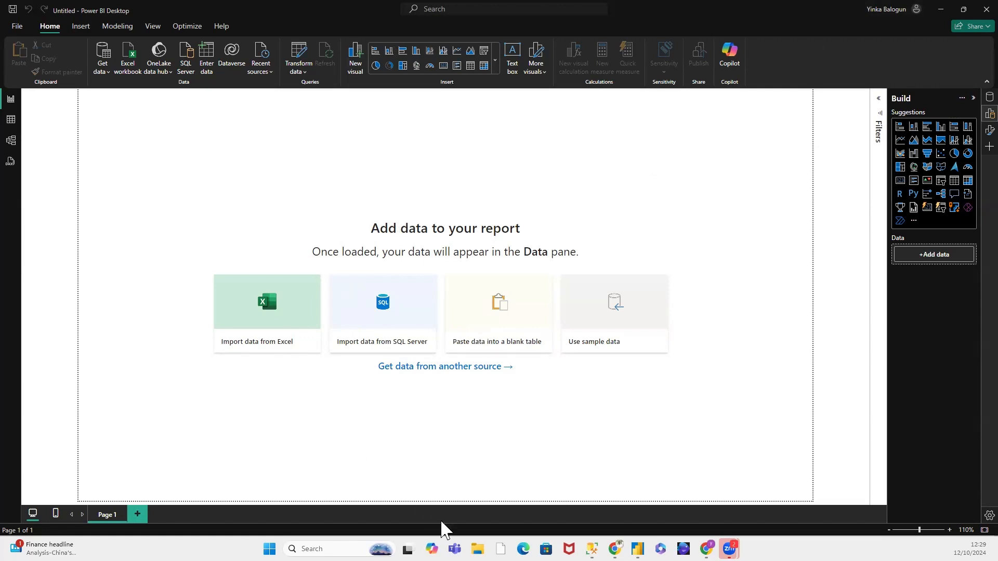
Step: Switch to the Power BI service in the browser and view the lineage of items in My workspace
mouse_move(615, 548)
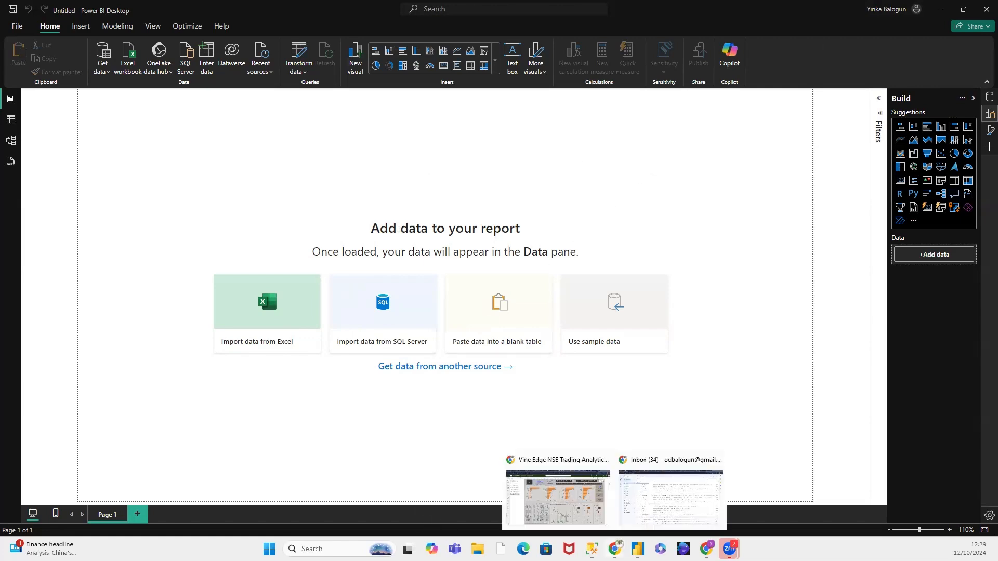
click(552, 517)
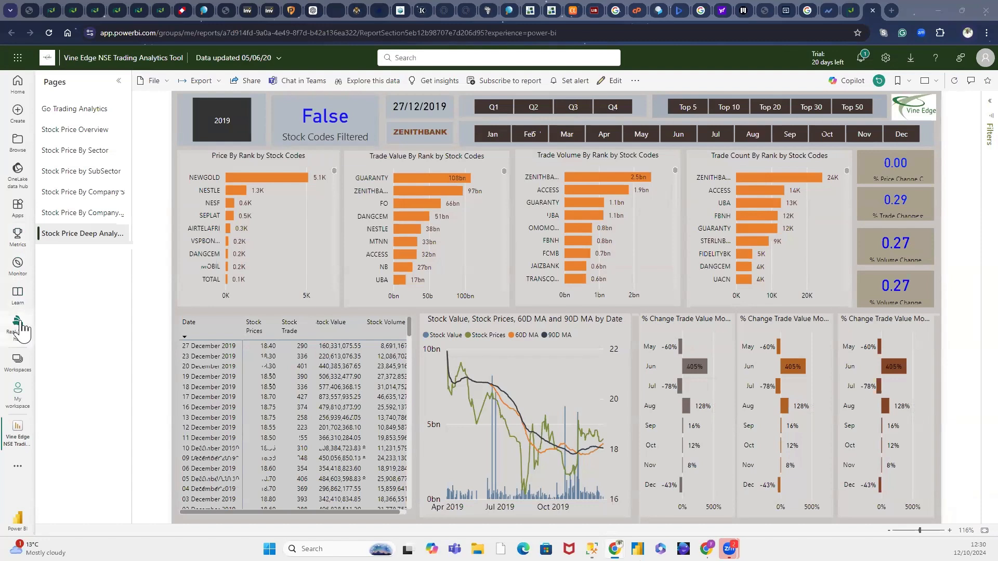
click(21, 363)
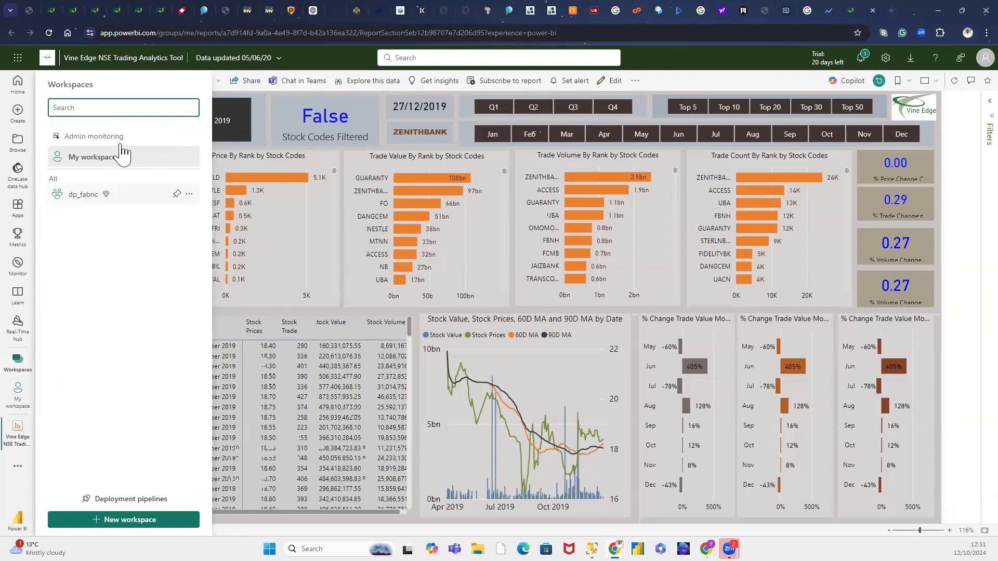
click(110, 162)
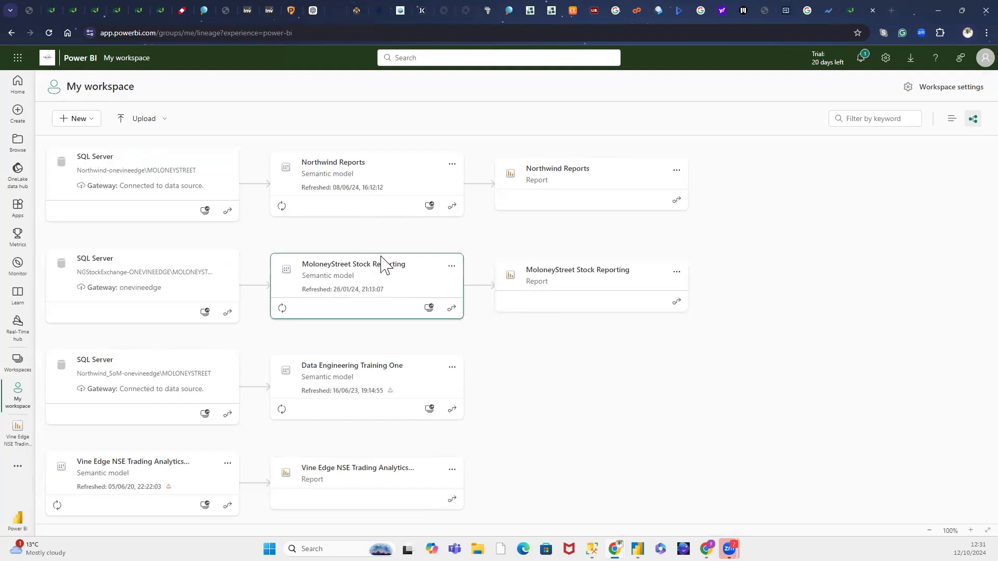
scroll(383, 260, down, 2)
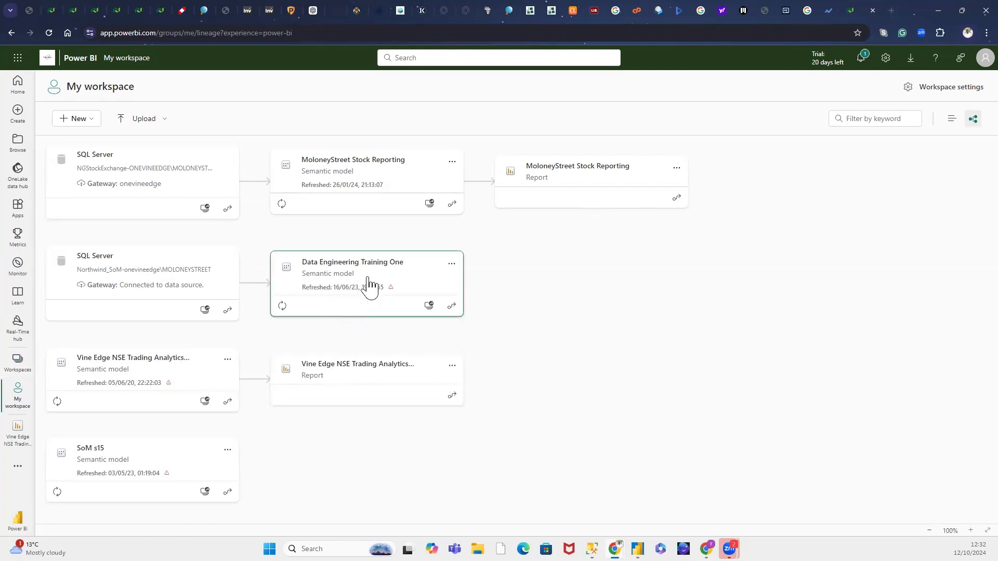
Step: View the item details of the Data Engineering Training One semantic model and return to My workspace
click(340, 271)
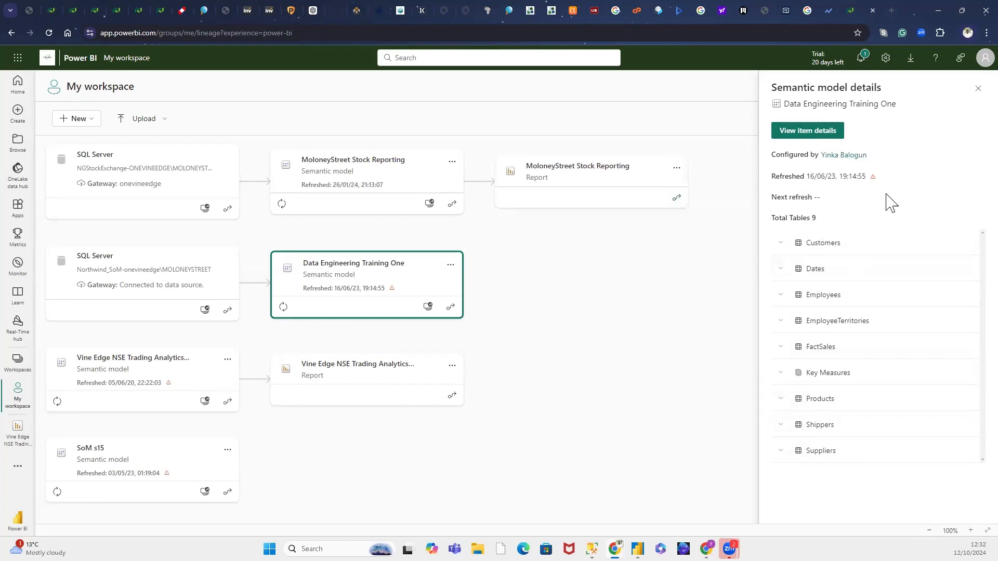
click(814, 145)
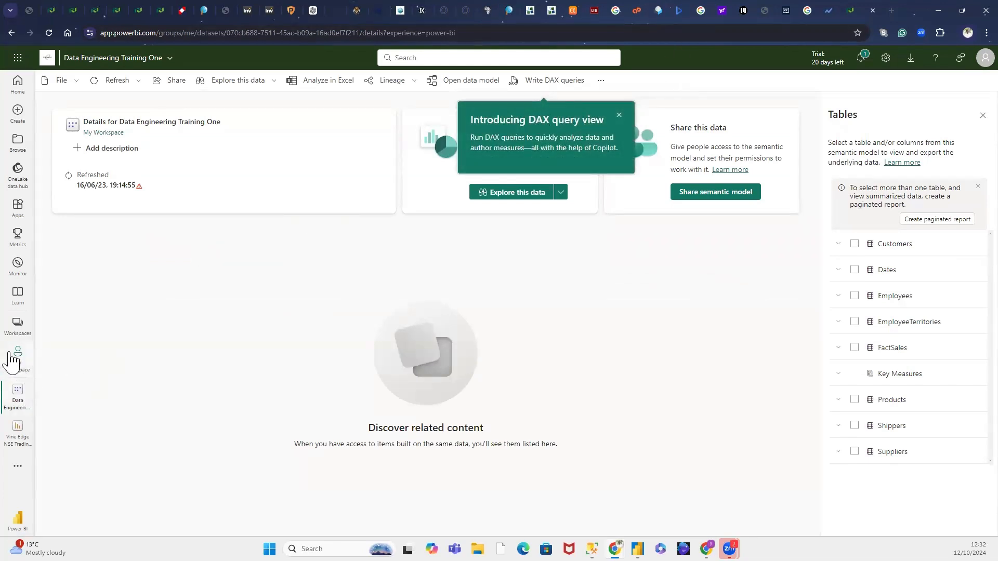
click(23, 372)
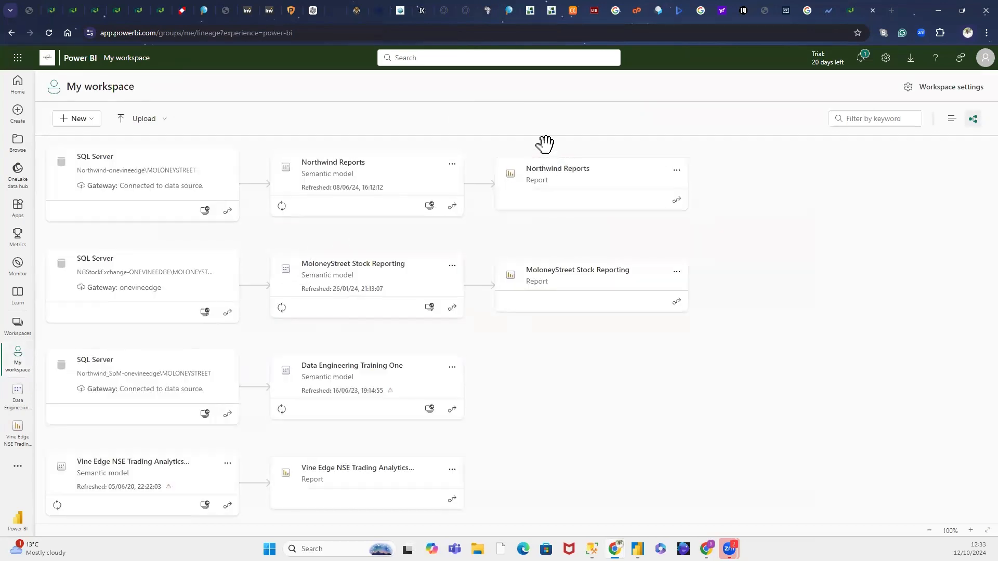
Step: Open the Northwind Reports report, cross-filter its visuals by the Flotemysost row of the table, and clear that selection
click(555, 187)
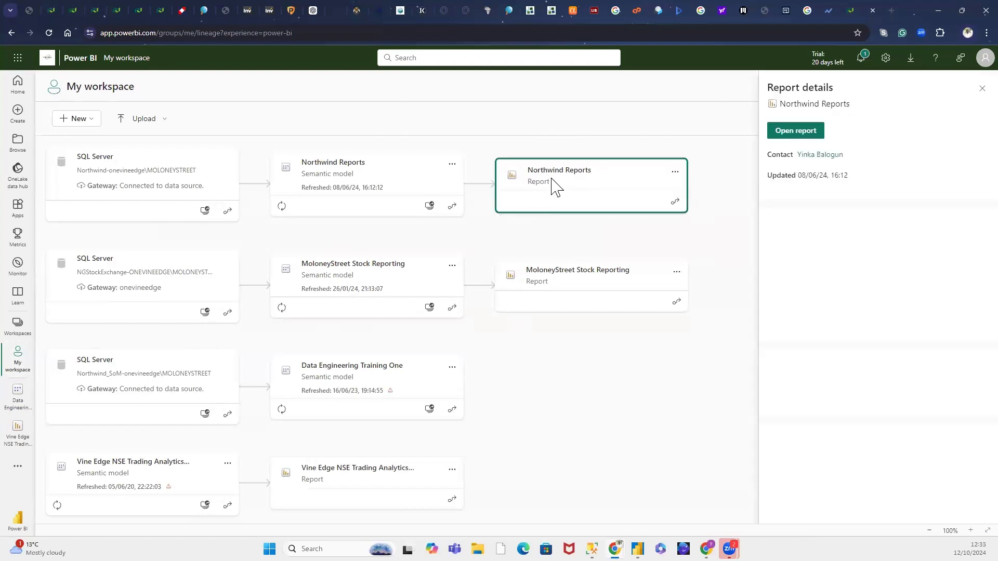
click(789, 134)
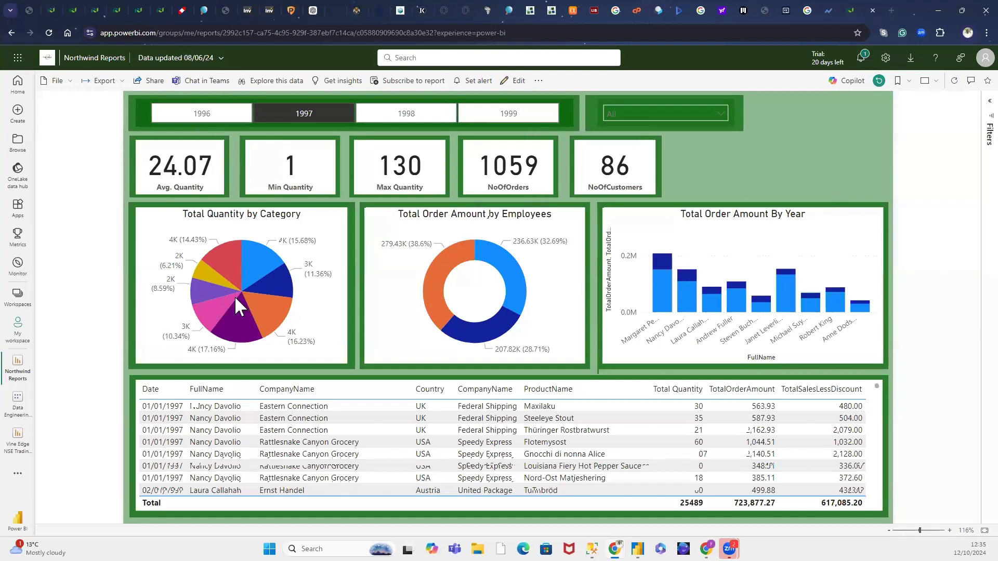
mouse_move(232, 296)
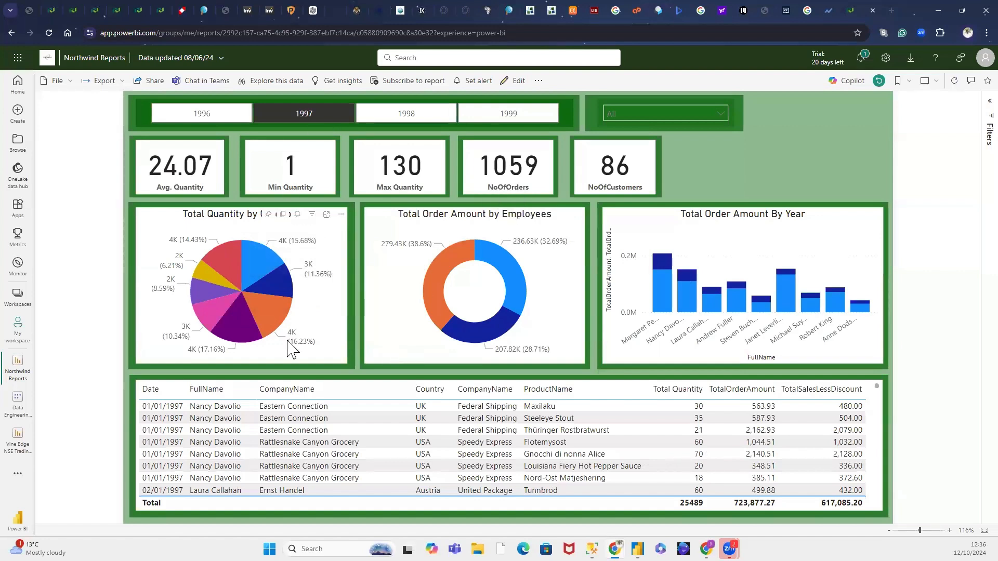
click(302, 442)
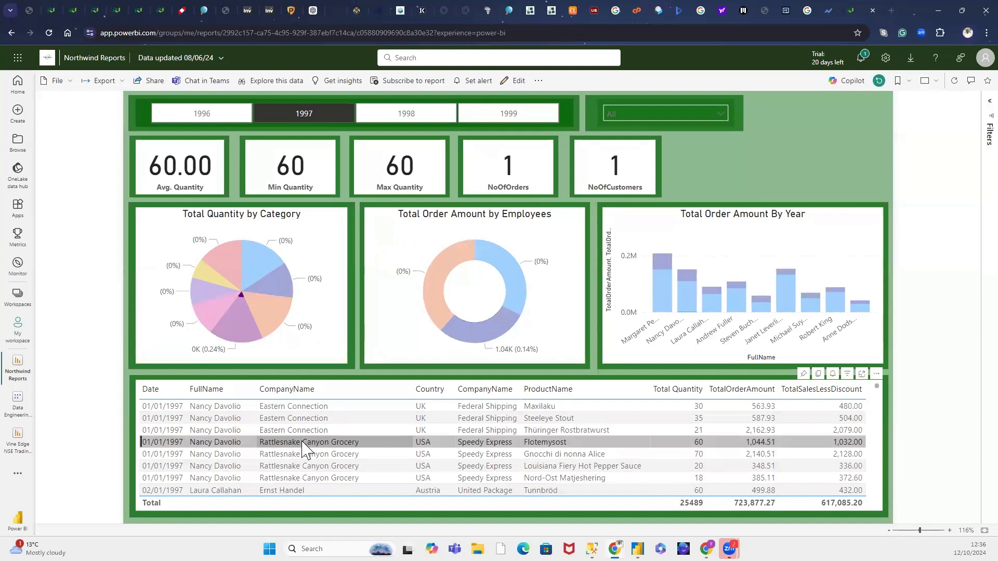
click(303, 443)
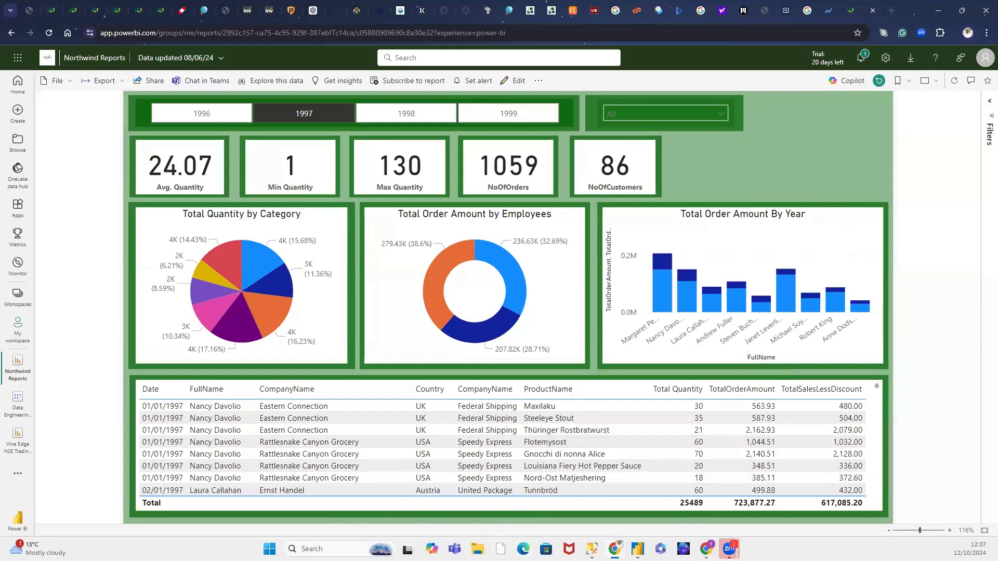
Step: Switch back to Power BI Desktop, open the Power Query Editor through Transform data, and reposition its window
mouse_move(637, 548)
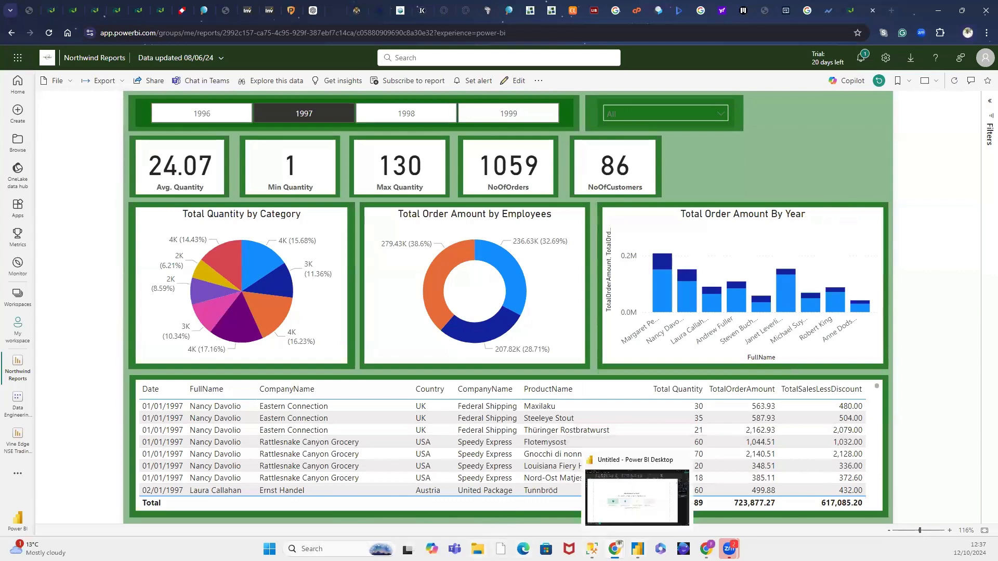
click(633, 514)
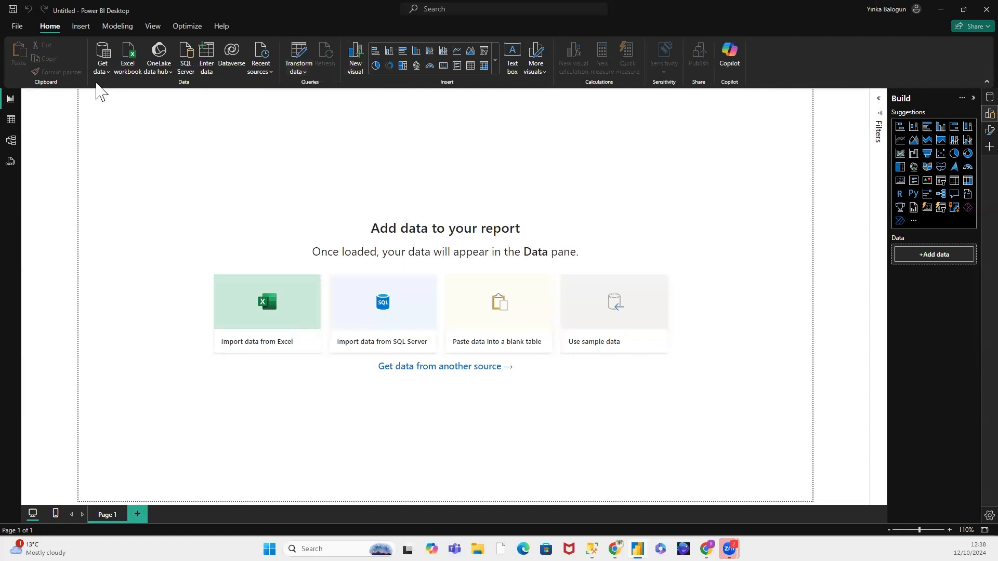
click(108, 71)
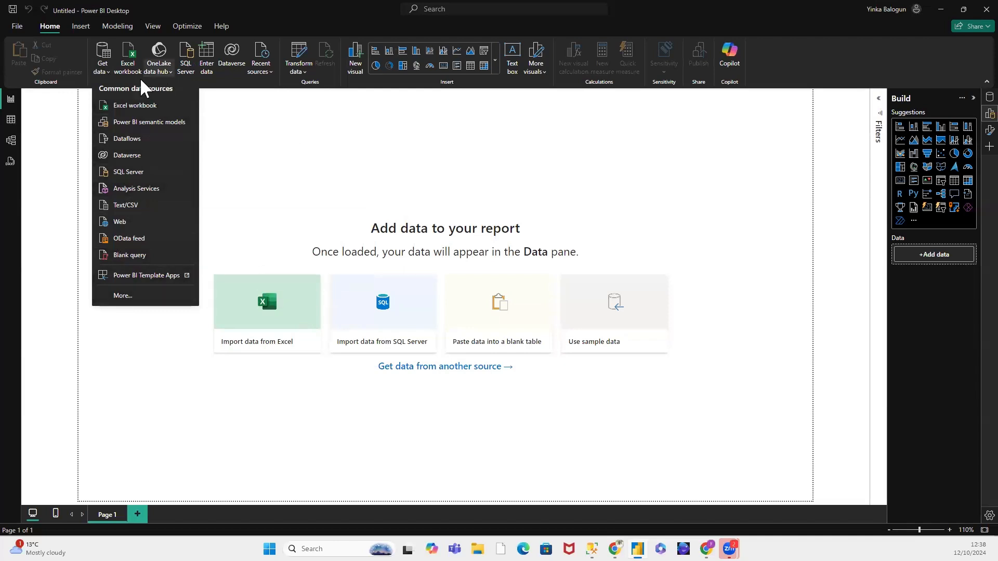
click(305, 73)
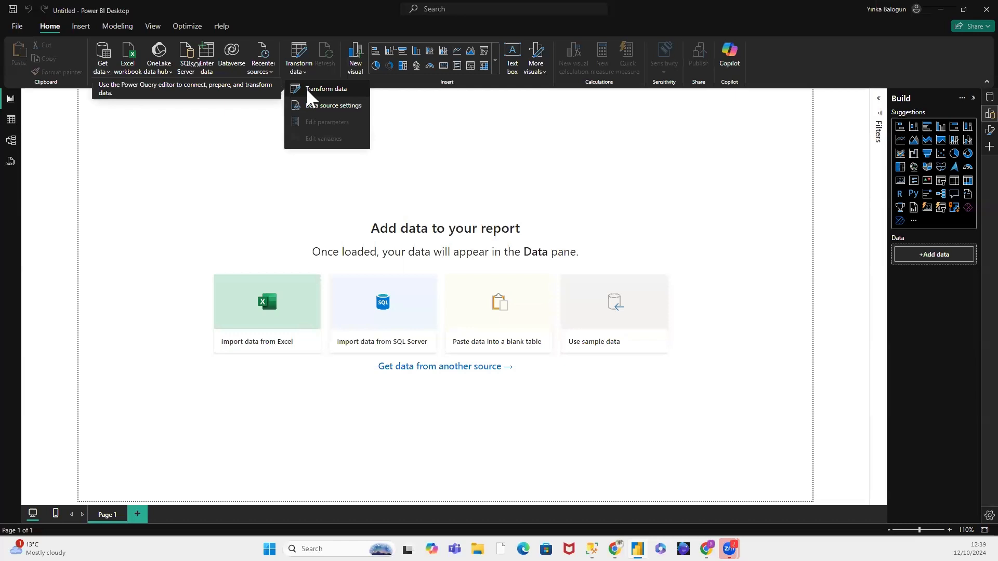
key(Escape)
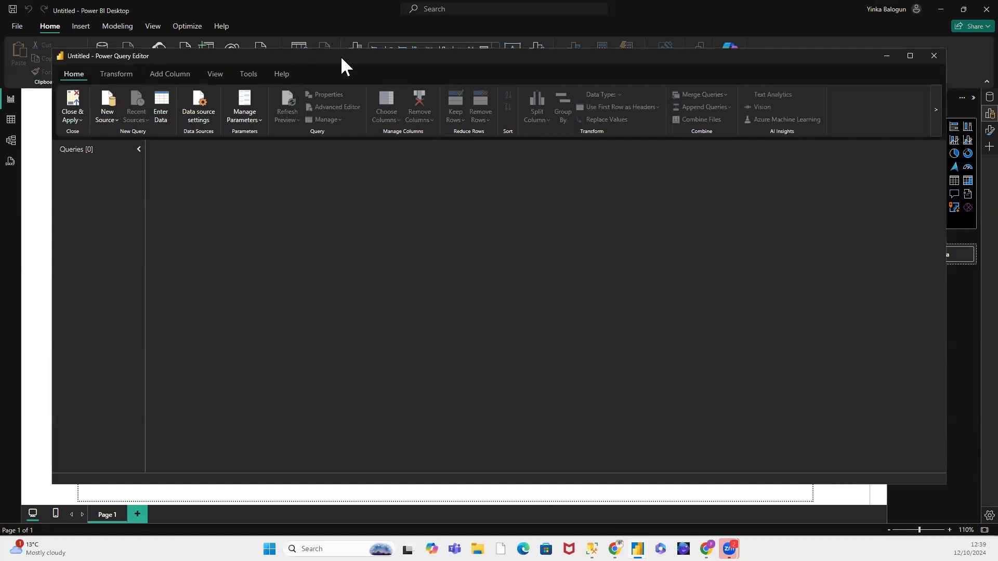
drag(341, 55, 307, 47)
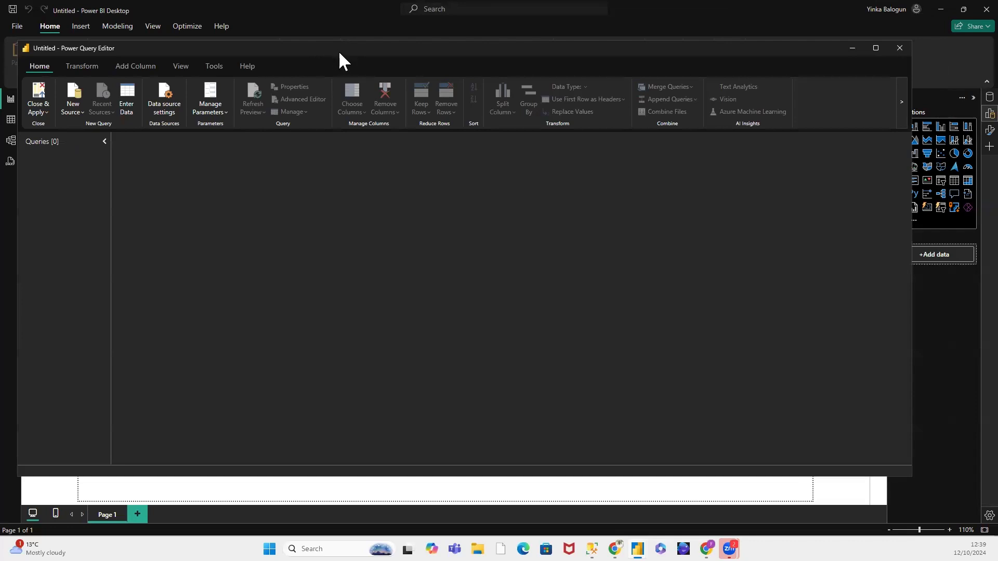
drag(339, 52, 347, 56)
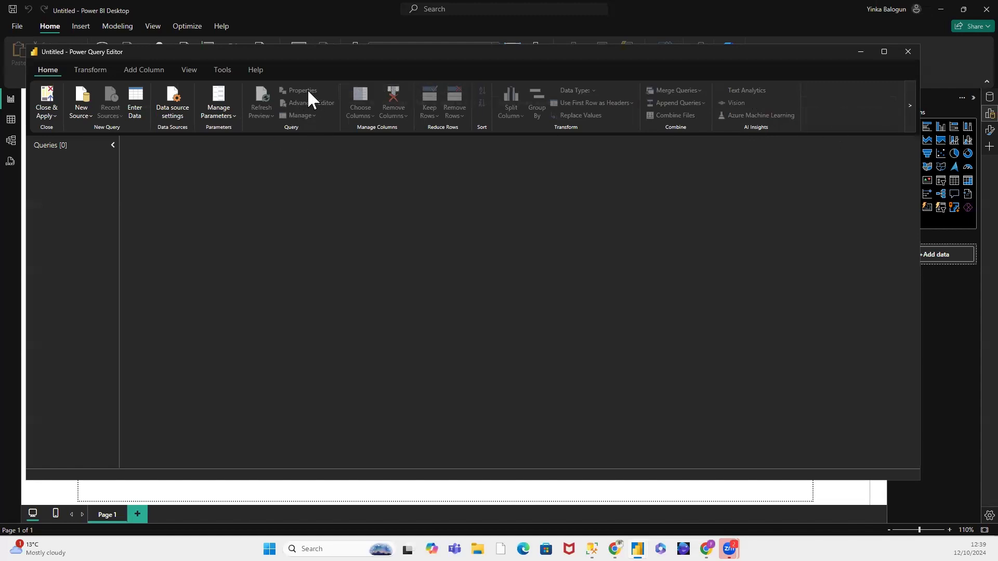
Step: Open the full Get Data connector list for a new source and browse the available connectors
click(91, 120)
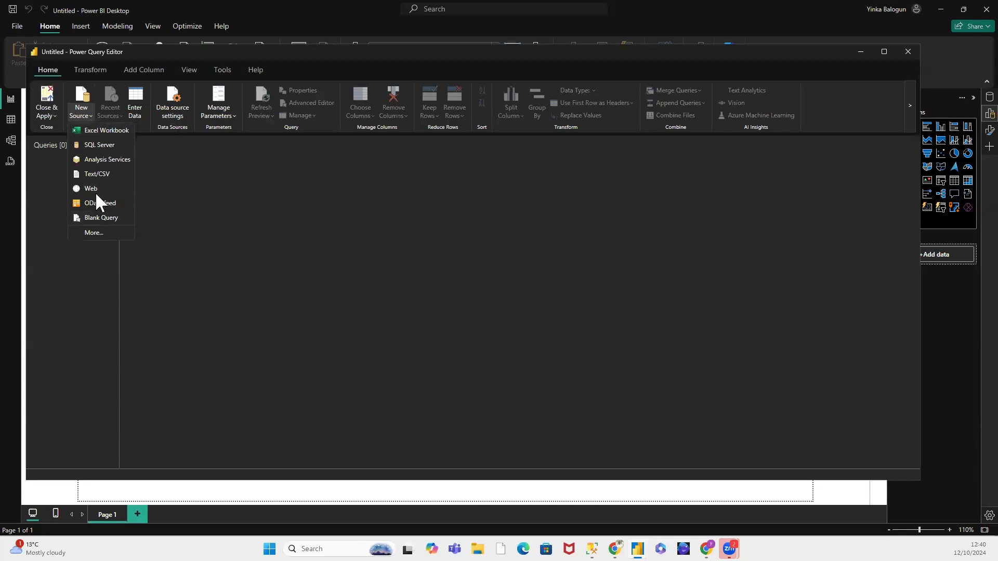
click(96, 234)
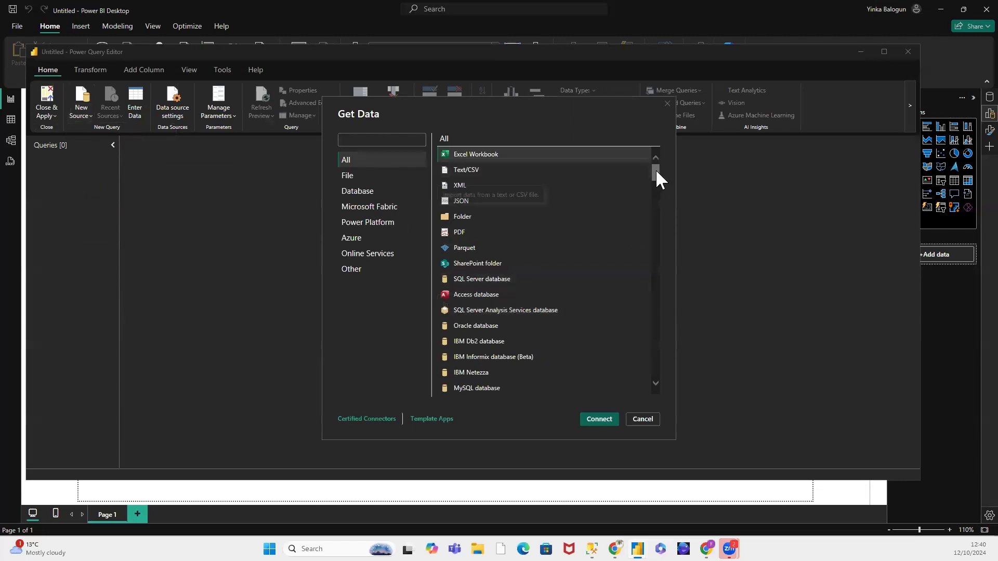
drag(655, 171, 657, 245)
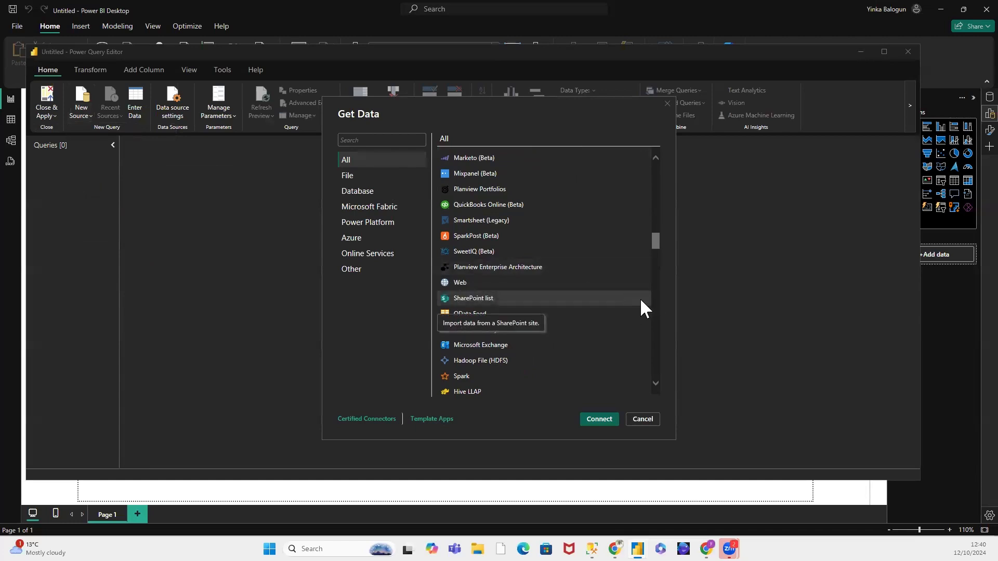
scroll(640, 299, up, 4)
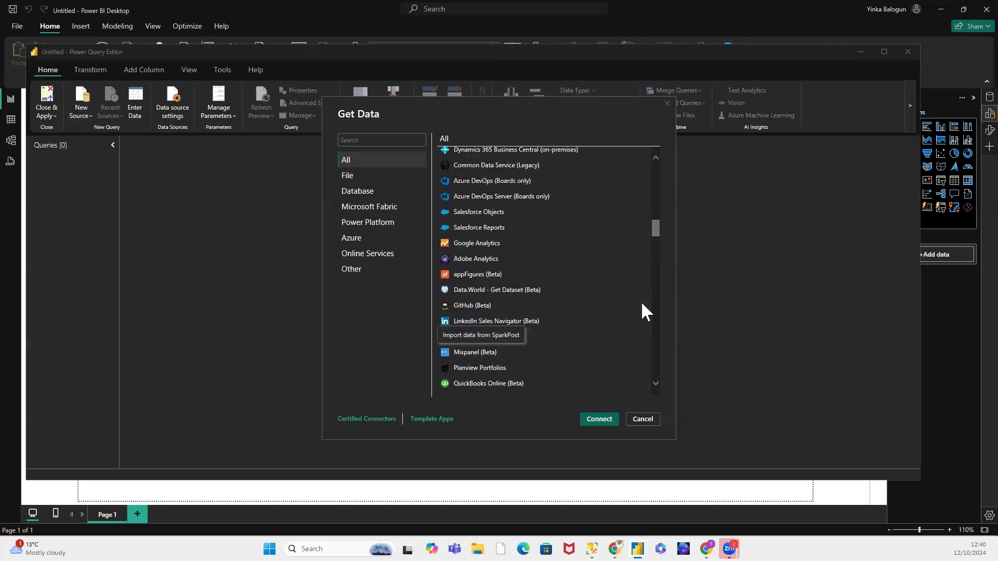
scroll(641, 311, up, 8)
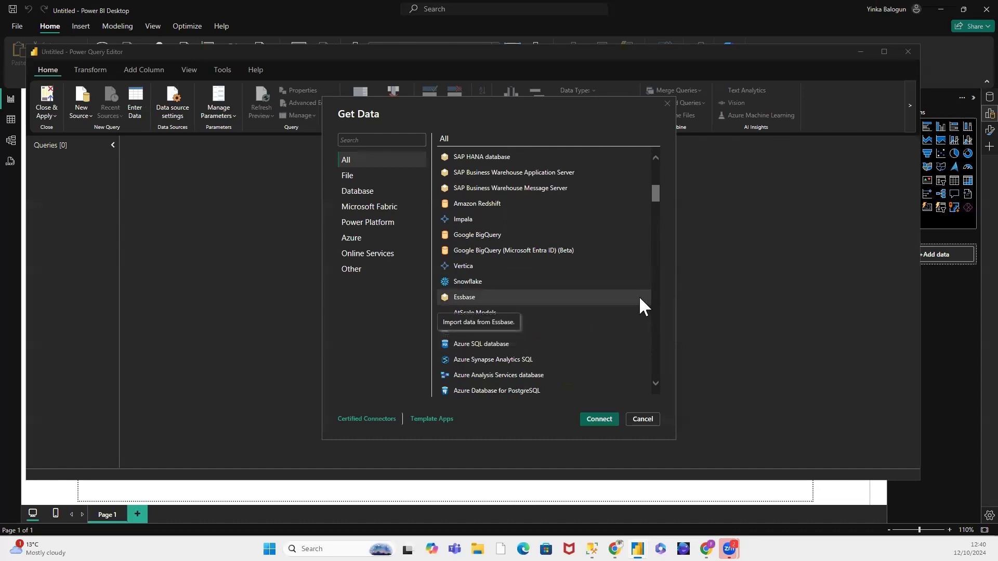
scroll(649, 280, up, 3)
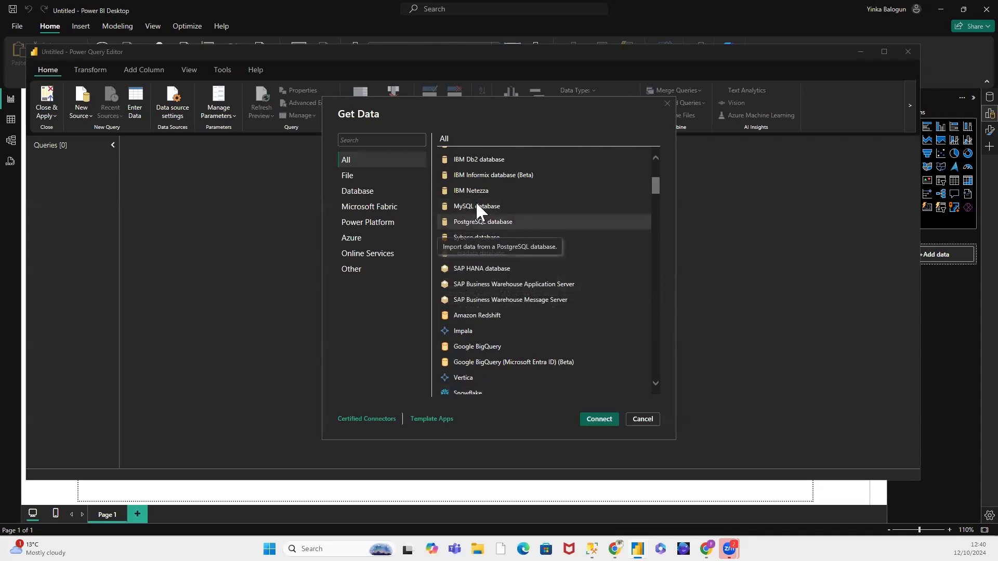
scroll(583, 271, up, 3)
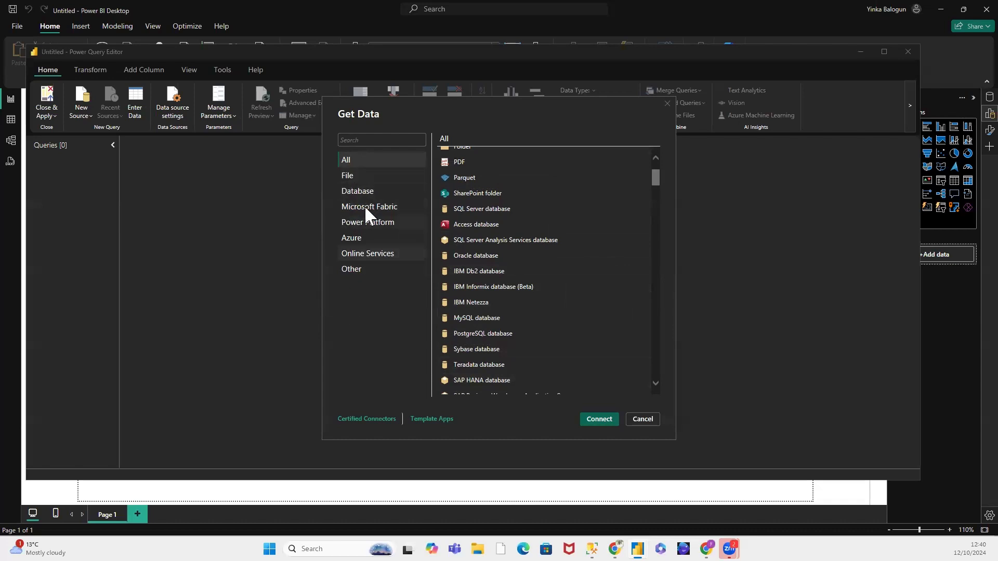
Step: Narrow the connectors to the Database category and start a connection to a SQL Server database
click(361, 192)
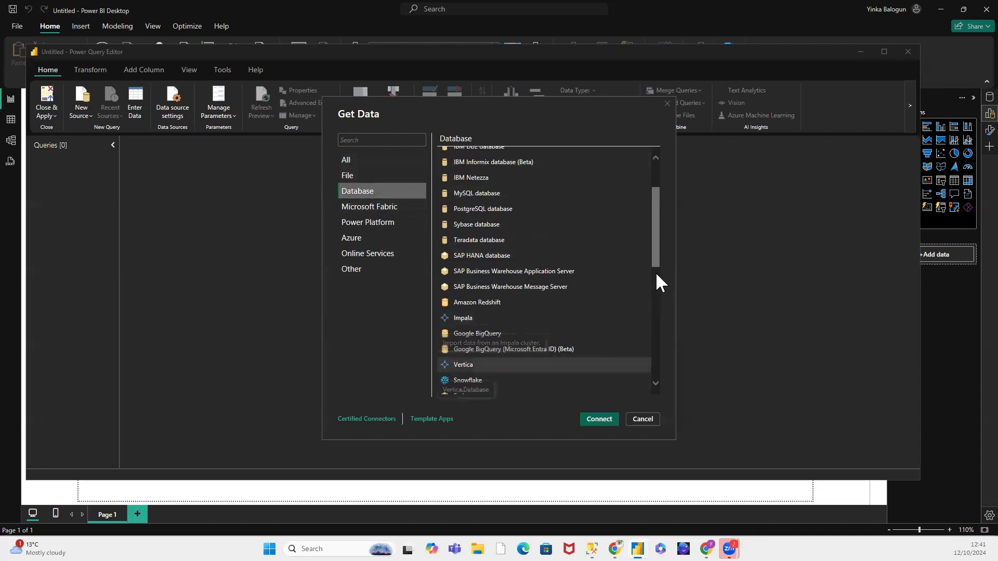
drag(653, 220, 653, 179)
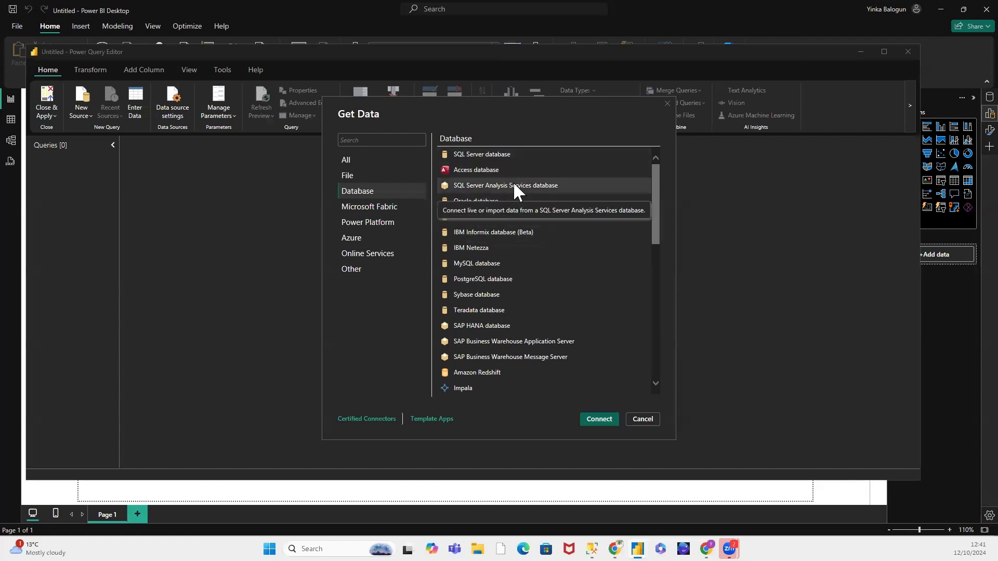
click(466, 153)
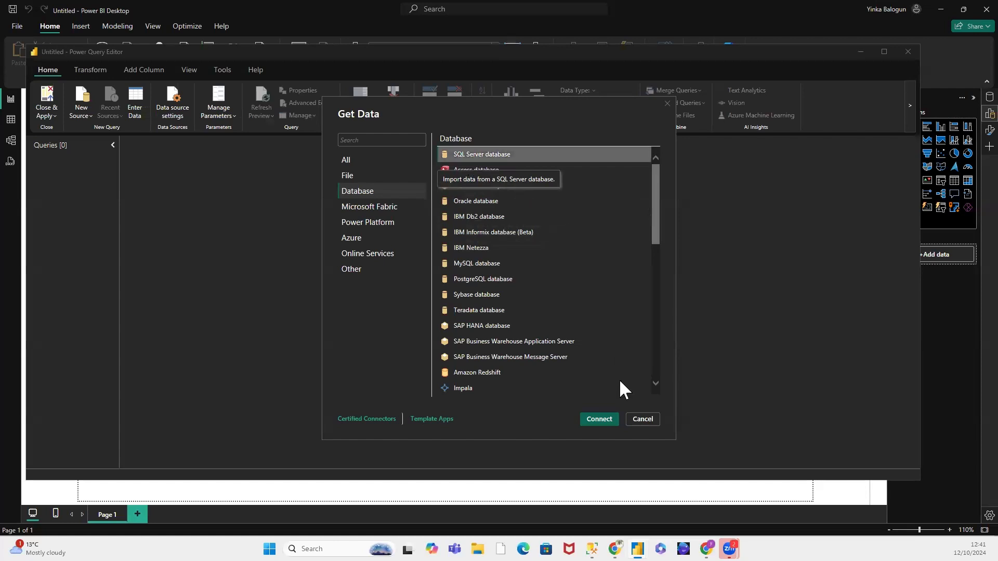
click(600, 419)
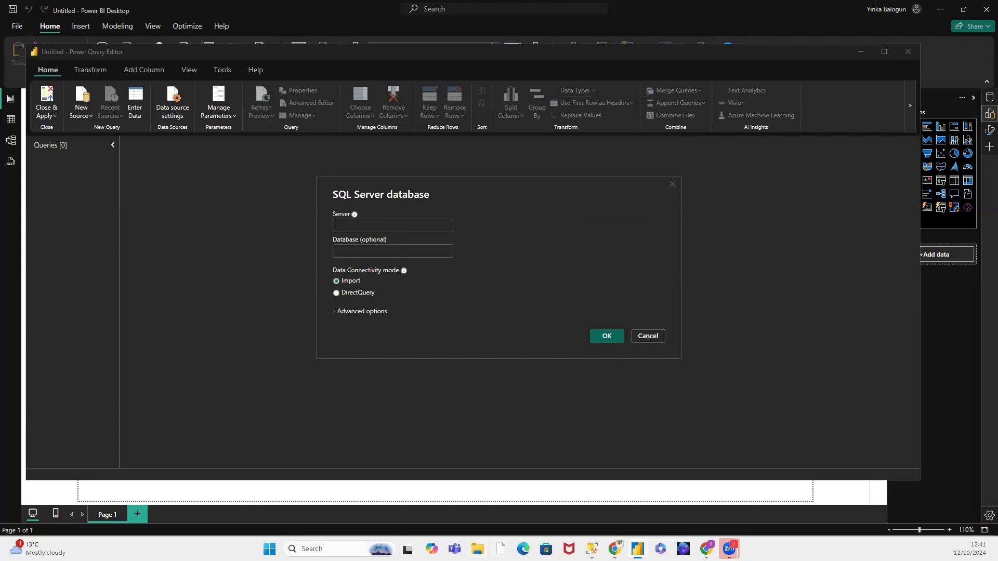
Step: Switch to SQL Server Management Studio, collapse the Northwind database, and open the properties of the connected server
mouse_move(592, 548)
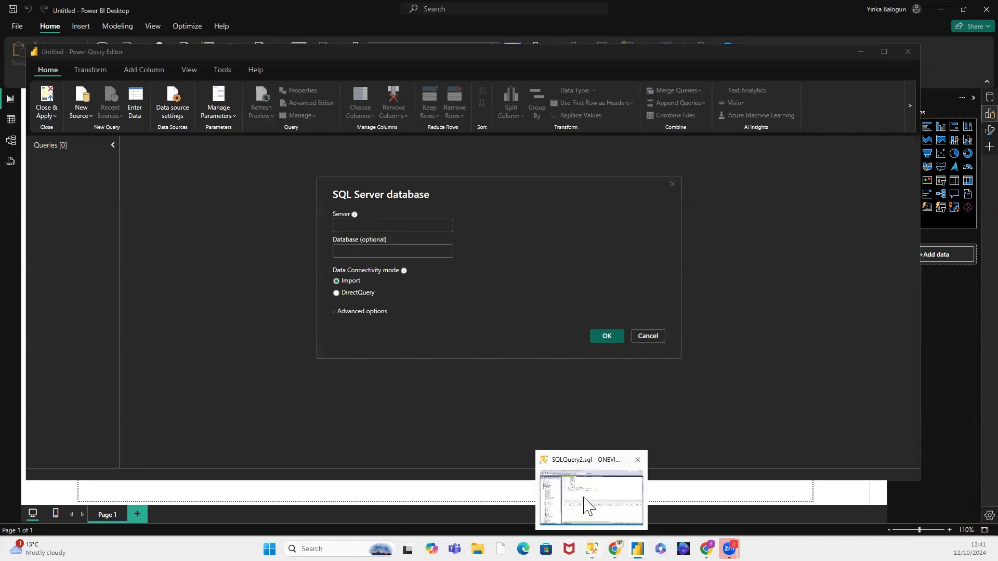
click(603, 488)
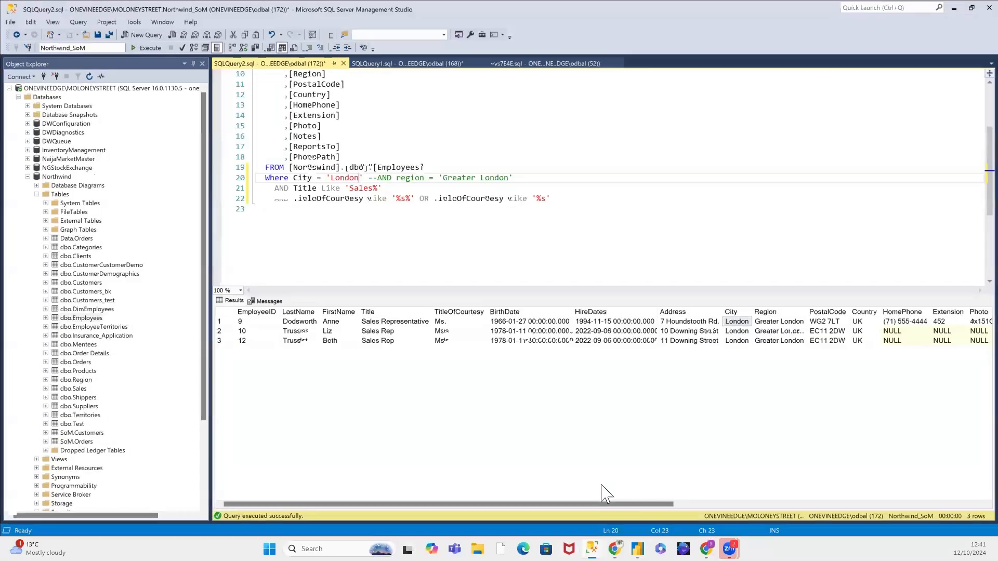
click(27, 177)
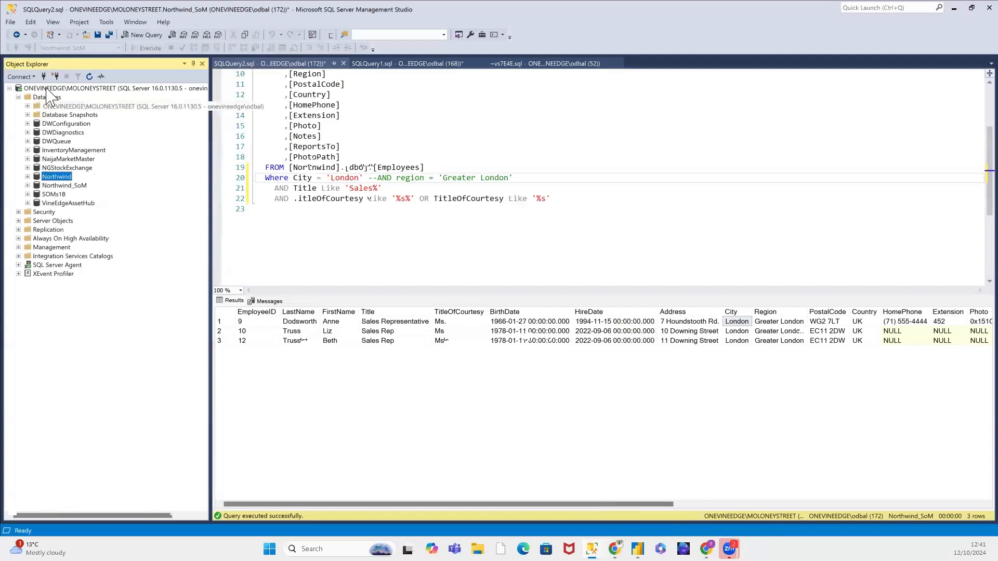
click(47, 89)
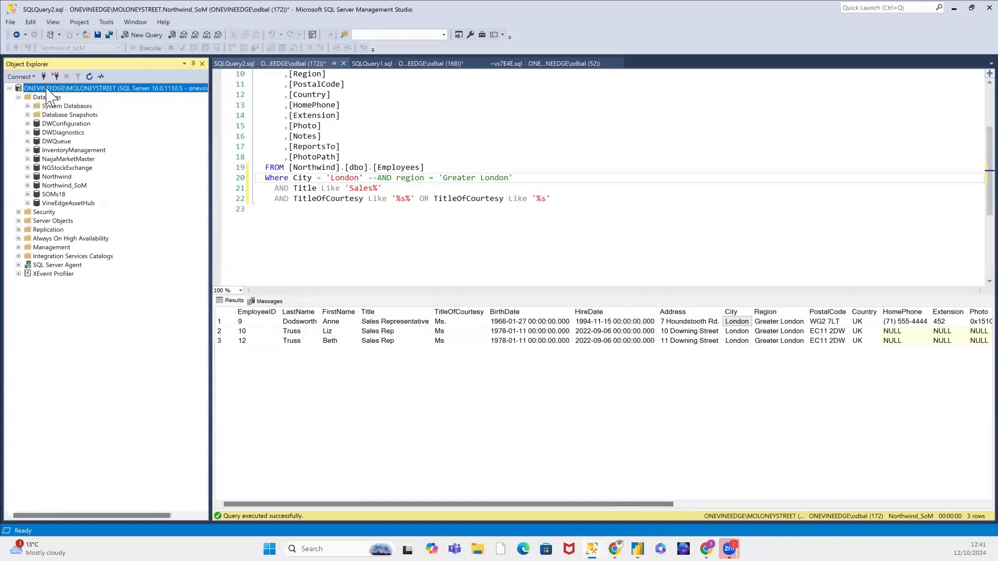
right_click(48, 89)
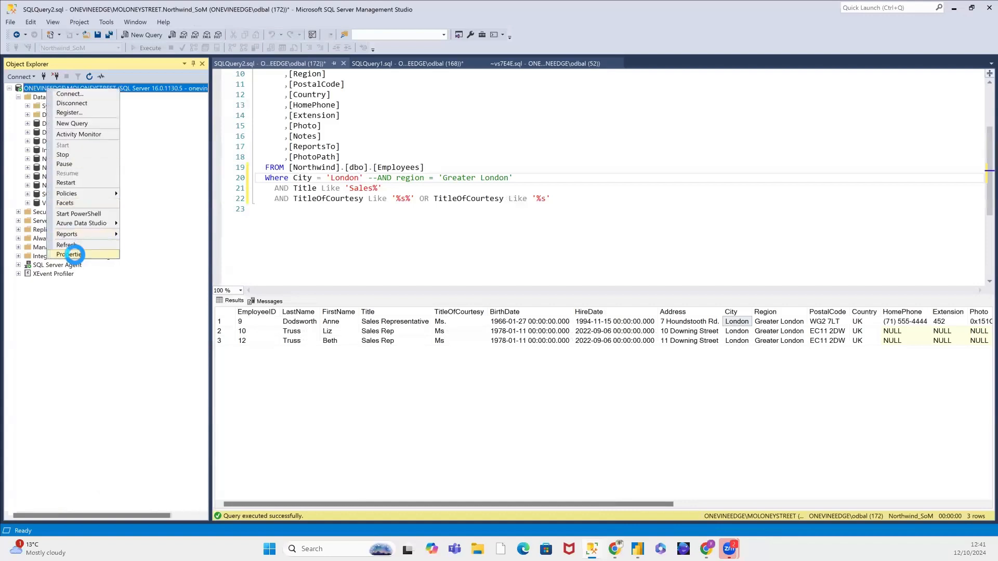
click(71, 254)
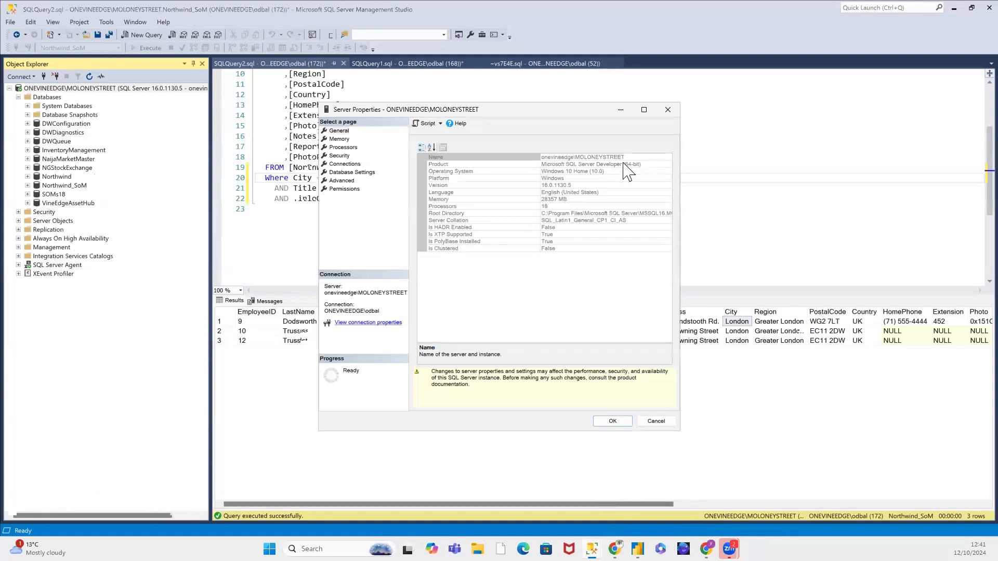
Step: Copy the server's Name value from its properties, cancel the dialog, and return to the Power Query Editor
drag(630, 157, 540, 159)
right_click(555, 159)
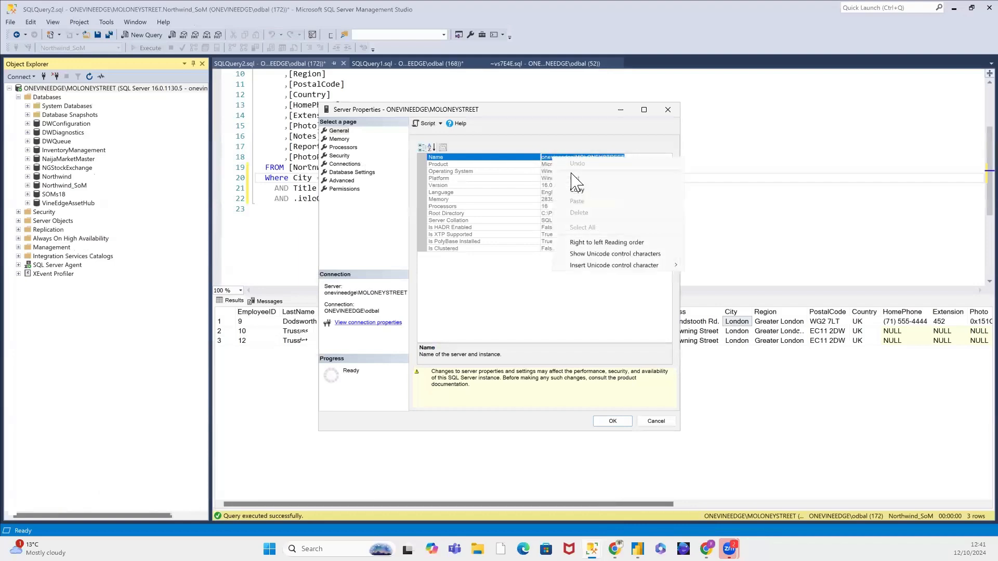
click(575, 188)
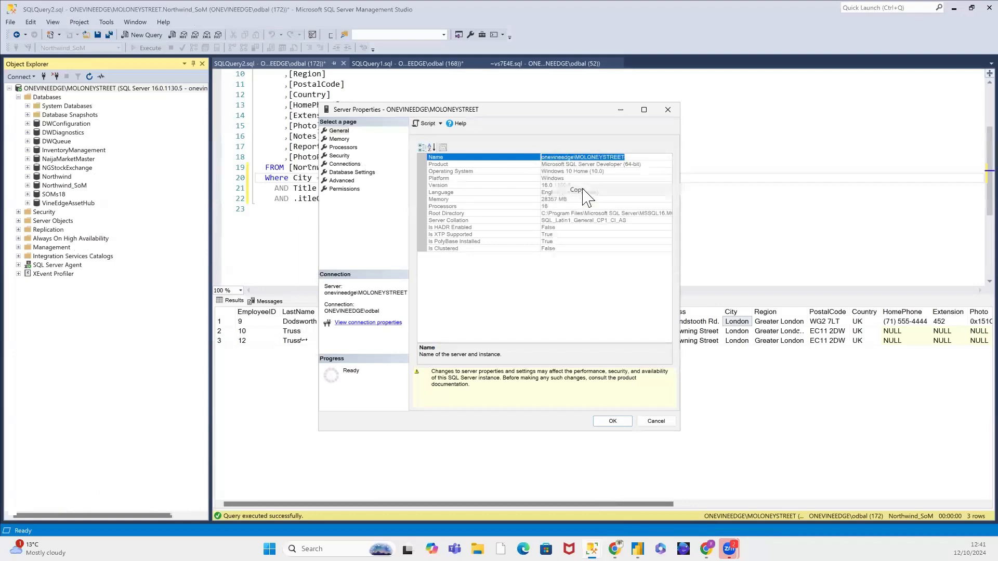
click(663, 424)
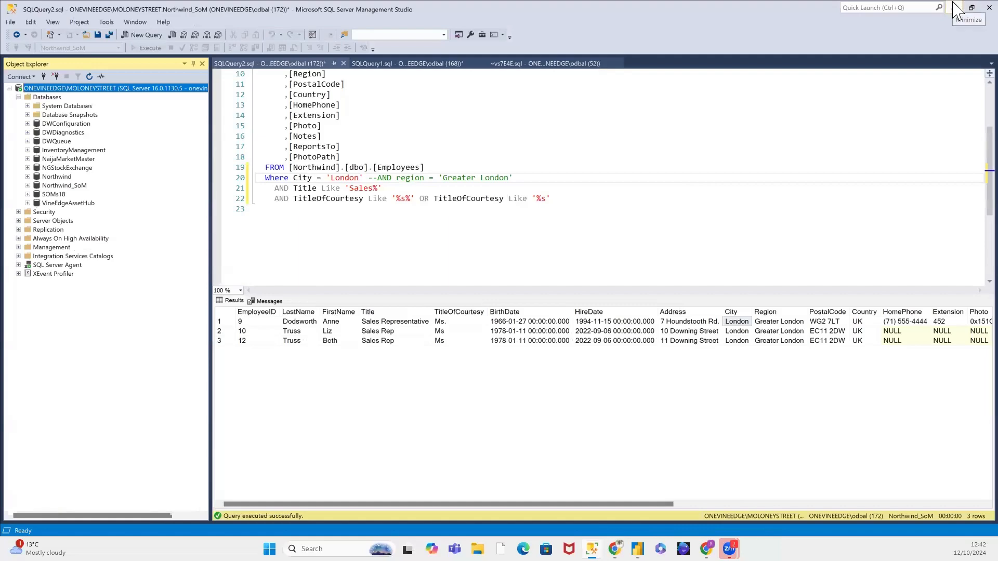
click(955, 4)
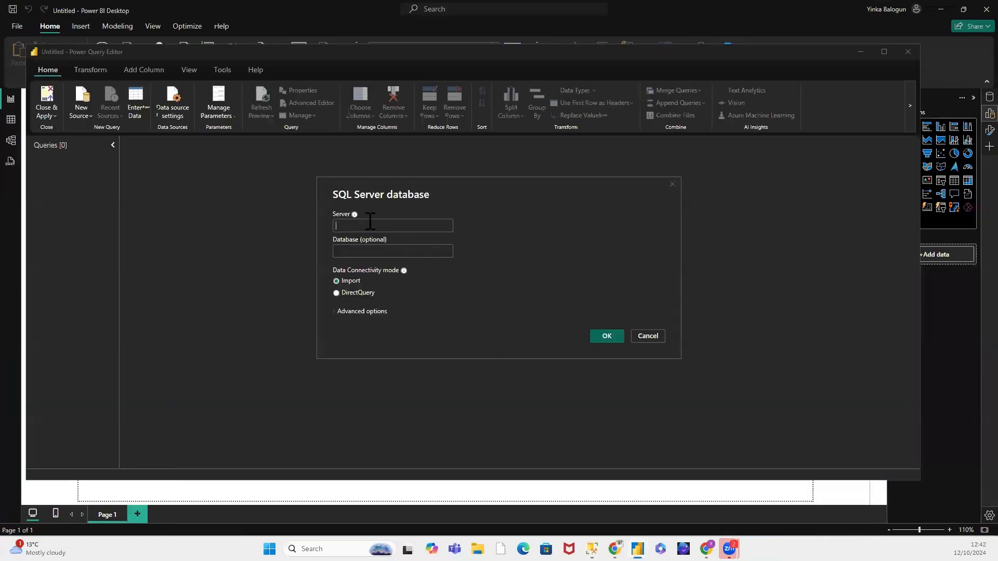
Step: Paste the server name onevineedge\MOLONEYSTREET into the SQL Server connection and enter Northwind as its database
click(370, 225)
key(ctrl+v)
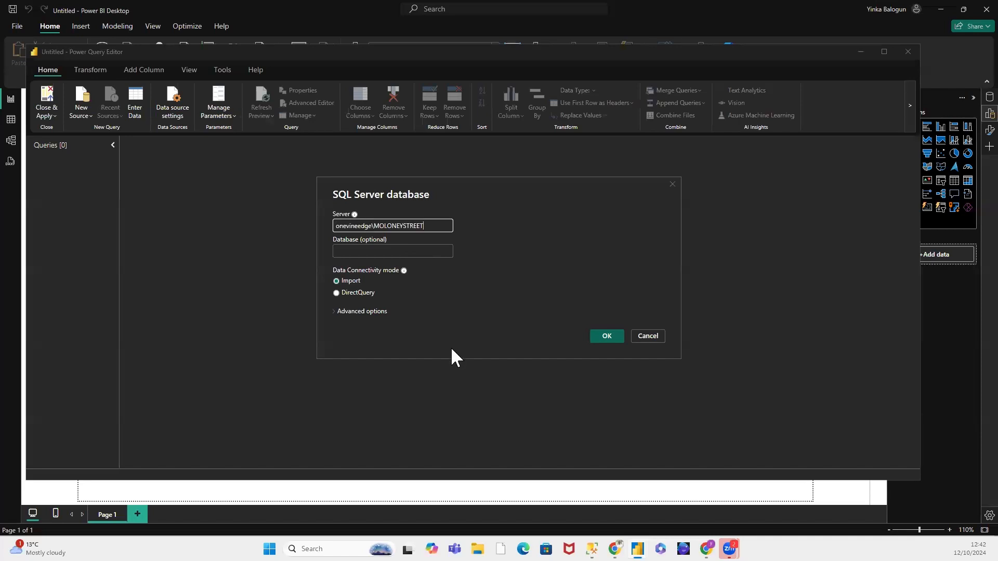
click(375, 248)
text(N)
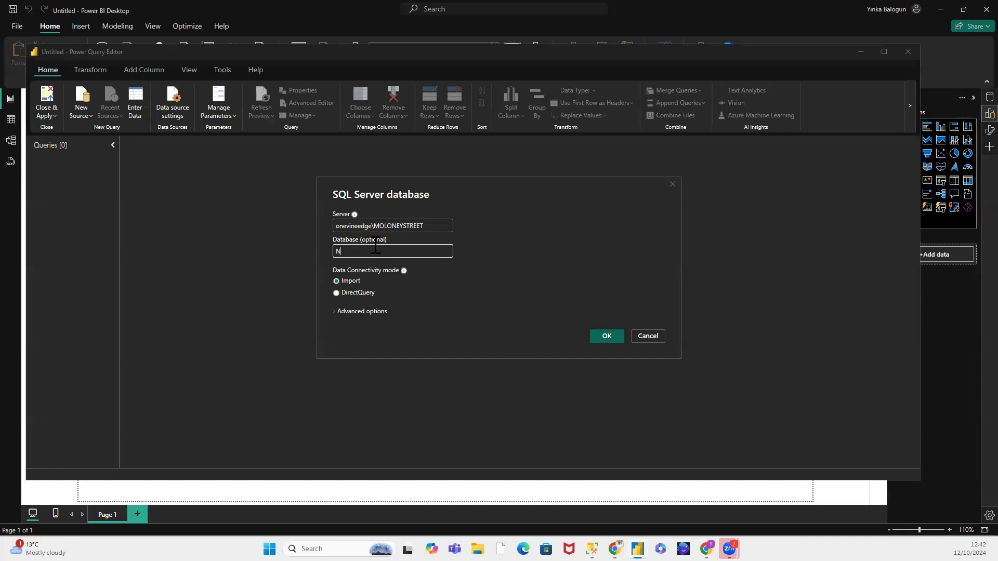
text(orthwind)
Step: Set the connectivity mode to DirectQuery, clear Include relationship columns in the advanced options, and connect to the database
mouse_move(404, 269)
click(336, 292)
click(336, 312)
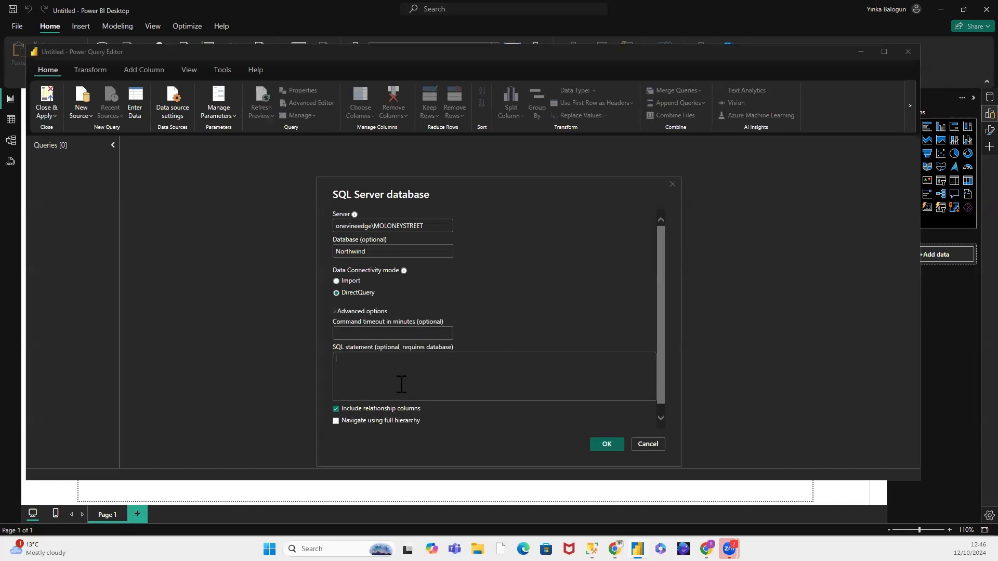
click(360, 373)
click(336, 292)
click(335, 408)
click(606, 442)
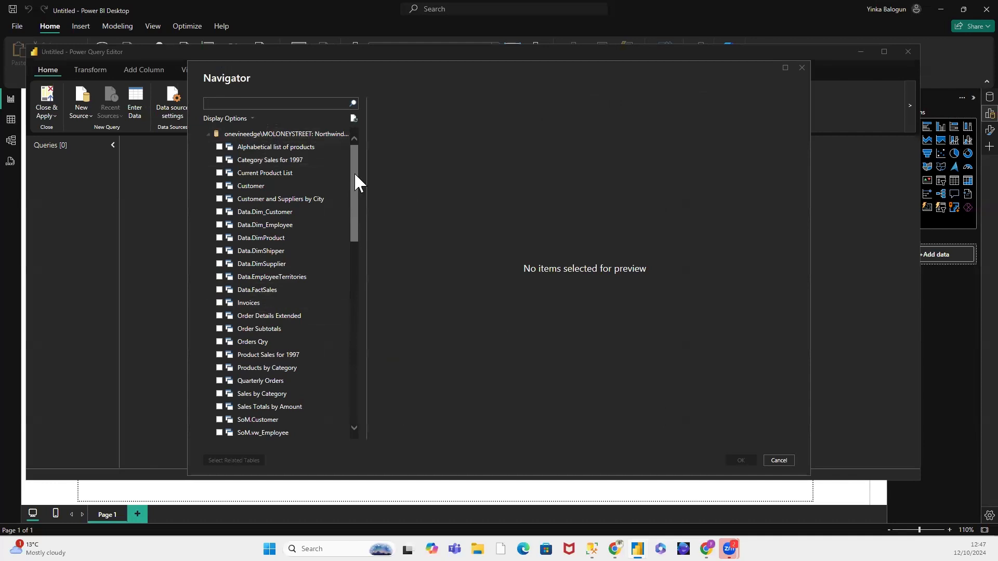
Step: Browse the views, tables and functions listed under the Northwind database in the Navigator
drag(354, 173, 385, 150)
click(207, 134)
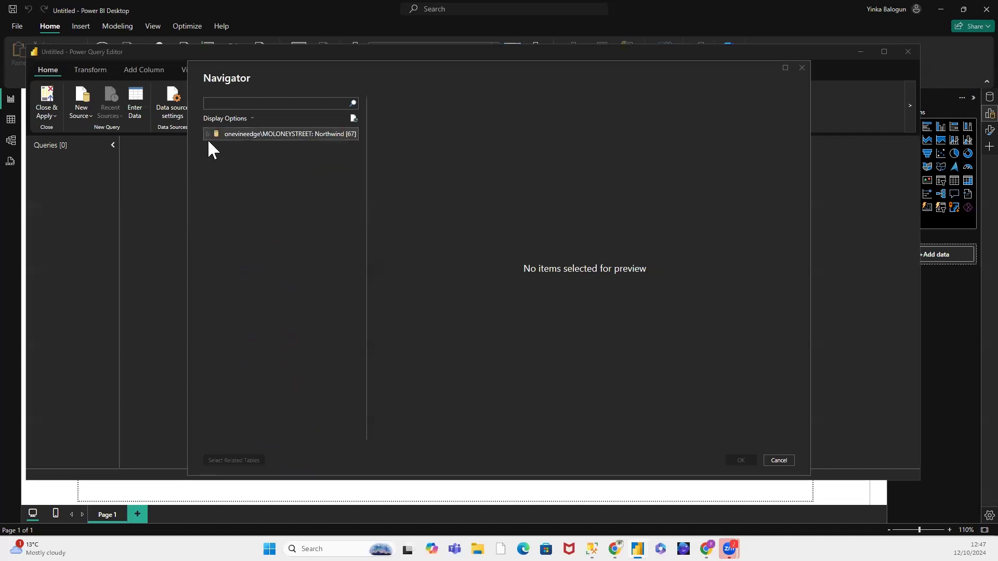
click(207, 134)
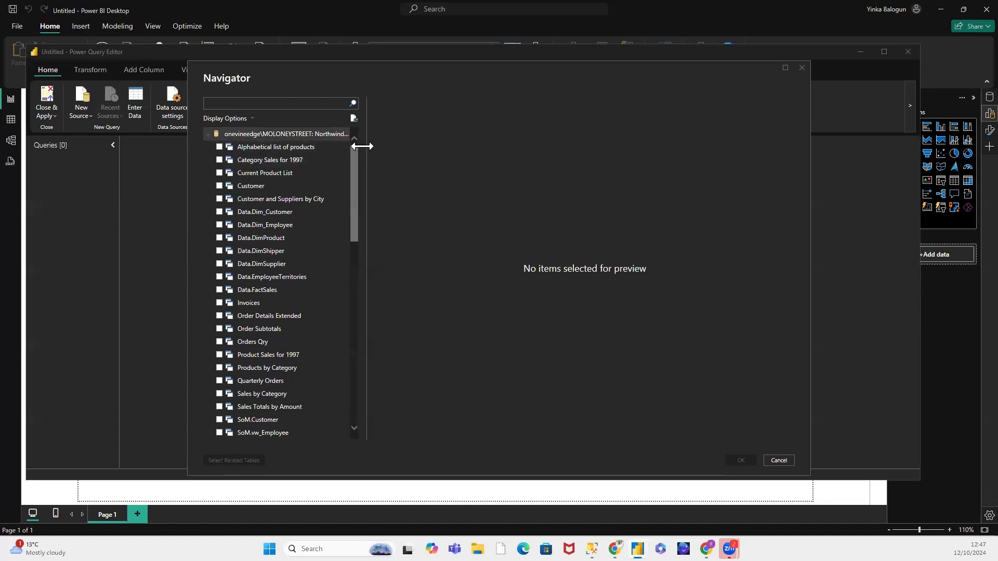
drag(355, 153, 351, 275)
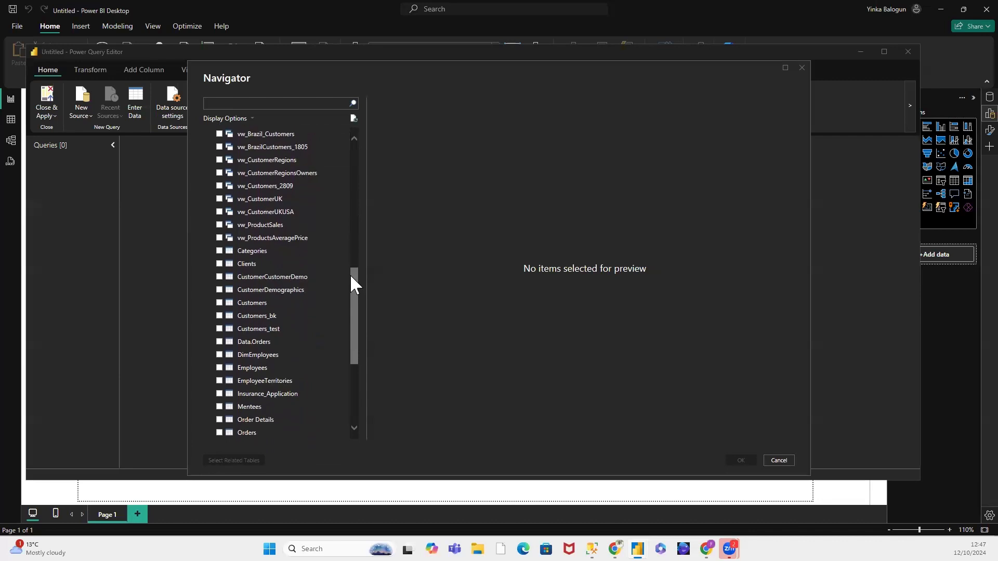
drag(351, 275, 348, 342)
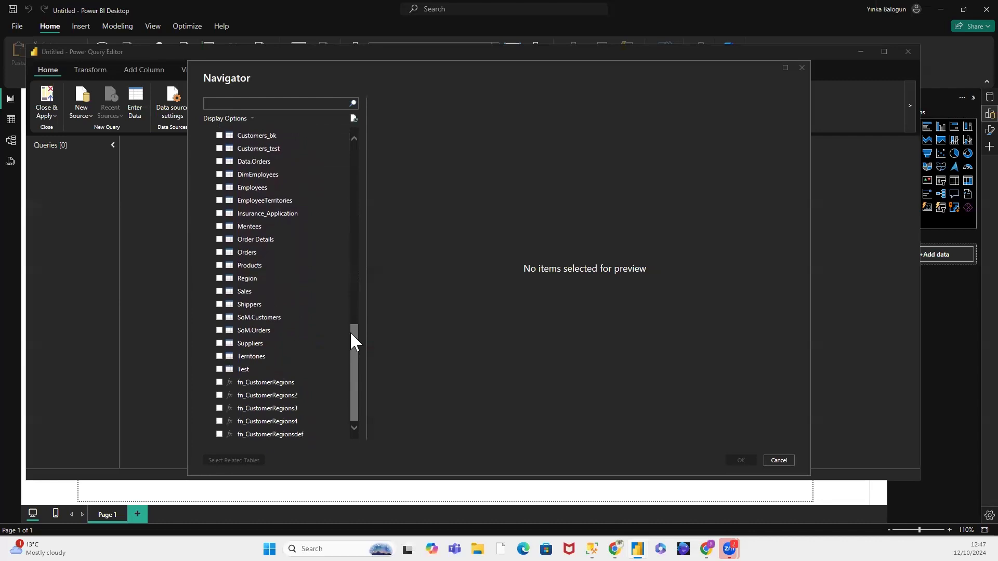
scroll(355, 344, up, 8)
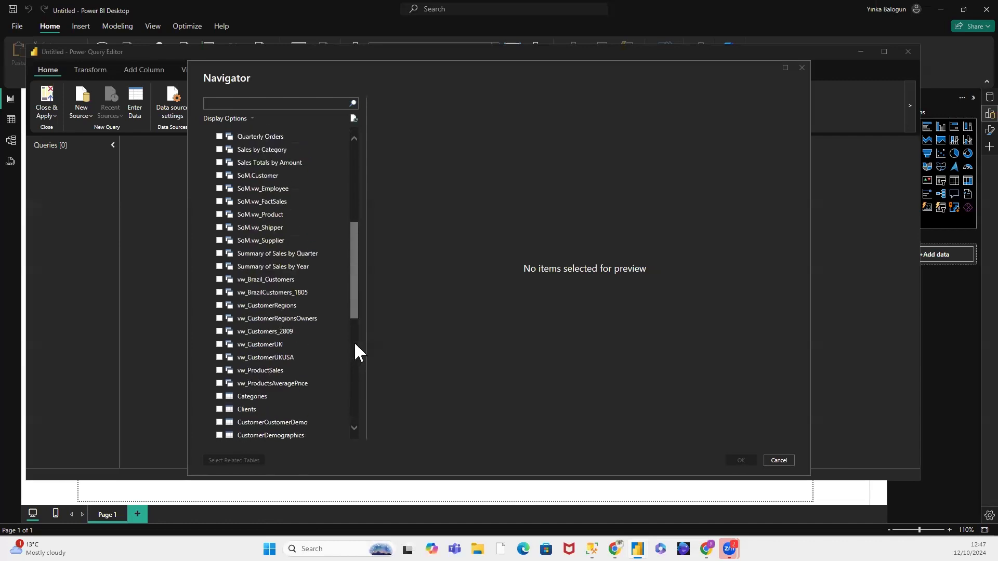
scroll(355, 345, up, 1)
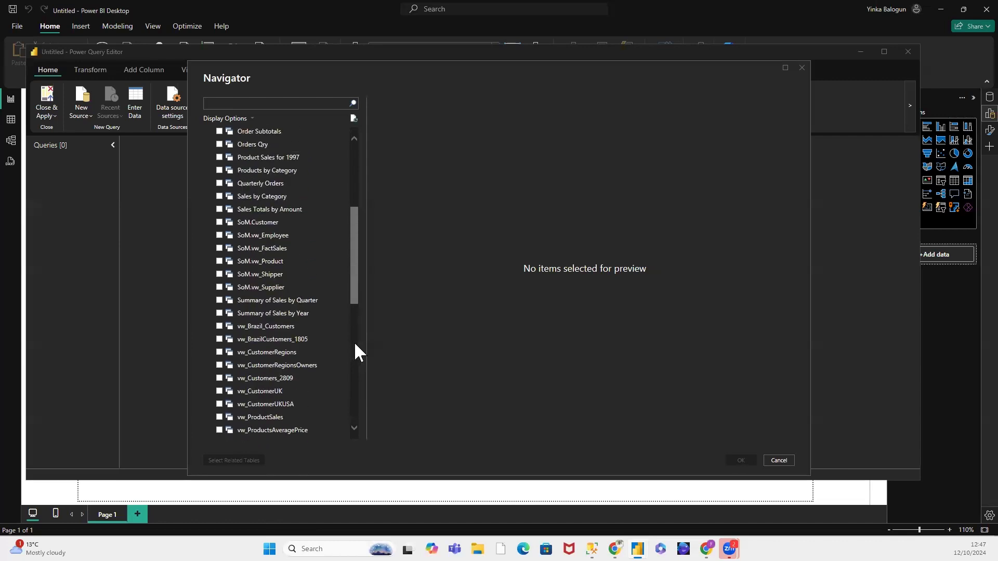
Step: Preview the SoM.vw_Employee, SoM.vw_FactSales, SoM.vw_Product, SoM.vw_Shipper and SoM.vw_Supplier views, and look through the objects below them
click(263, 235)
click(269, 248)
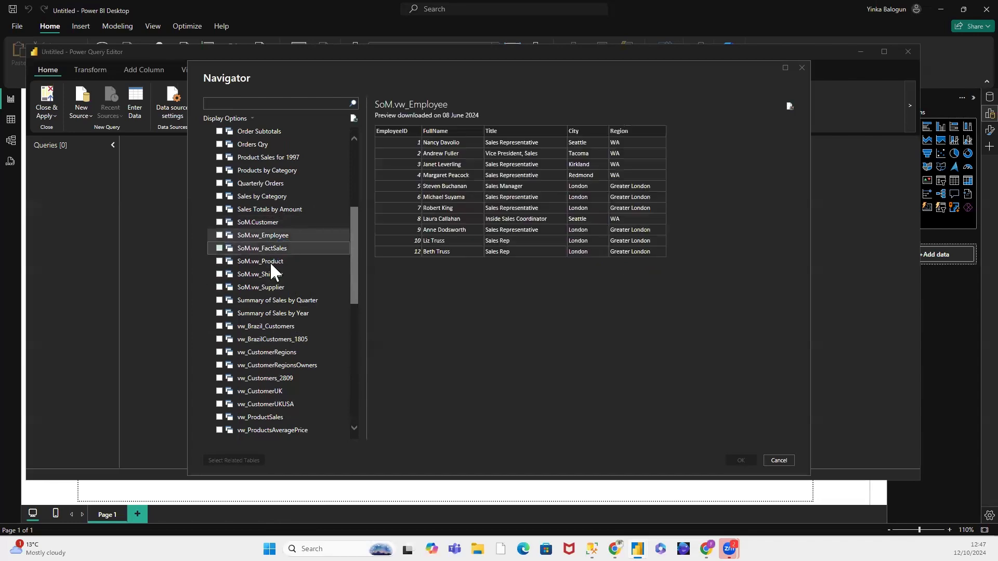
click(269, 261)
click(272, 273)
click(273, 288)
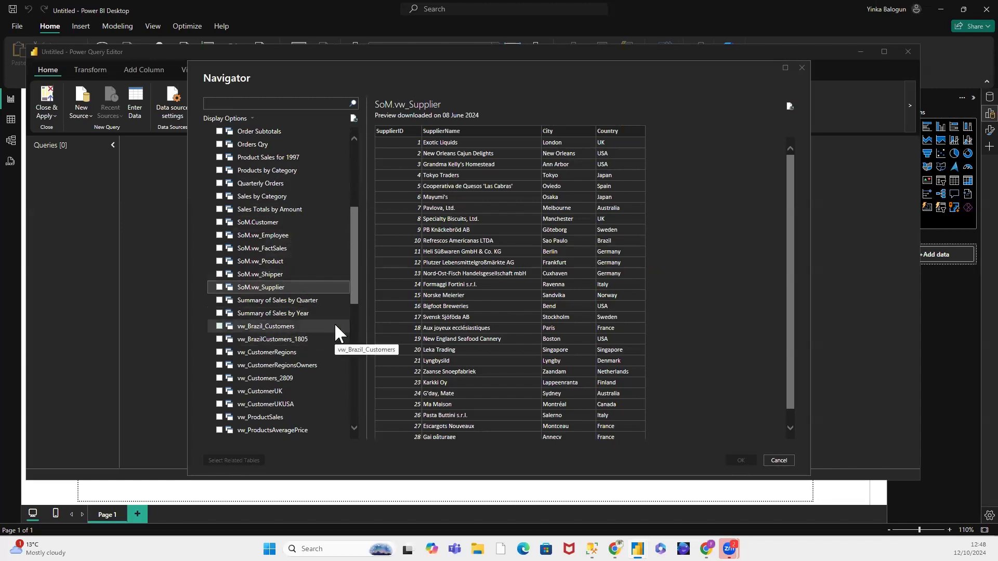
scroll(338, 327, down, 1)
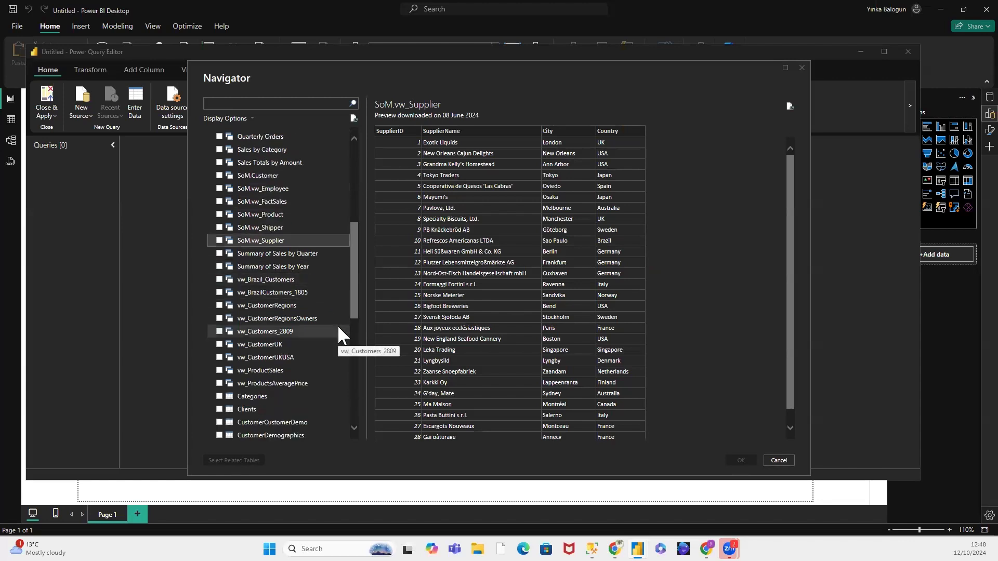
scroll(338, 327, down, 1)
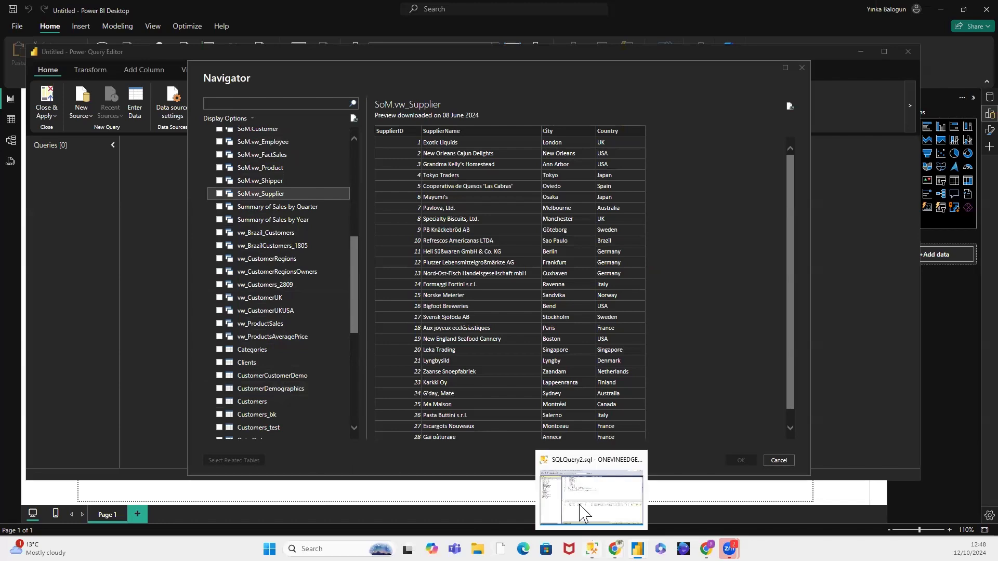
Step: Switch to SQL Server Management Studio, review the tables and views of the Northwind database, and collapse it again
click(592, 549)
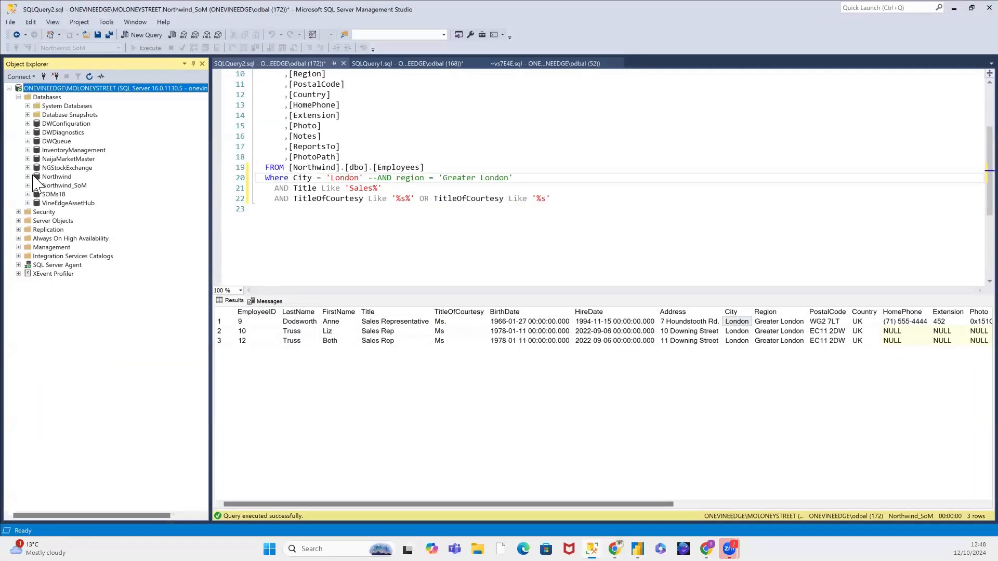
click(28, 176)
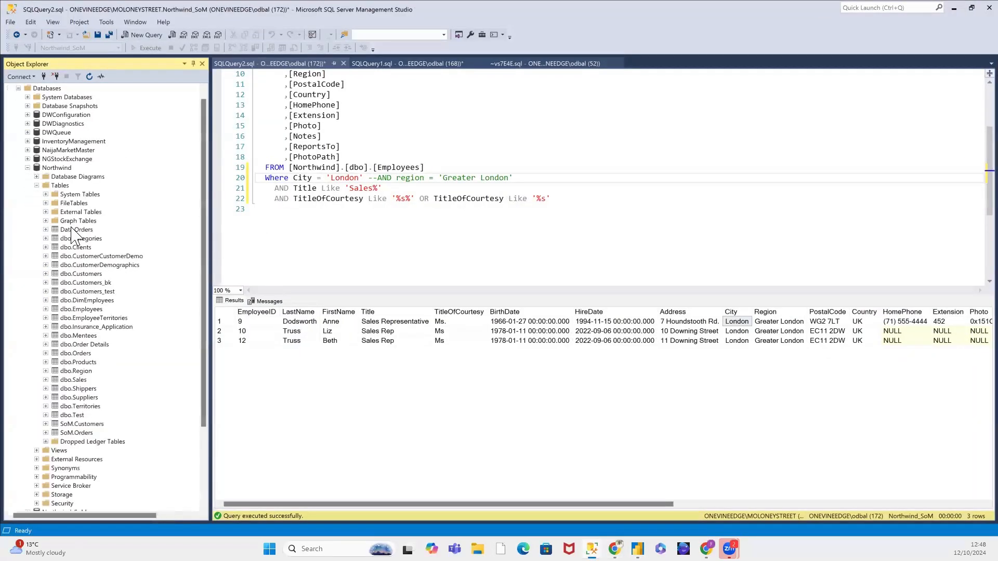
click(37, 185)
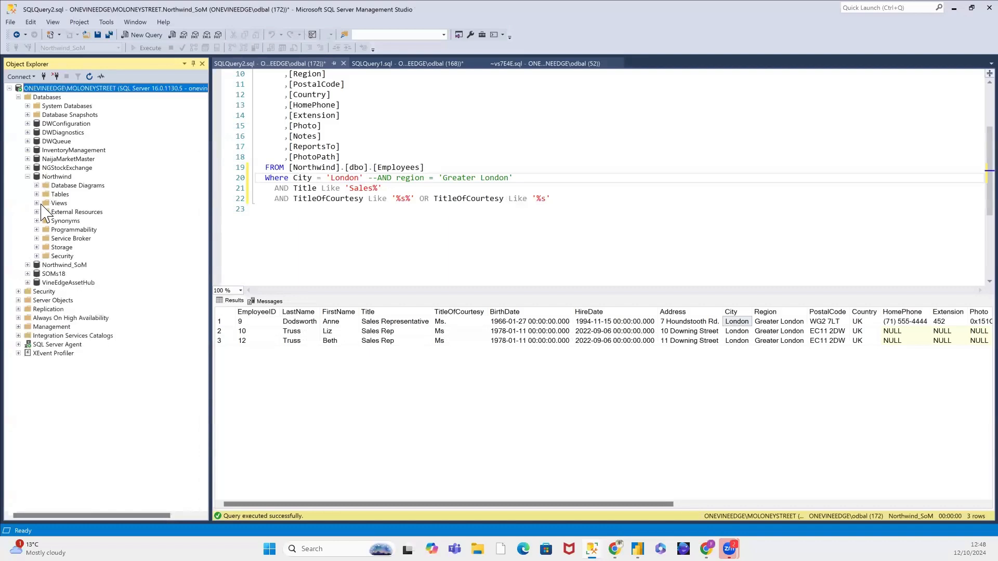
click(39, 203)
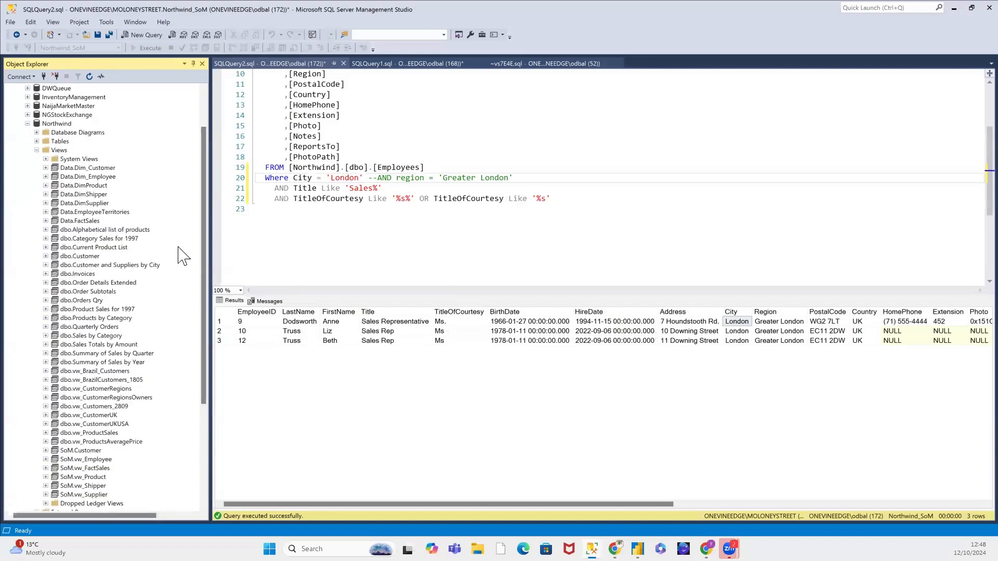
scroll(179, 248, down, 3)
scroll(179, 248, up, 3)
click(27, 124)
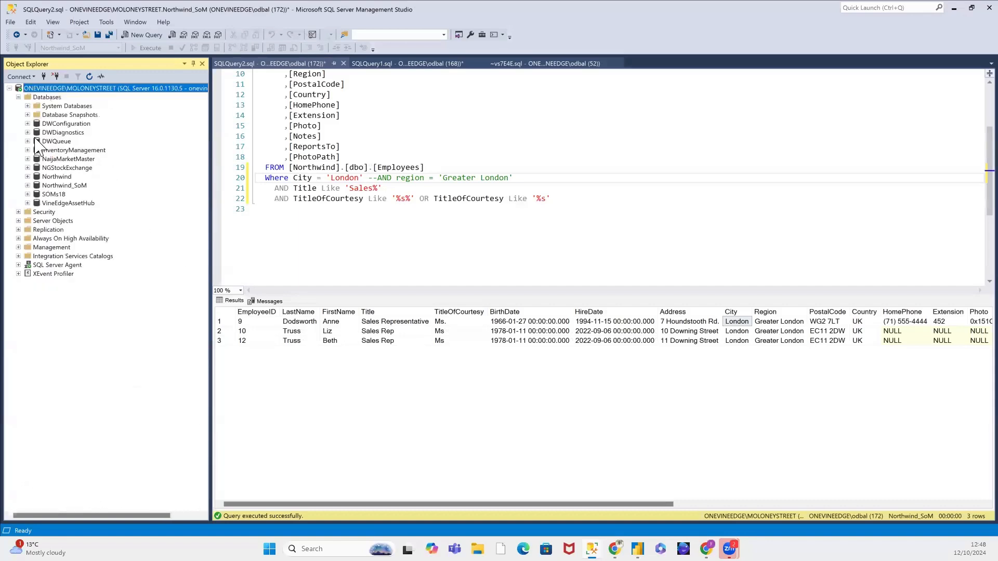
Step: Expand the Views folder of the Northwind_SoM database and look through its Data dimension views and SoM views
click(28, 186)
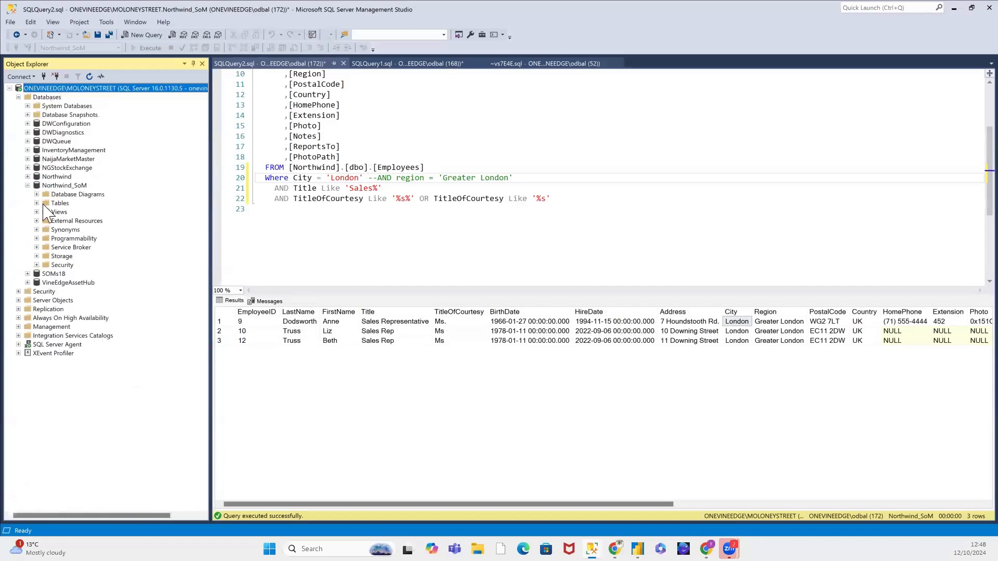
double_click(51, 212)
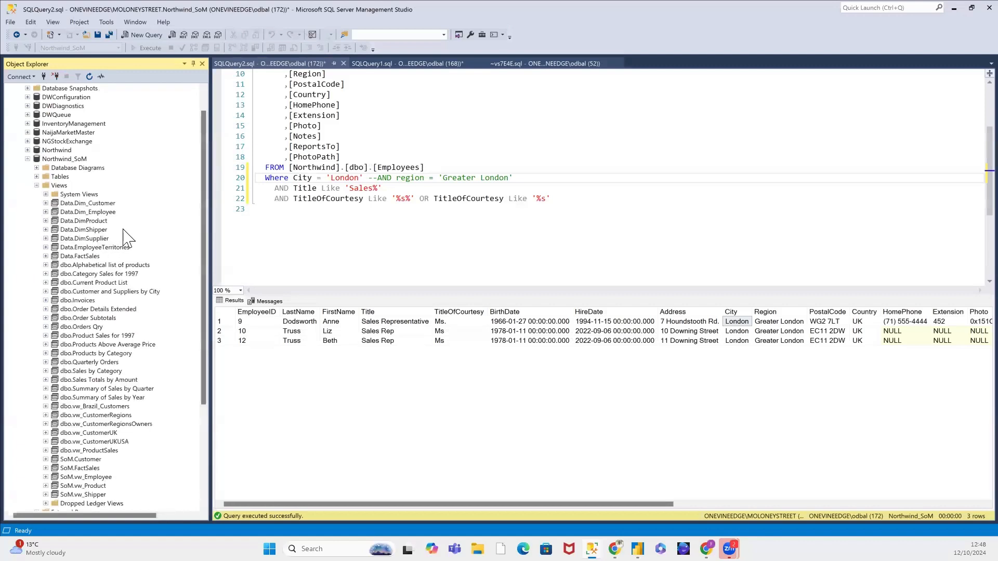
click(99, 204)
click(100, 211)
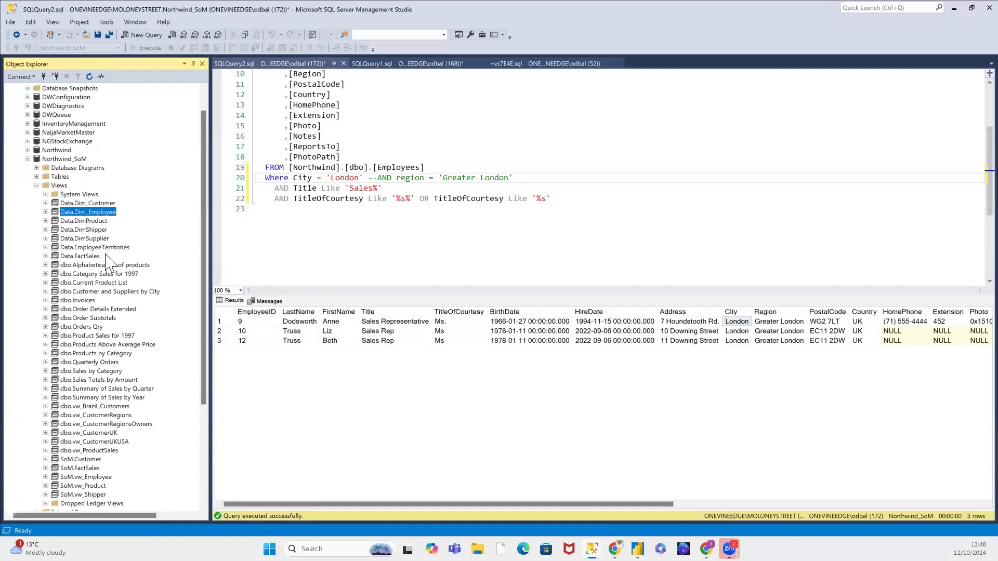
scroll(108, 265, down, 1)
scroll(107, 265, down, 3)
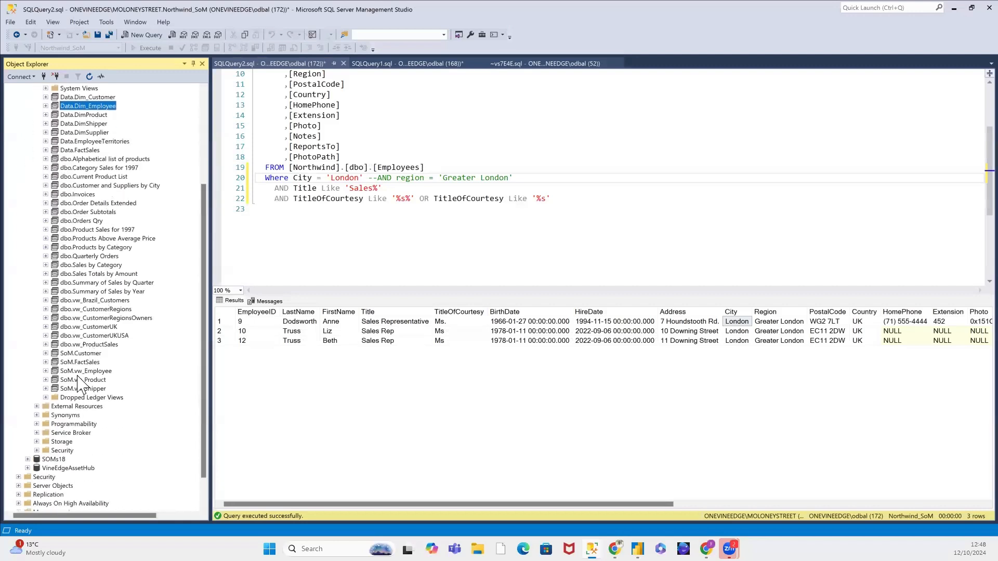
click(86, 371)
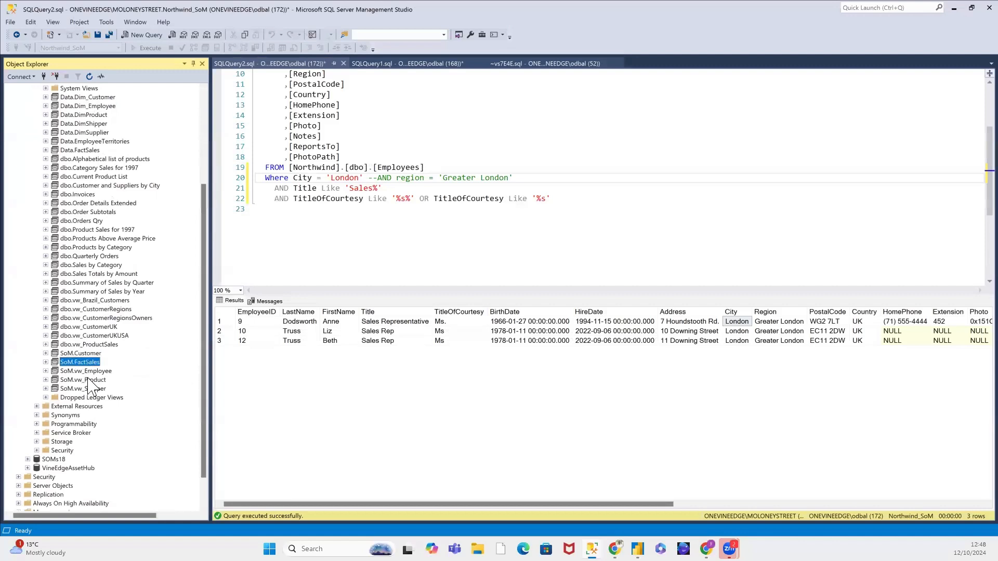
click(89, 389)
scroll(62, 204, up, 5)
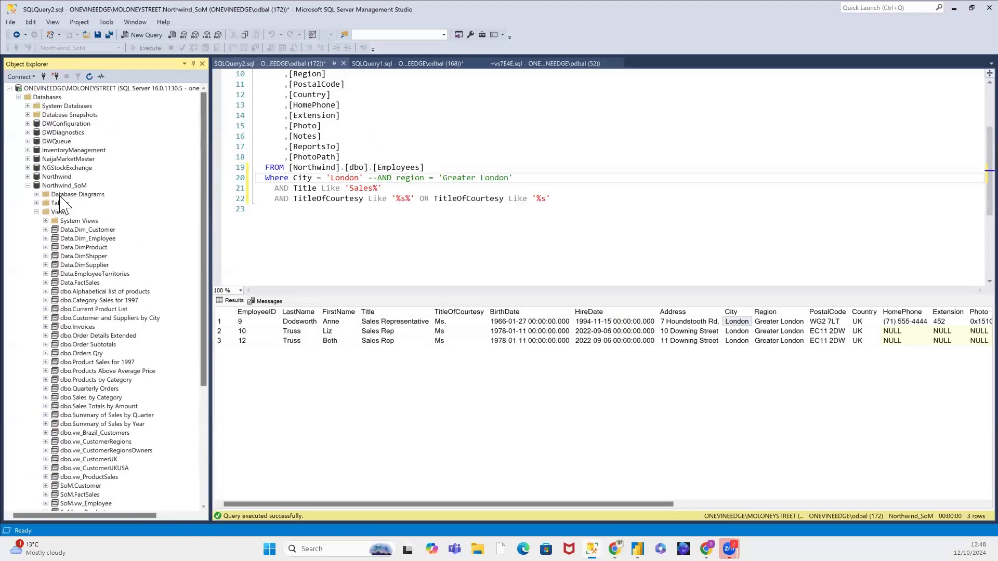
Step: Collapse the Northwind_SoM database, then return to Power BI Desktop and cancel the Navigator
click(27, 186)
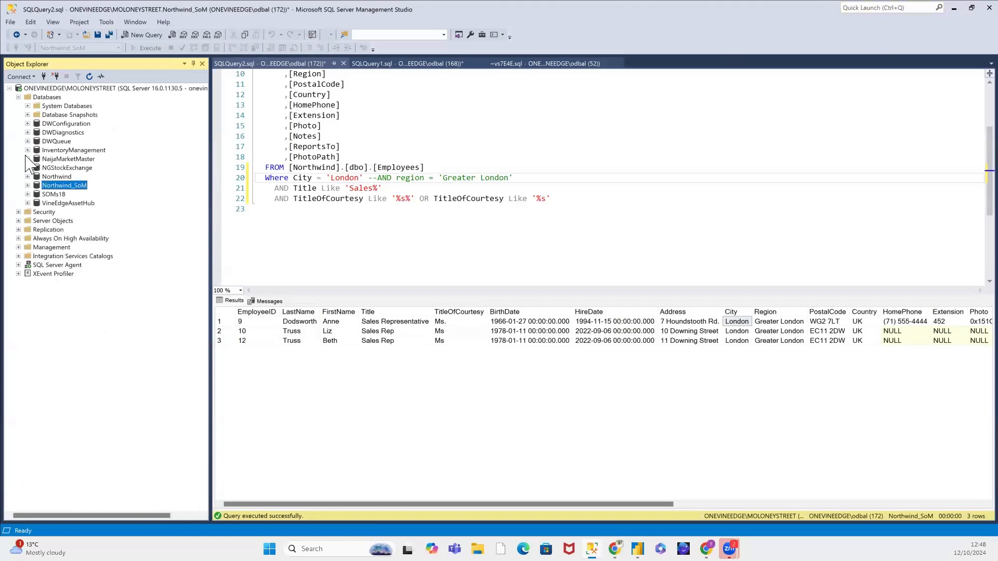
click(955, 9)
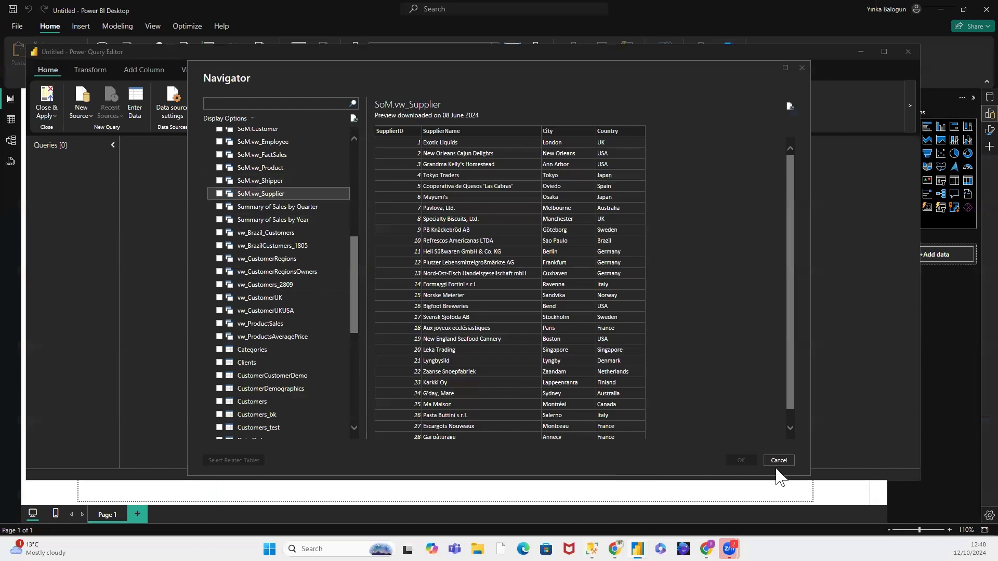
click(778, 460)
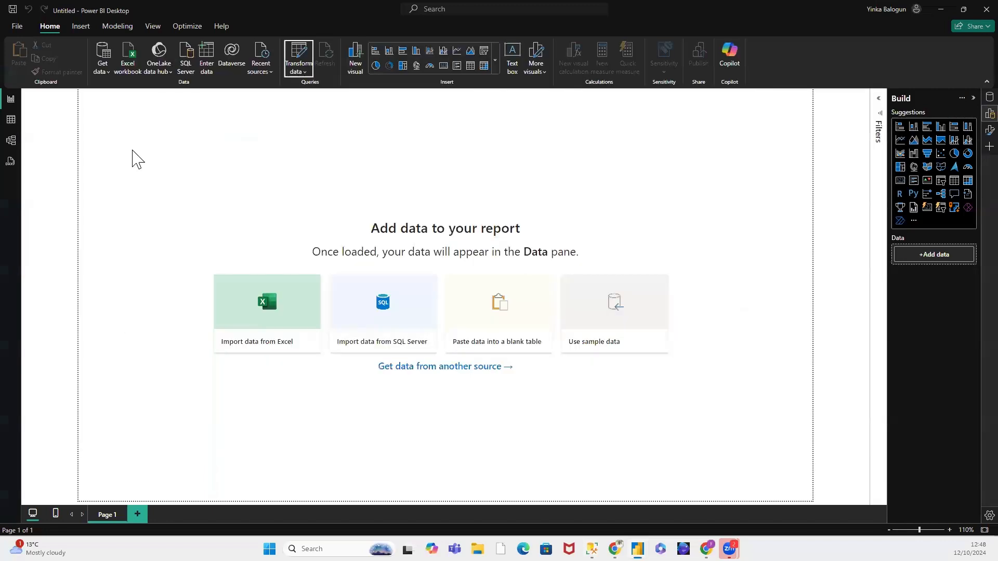
Step: Reopen the Power Query Editor and connect a new SQL Server source to the Northwind_SoM database on onevineedge\MOLONEYSTREET
click(306, 73)
click(319, 87)
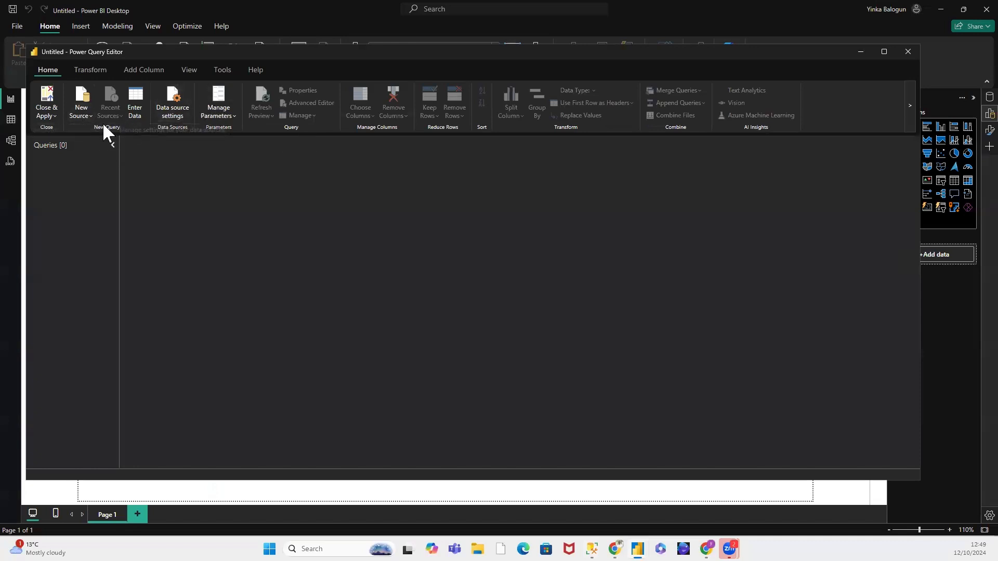
click(92, 114)
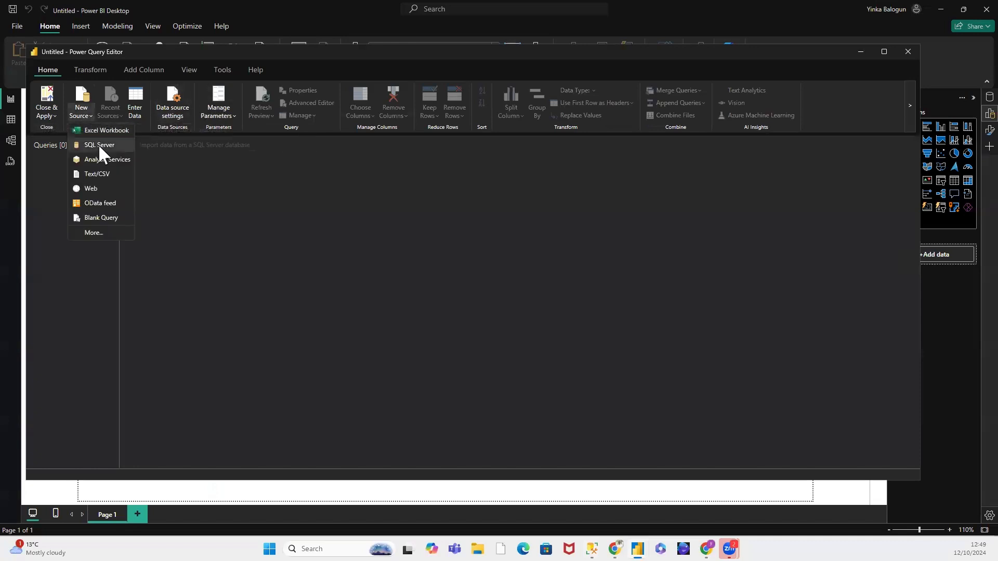
click(98, 144)
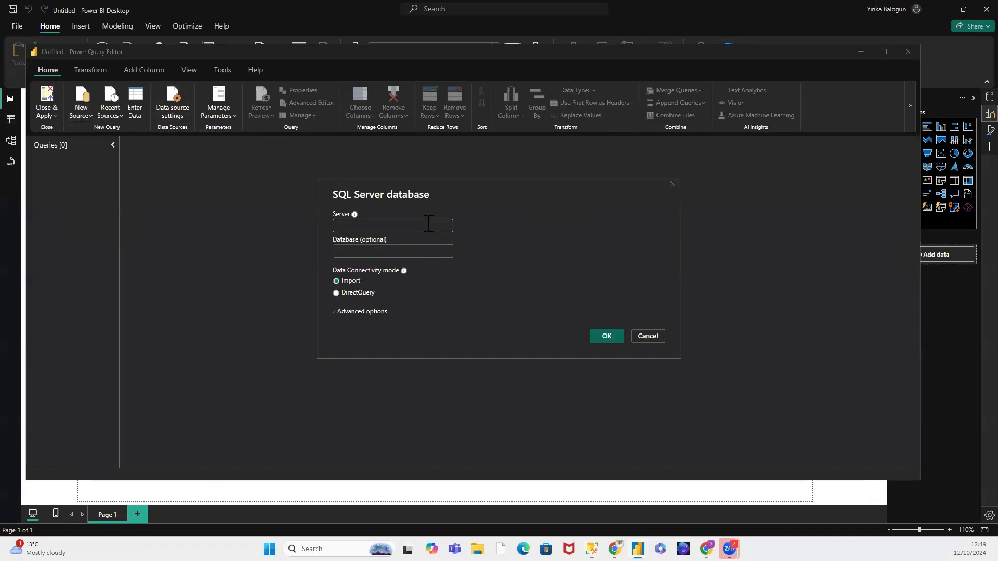
text(onevineedge\MOLONEYSTREET)
click(430, 251)
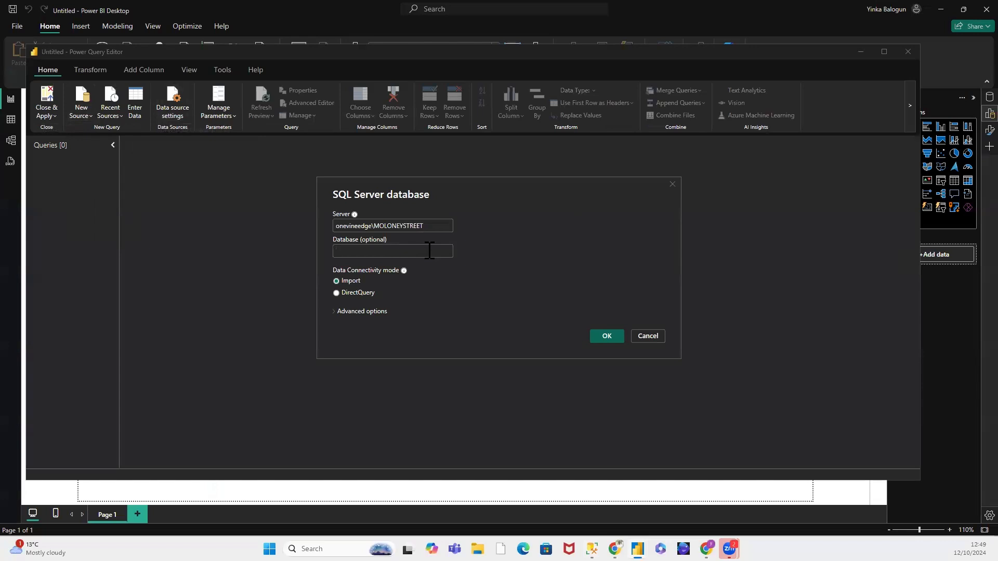
text(Northwind_SoM)
click(597, 334)
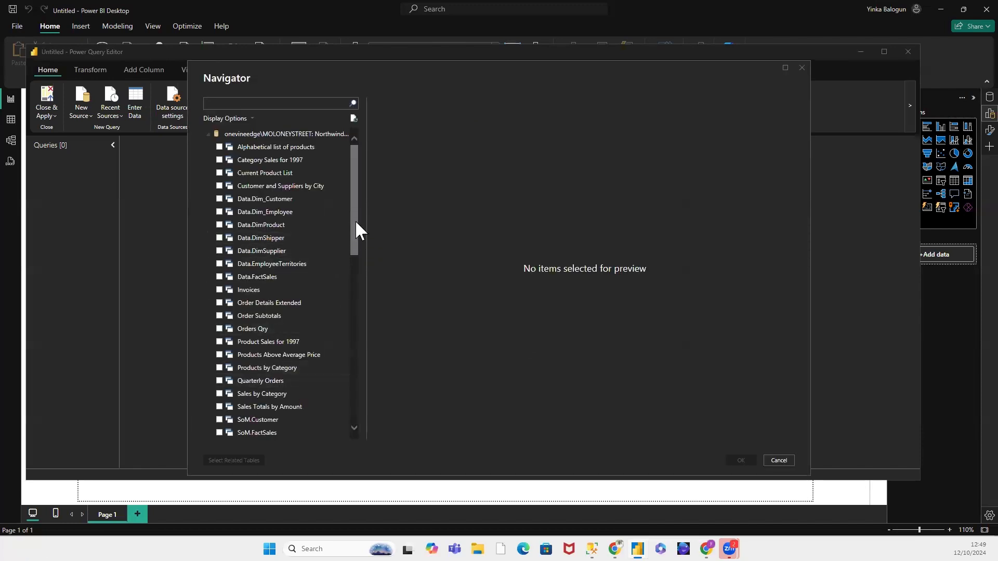
Step: Select the SoM.Customer, SoM.FactSales, SoM.vw_Employee, SoM.vw_Product and SoM.vw_Shipper views and bring them in as queries
drag(354, 220, 358, 289)
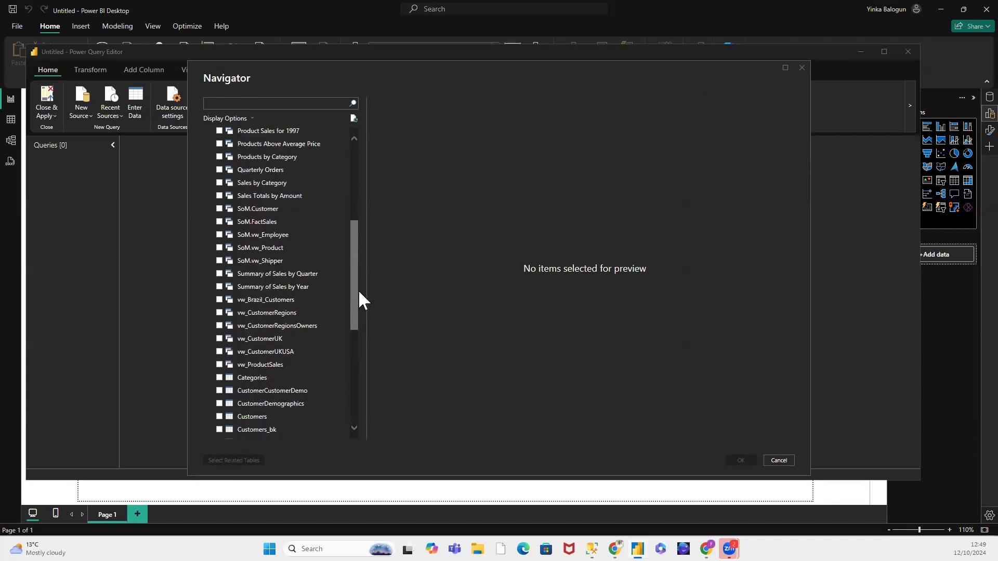
click(219, 215)
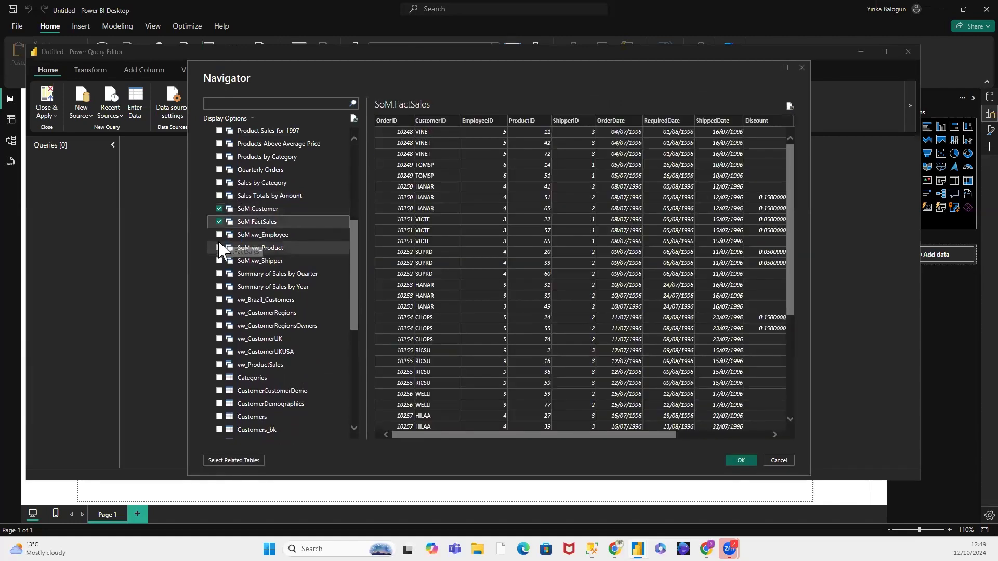
click(219, 235)
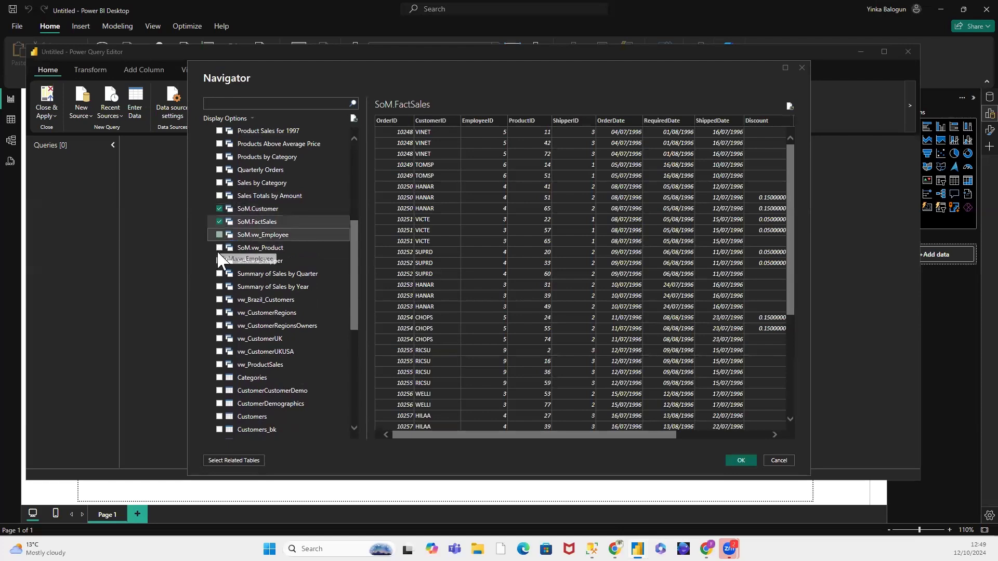
click(219, 261)
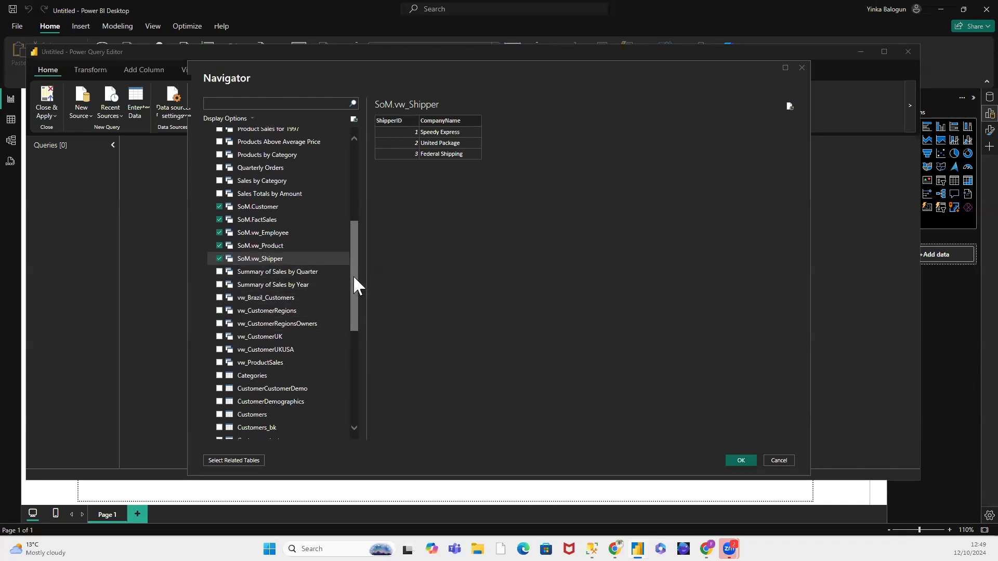
drag(354, 275, 381, 114)
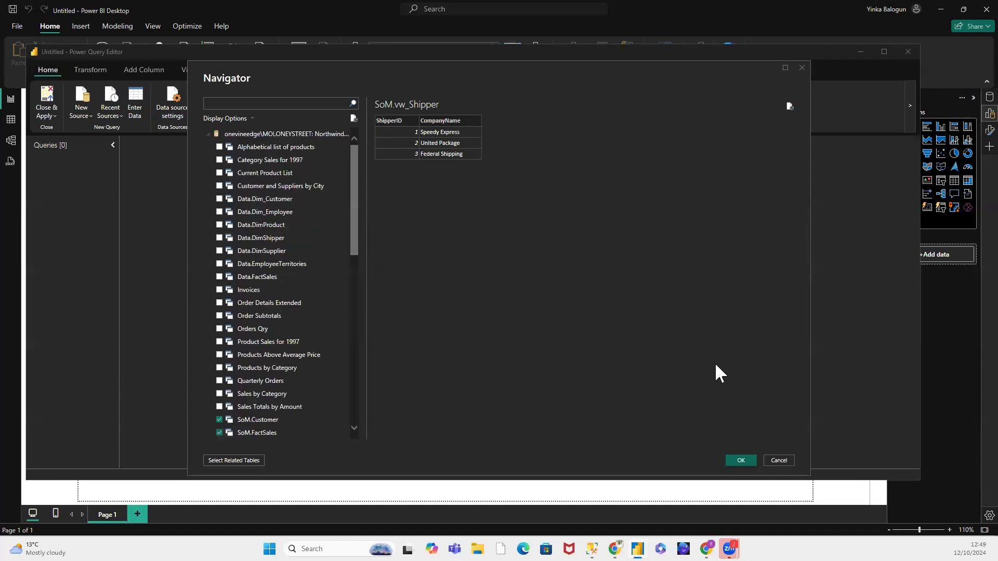
click(738, 461)
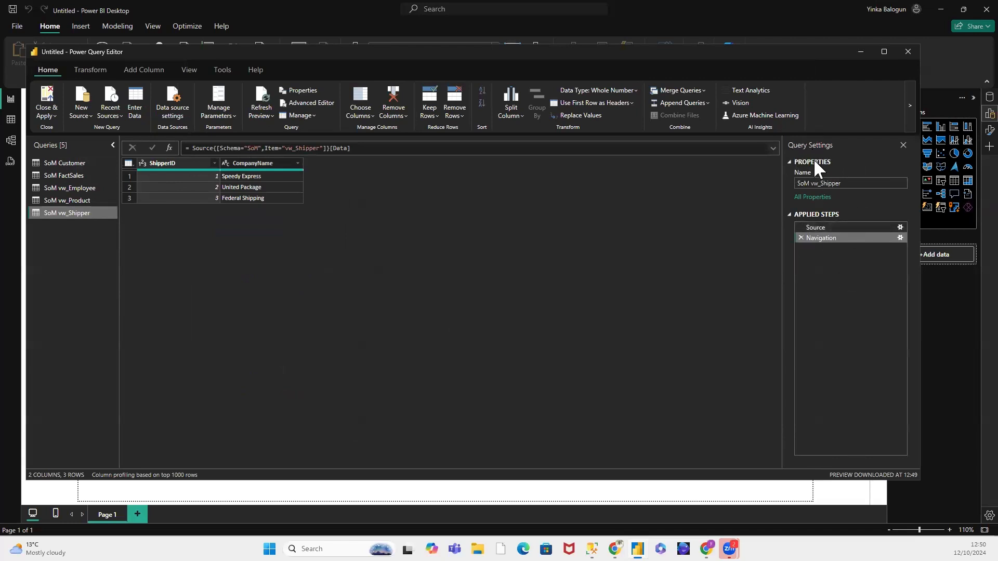
Step: Examine the name property and the Navigation step's formula of the SoM vw_Shipper query
click(842, 183)
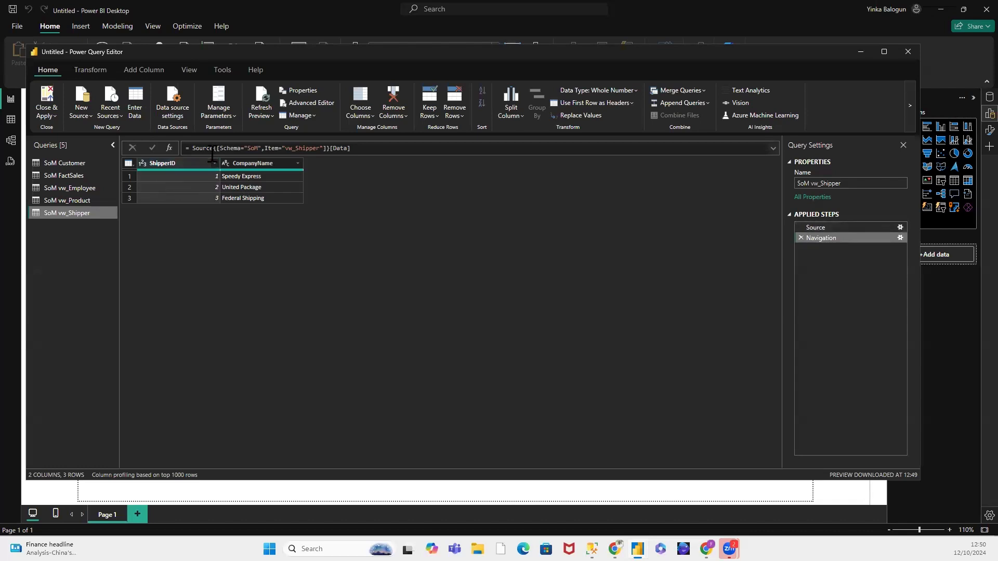
drag(193, 148, 352, 157)
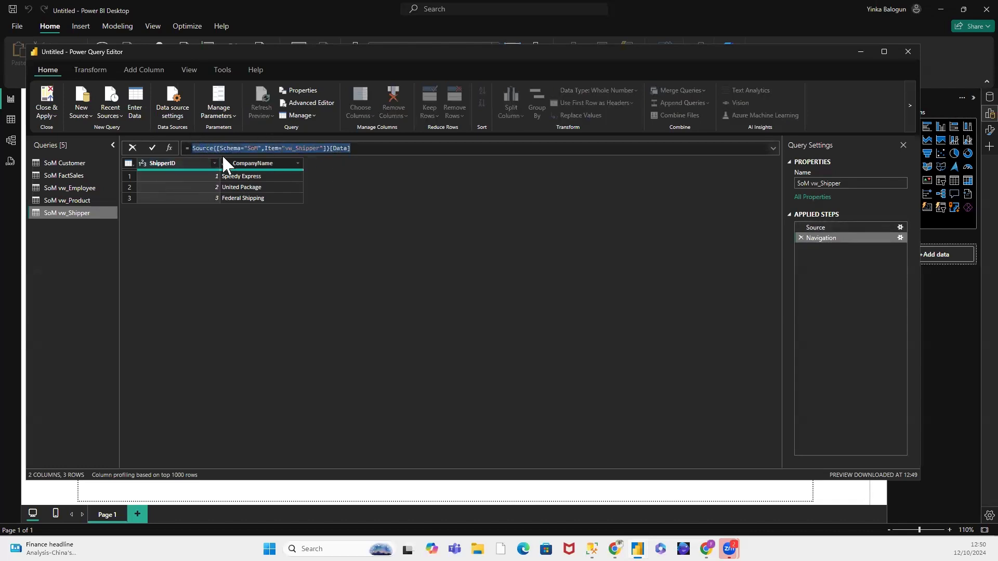
click(191, 148)
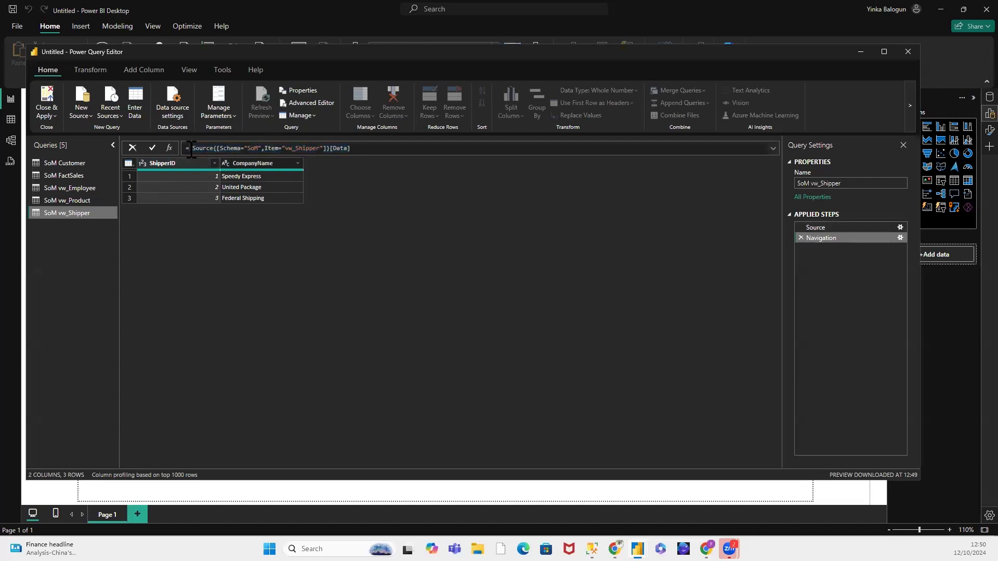
key(shift+End)
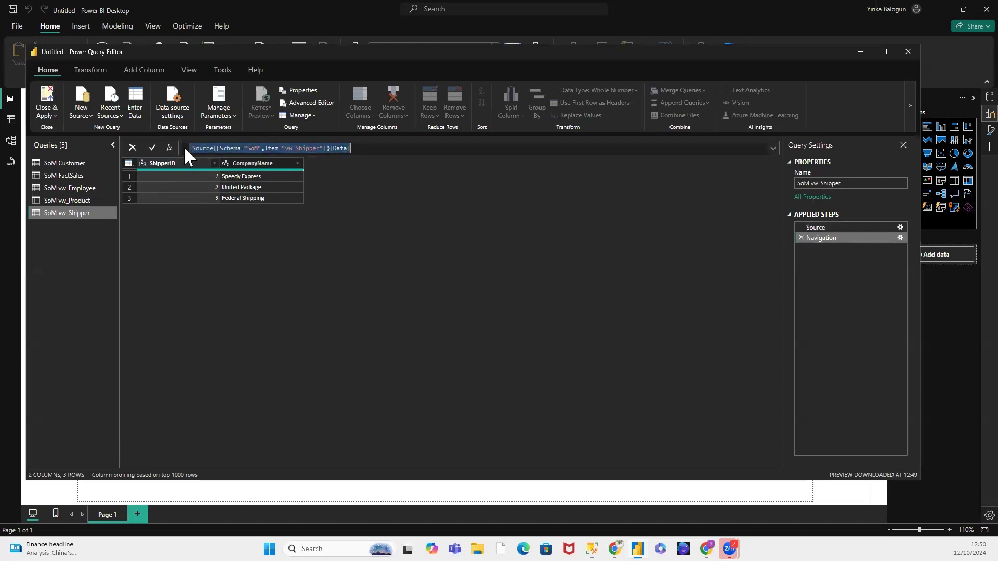
click(341, 200)
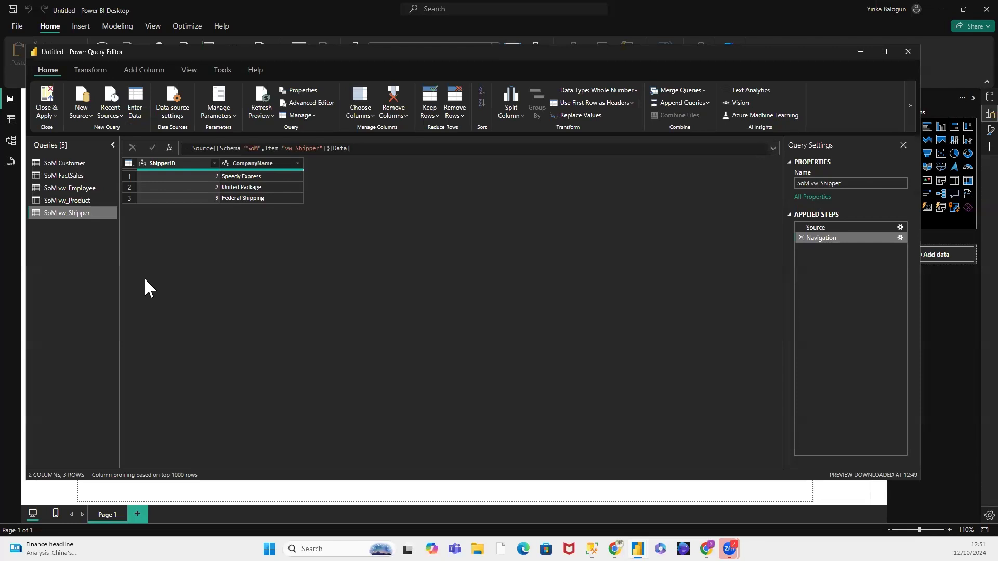
Step: Rename the SoM vw_Shipper query to Shippers
ctrl+click(73, 200)
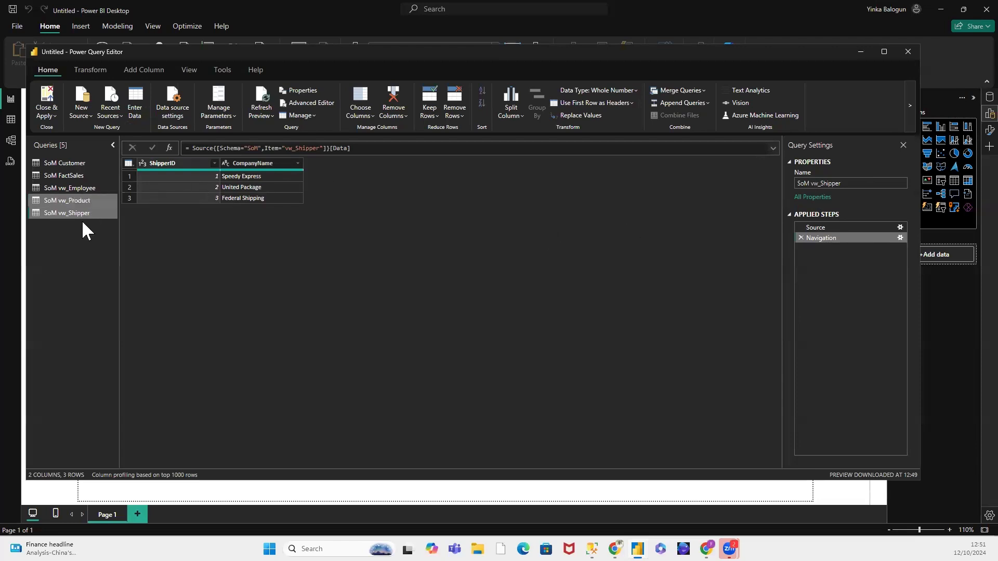
click(81, 214)
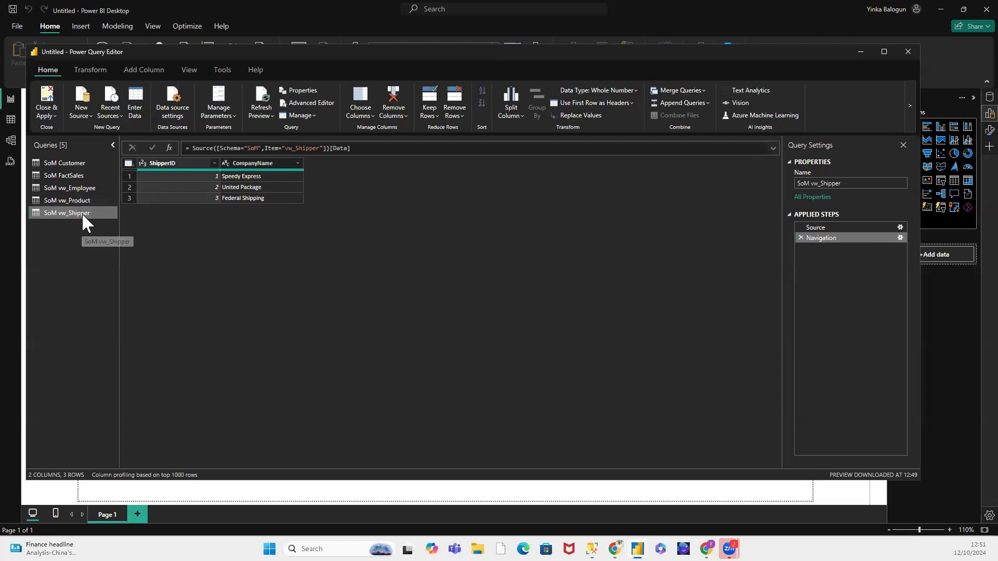
right_click(82, 213)
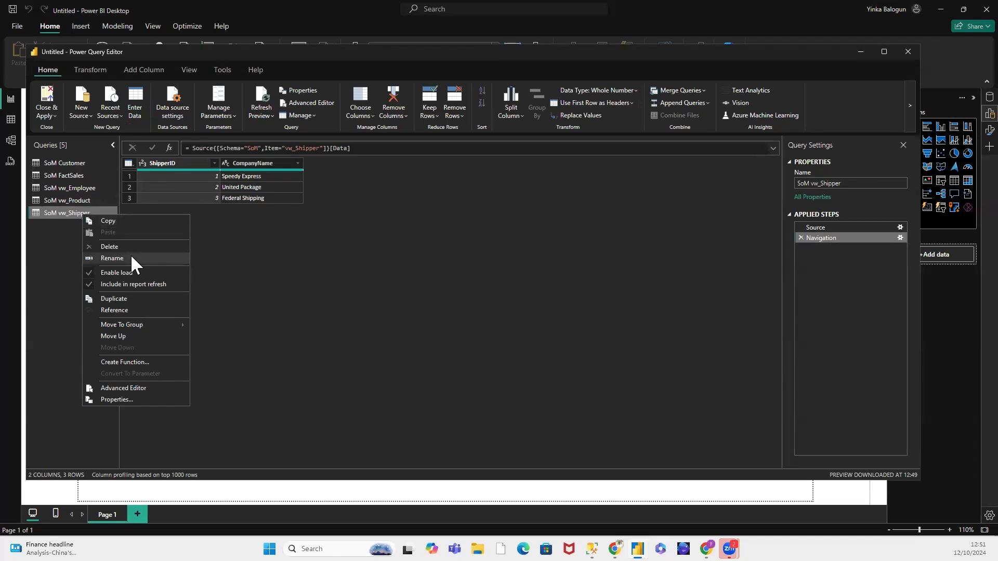
click(854, 183)
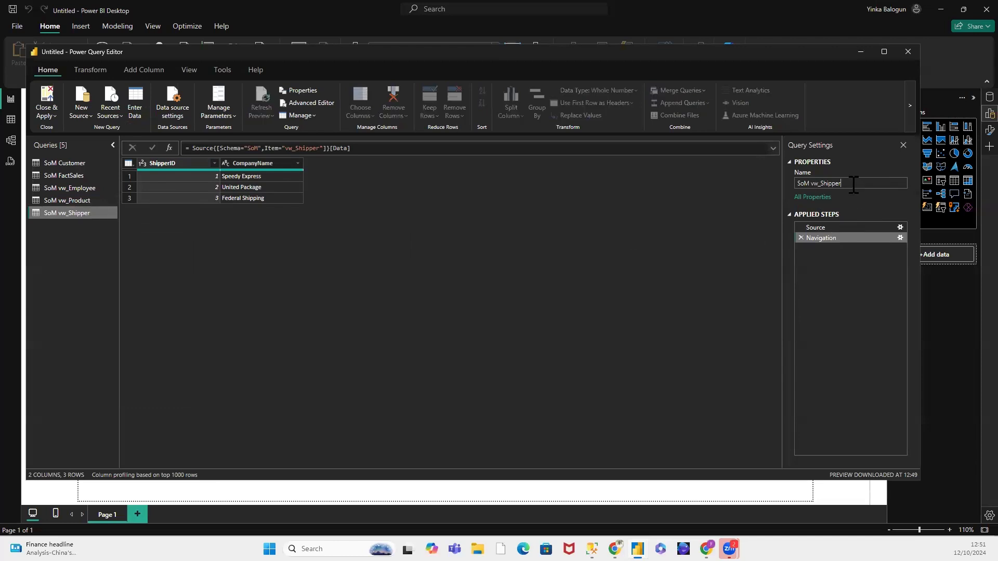
drag(854, 183, 794, 181)
click(823, 185)
key(BackSpace)
key(BackSpace)
key(BackSpace)
key(BackSpace)
key(BackSpace)
key(BackSpace)
key(BackSpace)
text(s)
key(Return)
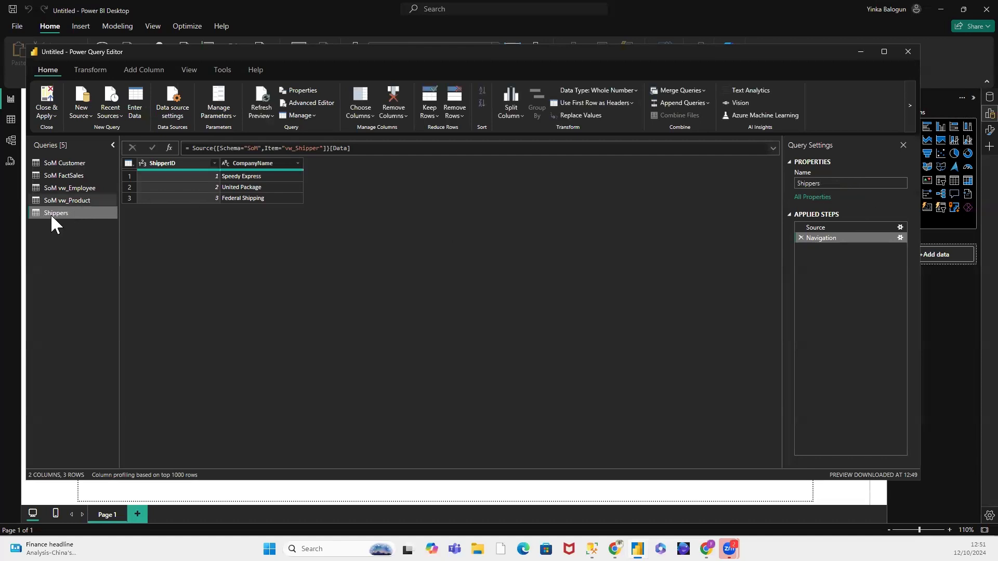
Step: Rename the SoM vw_Product query to Products
click(76, 201)
right_click(76, 198)
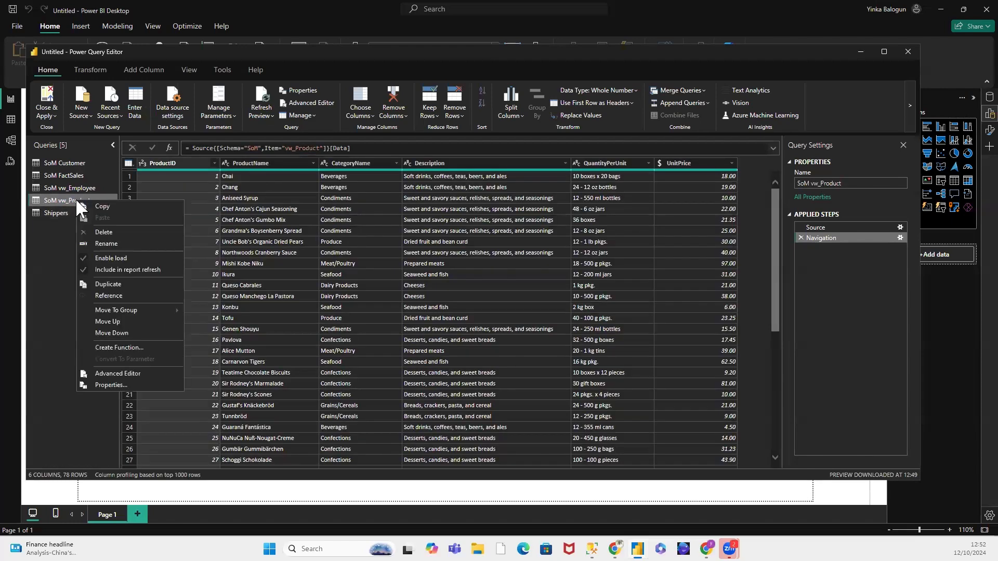
click(104, 242)
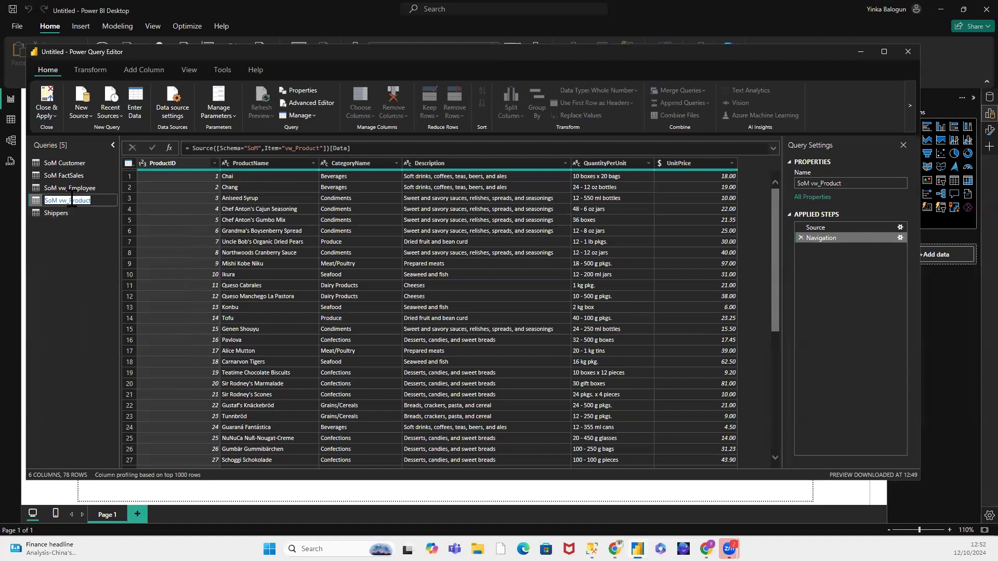
click(72, 201)
key(BackSpace)
key(BackSpace)
key(BackSpace)
key(BackSpace)
key(BackSpace)
key(BackSpace)
key(BackSpace)
key(Return)
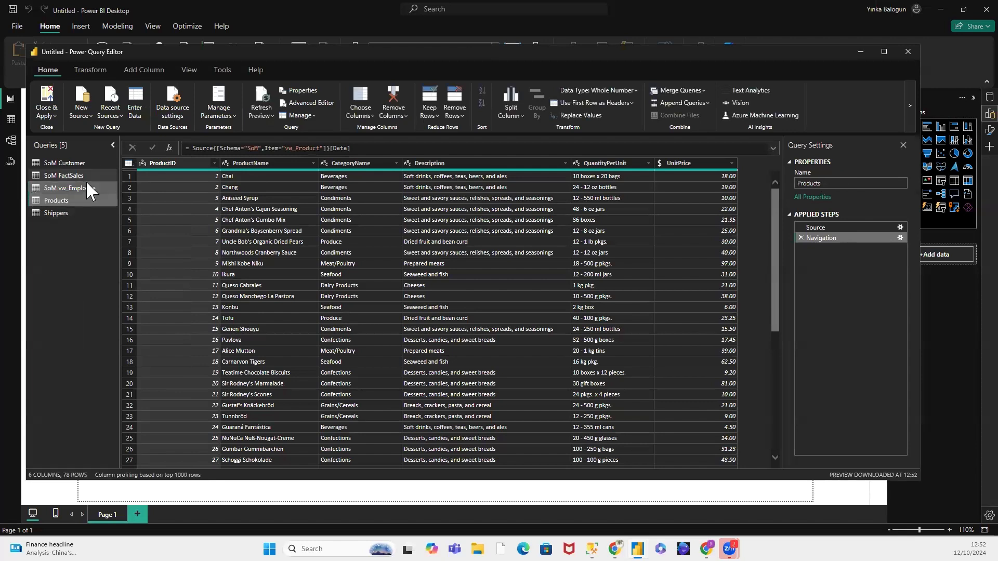
Step: Rename the SoM vw_Employee query to Employees
click(88, 188)
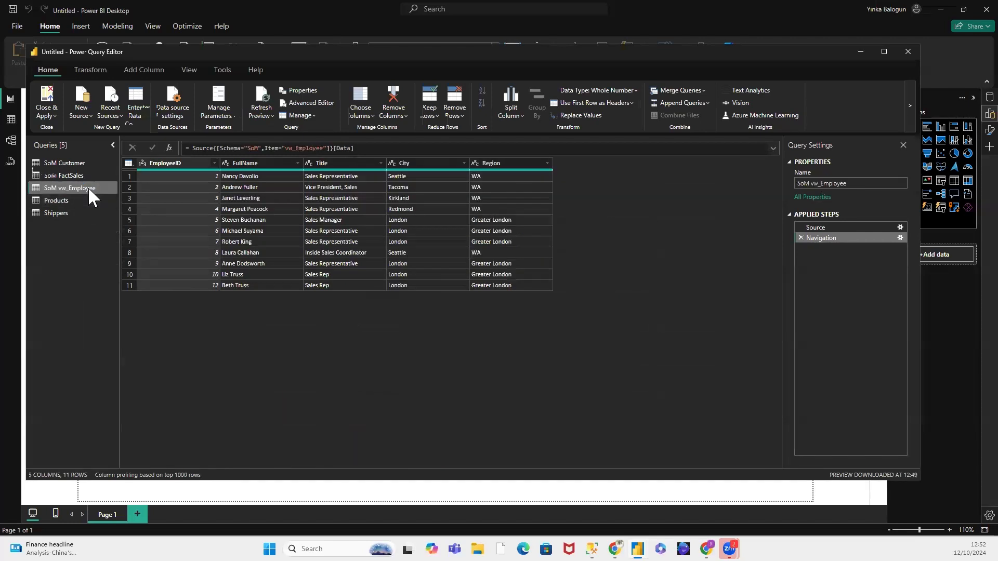
right_click(88, 187)
key(Escape)
double_click(71, 189)
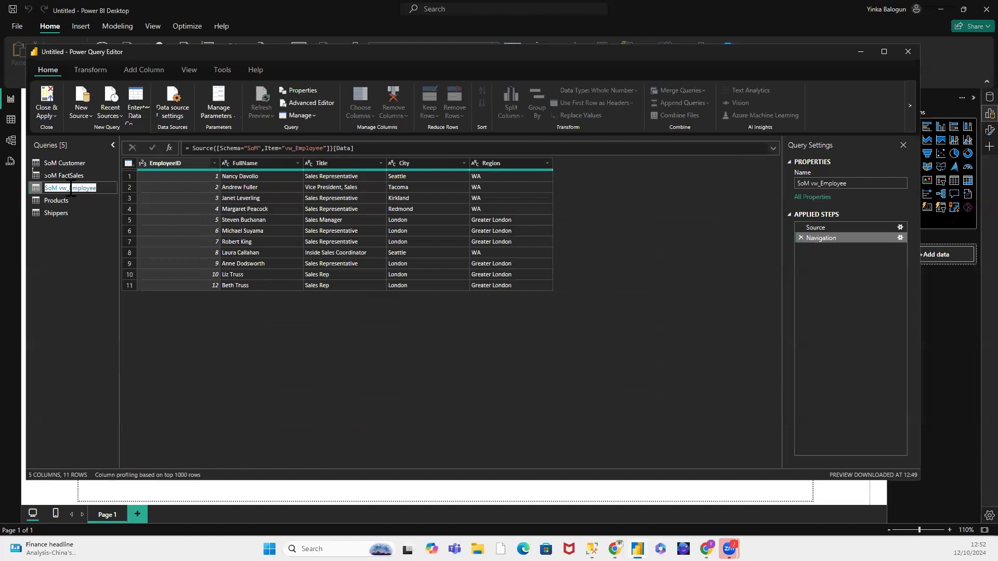
click(71, 188)
key(BackSpace)
key(BackSpace)
key(BackSpace)
key(BackSpace)
key(BackSpace)
key(BackSpace)
key(BackSpace)
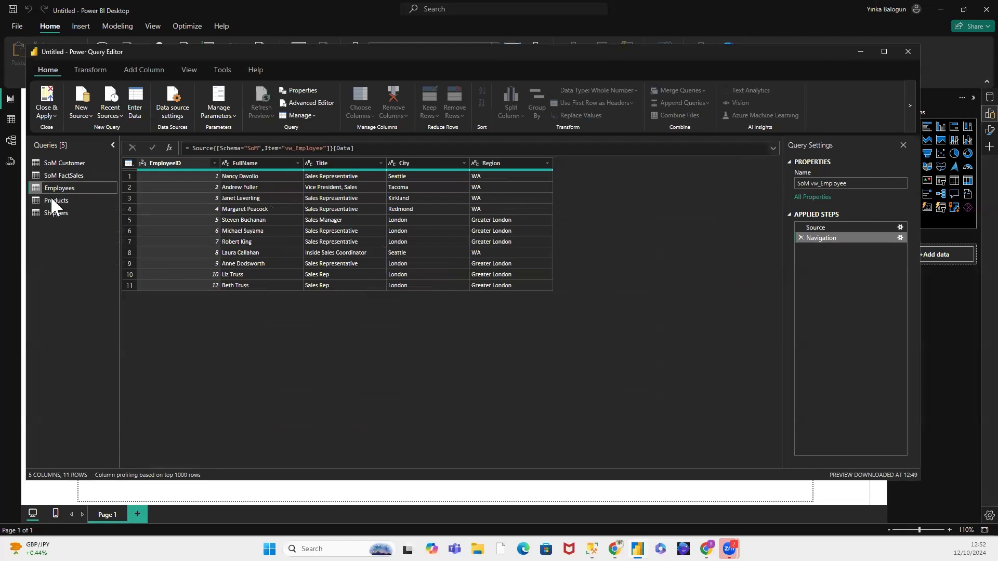
key(Return)
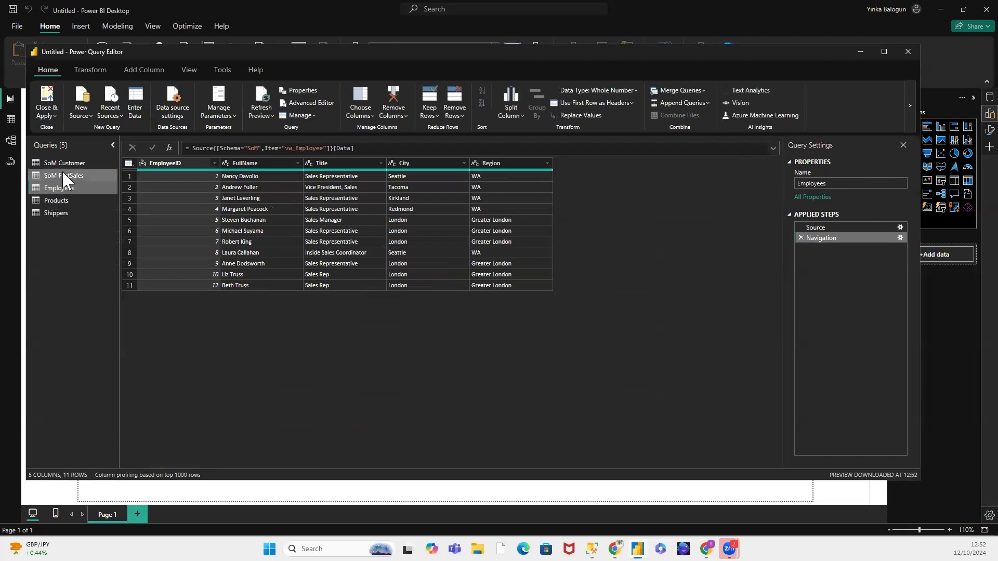
Step: Rename the SoM FactSales query to FactSales
click(63, 175)
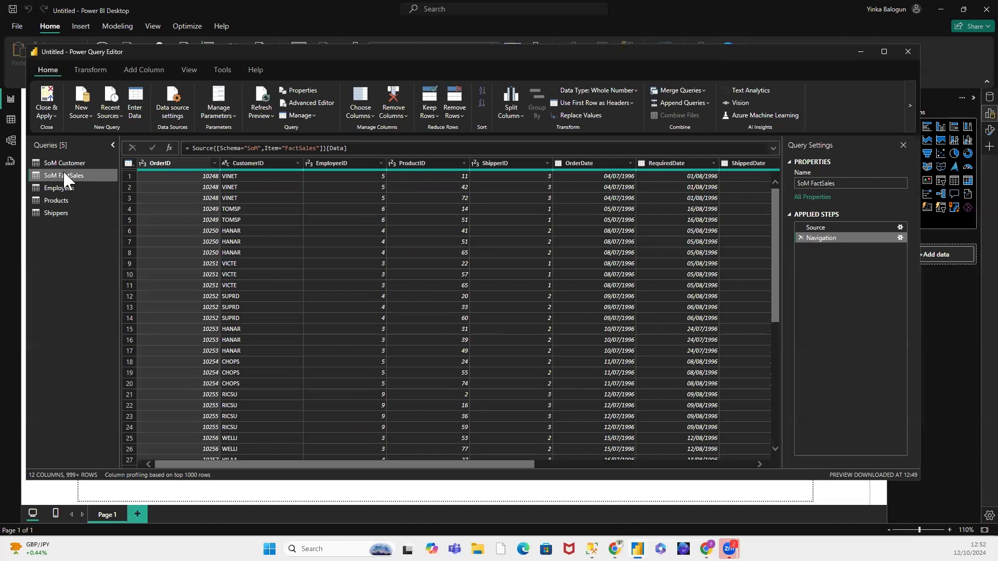
right_click(64, 176)
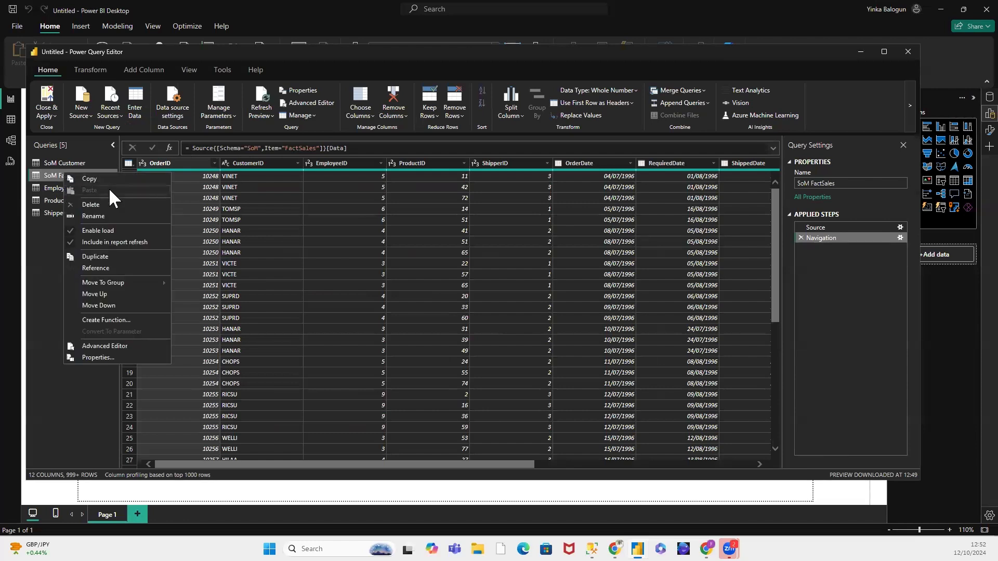
click(96, 215)
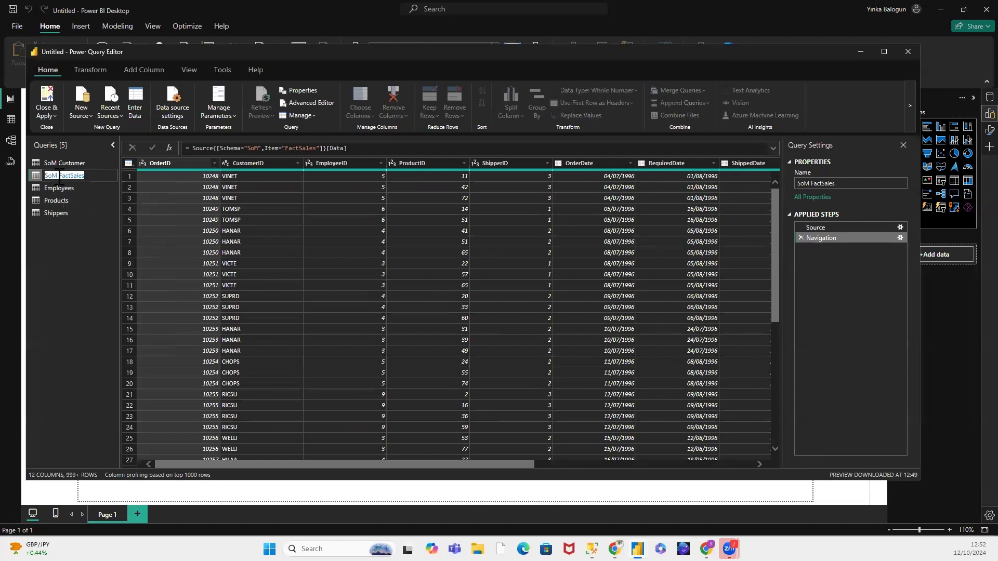
click(61, 176)
key(BackSpace)
key(BackSpace)
key(BackSpace)
key(BackSpace)
Step: Rename the SoM Customer query to Customers and display the FactSales query's data
click(57, 161)
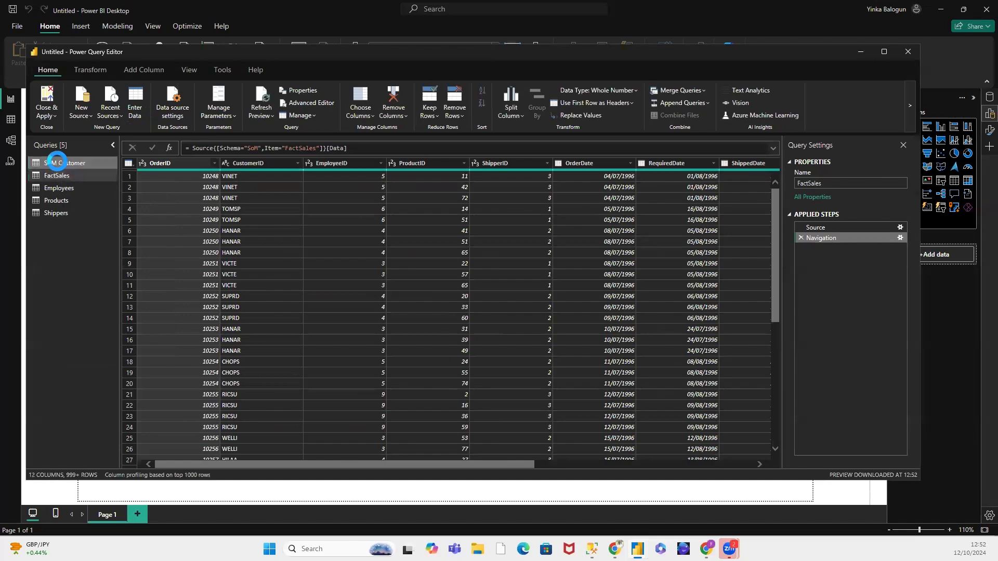
right_click(57, 161)
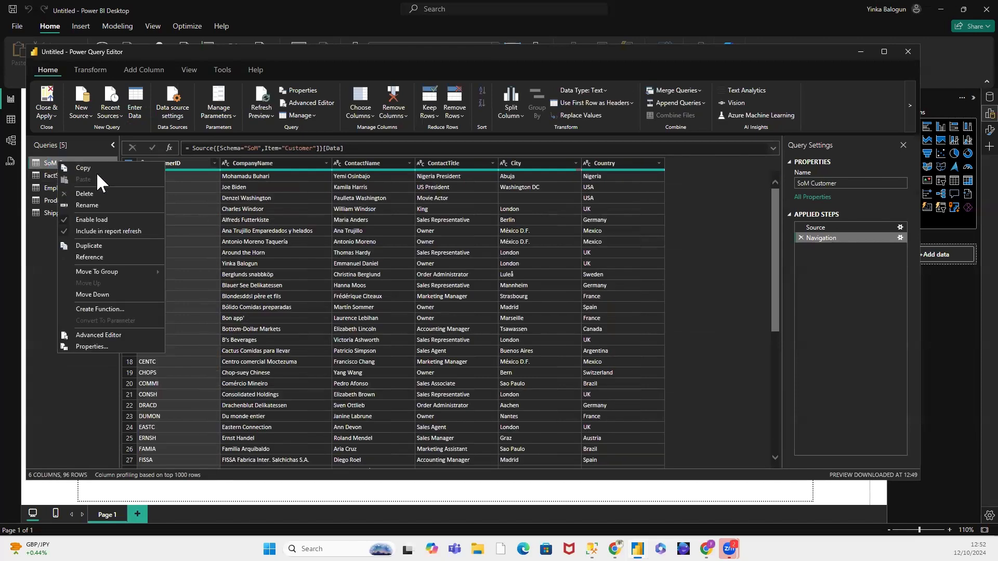
click(91, 205)
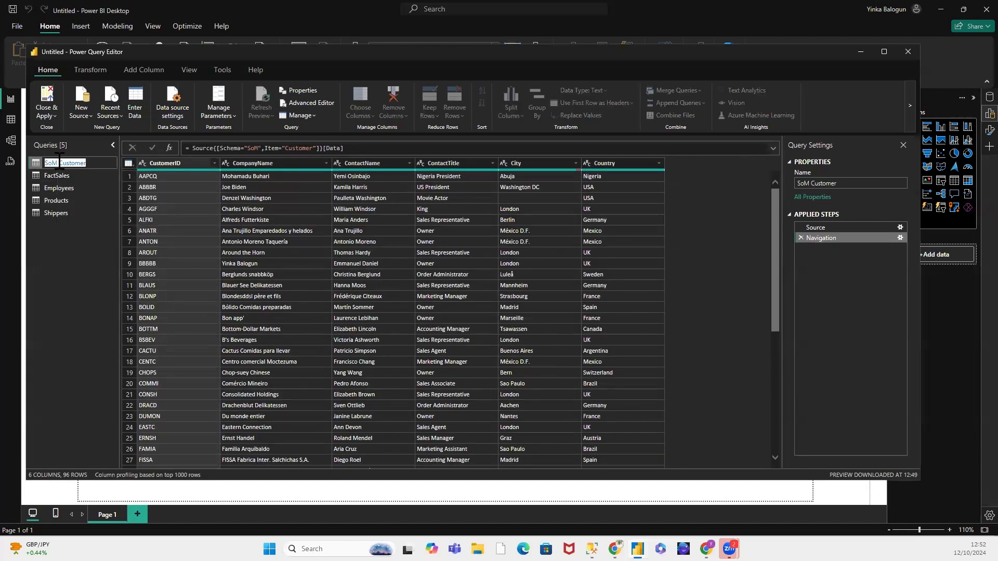
click(58, 163)
key(BackSpace)
key(BackSpace)
key(BackSpace)
key(BackSpace)
click(77, 162)
key(Return)
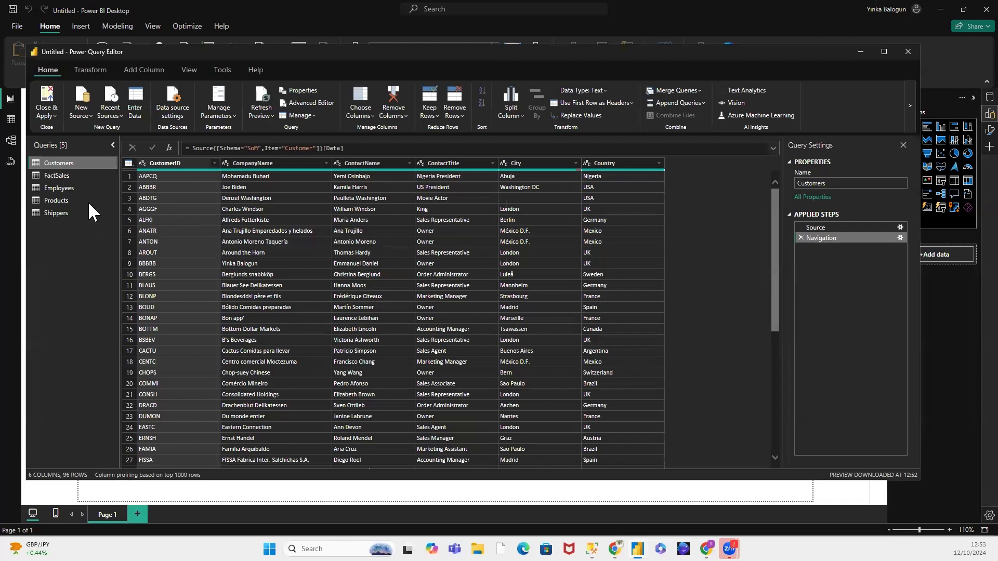
click(65, 175)
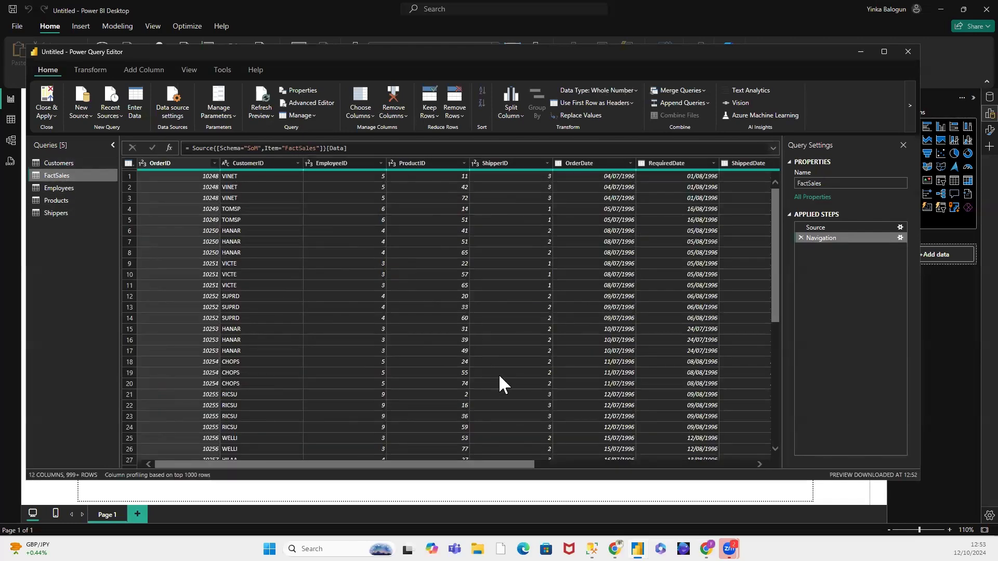
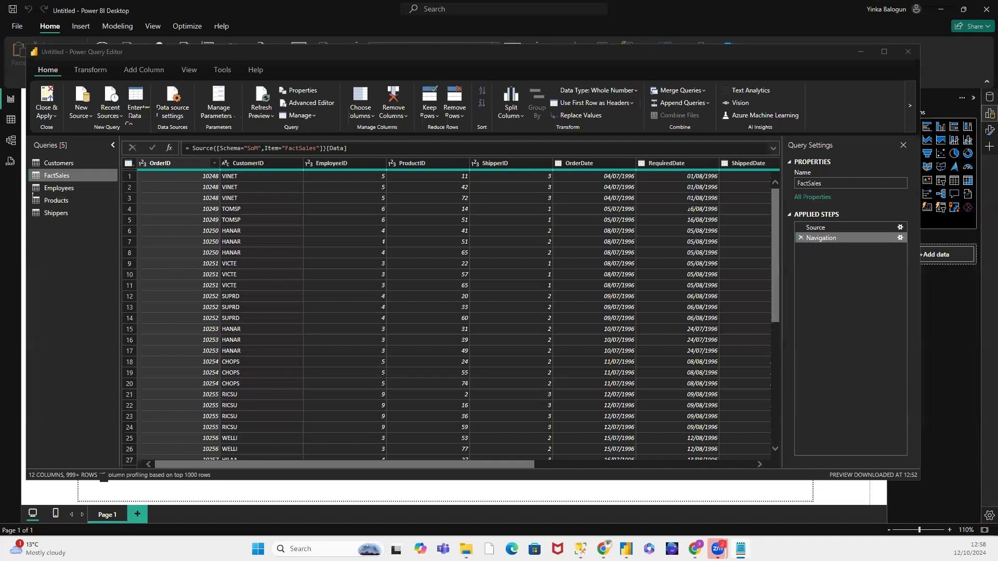
Step: Switch to Notepad, copy the complete fnDateTable function code, and return to the Power Query Editor
key(alt+Tab)
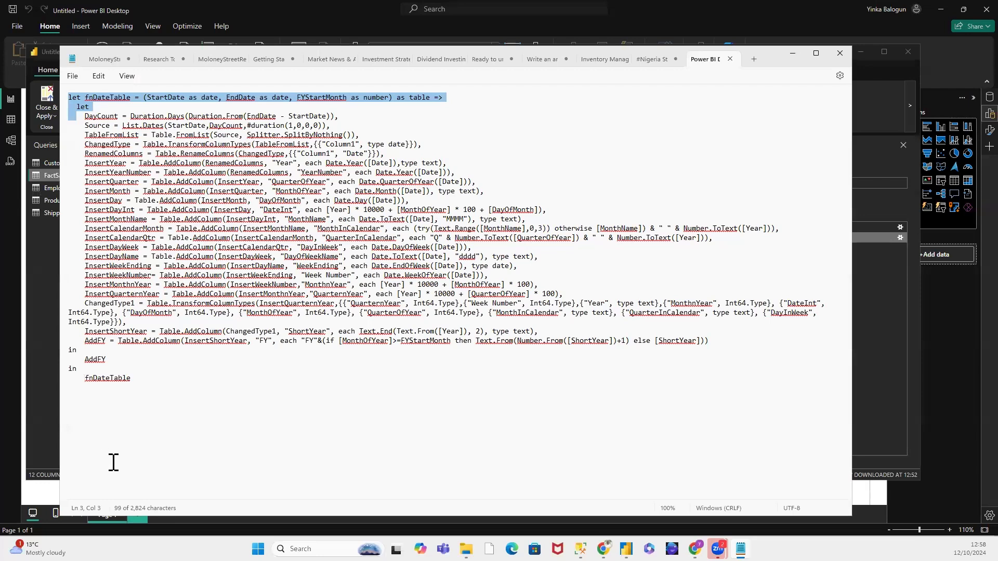
drag(131, 378, 65, 97)
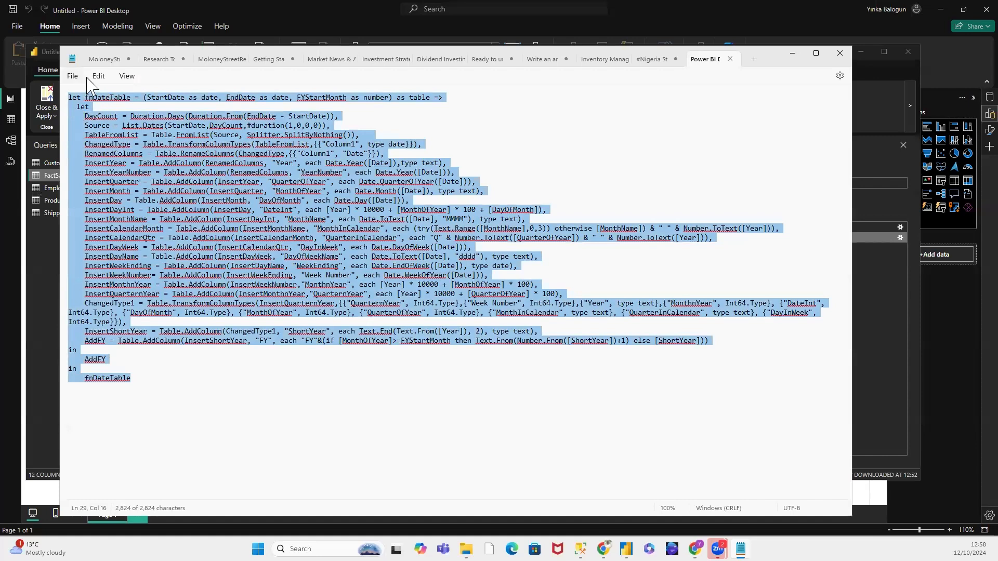
click(100, 76)
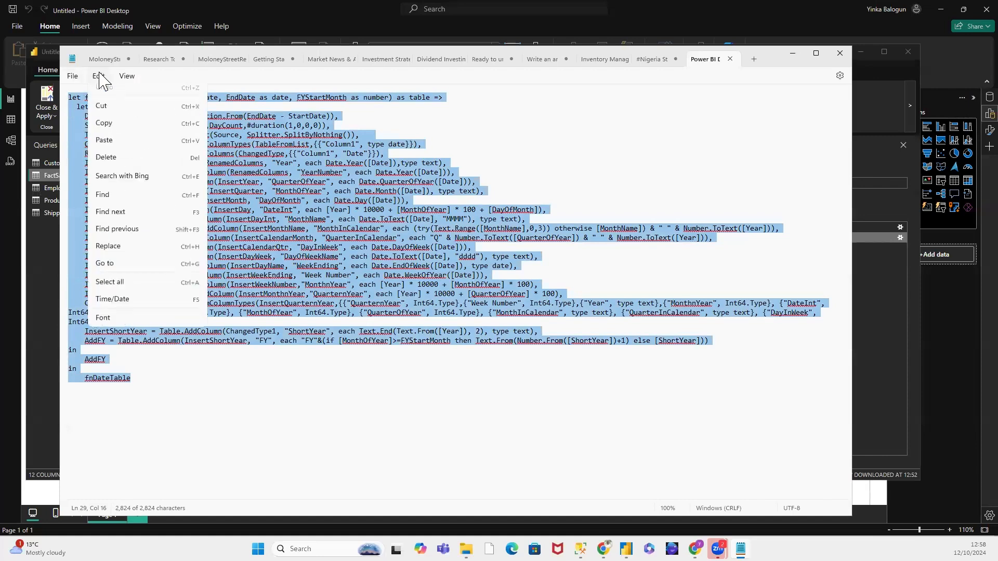
click(104, 124)
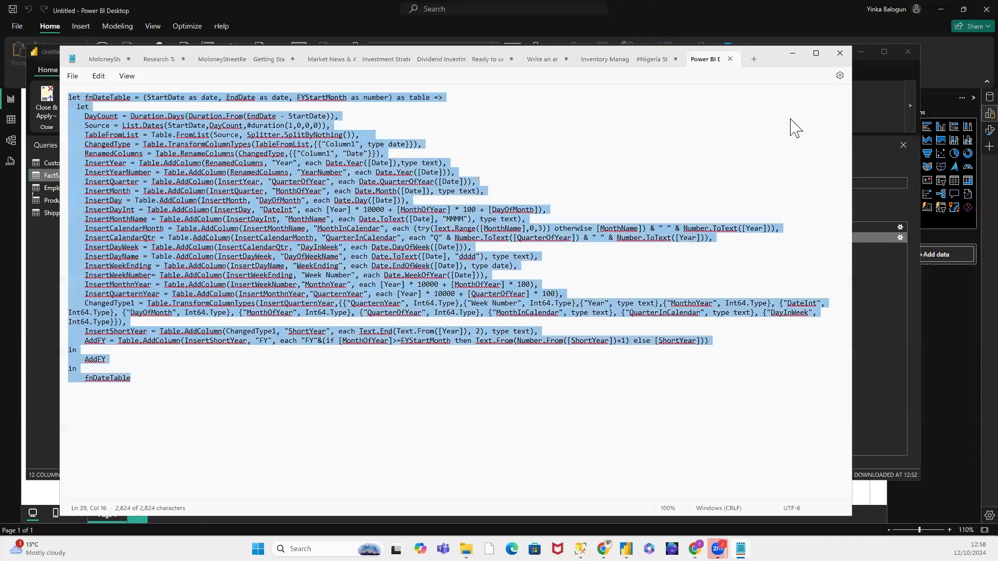
click(795, 56)
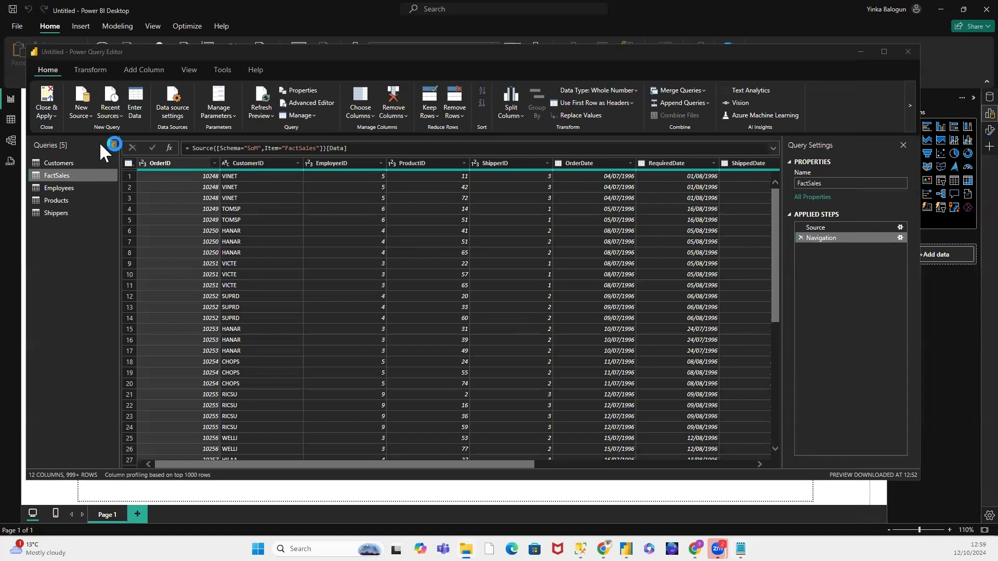
Step: Create a blank query and replace its default code with the copied fnDateTable function code
click(90, 113)
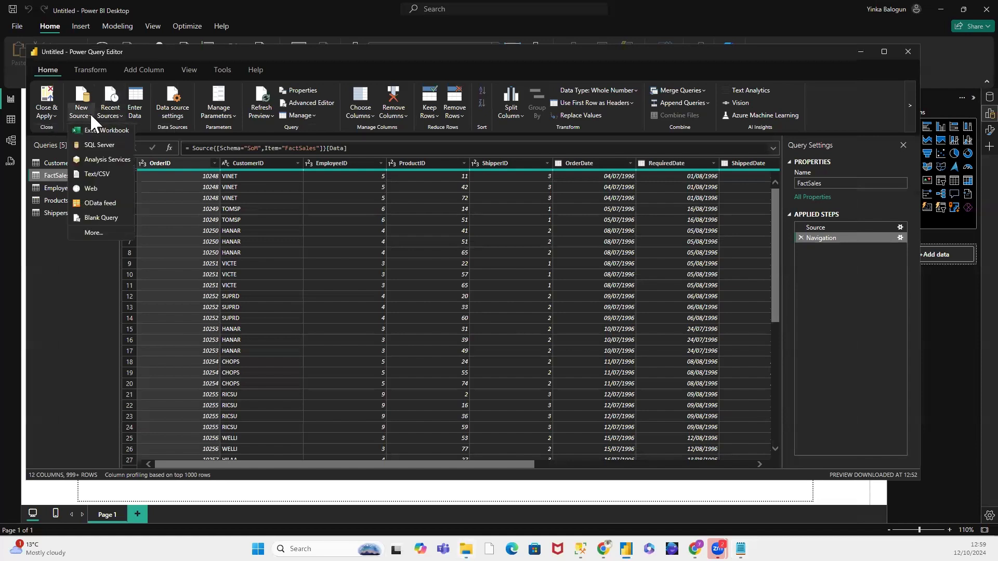
click(104, 216)
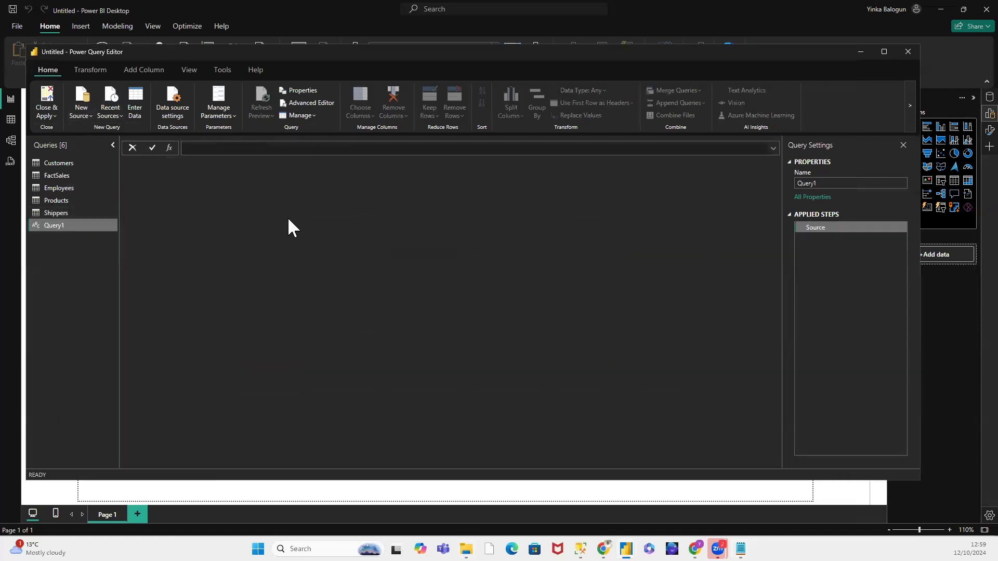
click(312, 102)
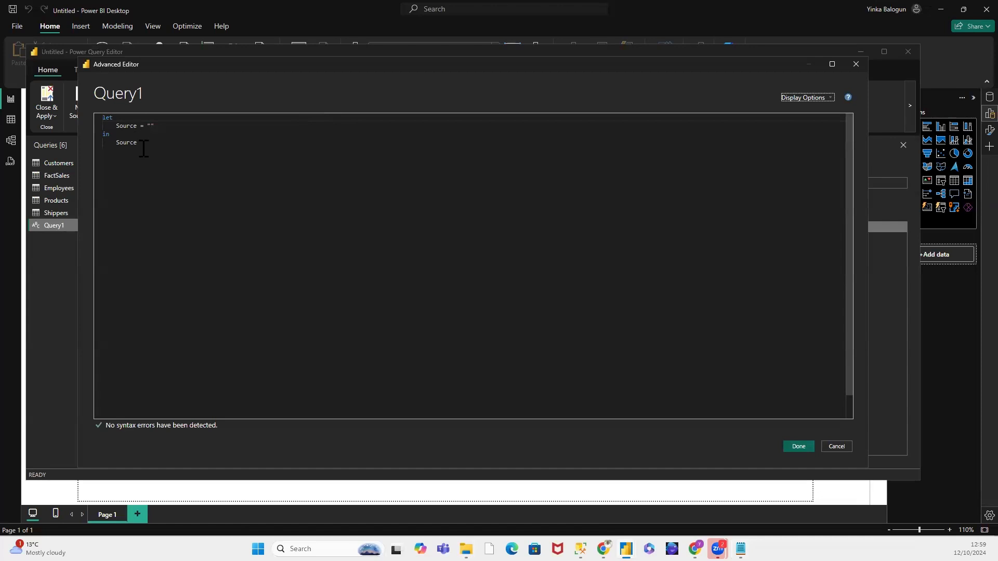
drag(138, 143, 96, 125)
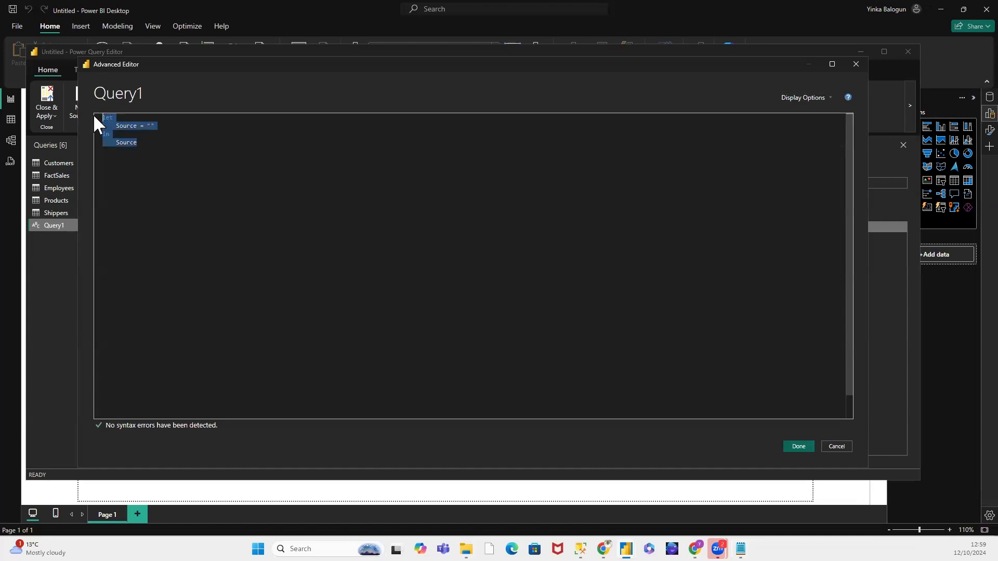
key(ctrl+v)
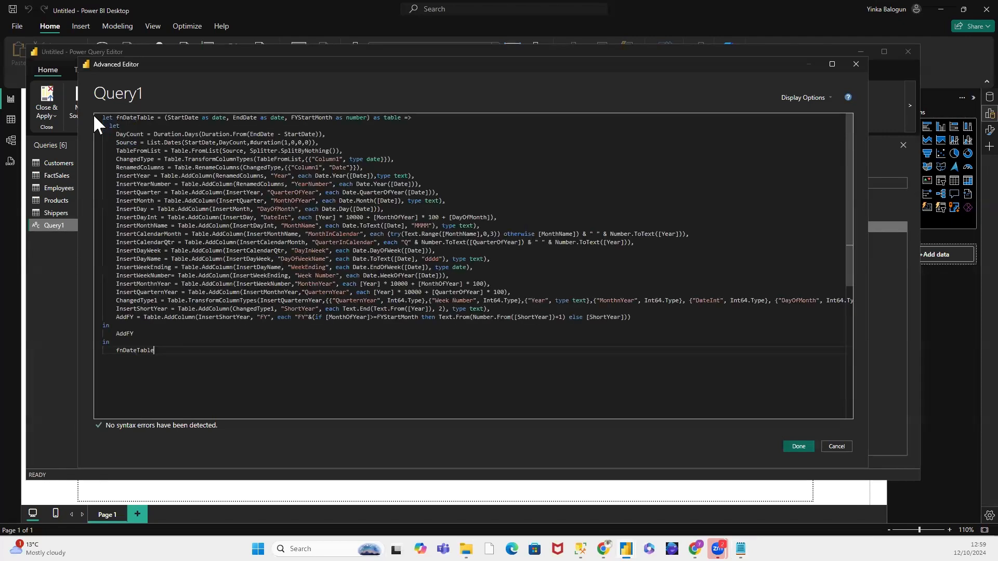
click(799, 446)
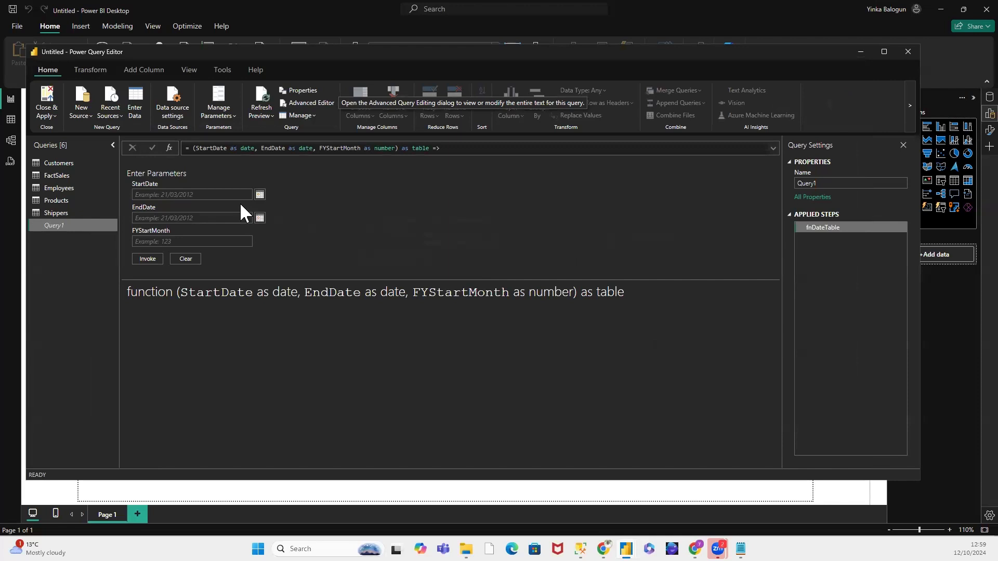
Step: Invoke the date table function with StartDate 1/1/1996, EndDate 31/12/1998 and FYStartMonth 1
click(212, 198)
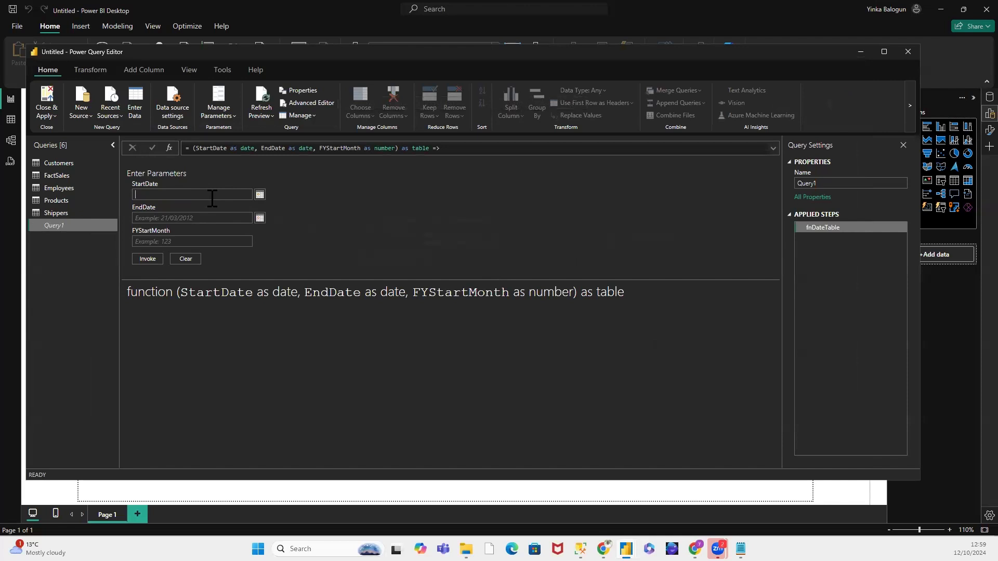
text(1/11996)
click(168, 221)
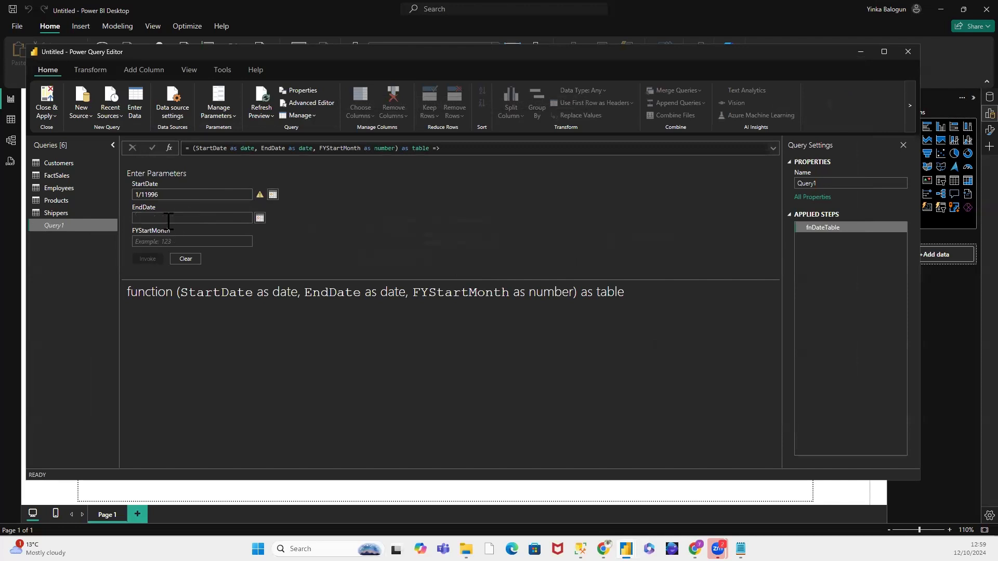
text(31/12/1998)
click(158, 241)
click(146, 195)
text(/)
click(143, 255)
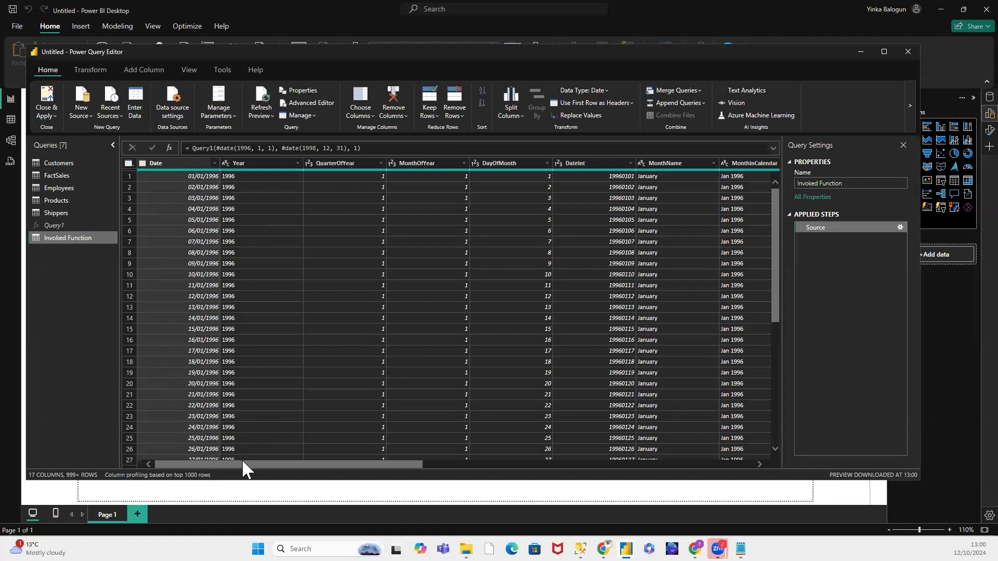
Step: Rename the Invoked Function query to Dates
drag(245, 468, 175, 444)
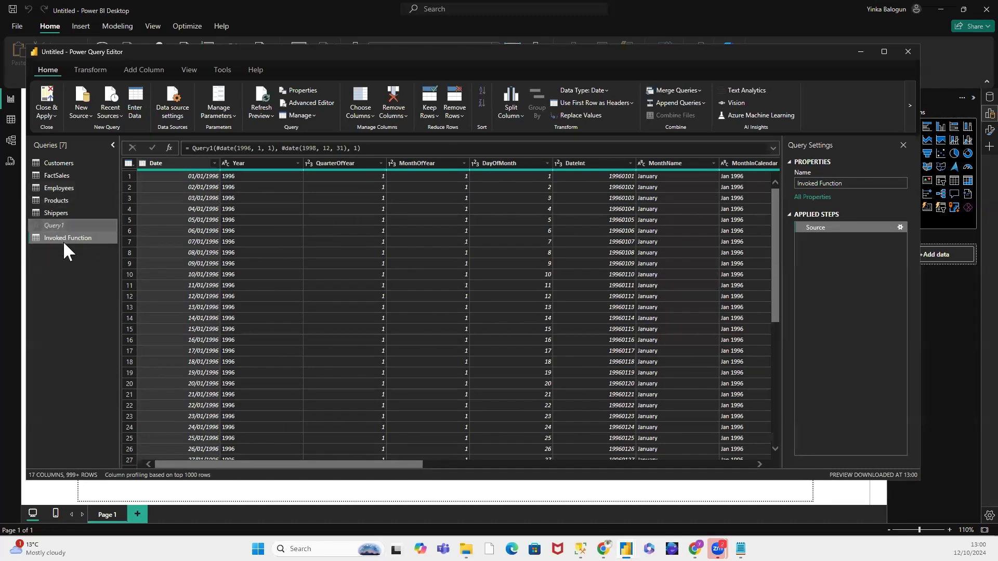
click(847, 184)
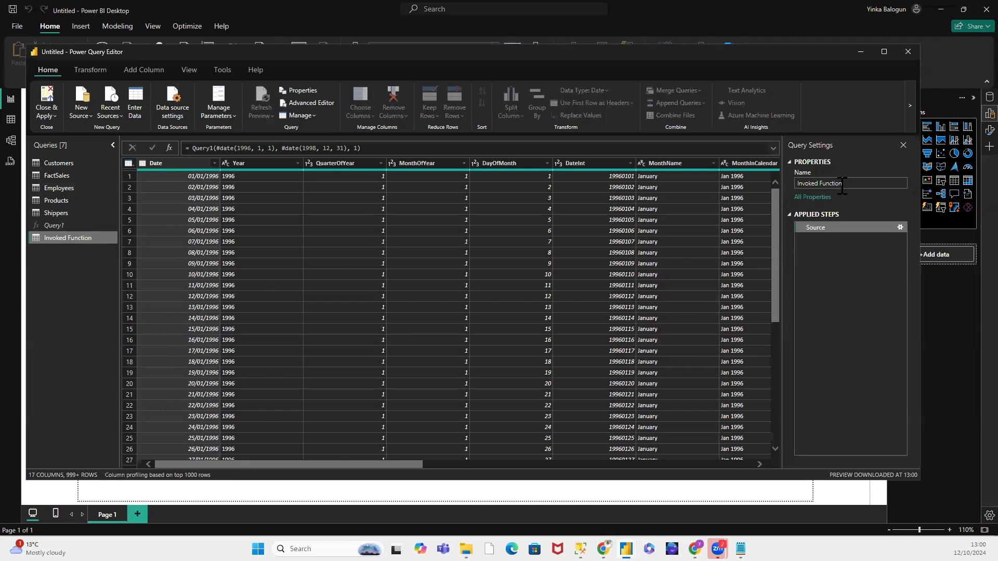
drag(847, 184, 801, 184)
text(Dates)
Step: Examine the Dates query's rows and its Date, Year and QuarterOfYear columns
drag(772, 319, 755, 408)
scroll(754, 431, down, 15)
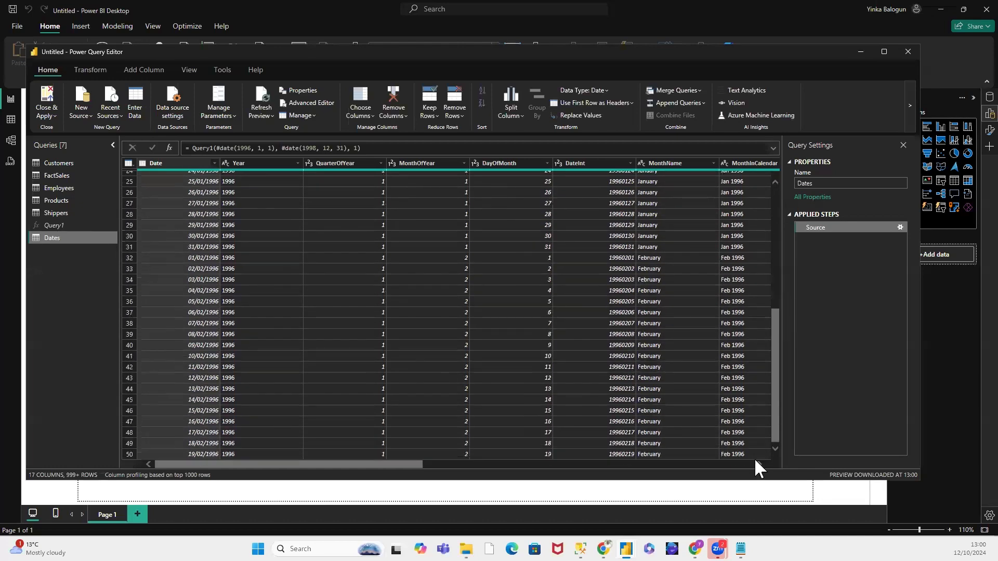
click(57, 210)
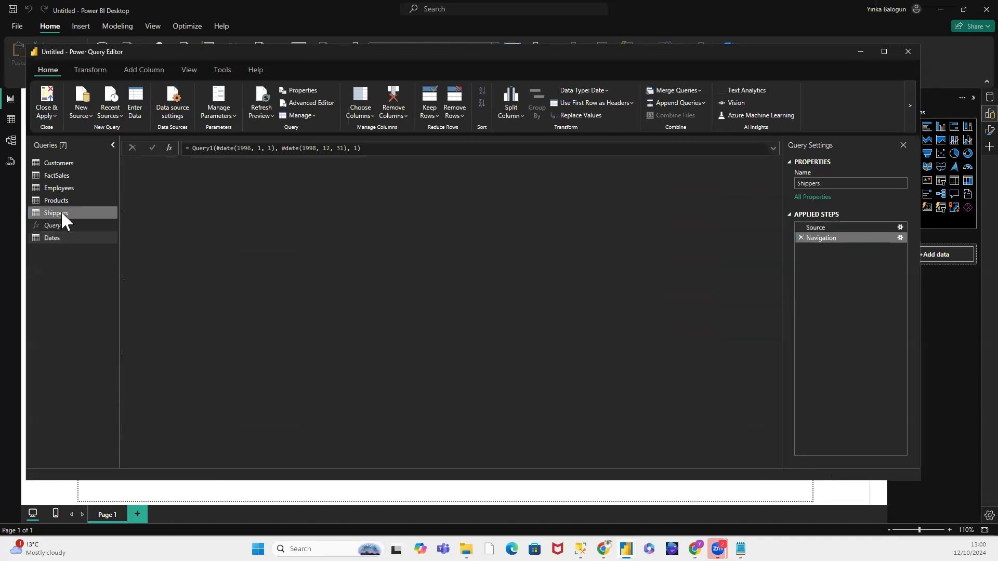
click(58, 236)
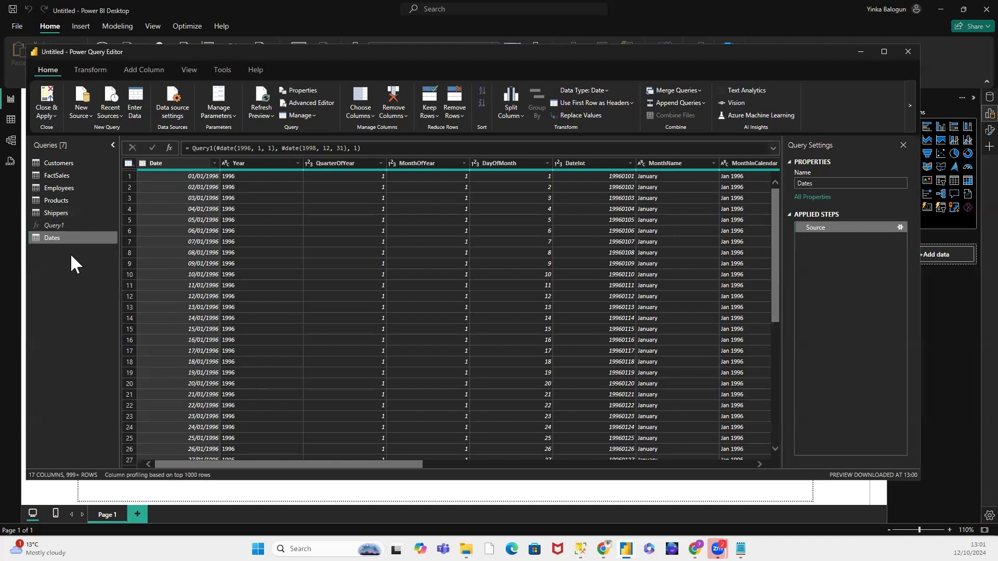
click(191, 164)
click(267, 162)
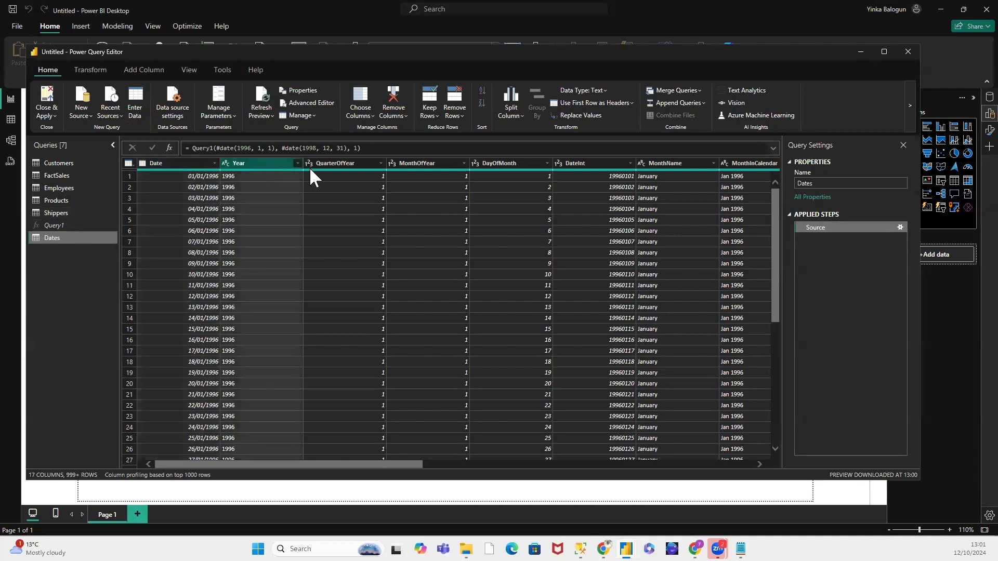
click(330, 165)
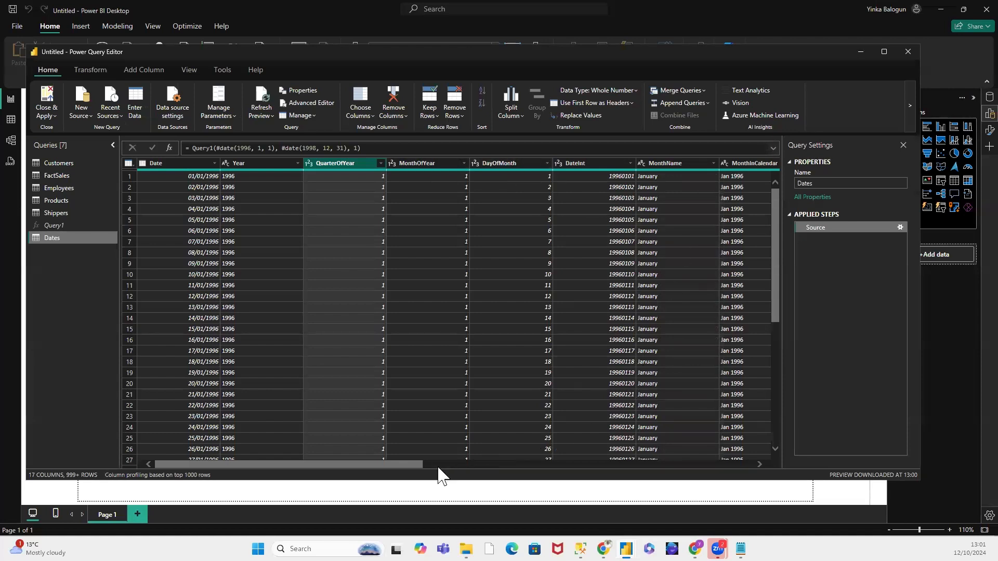
drag(416, 465, 419, 465)
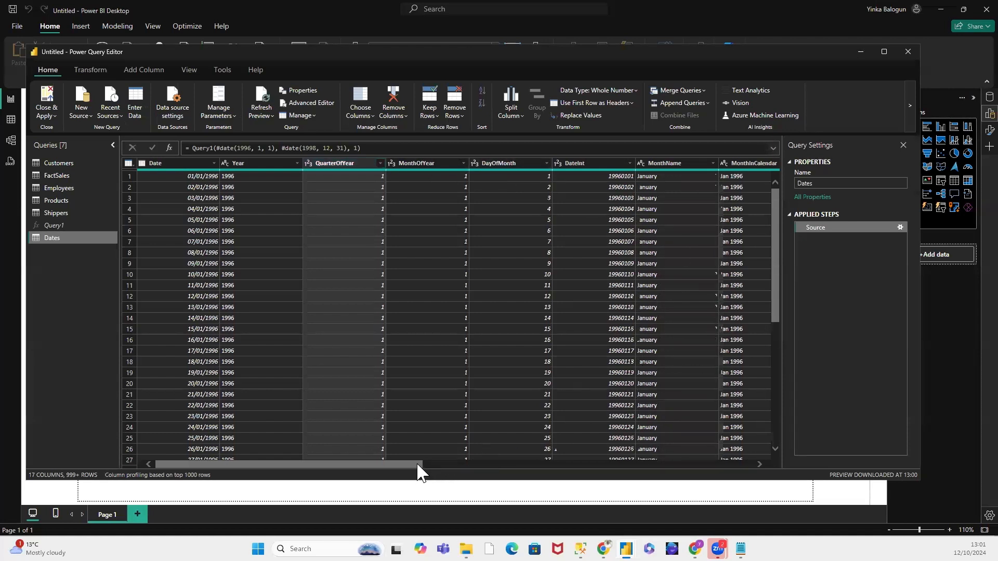
Step: Remove the MonthOfYear column from the Dates query and undo it by deleting the Removed Columns step
click(426, 163)
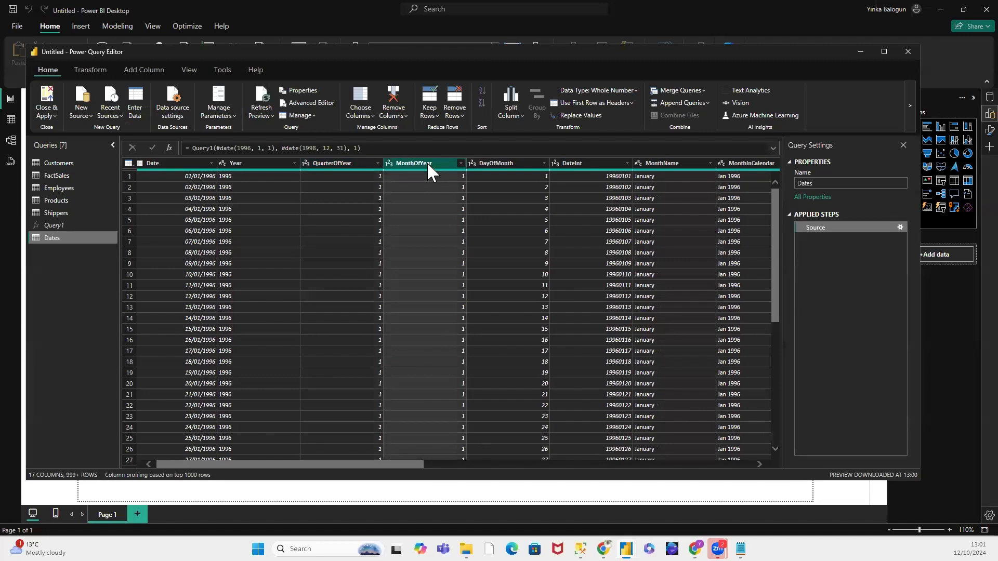
right_click(428, 168)
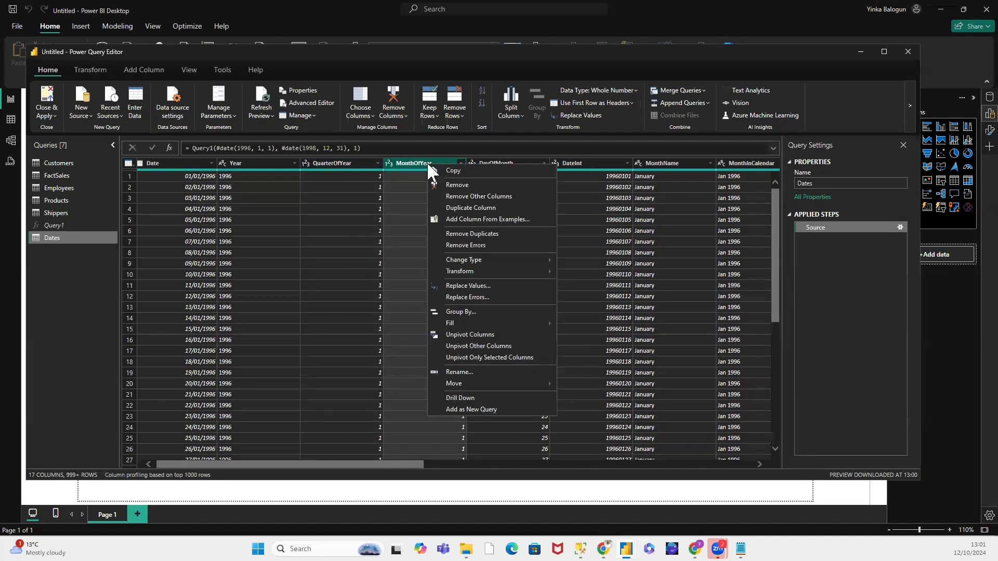
click(467, 185)
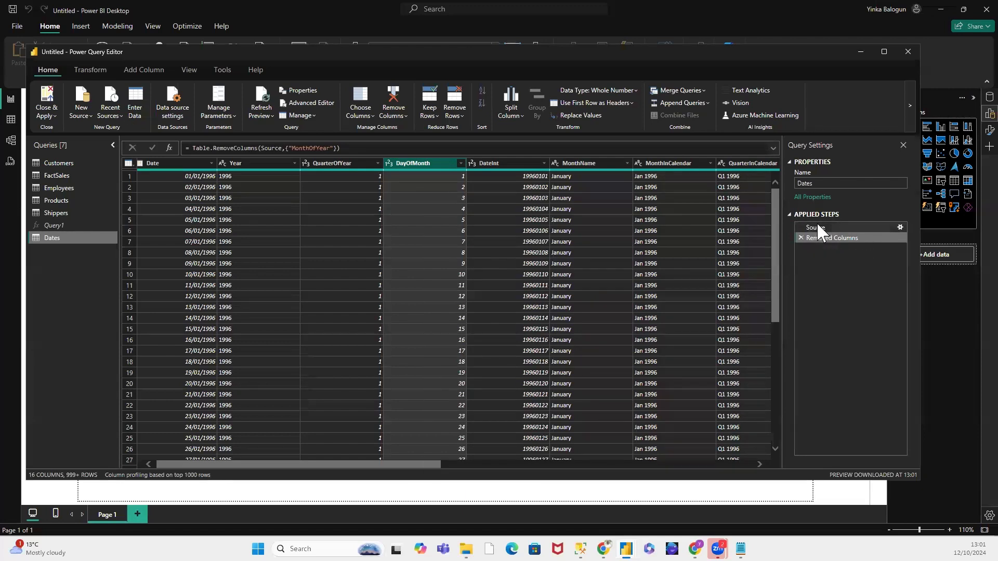
drag(808, 238, 859, 240)
click(799, 237)
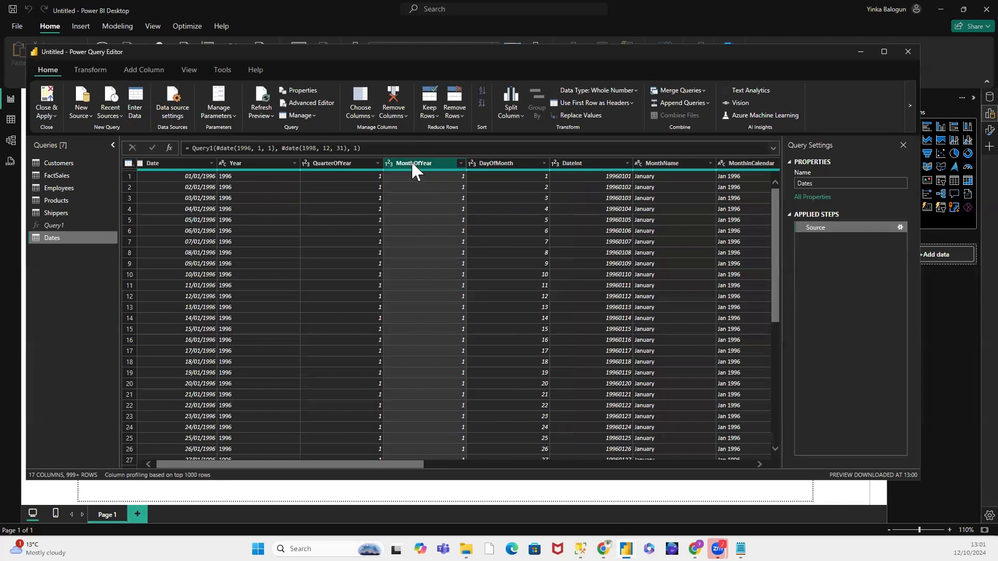
Step: Remove the MonthOfYear and DateInt columns from the Dates query
right_click(411, 161)
click(437, 183)
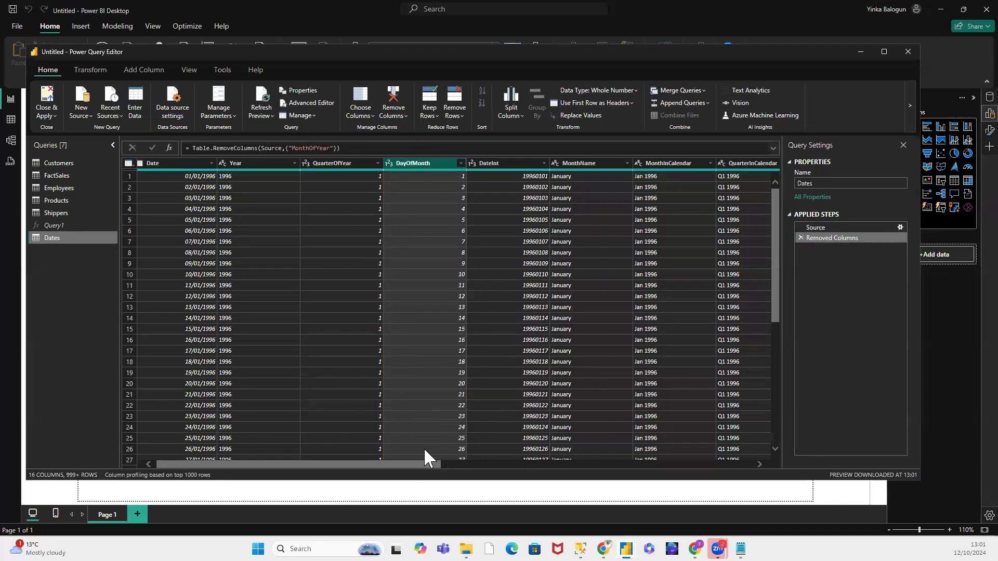
click(496, 161)
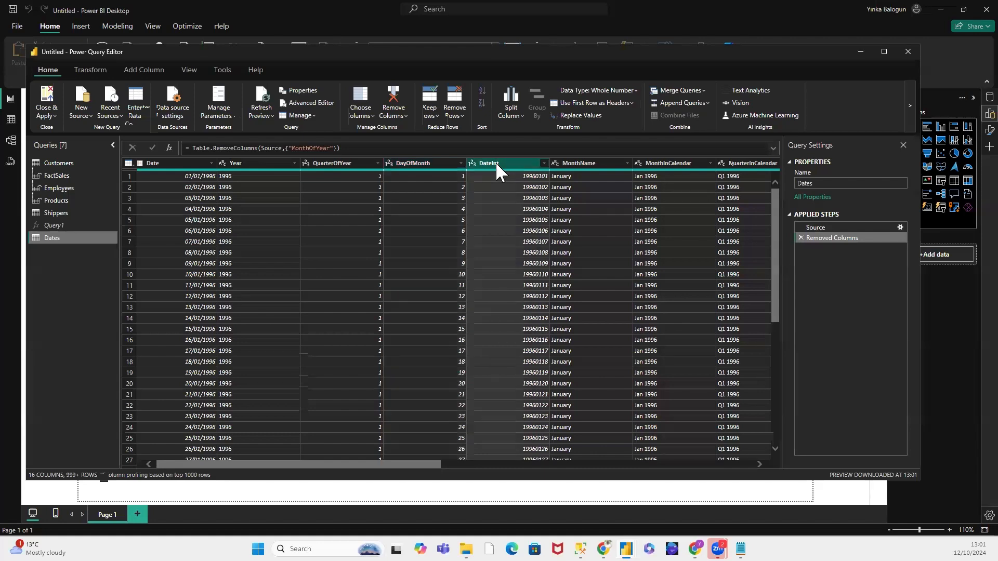
right_click(496, 164)
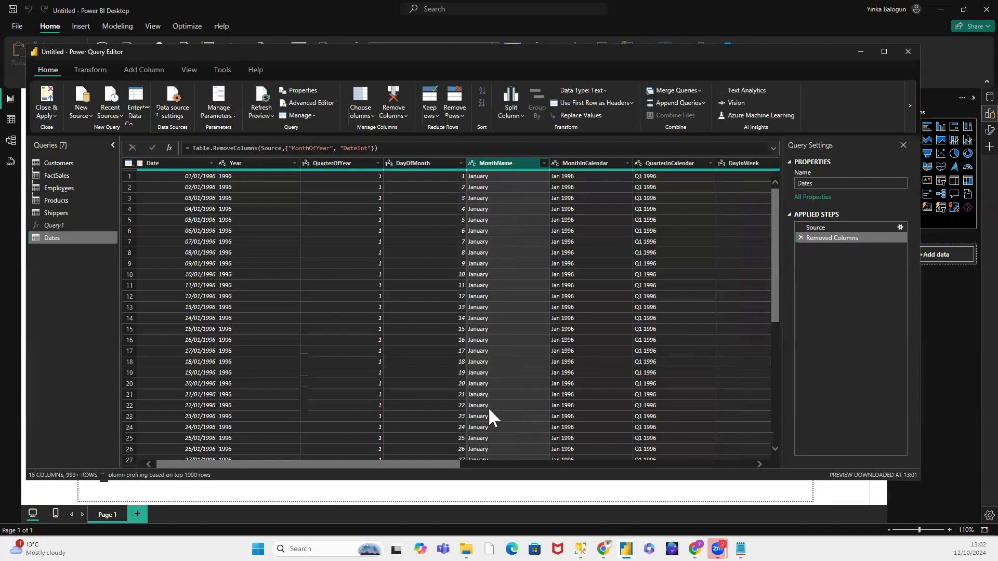
Step: Split the MonthInCalendar column of the Dates query by the space delimiter at each occurrence
drag(450, 464, 498, 468)
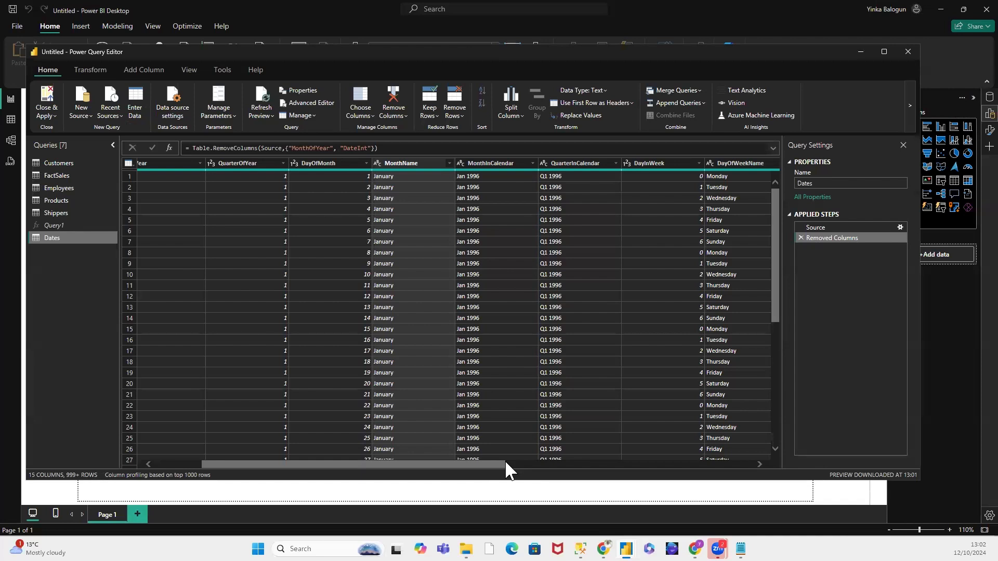
click(472, 162)
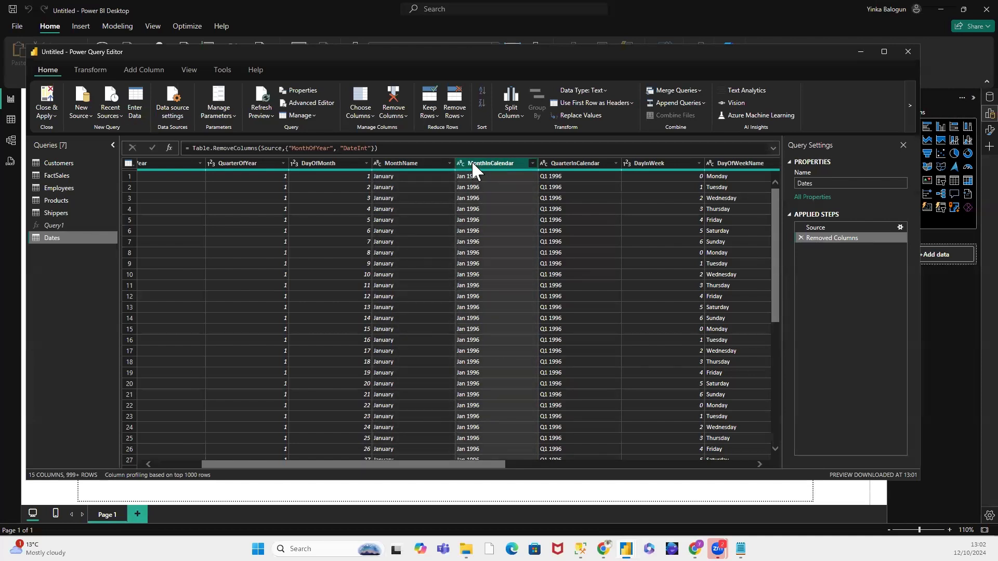
right_click(472, 161)
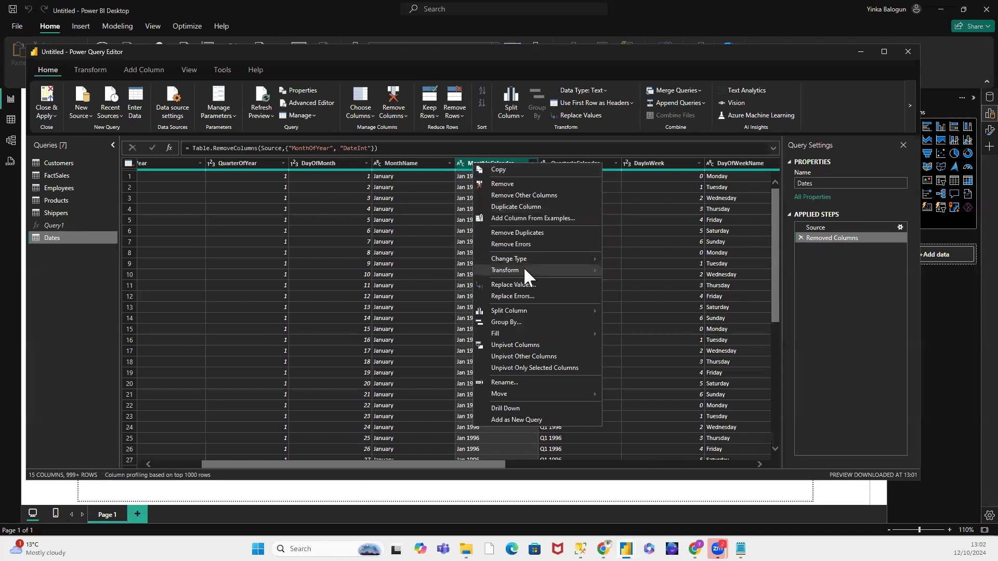
mouse_move(524, 268)
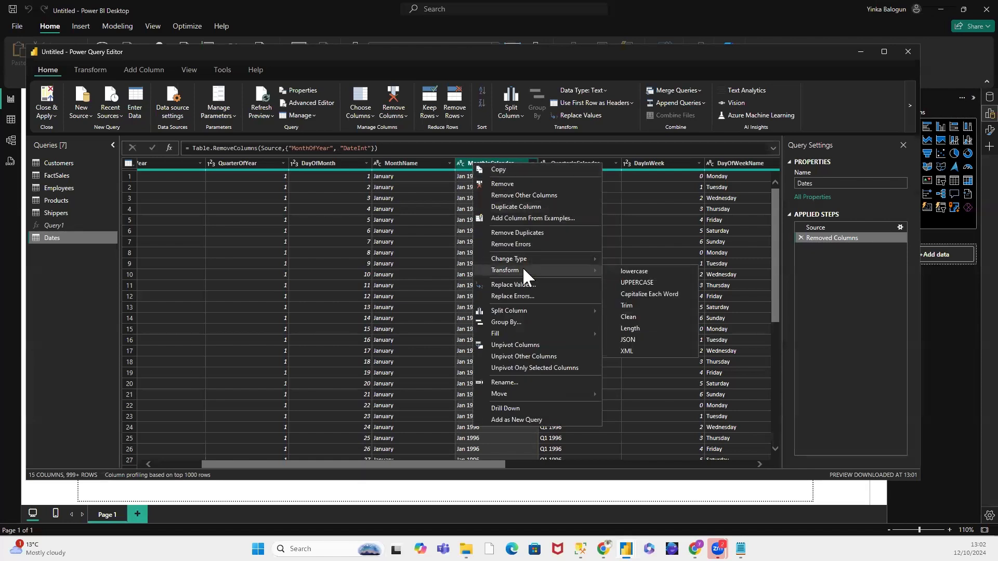
mouse_move(516, 309)
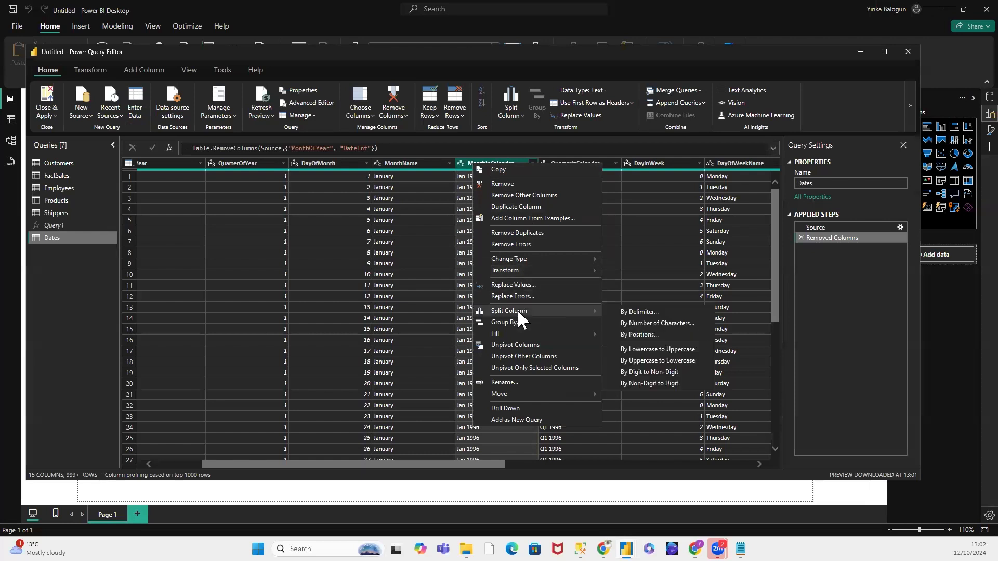
click(639, 312)
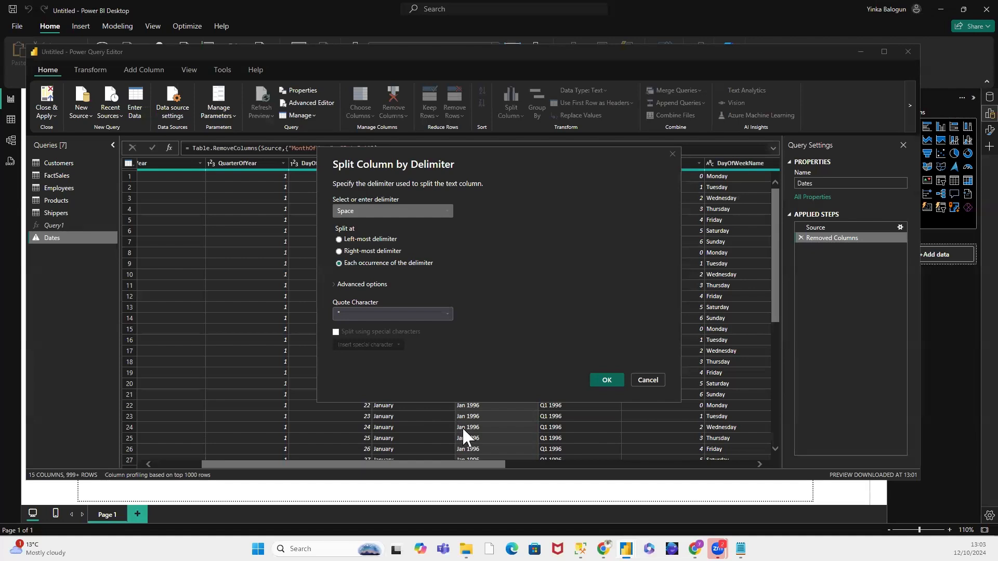
click(602, 379)
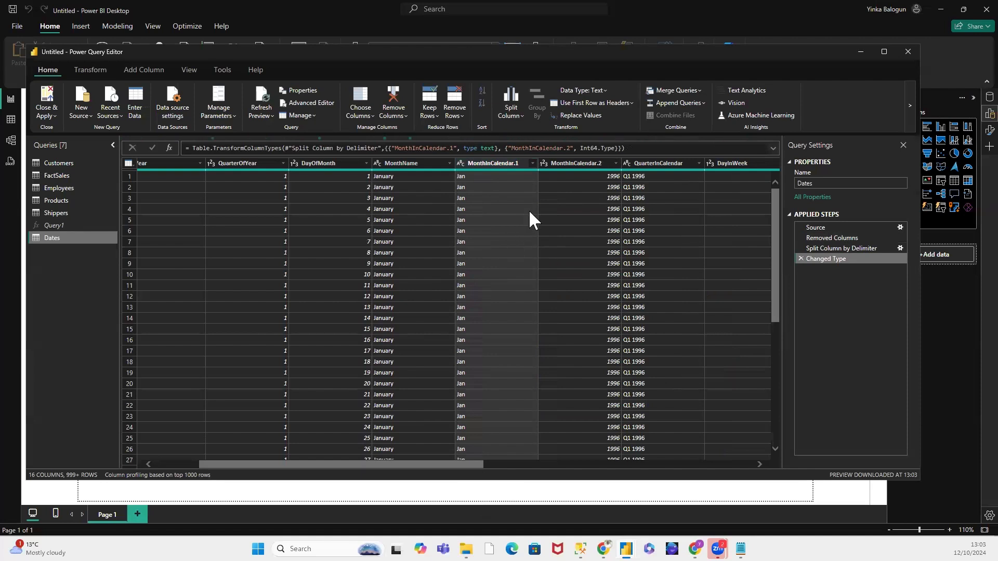
Step: Remove the MonthInCalendar.2 column from the Dates query
right_click(570, 163)
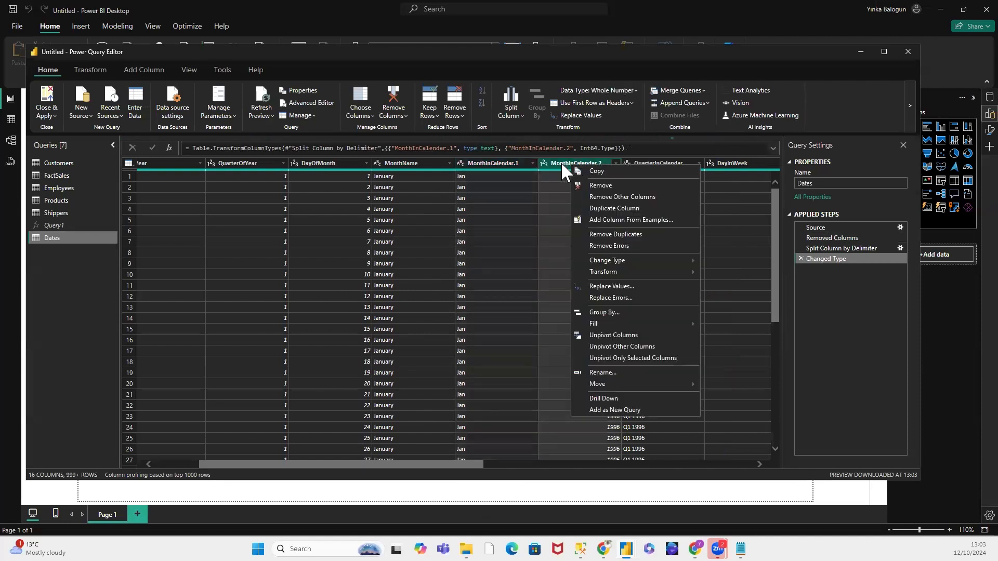
click(560, 161)
right_click(560, 161)
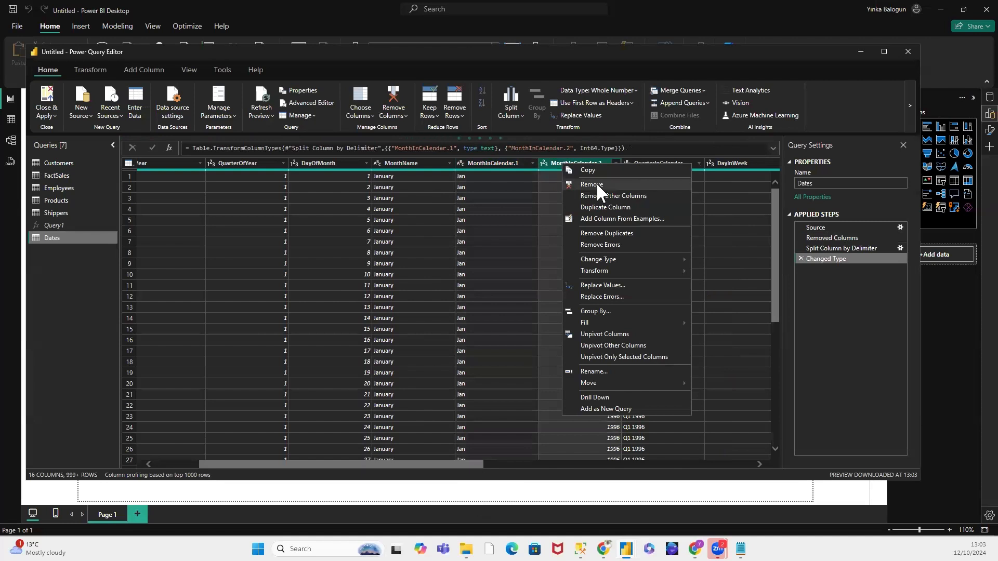
click(596, 183)
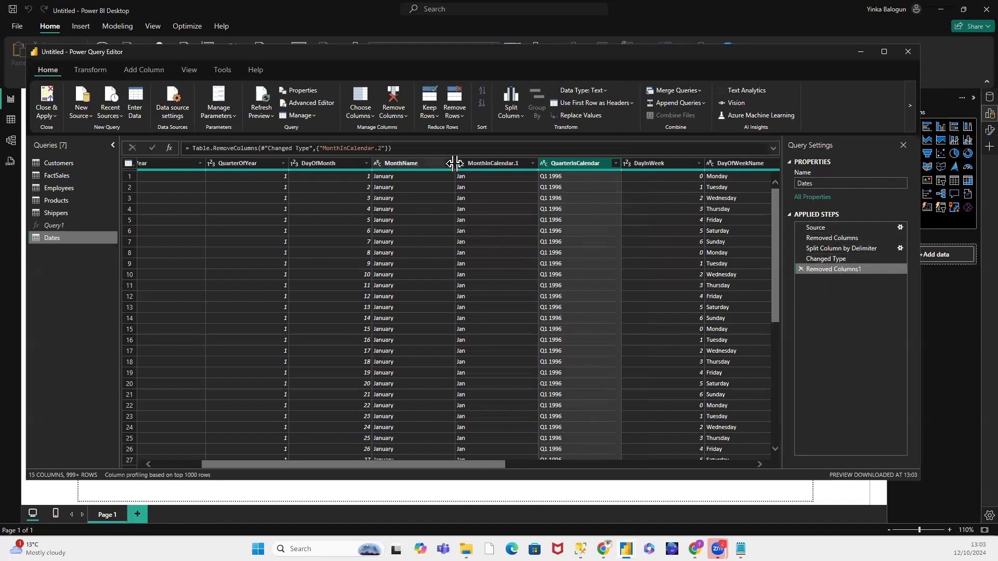
Step: Rename the MonthInCalendar.1 column to MonthShortName
right_click(497, 165)
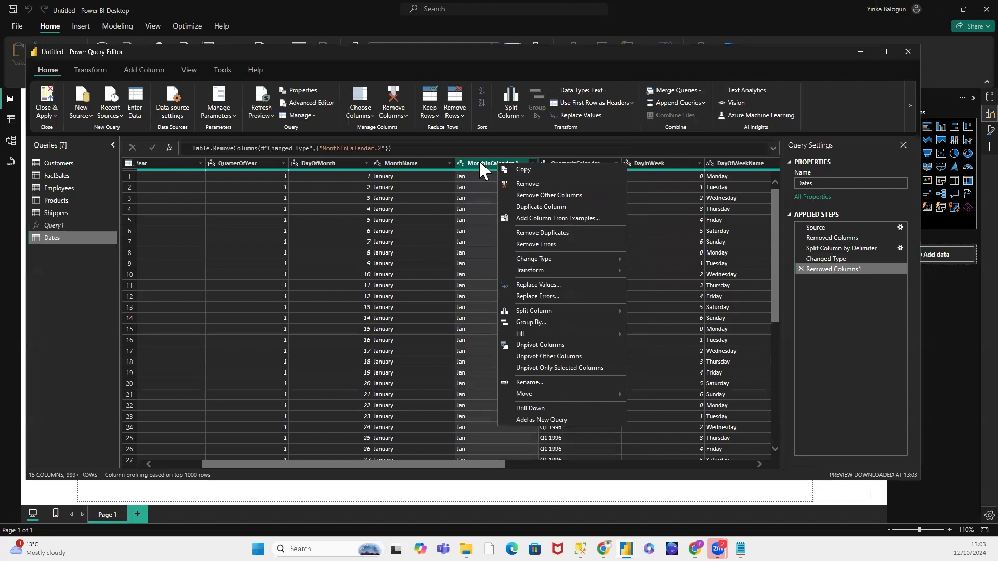
click(525, 382)
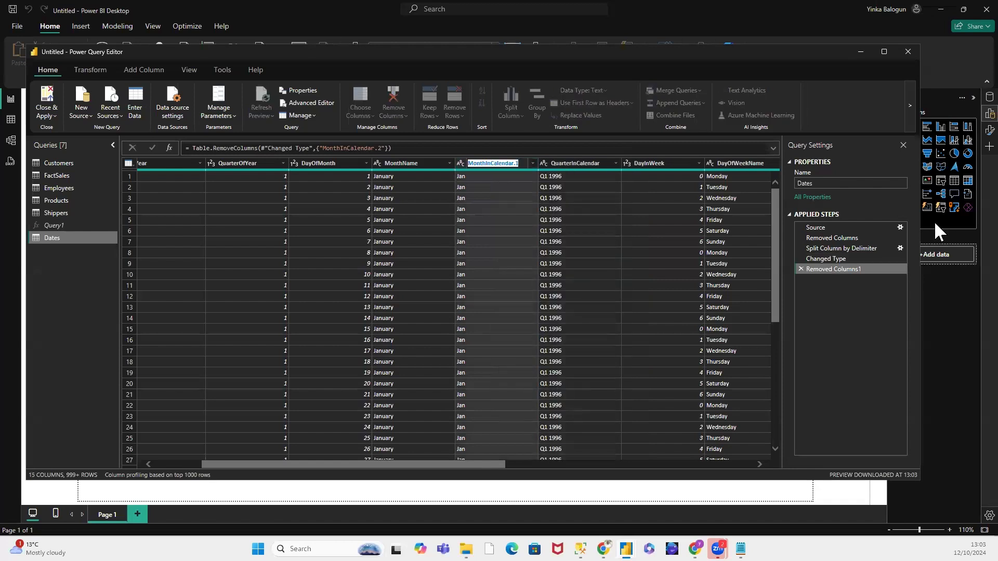
text(MonthShortName)
key(Return)
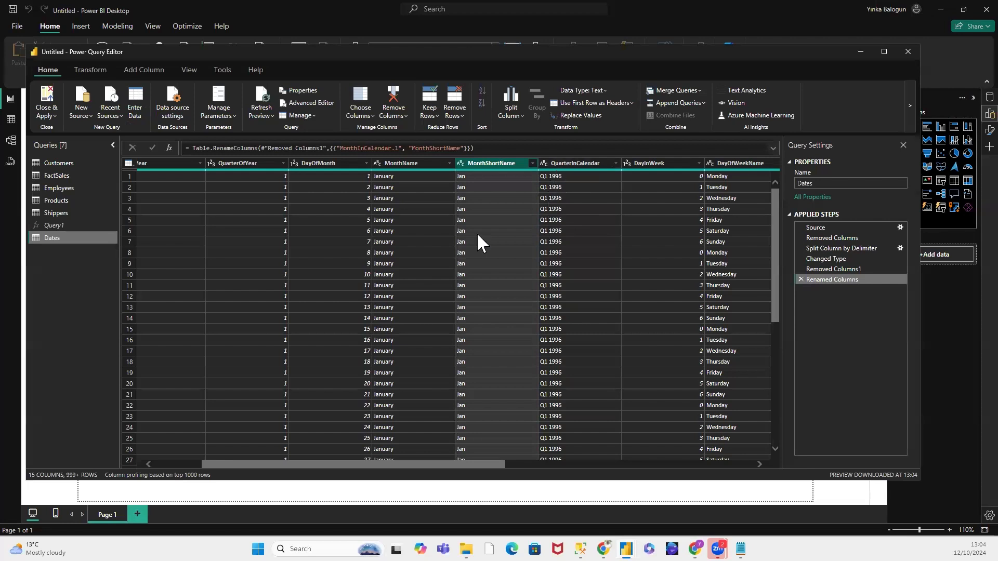
Step: Split the QuarterInCalendar column of the Dates query by the space delimiter at each occurrence
click(248, 162)
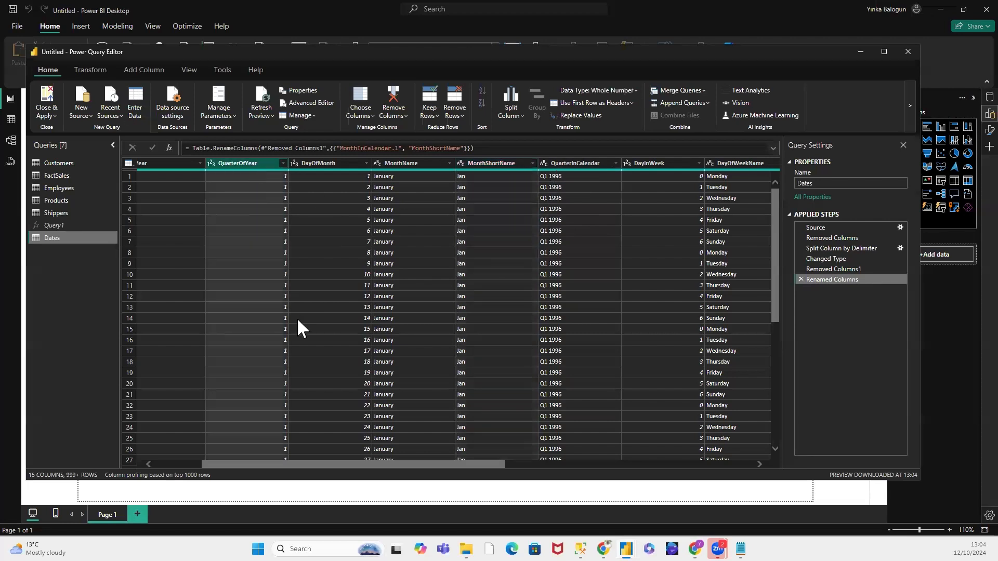
mouse_move(553, 169)
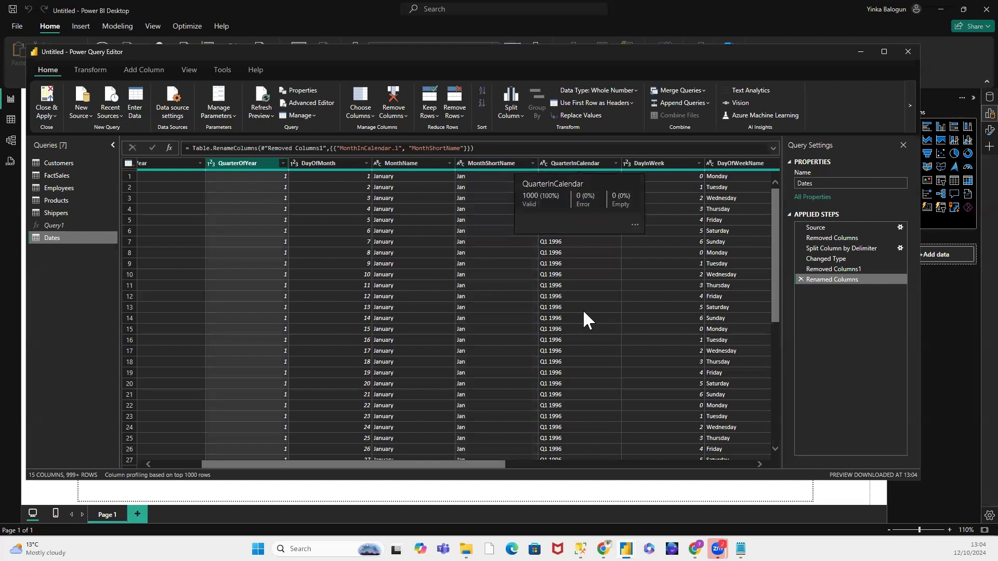
right_click(557, 160)
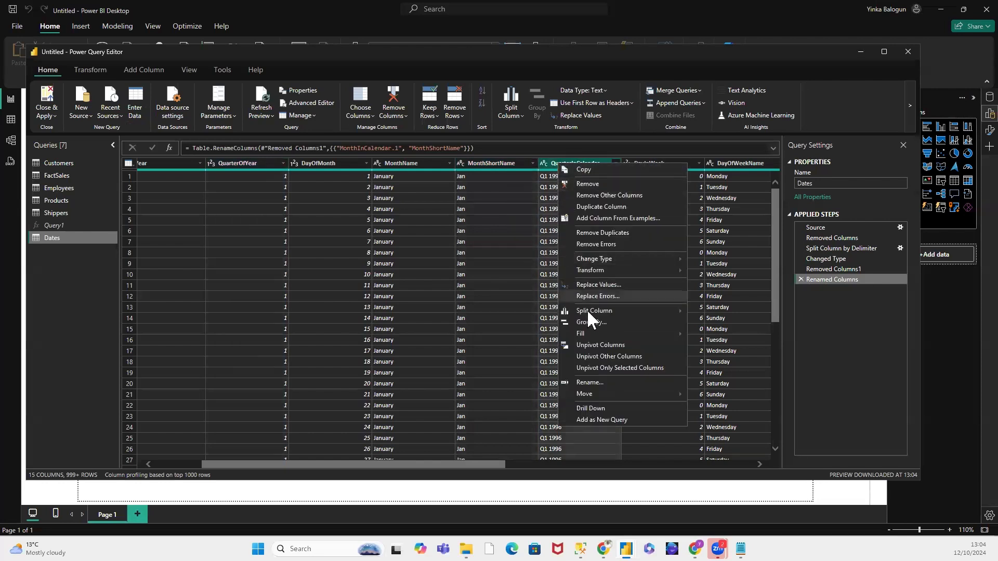
mouse_move(591, 313)
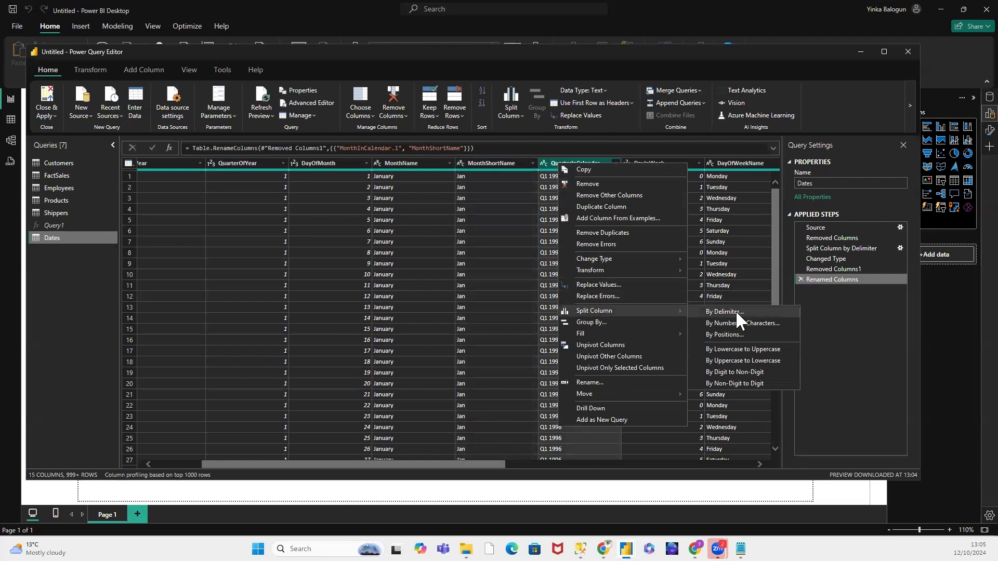
click(735, 310)
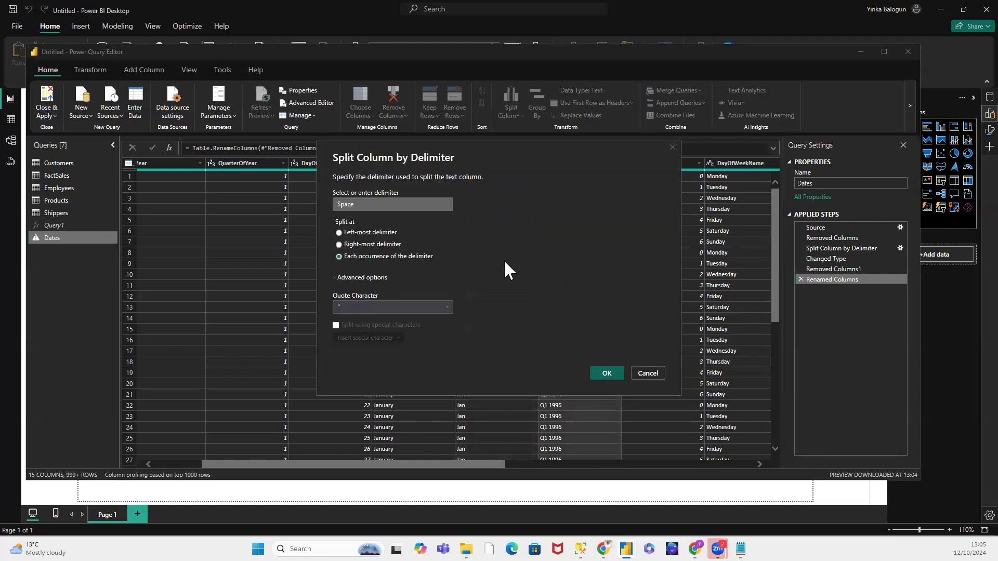
click(605, 373)
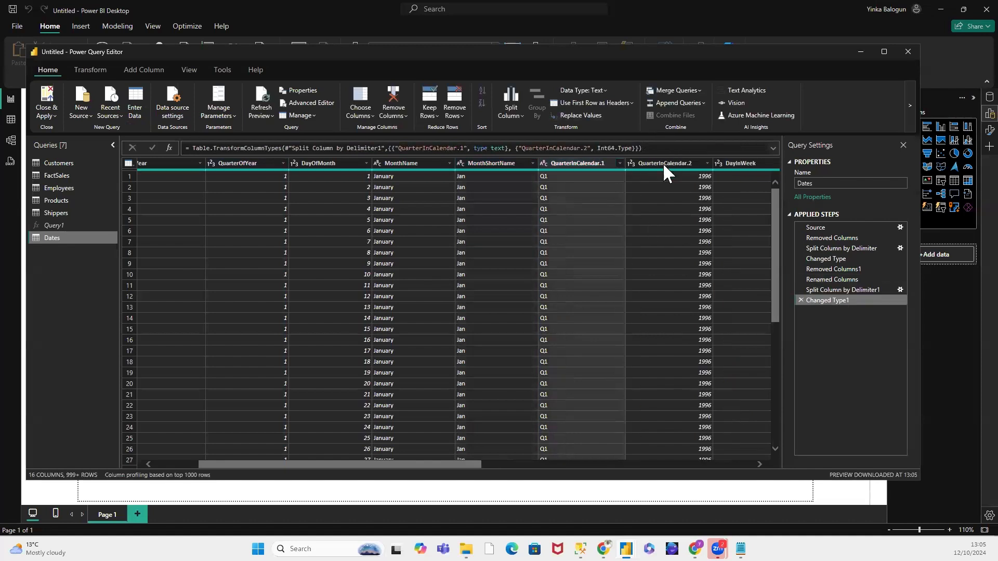
Step: Remove the QuarterInCalendar.2 column from the Dates query
click(663, 161)
right_click(664, 163)
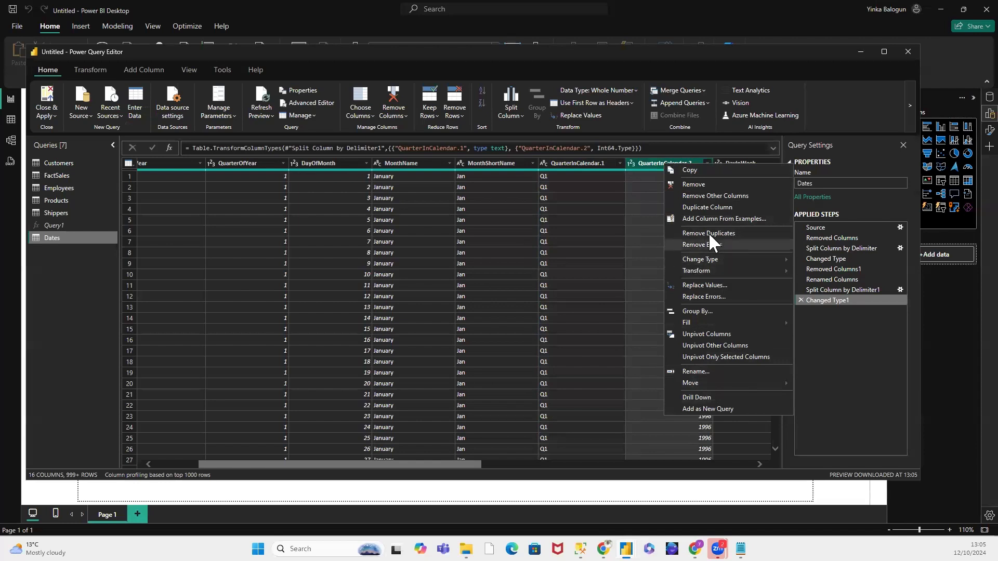
click(704, 184)
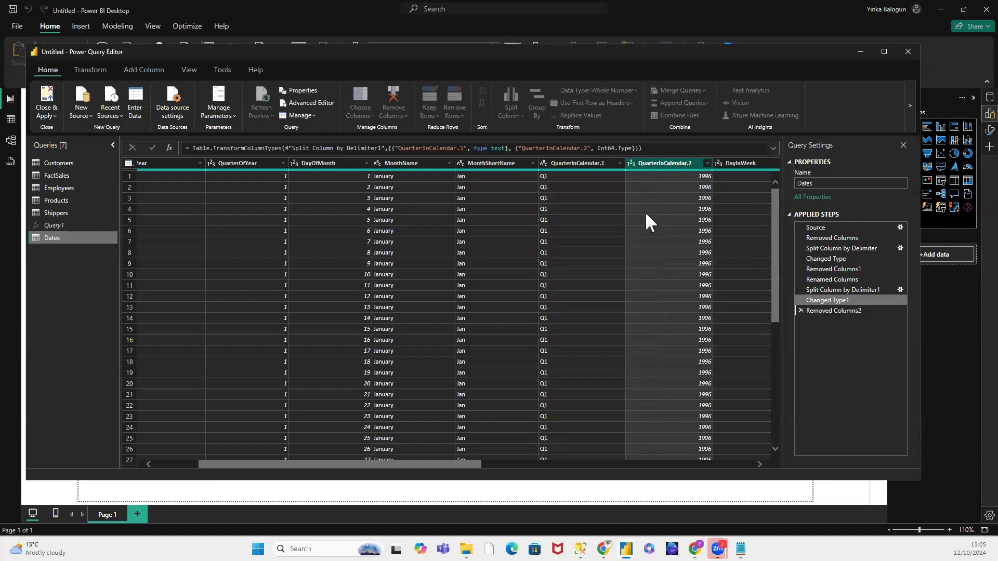
Step: Rename the QuarterInCalendar.1 column to Quarter
click(581, 163)
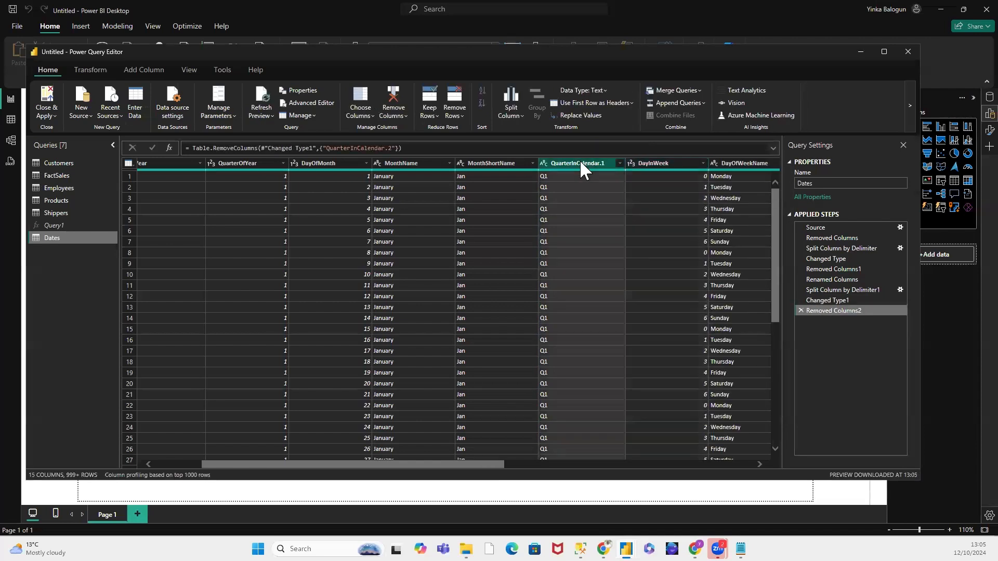
right_click(581, 163)
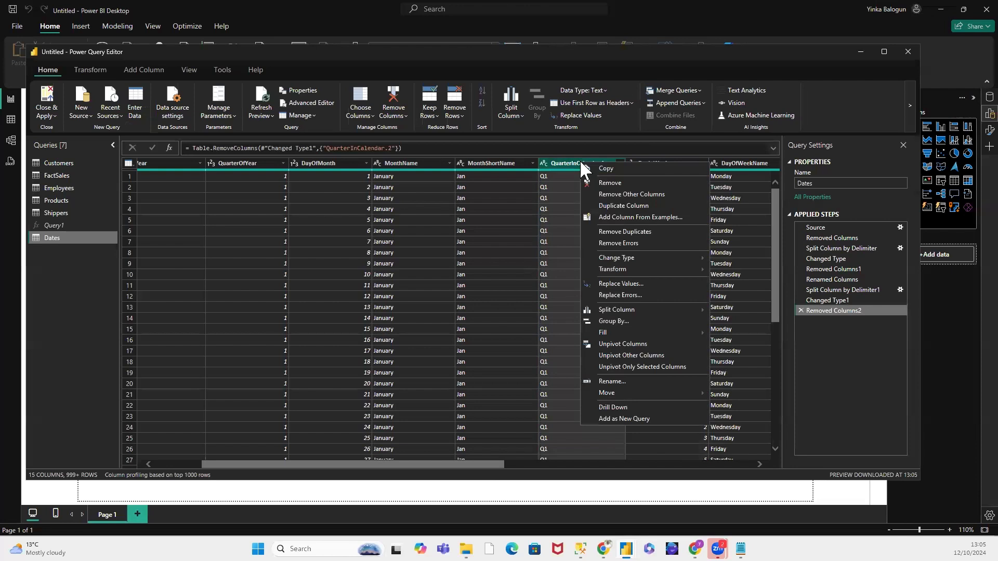
click(613, 381)
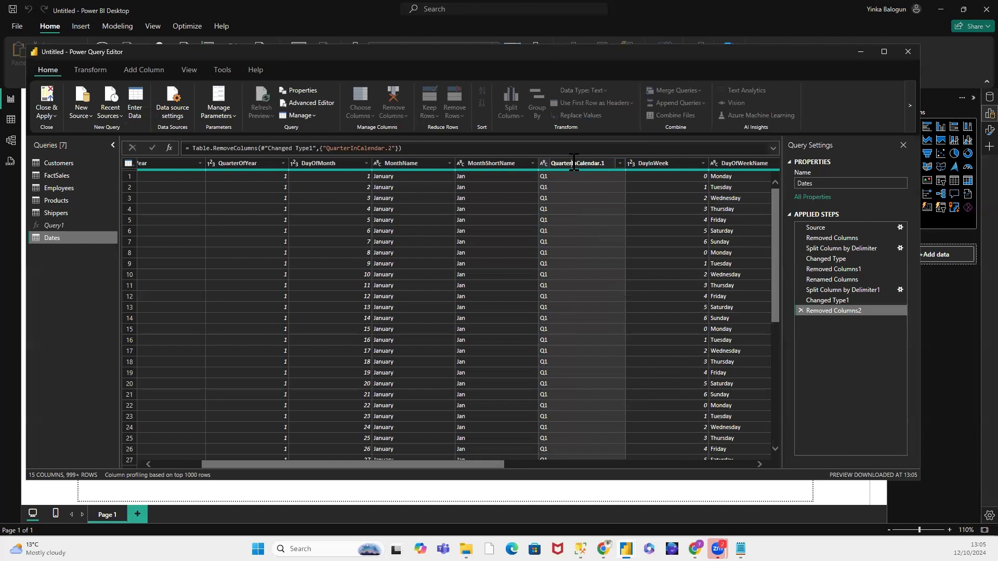
double_click(604, 164)
key(End)
key(BackSpace)
key(BackSpace)
key(BackSpace)
key(BackSpace)
key(BackSpace)
key(BackSpace)
key(BackSpace)
key(BackSpace)
key(BackSpace)
key(BackSpace)
key(BackSpace)
key(BackSpace)
key(Return)
Step: Remove the DayInWeek column from the Dates query
click(650, 161)
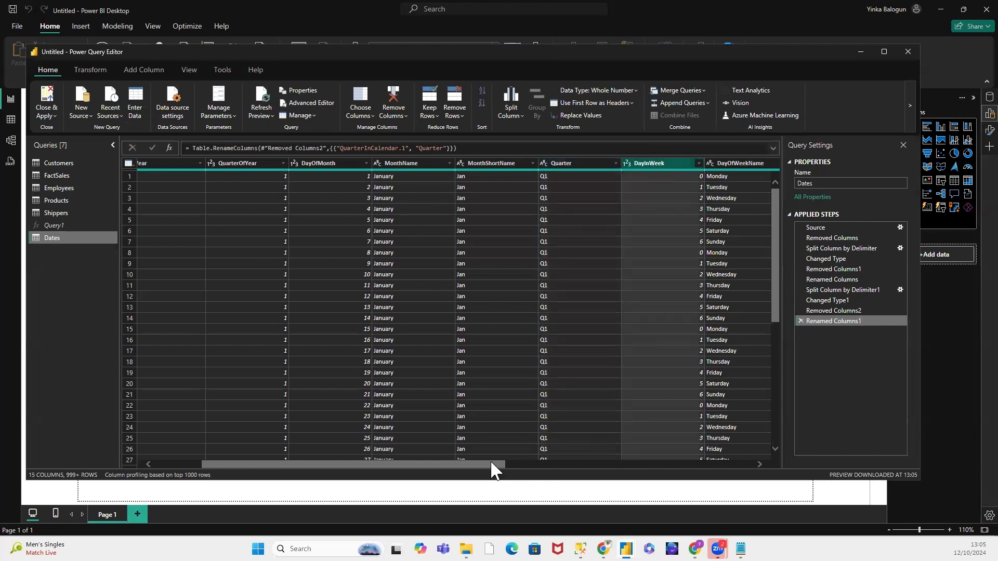
drag(492, 464, 629, 474)
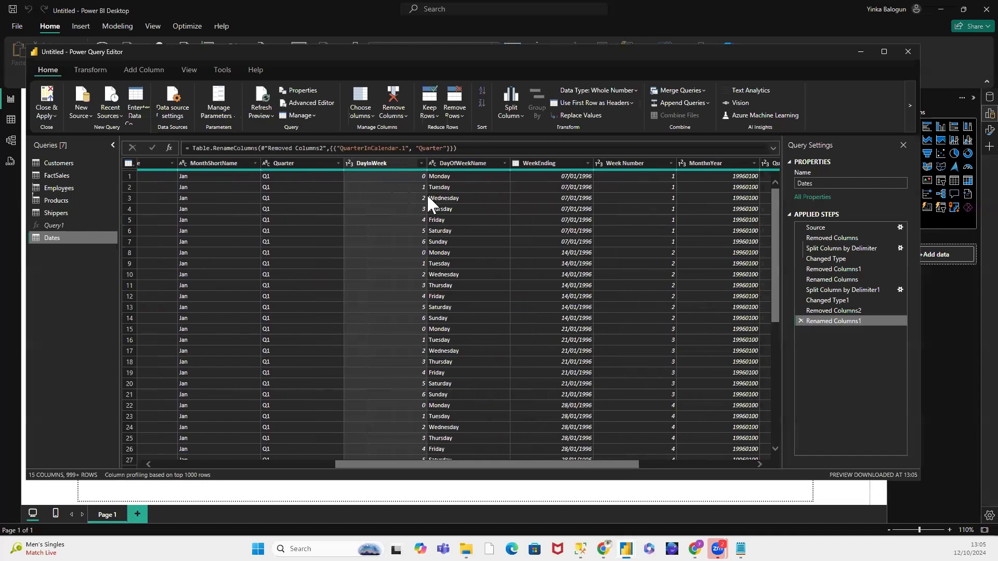
right_click(380, 158)
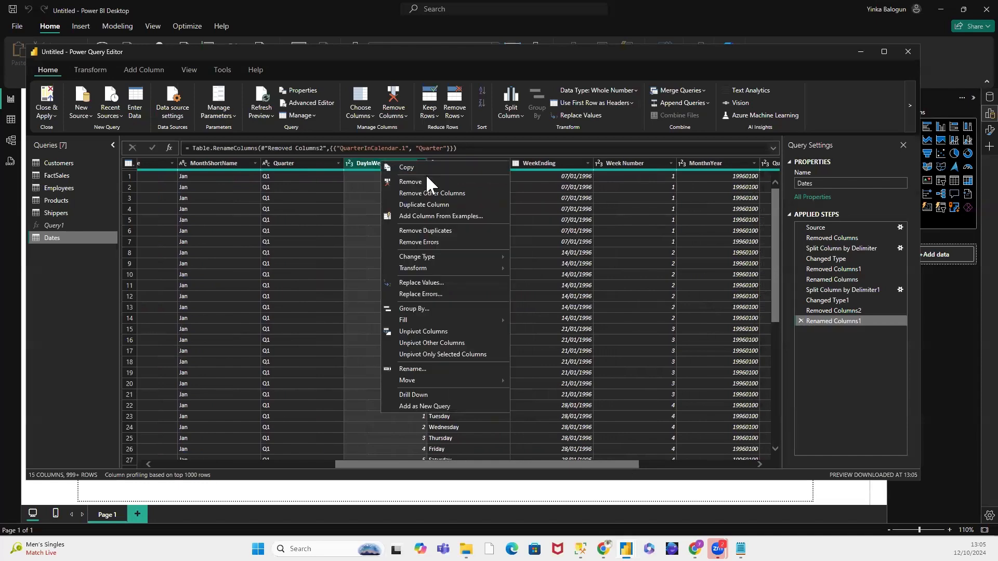
click(422, 179)
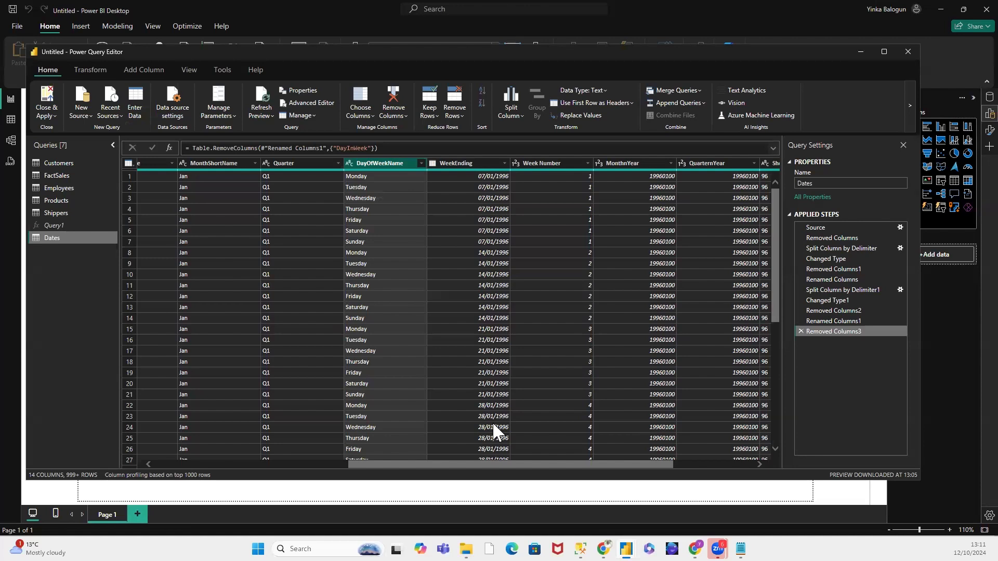
click(474, 164)
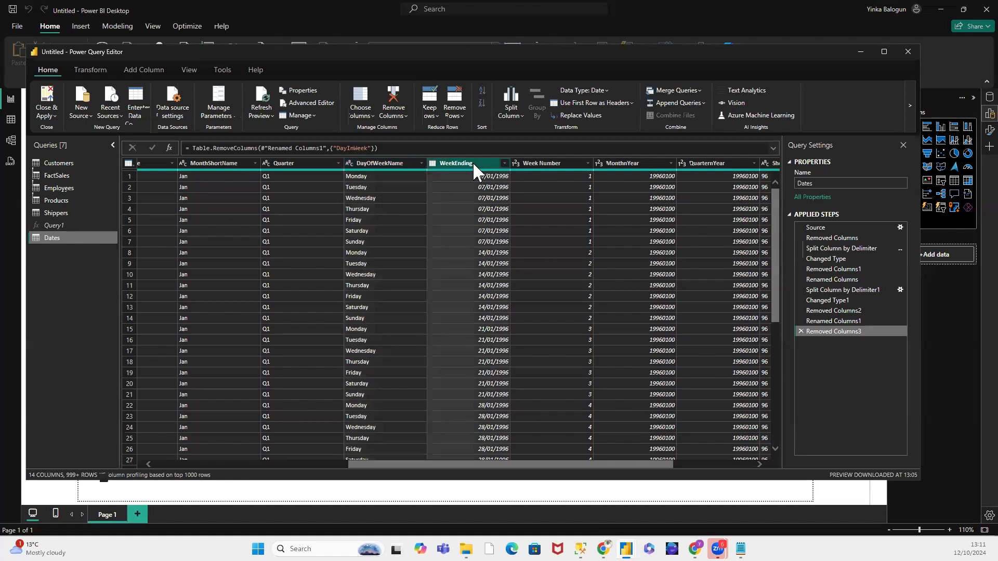
right_click(475, 168)
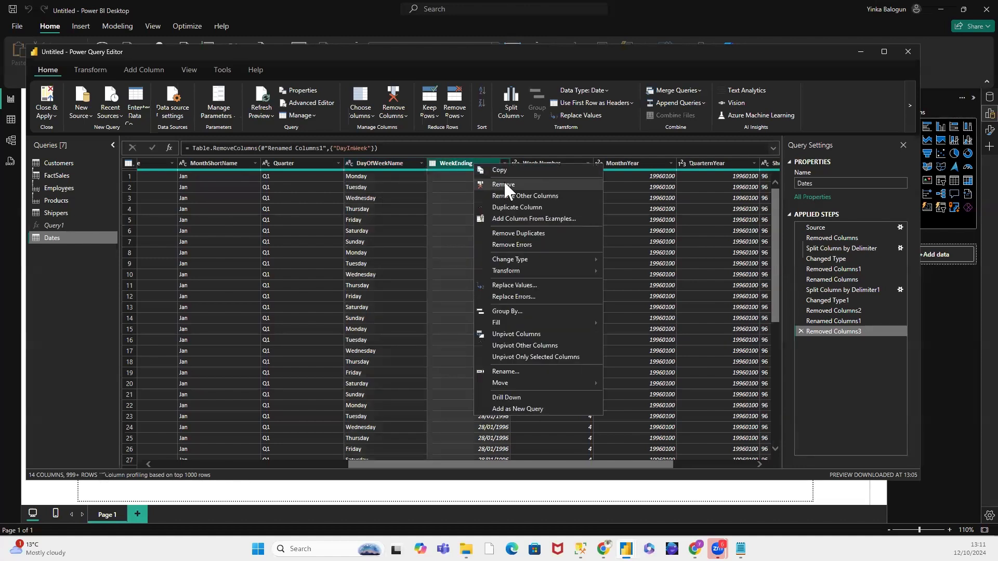
click(580, 148)
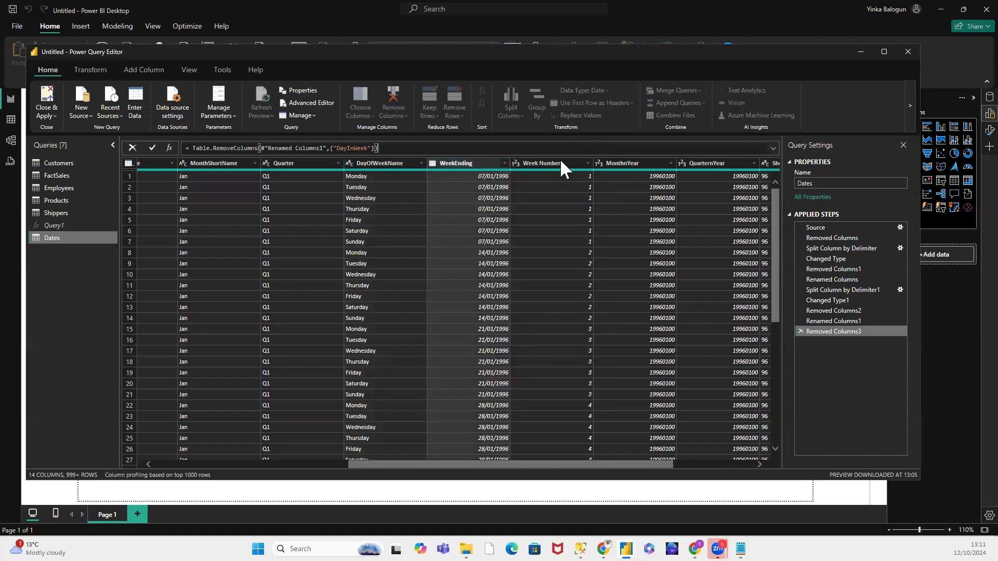
click(573, 467)
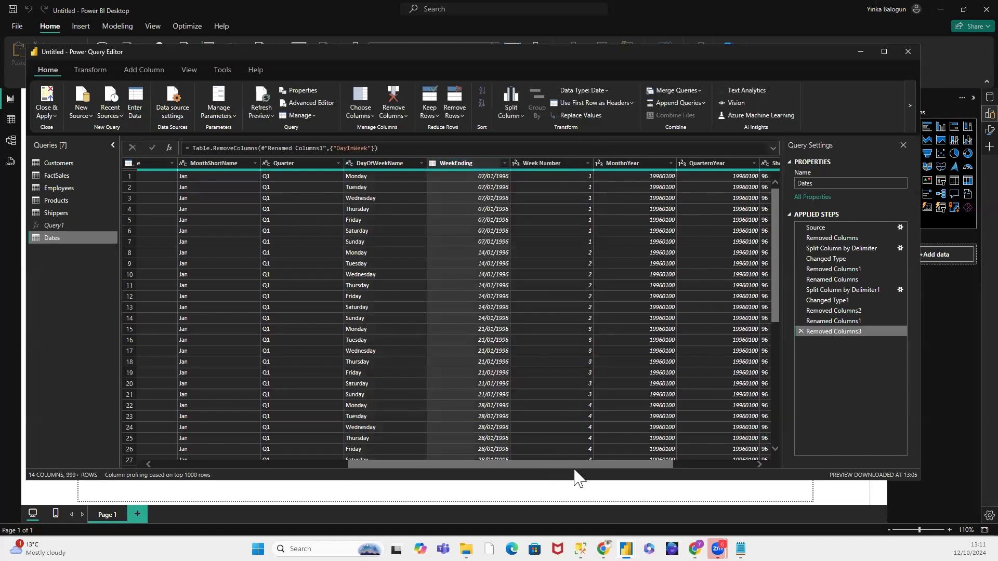
Step: Remove the WeekEnding, Week Number, MonthnYear, QuarternYear, ShortYear and FY columns from the Dates query
drag(573, 466, 650, 472)
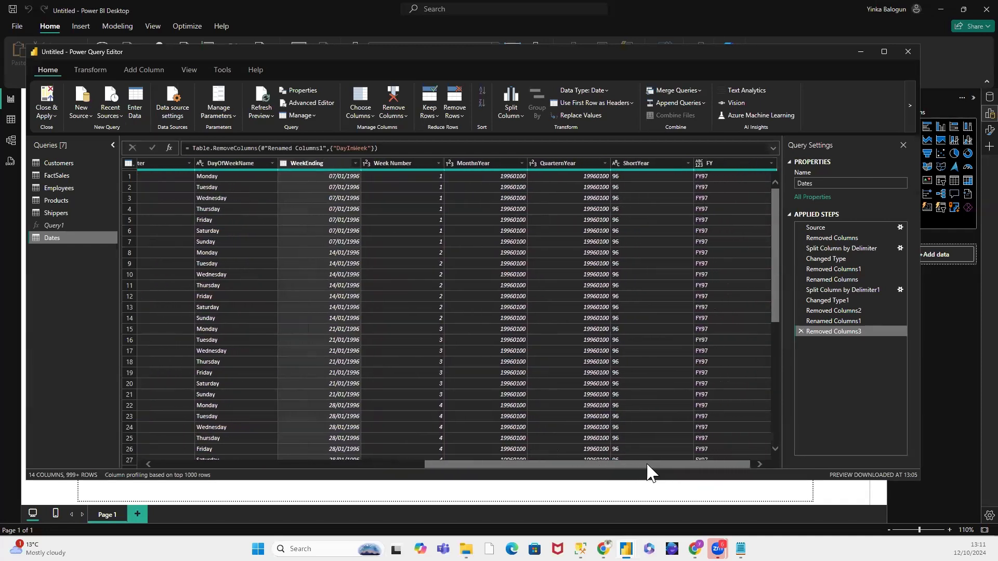
click(311, 163)
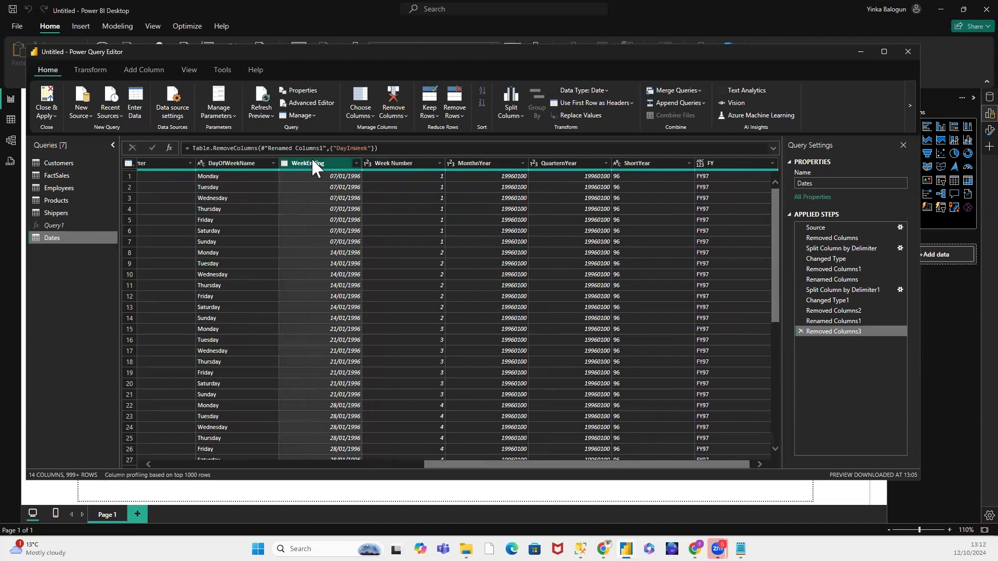
click(385, 164)
click(469, 164)
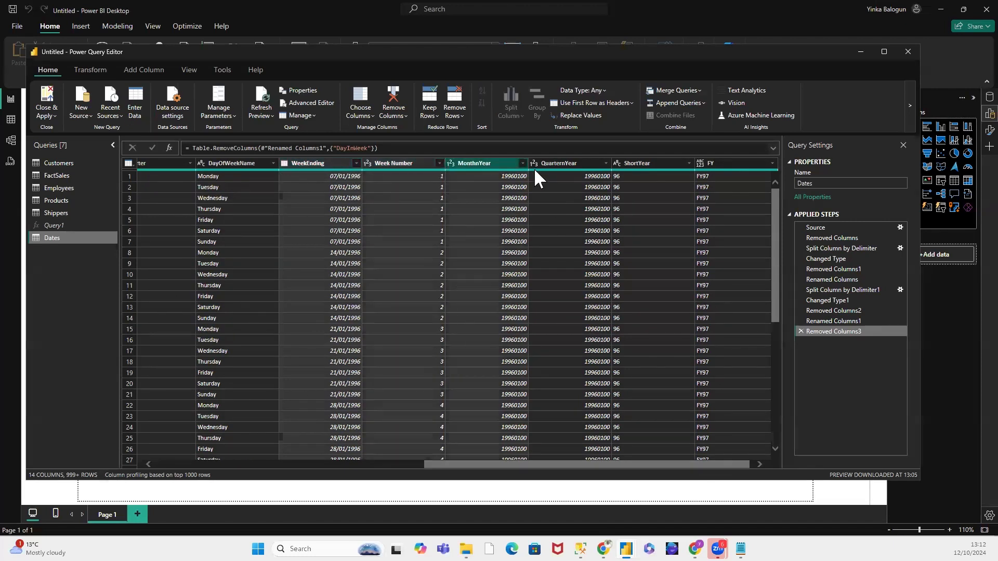
click(566, 163)
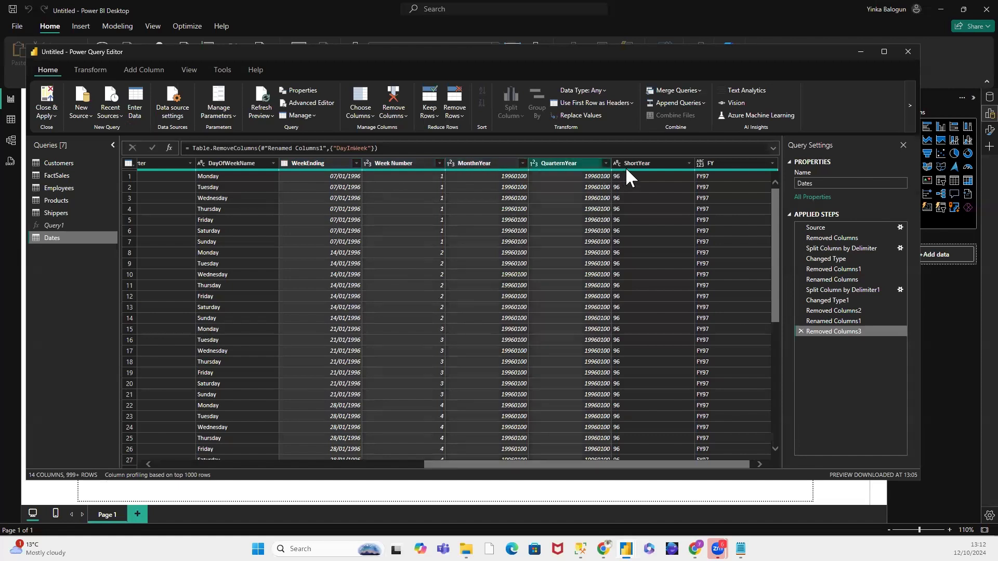
click(629, 163)
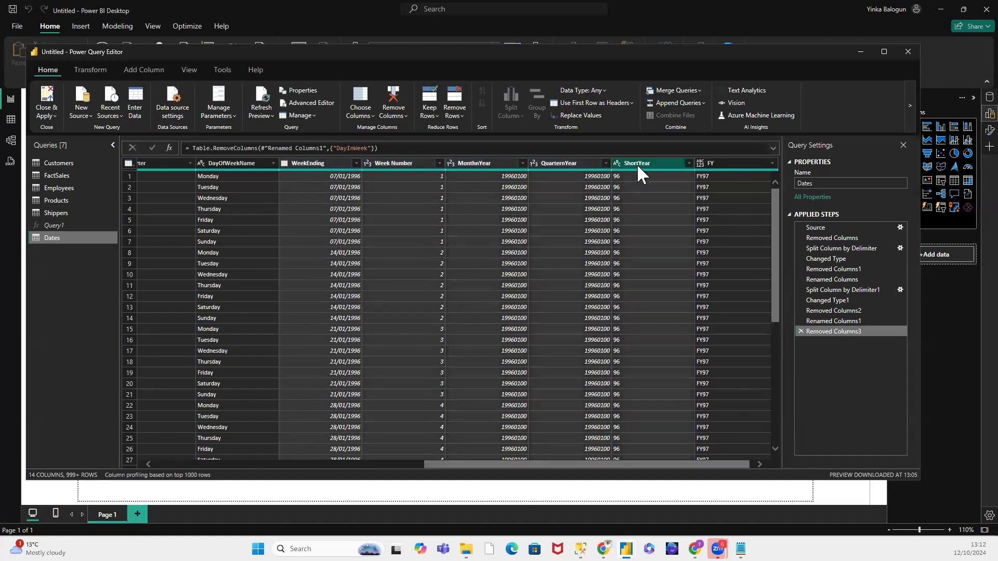
click(724, 161)
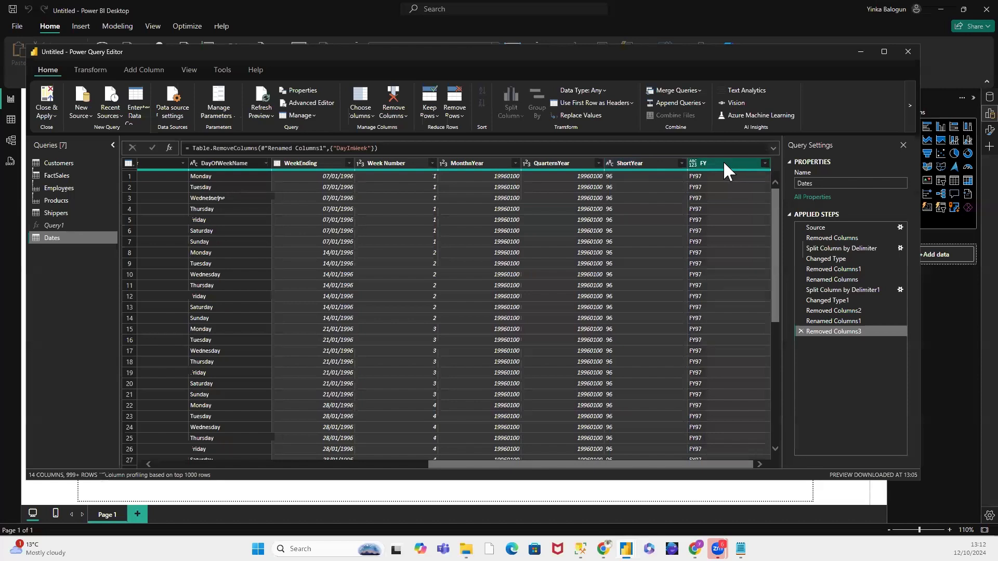
right_click(724, 167)
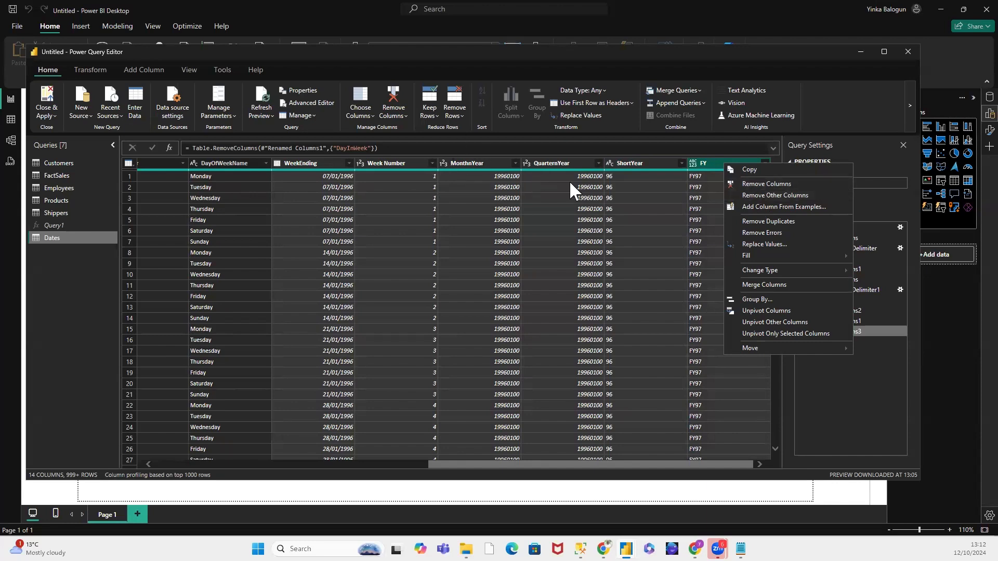
click(752, 183)
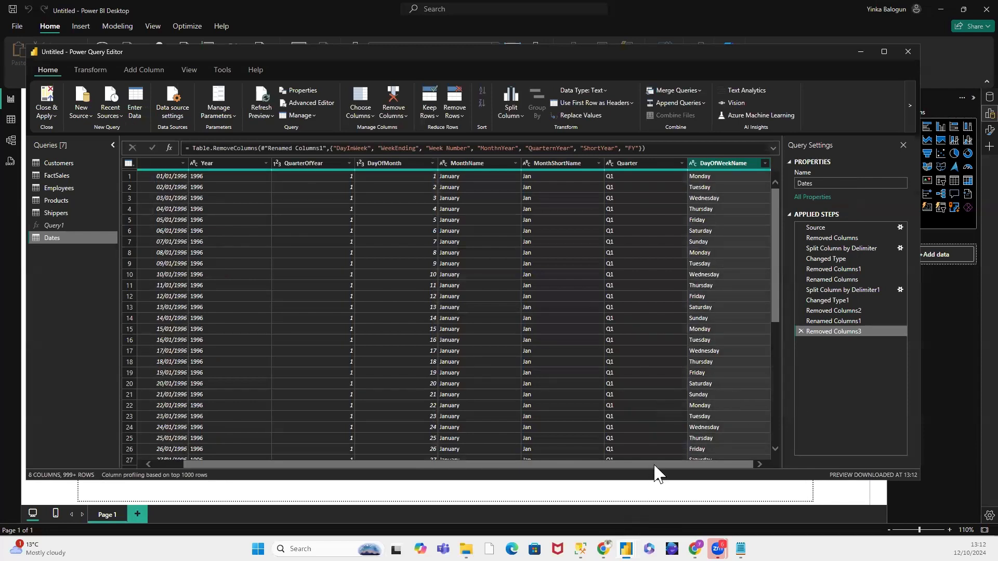
Step: Review the earlier applied steps of the Dates query back to Changed Type1, and return to the last step to check the remaining columns
drag(556, 456, 775, 453)
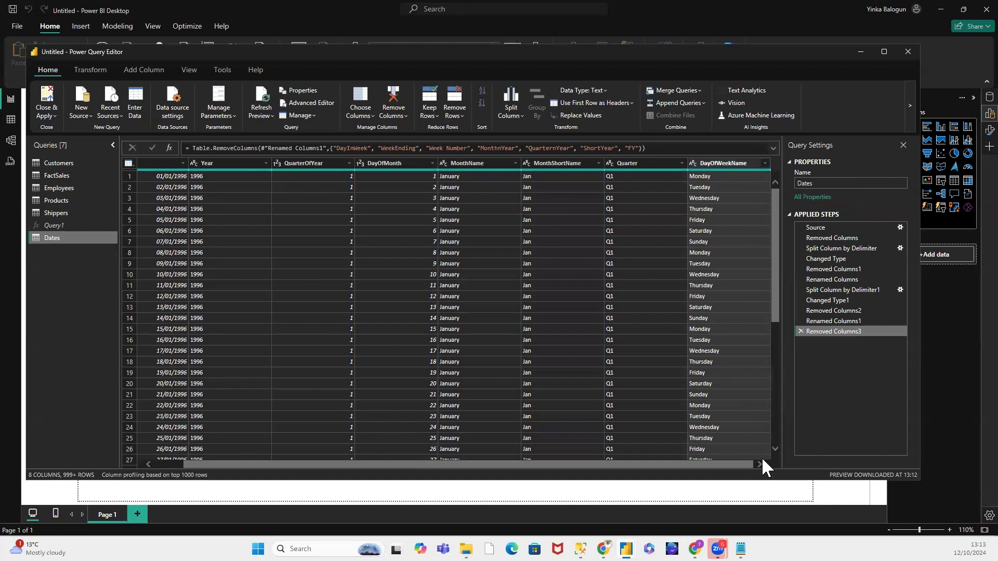
click(830, 322)
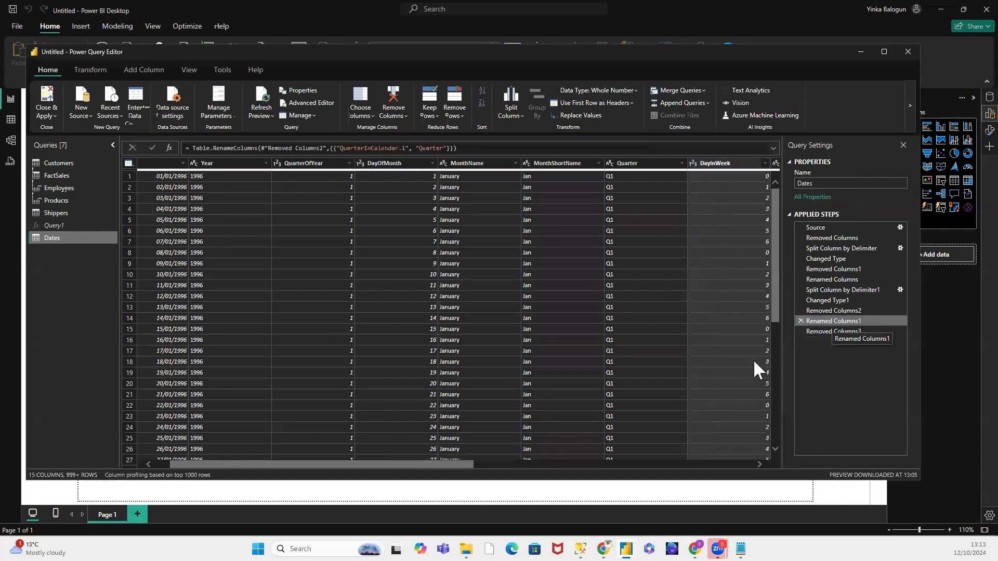
click(825, 310)
click(806, 302)
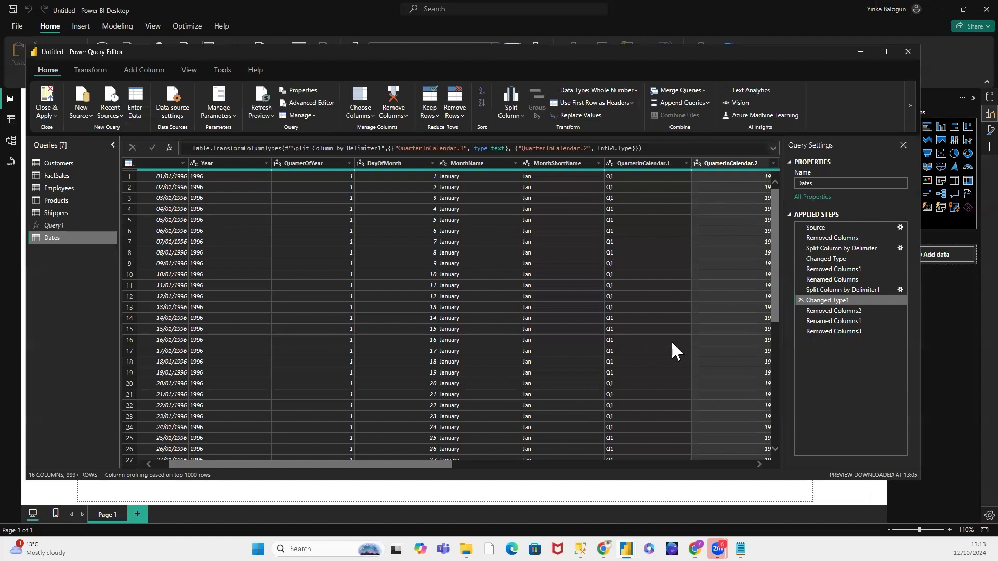
click(827, 331)
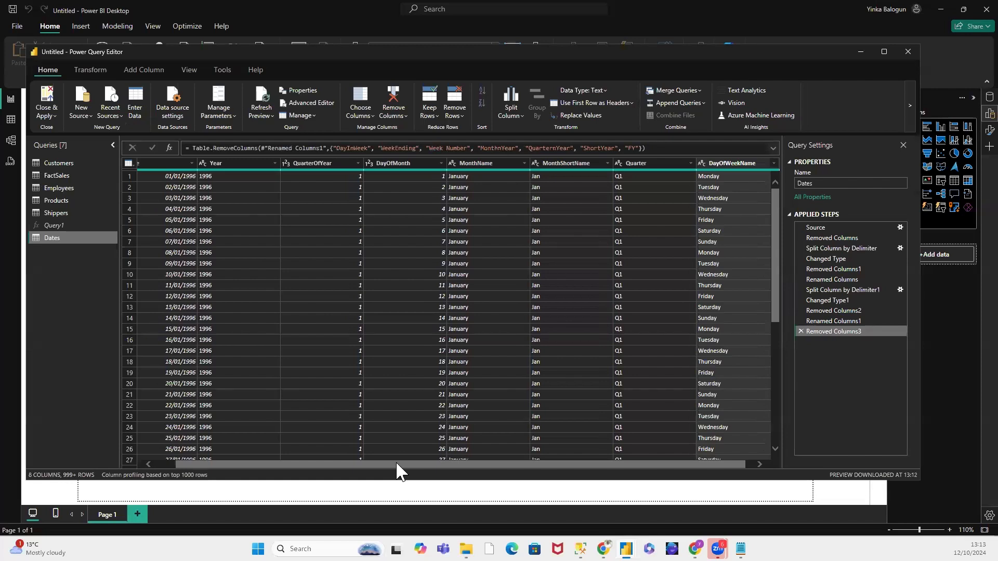
drag(398, 470, 296, 475)
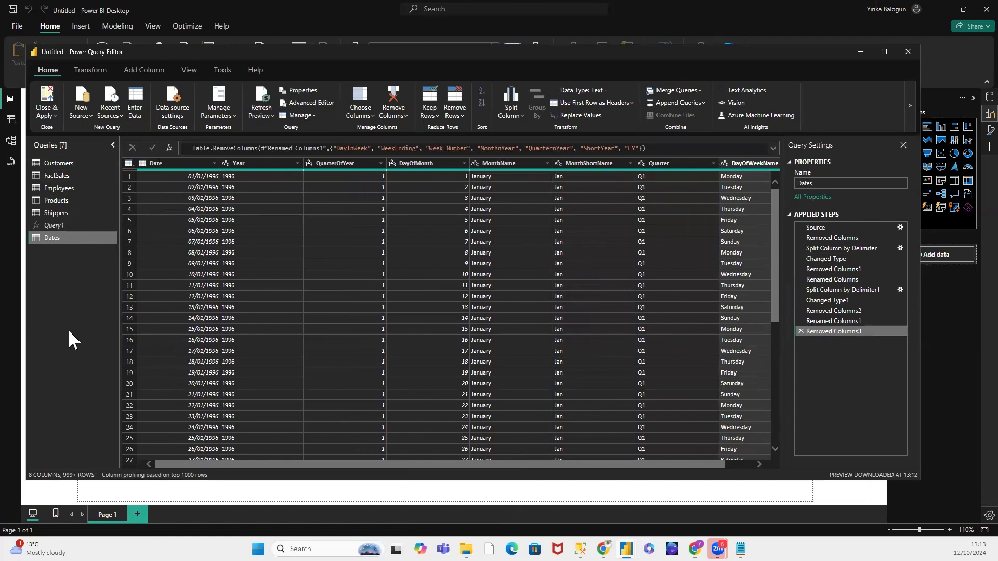
Step: Move the Customers query into a new query group named Model
right_click(58, 162)
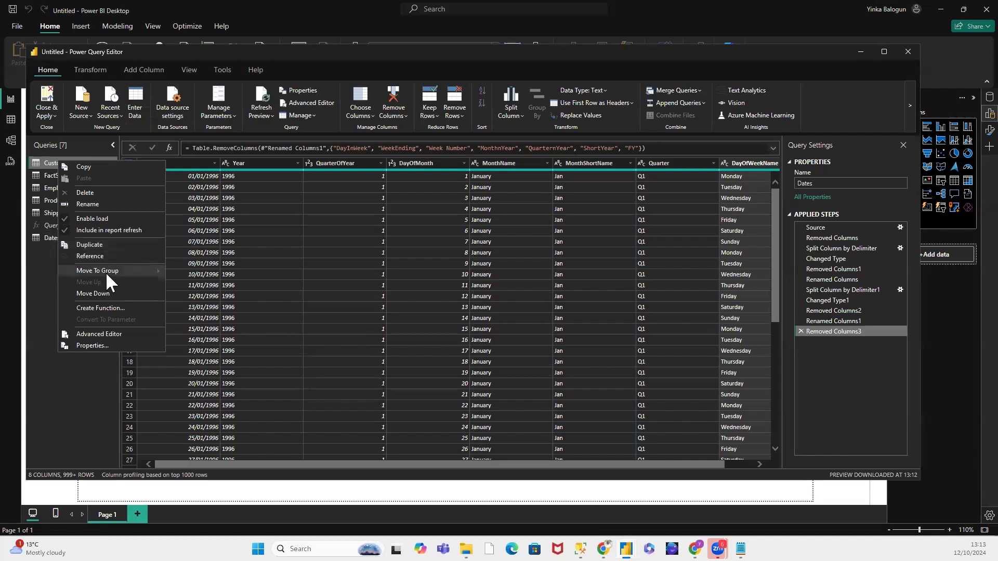
mouse_move(106, 272)
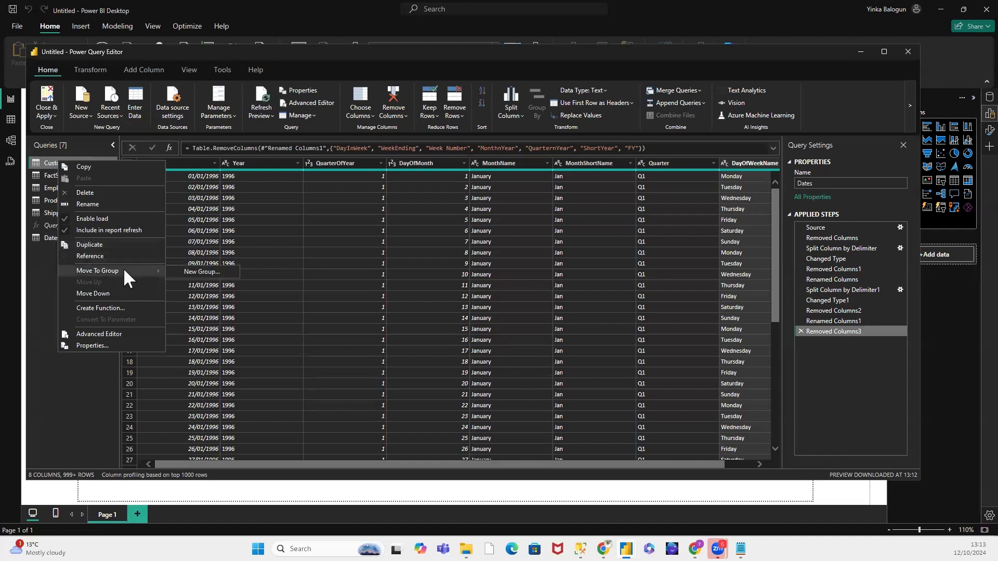
click(186, 269)
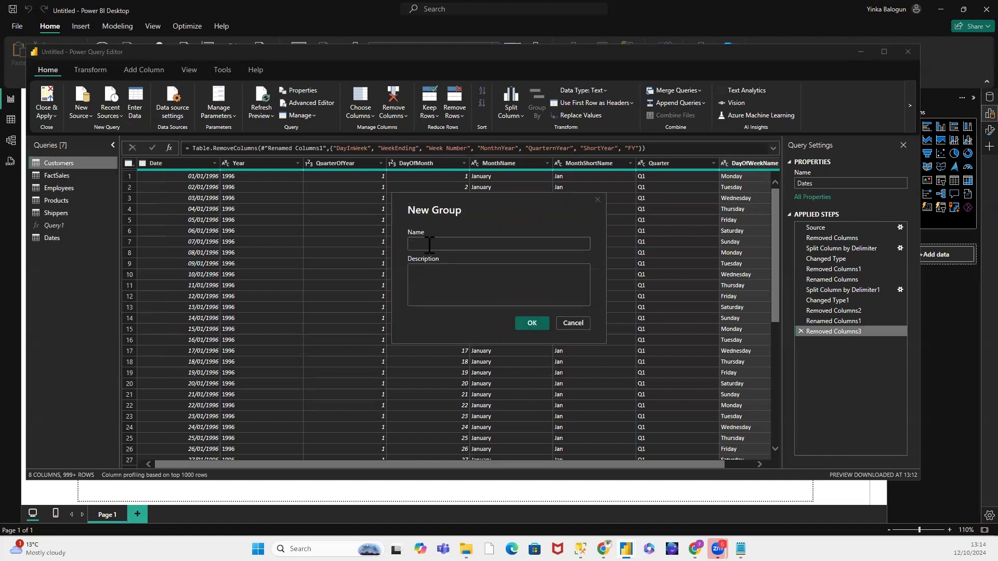
click(429, 245)
text(Model)
click(525, 326)
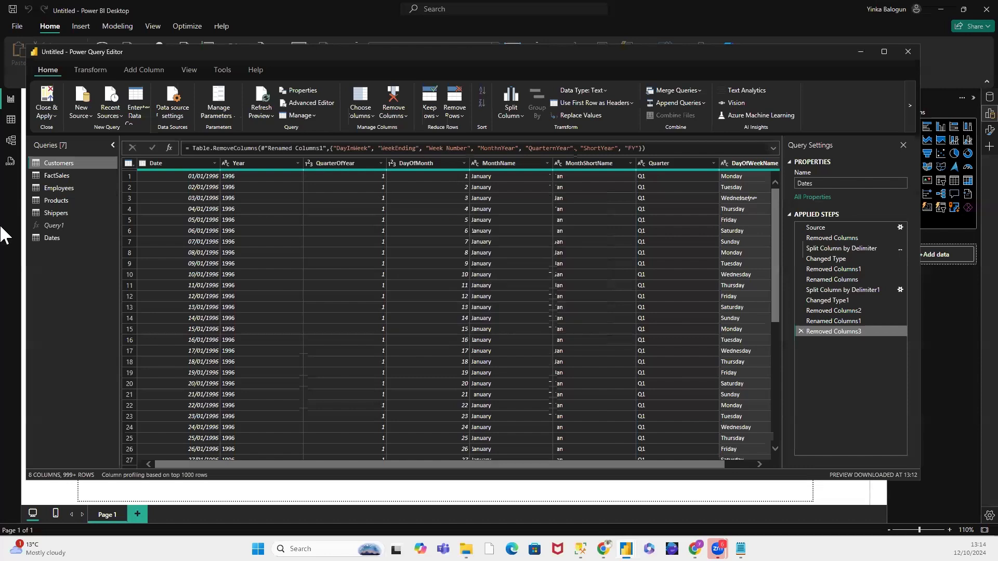
click(59, 164)
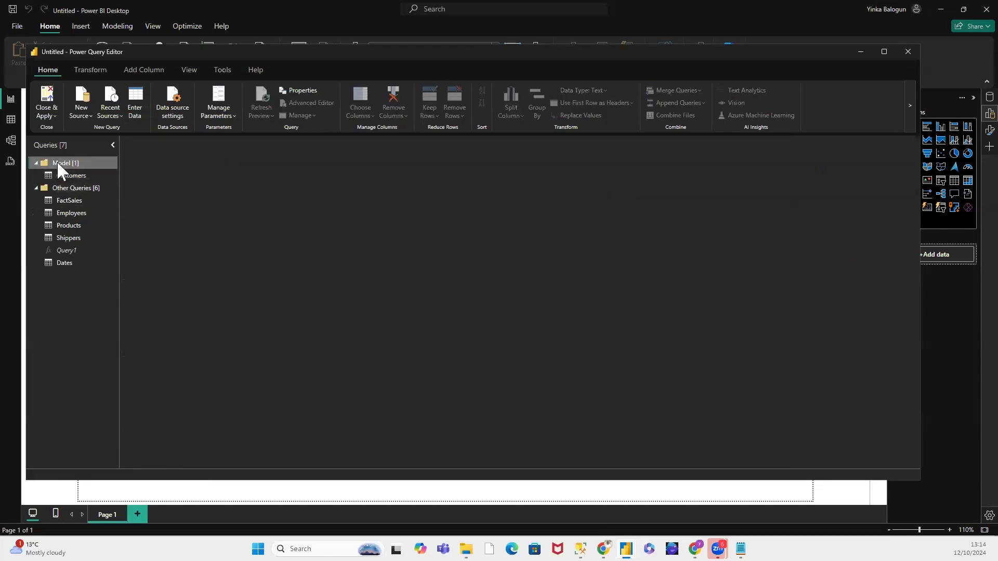
Step: Move the FactSales, Employees, Products, Shippers and Dates queries into the Model group
click(71, 200)
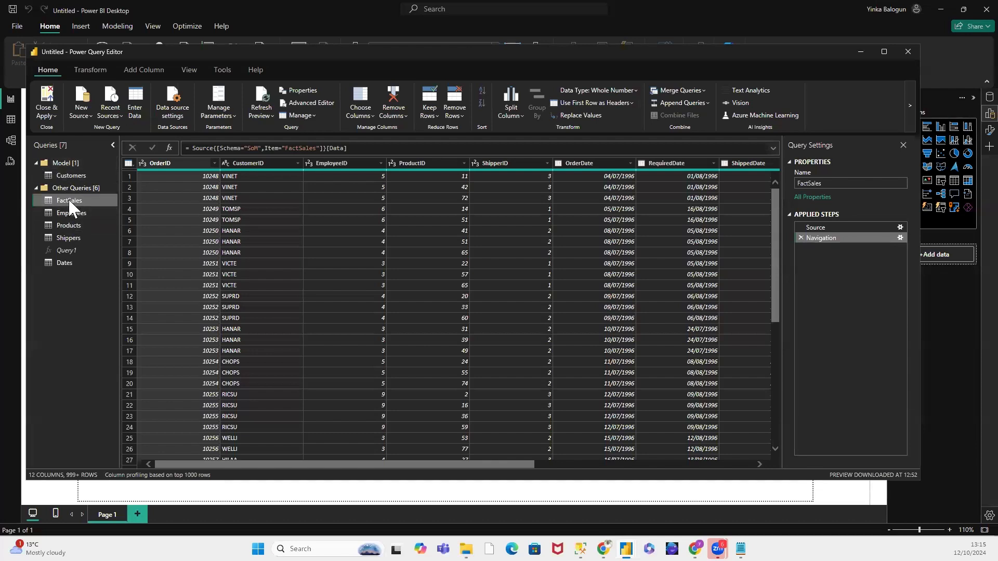
ctrl+click(73, 212)
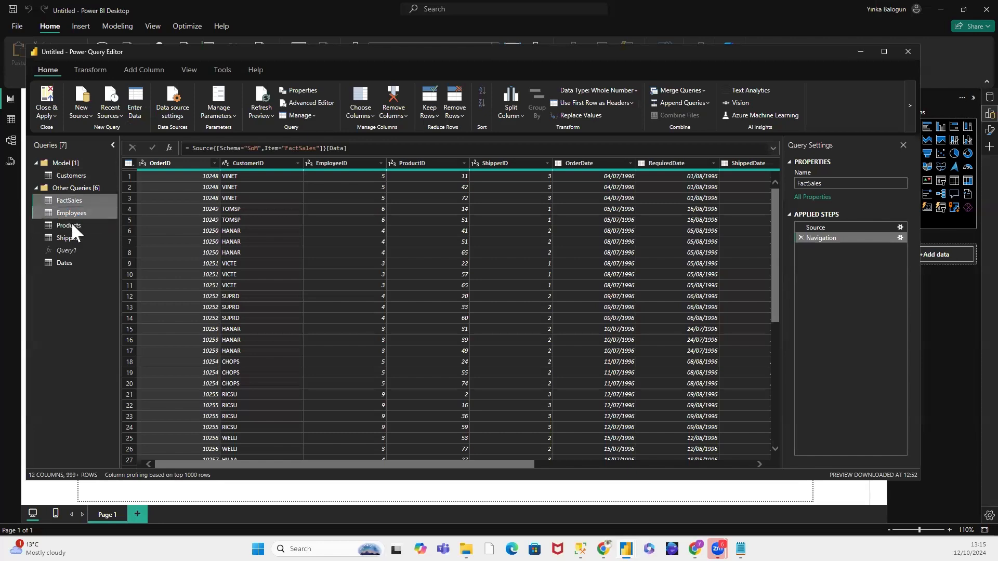
ctrl+click(71, 224)
ctrl+click(73, 238)
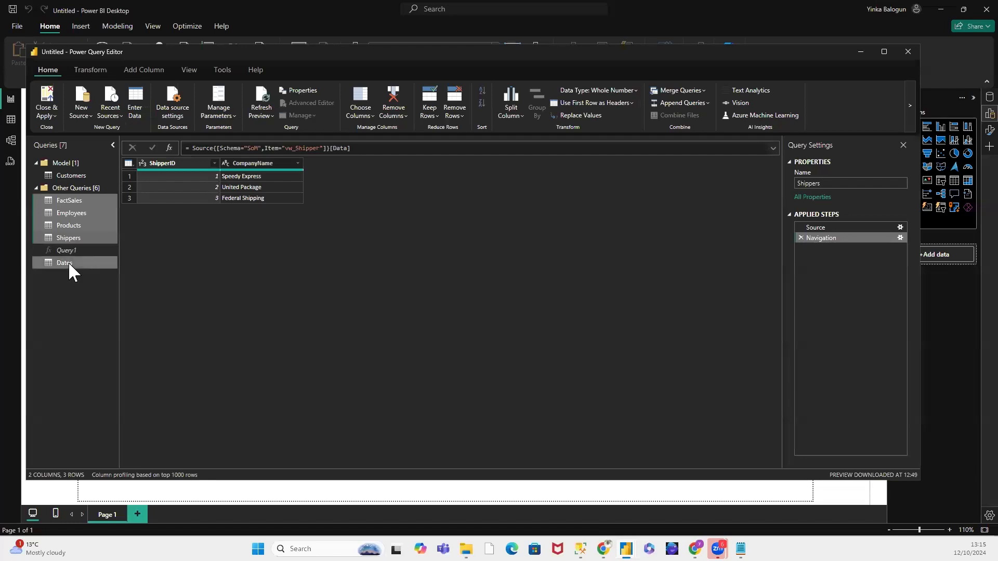
ctrl+click(68, 262)
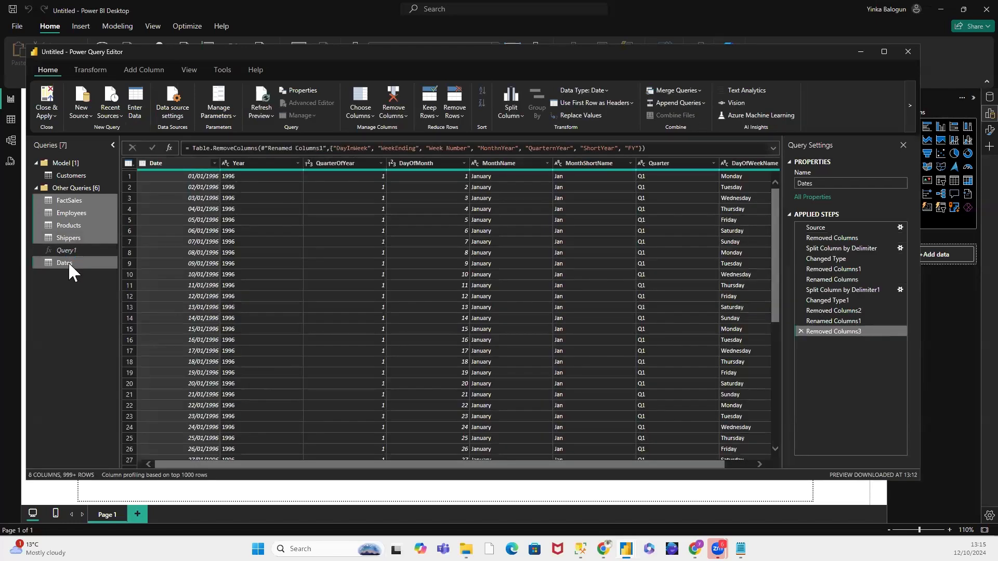
drag(72, 243, 64, 179)
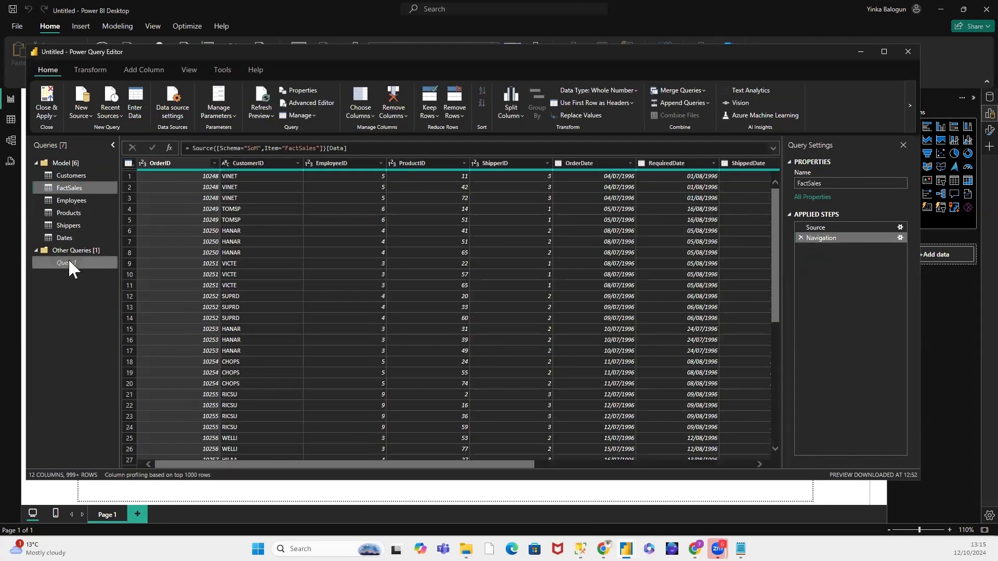
Step: Check the Query1 date function alongside the Dates query, and collapse the Other Queries group
click(68, 261)
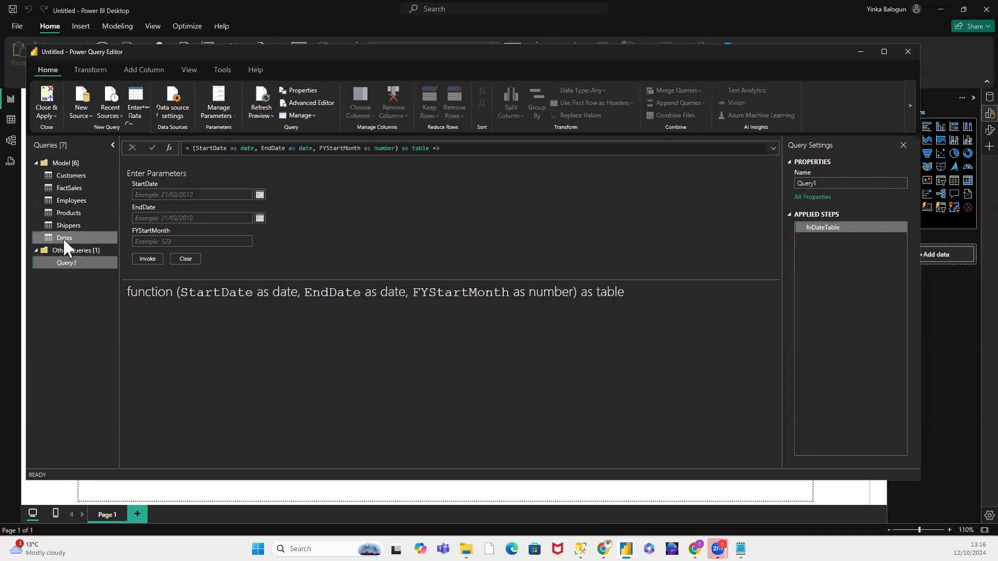
click(64, 238)
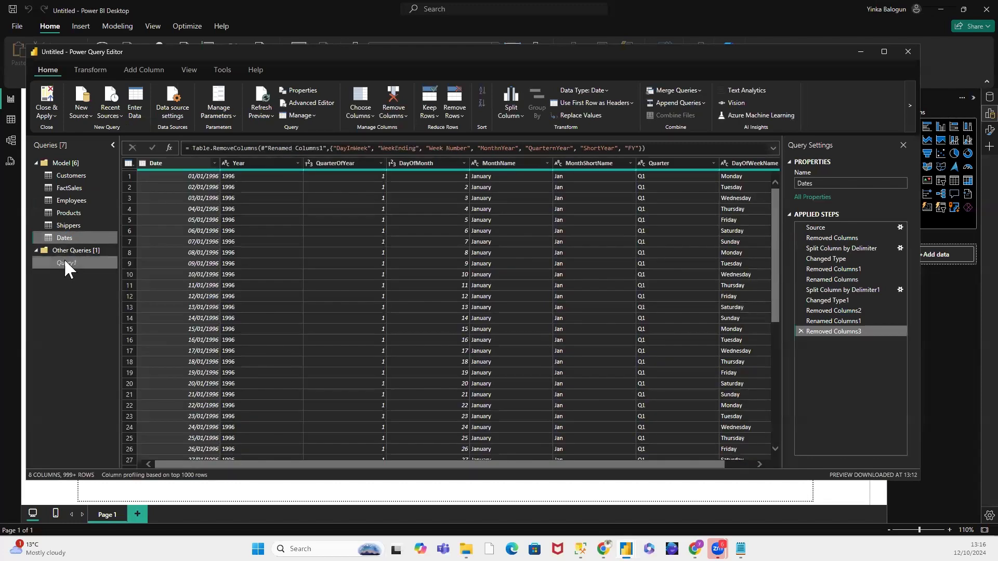
click(64, 258)
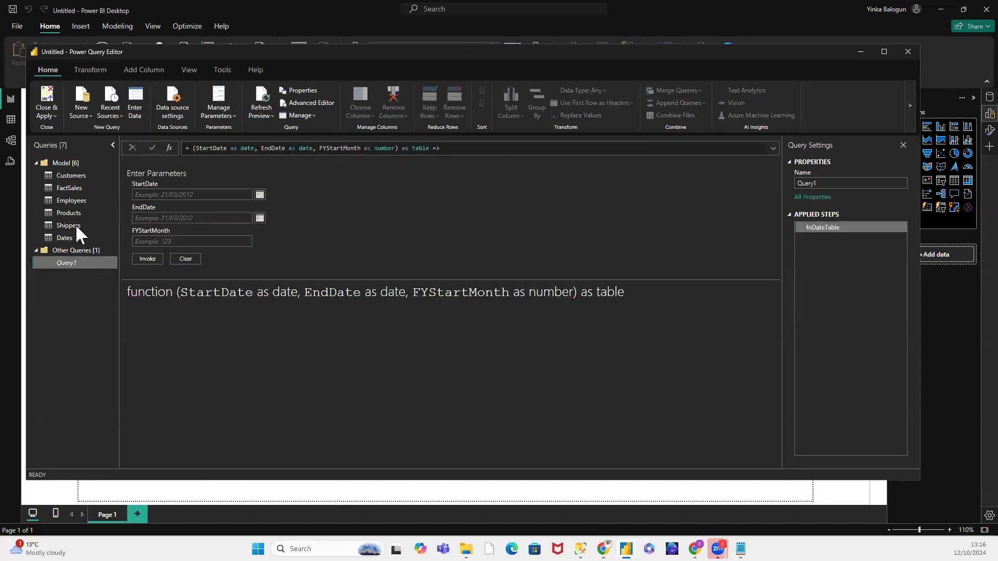
click(194, 194)
click(35, 249)
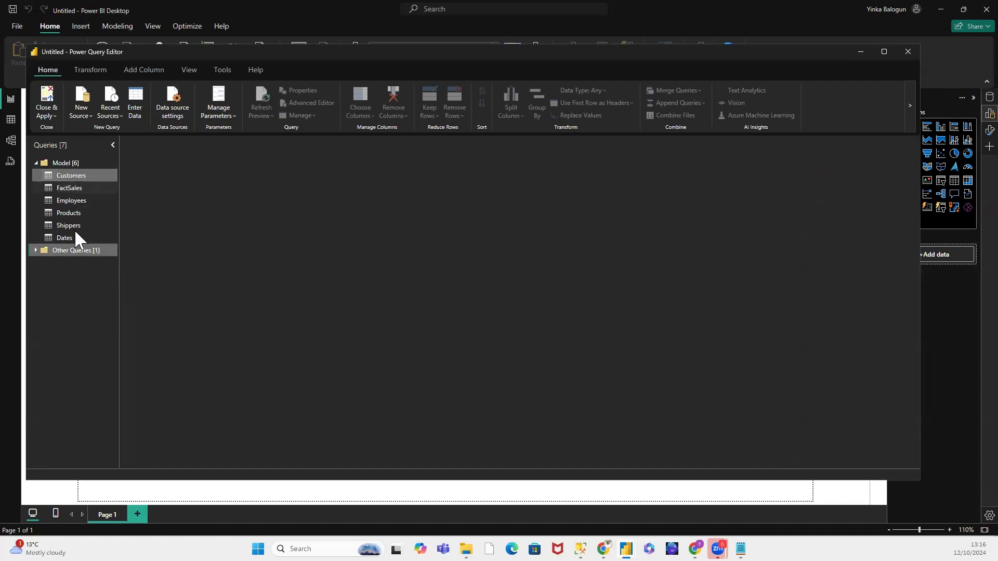
Step: Examine the columns of the Customers, FactSales and Employees queries, including the ID columns that FactSales shares with the other tables
click(63, 174)
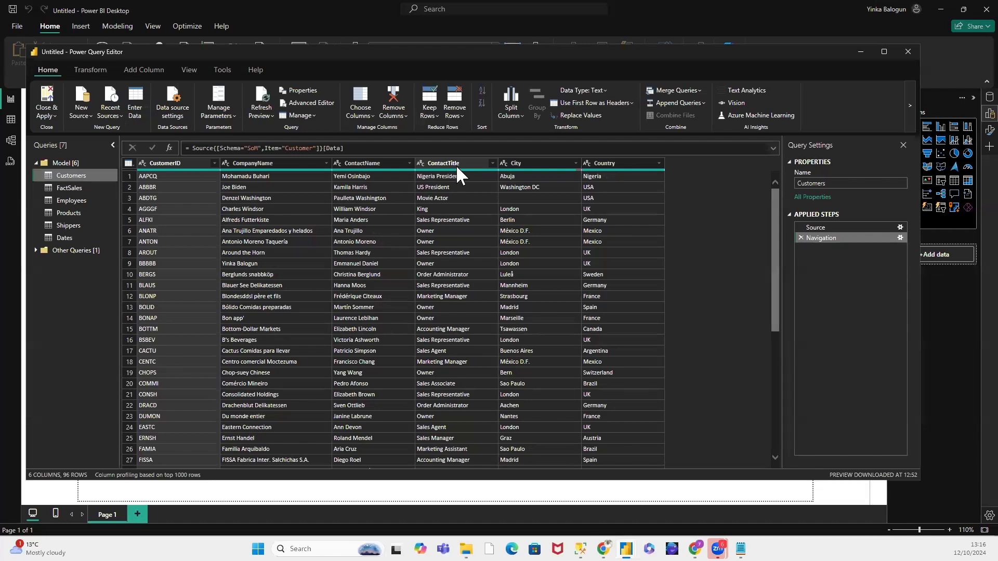
click(66, 188)
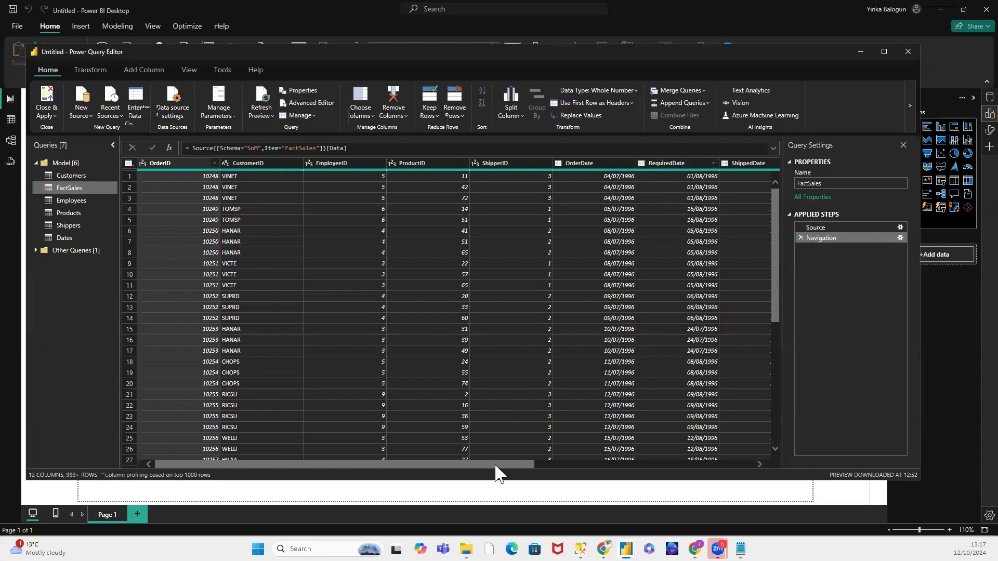
drag(495, 466, 497, 466)
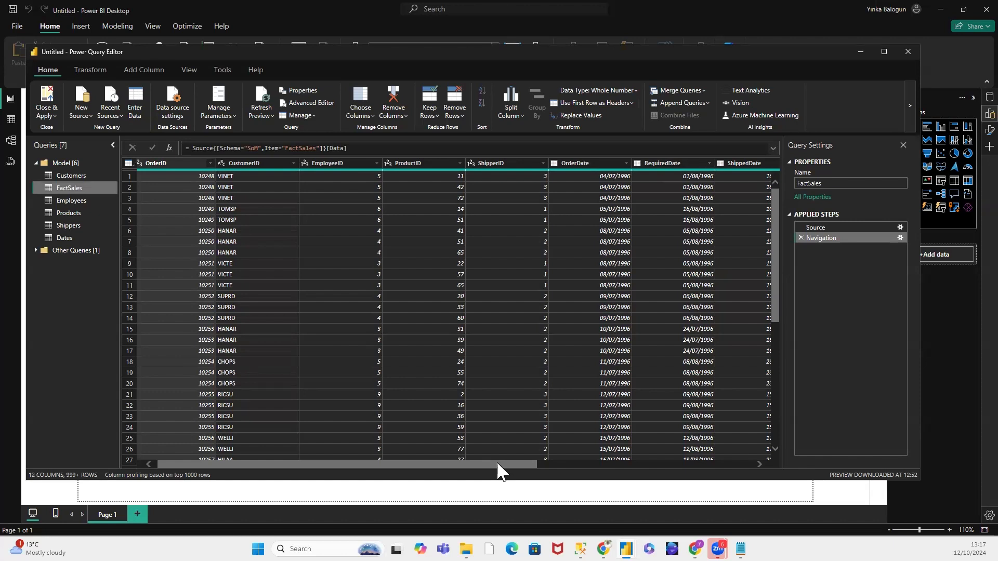
drag(499, 464, 645, 470)
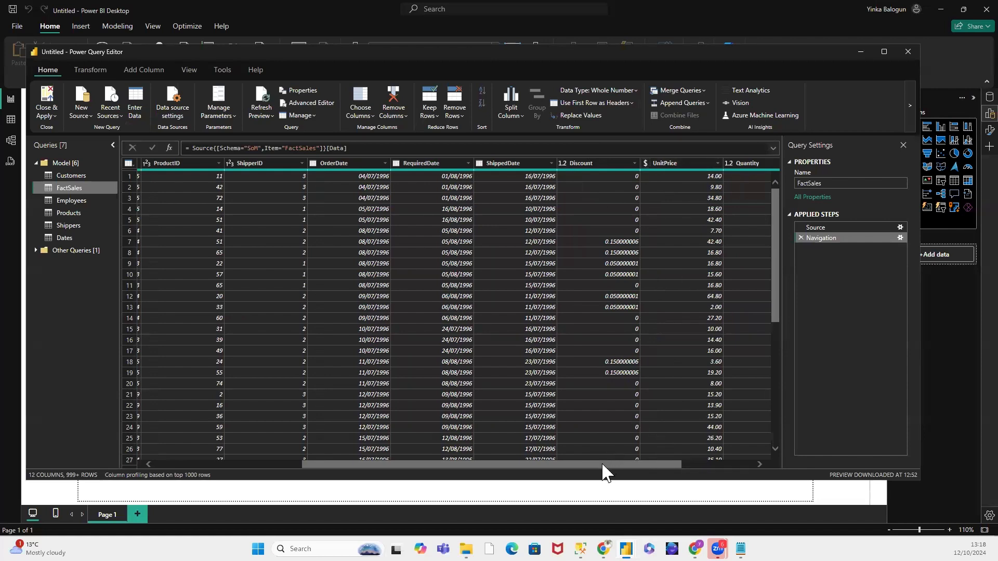
drag(603, 465, 412, 485)
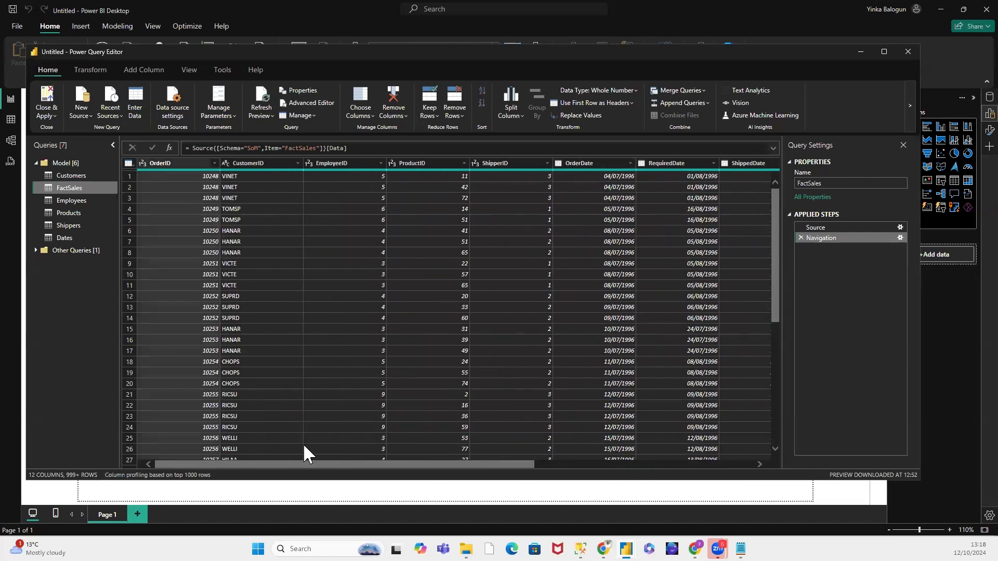
drag(314, 464, 136, 451)
click(74, 203)
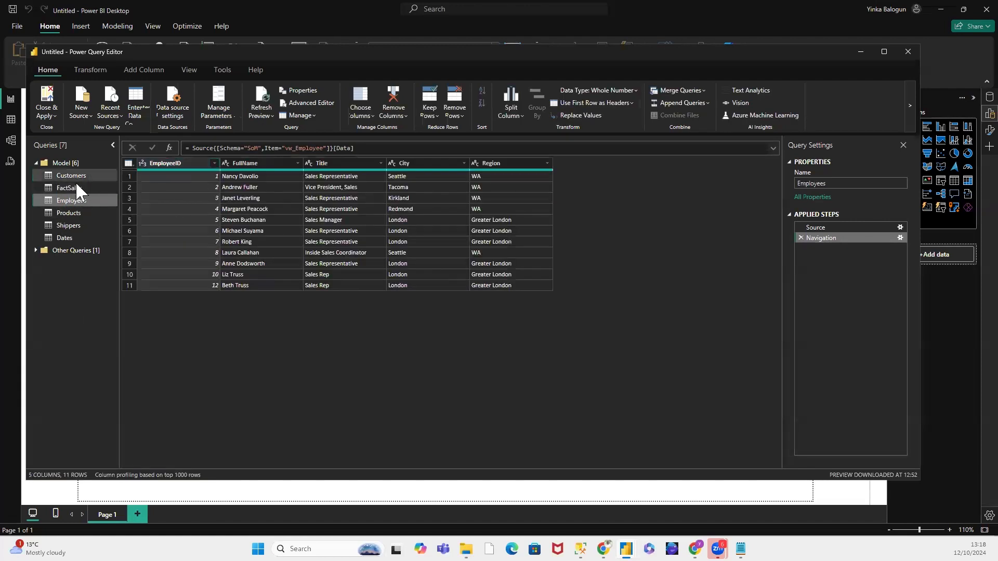
click(74, 190)
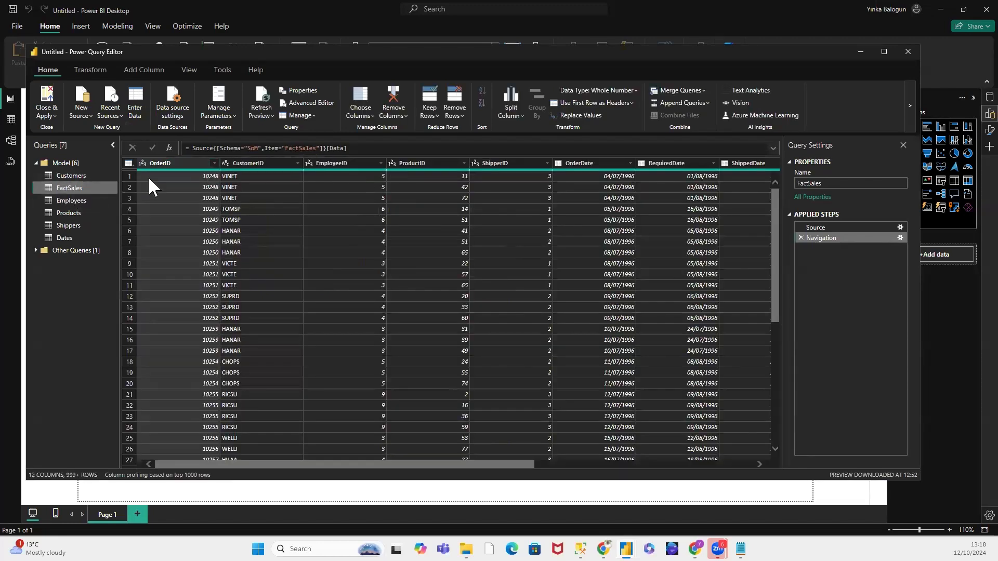
click(78, 198)
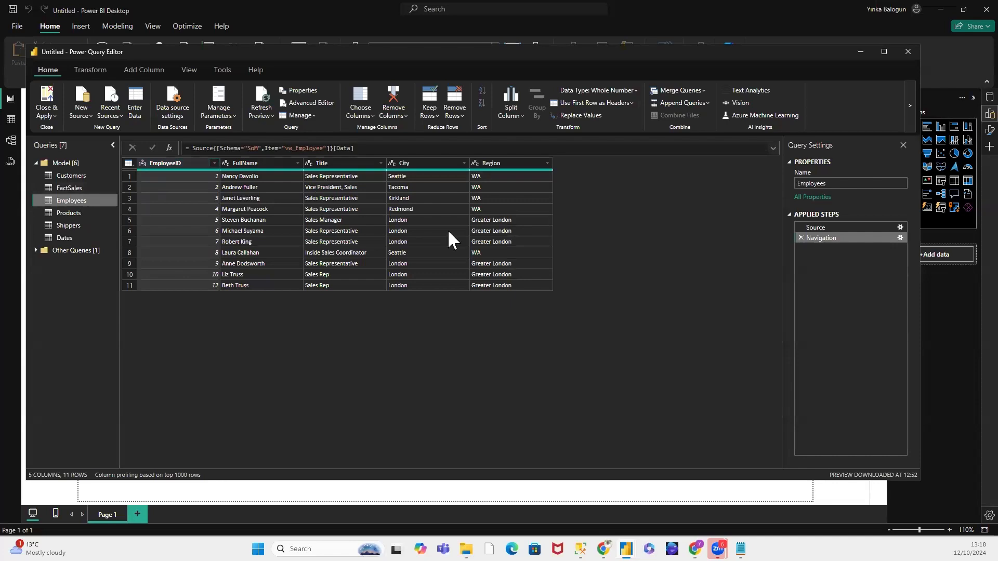
Step: Examine the columns of the Products, Shippers and Dates queries against the ID columns in FactSales
click(79, 213)
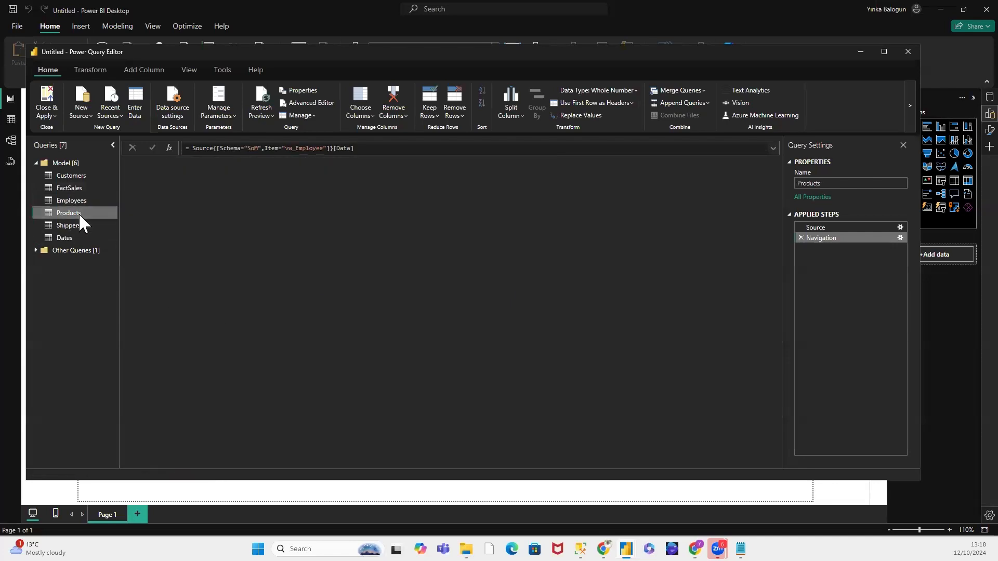
click(83, 186)
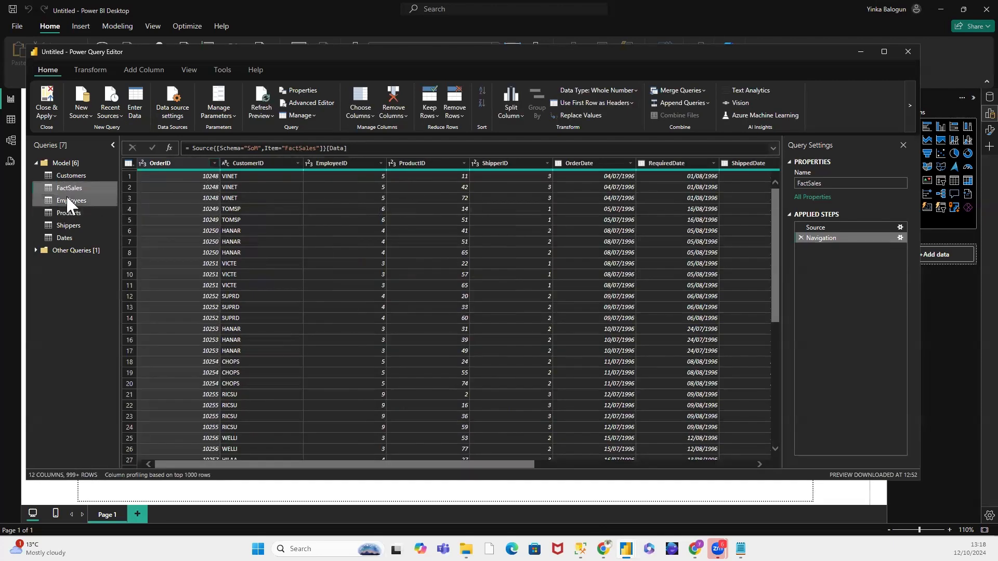
click(70, 213)
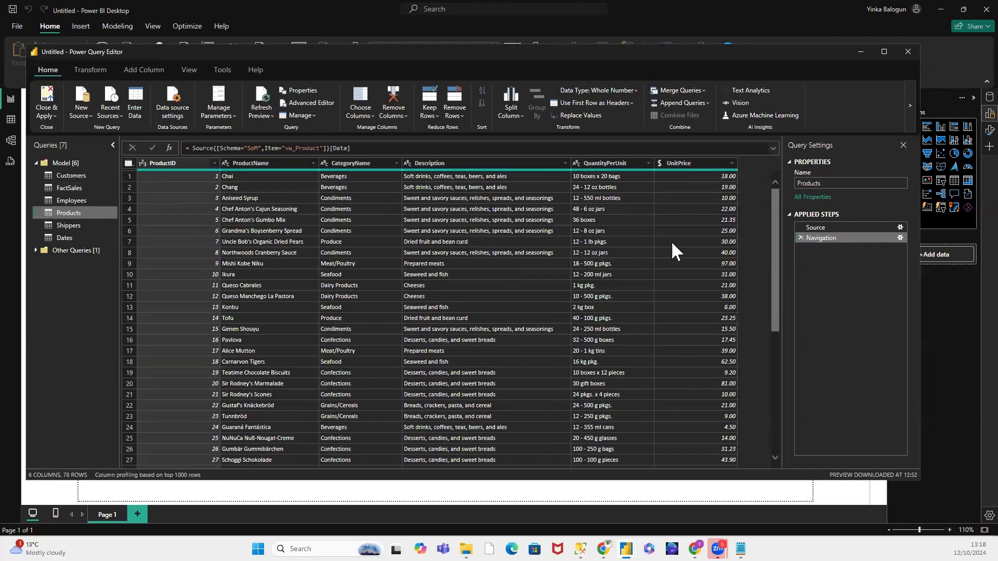
click(66, 229)
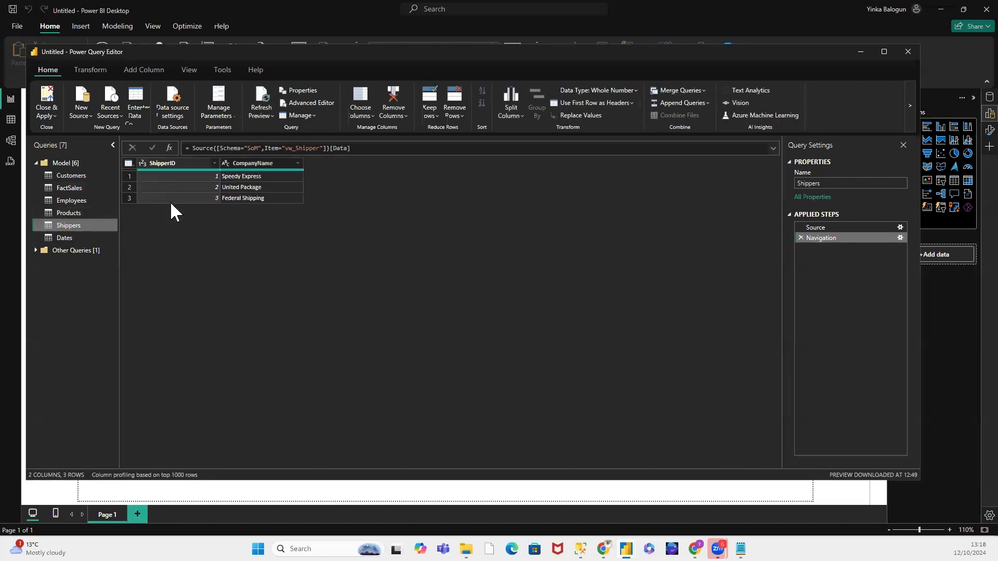
click(67, 237)
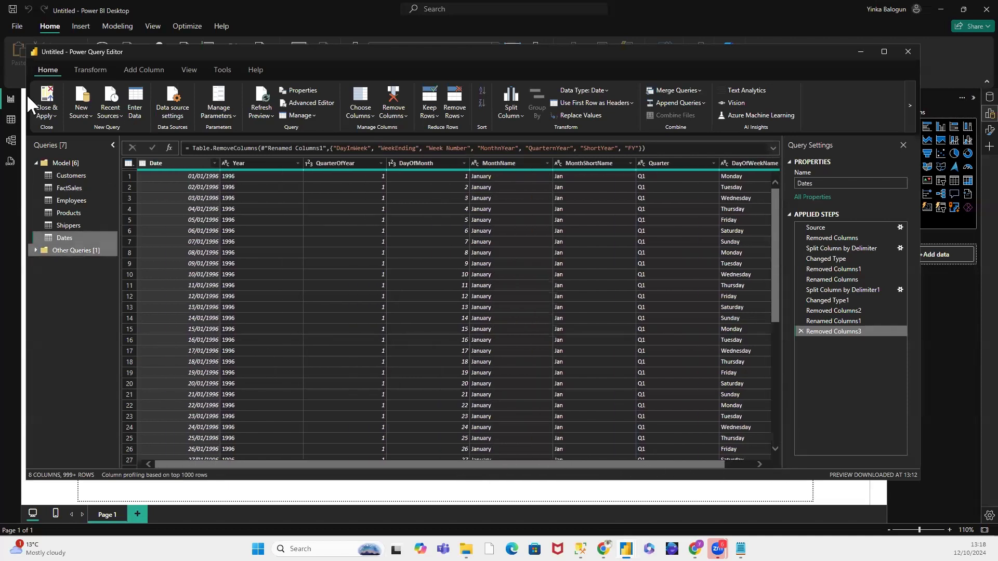
Step: Apply all pending query changes, loading the Model tables into the report, and close the Power Query Editor
click(55, 115)
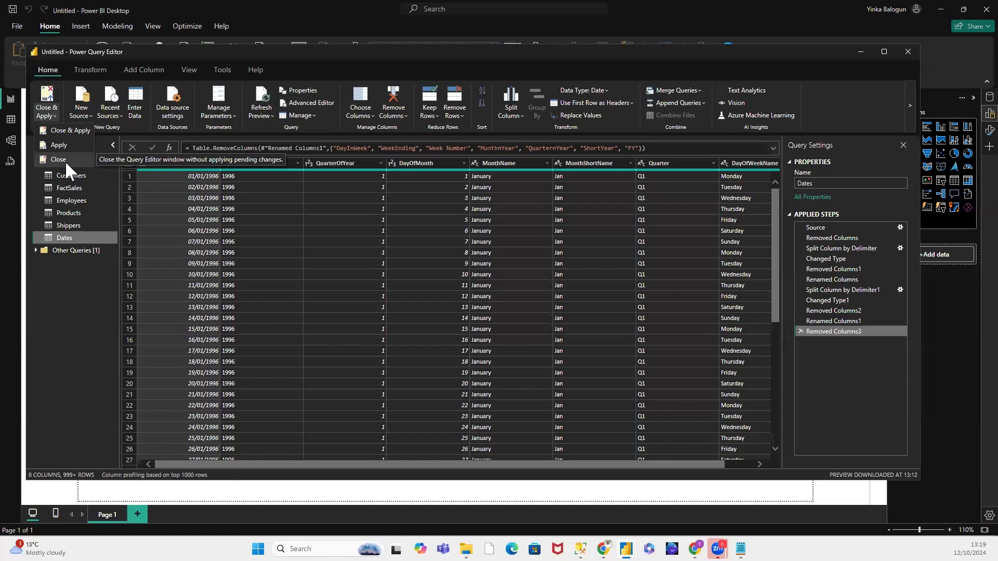
click(76, 129)
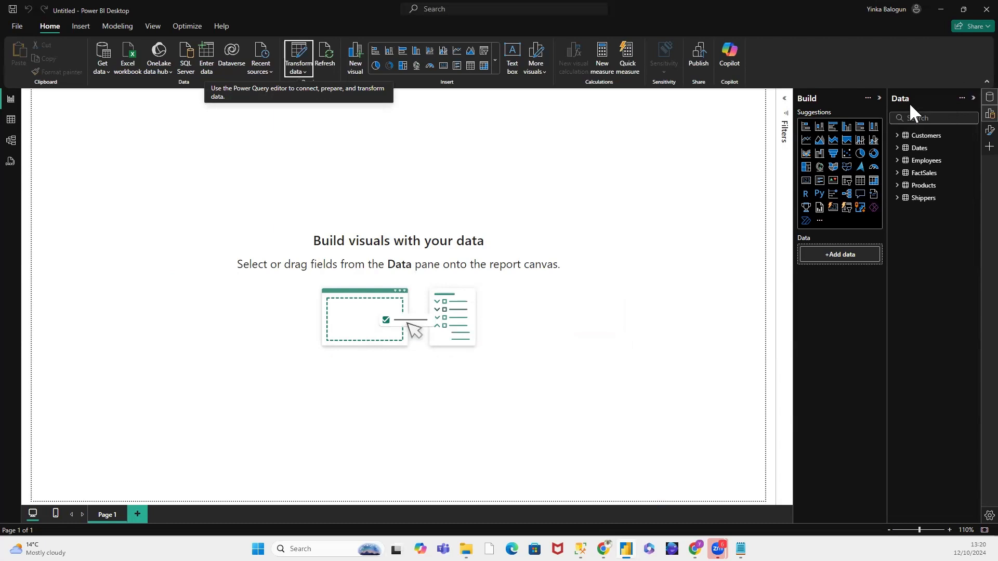
Step: Check the fields loaded for the Customers, Dates, Employees and FactSales tables, leaving the table list collapsed
click(899, 136)
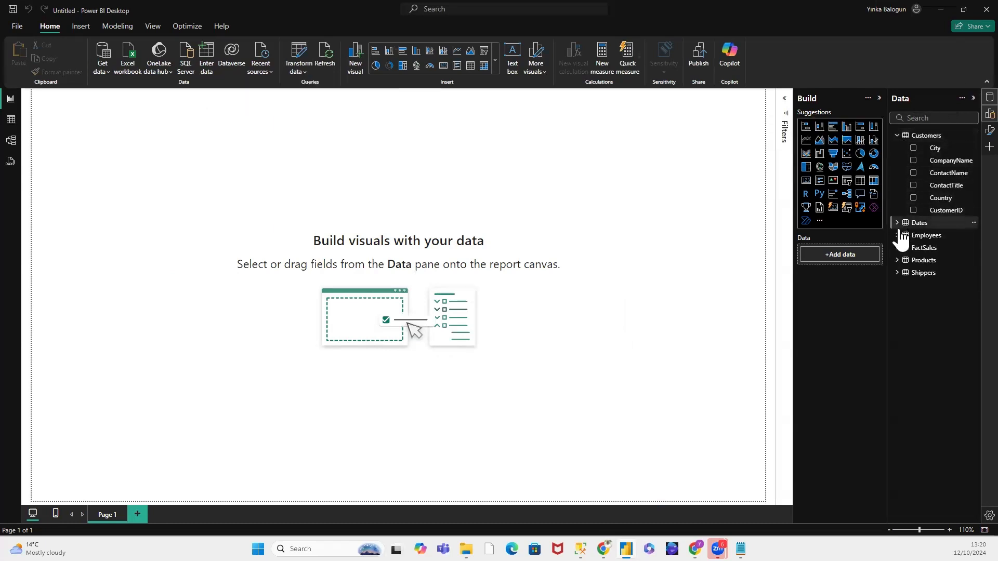
click(898, 222)
click(897, 335)
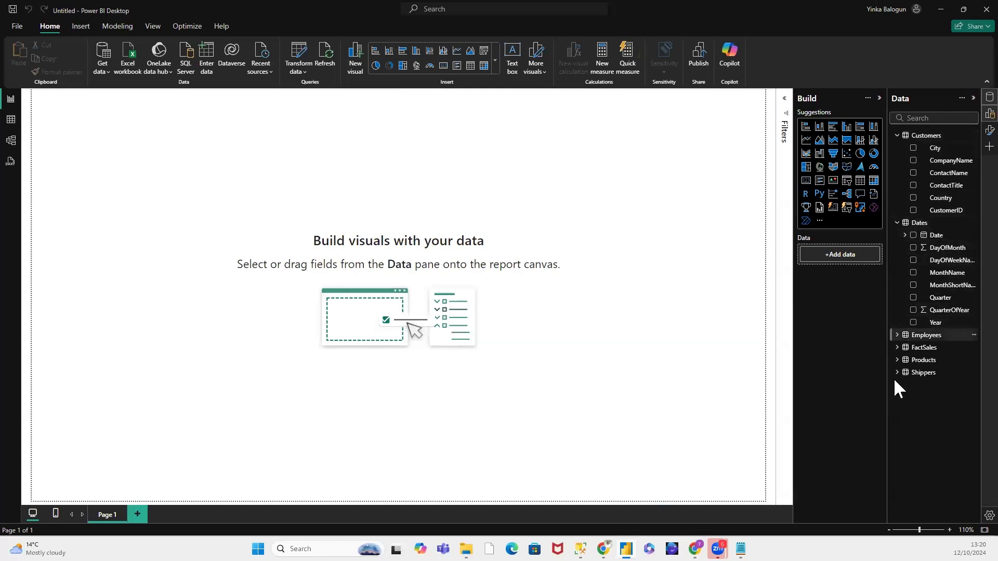
click(897, 410)
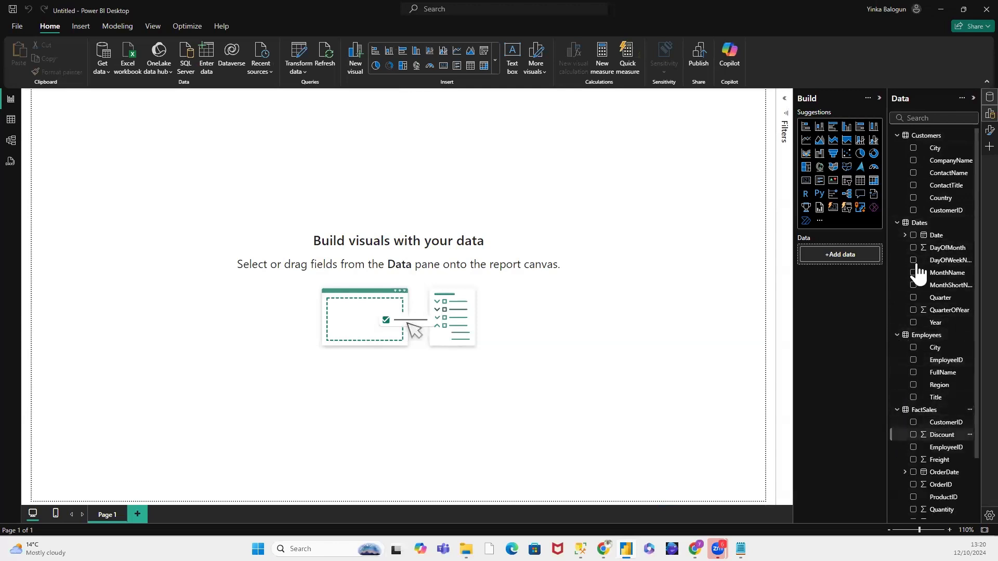
click(898, 223)
click(897, 136)
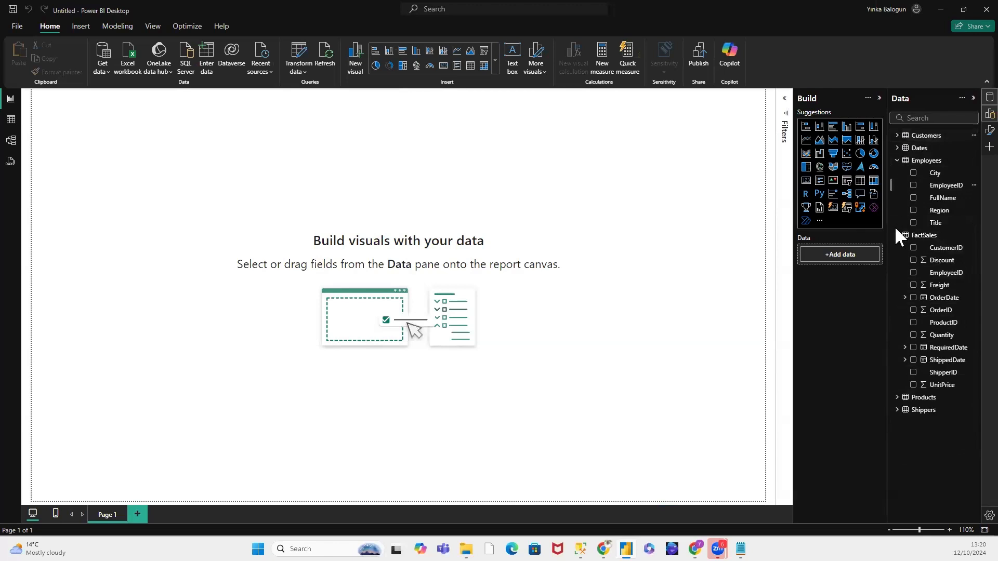
click(897, 160)
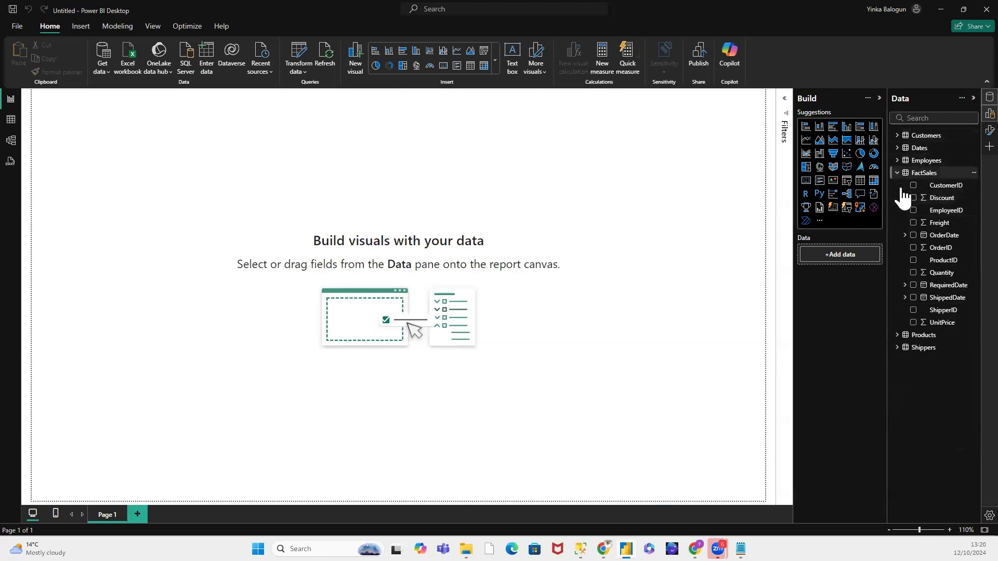
click(897, 173)
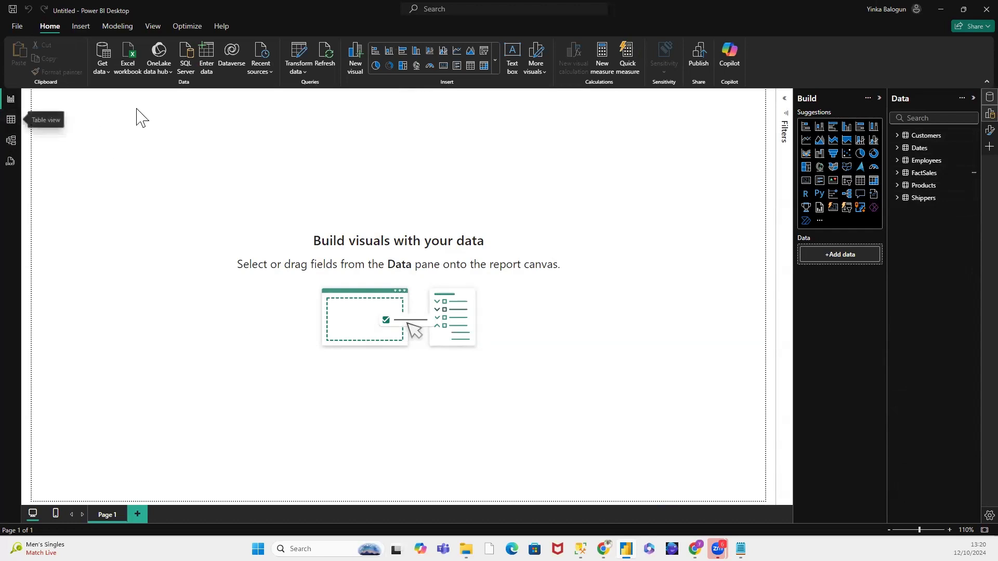
Step: Review the loaded rows of the Dates, Employees, Products and Shippers tables in Table view
click(11, 120)
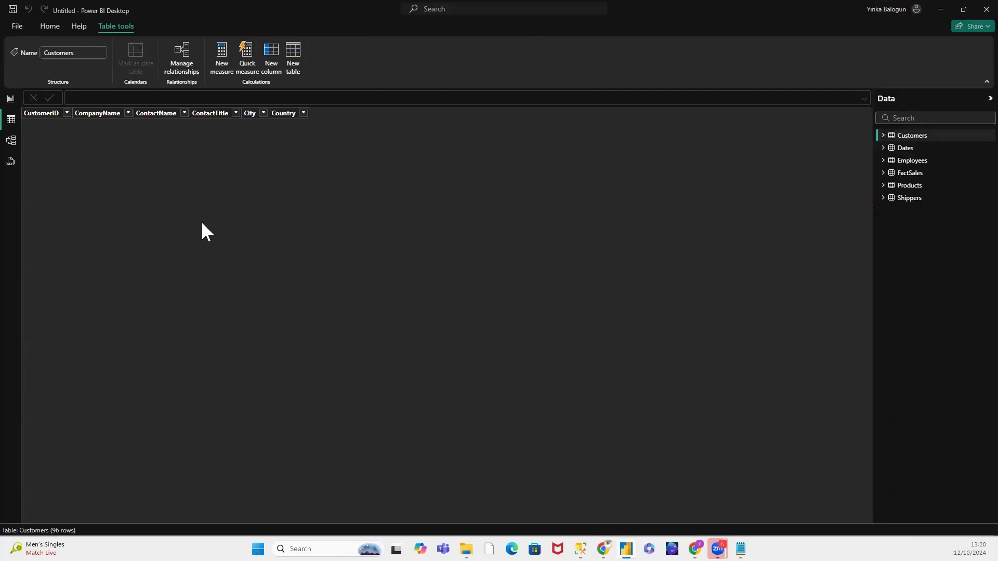
click(907, 149)
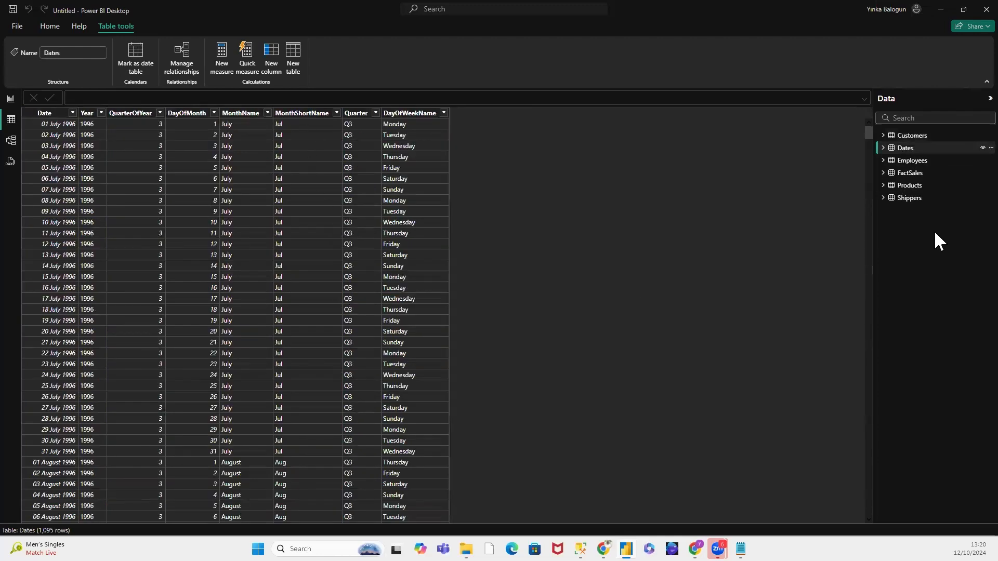
click(919, 161)
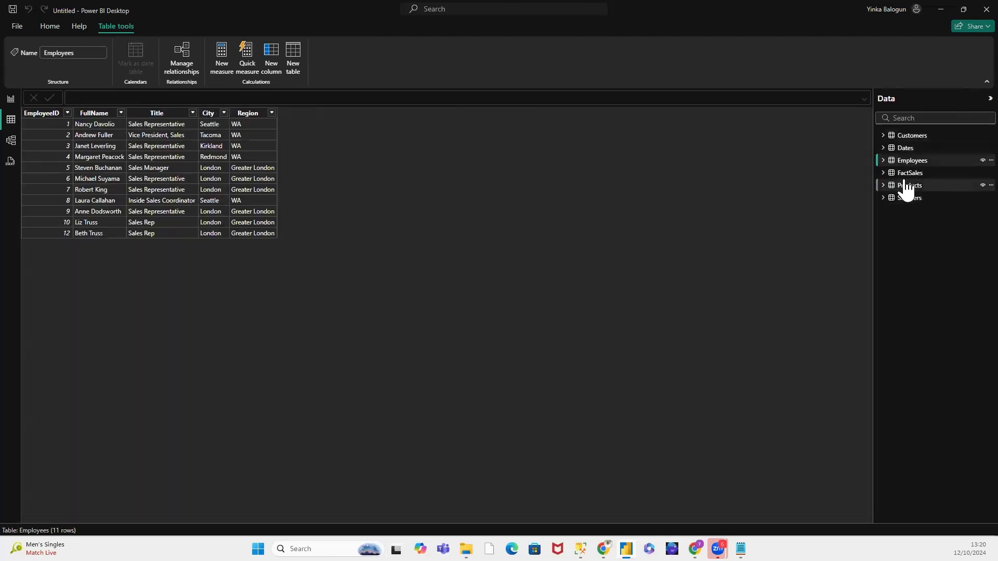
click(909, 185)
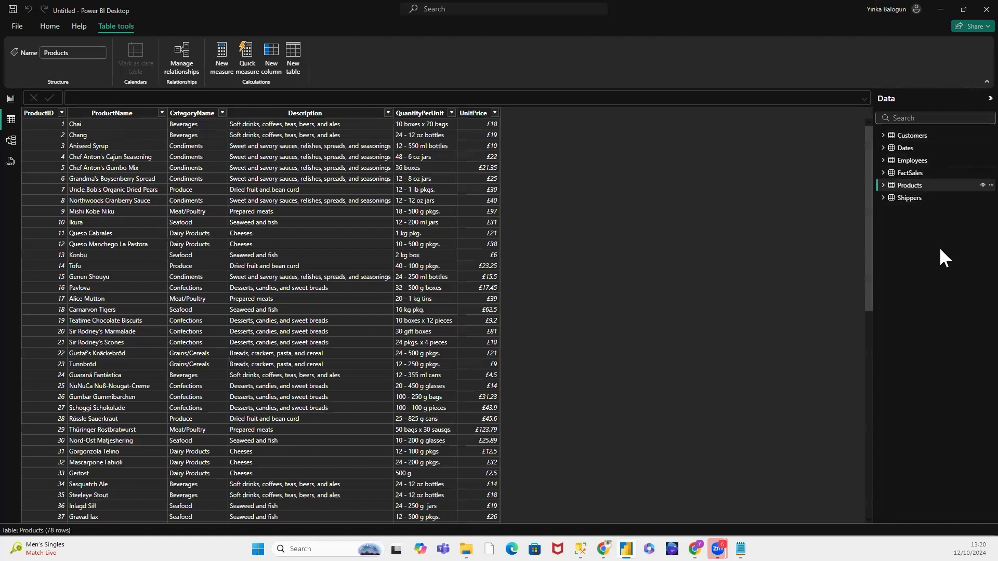
click(918, 200)
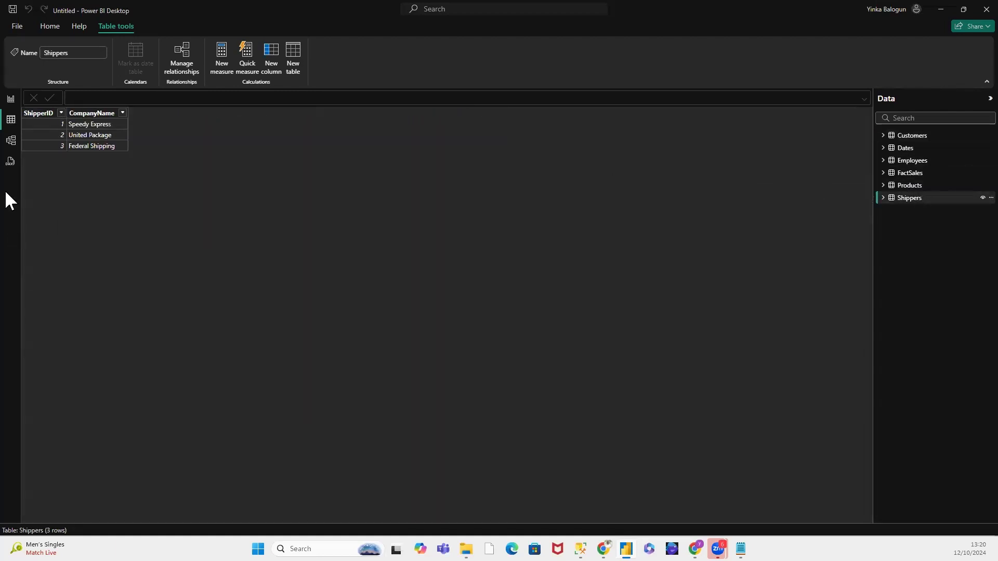
Step: In Model view, place the Products card at the upper-left of the diagram, above Employees, and shorten it
click(11, 145)
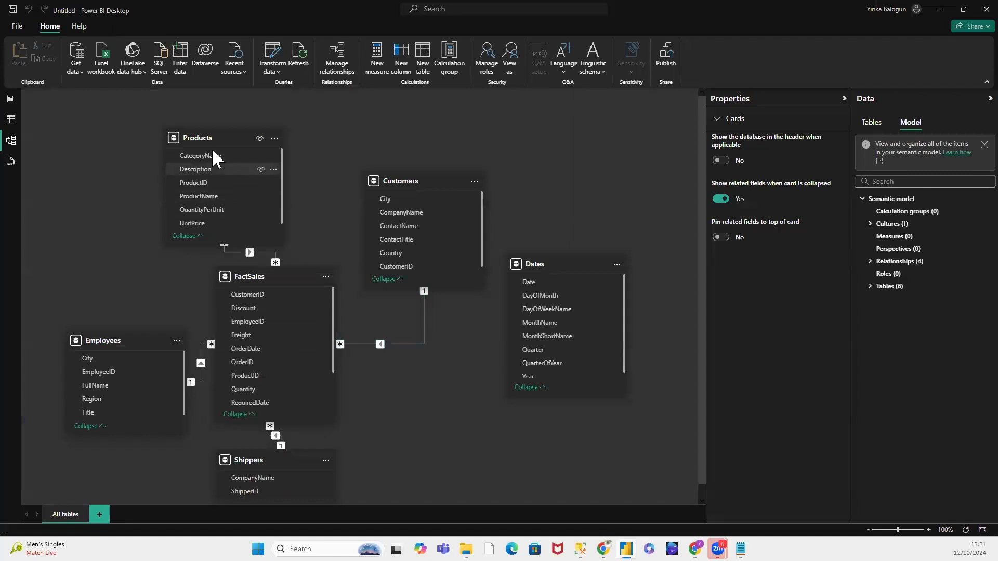
drag(205, 138, 262, 101)
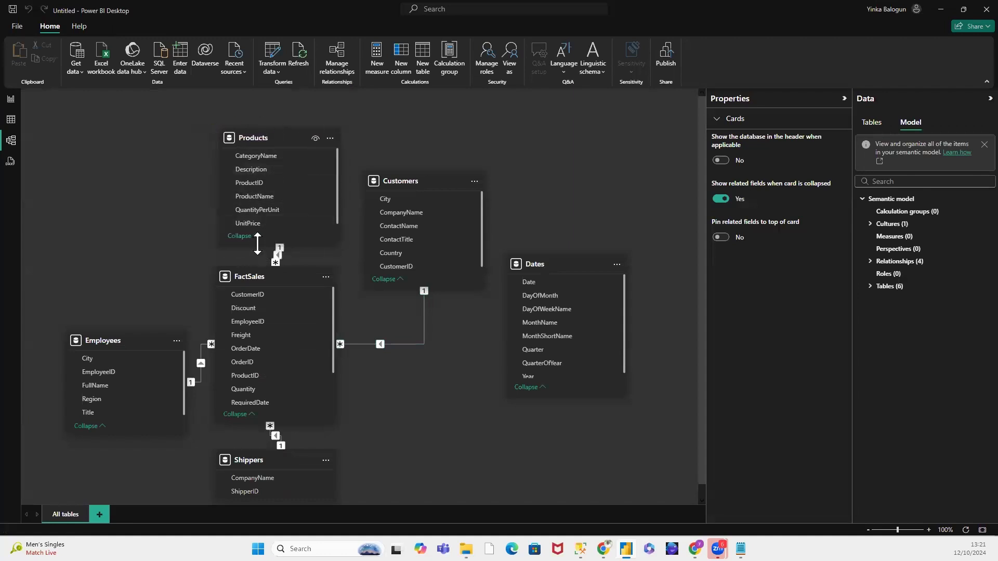
drag(258, 242, 260, 224)
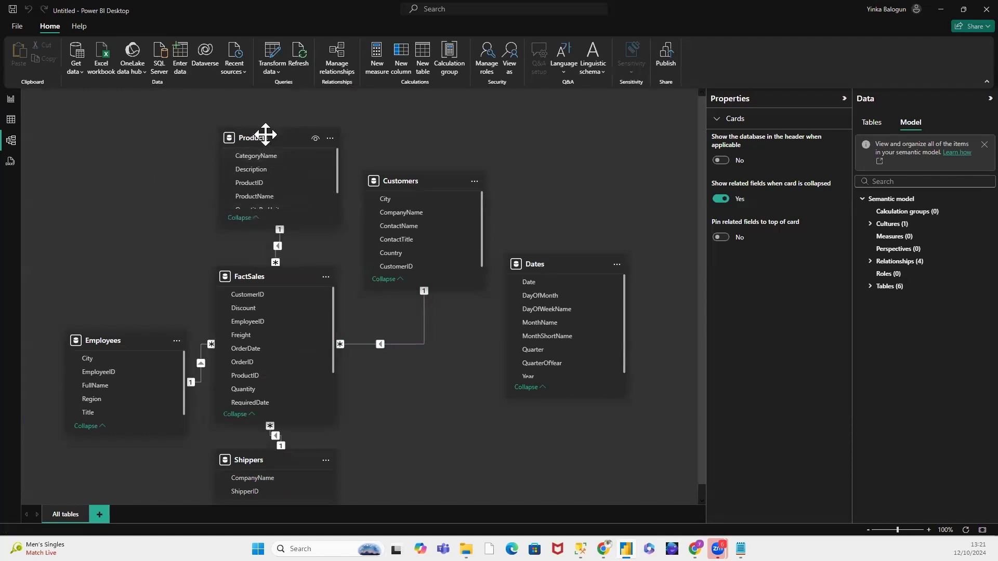
drag(254, 139, 106, 127)
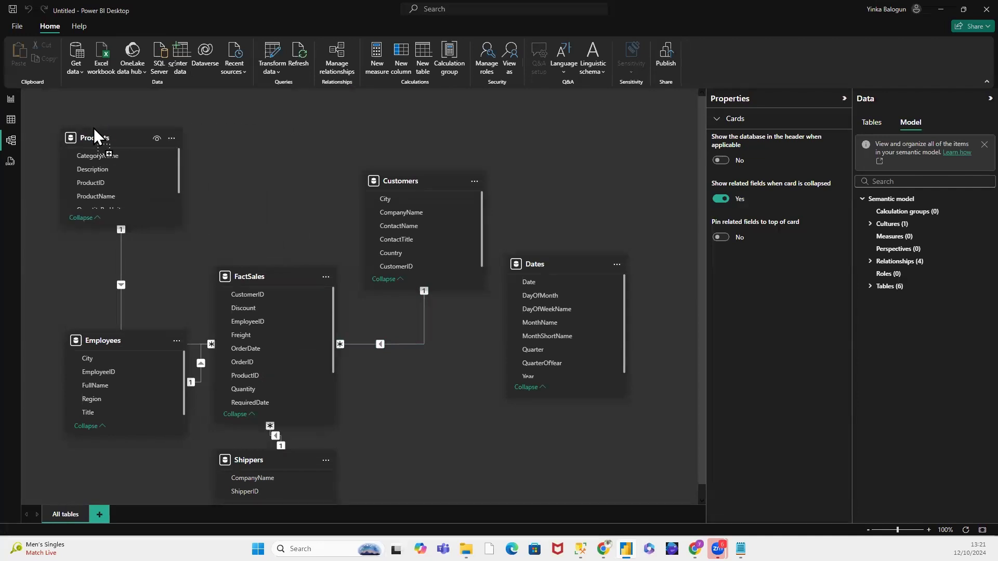
drag(117, 222, 118, 215)
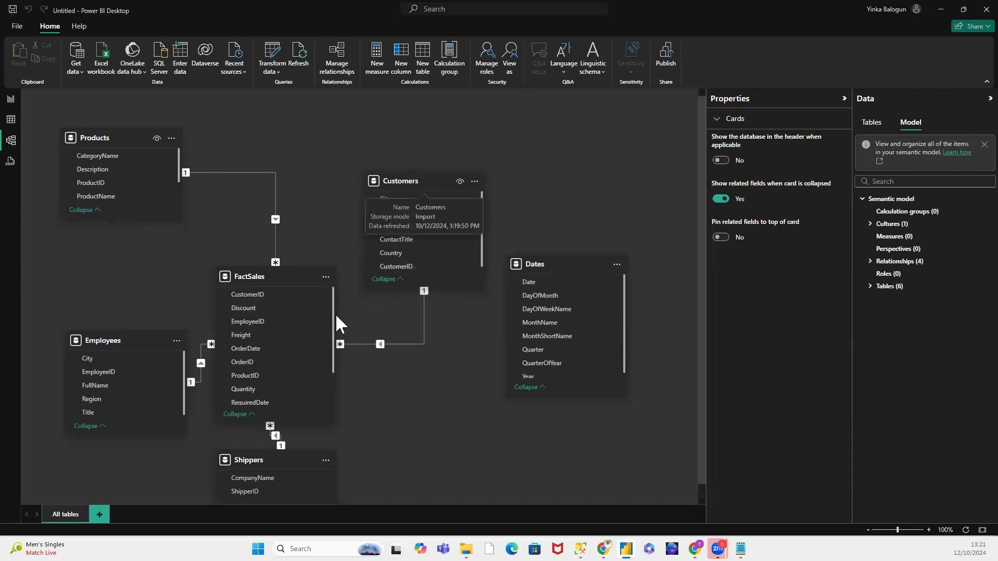
Step: Move the Customers card above FactSales, beside the Products card, and shorten it
drag(410, 181, 287, 127)
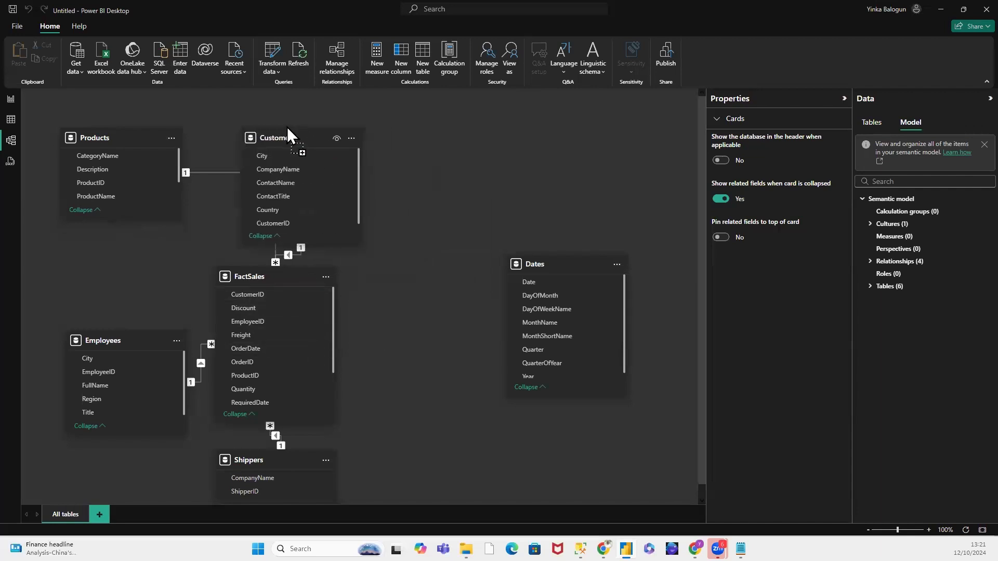
drag(311, 245, 301, 223)
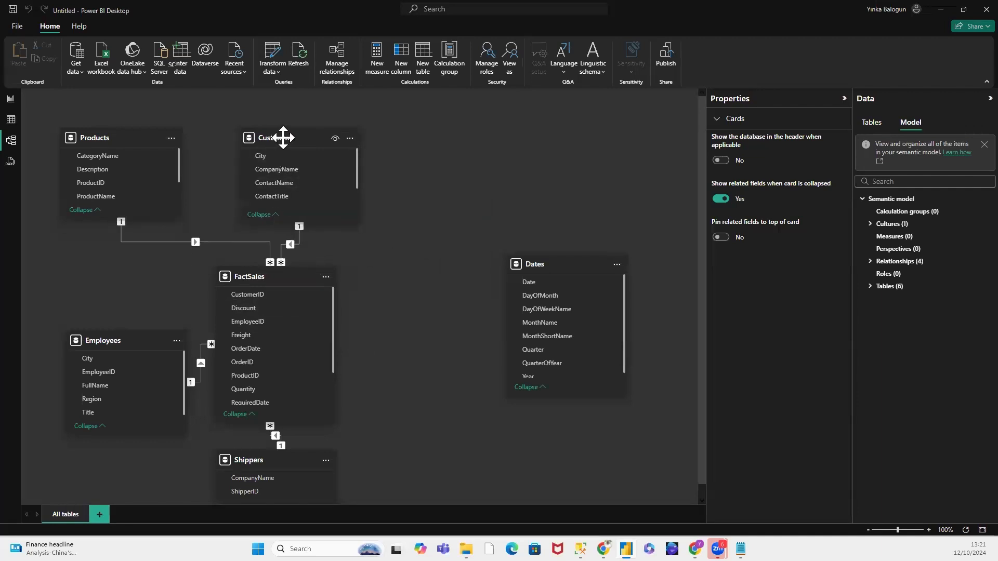
drag(282, 138, 253, 136)
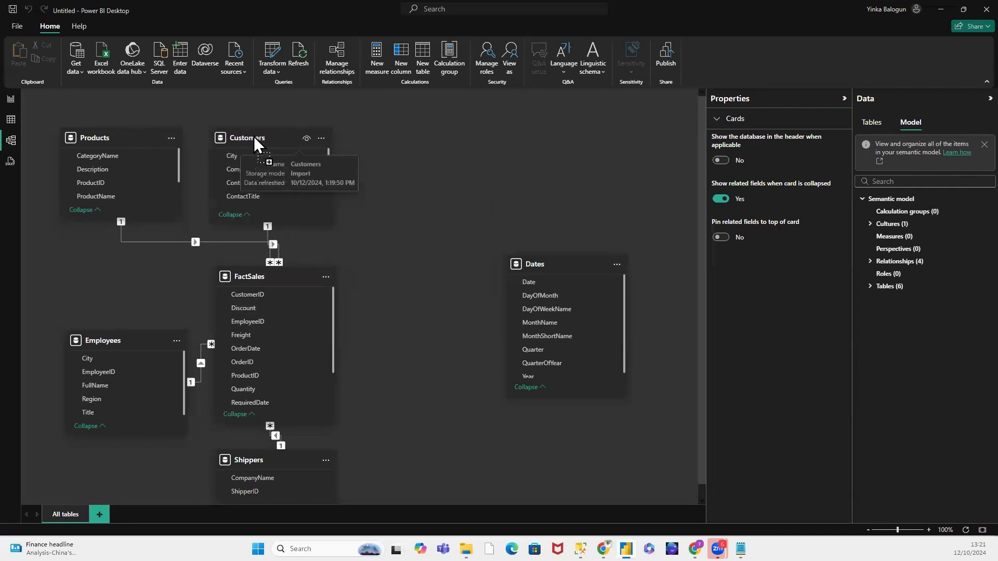
Step: Move the Employees card into the upper row beside Customers and shorten it
click(554, 264)
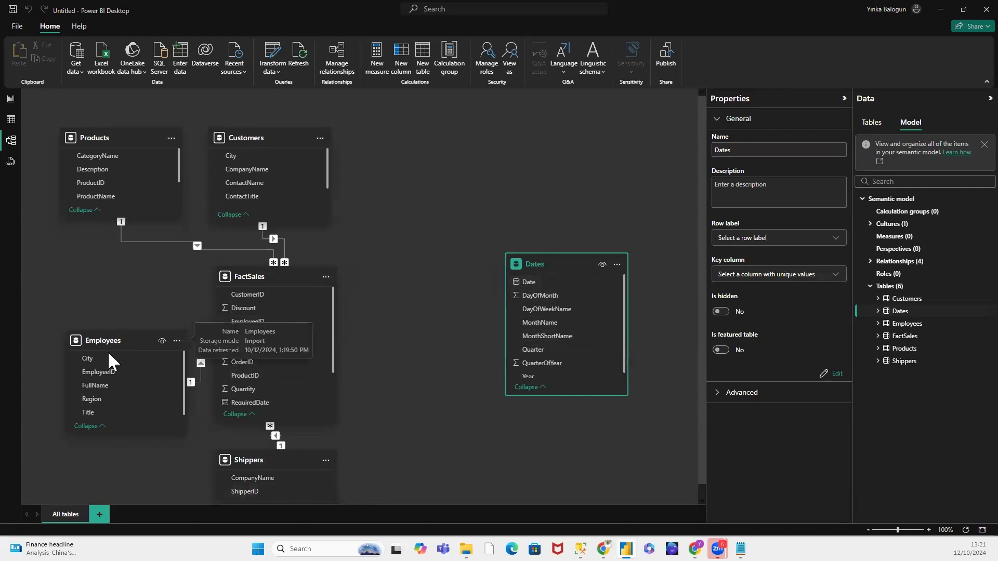
drag(107, 342, 393, 144)
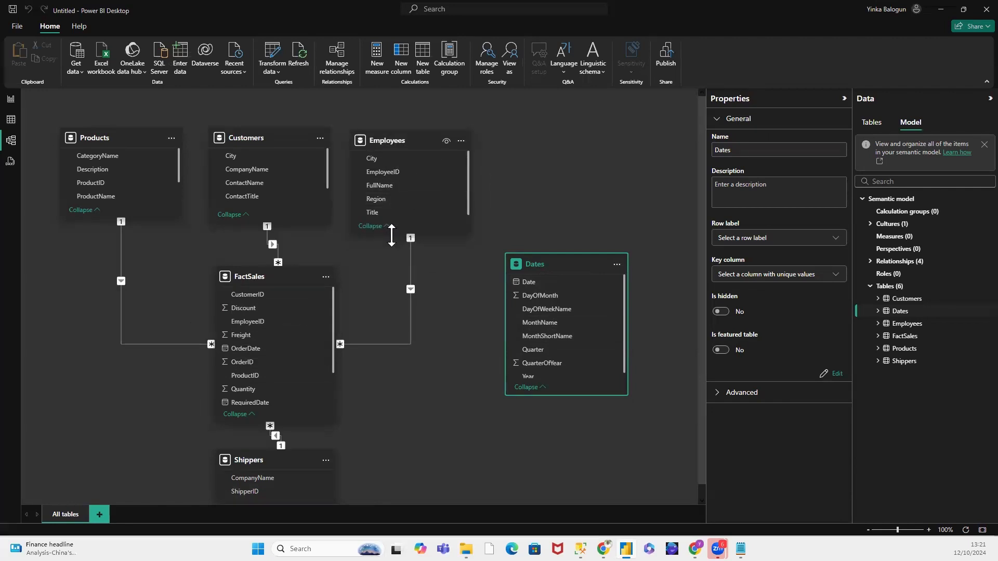
drag(391, 235, 373, 213)
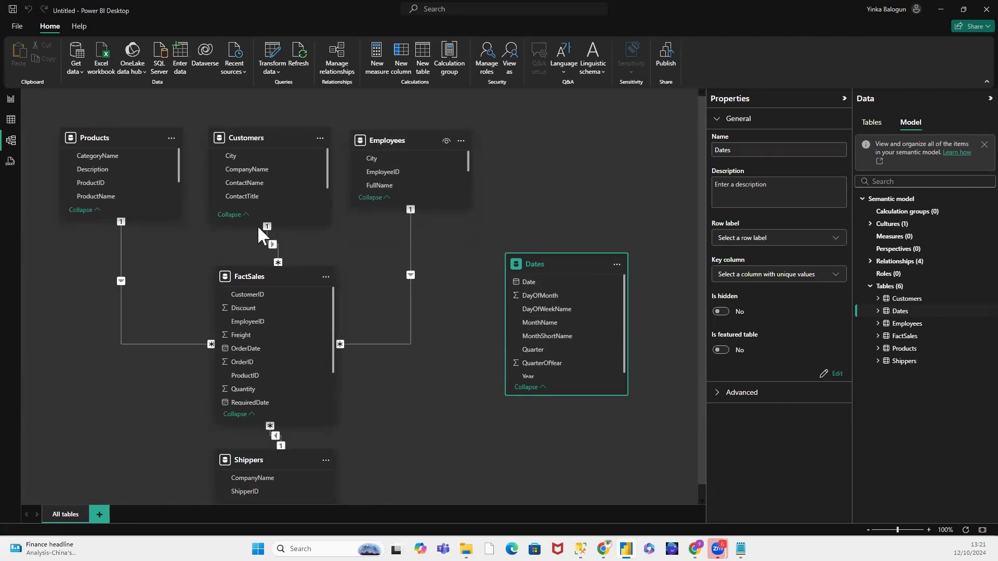
Step: Shorten the Customers and Products cards to match Employees, and shift Customers and Employees slightly closer to Products
drag(254, 225, 253, 208)
mouse_move(130, 217)
mouse_down()
mouse_move(133, 196)
mouse_move(135, 205)
mouse_up()
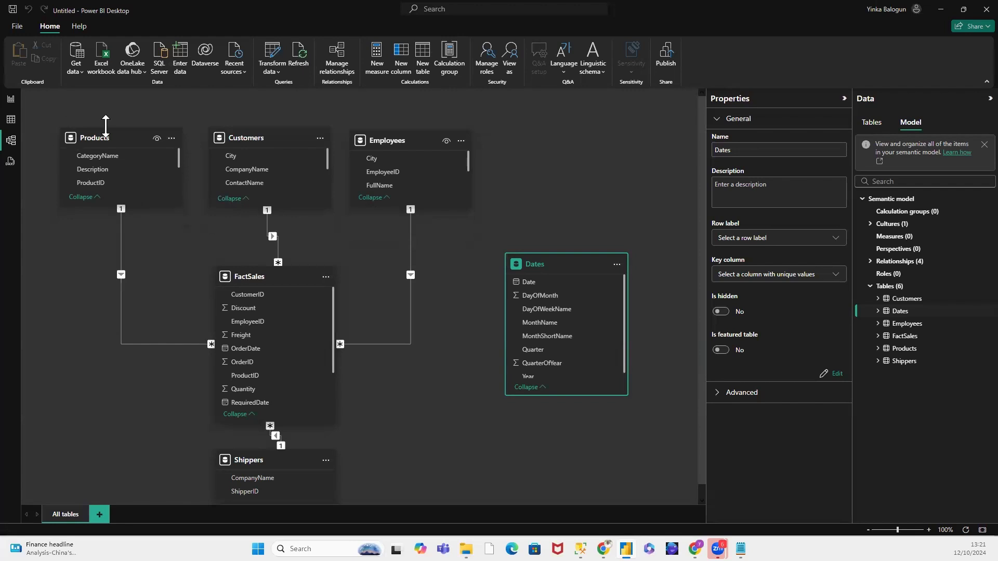
drag(233, 139, 227, 142)
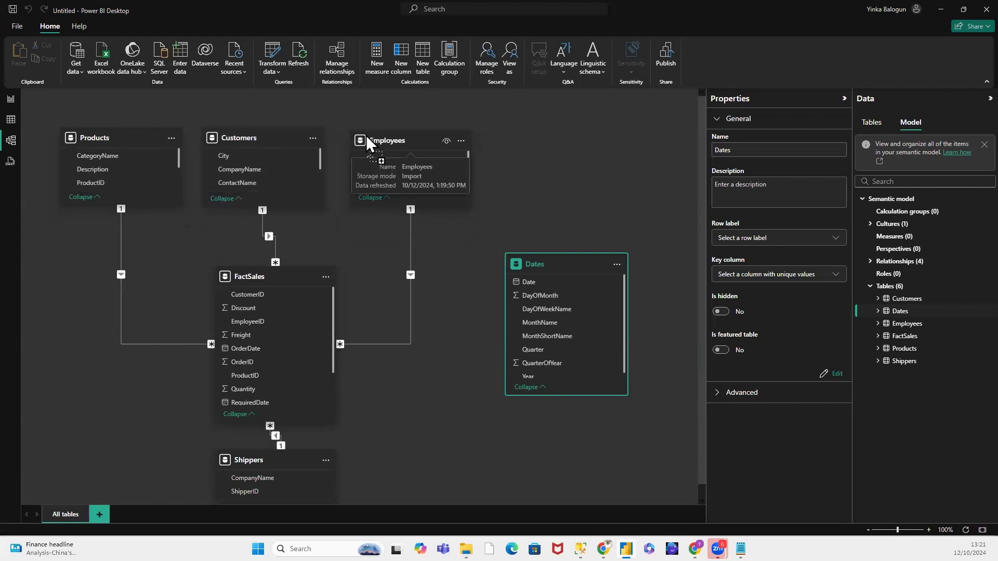
drag(367, 142, 367, 142)
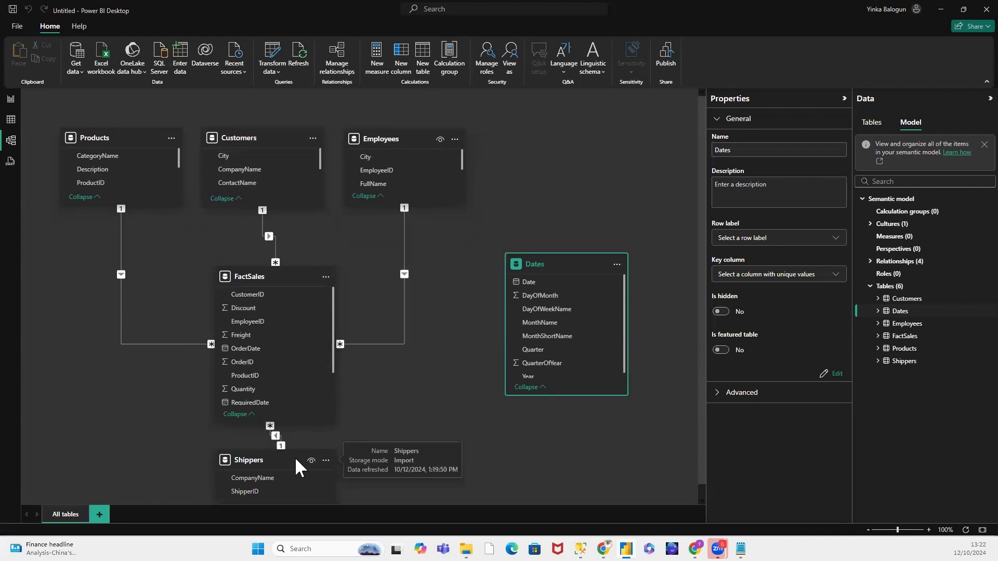
Step: Move the Shippers card into the upper row beside Employees, and narrow all four upper-row cards, closing the gaps between them
drag(295, 456, 565, 135)
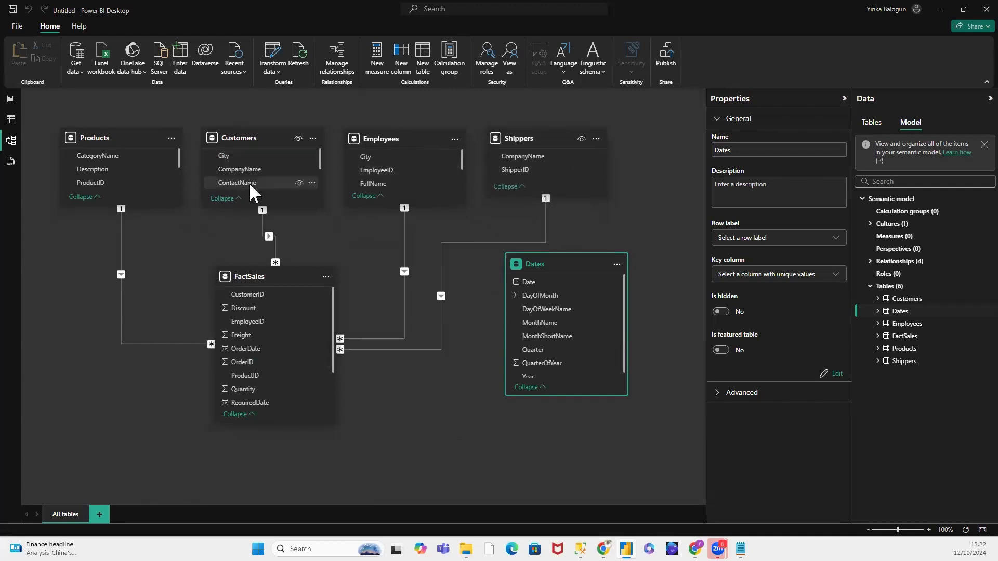
drag(179, 163, 147, 161)
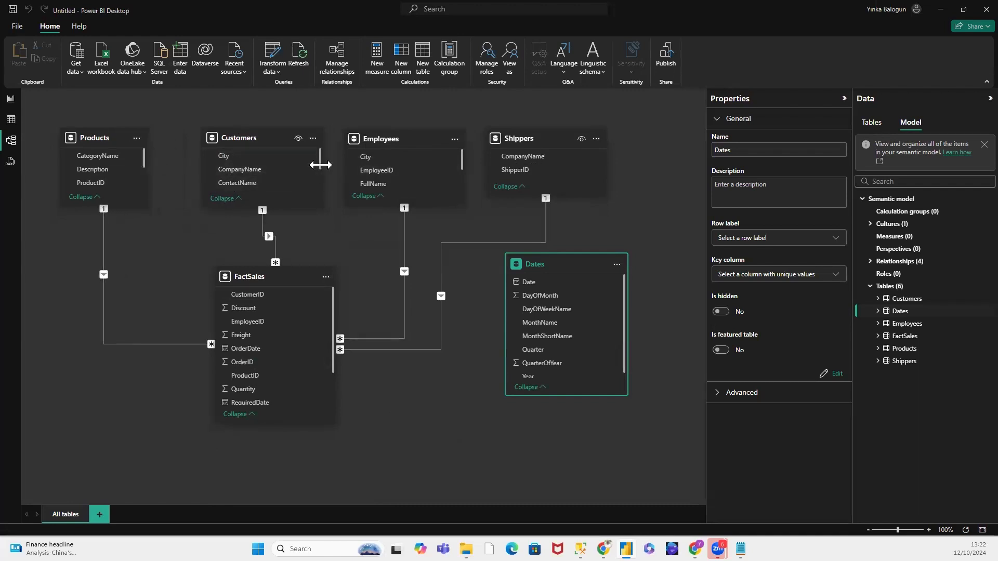
drag(319, 161, 294, 161)
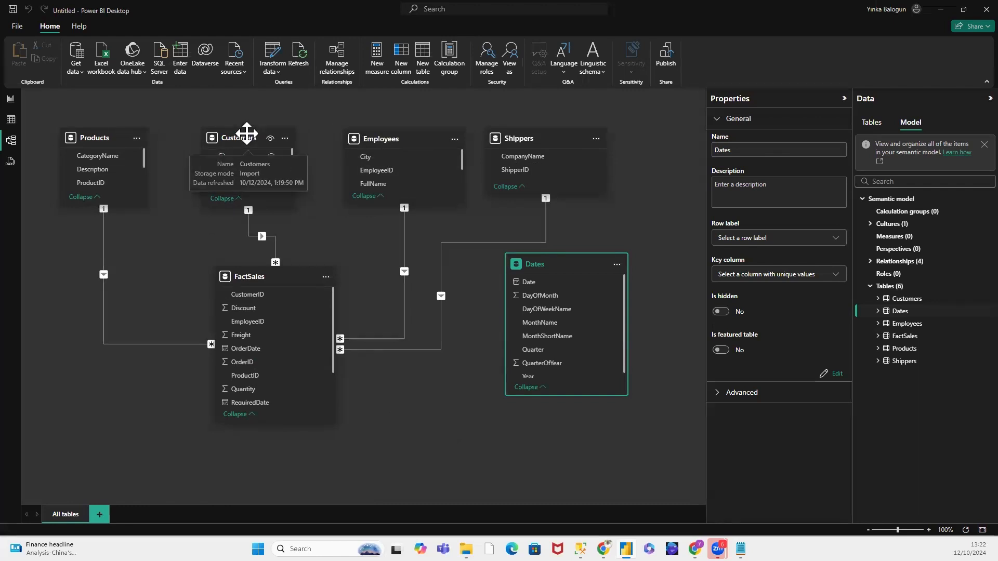
drag(229, 133, 196, 133)
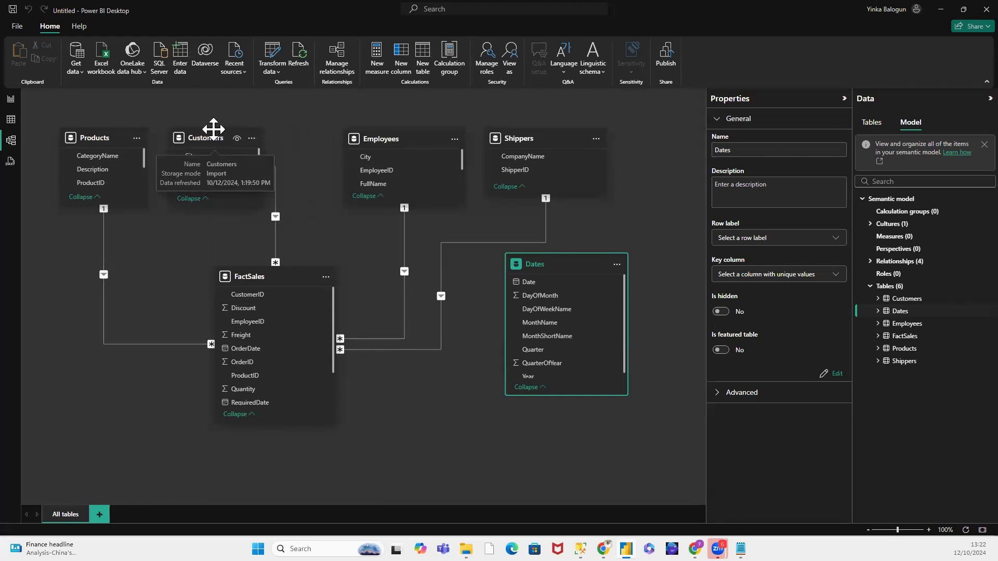
drag(393, 140, 338, 140)
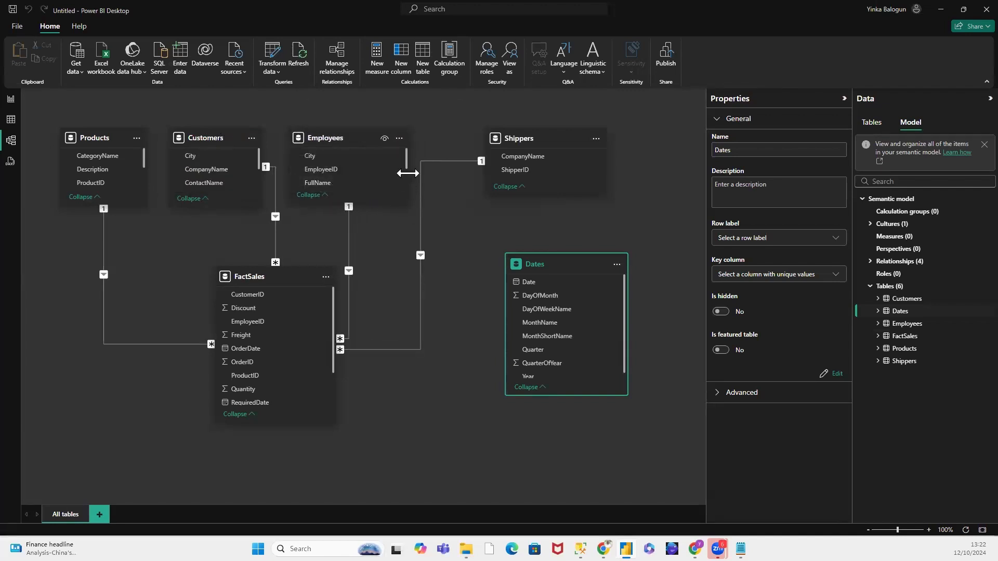
drag(400, 173, 375, 172)
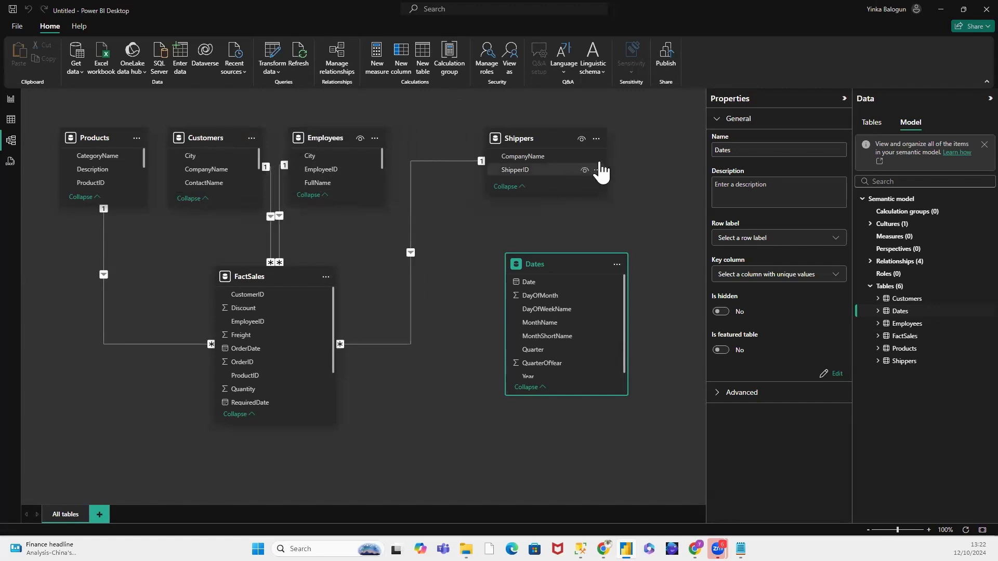
drag(601, 161, 583, 161)
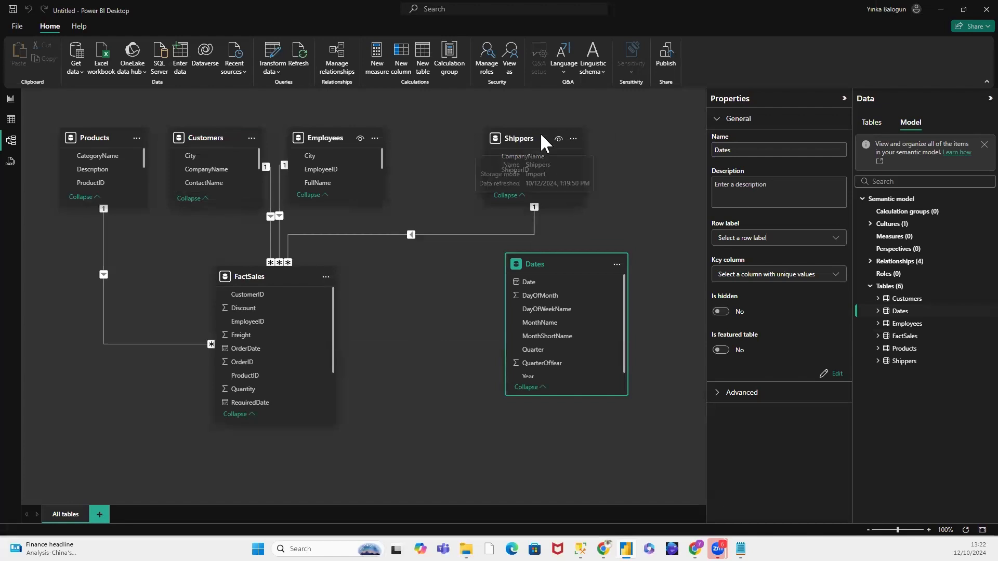
drag(541, 133, 466, 135)
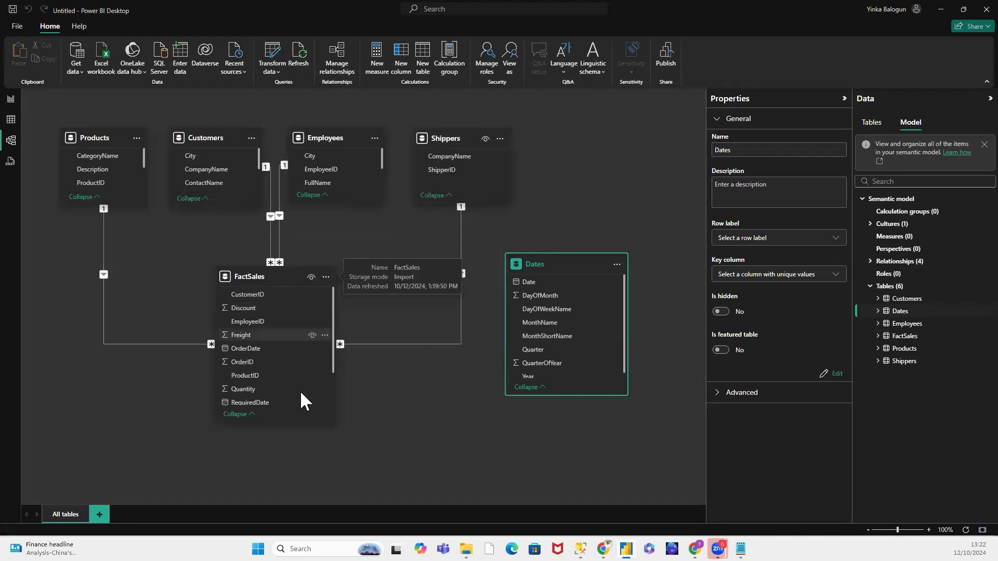
Step: Center the FactSales card beneath the upper row and move the Dates card into that row beside Shippers
drag(281, 424, 281, 422)
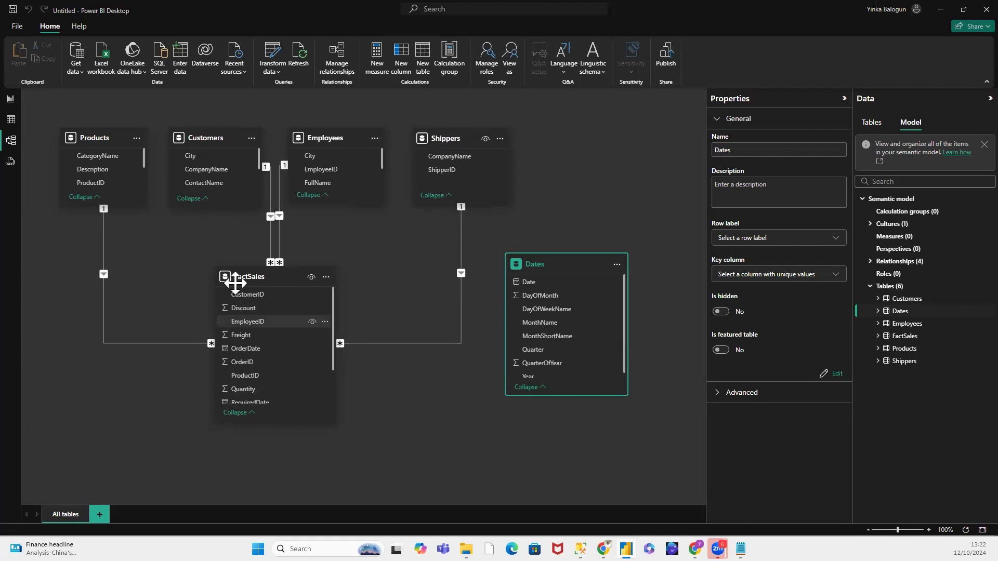
drag(245, 276, 289, 290)
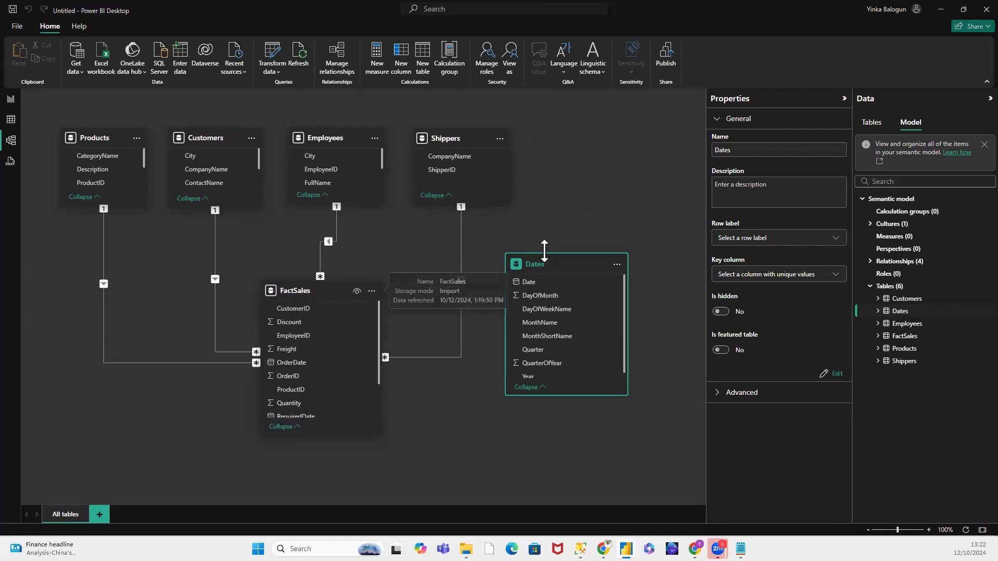
drag(551, 260, 582, 136)
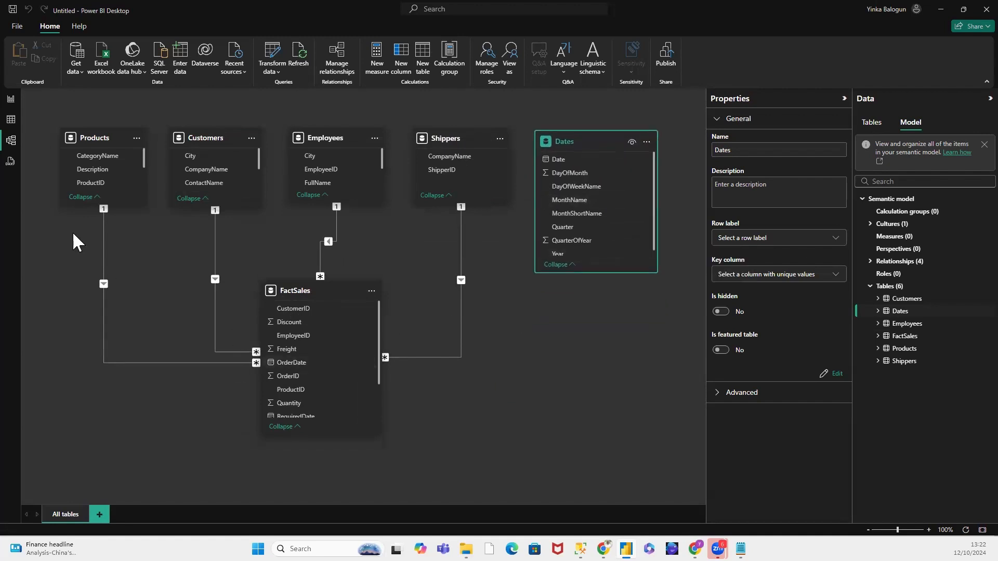
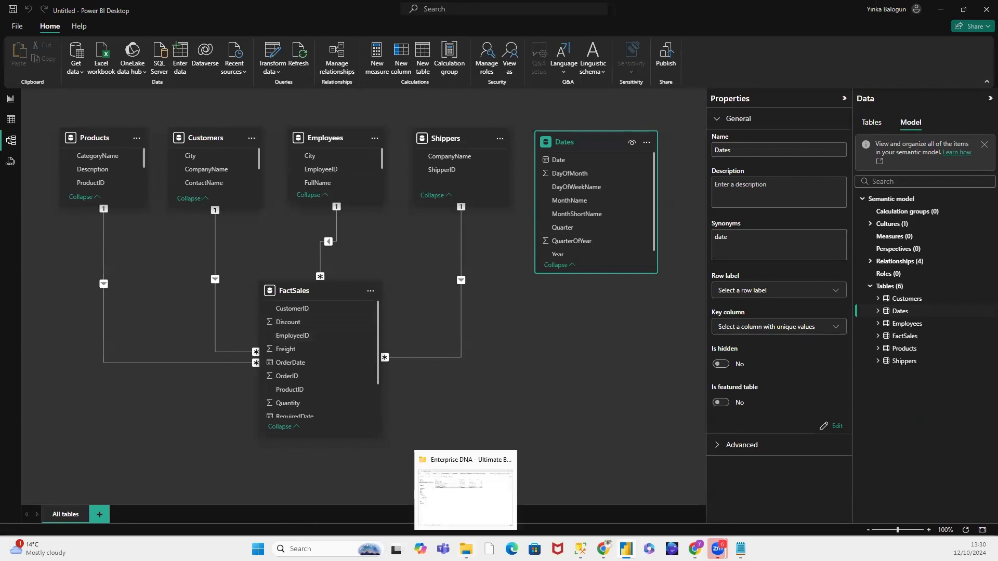
Step: Switch to SQL Server Management Studio and expand the Northwind_SoM database's tables to locate Orders and Order Details
mouse_move(580, 549)
click(579, 503)
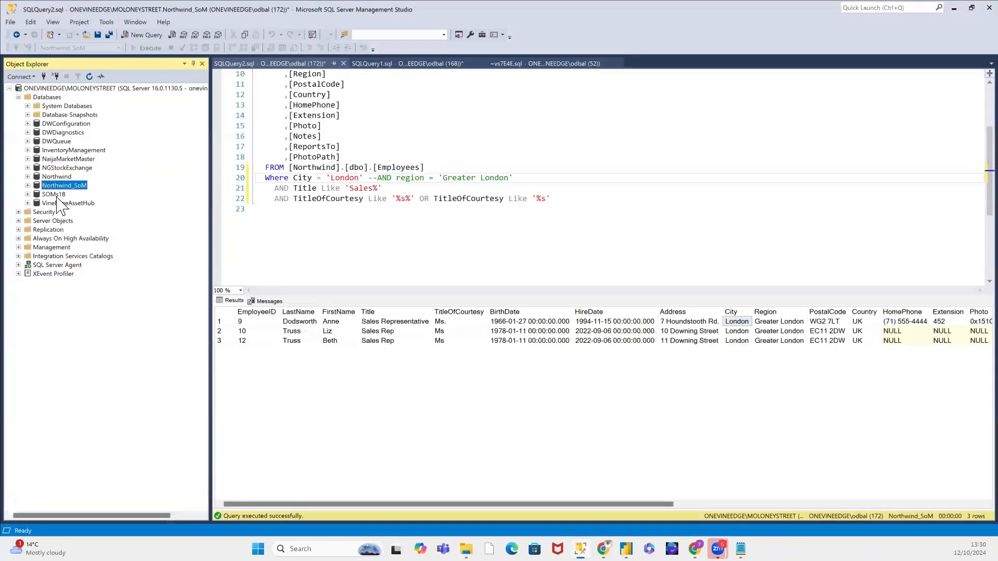
click(28, 183)
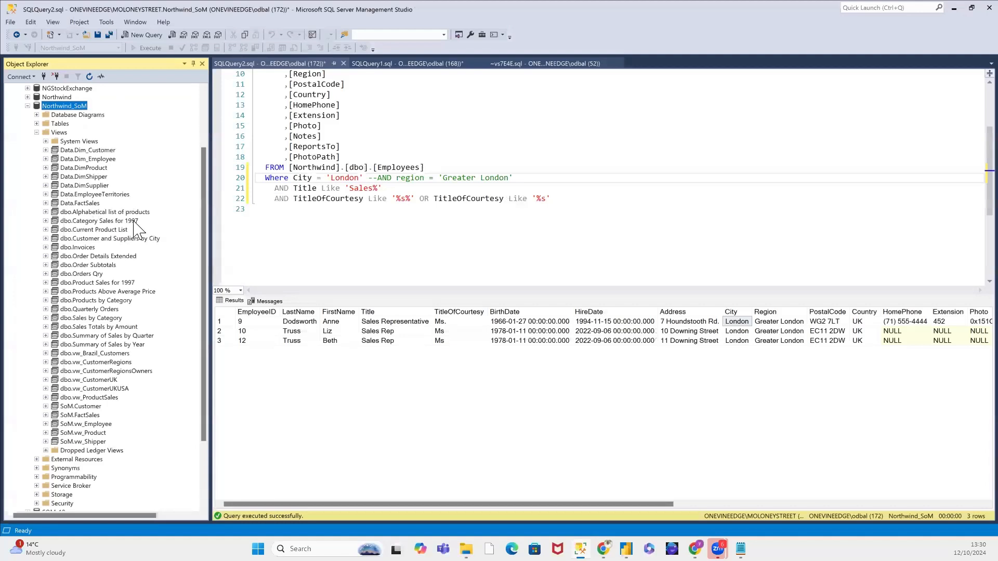
click(36, 123)
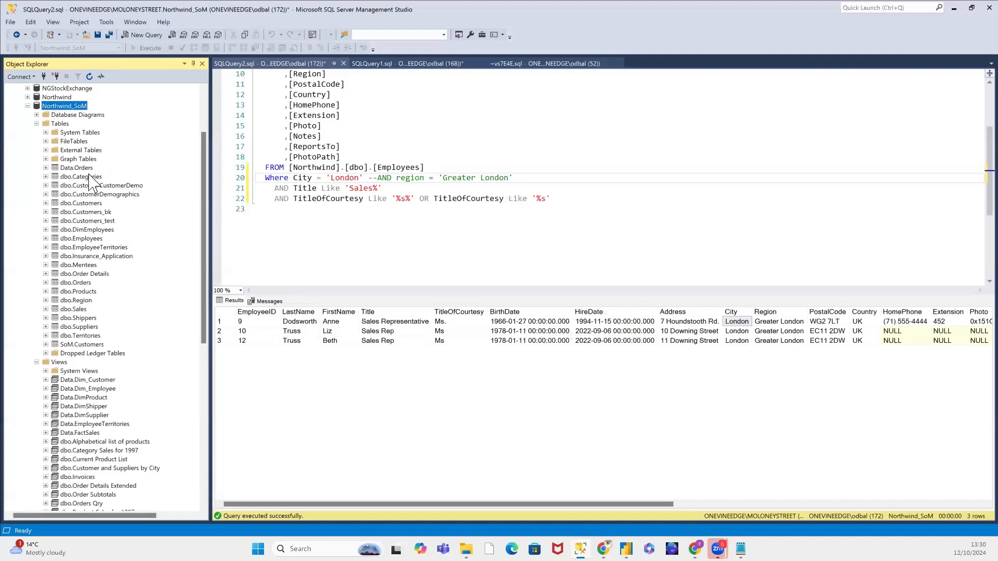
click(84, 284)
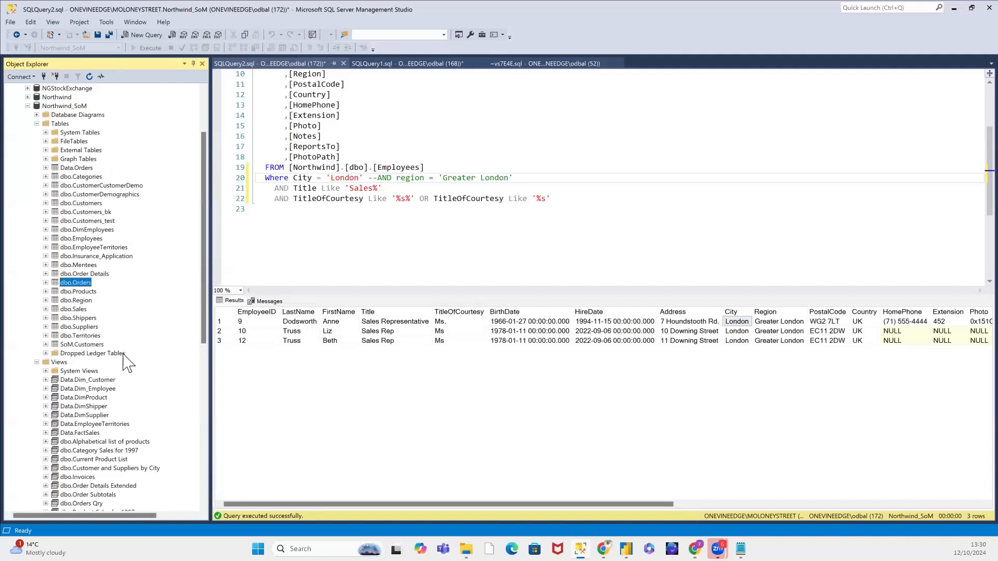
click(77, 277)
click(78, 284)
click(79, 276)
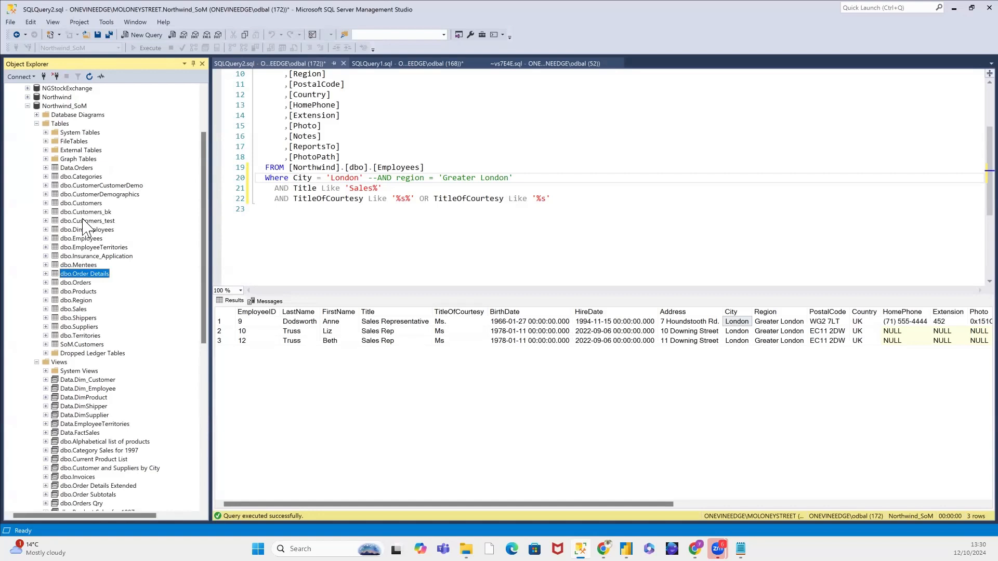
Step: Query the top 1000 rows of dbo.Customers, look across its columns, and close that query
click(82, 204)
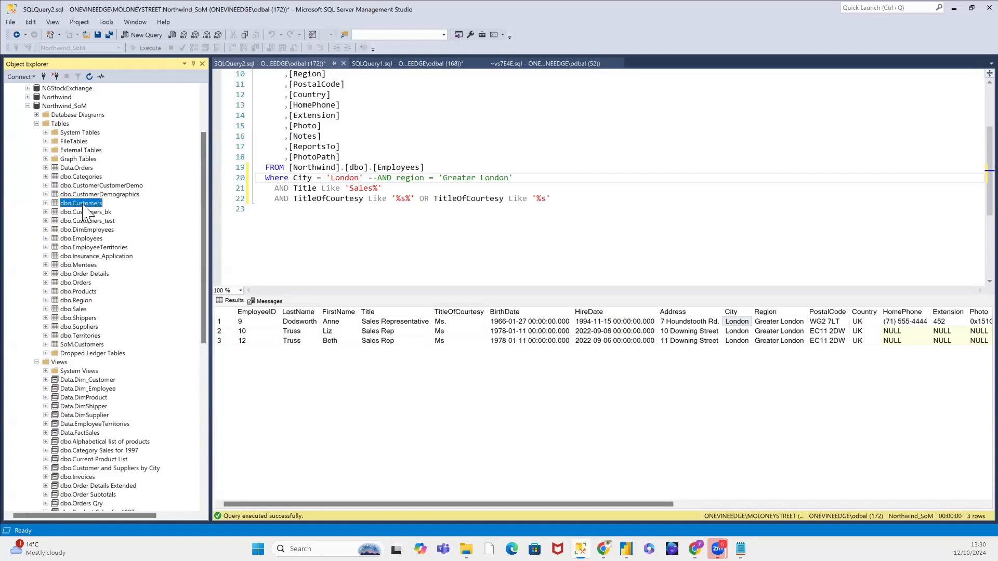
right_click(84, 207)
click(130, 226)
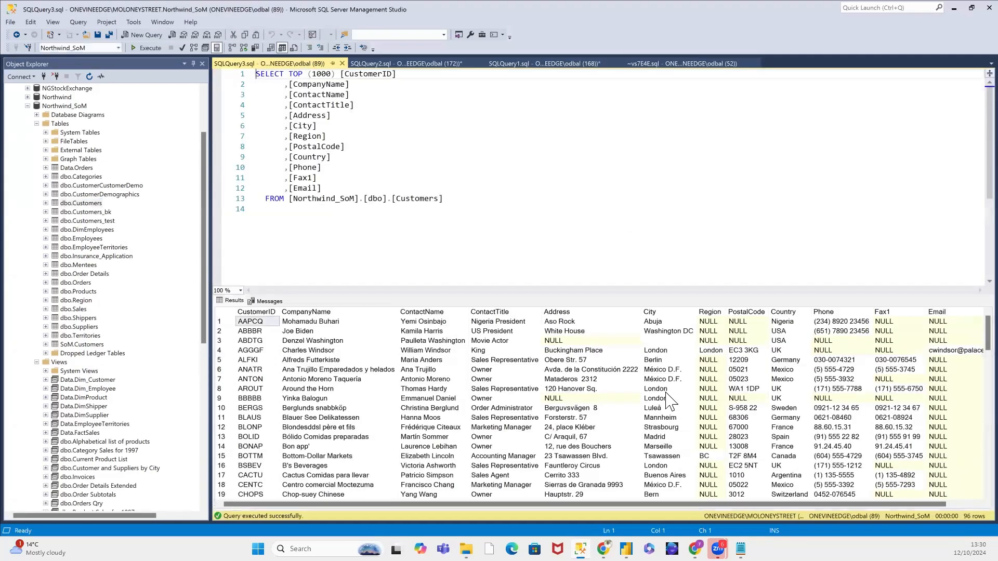
drag(423, 504, 502, 504)
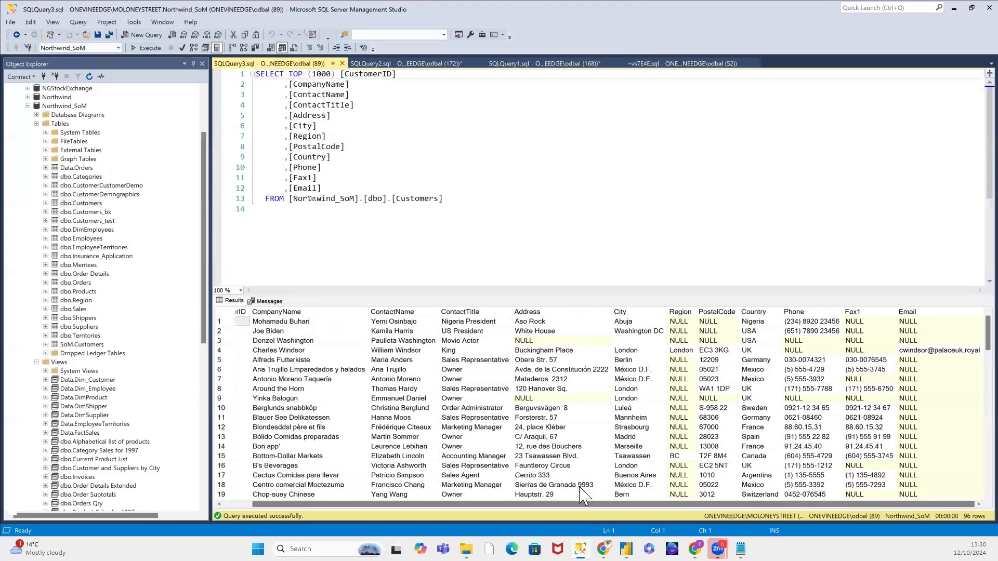
drag(457, 504, 383, 526)
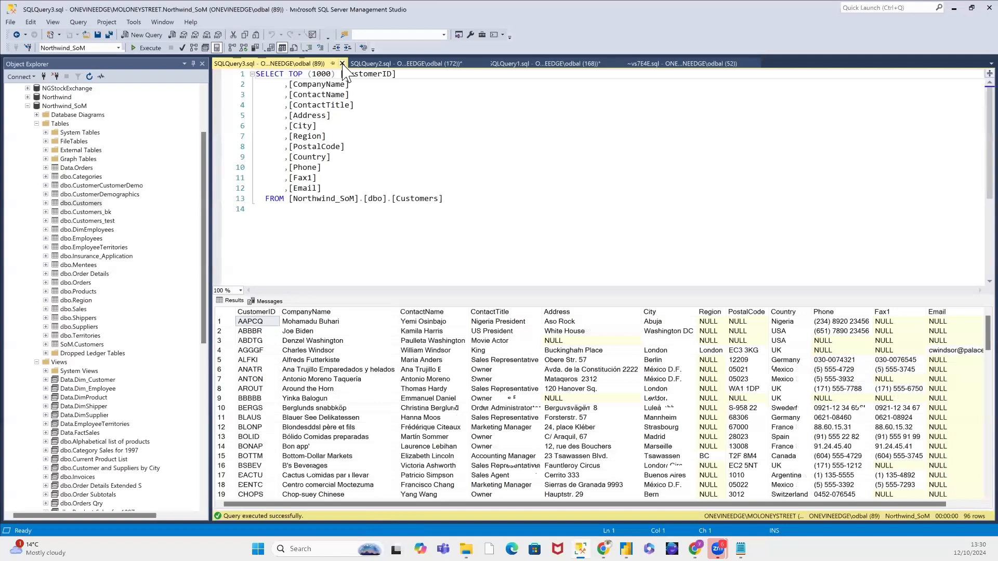
key(ctrl+F4)
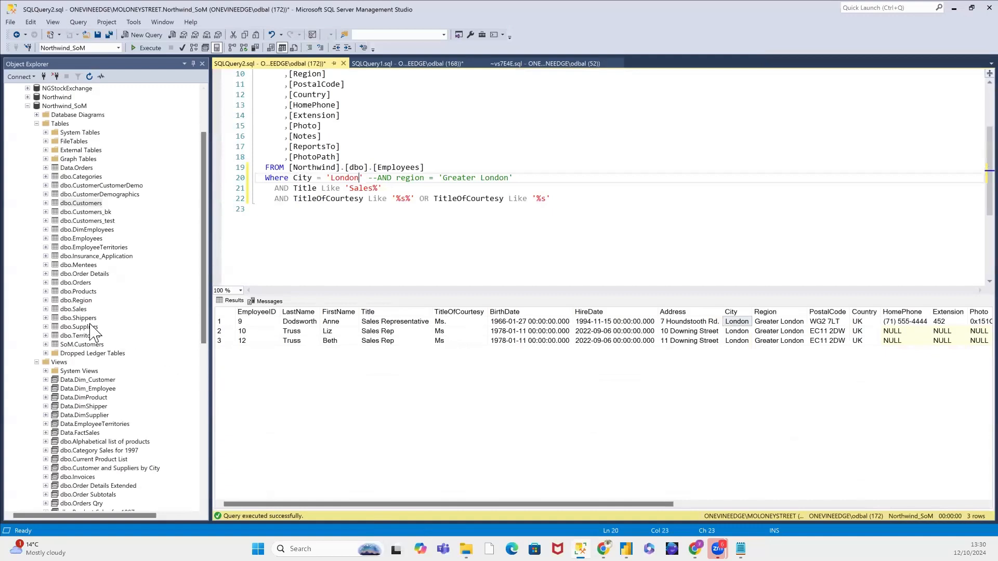
Step: Query the top 1000 rows of dbo.Orders and examine the first order's customer, freight and shipping fields
click(83, 284)
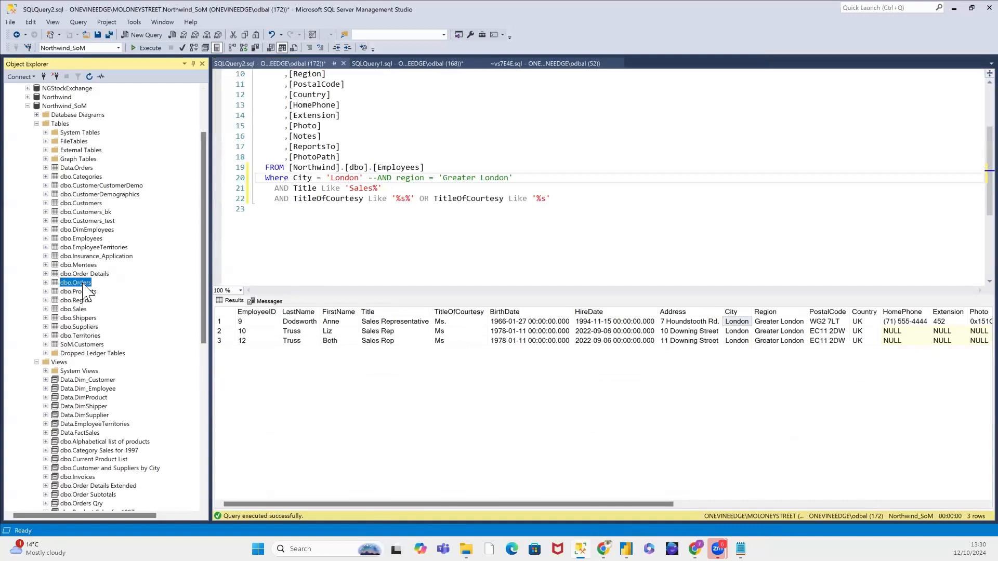
right_click(84, 285)
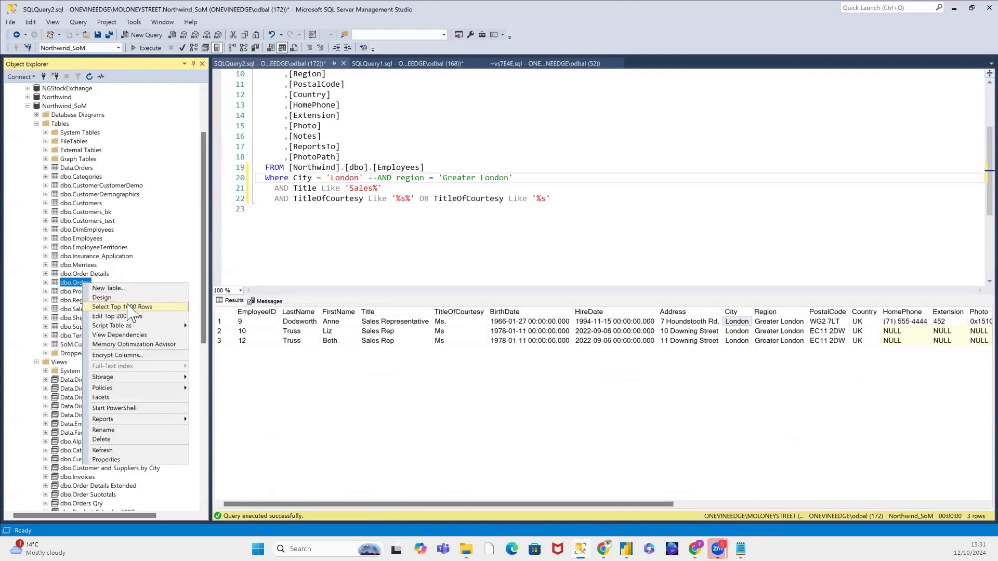
click(131, 307)
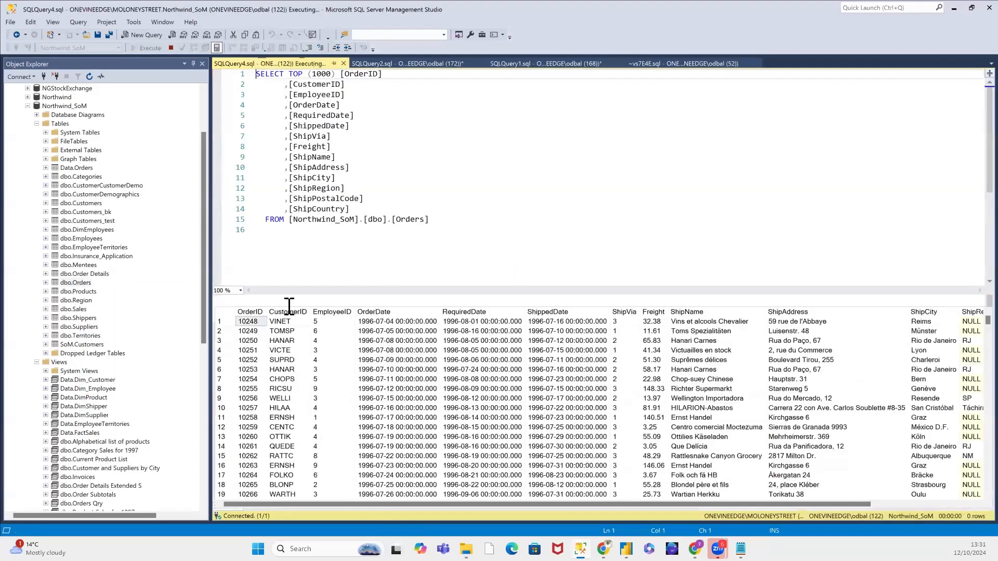
click(285, 322)
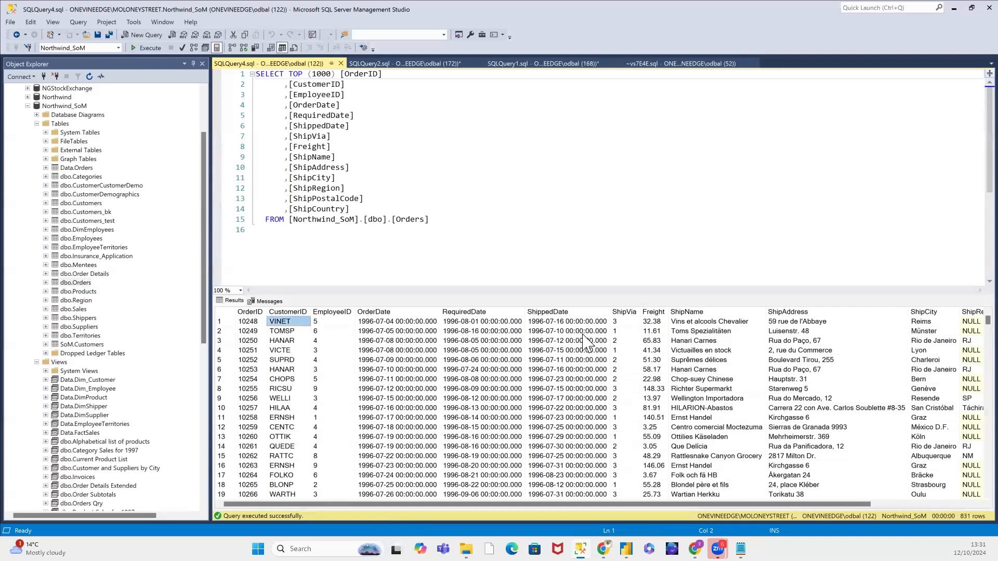
drag(654, 322, 811, 322)
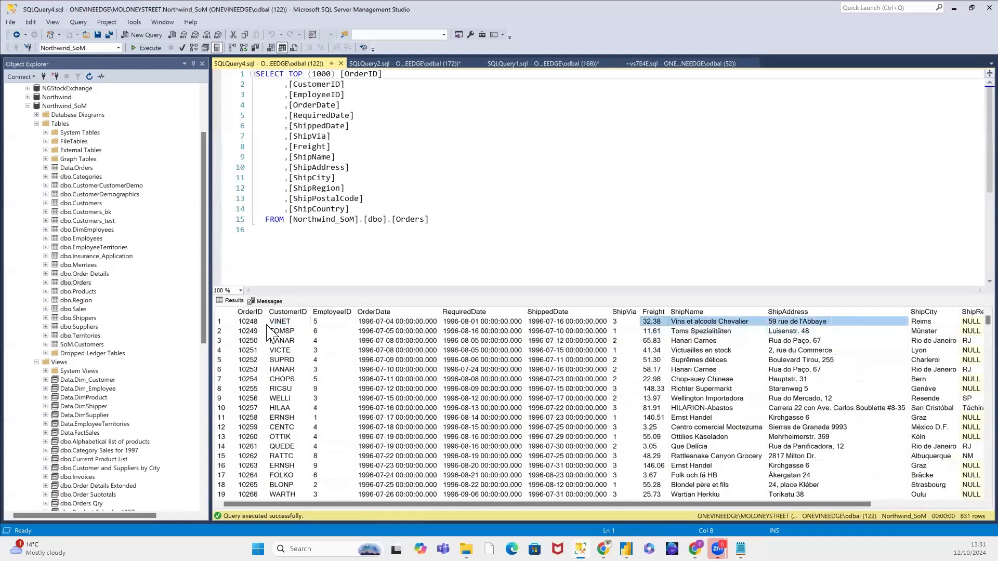
Step: Inspect individual order rows in the Orders results, ending with the third and fourth rows selected
click(227, 322)
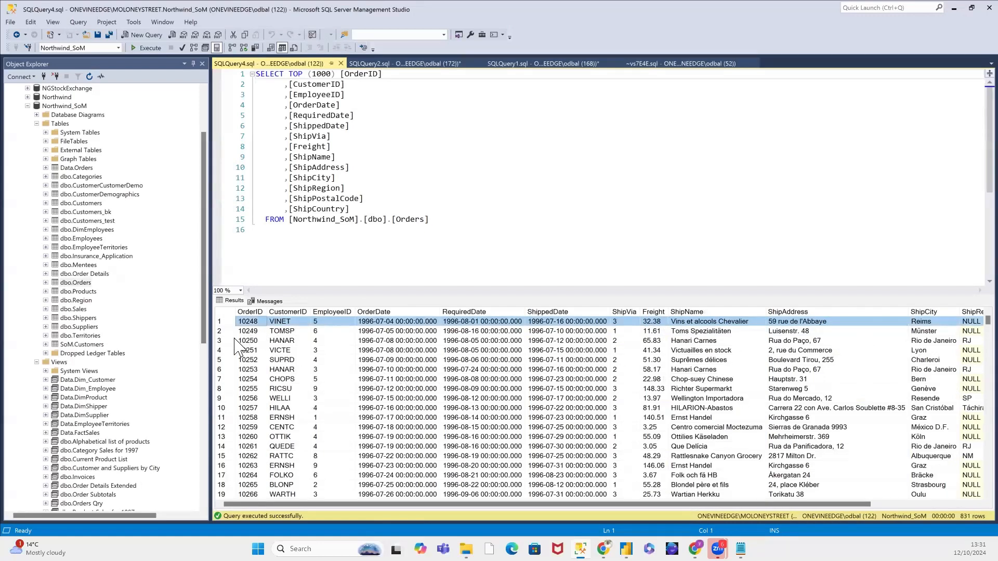
click(221, 340)
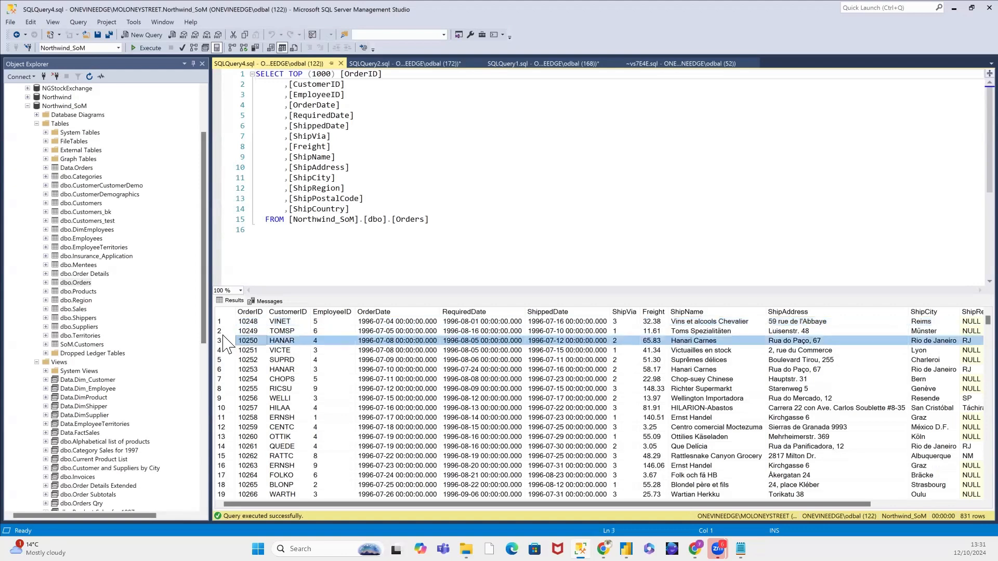
shift+click(227, 360)
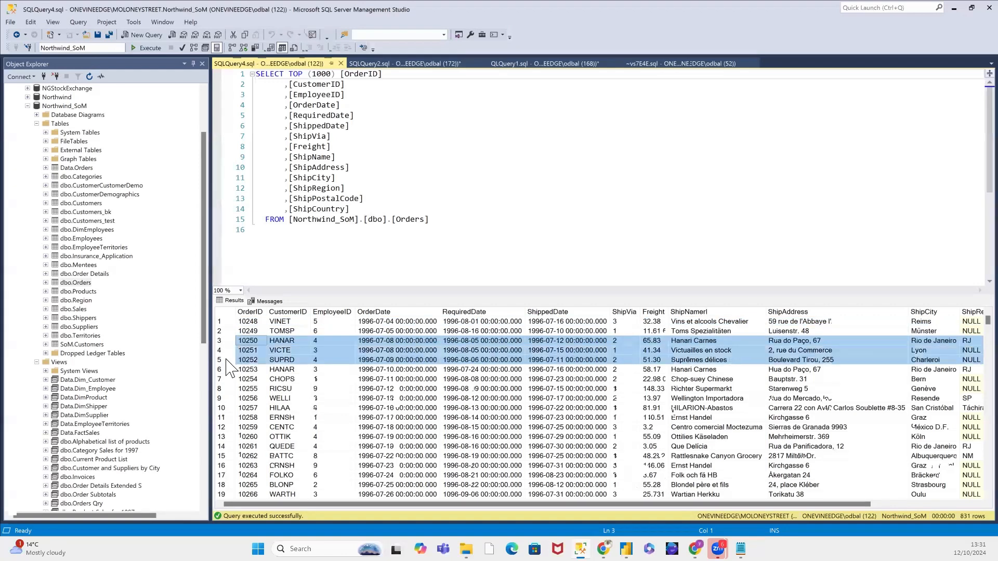
shift+click(229, 350)
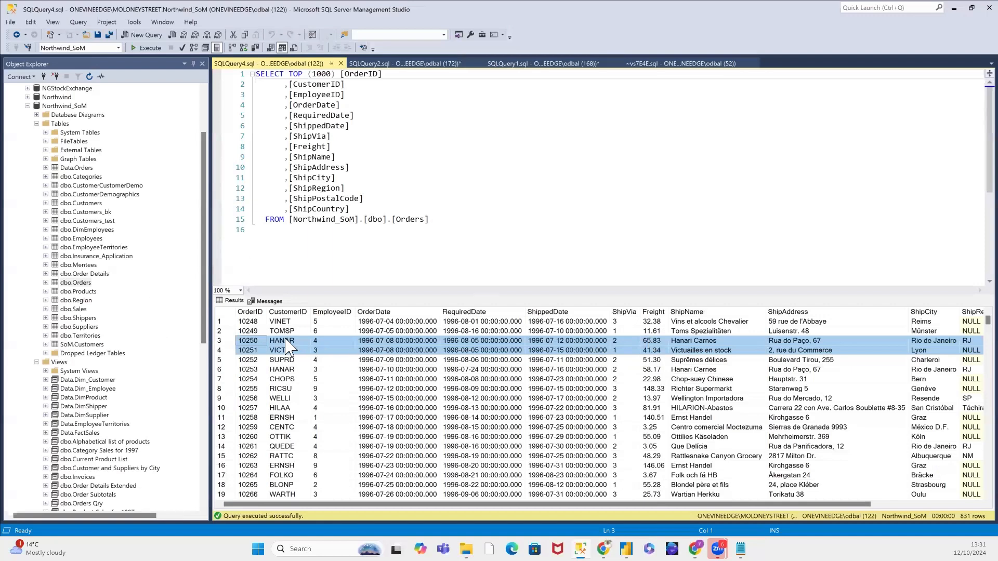
Step: Query the top 1000 rows of dbo.Order Details and highlight the first row's OrderID
click(92, 275)
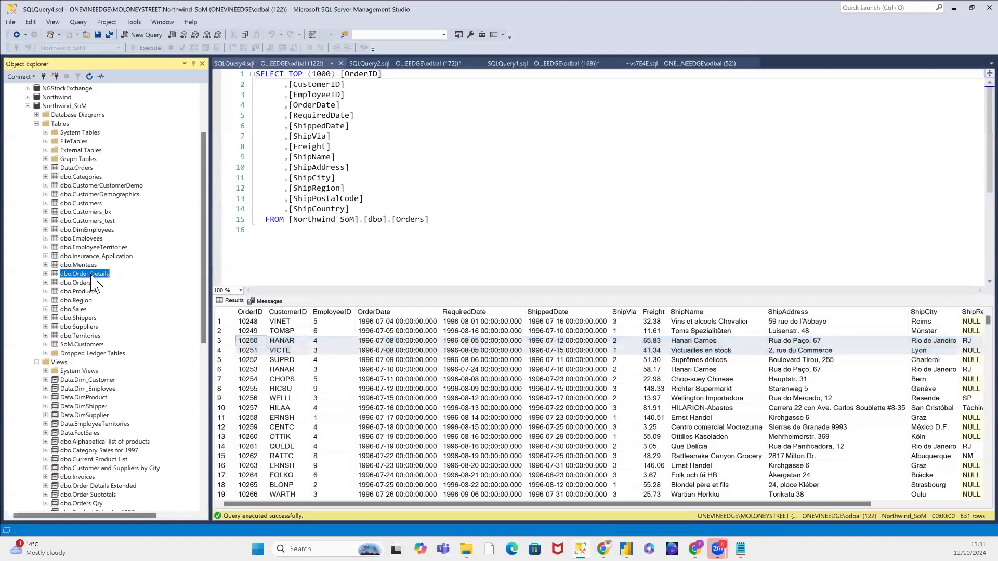
right_click(91, 276)
click(137, 298)
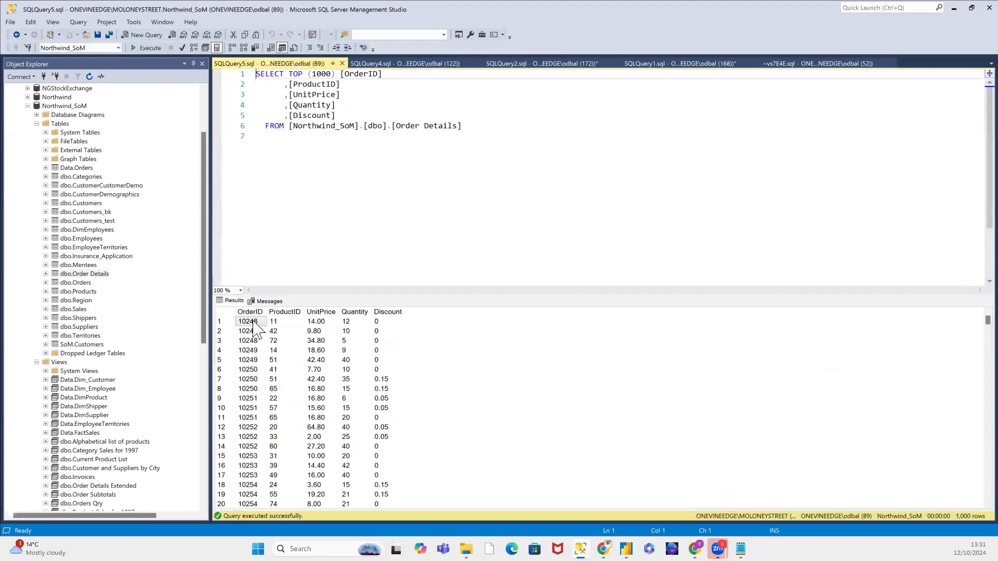
click(252, 322)
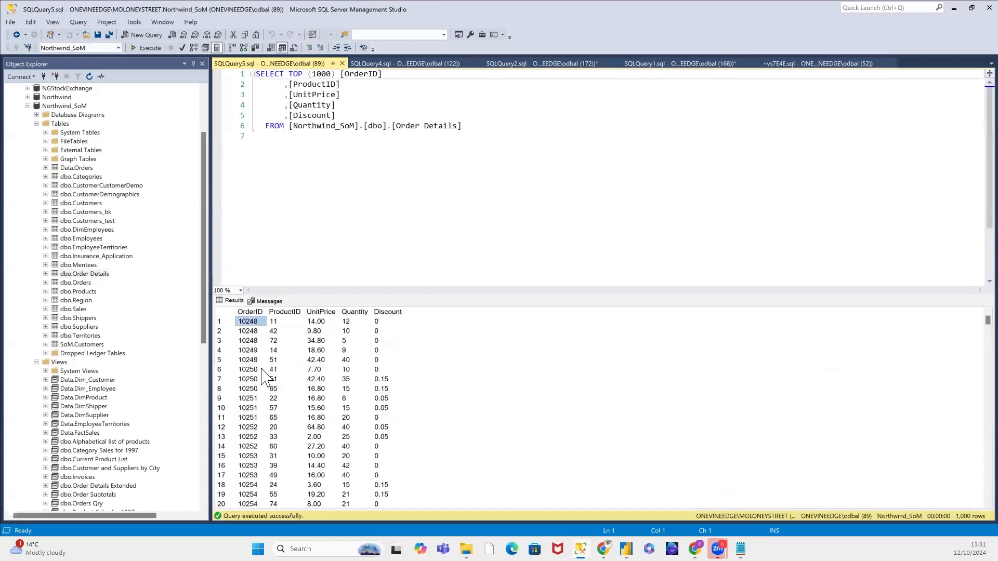
Step: Return to the Orders results and copy the third row's OrderID for use in the Order Details query
click(367, 63)
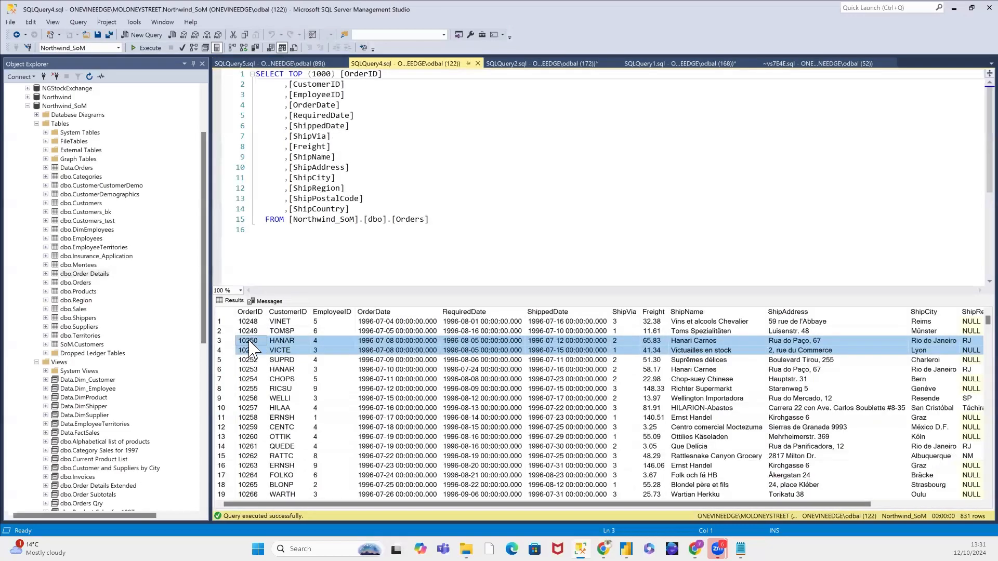
click(249, 350)
right_click(248, 349)
click(254, 350)
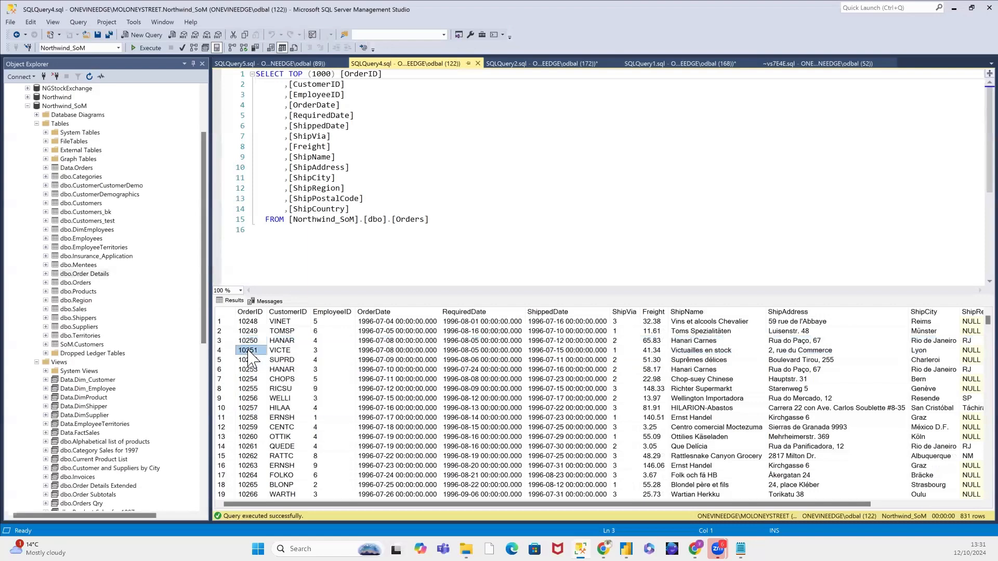
click(254, 341)
right_click(254, 342)
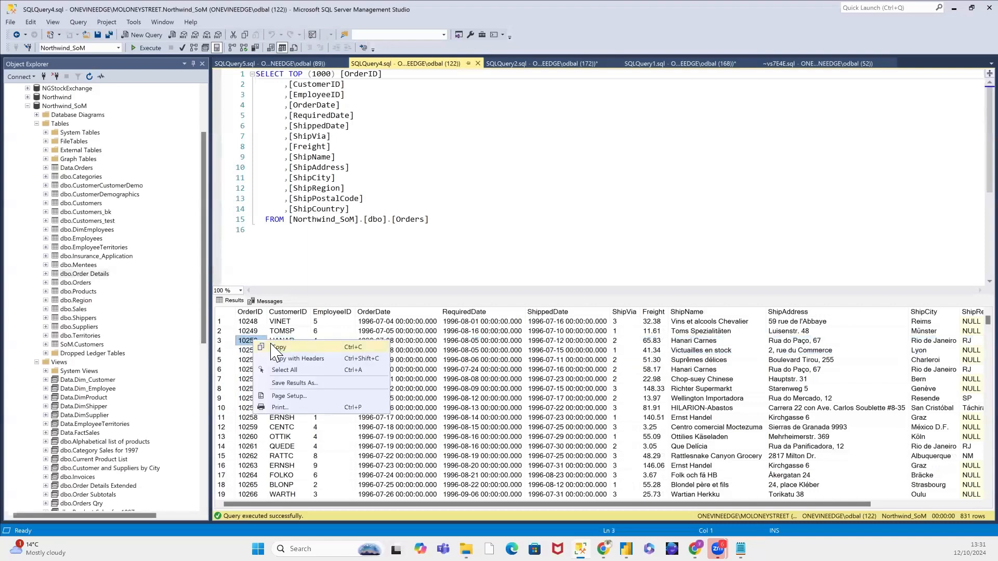
click(271, 345)
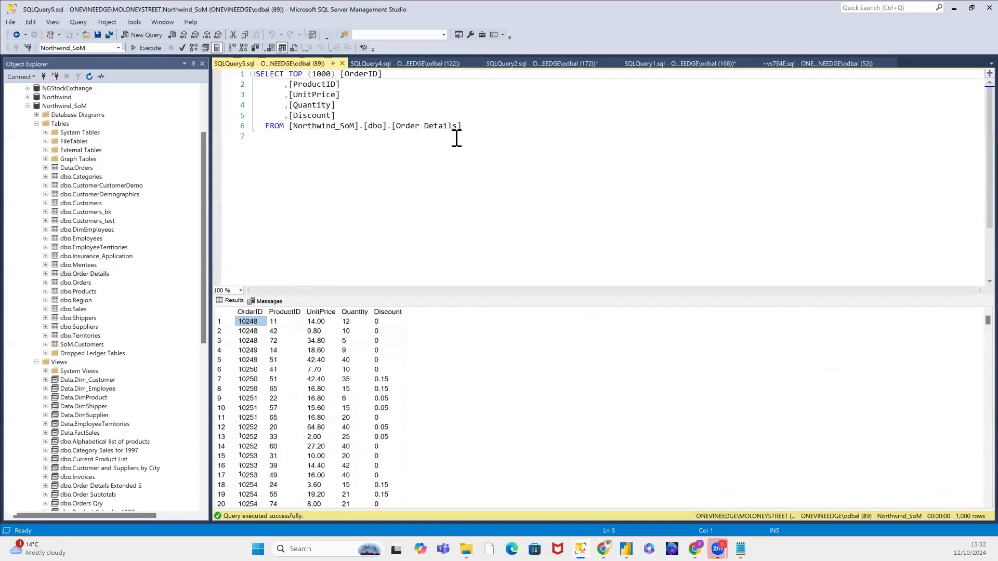
Step: Append a Where clause to the Order Details query that filters OrderID with an IN list containing the copied order number twice
click(468, 129)
key(Return)
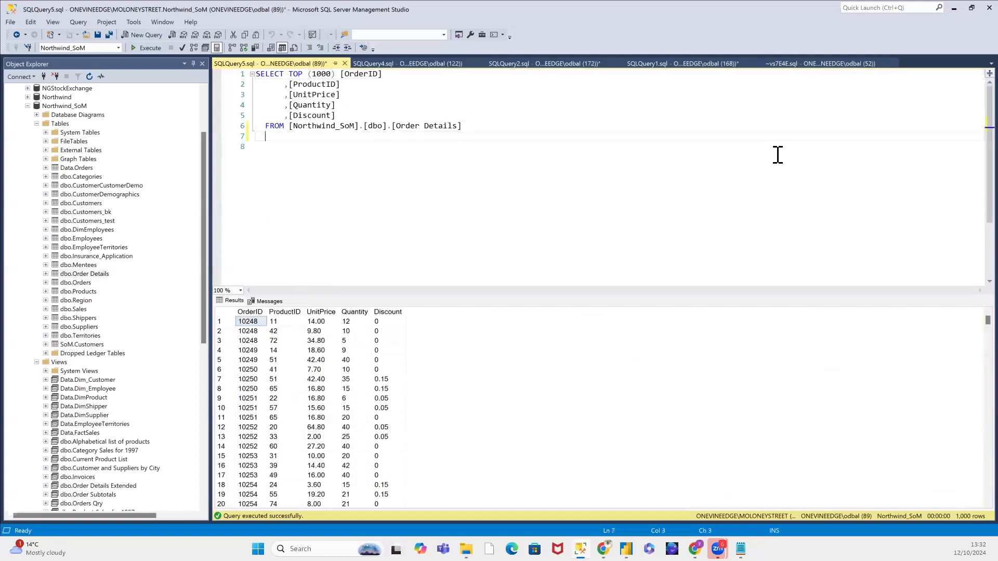
text(Where OrderID )
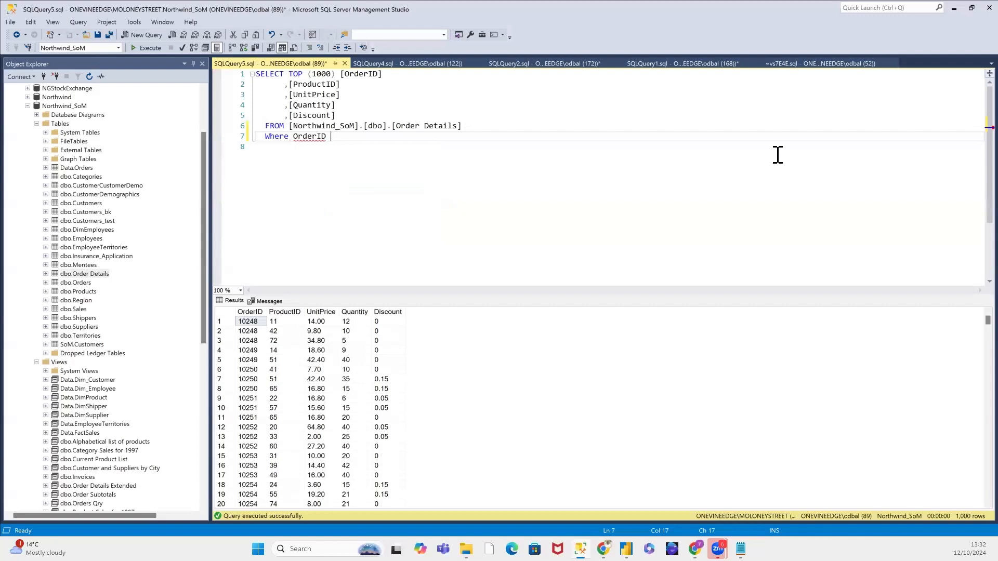
text(IN (10250,10250))
Step: Enclose both order numbers in the IN list in single quotes and run the Order Details query
key(Left)
text(')
click(377, 136)
text(')
click(373, 137)
text(')
click(350, 136)
text(')
click(497, 191)
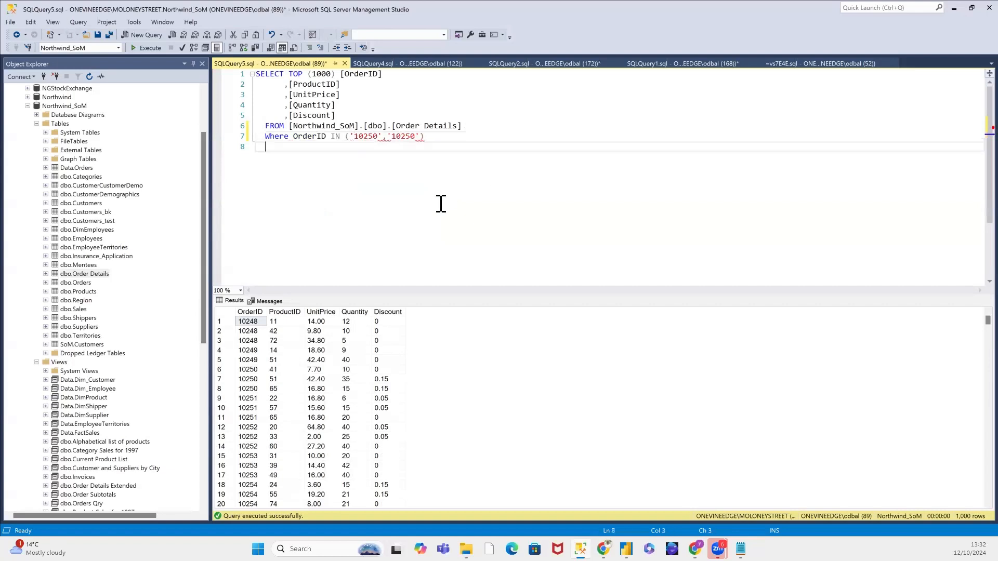
click(149, 47)
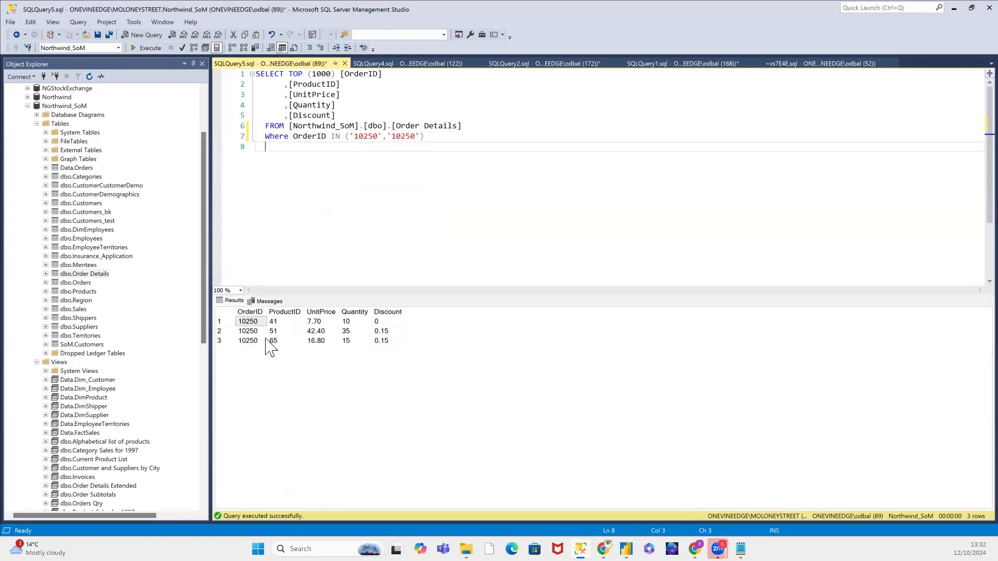
Step: Examine the filtered order's product, price and discount columns, and copy its three ProductID values
drag(277, 322, 280, 341)
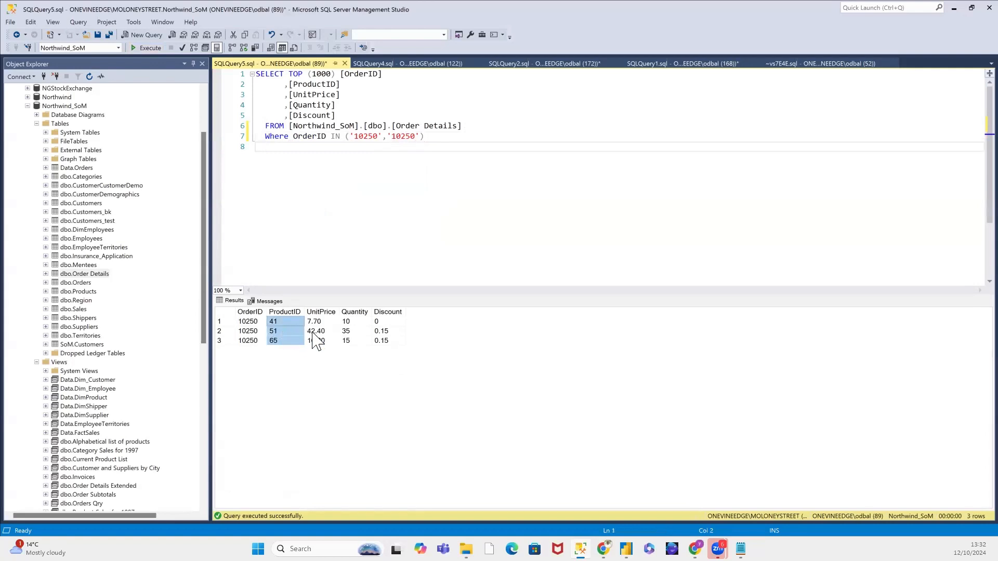
drag(318, 322, 383, 342)
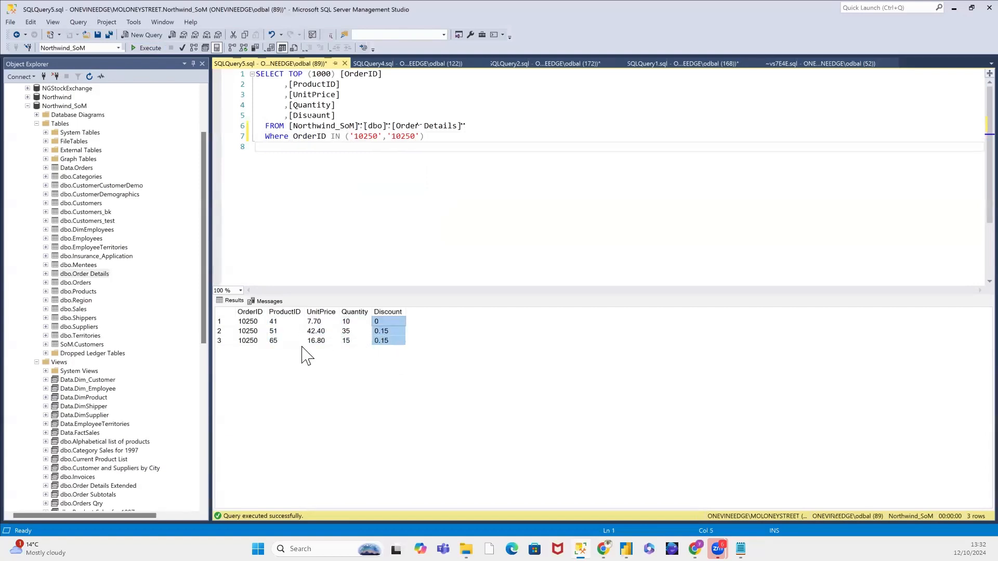
drag(281, 324, 275, 338)
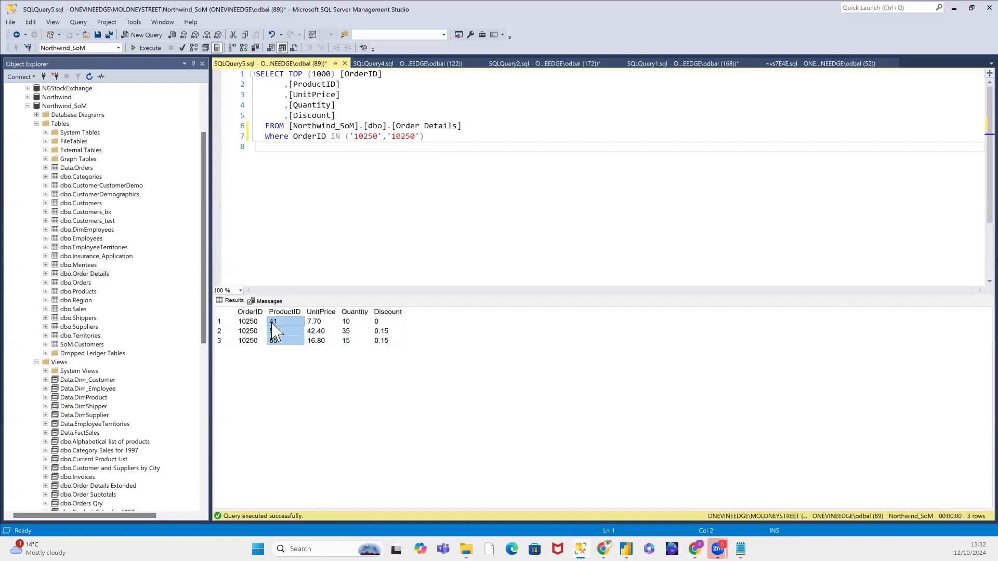
right_click(273, 323)
click(290, 330)
Step: Query the top 1000 rows of the dbo.Products table
click(65, 292)
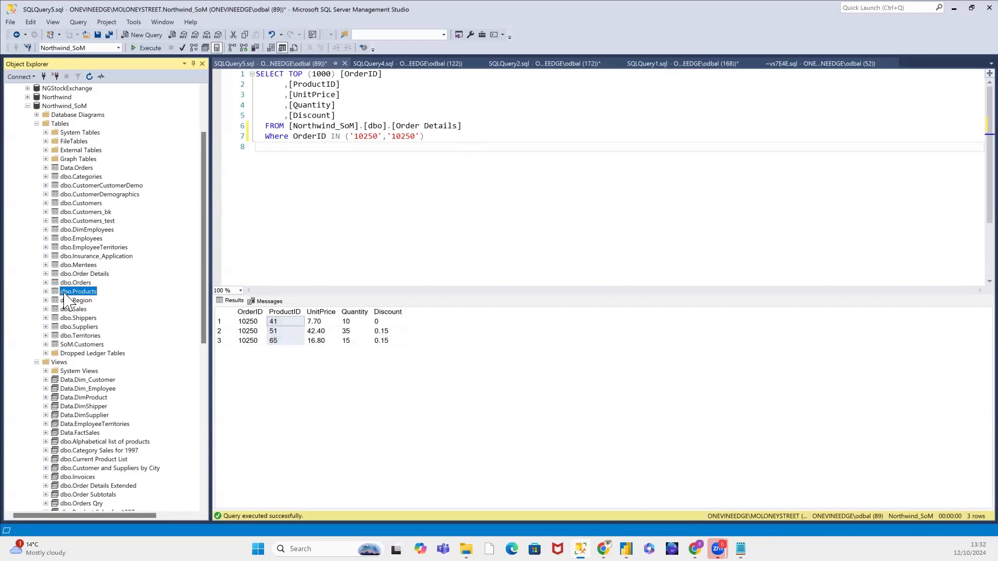
right_click(62, 292)
click(99, 317)
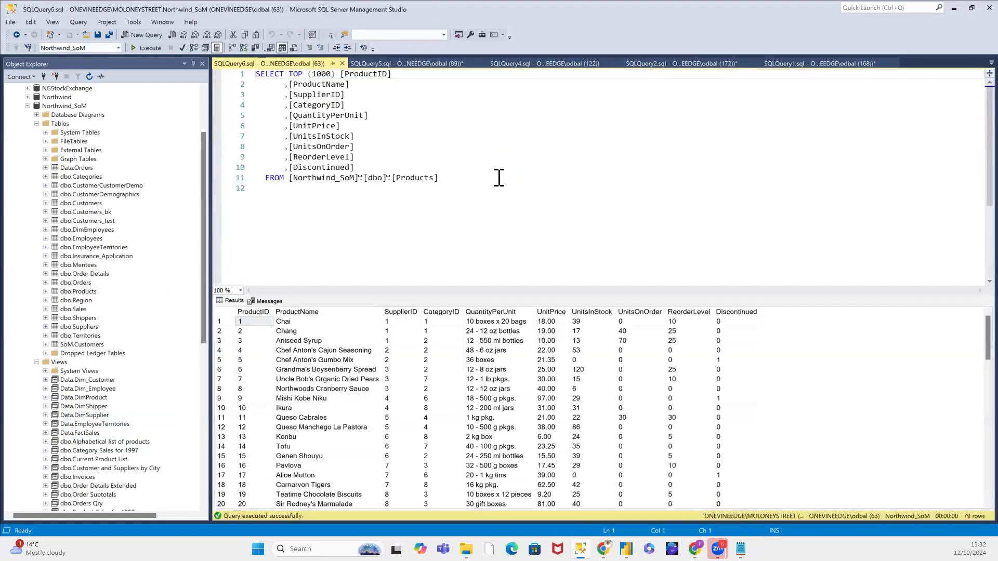
Step: Append a Where clause to the Products query that filters ProductID with an IN list containing the copied product IDs
click(498, 178)
key(Return)
text(Whe)
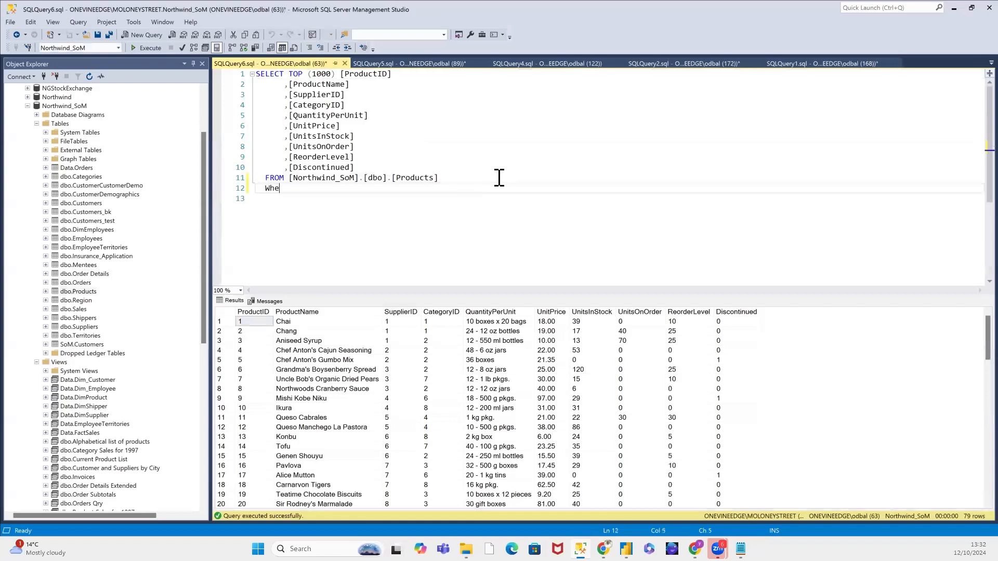
text(re ProductI)
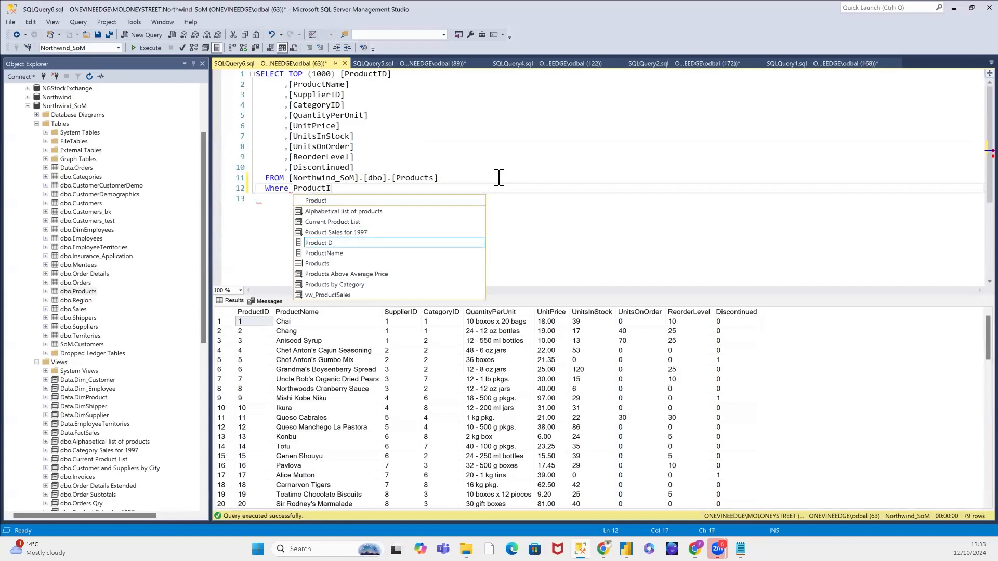
text(D IN)
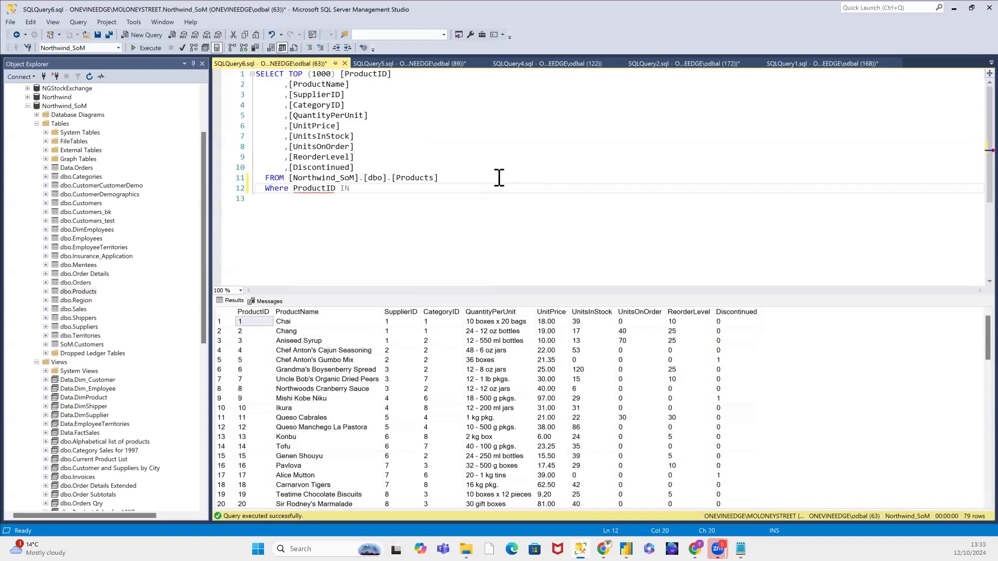
text( ()
key(ctrl+v)
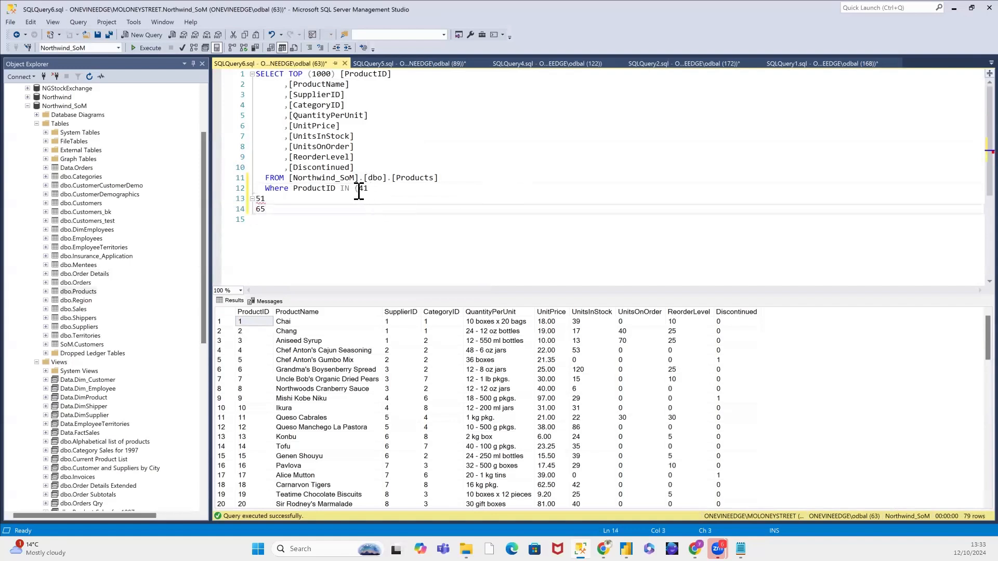
Step: Put the product IDs on one line as the comma-separated list (41,51,65), close the parenthesis and run the Products query
click(369, 189)
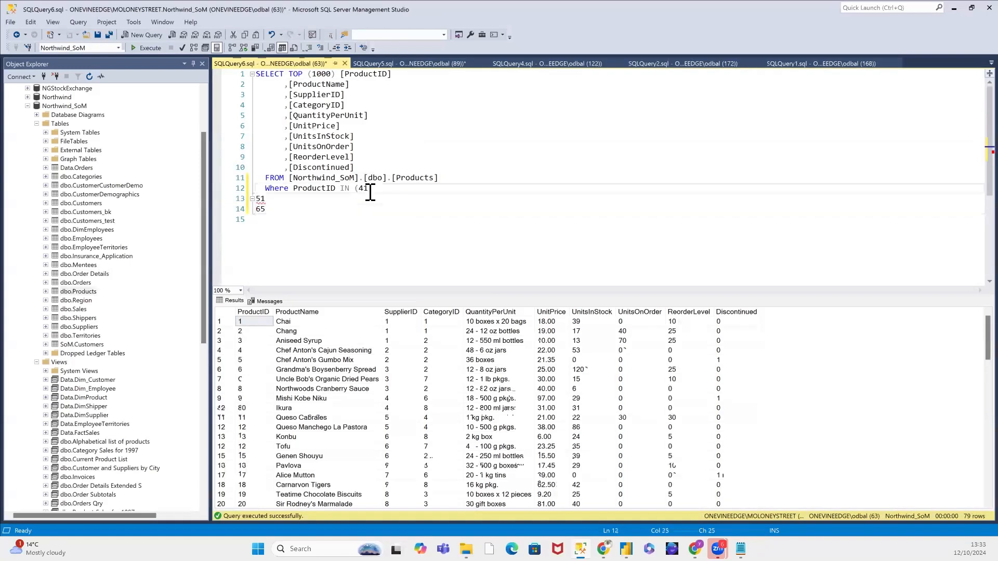
key(Delete)
text(,51,)
key(Delete)
text())
click(148, 47)
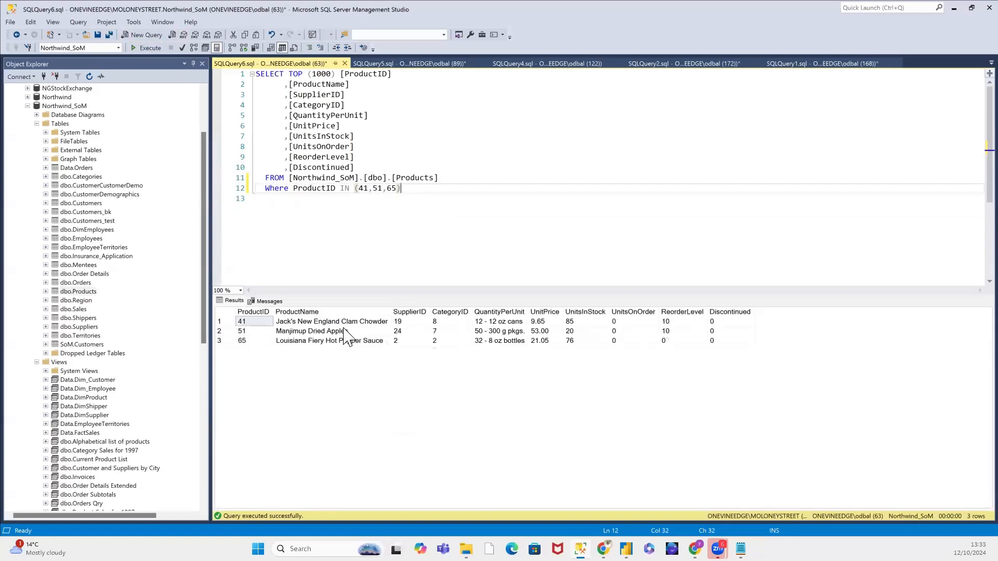
Step: Compare the filtered product names with the ProductIDs in the Order Details results, and examine the Orders query and its OrderDate column
mouse_move(342, 322)
mouse_down()
mouse_move(347, 339)
mouse_move(344, 329)
mouse_up()
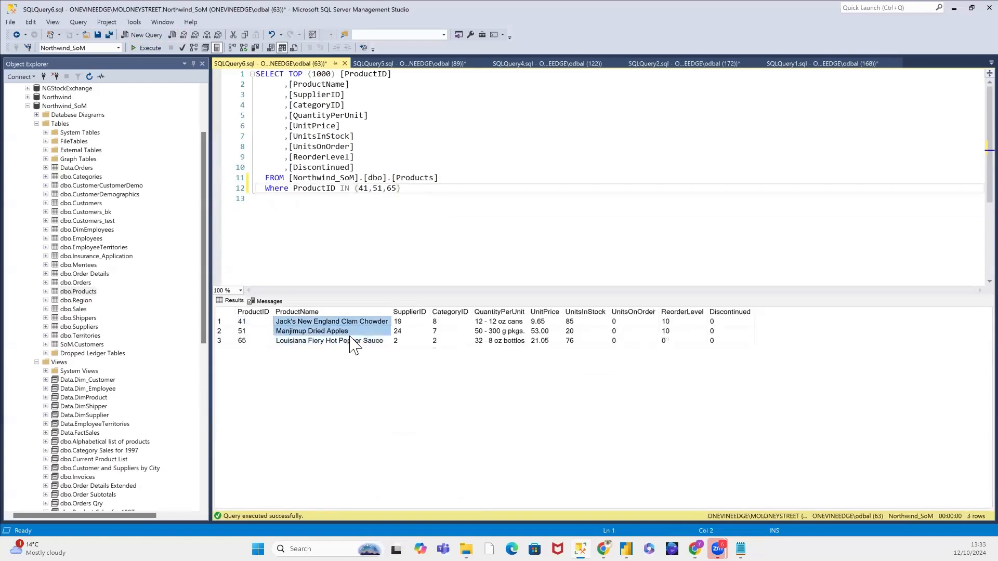
click(442, 68)
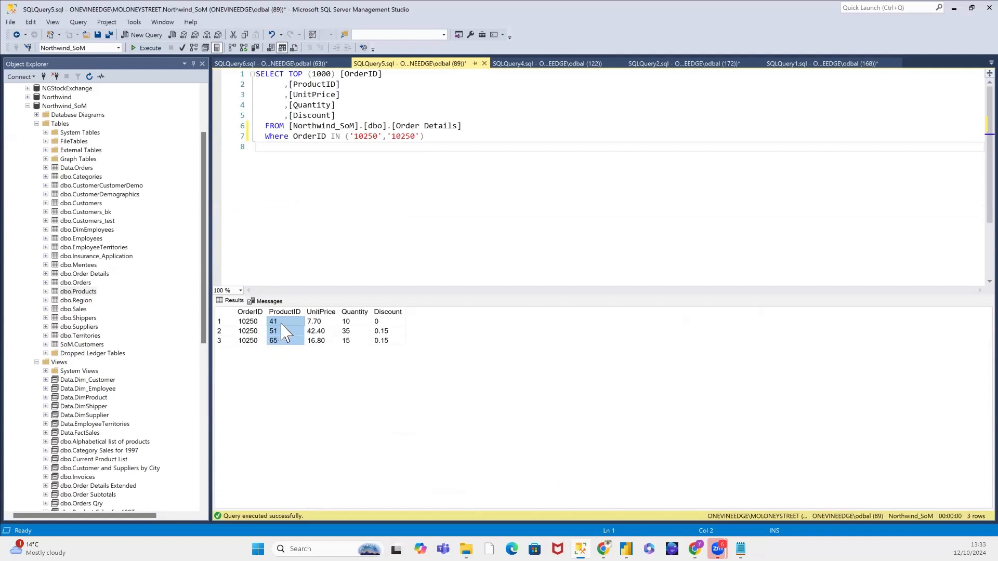
click(275, 64)
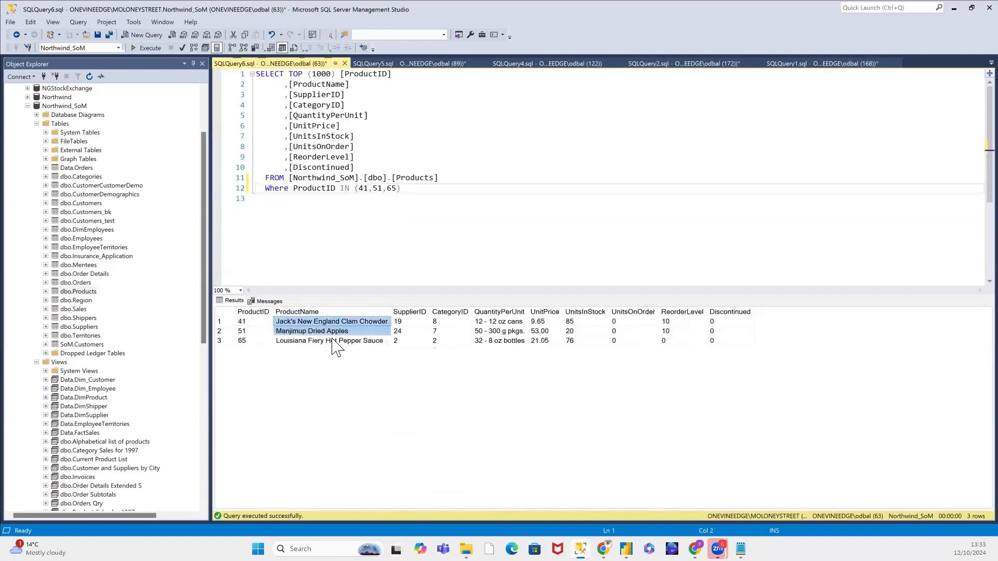
drag(335, 340, 334, 321)
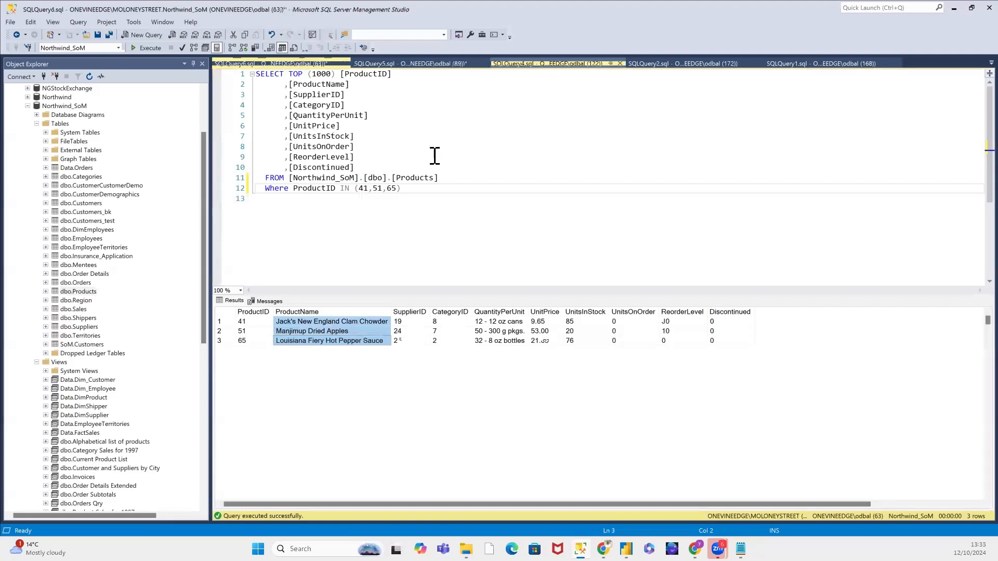
drag(435, 220, 252, 72)
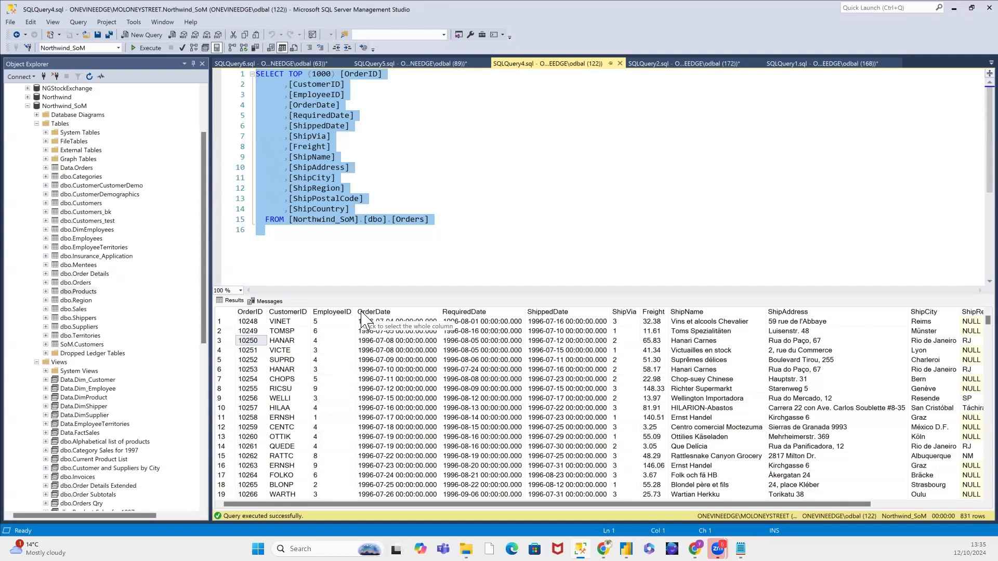
click(362, 314)
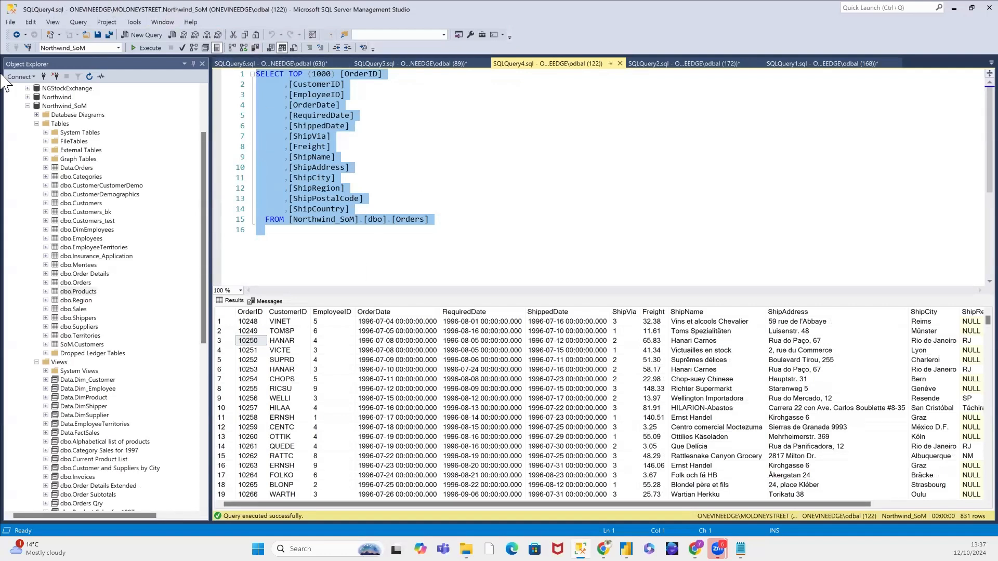
Step: Switch to Power BI and review the FactSales–Shippers relationship's cardinality and cross-filter options, saving it as Many to one with Single direction
key(alt+Tab)
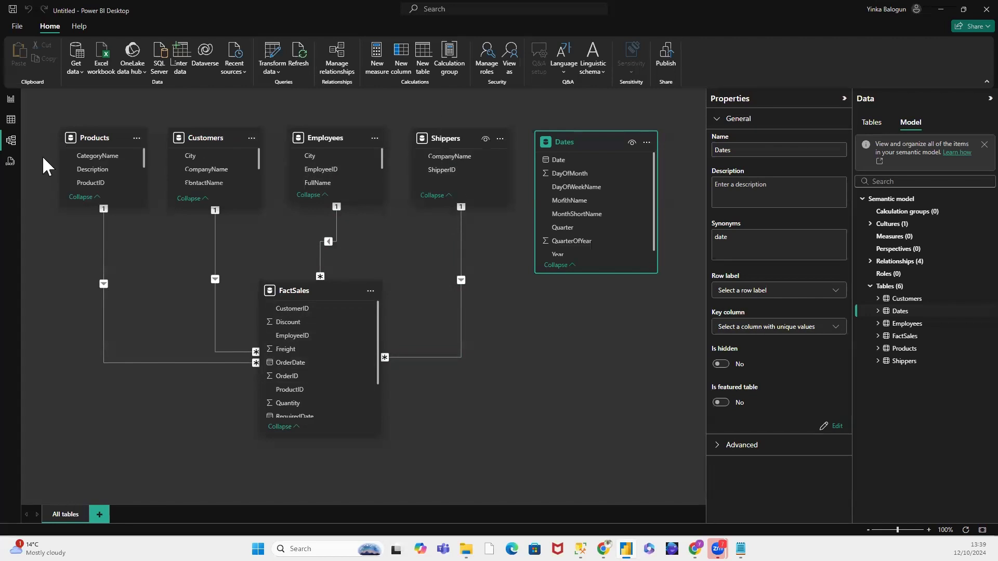
click(460, 231)
right_click(460, 232)
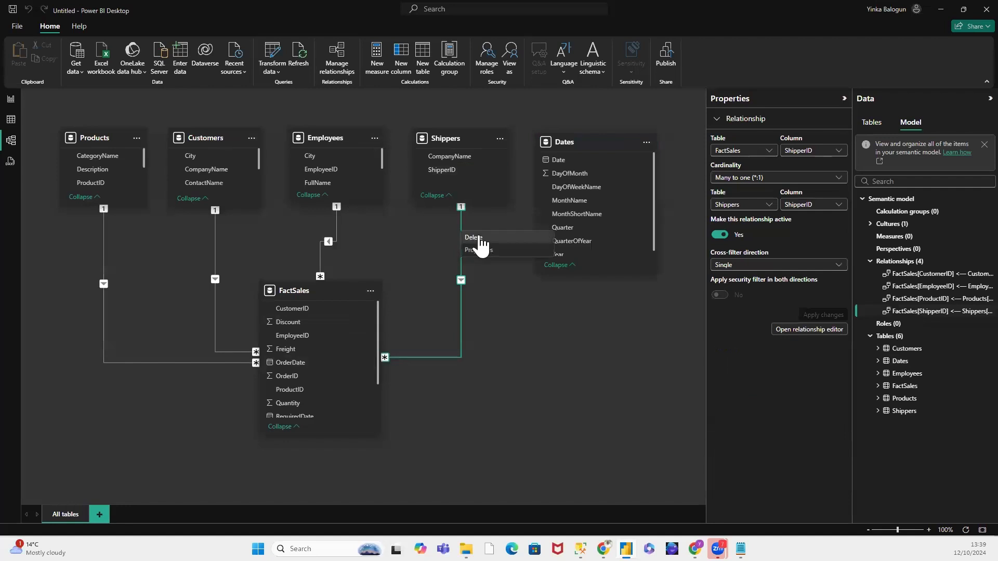
click(484, 250)
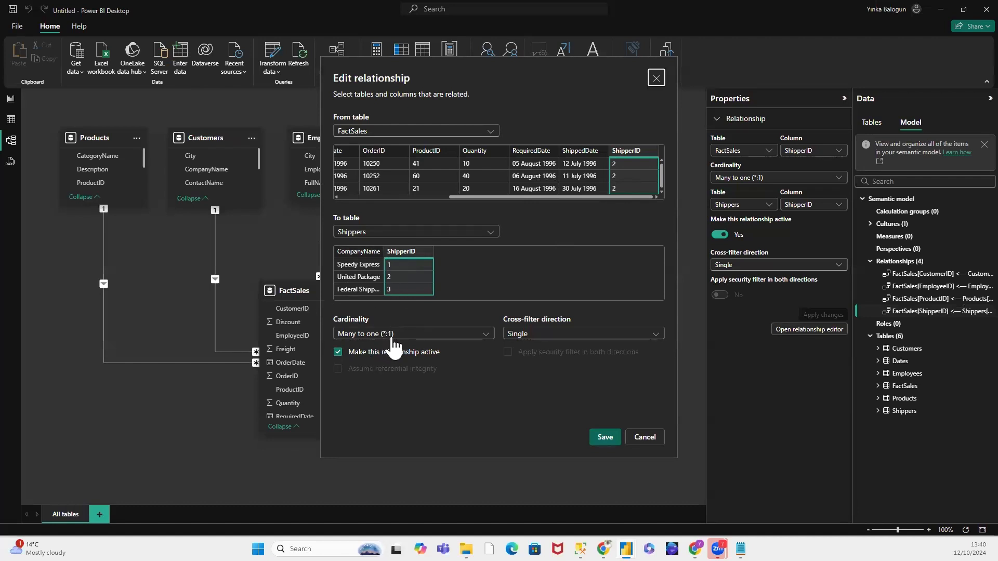
click(486, 335)
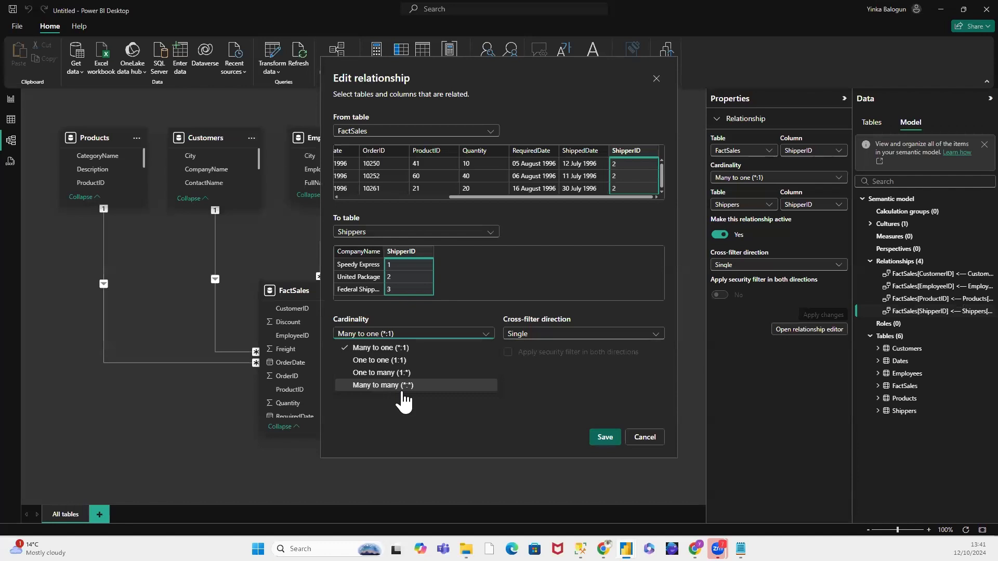
click(577, 313)
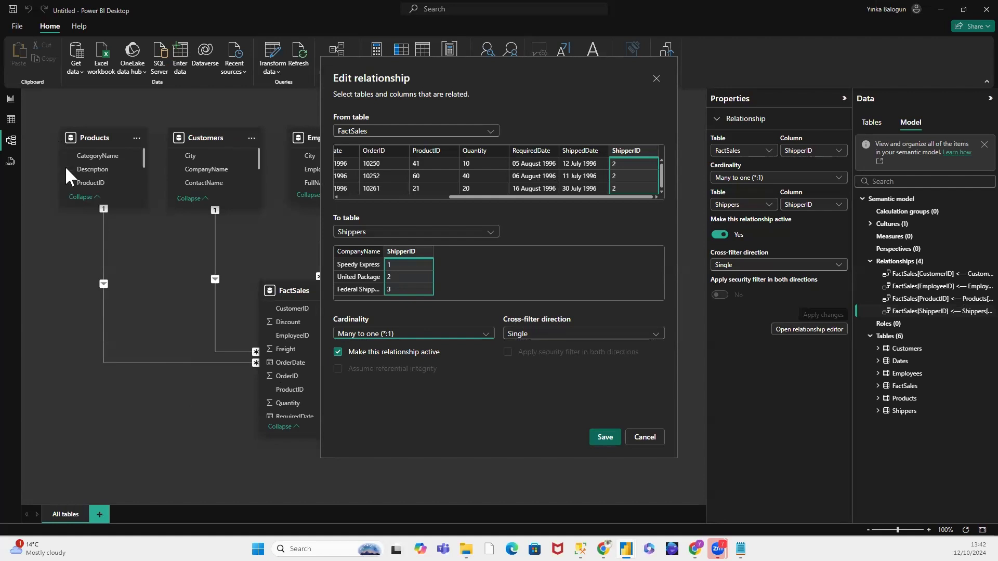
click(654, 333)
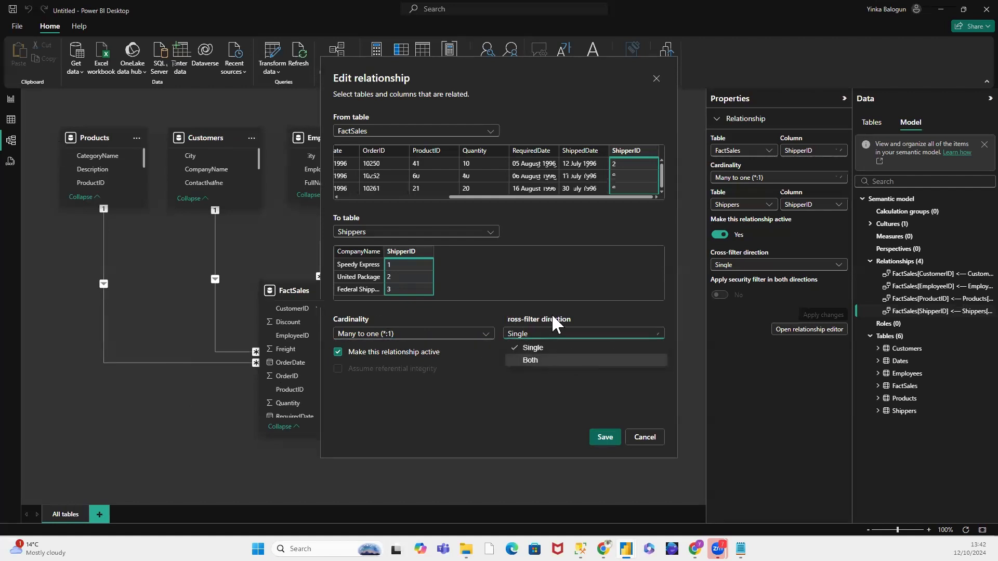
click(472, 310)
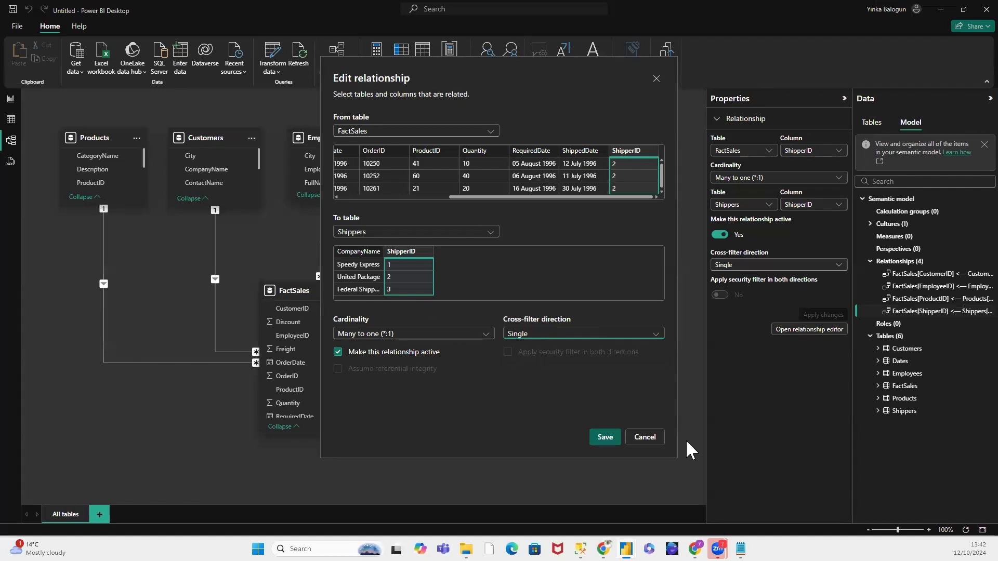
click(605, 437)
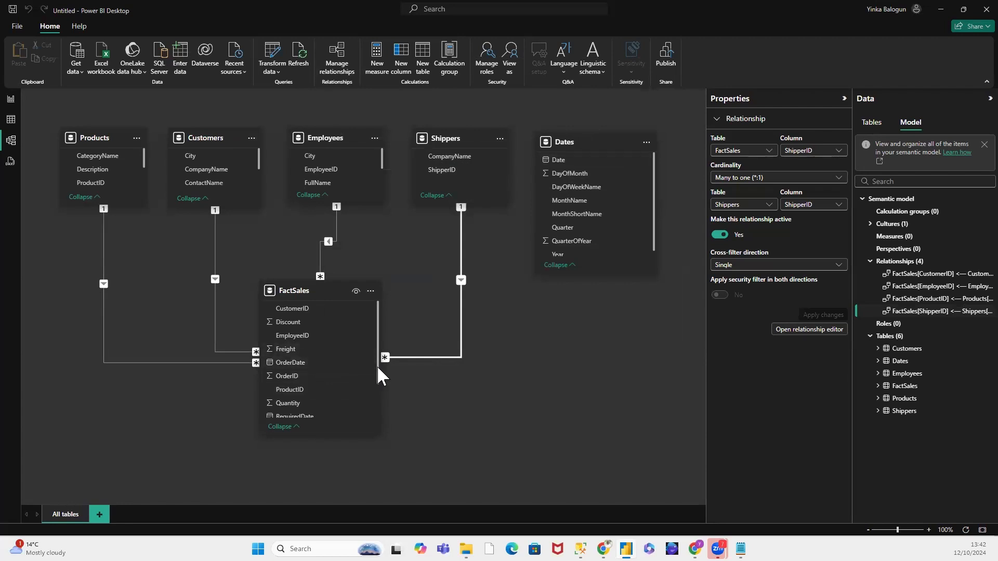
Step: Create an active one-to-many relationship with Single cross-filter direction from Date in Dates to OrderDate in FactSales
drag(377, 368, 375, 407)
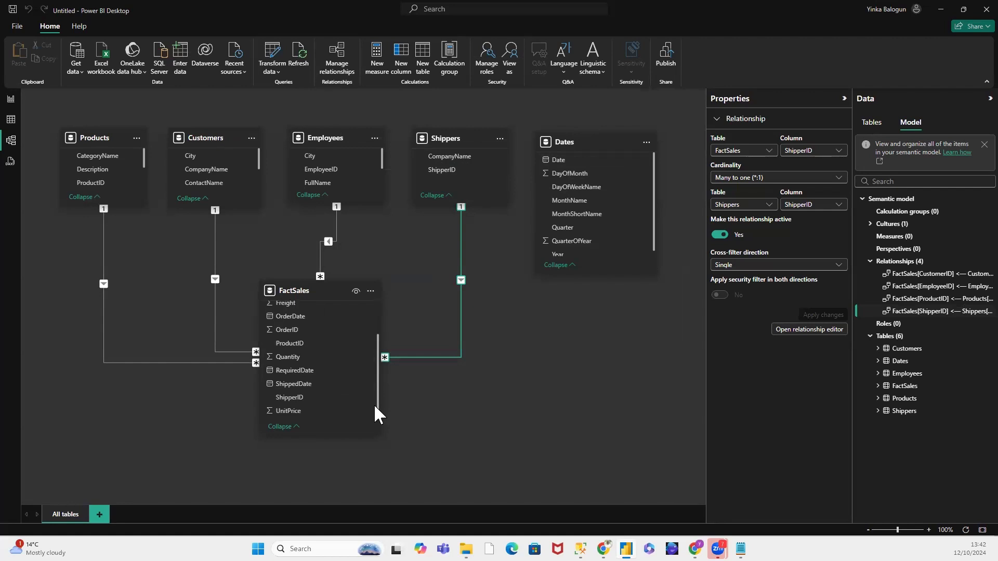
drag(375, 407, 370, 356)
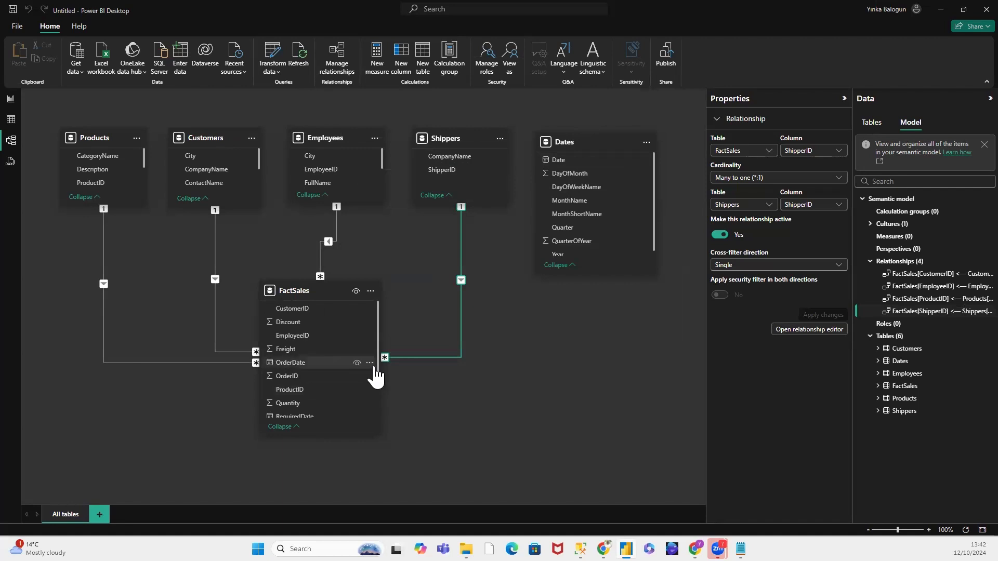
drag(376, 364, 377, 391)
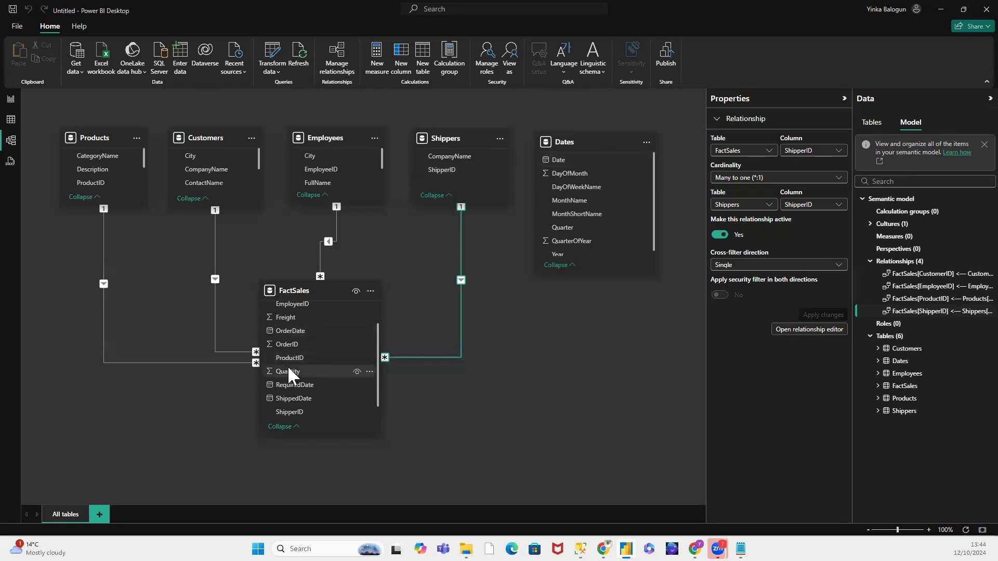
click(556, 160)
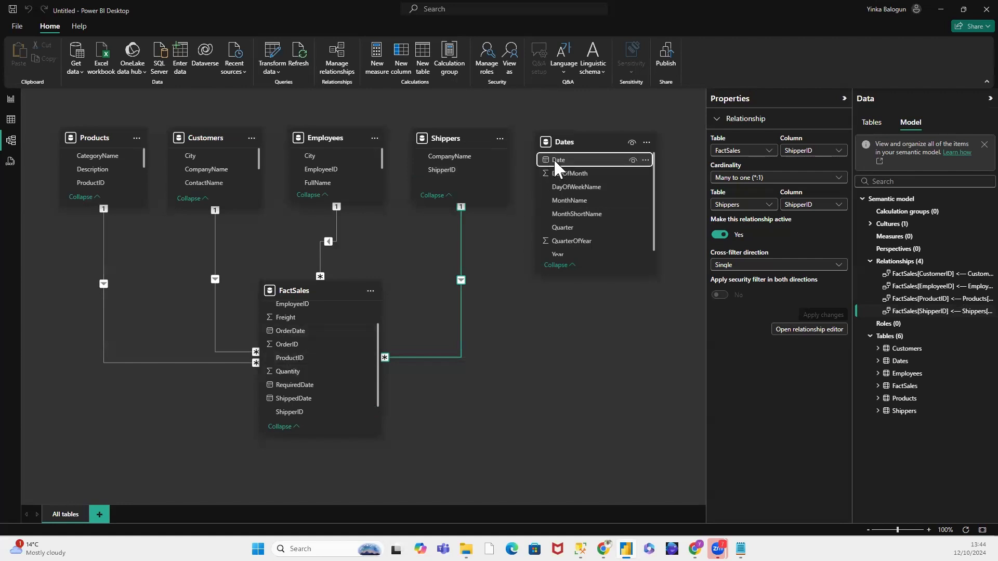
drag(555, 162, 294, 335)
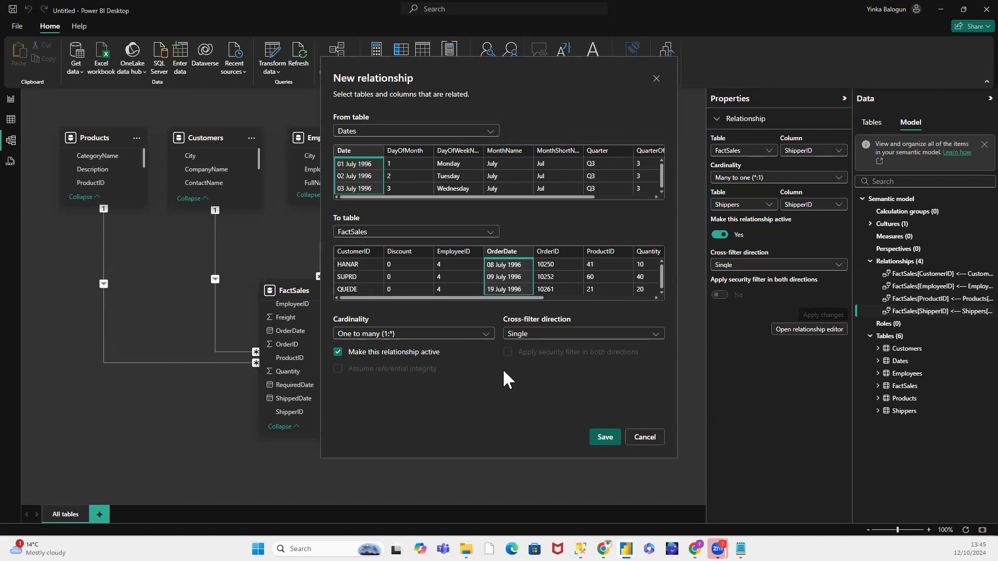
click(604, 438)
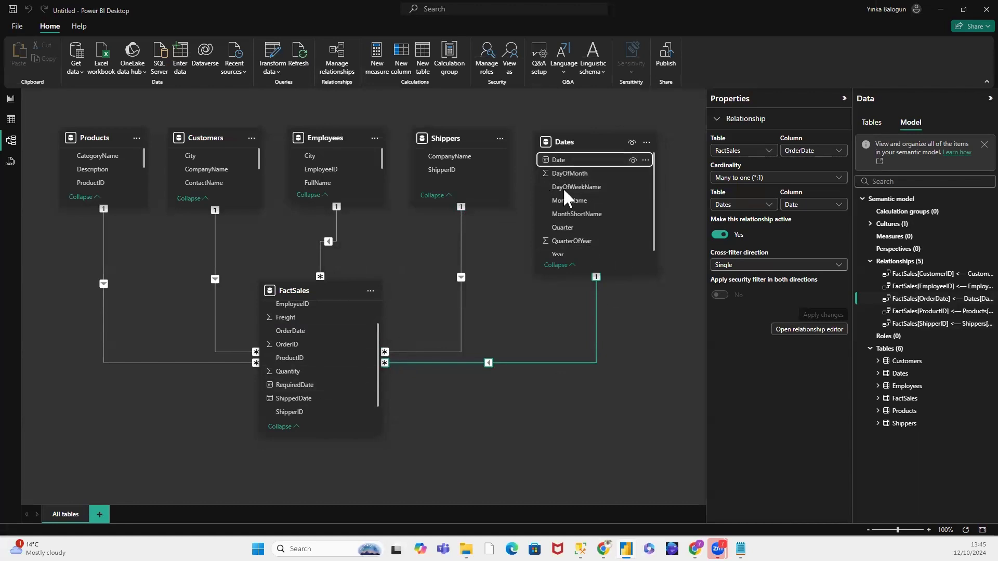
Step: Create an inactive one-to-many relationship from Date in Dates to RequiredDate in FactSales, after trying to make it active
drag(575, 160, 338, 385)
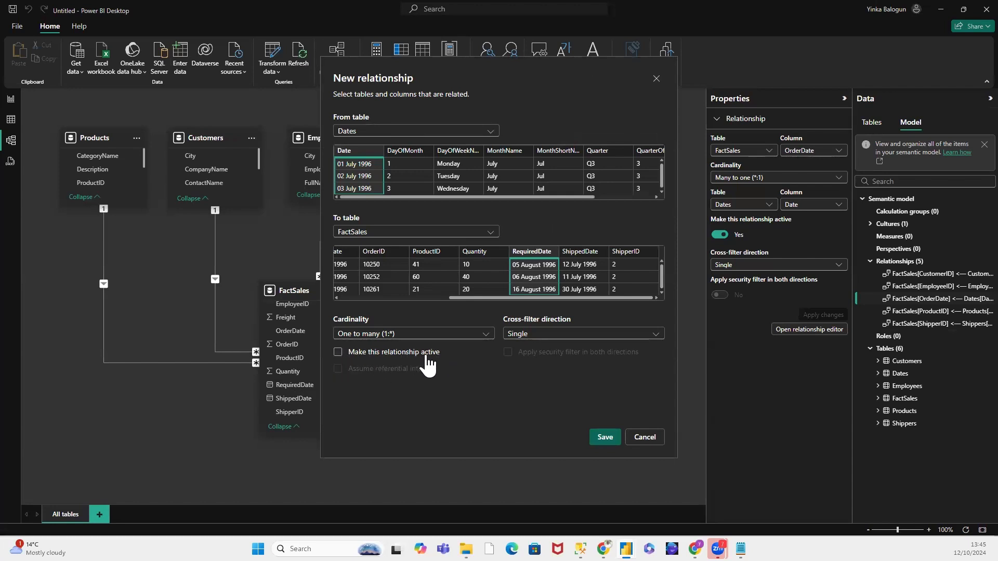
click(338, 353)
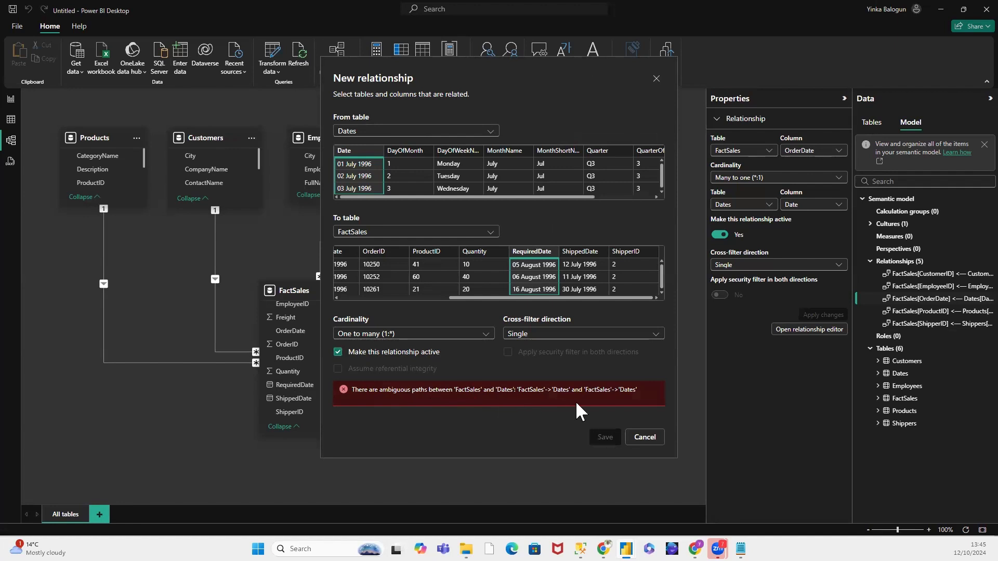
click(337, 353)
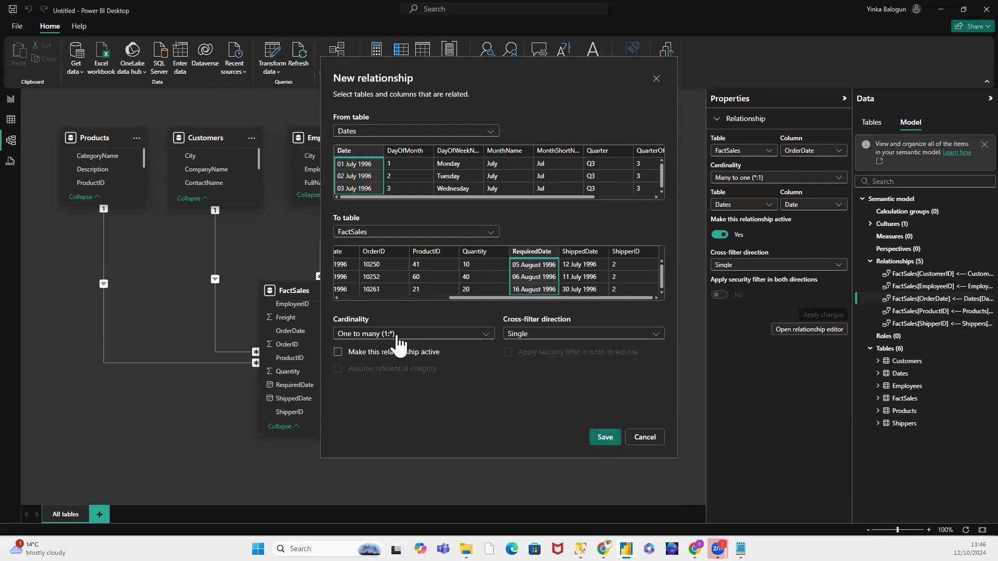
click(606, 440)
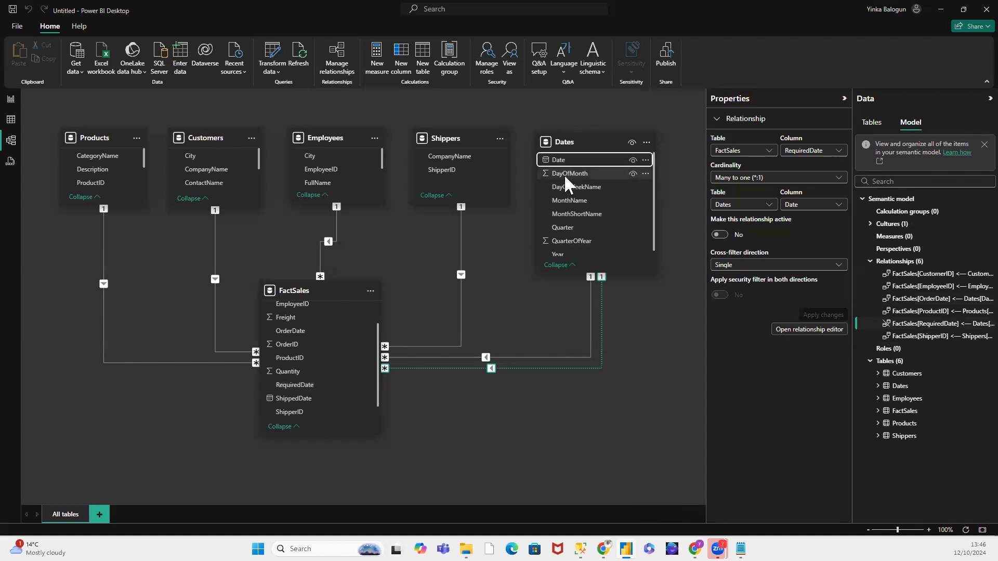
Step: Create an inactive one-to-many relationship with Single cross-filter direction from Date in Dates to ShippedDate in FactSales
drag(566, 160, 338, 398)
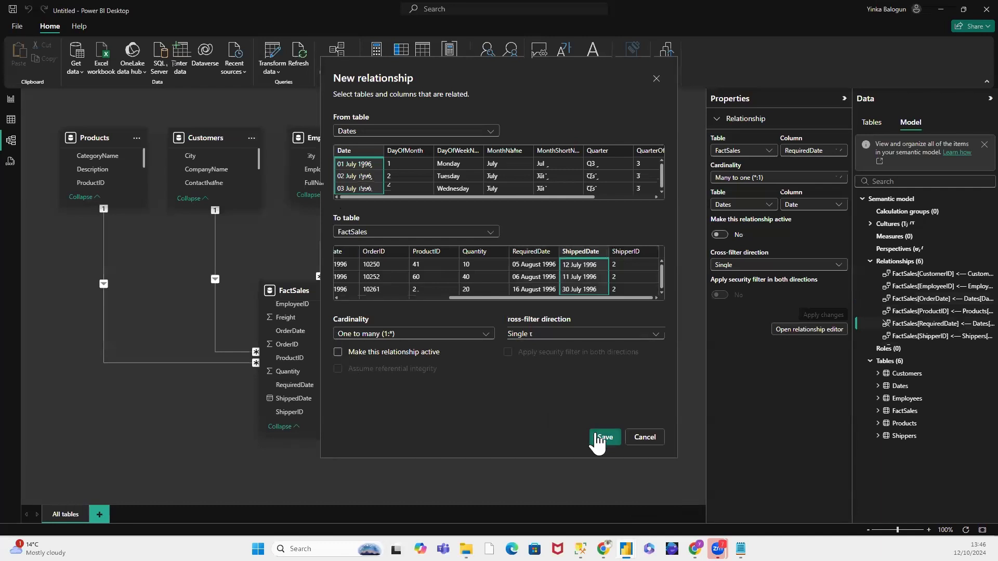
click(604, 438)
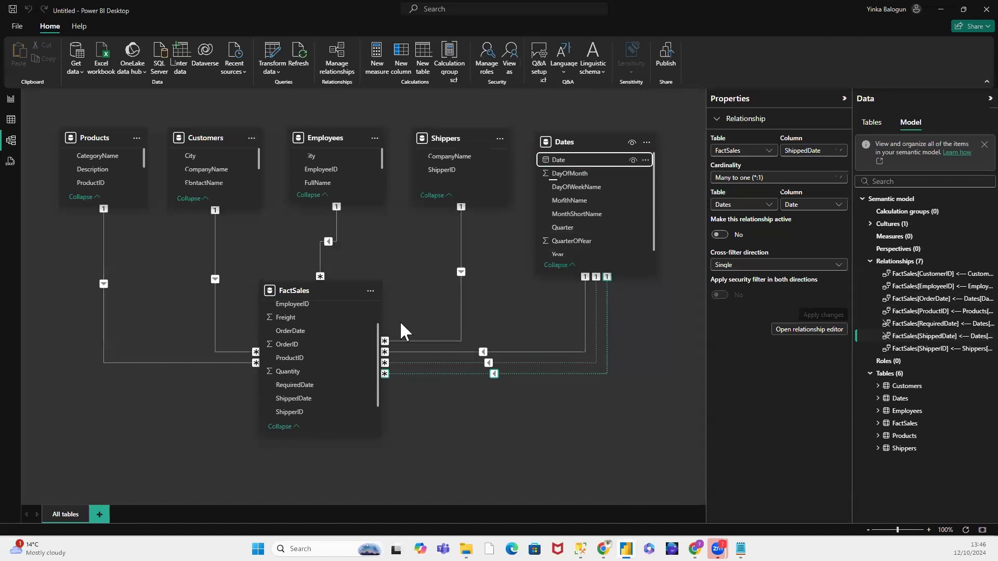
click(418, 353)
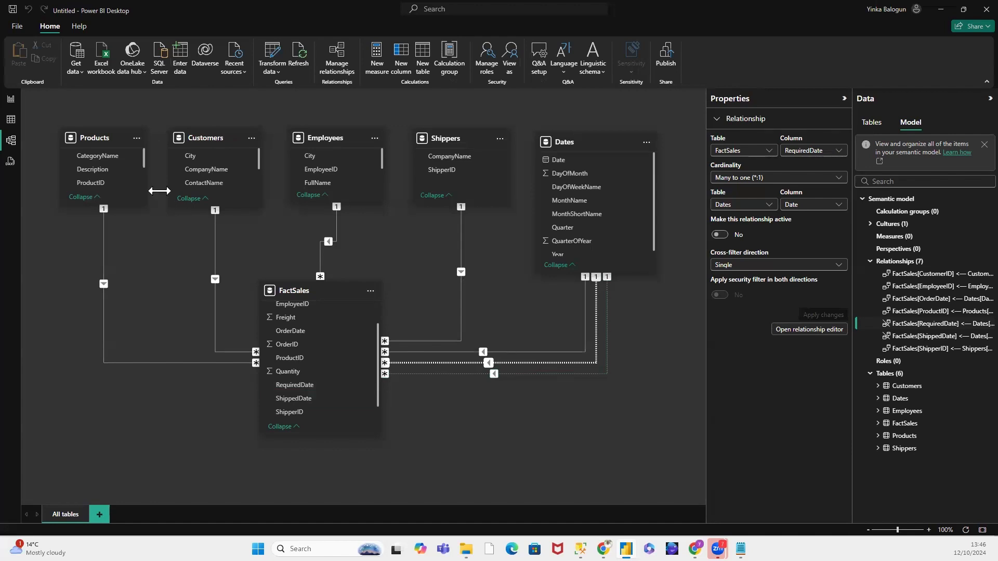
Step: Insert an empty table visual on the report page and move it away from the page's upper-left corner
click(11, 99)
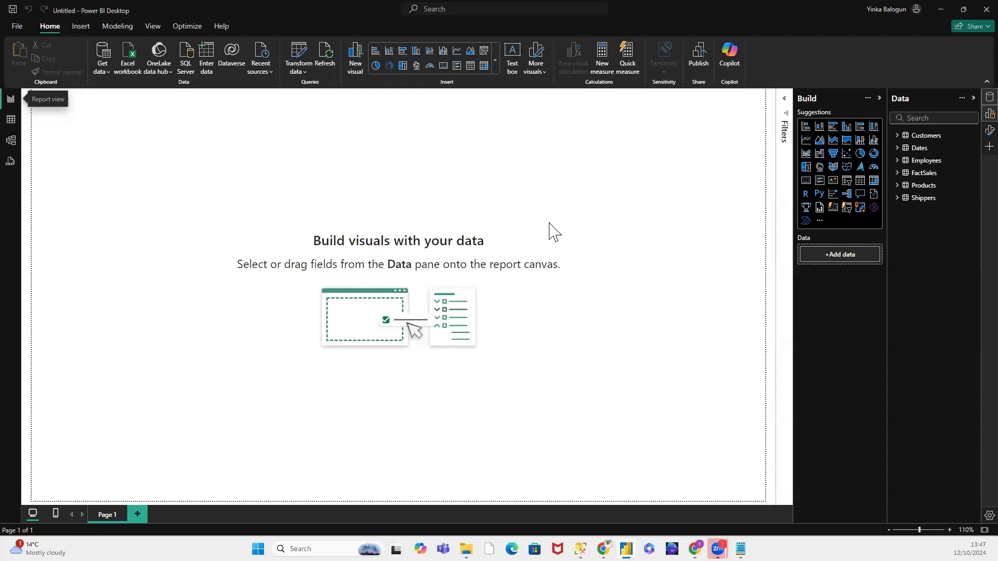
click(860, 181)
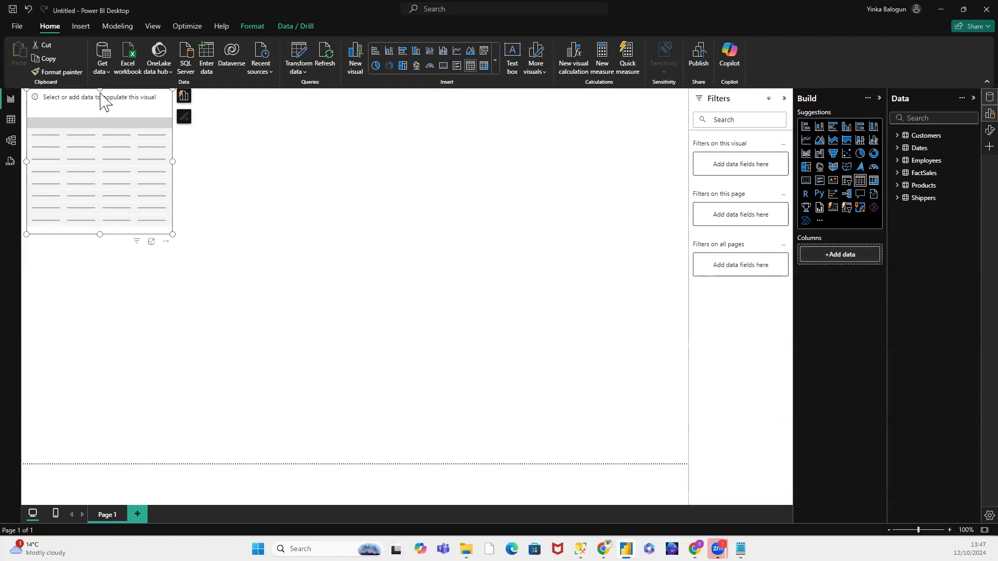
drag(100, 95, 219, 184)
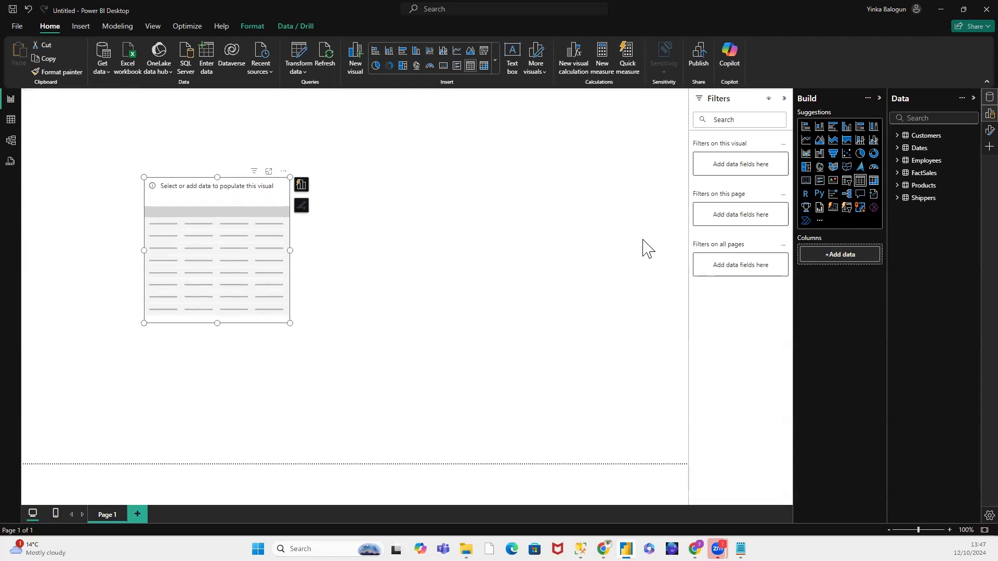
Step: Add CustomerID from FactSales to the table visual and enlarge the visual to fit more columns and rows
click(897, 174)
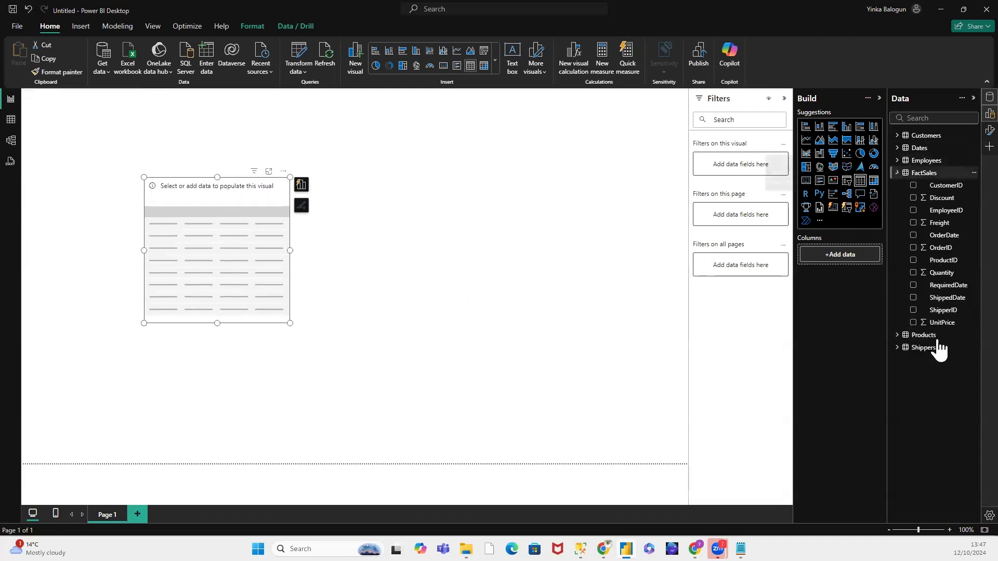
drag(947, 186, 864, 255)
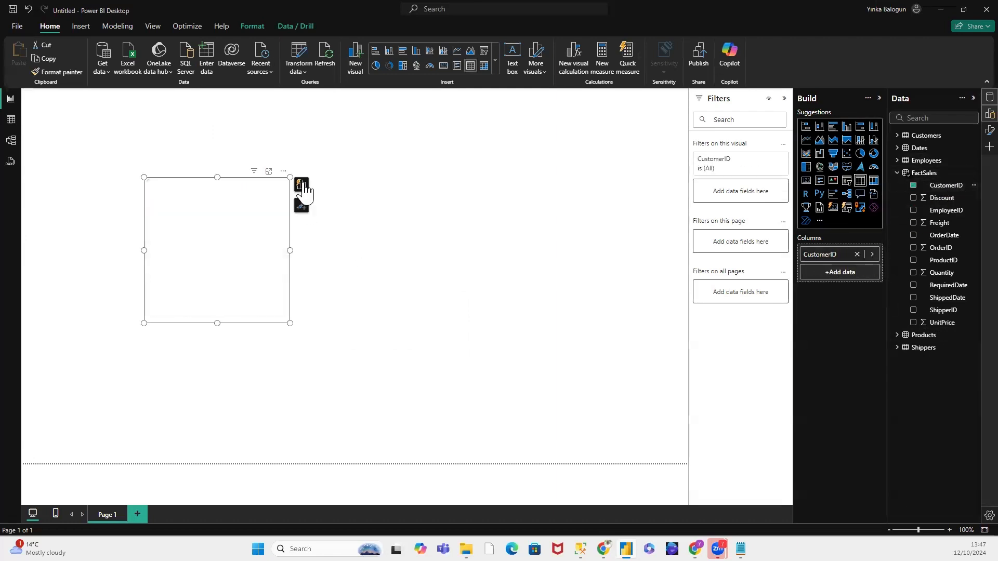
drag(289, 322, 412, 395)
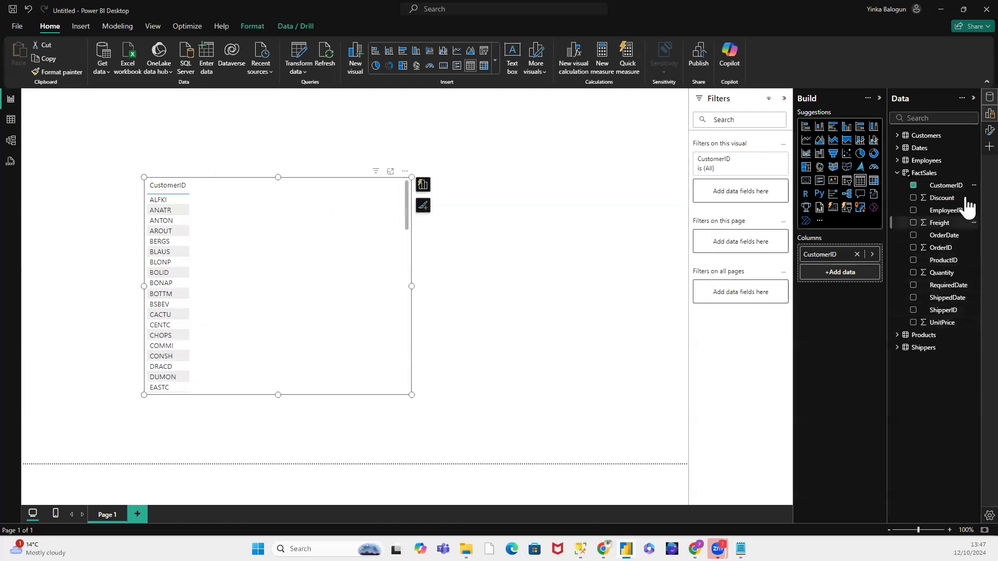
Step: Add the EmployeeID, OrderID and ProductID fields from FactSales to the table visual
drag(965, 210, 858, 264)
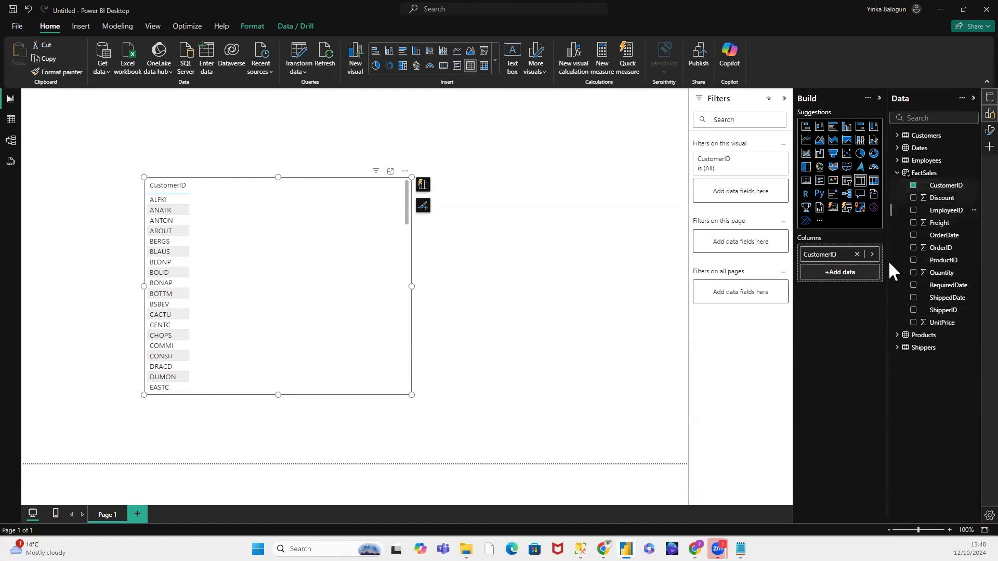
click(913, 210)
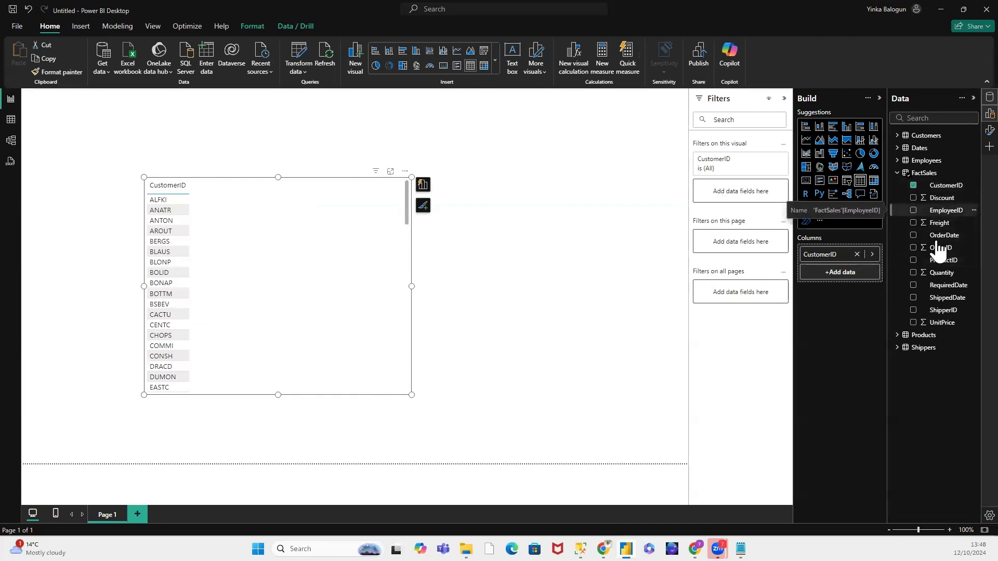
click(422, 185)
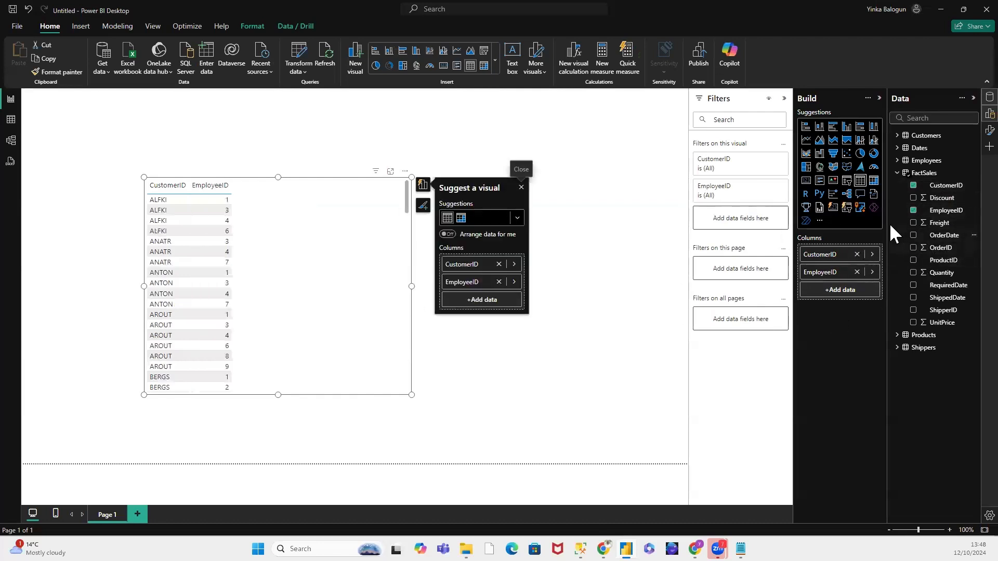
click(913, 247)
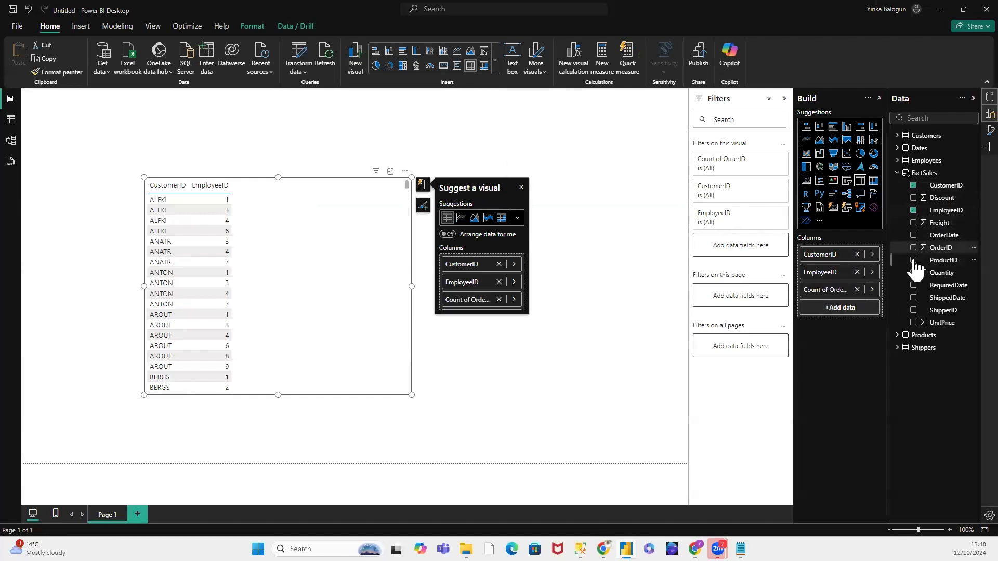
click(913, 261)
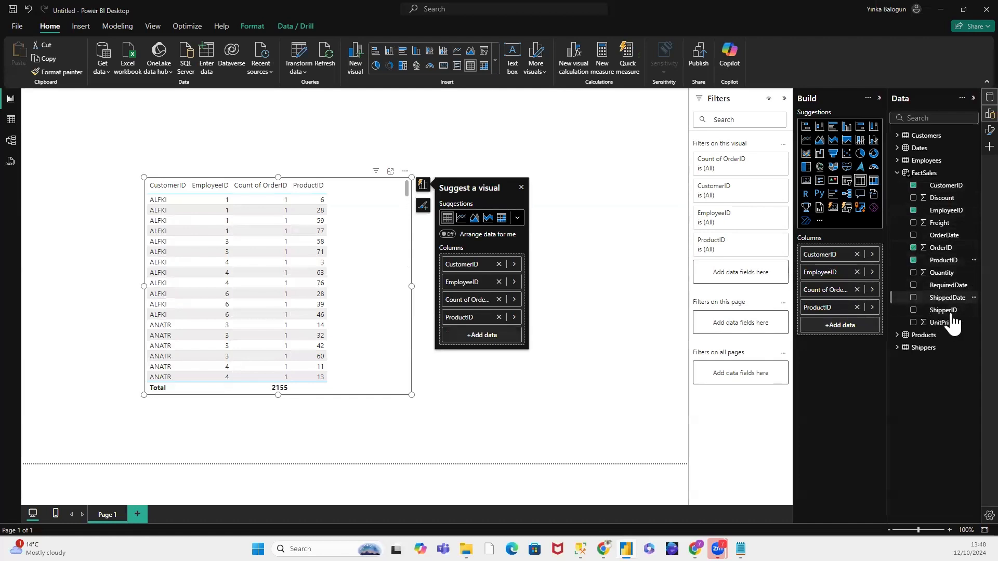
Step: Add the remaining FactSales fields to the table: RequiredDate, ShipperID, UnitPrice, ShippedDate, Quantity, Freight, OrderDate and Discount
click(913, 285)
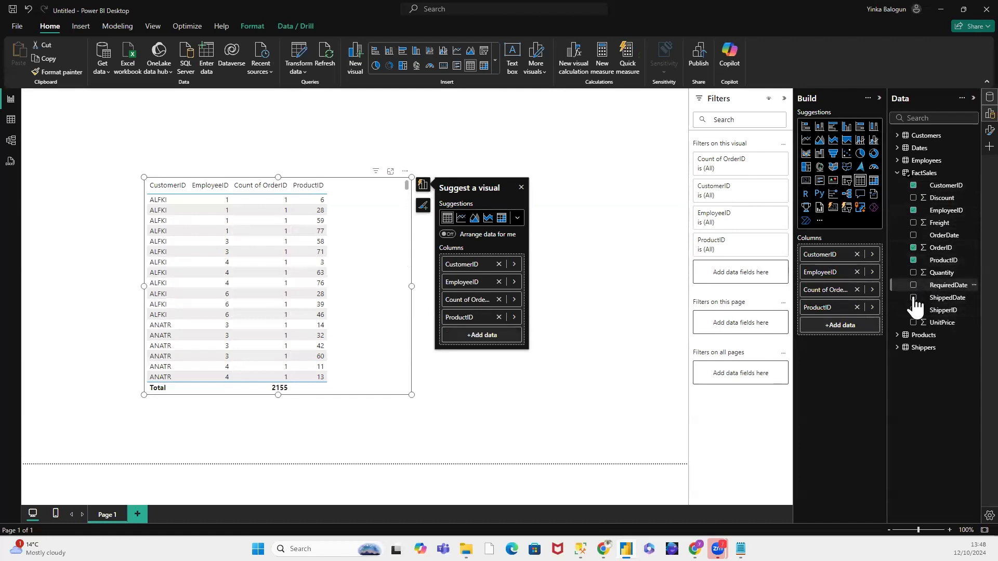
click(915, 303)
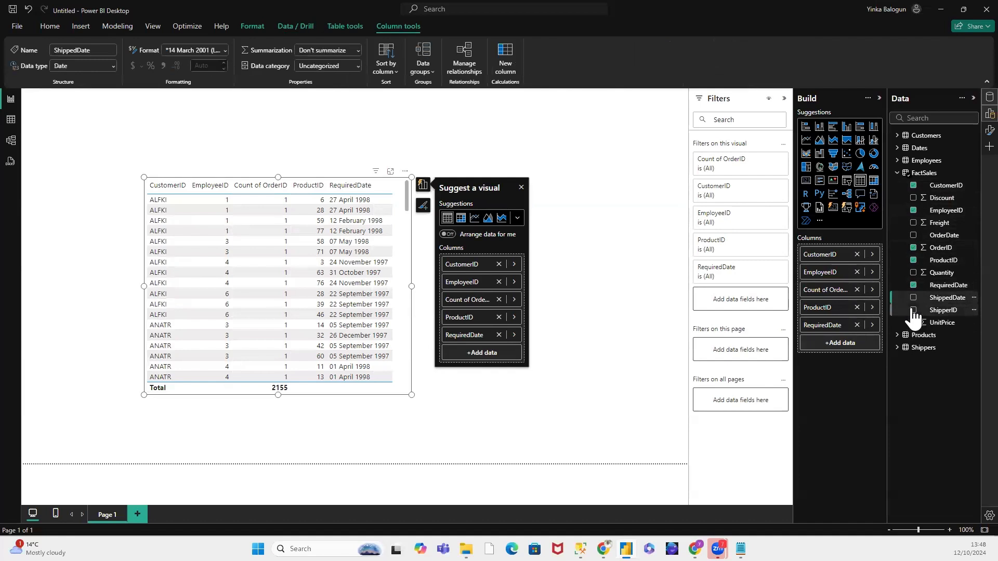
click(913, 323)
click(913, 298)
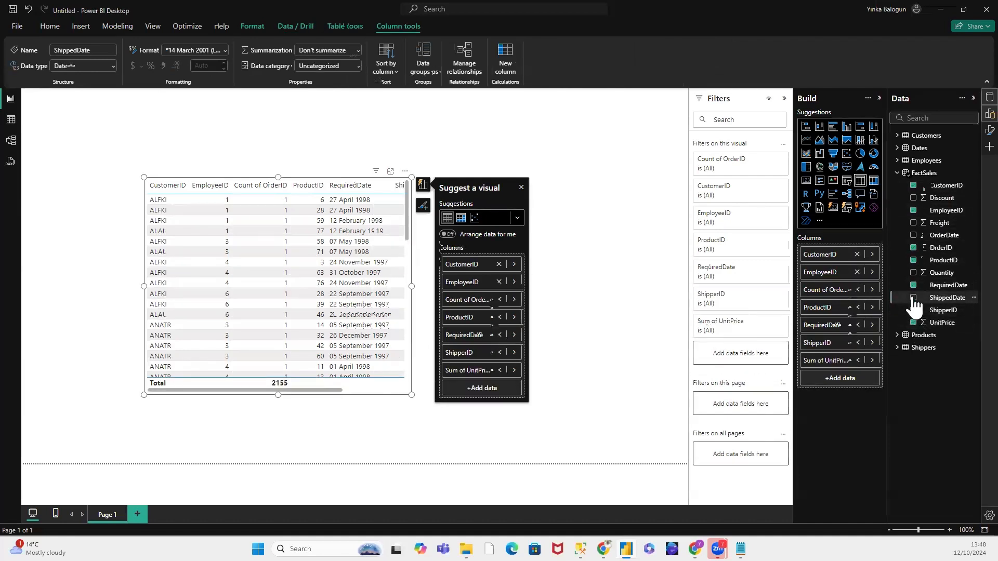
click(913, 272)
click(915, 236)
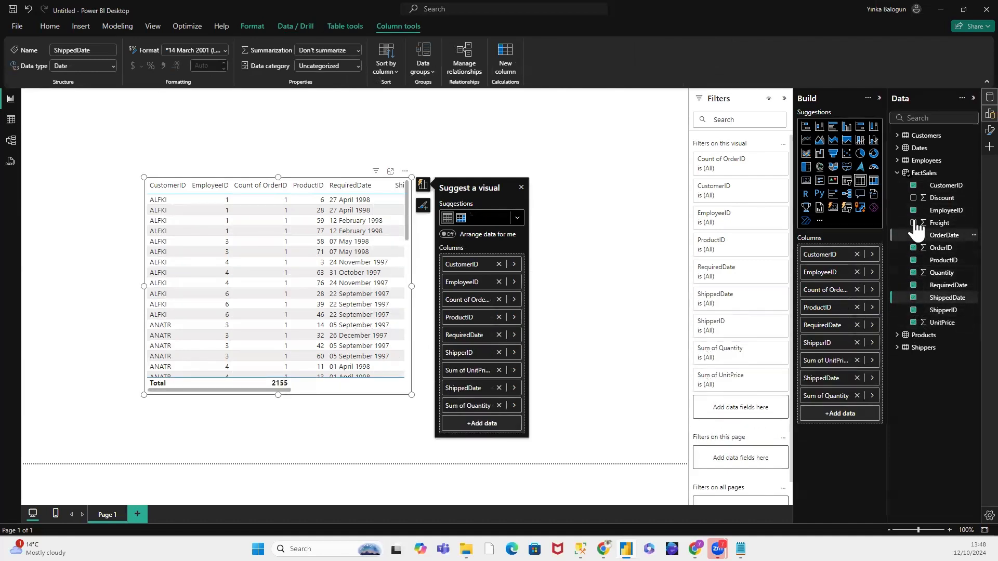
click(913, 224)
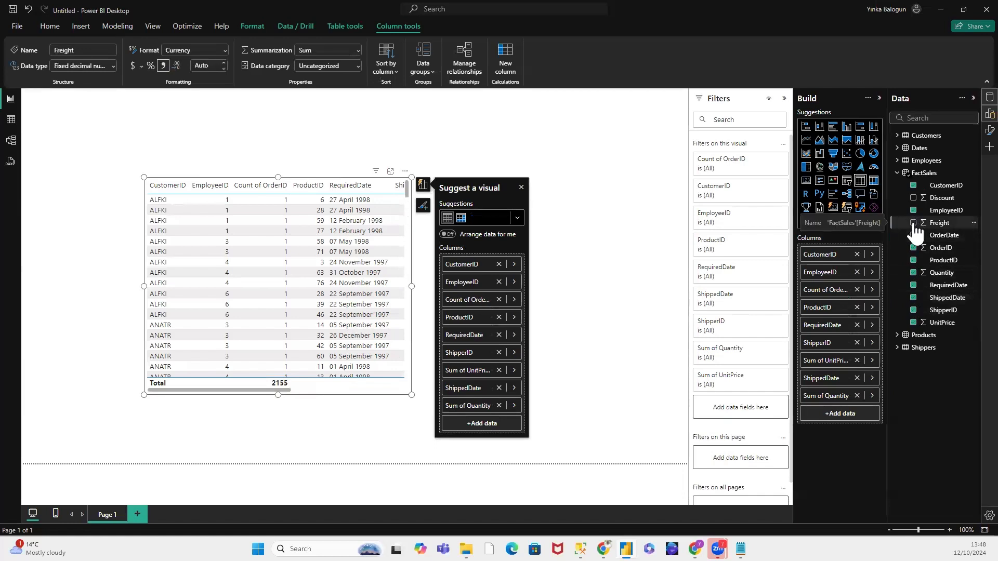
click(913, 236)
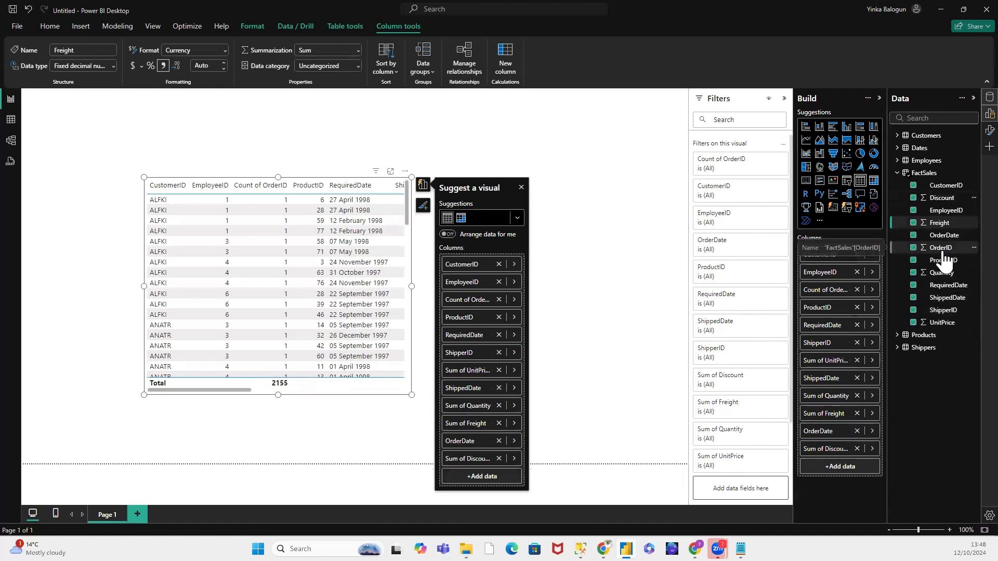
Step: Reposition the table visual near the page's left edge and widen it to span the visible canvas
click(593, 170)
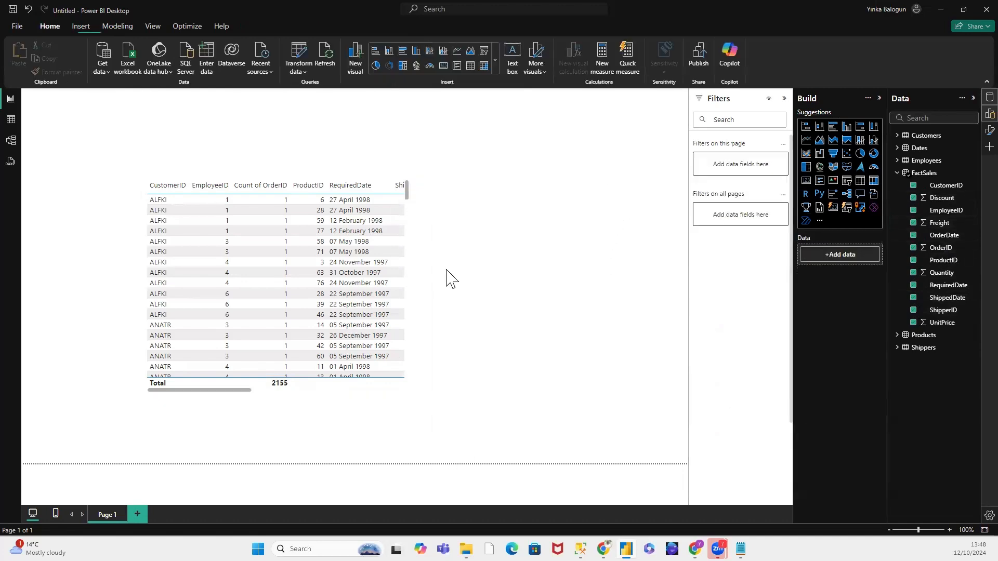
scroll(410, 287, down, 6)
click(411, 286)
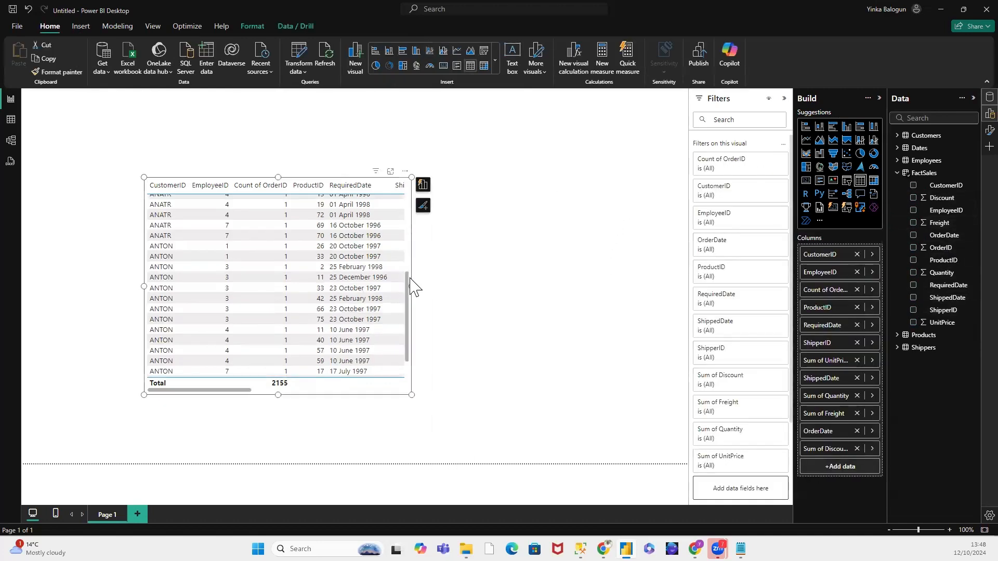
drag(410, 286, 675, 294)
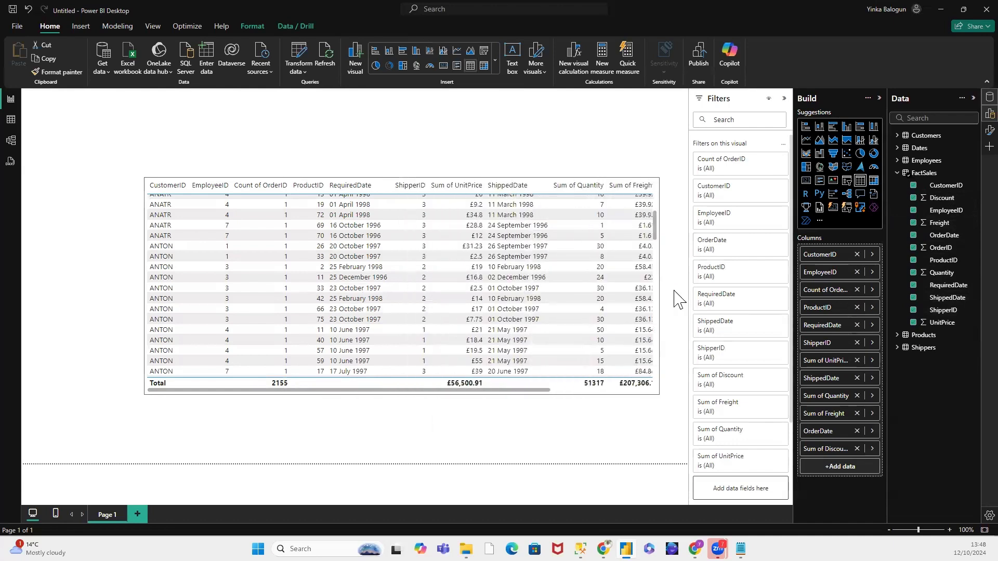
drag(192, 189, 121, 184)
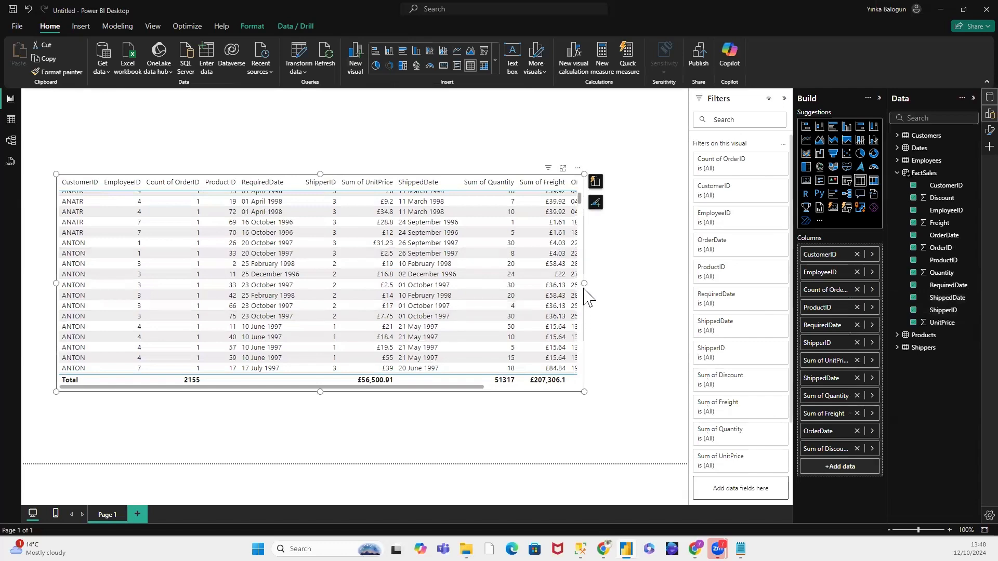
drag(584, 283, 687, 290)
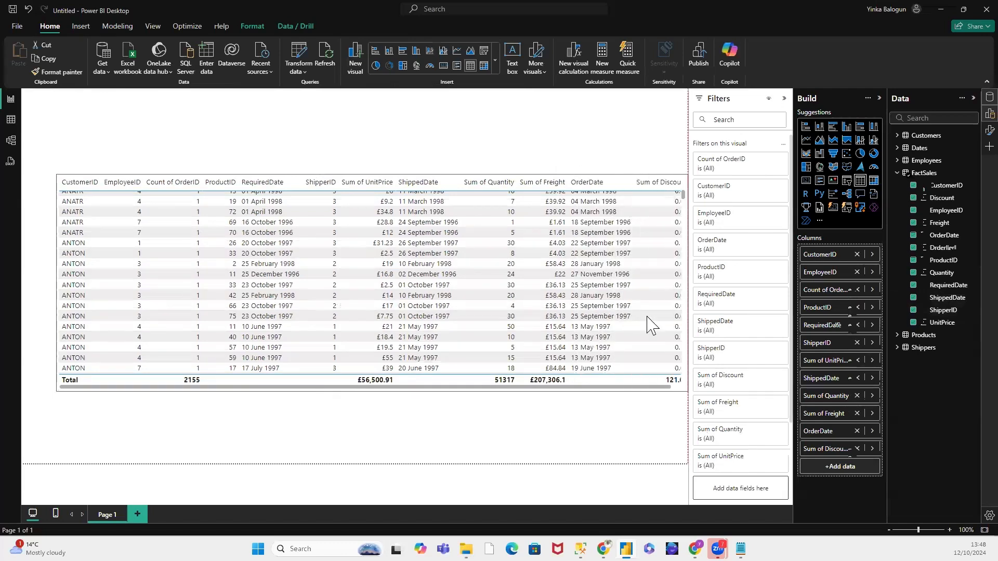
click(376, 401)
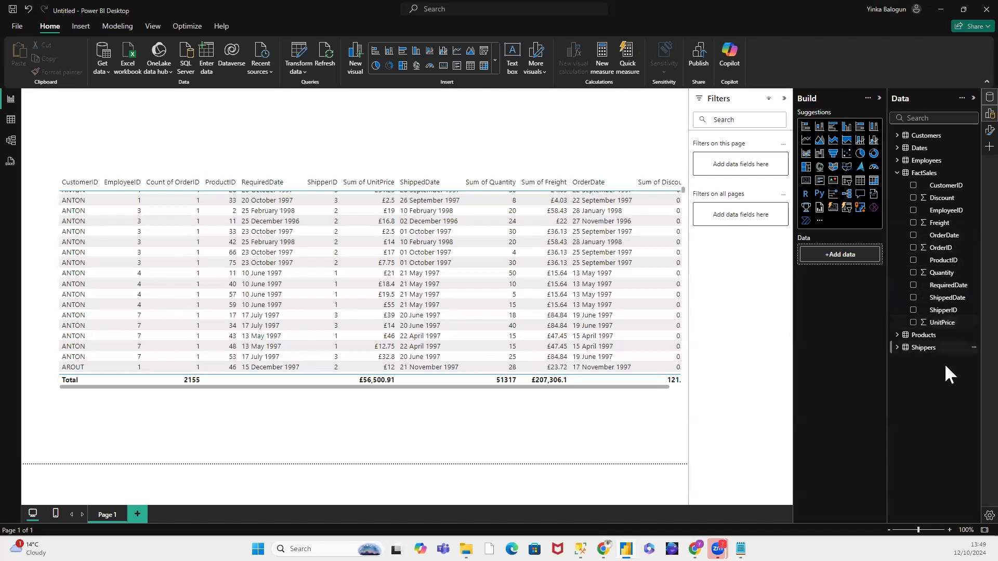
Step: Set the default summarization of the OrderID column in FactSales to Don't summarize
click(947, 254)
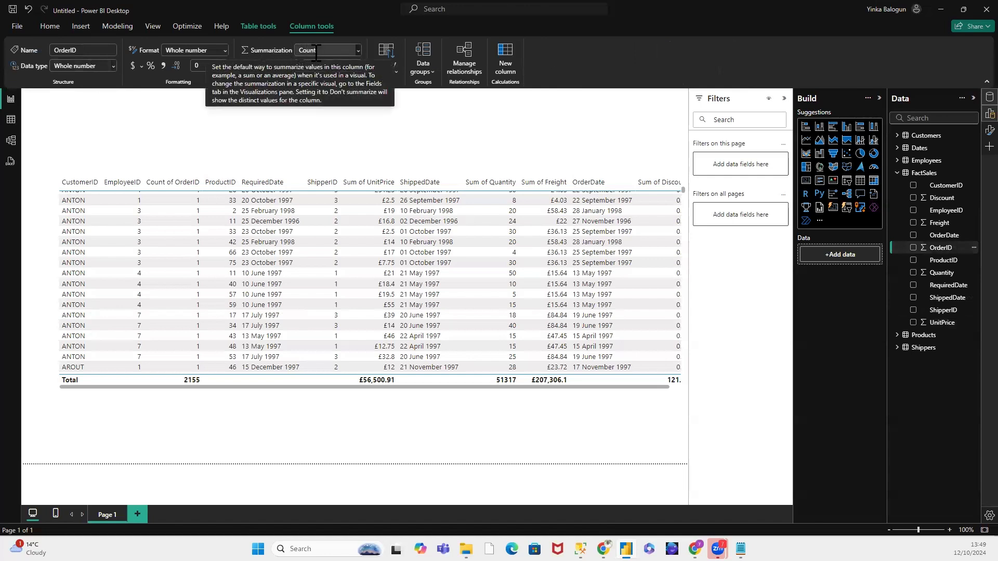
click(357, 49)
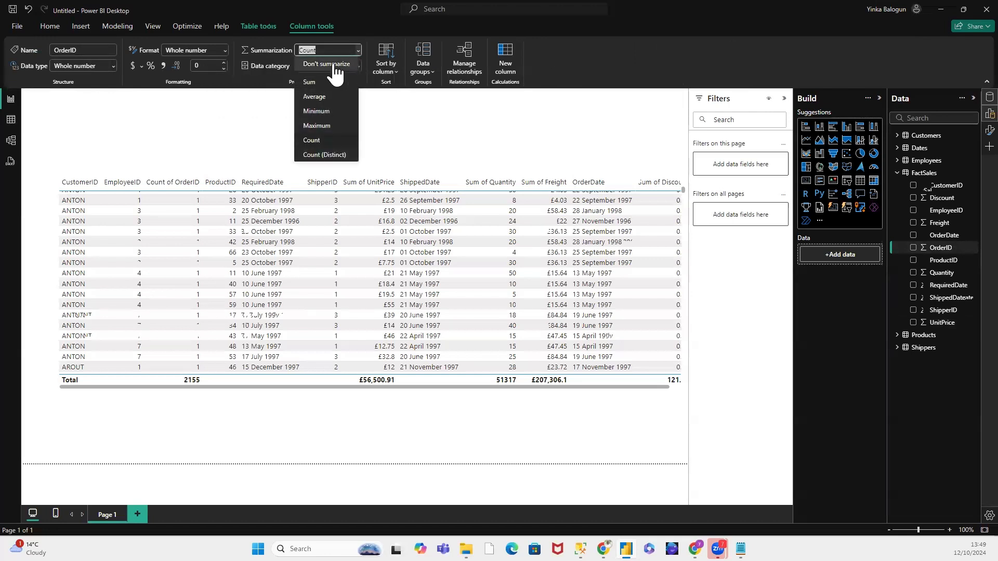
click(335, 64)
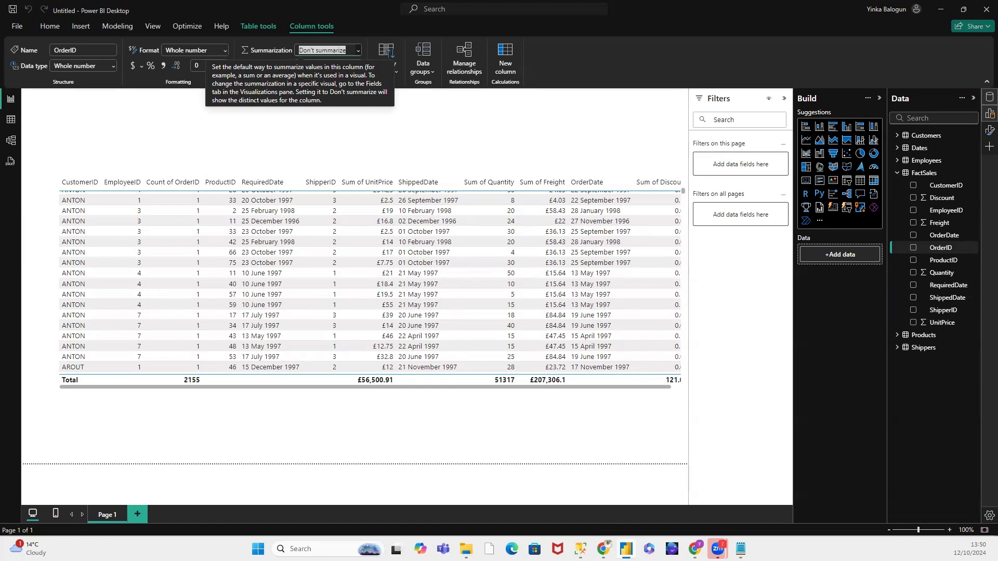
click(557, 142)
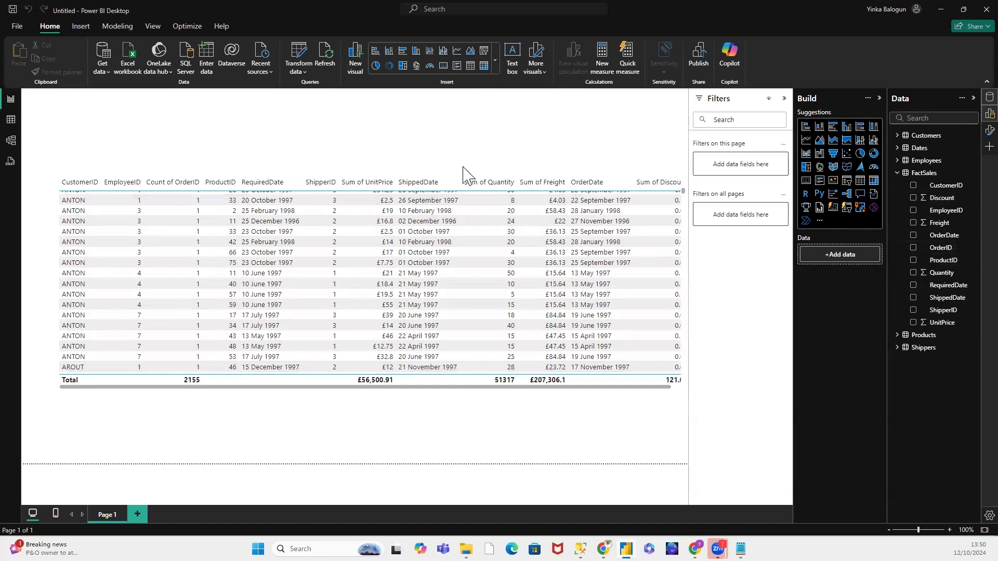
Step: Change the UnitPrice column's summarization in the table visual to Don't summarize
click(525, 183)
scroll(525, 183, down, 2)
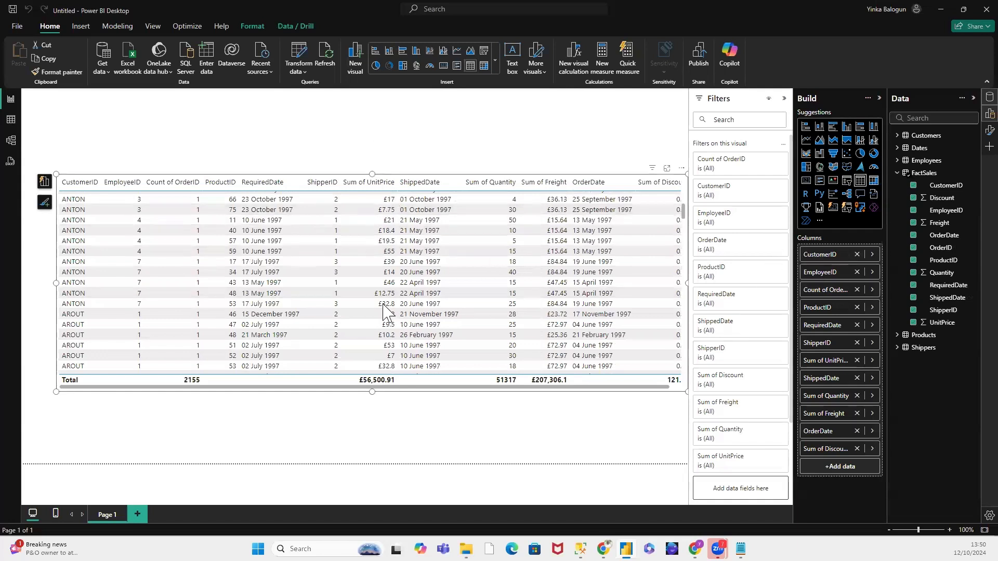
click(871, 361)
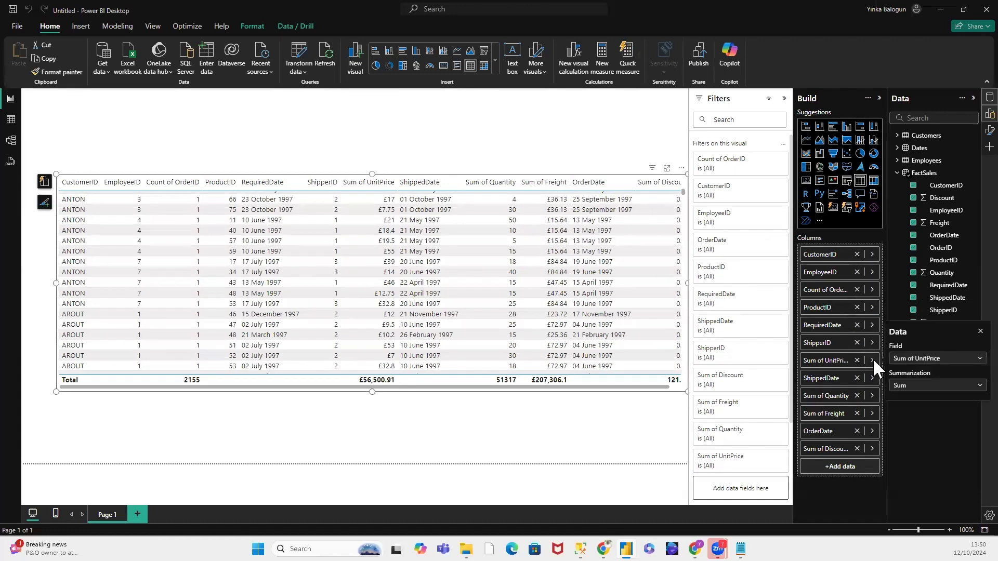
click(973, 385)
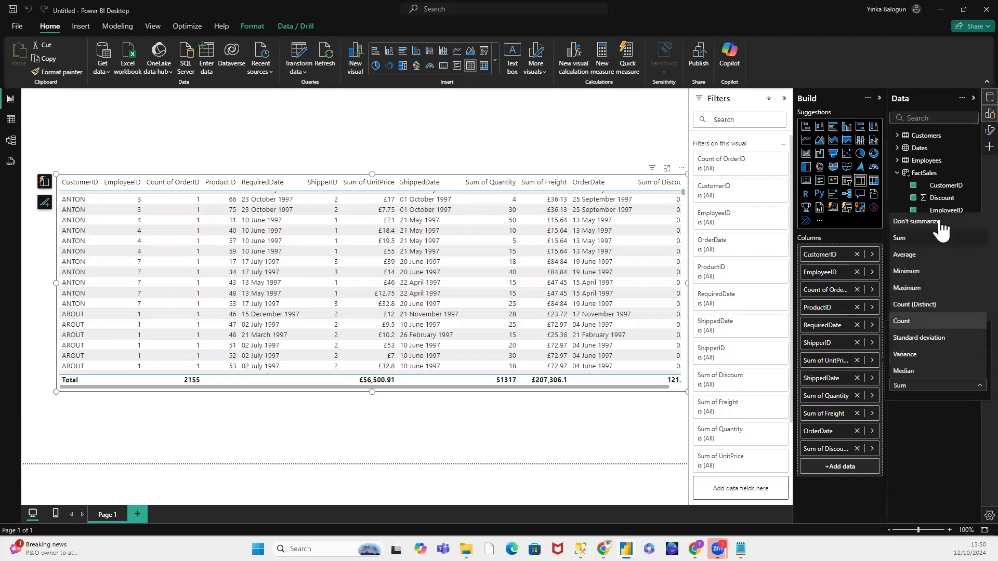
click(916, 221)
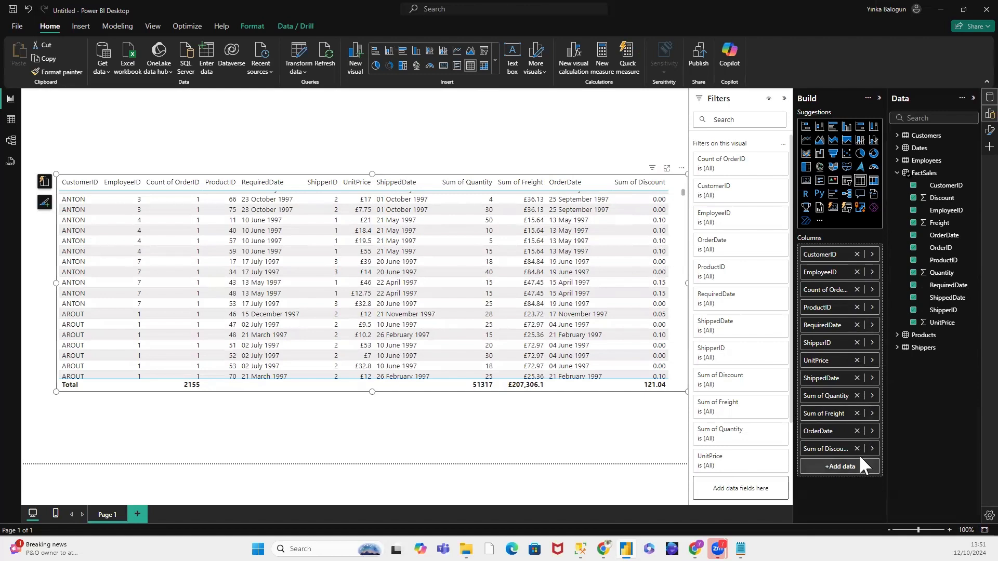
Step: Change the Discount column's summarization in the table visual to Don't summarize
click(872, 449)
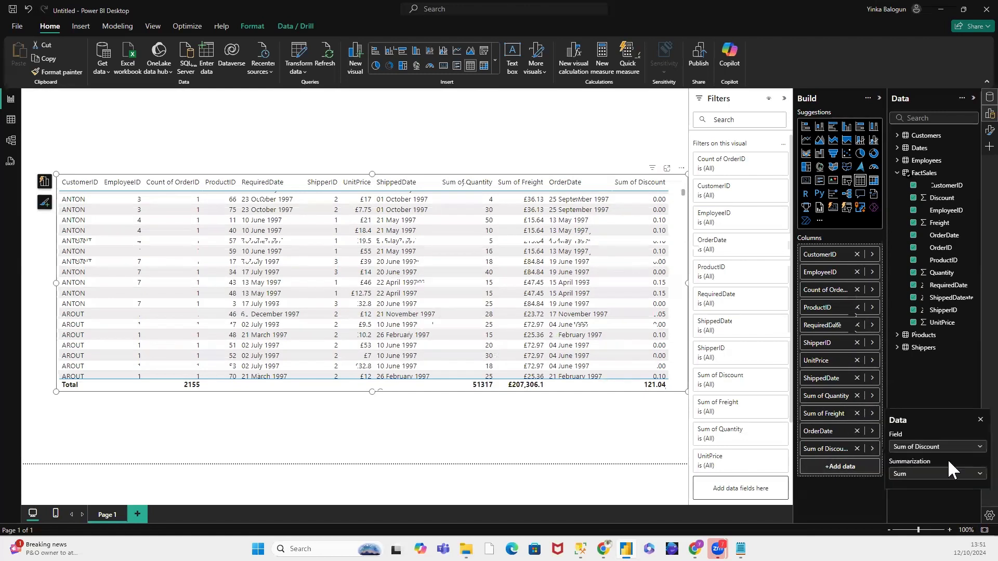
click(973, 474)
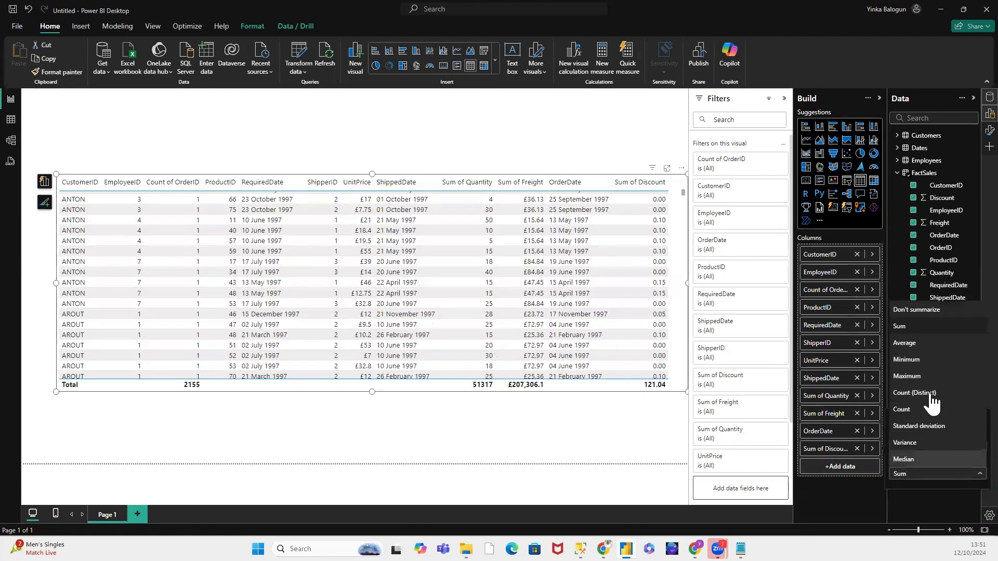
click(924, 310)
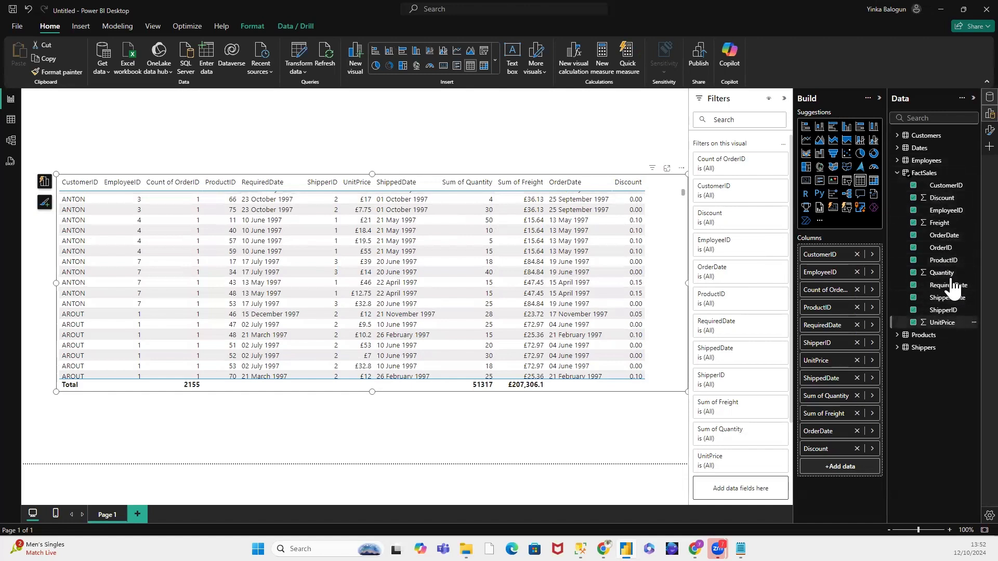
Step: Set the format of the OrderDate, RequiredDate and ShippedDate columns in FactSales to *14/03/2001 (Short Date)
click(947, 236)
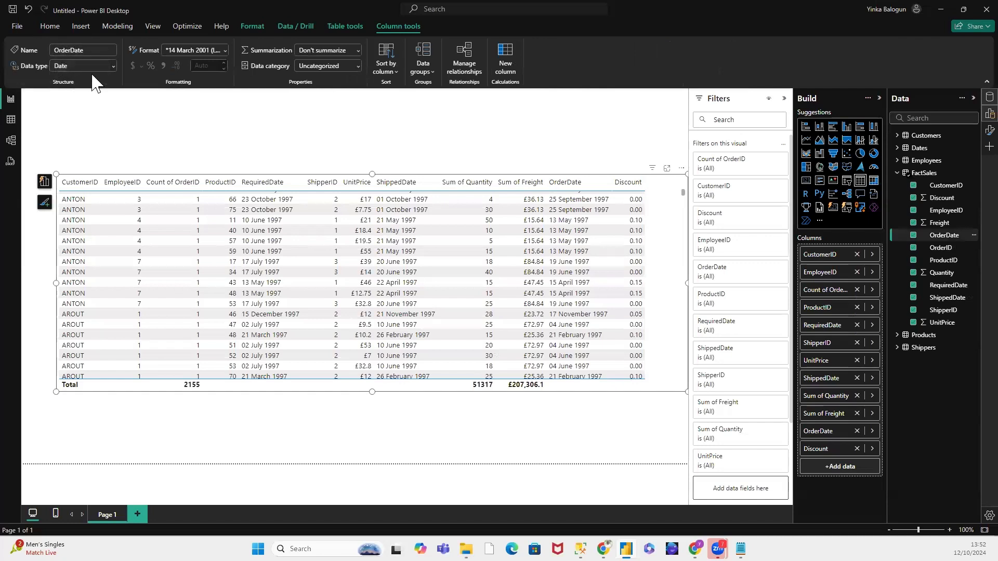
click(224, 50)
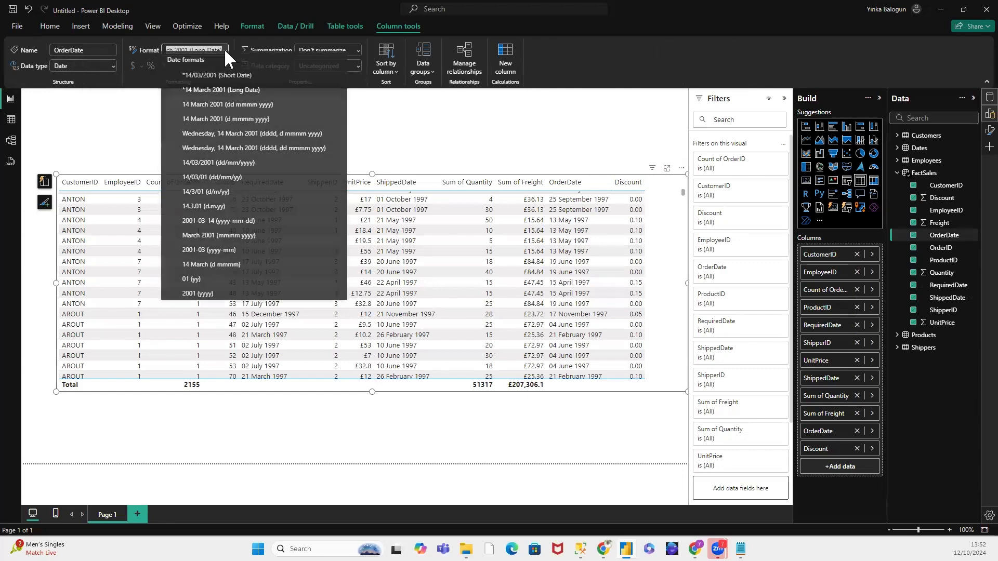
click(227, 82)
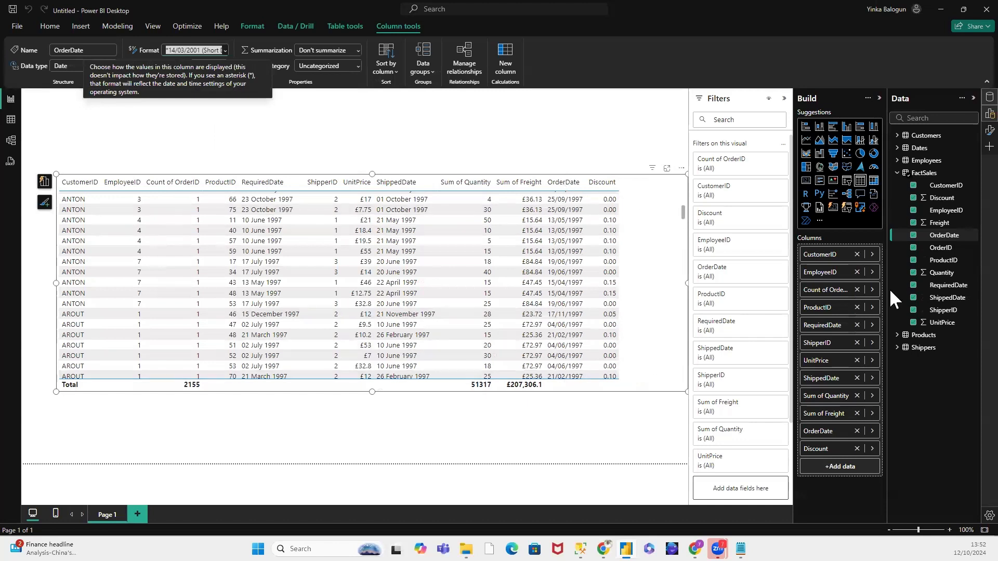
click(948, 286)
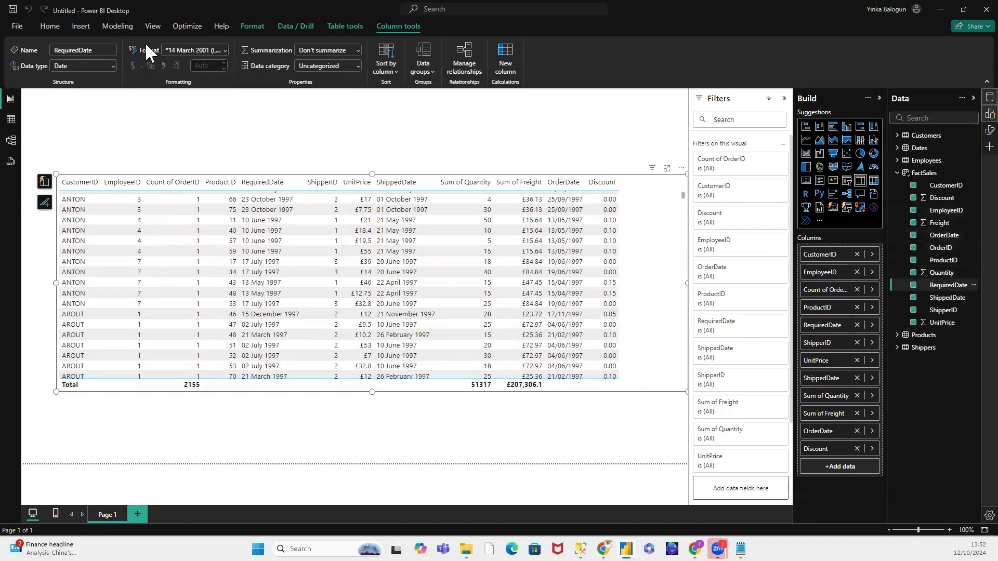
click(223, 48)
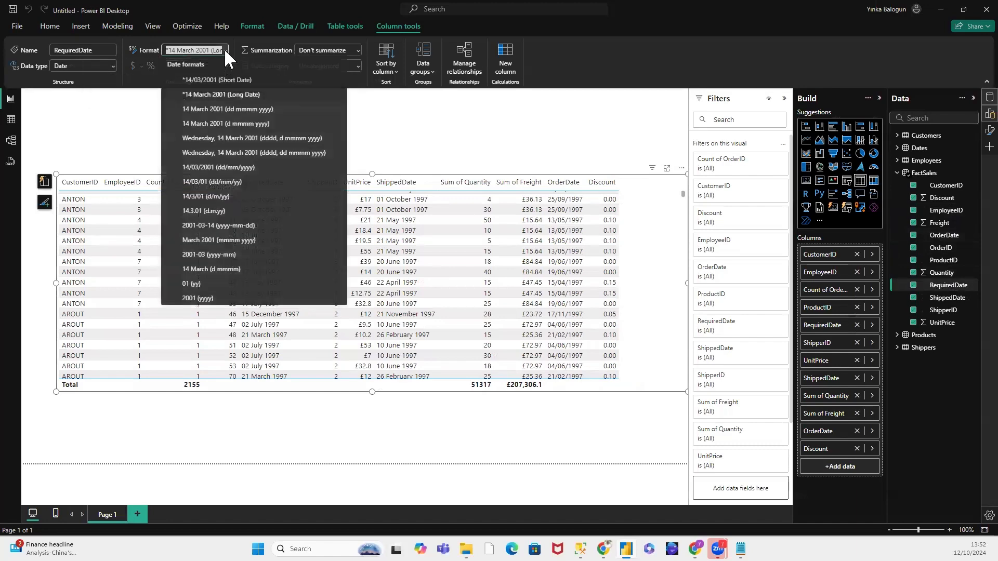
click(224, 81)
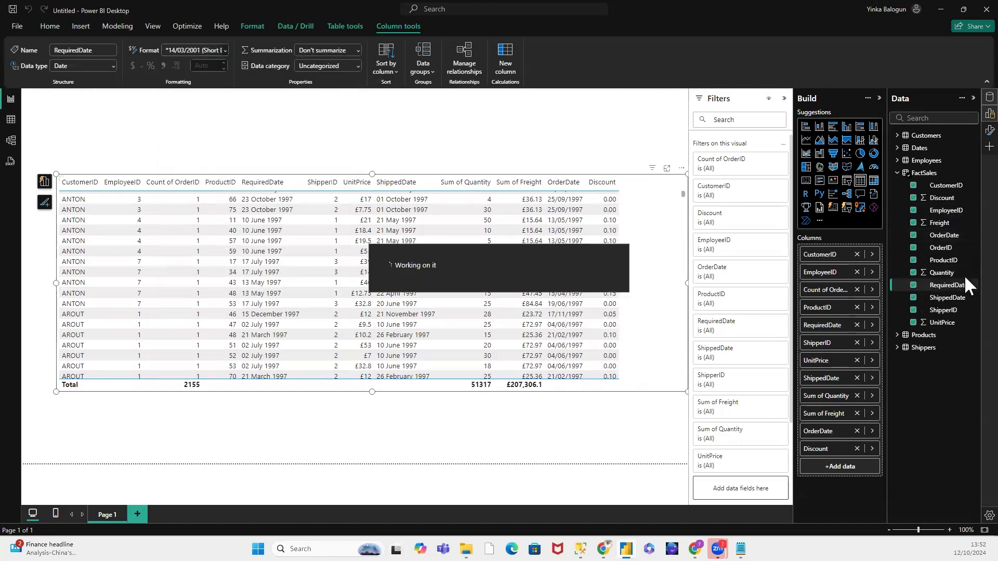
click(962, 298)
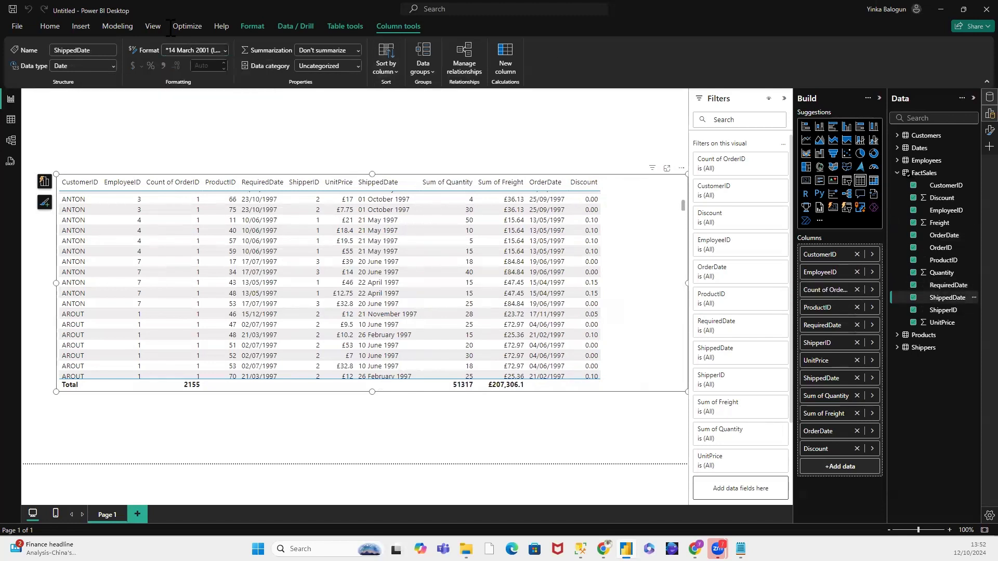
click(225, 51)
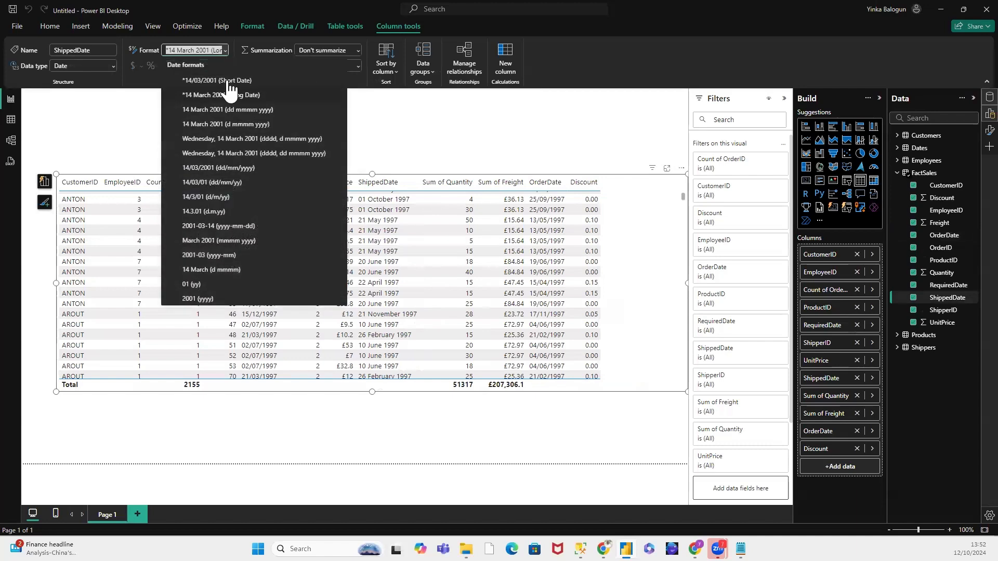
click(226, 81)
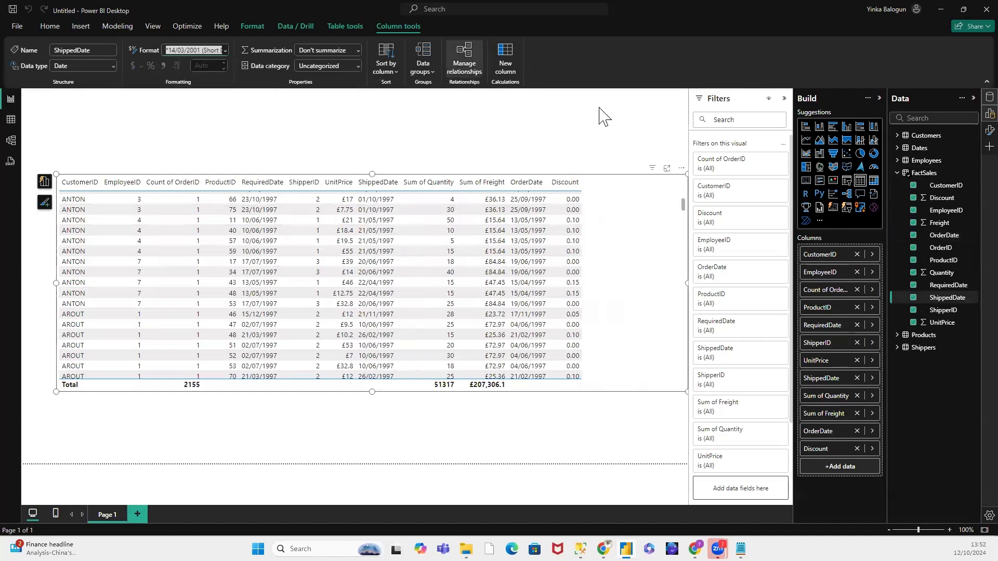
click(378, 144)
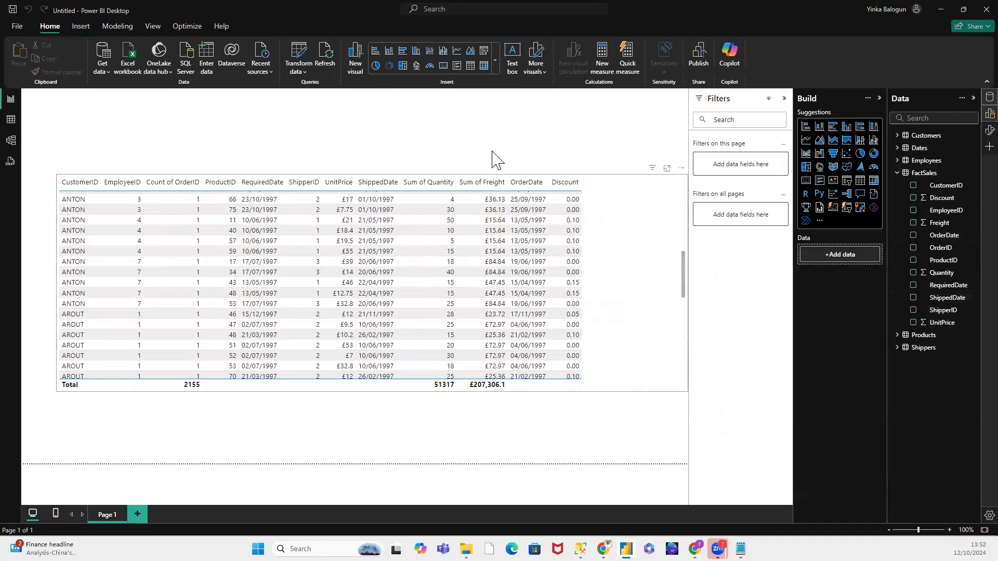
Step: Remove every field except Sum of Quantity from the table visual
click(464, 181)
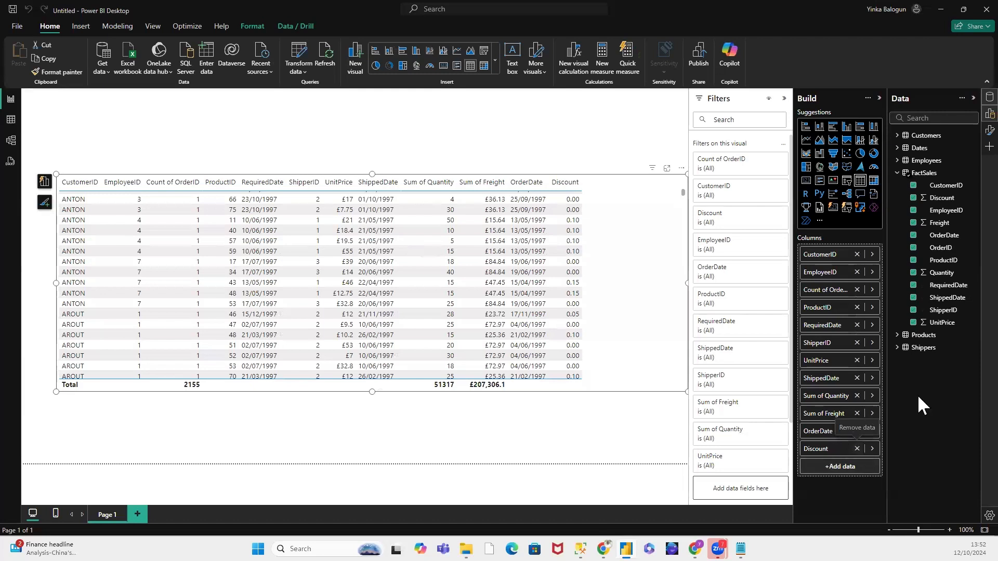
click(857, 449)
click(857, 431)
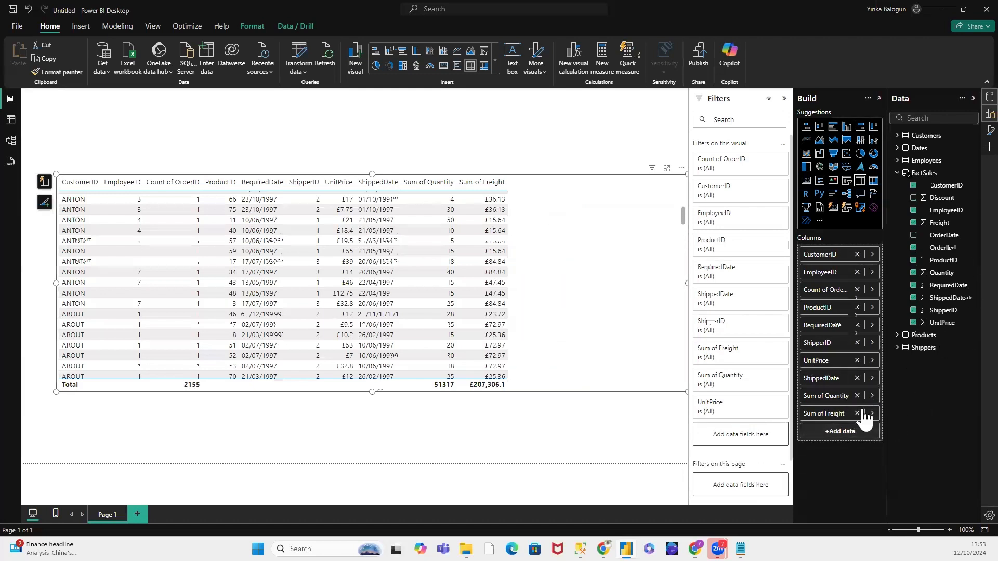
click(857, 413)
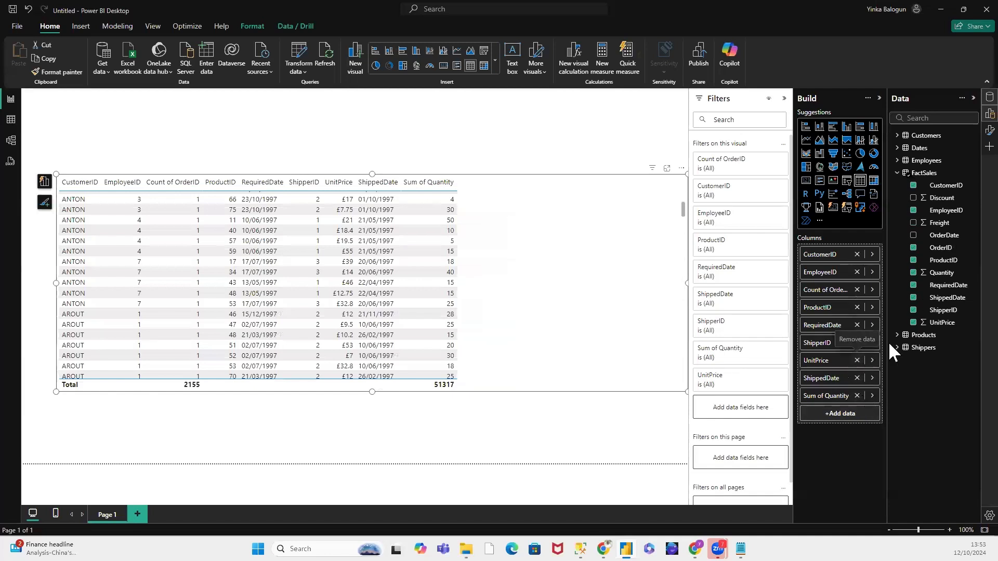
click(857, 360)
click(856, 342)
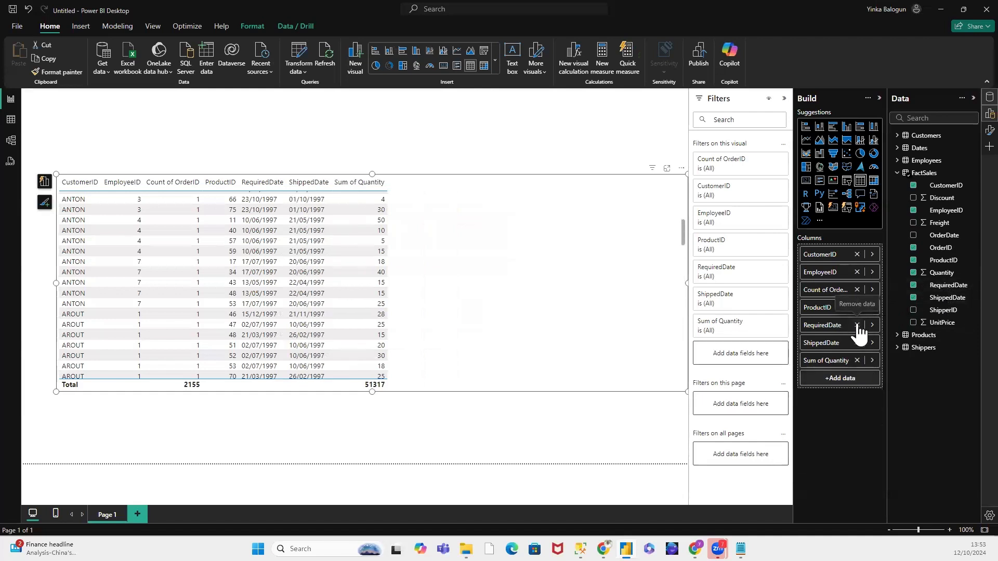
click(857, 325)
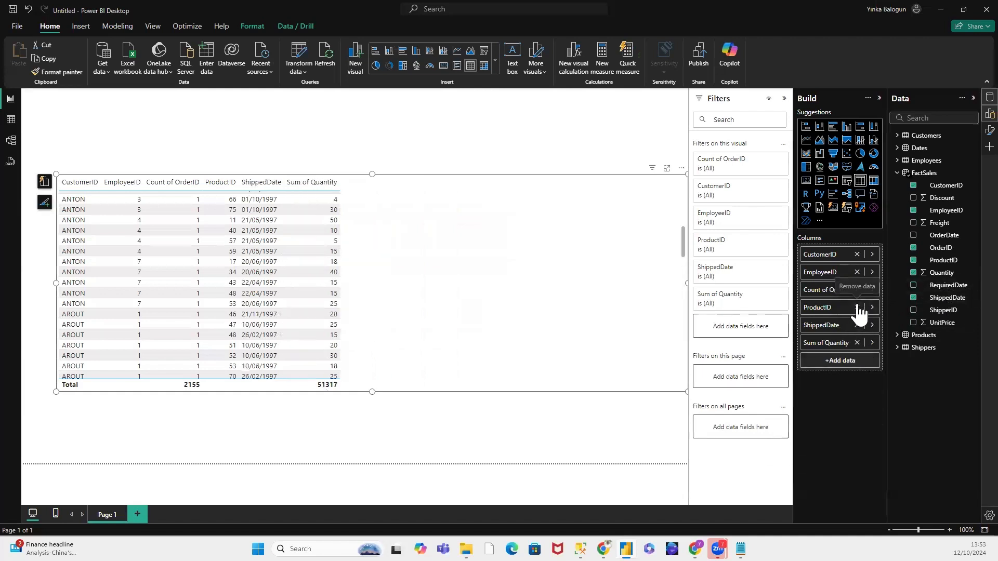
click(857, 307)
click(857, 290)
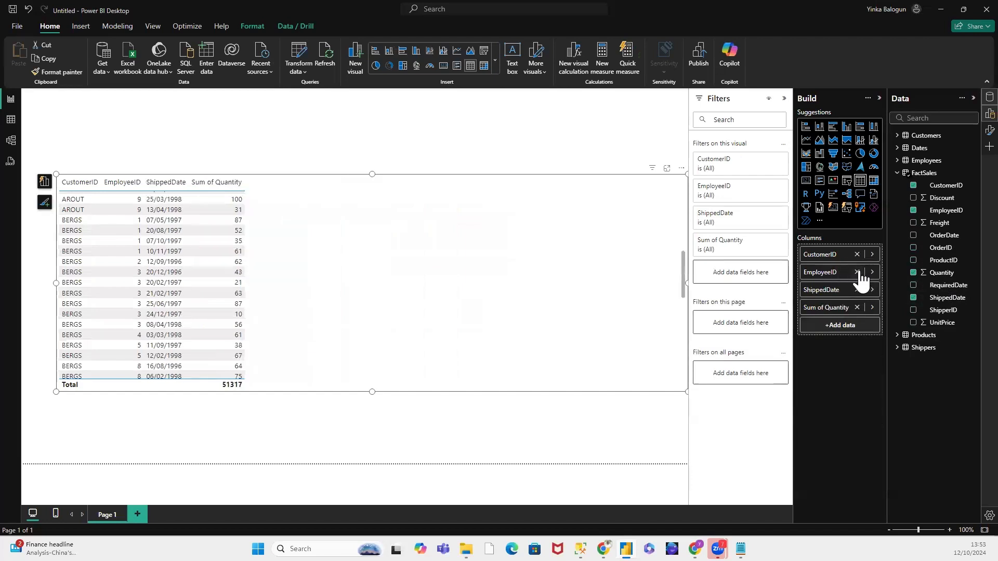
click(858, 269)
click(857, 254)
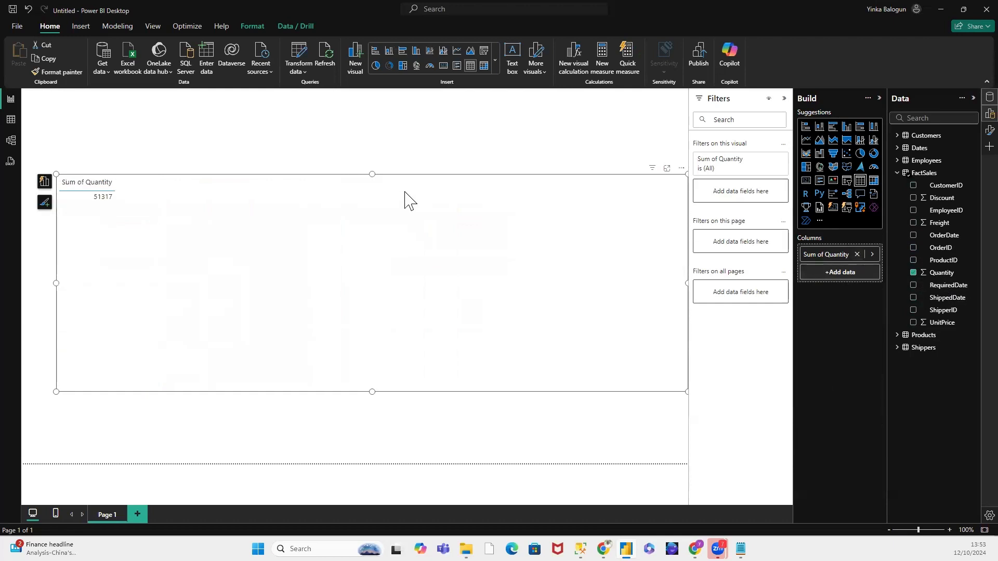
click(338, 157)
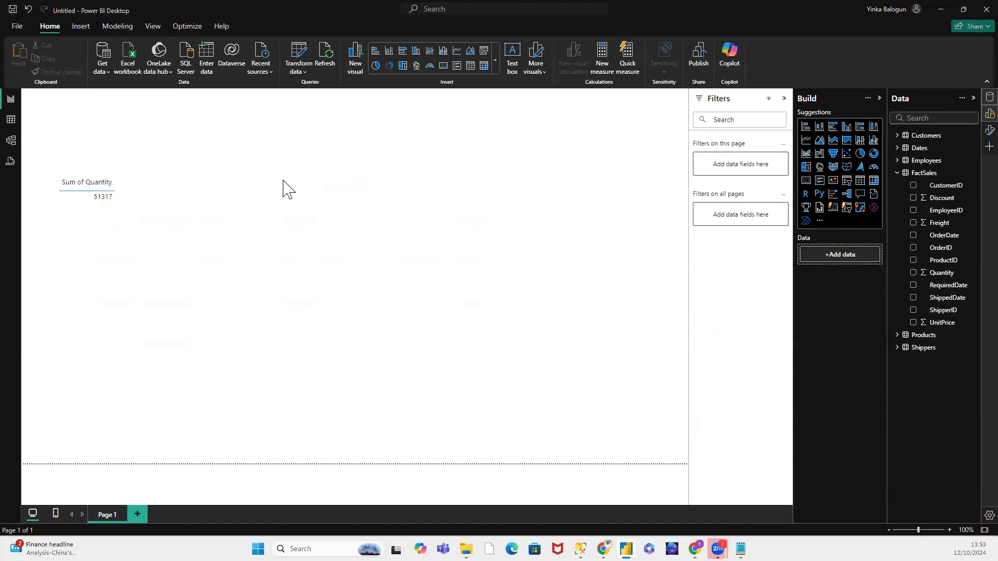
Step: Examine the Quantity column of the FactSales table in Table view and compare it with the Sum of Quantity visual in the report
click(243, 182)
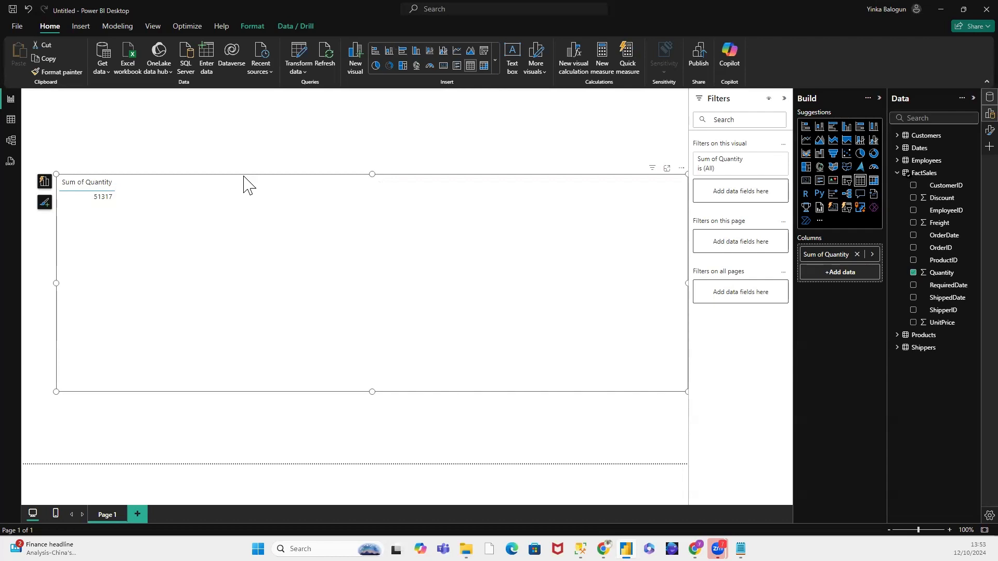
click(16, 124)
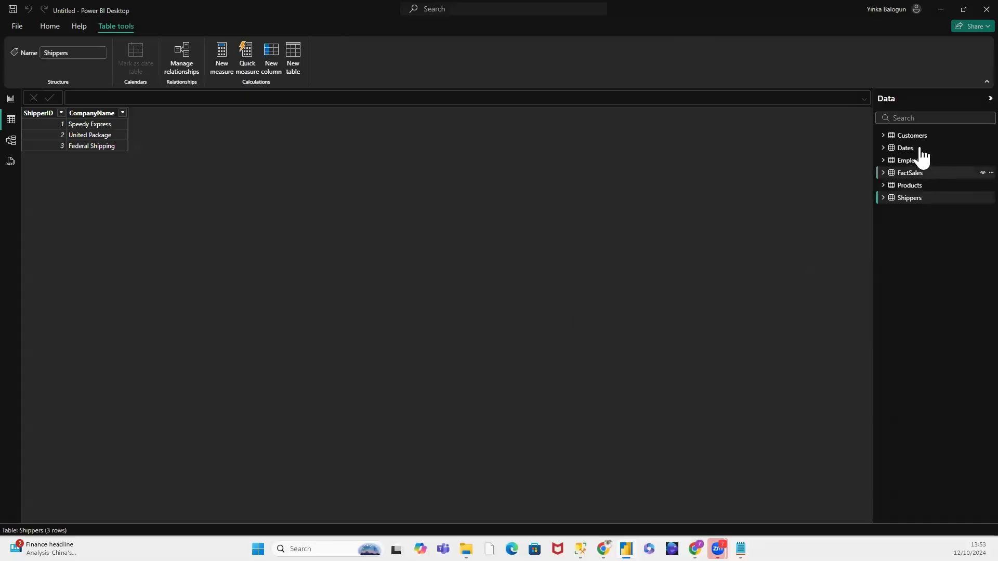
click(910, 173)
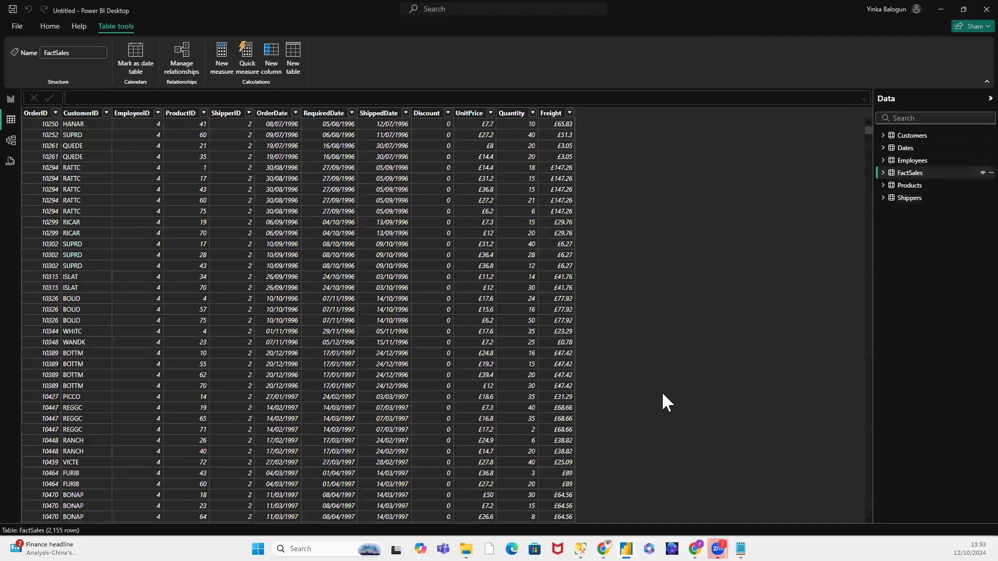
click(512, 114)
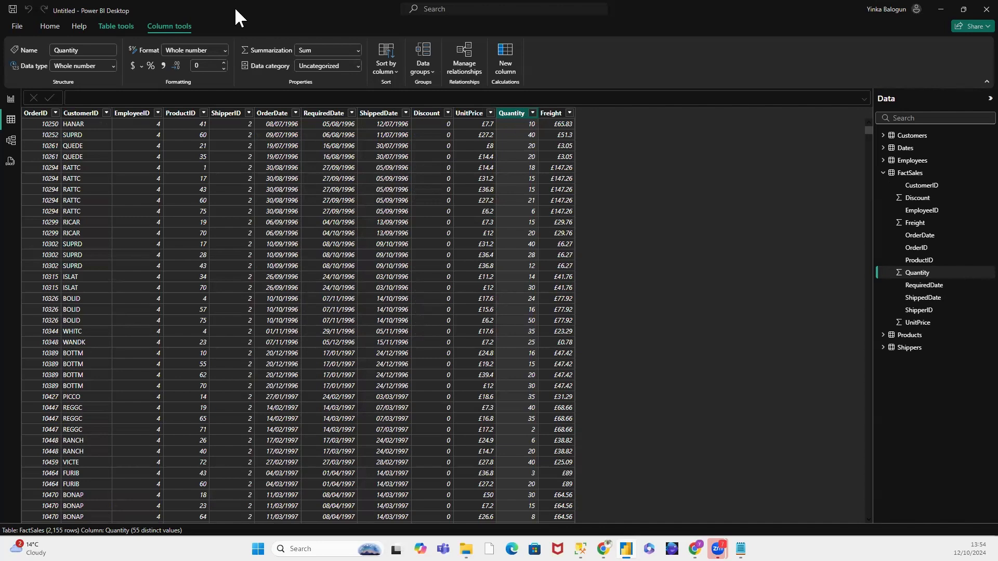
click(12, 107)
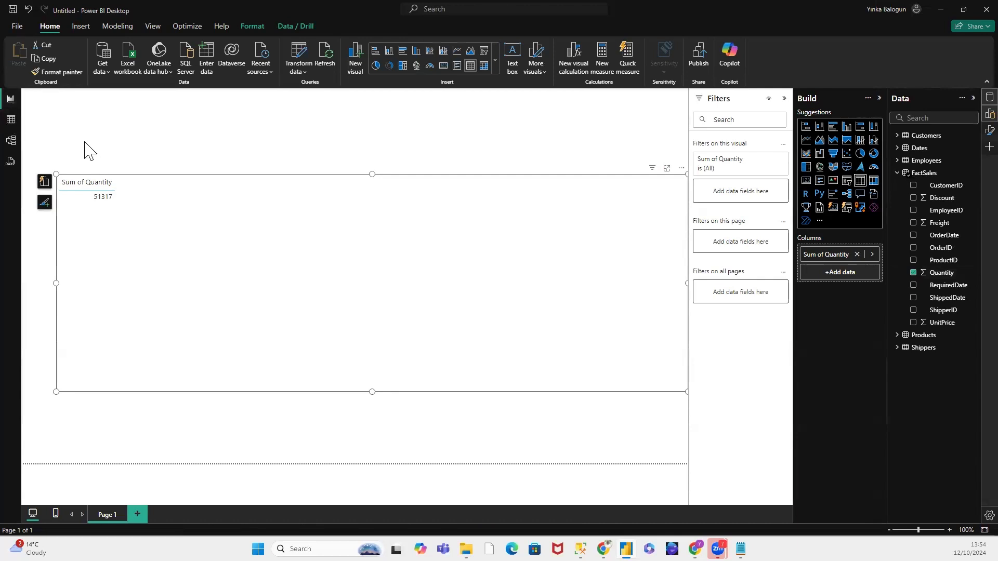
click(15, 119)
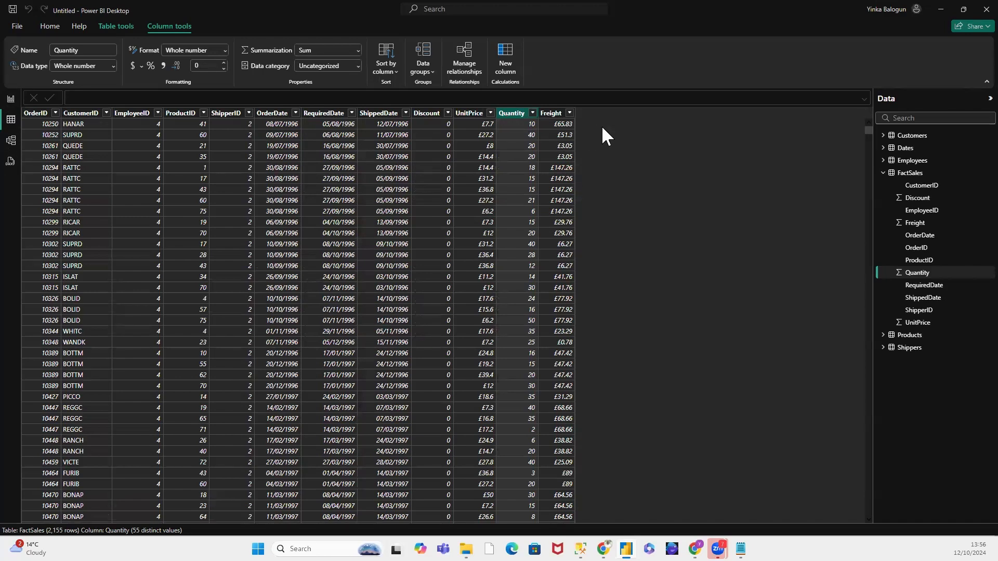
Step: Return to Report view and shrink the Sum of Quantity table visual to a small box around its content
click(11, 99)
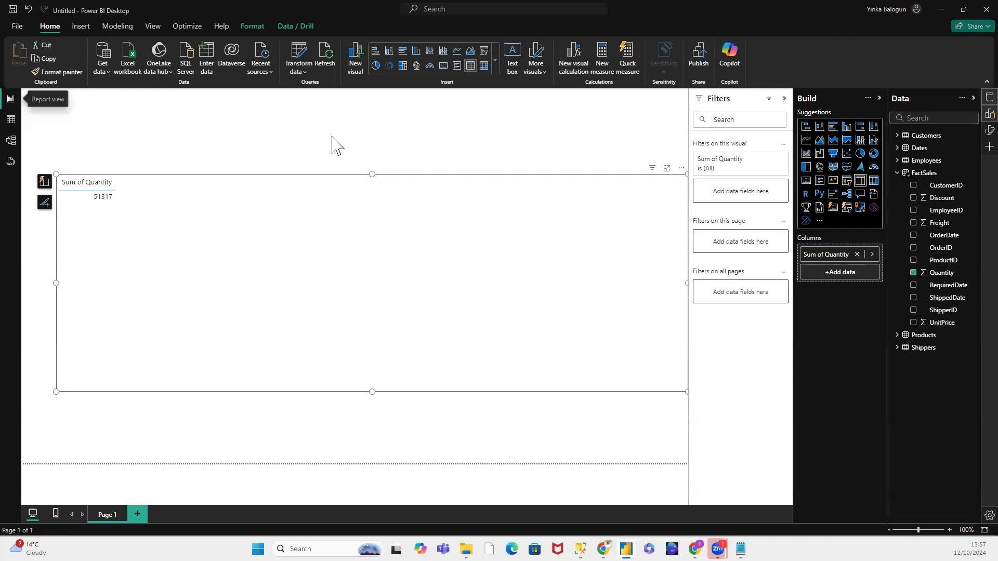
click(99, 183)
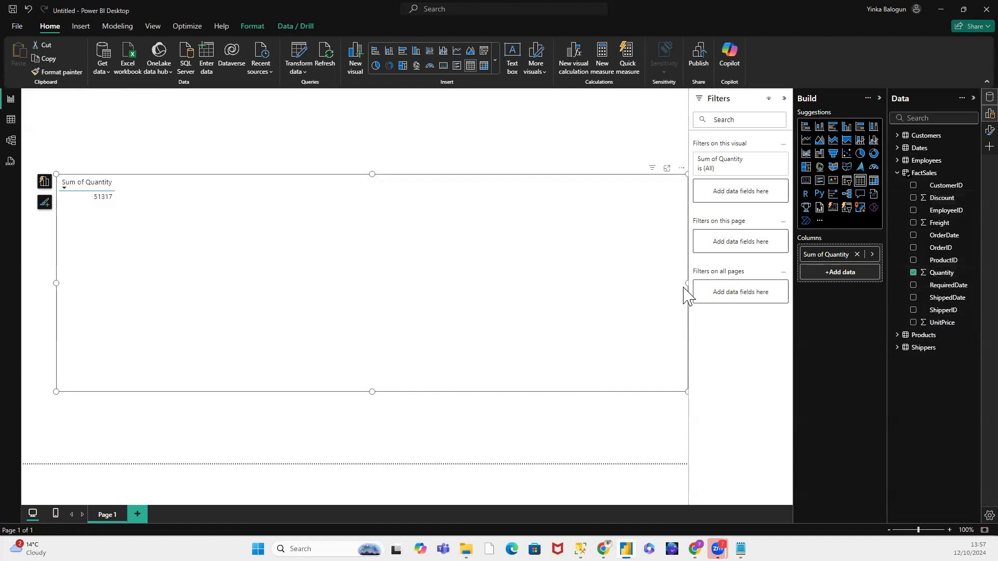
drag(620, 273, 331, 264)
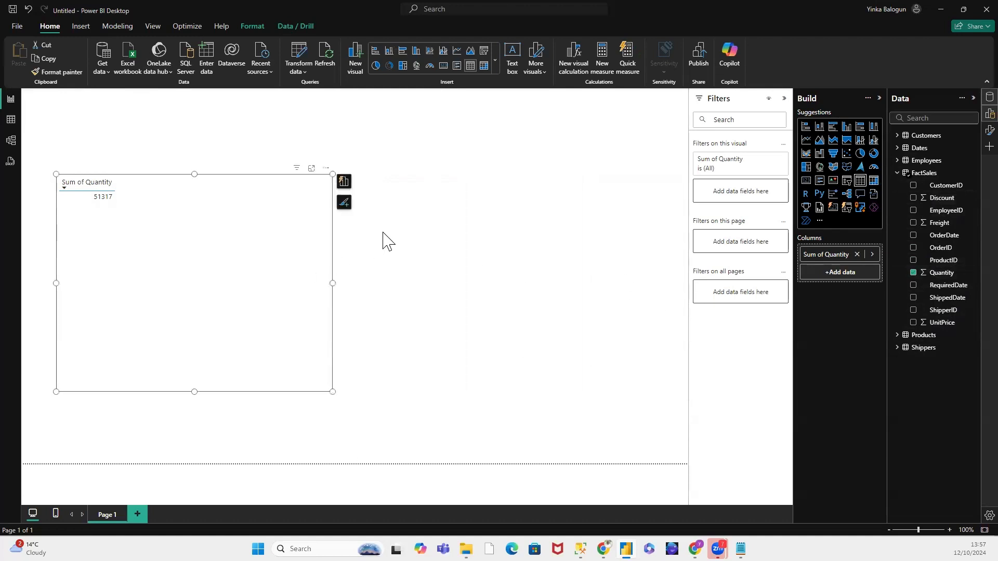
click(334, 283)
click(332, 281)
click(397, 270)
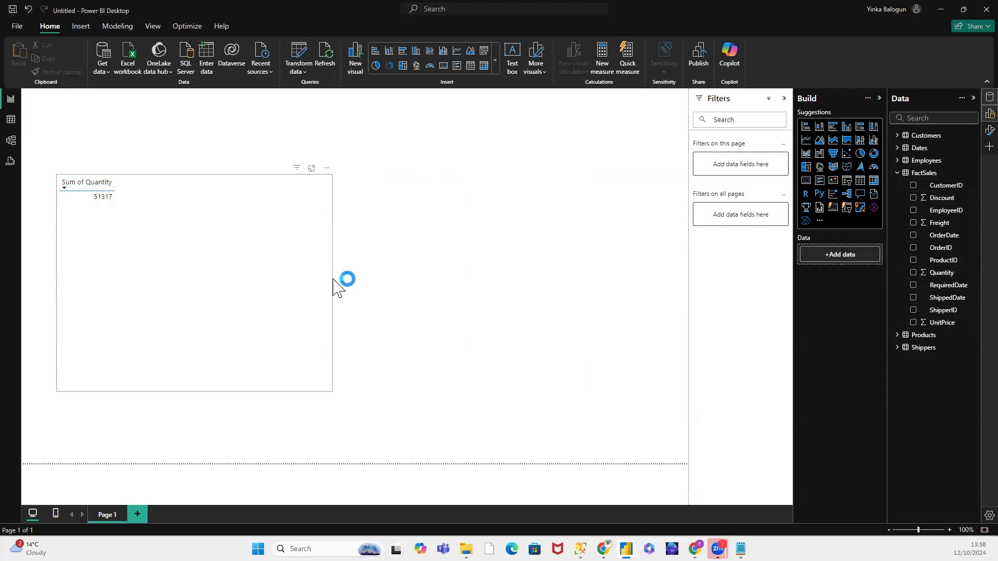
click(333, 279)
drag(332, 281, 284, 284)
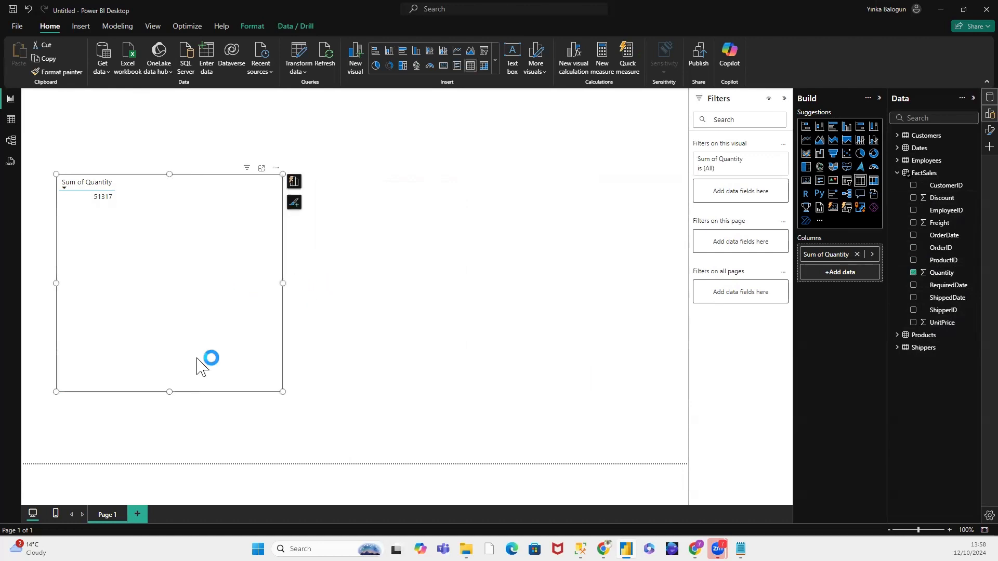
drag(169, 390, 194, 251)
drag(282, 212, 239, 213)
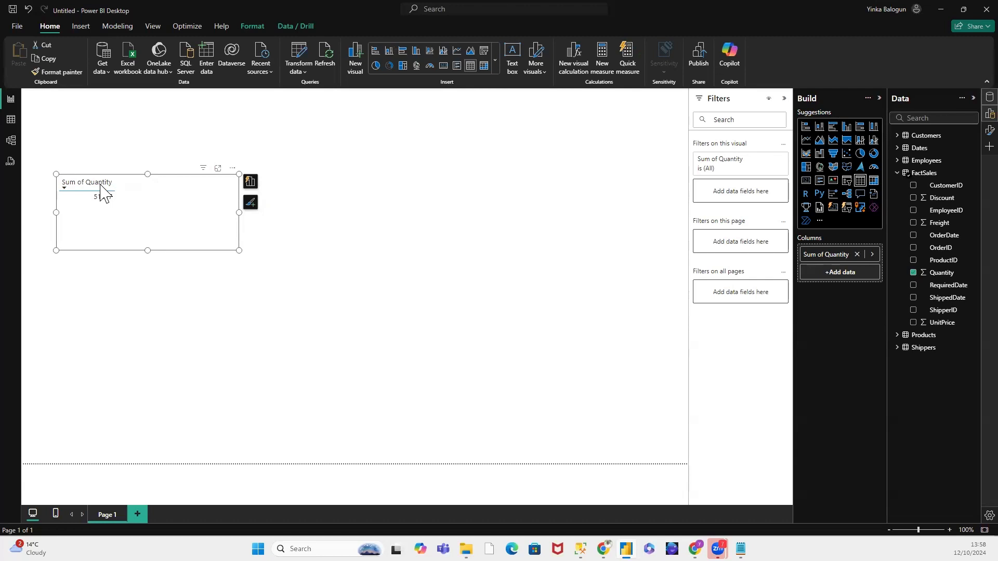
Step: Create and load an empty manually entered table named Key Measures
click(898, 173)
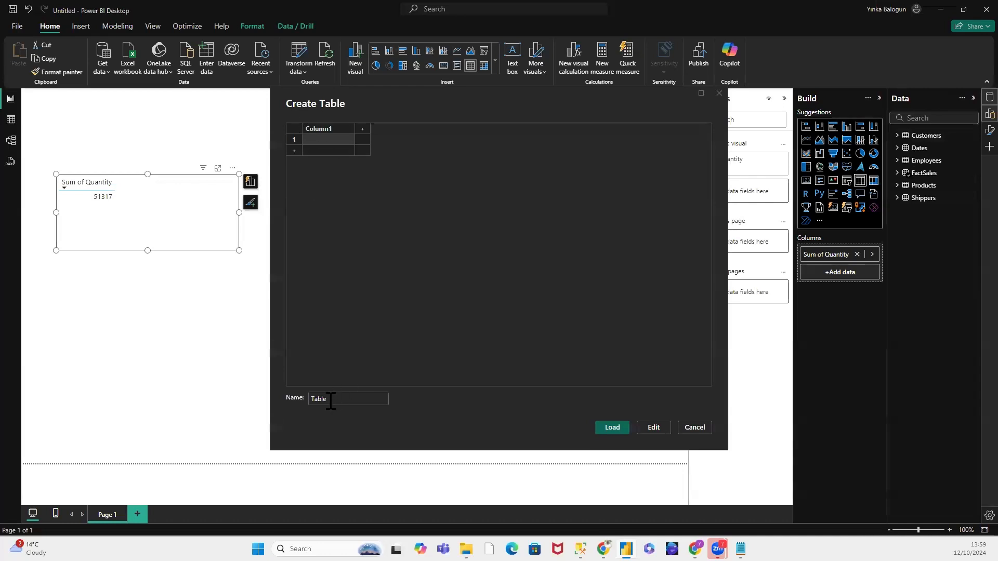
drag(331, 401, 301, 395)
text(Key Measures)
click(622, 426)
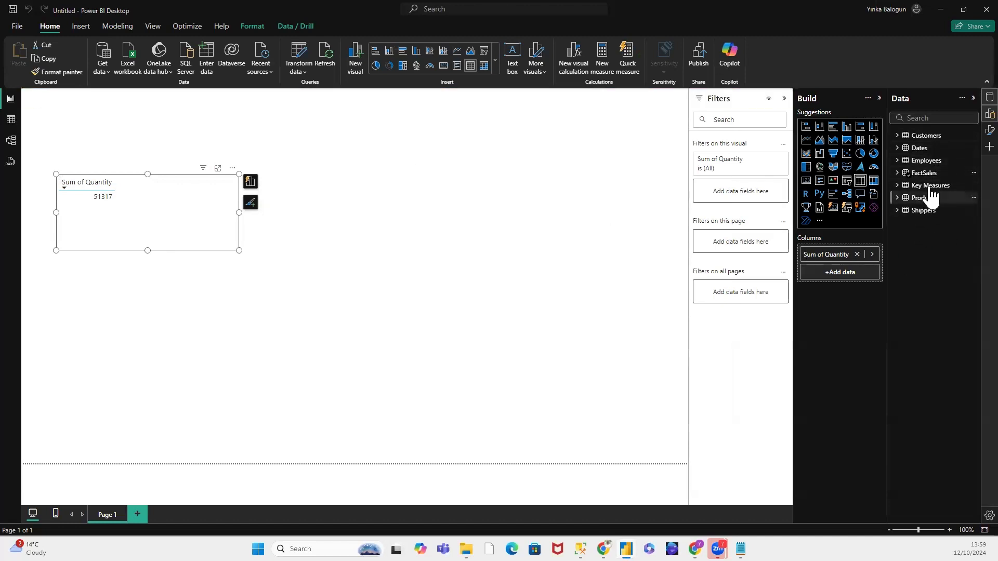
Step: Start a new measure in the Key Measures table and name it Quantity
click(930, 188)
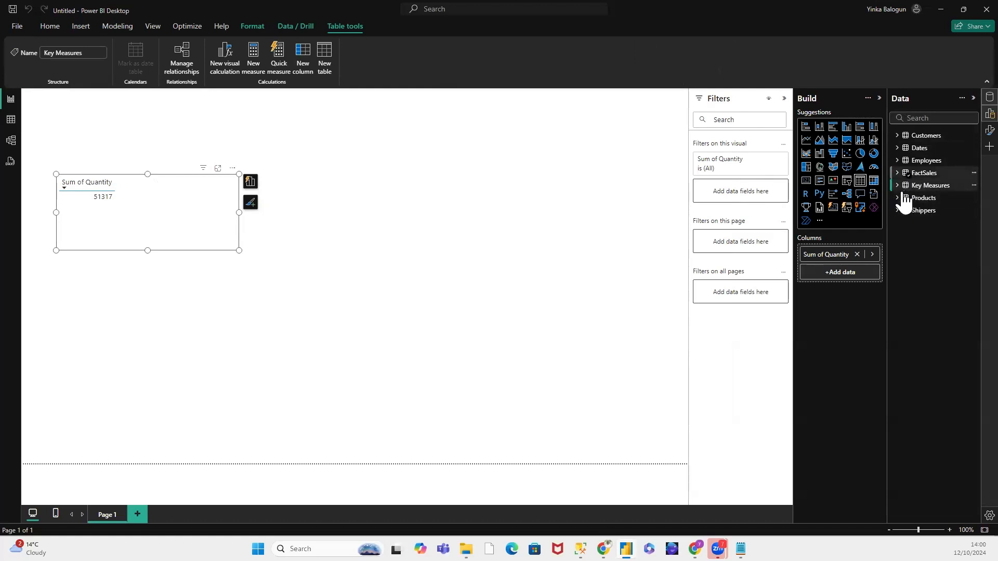
click(935, 185)
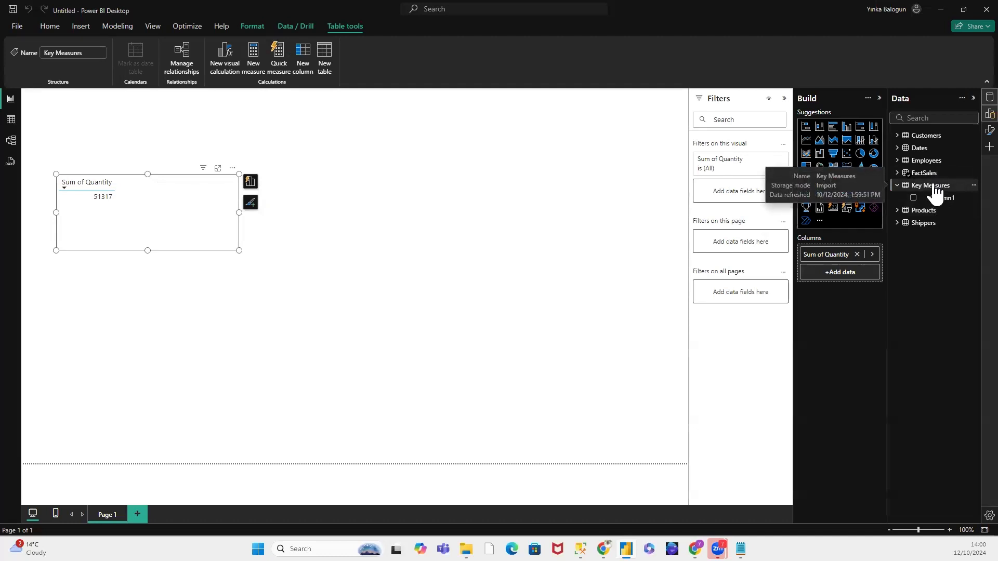
right_click(933, 187)
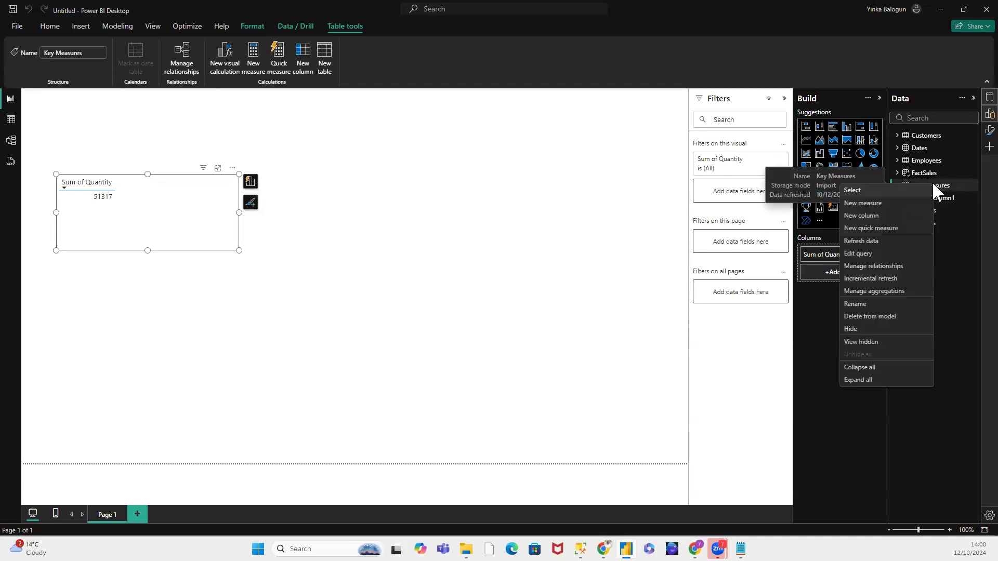
click(877, 207)
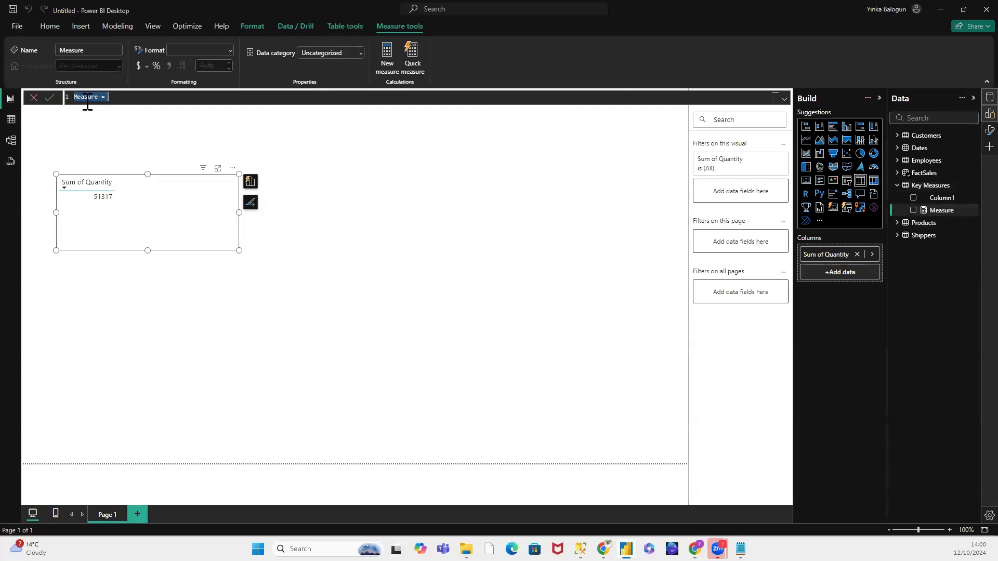
click(78, 98)
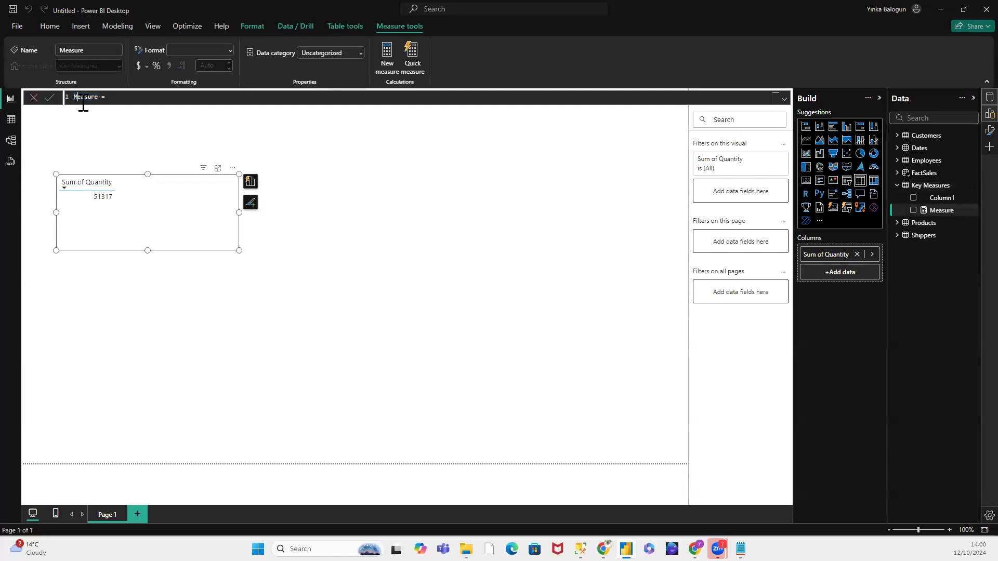
drag(99, 97, 70, 97)
click(110, 98)
text(Quantity)
Step: Define the Quantity measure as SUM(FactSales[Quantity]) and commit the formula
click(218, 100)
text(SUM)
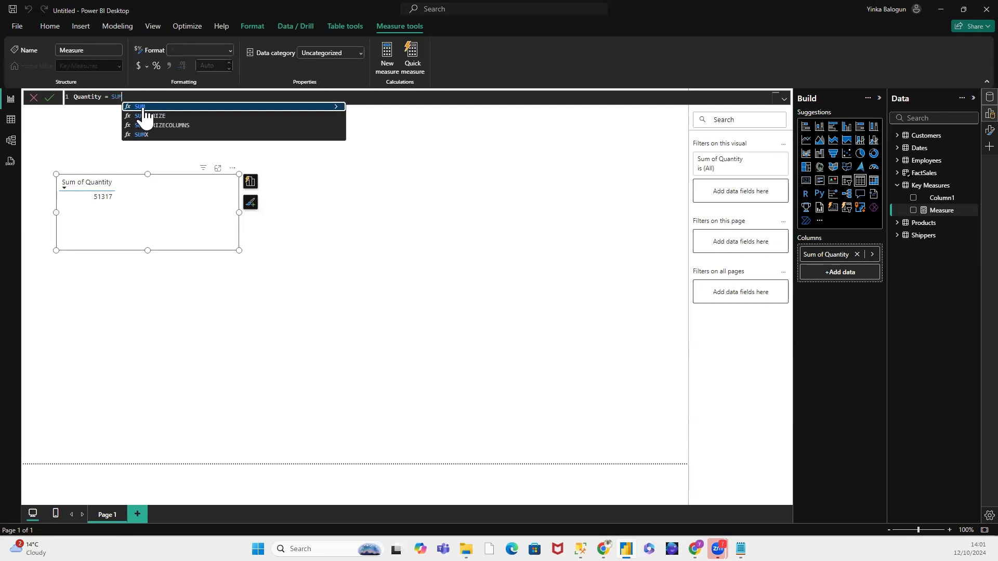
click(337, 108)
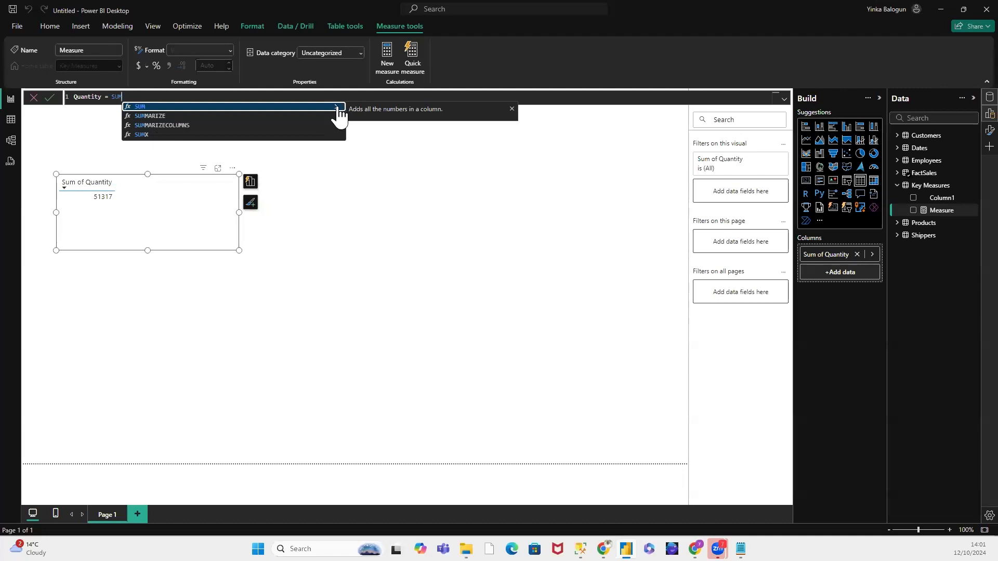
text(()
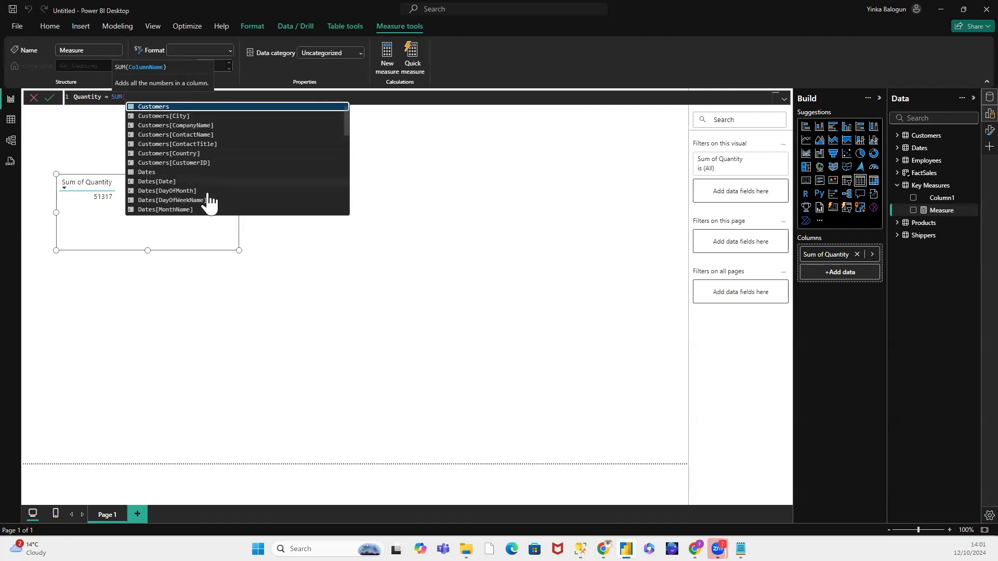
scroll(210, 193, down, 1)
scroll(210, 187, down, 2)
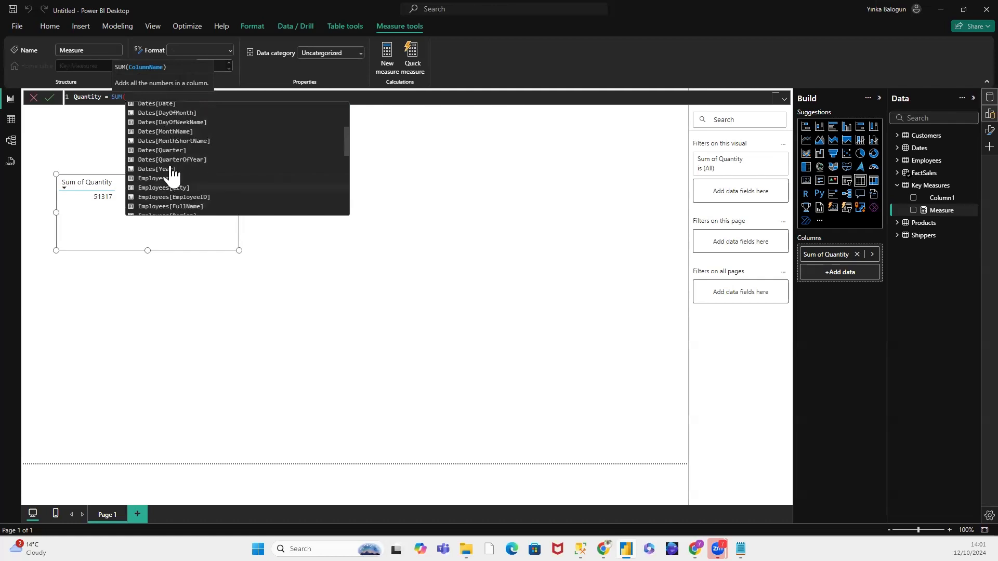
scroll(180, 175, down, 1)
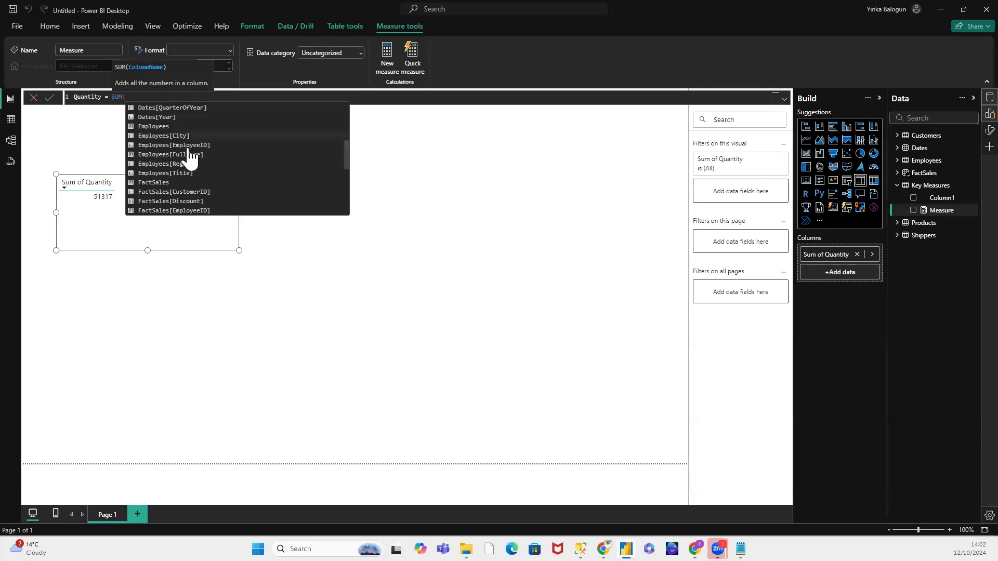
scroll(198, 167, down, 1)
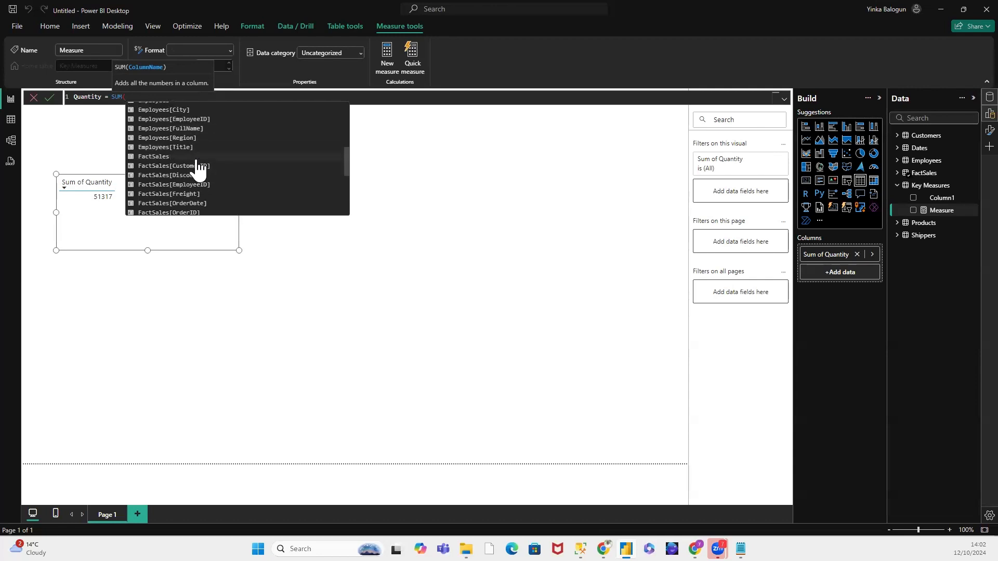
scroll(199, 169, down, 1)
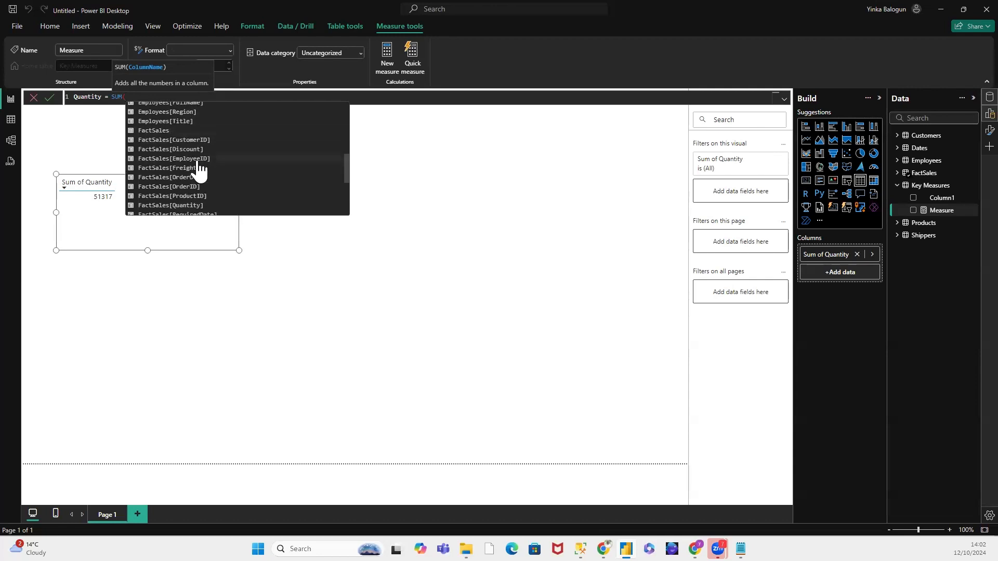
scroll(199, 169, down, 1)
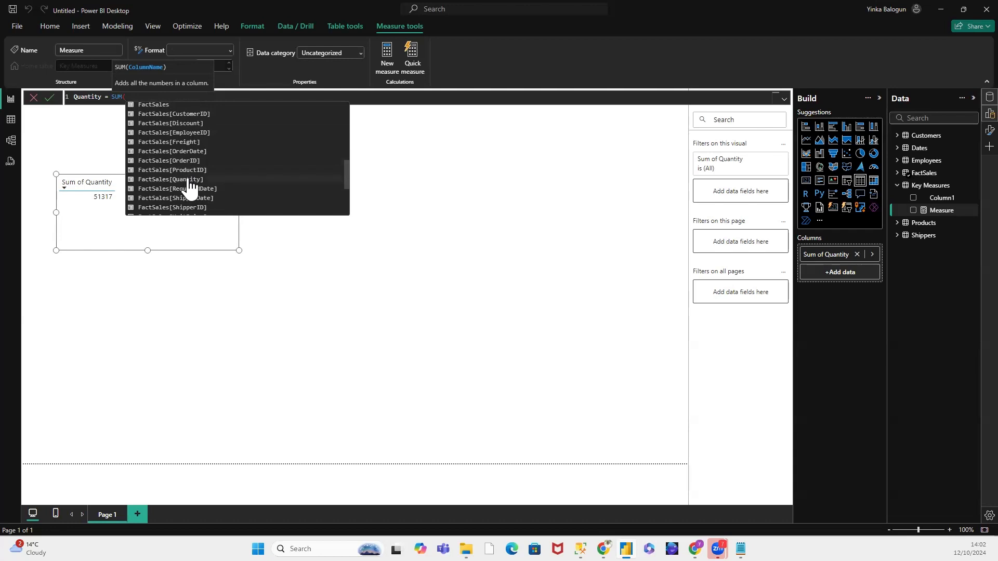
click(189, 180)
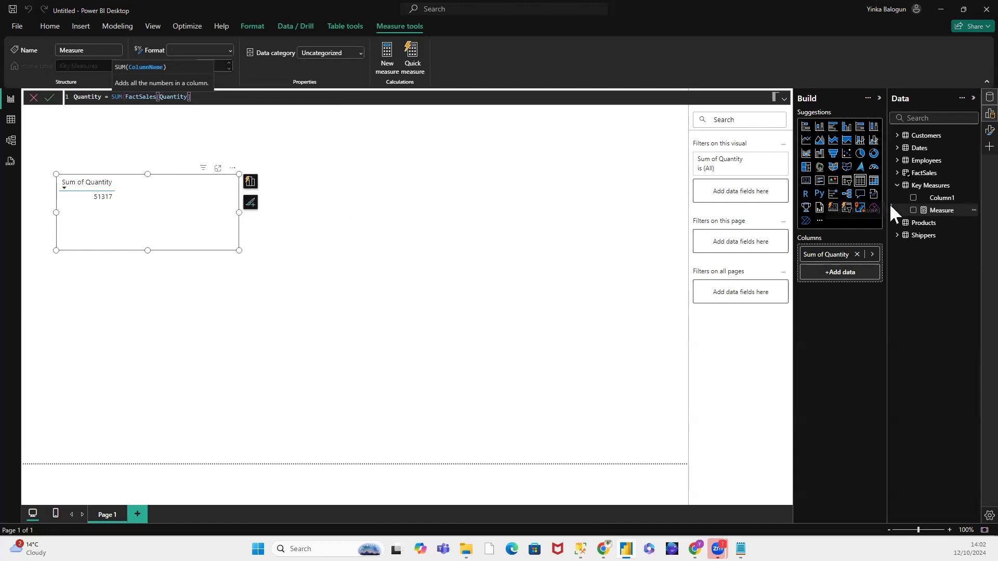
text())
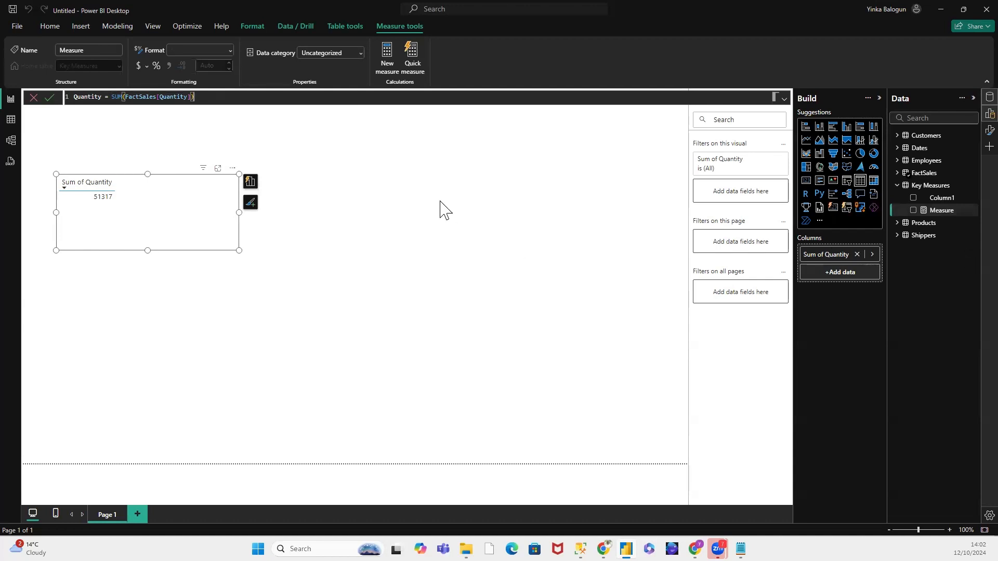
key(Return)
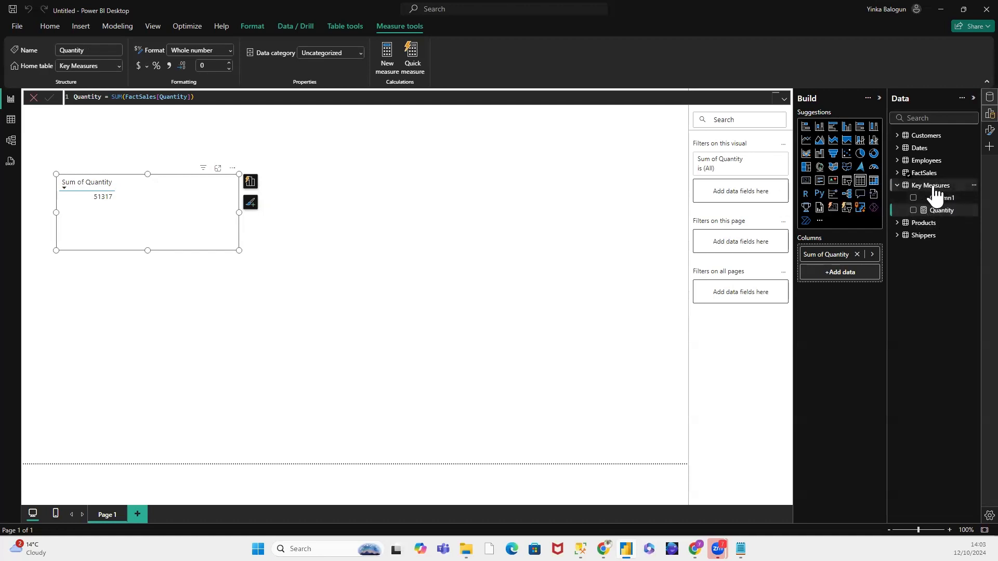
Step: Delete the placeholder Column1 from the Key Measures table
click(973, 198)
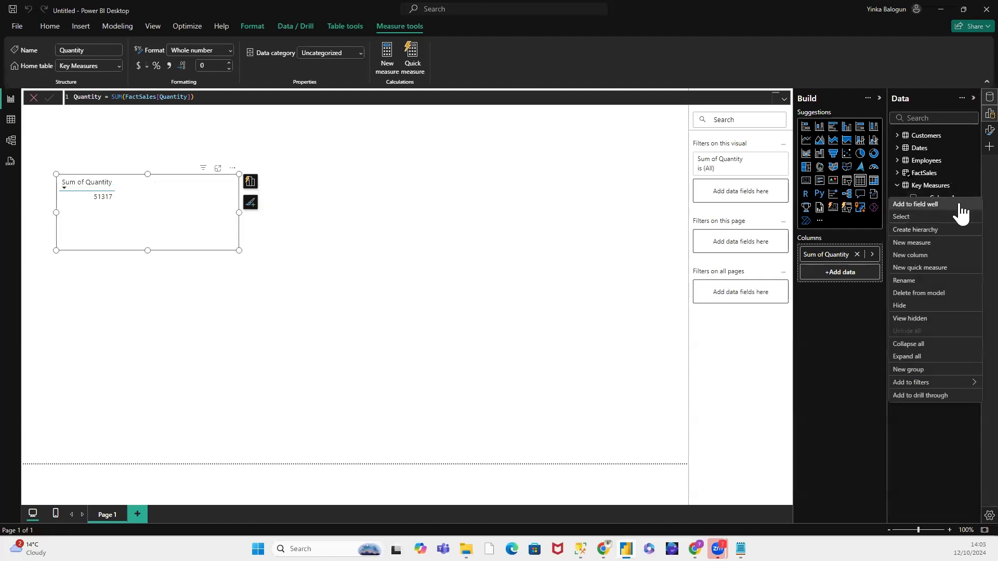
click(922, 292)
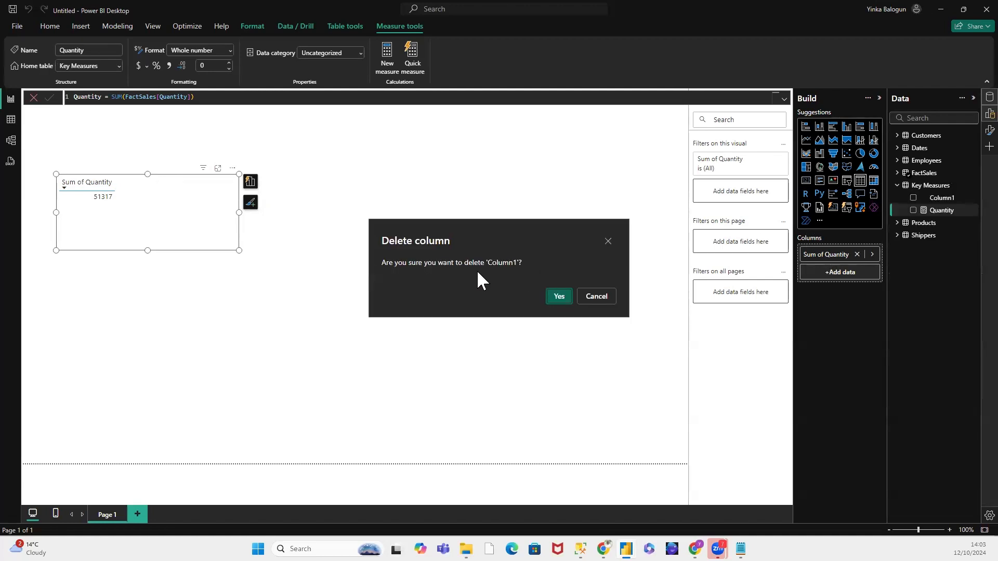
click(559, 297)
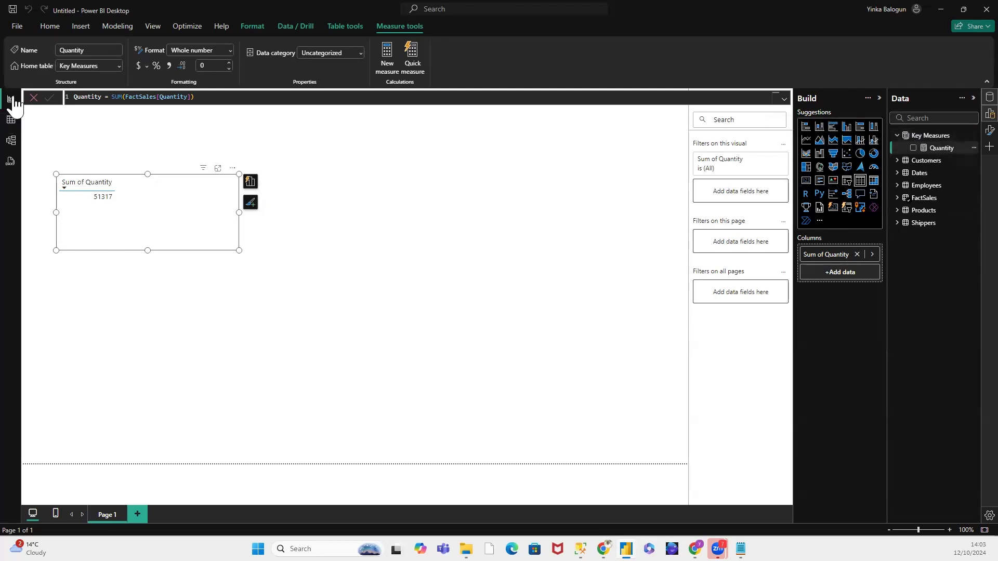
Step: Add the Quantity measure from Key Measures to the table visual alongside Sum of Quantity
click(194, 97)
drag(194, 97, 69, 103)
click(189, 183)
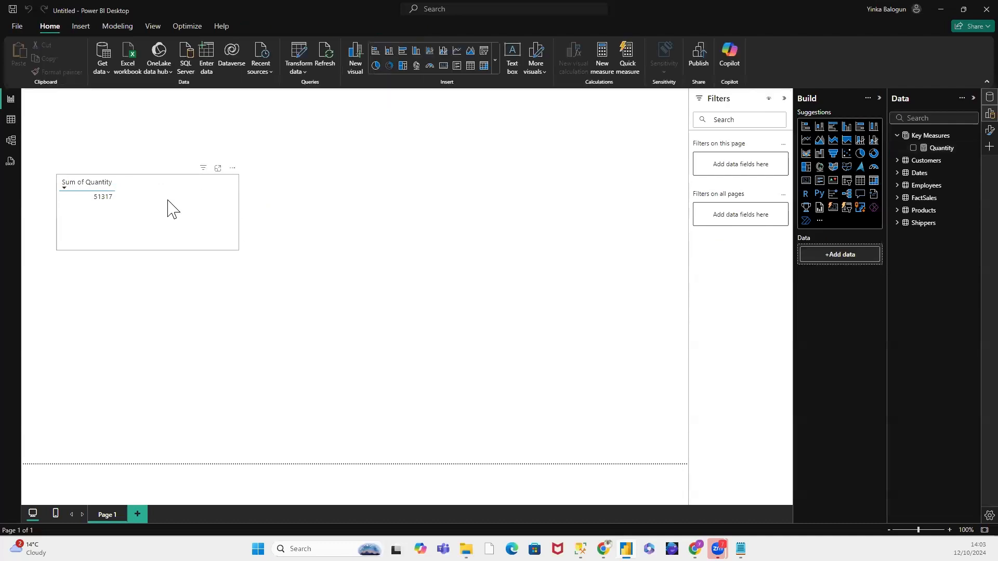
click(150, 206)
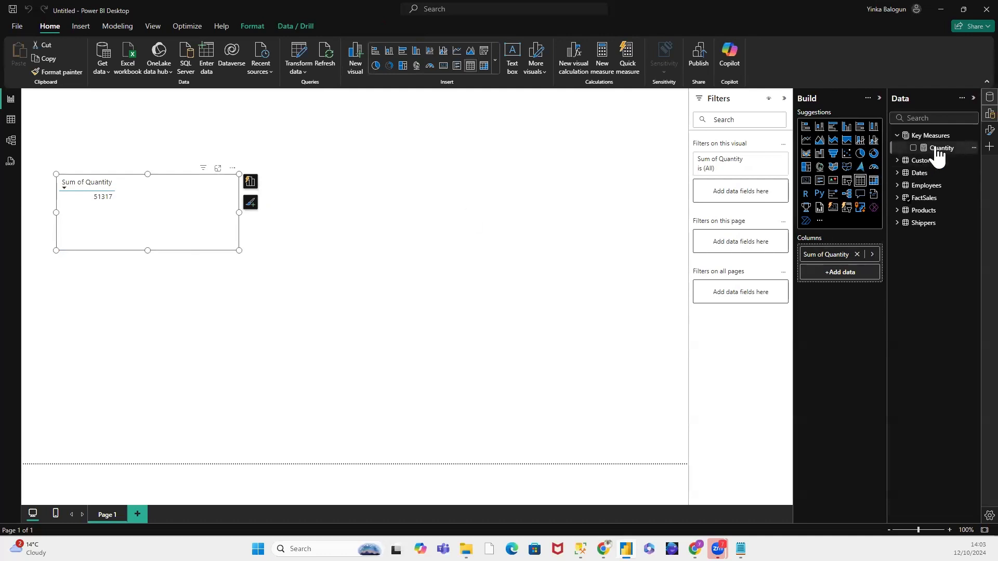
drag(938, 149, 853, 283)
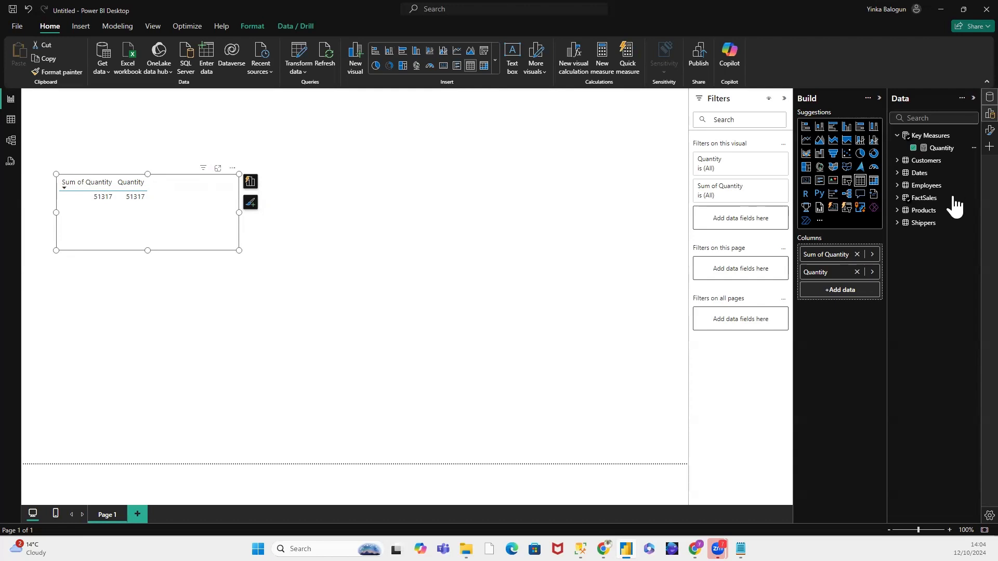
Step: Add the FullName field from the Employees table to the table visual as a third column
click(897, 197)
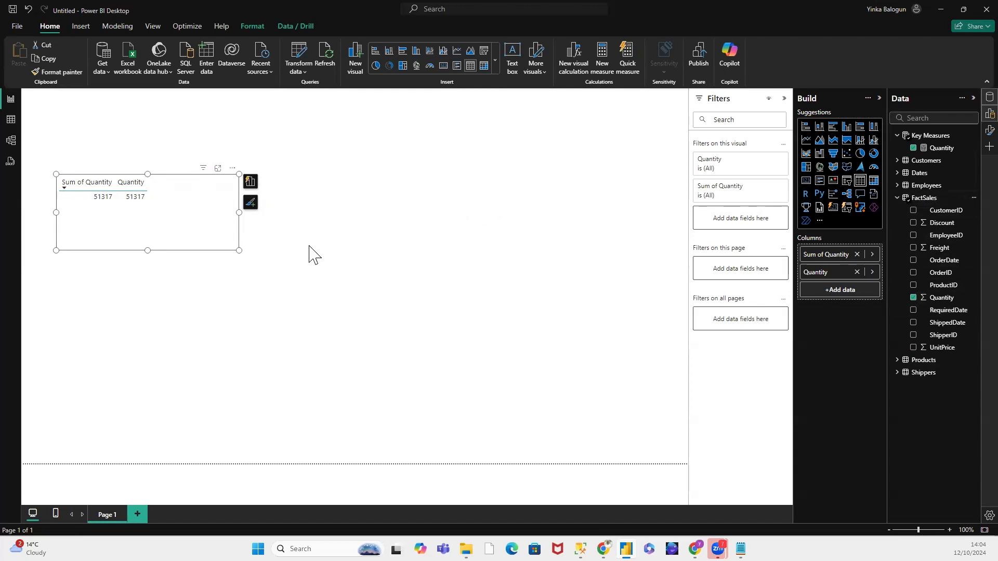
click(313, 264)
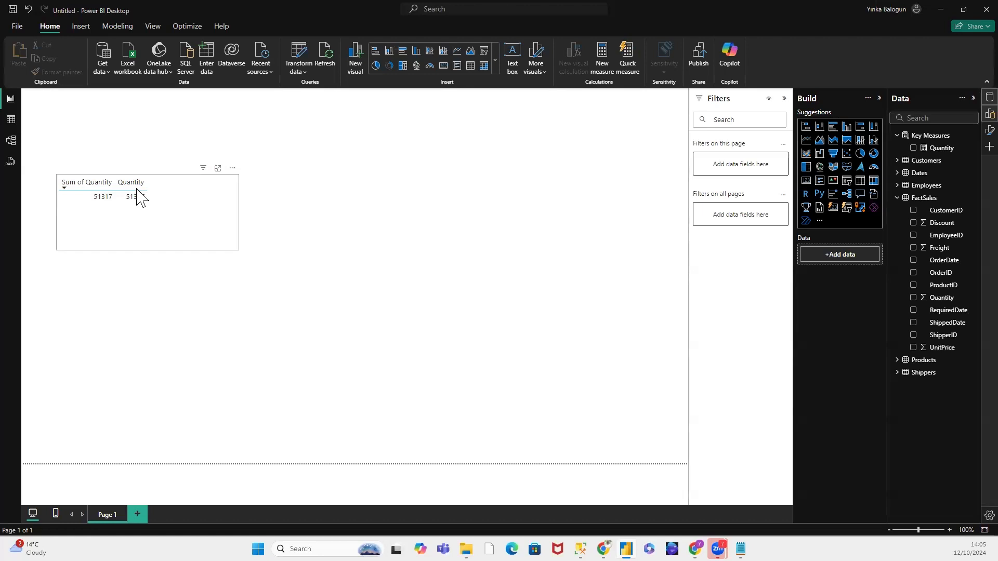
click(325, 220)
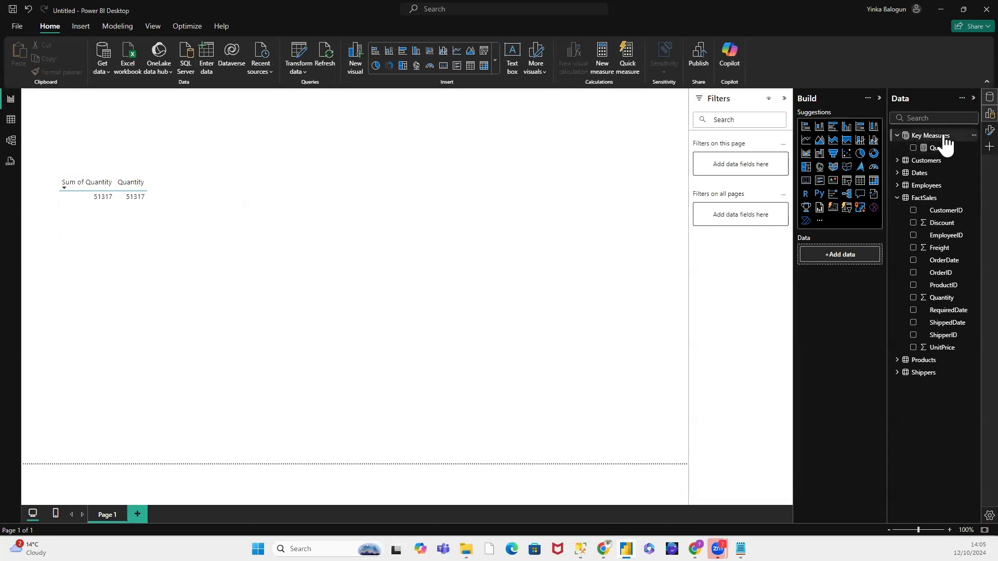
click(136, 180)
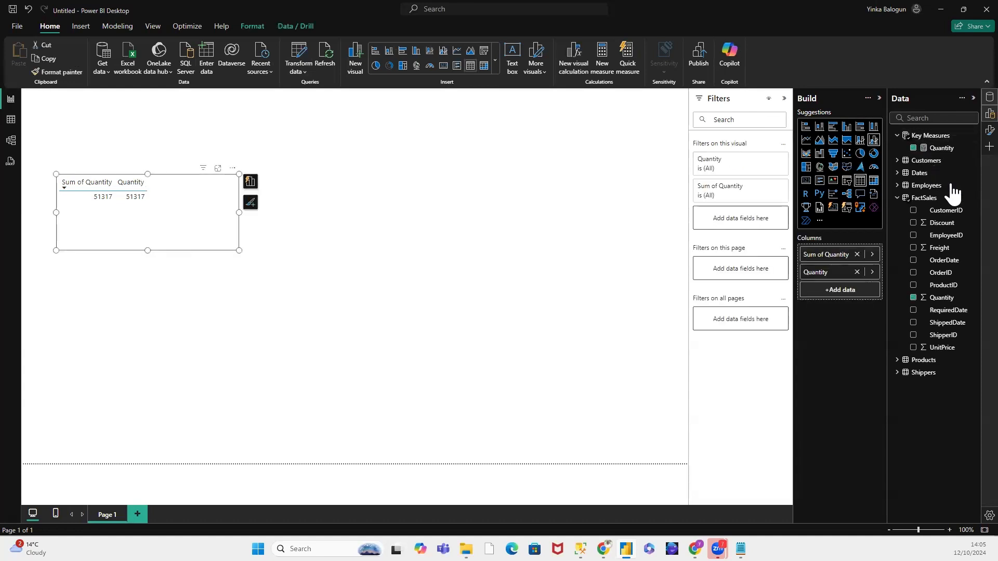
click(901, 187)
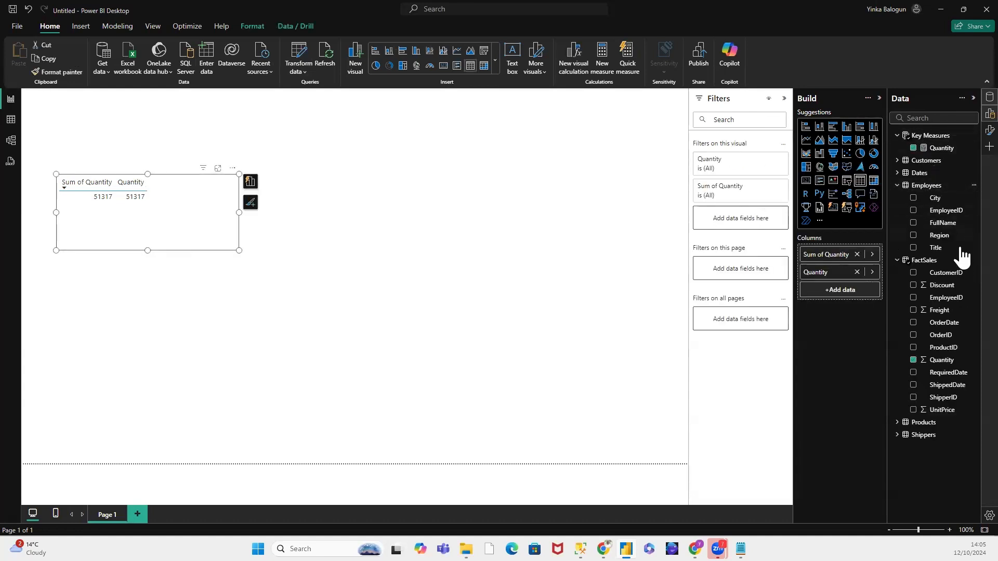
drag(948, 223, 863, 287)
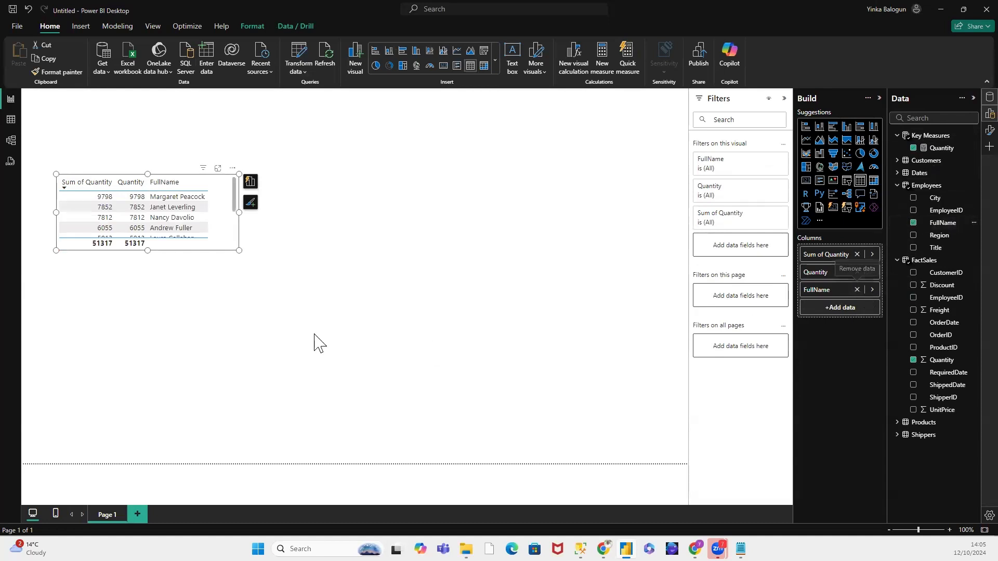
Step: Extend the table visual downward and add the Year field from the Dates table as its fourth column
drag(146, 250, 162, 383)
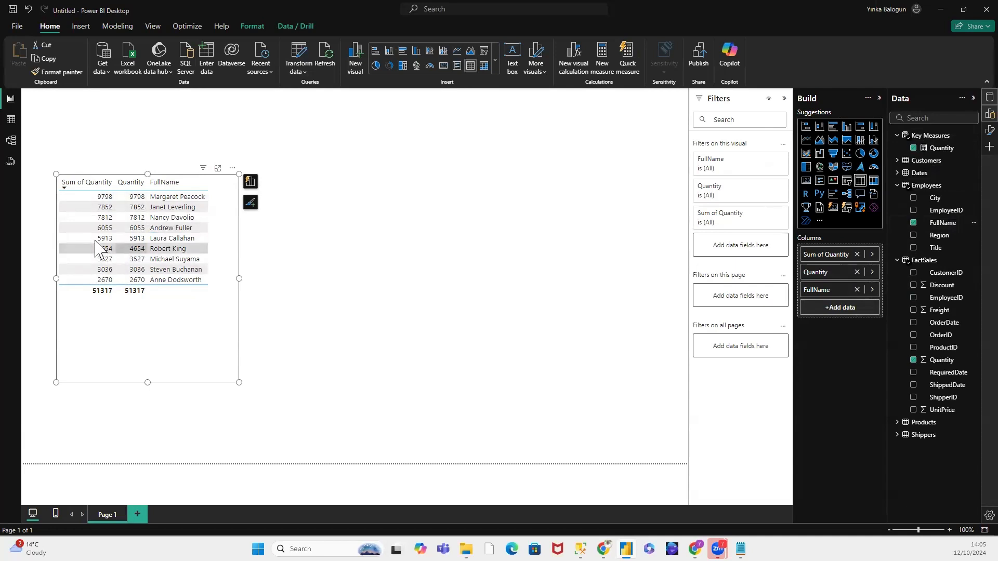
click(897, 185)
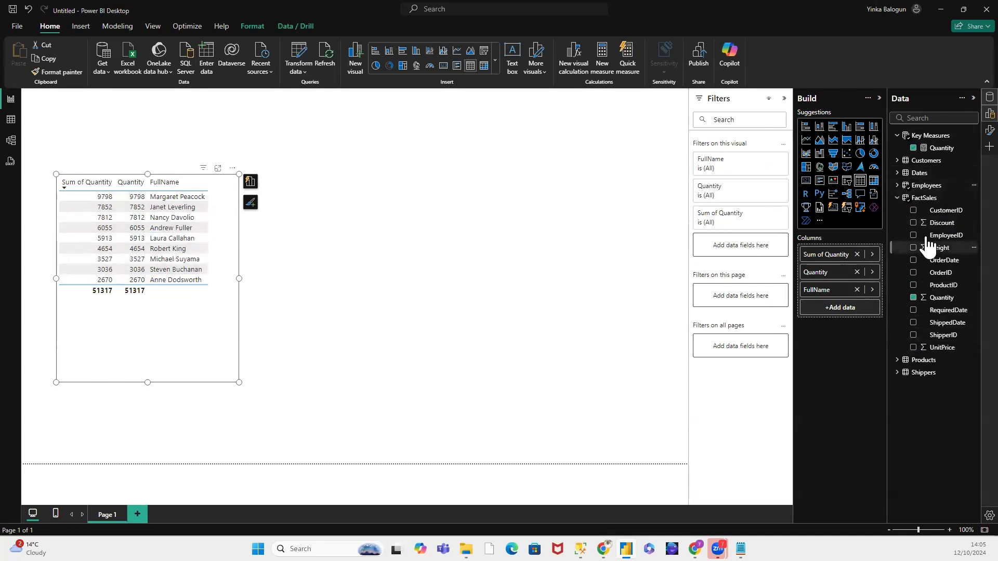
click(897, 198)
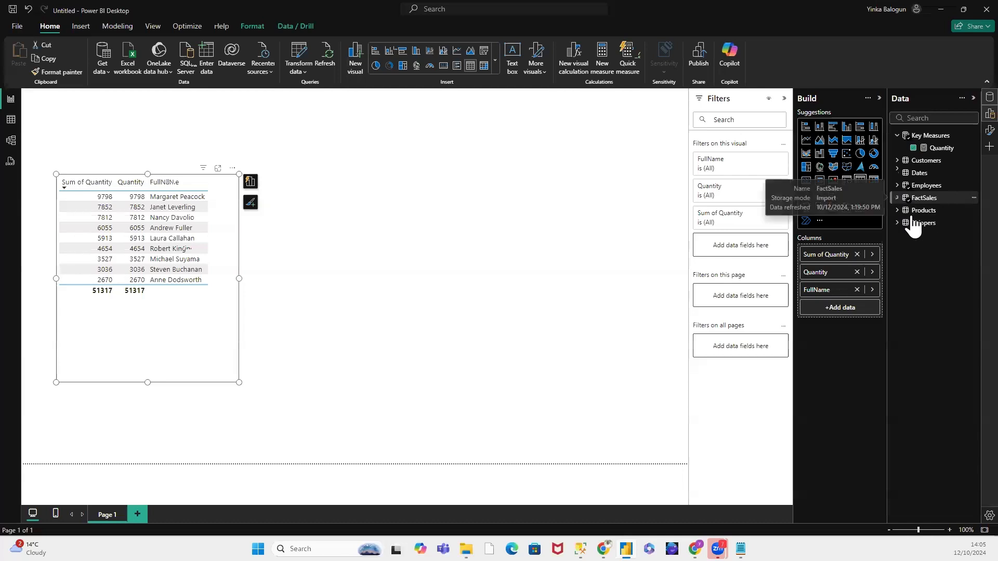
click(897, 173)
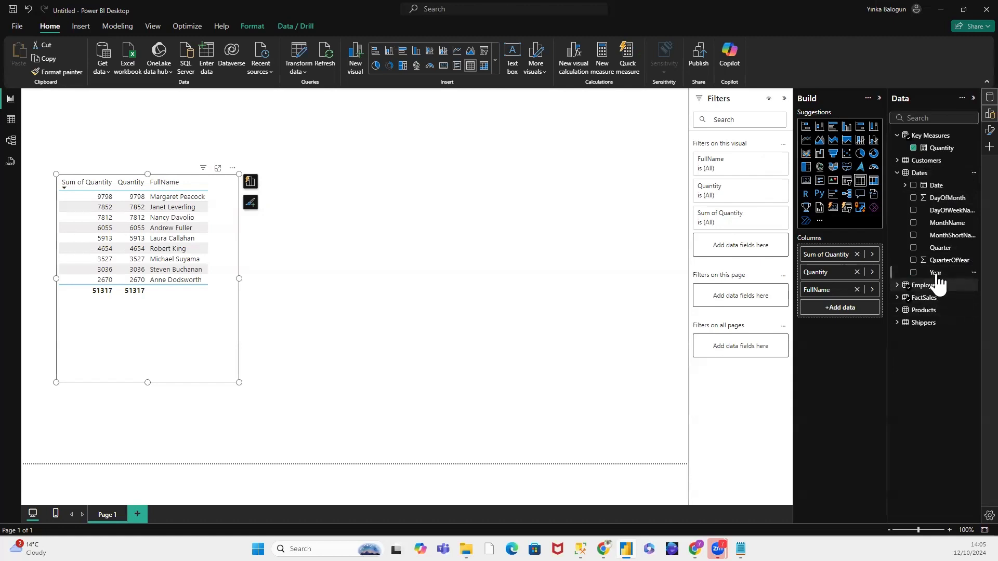
drag(935, 273, 854, 316)
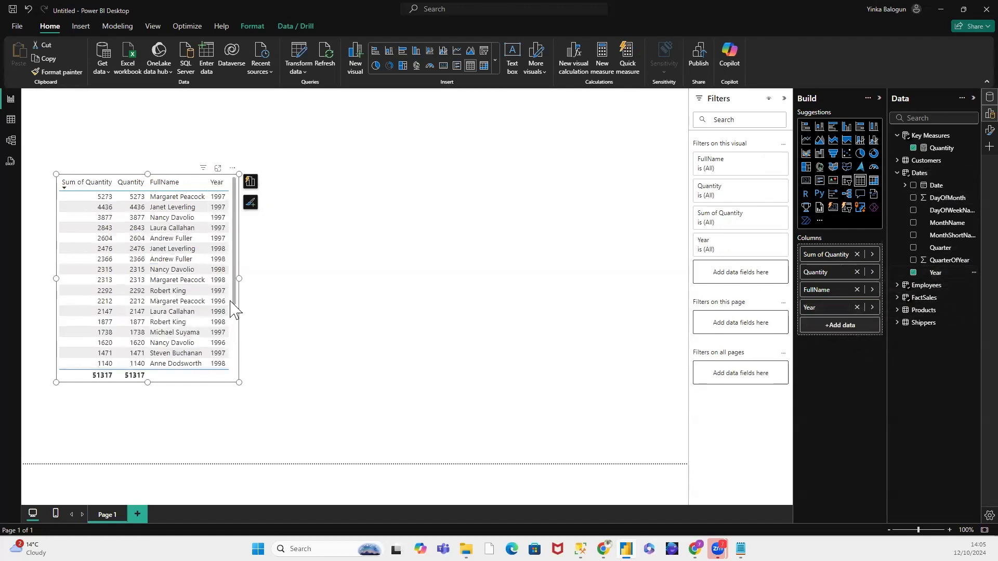
Step: Widen the table visual to roughly double its width and lower its top edge to free space above it
drag(236, 278, 442, 290)
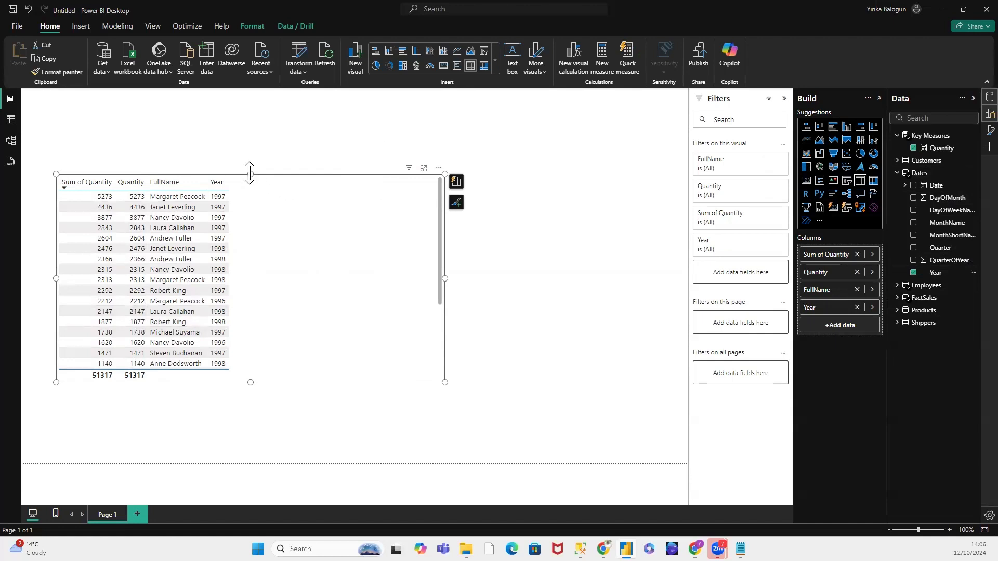
drag(249, 174, 251, 196)
click(686, 179)
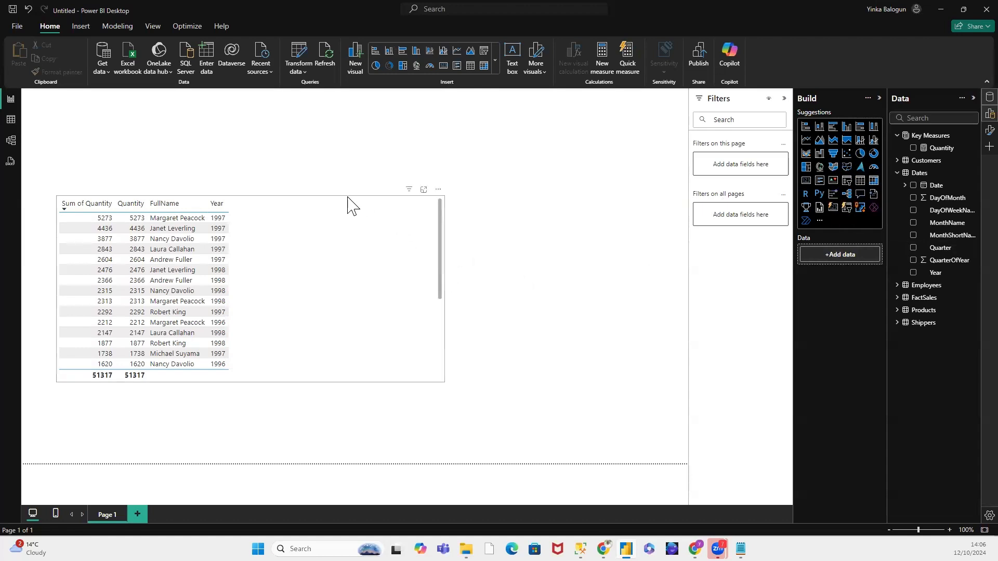
click(349, 204)
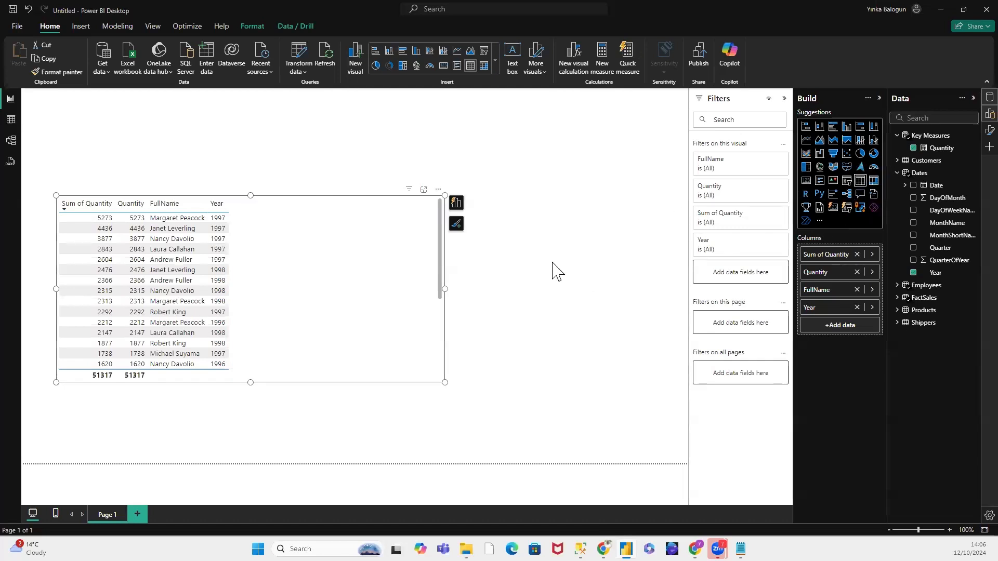
click(564, 214)
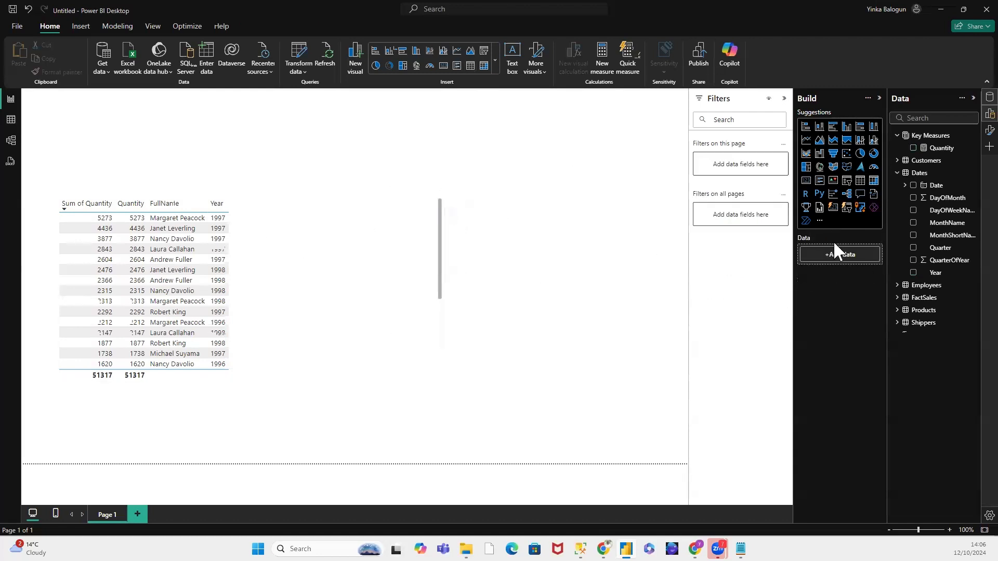
Step: Insert an empty slicer visual, shrink it to a shallow strip and move it above the table's right end
click(848, 180)
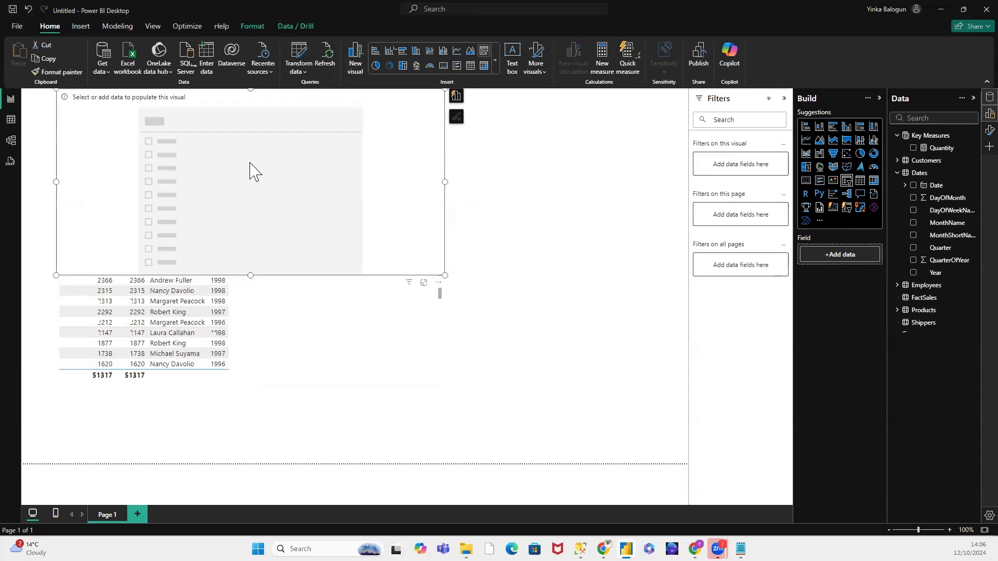
drag(252, 273, 270, 177)
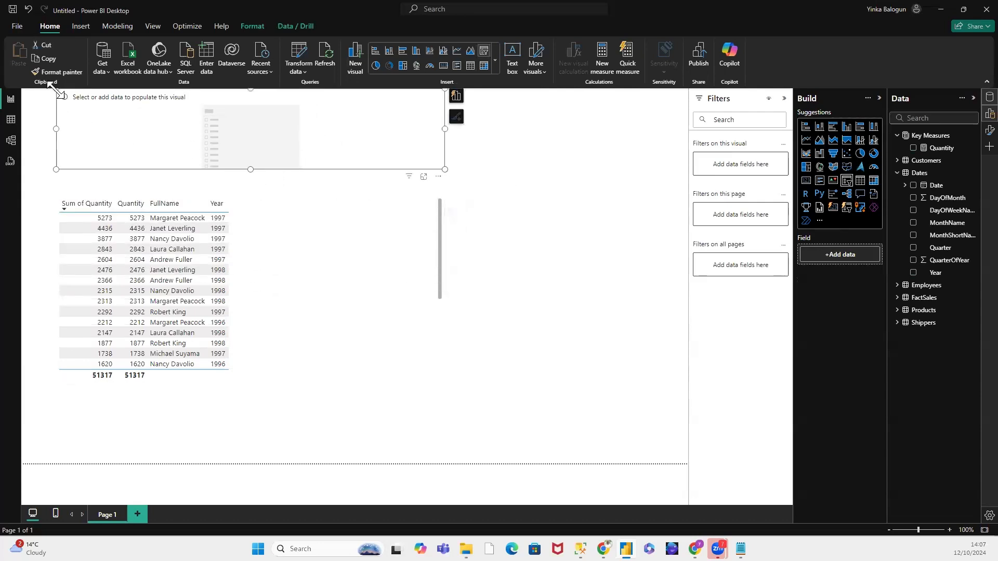
drag(57, 90, 174, 124)
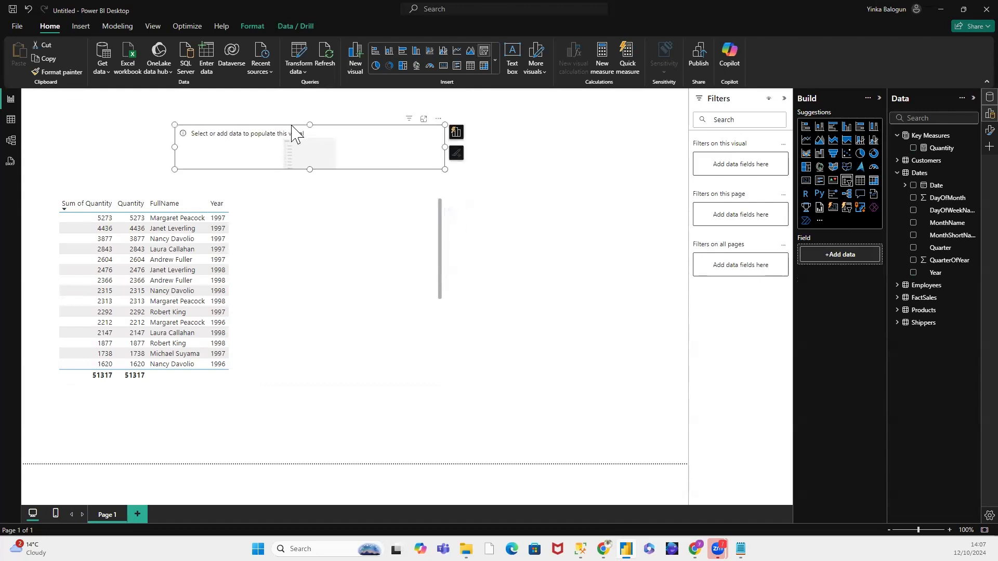
drag(307, 133, 478, 132)
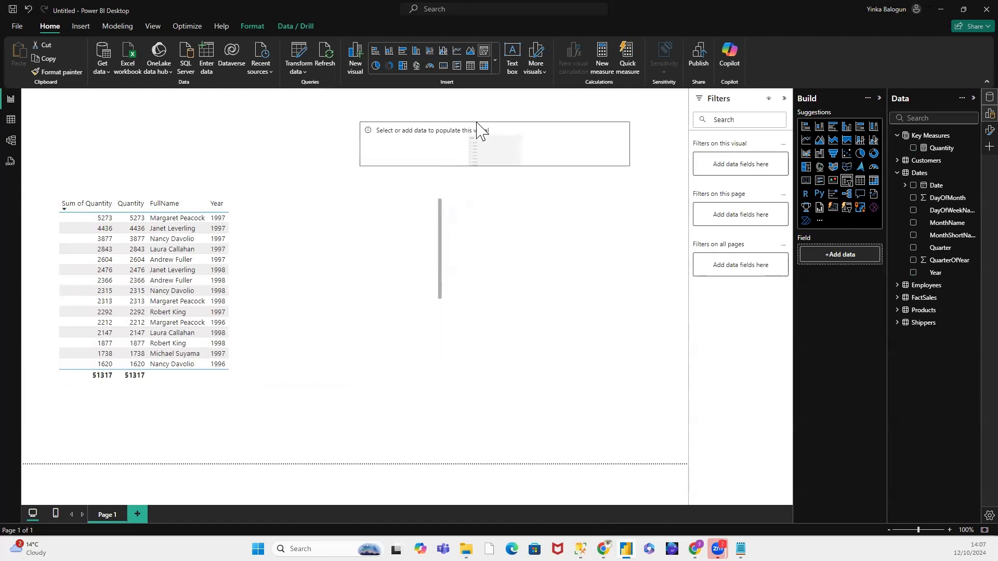
Step: Assign the CompanyName field from the Shippers table to the slicer
click(904, 178)
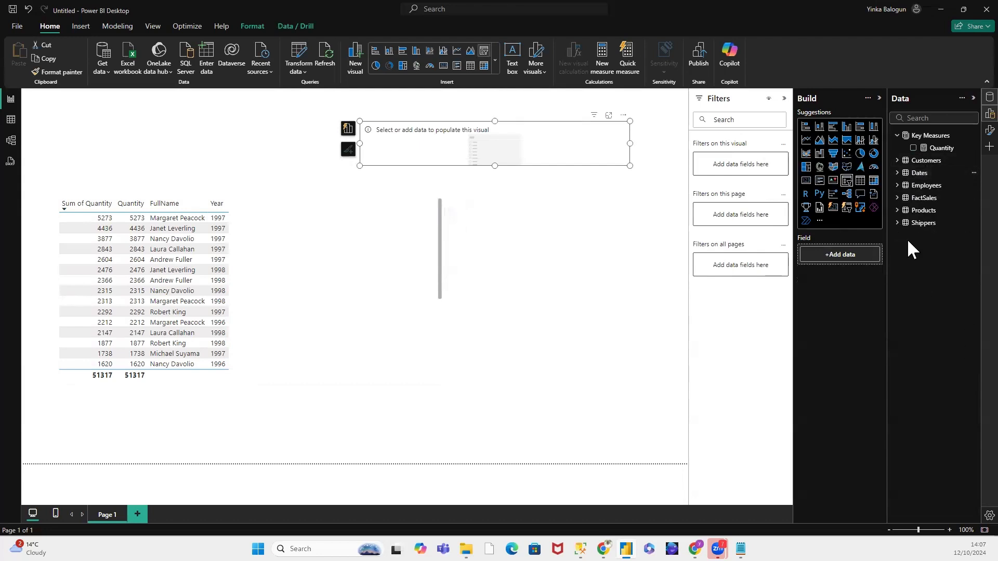
click(903, 224)
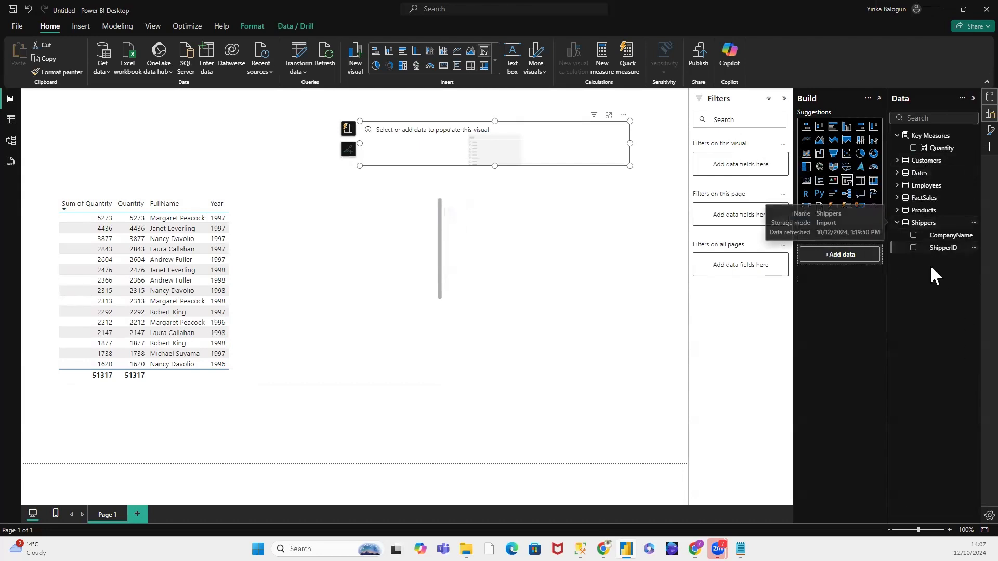
drag(952, 240, 853, 245)
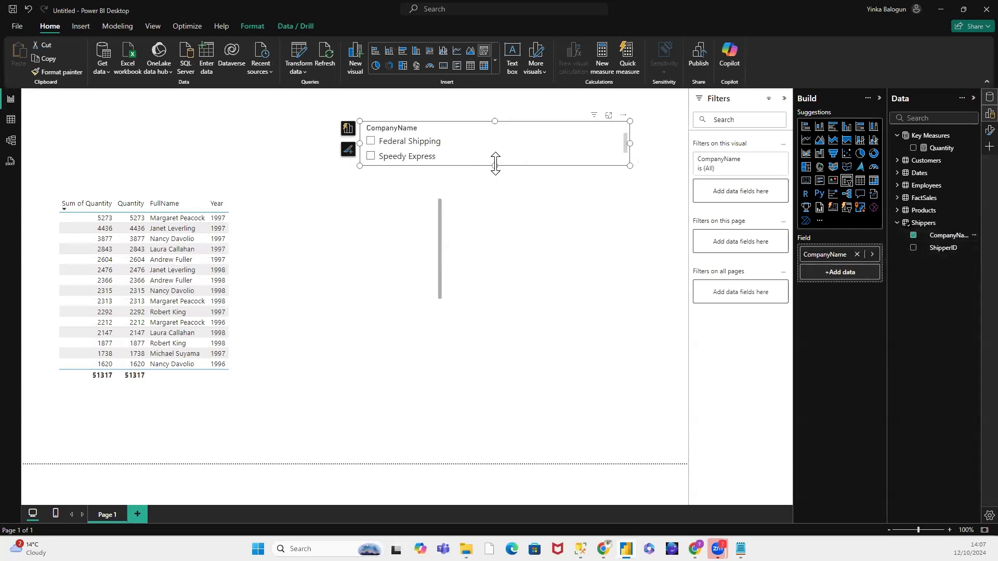
Step: Resize the slicer into a compact box showing all three shippers and move it to the page's upper right corner
click(624, 160)
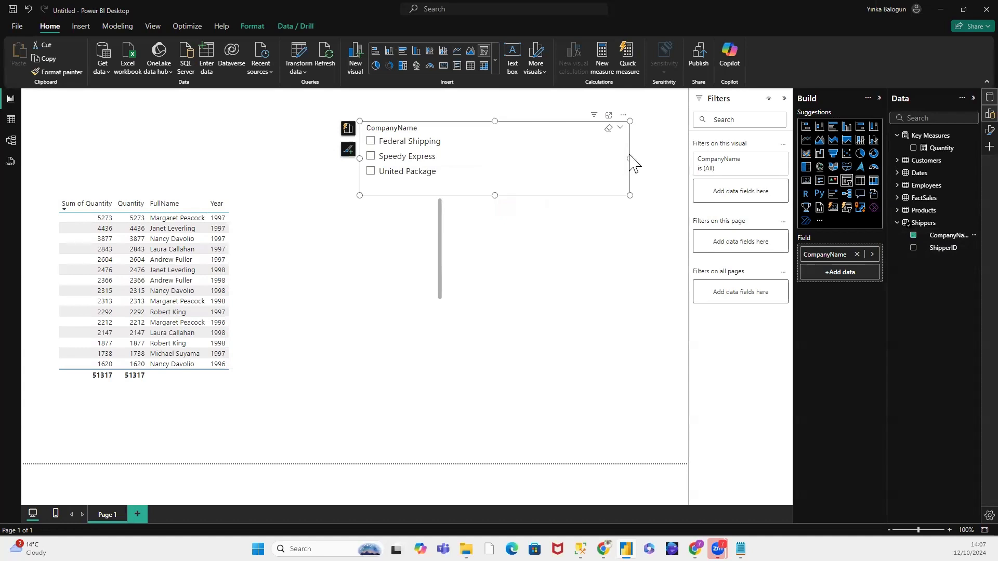
drag(628, 158, 488, 177)
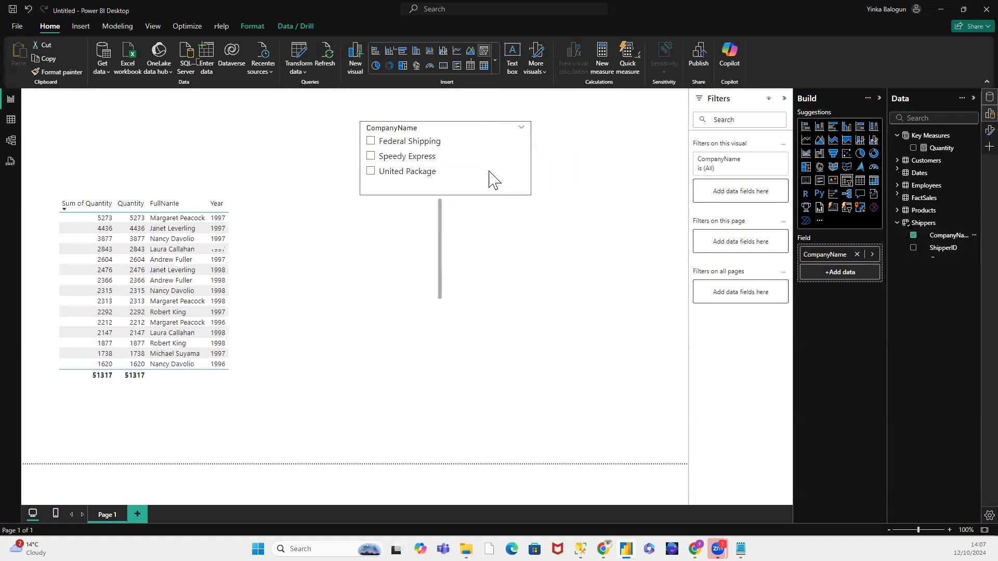
drag(445, 130, 579, 112)
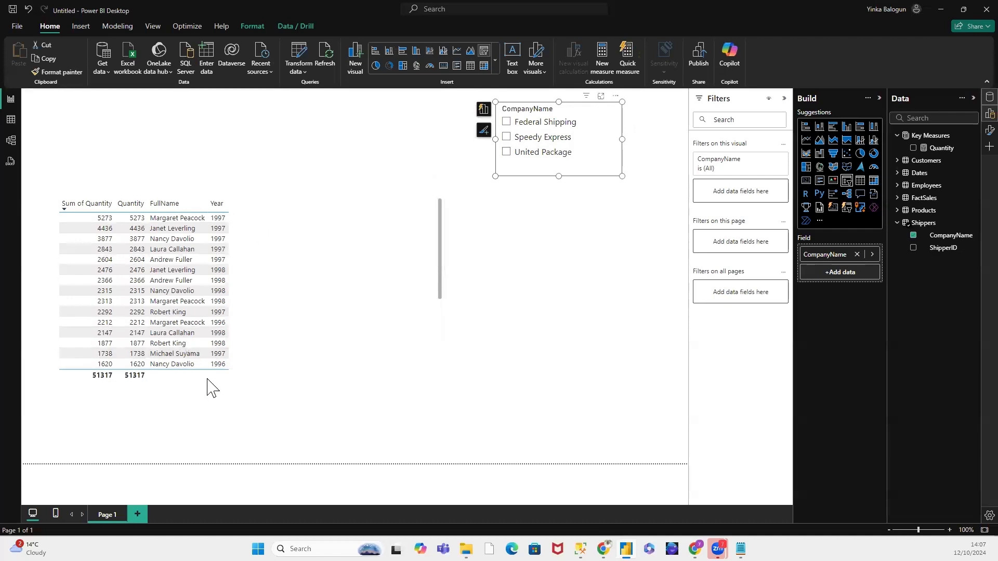
Step: Stretch the table visual upward and downward so that every employee and year row fits without scrolling
click(247, 383)
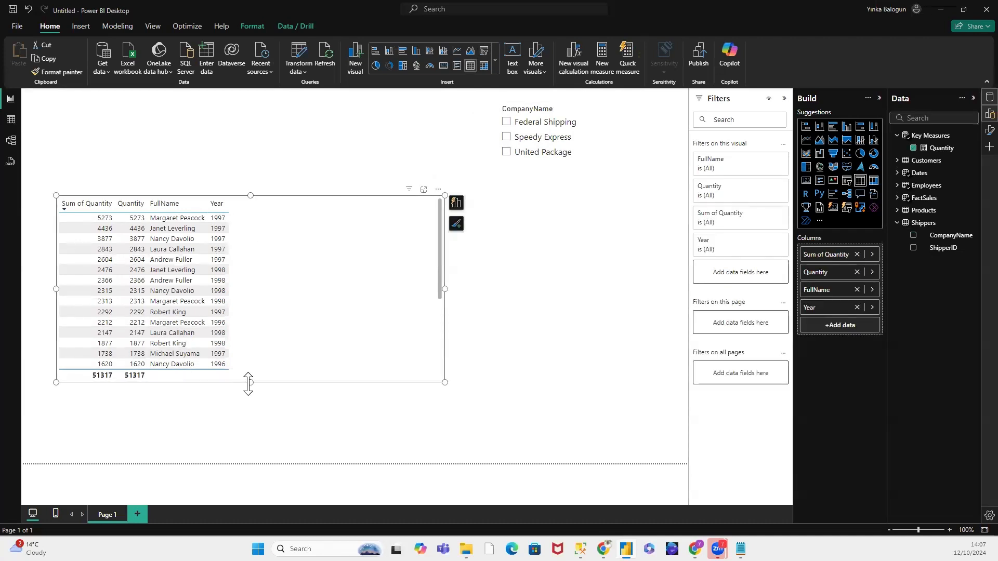
drag(248, 383, 249, 455)
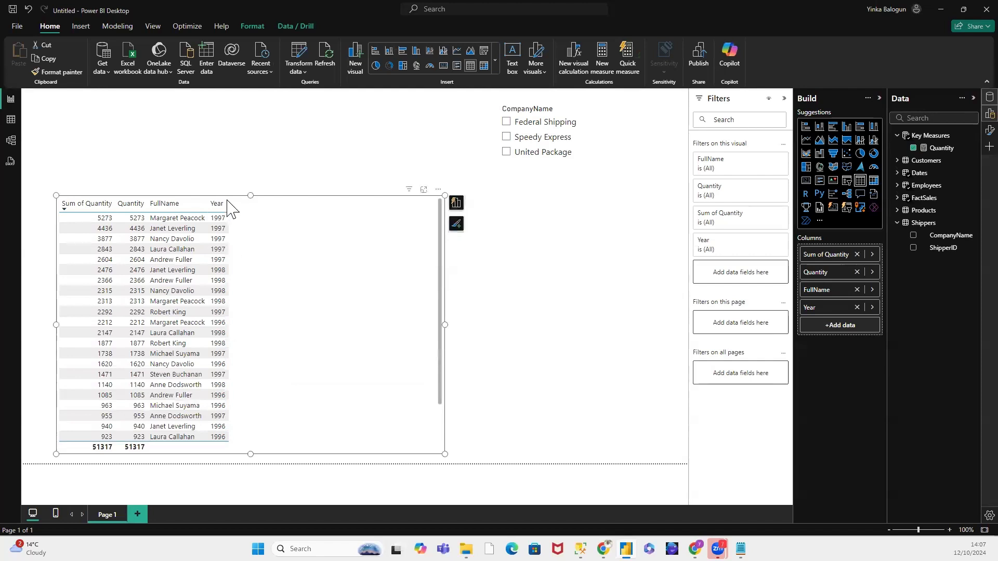
drag(252, 188, 258, 127)
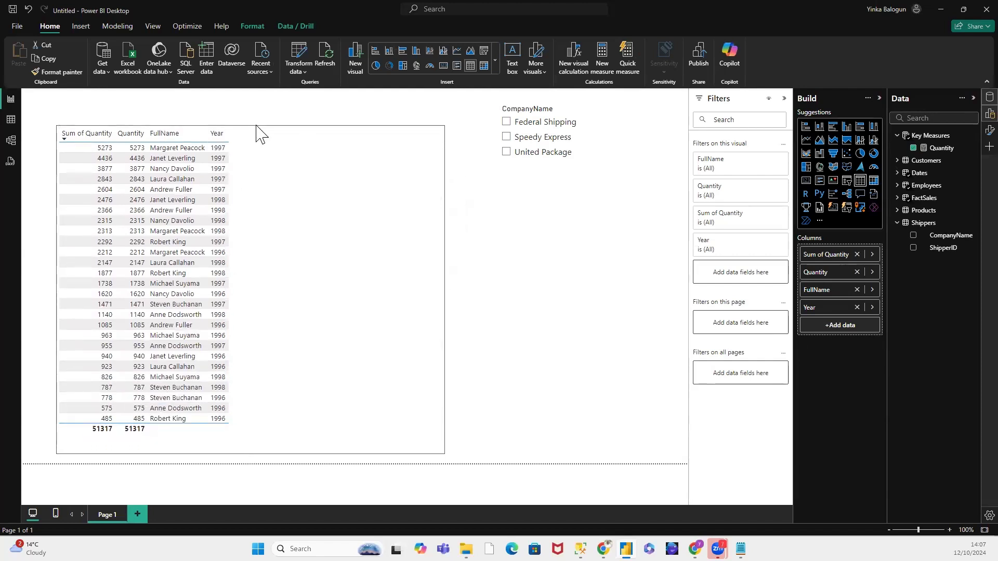
Step: Filter the table to Speedy Express with the CompanyName slicer, and clear the slicer selection after comparing both quantity columns
click(506, 138)
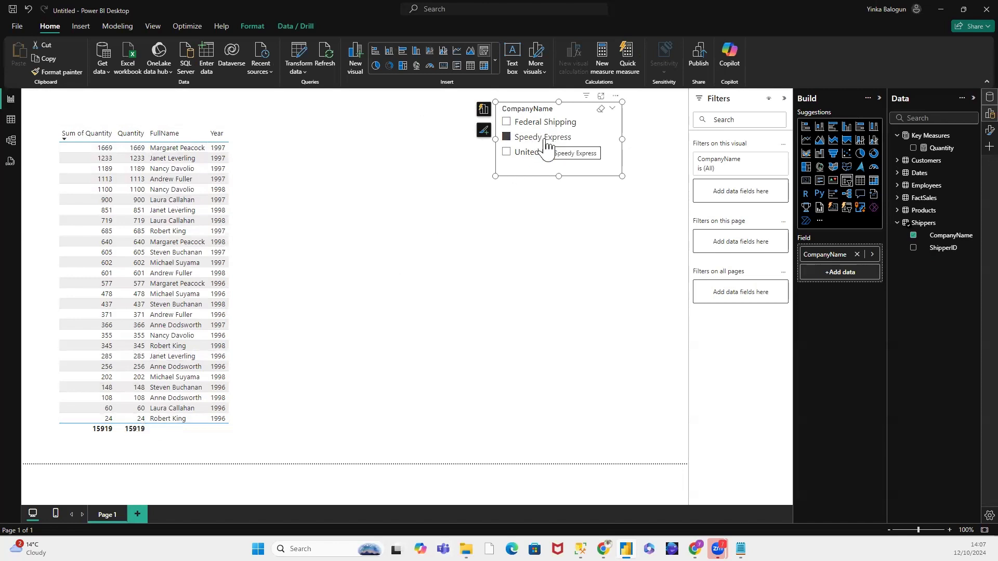
click(506, 124)
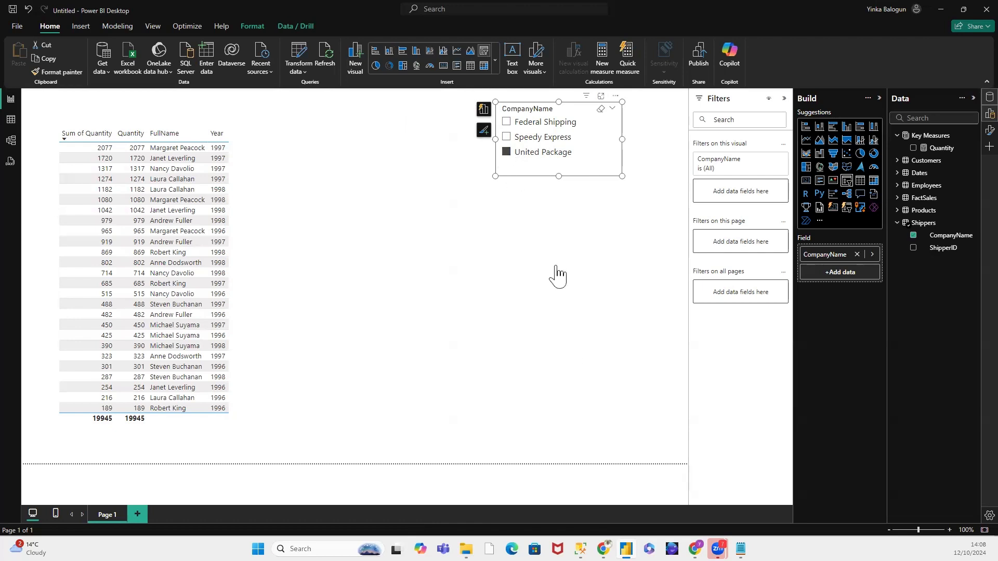
Step: Highlight individual employee and year rows in the table to examine the filter context behind each quantity
click(222, 151)
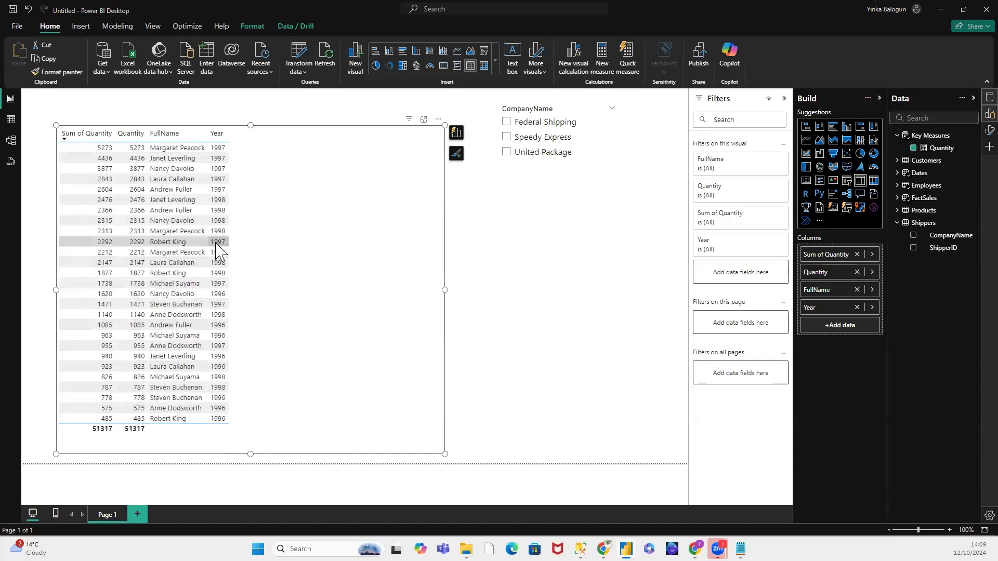
click(168, 243)
click(213, 243)
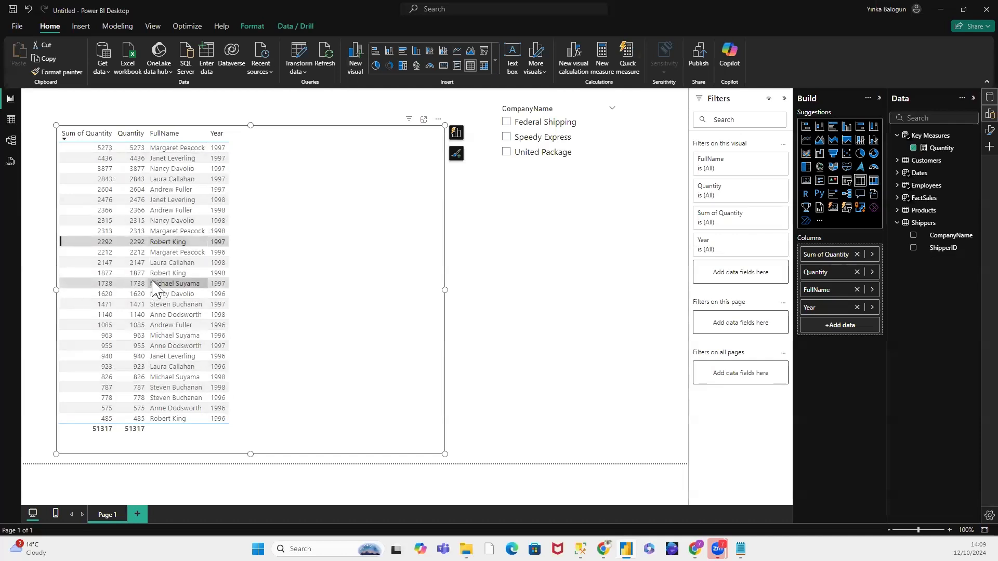
click(218, 231)
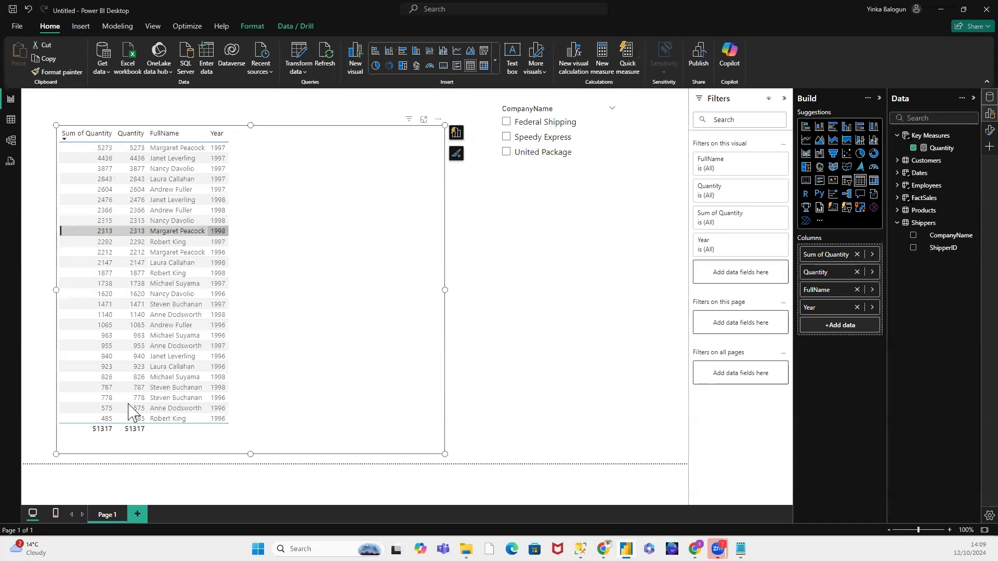
click(223, 231)
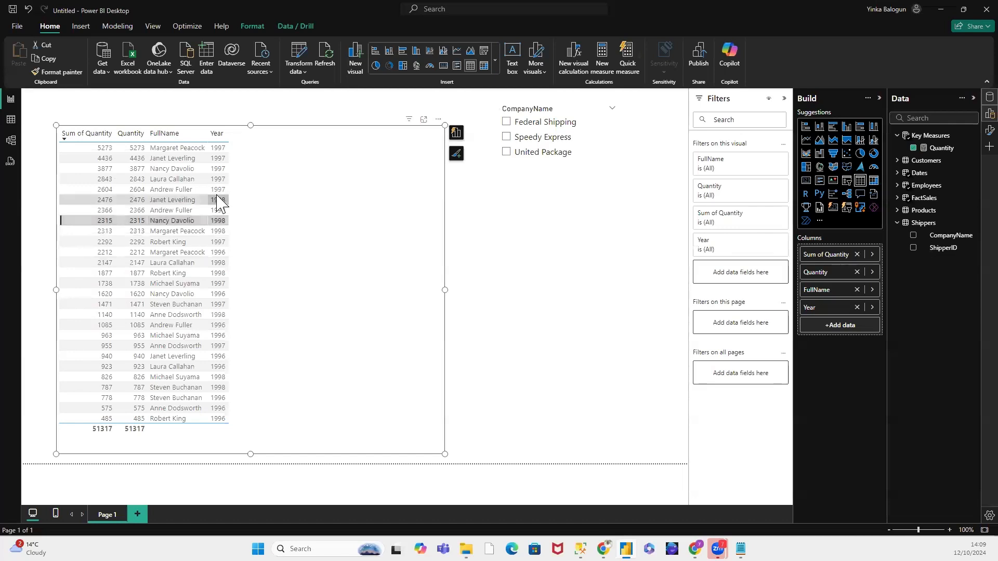
click(218, 201)
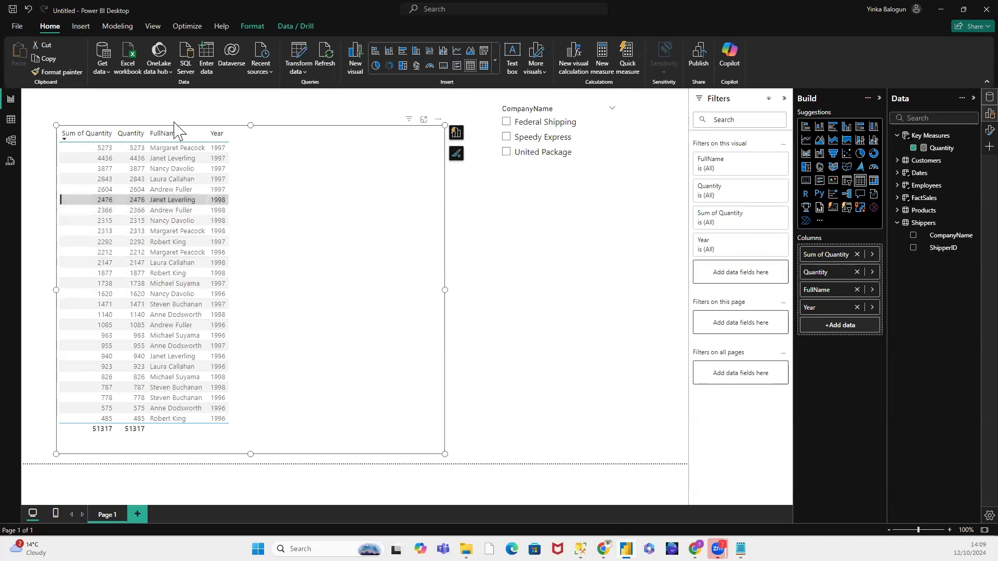
Step: Lower the table visual's top edge slightly and narrow its frame to fit the four columns
drag(252, 126, 252, 140)
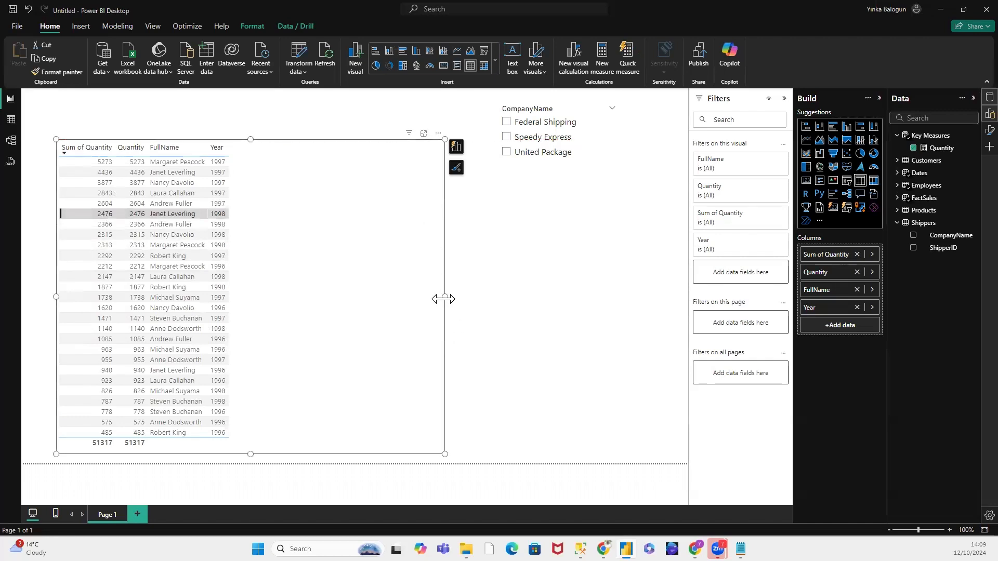
drag(444, 298, 265, 298)
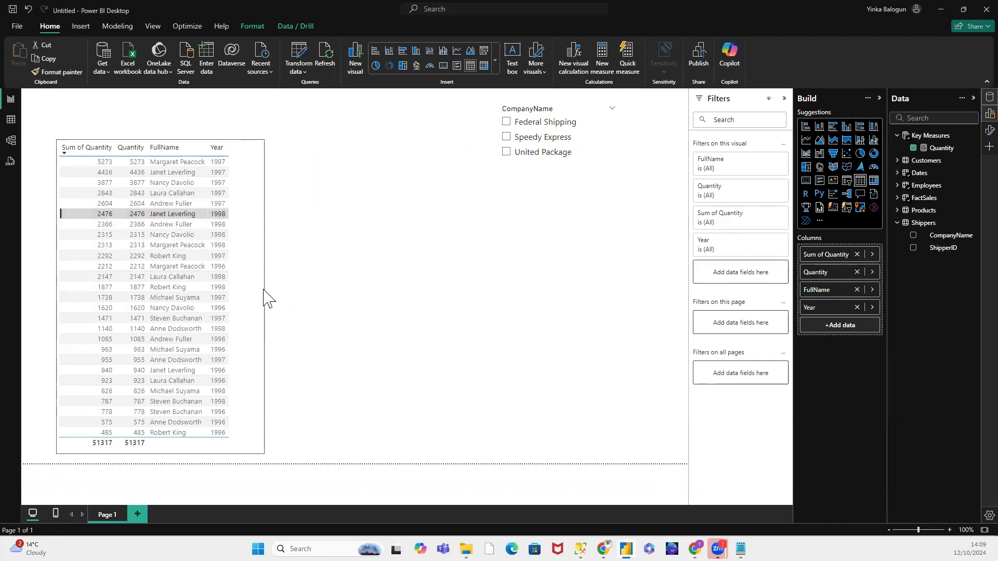
Step: Review the Quantity measure's formula and filter the table to United Package with the CompanyName slicer
click(939, 149)
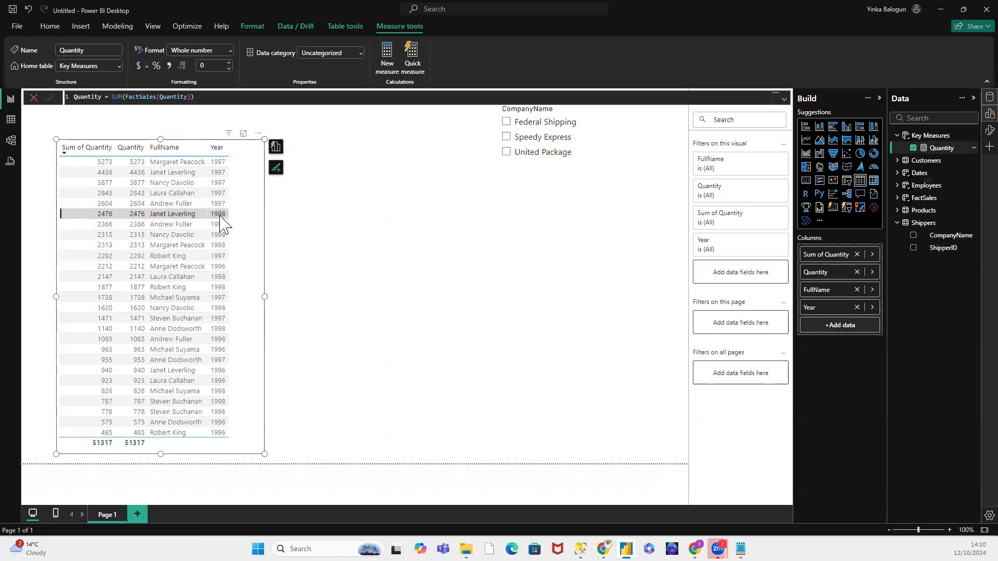
click(401, 362)
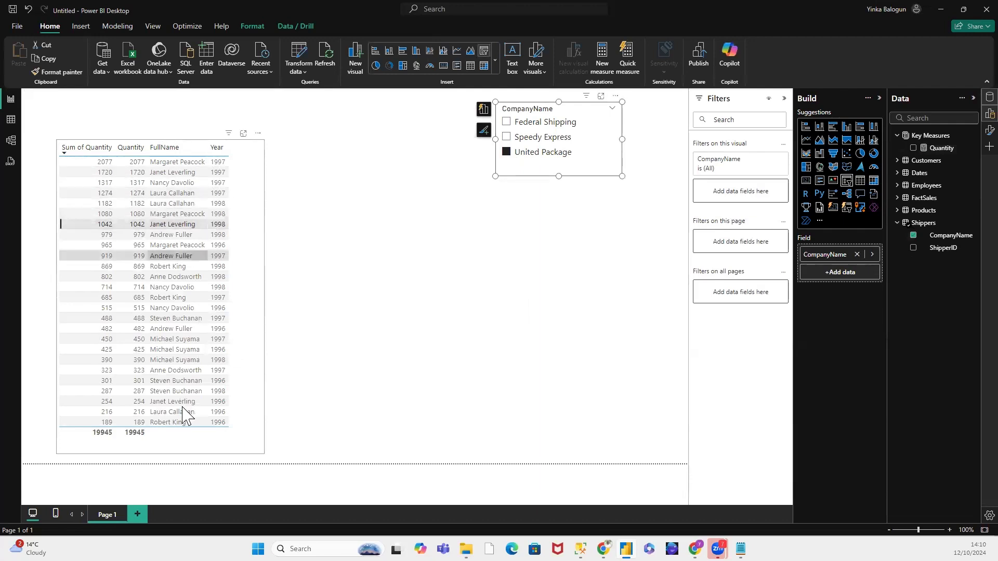
click(204, 140)
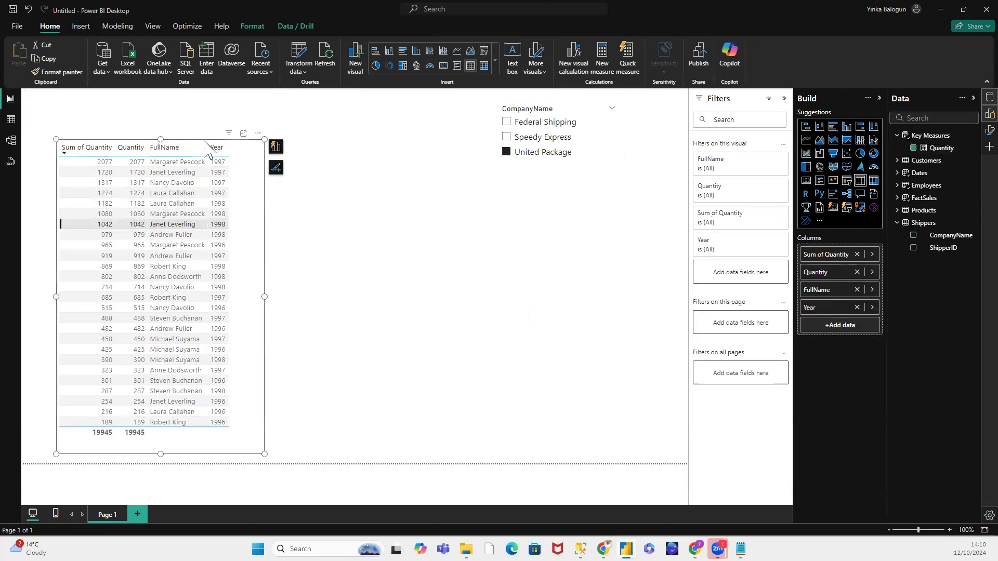
click(552, 225)
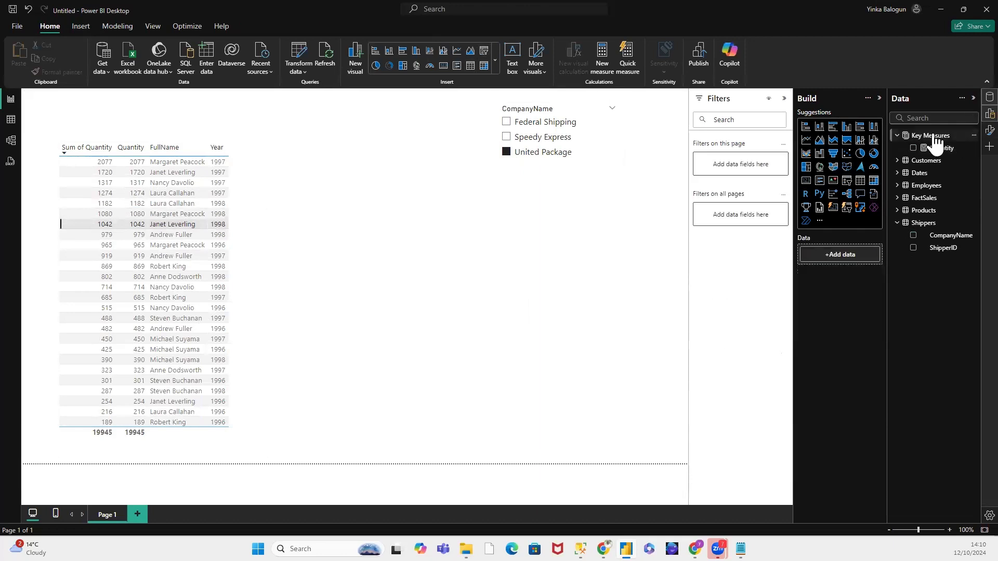
Step: Create a new measure named QuantityByYear in the Key Measures table and begin its formula with CALCULATE
right_click(933, 135)
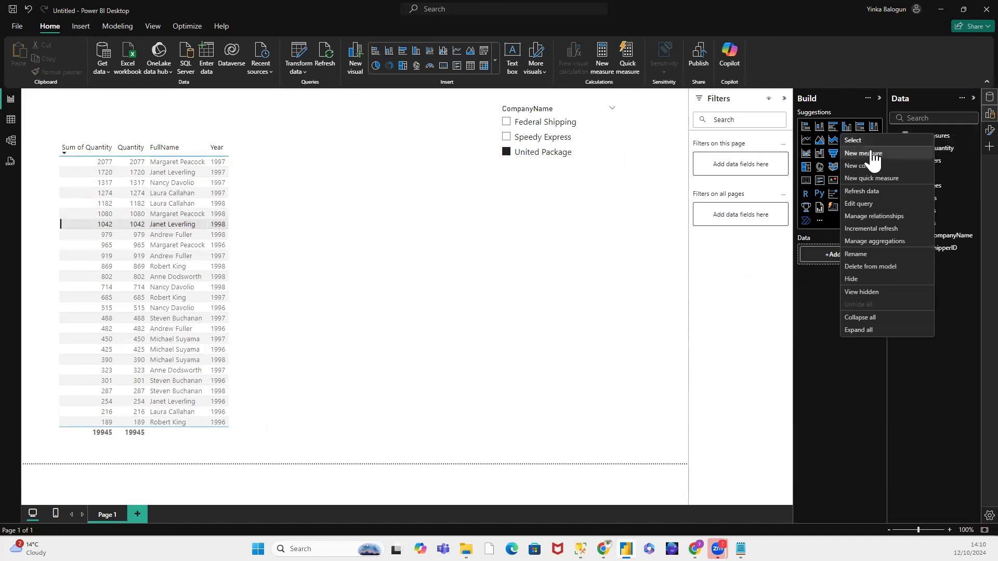
click(870, 153)
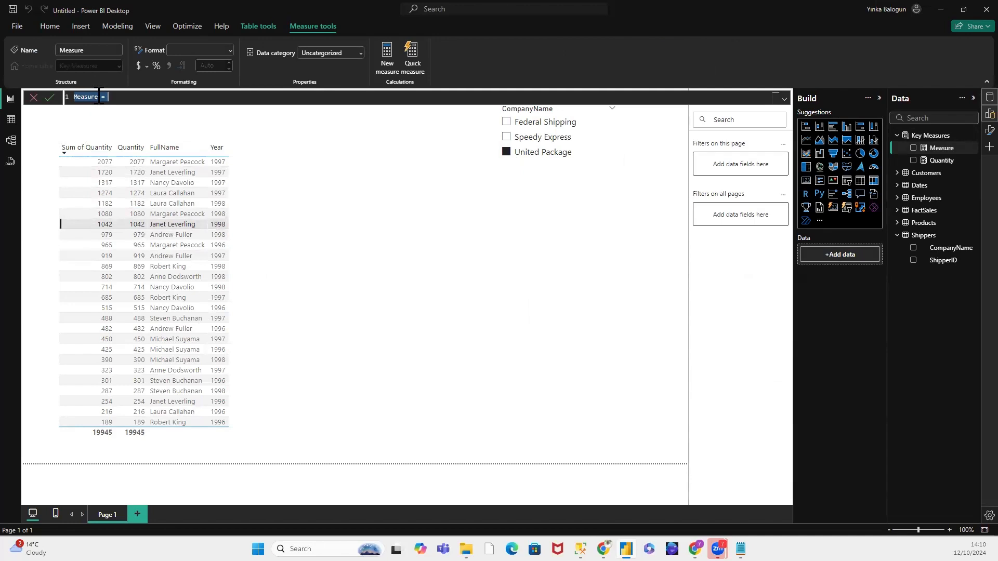
click(100, 97)
text(QuantityByYear)
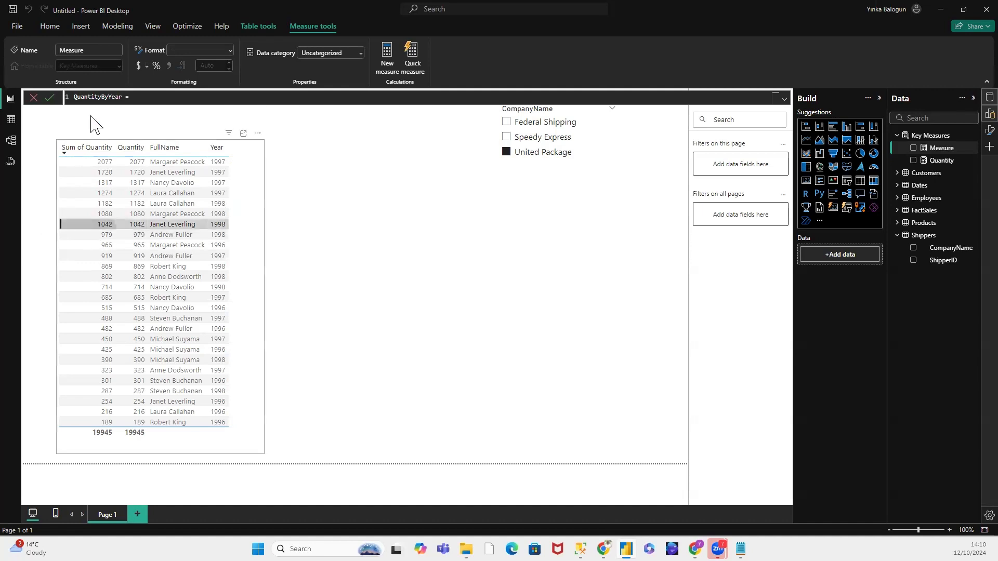
click(160, 96)
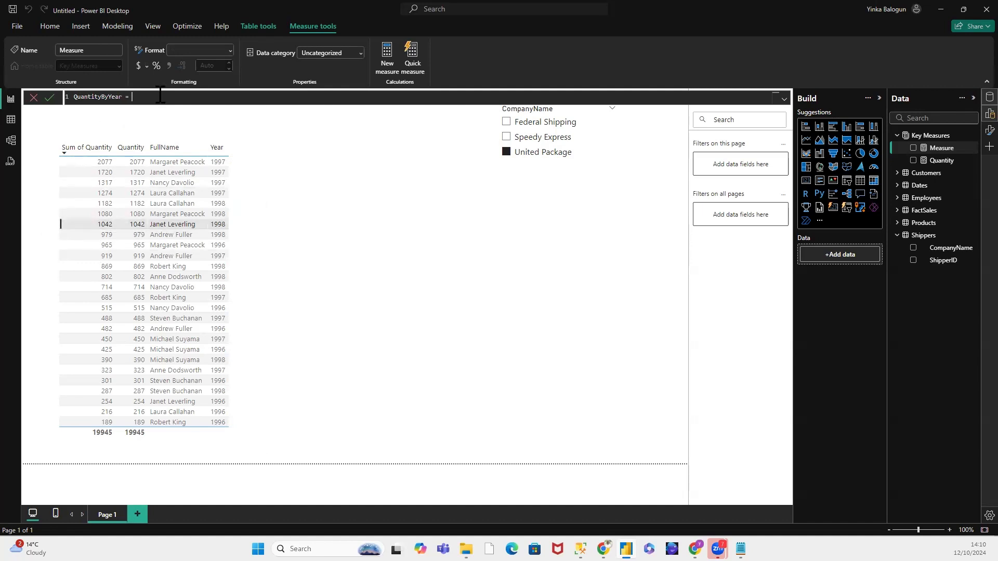
text(CA)
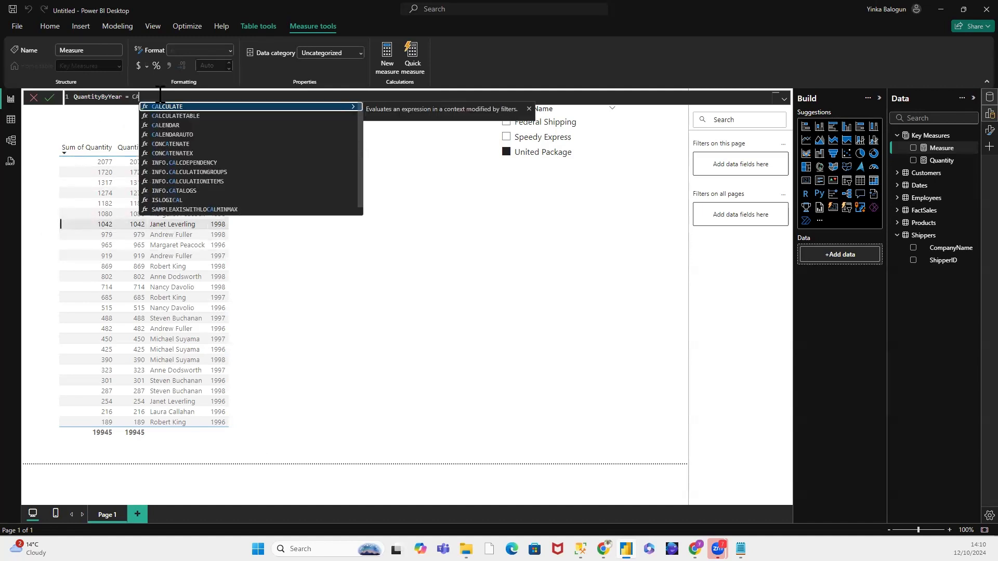
text(L)
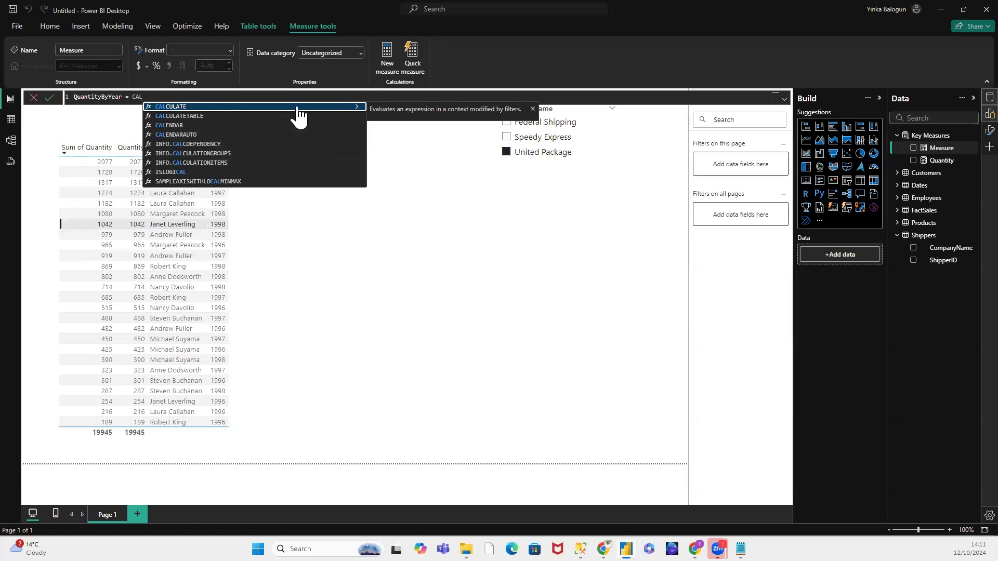
click(295, 106)
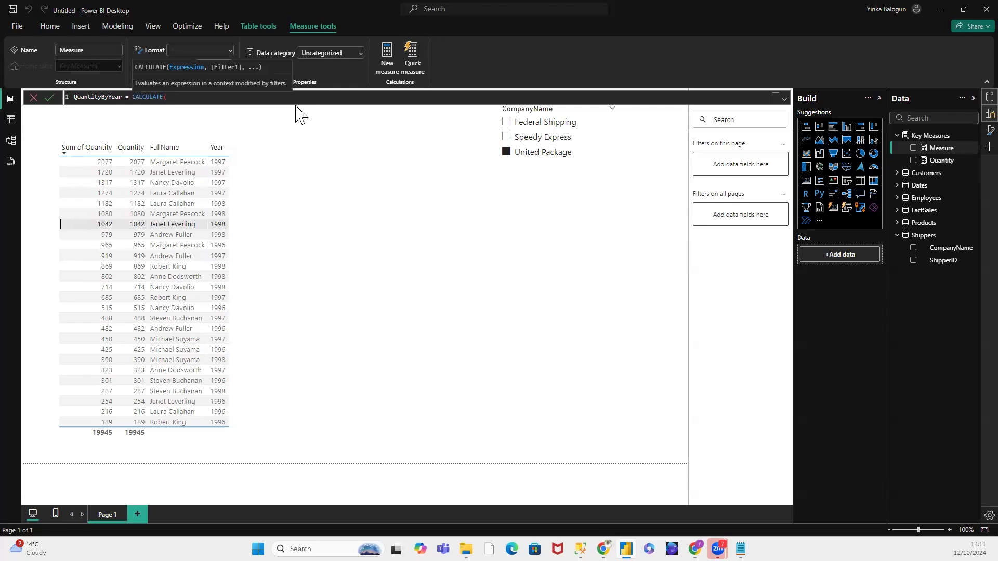
text(SUM)
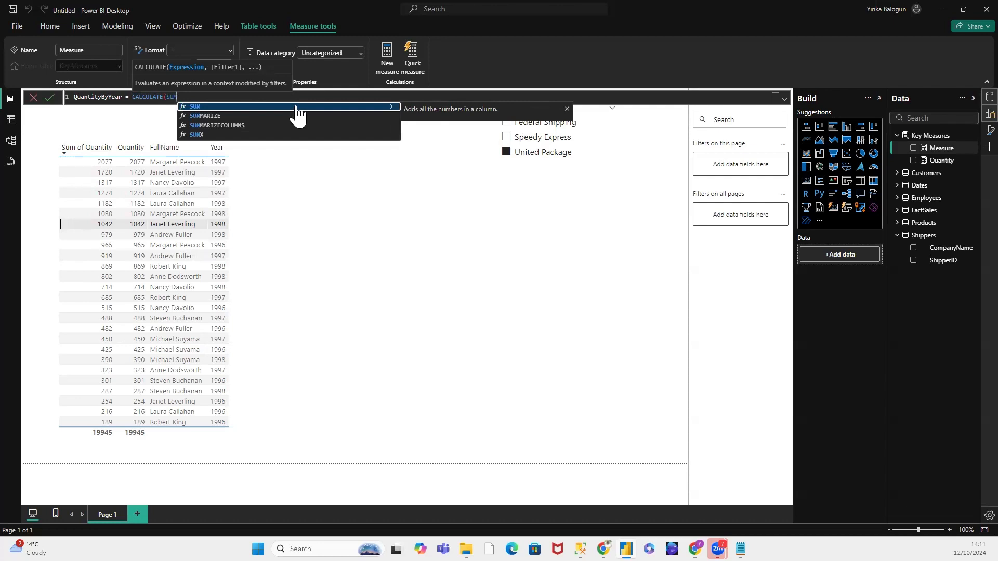
click(296, 106)
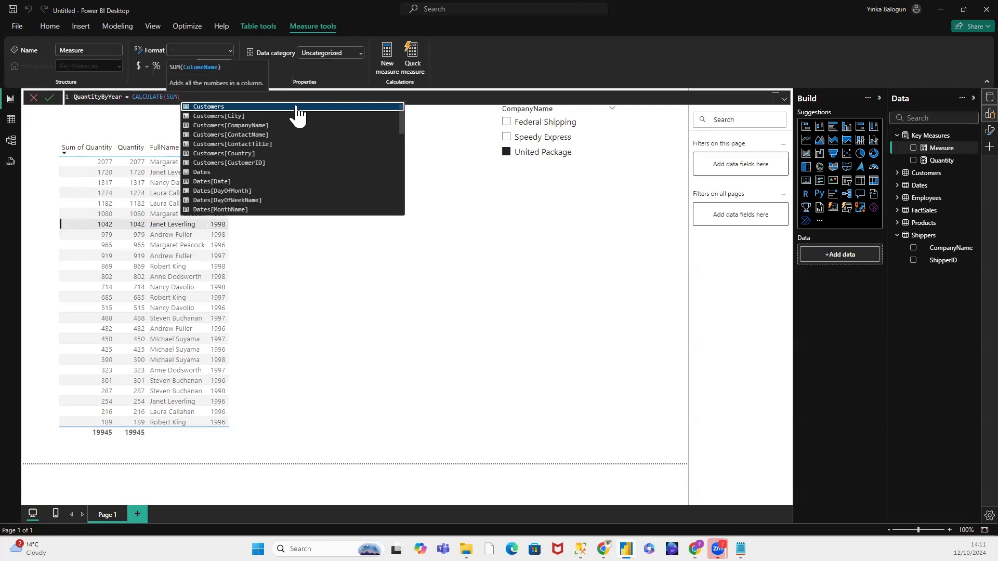
text(Fac)
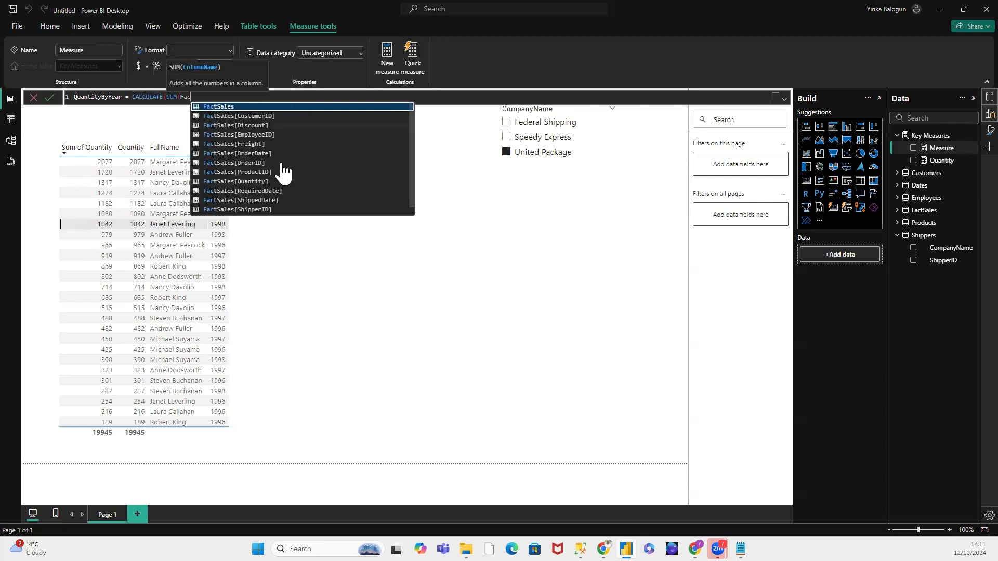
click(269, 182)
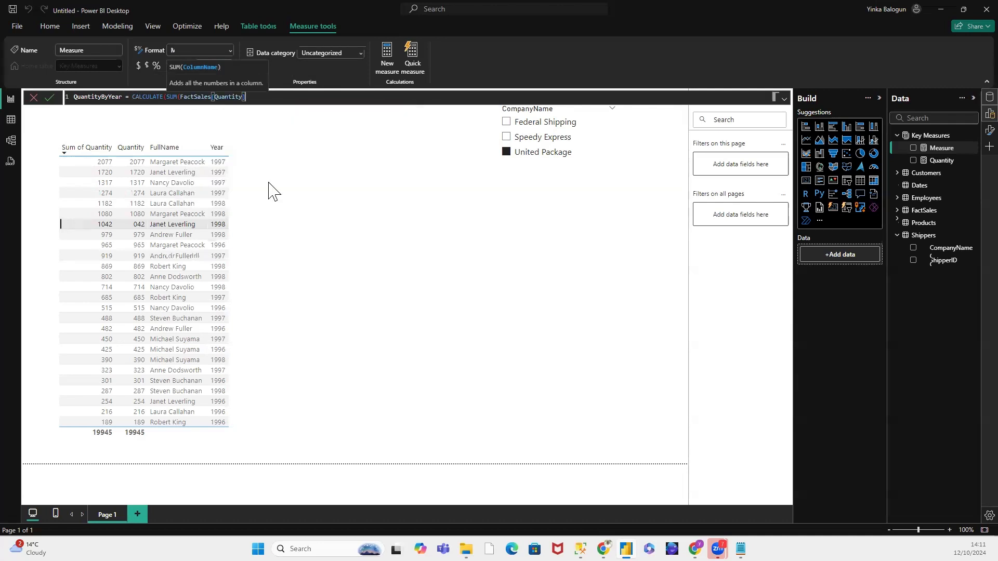
text())
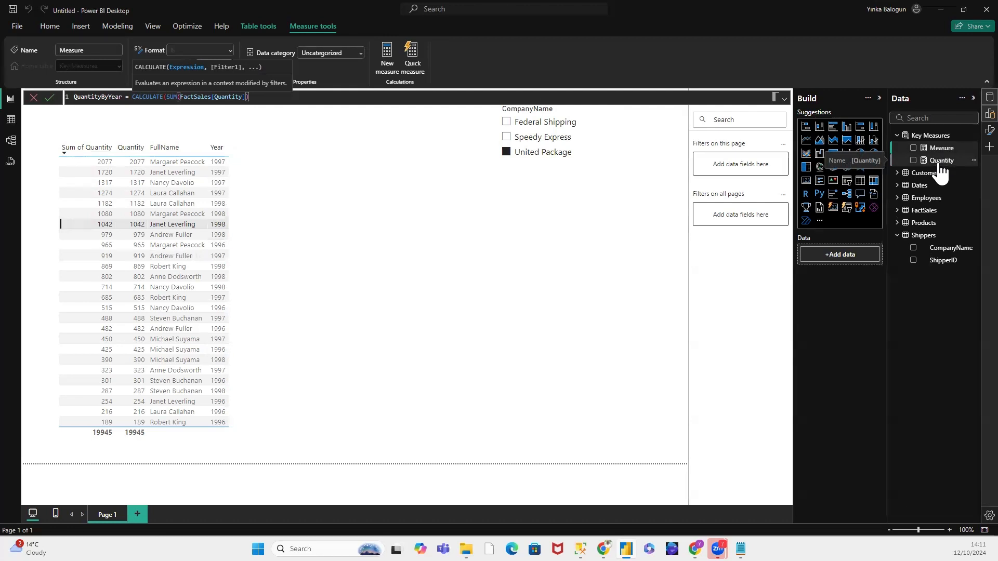
key(BackSpace)
key(BackSpace)
key(BackSpace)
key(BackSpace)
key(BackSpace)
key(BackSpace)
key(BackSpace)
key(BackSpace)
key(BackSpace)
key(BackSpace)
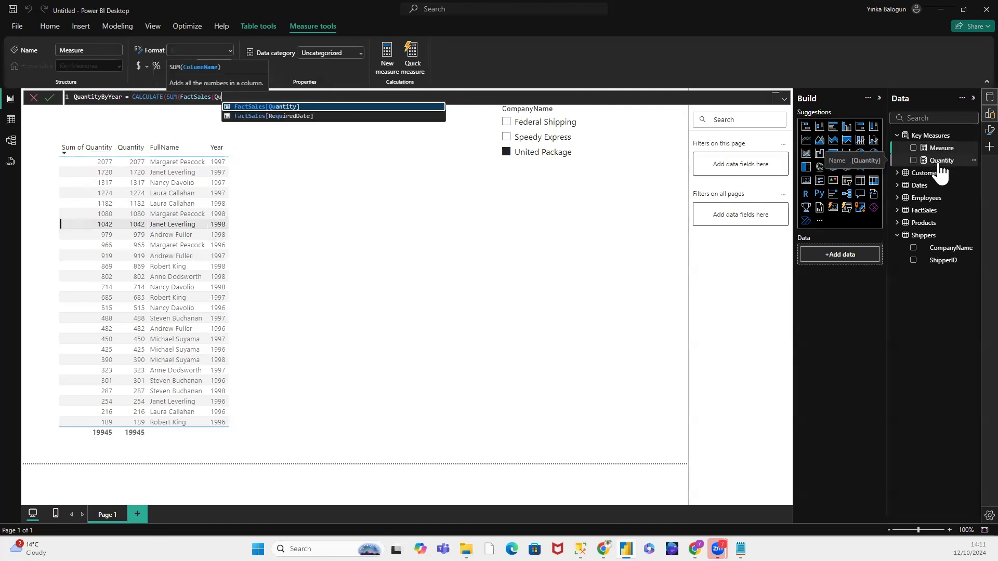
key(BackSpace)
key(BackSpace)
key(BackSpace)
key(BackSpace)
key(BackSpace)
key(BackSpace)
key(BackSpace)
key(BackSpace)
key(BackSpace)
key(BackSpace)
key(BackSpace)
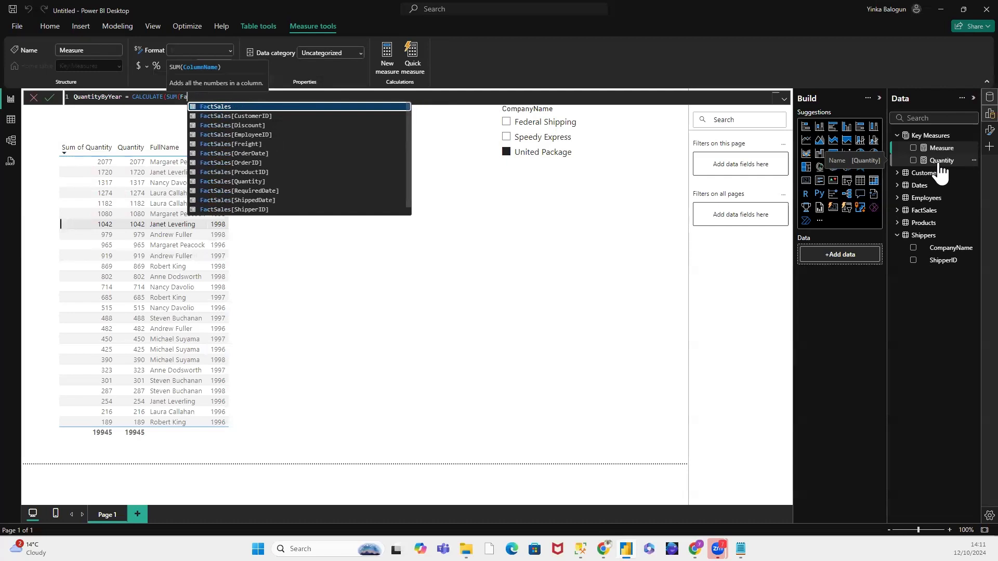
key(BackSpace)
key(BackSpace)
key(BackSpace)
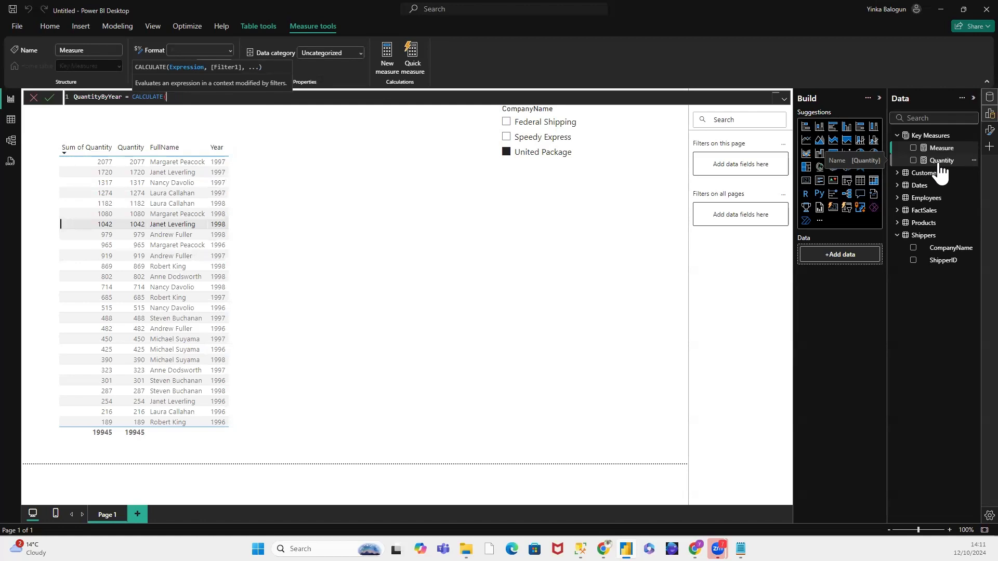
Step: Use the existing [Quantity] measure as the expression argument of CALCULATE
text(Q)
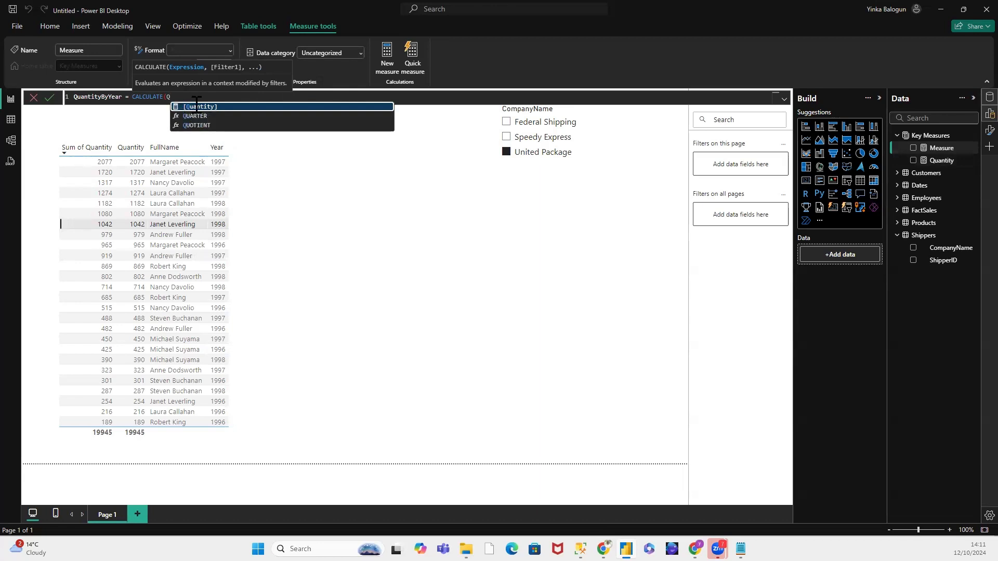
click(197, 107)
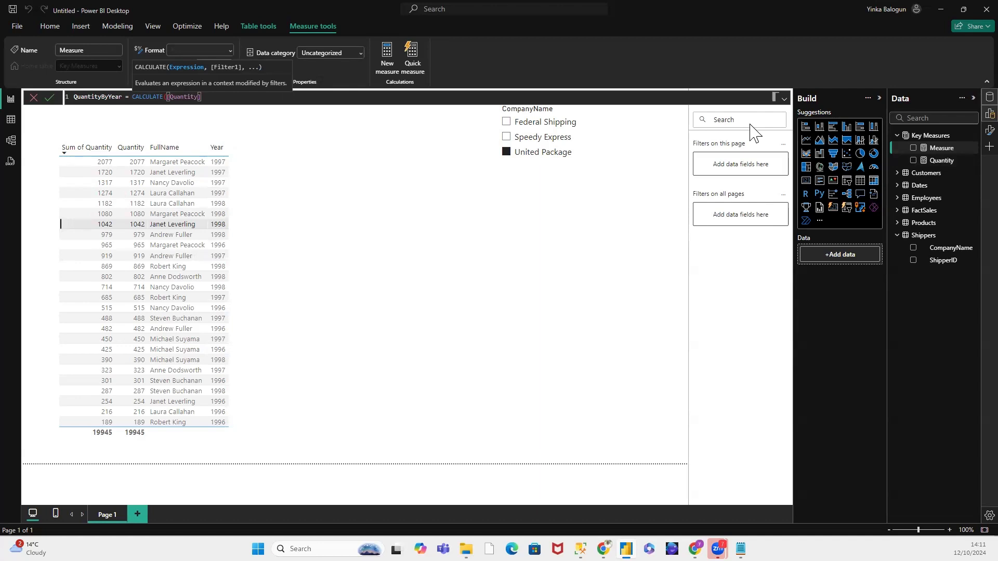
text(,)
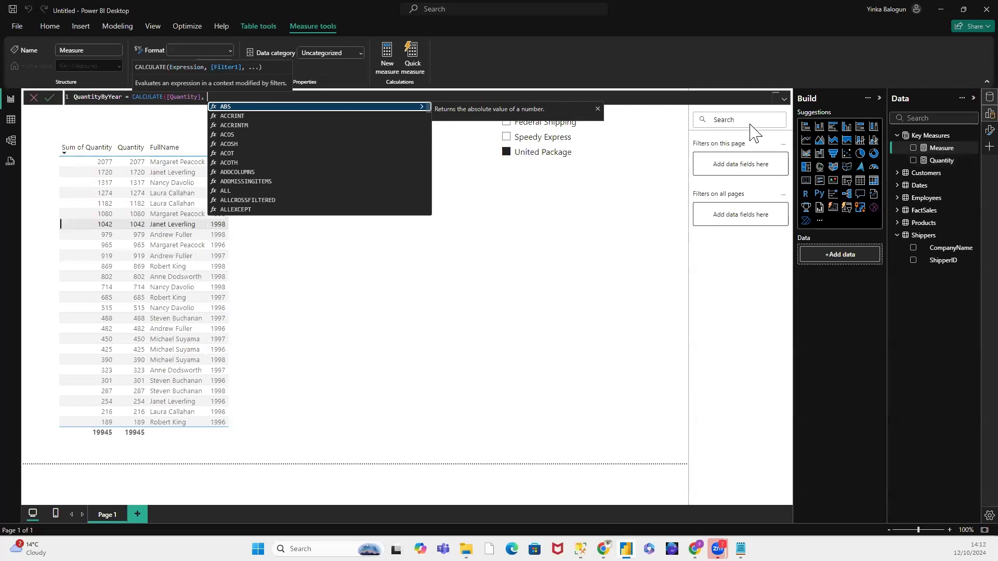
text(F)
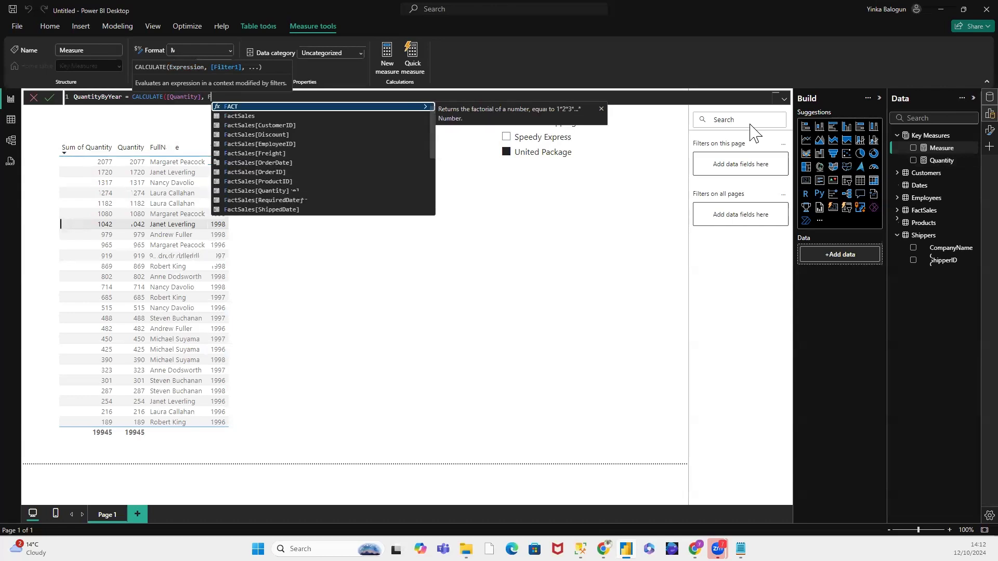
text(ILTER)
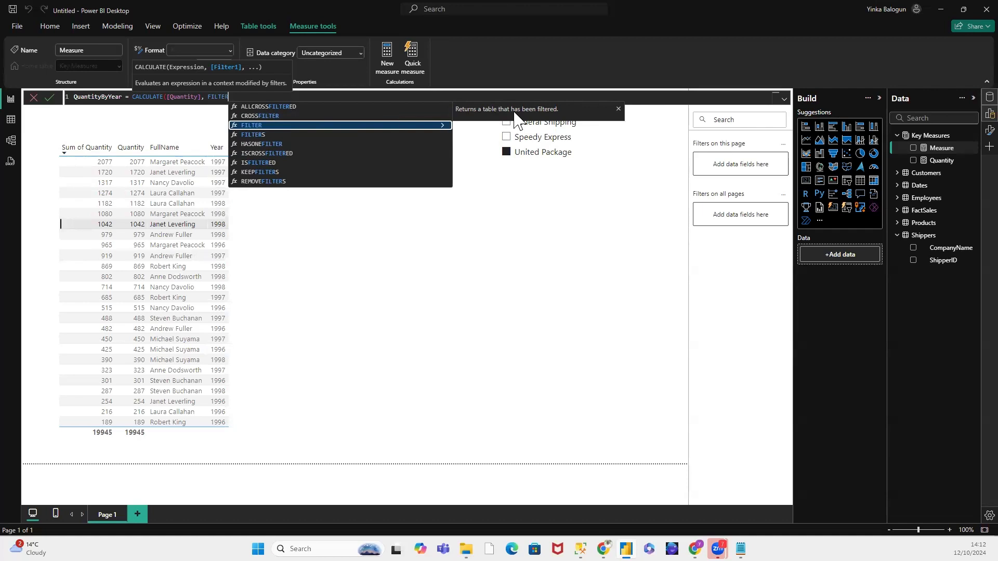
key(BackSpace)
key(BackSpace)
key(BackSpace)
key(BackSpace)
key(BackSpace)
key(BackSpace)
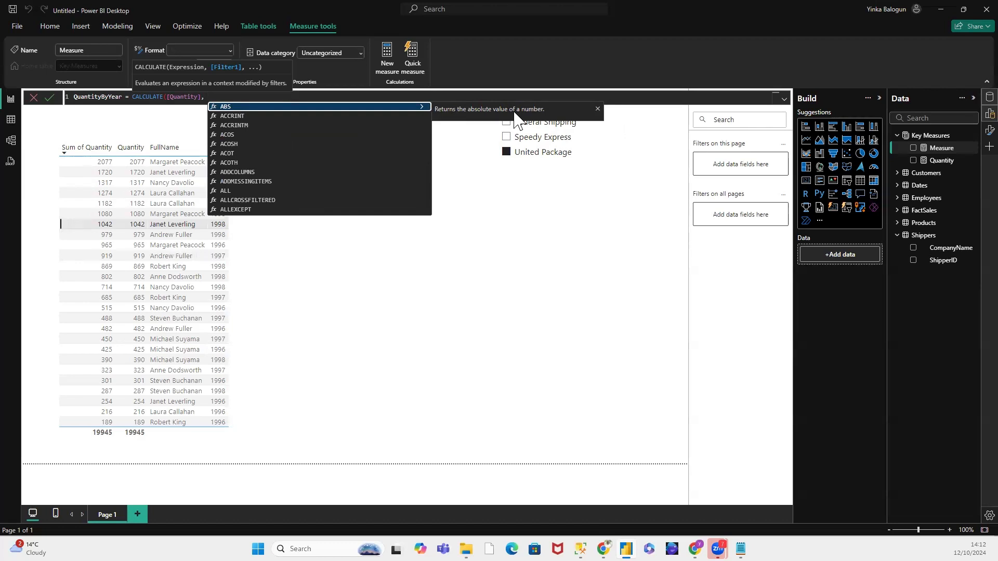
Step: Add SAMEPERIODLASTYEAR(Dates[Date]) as the CALCULATE filter, close the formula, and commit the QuantityByYear measure
text(S)
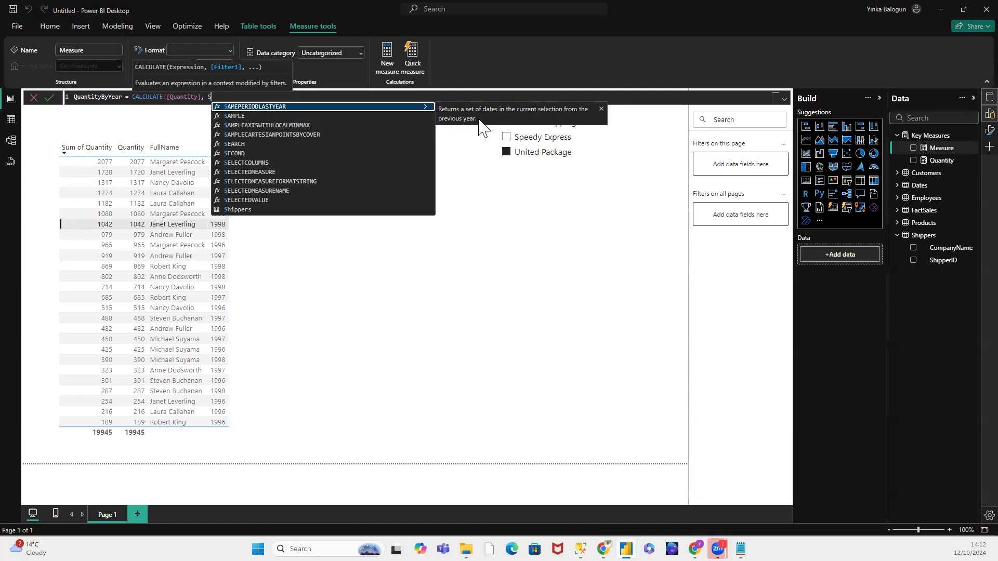
click(311, 106)
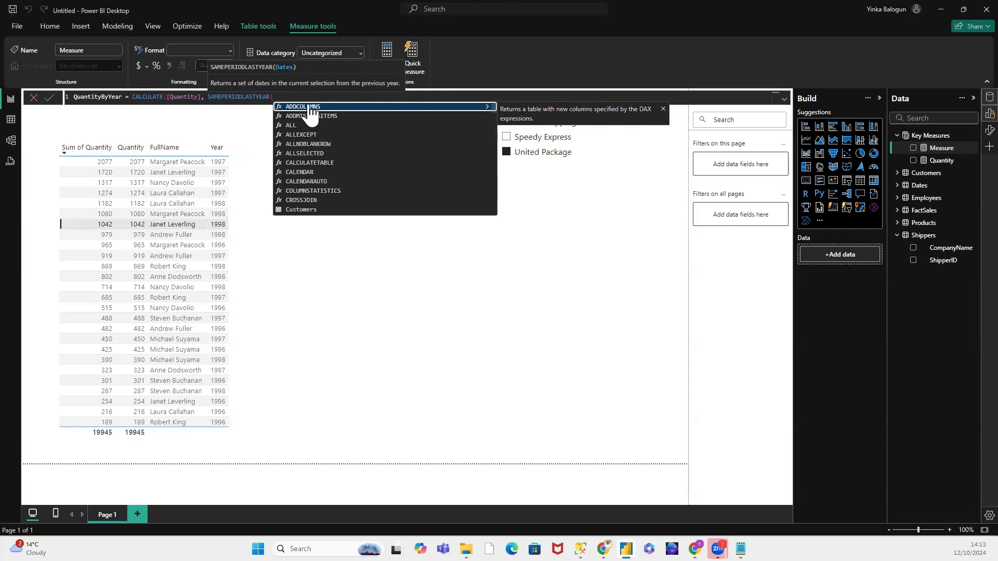
text(Da)
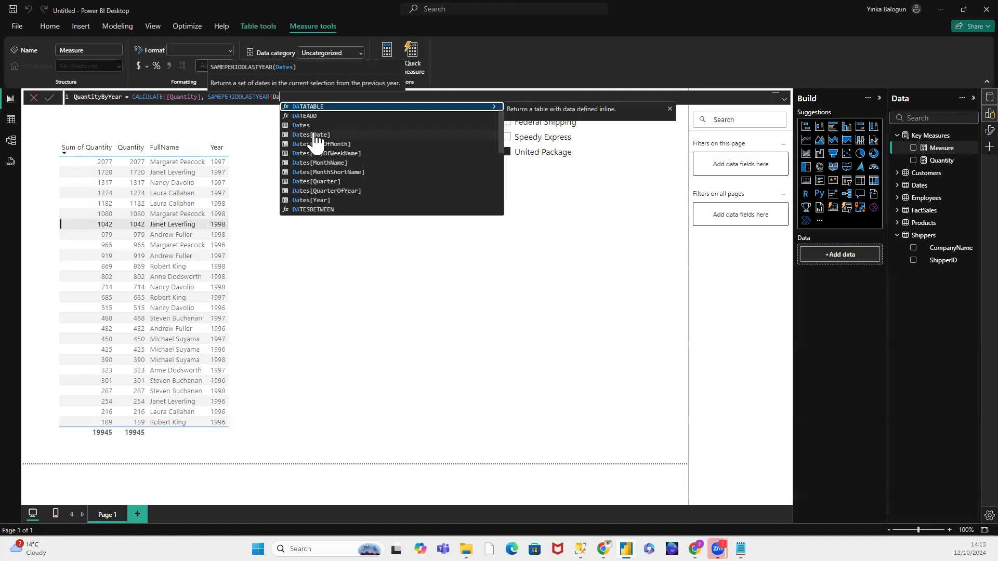
click(315, 135)
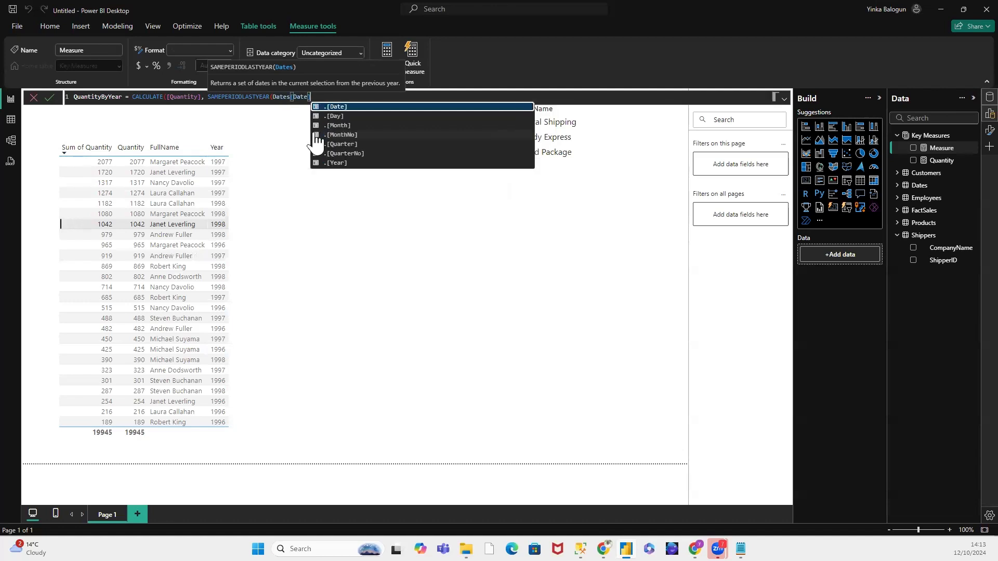
text(]))
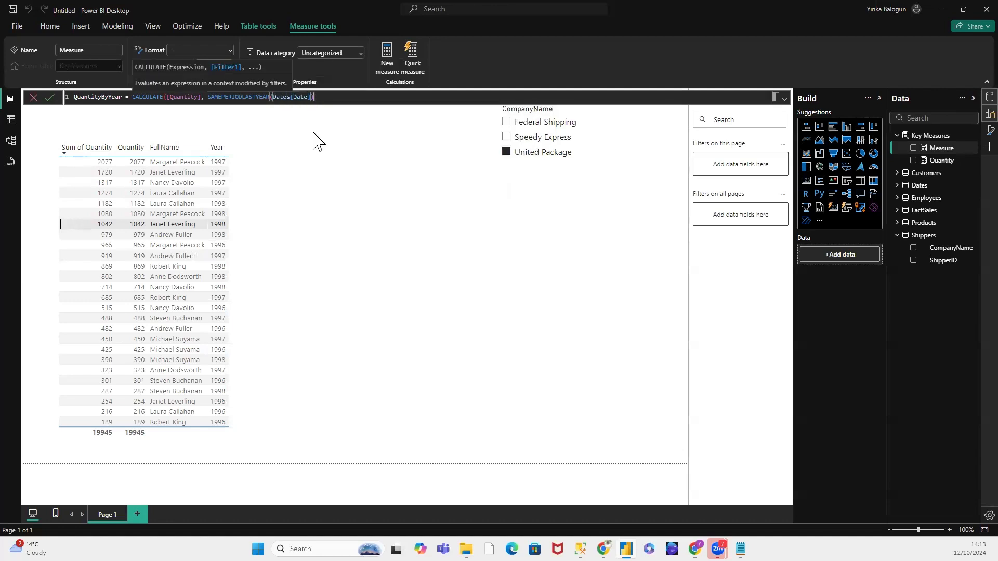
text())
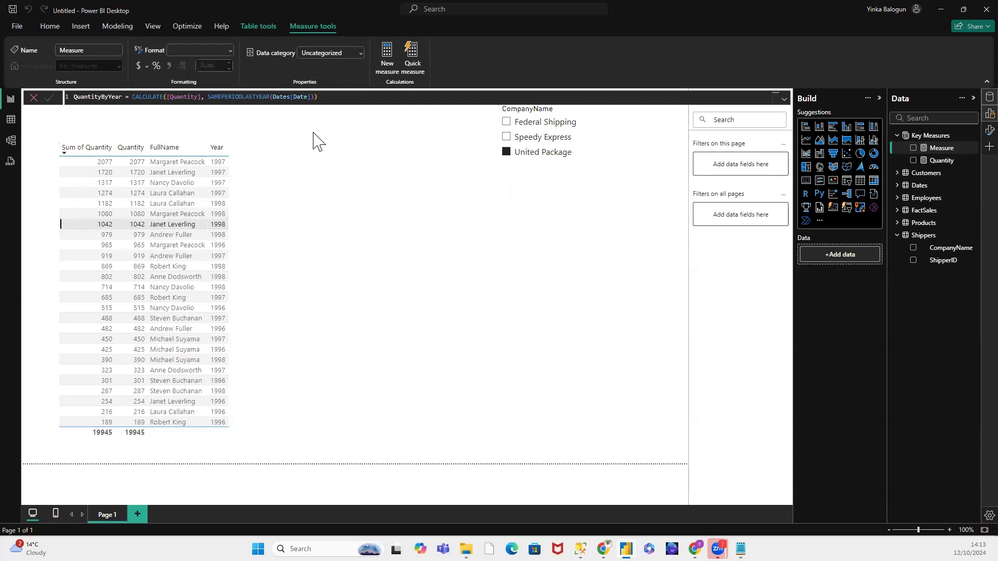
key(Return)
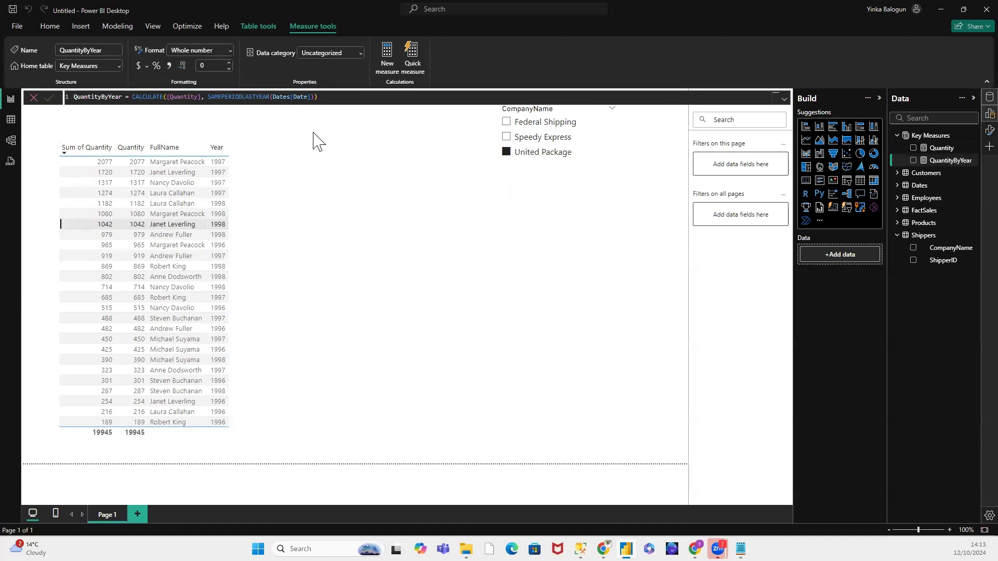
Step: Insert a second, empty table visual and place it beside the existing table, below the CompanyName slicer
click(348, 271)
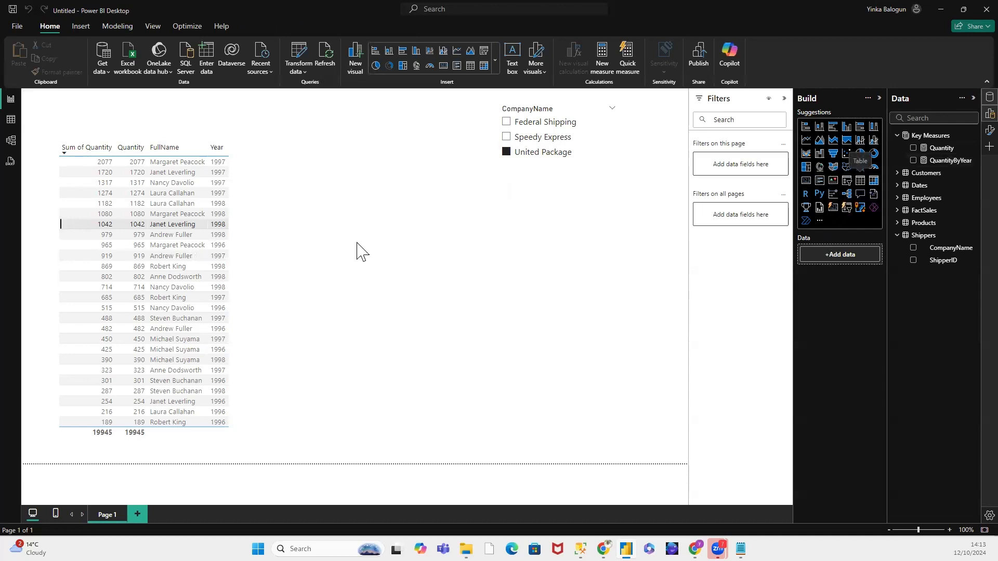
drag(408, 161, 467, 170)
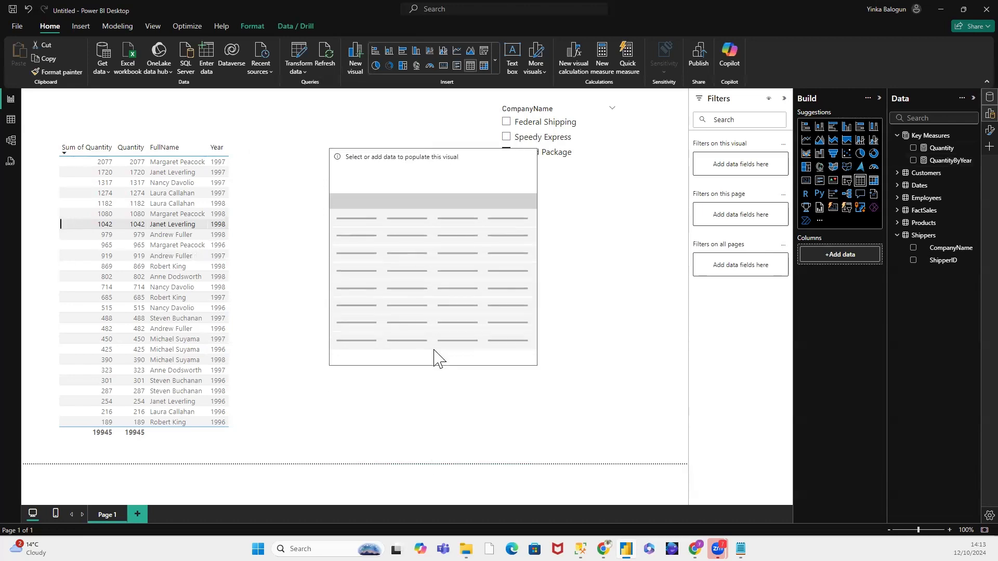
click(394, 176)
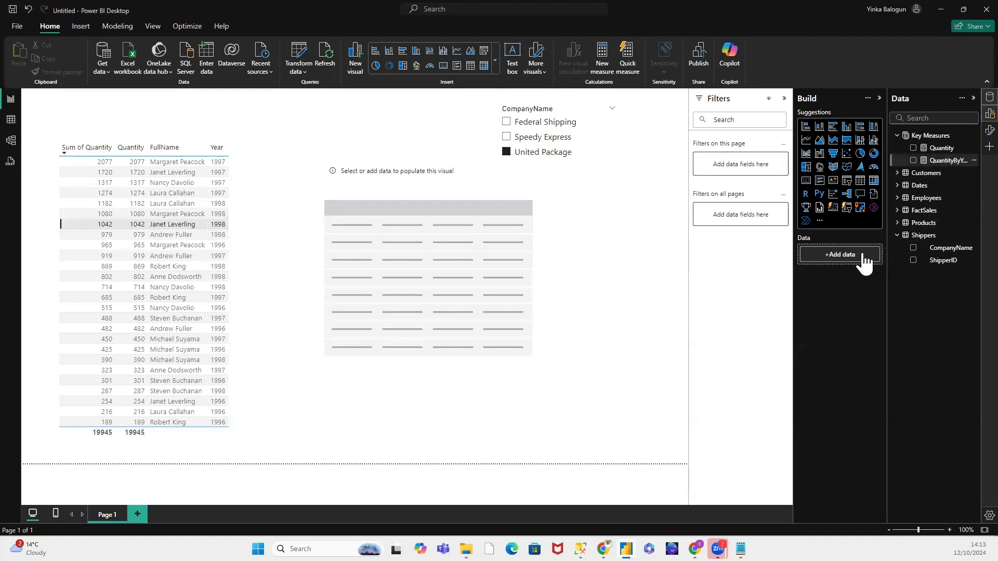
drag(864, 262, 862, 262)
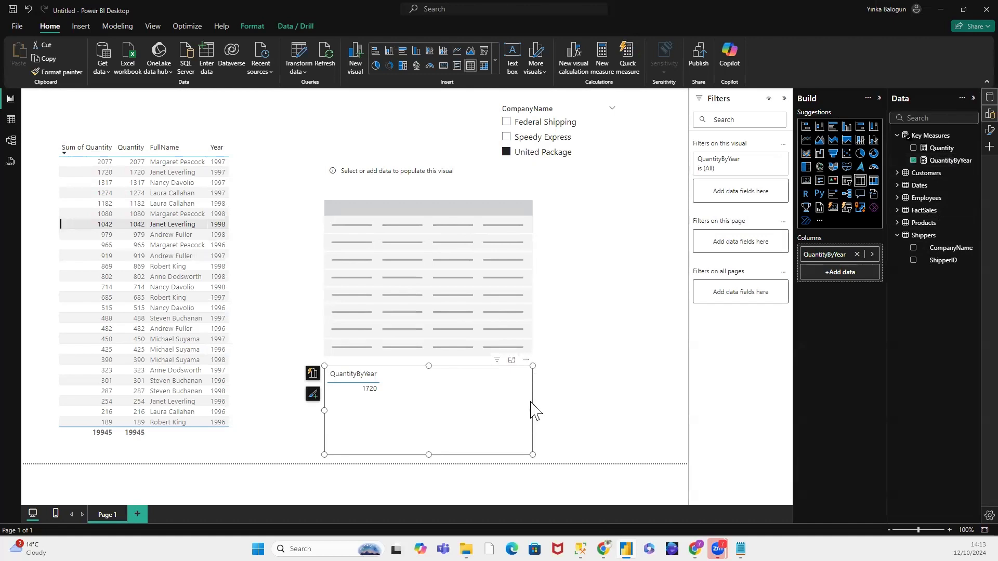
key(Delete)
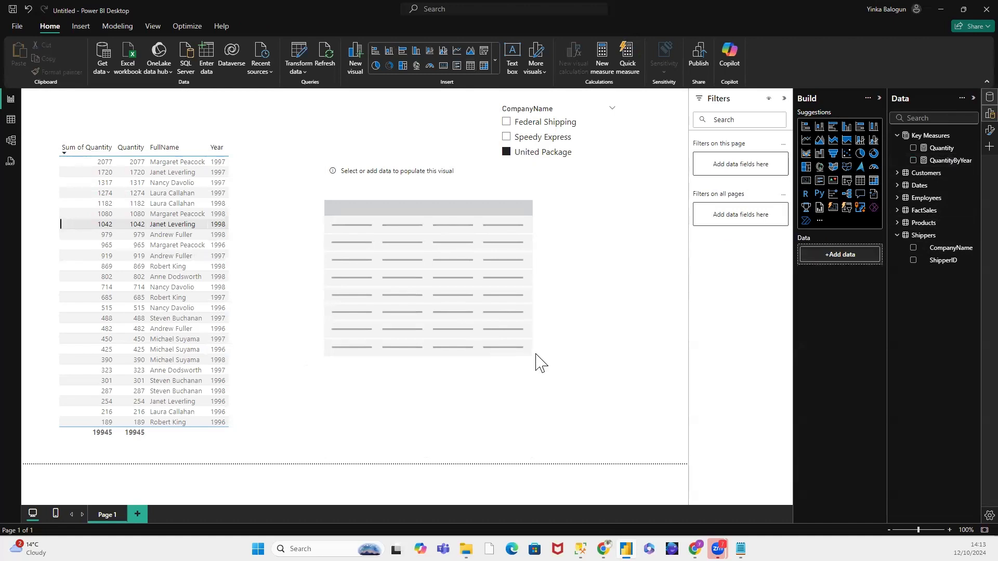
Step: Add the QuantityByYear measure as a column of the empty table visual
click(461, 213)
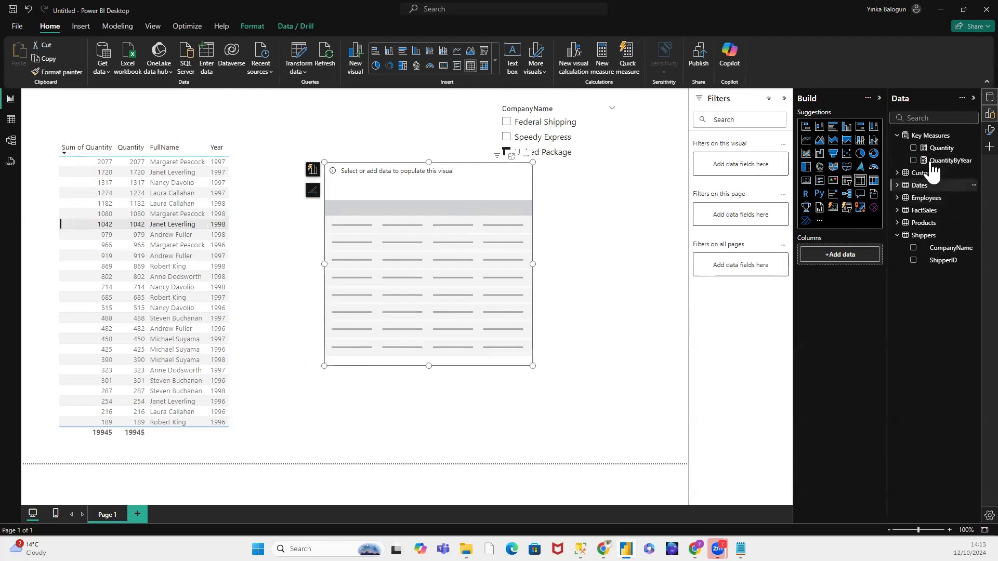
drag(943, 160, 847, 262)
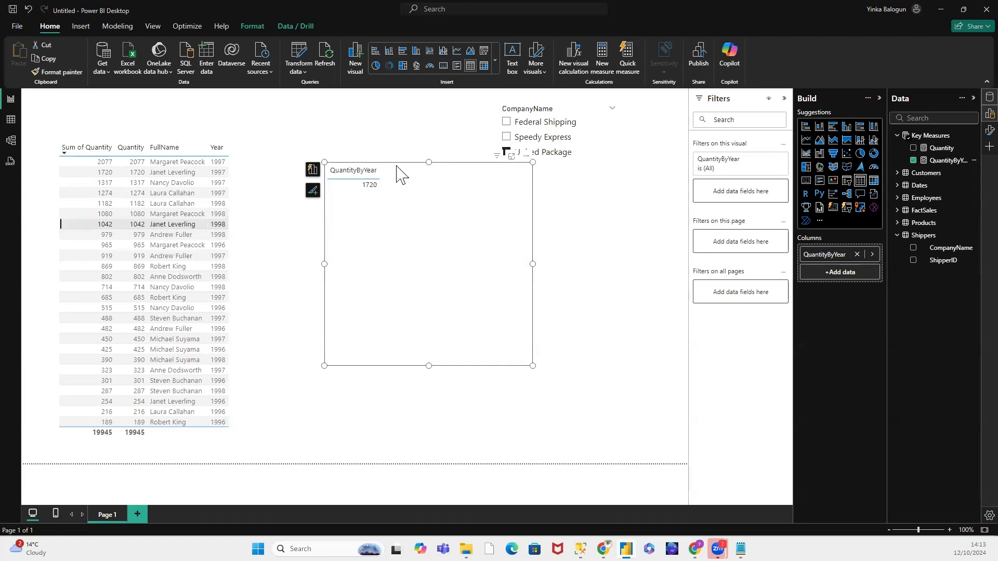
Step: Clear and reapply the cross-filter from the 1998 row with quantity 1042 to compare the QuantityByYear result
click(219, 236)
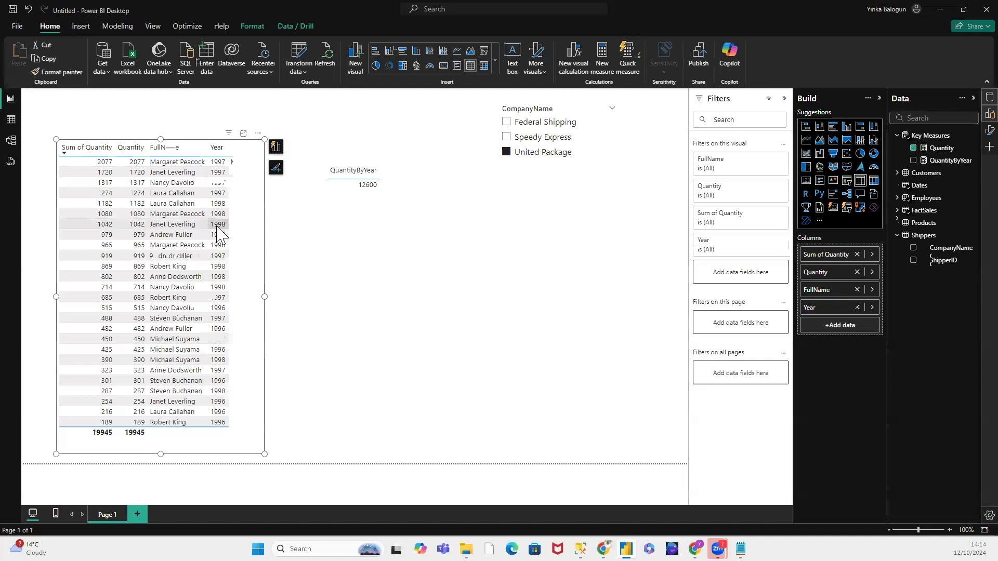
click(218, 228)
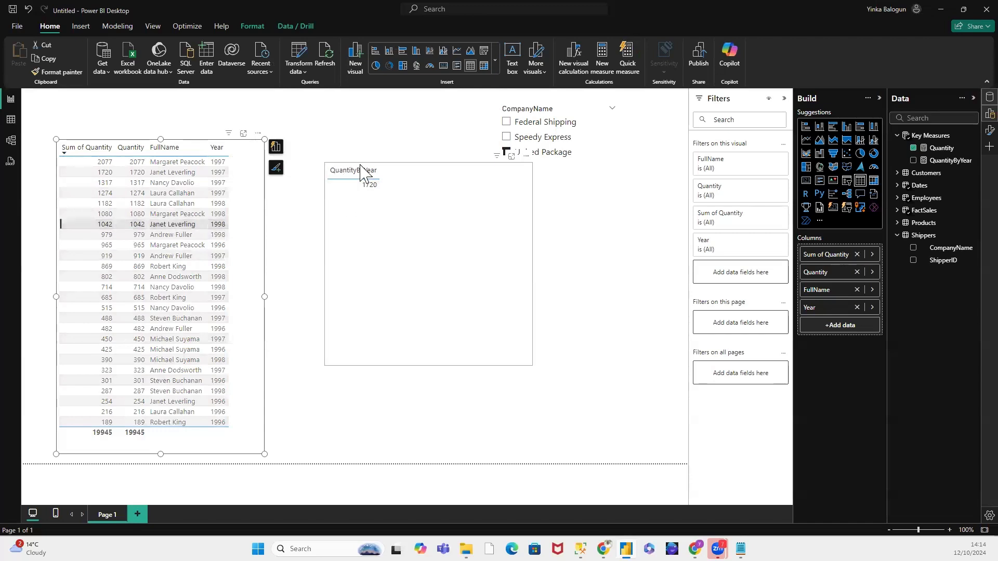
Step: Rename the QuantityByYear measure to QuantityLY in its formula and commit the change
click(941, 162)
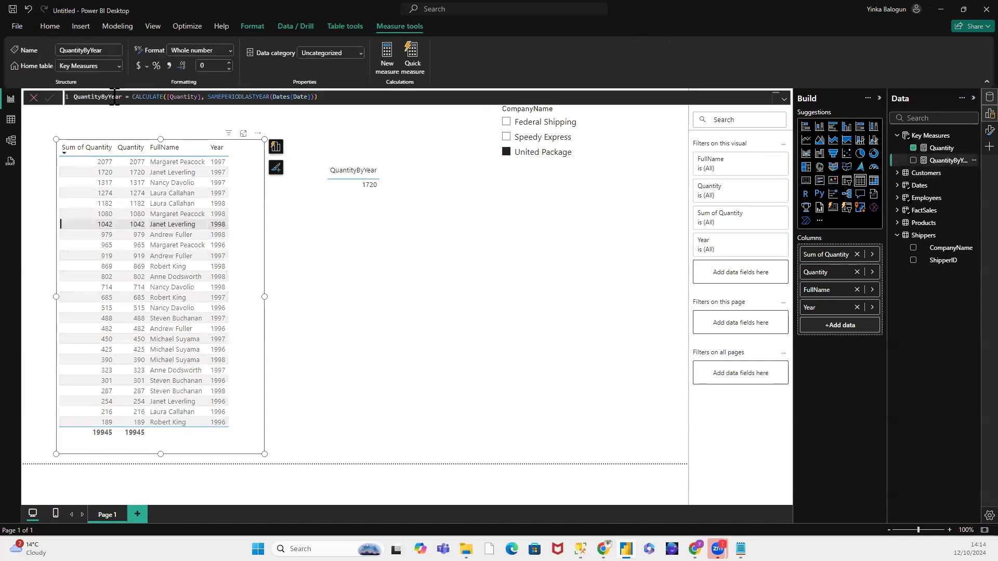
drag(103, 97, 111, 97)
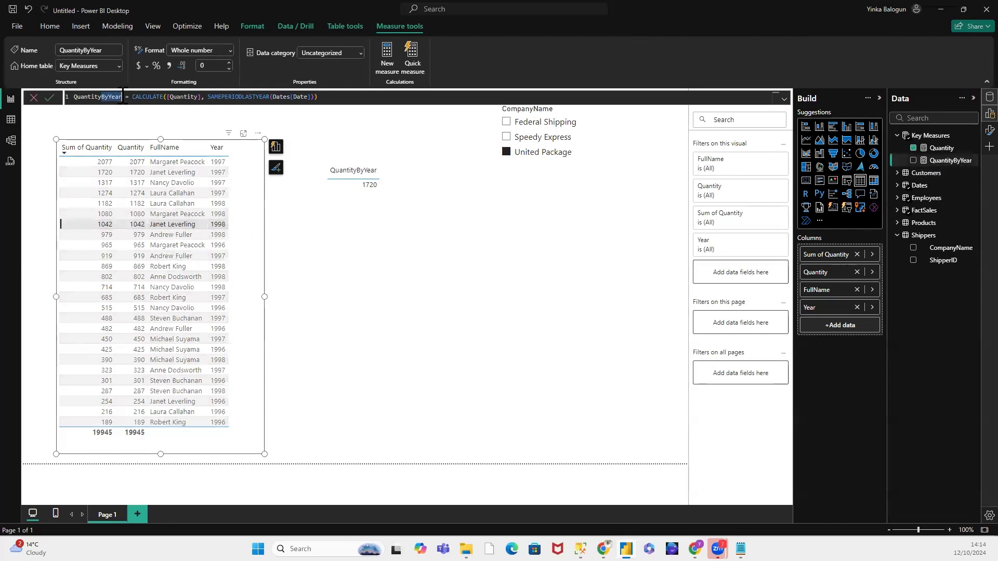
text(L)
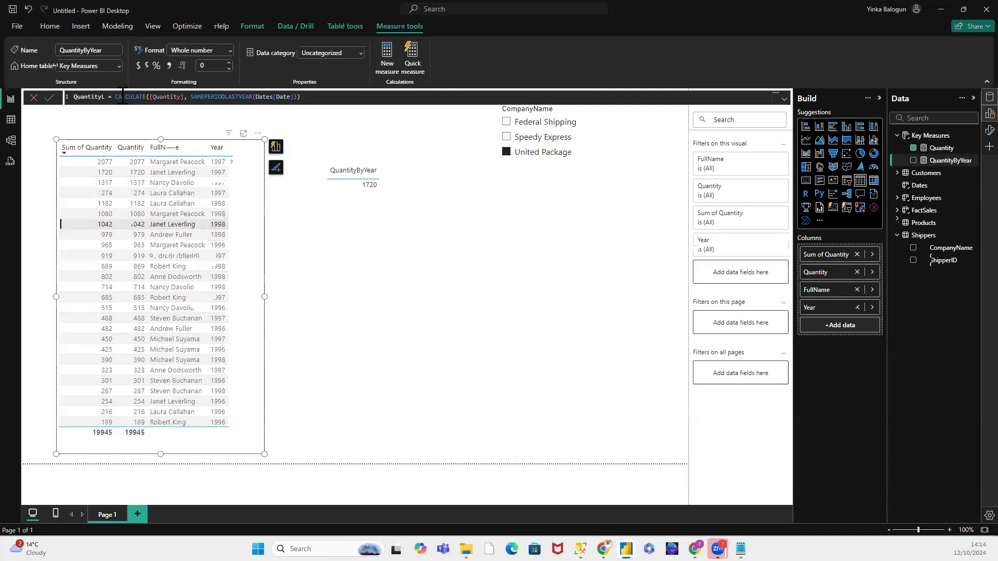
text(Y)
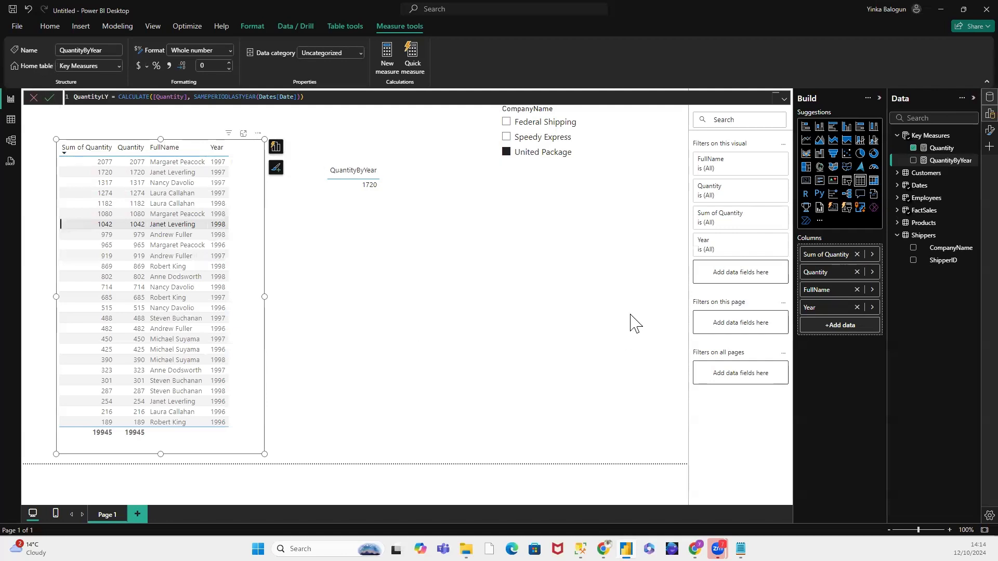
click(50, 97)
Step: Clear the United Package selection in the CompanyName slicer and remove the cross-filter from the selected 1998 row
click(507, 153)
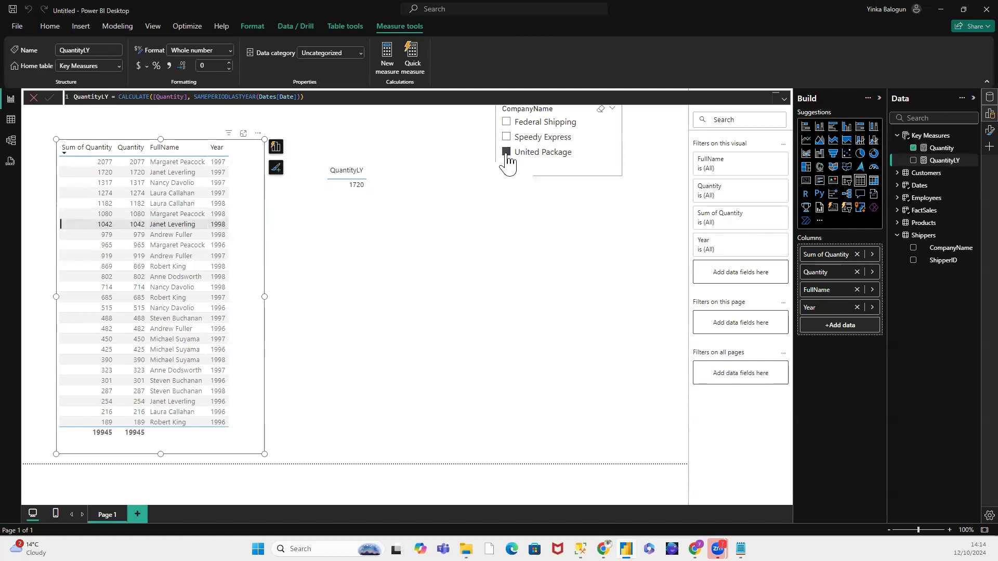
click(520, 171)
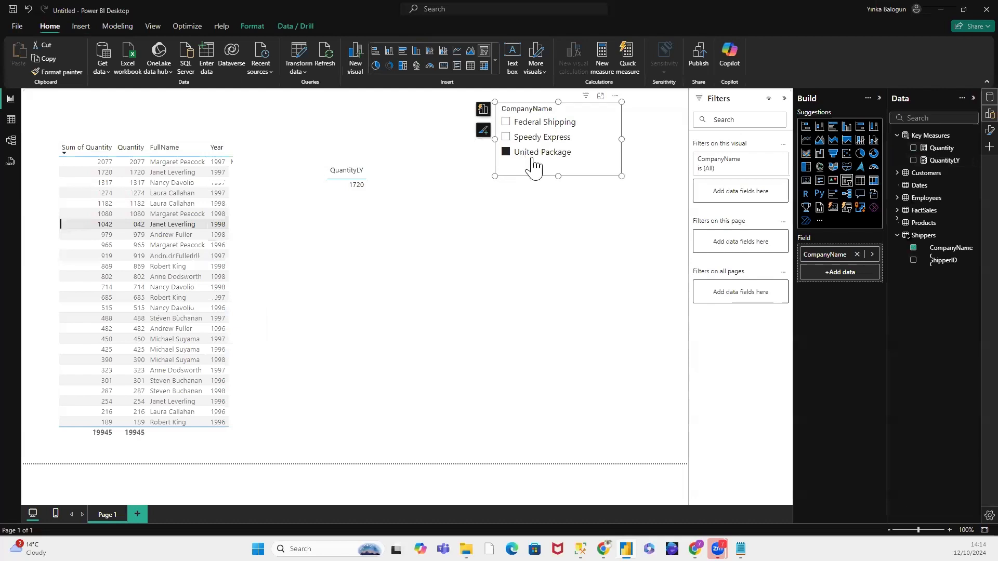
click(507, 152)
click(376, 129)
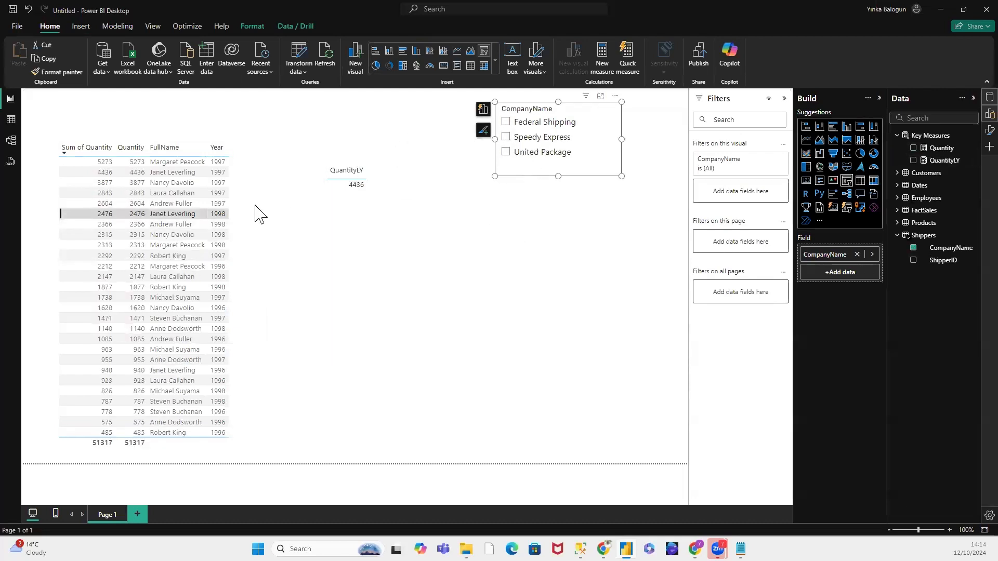
click(208, 215)
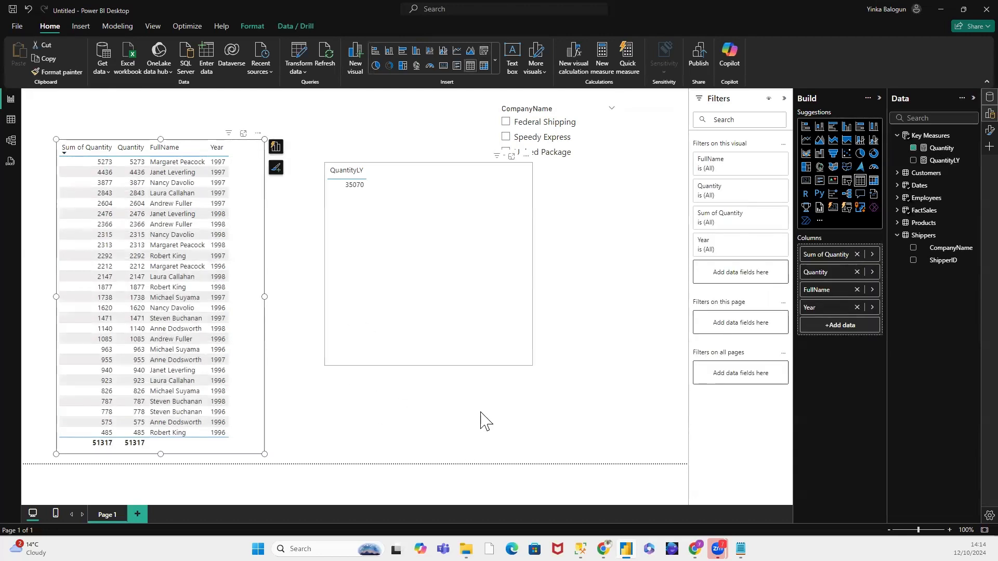
click(553, 229)
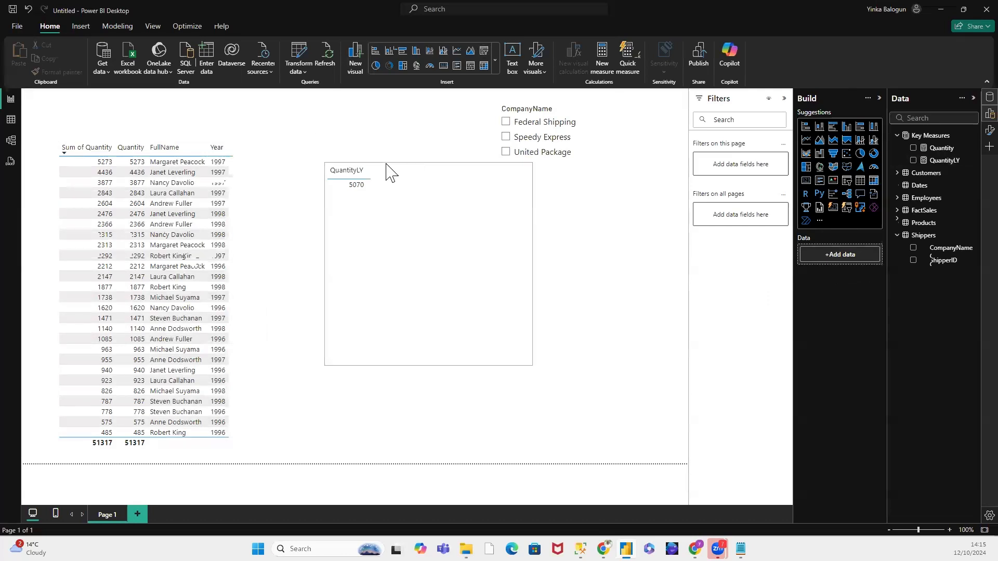
Step: Move the QuantityLY table visual slightly lower so it sits clear of the CompanyName slicer
click(390, 208)
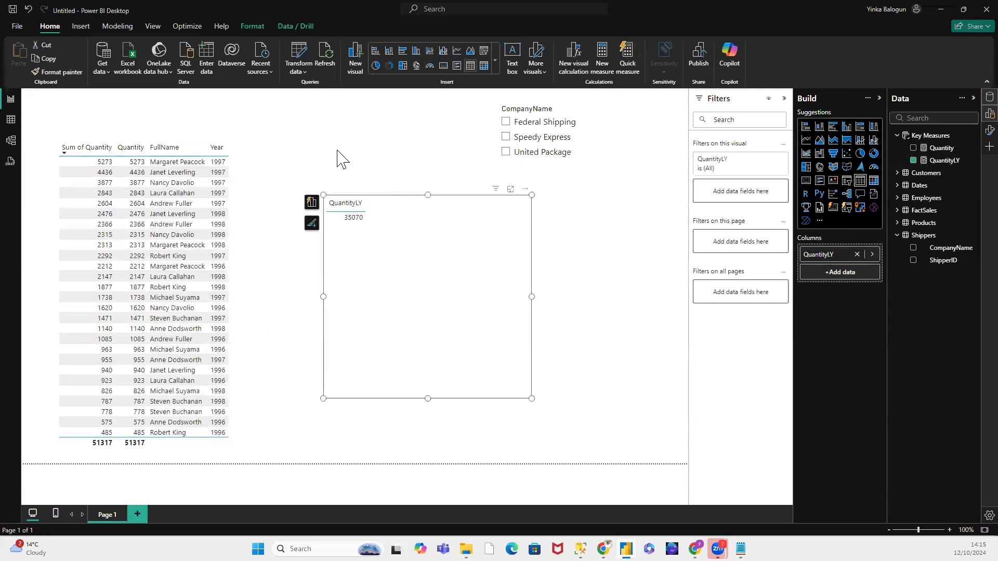
click(334, 134)
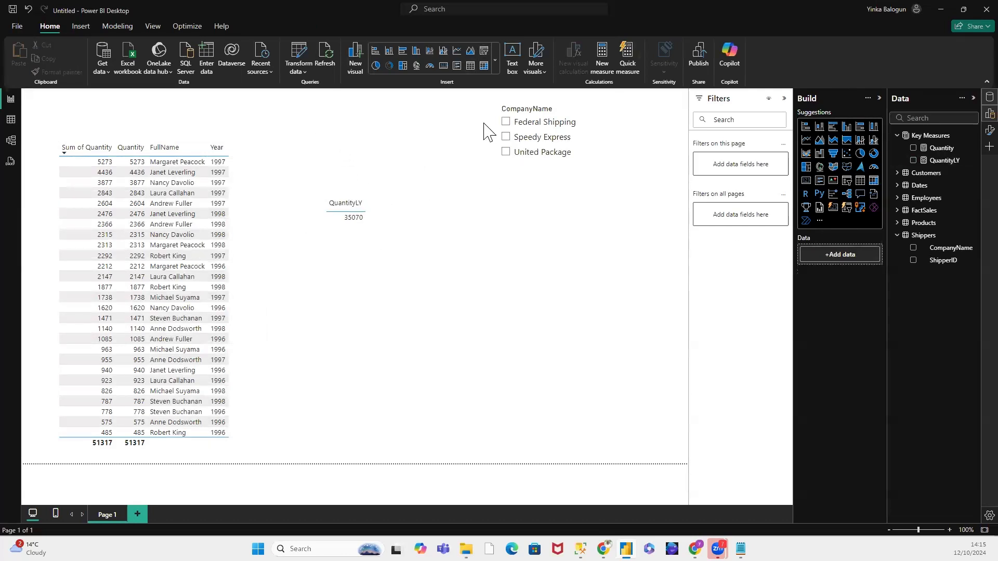
Step: Create a new measure in Key Measures named Quantity 2Yrs Ago and start its formula with CALCULATE
right_click(934, 136)
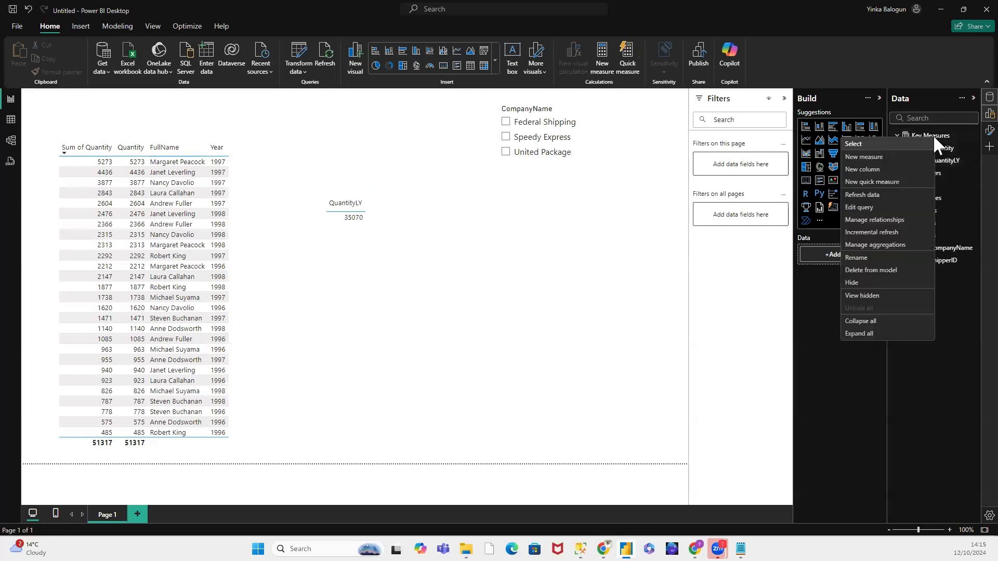
click(876, 158)
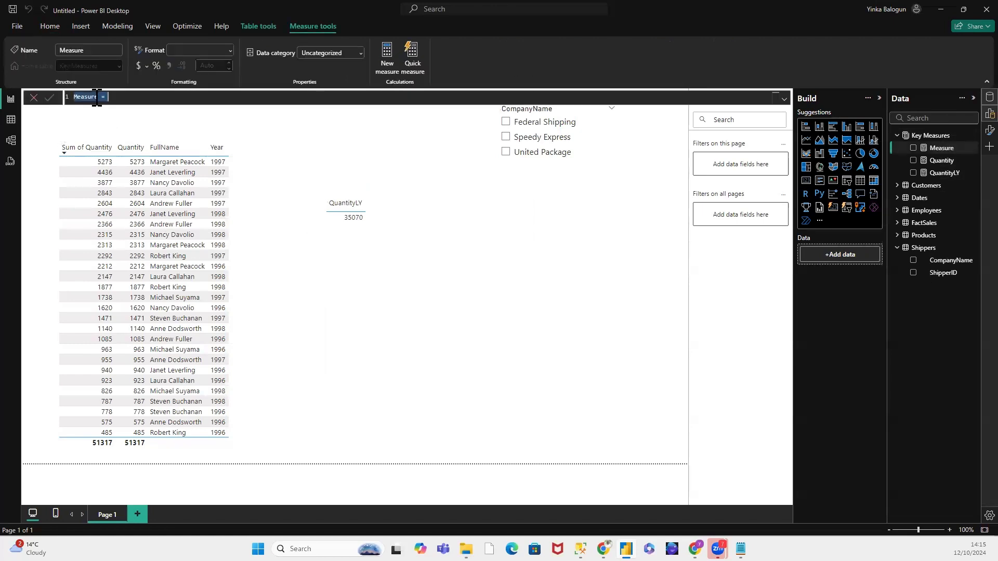
click(98, 97)
text(Quantity 2Yrs Ago)
text(CA)
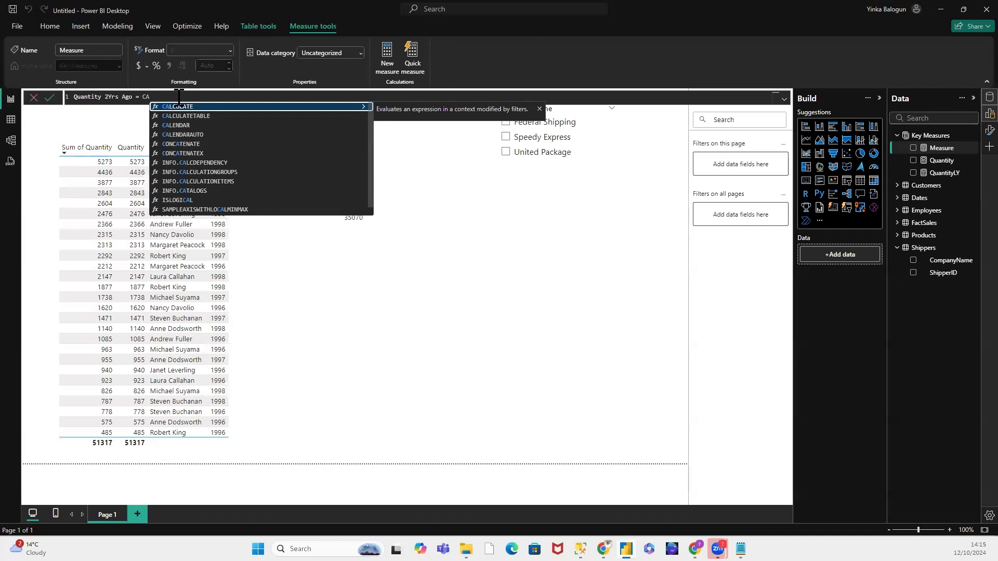
click(195, 106)
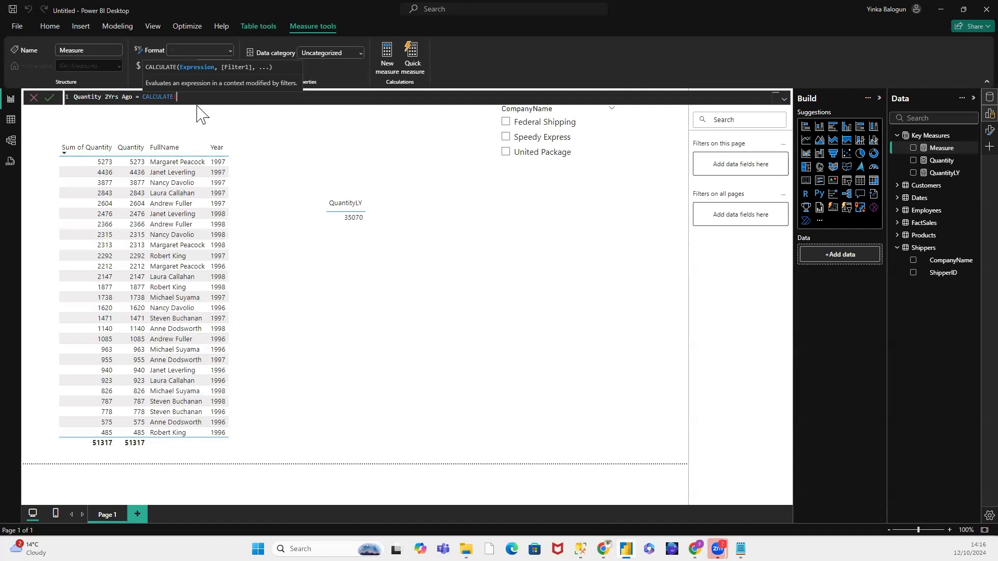
Step: Complete the CALCULATE formula with [QuantityLY] as the expression and SAMEPERIODLASTYEAR(Dates[Date]) as the filter, and commit the measure
text(Q)
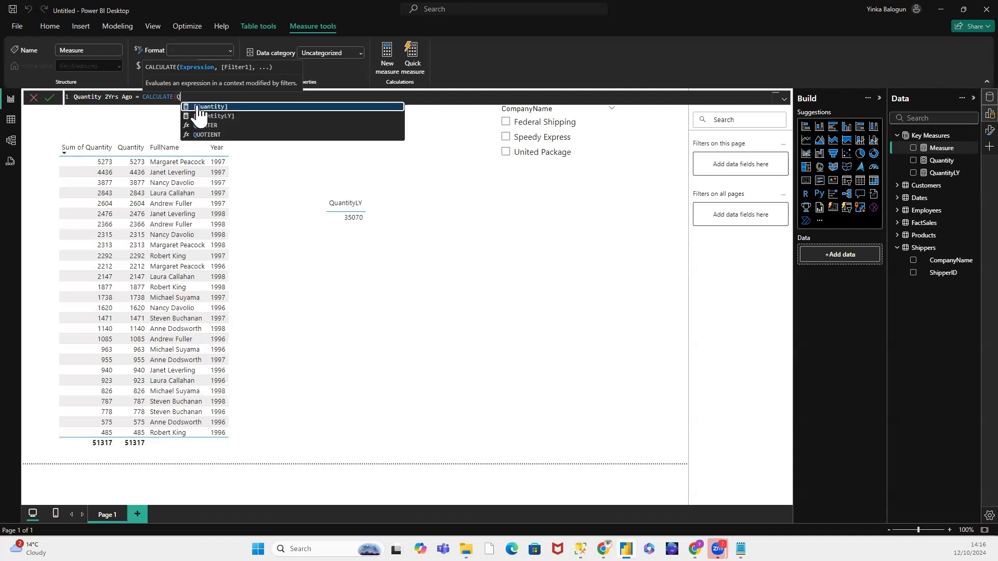
click(214, 115)
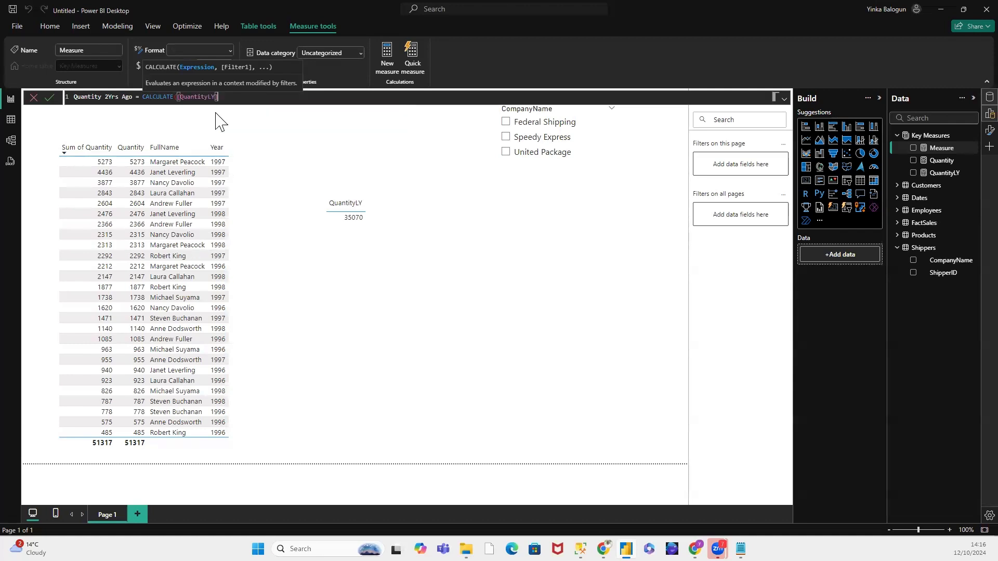
text(,)
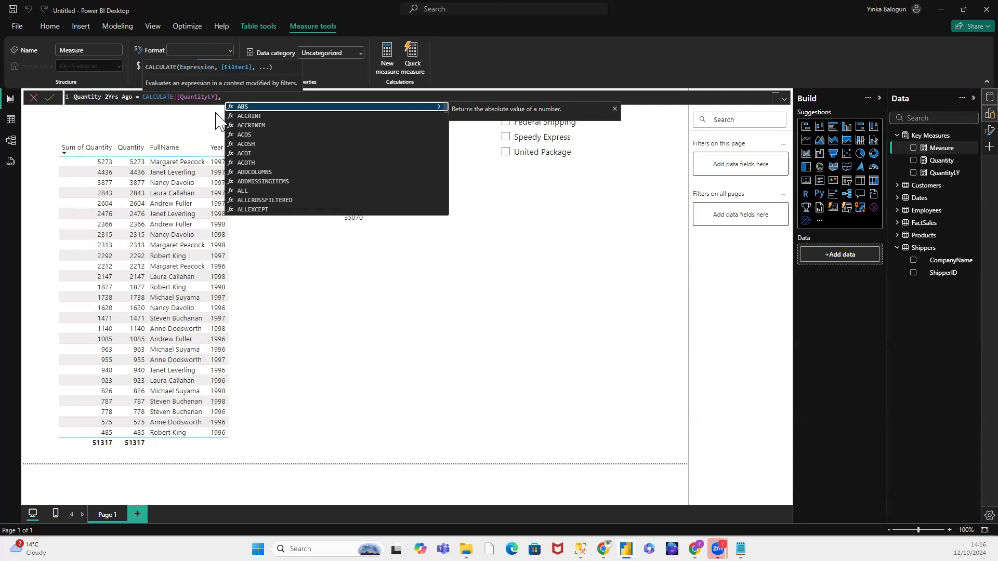
text( SA)
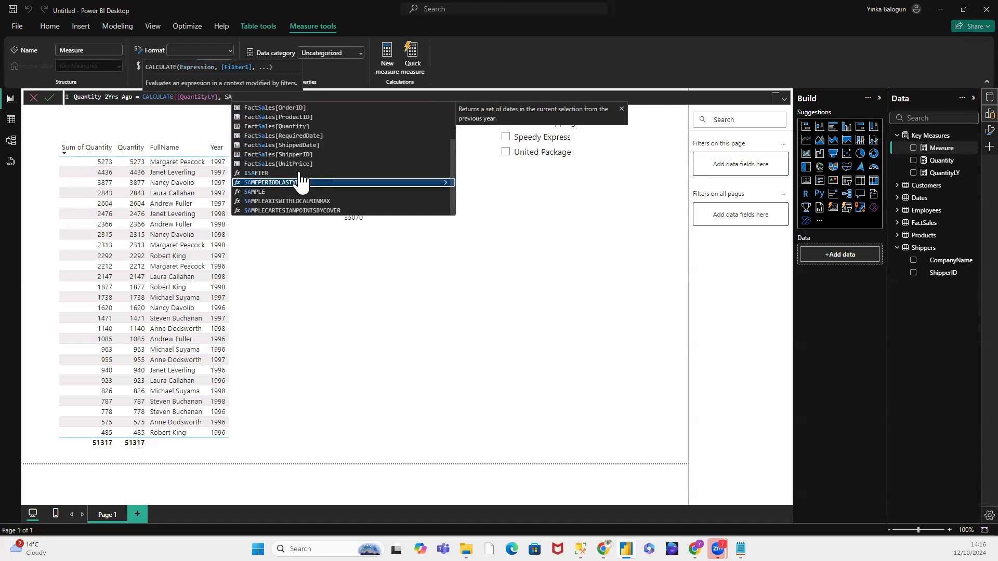
click(300, 183)
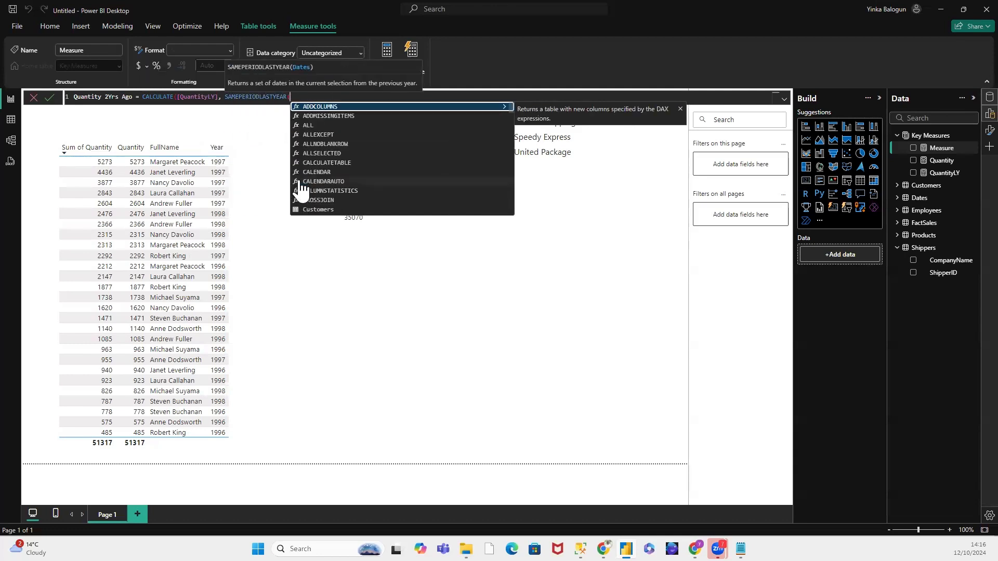
text(Dat)
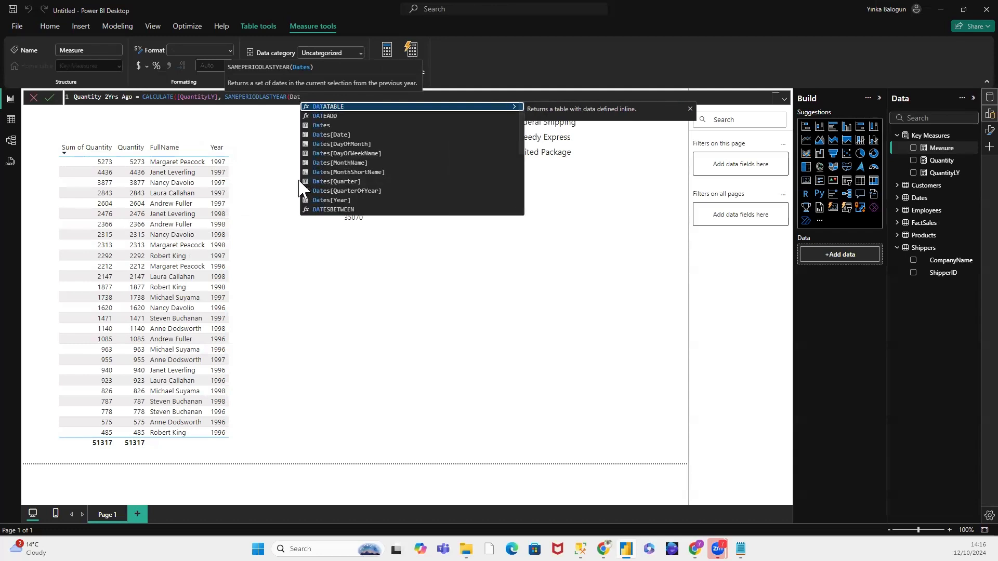
click(341, 135)
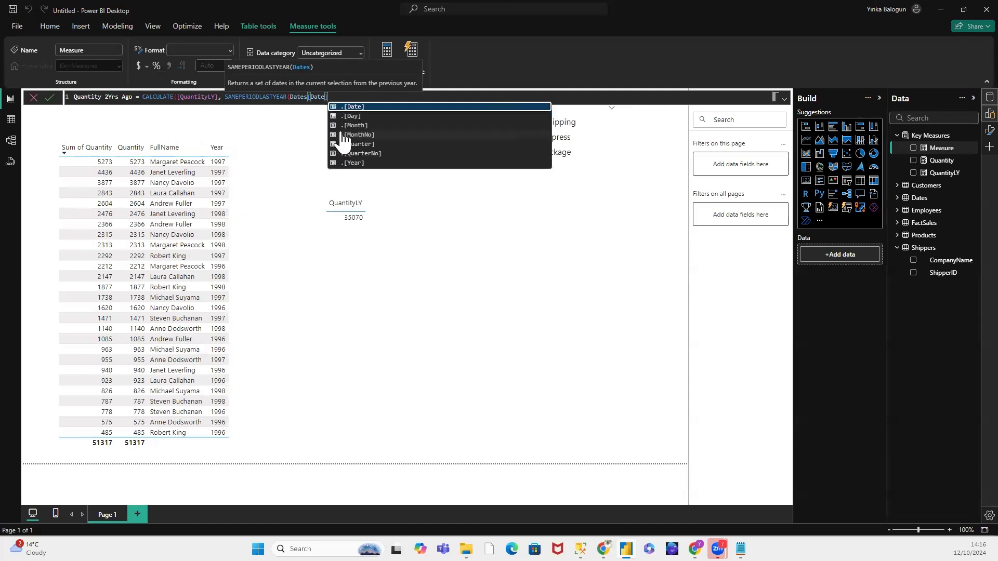
text()))
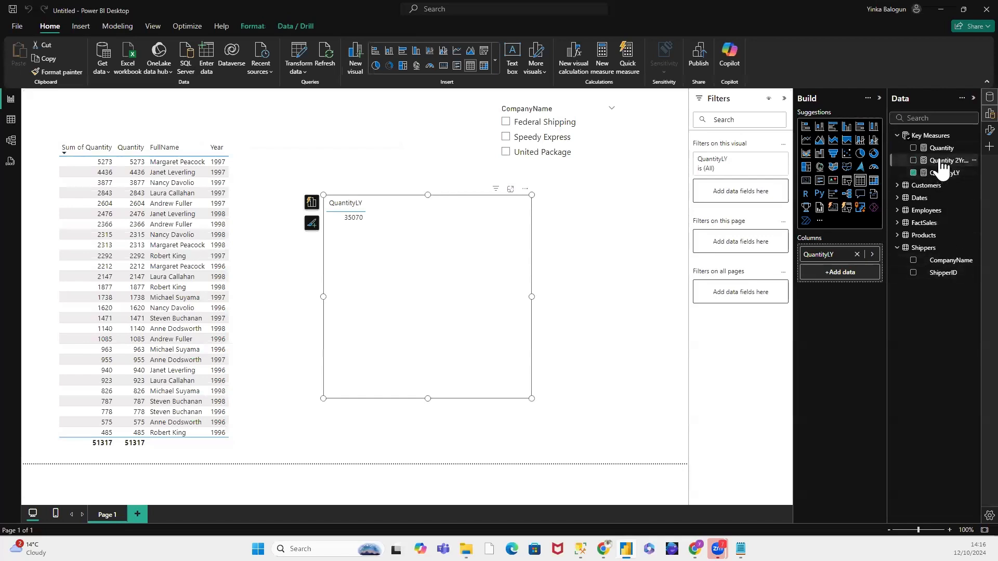
Step: Add the Quantity 2Yrs Ago and Quantity measures as columns after QuantityLY in the second table, and widen the visual
drag(942, 163, 868, 264)
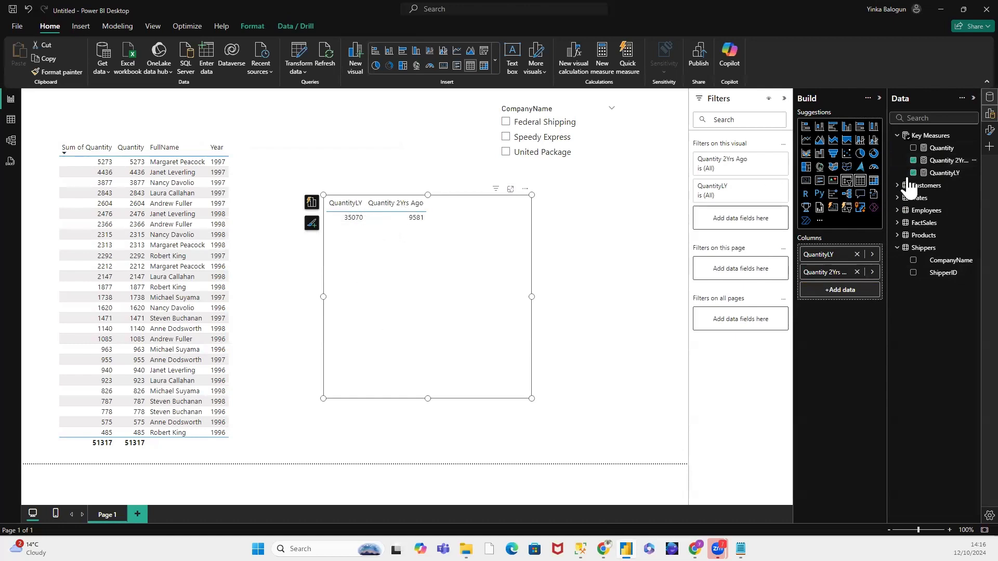
drag(942, 152, 855, 255)
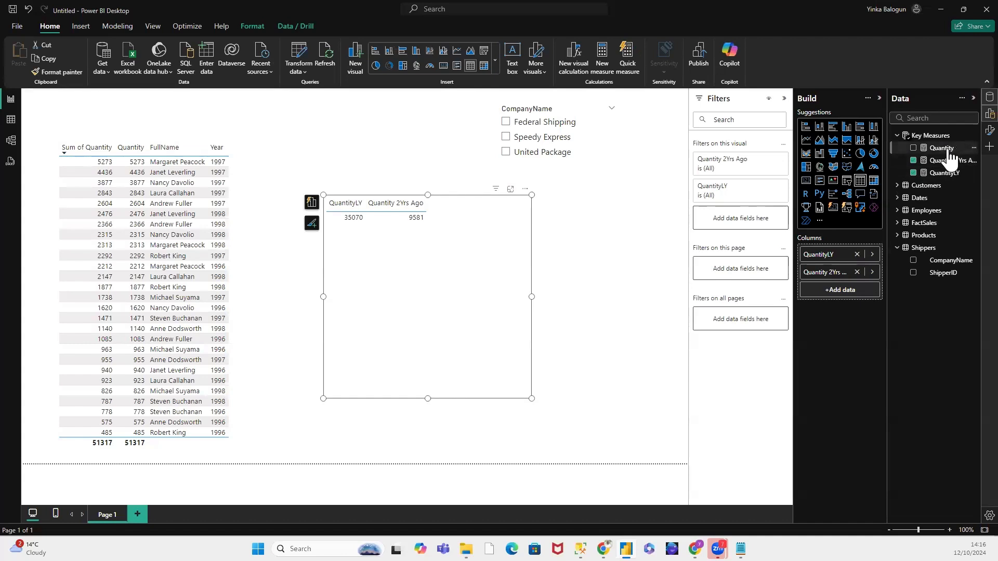
drag(941, 148, 860, 288)
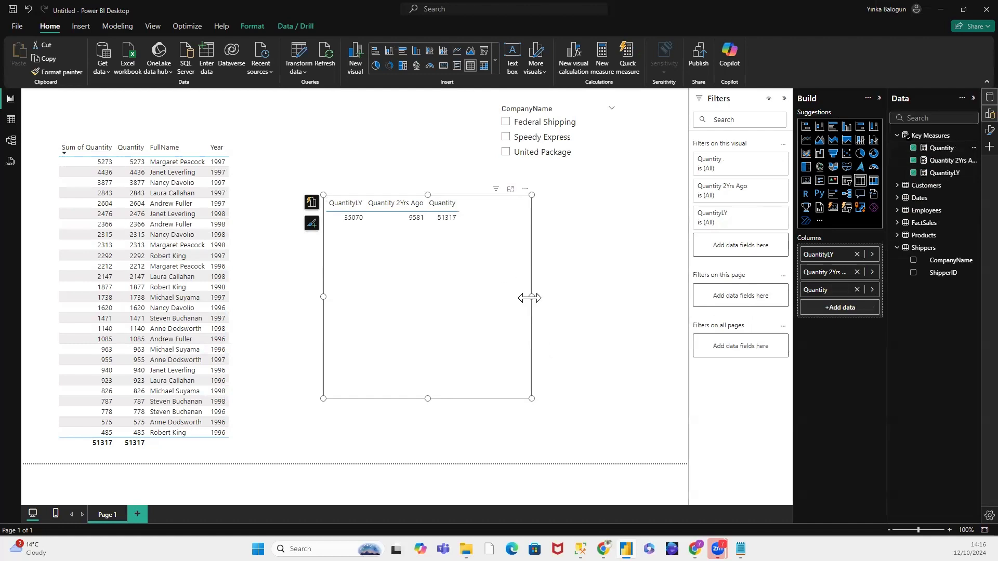
drag(529, 296, 582, 296)
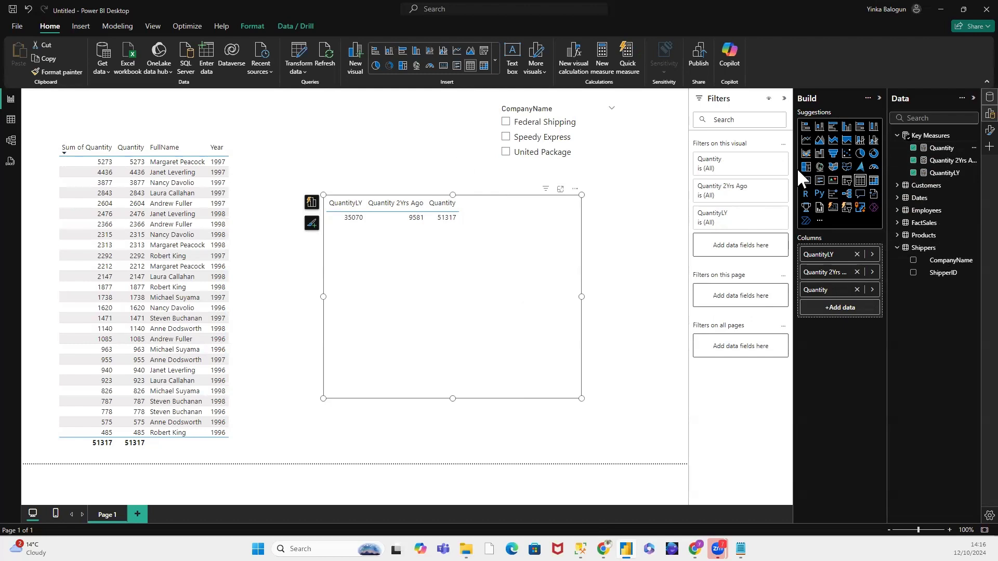
Step: Insert a new slicer visual on the page and populate it with the Year field from the Dates table
click(400, 156)
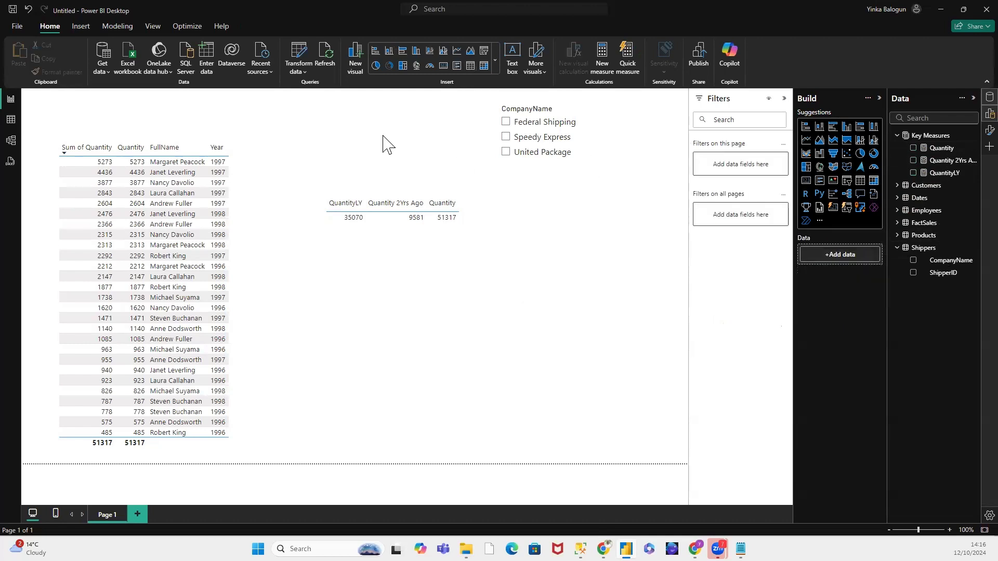
right_click(383, 136)
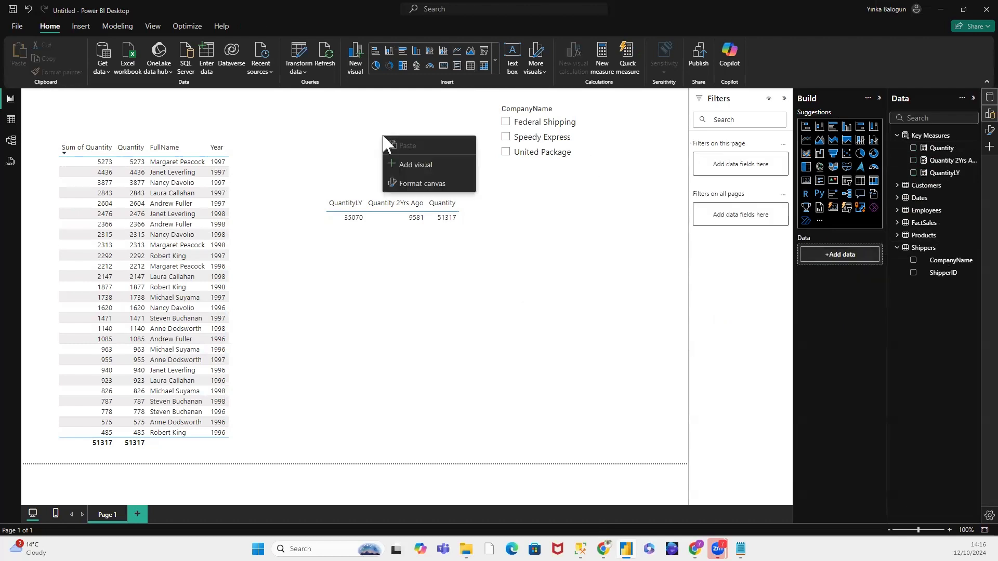
click(330, 110)
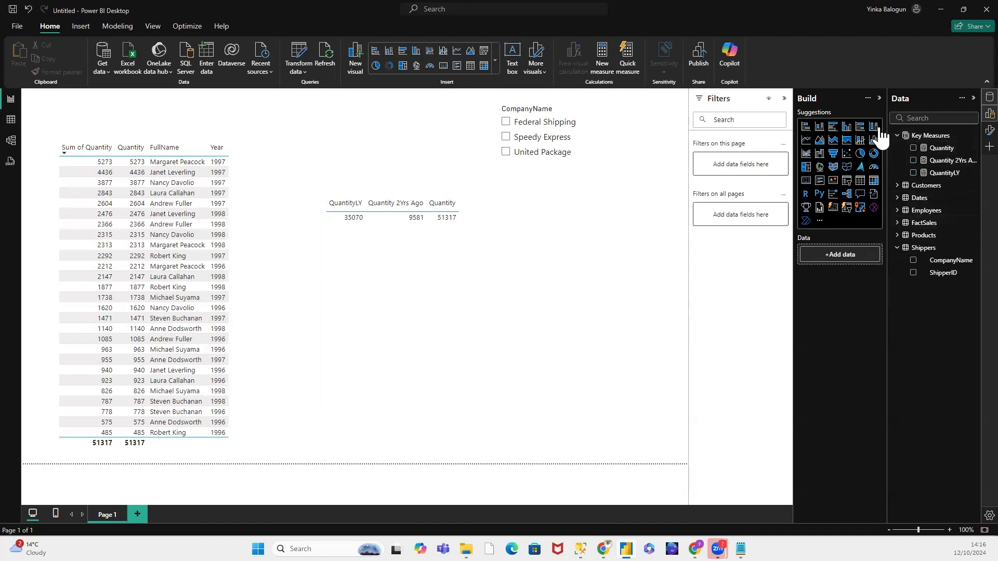
click(848, 182)
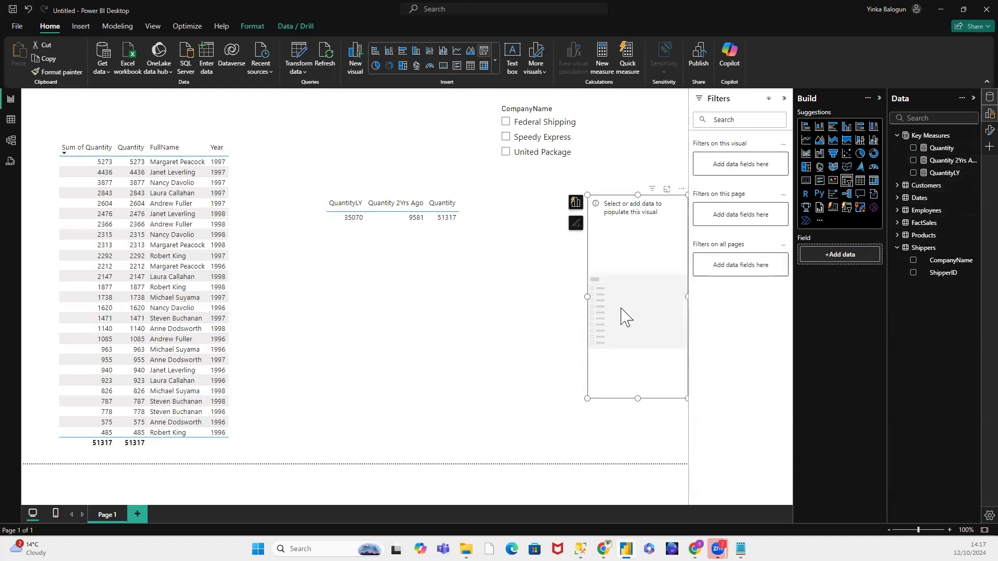
click(897, 198)
drag(938, 299, 845, 255)
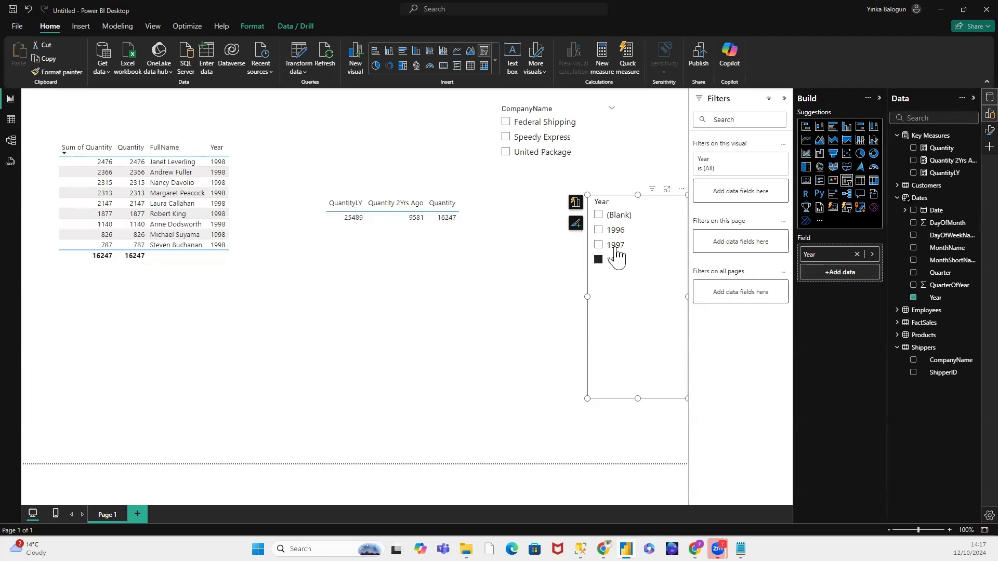
Step: Reorder the second table's columns to Quantity, QuantityLY, Quantity 2Yrs Ago by removing the two prior-year measures and adding them back after Quantity
click(481, 207)
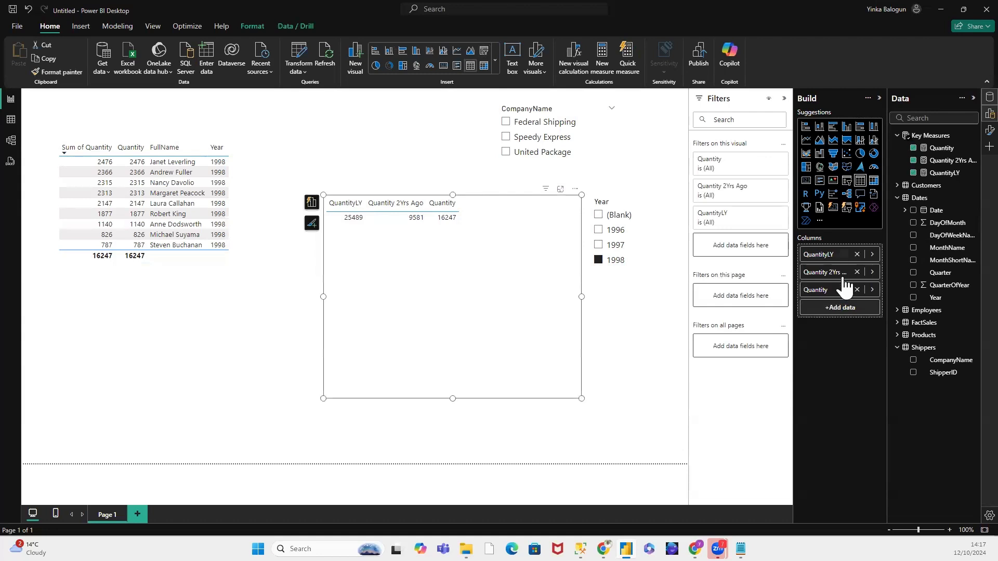
drag(835, 292, 831, 245)
drag(835, 292, 840, 248)
drag(837, 291, 841, 260)
click(856, 271)
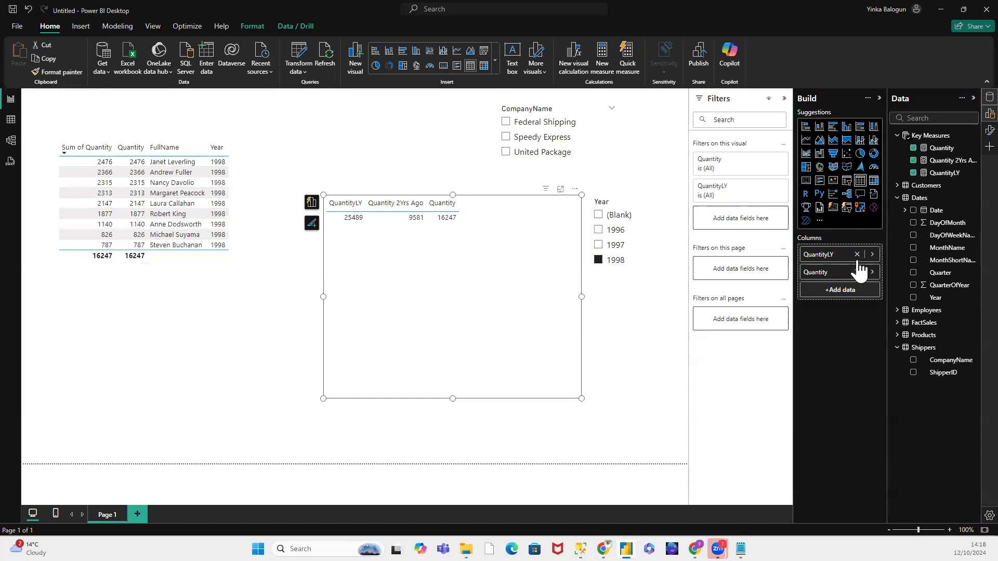
click(857, 254)
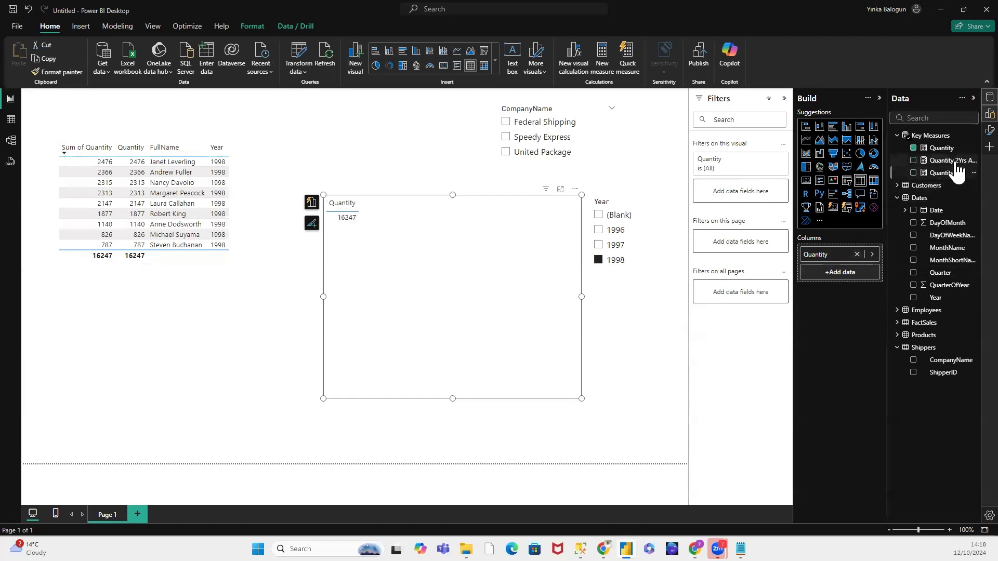
drag(953, 173, 865, 275)
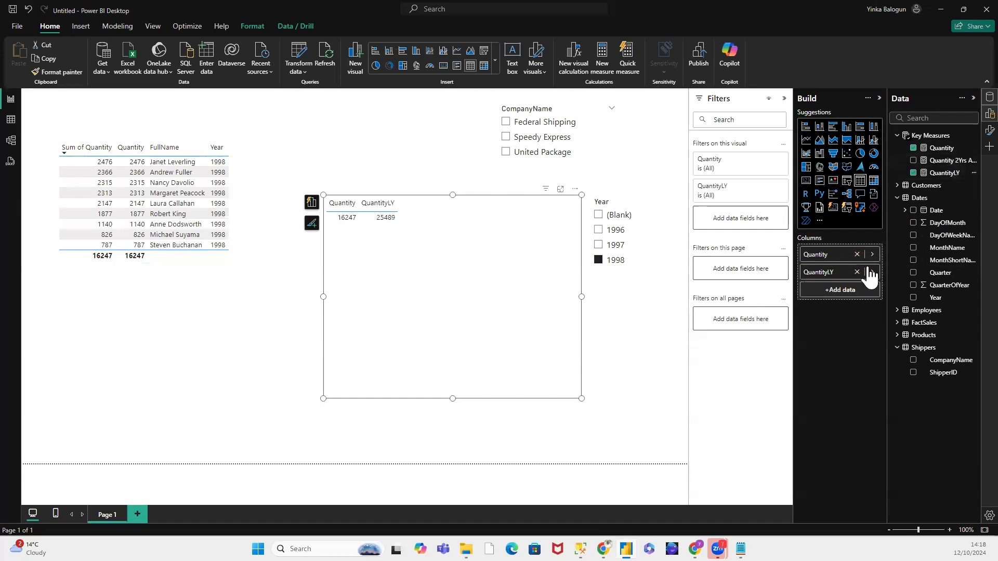
drag(944, 165, 864, 292)
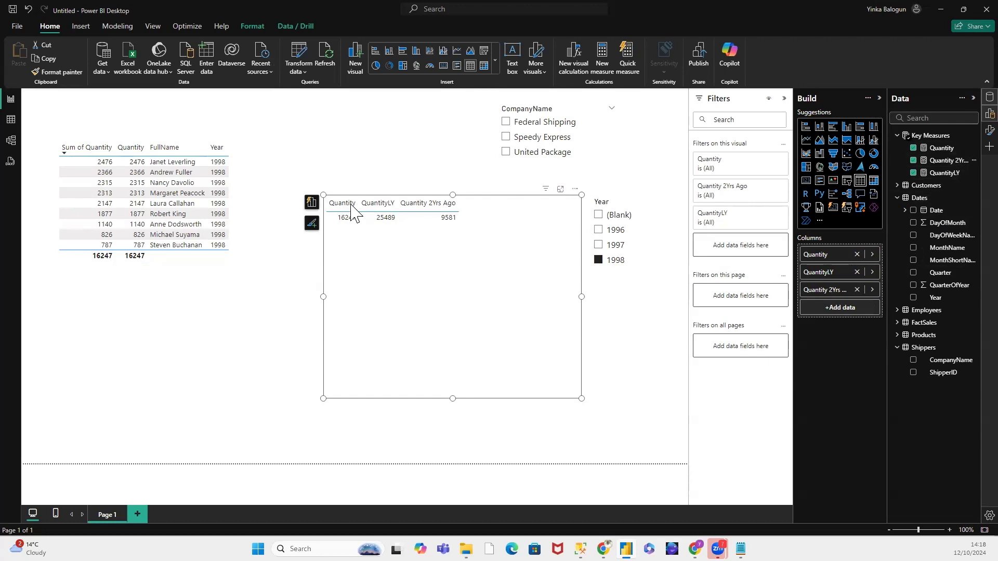
click(344, 219)
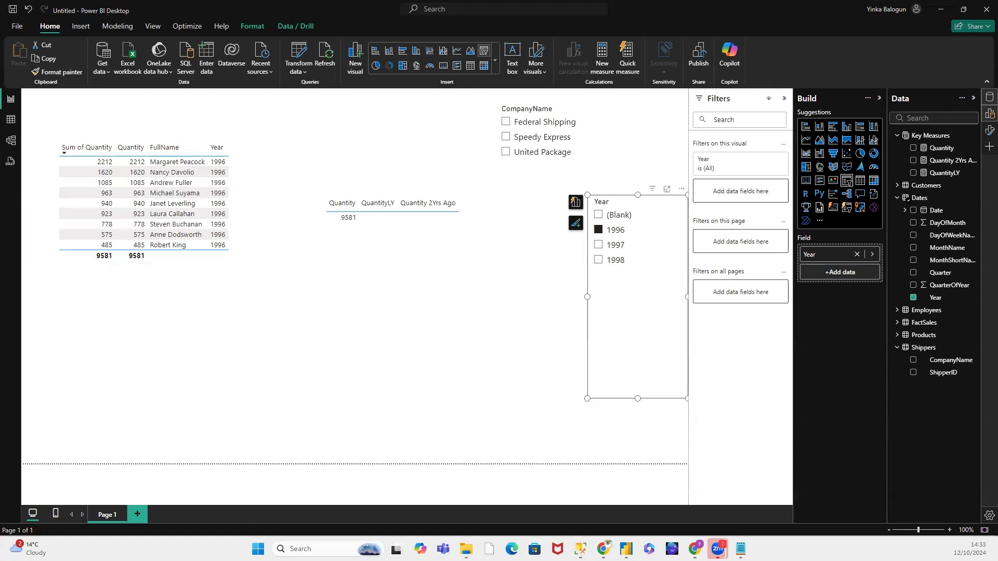
key(alt+Tab)
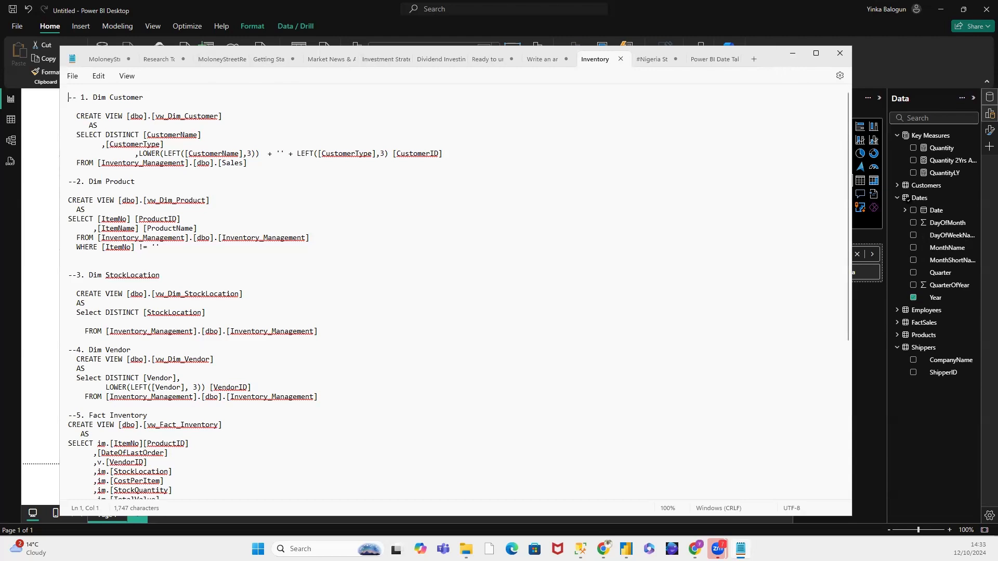
click(792, 53)
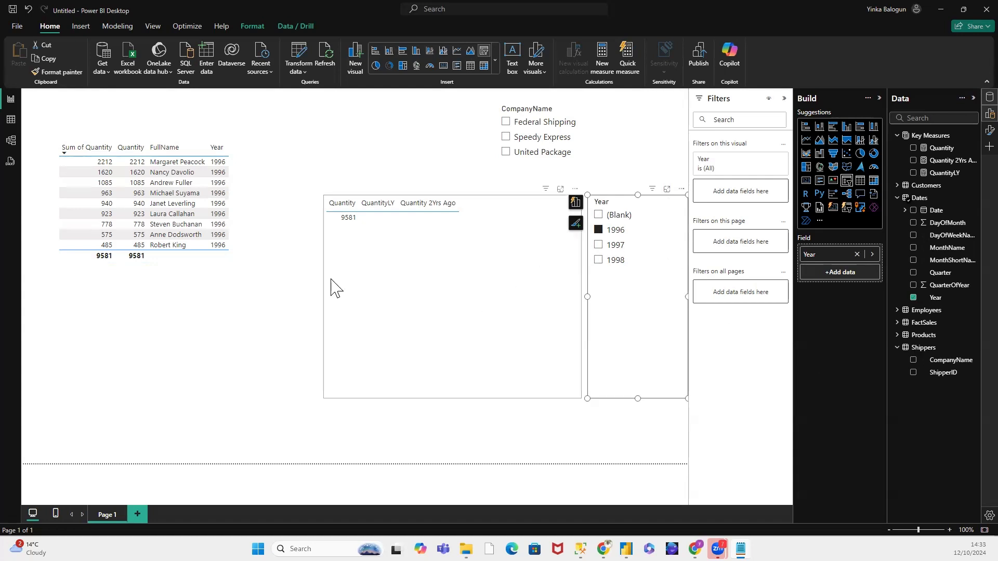
click(694, 197)
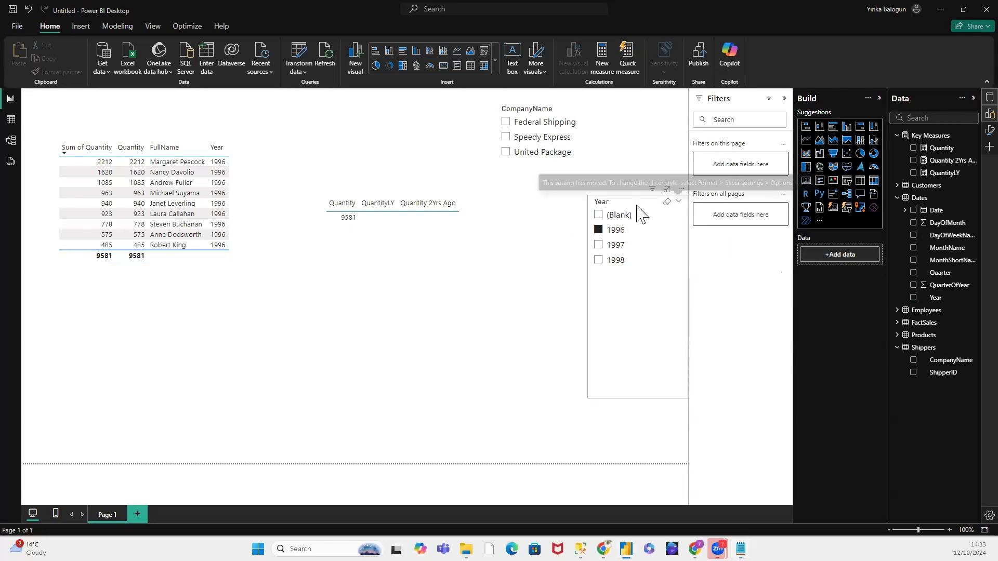
Step: Widen the list of data fields and expand the FactSales table to show its columns
click(639, 211)
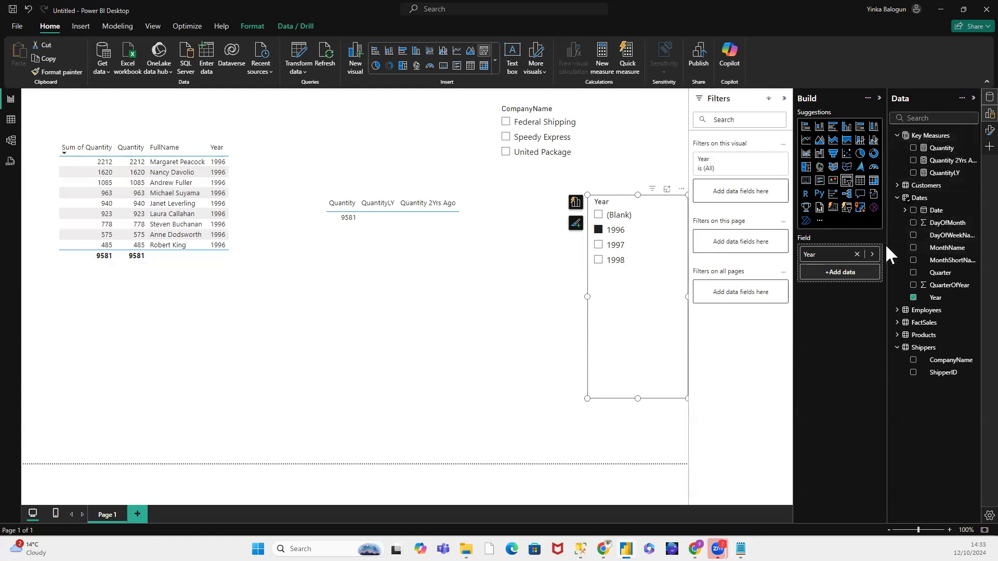
drag(886, 248, 812, 251)
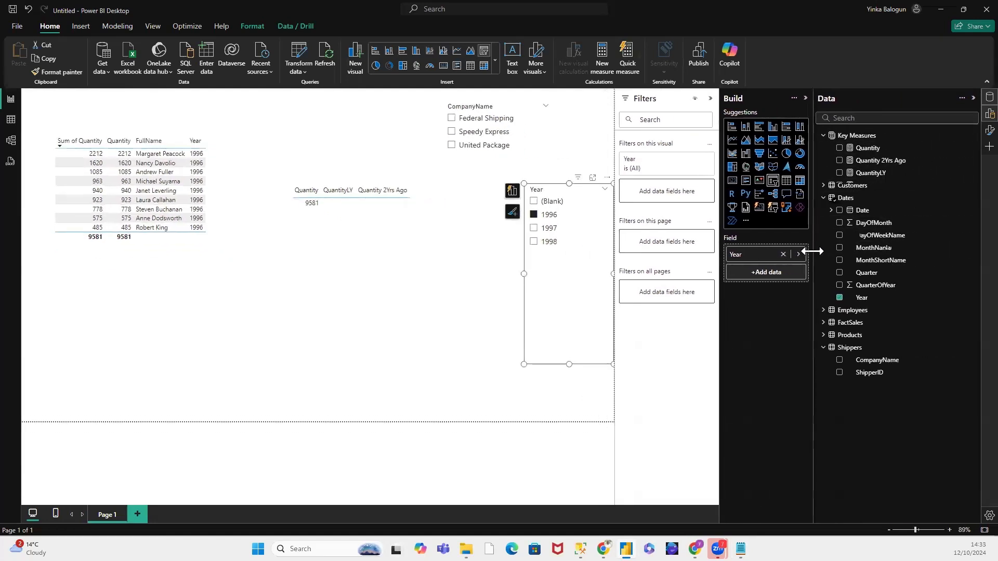
click(826, 323)
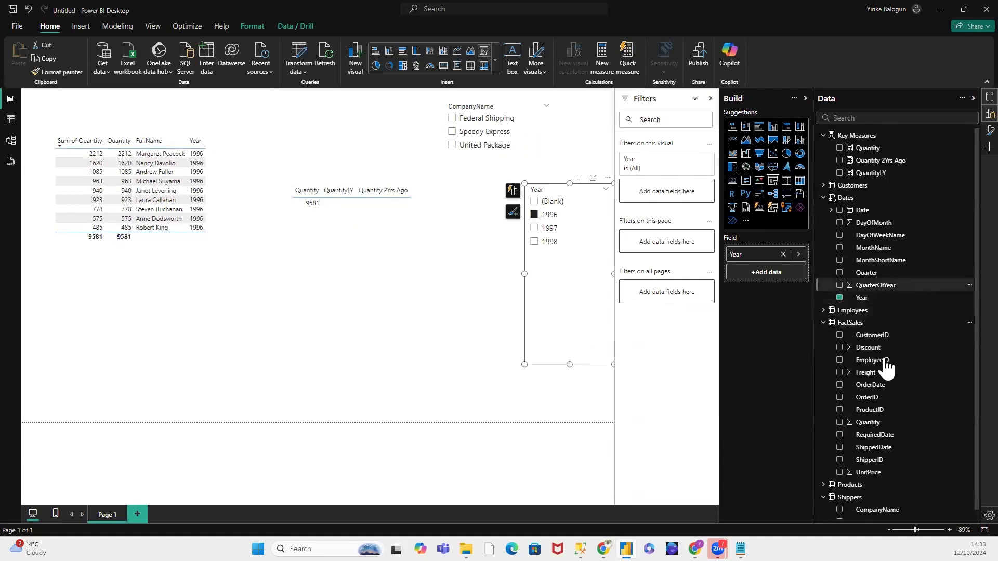
Step: Create a new measure in the Key Measures table and name it Total Freight
right_click(860, 134)
click(879, 142)
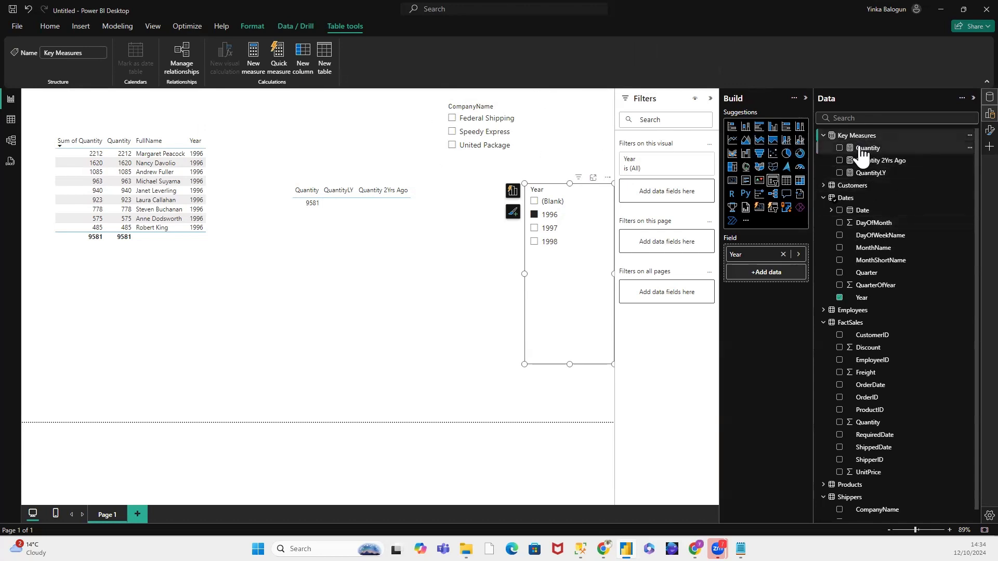
click(326, 317)
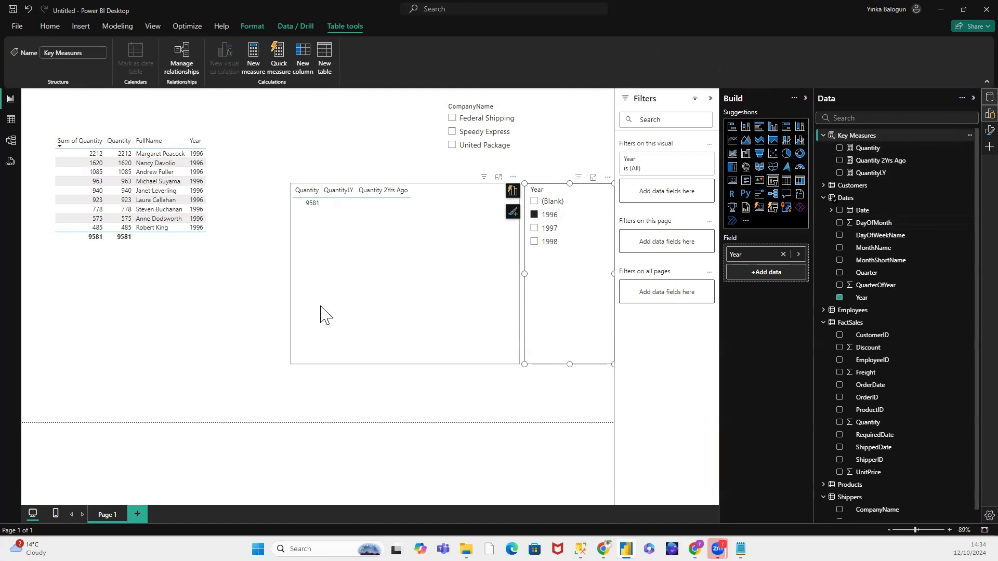
right_click(853, 133)
click(882, 152)
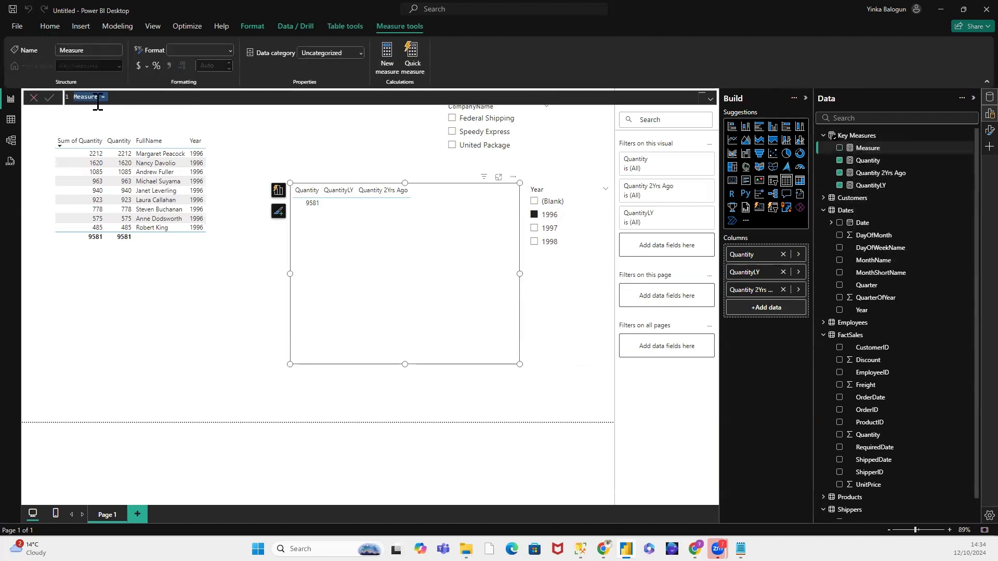
drag(99, 98, 71, 98)
text(Total Fe)
key(BackSpace)
text(reight)
Step: Define Total Freight as SUM(FactSales[Freight]), commit the formula, and select the new measure in Key Measures
key(End)
text(SUM()
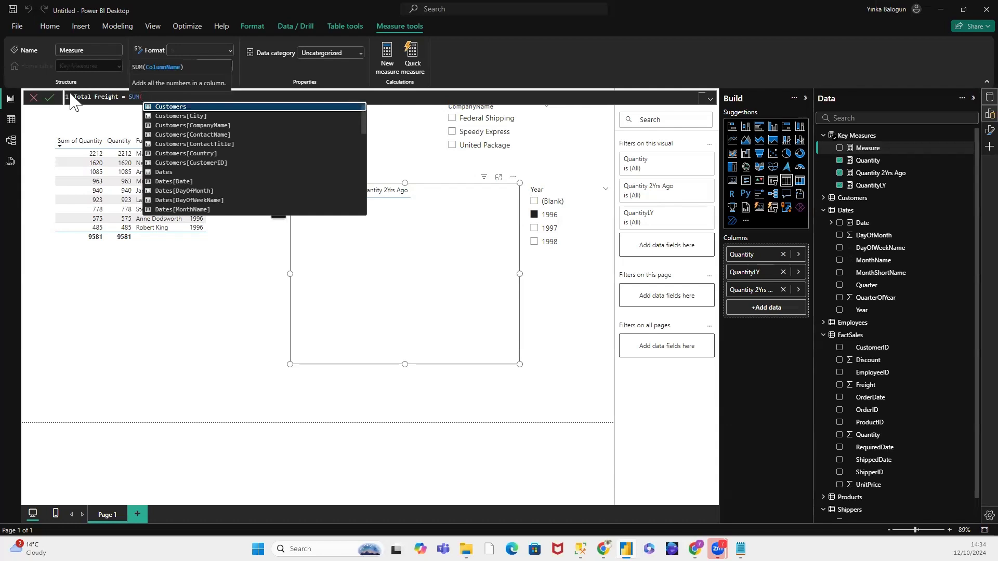
text(Fa)
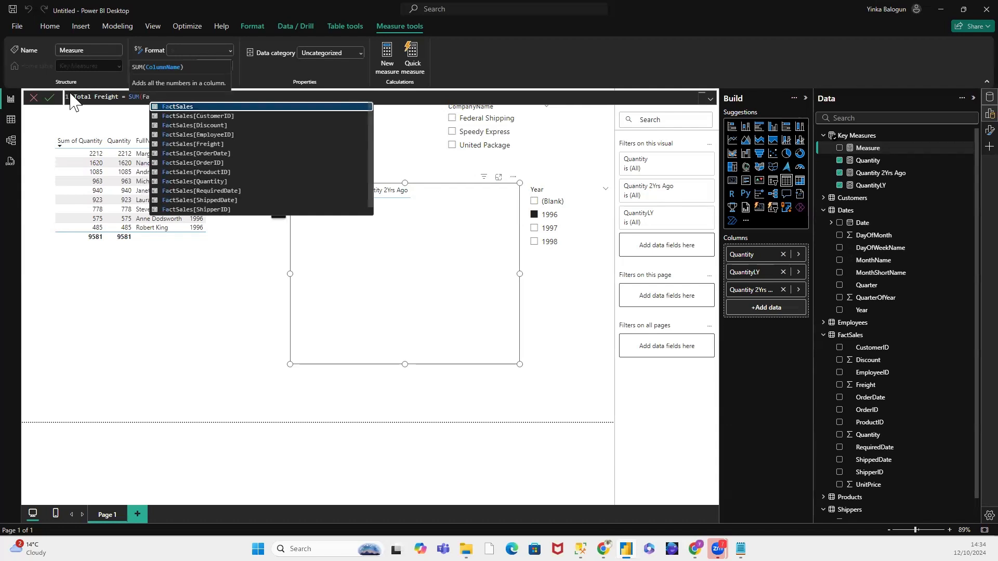
click(205, 144)
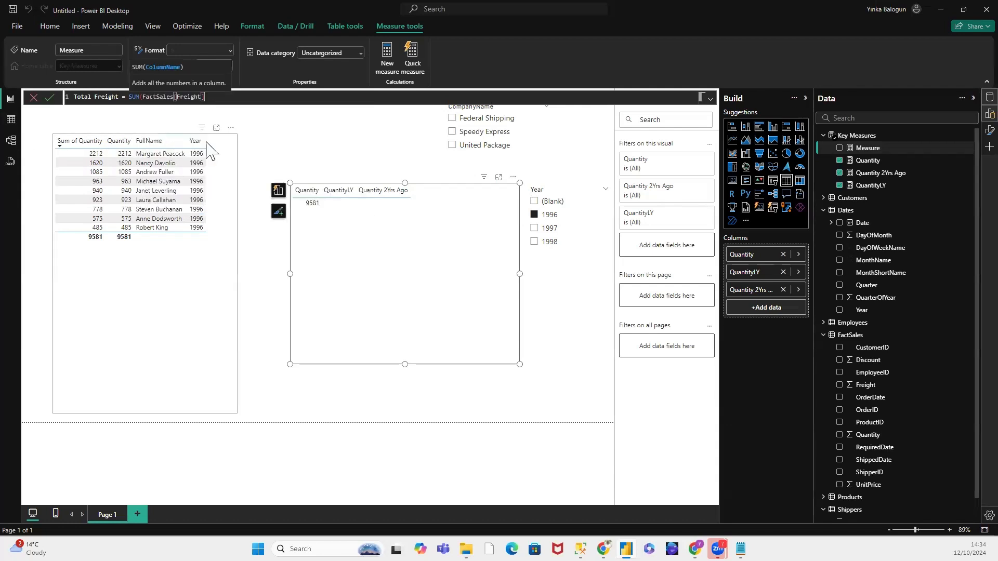
click(218, 125)
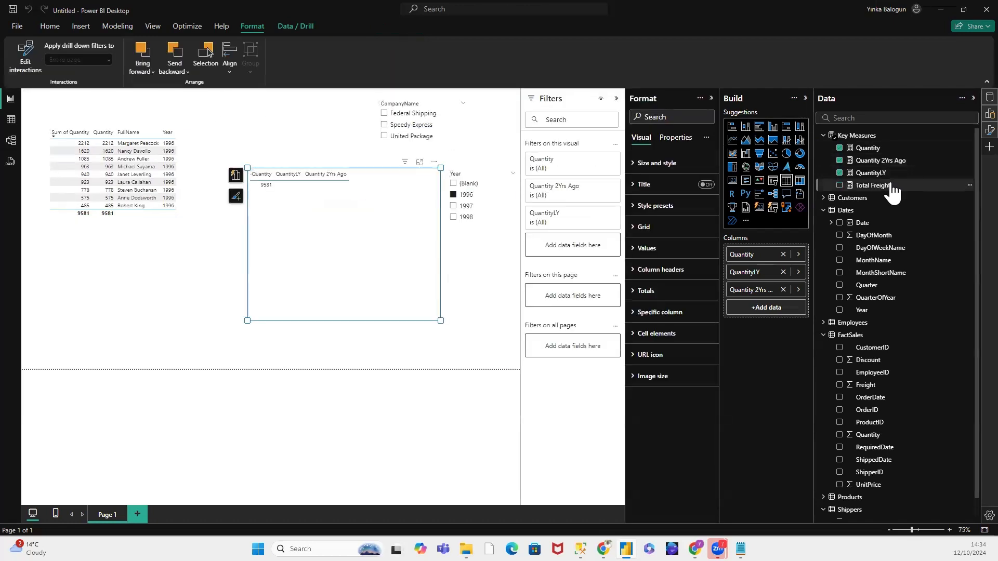
click(890, 186)
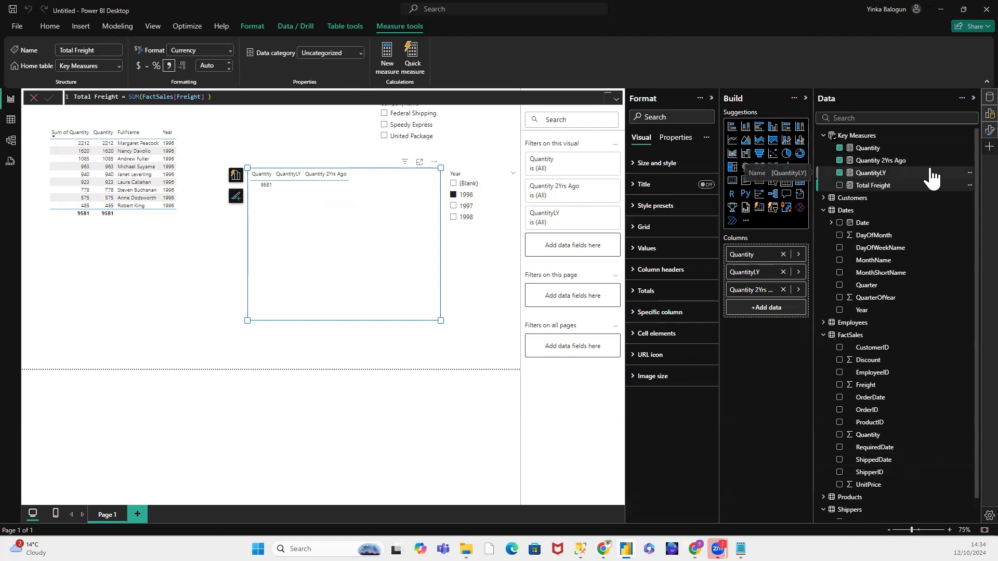
Step: Create another new measure in the Key Measures table and name it SalesAmount
right_click(862, 134)
click(887, 154)
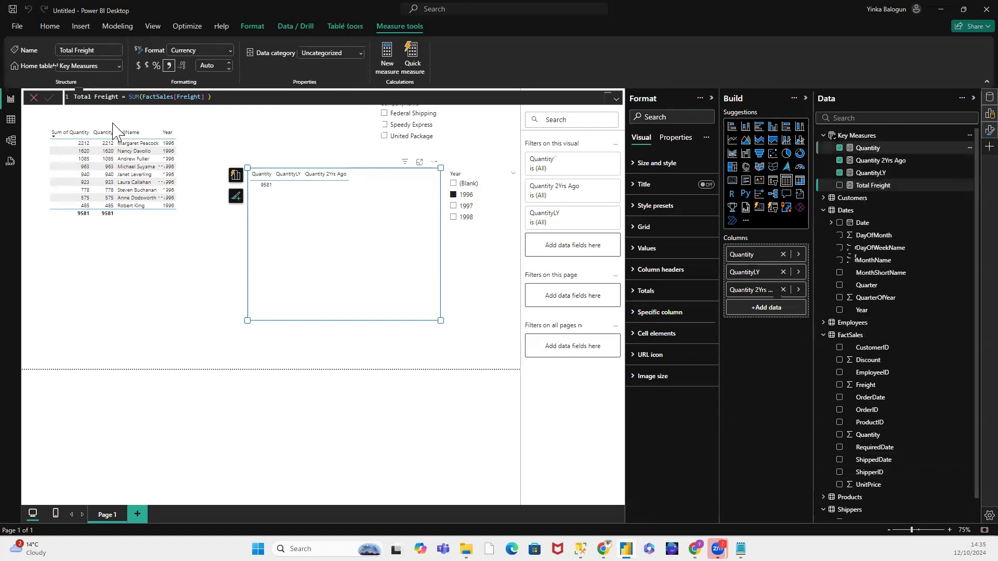
click(92, 97)
drag(99, 97, 68, 102)
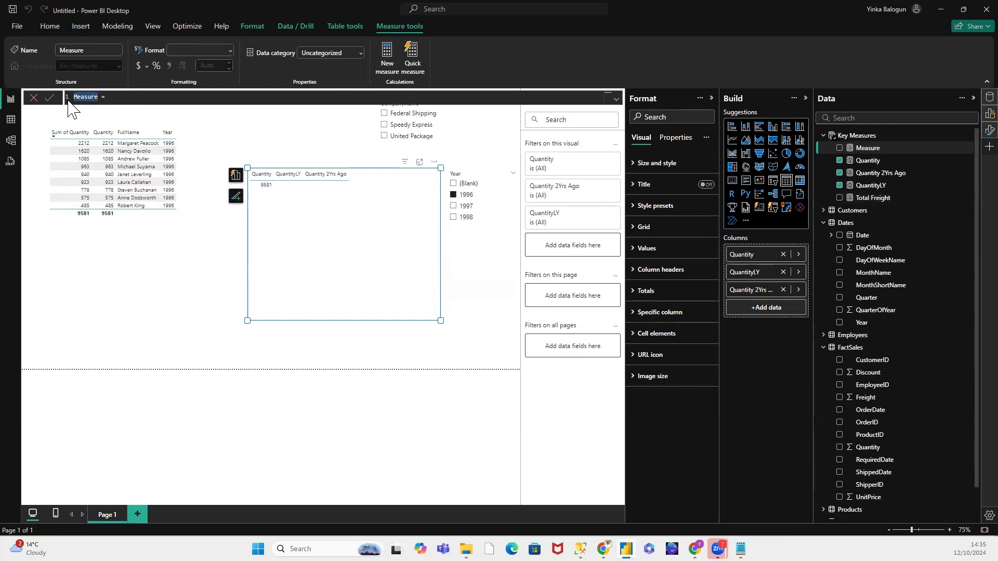
text(SalesAmount)
click(127, 96)
text(Unit)
key(BackSpace)
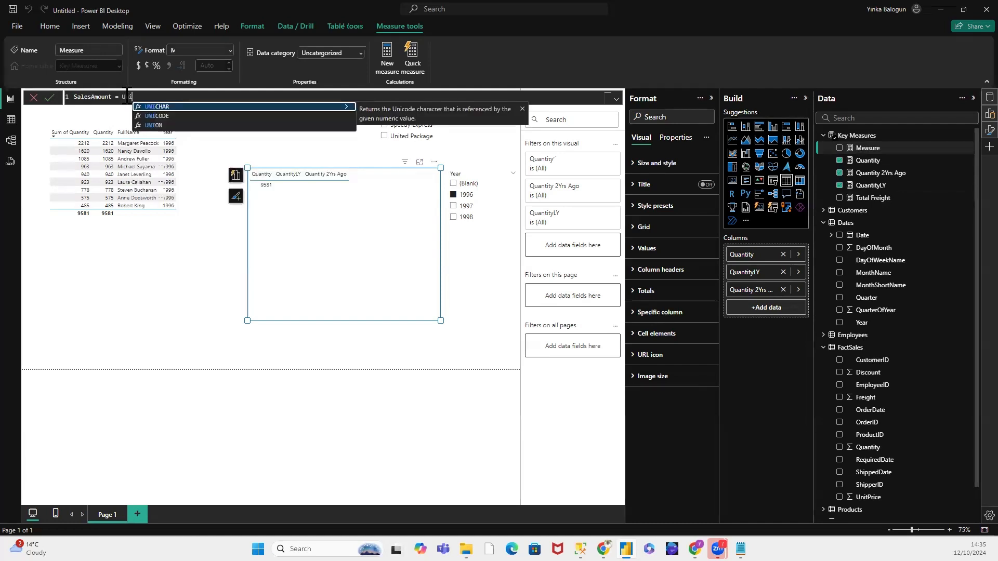
text(tP)
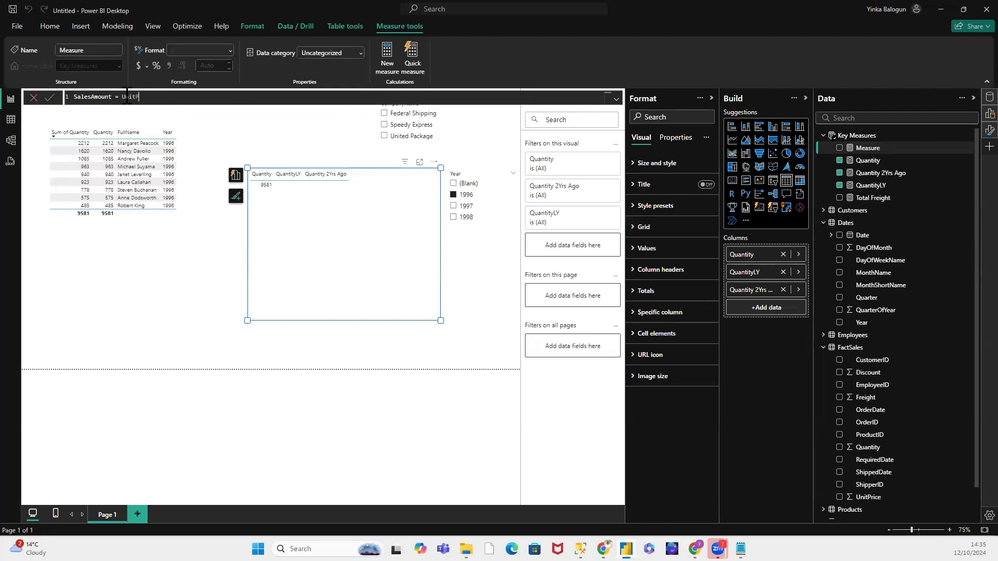
key(BackSpace)
key(BackSpace)
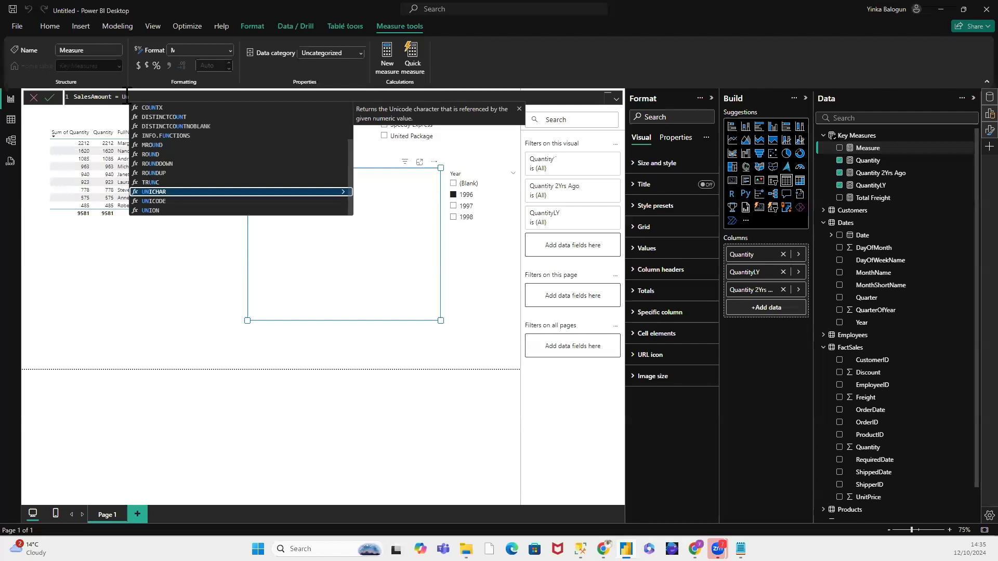
key(BackSpace)
key(BackSpace)
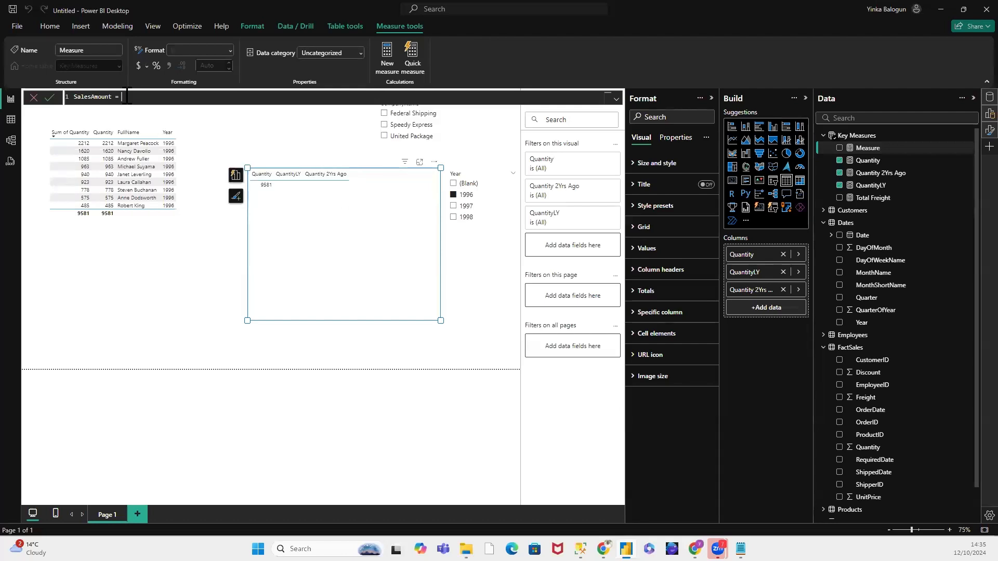
text(CA)
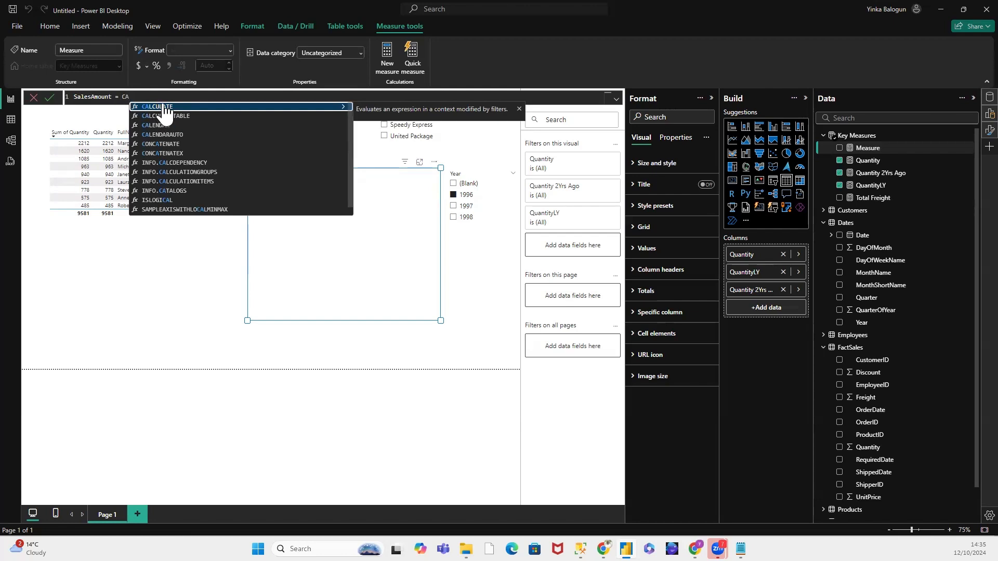
click(128, 97)
drag(127, 96, 149, 103)
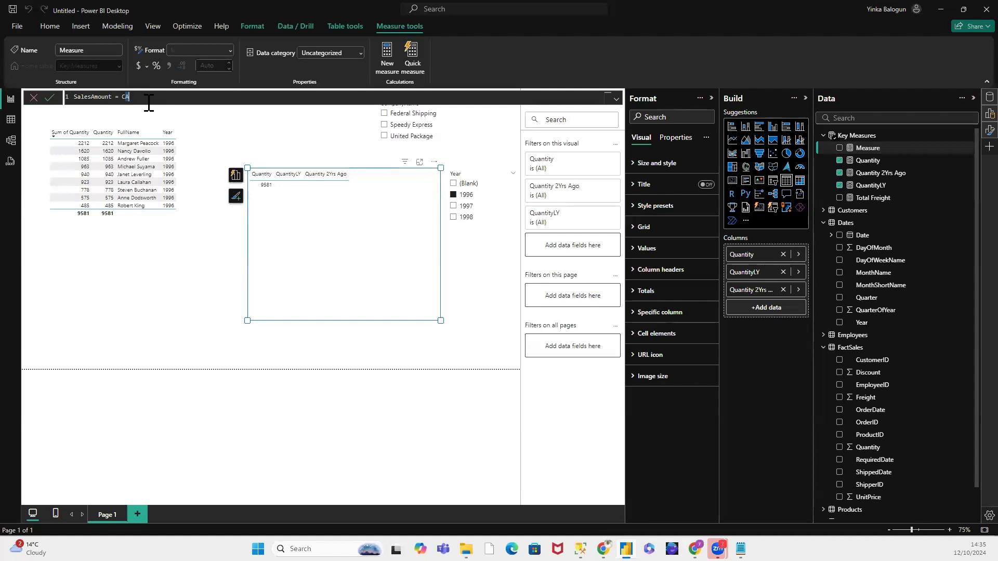
key(BackSpace)
key(BackSpace)
text(Fac)
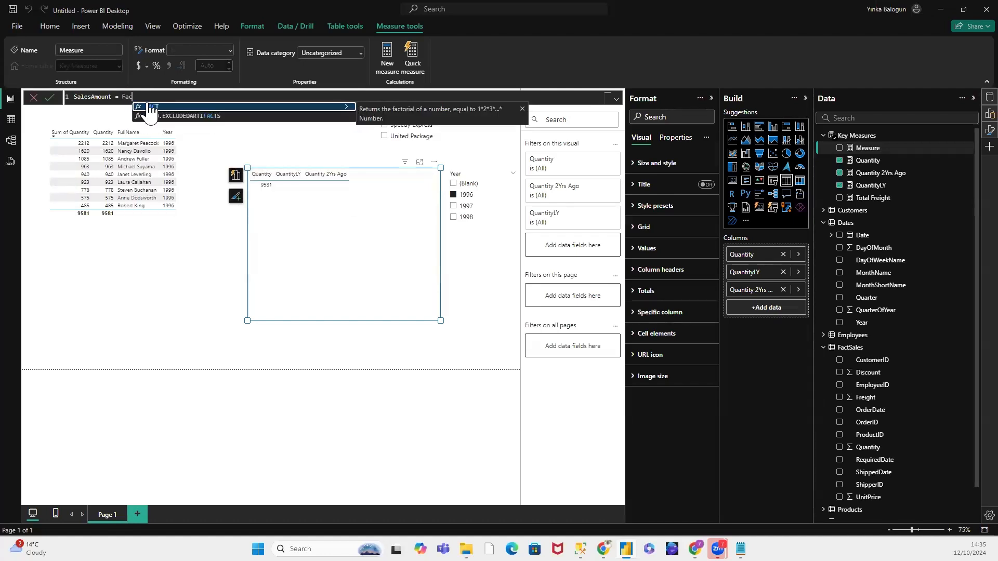
text(t)
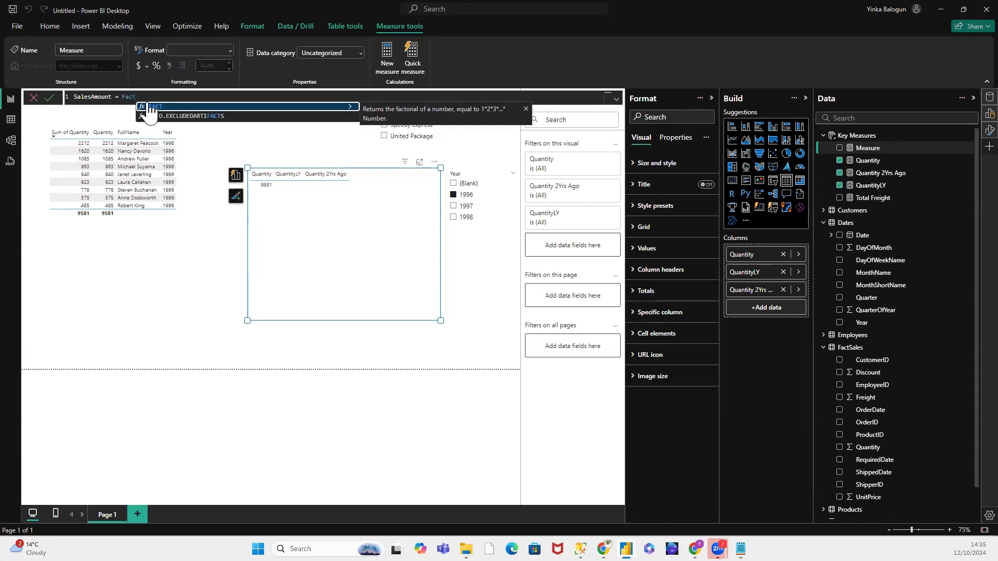
text(Sa)
key(BackSpace)
key(BackSpace)
key(BackSpace)
key(BackSpace)
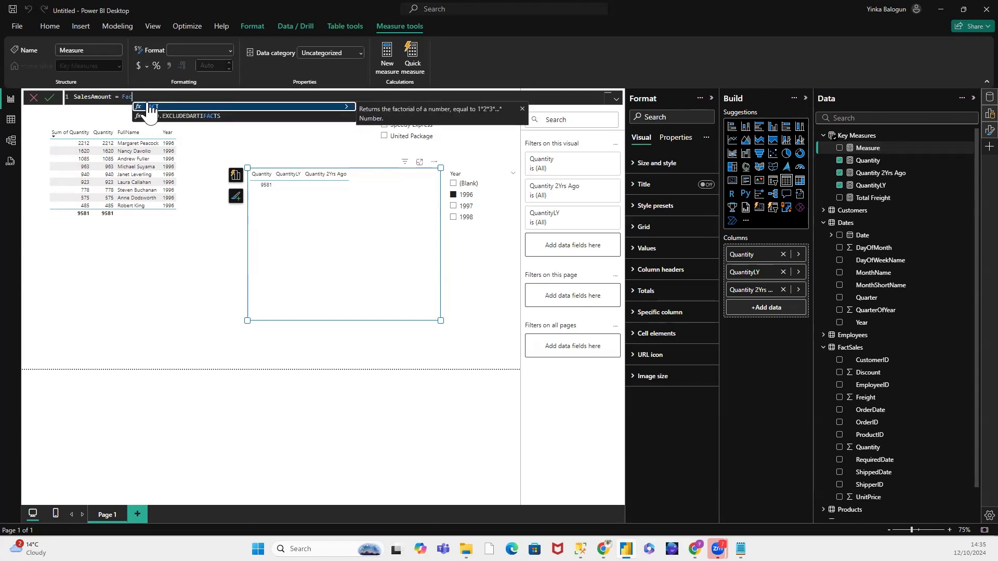
key(BackSpace)
key(BackSpace)
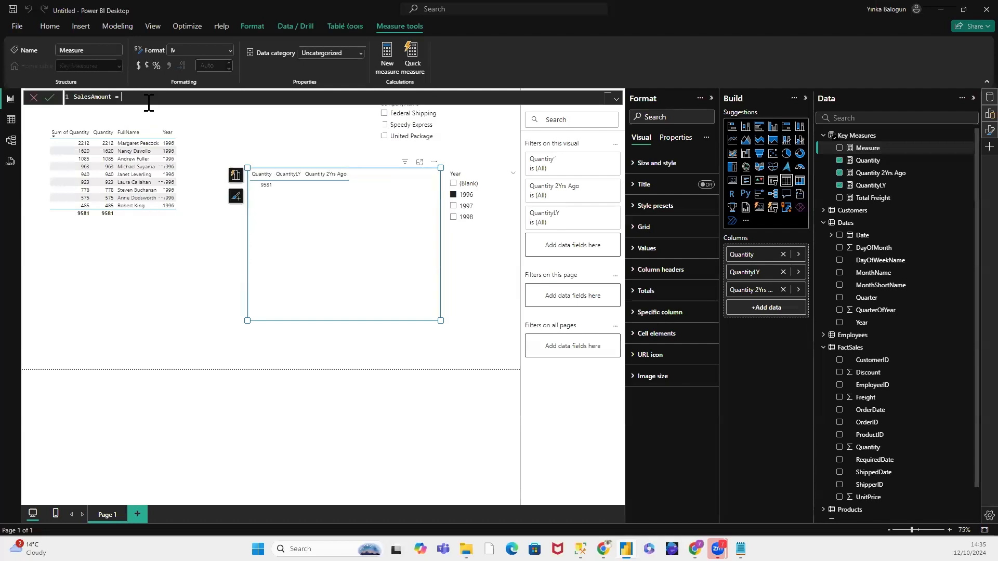
text(S)
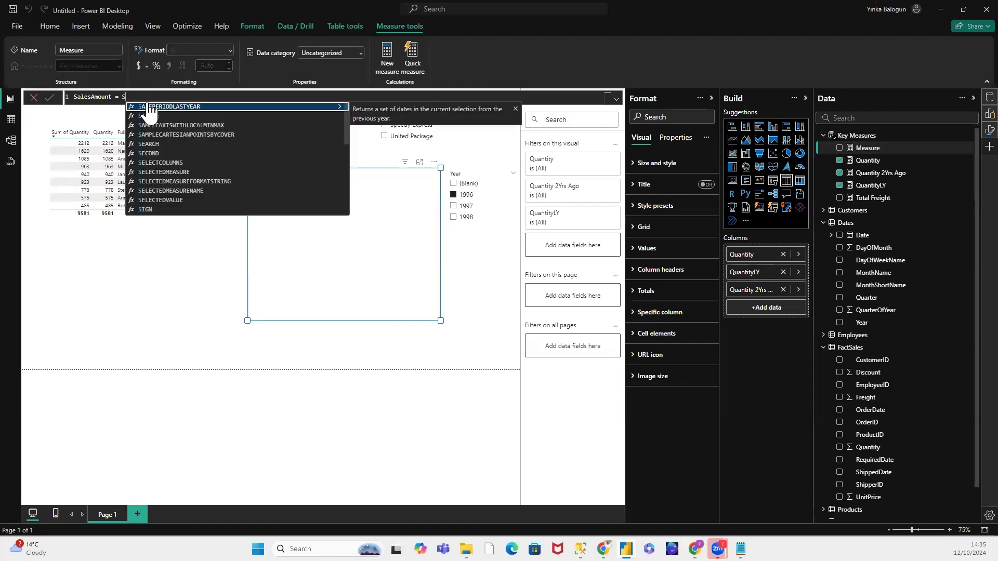
text(UM()
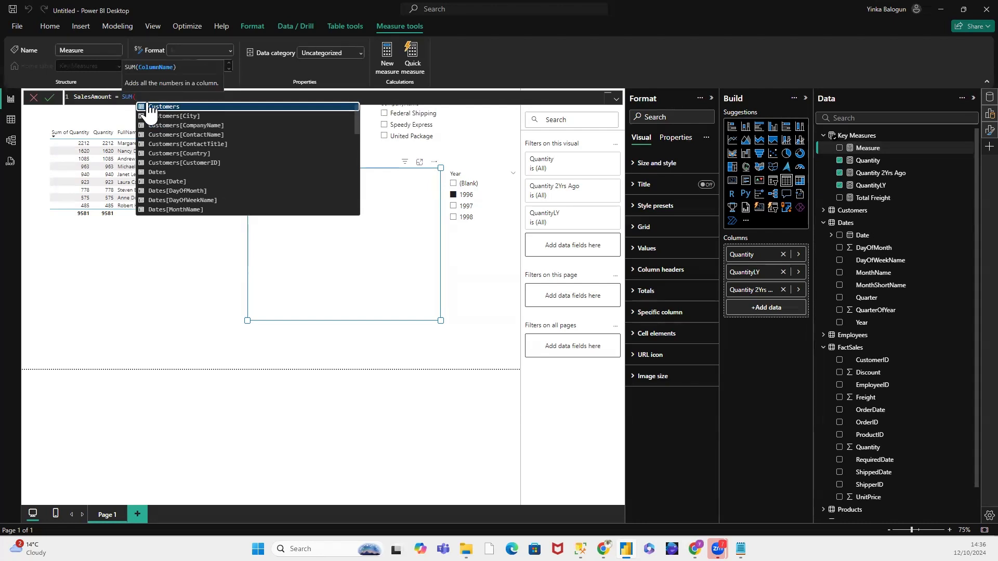
text(Fac)
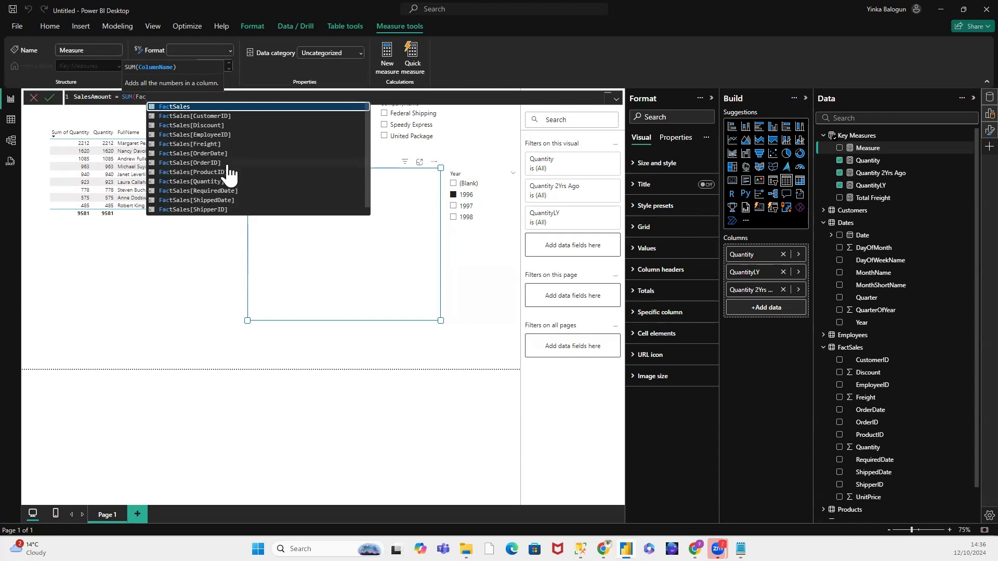
scroll(229, 174, down, 1)
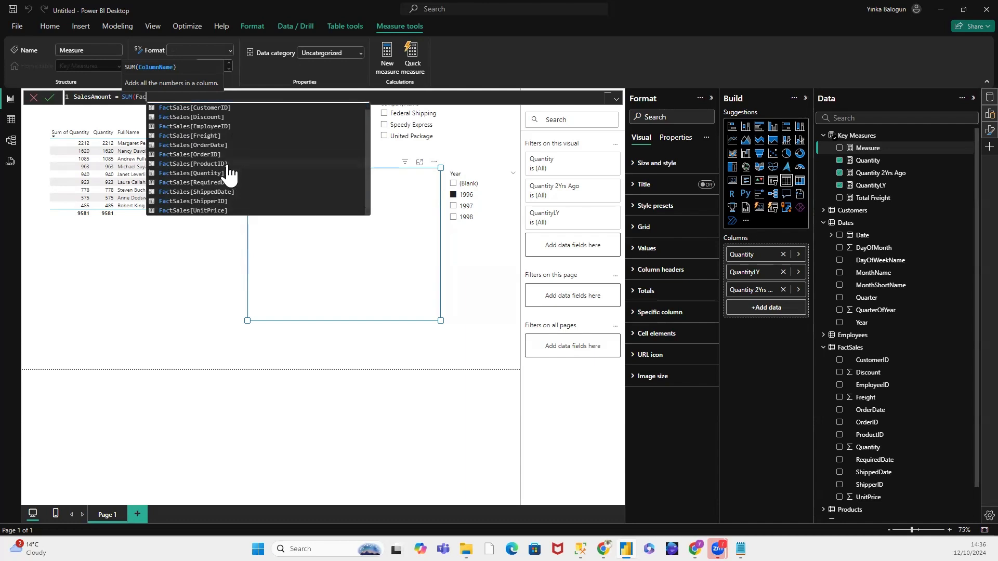
click(219, 211)
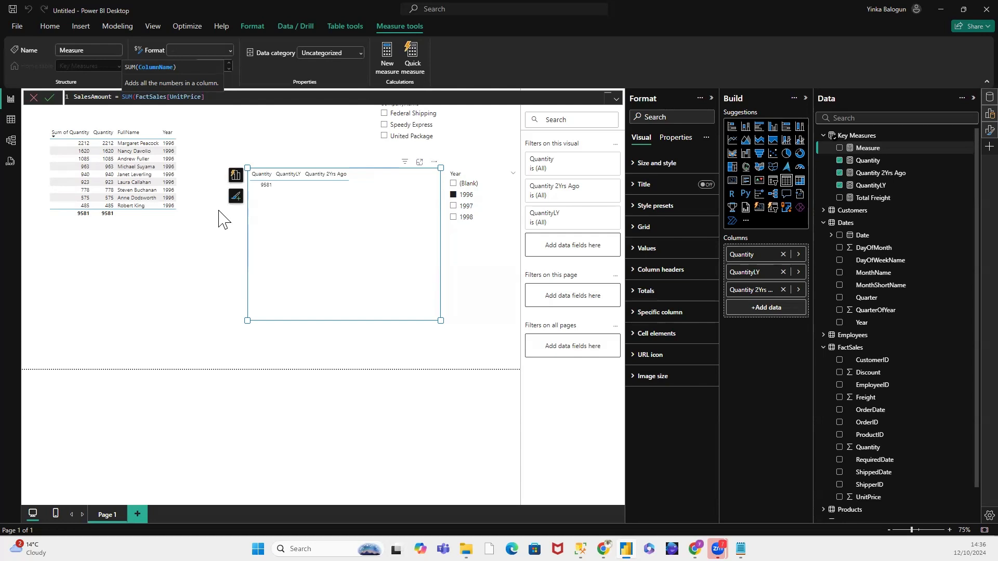
text(* Fa)
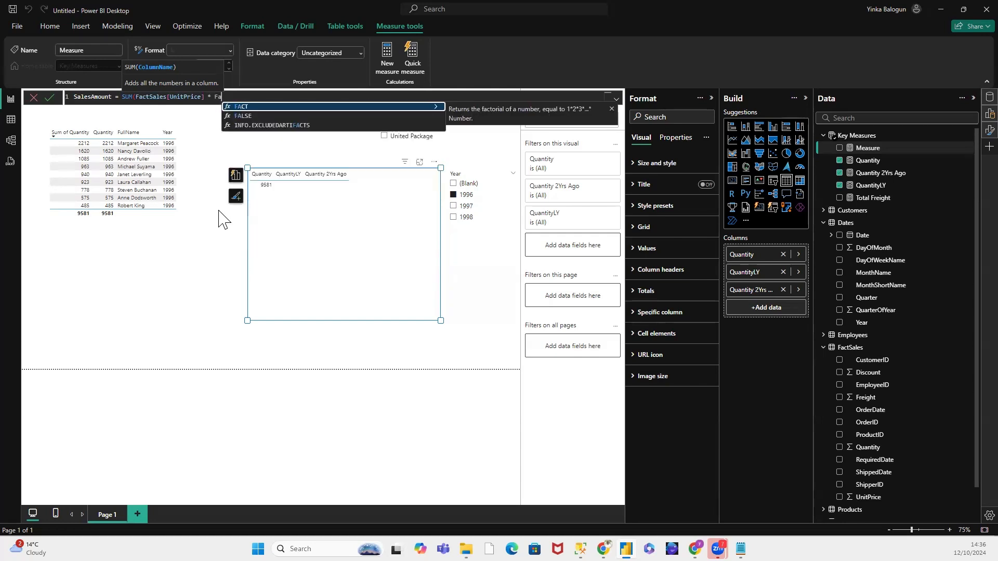
key(BackSpace)
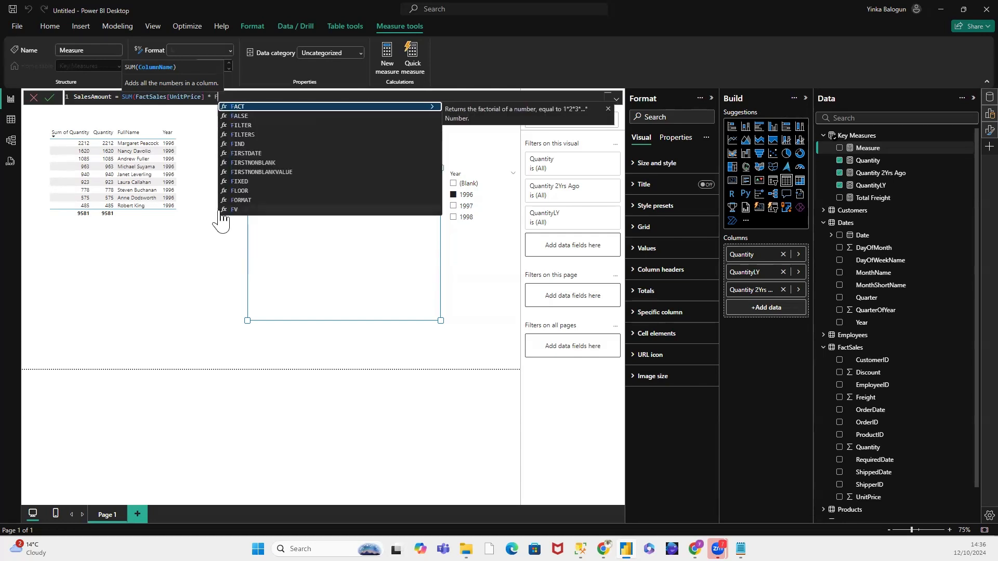
key(BackSpace)
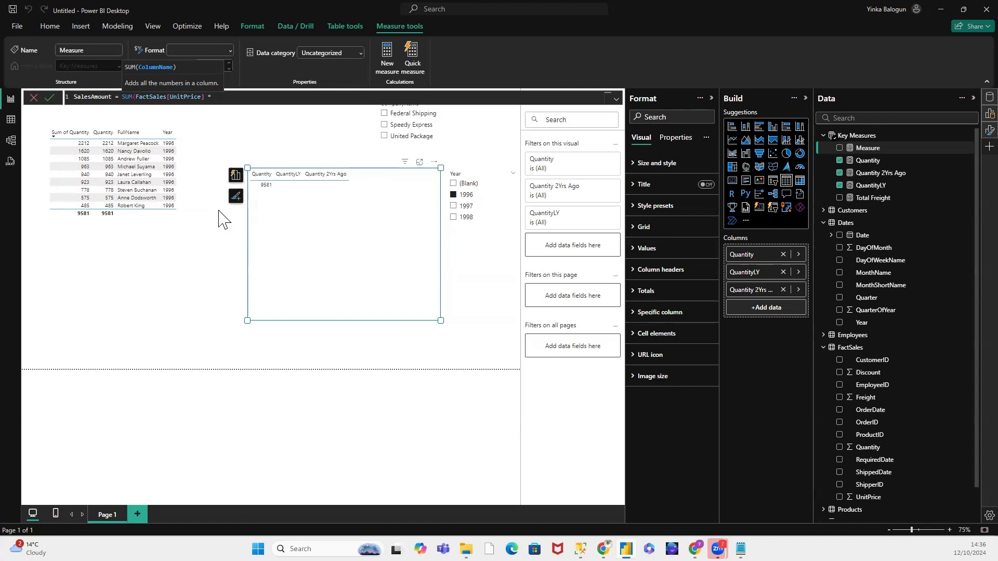
key(BackSpace)
key(BackSpace)
key(BackSpace)
key(BackSpace)
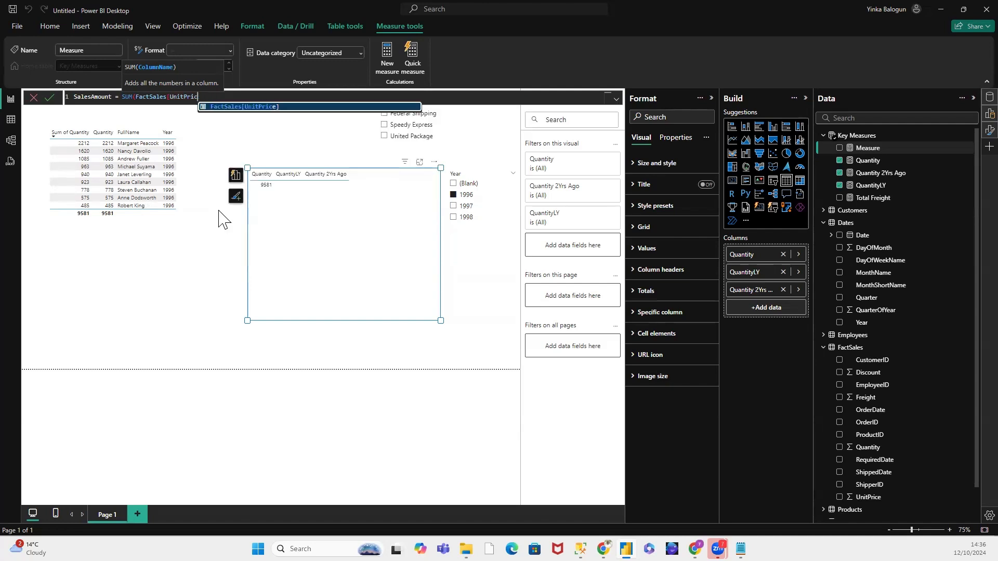
key(BackSpace)
key(BackSpace)
key(BackSpace)
key(BackSpace)
key(BackSpace)
key(BackSpace)
key(BackSpace)
key(BackSpace)
key(BackSpace)
key(BackSpace)
key(BackSpace)
key(BackSpace)
key(BackSpace)
key(BackSpace)
key(BackSpace)
key(BackSpace)
key(BackSpace)
key(BackSpace)
key(BackSpace)
key(BackSpace)
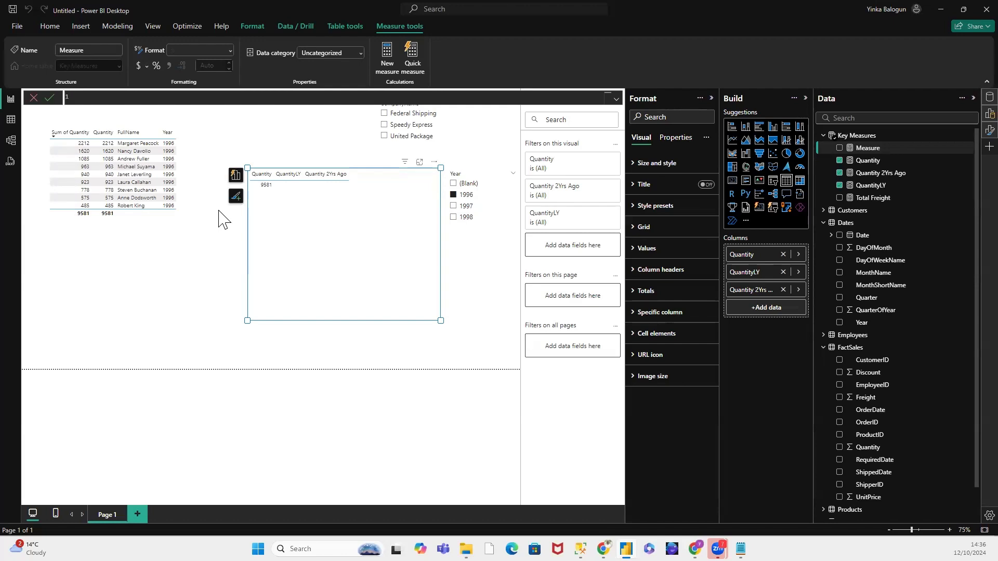
text(SalesAmount =)
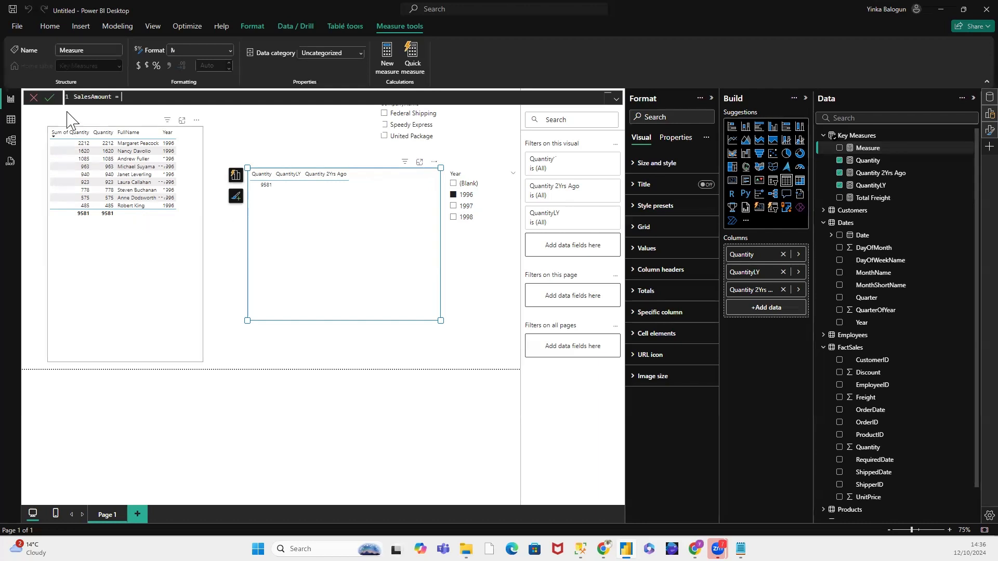
click(34, 98)
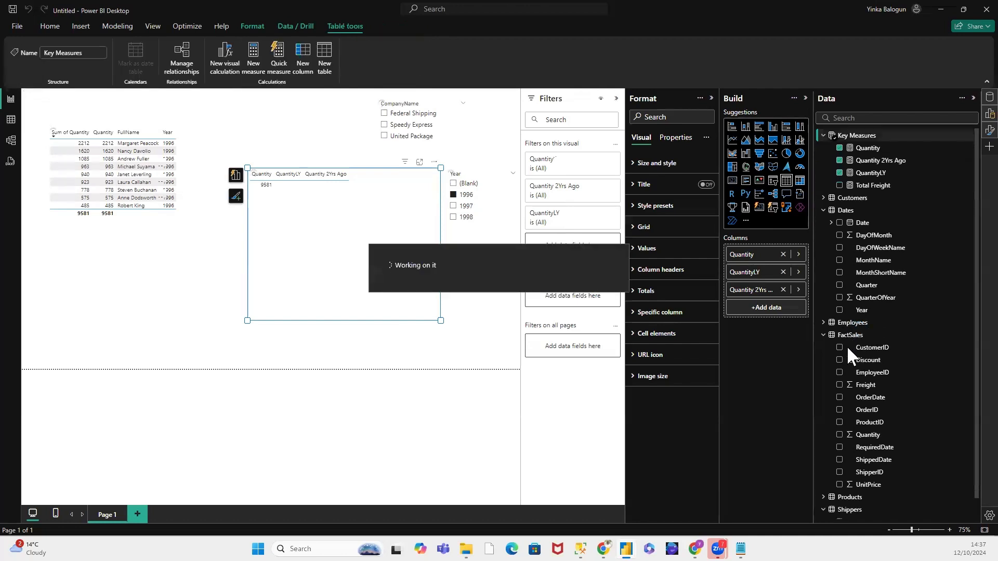
Step: Create a new calculated column in the FactSales table and name it SalesAmount in its formula
click(854, 338)
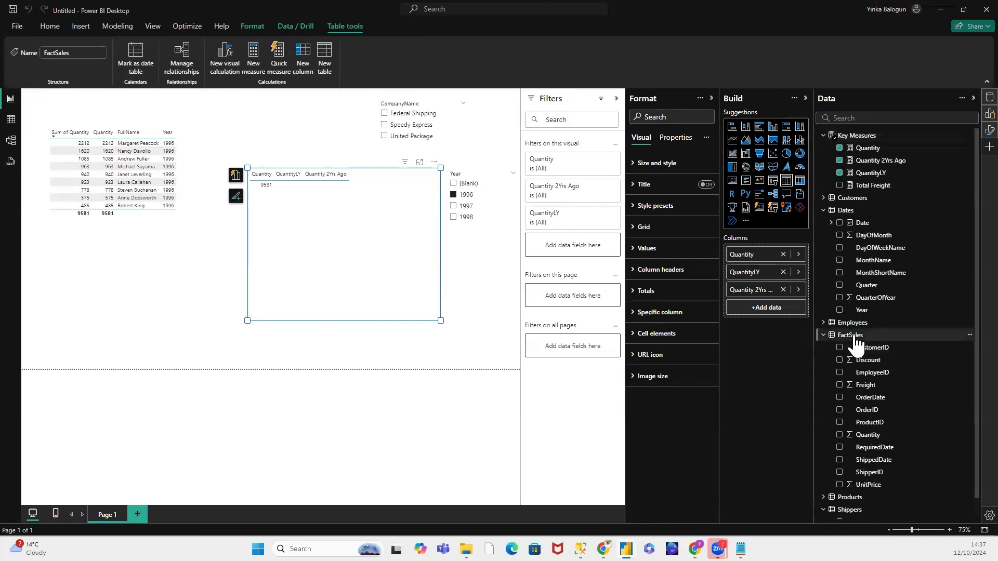
right_click(853, 333)
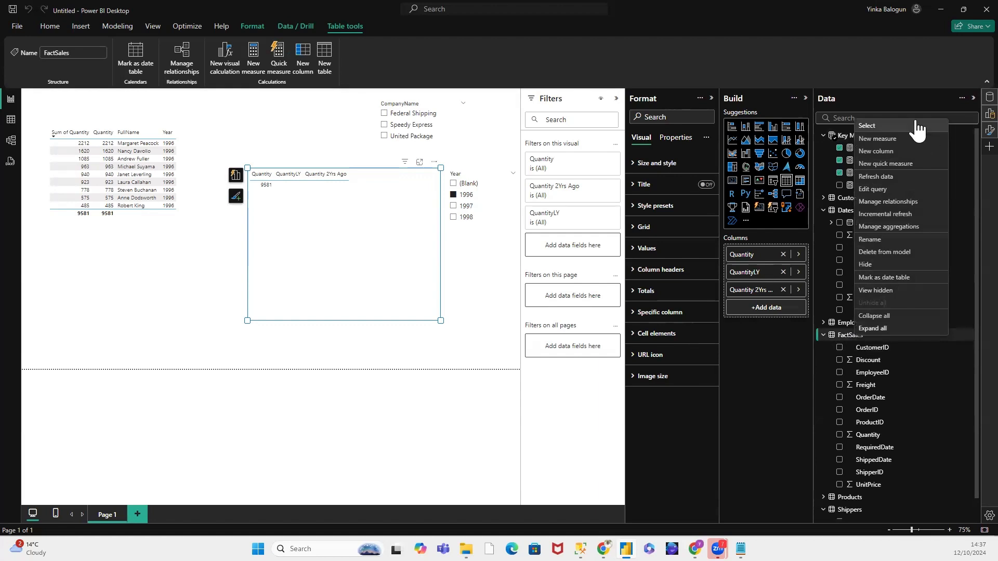
click(889, 152)
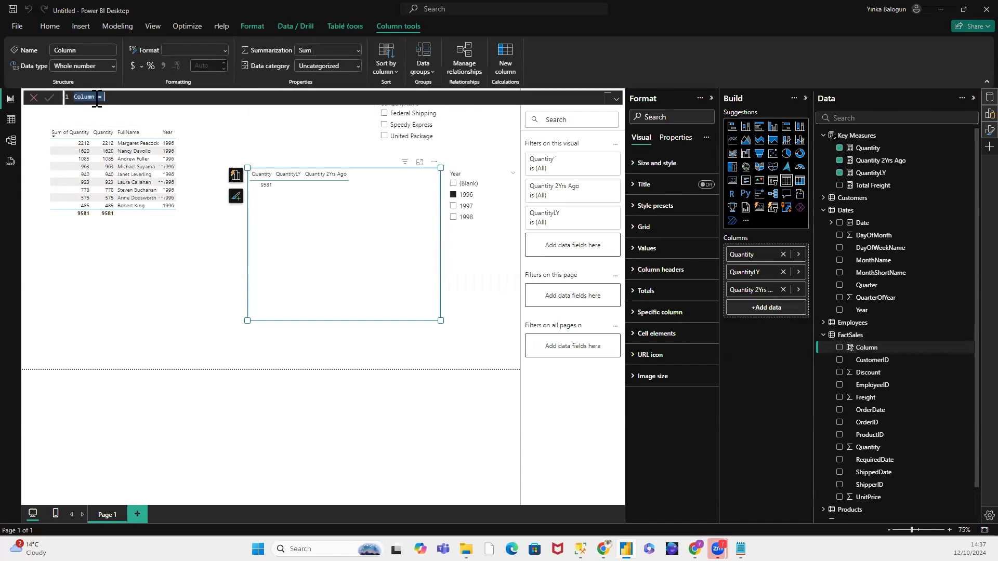
click(96, 98)
drag(96, 98, 71, 99)
text(SalesAmount)
key(End)
Step: Start the SalesAmount column formula with FactSales[UnitPrice] * FactSales[Quantity], using the FactSales column rather than the Quantity measure
text(Un)
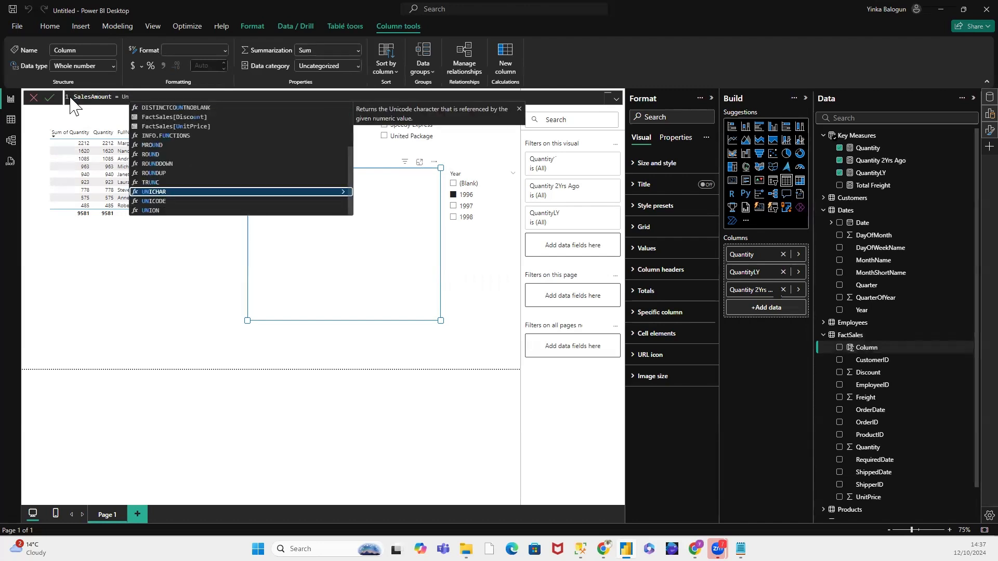
click(187, 127)
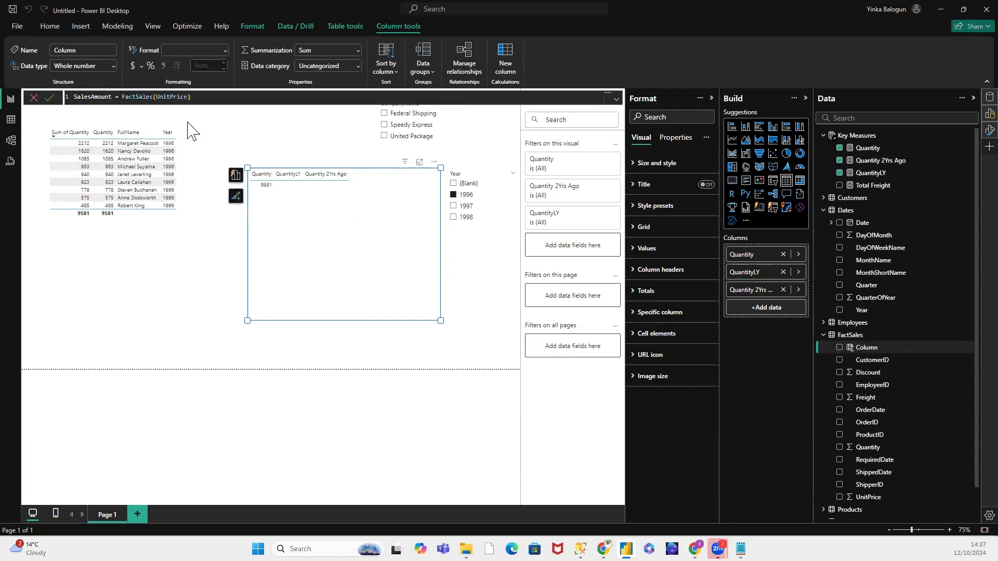
text(*)
text(Q)
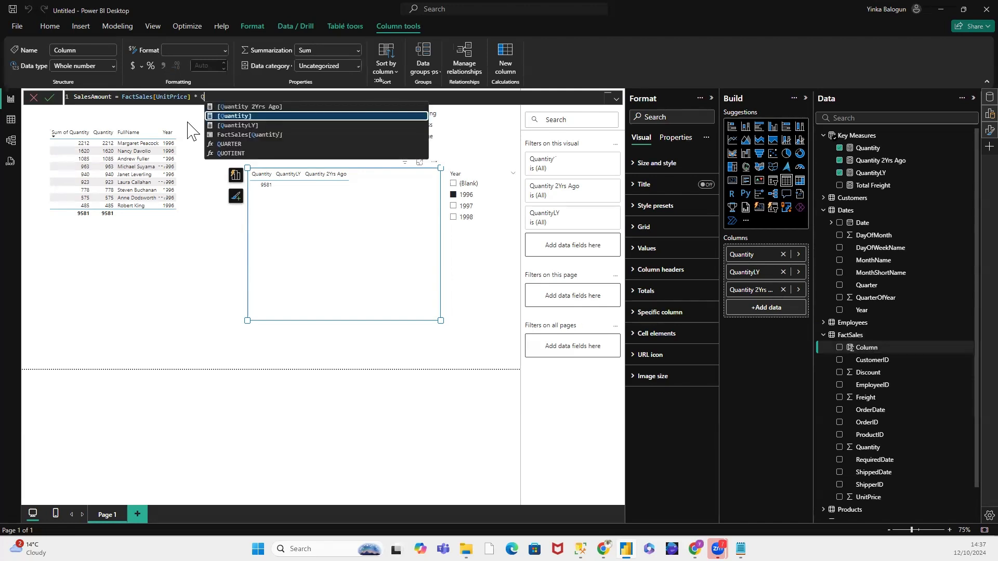
click(267, 135)
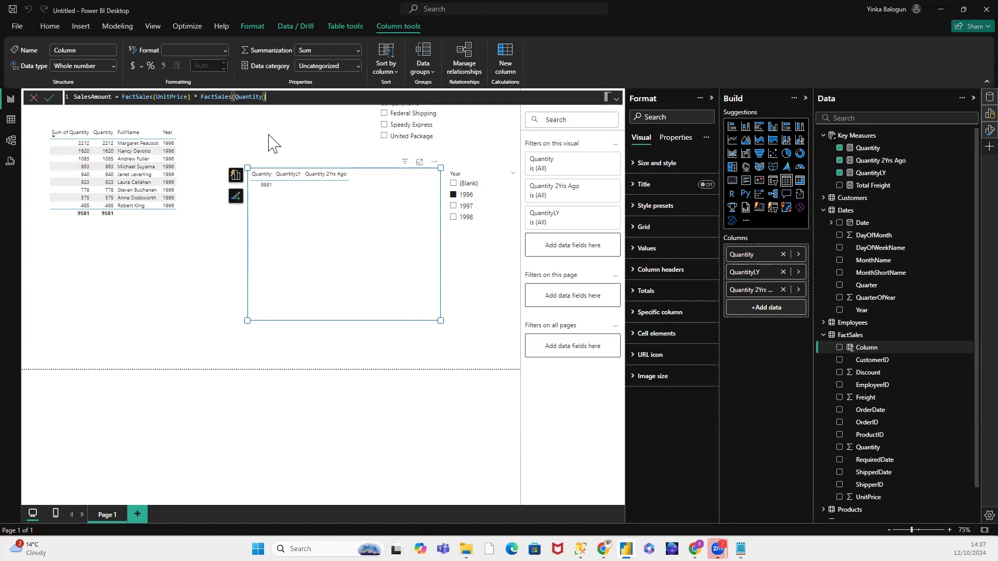
Step: Extend the SalesAmount formula by multiplying it by the discount factor (1 - FactSales[Discount])
click(122, 97)
click(283, 96)
text(*)
text( 1)
text((1)
text( - )
text(Dis)
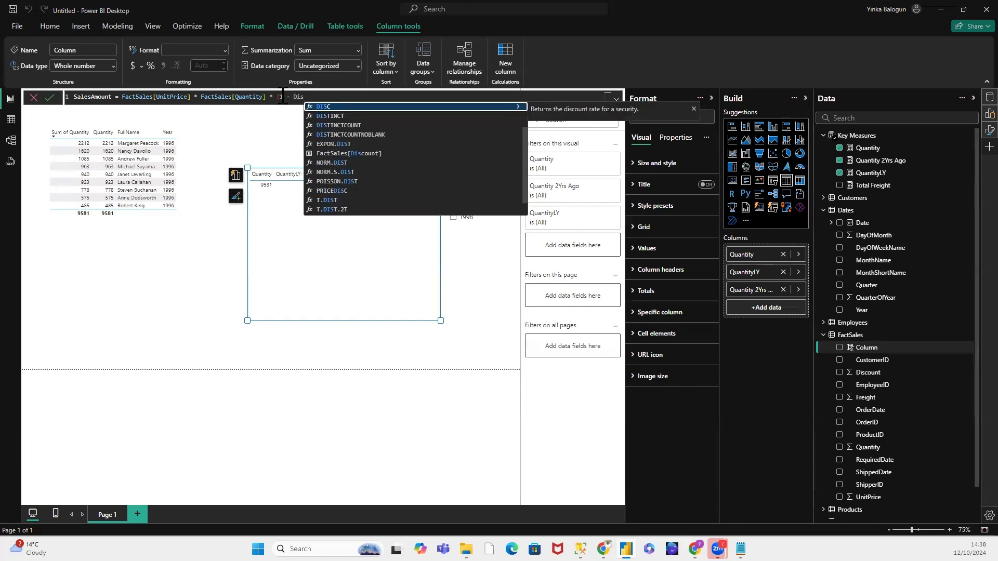
click(378, 153)
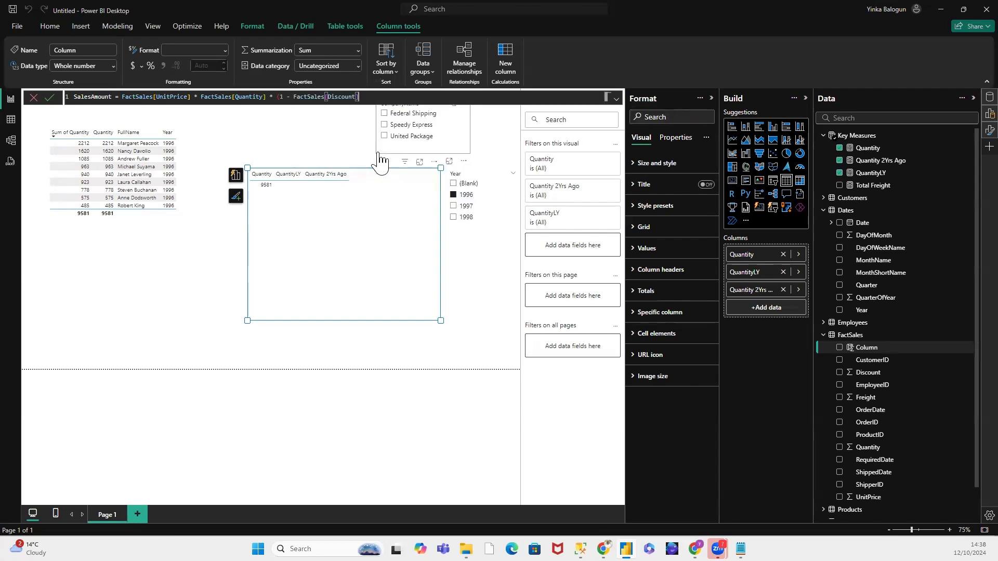
text())
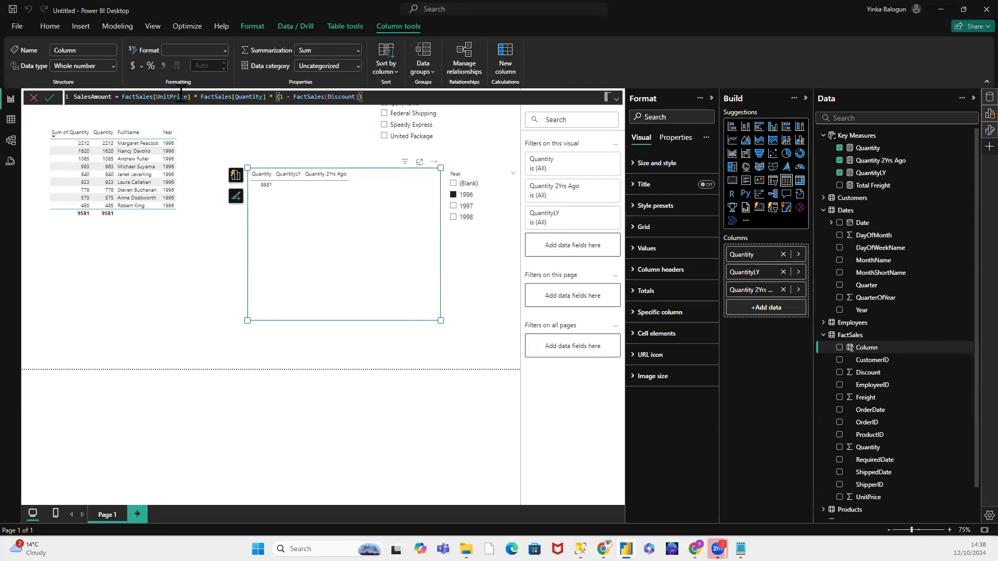
drag(123, 97, 204, 91)
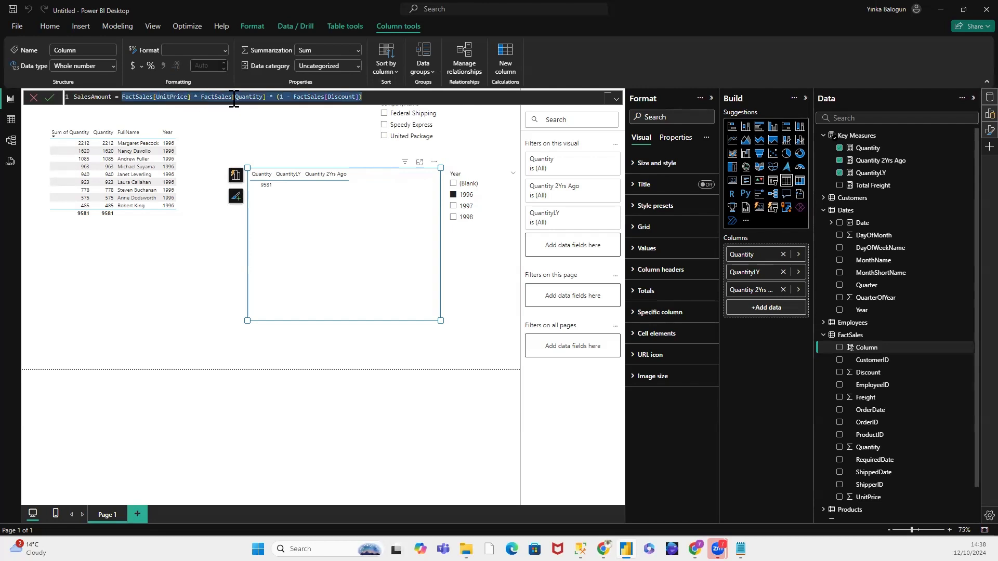
click(204, 97)
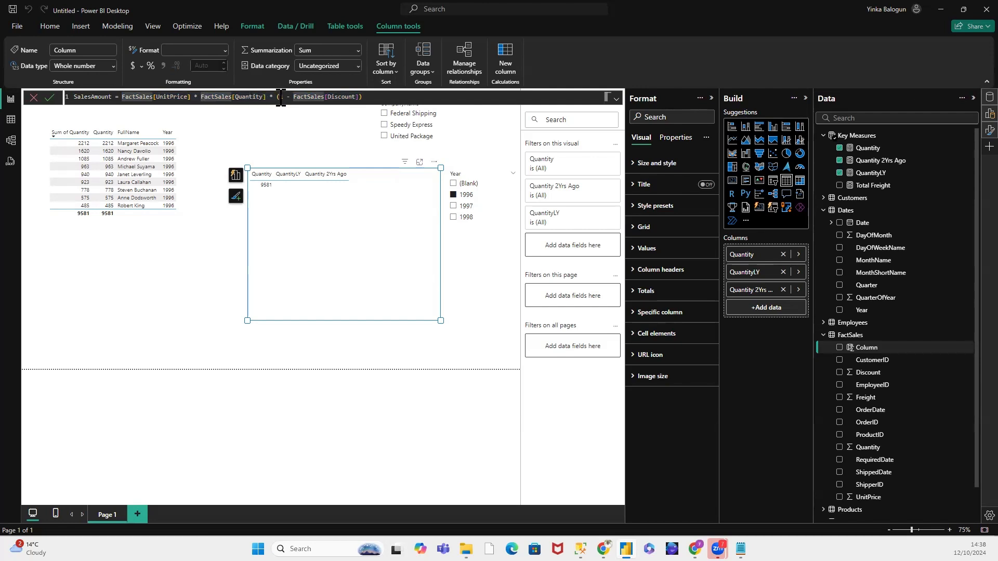
click(281, 97)
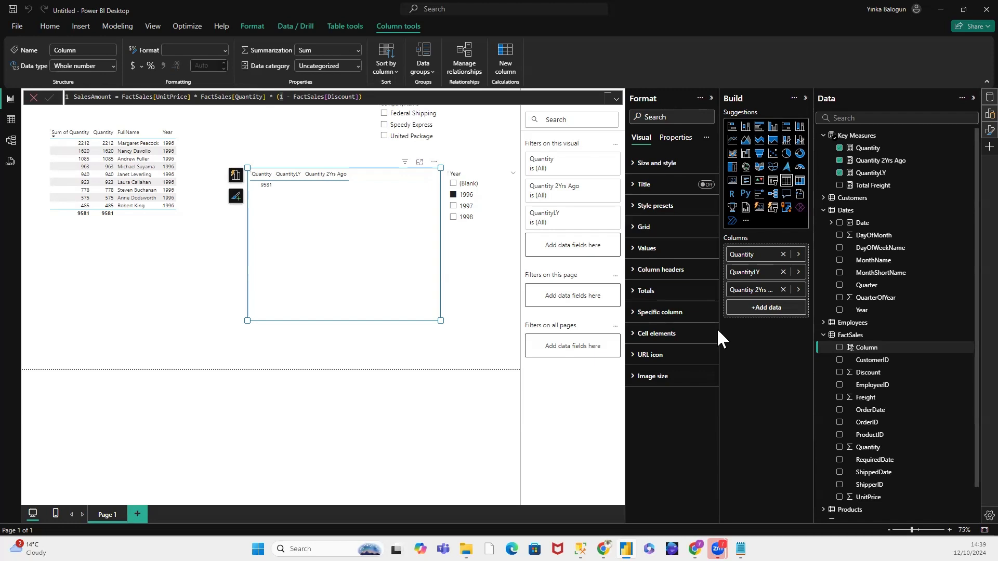
Step: Commit the SalesAmount column formula and display the FactSales rows in Table view
key(Return)
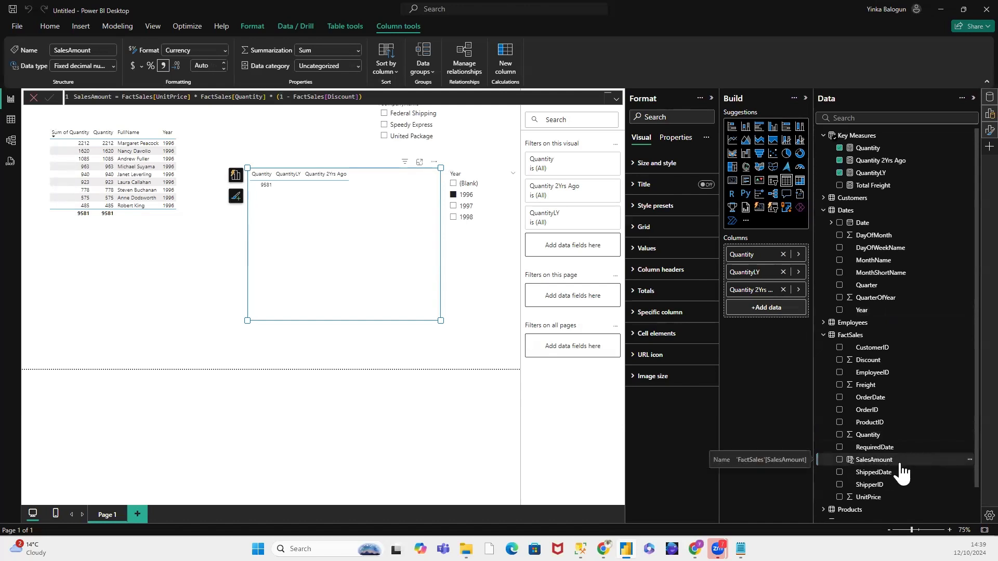
click(11, 120)
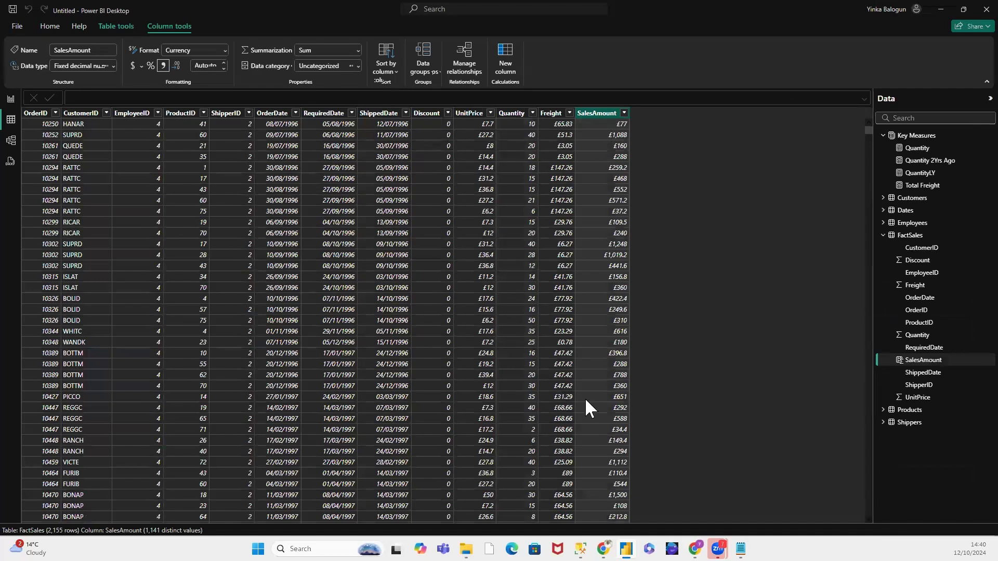
Step: Examine the SalesAmount values in FactSales against Discount, UnitPrice and Quantity, down to the rows with a non-zero discount
scroll(529, 363, down, 20)
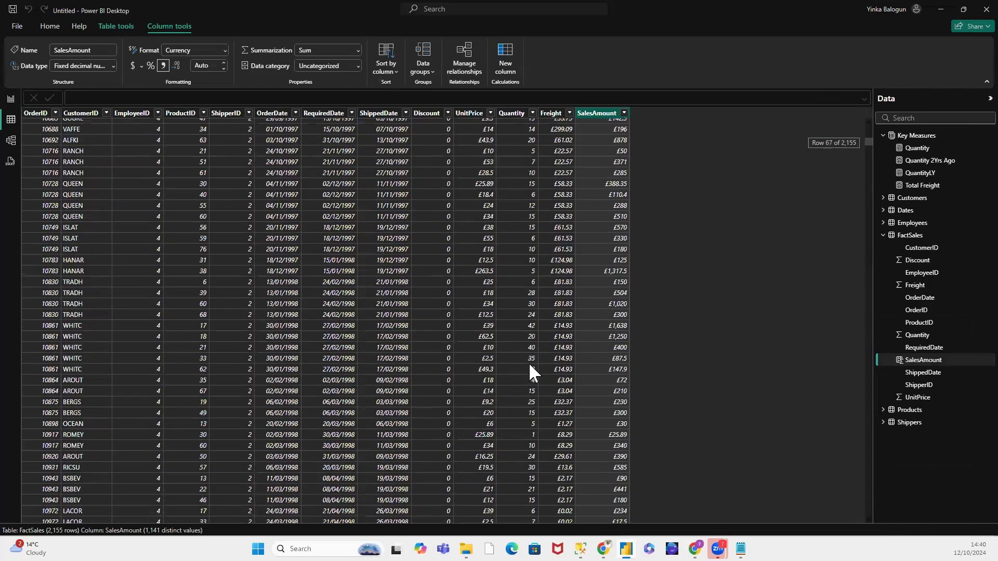
scroll(528, 361, down, 20)
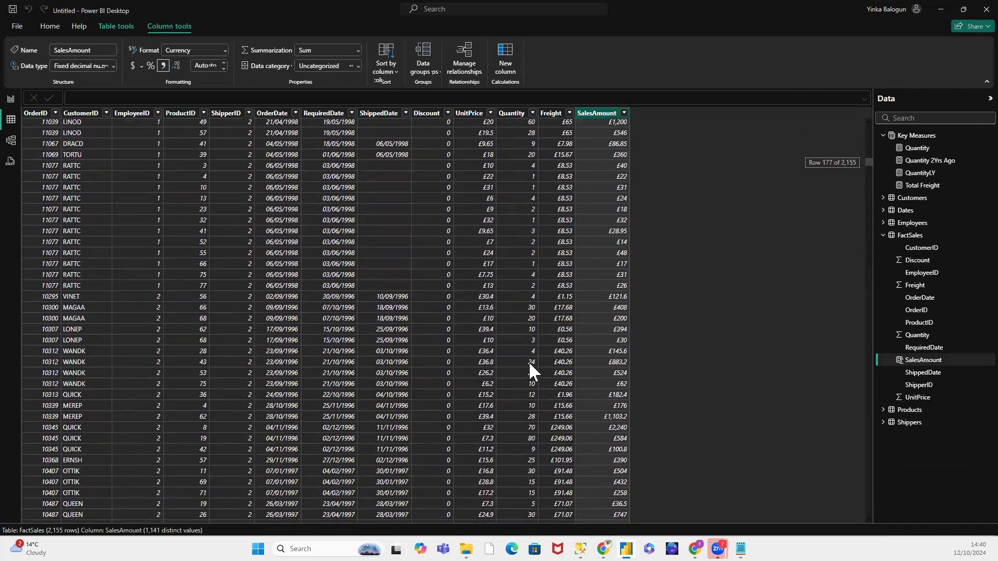
scroll(529, 369, down, 20)
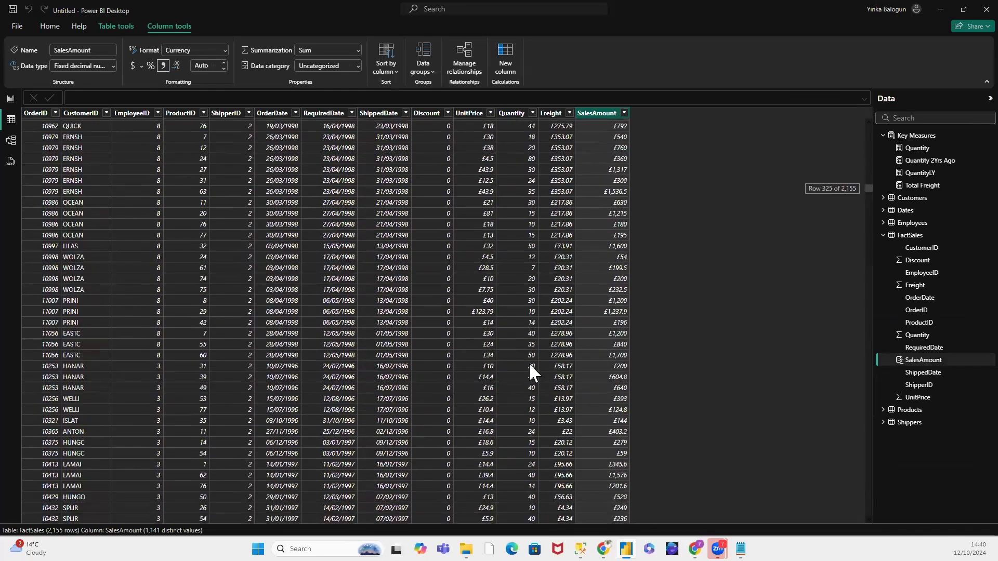
scroll(528, 363, down, 20)
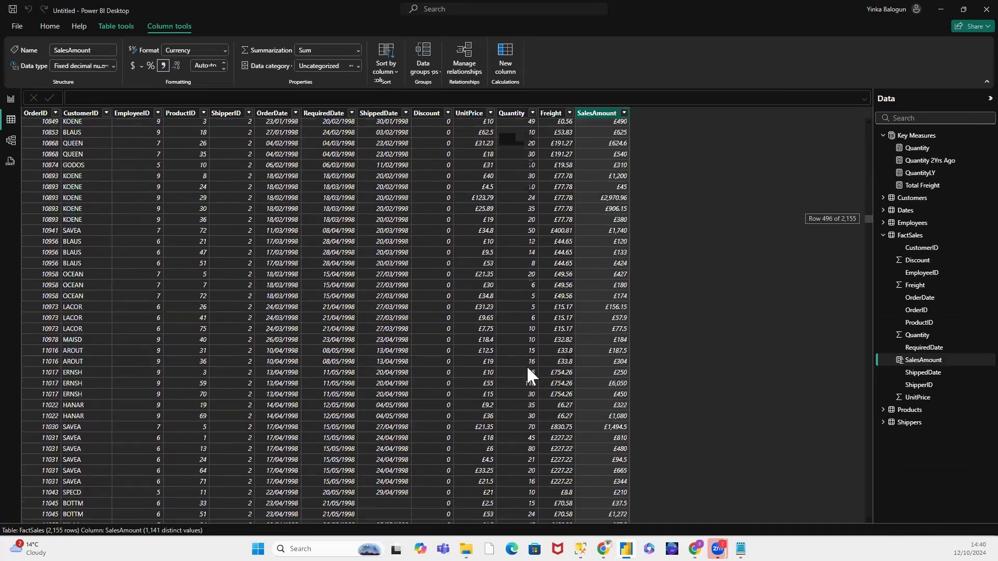
scroll(527, 368, down, 20)
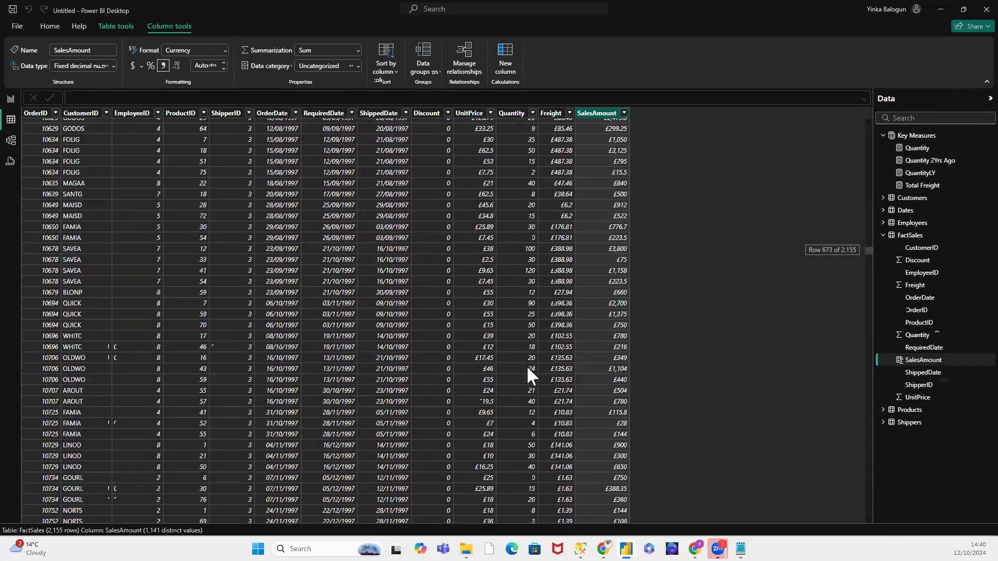
scroll(525, 367, down, 20)
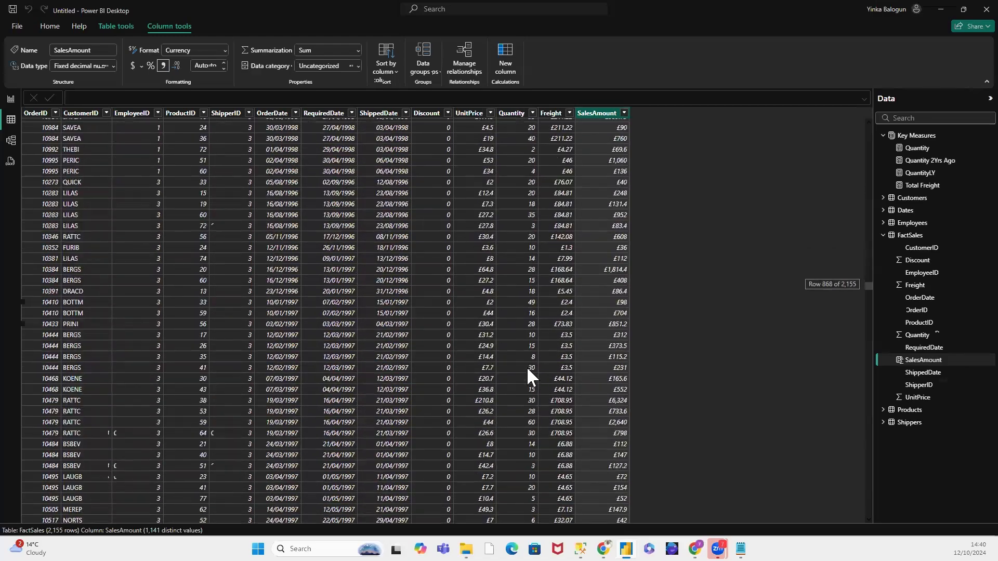
scroll(527, 367, down, 20)
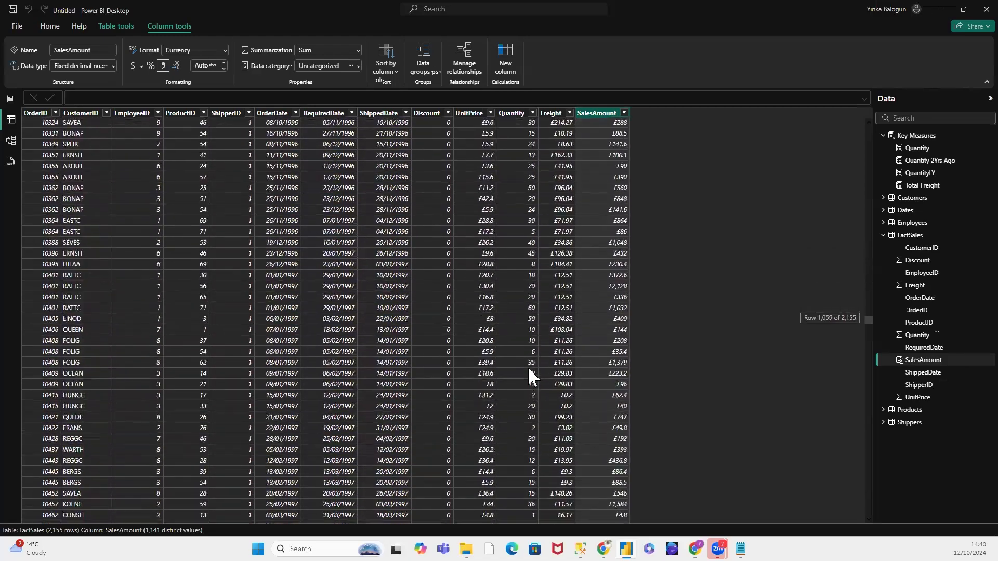
scroll(527, 367, down, 20)
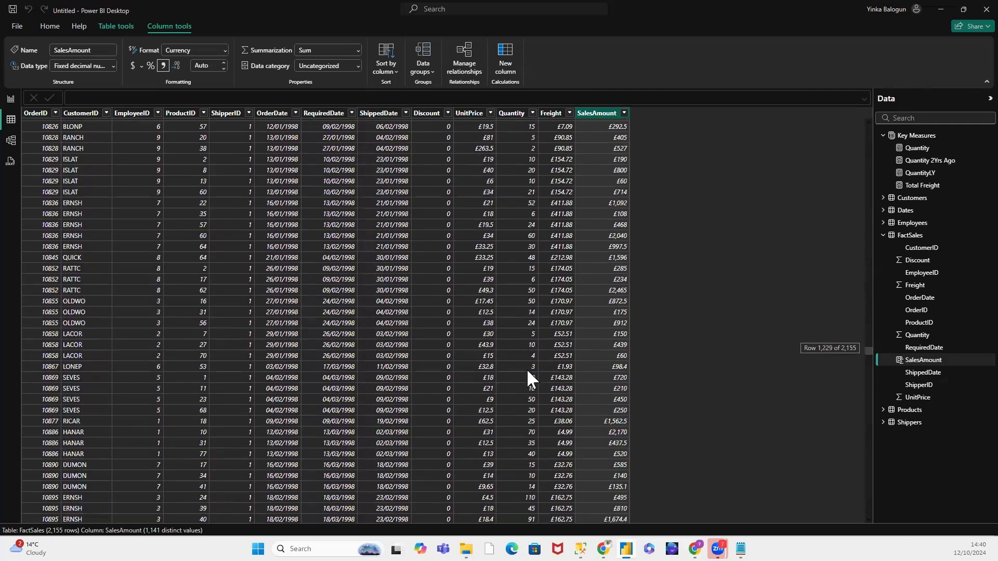
scroll(526, 367, down, 9)
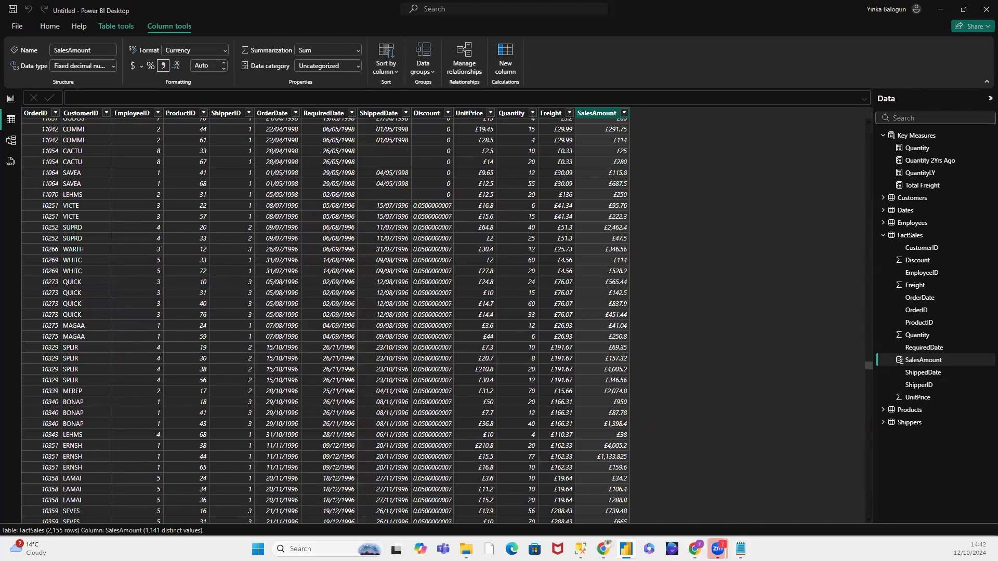
Step: Open Calculator and multiply the unit price 14.7 by the quantity 60 of a discounted QUICK order row
click(312, 548)
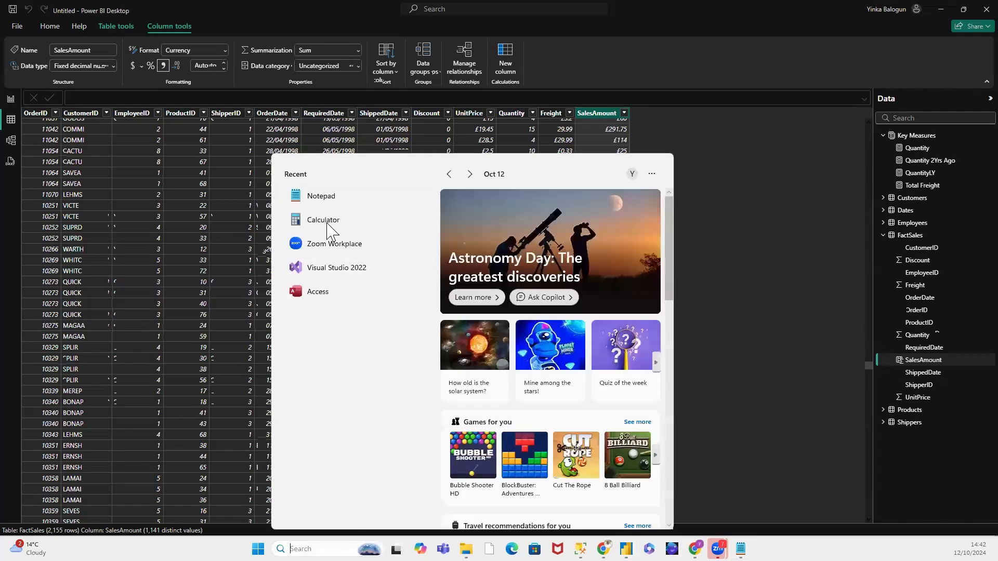
click(356, 227)
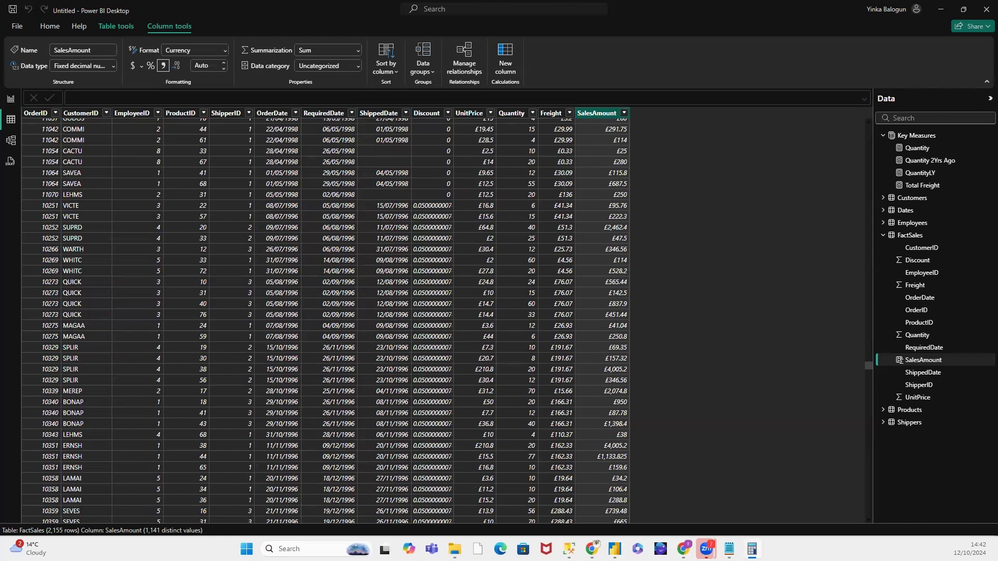
click(417, 366)
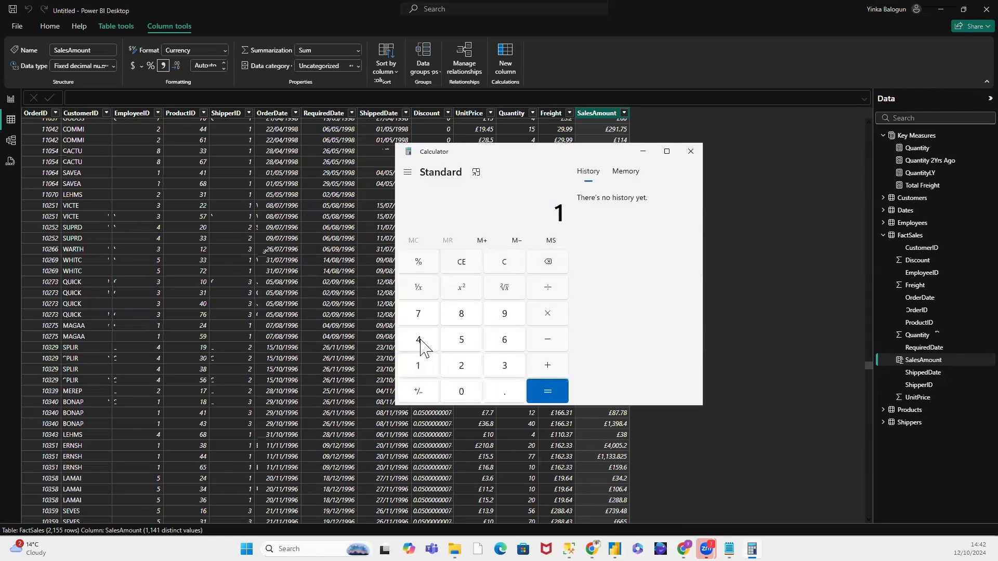
click(421, 342)
click(501, 391)
click(421, 314)
click(559, 320)
click(511, 345)
click(470, 395)
click(537, 391)
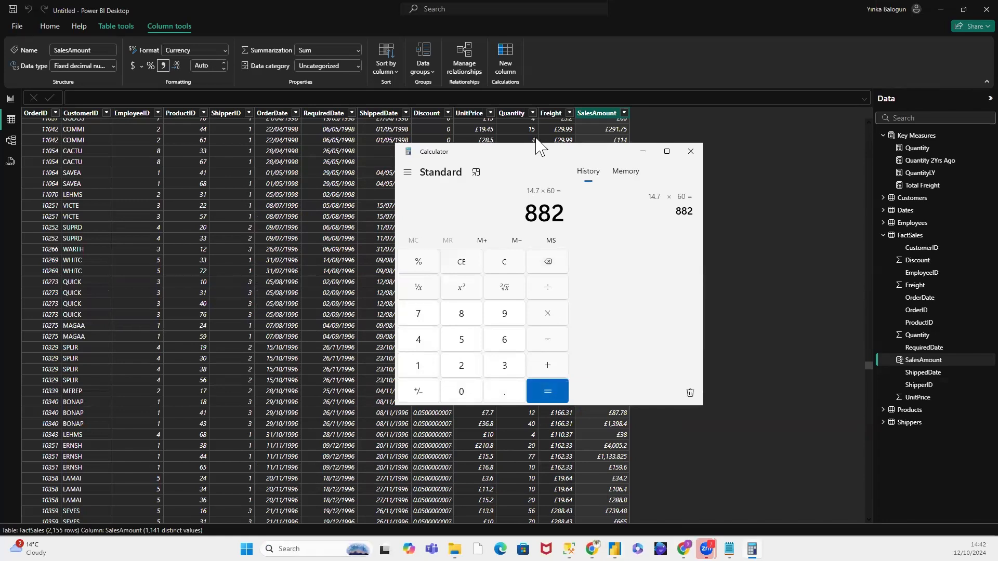
Step: Uncover the FactSales row being checked and calculate the discount on 100 as 100 × 0.05 in Calculator
drag(538, 147, 550, 37)
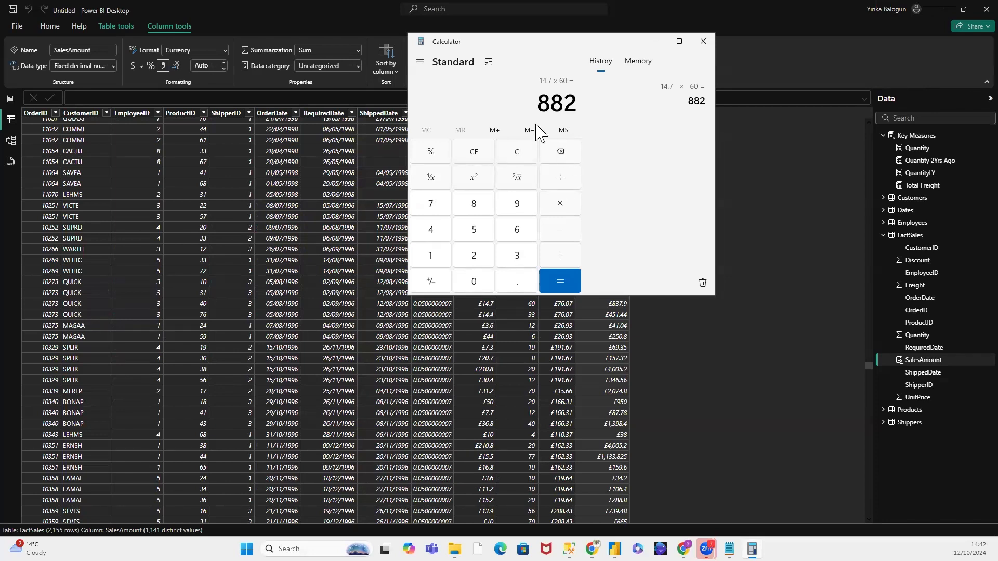
click(521, 161)
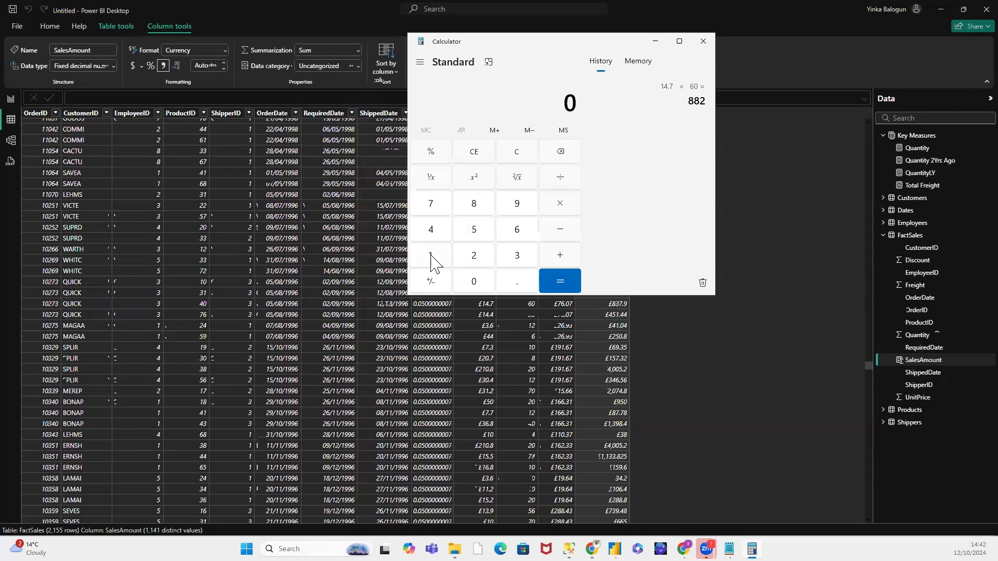
click(430, 256)
click(472, 282)
click(472, 283)
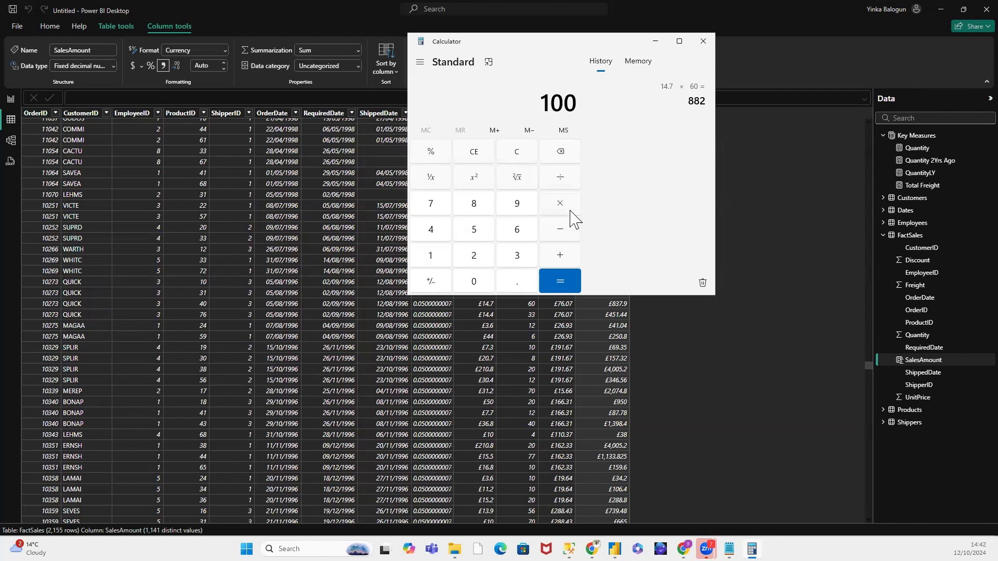
click(561, 210)
click(518, 289)
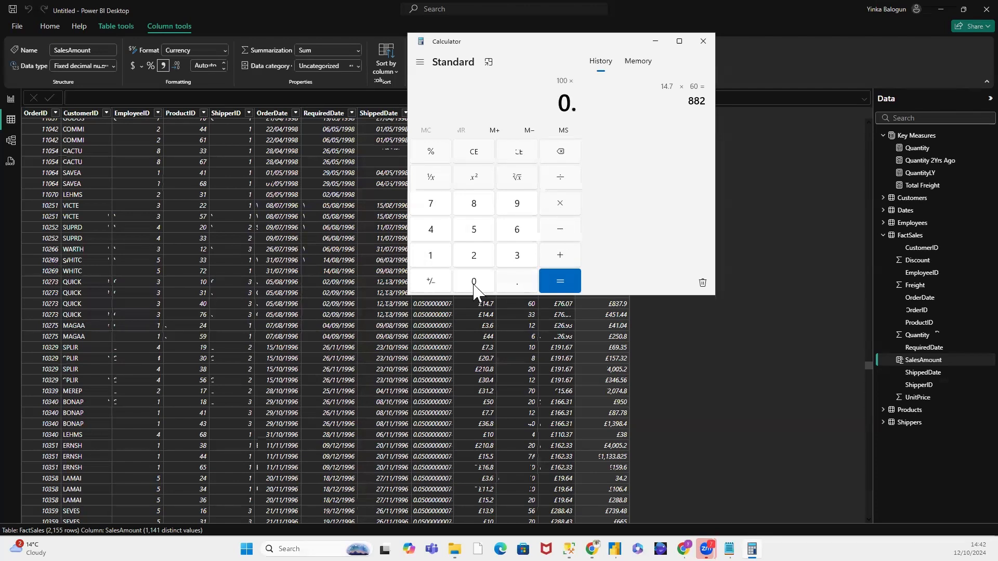
key(0)
click(474, 229)
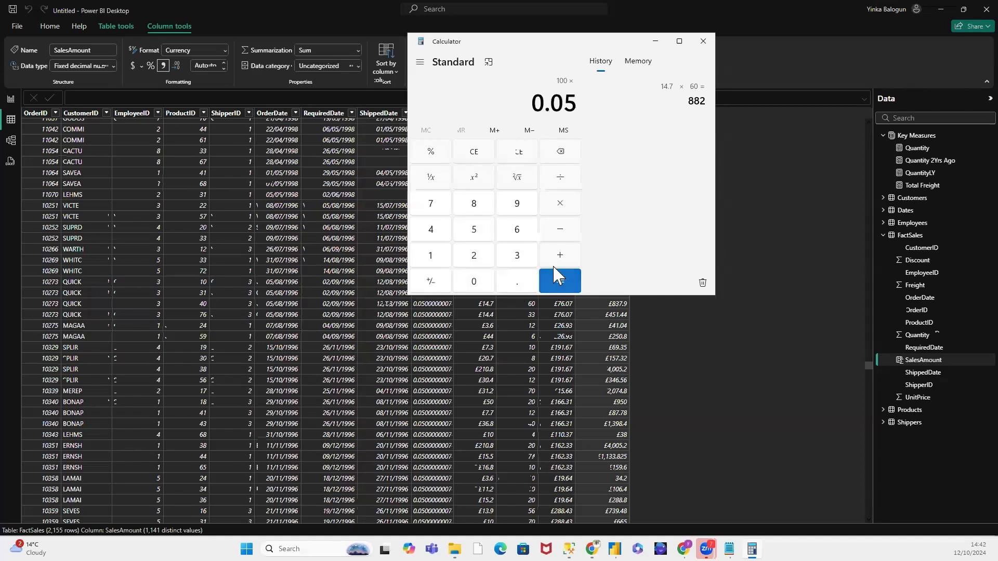
click(557, 275)
click(576, 102)
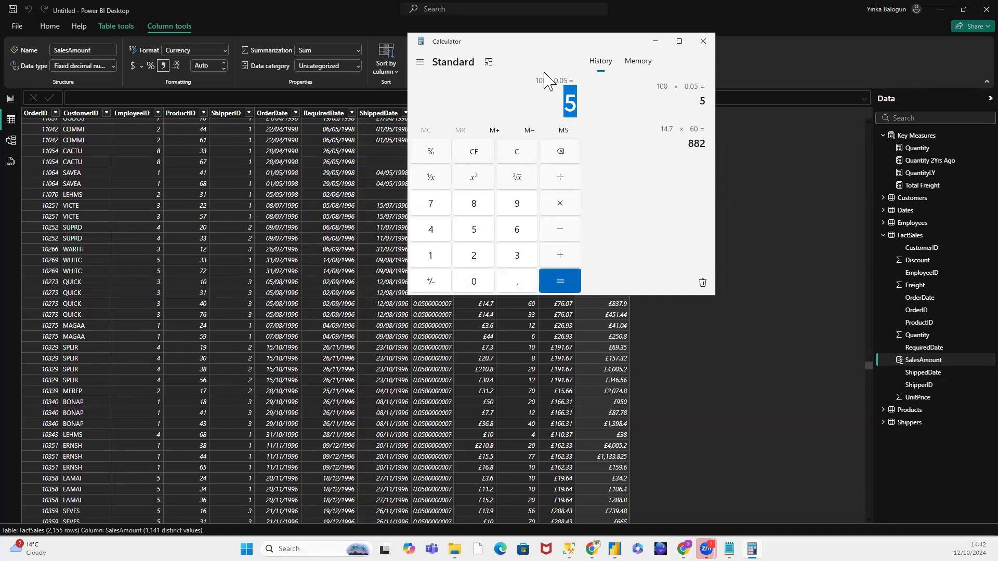
Step: Clear Calculator and work out the percentage left after the discount as 100 - 5
click(518, 154)
click(434, 260)
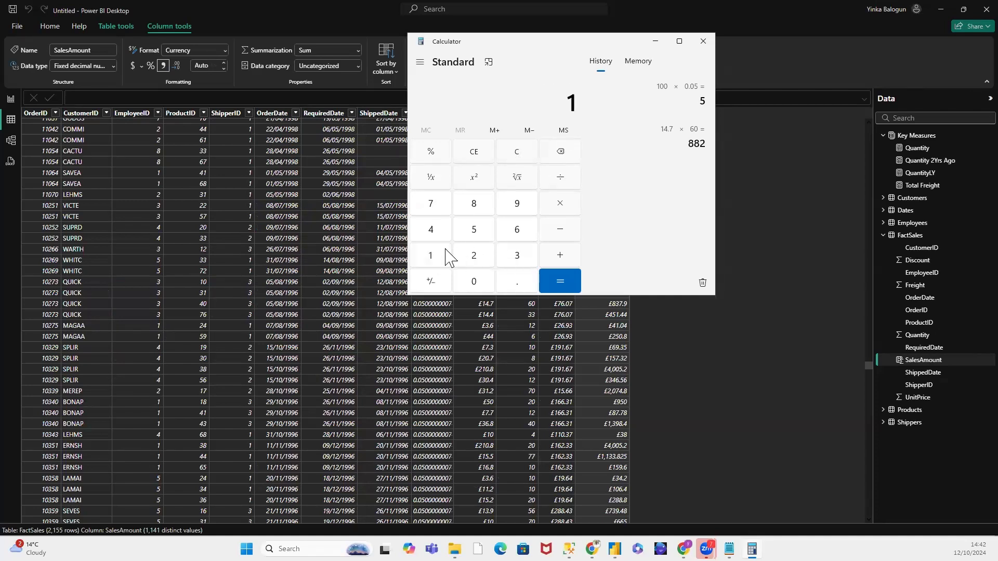
double_click(474, 284)
click(558, 234)
click(472, 232)
click(559, 279)
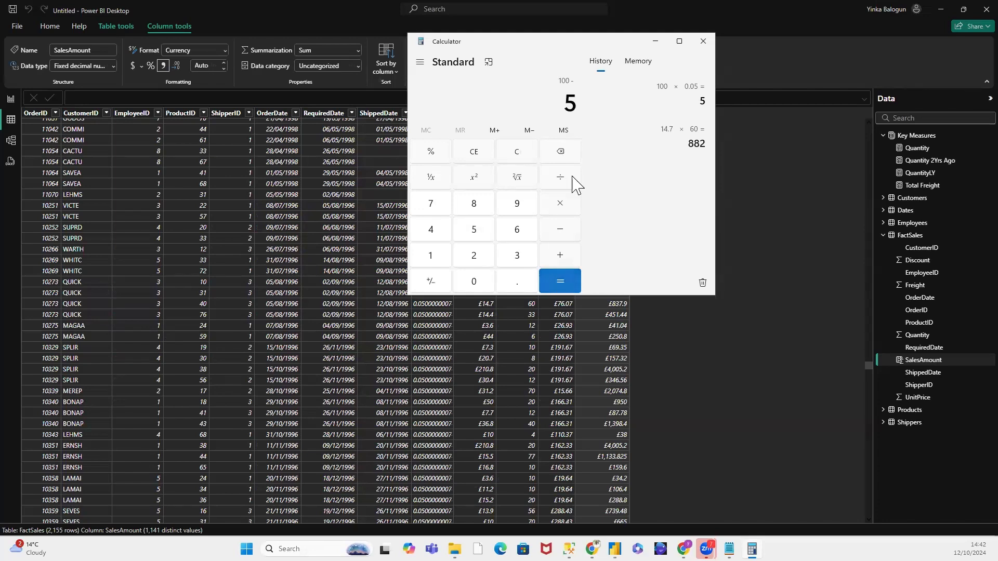
double_click(582, 106)
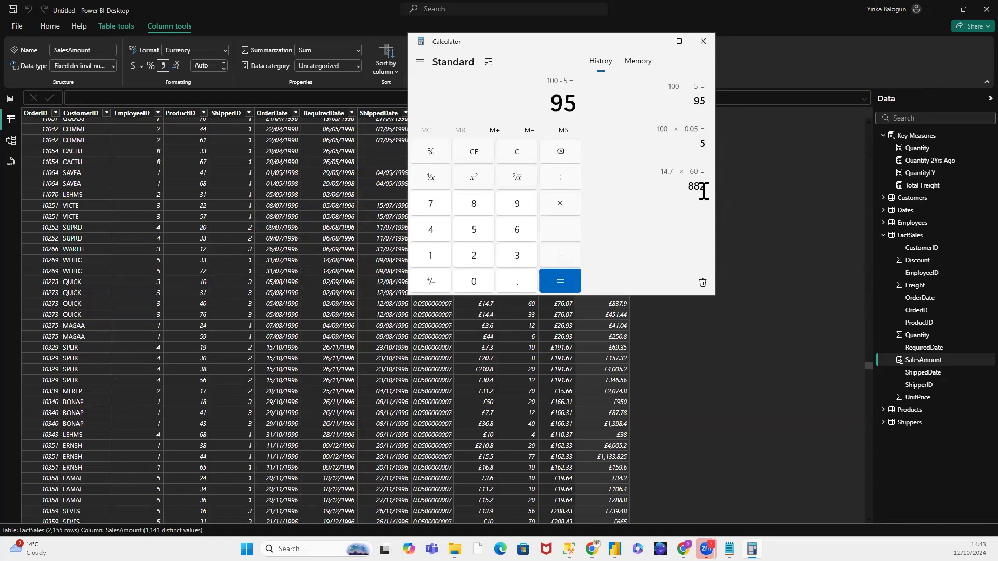
Step: Calculate the discounted amount as 882 × 95% to check the row's SalesAmount, and minimise Calculator
click(522, 153)
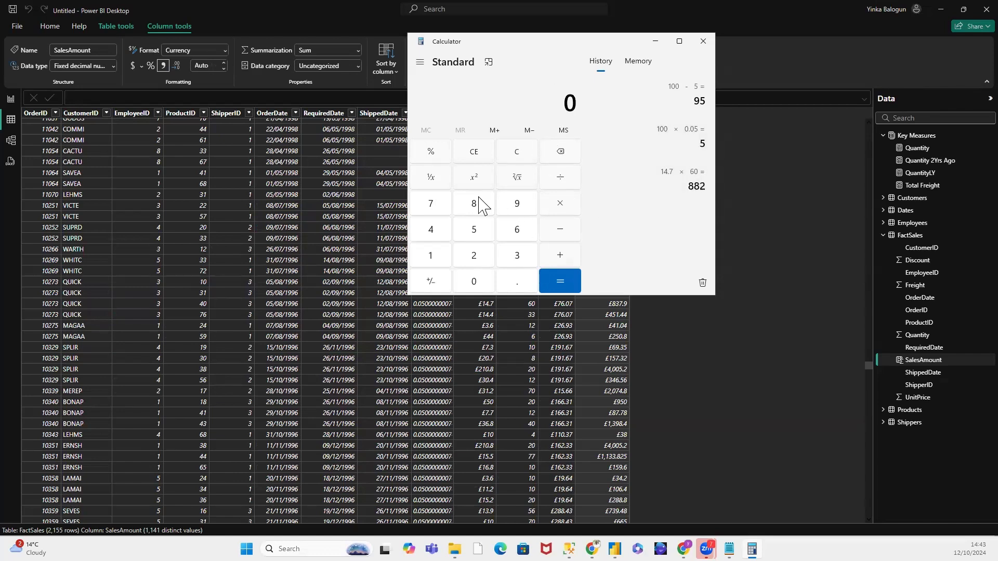
click(476, 203)
click(481, 209)
click(481, 257)
click(566, 210)
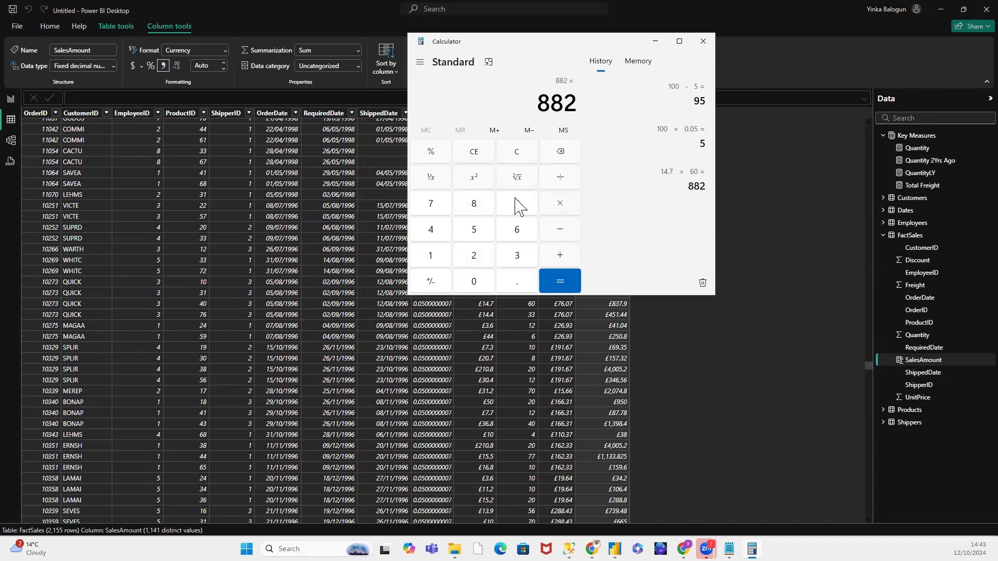
click(516, 211)
click(483, 234)
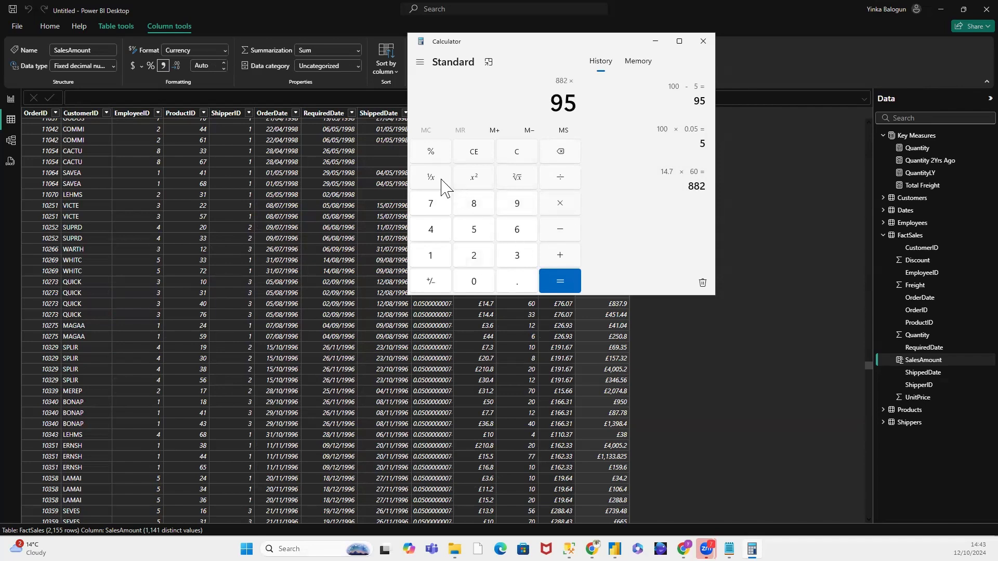
click(430, 153)
click(559, 278)
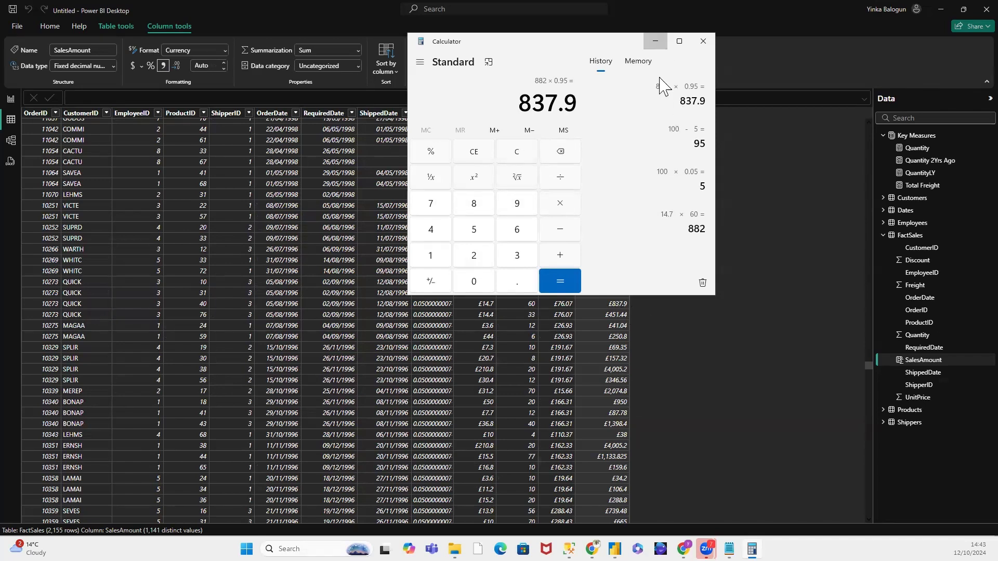
click(655, 41)
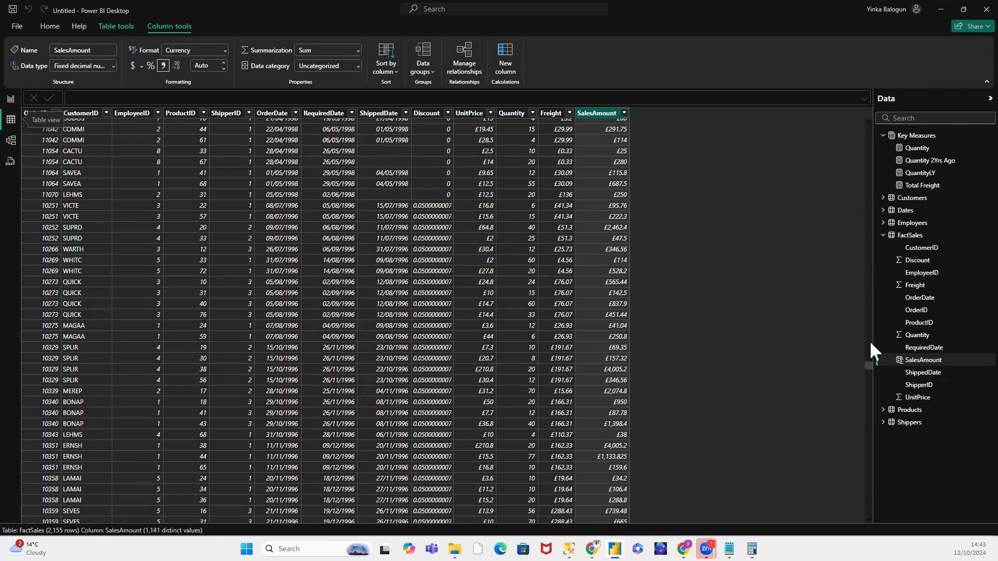
Step: Rename the SalesAmount calculated column in FactSales to DiscountedSalesAmount in its formula
click(925, 362)
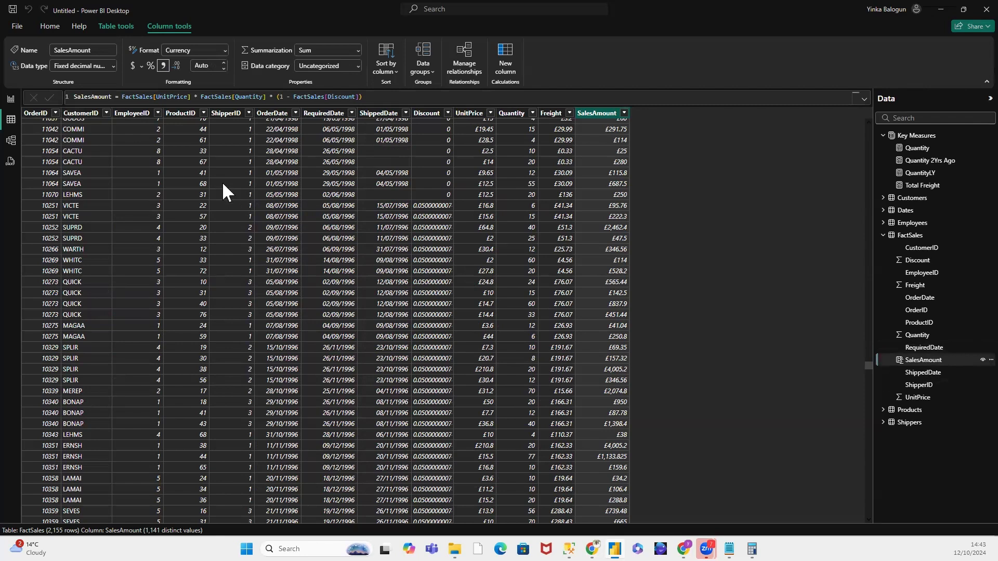
click(78, 97)
text(Disc)
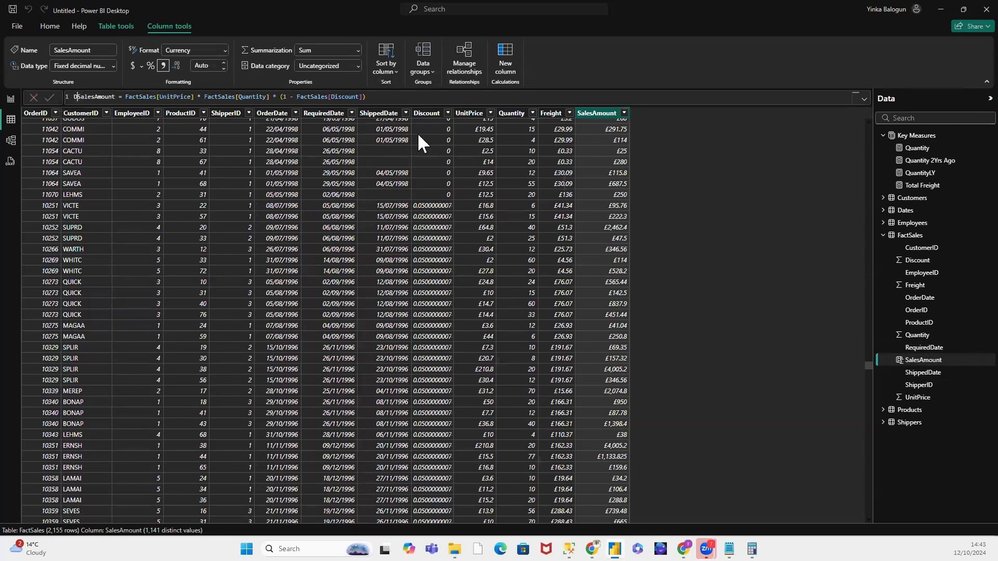
text(ounted)
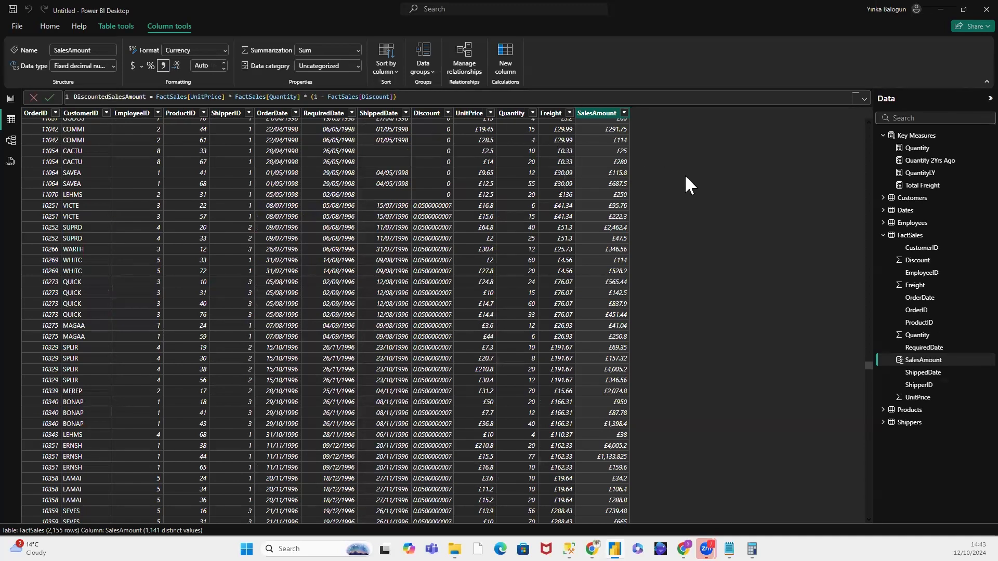
Step: Create another calculated column in the FactSales table and name it SalesAmount in its formula
right_click(918, 236)
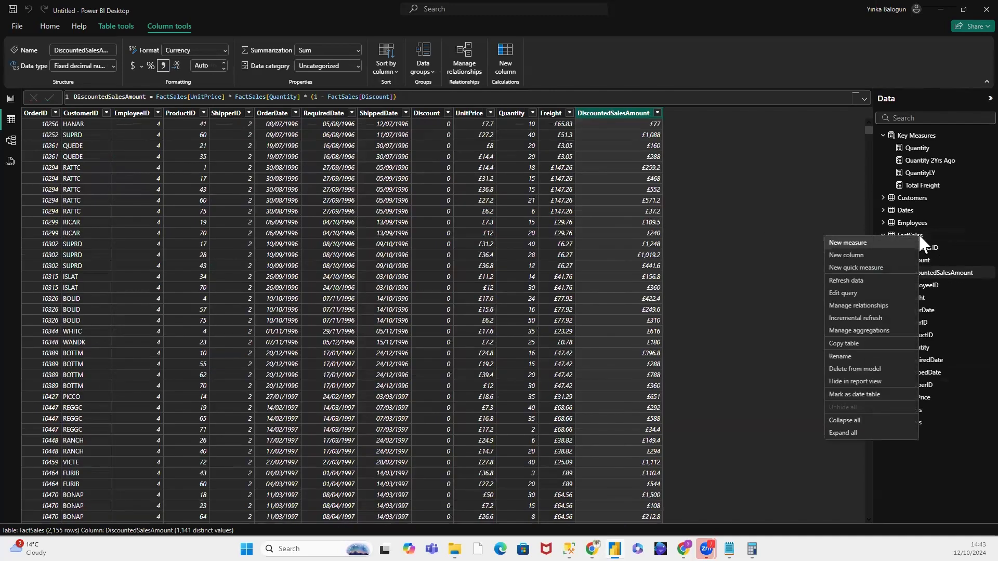
click(874, 255)
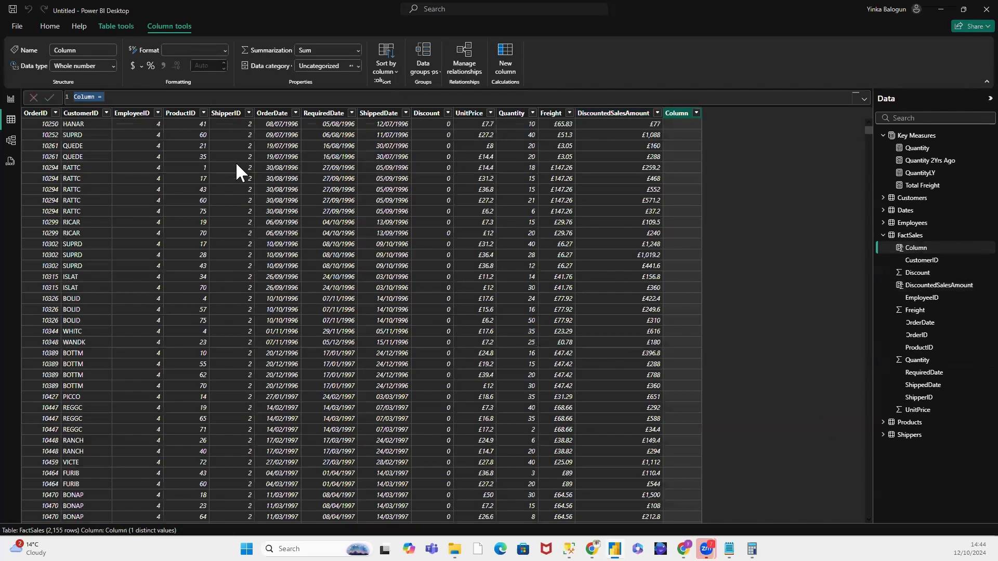
click(97, 99)
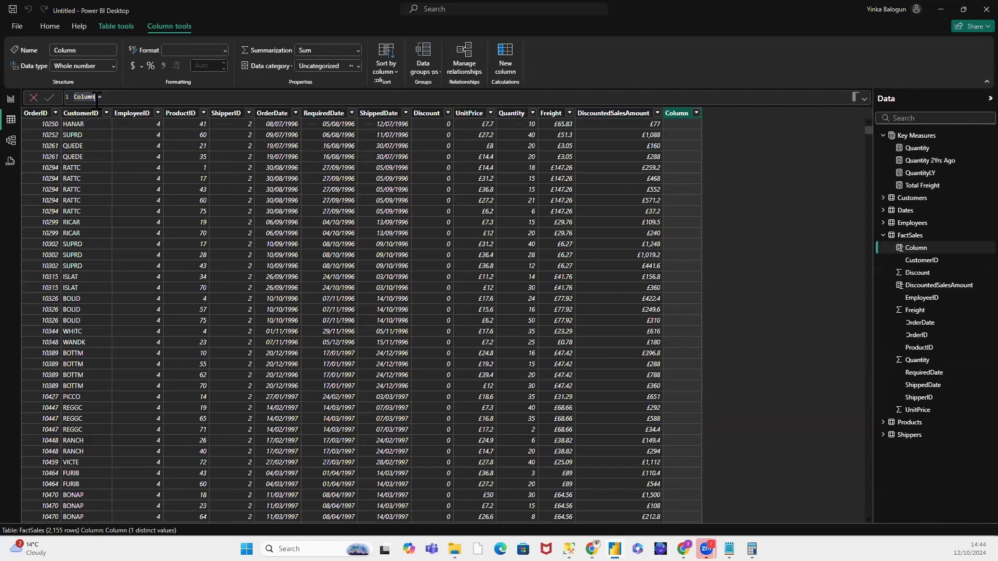
drag(95, 99, 74, 98)
text(SalesAmount)
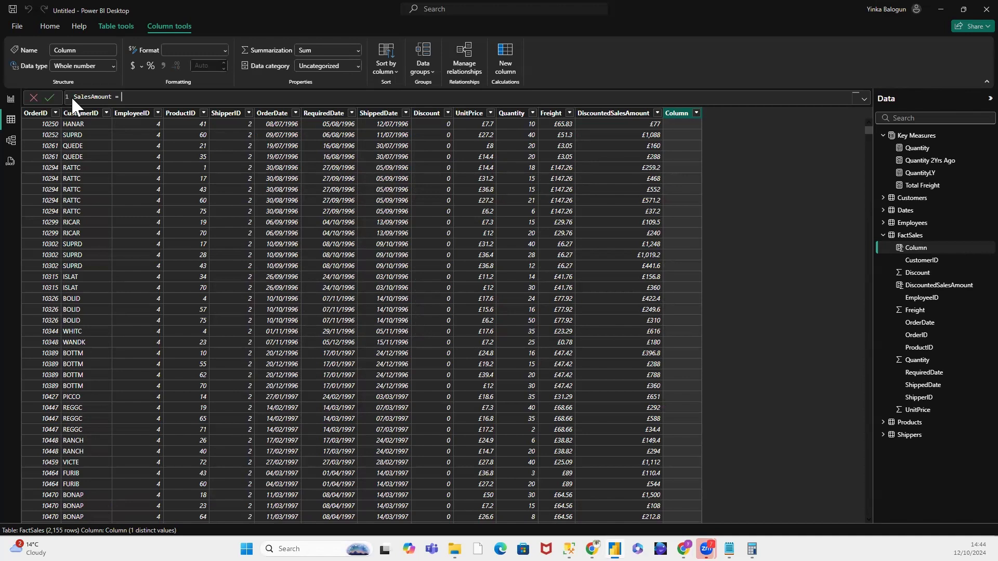
Step: Define the SalesAmount calculated column as FactSales[Quantity] * FactSales[UnitPrice] and commit the formula
text(Fac)
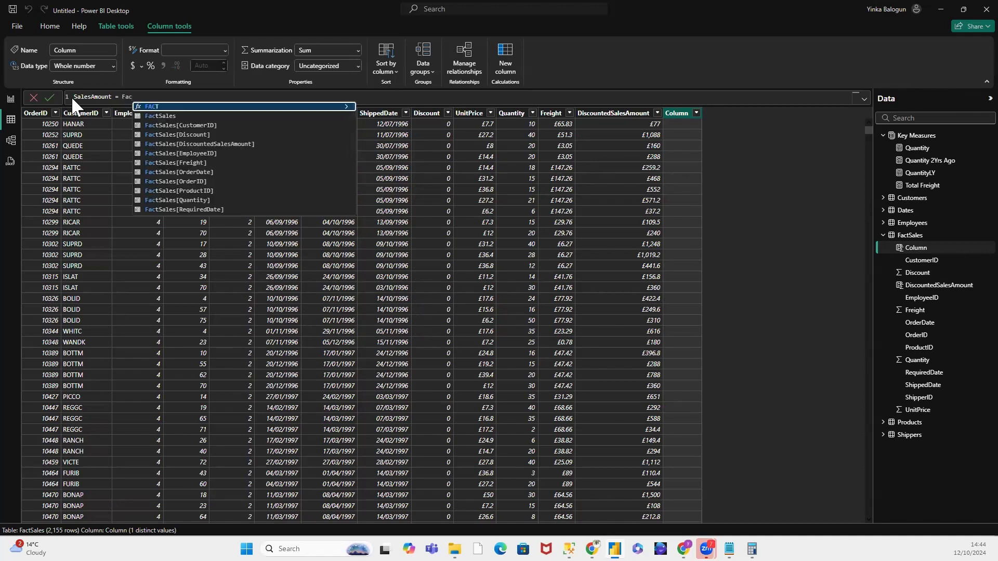
click(205, 200)
text(*)
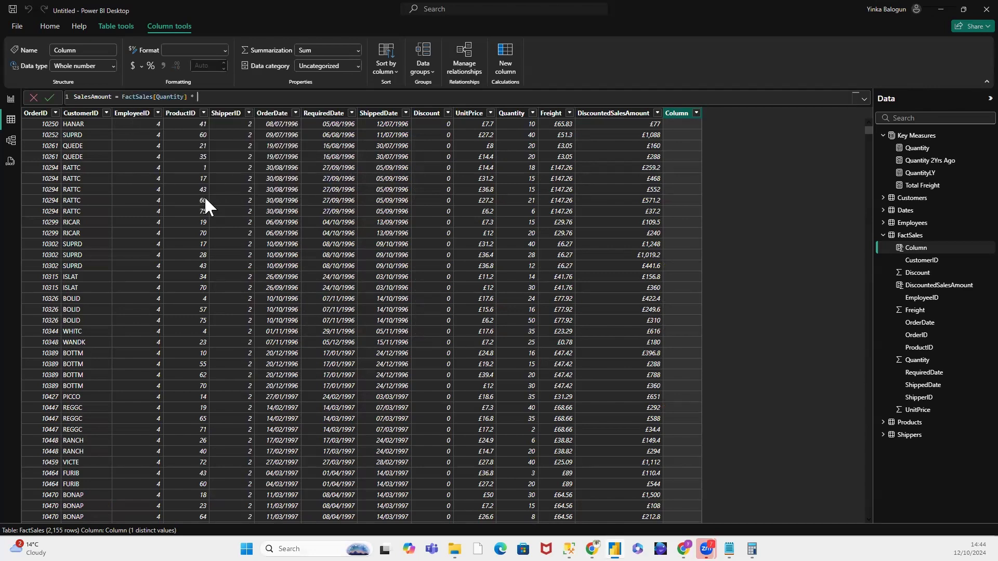
text( Fa)
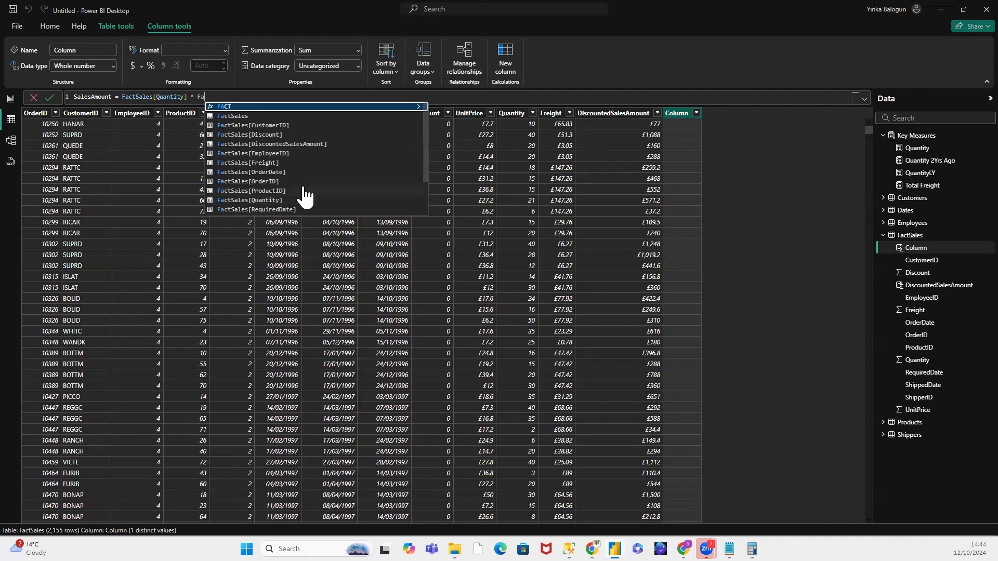
scroll(333, 182, down, 1)
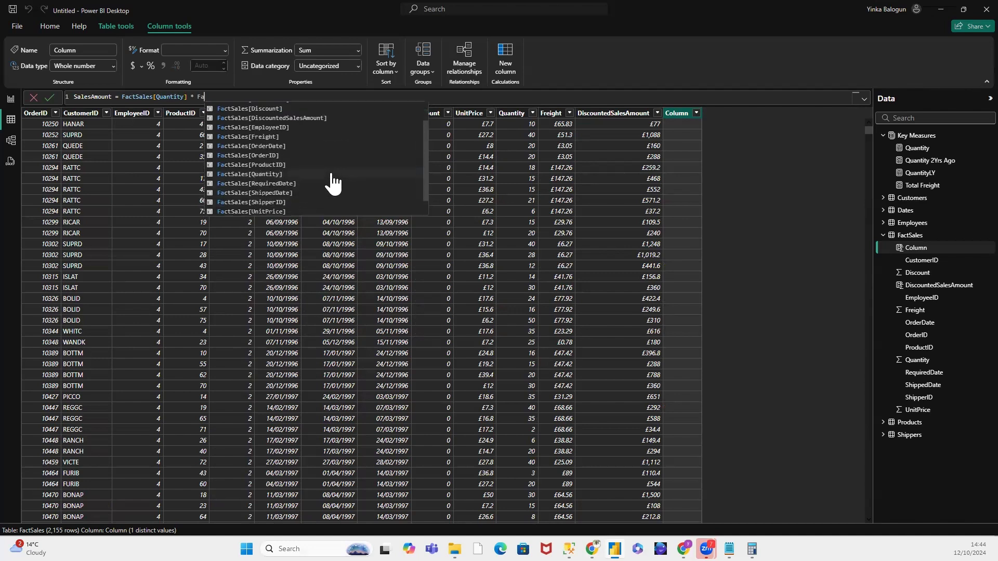
click(285, 211)
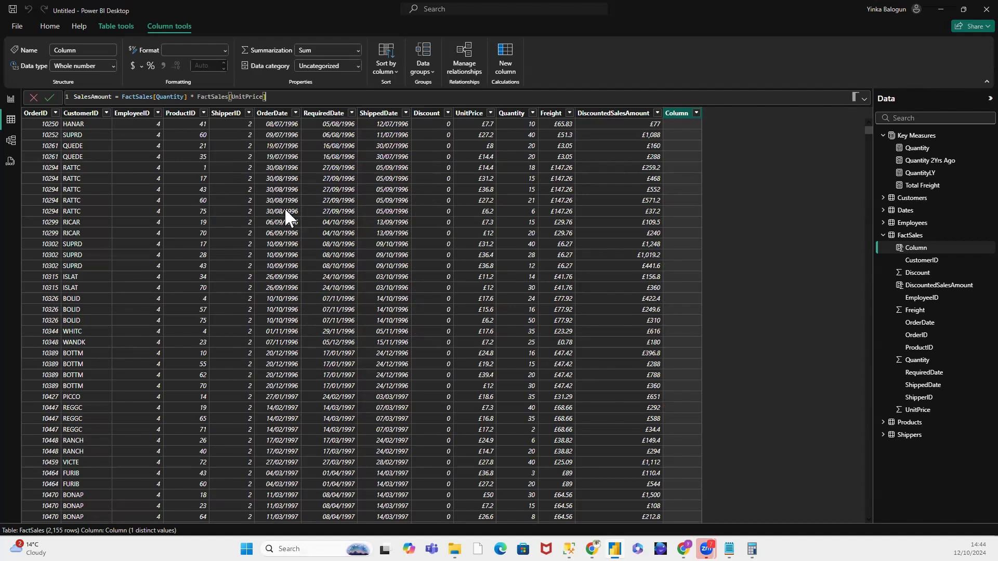
click(51, 96)
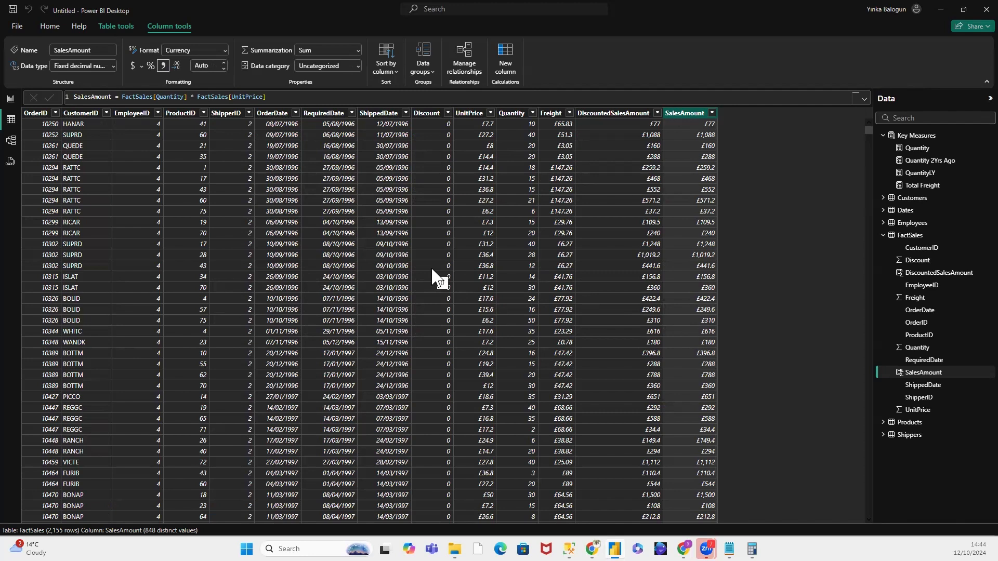
Step: Return to the report view, create a measure in the Key Measures table and name it TotalSalesAmount in its formula
click(9, 100)
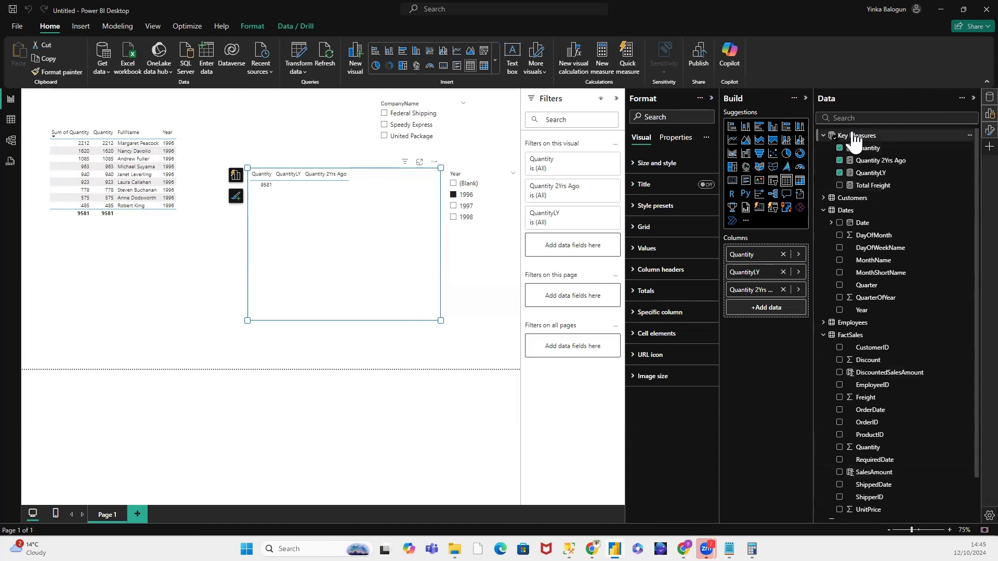
right_click(853, 134)
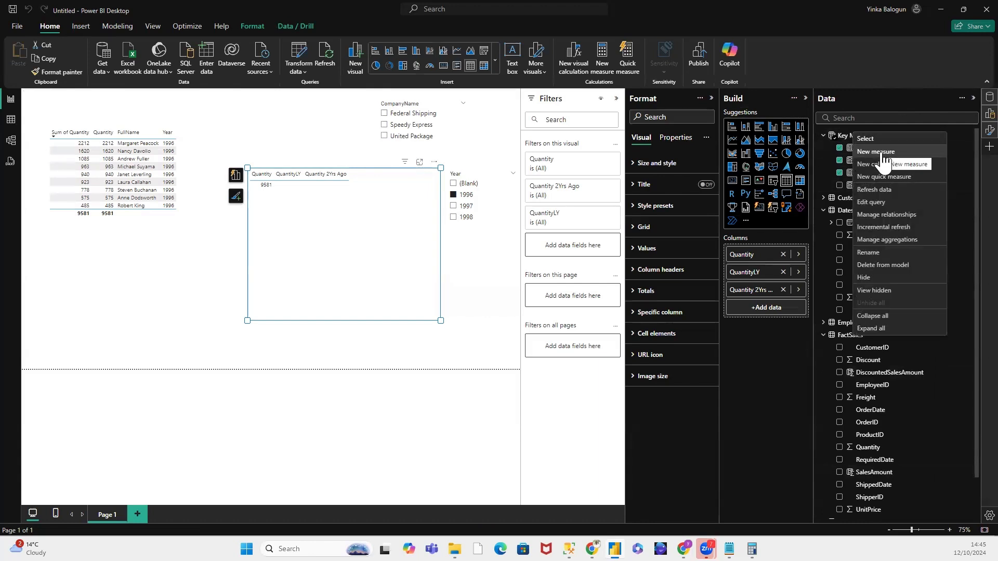
click(882, 154)
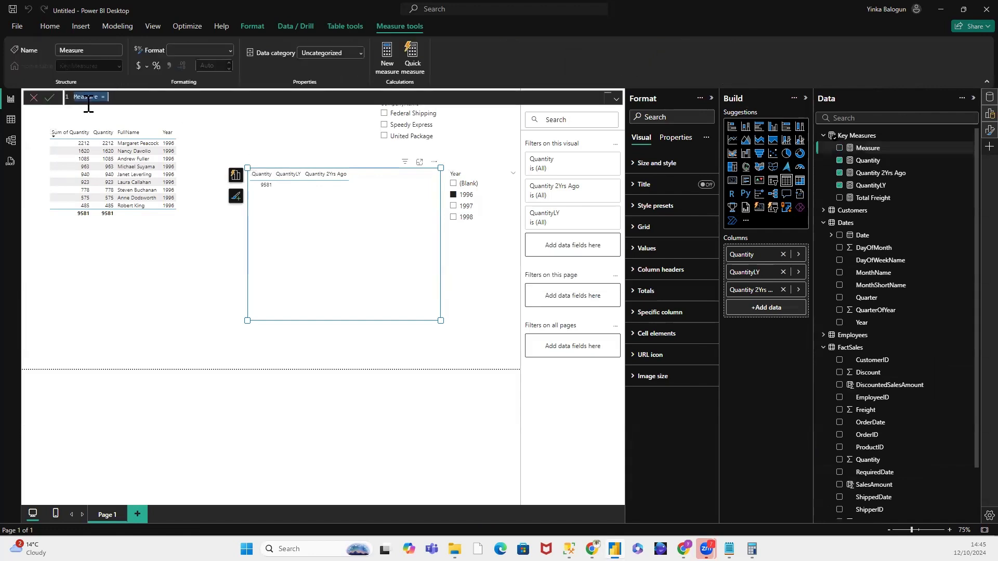
double_click(99, 100)
drag(100, 100, 74, 95)
text(Total)
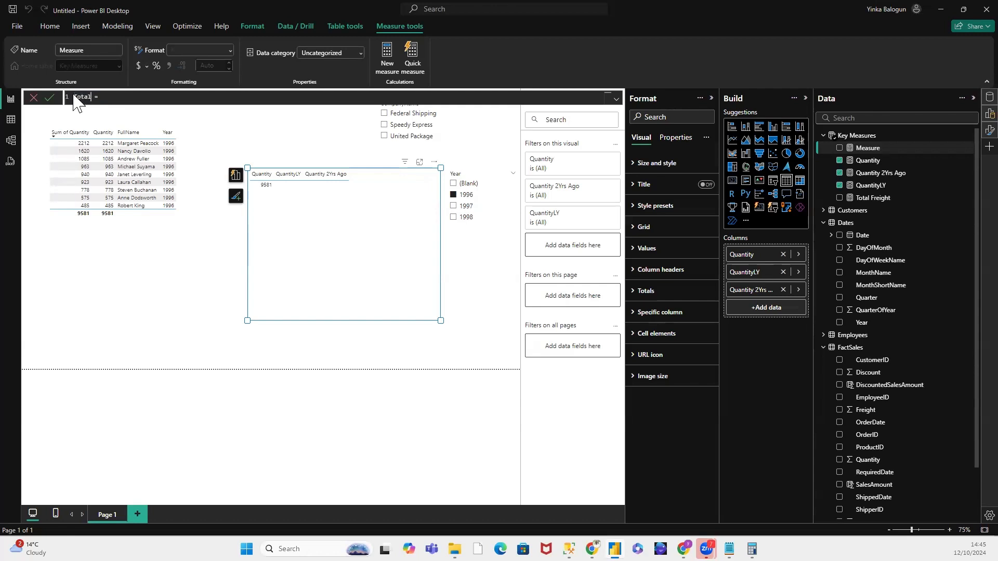
text(SalesAmount = SUM()
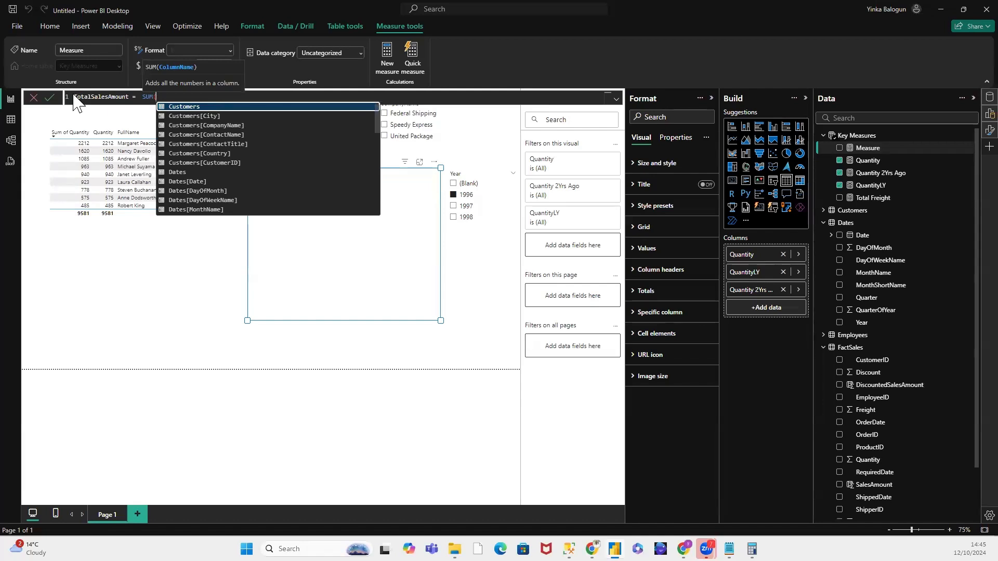
text(Fa)
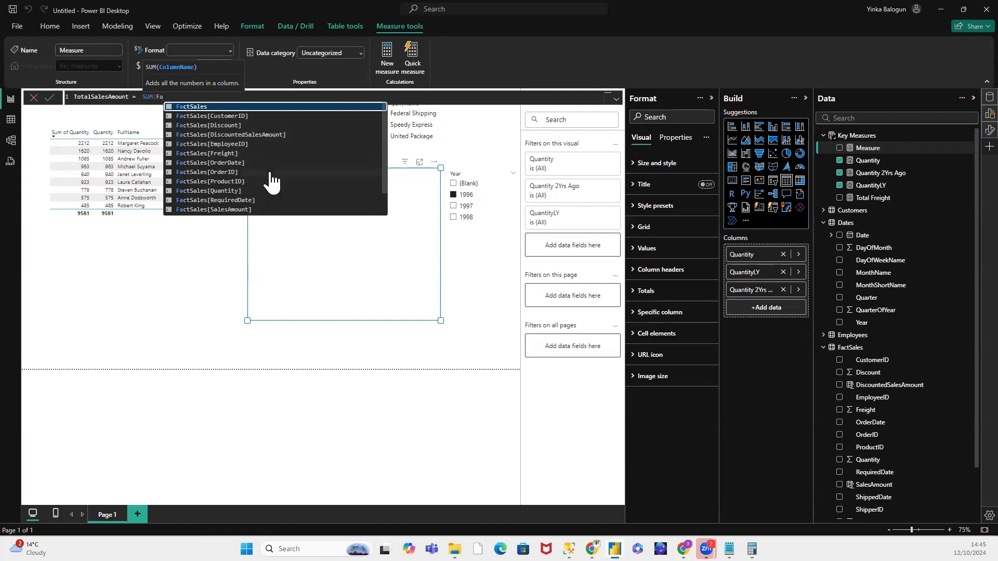
Step: Define the TotalSalesAmount measure as SUM(FactSales[SalesAmount]) and commit it
scroll(268, 186, down, 1)
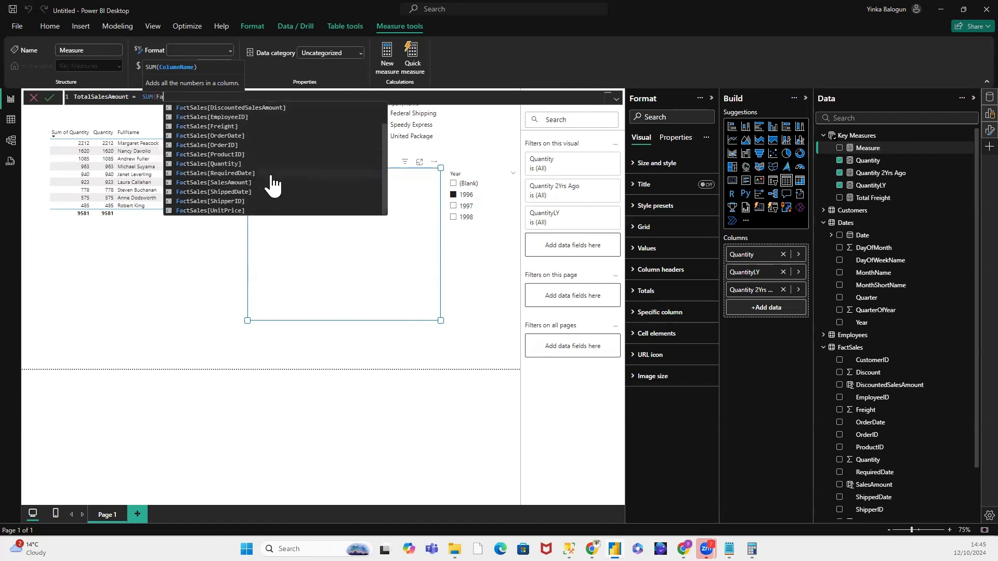
click(245, 181)
text())
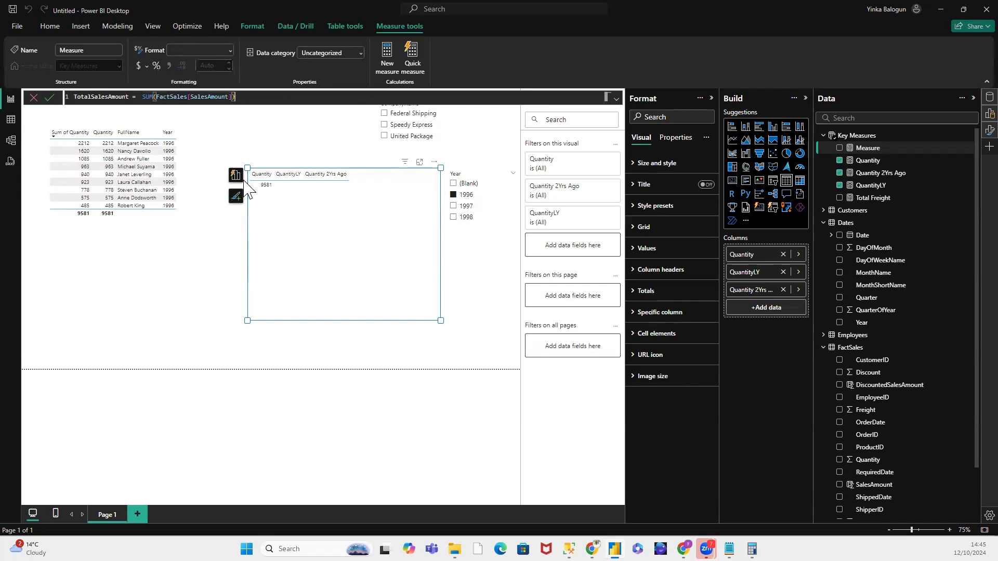
key(Return)
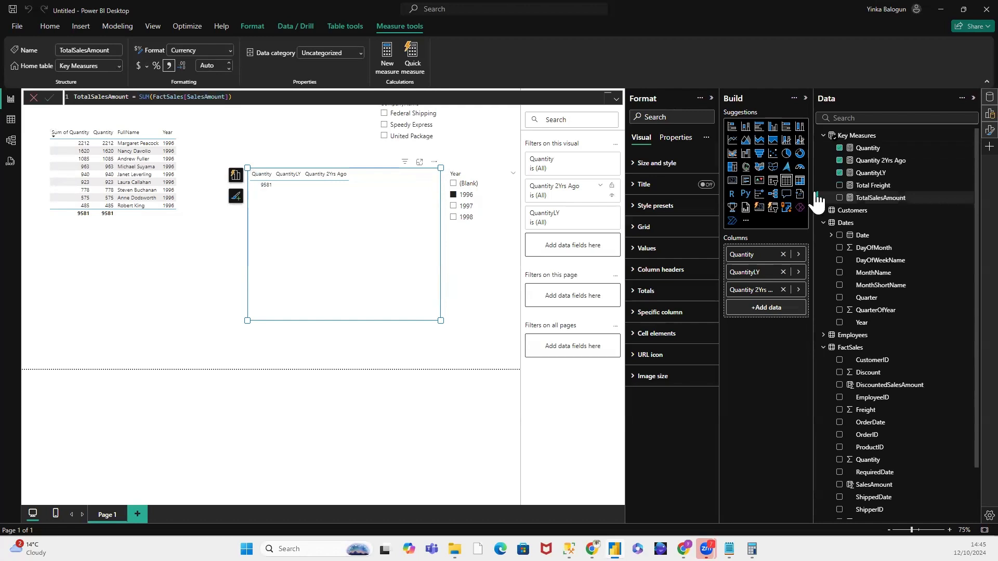
Step: Create another measure in the Key Measures table and name it TotalDiscountedSalesAmount in its formula
right_click(860, 136)
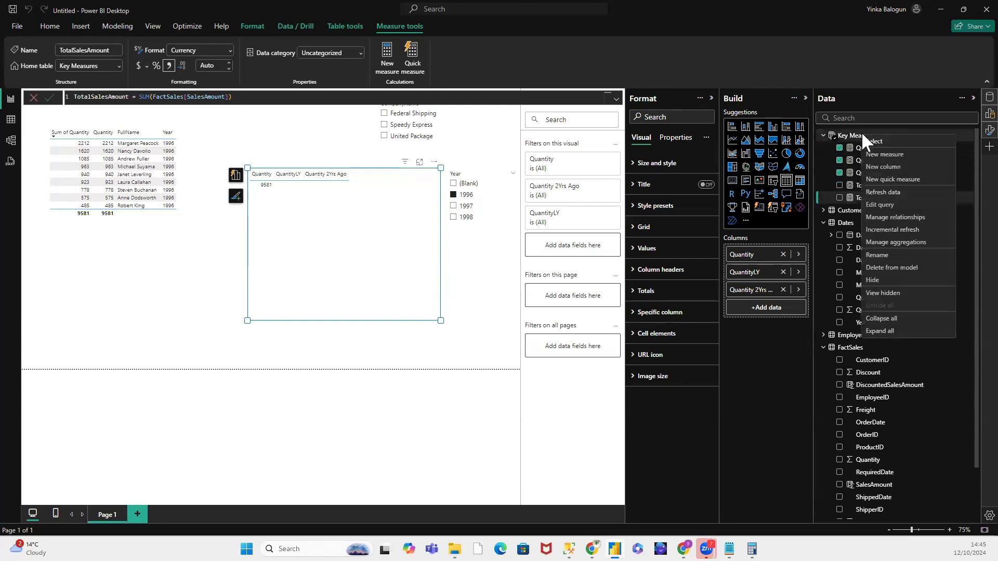
click(876, 156)
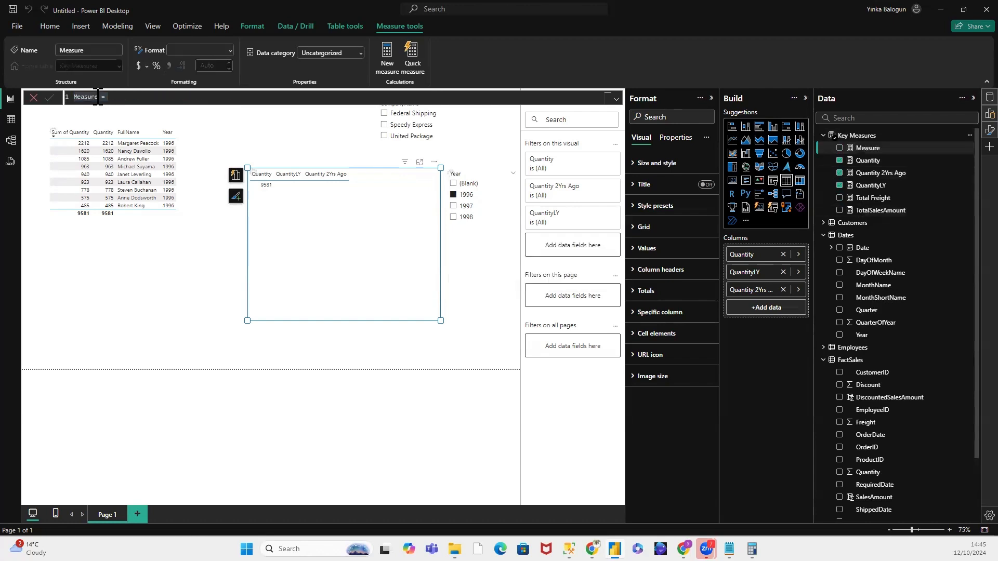
click(100, 97)
drag(97, 98, 63, 99)
text(TotalDiscounted)
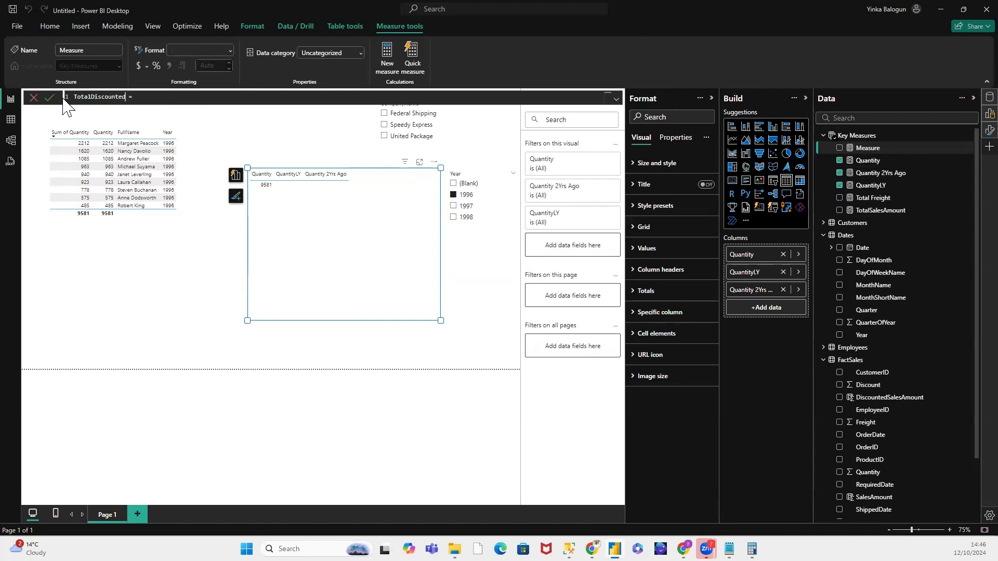
text(SalesAmount = SUM()
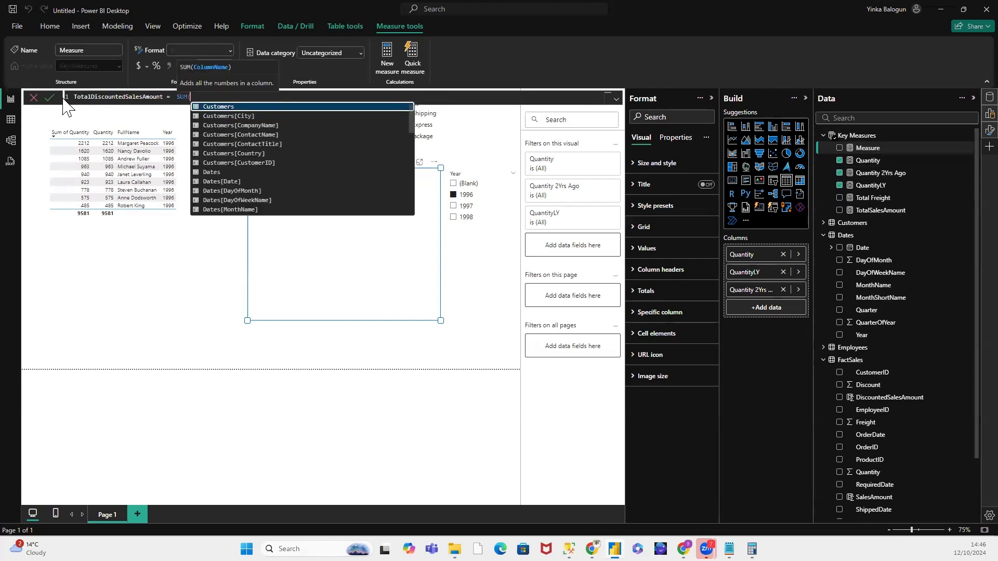
text(Fact)
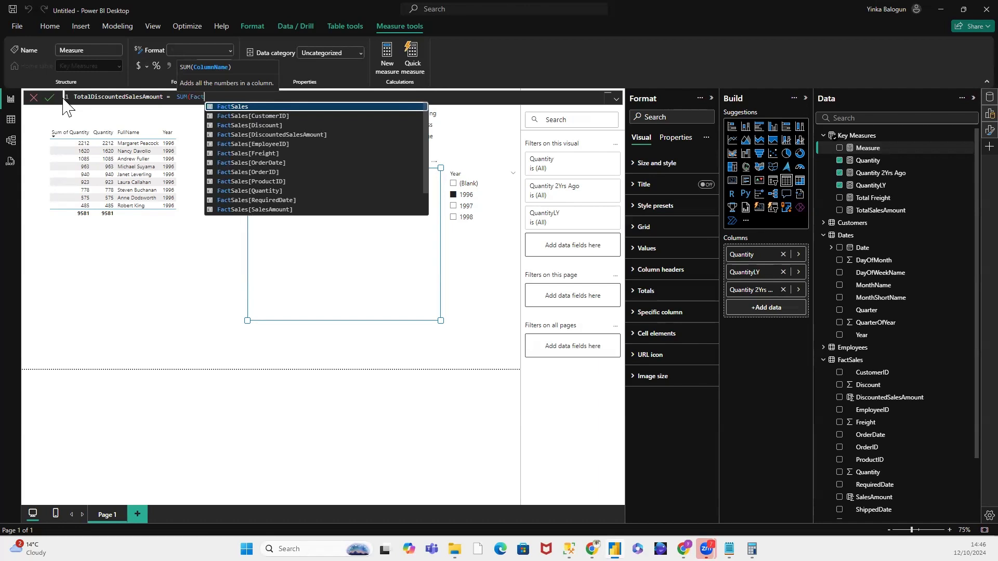
Step: Define the TotalDiscountedSalesAmount measure as SUM(FactSales[DiscountedSalesAmount]) and commit it
click(272, 135)
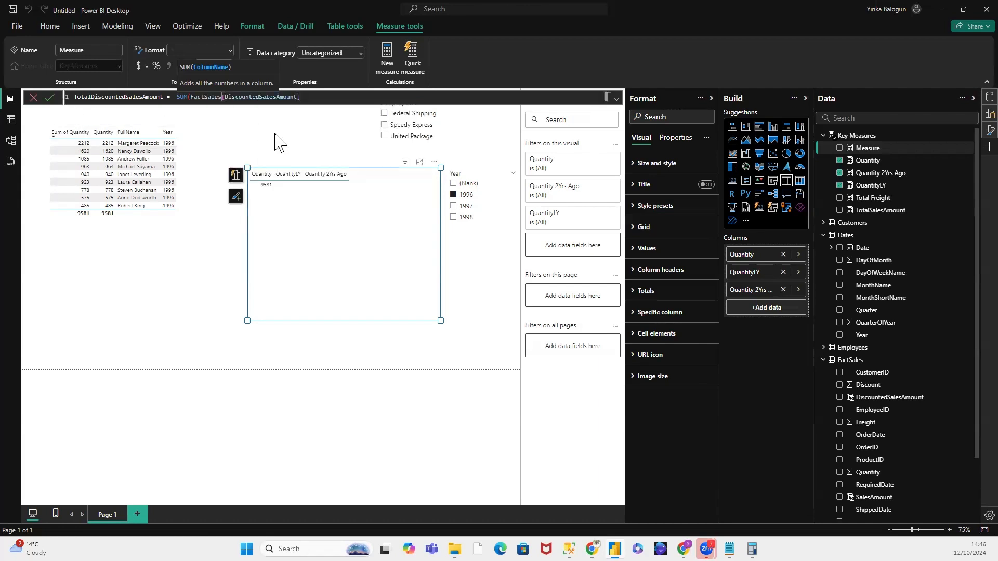
text())
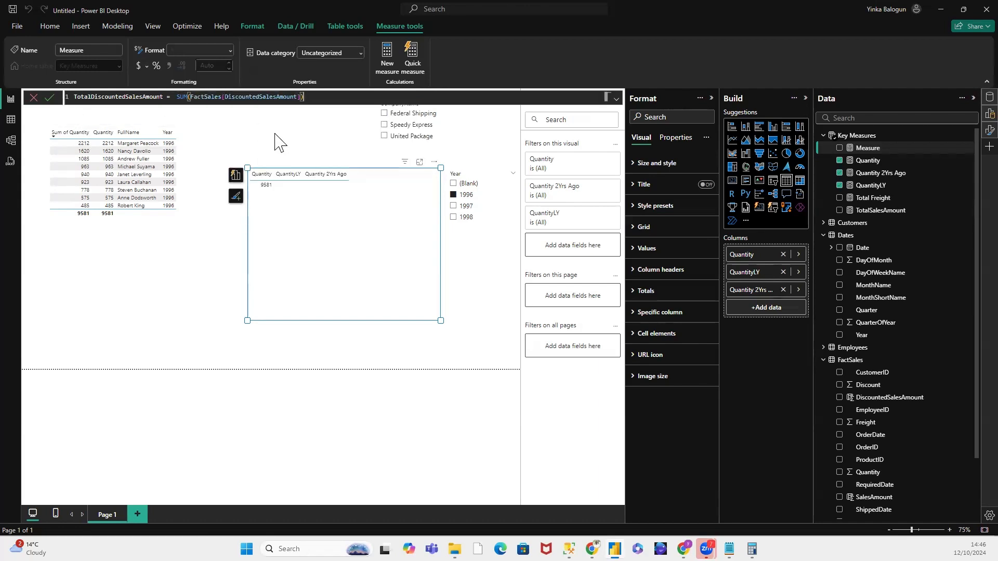
click(52, 99)
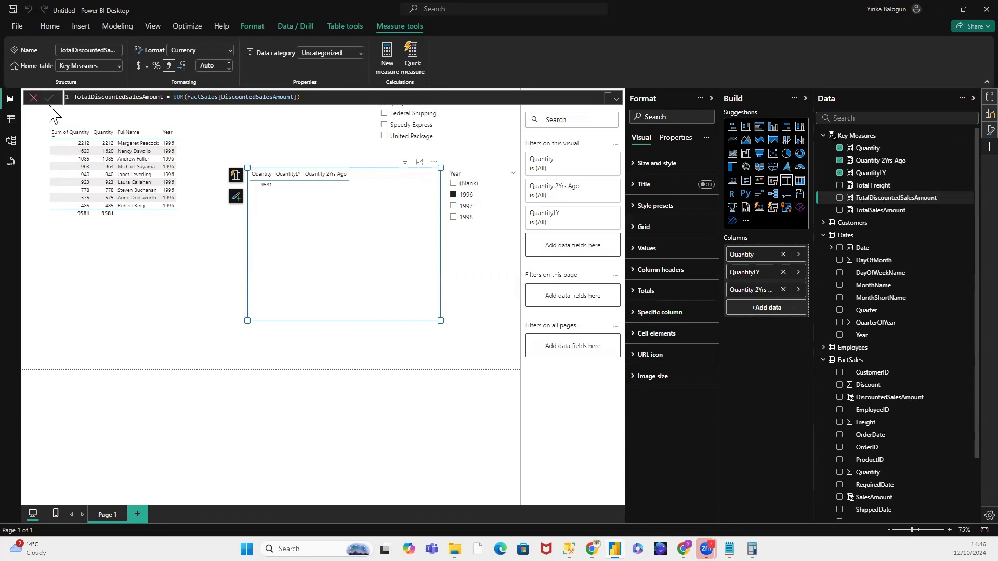
Step: Create a measure in the Key Measures table and name it Avg Quantity in its formula
right_click(858, 135)
click(868, 154)
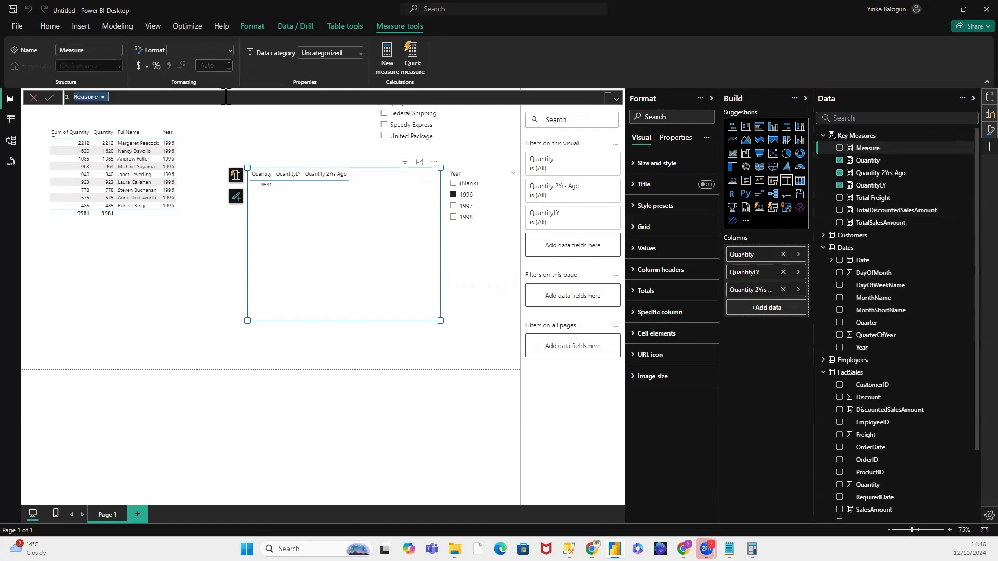
text(Av)
text(e)
text( Qu)
text(antity)
text( =)
text( AVE)
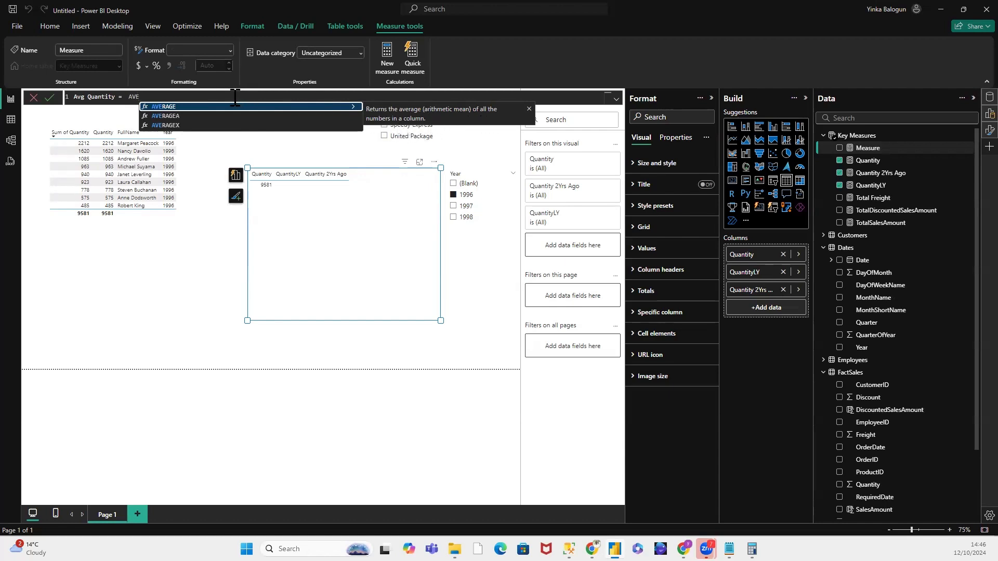
Step: Define the Avg Quantity measure as AVERAGE(FactSales[Quantity]) and commit it
click(154, 106)
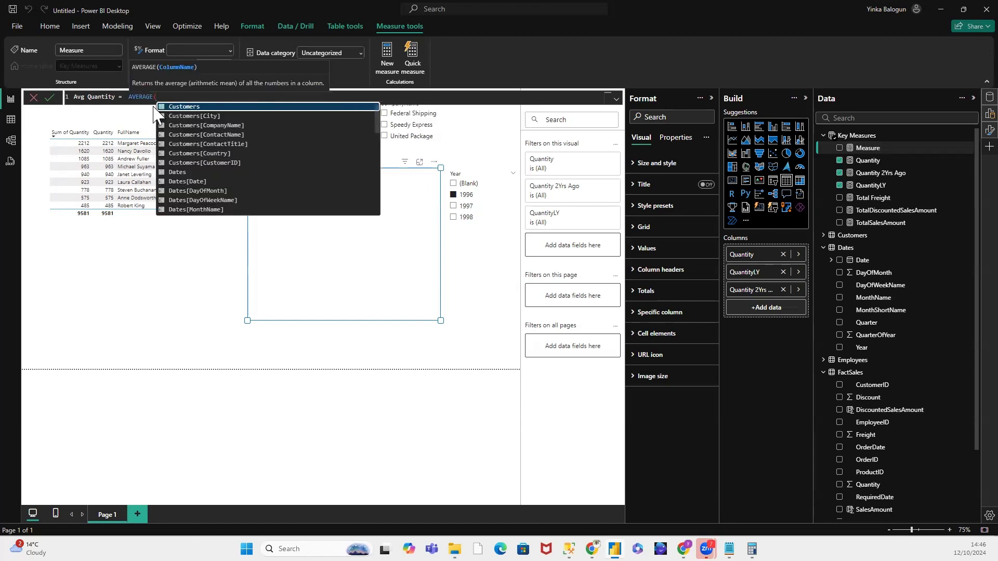
text(Fac)
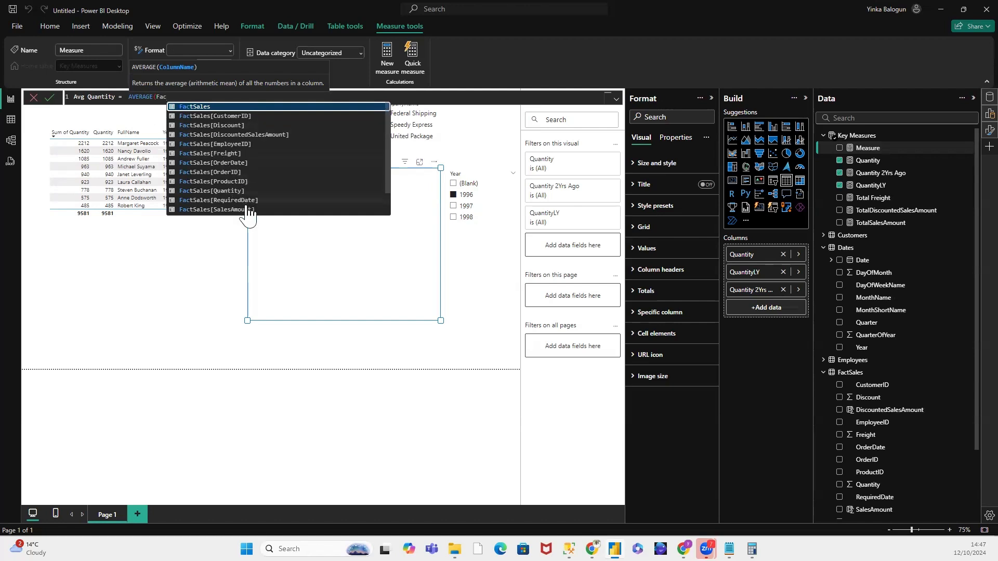
click(240, 190)
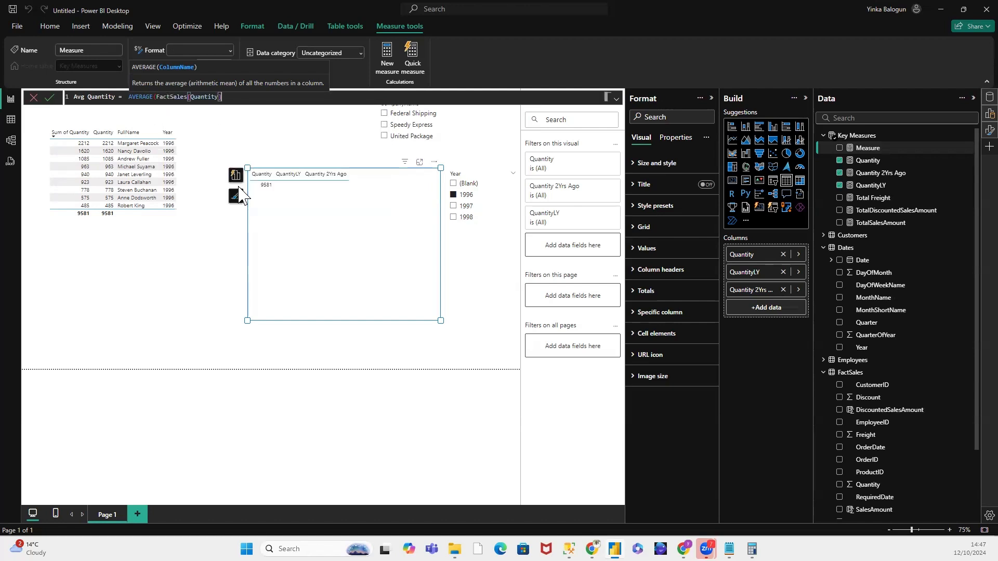
text())
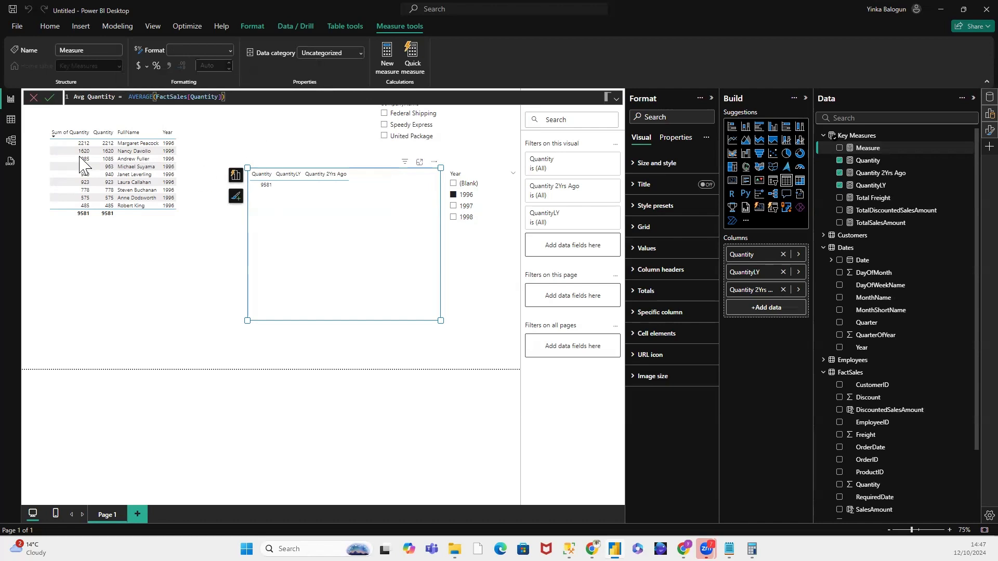
click(54, 98)
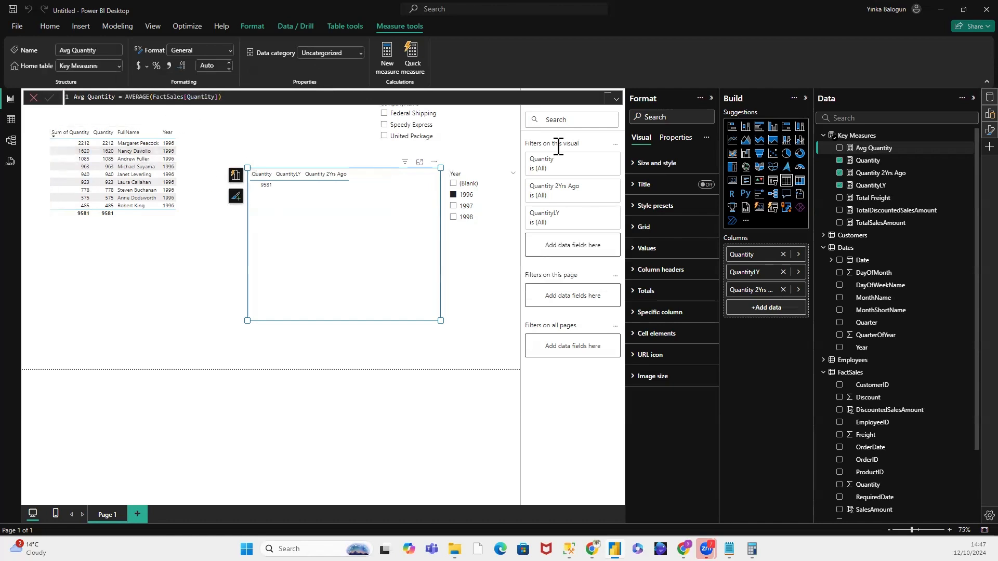
Step: Create a measure in the Key Measures table and name it MAX Quantity in its formula
right_click(871, 135)
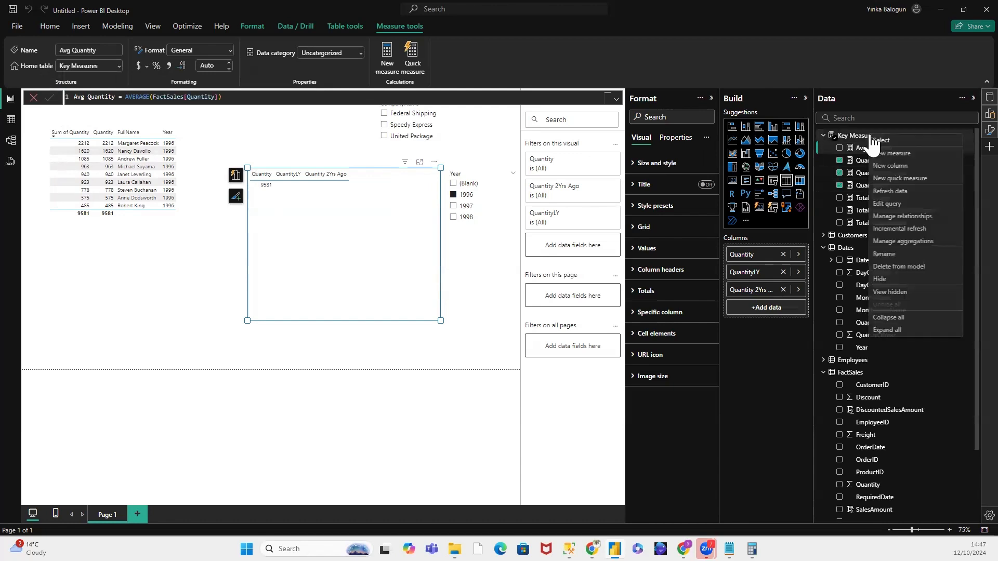
click(886, 154)
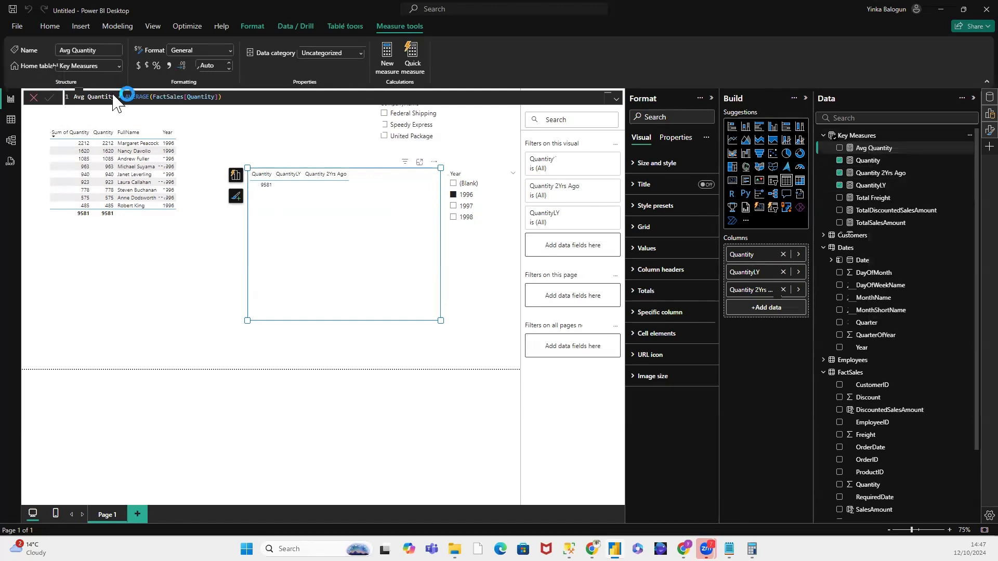
double_click(93, 97)
double_click(97, 97)
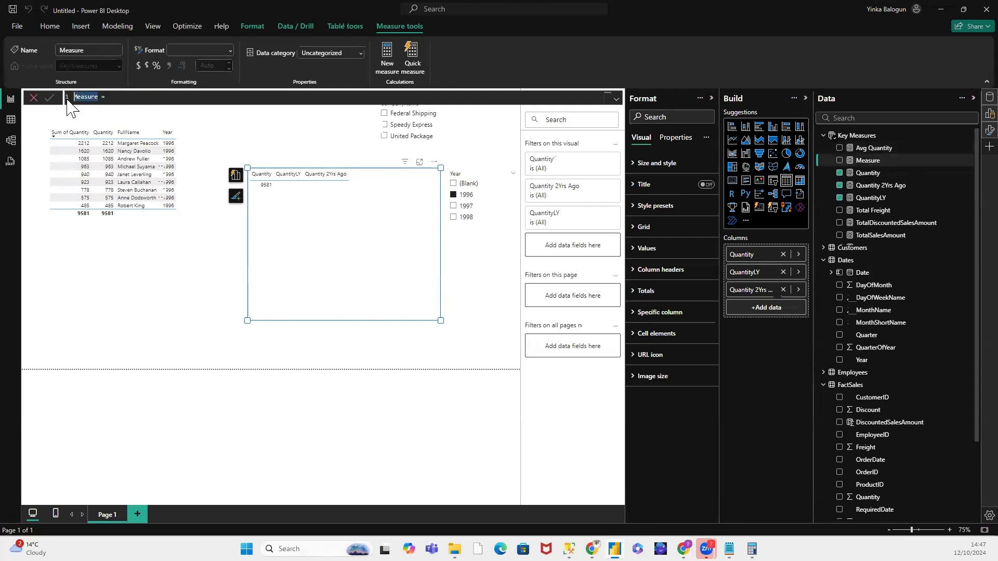
text(MAX Quantity = MAX)
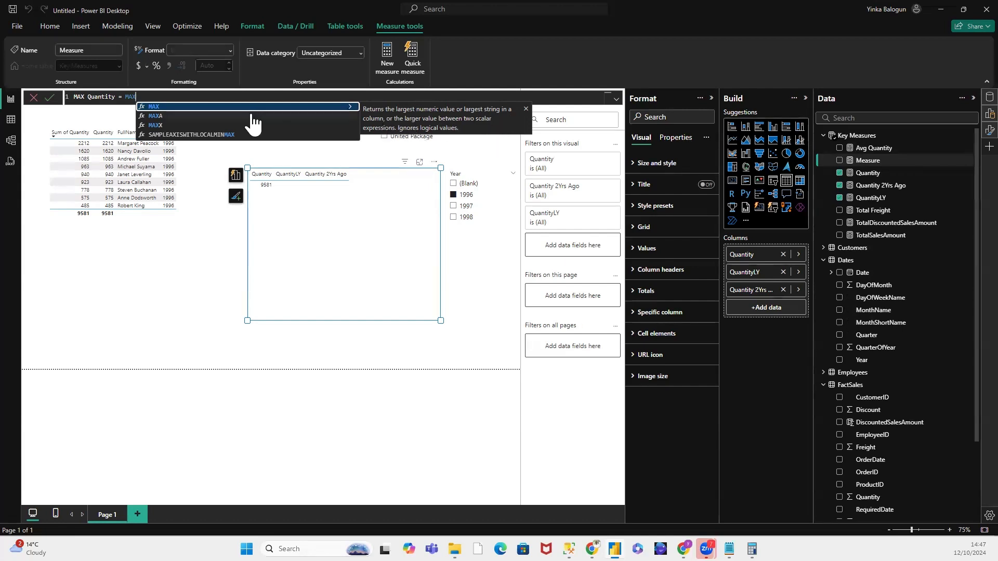
Step: Define the MAX Quantity measure as MAX(FactSales[Quantity]) and commit it
click(211, 110)
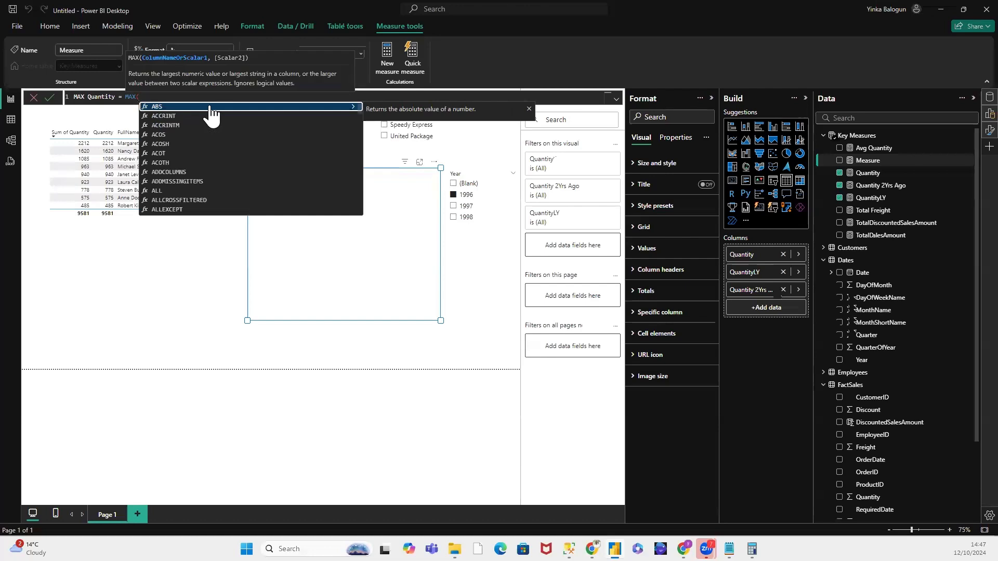
text(Fac)
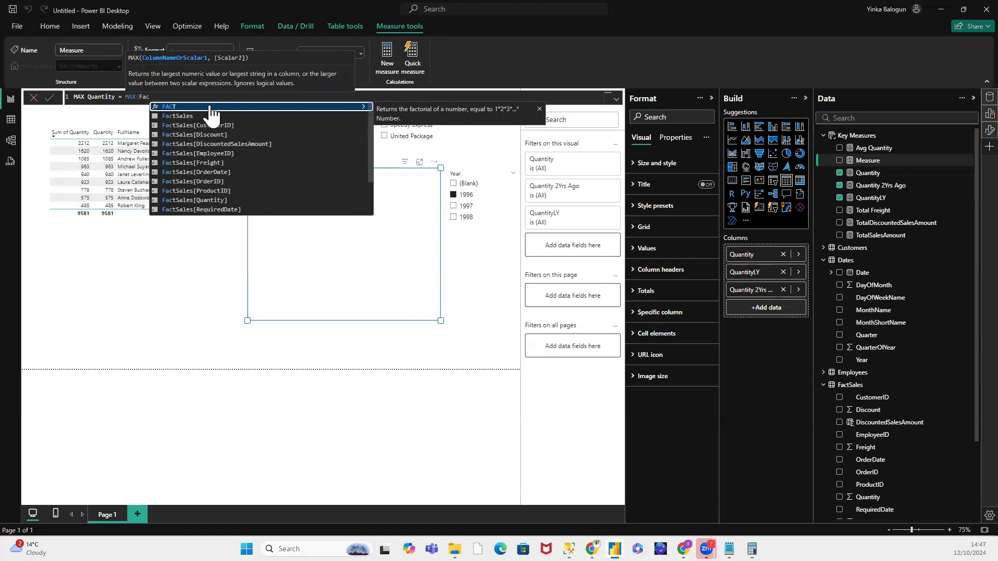
click(225, 200)
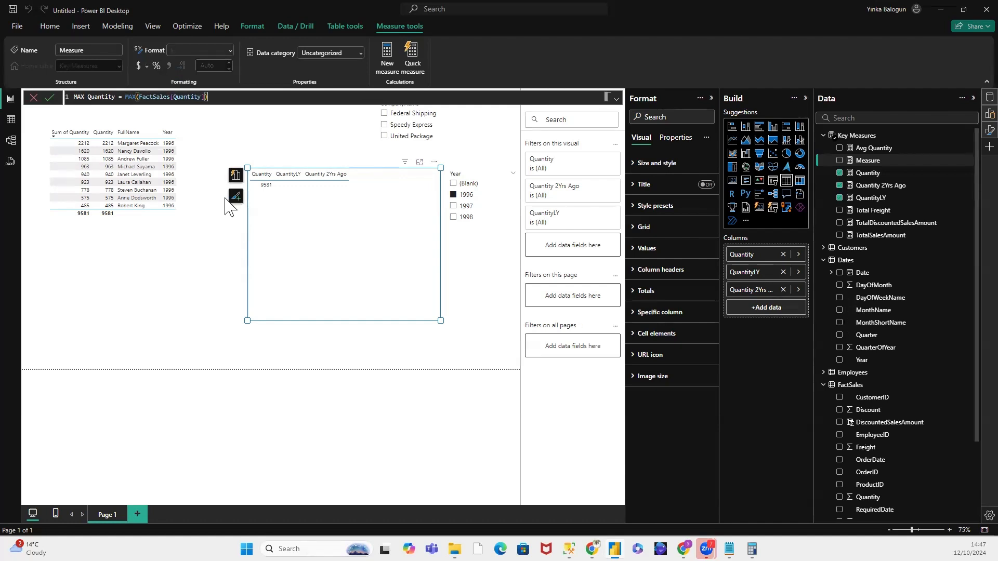
text())
key(Return)
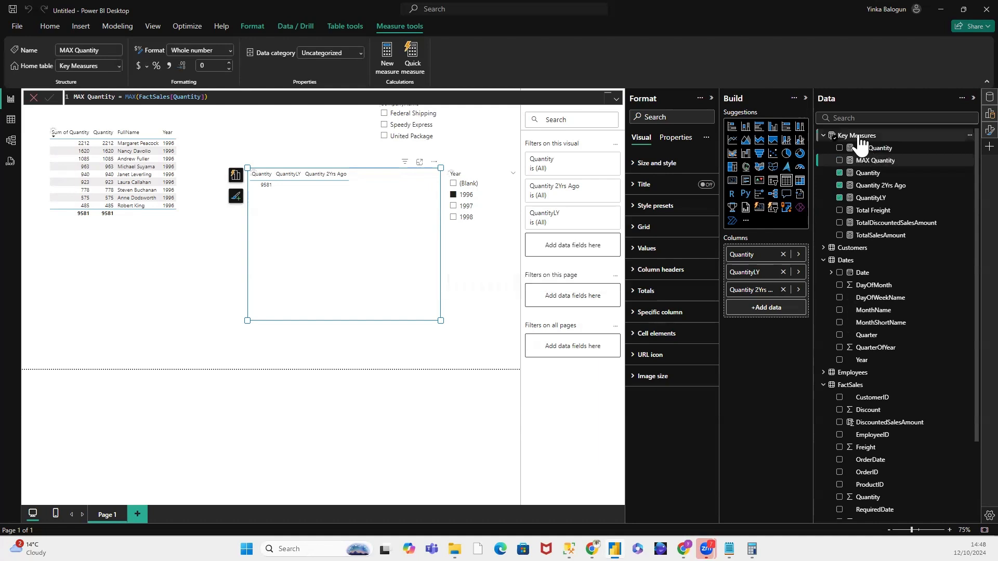
Step: Create another measure in the Key Measures table and name it MIN Quantity in its formula
right_click(856, 133)
click(880, 153)
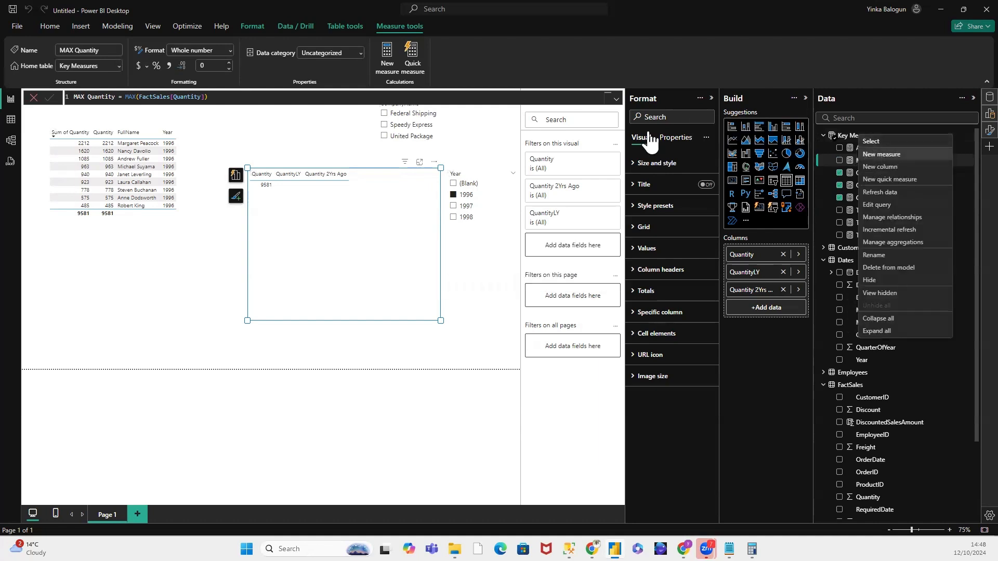
click(99, 98)
drag(98, 97, 80, 96)
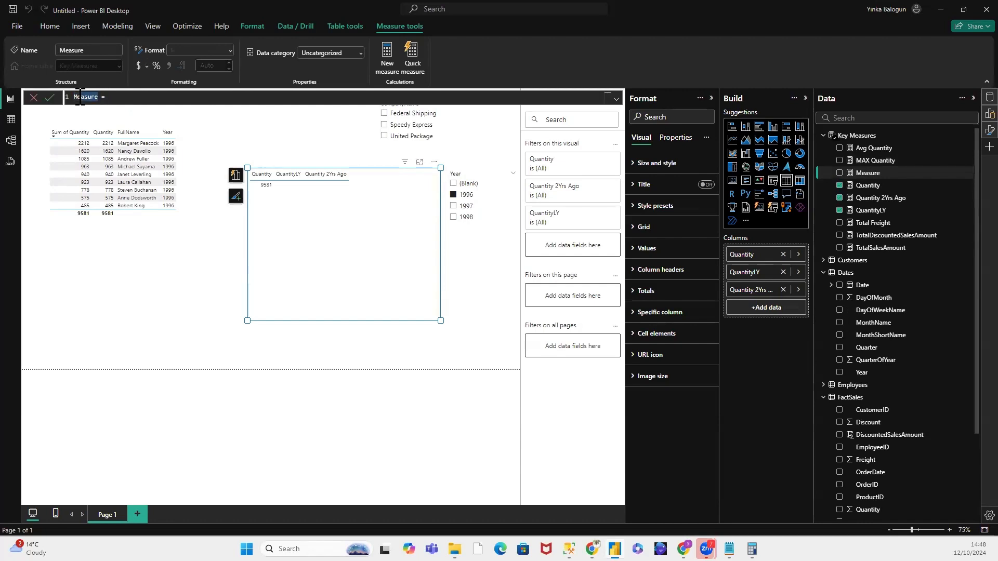
text(IN Quantity)
key(Right)
Step: Define the MIN Quantity measure as MIN(FactSales[Quantity]) and commit it
text(MIN)
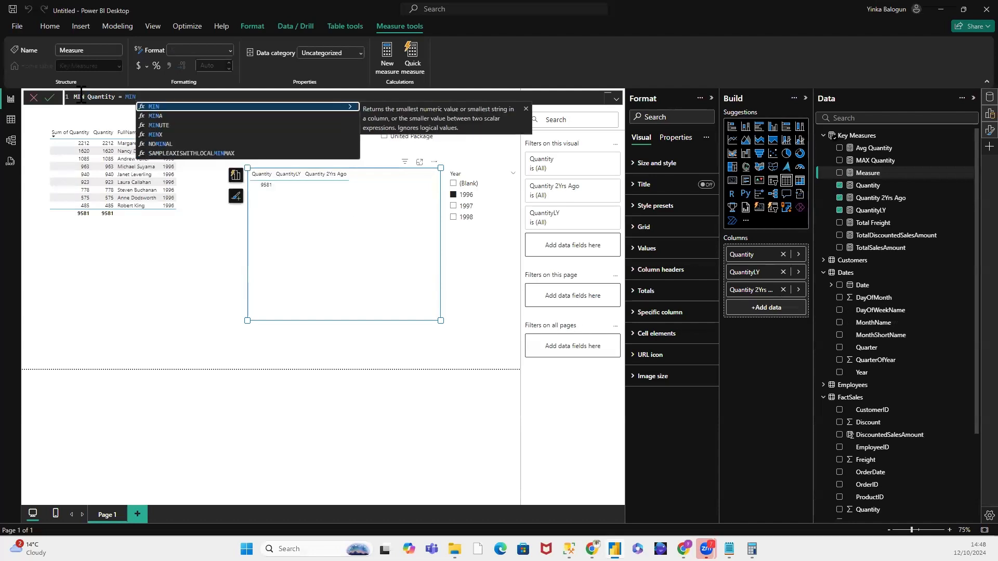
text(()
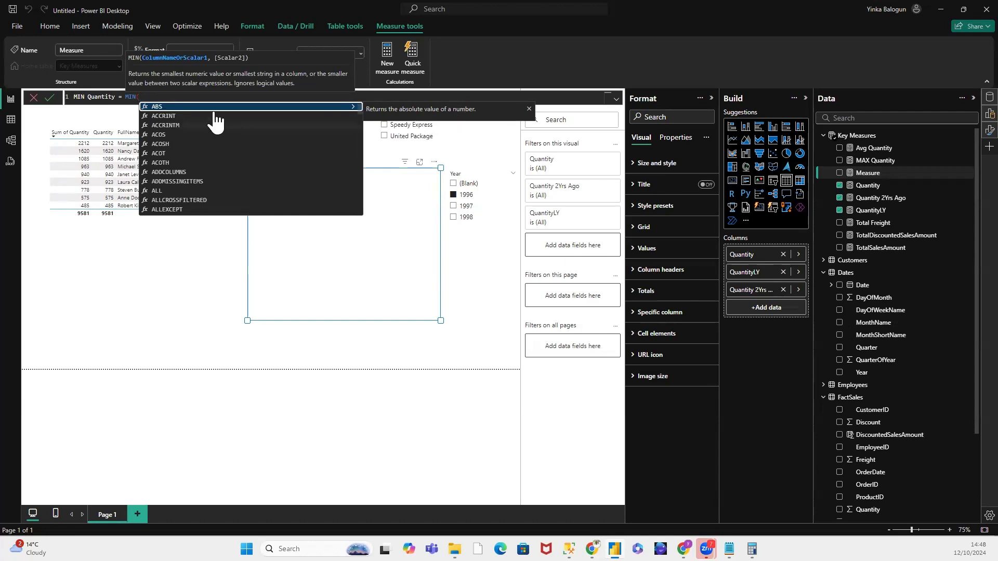
click(150, 97)
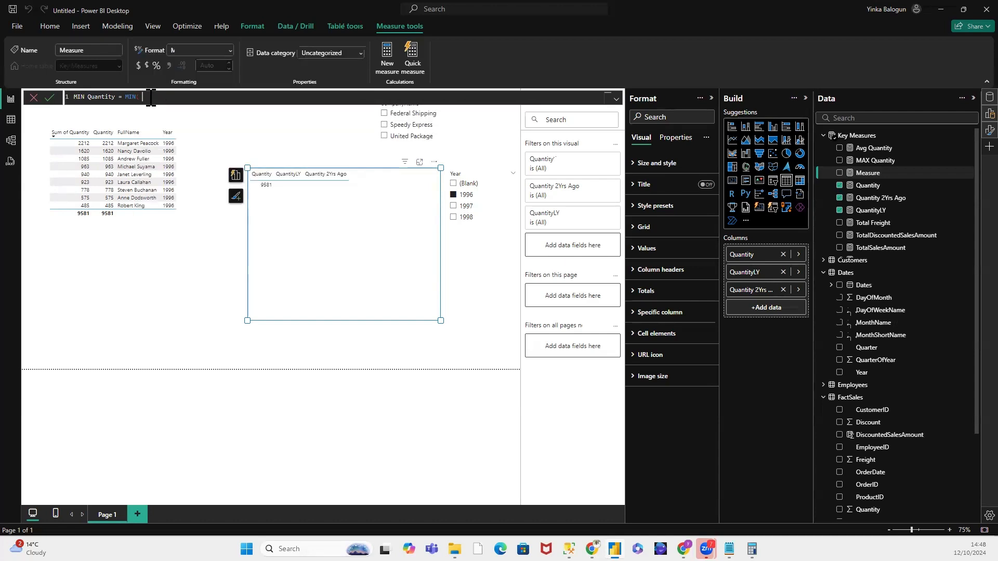
key(BackSpace)
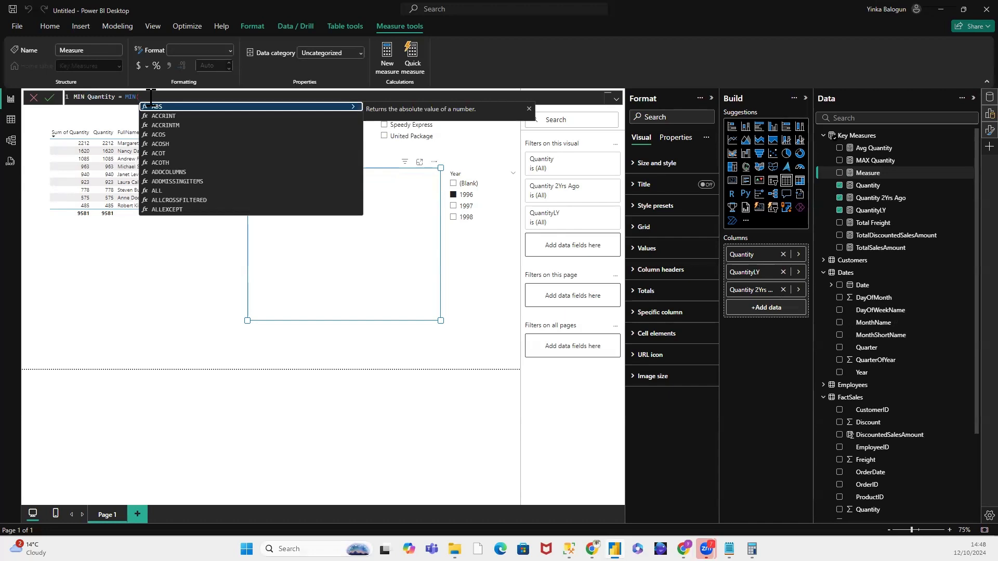
key(BackSpace)
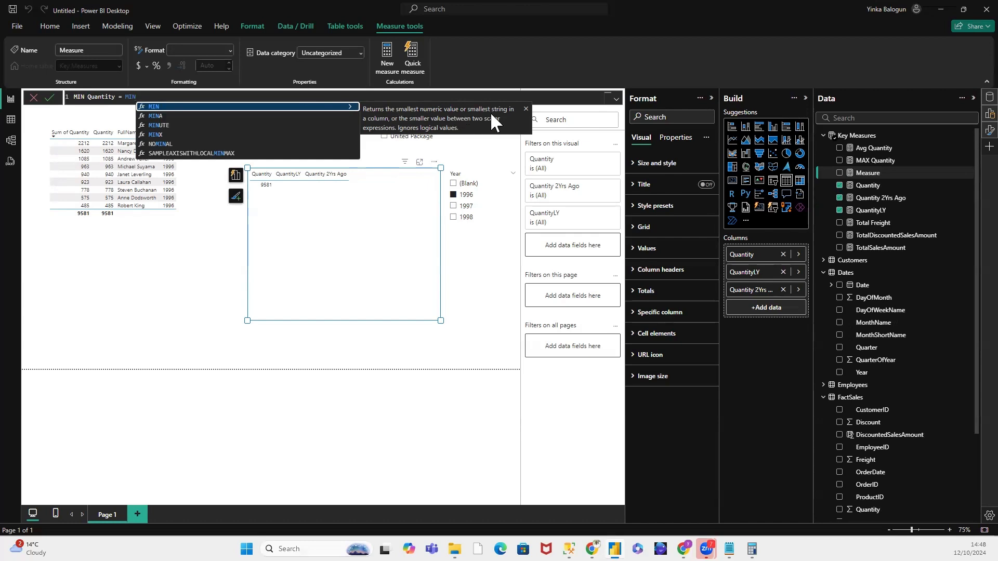
click(211, 108)
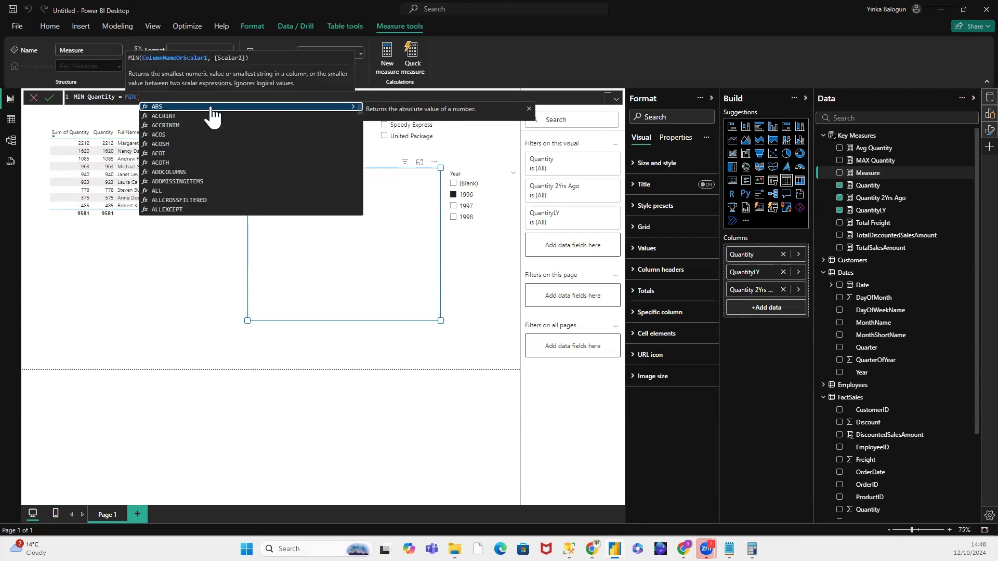
text(Fac)
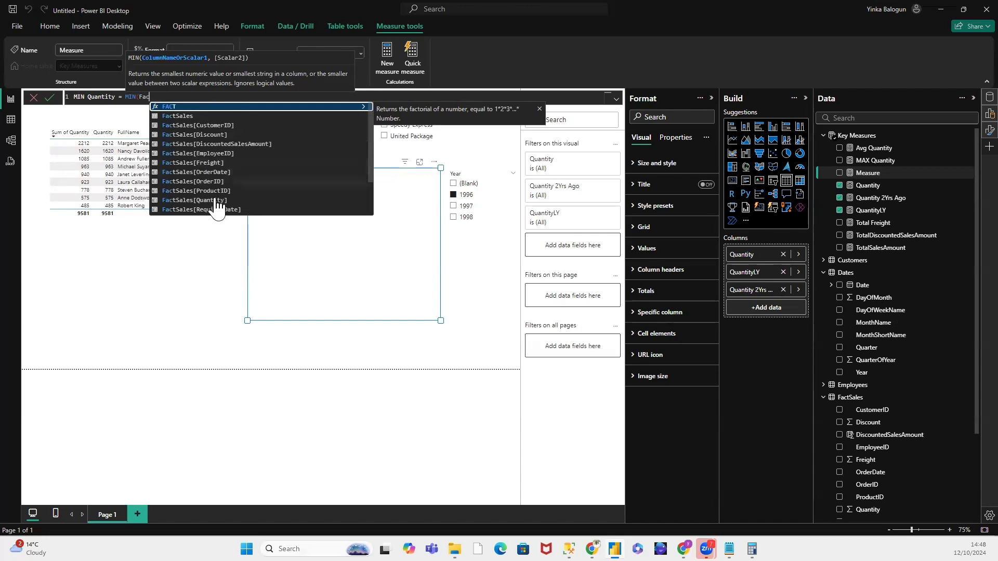
click(216, 201)
text())
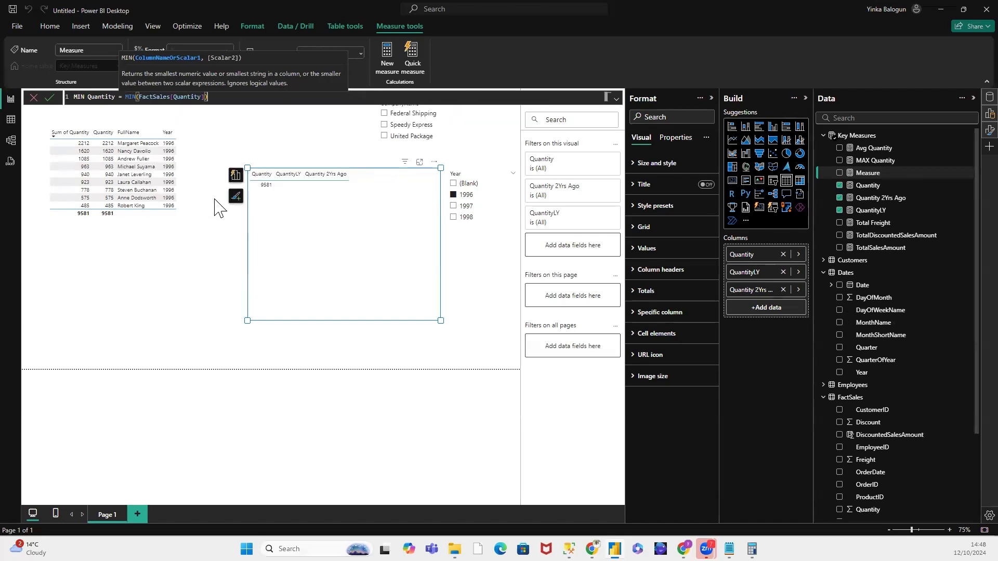
key(Return)
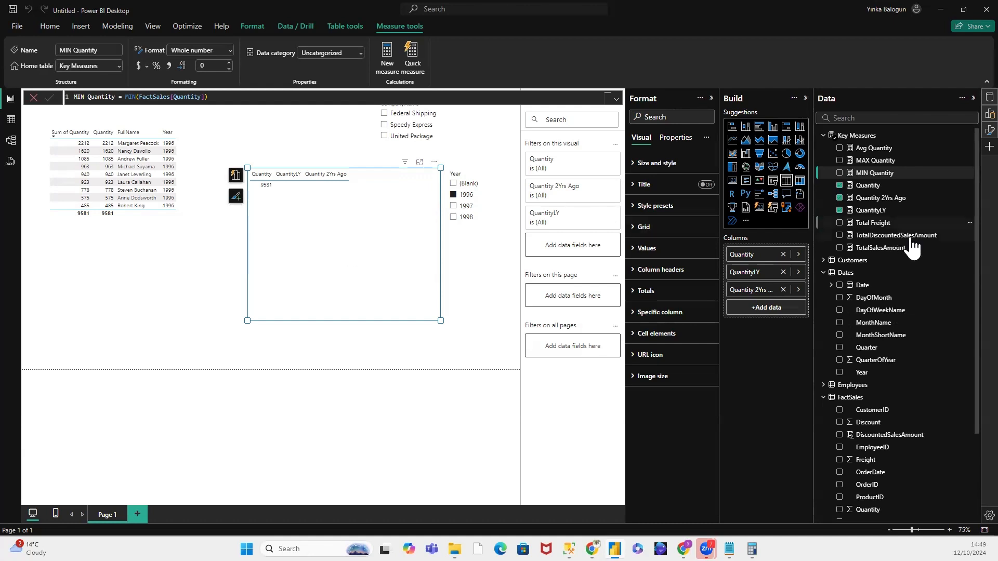
Step: Copy the full MIN Quantity formula and paste it into a new measure in the Key Measures table
scroll(955, 343, down, 3)
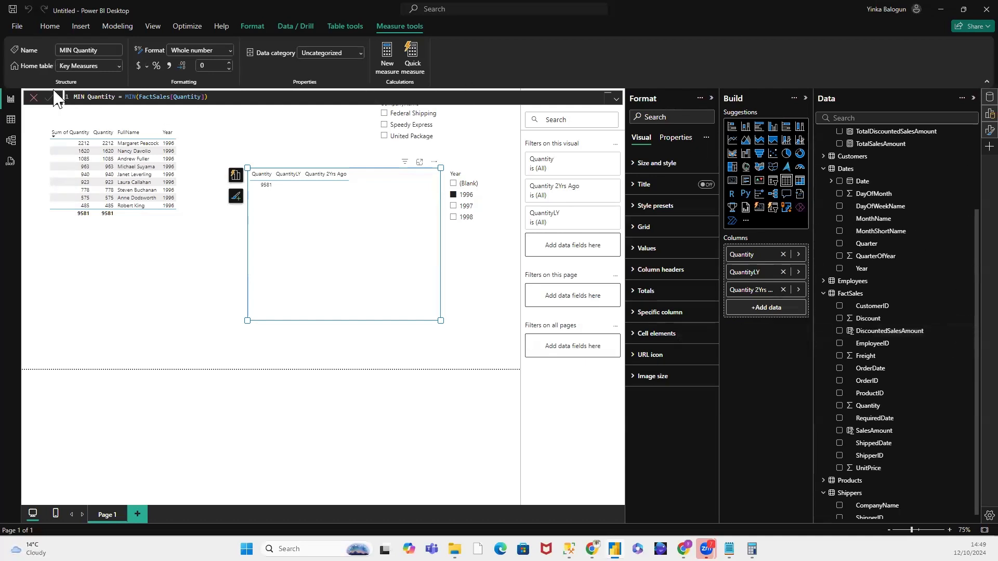
drag(84, 98, 80, 98)
drag(210, 97, 71, 99)
key(ctrl+c)
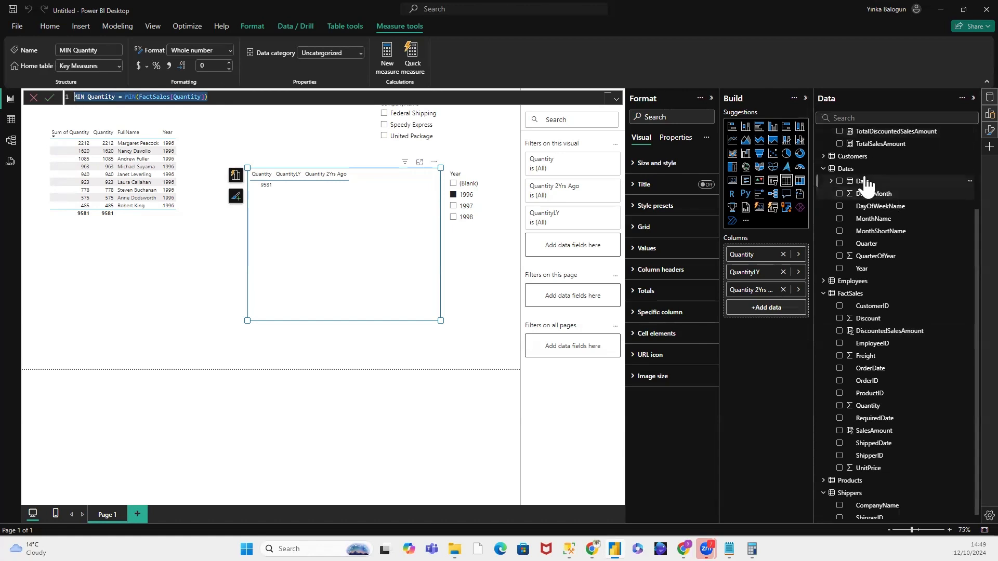
scroll(953, 213, up, 3)
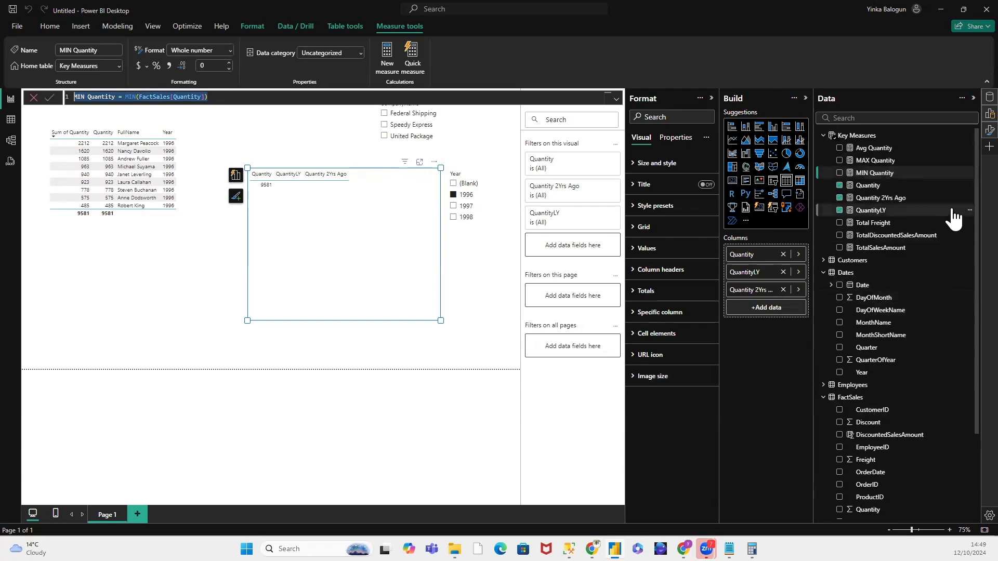
right_click(870, 134)
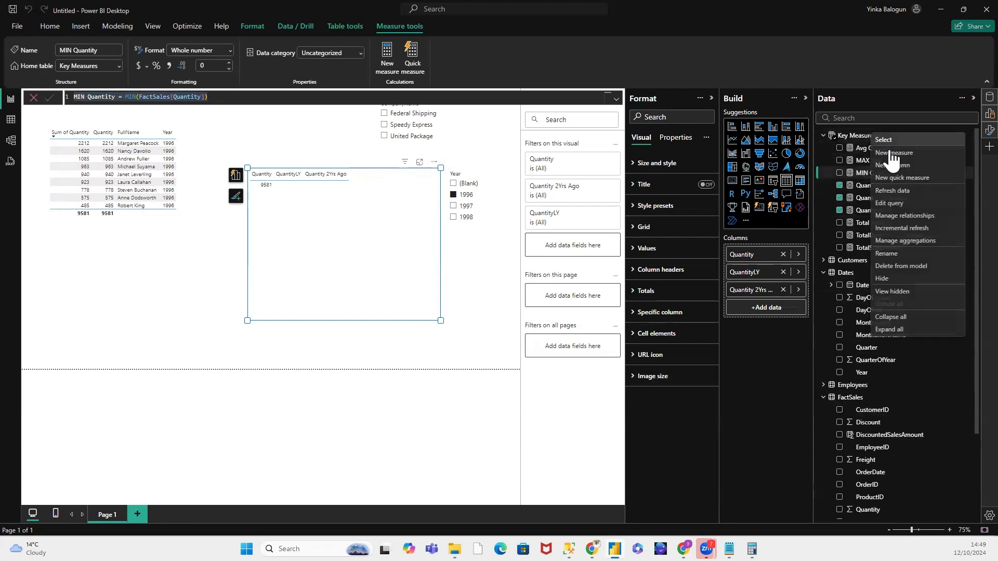
click(889, 153)
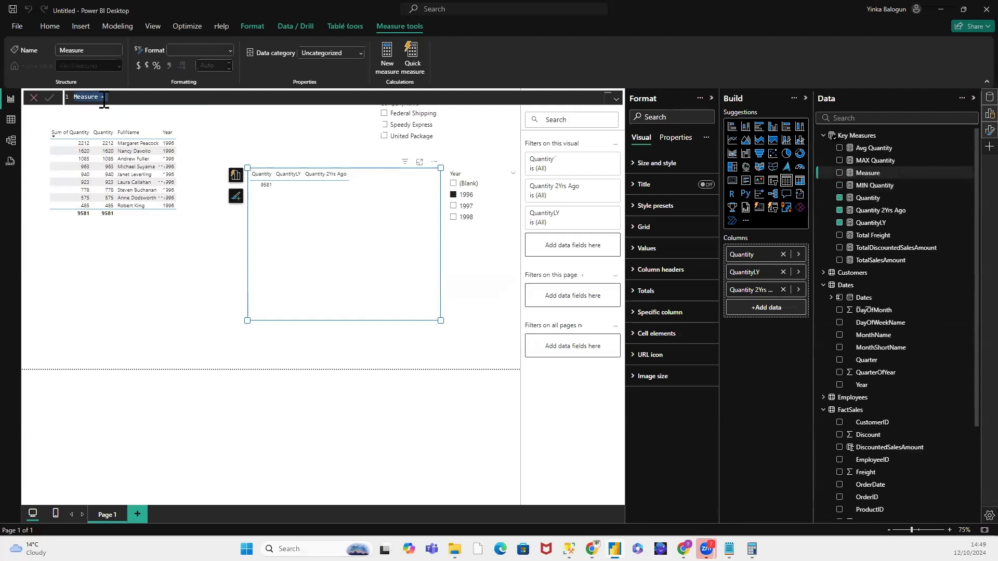
key(ctrl+v)
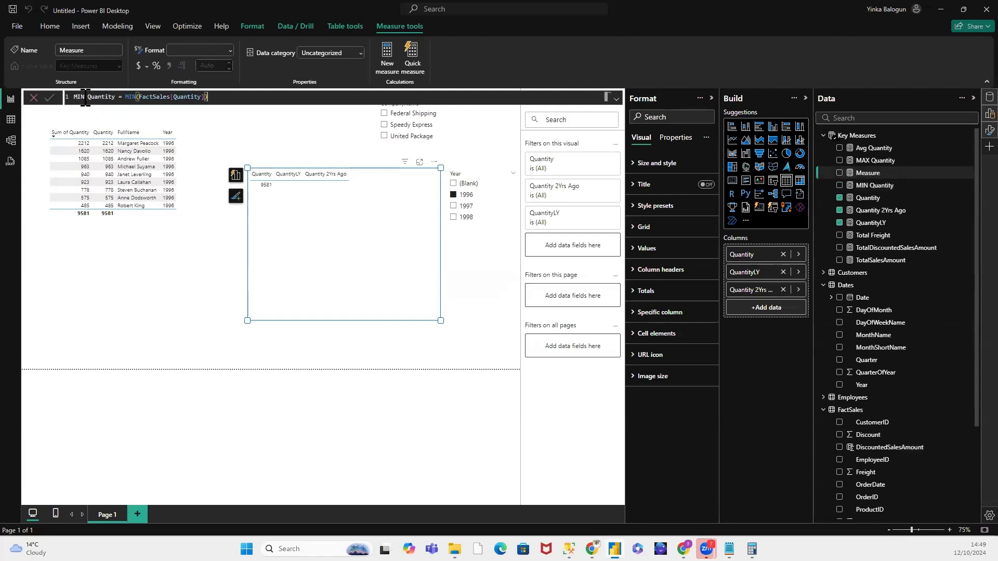
Step: Change the pasted formula to MOD Quantity = MOD(FactSales[Quantity]) and commit the measure
drag(84, 97, 79, 95)
text(OD)
drag(136, 97, 131, 96)
text(OD)
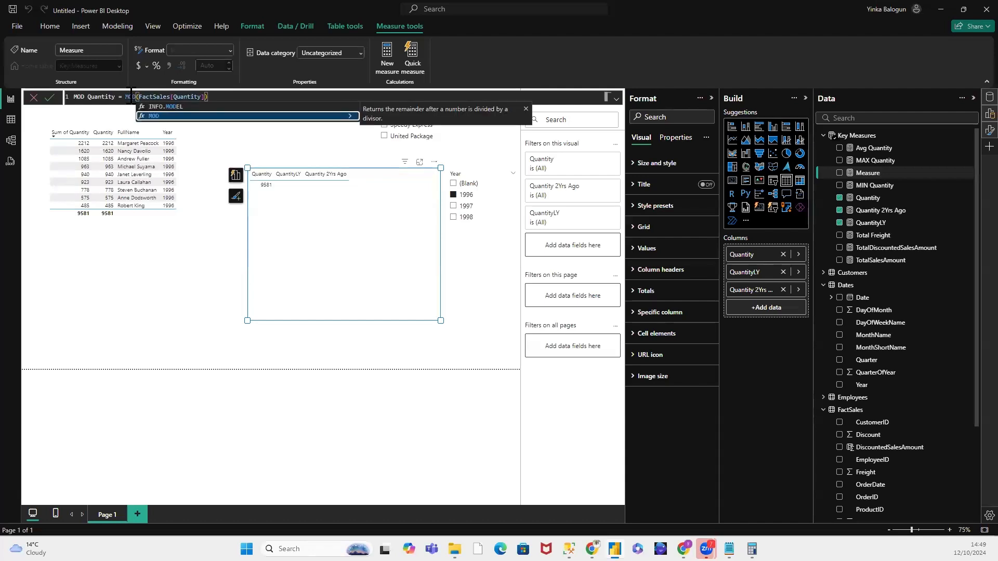
click(191, 117)
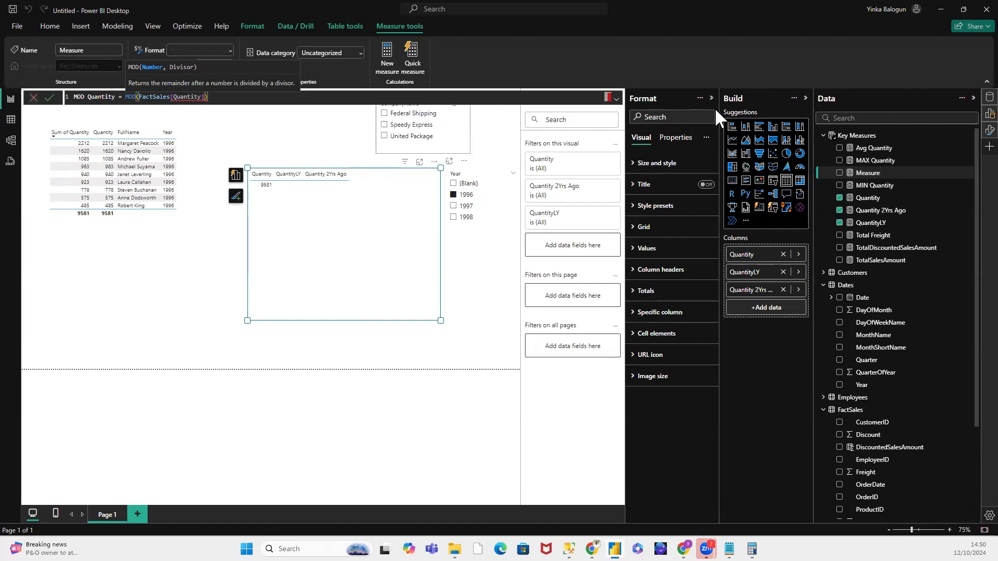
click(316, 170)
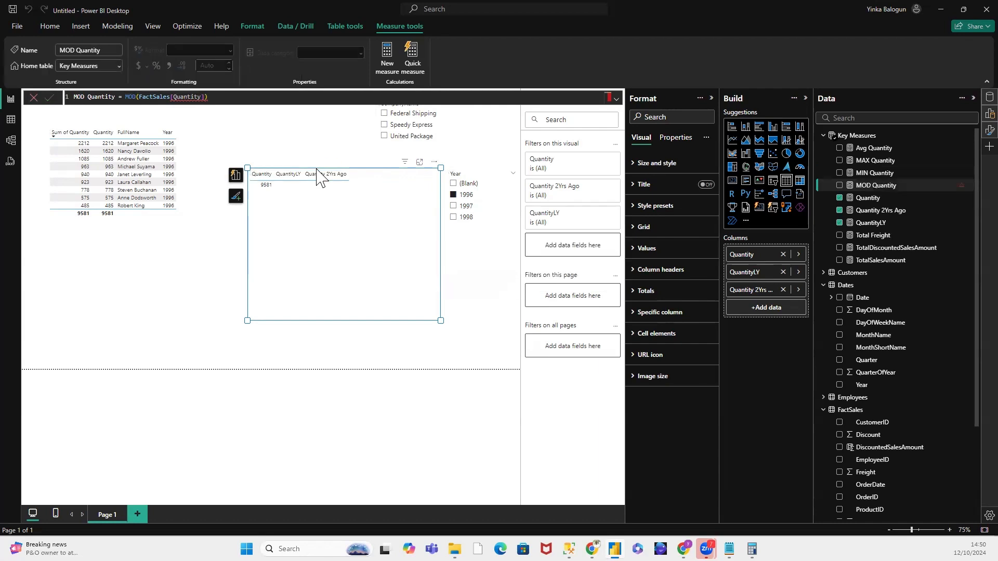
Step: Clear the report page by deleting both quantity tables and the CompanyName and Year slicers
click(319, 175)
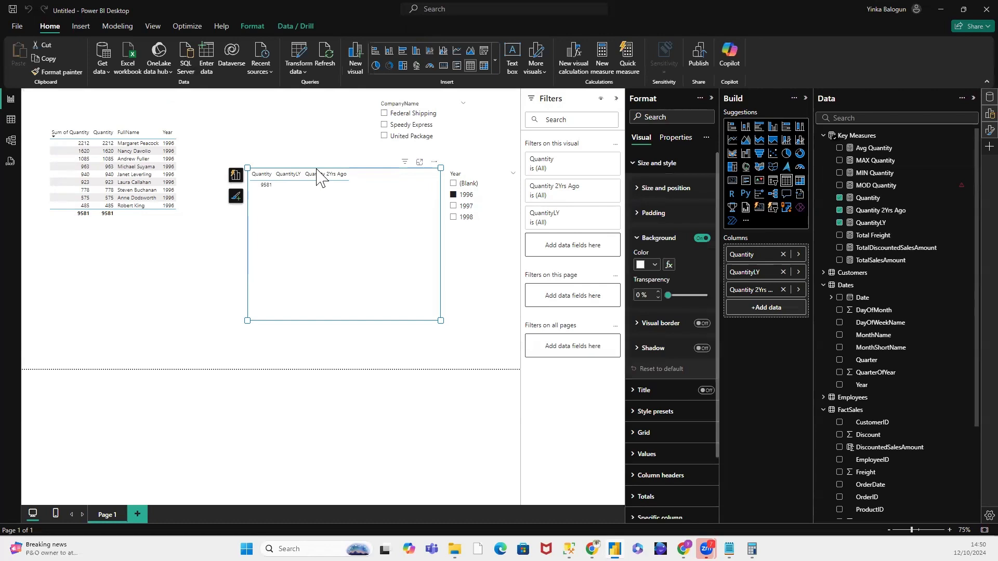
key(Delete)
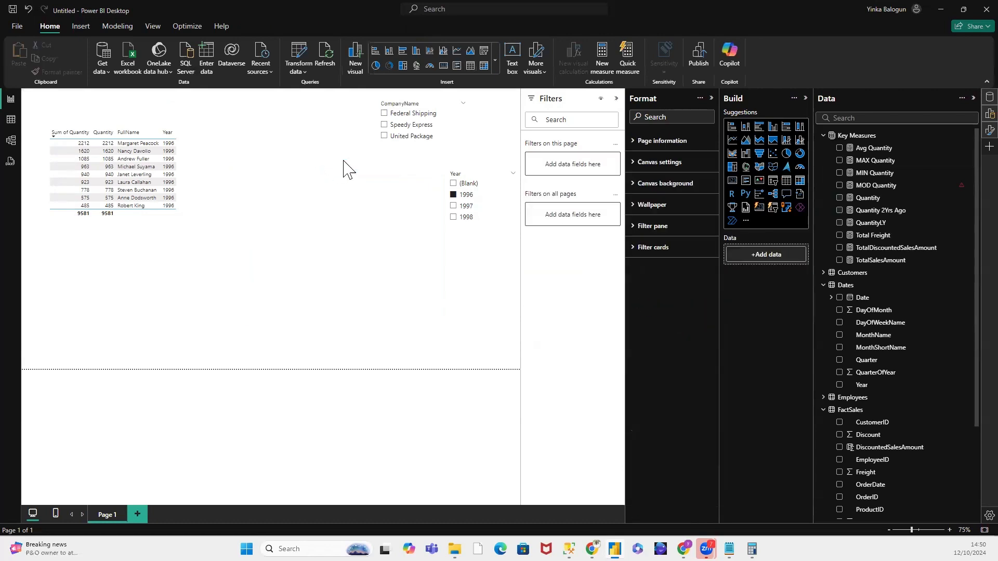
click(382, 100)
key(Delete)
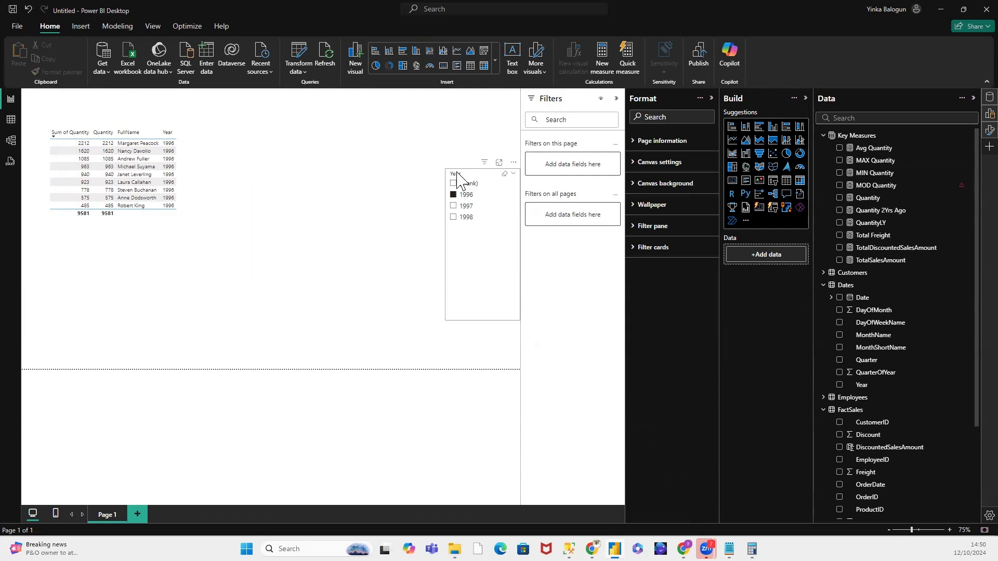
click(457, 179)
key(Delete)
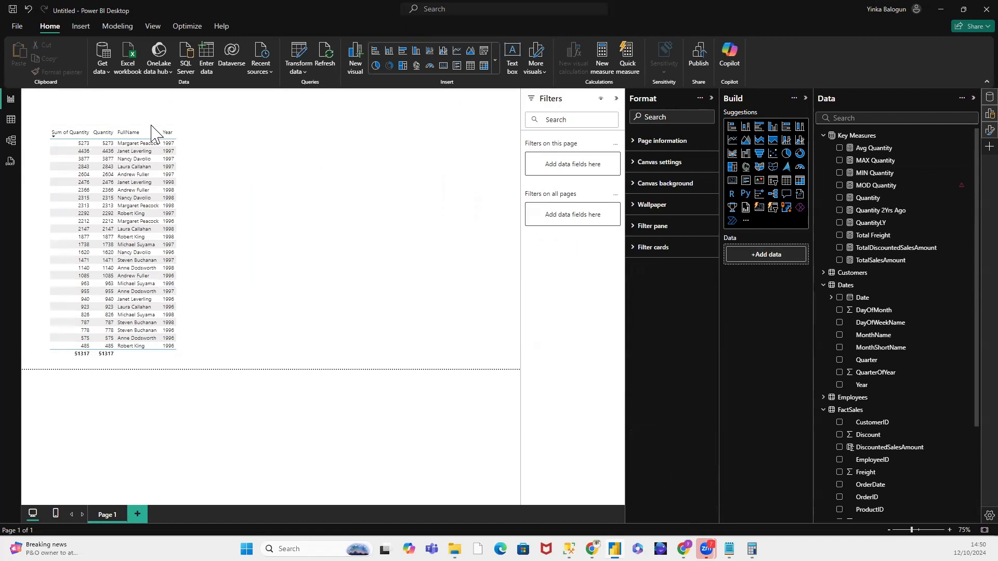
click(153, 131)
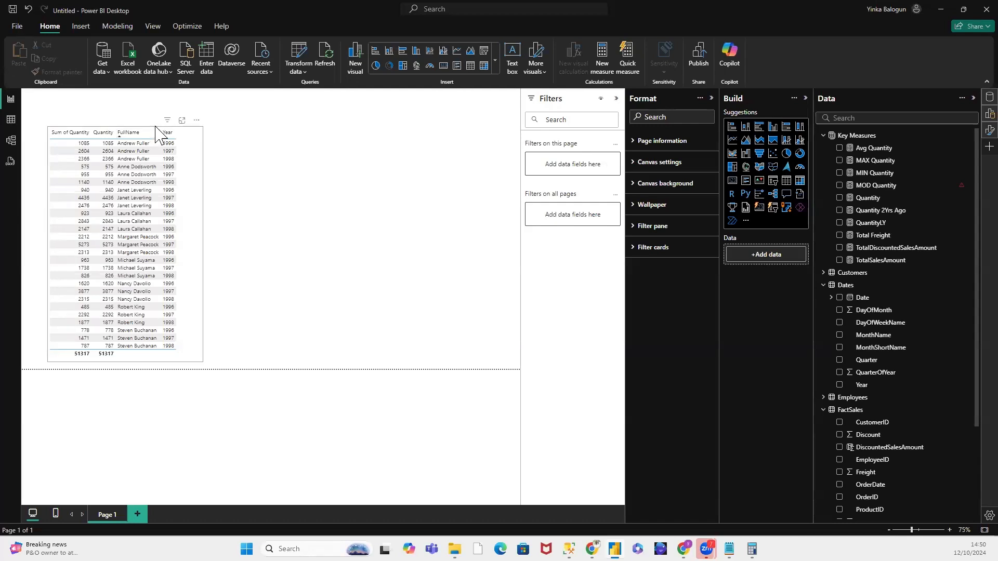
click(155, 127)
key(Delete)
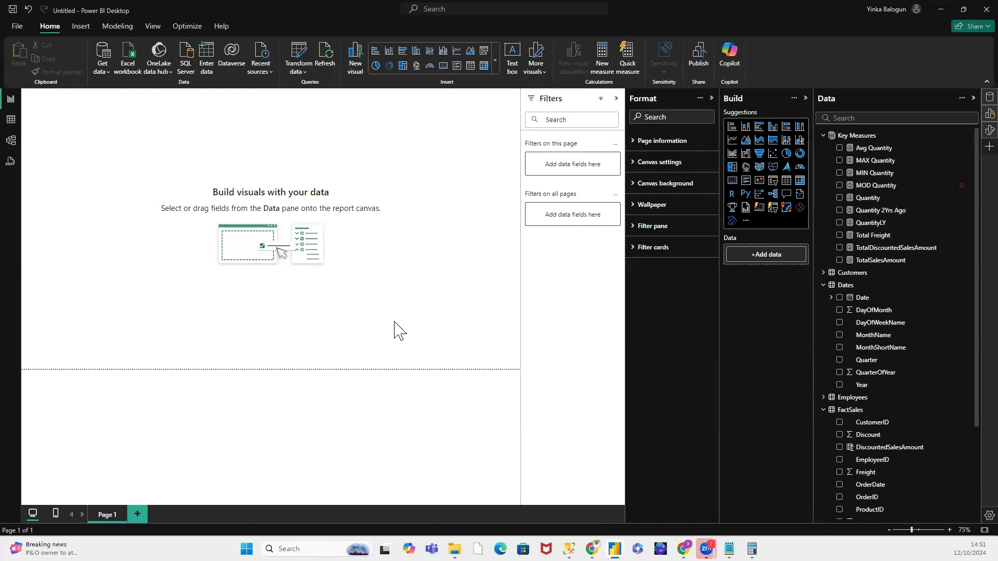
Step: Review the available canvas types in the page's canvas settings
click(633, 163)
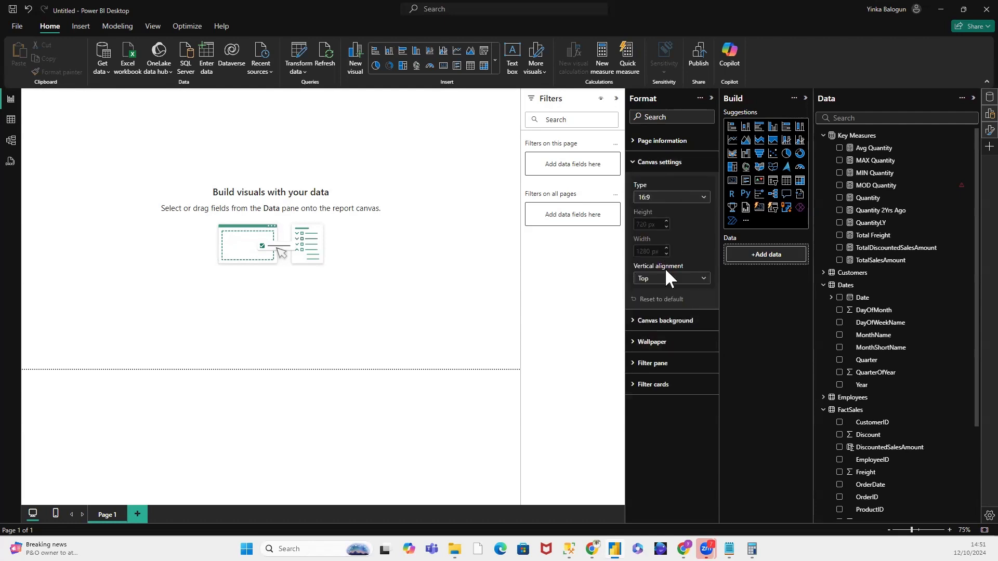
click(703, 199)
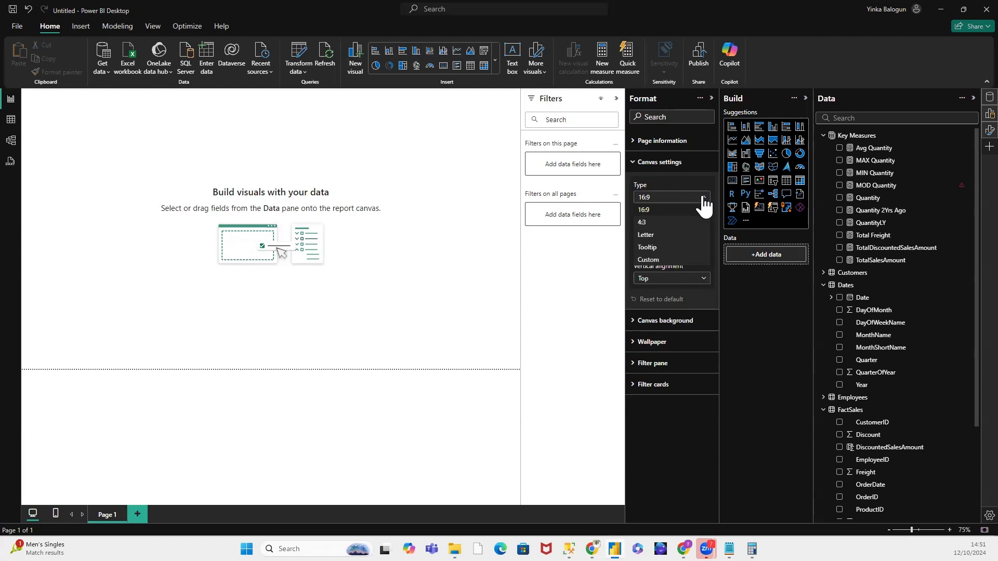
click(649, 183)
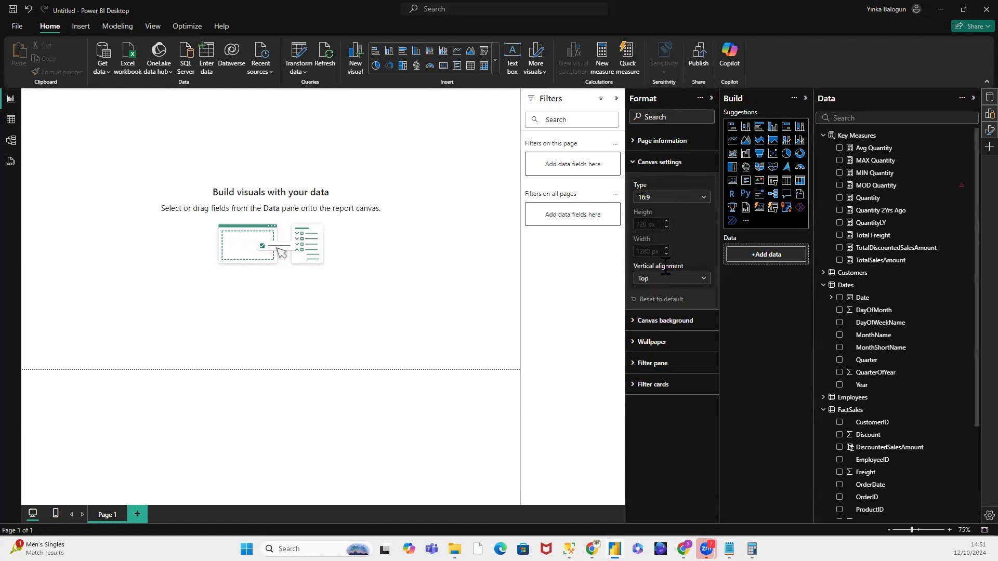
click(635, 162)
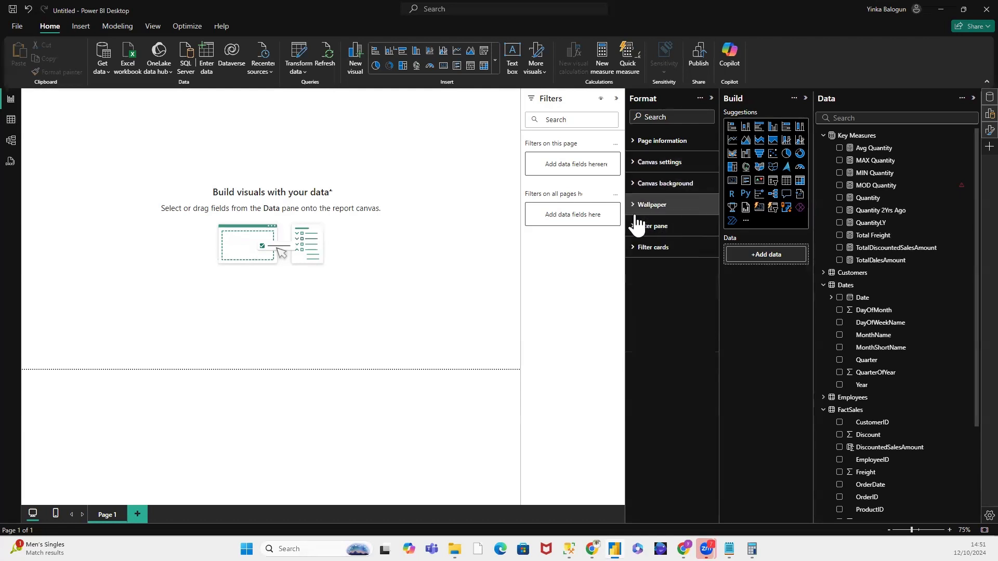
Step: Set the canvas background to dark green #0A2F0B with 30% transparency
click(635, 184)
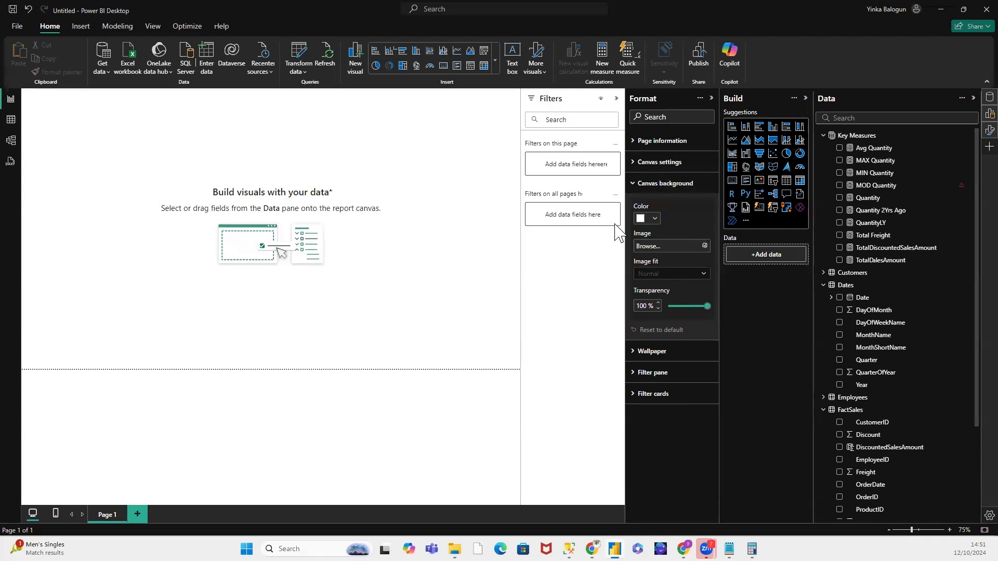
click(654, 219)
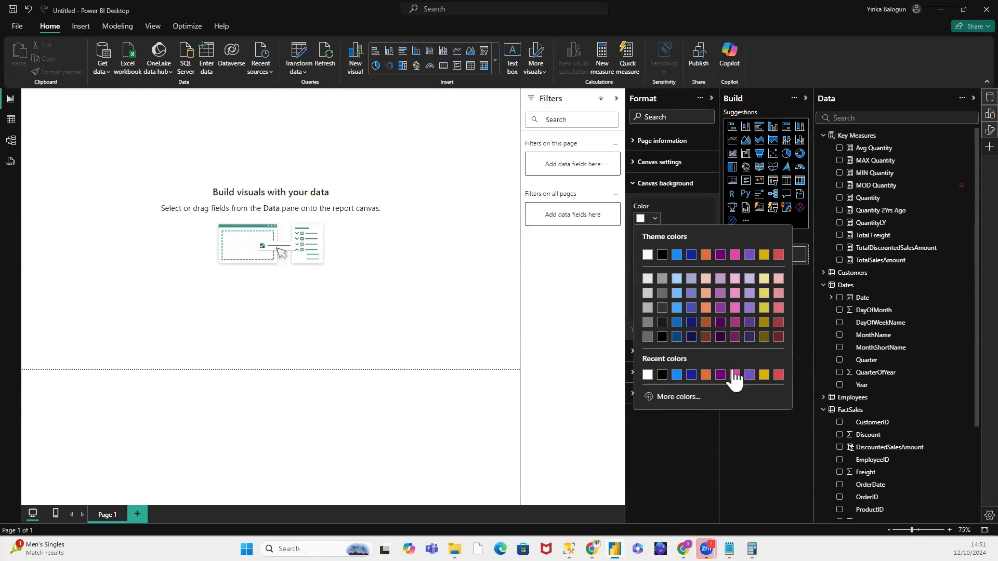
click(689, 404)
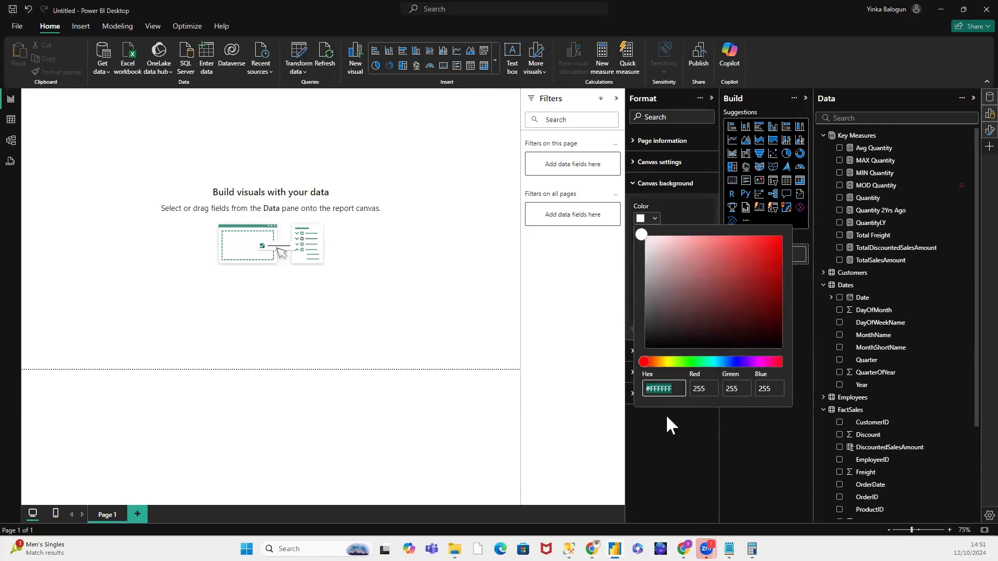
click(690, 362)
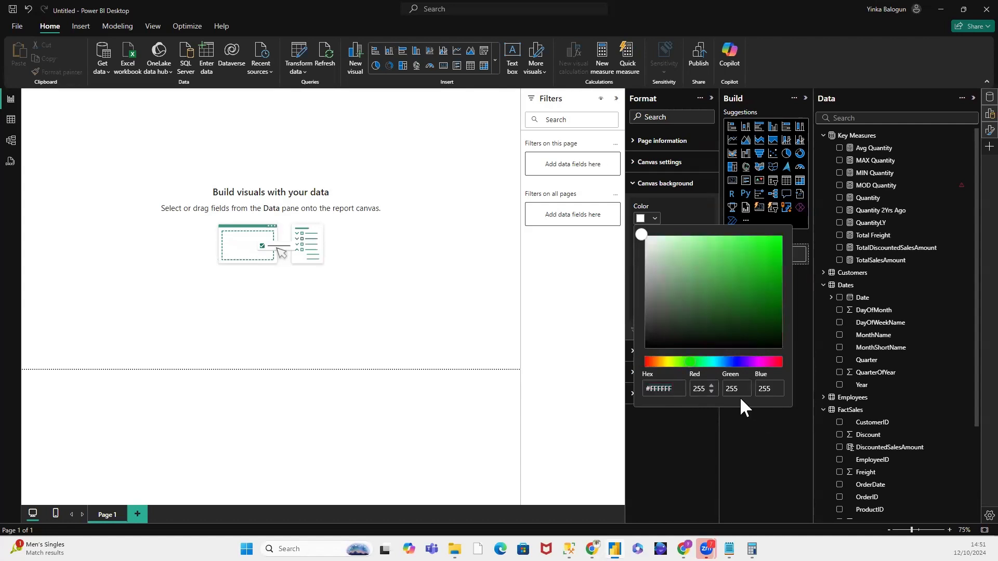
click(748, 325)
click(678, 435)
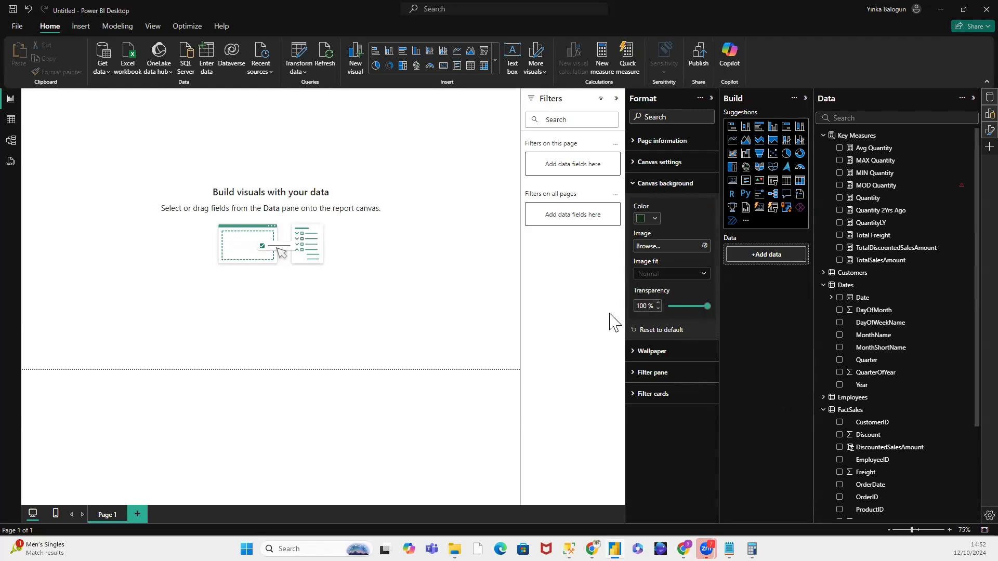
drag(706, 305, 681, 306)
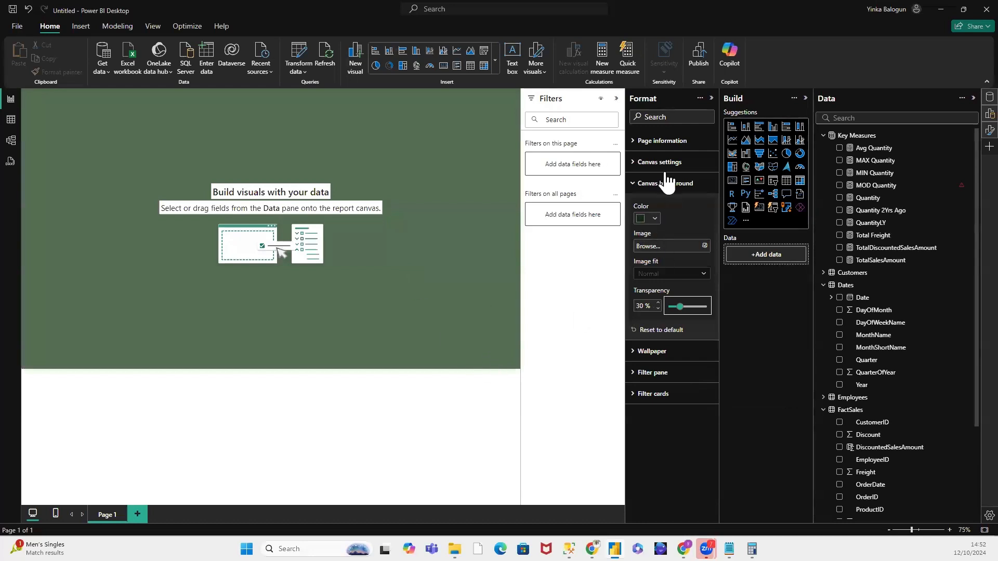
Step: Recheck the canvas type choices for the green report page
click(635, 163)
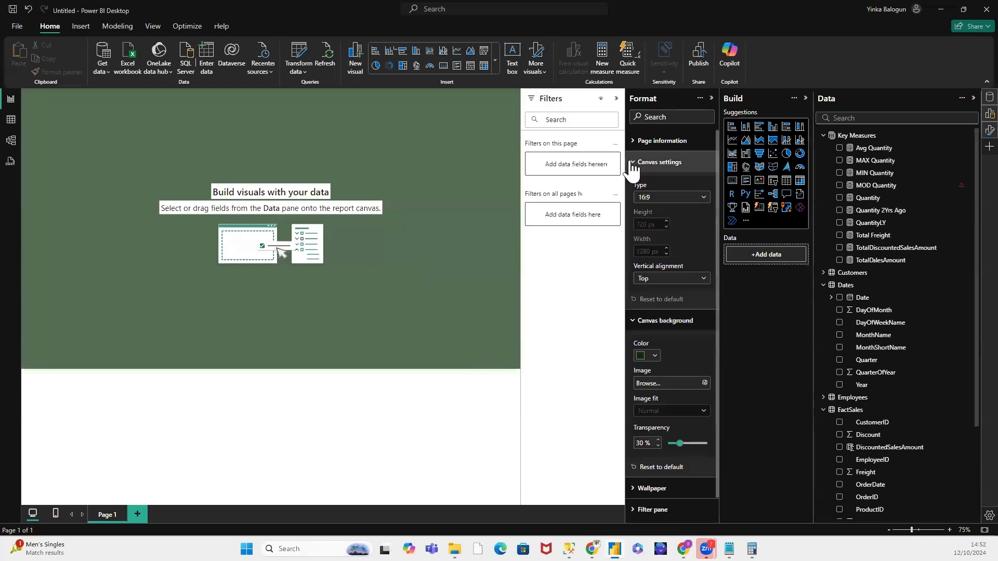
click(703, 200)
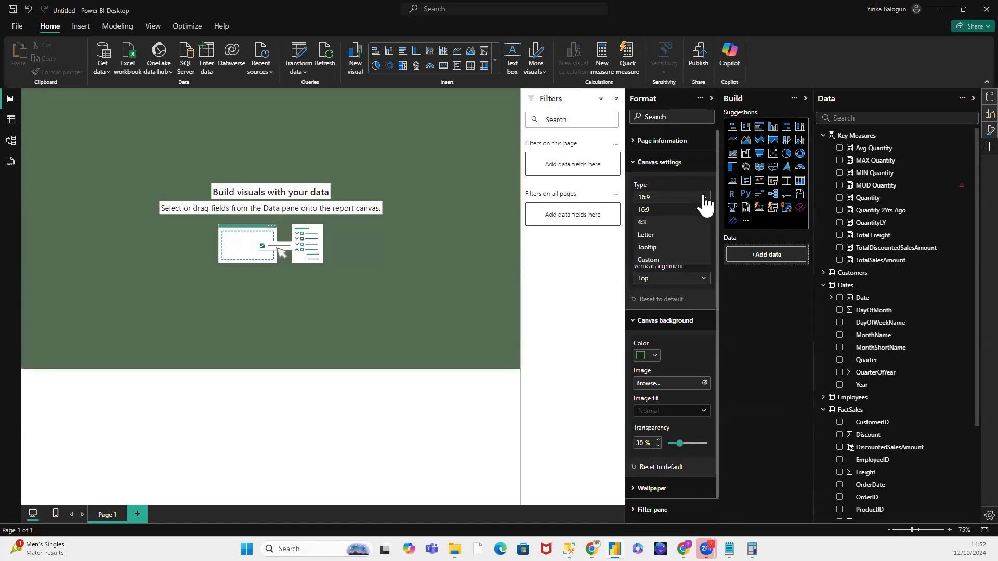
click(445, 229)
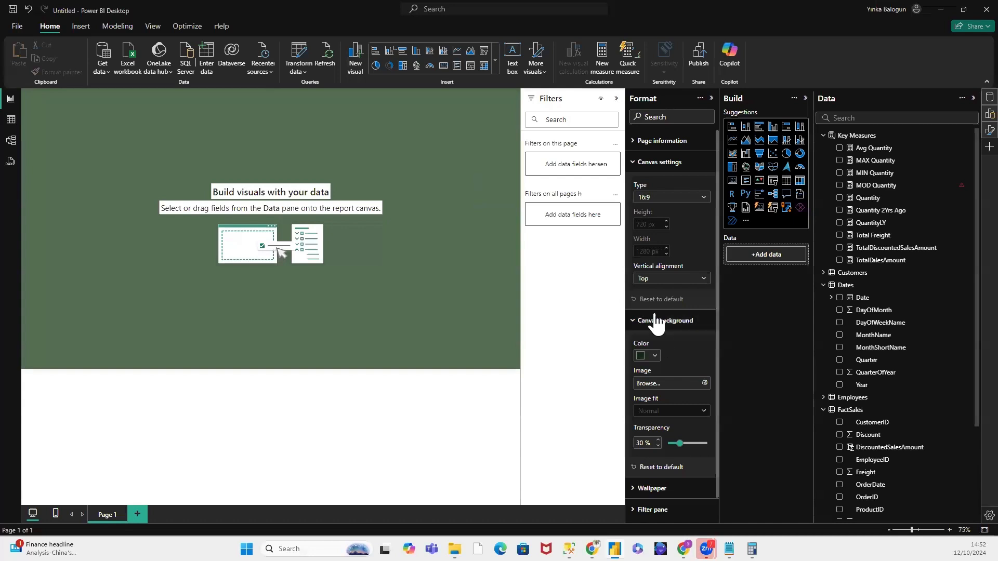
Step: Raise the canvas background transparency to 50% and collapse the Format and Filters panes to enlarge the canvas
click(679, 443)
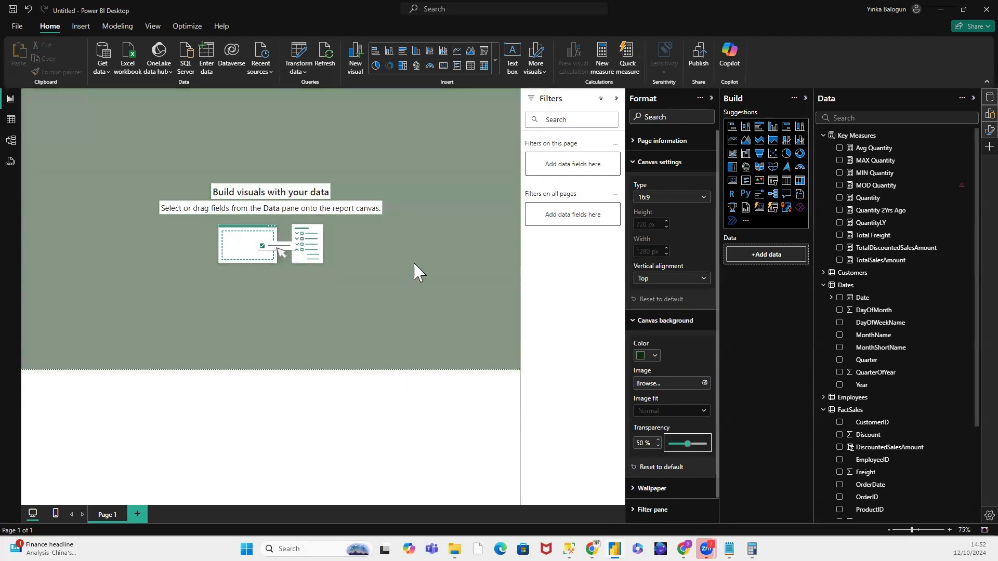
click(416, 263)
click(711, 99)
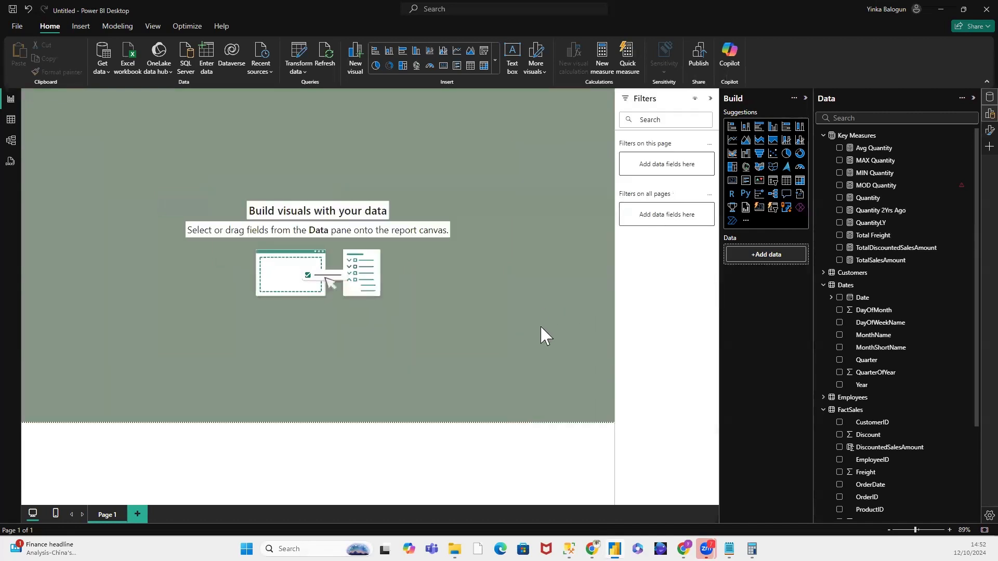
click(710, 98)
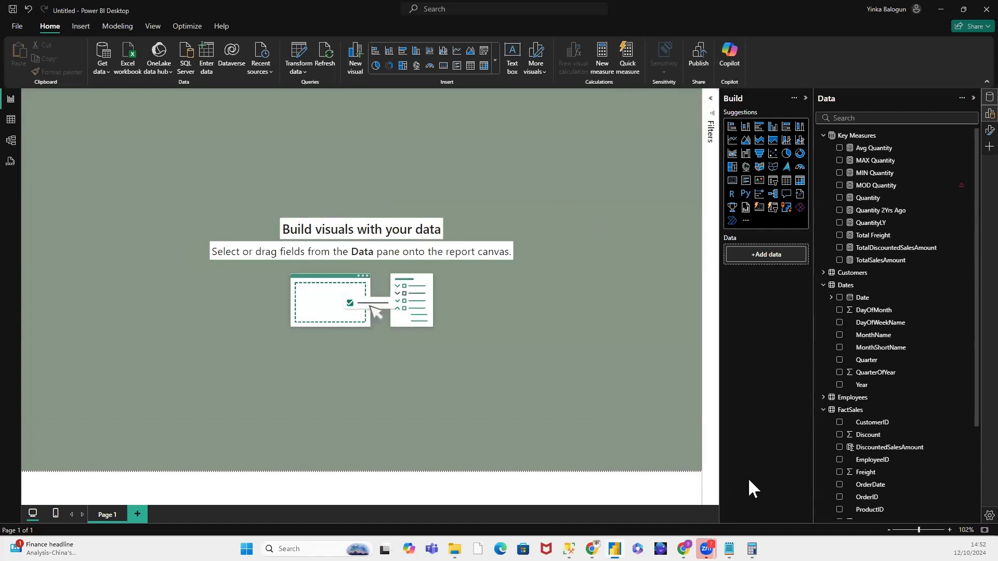
Step: Insert a table visual across the lower part of the page with CompanyName from Customers as its first column
click(786, 182)
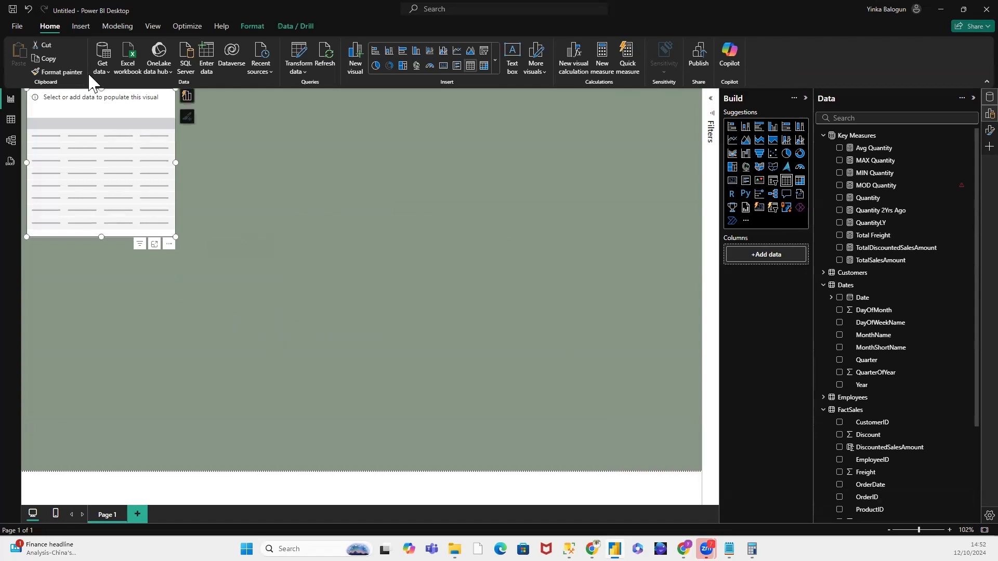
drag(155, 270, 165, 306)
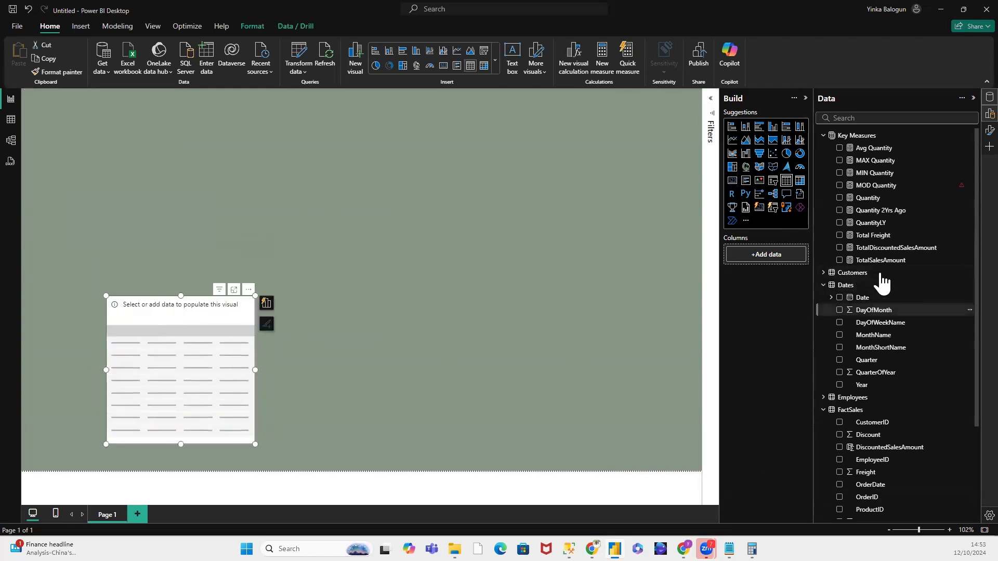
scroll(910, 364, down, 3)
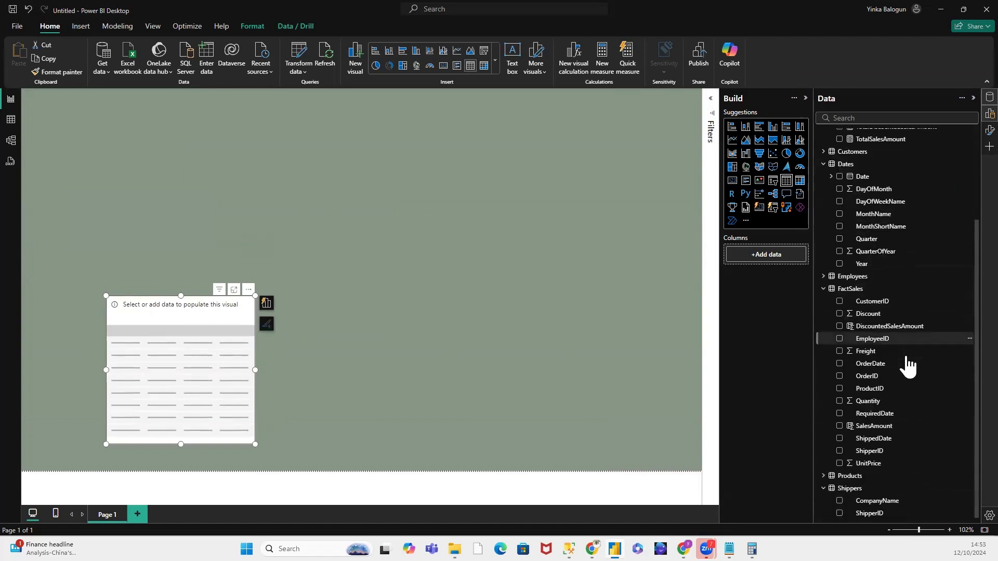
scroll(886, 312, up, 3)
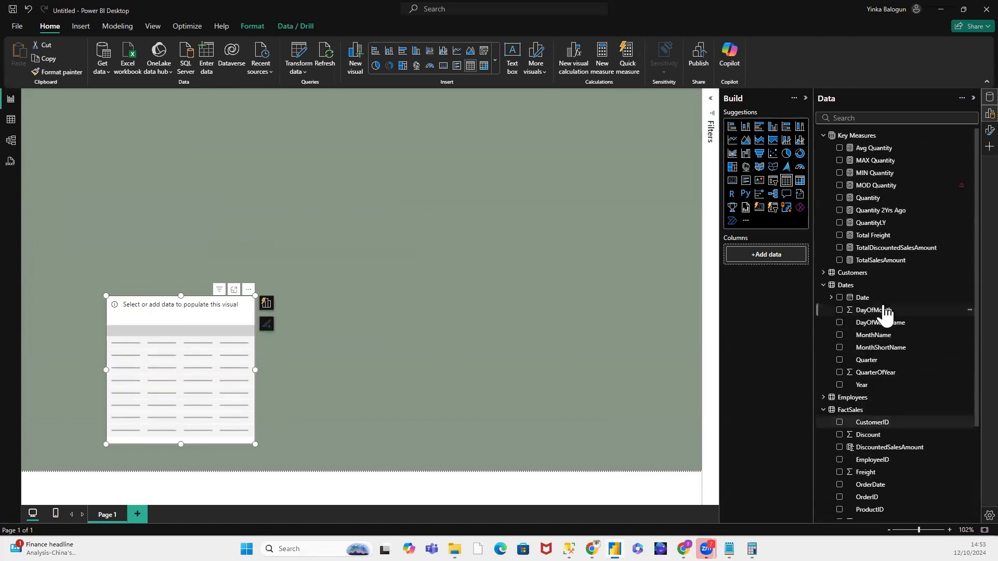
click(823, 272)
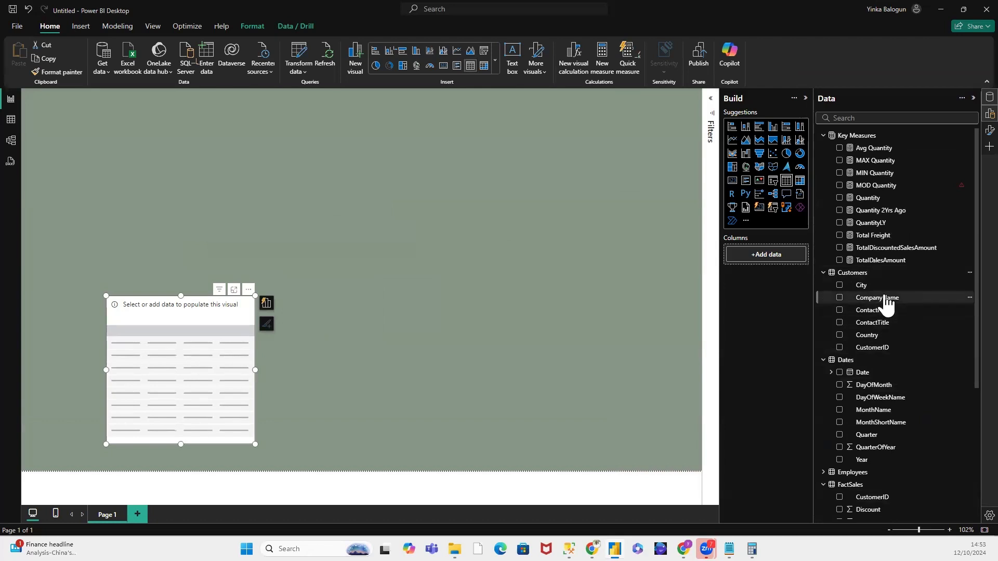
drag(883, 299, 768, 260)
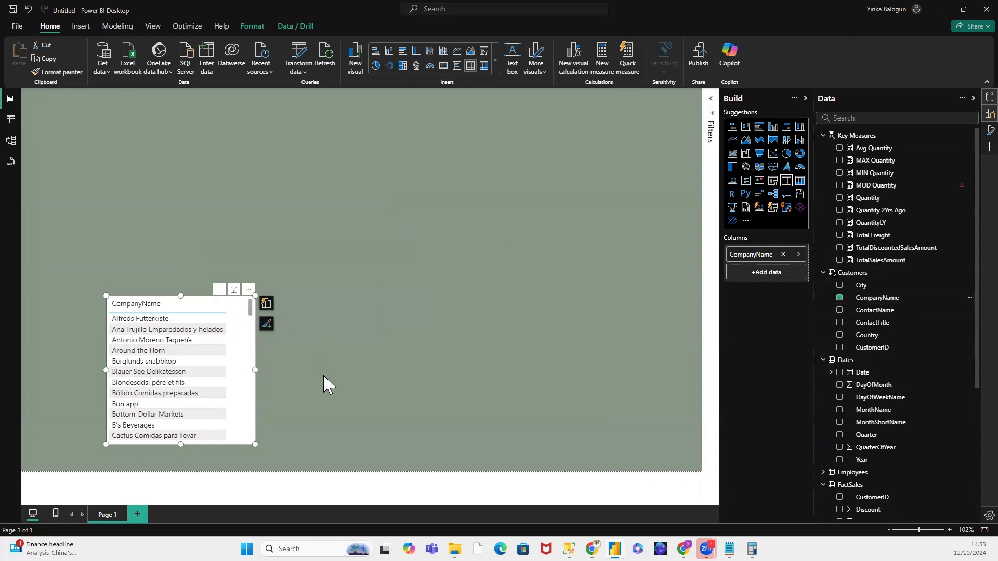
drag(324, 375, 650, 406)
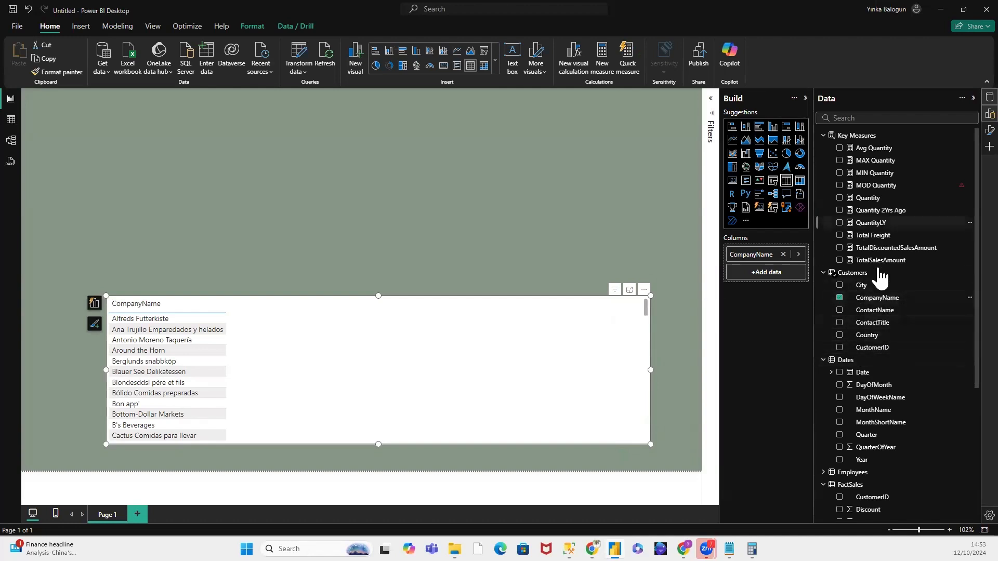
Step: Add FullName from Employees and CompanyName from Shippers as the table's next columns
scroll(909, 348, down, 5)
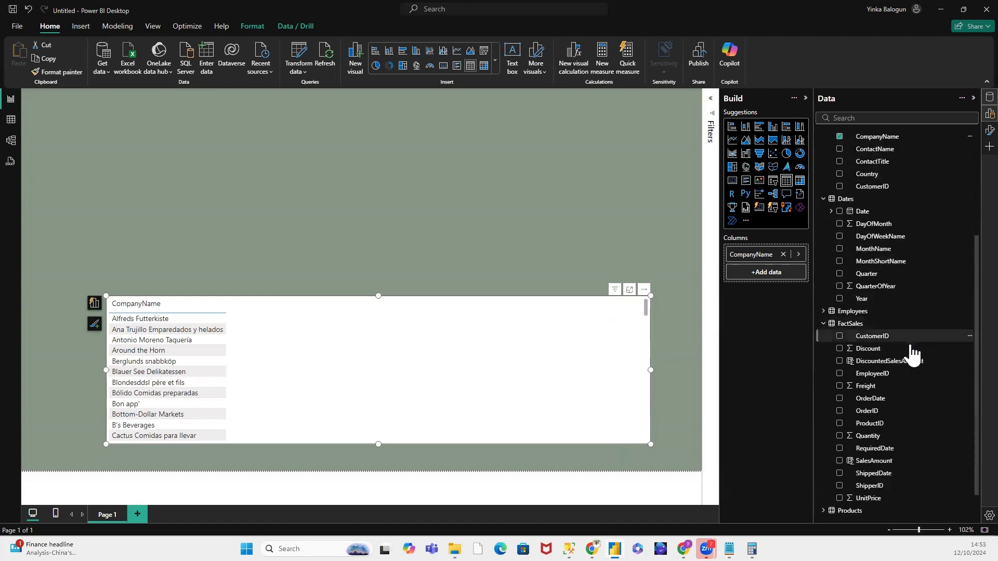
scroll(873, 322, down, 1)
click(826, 276)
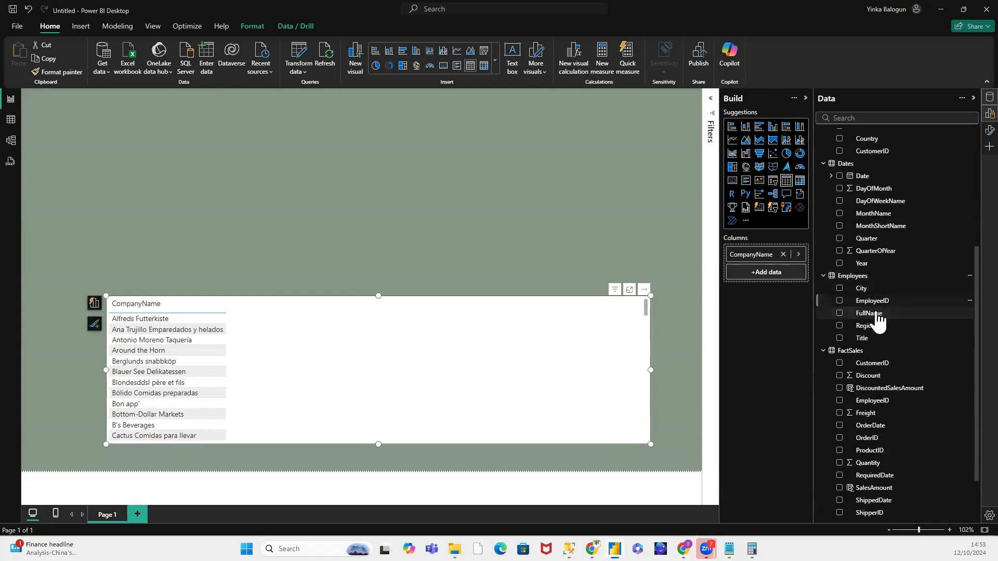
drag(873, 318, 788, 281)
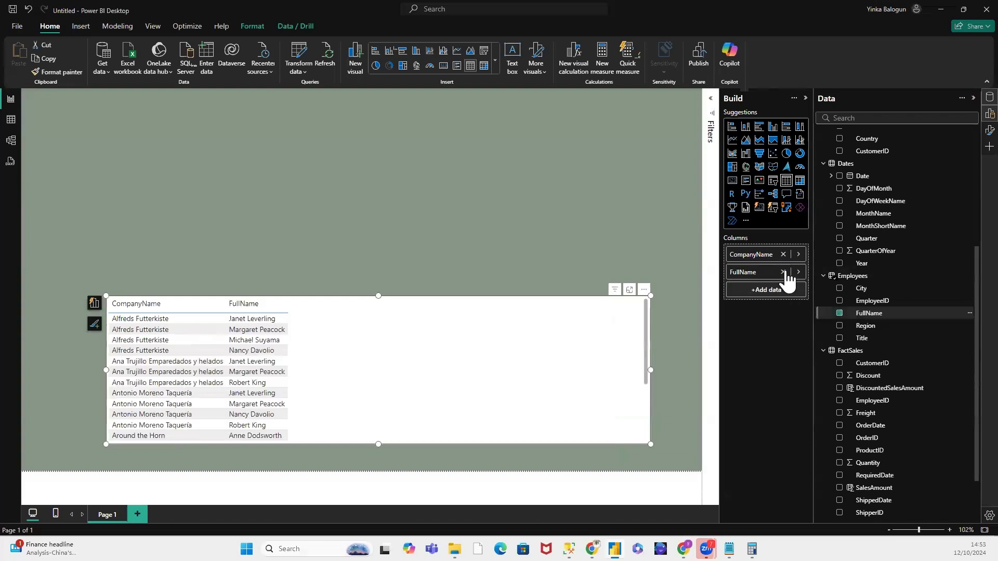
click(823, 277)
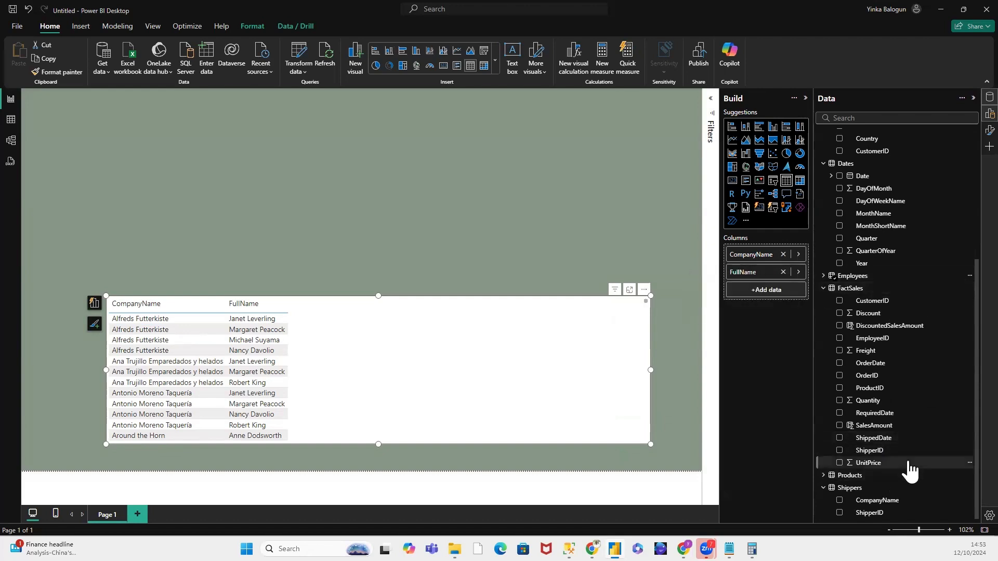
drag(878, 500, 773, 292)
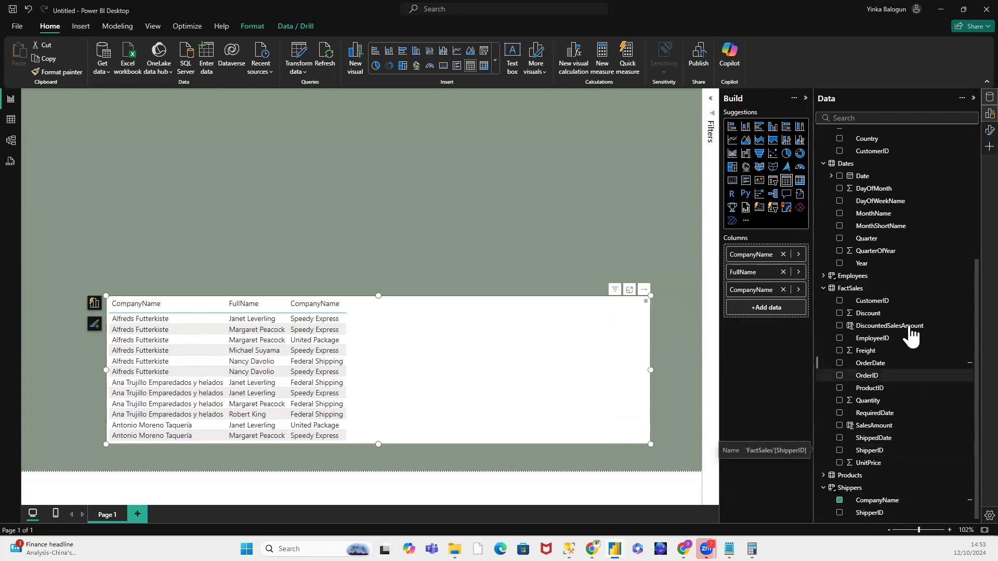
Step: Add the OrderDate, RequiredDate and ShippedDate fields from FactSales to the table
drag(877, 370, 763, 311)
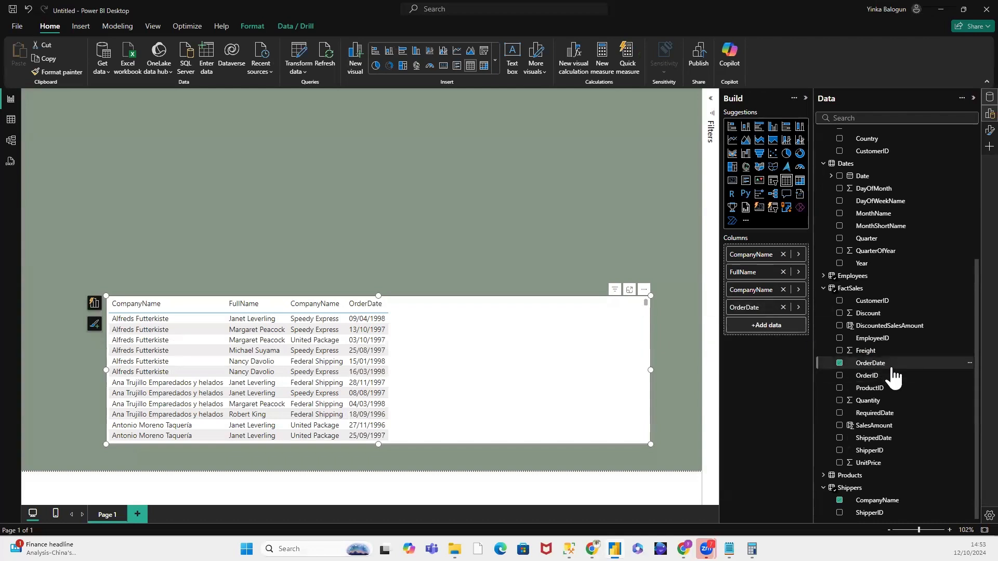
drag(885, 415, 773, 334)
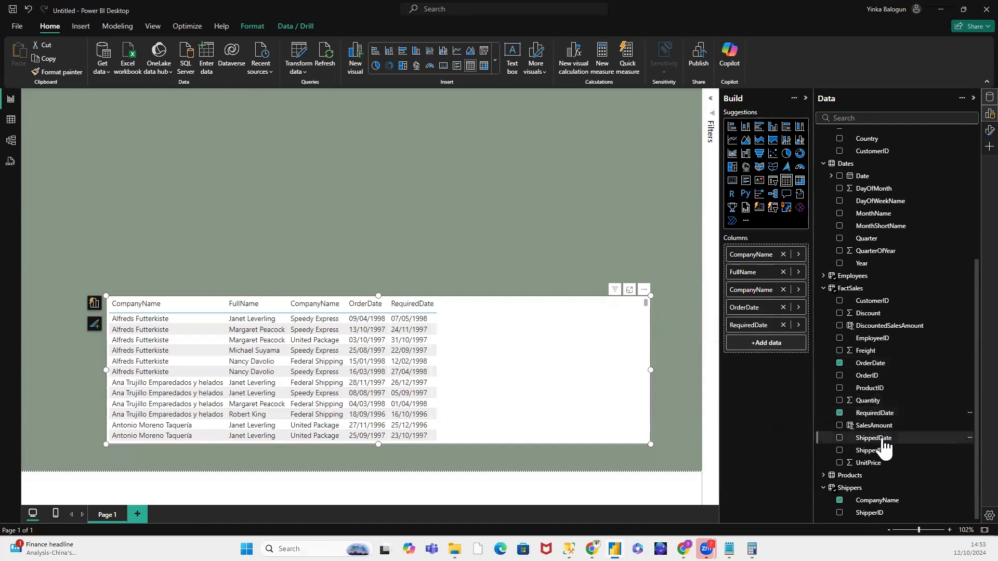
drag(883, 439, 783, 351)
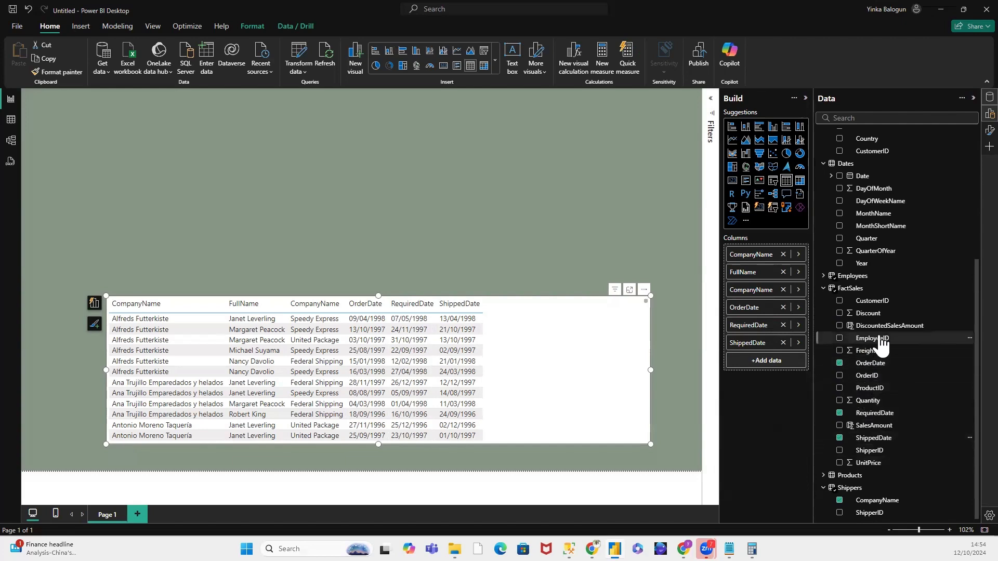
Step: Add the Quantity and Total Freight measures from Key Measures to the table after ShippedDate
scroll(899, 260, up, 5)
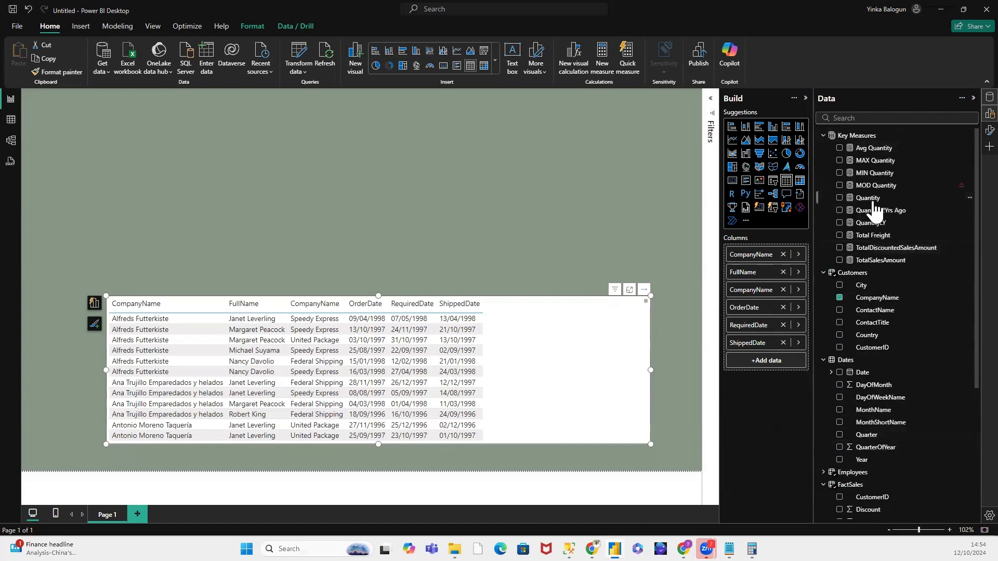
drag(875, 209, 794, 365)
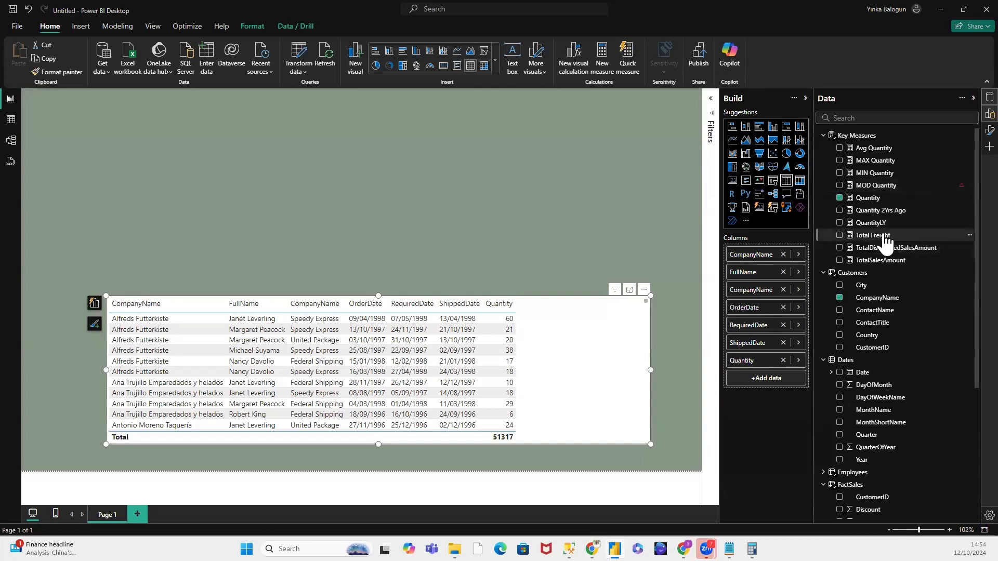
drag(885, 242, 804, 385)
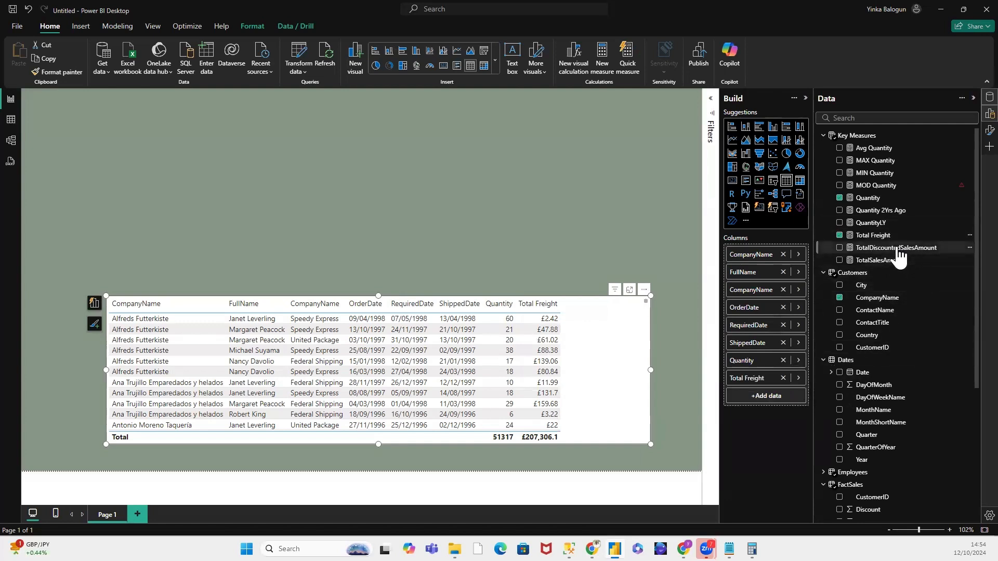
Step: Add TotalDiscountedSalesAmount and TotalSalesAmount to the table, widening it to fit, and sort descending by TotalDiscountedSalesAmount
drag(899, 255, 792, 400)
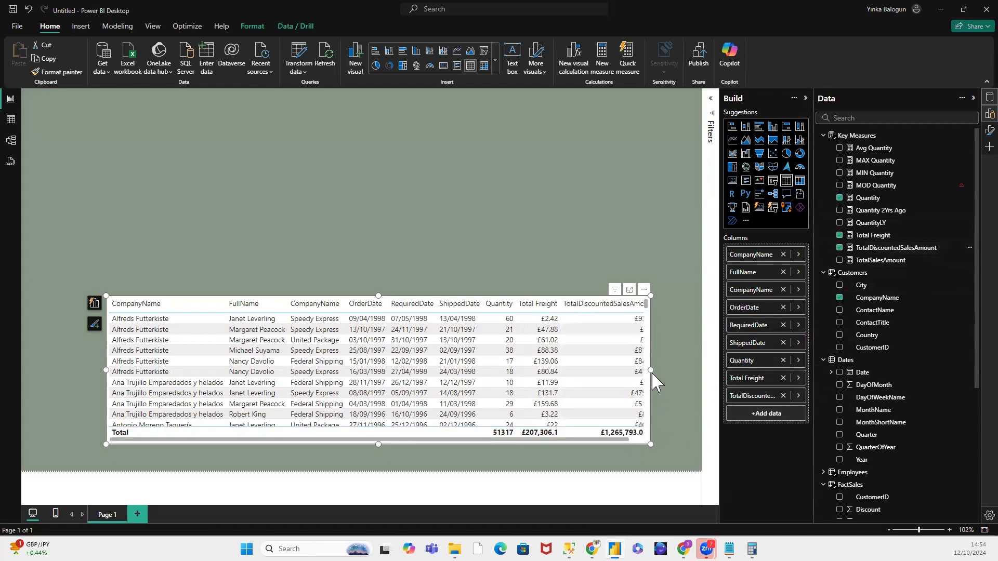
drag(653, 372, 686, 376)
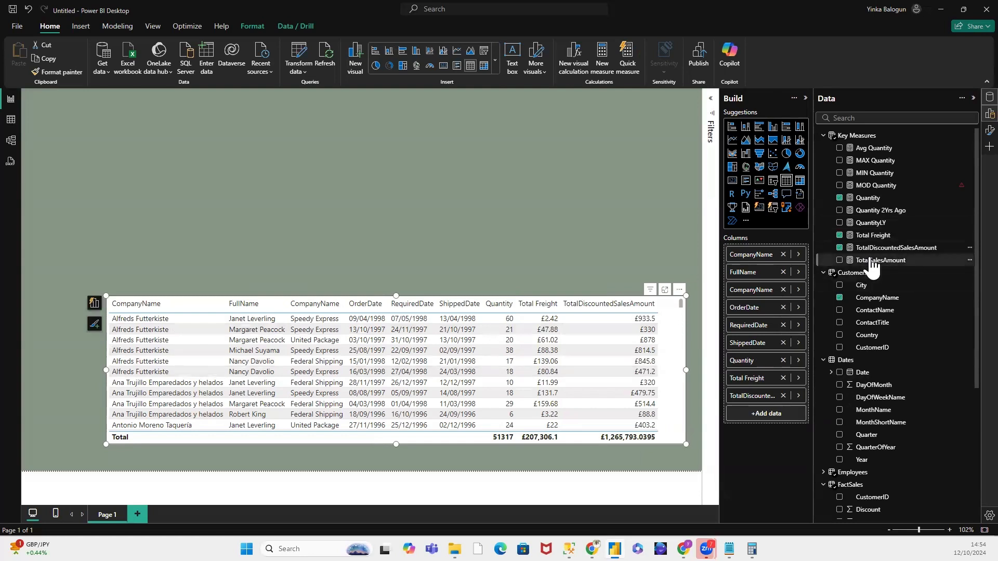
drag(871, 265, 777, 424)
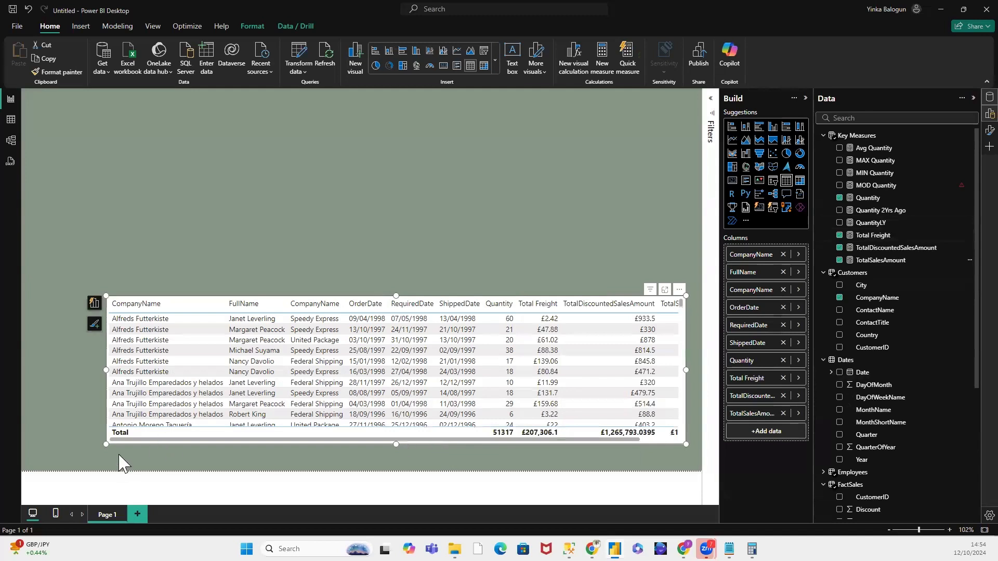
drag(92, 372, 60, 372)
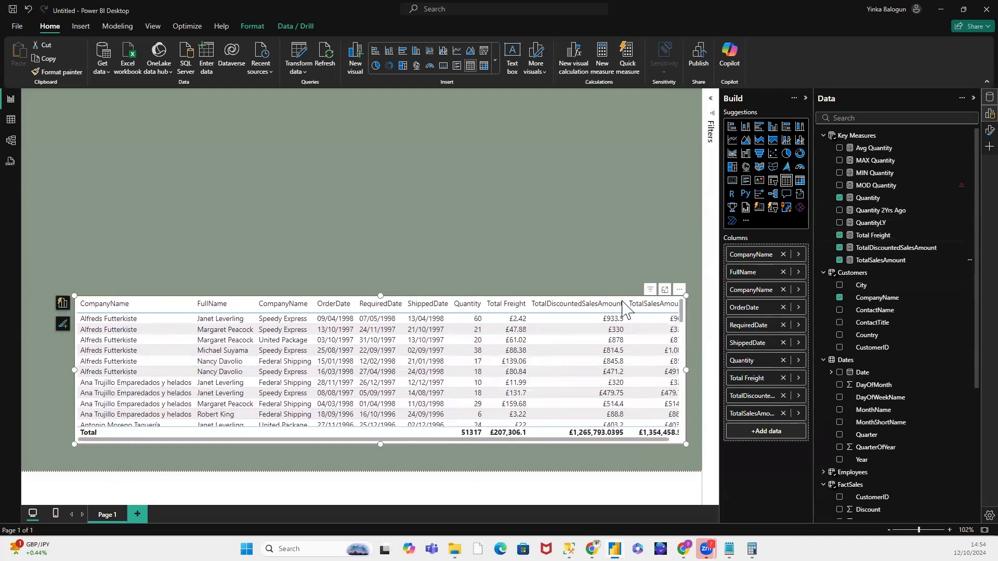
click(572, 306)
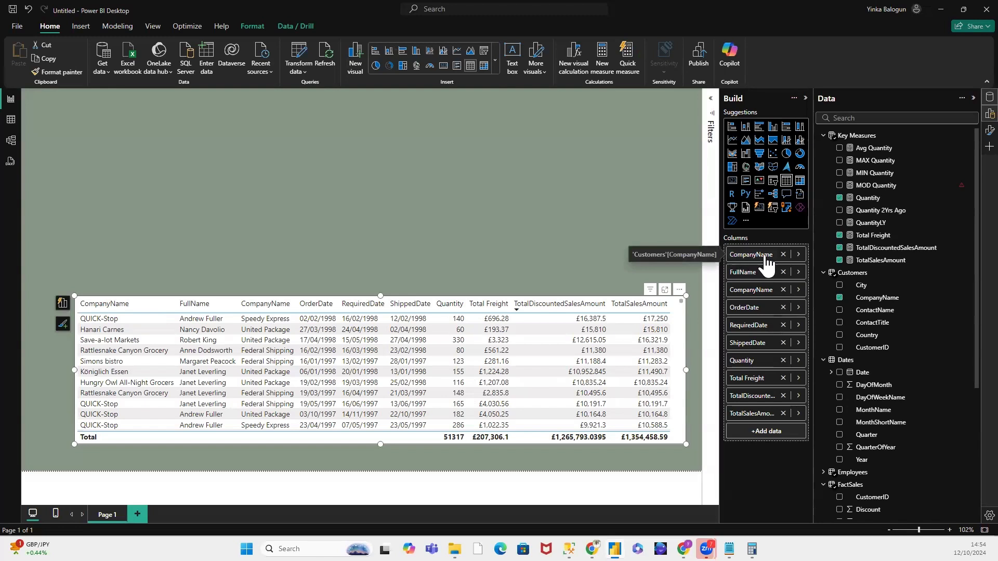
Step: Rename the table's first column, the customers' CompanyName, as Company for this visual
click(799, 255)
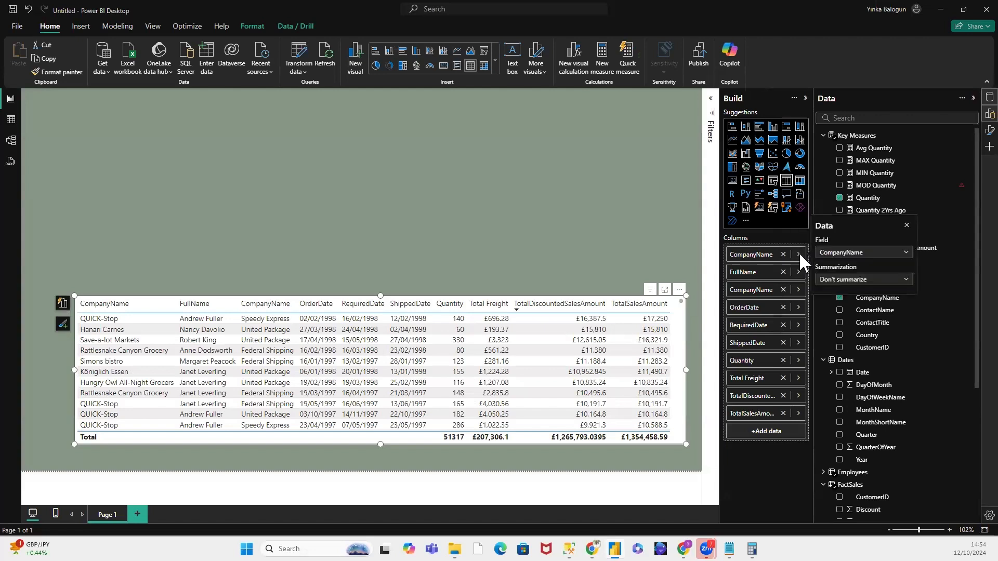
click(798, 254)
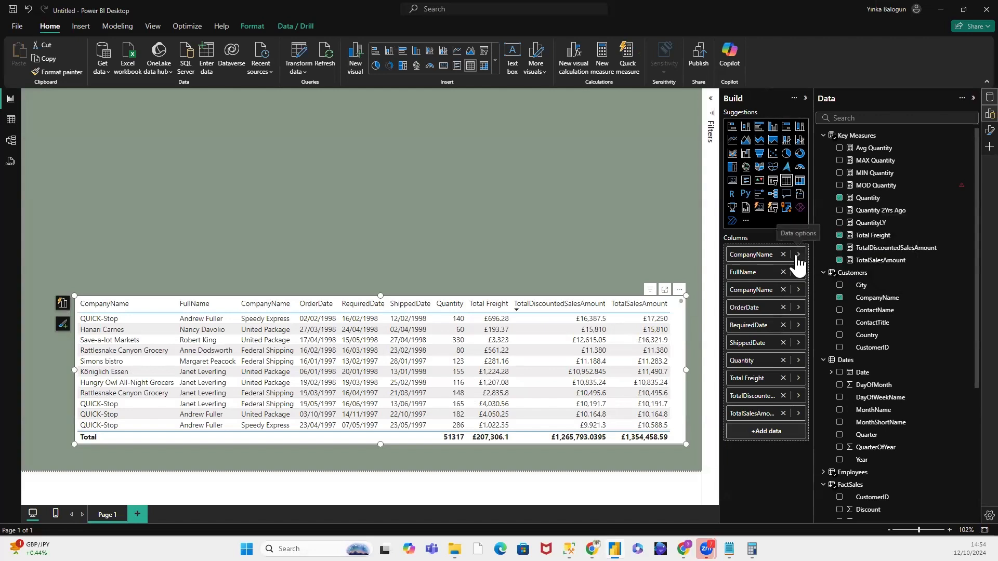
right_click(769, 254)
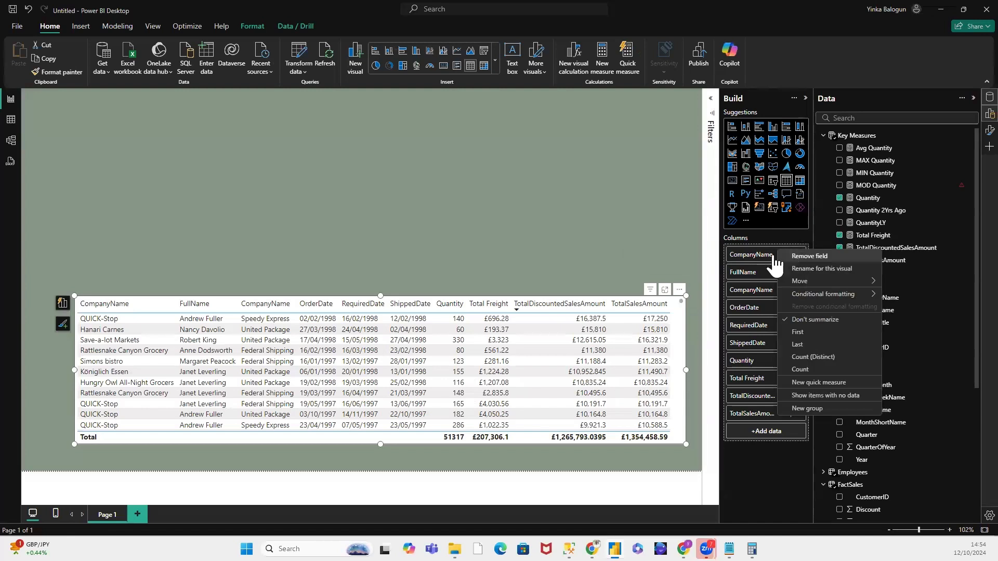
click(823, 270)
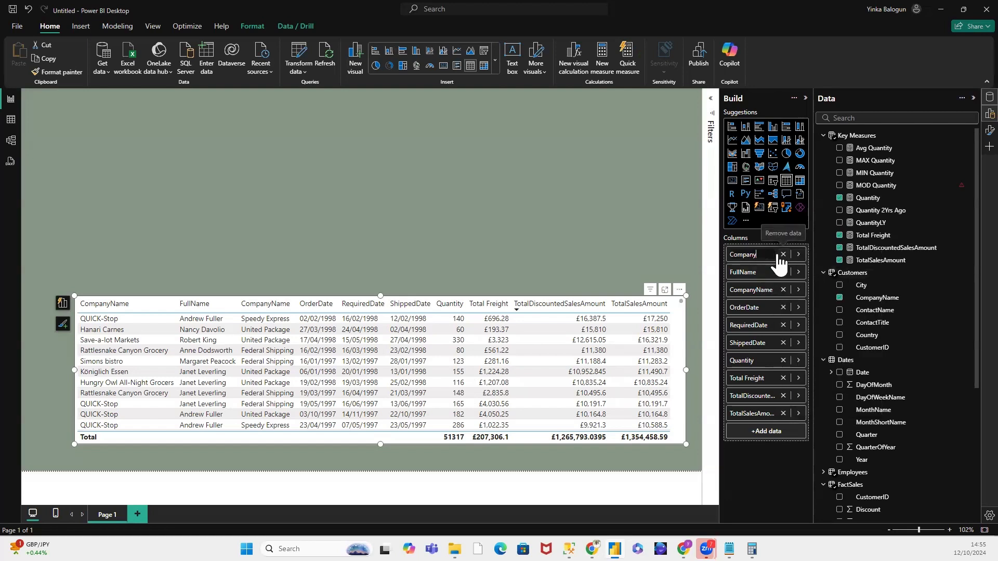
key(Return)
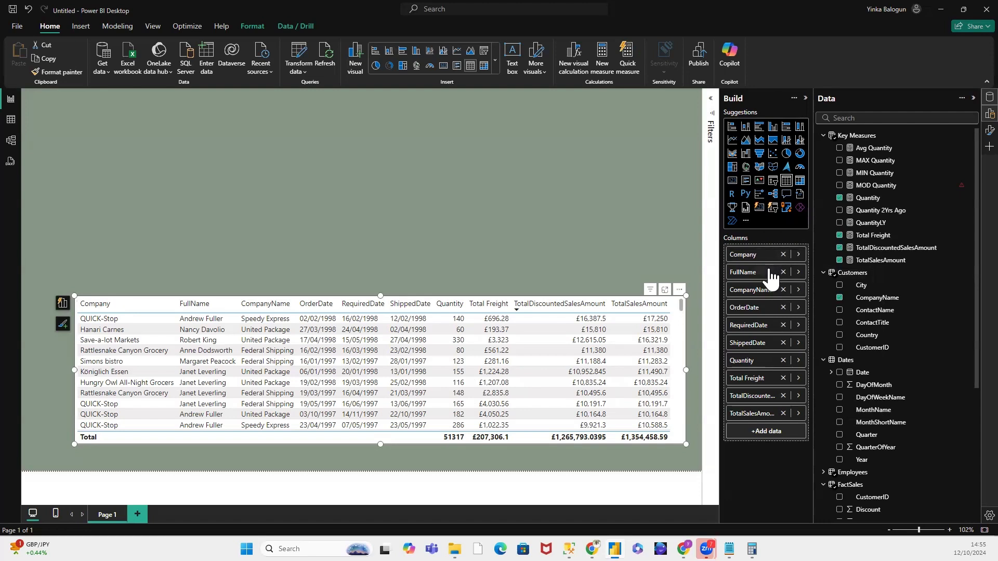
Step: Rename the FullName column as Employee for this visual
right_click(770, 271)
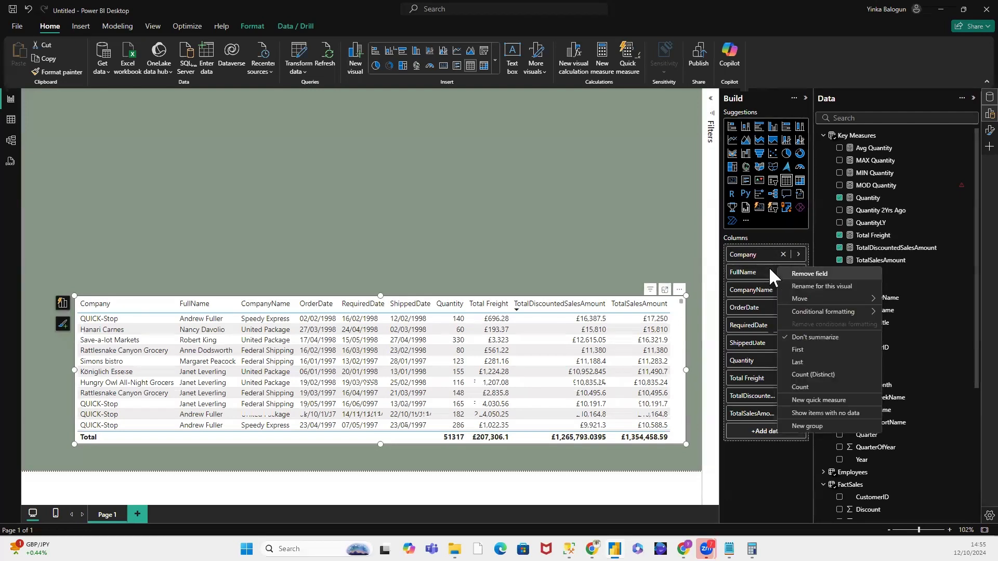
click(820, 286)
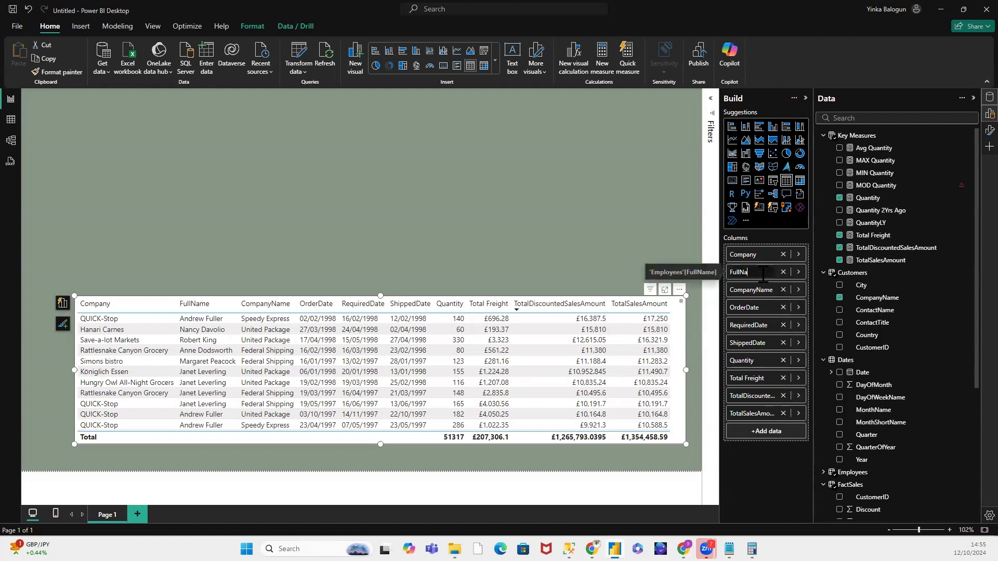
key(BackSpace)
key(BackSpace)
key(BackSpace)
key(BackSpace)
key(Return)
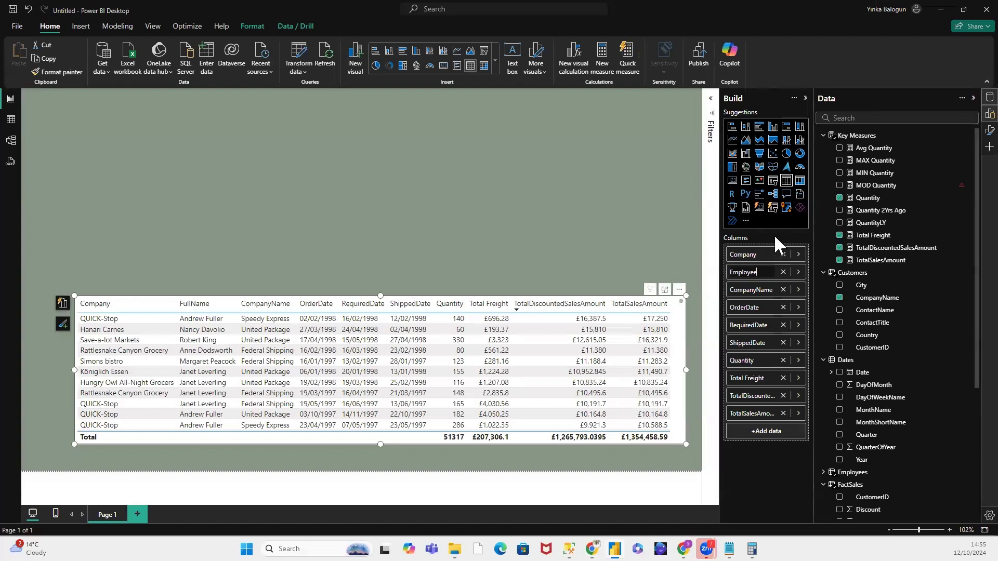
Step: Rename the shippers' CompanyName column as Shipper for this visual
right_click(771, 289)
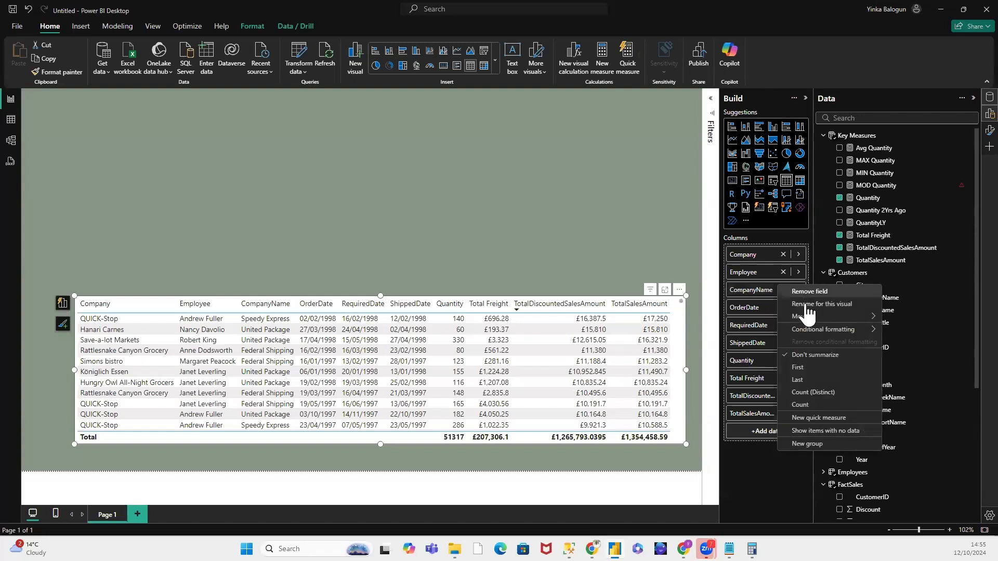
click(795, 303)
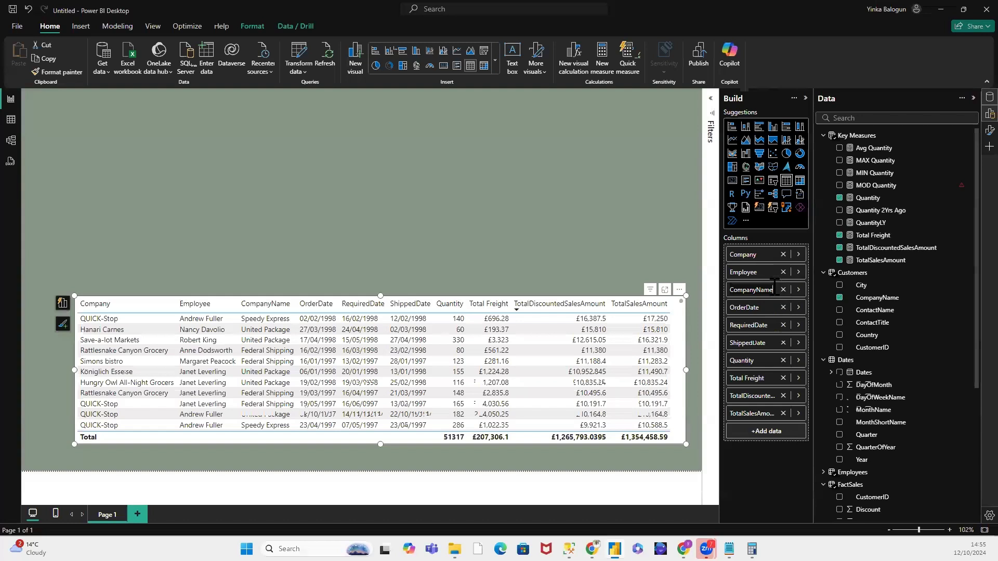
drag(774, 288, 722, 290)
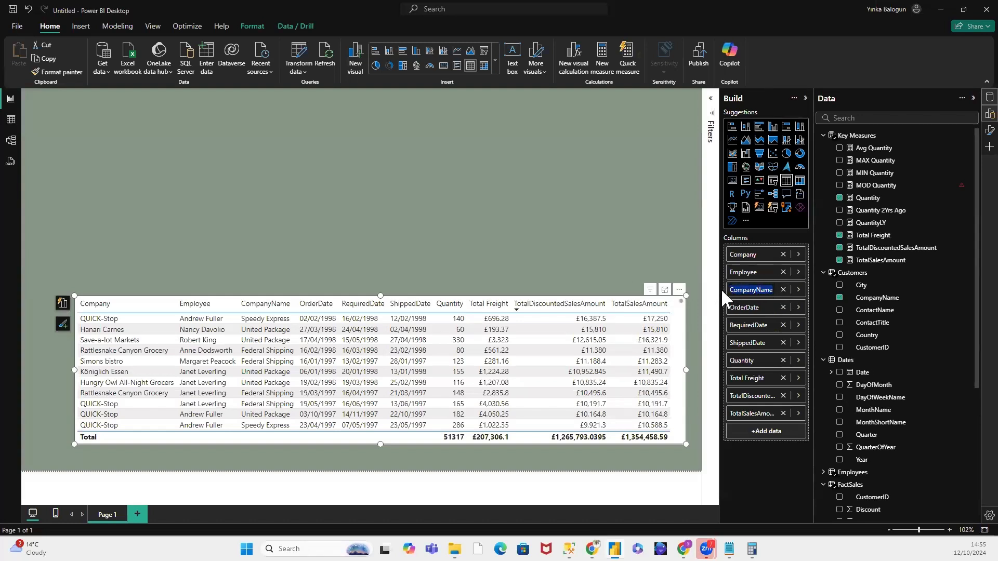
text(Shipper)
right_click(766, 317)
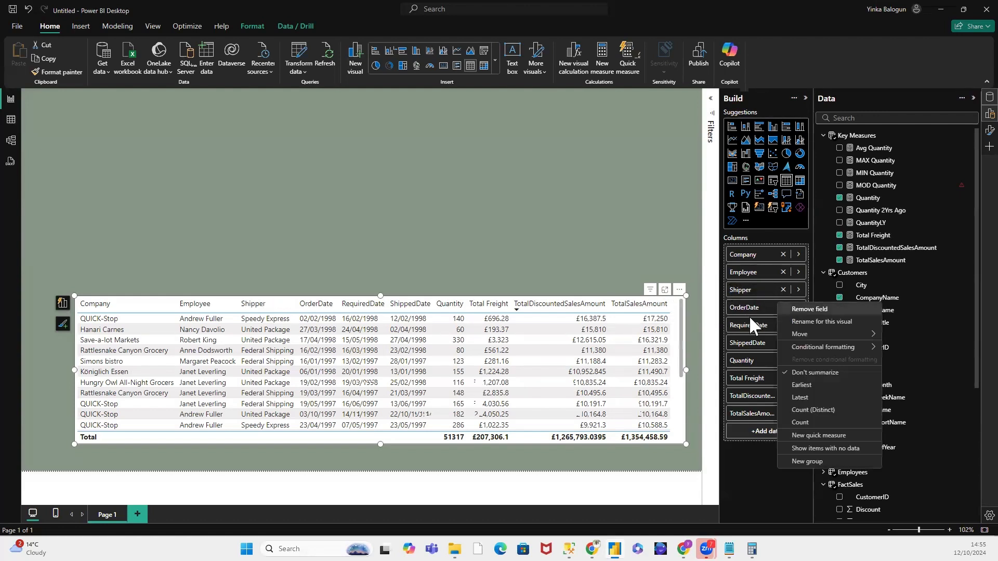
Step: Rename the TotalDiscountedSalesAmount column as Discounted Sales Amount for this visual
click(756, 394)
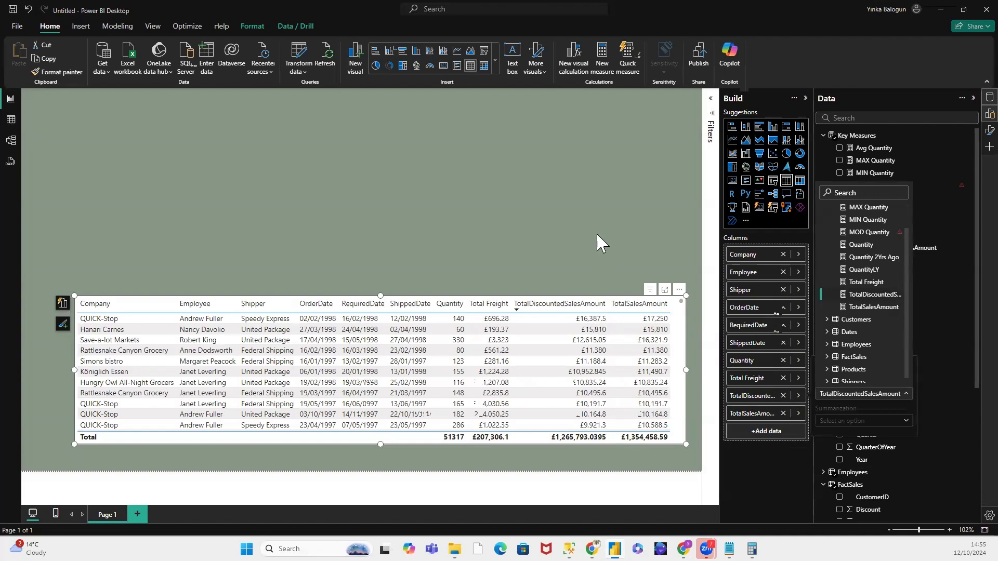
right_click(748, 395)
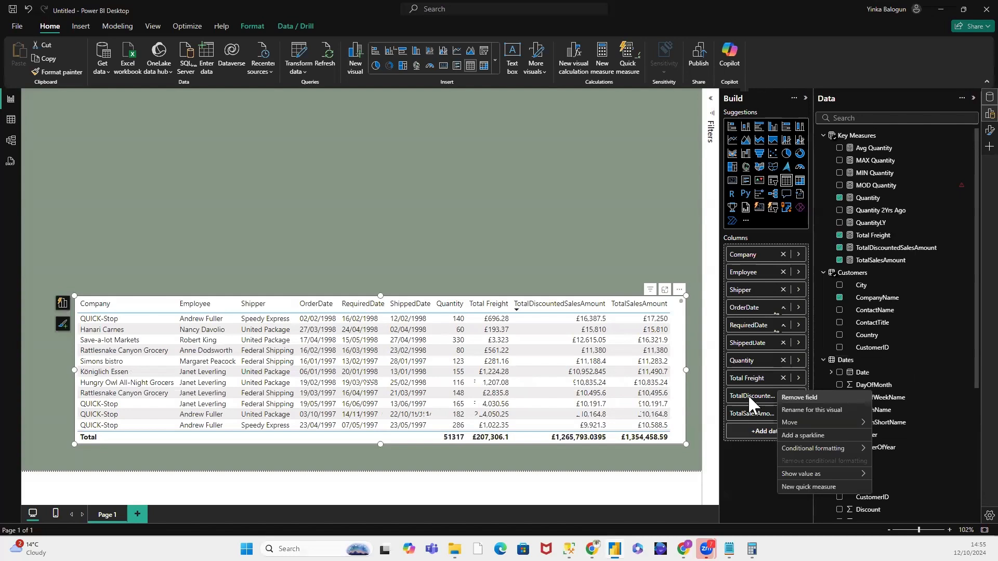
click(795, 407)
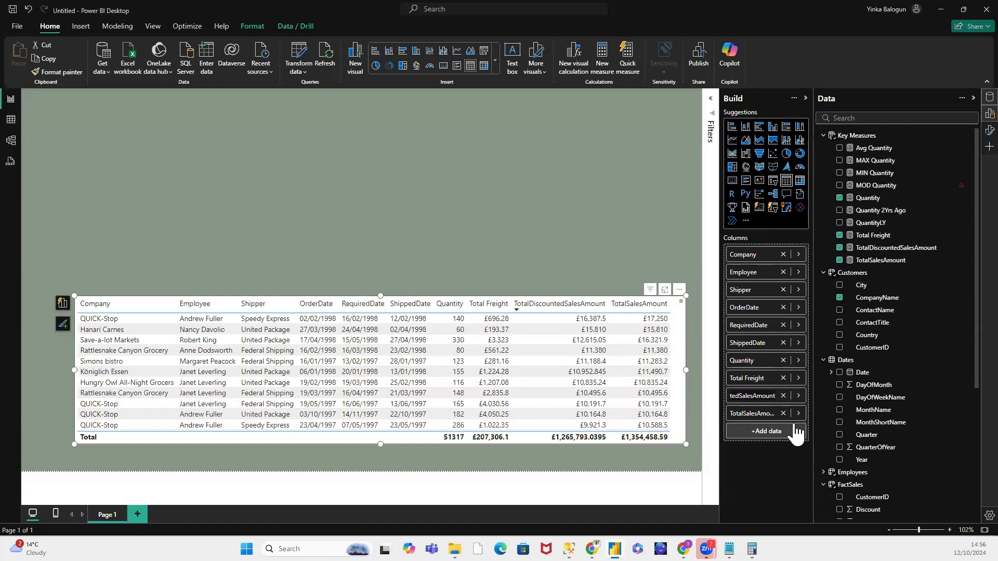
key(Home)
key(Delete)
key(Delete)
key(Delete)
key(Delete)
key(Delete)
key(Right)
key(Right)
key(Return)
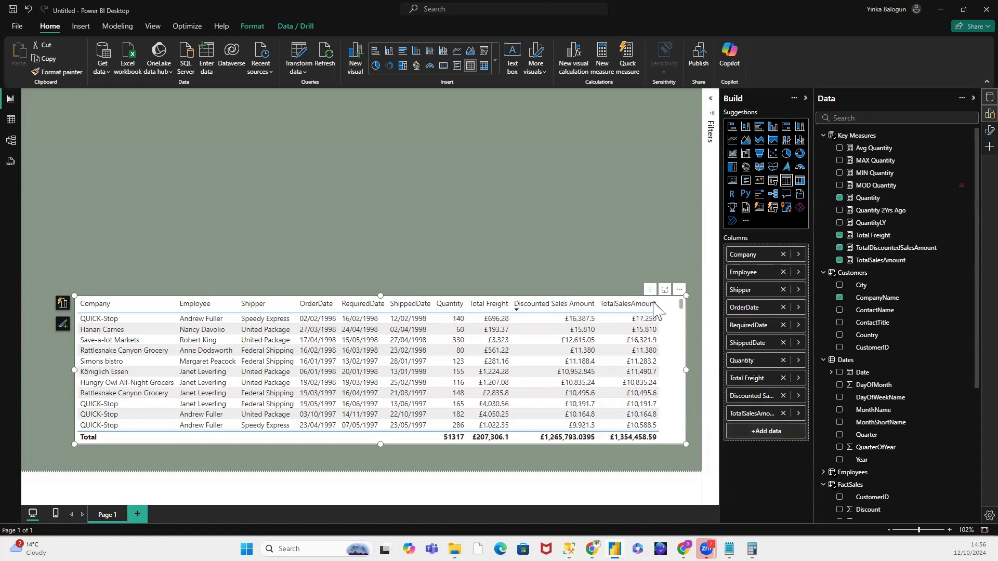
Step: Rename the TotalSalesAmount column as Sales Amount for this visual
right_click(755, 422)
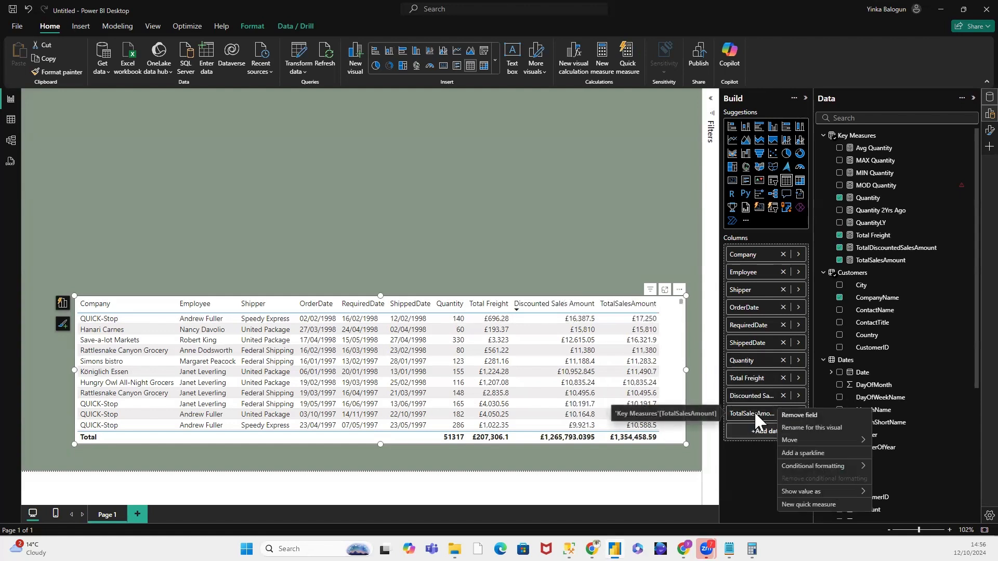
click(820, 425)
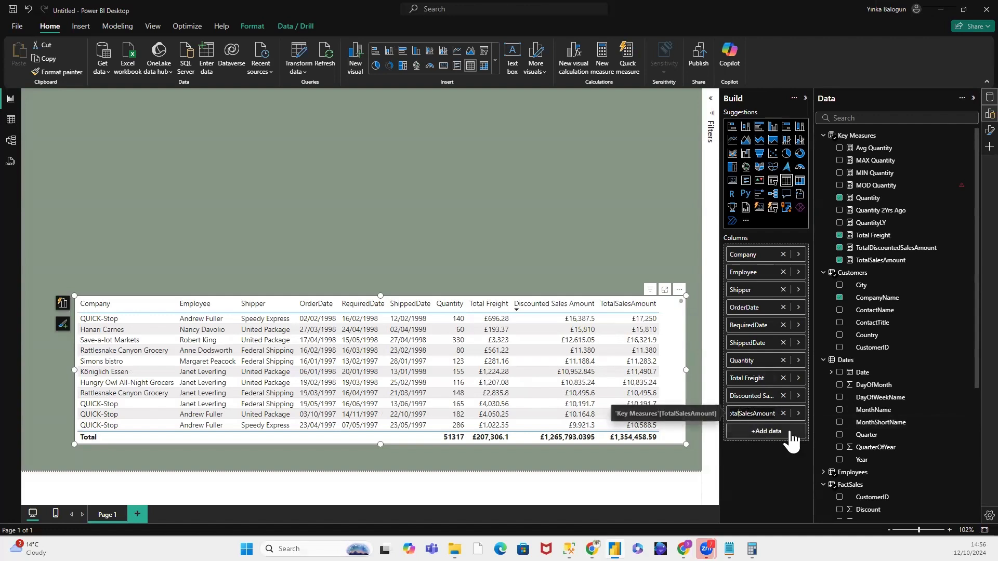
key(BackSpace)
key(BackSpace)
key(BackSpace)
key(BackSpace)
key(BackSpace)
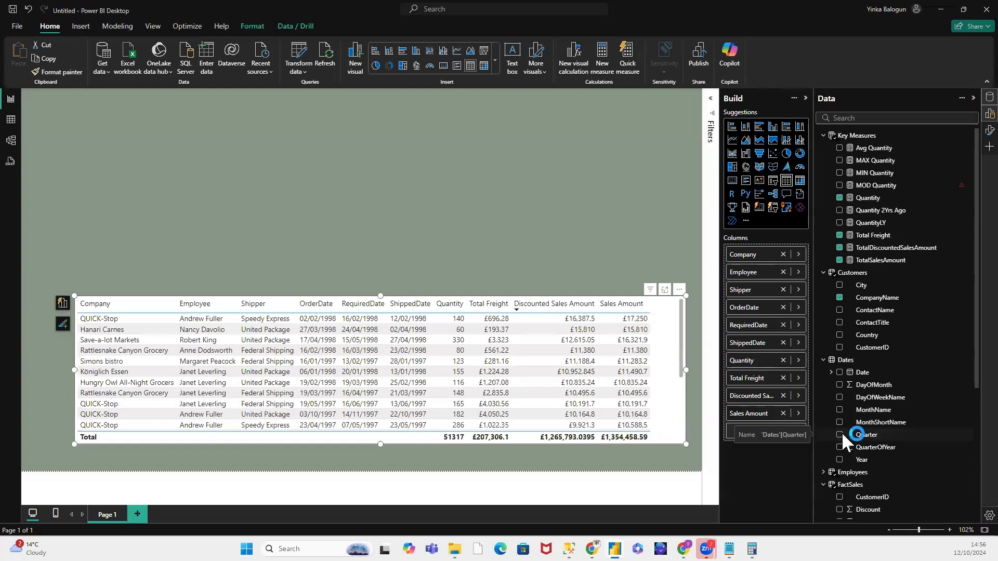
key(Return)
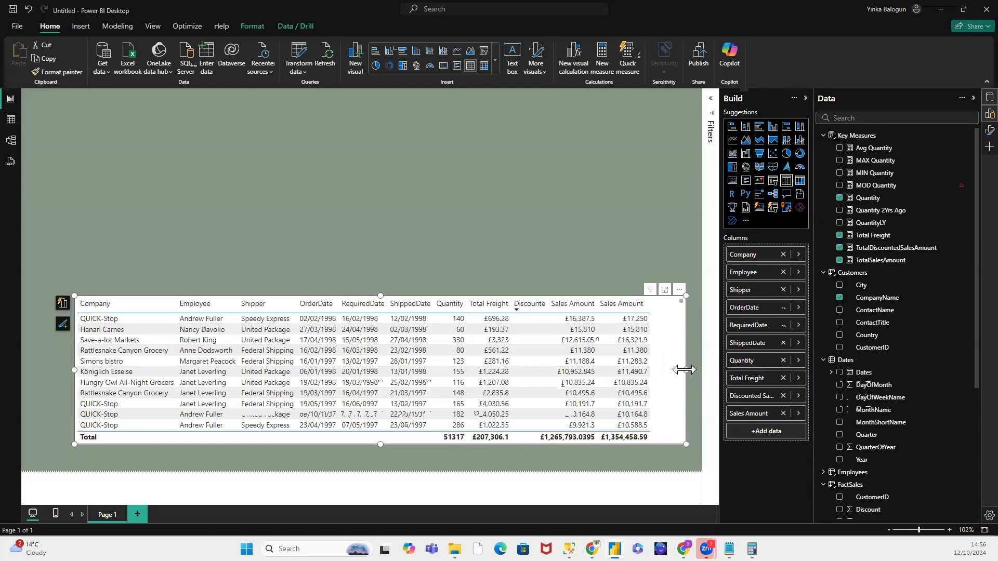
Step: Resize the table to reach nearly to the page's lower and right edges, and pull its left edge inward to fit the columns
drag(684, 369, 664, 375)
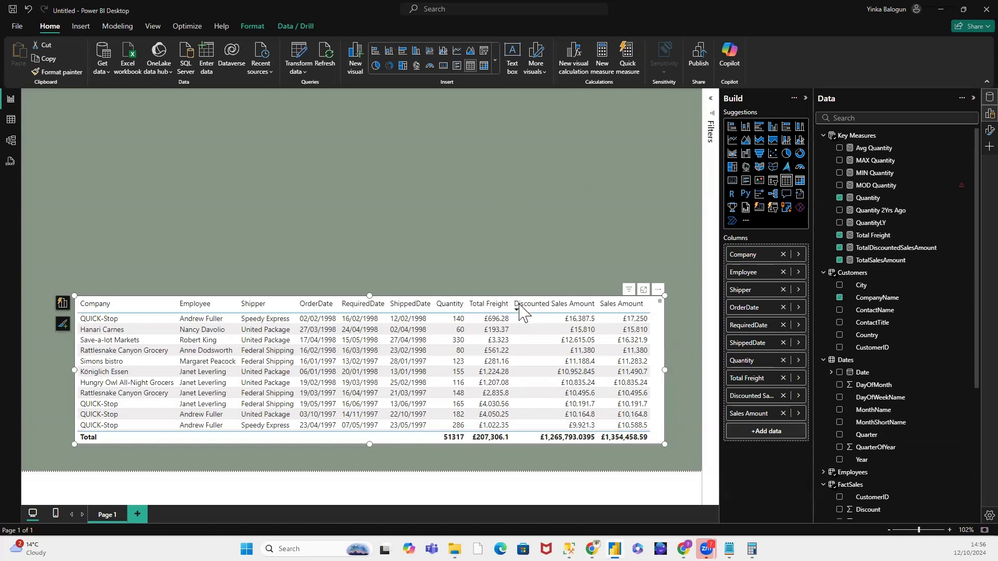
drag(370, 444, 367, 464)
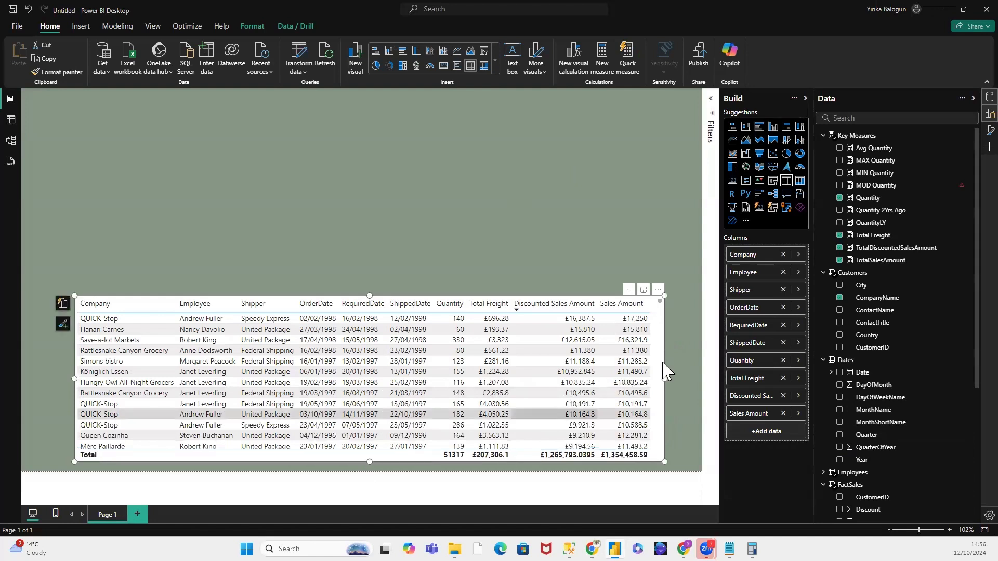
drag(664, 377, 690, 378)
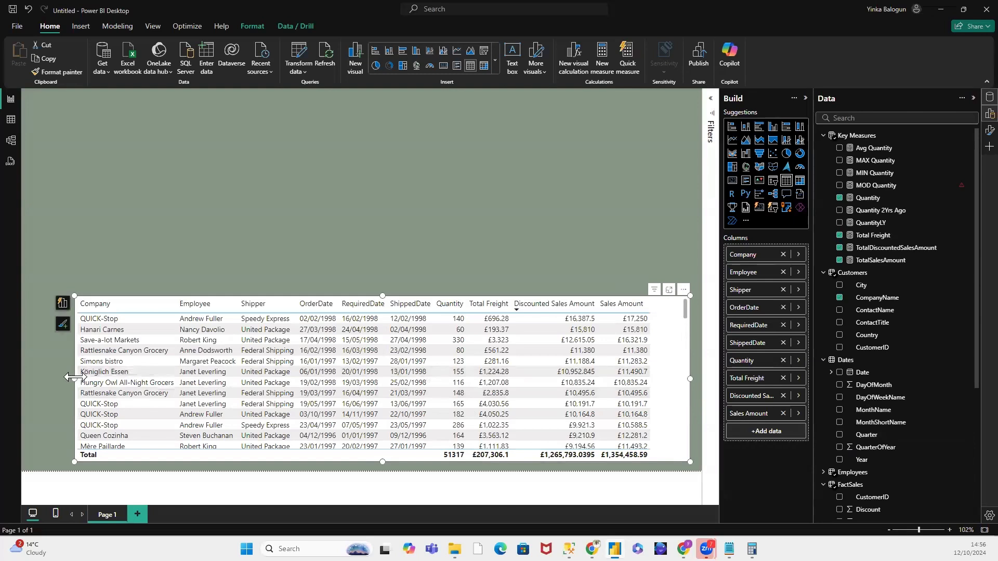
drag(73, 377, 103, 380)
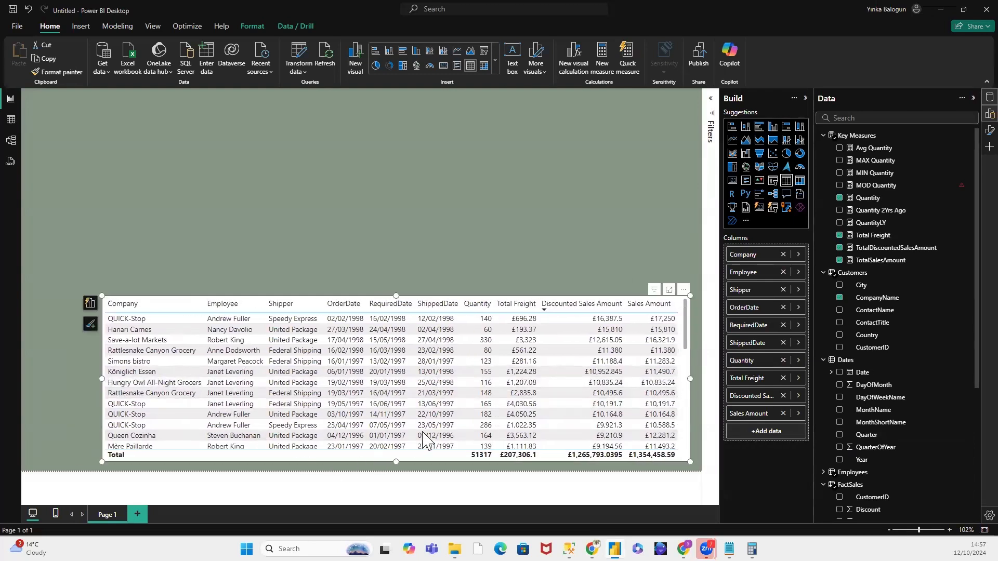
click(429, 235)
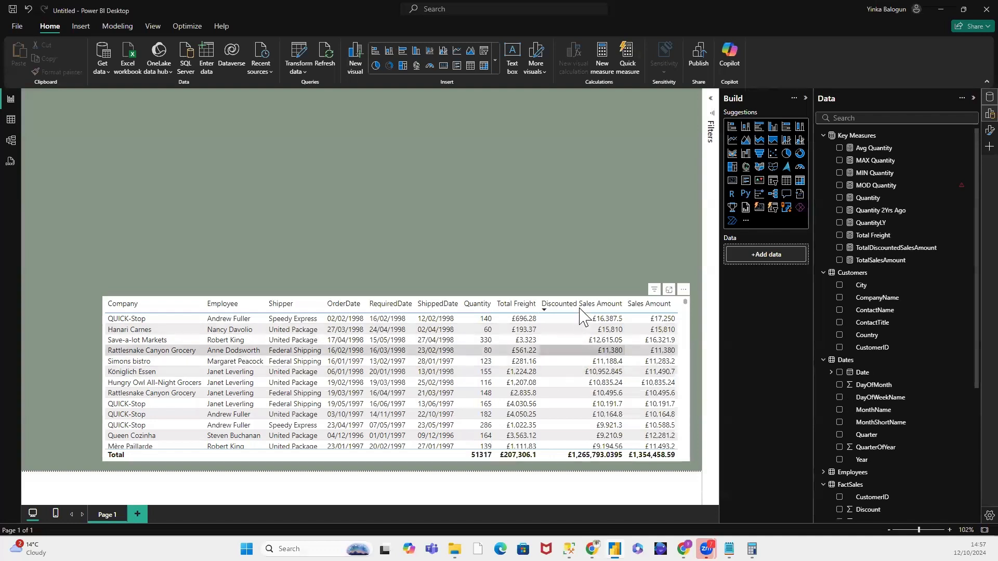
Step: Narrow the Discounted Sales Amount and Sales Amount columns, and shrink the table from its left edge to fit
click(623, 306)
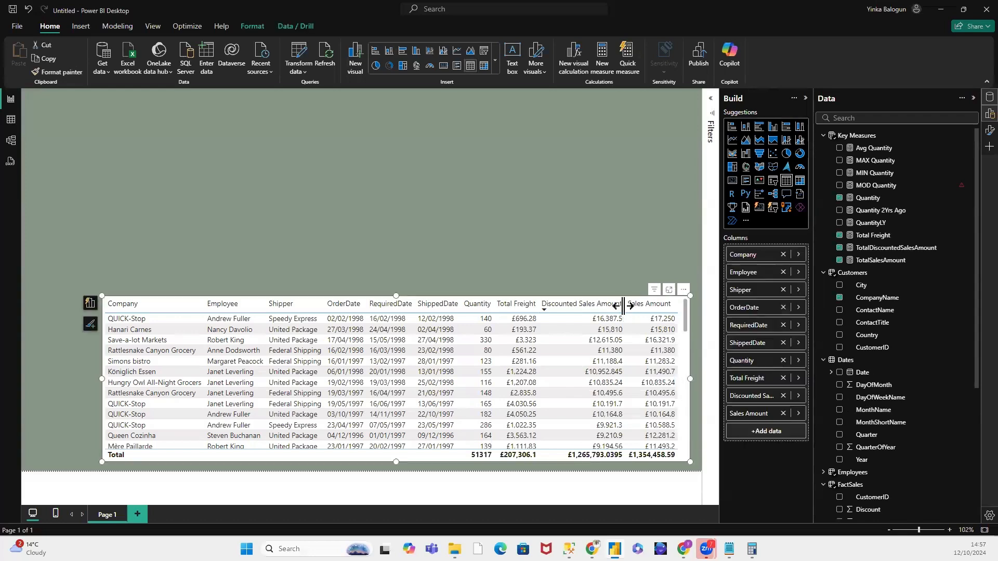
drag(623, 307, 595, 307)
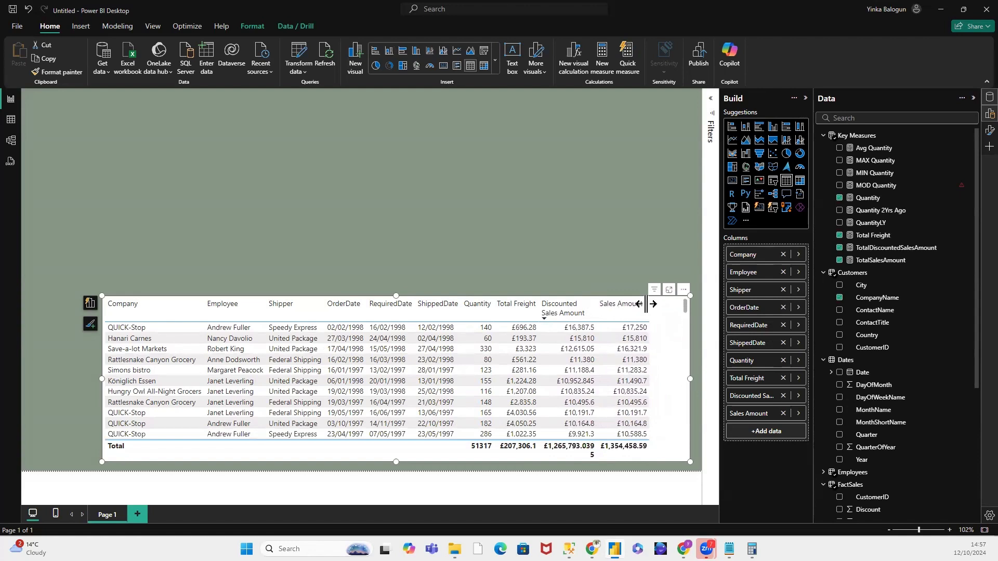
drag(646, 304, 644, 304)
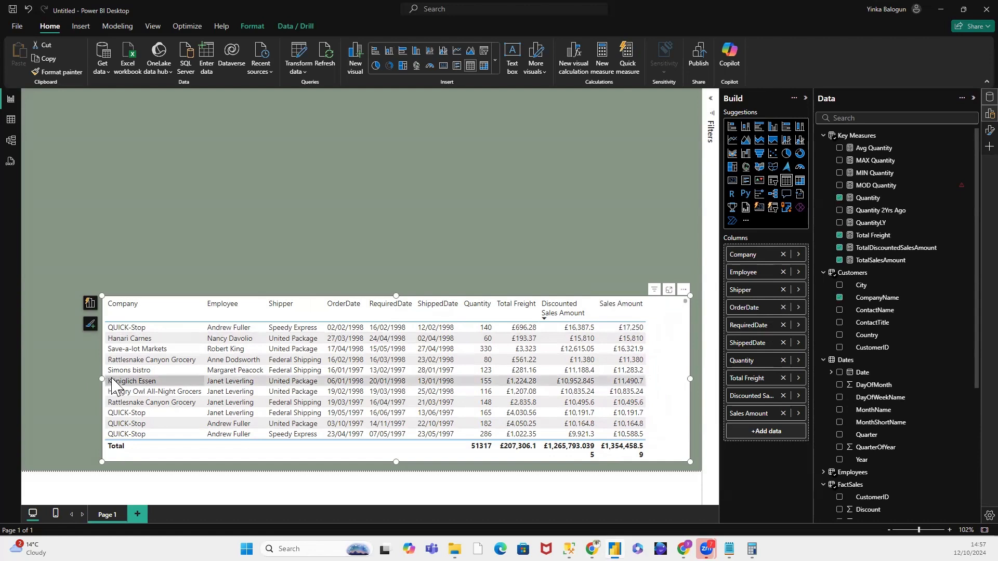
drag(103, 383, 139, 377)
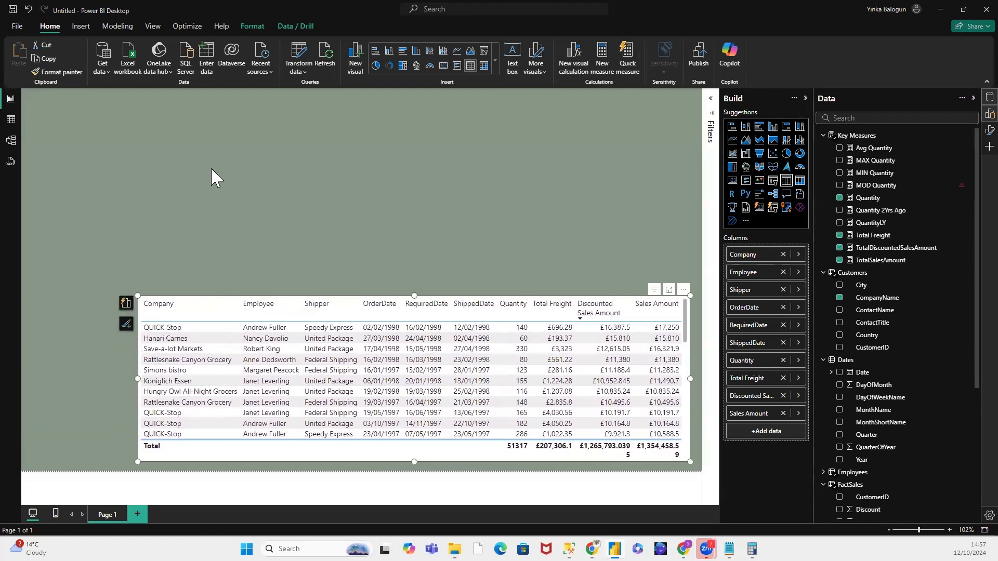
click(403, 182)
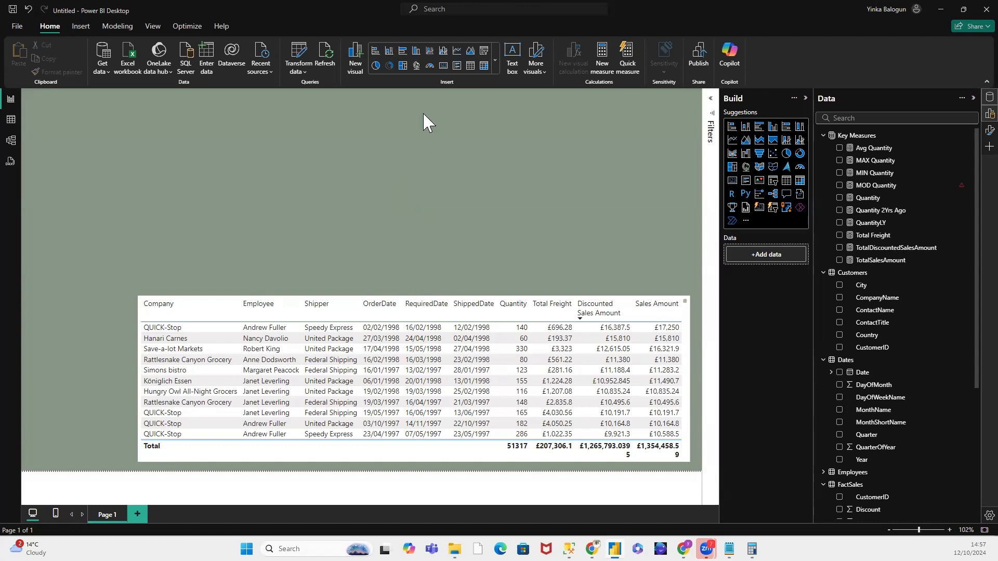
Step: Insert a card visual near the page's upper edge and shrink it to a small box about 132 wide
click(732, 180)
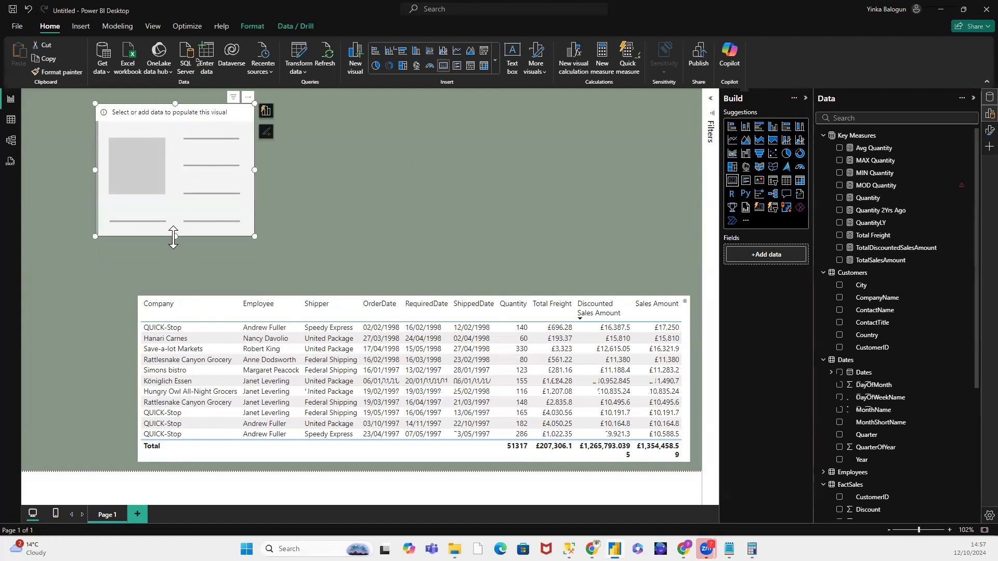
drag(173, 237, 176, 154)
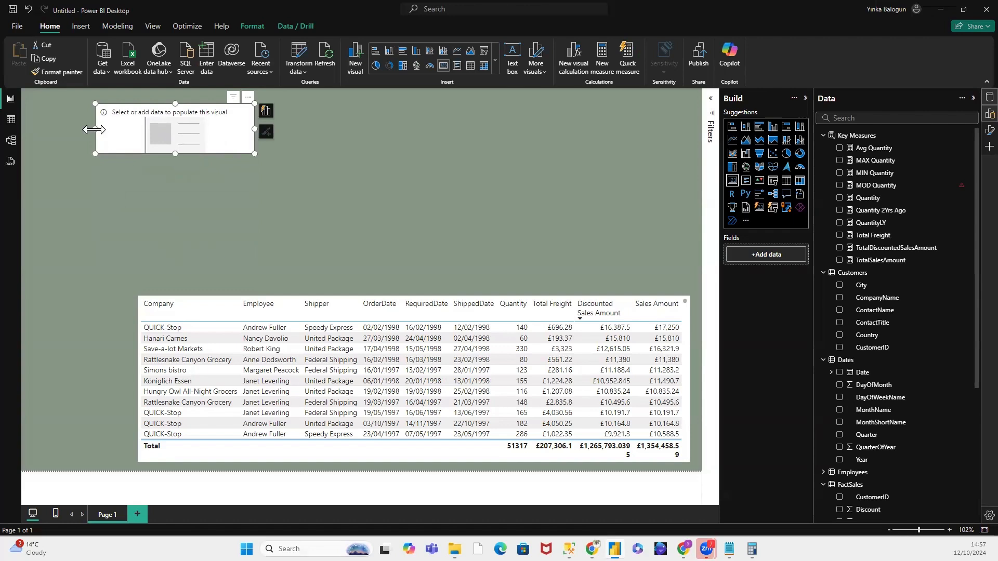
drag(93, 130, 216, 139)
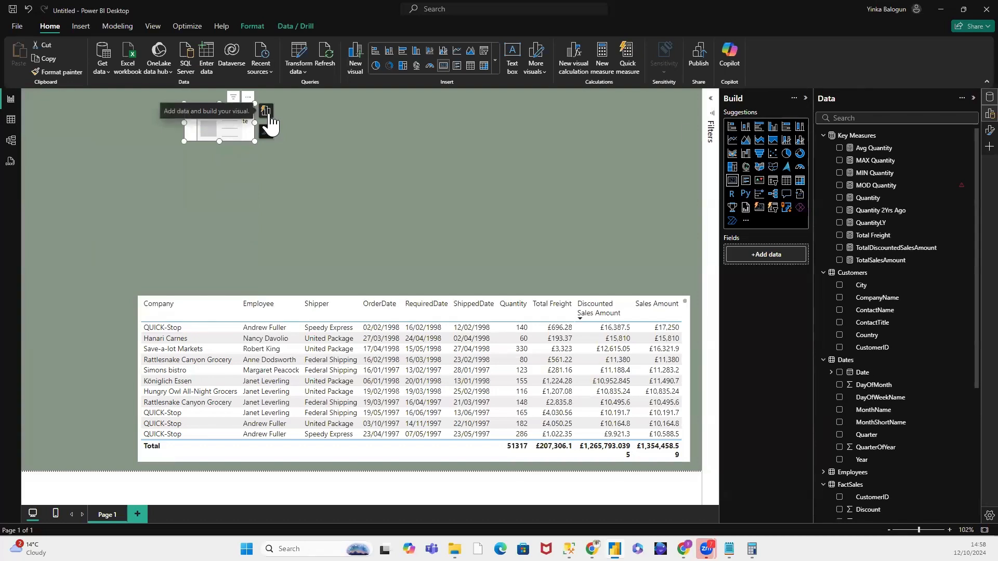
click(711, 100)
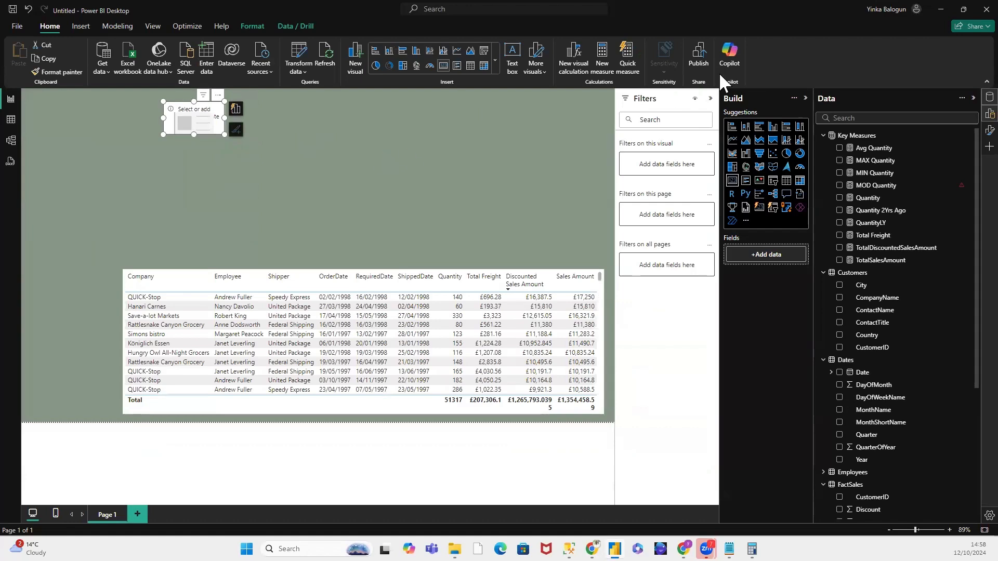
click(711, 99)
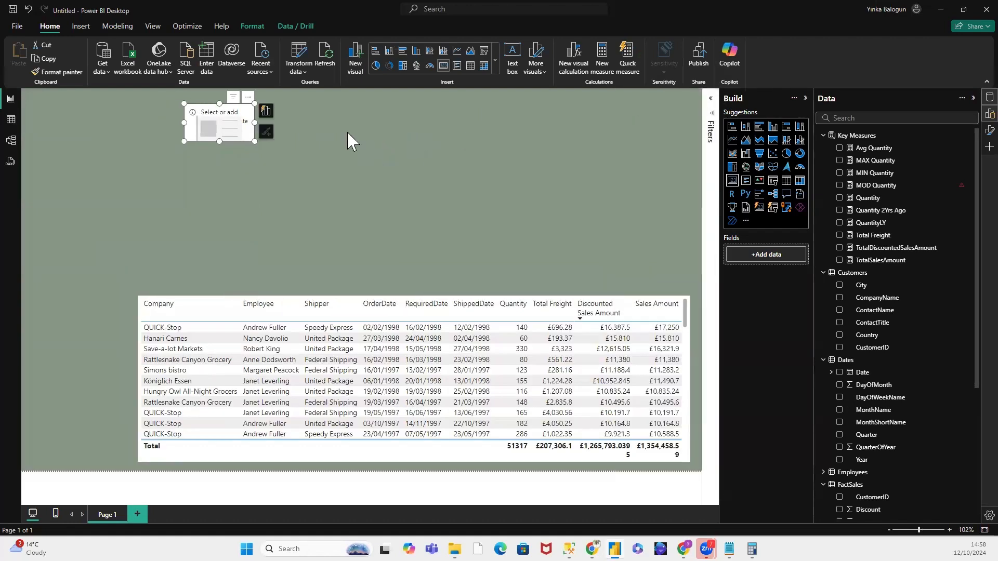
click(247, 97)
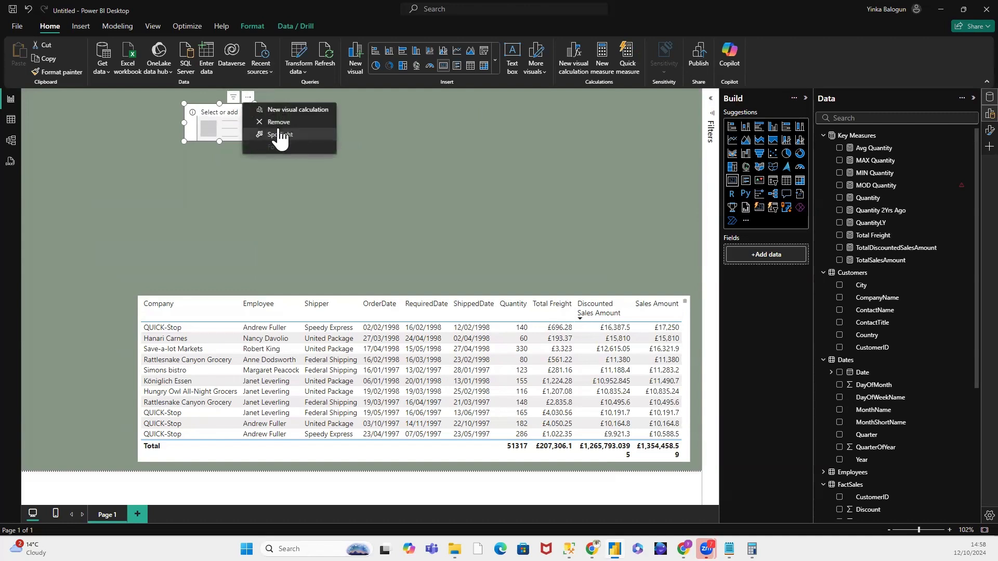
click(211, 104)
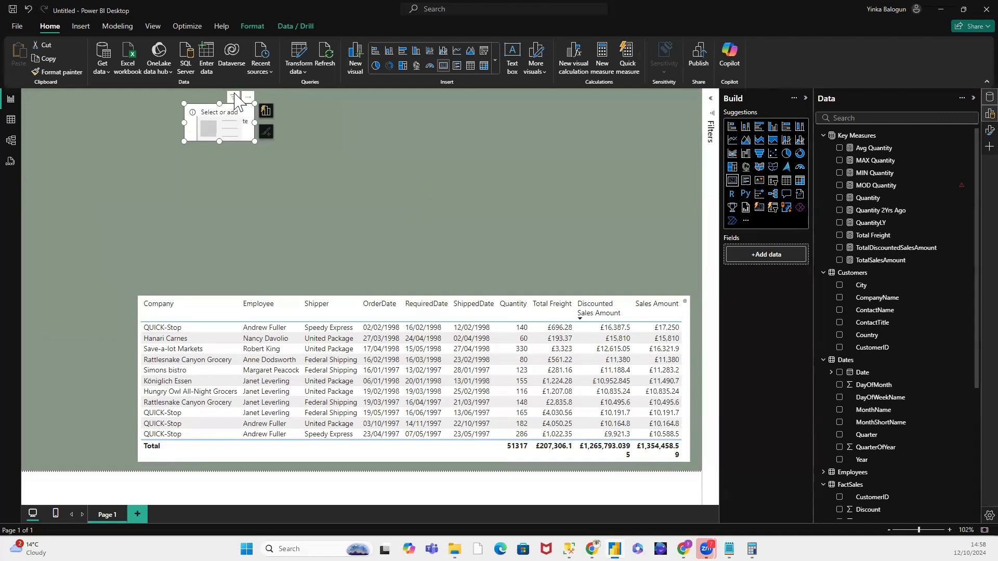
mouse_move(233, 99)
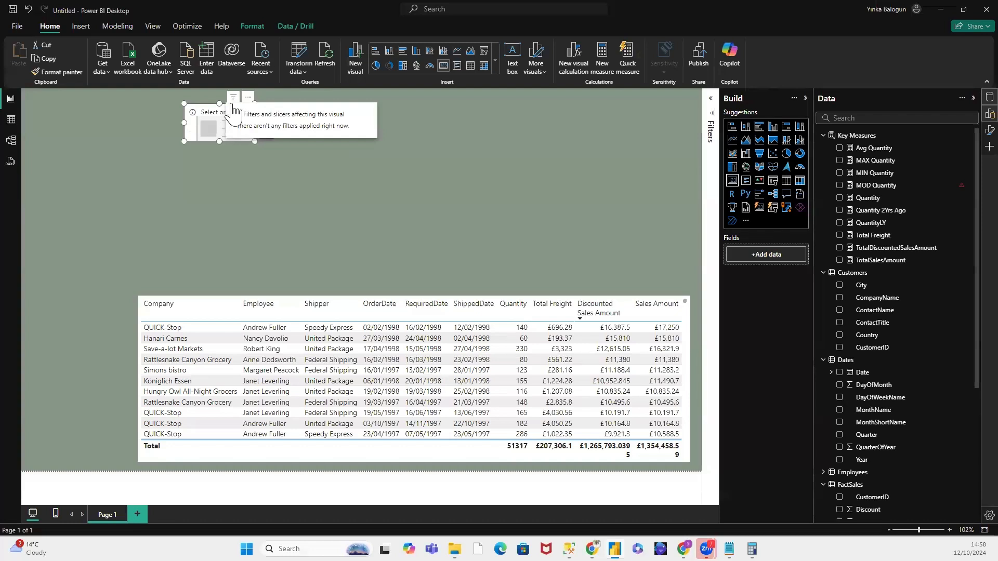
click(261, 159)
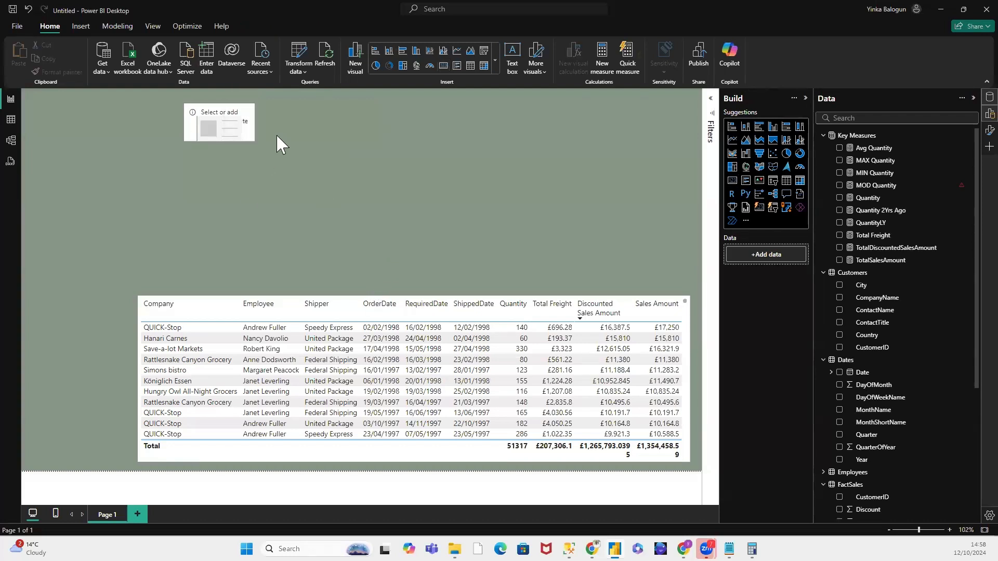
Step: Add the MAX Quantity measure to the card and resize the card to a height of about 102
click(244, 137)
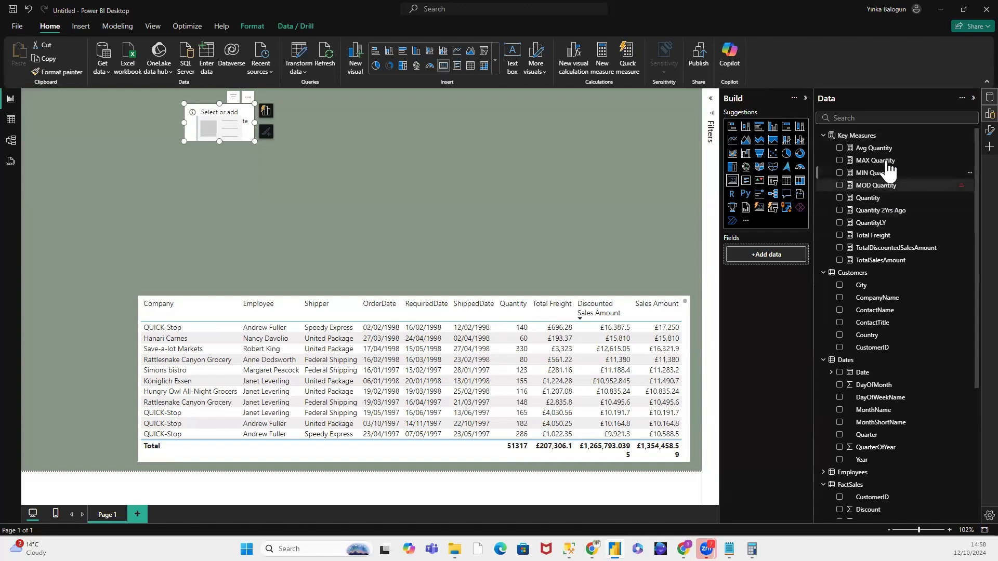
drag(886, 164, 785, 260)
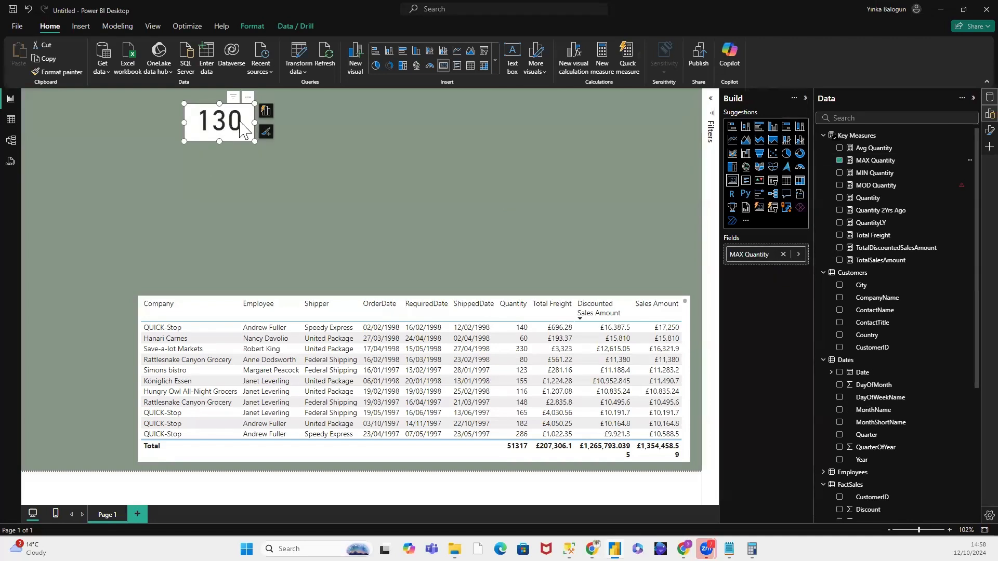
drag(217, 141, 218, 159)
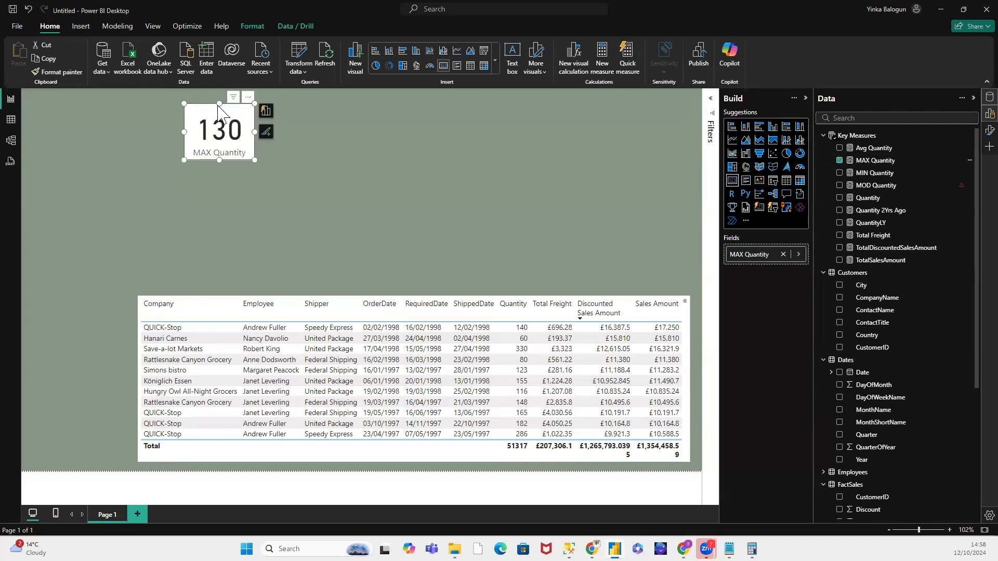
drag(218, 106, 219, 106)
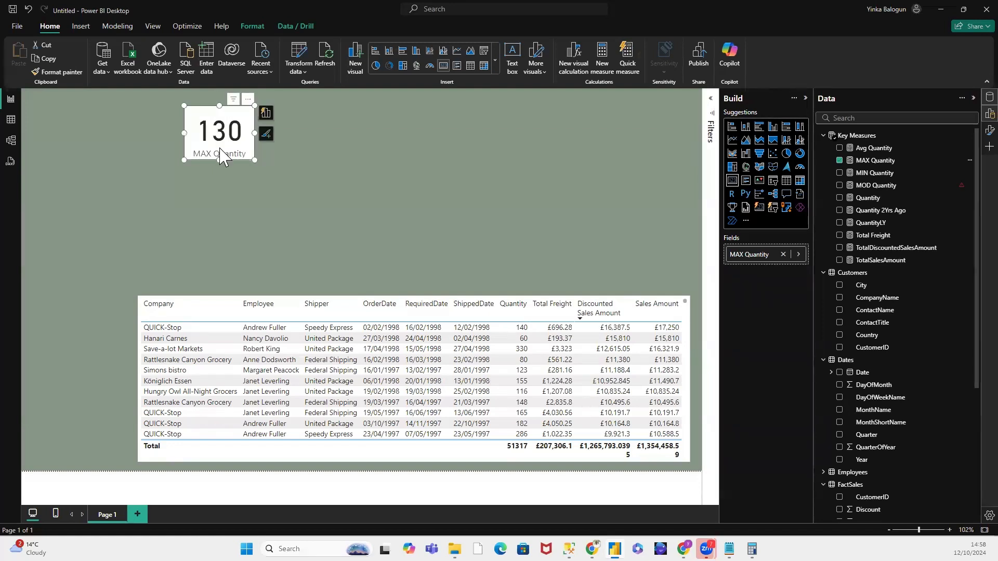
Step: Set the category label color of the MAX Quantity card to black
click(267, 136)
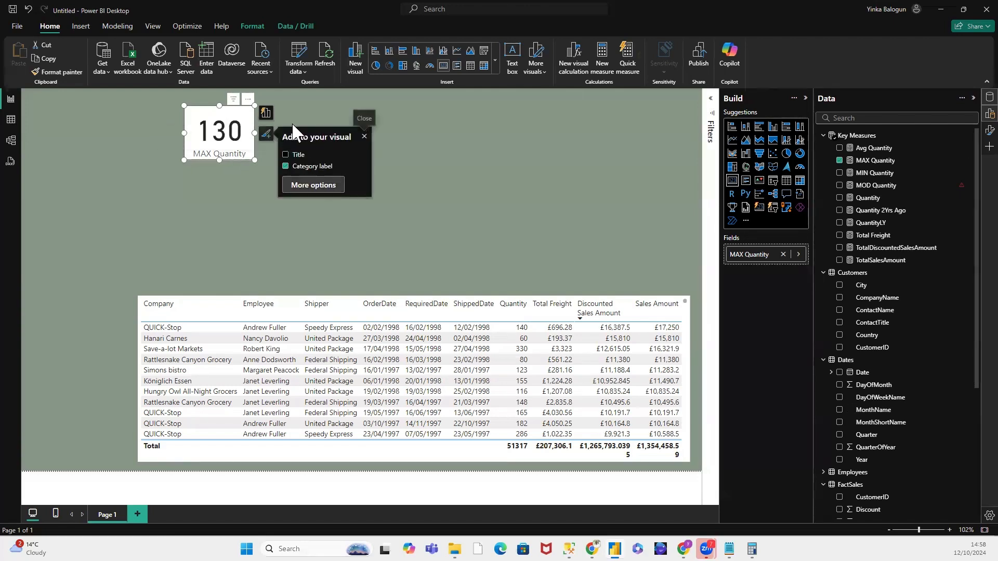
click(312, 187)
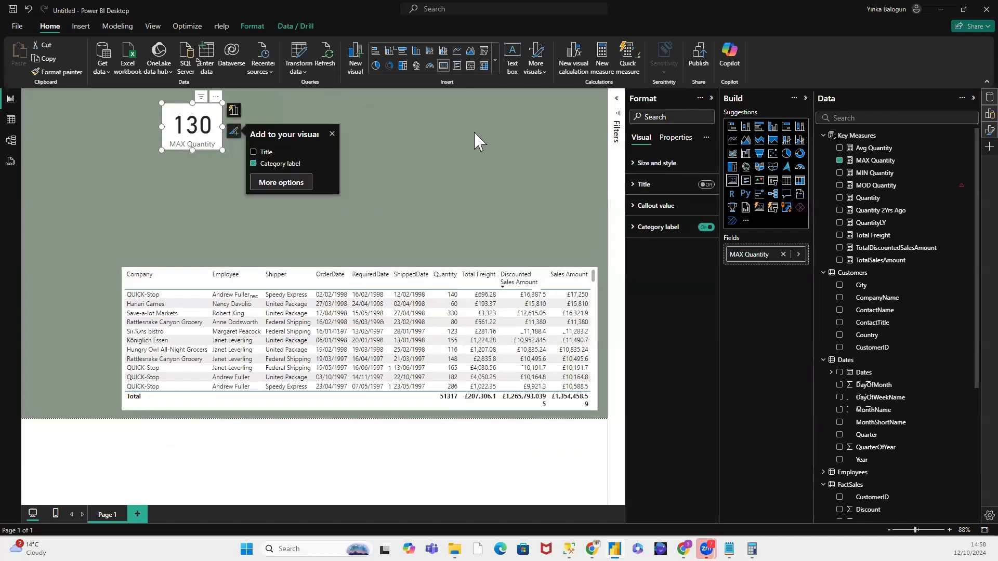
click(641, 164)
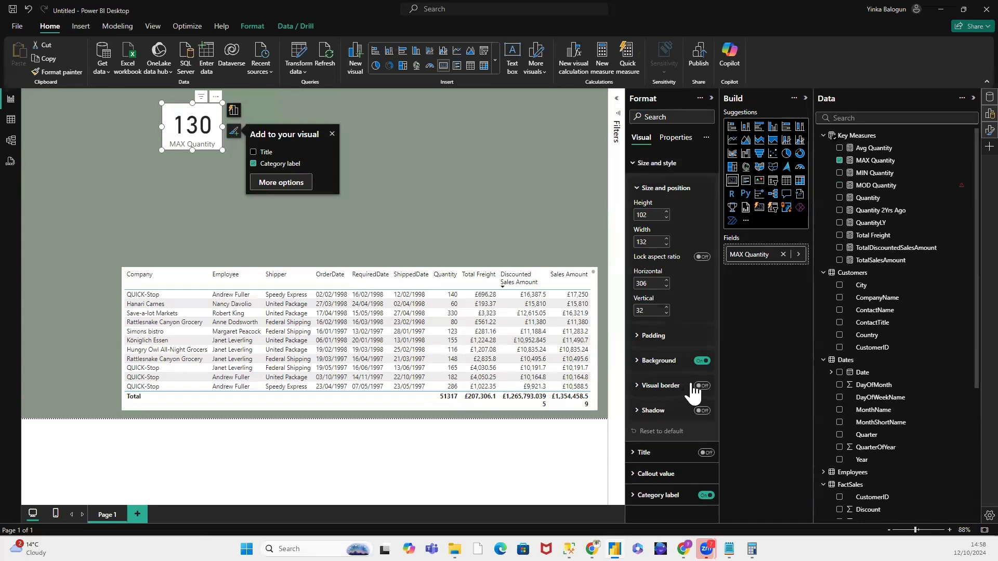
click(631, 497)
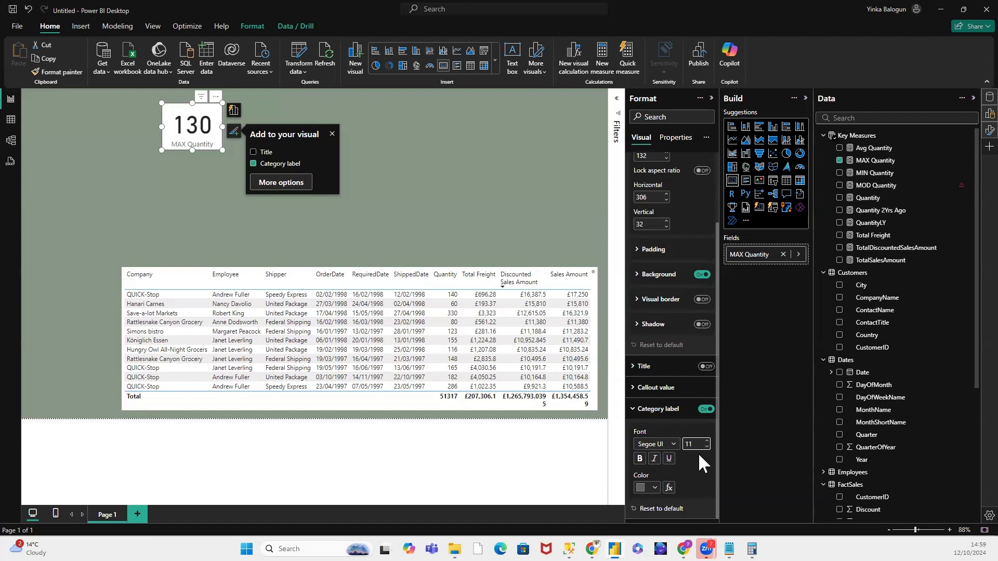
click(655, 488)
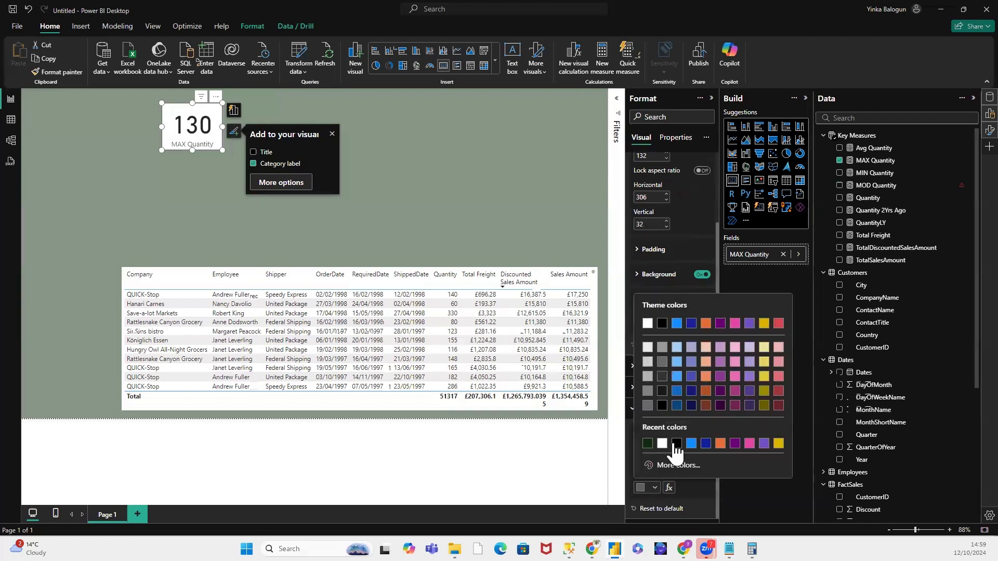
click(669, 447)
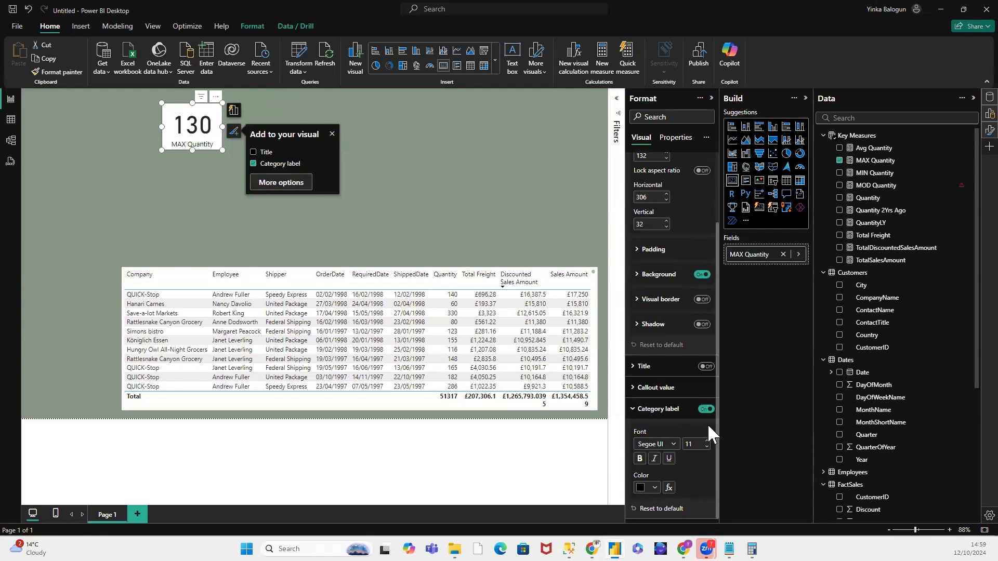
click(632, 410)
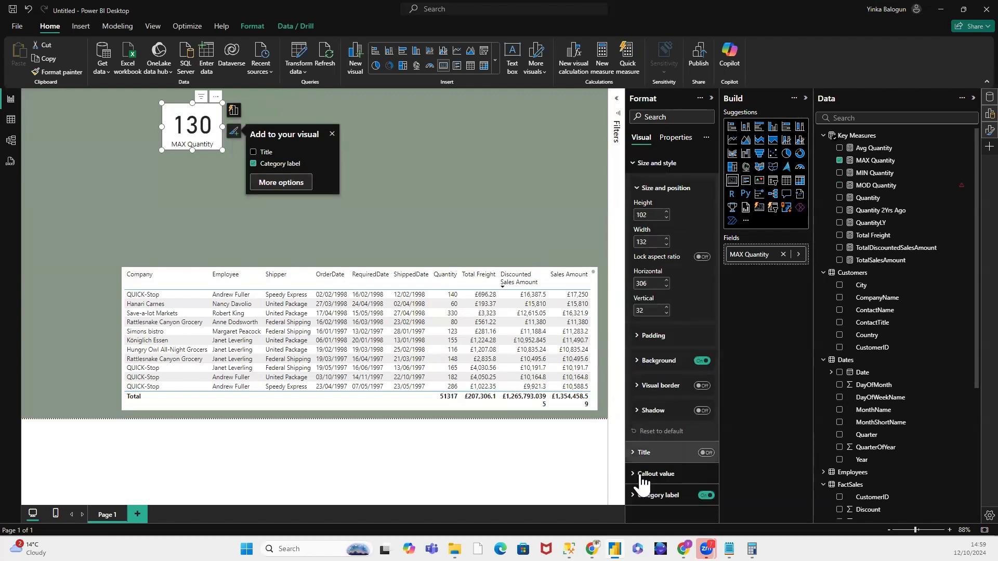
Step: Reduce the font size of the MAX Quantity card's callout value to 39
scroll(678, 320, down, 3)
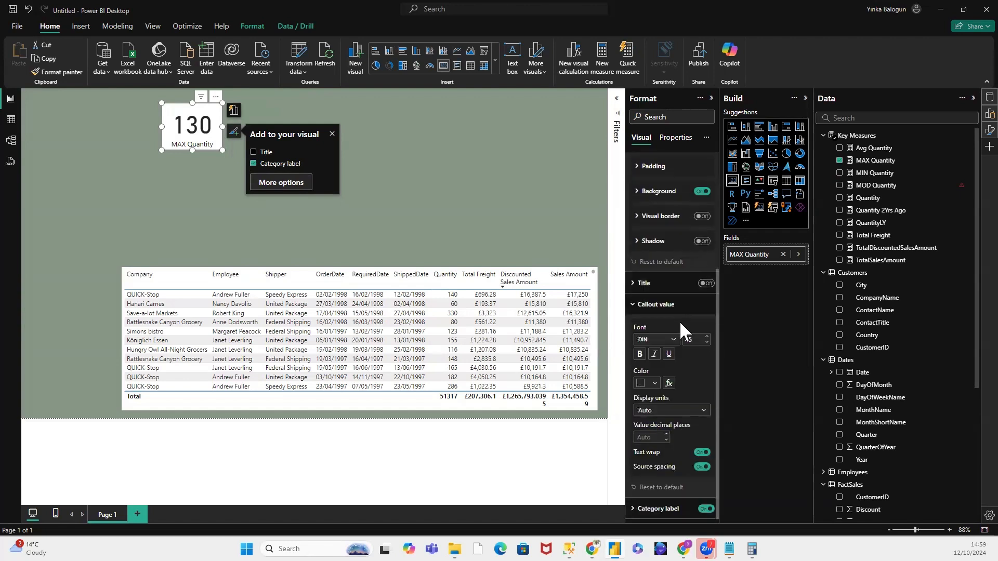
click(707, 344)
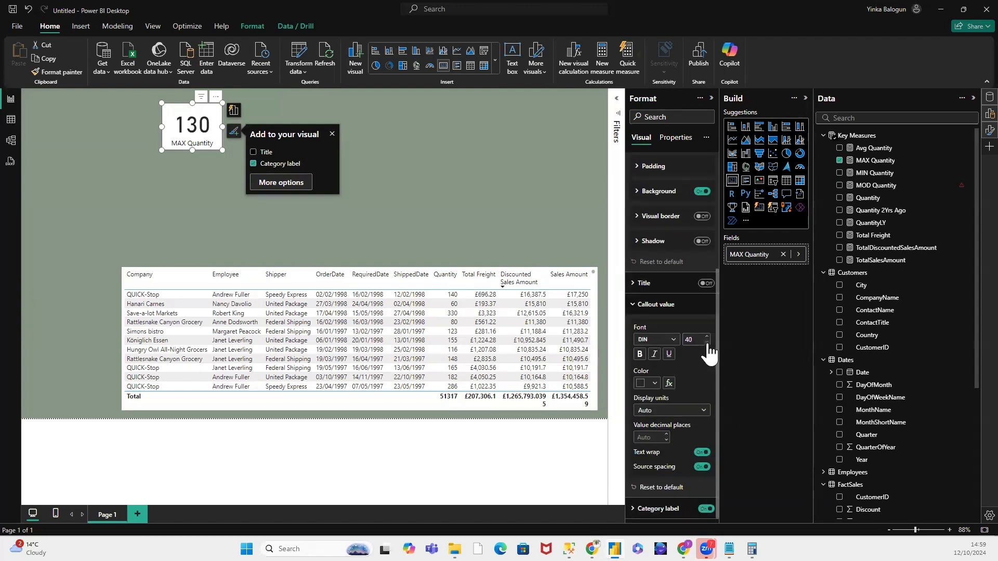
click(638, 305)
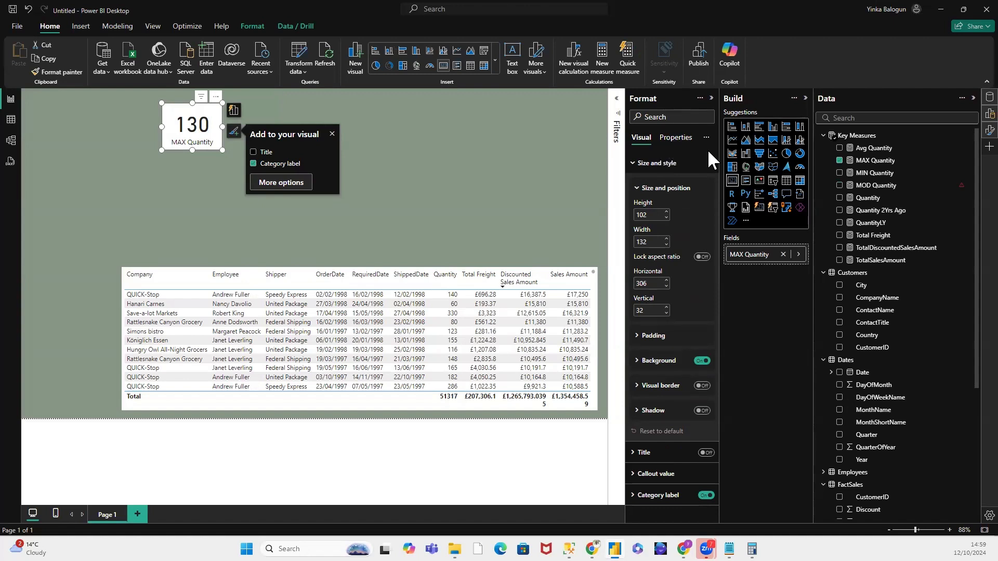
click(675, 137)
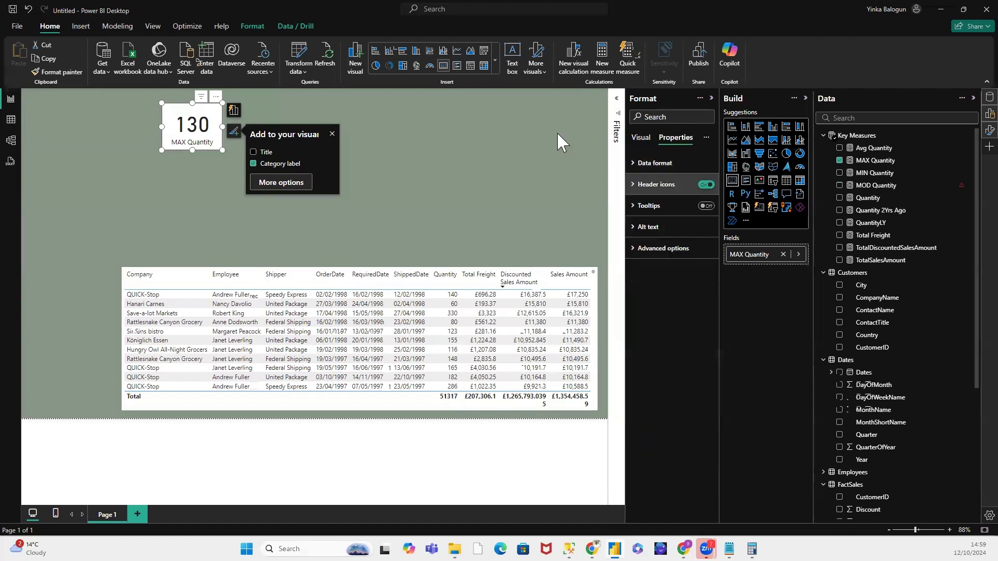
click(634, 164)
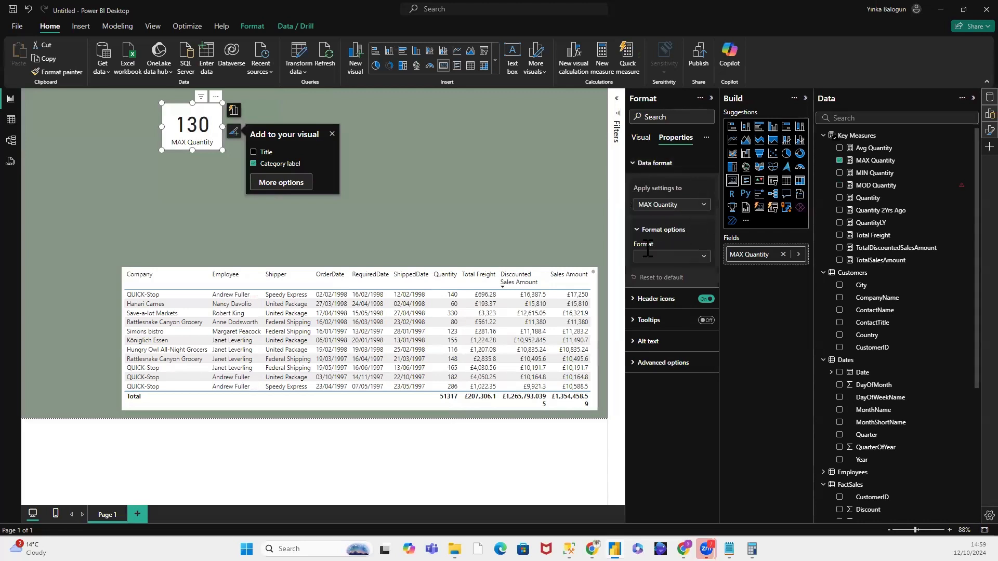
click(703, 256)
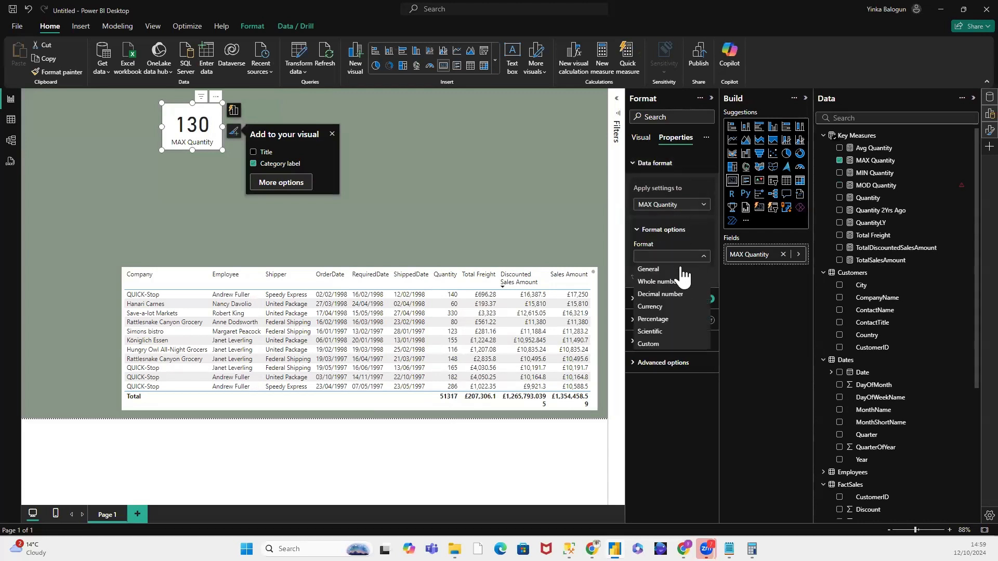
click(672, 224)
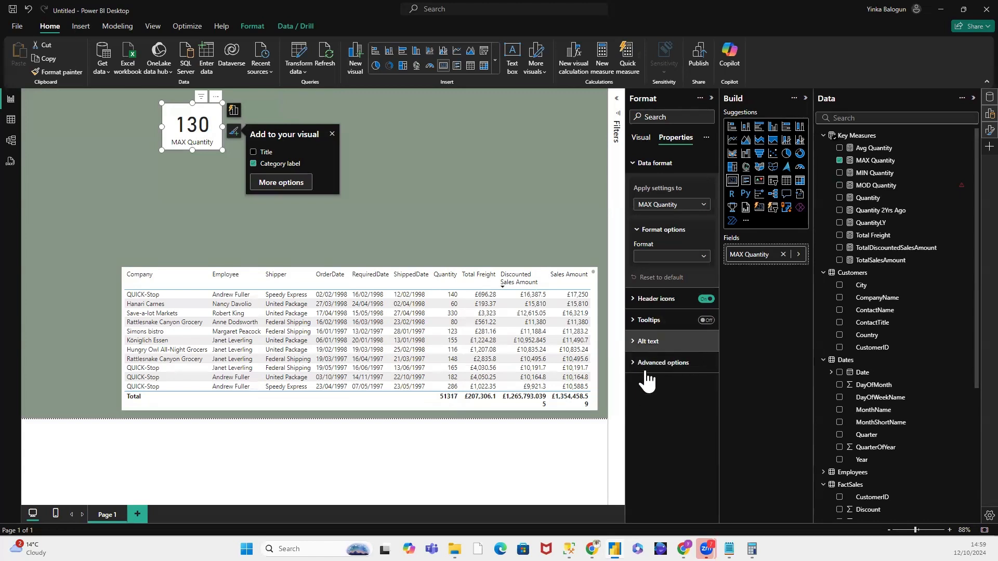
click(640, 139)
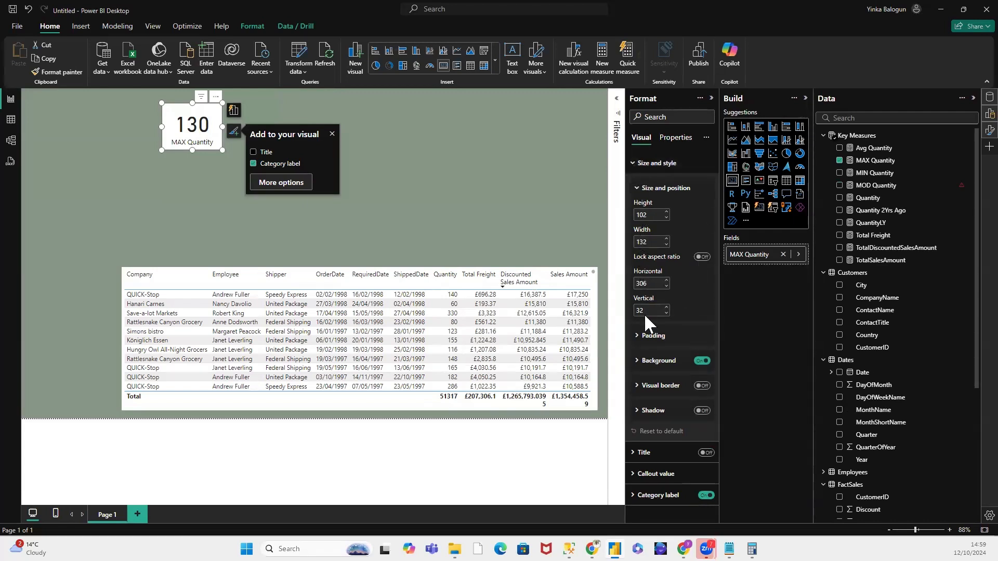
Step: Try showing a title on the MAX Quantity card and turn it back off
click(634, 163)
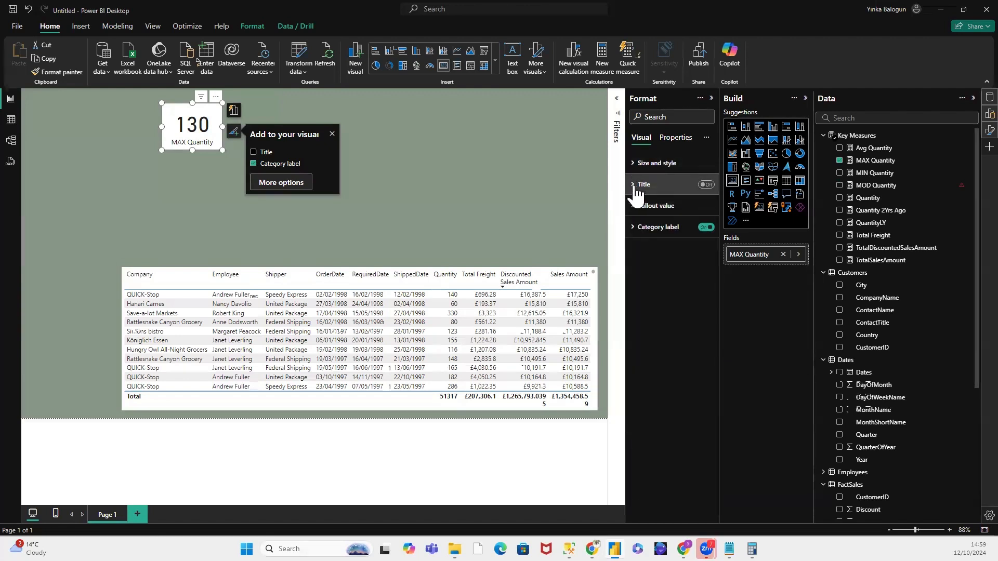
click(636, 187)
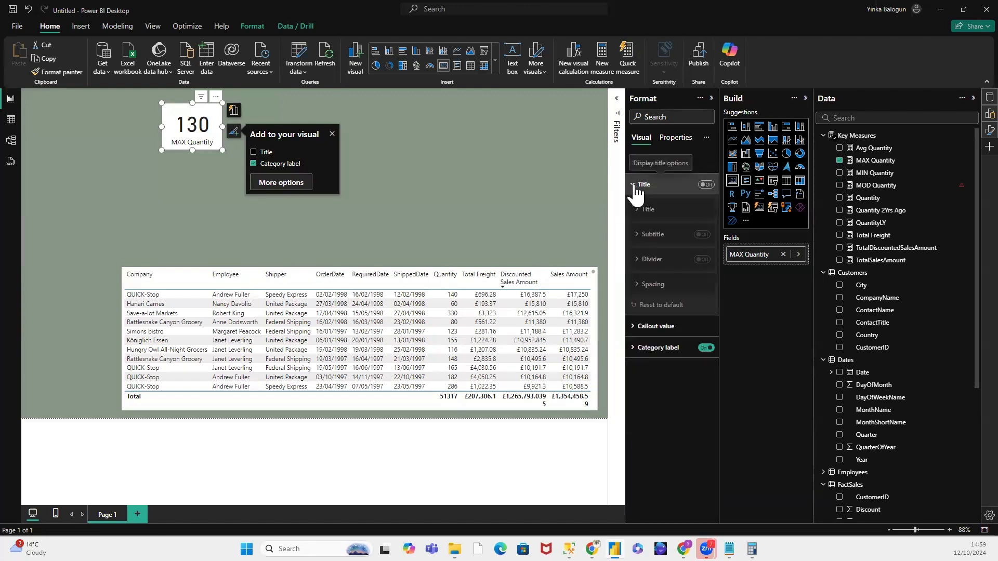
click(705, 185)
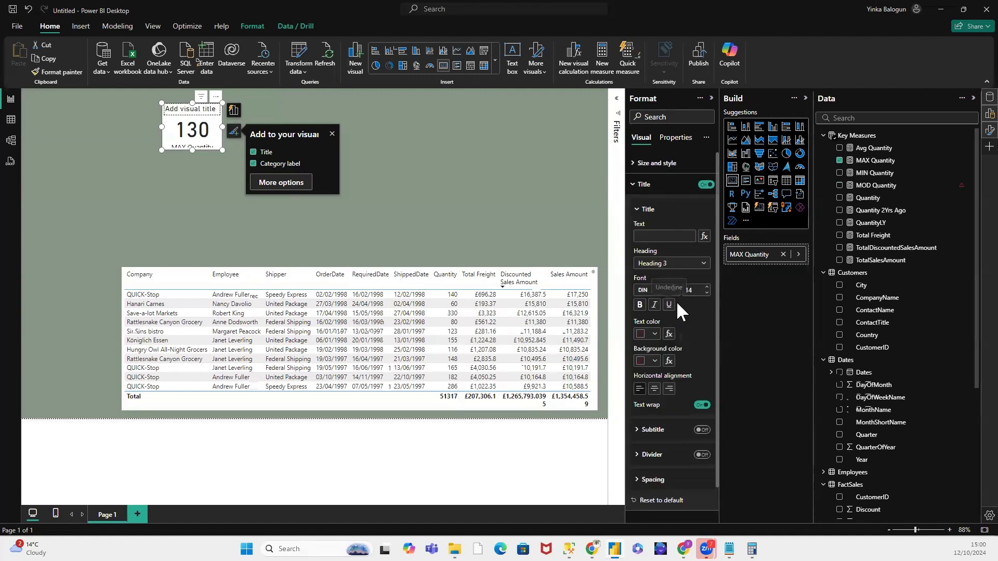
click(705, 185)
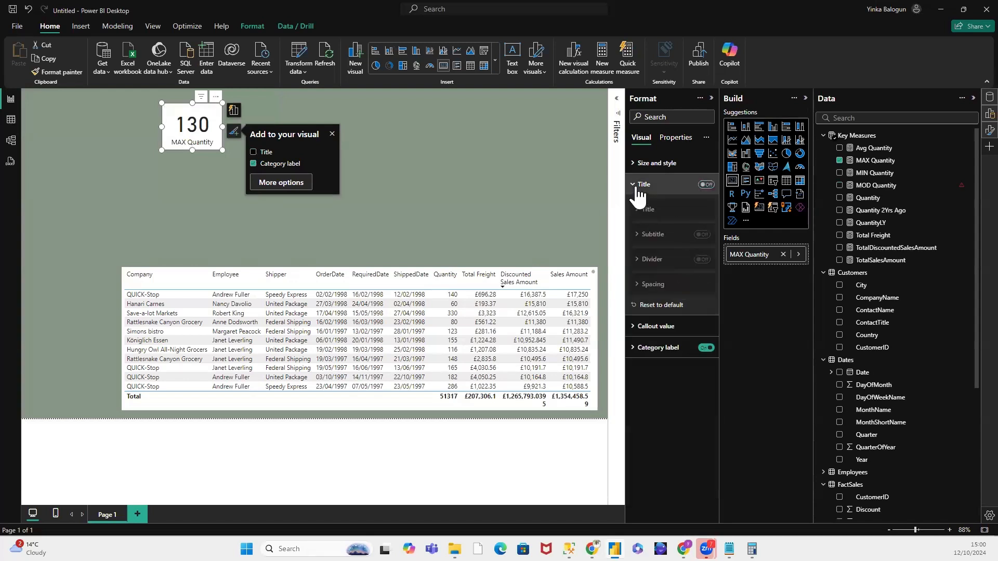
Step: Set the callout value's font size to 30 and reduce the MAX Quantity card's height to fit the smaller text
click(637, 210)
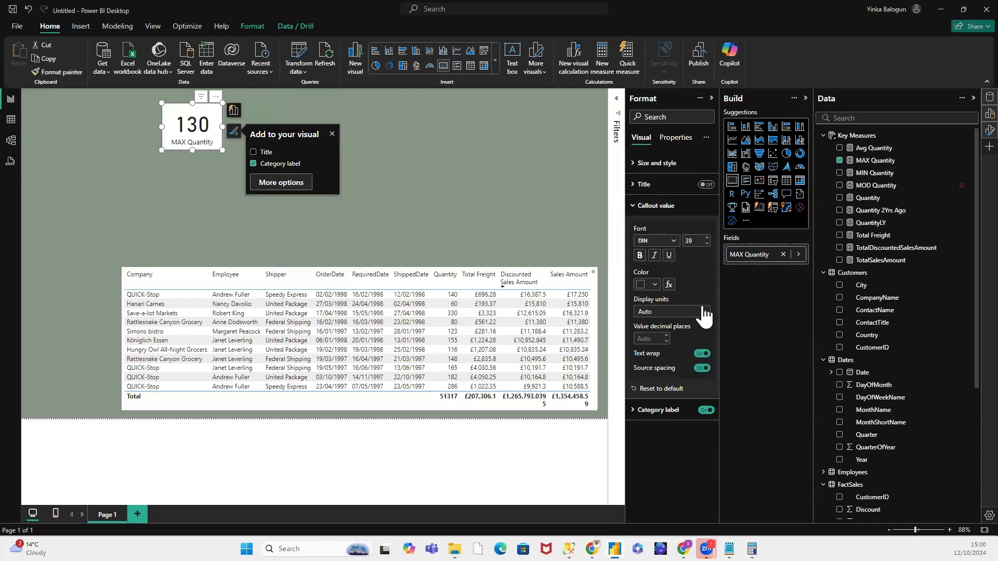
click(690, 240)
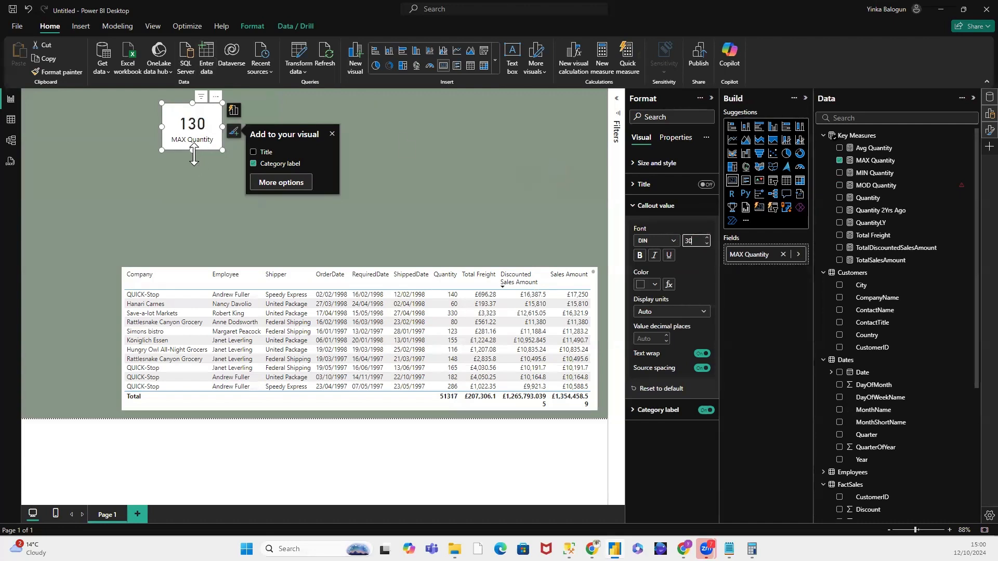
drag(193, 151, 196, 140)
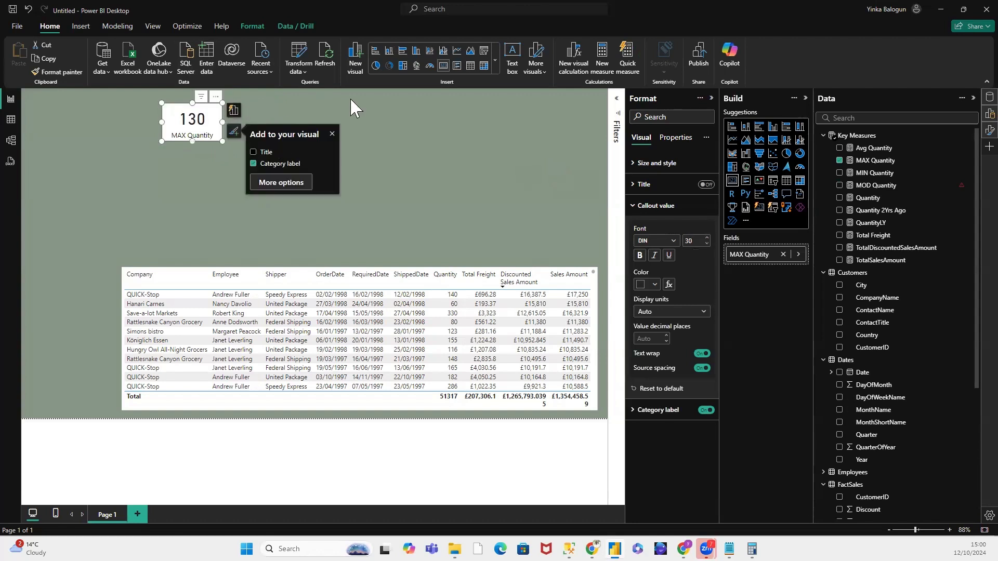
Step: Set the callout value color of the MAX Quantity card to the darkest navy blue shade
click(419, 130)
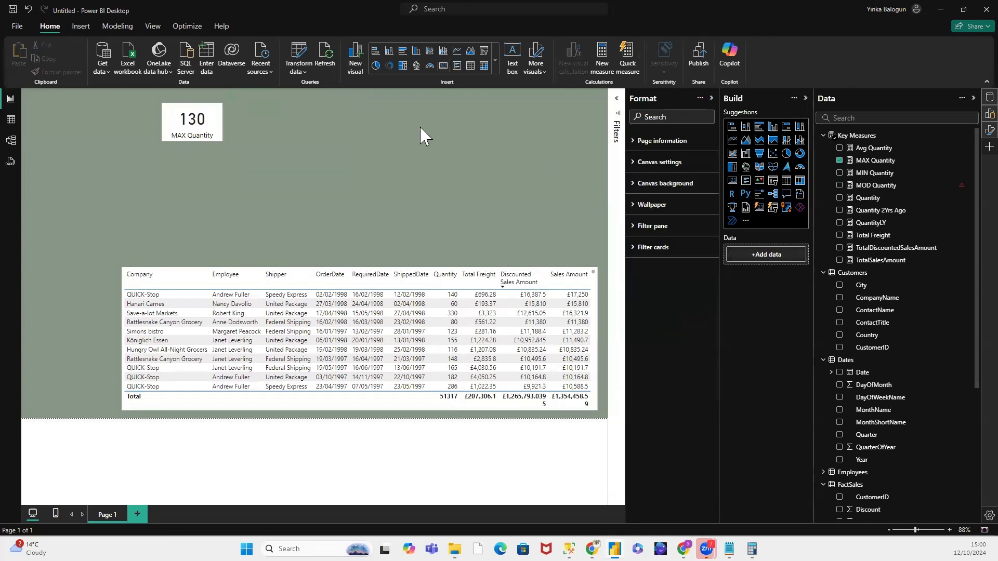
click(186, 125)
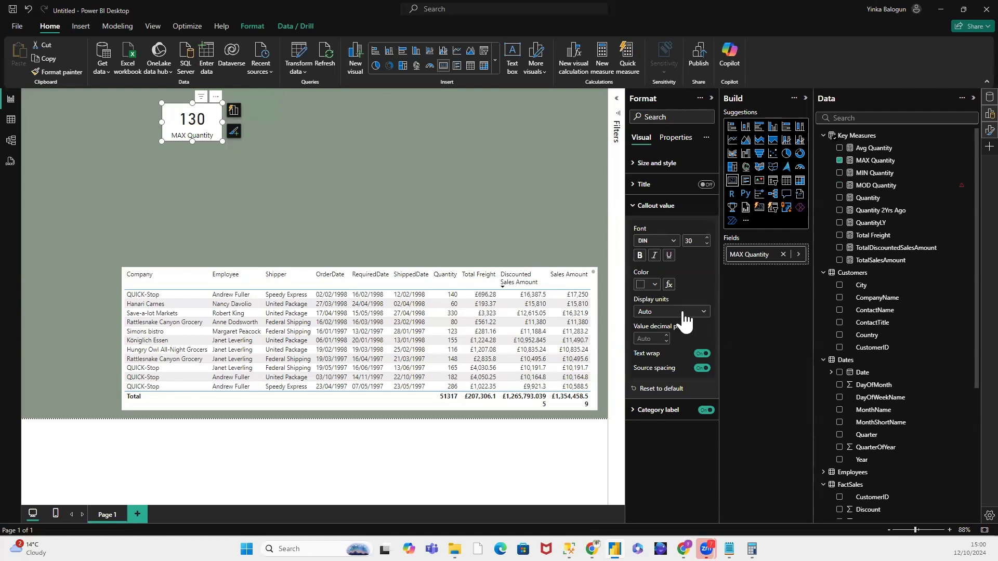
click(654, 284)
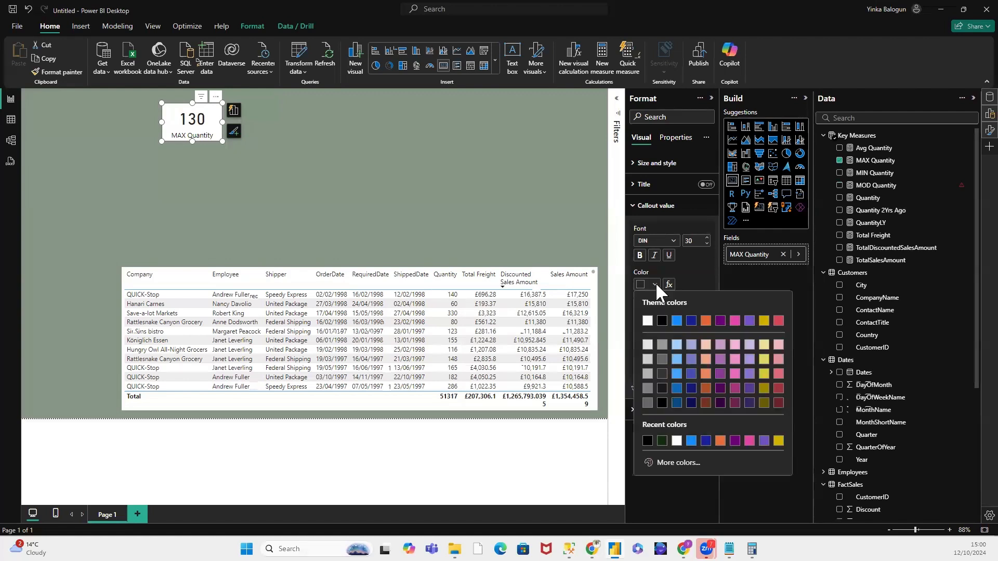
click(691, 403)
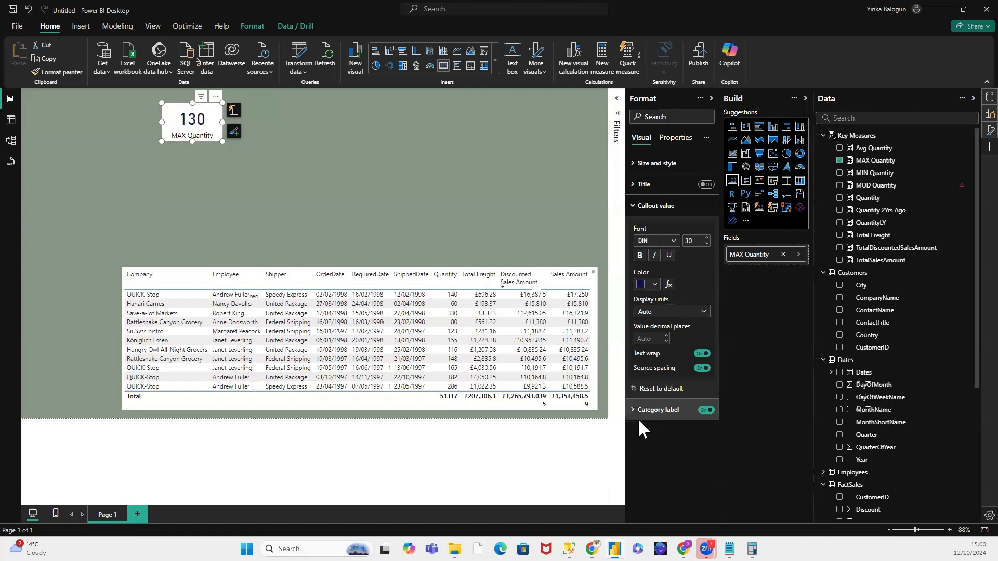
Step: Set the MAX Quantity card's category label to the same dark navy blue and make it bold
click(680, 410)
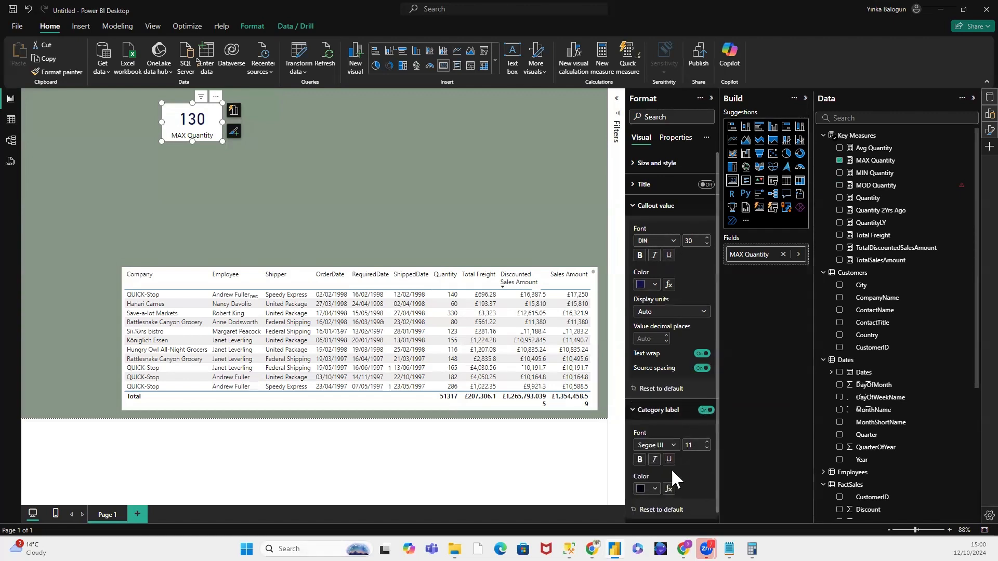
click(655, 489)
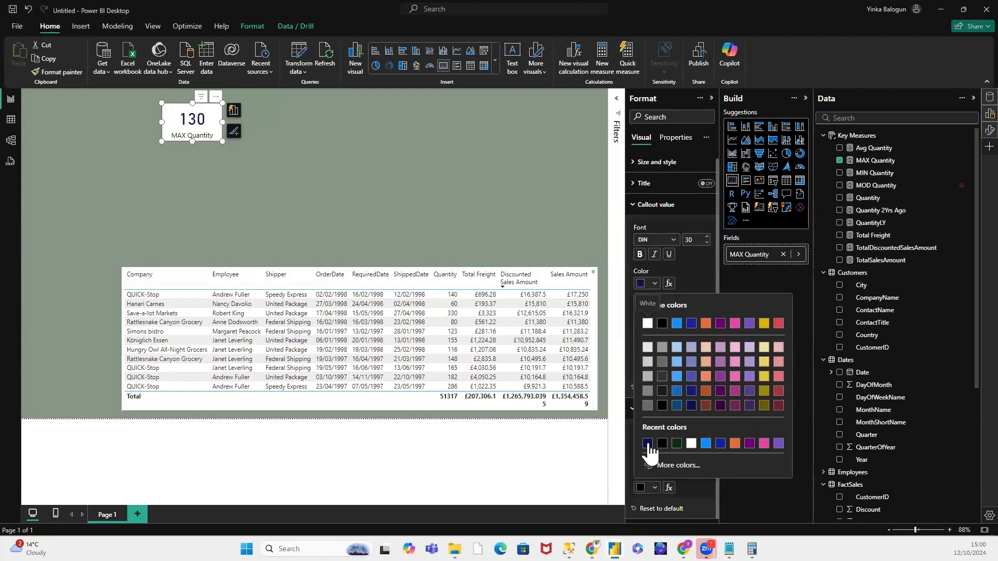
click(648, 443)
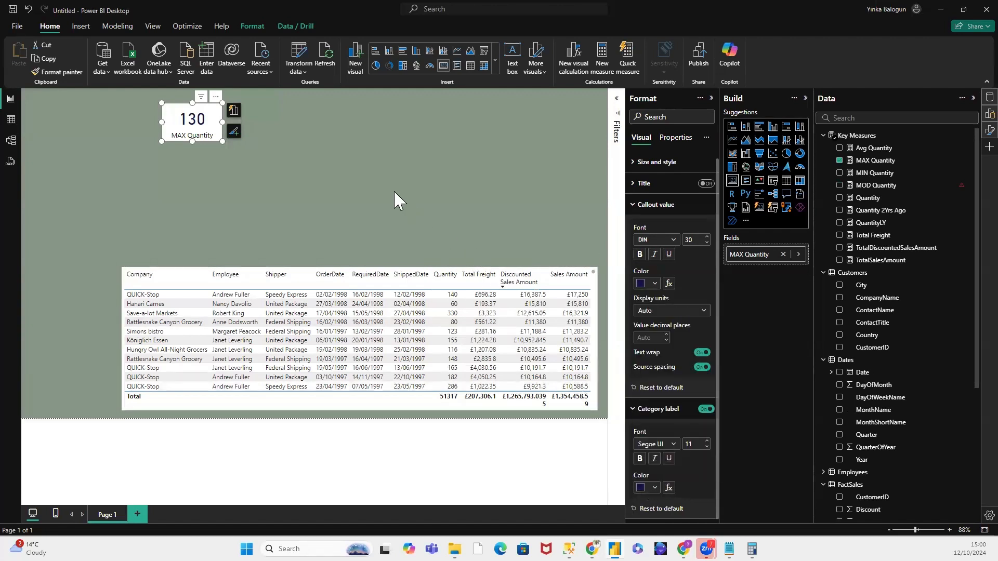
click(255, 182)
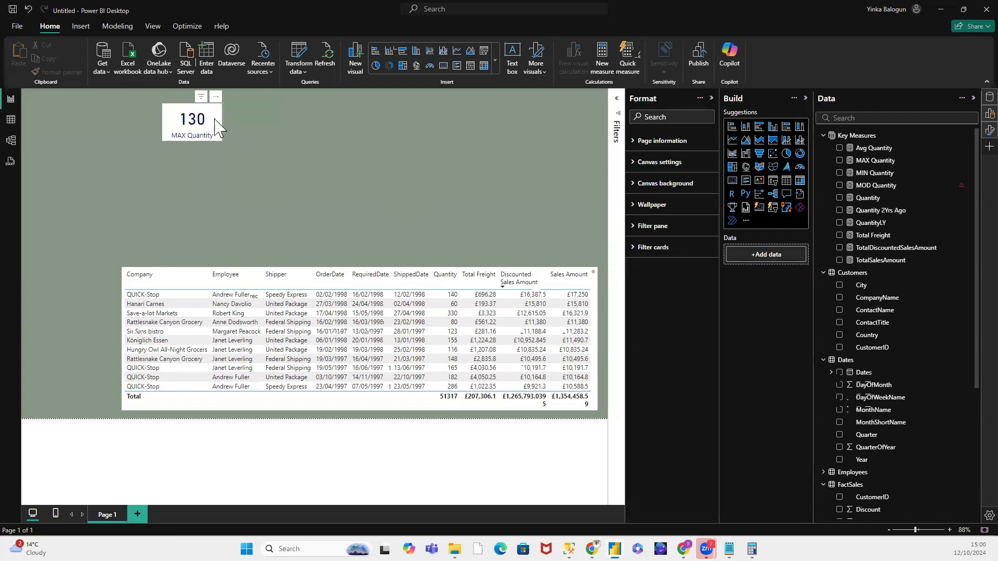
click(219, 135)
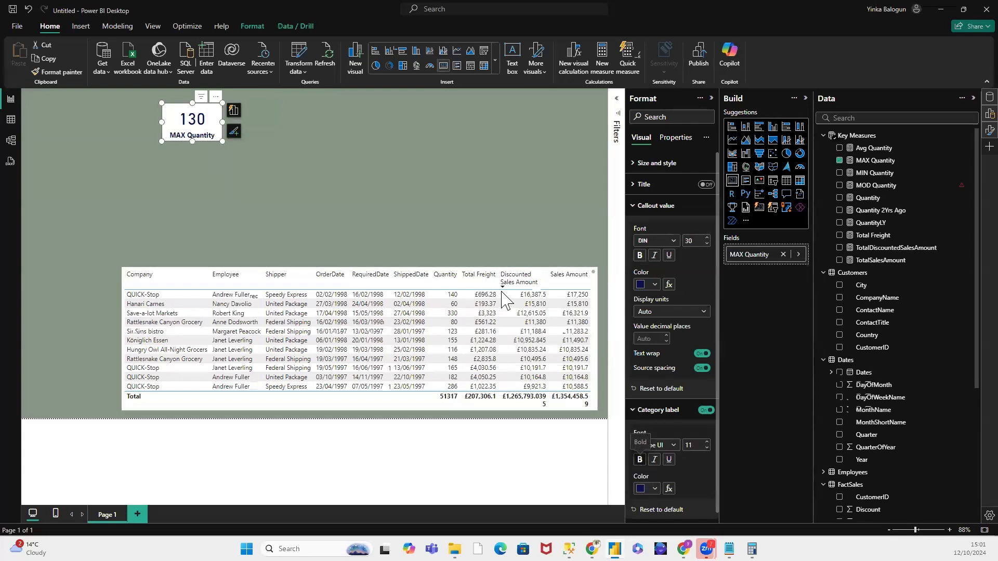
click(331, 156)
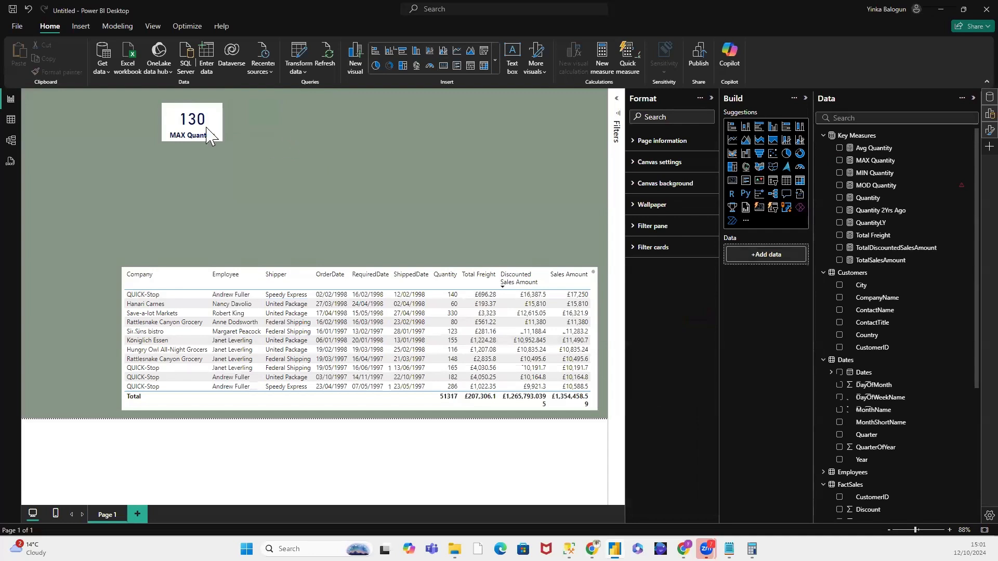
Step: Copy the MAX Quantity card and paste several duplicates of it onto the page
click(208, 114)
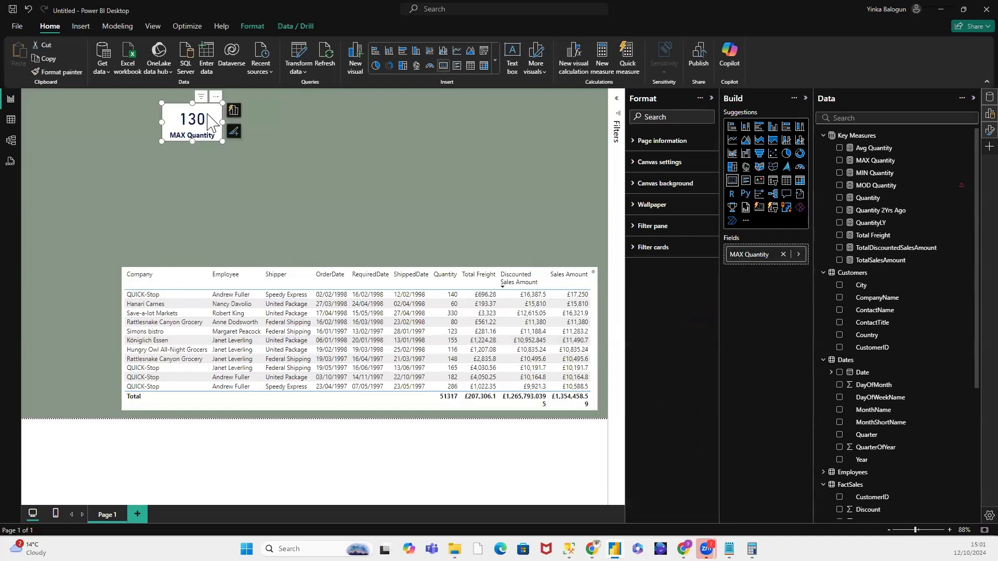
right_click(208, 114)
mouse_move(242, 161)
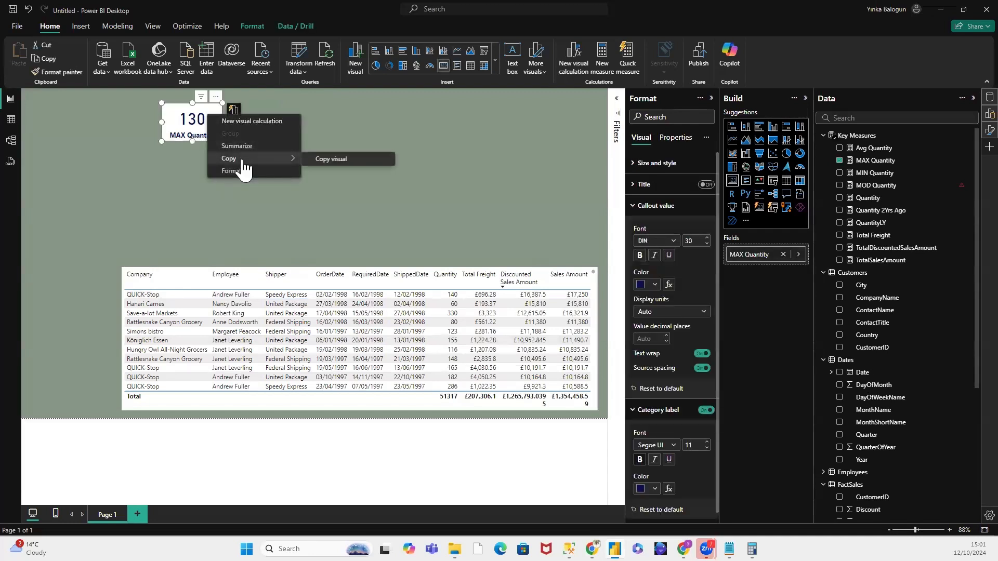
click(335, 159)
click(331, 129)
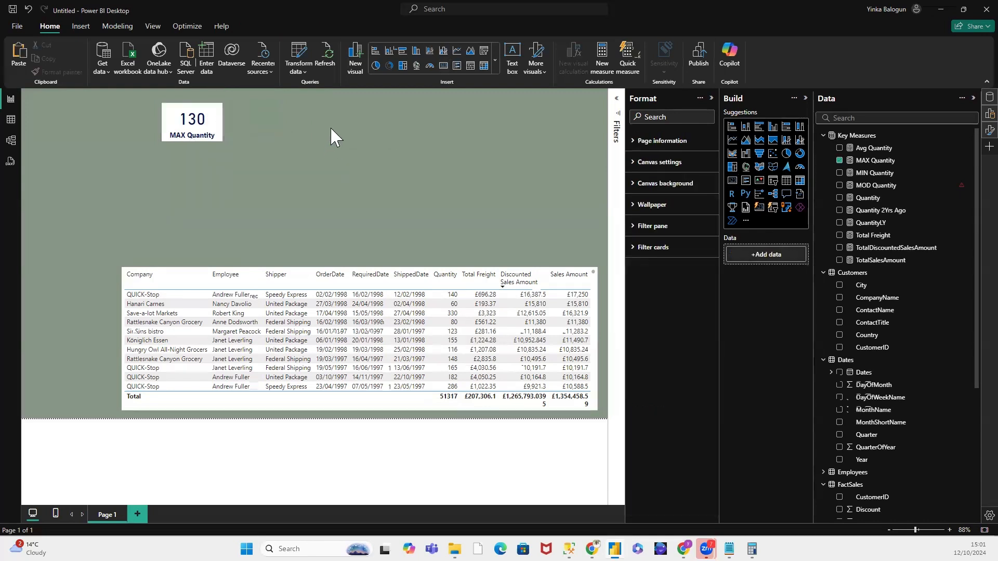
key(ctrl+v)
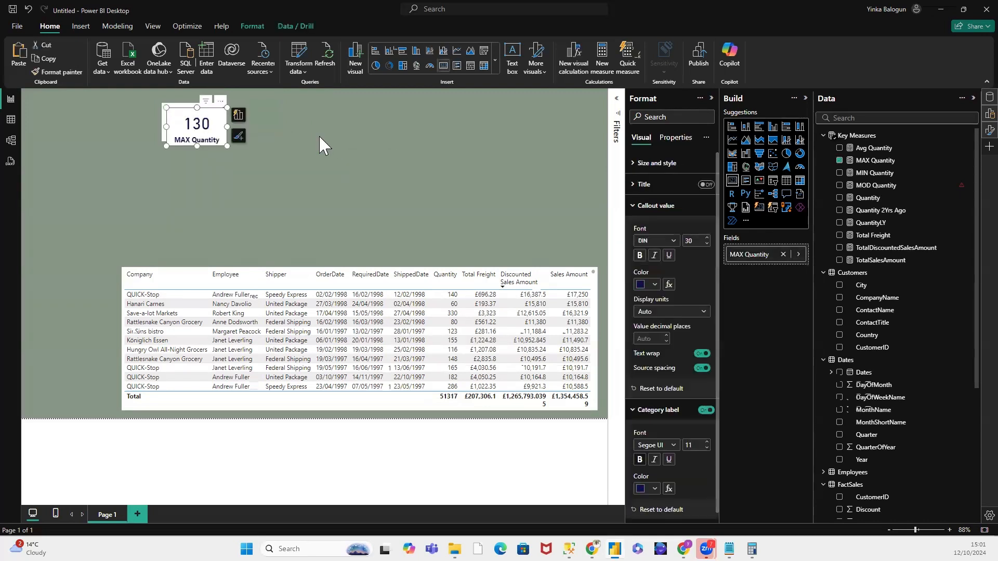
key(ctrl+v)
key(ctrl+v)
key(ctrl+v)
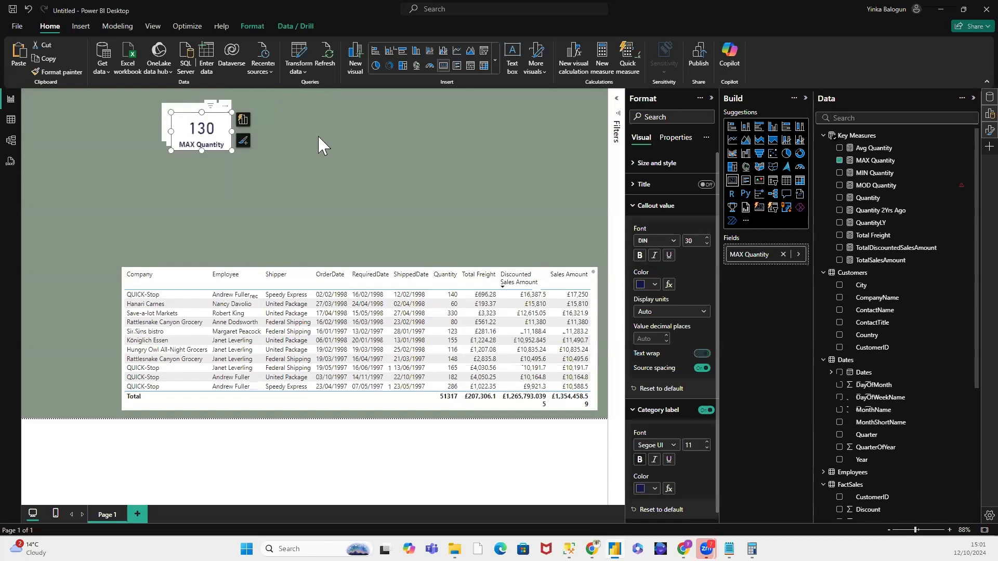
key(ctrl+v)
key(ctrl+v)
key(ctrl+v)
Step: Pull two of the pasted card copies out of the stack and place them side by side in the empty area beside it
drag(294, 129, 321, 118)
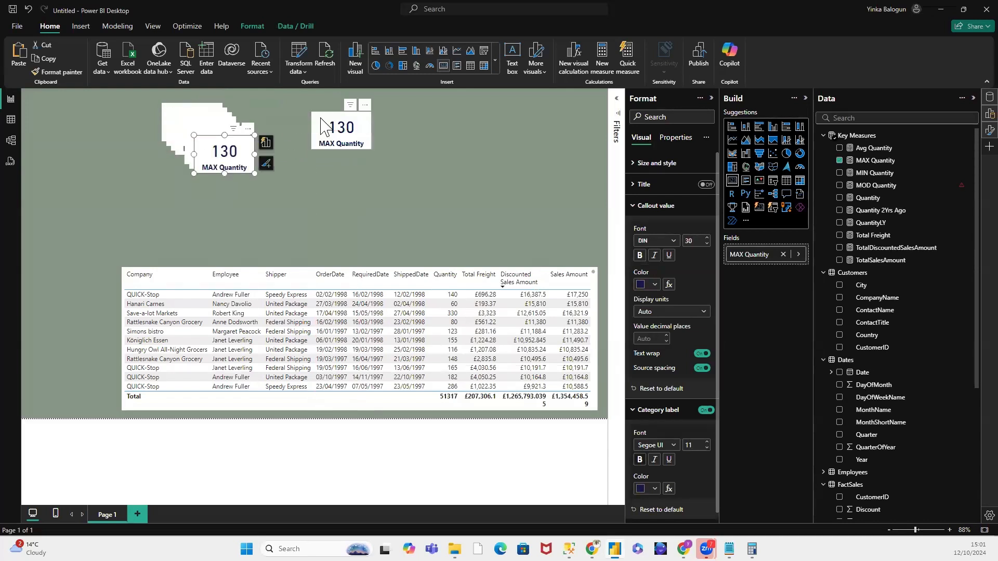
click(294, 195)
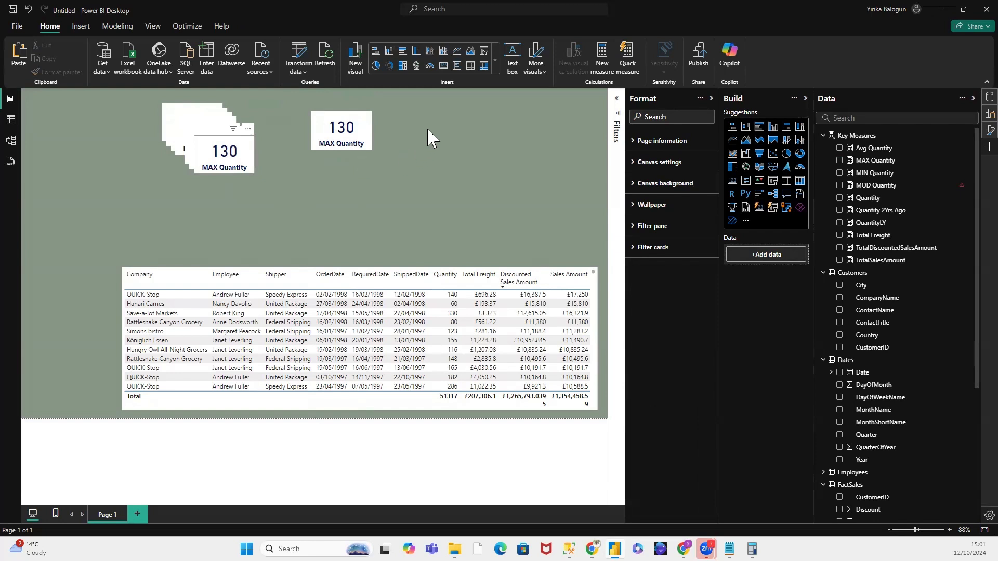
key(ctrl+v)
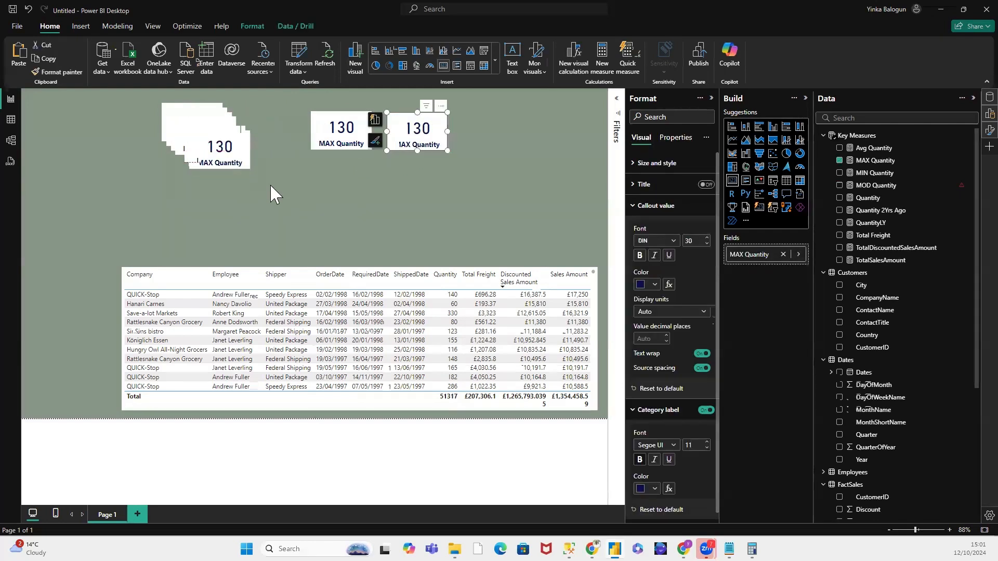
Step: Delete the surplus card copies stacked over the original MAX Quantity card, keeping the original and the two separated copies
click(269, 182)
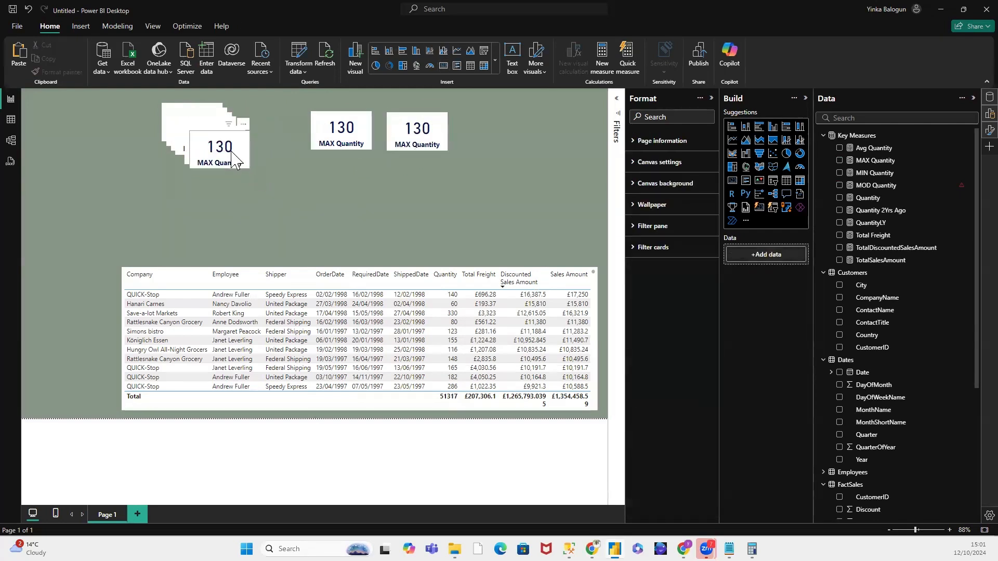
click(232, 156)
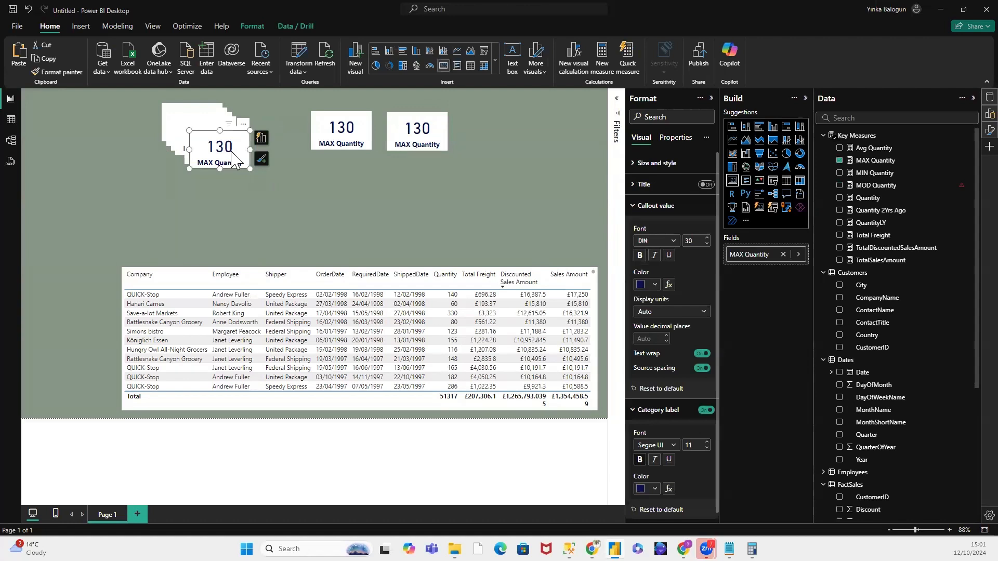
click(232, 156)
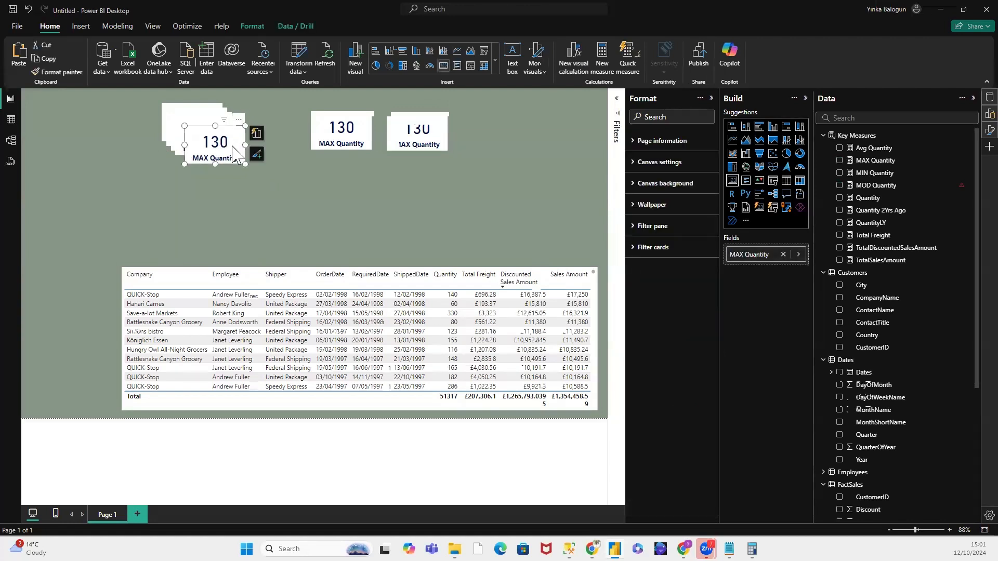
key(Delete)
click(223, 142)
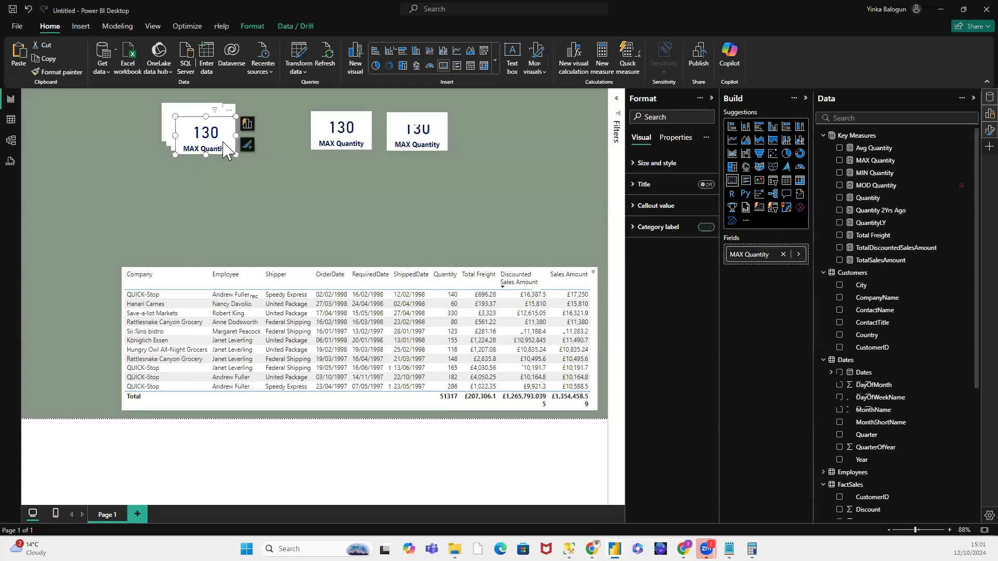
key(Delete)
click(220, 139)
key(Delete)
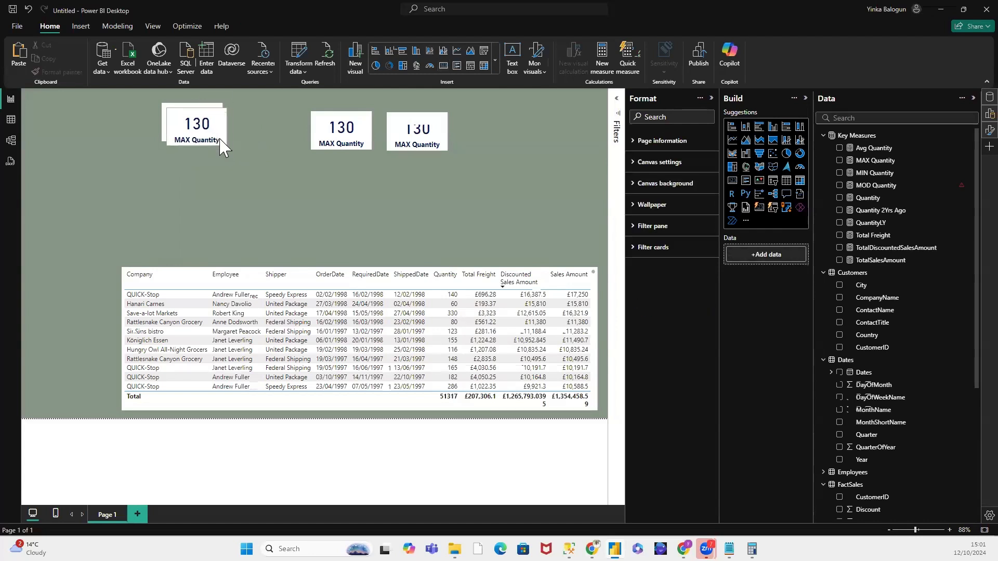
click(222, 139)
key(Delete)
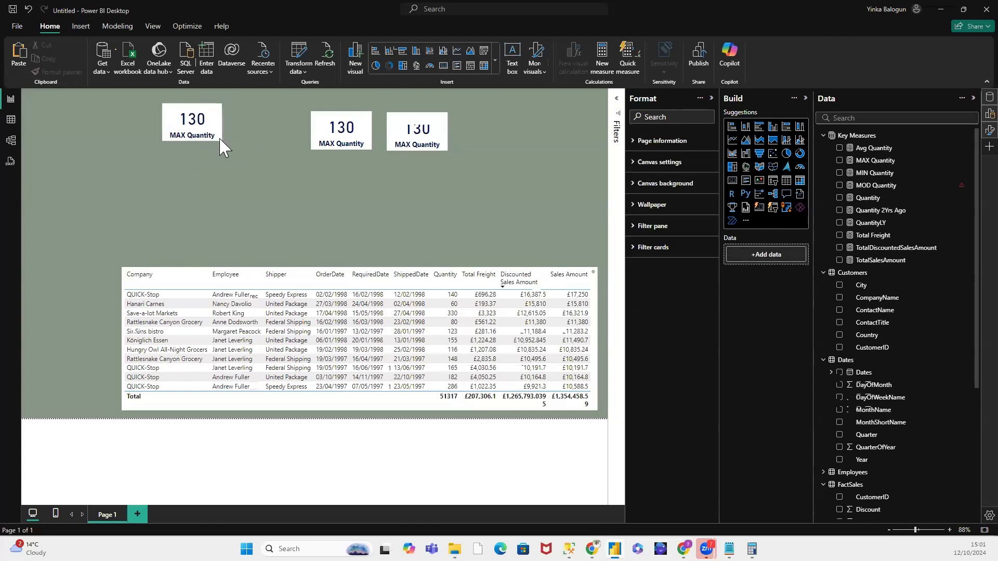
Step: Line up the two card copies in a row beside the original MAX Quantity card, level with it
drag(329, 125, 256, 119)
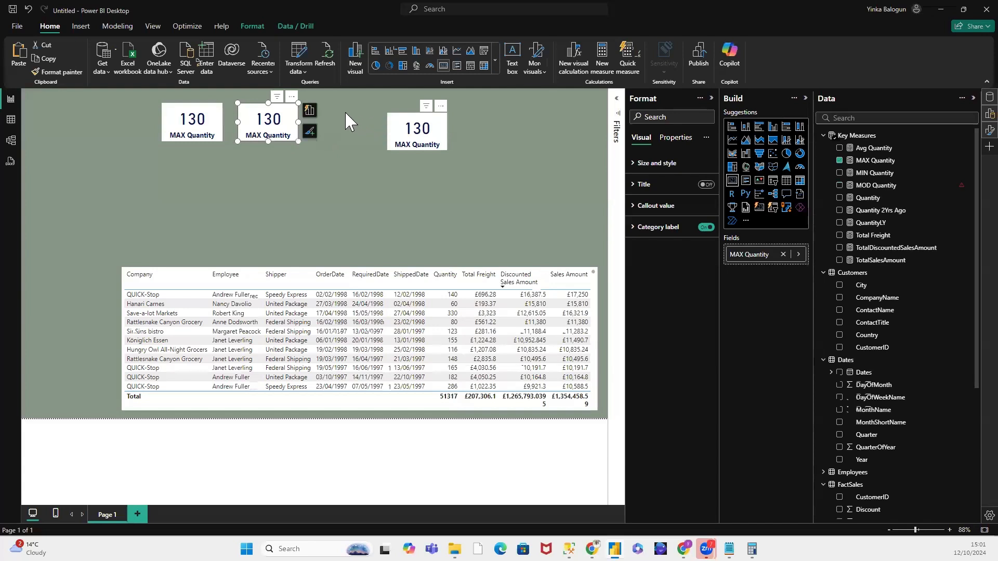
drag(415, 122, 337, 115)
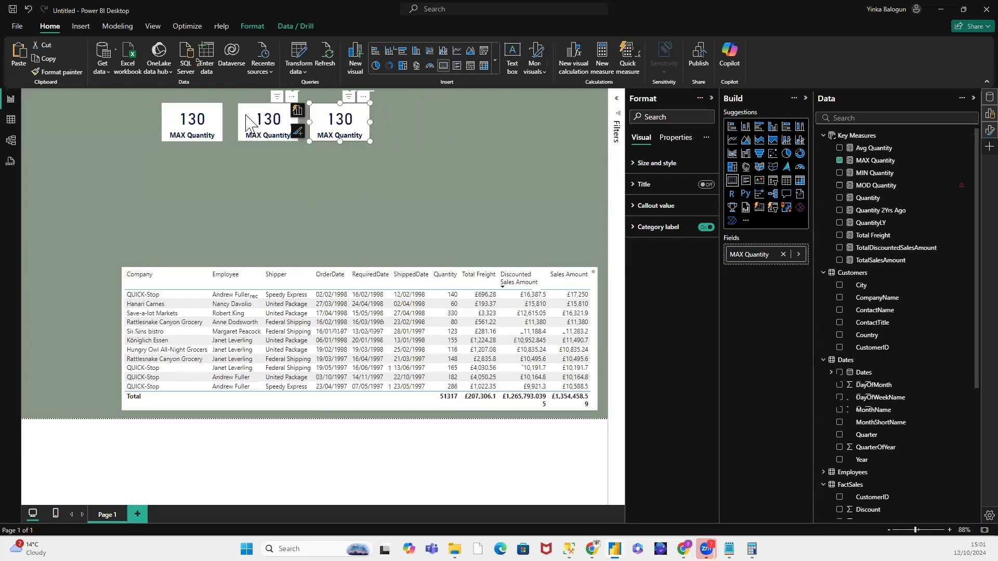
drag(248, 123, 245, 123)
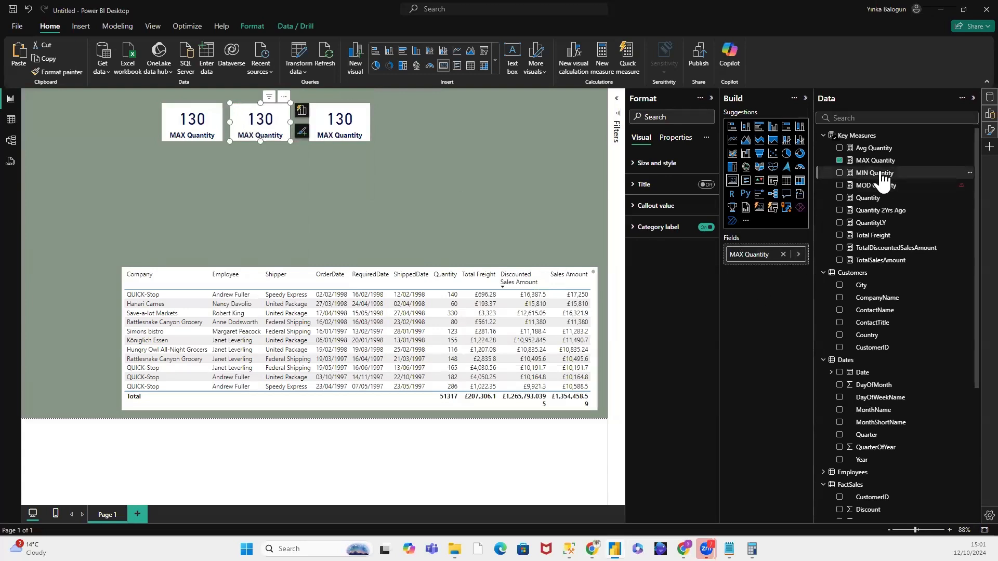
Step: Replace the field of the middle card with MIN Quantity and the field of the third card with Avg Quantity
drag(867, 177, 785, 254)
drag(873, 173, 758, 255)
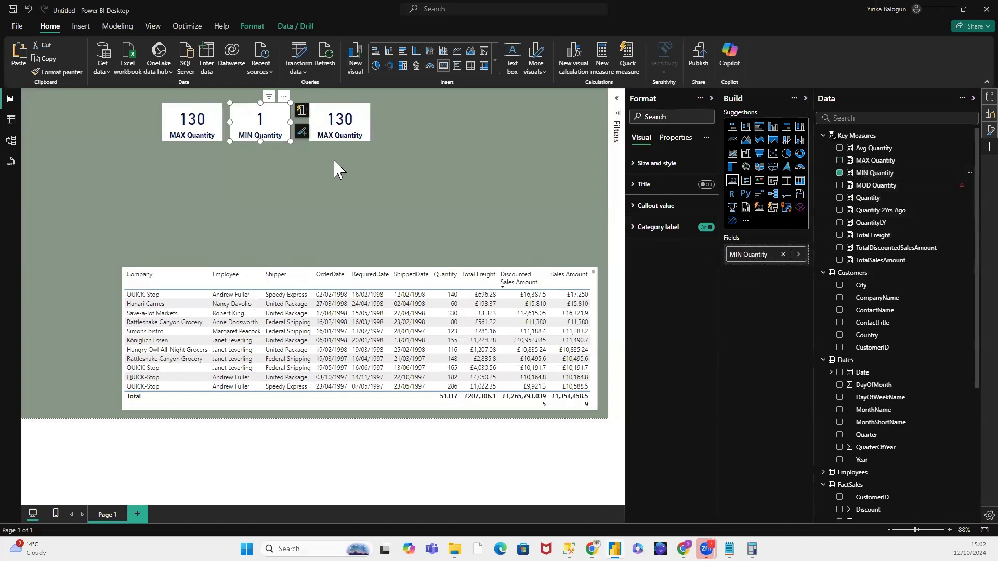
click(367, 137)
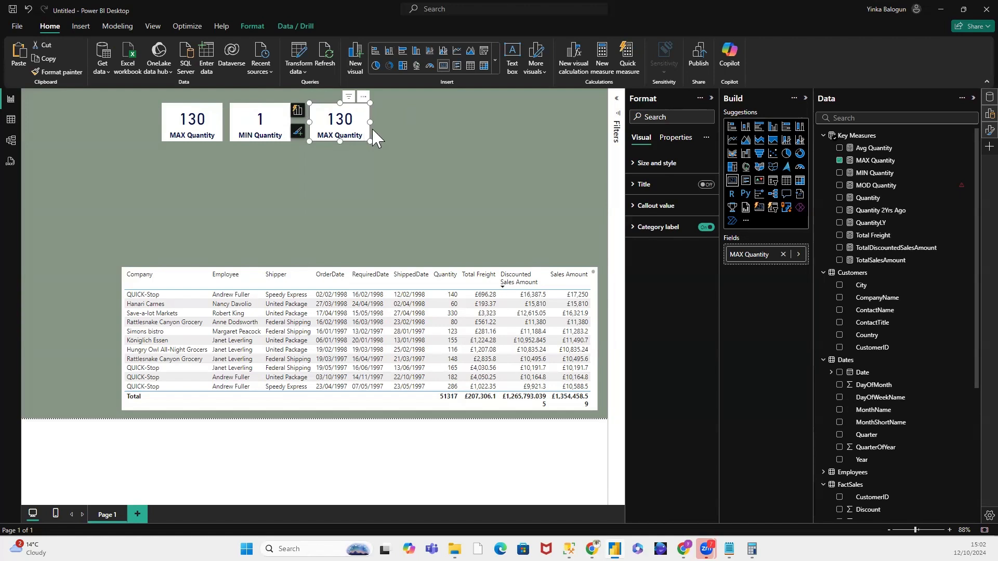
drag(875, 150, 792, 251)
drag(864, 160, 787, 262)
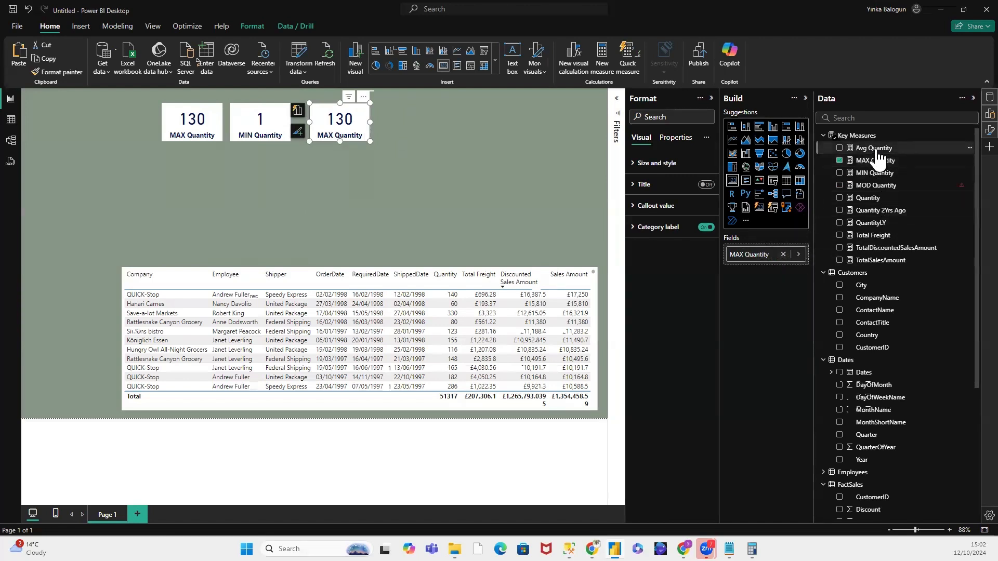
drag(875, 149, 782, 256)
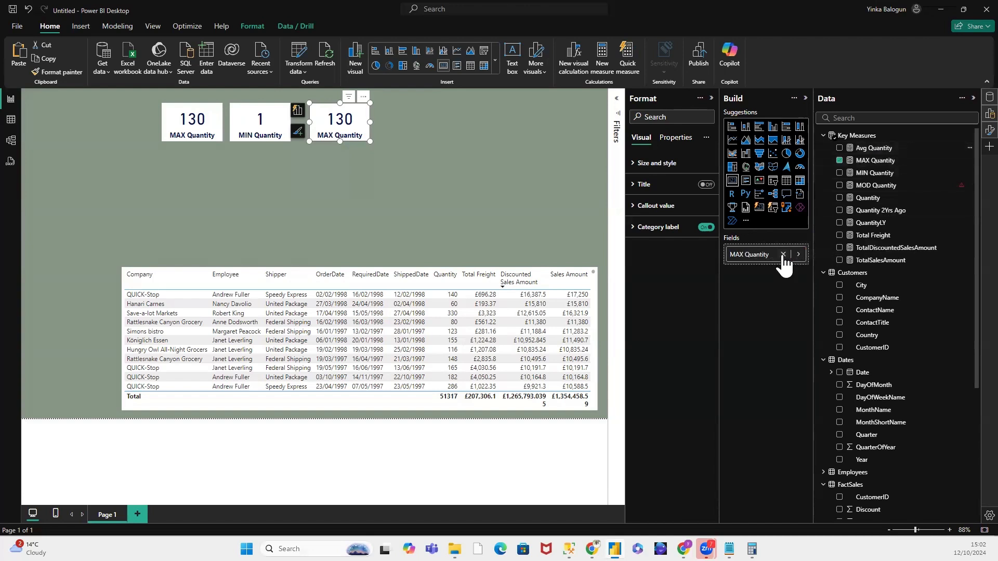
drag(860, 149, 757, 254)
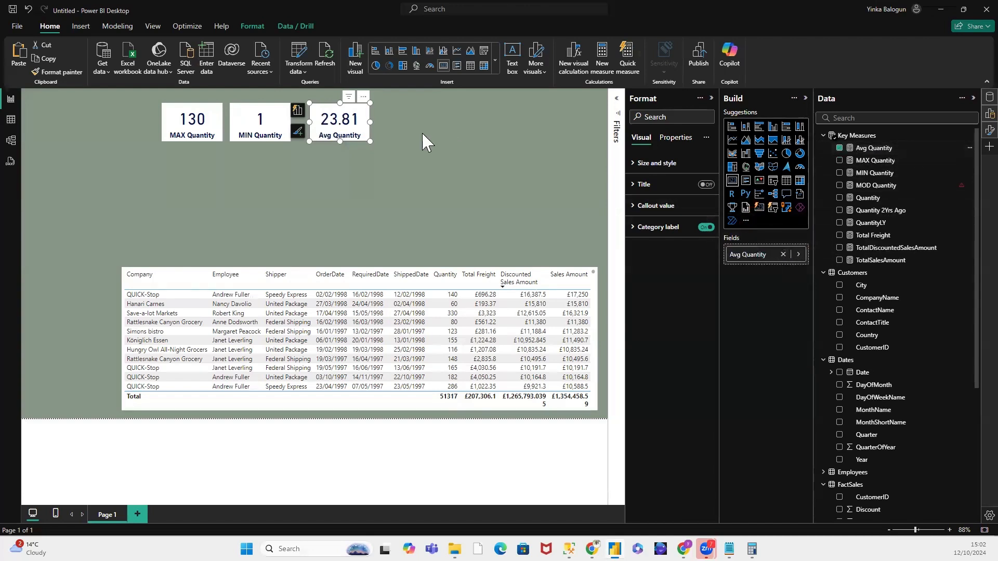
Step: Move the Avg Quantity card closer to the MIN Quantity card so the three cards are evenly spaced
click(327, 144)
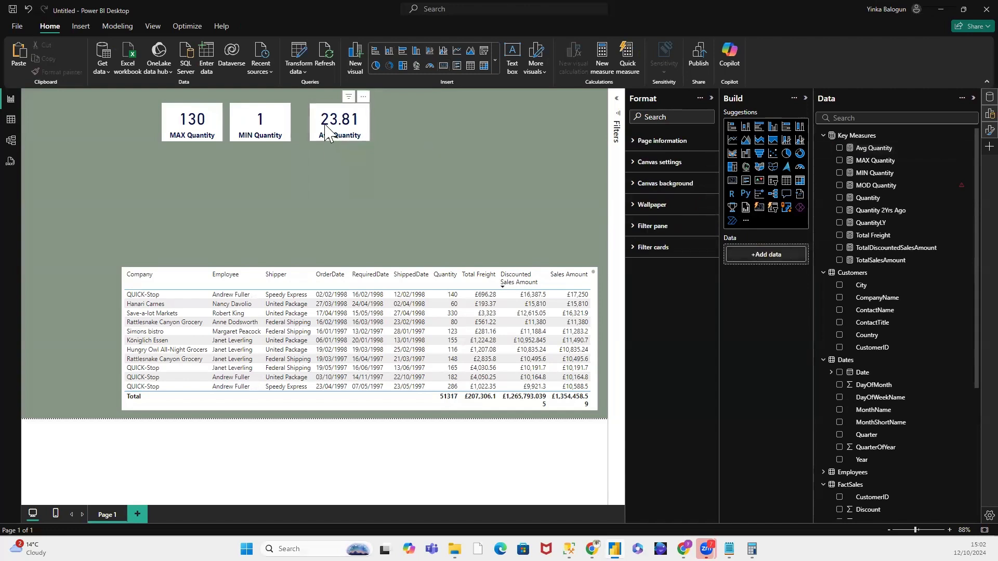
drag(324, 121, 318, 124)
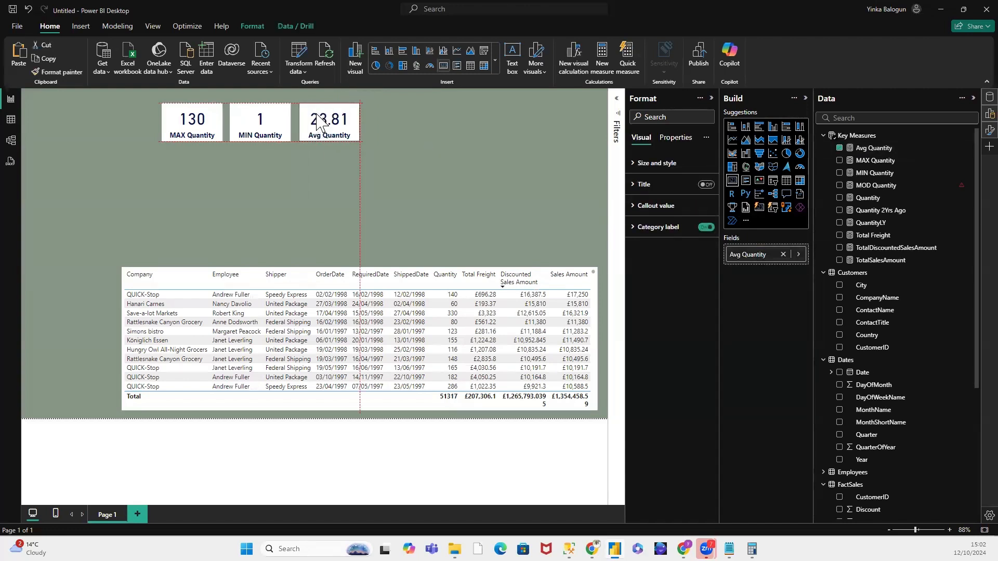
click(405, 145)
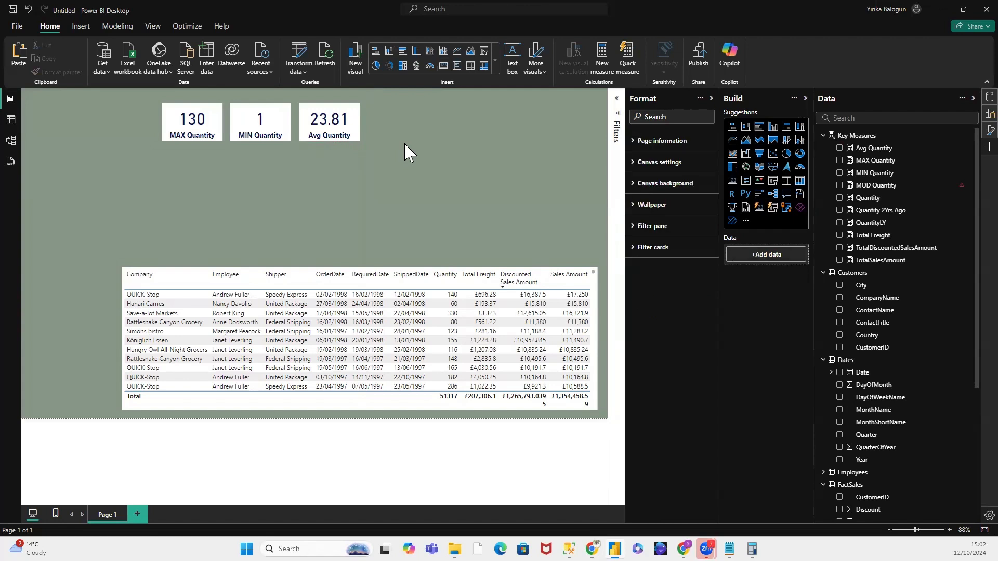
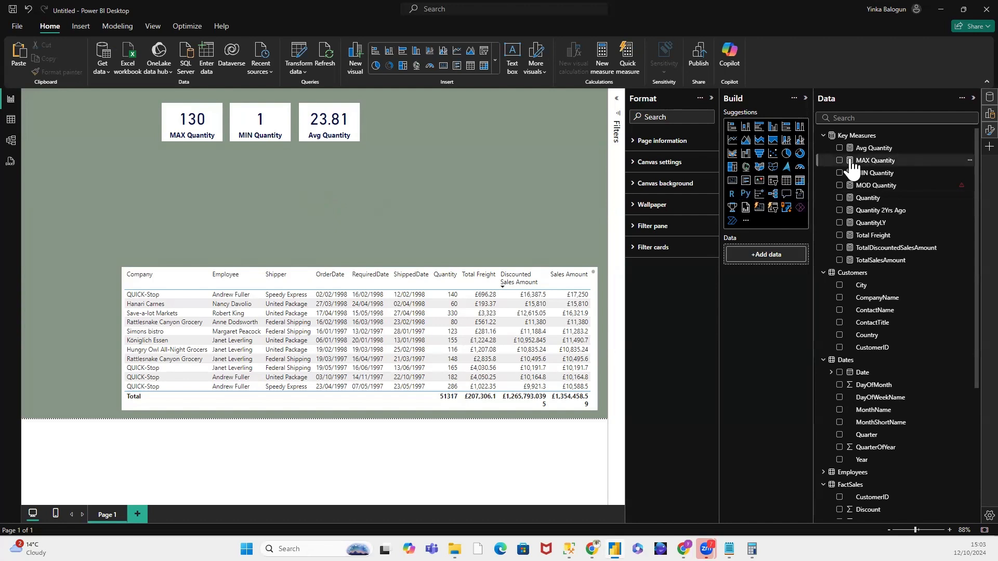
Step: Add a pie chart above the sales table showing the Quantity measure as values, broken down by Year from the Dates table
click(787, 156)
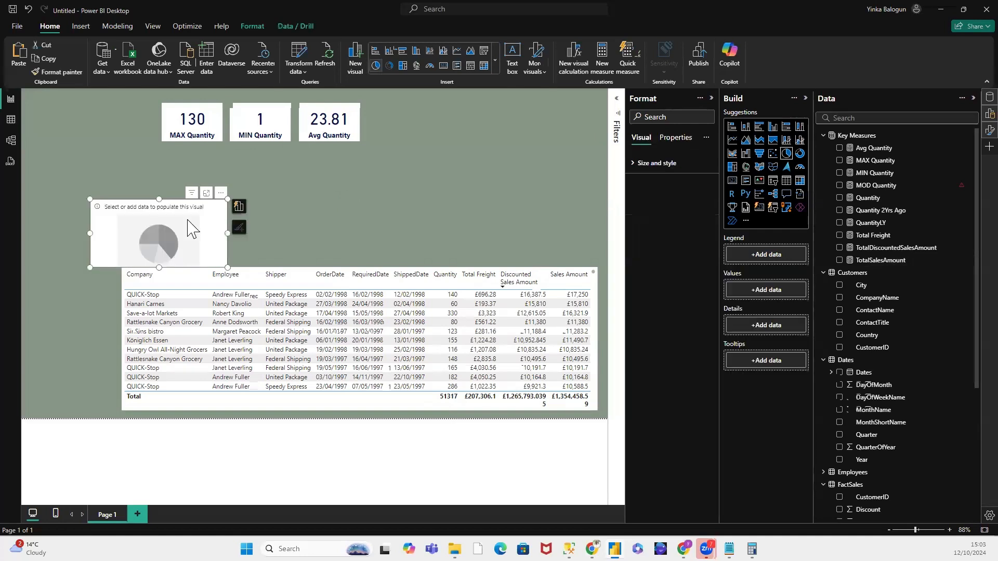
drag(159, 263, 454, 260)
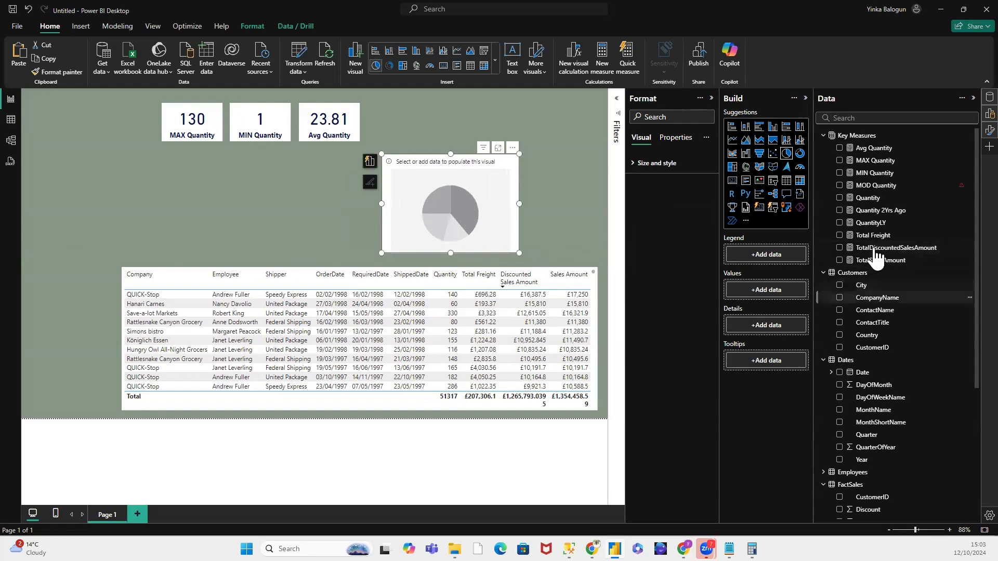
drag(880, 205, 782, 294)
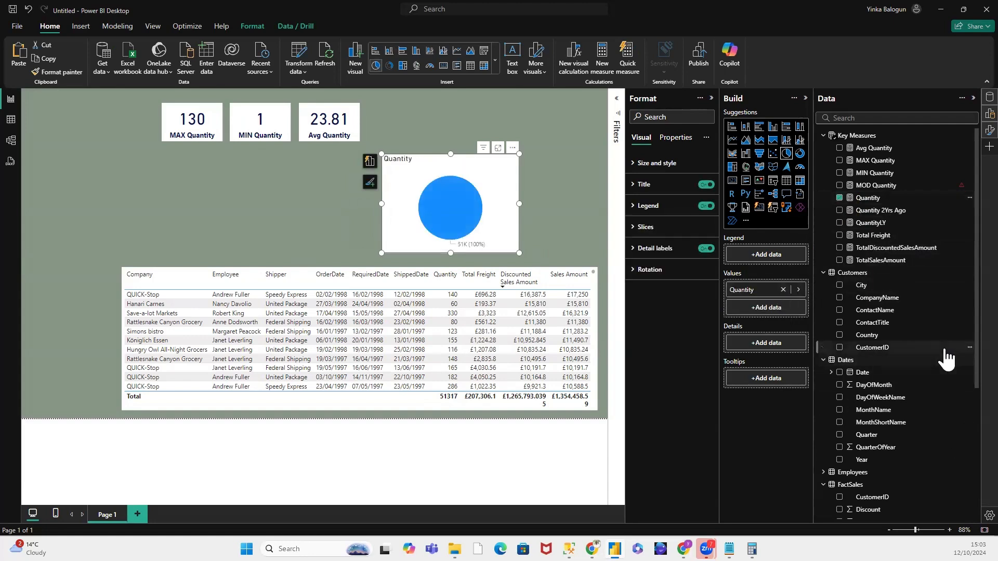
scroll(949, 357, down, 2)
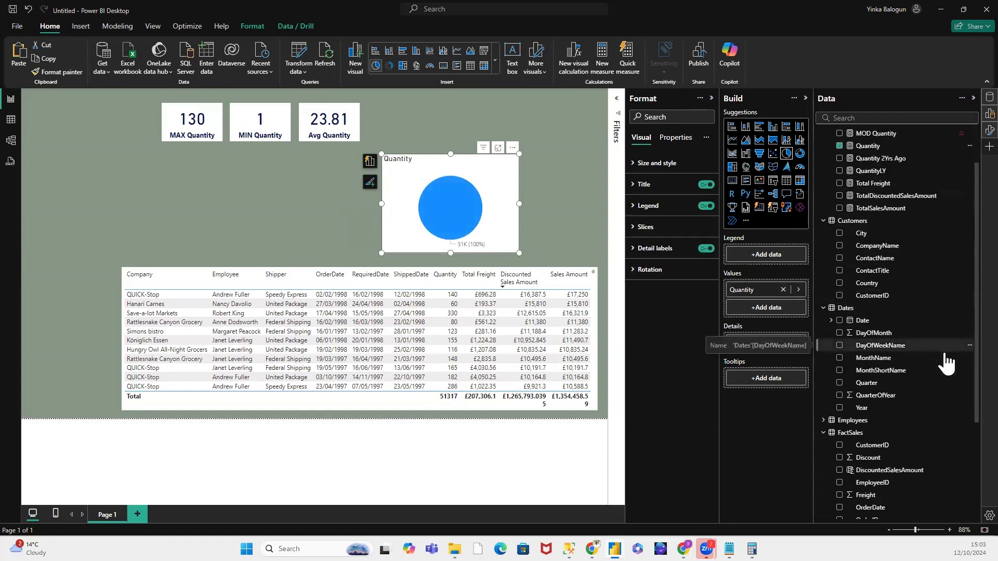
scroll(946, 361, down, 5)
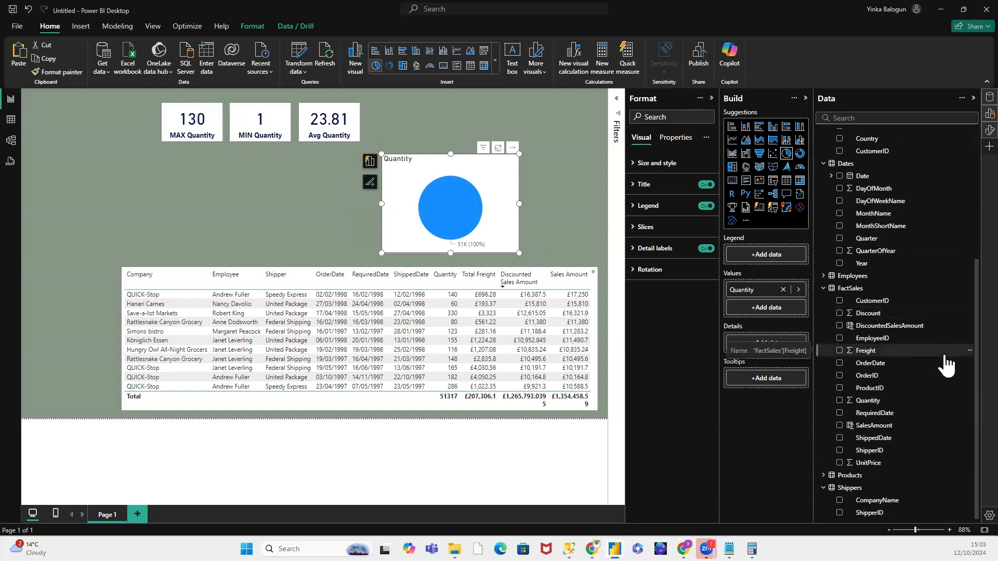
scroll(946, 364, up, 4)
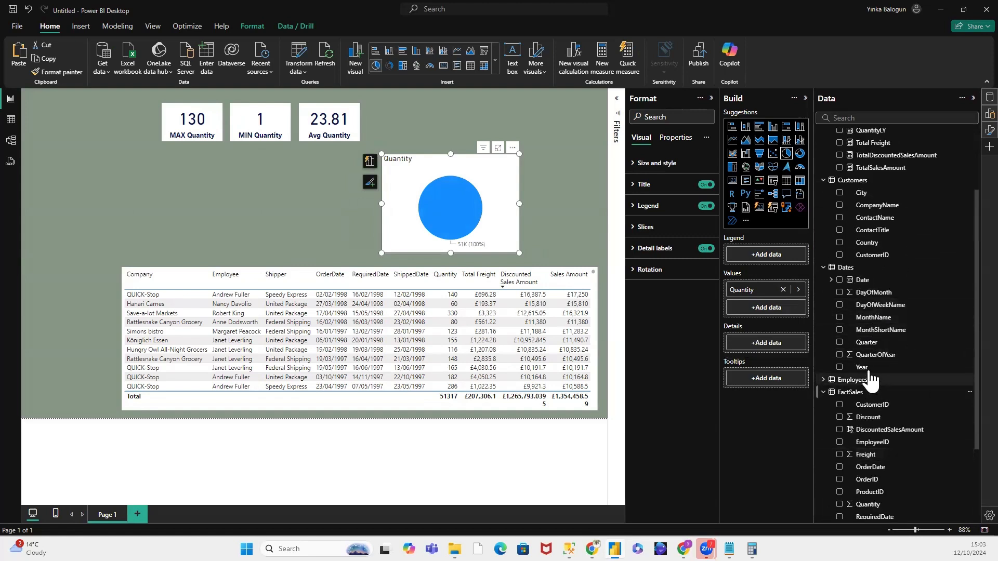
drag(869, 370, 772, 345)
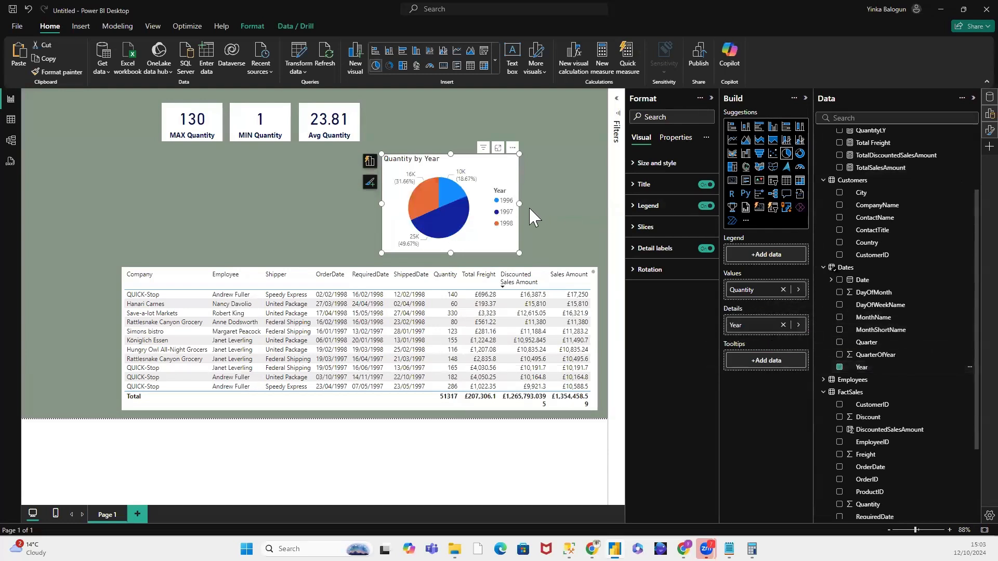
Step: Enlarge the Quantity by Year pie chart slightly and align it with the right edge of the sales table
drag(520, 203, 535, 200)
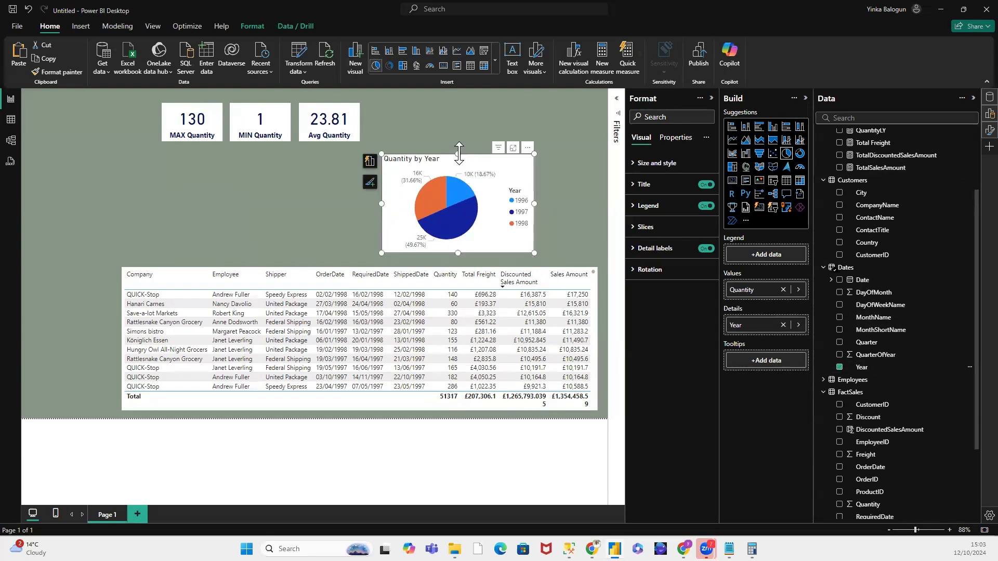
drag(457, 155, 521, 161)
mouse_move(505, 223)
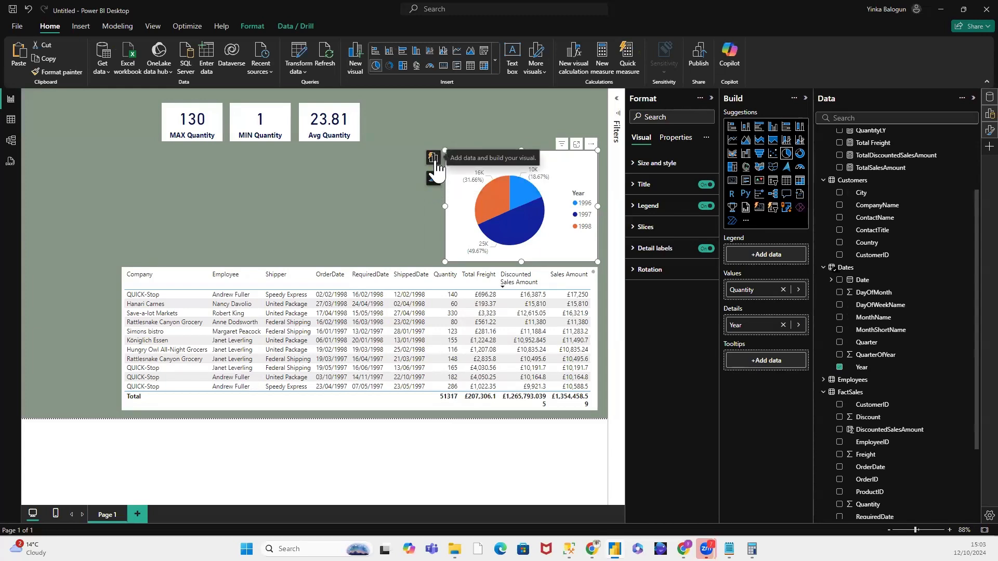
Step: Try the Top left and Top right legend positions on the Quantity by Year pie chart, then return the legend to Center right
click(434, 179)
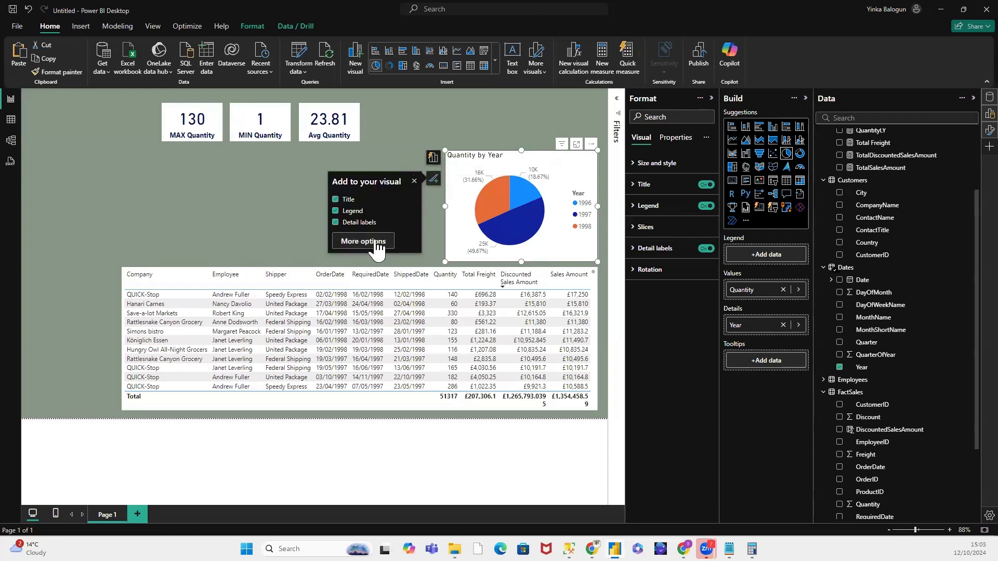
click(634, 188)
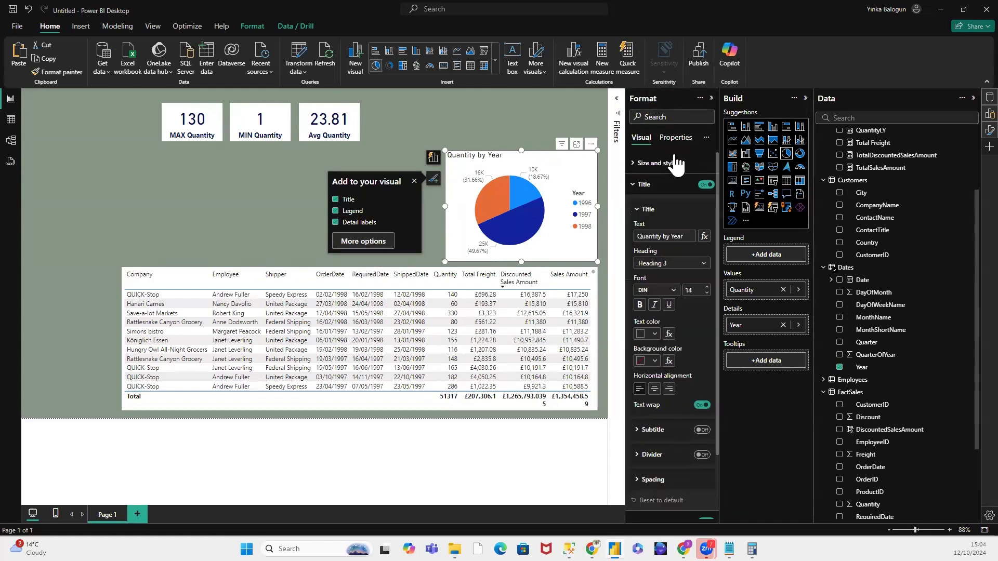
click(637, 185)
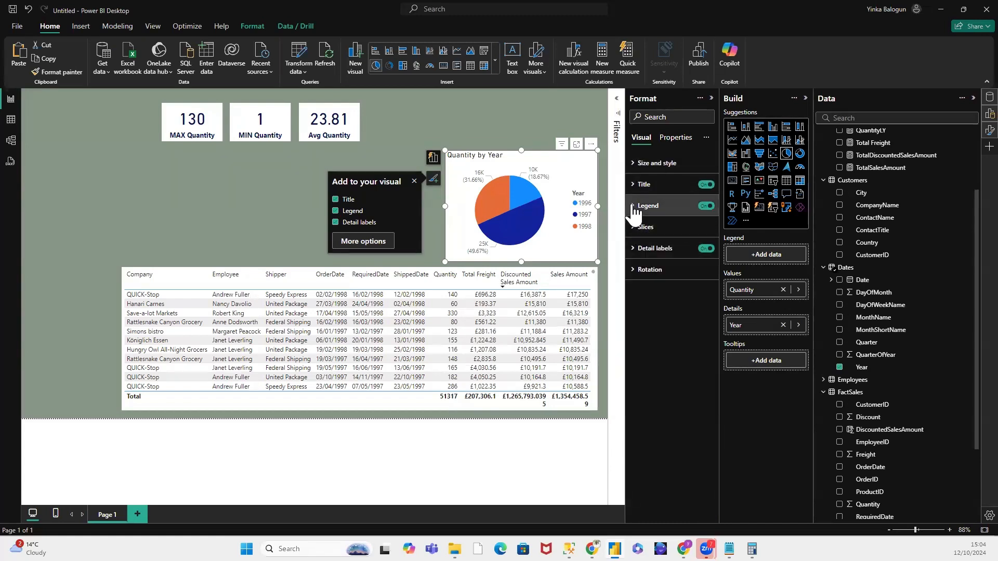
click(635, 206)
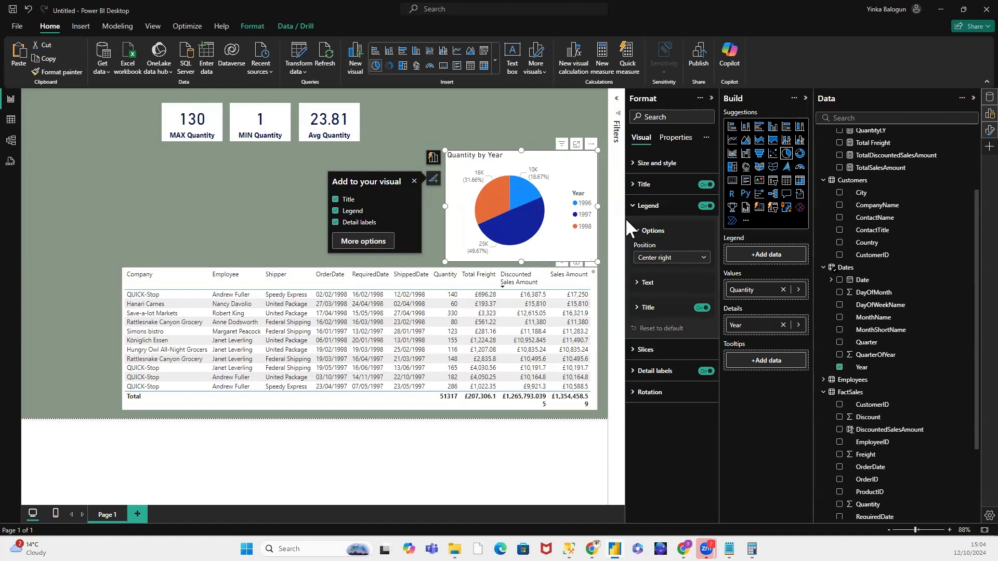
click(704, 259)
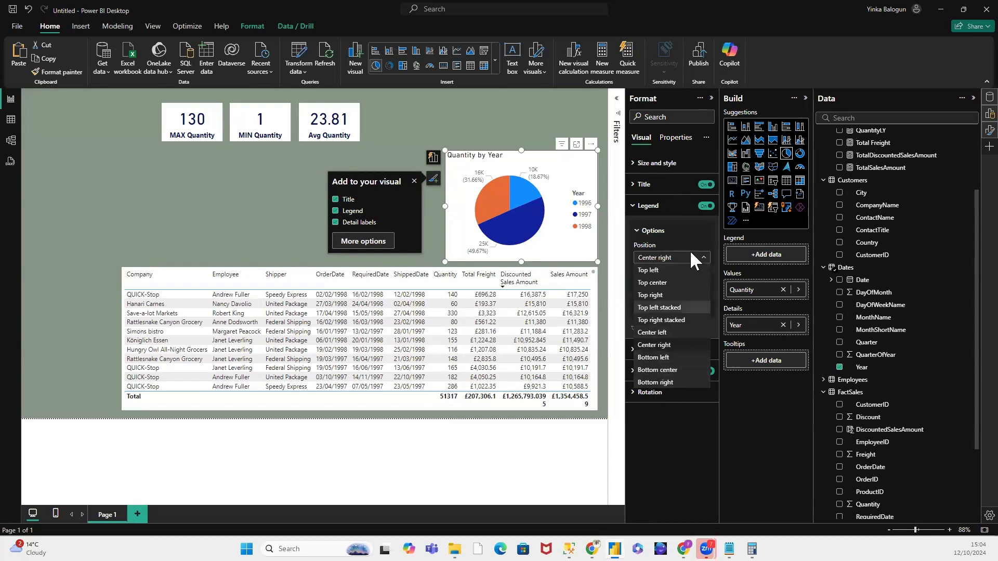
click(658, 269)
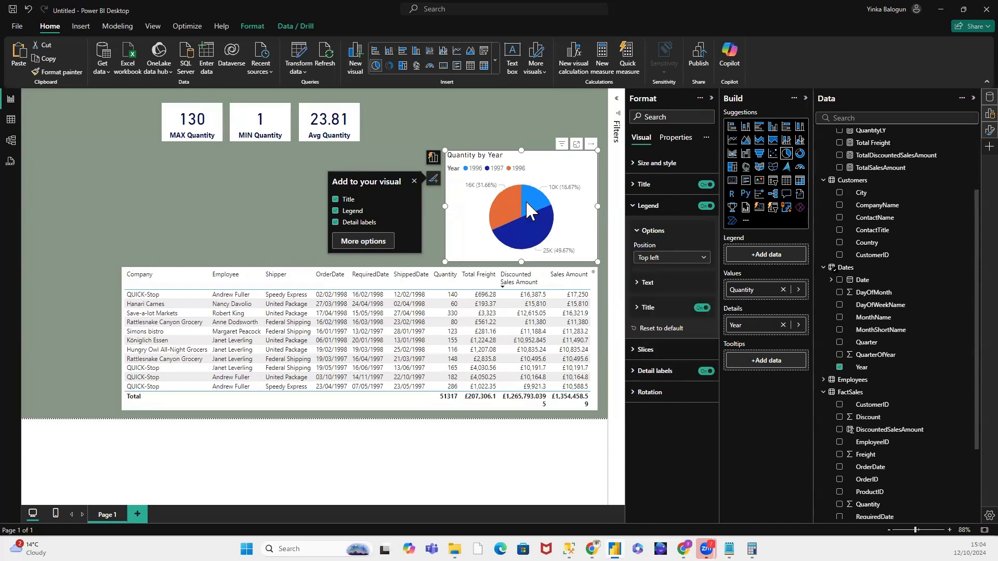
click(702, 258)
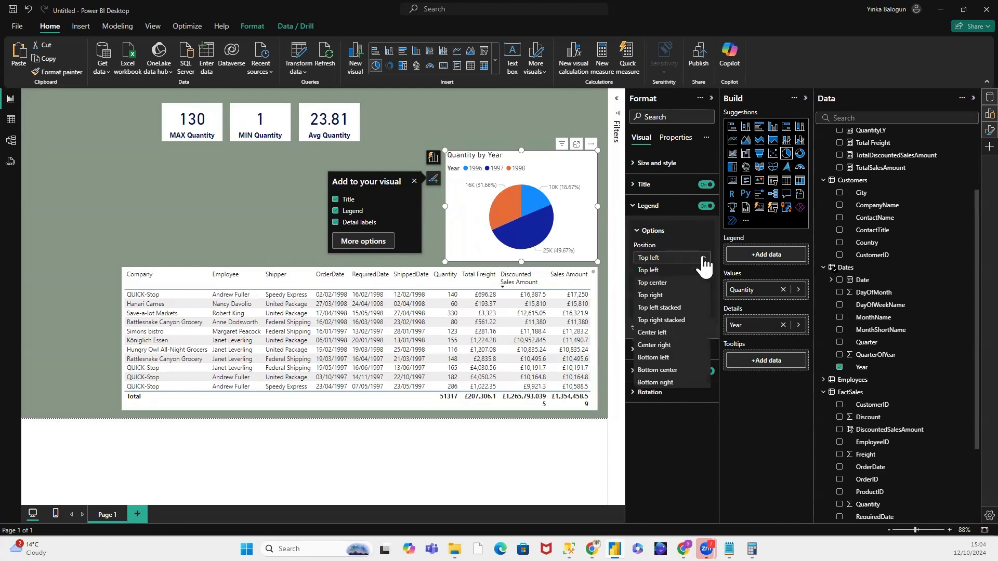
click(660, 294)
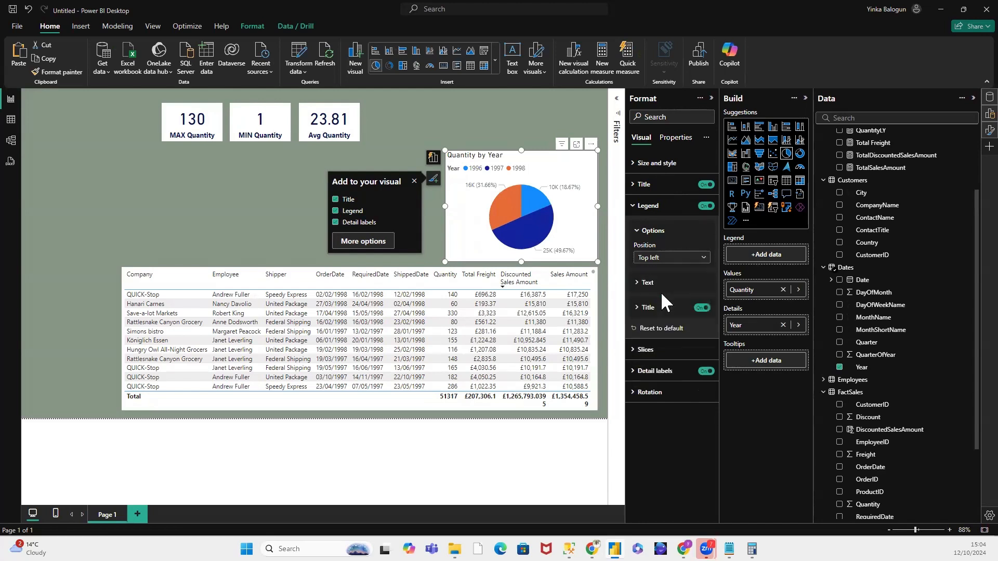
click(703, 259)
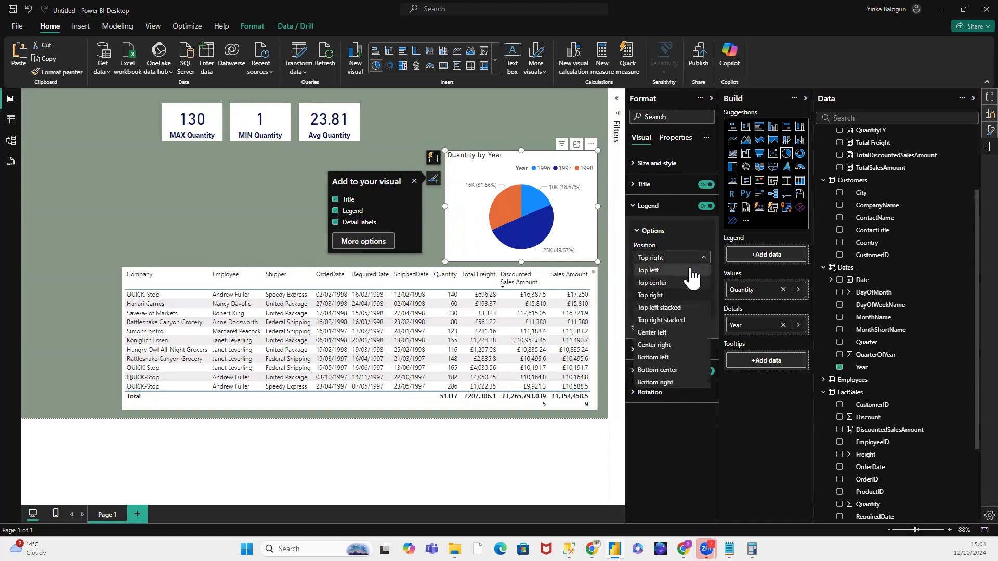
click(668, 345)
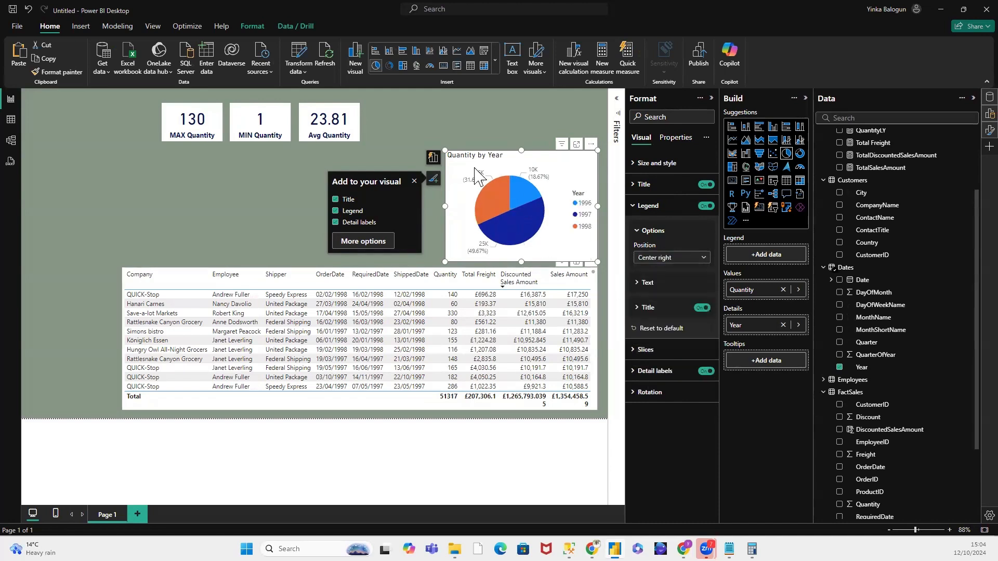
click(487, 134)
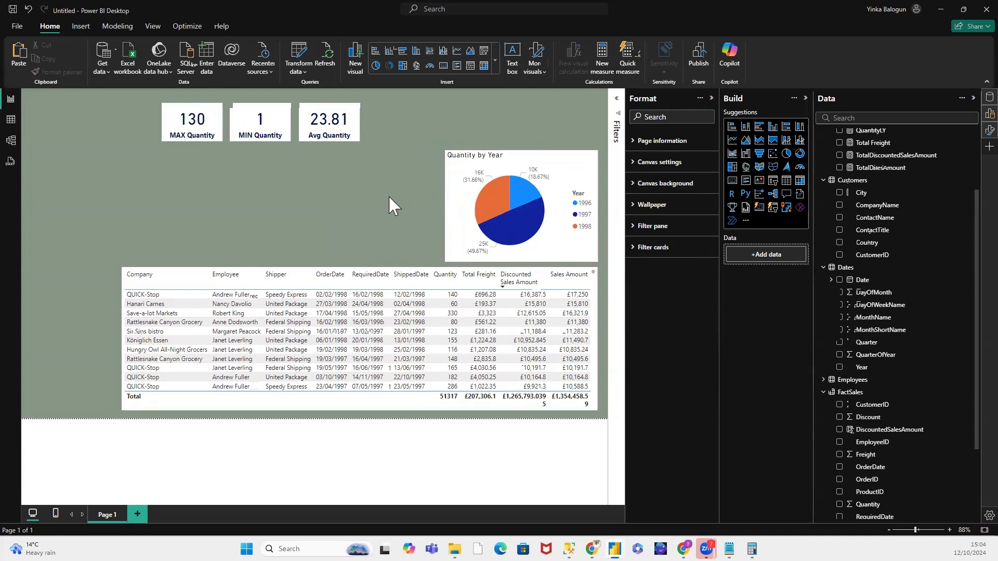
Step: Add a second pie chart beside the Quantity by Year chart, showing TotalDiscountedSalesAmount as values with Year as details
click(786, 154)
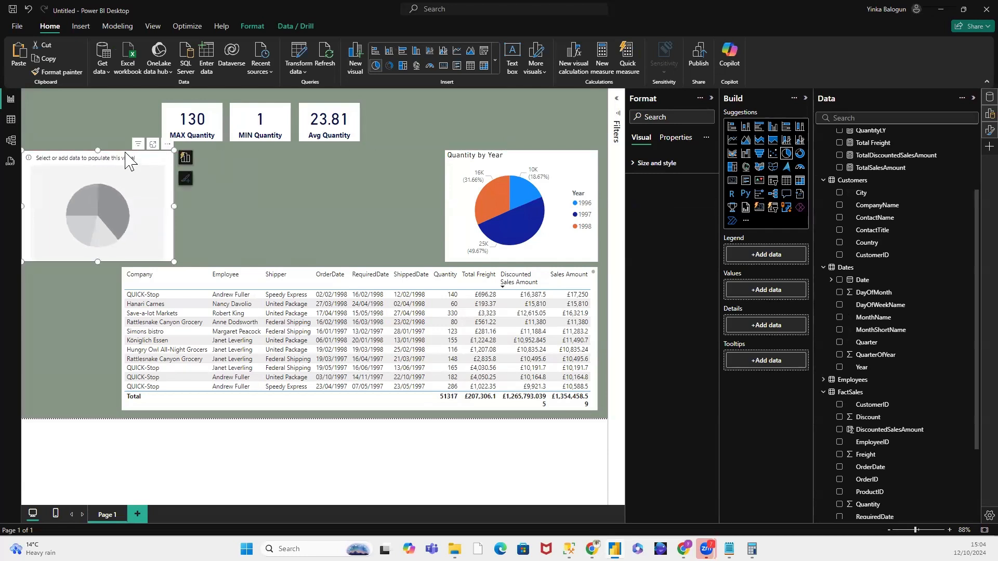
drag(125, 156, 382, 156)
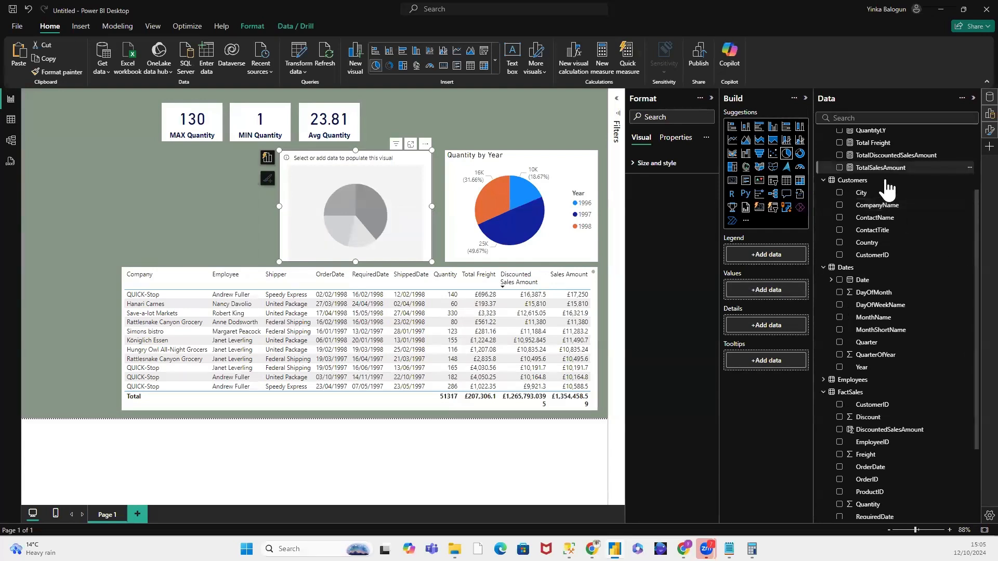
drag(890, 155, 781, 299)
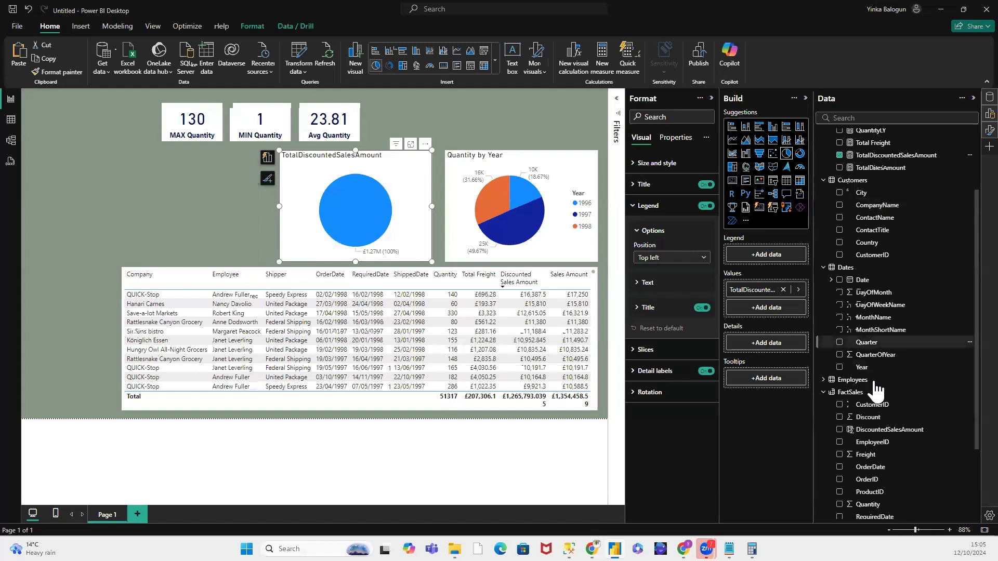
drag(865, 369, 768, 341)
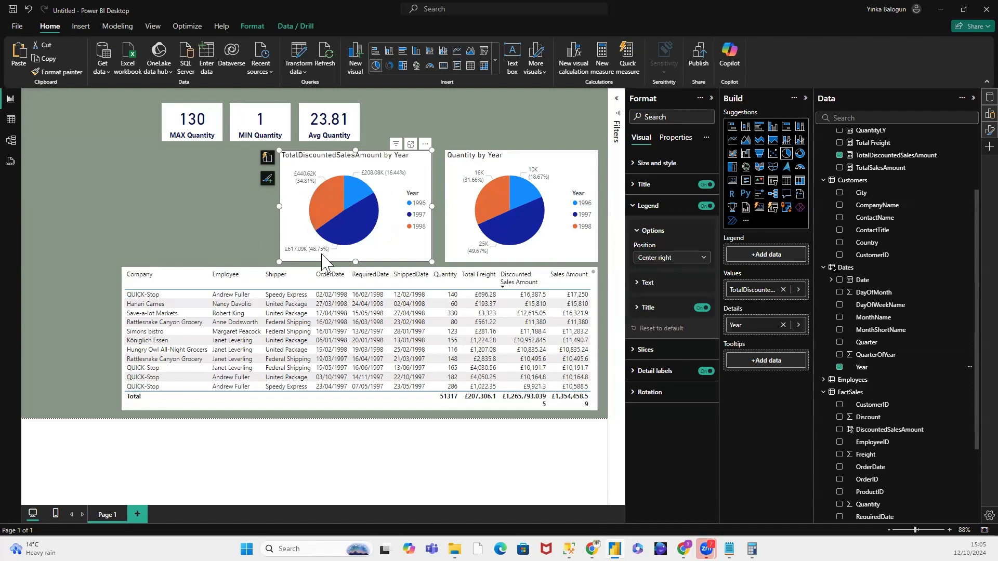
mouse_move(378, 173)
click(635, 208)
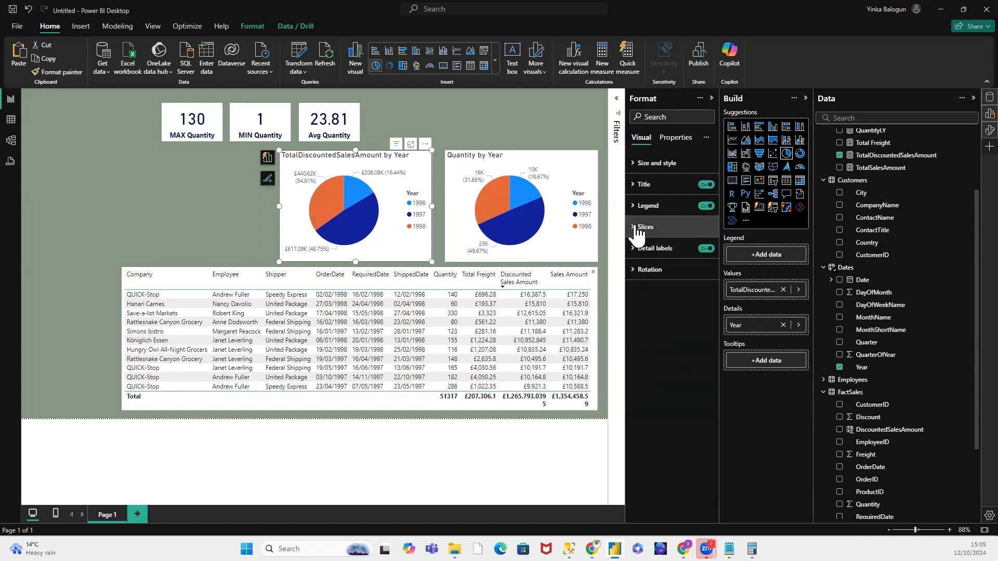
click(637, 231)
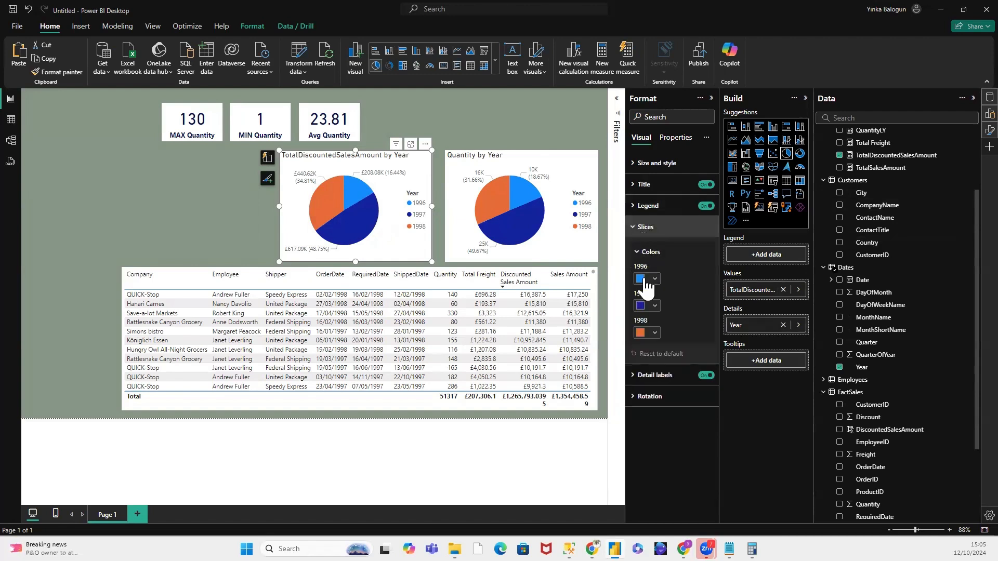
click(653, 277)
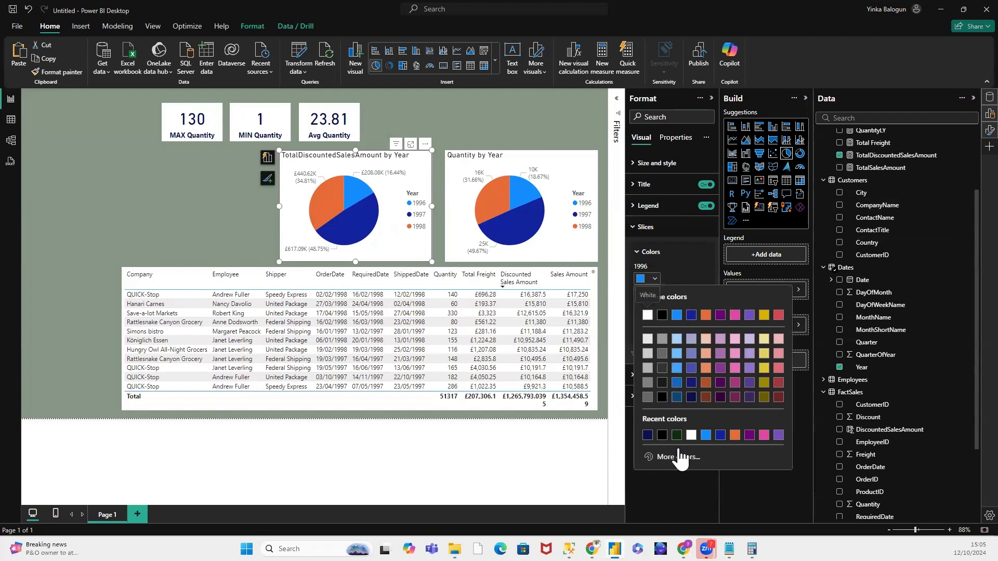
click(638, 262)
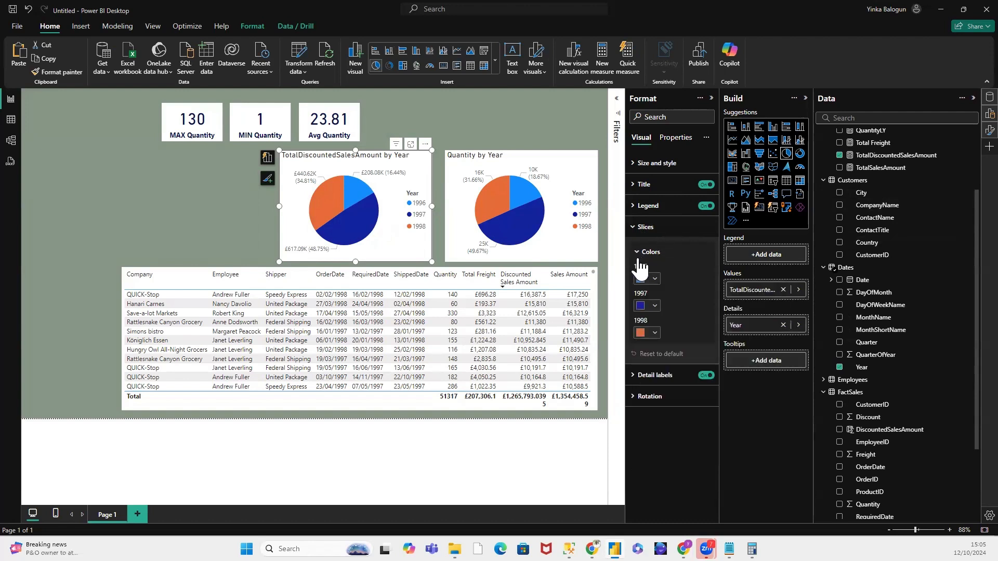
click(638, 227)
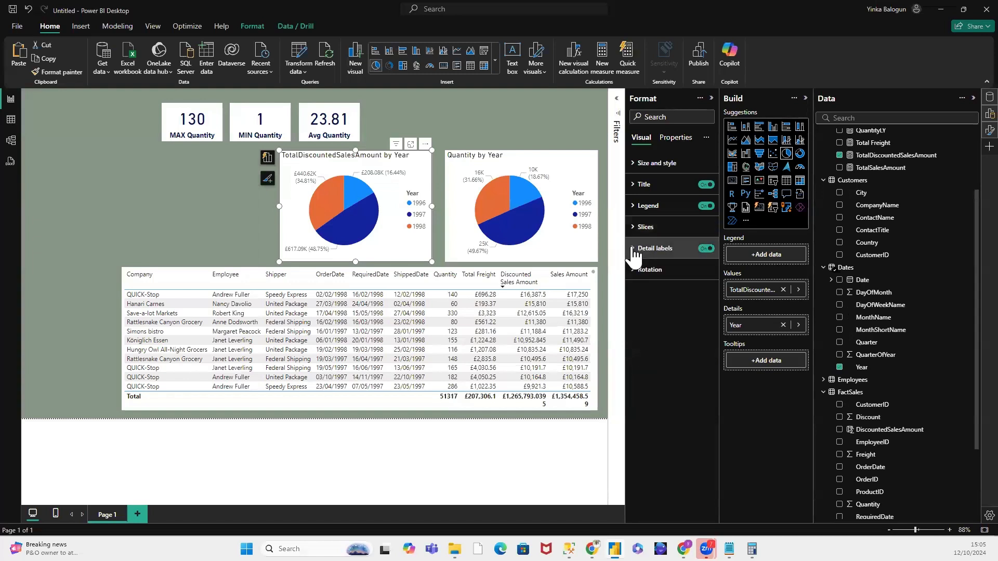
Step: Set the detail label contents of the discounted sales pie chart to Category, percent of total
click(634, 250)
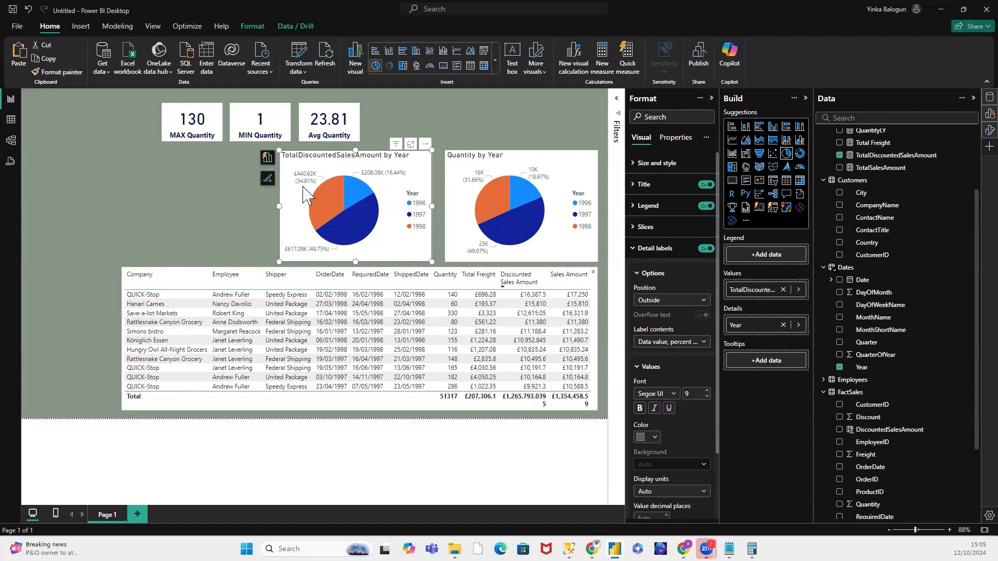
click(705, 343)
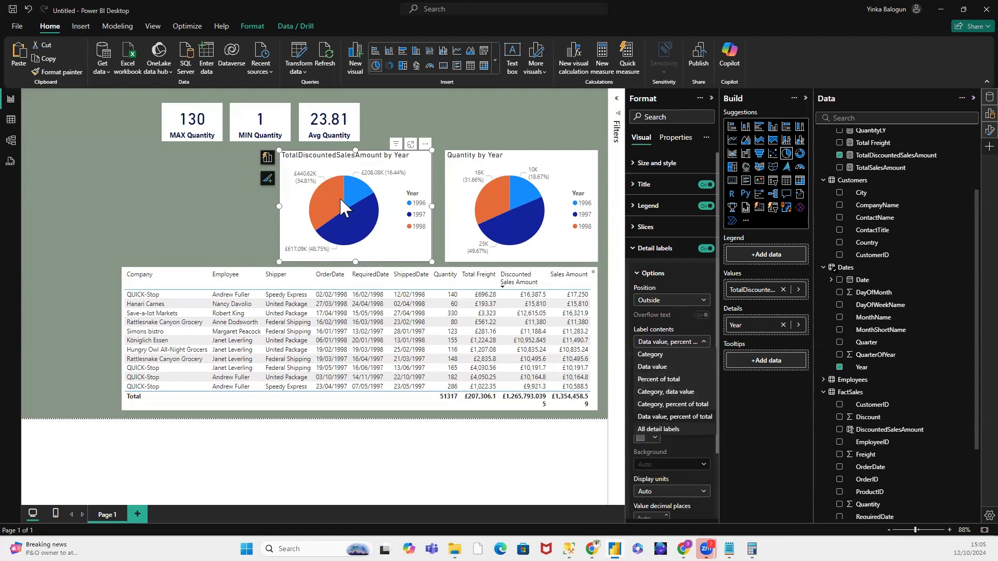
click(673, 405)
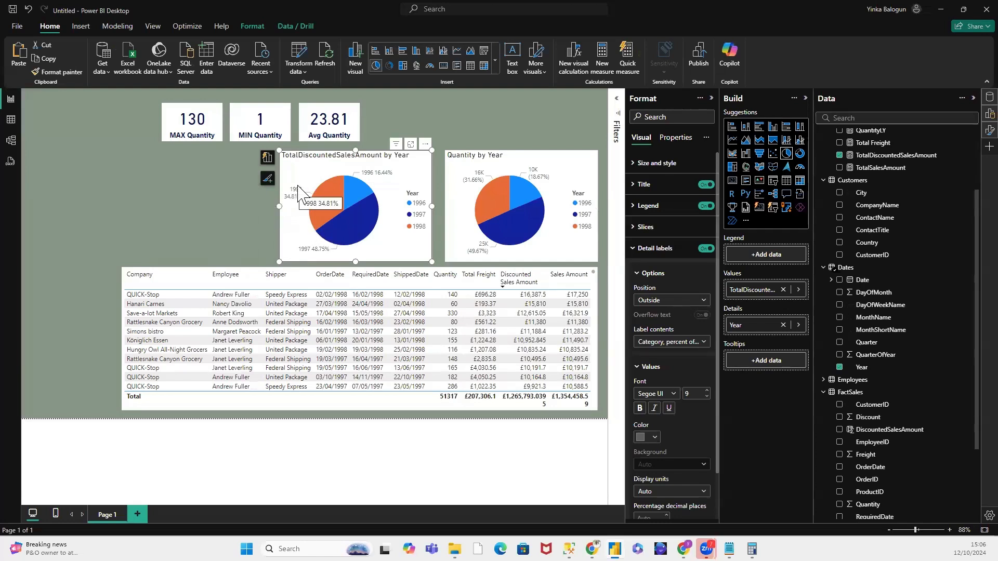
mouse_move(320, 200)
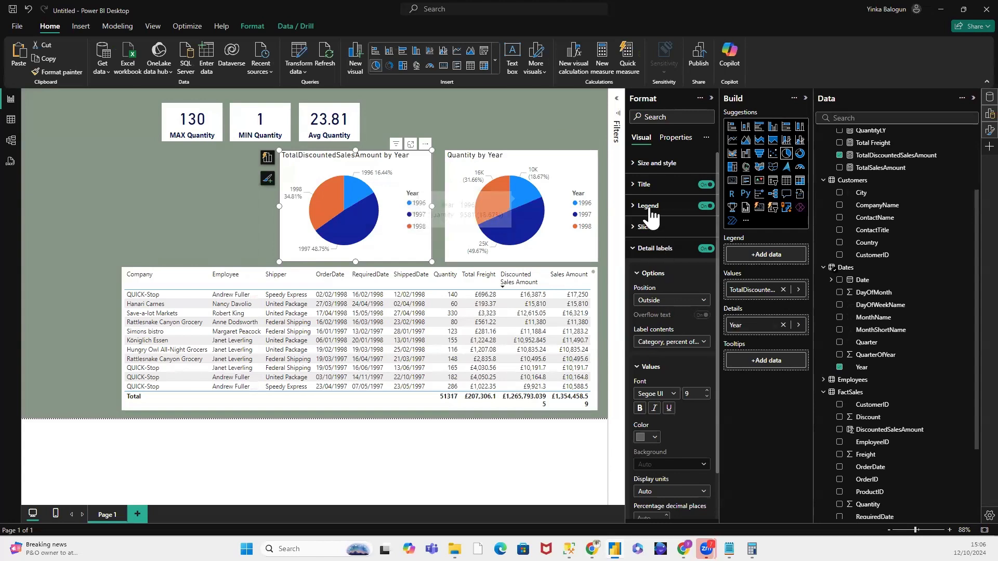
Step: Retitle the discounted sales pie chart as "Discounted Sales Amount by Year"
click(634, 186)
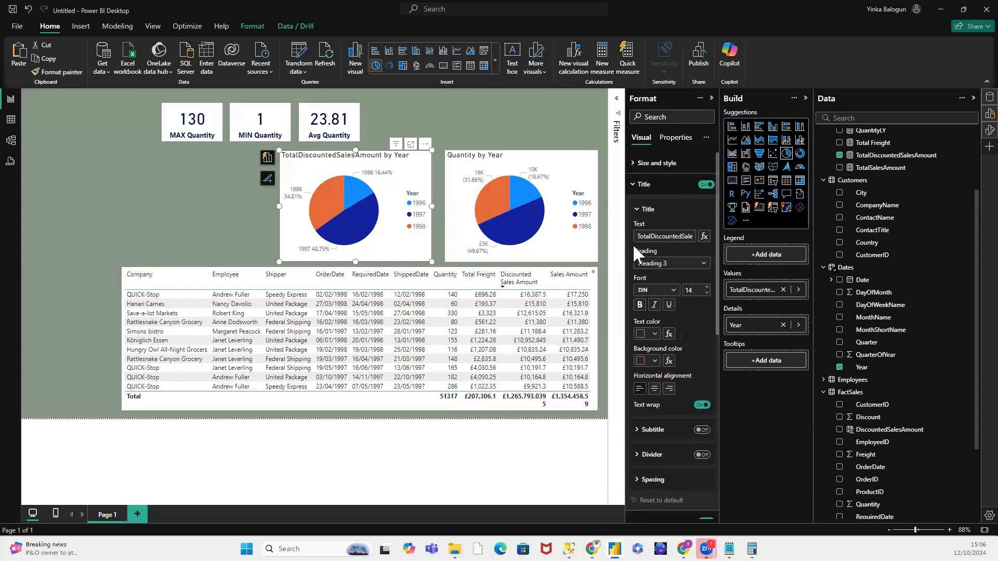
click(651, 239)
key(BackSpace)
key(BackSpace)
key(BackSpace)
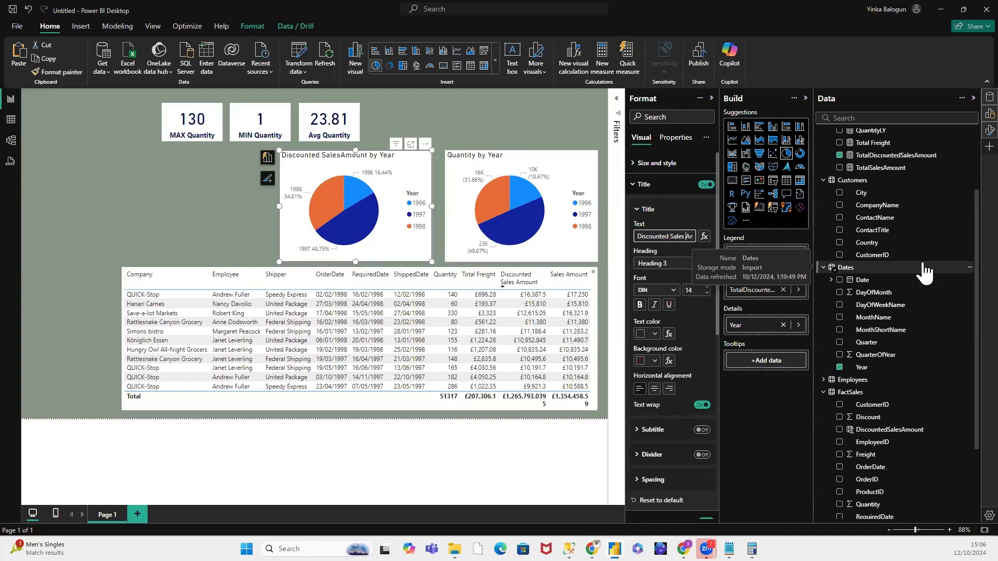
Step: Centre the title of the discounted sales pie chart and nudge the chart slightly towards the Quantity by Year chart
click(676, 208)
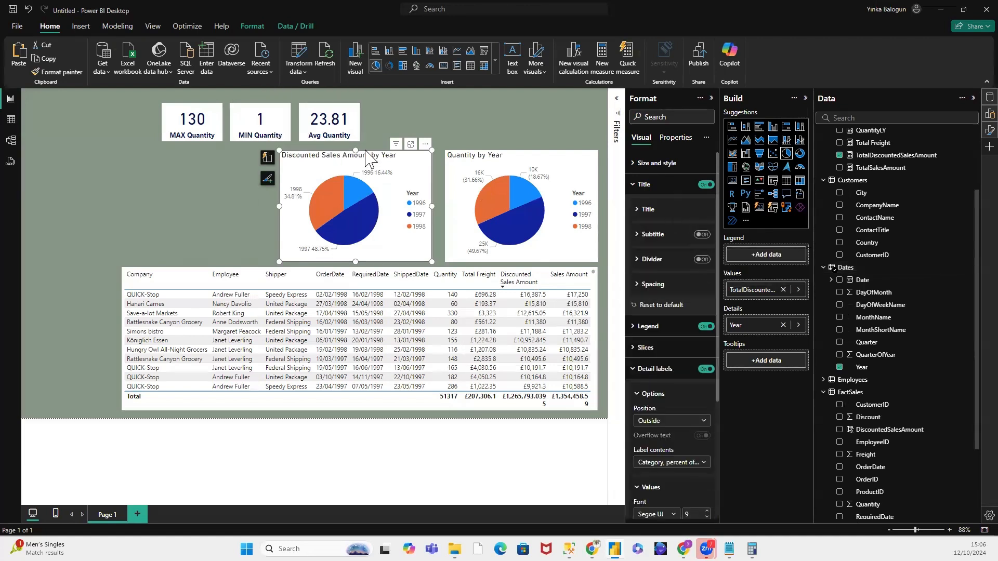
click(639, 211)
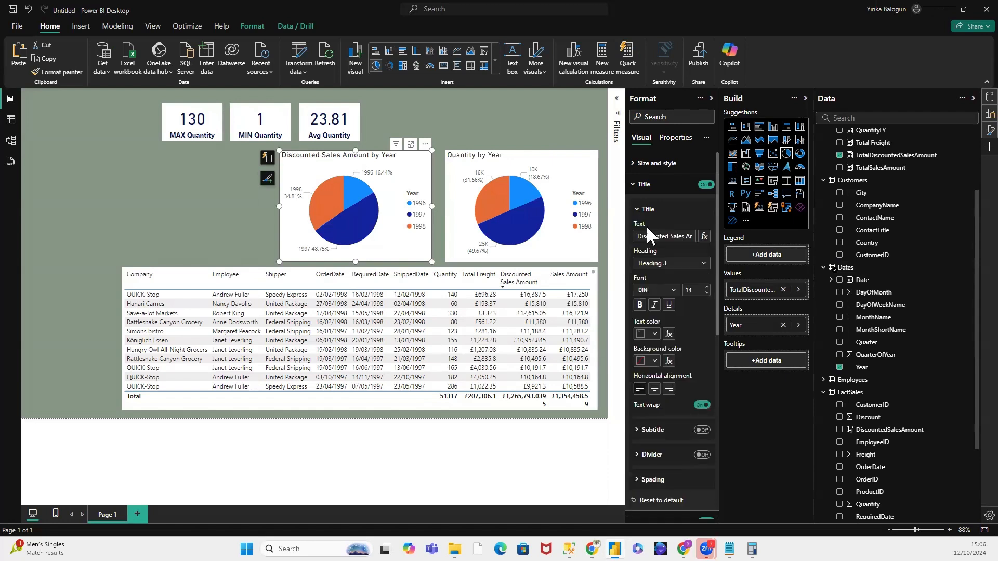
click(655, 390)
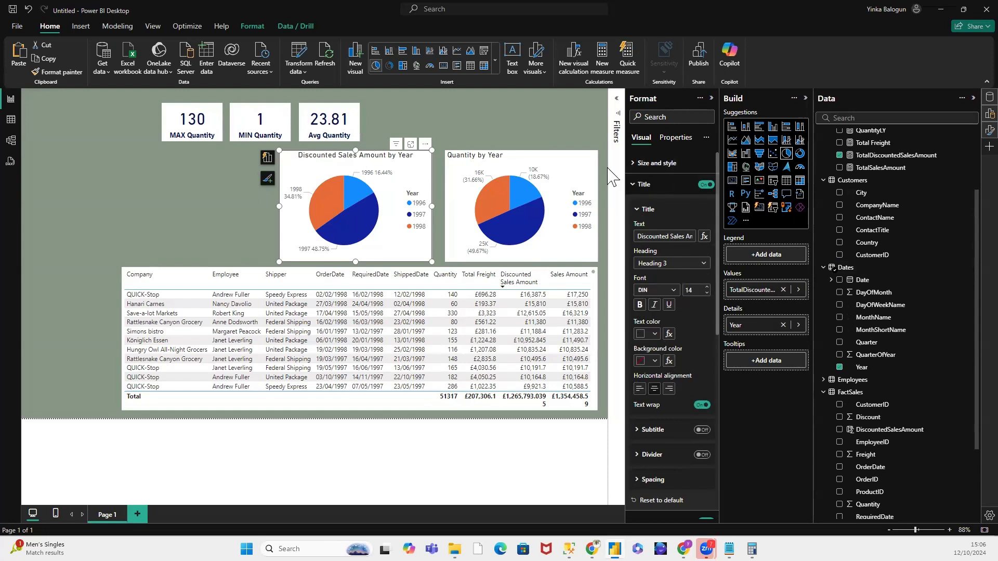
click(464, 140)
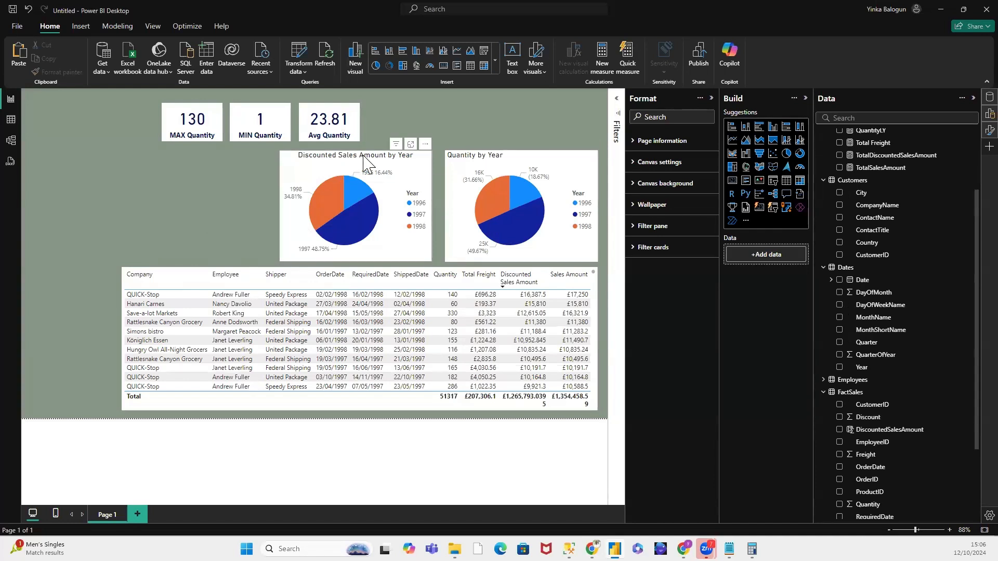
drag(363, 155, 363, 160)
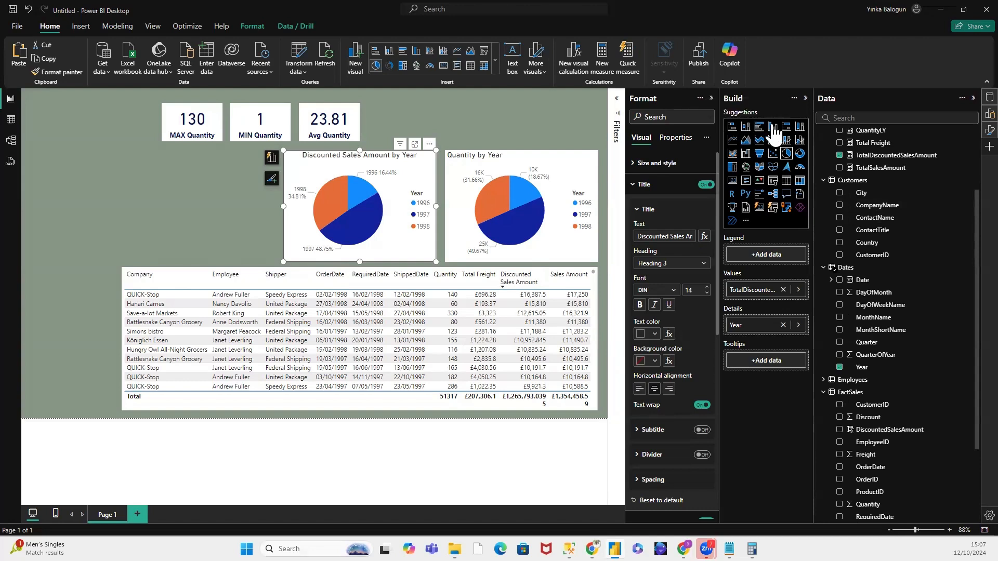
Step: Try the discounted sales chart as a stacked column, clustered bar and 100% stacked bar chart, then return it to a pie chart
click(745, 129)
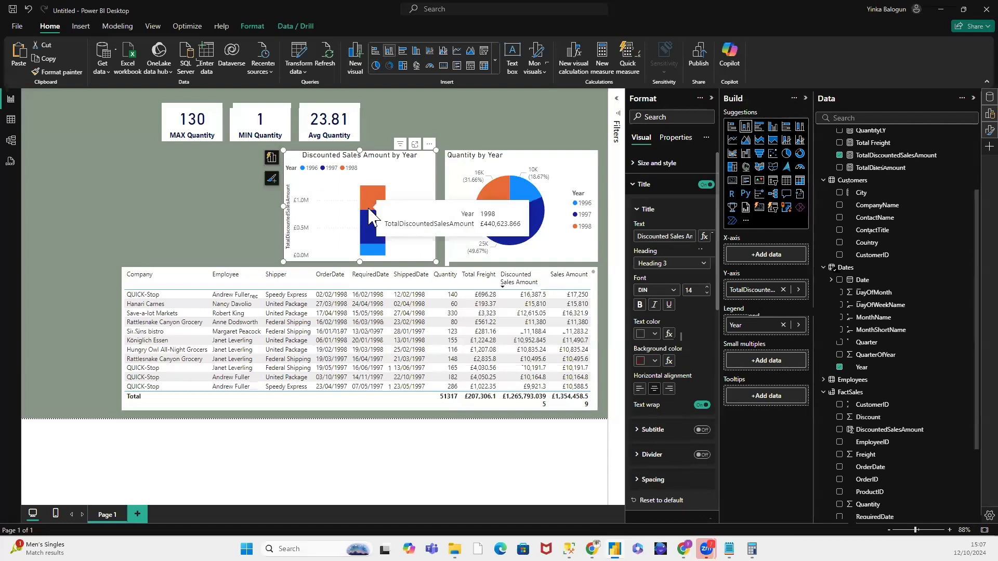
click(760, 127)
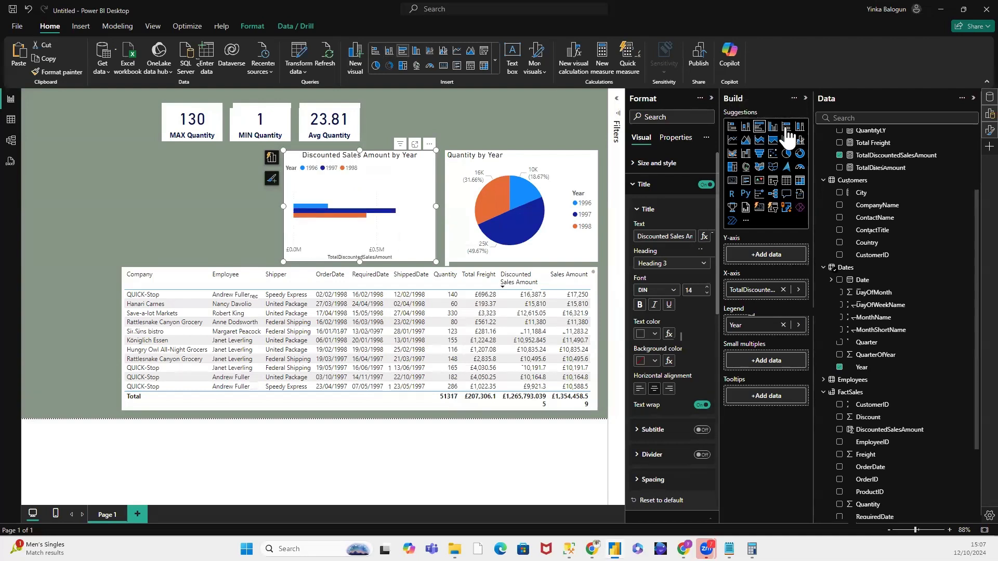
click(786, 129)
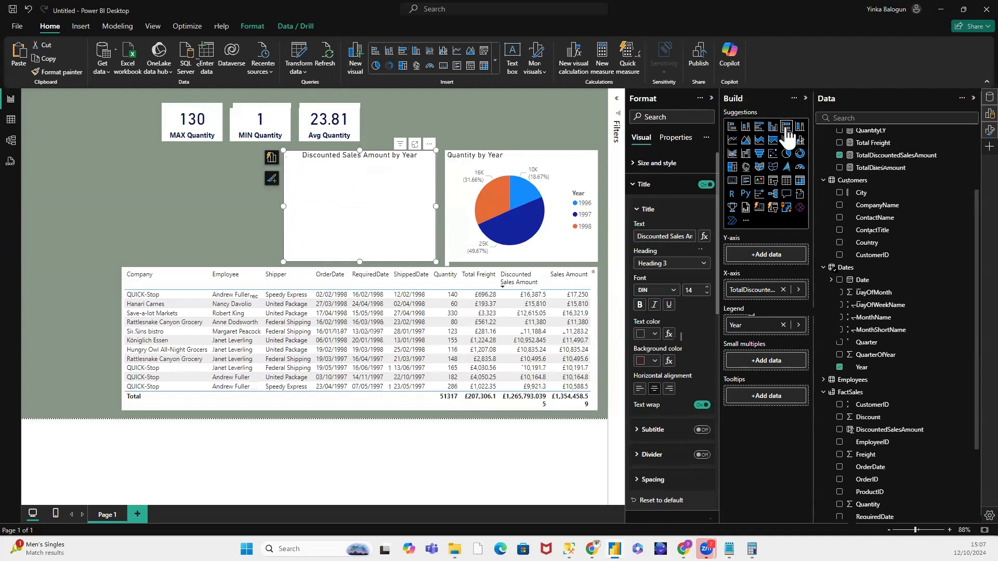
click(786, 154)
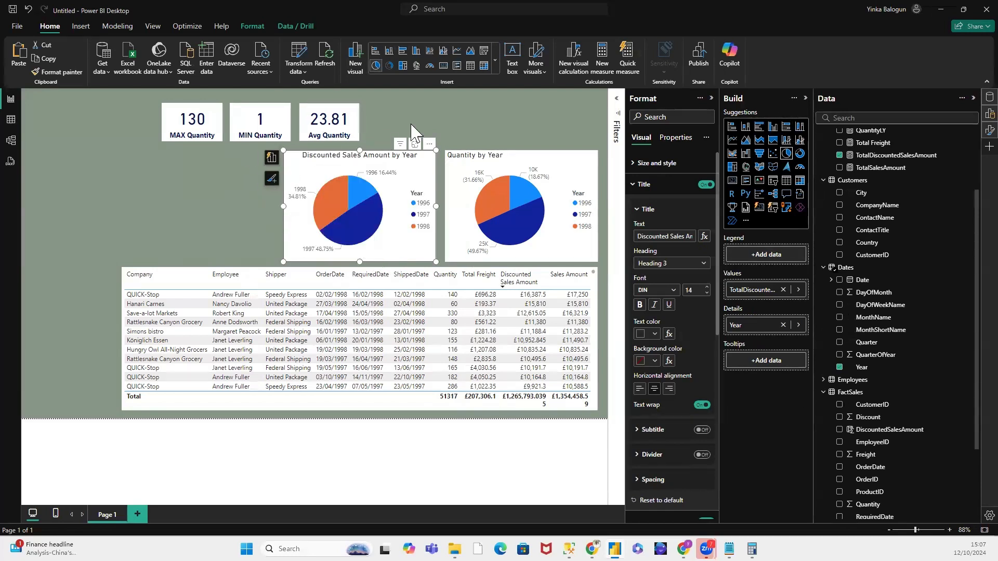
Step: Add a treemap in the empty area beside the pie charts, with employee FullName as details and the Quantity measure as values
click(220, 173)
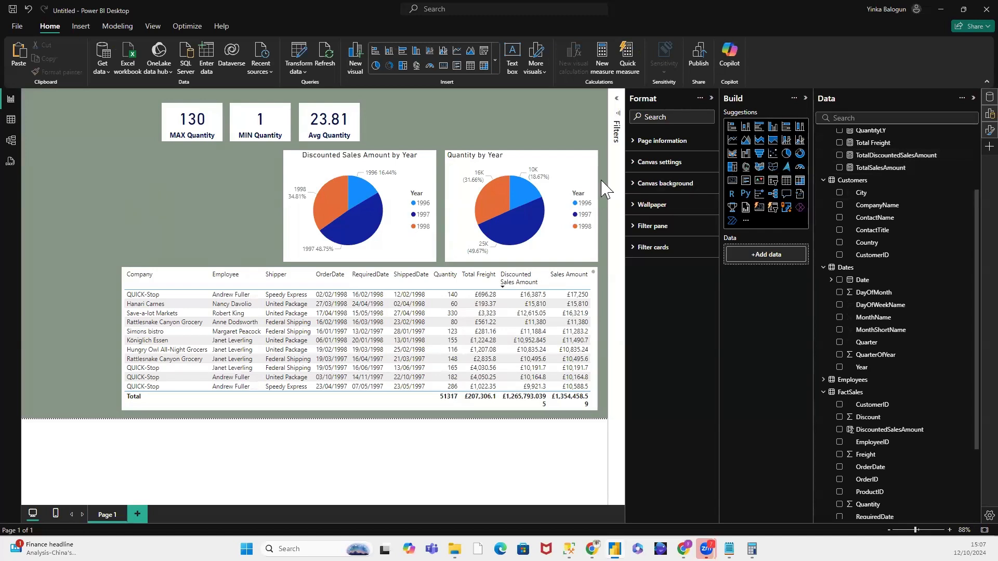
click(732, 167)
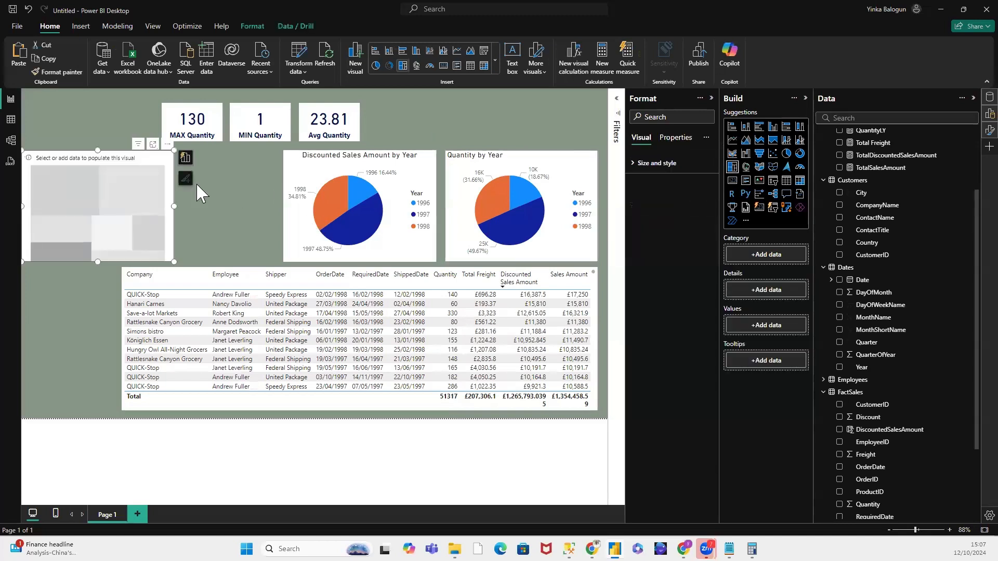
drag(113, 152, 115, 146)
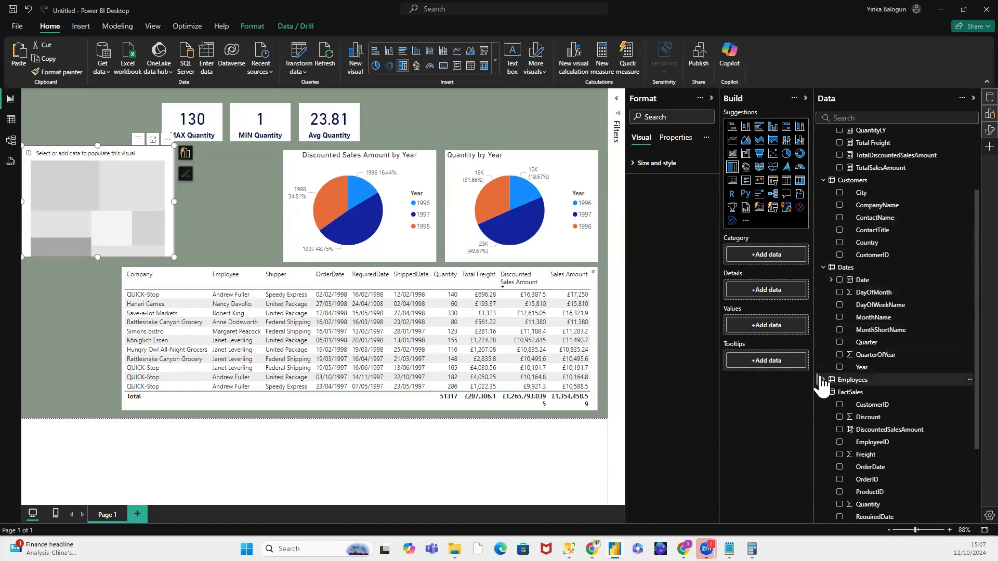
click(927, 380)
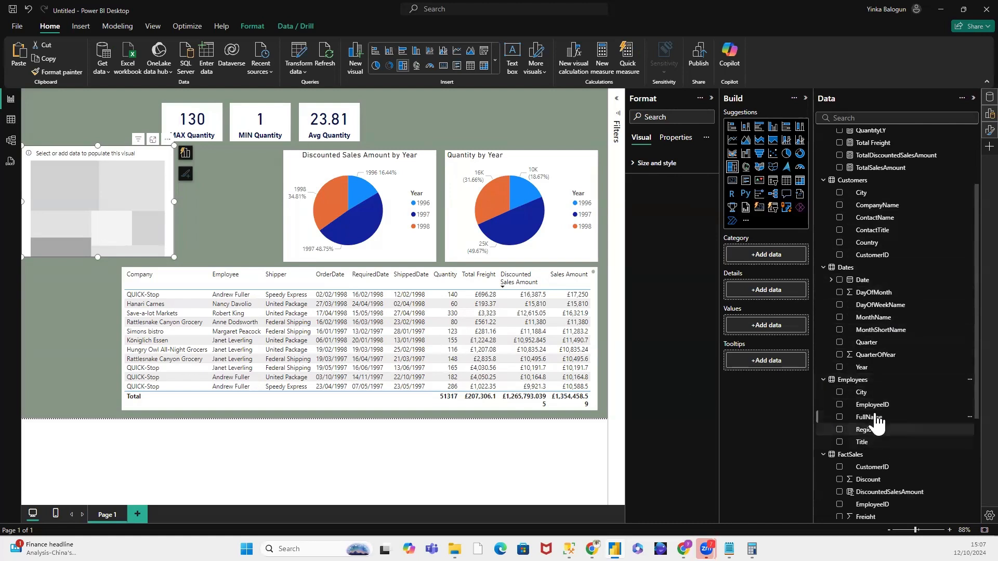
drag(880, 425, 785, 292)
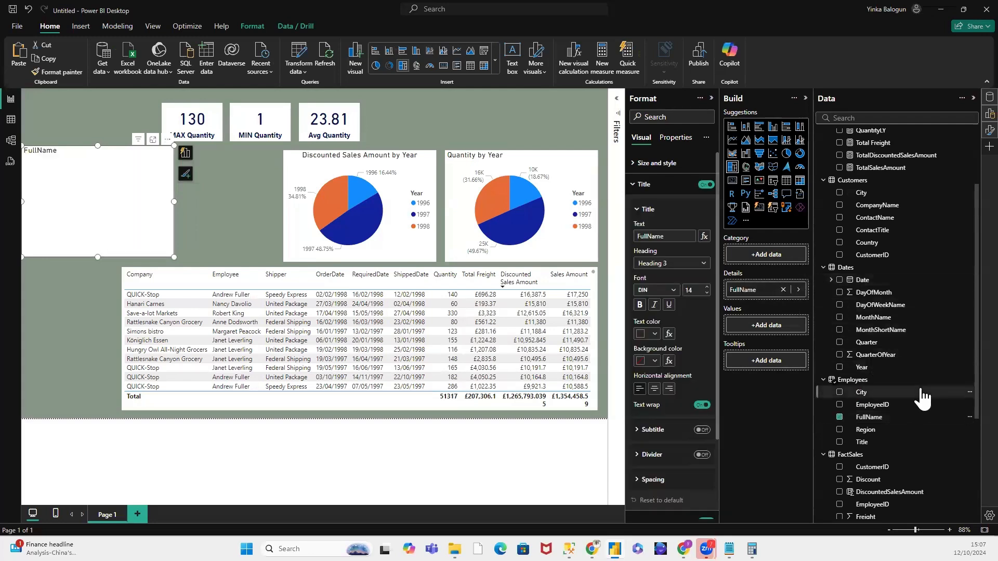
scroll(922, 397, up, 4)
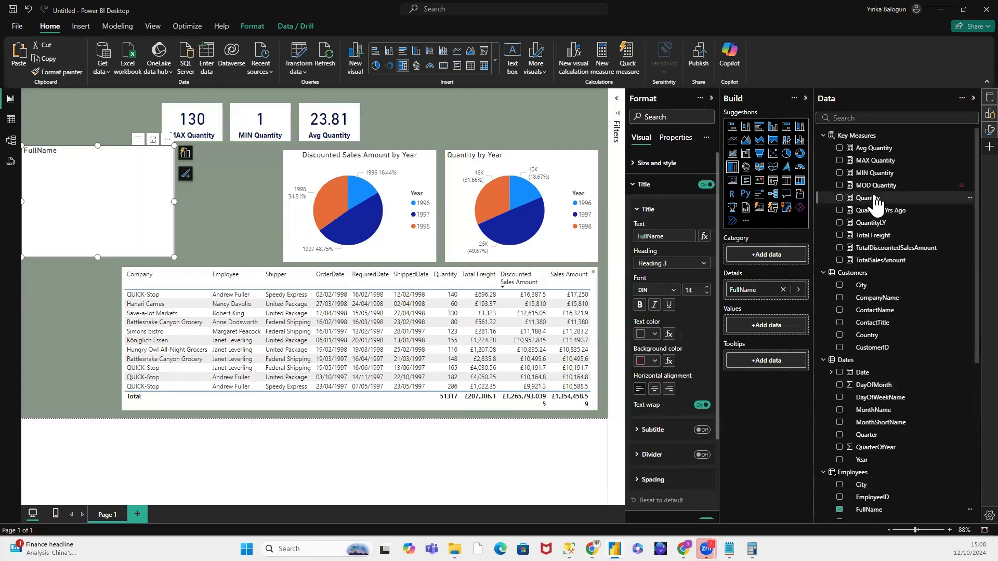
drag(869, 201, 784, 325)
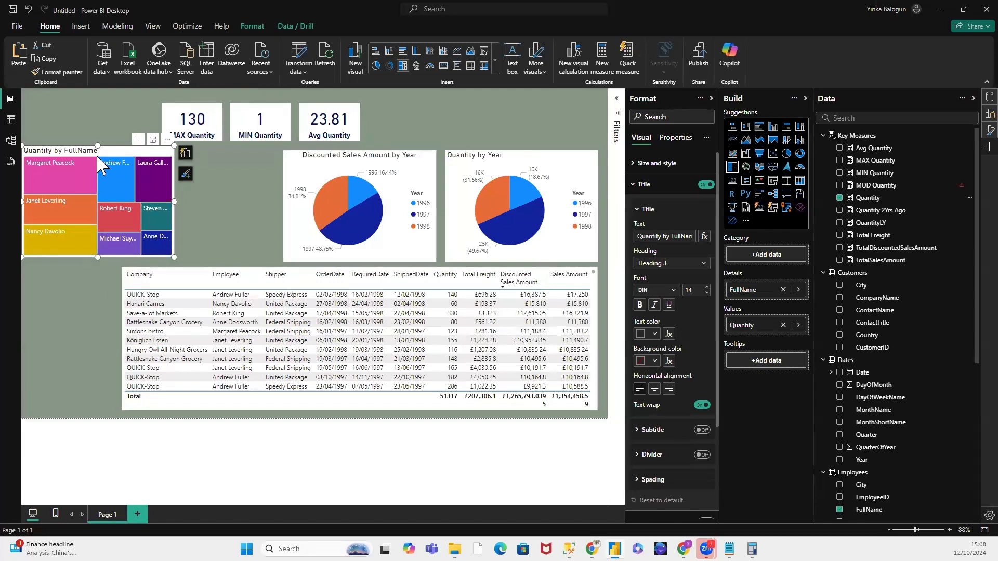
Step: Narrow the sales table from its left edge and enlarge the treemap to fill the space beside the discounted sales pie chart
click(125, 327)
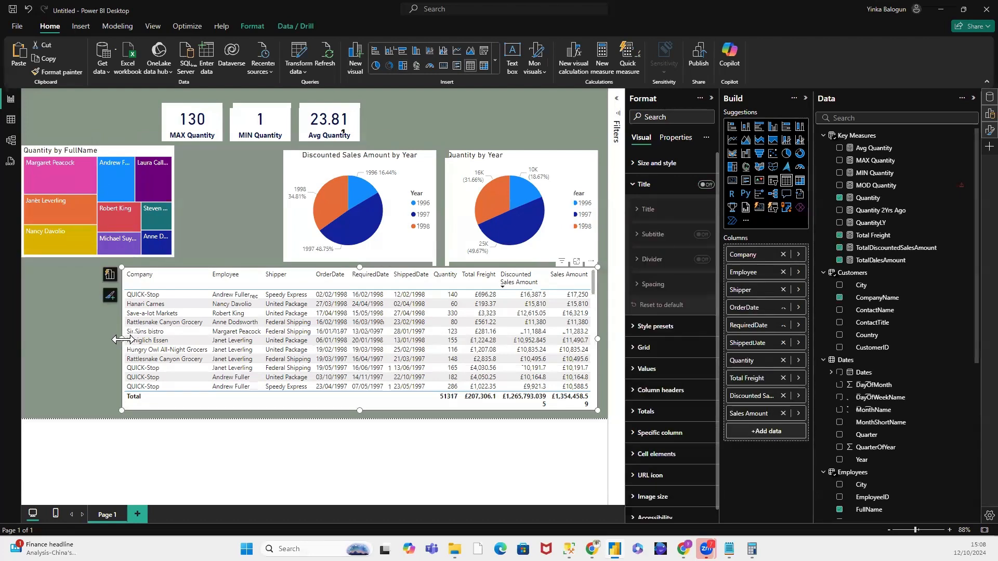
drag(125, 345, 194, 345)
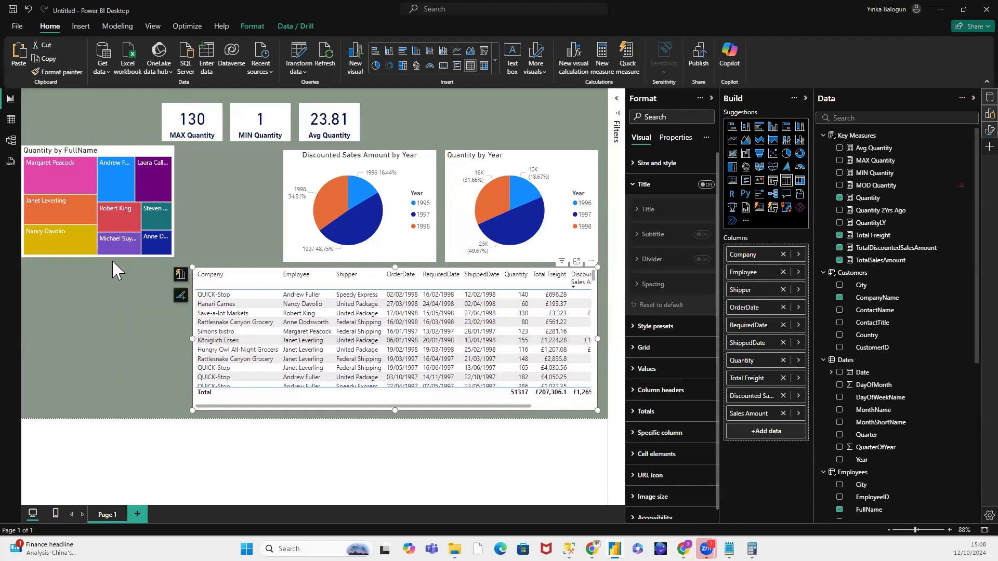
drag(101, 256, 281, 208)
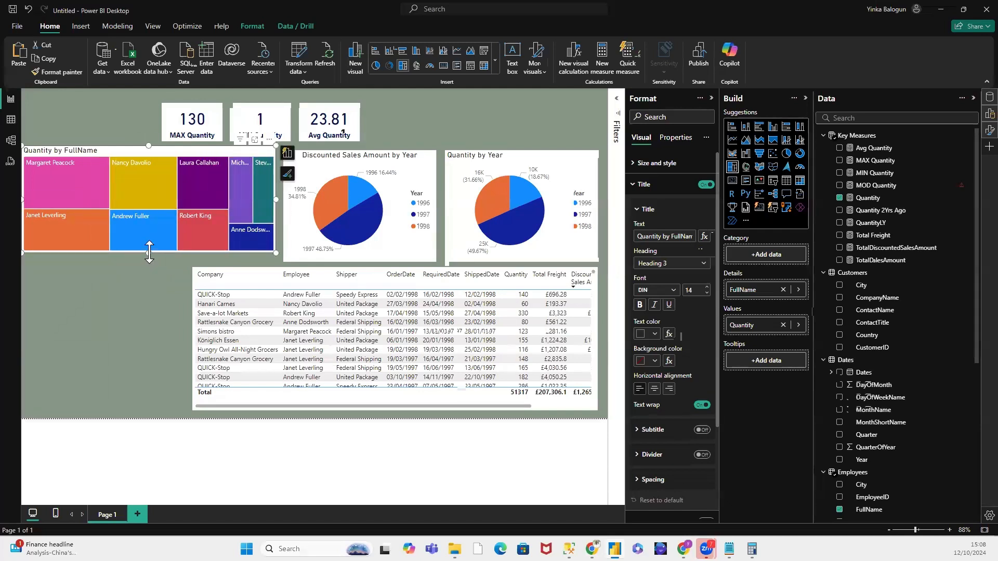
drag(149, 261, 149, 262)
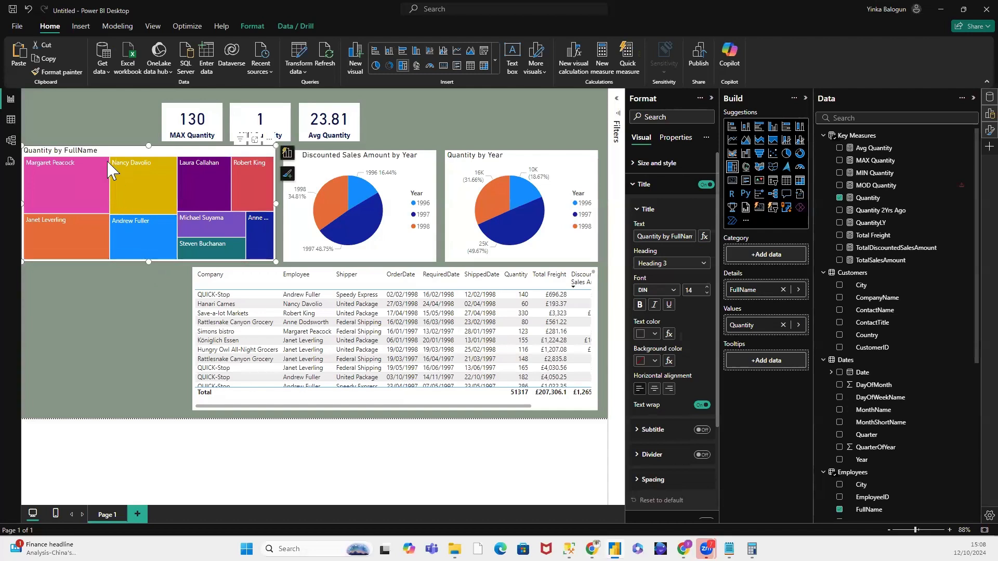
drag(21, 202, 27, 201)
click(84, 187)
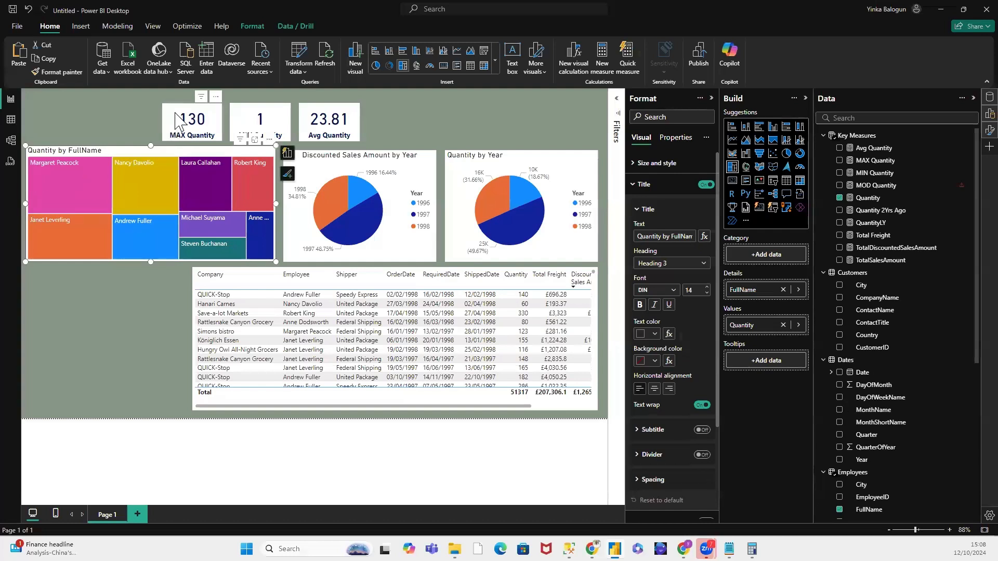
Step: Raise the MAX Quantity card and move the Avg Quantity card above the Quantity by Year pie chart
drag(180, 104, 181, 99)
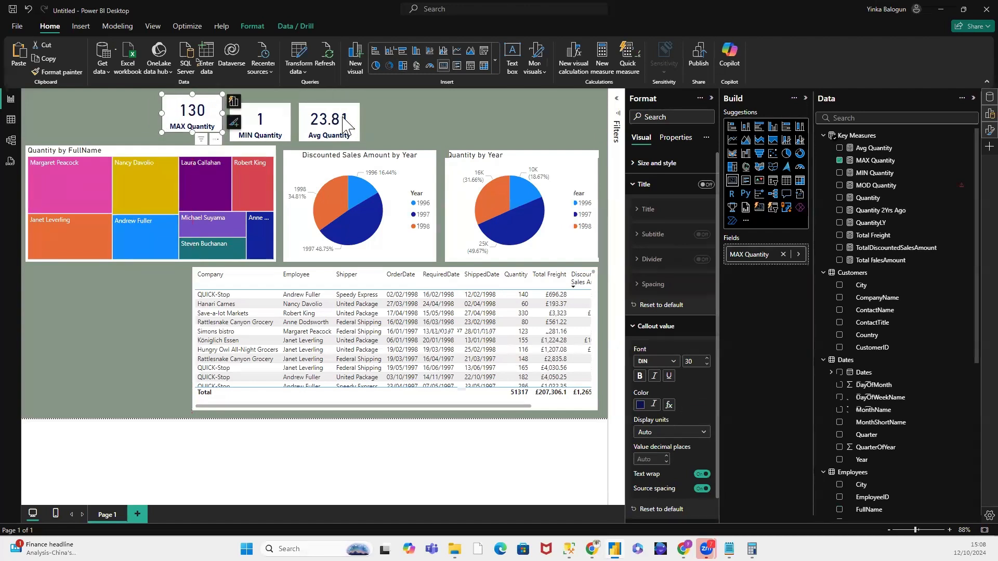
drag(335, 112, 575, 103)
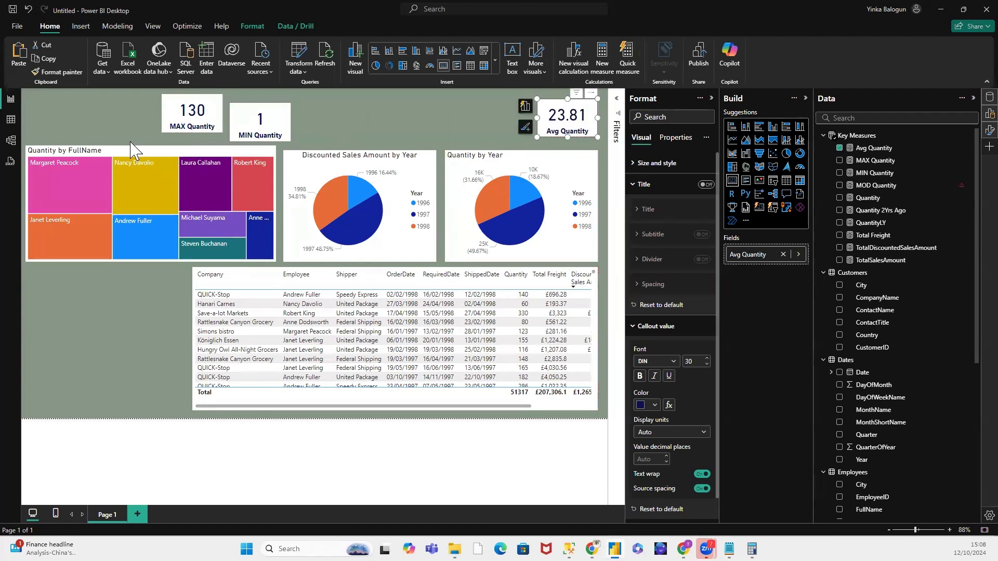
Step: Narrow the treemap from its left edge and stack the Avg, MAX and MIN Quantity cards in a column along the page's left margin
click(26, 182)
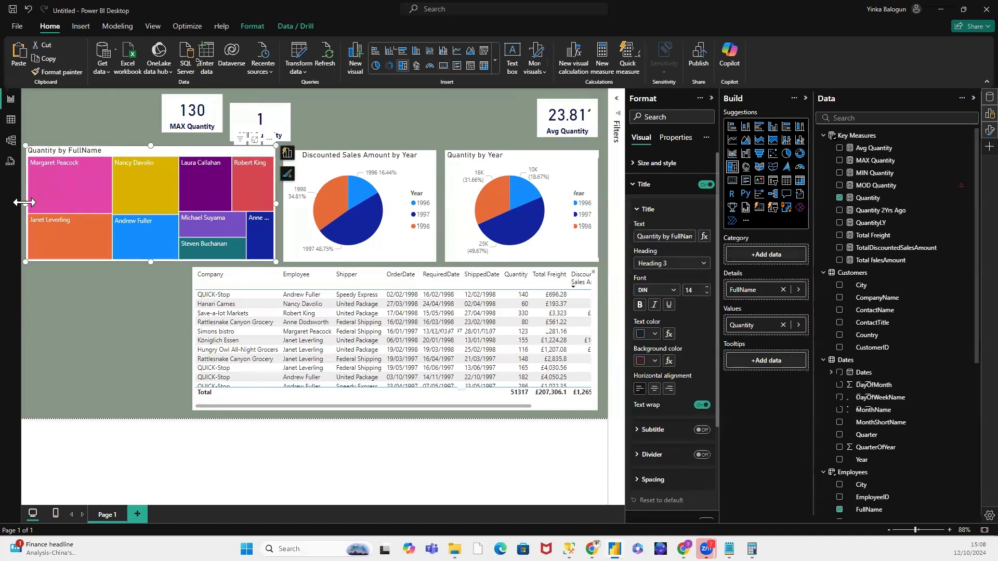
drag(24, 203, 111, 205)
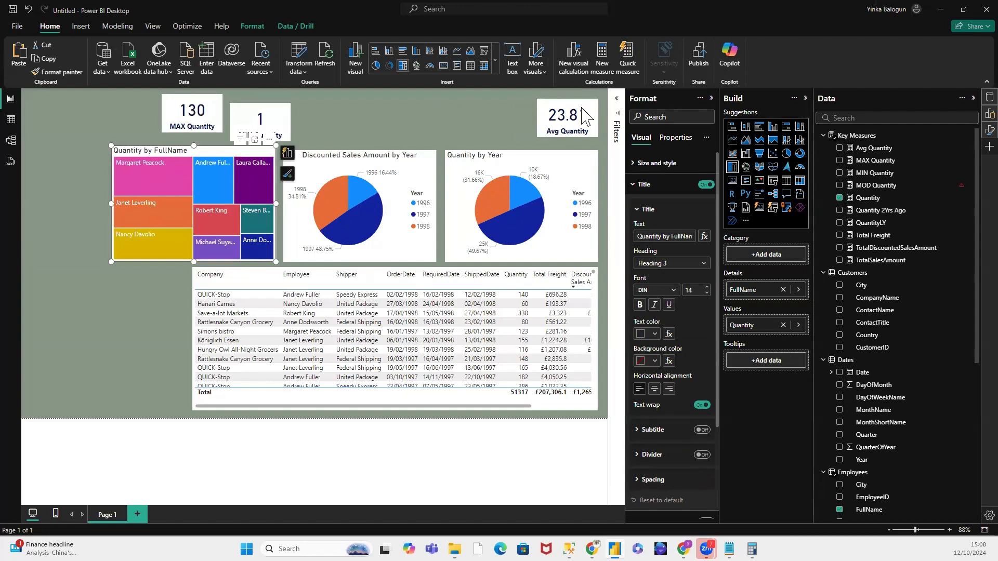
drag(574, 116, 60, 110)
drag(195, 111, 59, 153)
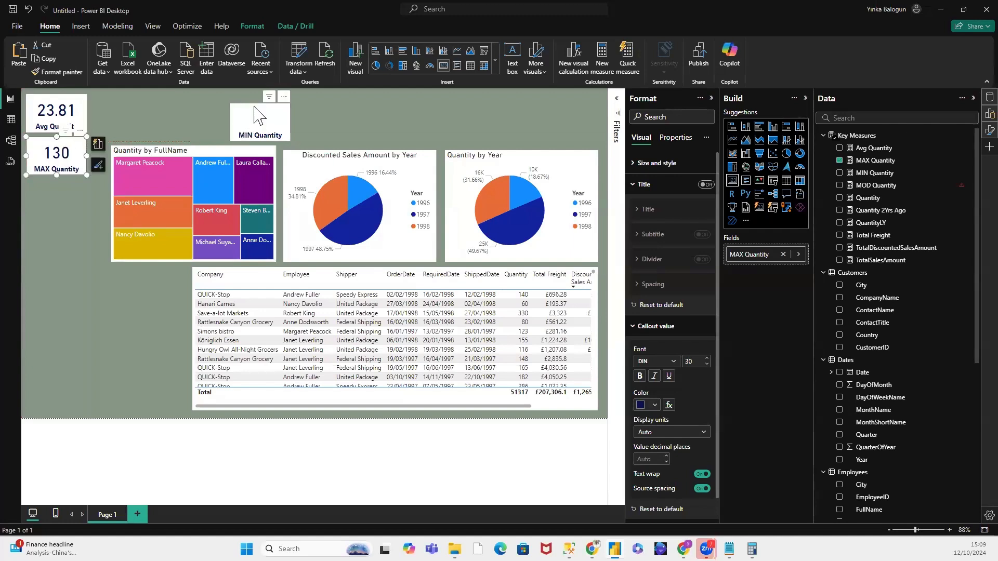
drag(255, 109, 53, 185)
right_click(845, 134)
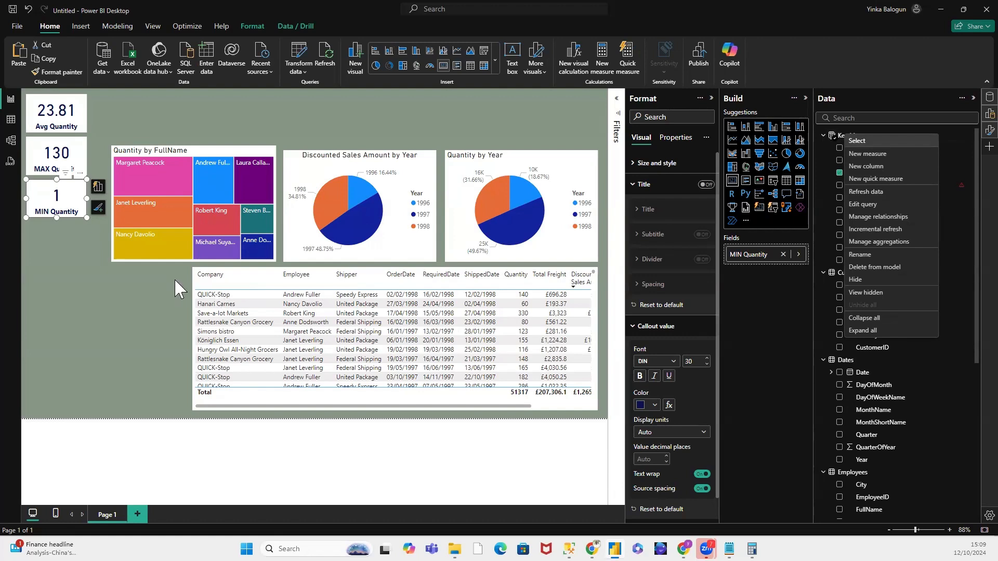
Step: Align the treemap's top edge with the pie charts and extend its left edge to the column of quantity cards
click(181, 151)
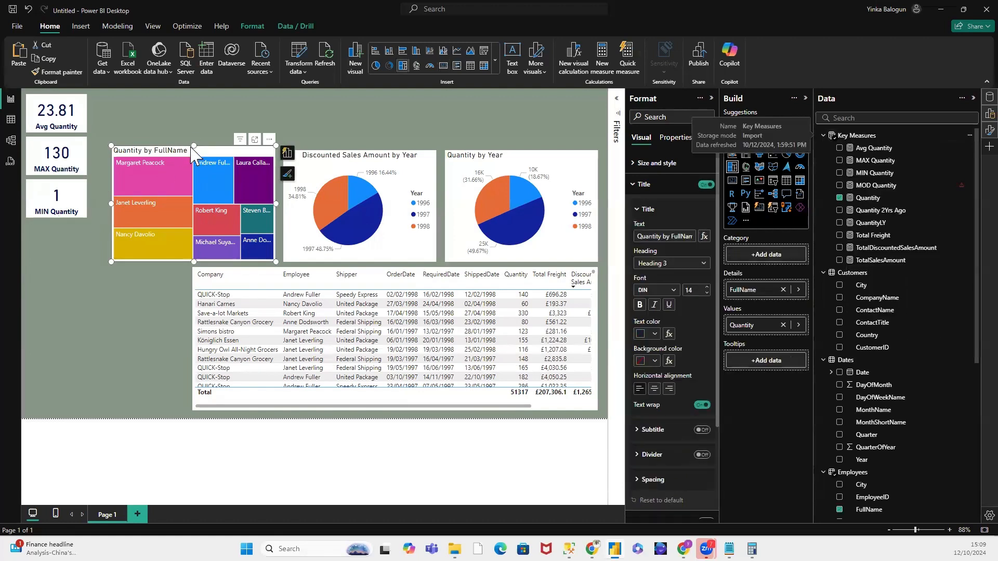
drag(191, 150, 190, 154)
drag(106, 204, 92, 208)
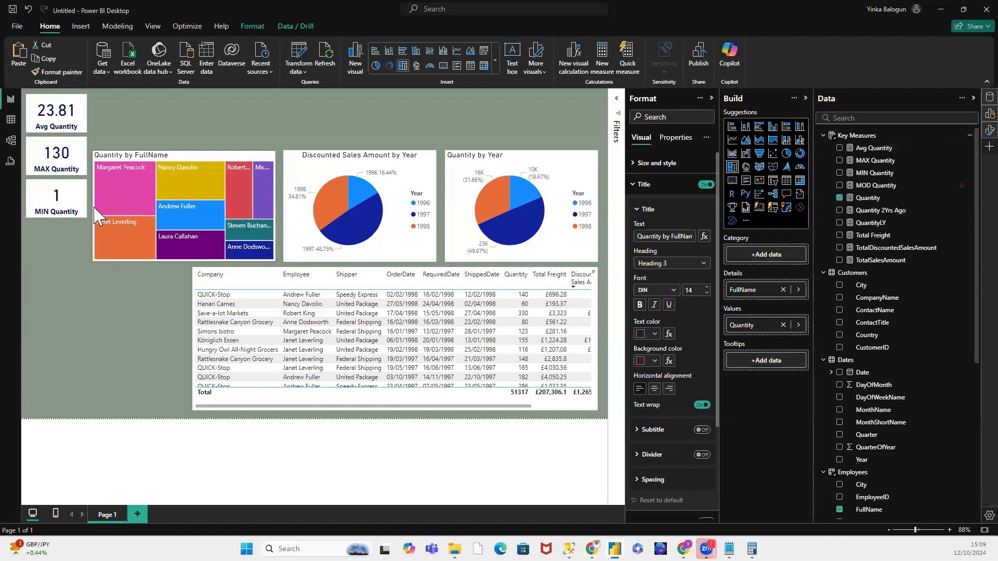
Step: Narrow both pie charts from their left edges and move the discounted sales chart up beside the Quantity by Year chart
click(284, 208)
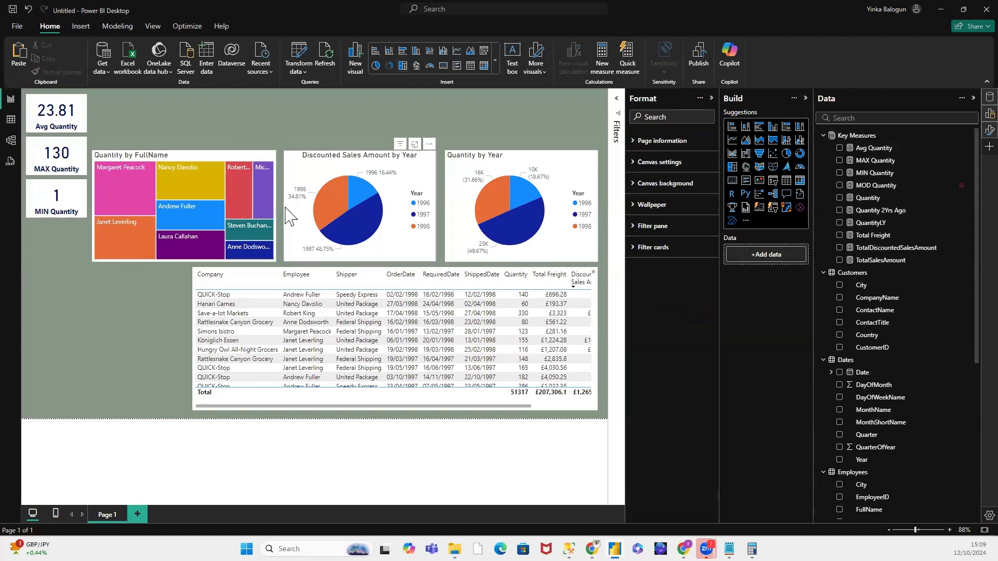
click(290, 215)
drag(290, 215, 307, 221)
click(450, 209)
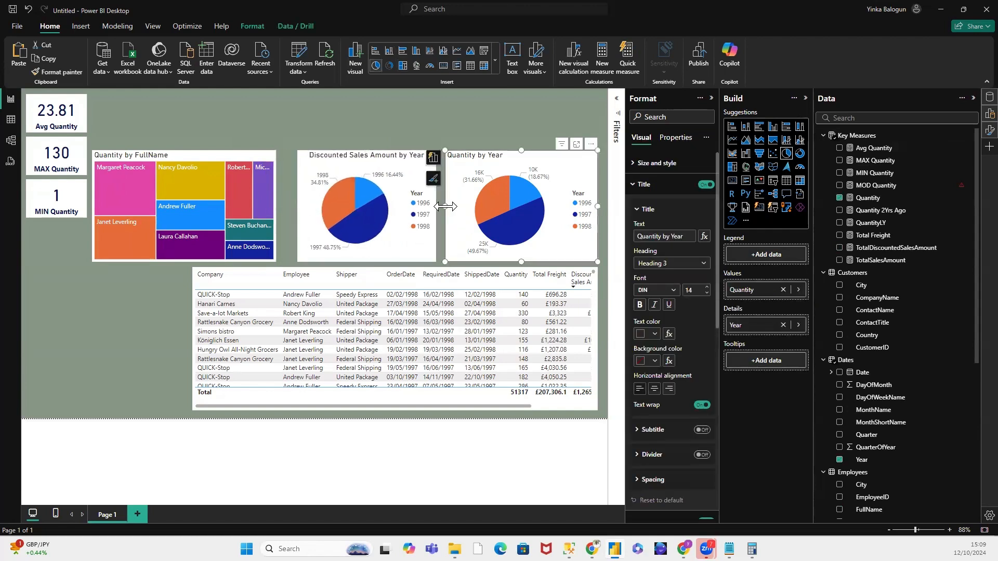
drag(445, 208, 464, 208)
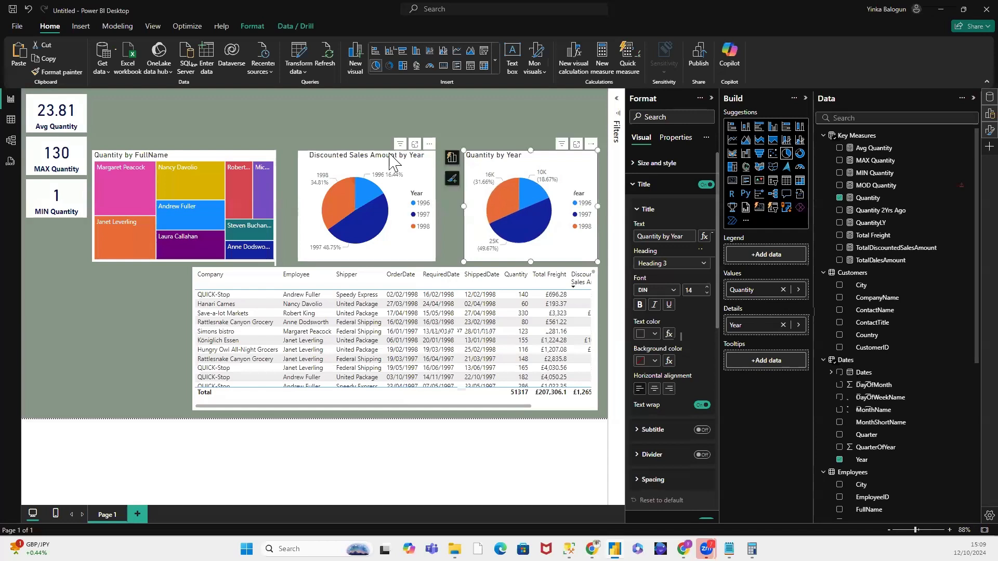
drag(409, 161, 410, 161)
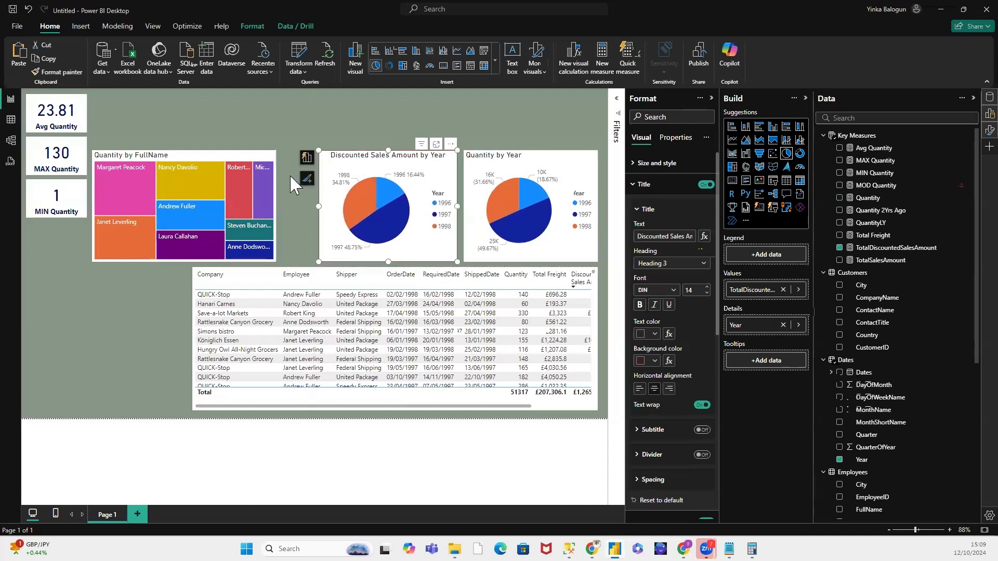
Step: Widen the treemap from its right edge until it nearly reaches the discounted sales pie chart
click(265, 209)
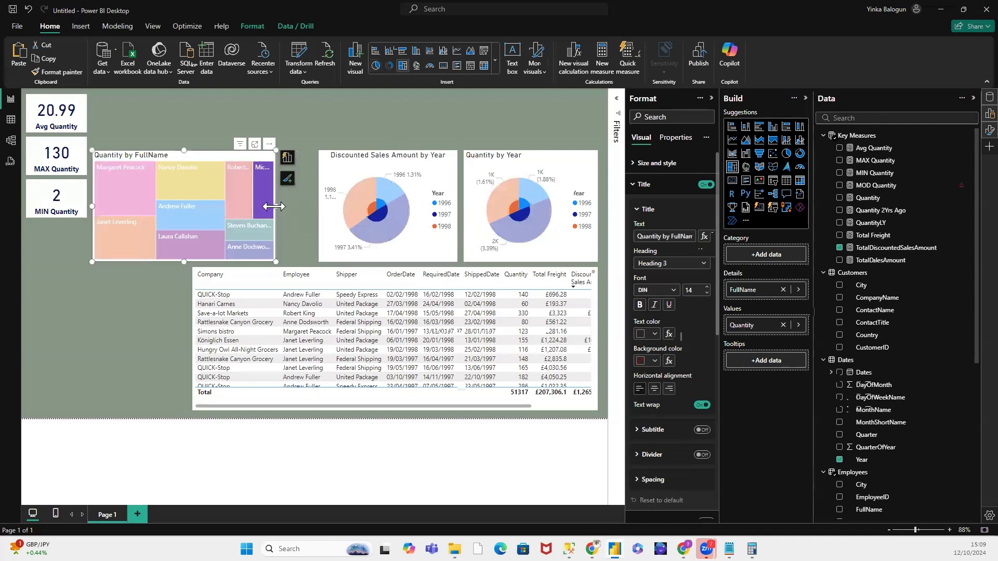
drag(275, 207, 314, 212)
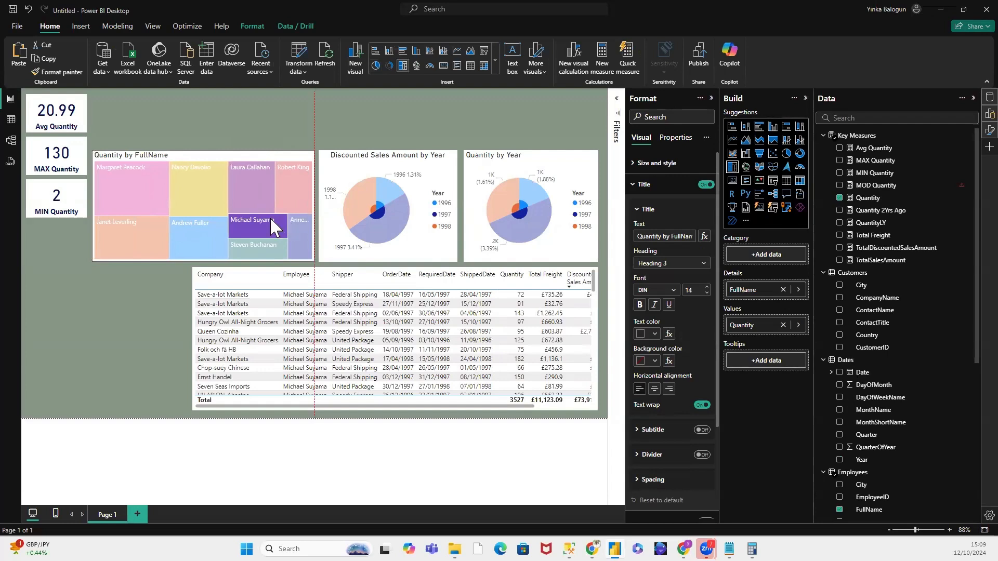
Step: Retitle the treemap "Quantity Sold by Employee" and centre its title
click(268, 222)
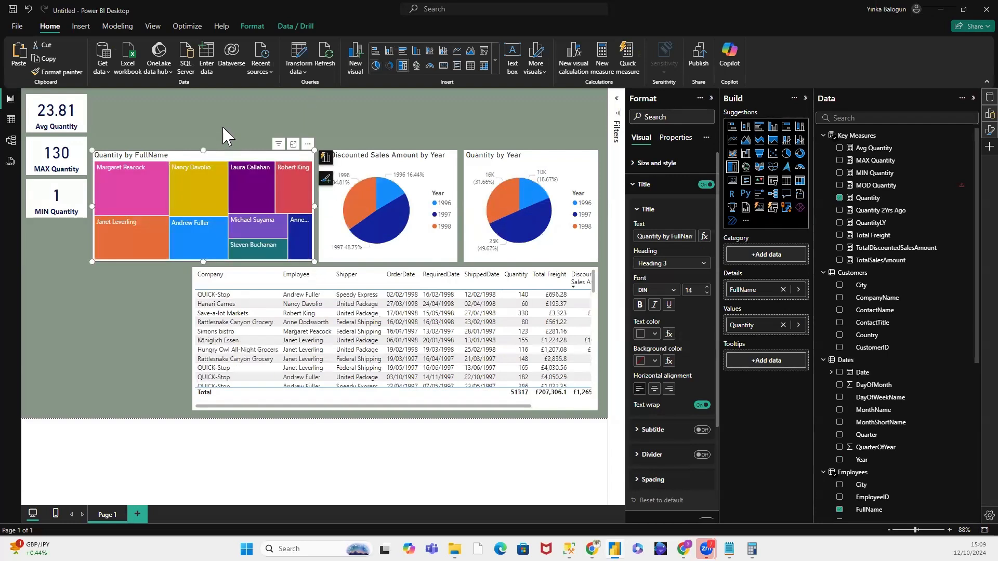
click(222, 125)
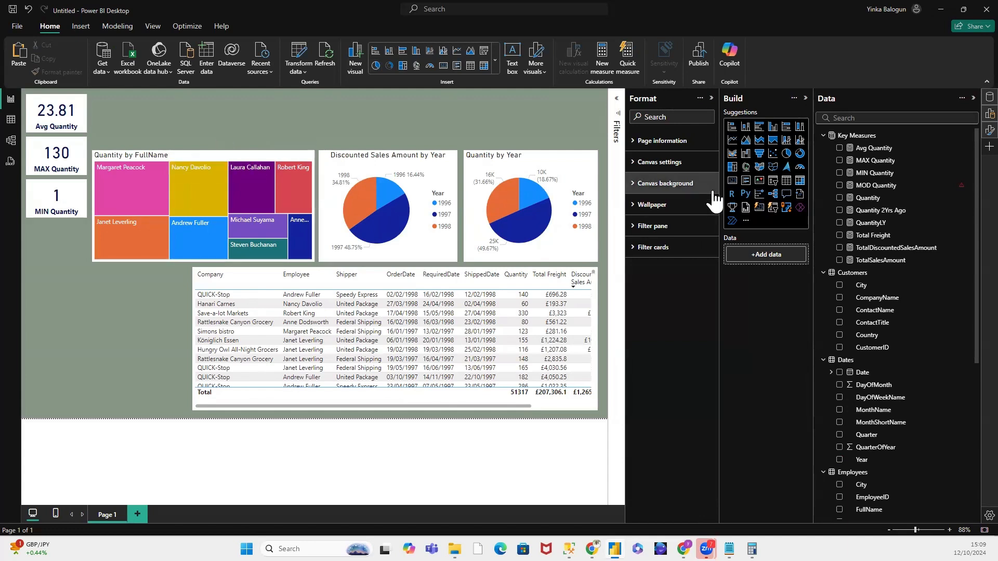
click(239, 160)
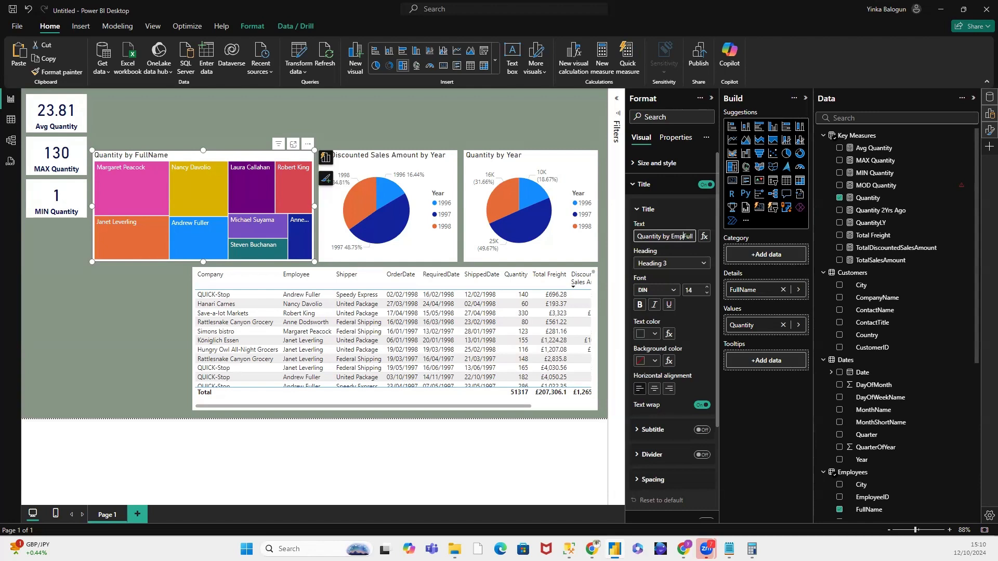
text(yee)
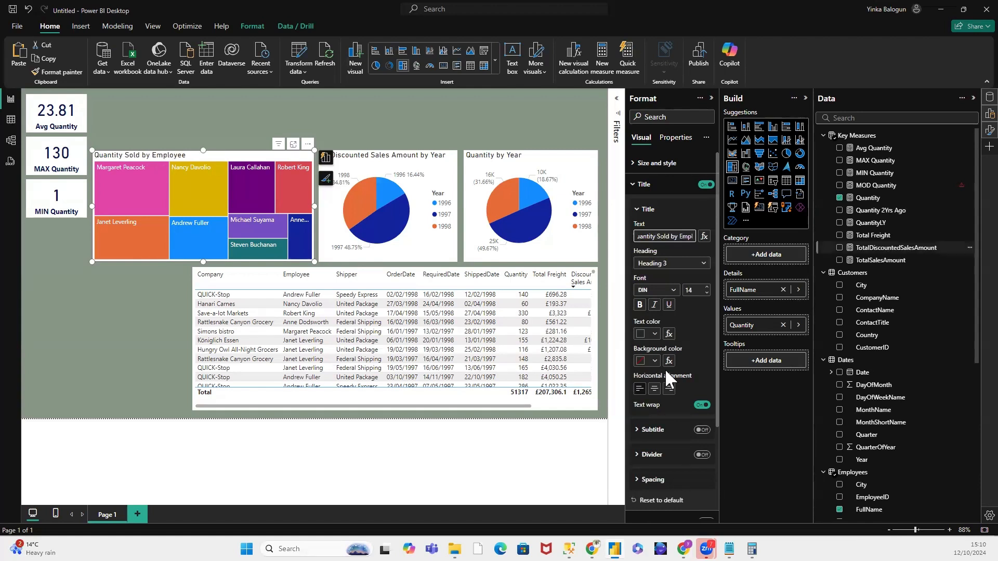
click(654, 389)
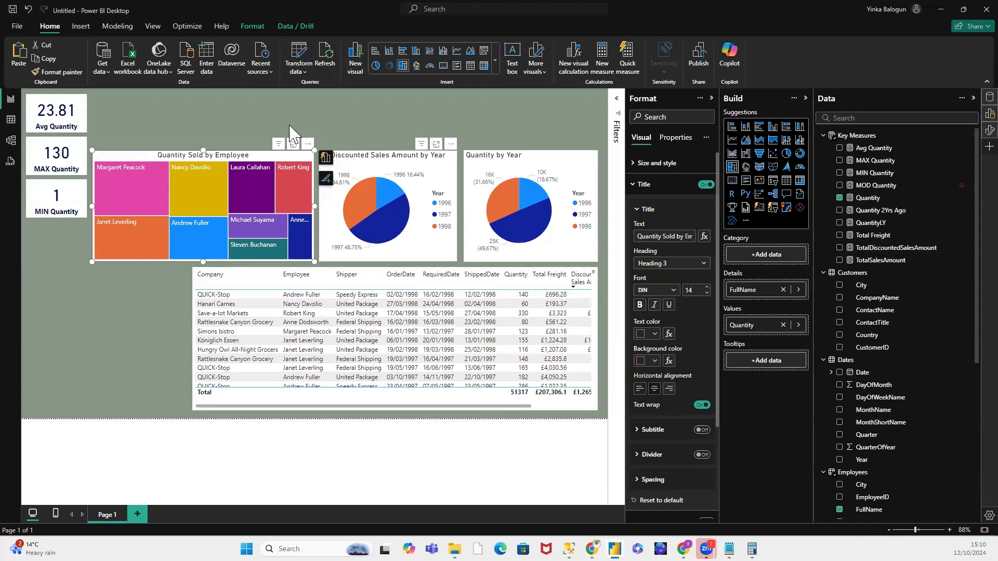
click(326, 105)
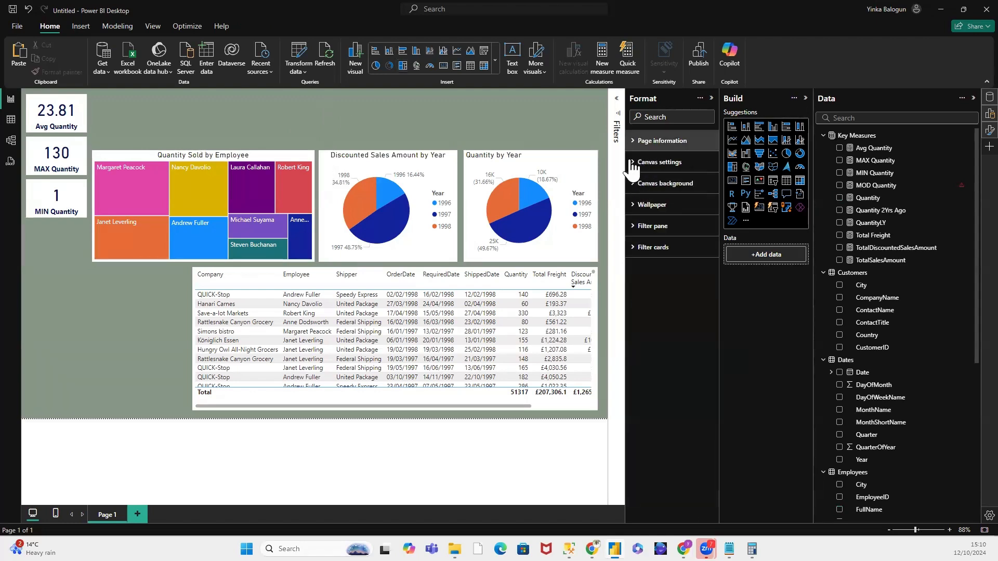
Step: Hide the treemap's title and expand its data label and category label settings
click(258, 161)
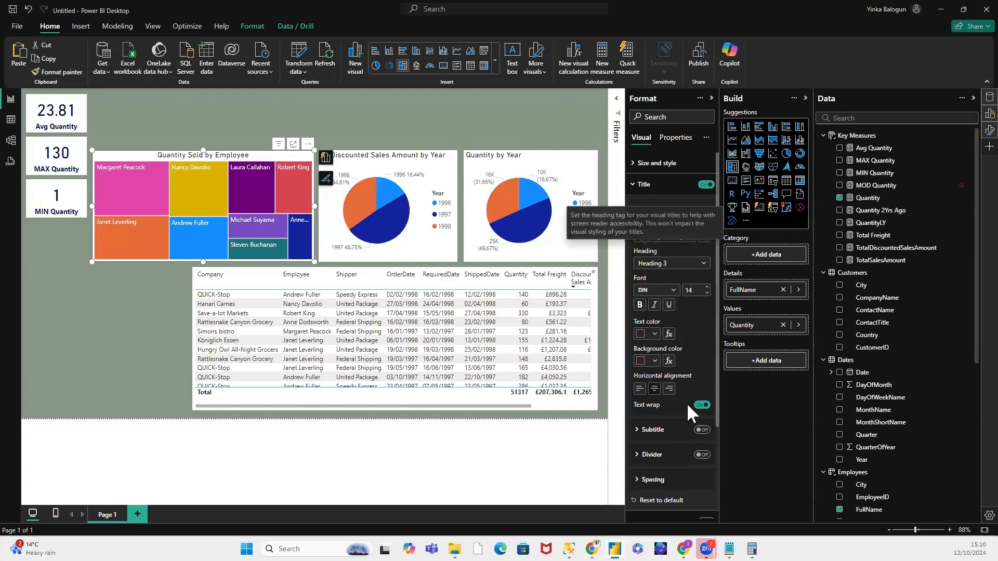
click(706, 185)
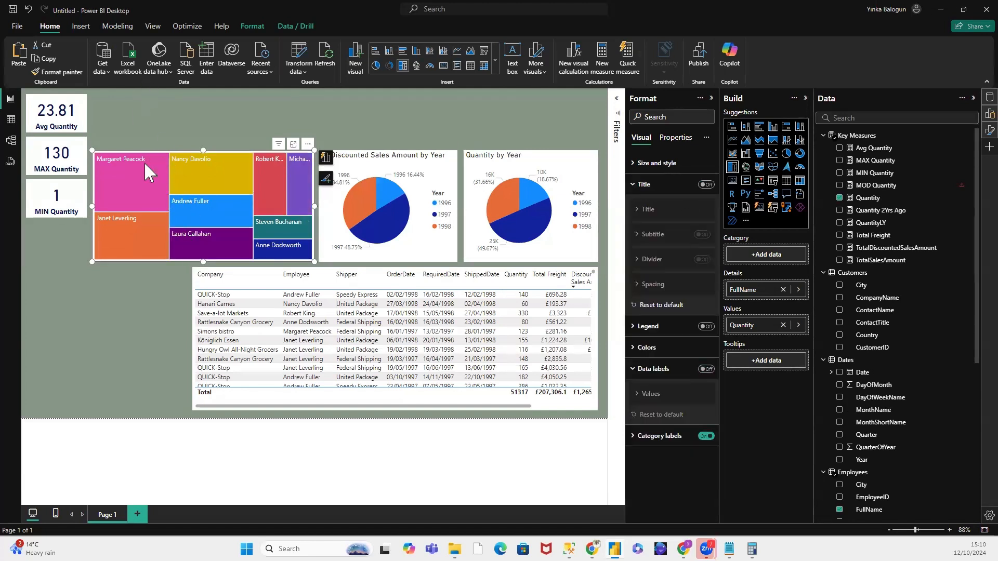
click(635, 370)
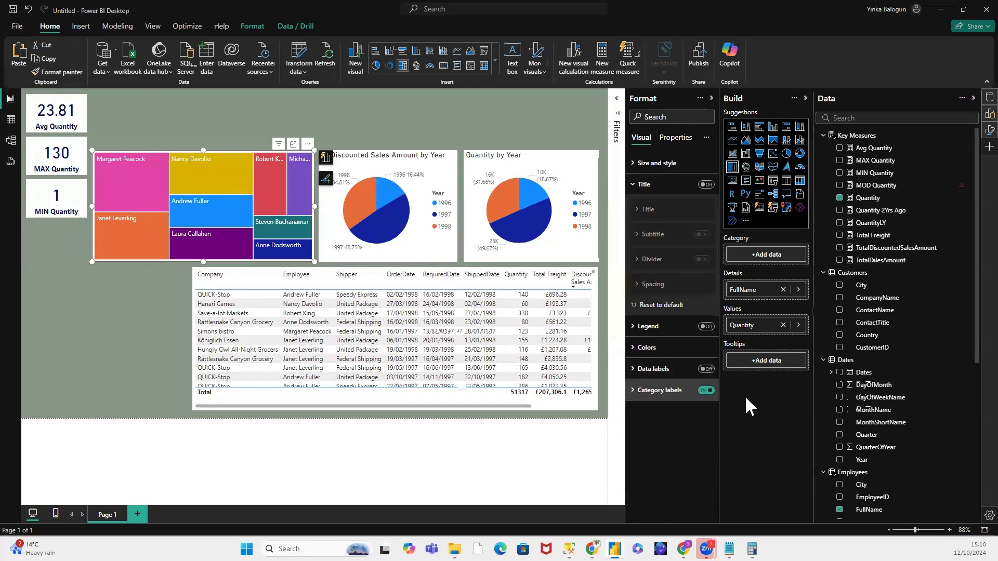
click(635, 370)
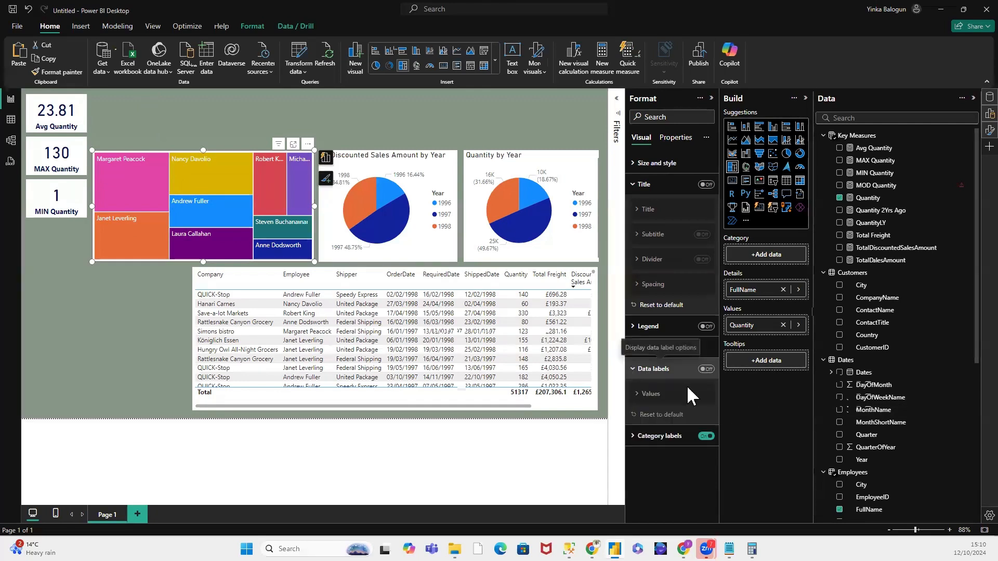
click(640, 438)
scroll(697, 419, down, 1)
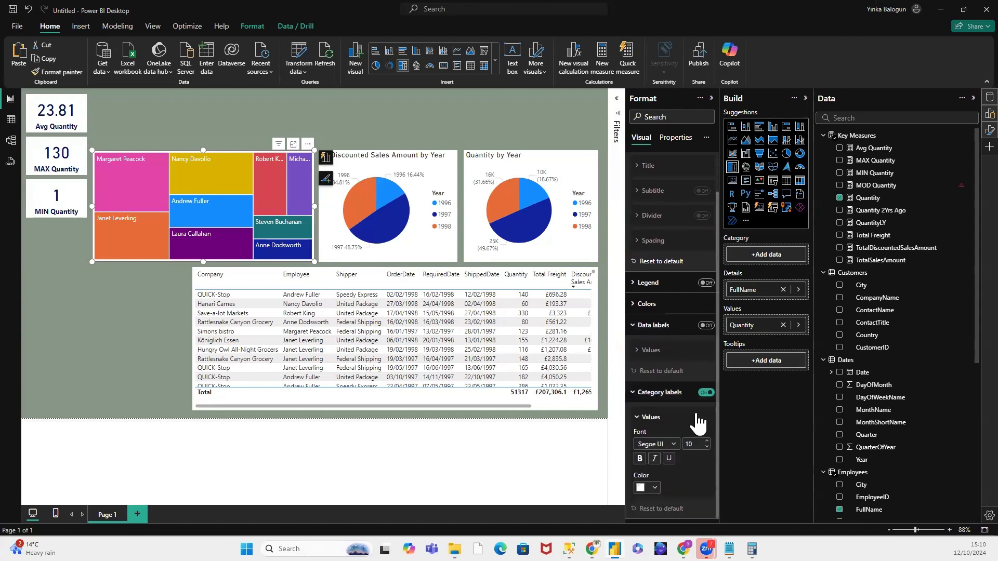
scroll(706, 417, up, 1)
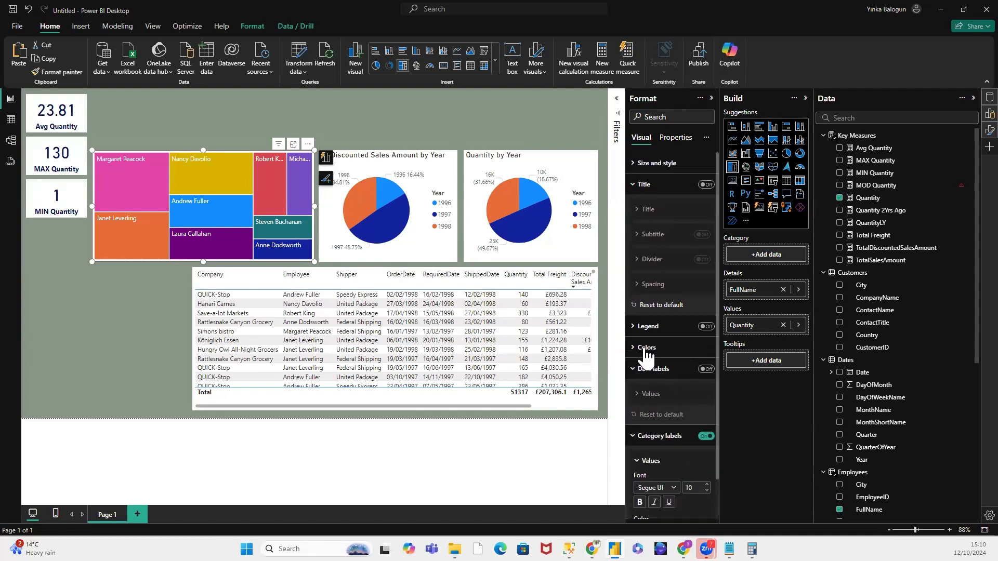
Step: Try showing the legend on the treemap and hide it again
click(634, 330)
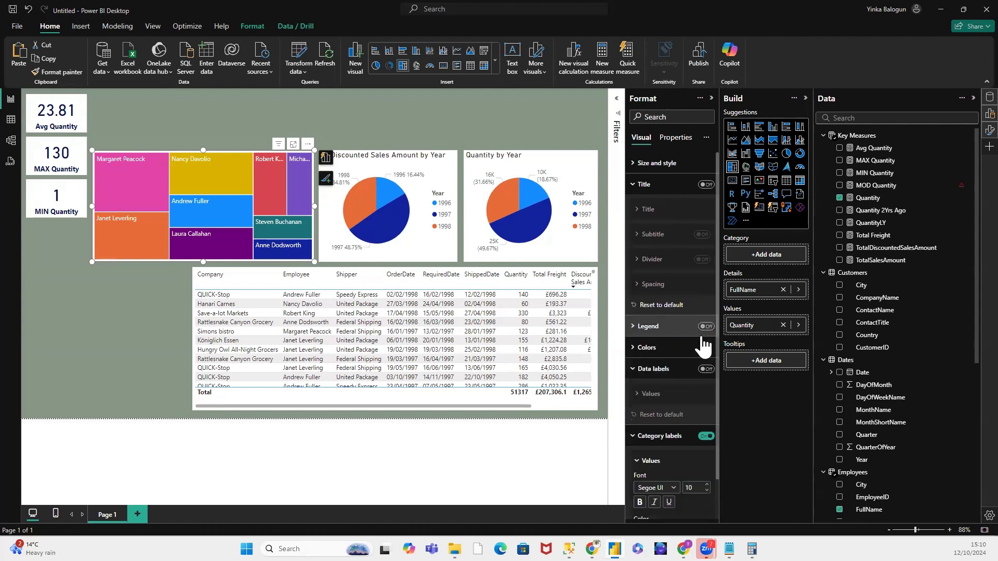
click(706, 326)
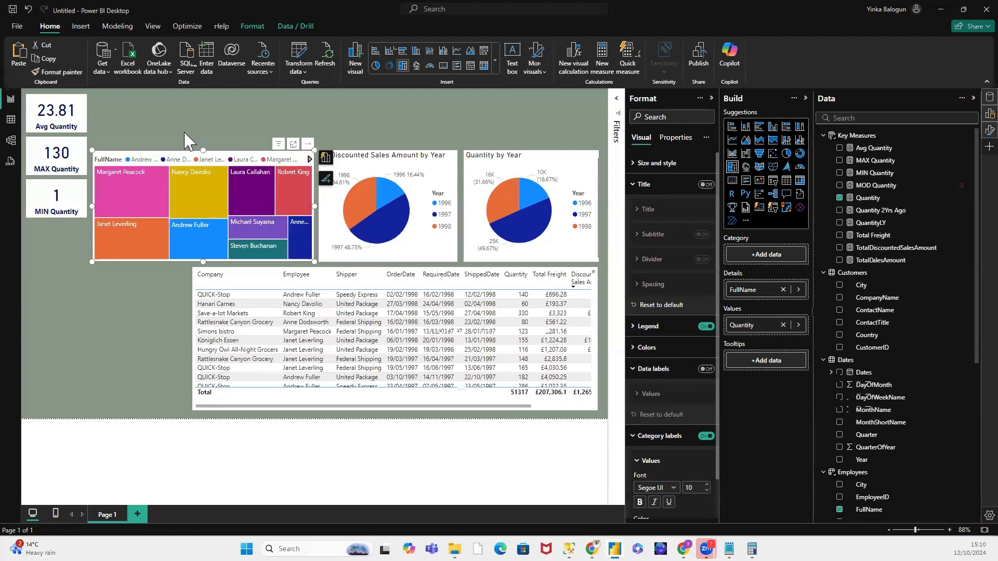
click(703, 327)
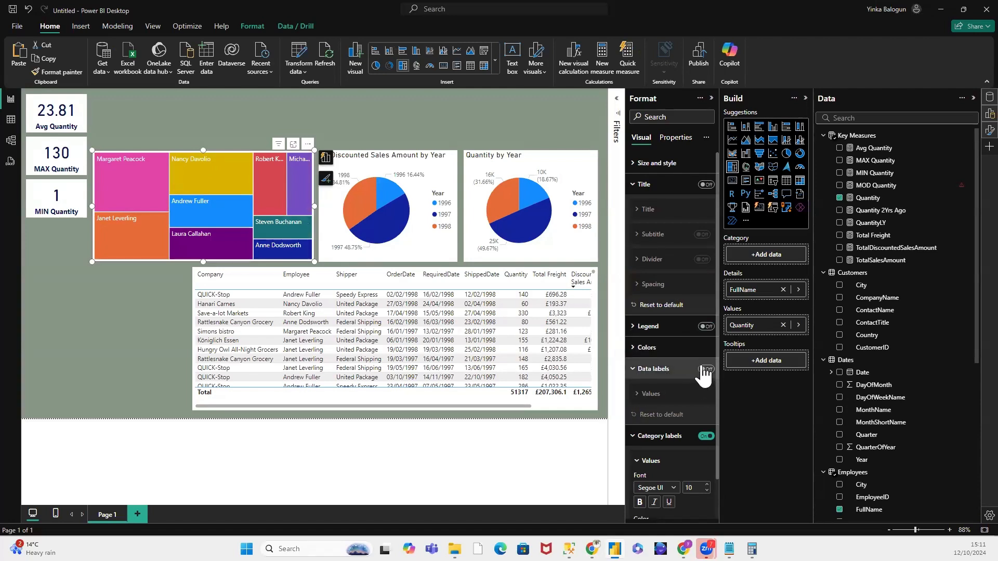
Step: Turn on data labels for the treemap and check the quantities of individual employee tiles
click(705, 369)
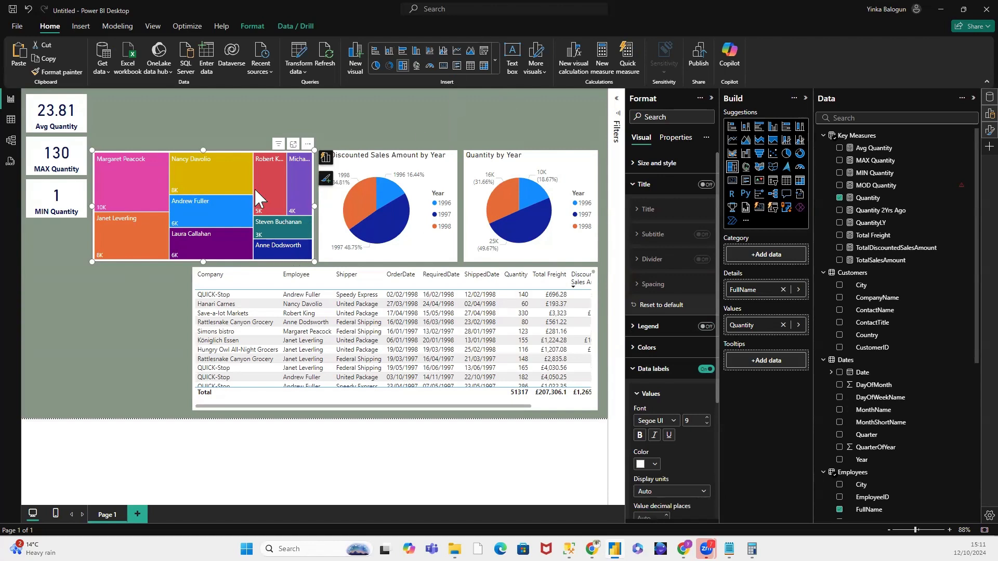
key(Escape)
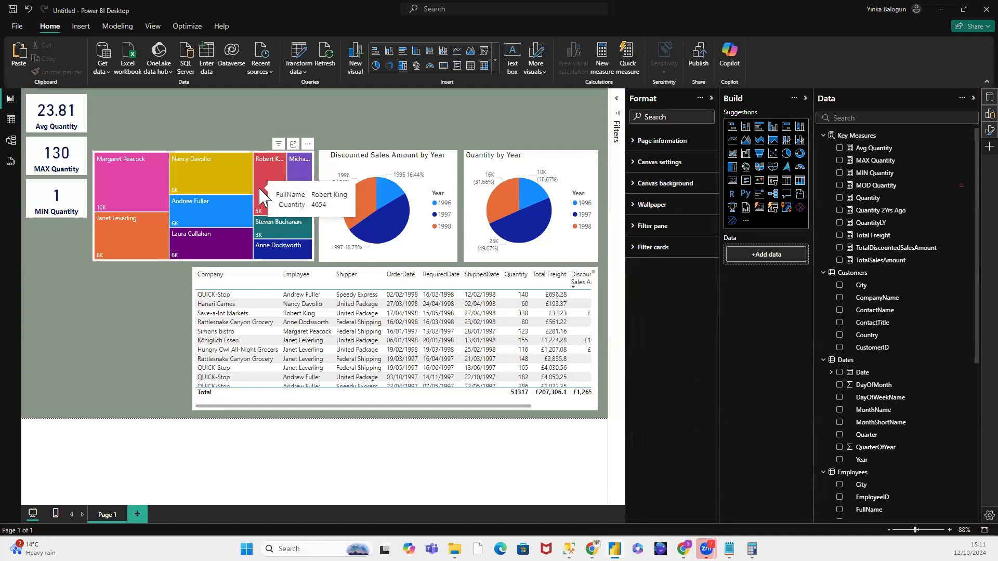
mouse_move(202, 174)
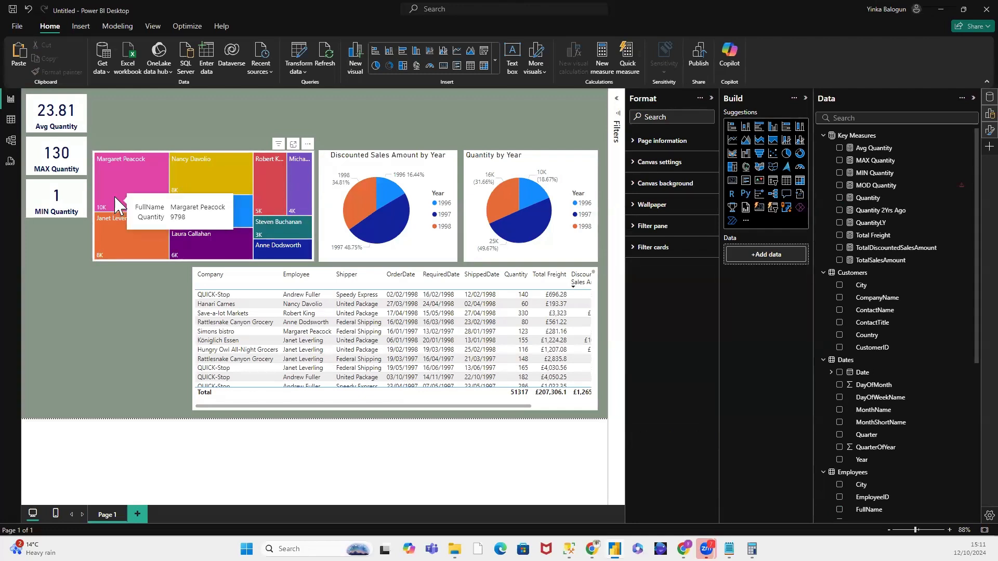
mouse_move(112, 247)
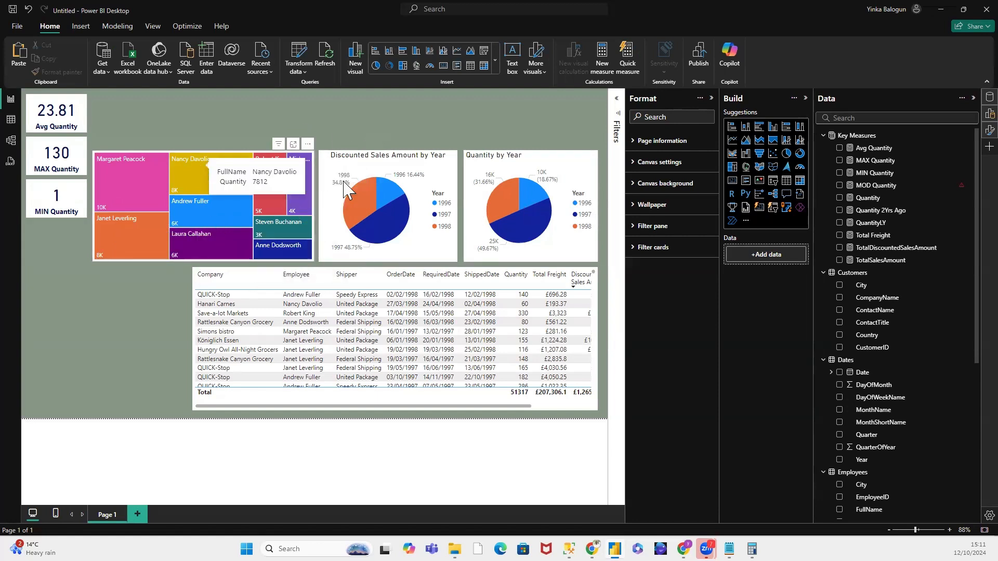
mouse_move(375, 214)
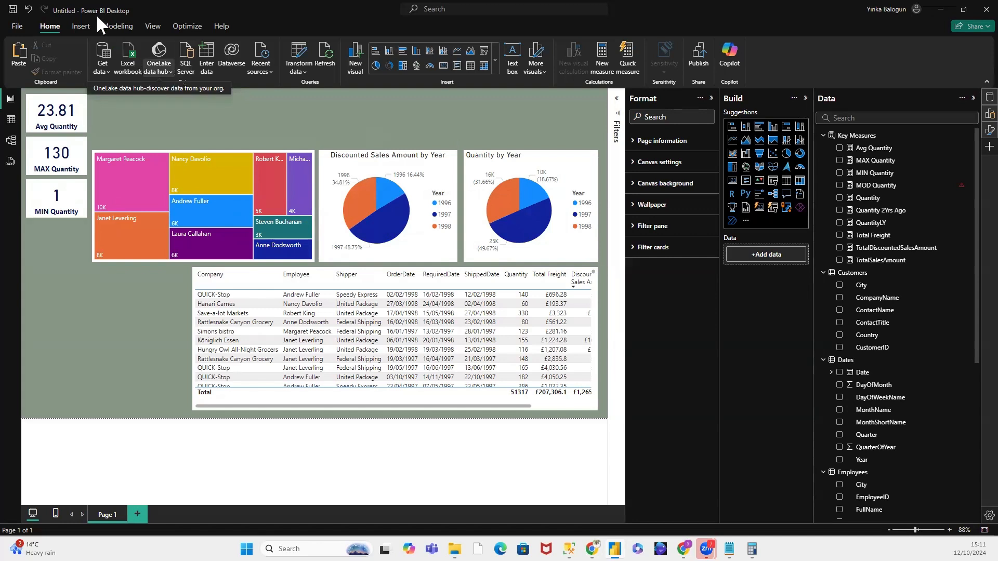
Step: Insert a text box about 478 wide above the charts and enter "NorthWind Sales Analysis" in it
click(83, 26)
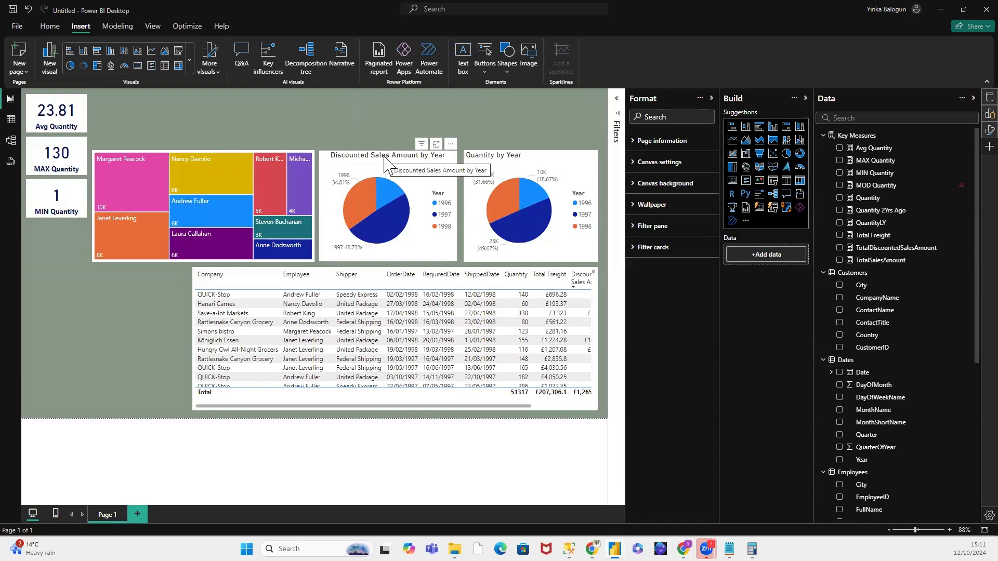
click(461, 56)
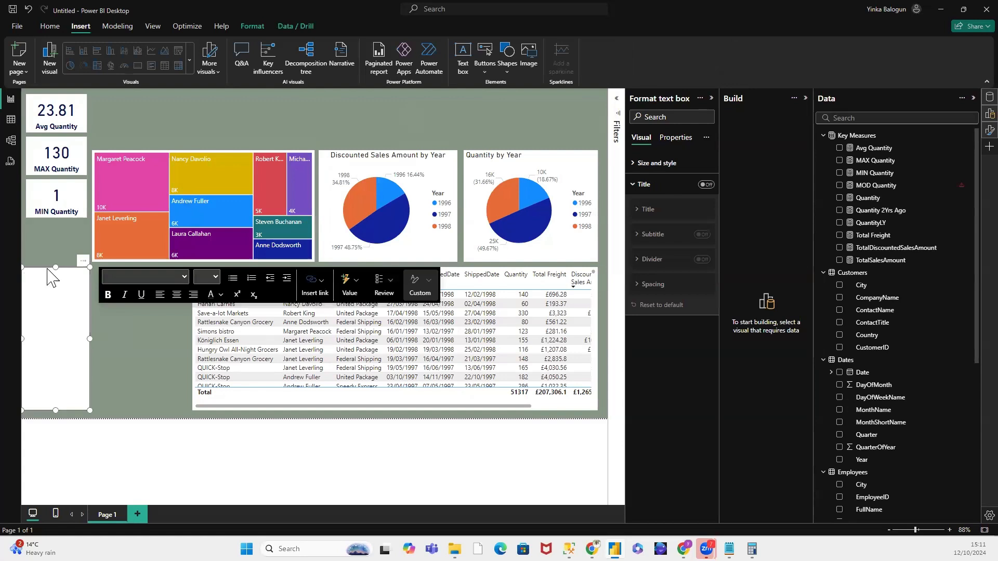
drag(49, 269, 305, 124)
drag(390, 104, 500, 95)
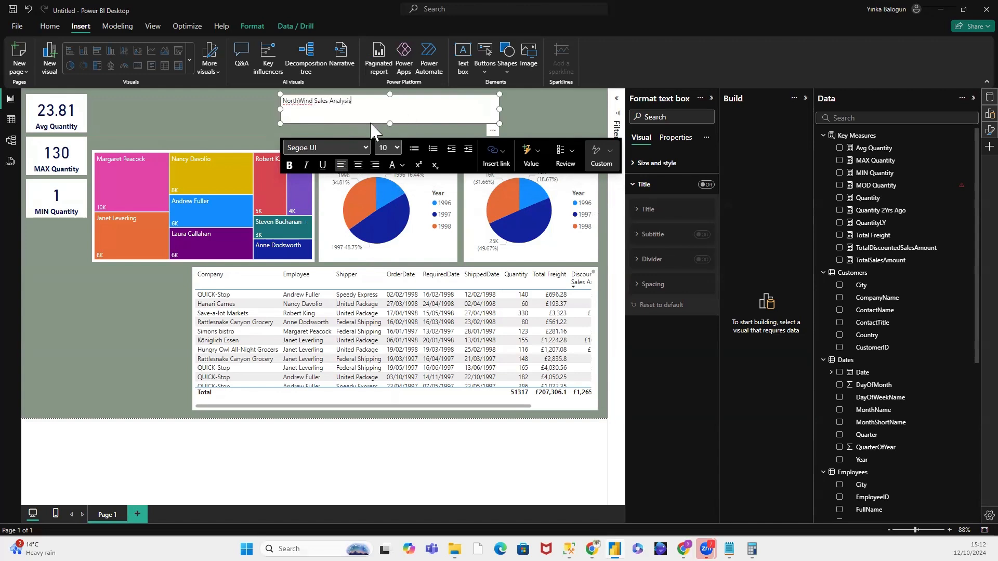
Step: Centre the "NorthWind Sales Analysis" text and set its font size to 20
triple_click(318, 103)
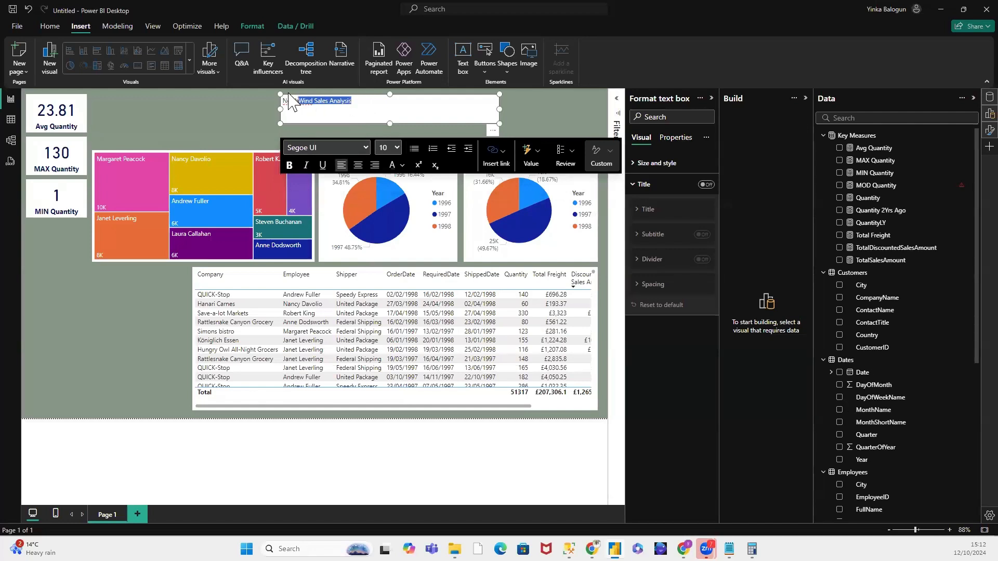
click(358, 164)
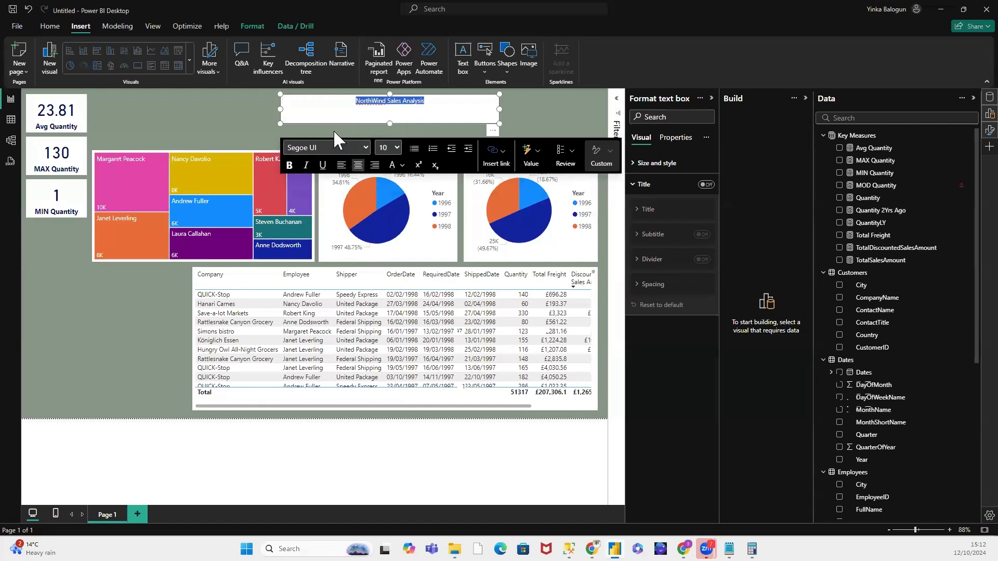
click(397, 146)
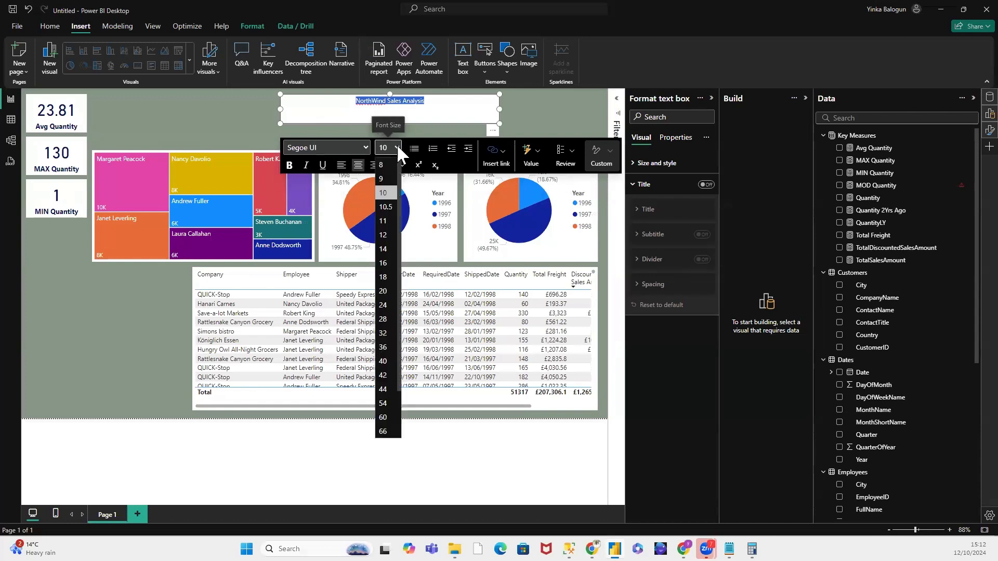
click(384, 291)
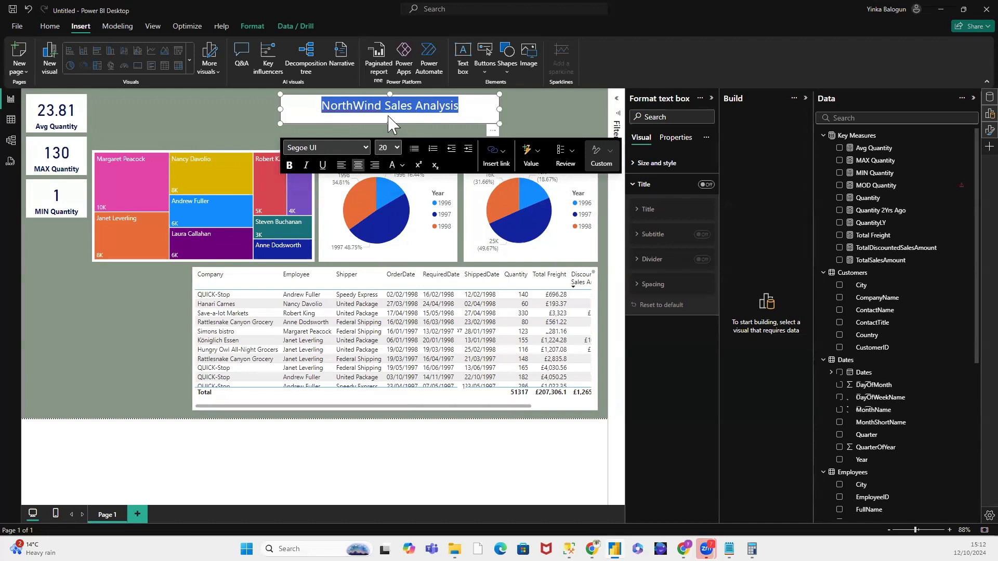
click(535, 111)
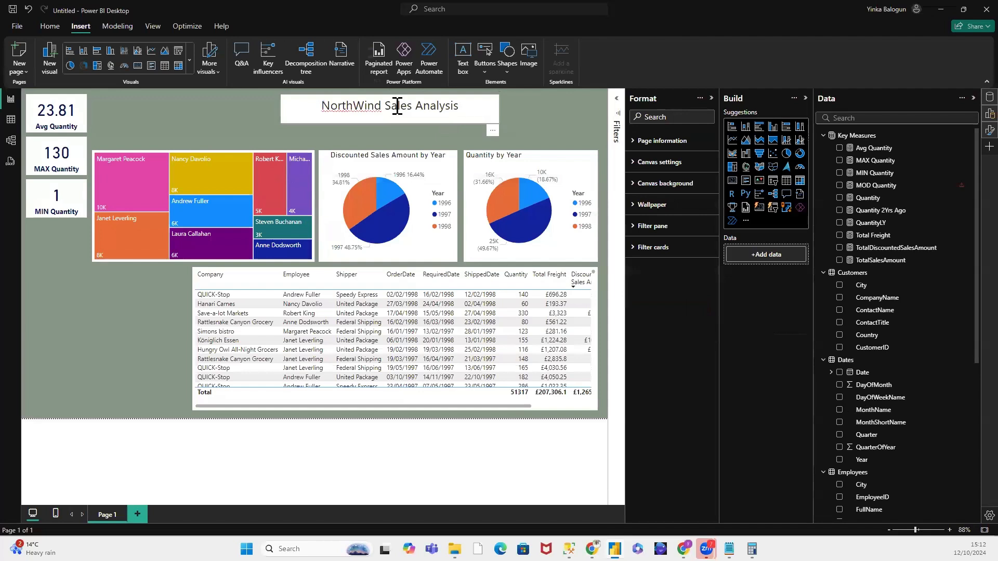
Step: Reduce the report title text box's height to about 49 and set its background to the recently used dark green
click(381, 109)
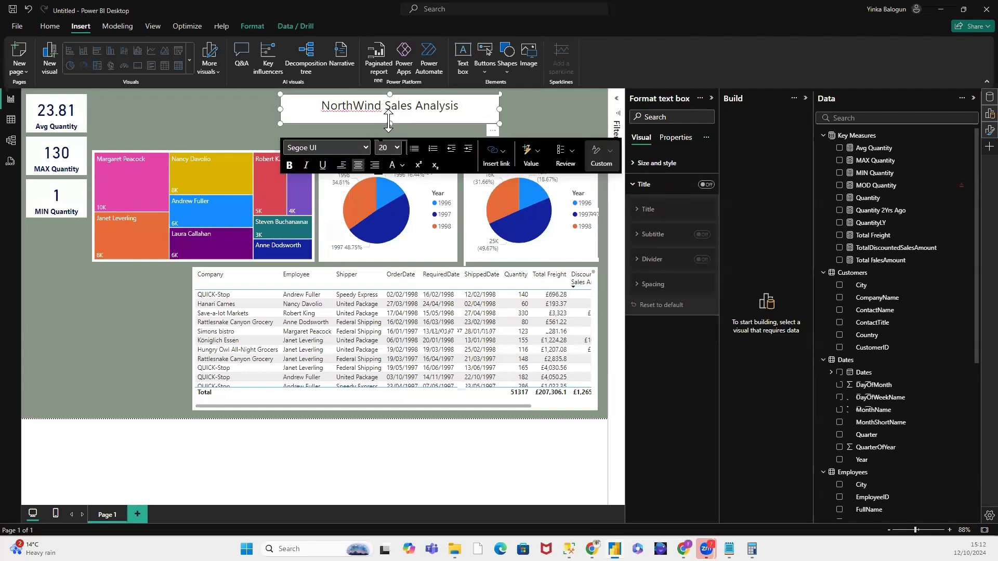
drag(390, 120, 390, 119)
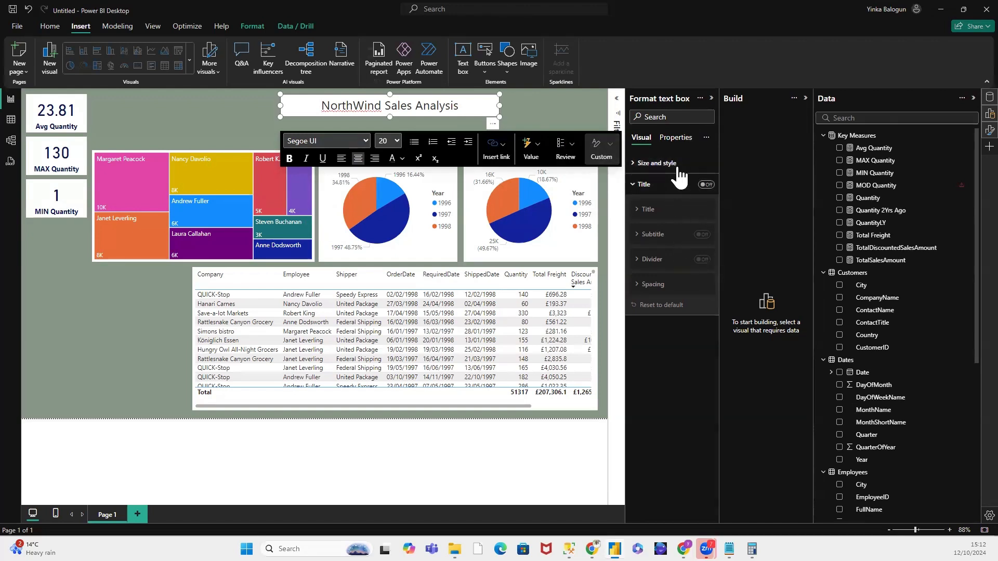
click(637, 166)
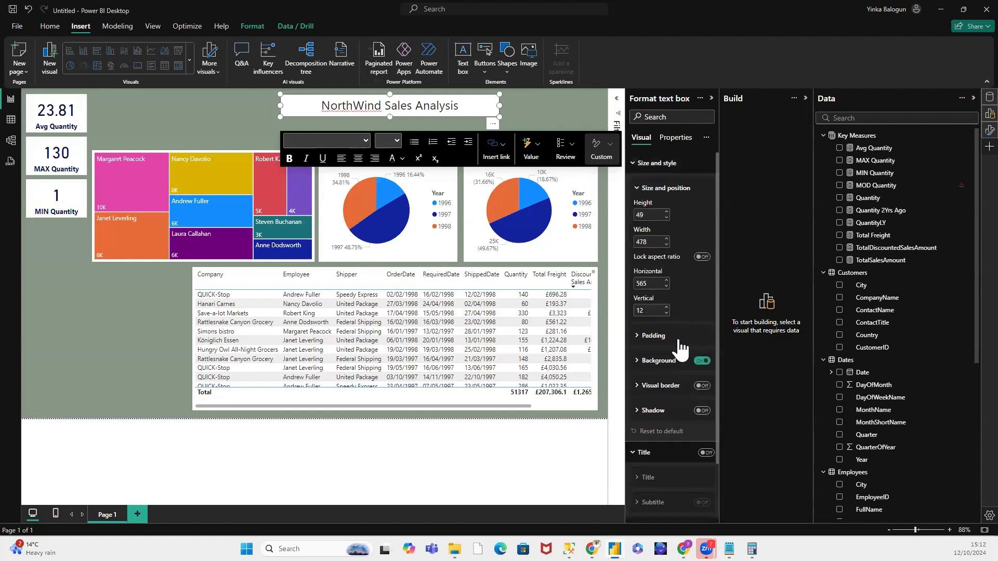
click(635, 361)
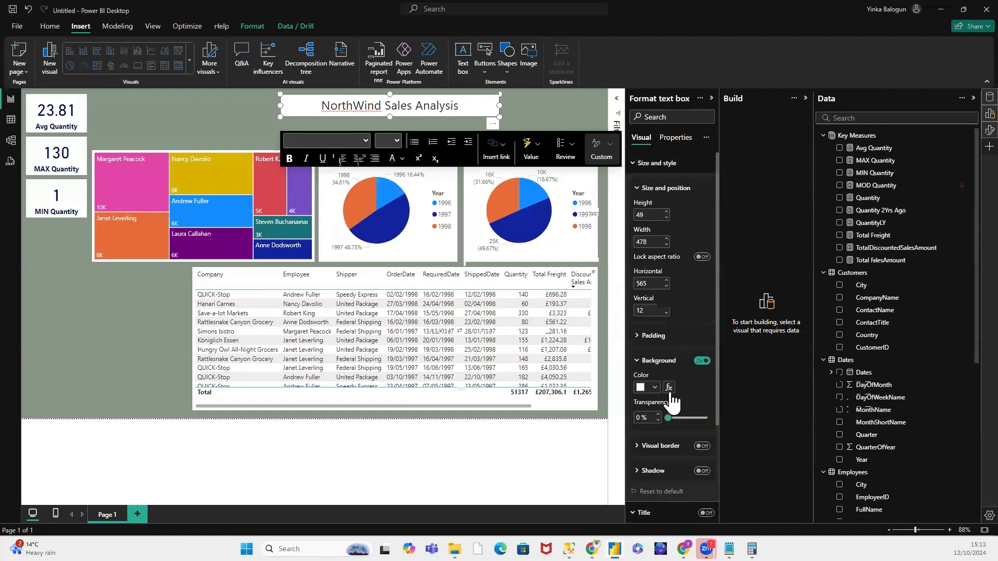
click(654, 387)
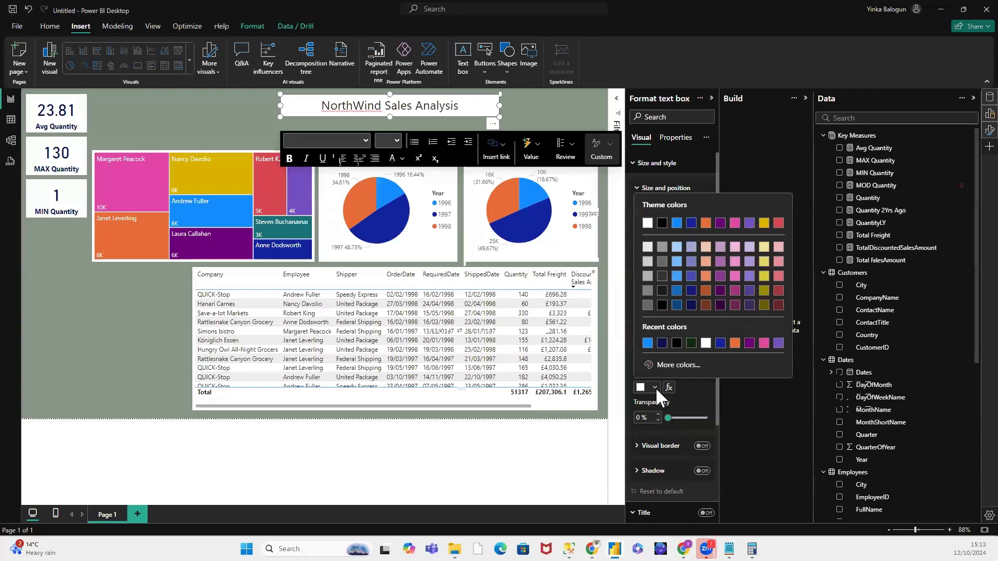
click(689, 341)
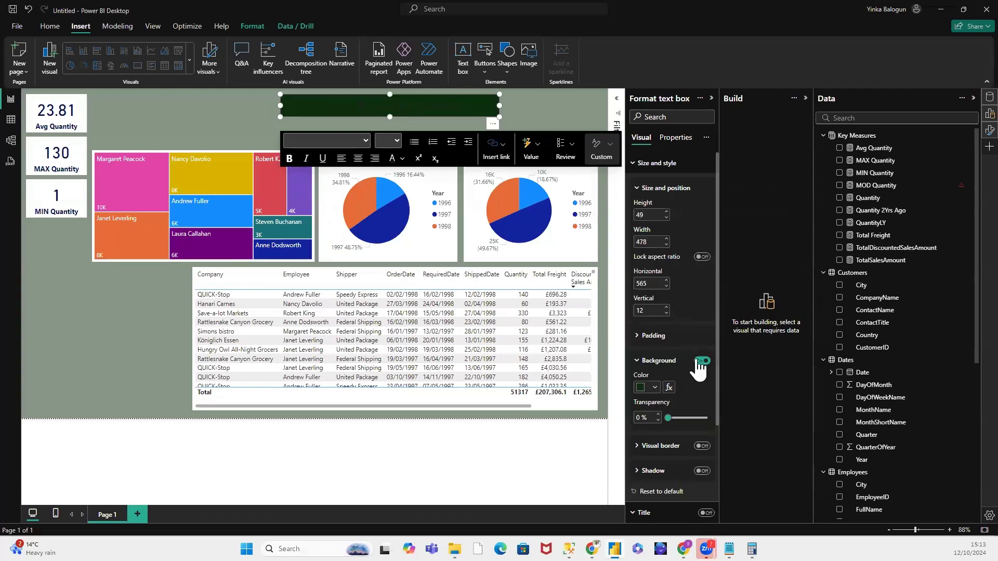
click(639, 192)
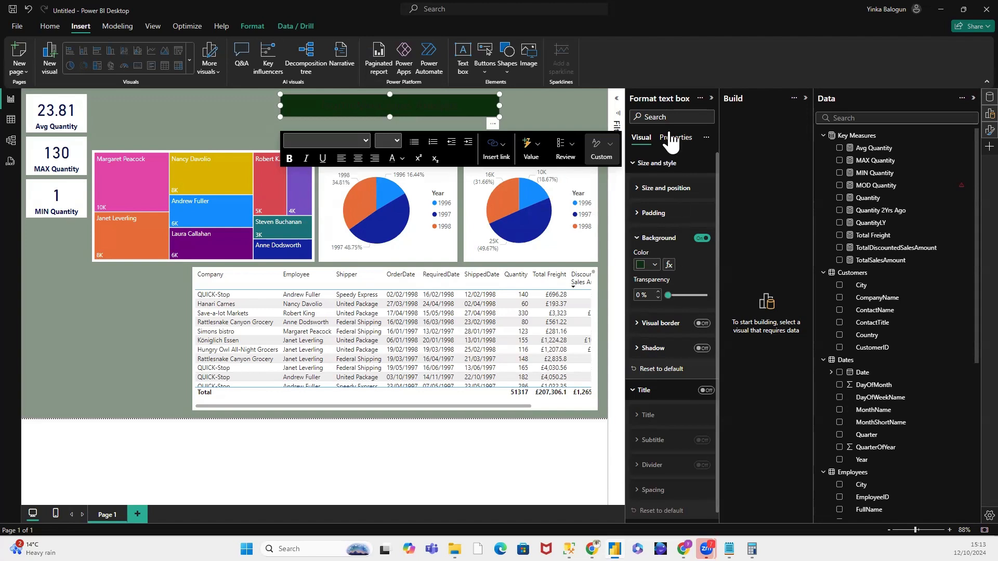
click(639, 188)
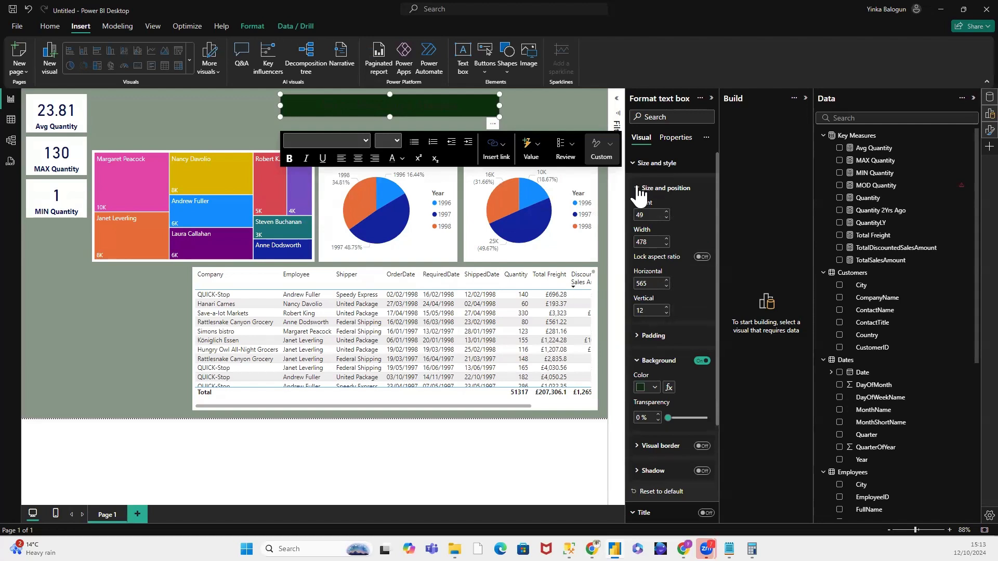
click(675, 138)
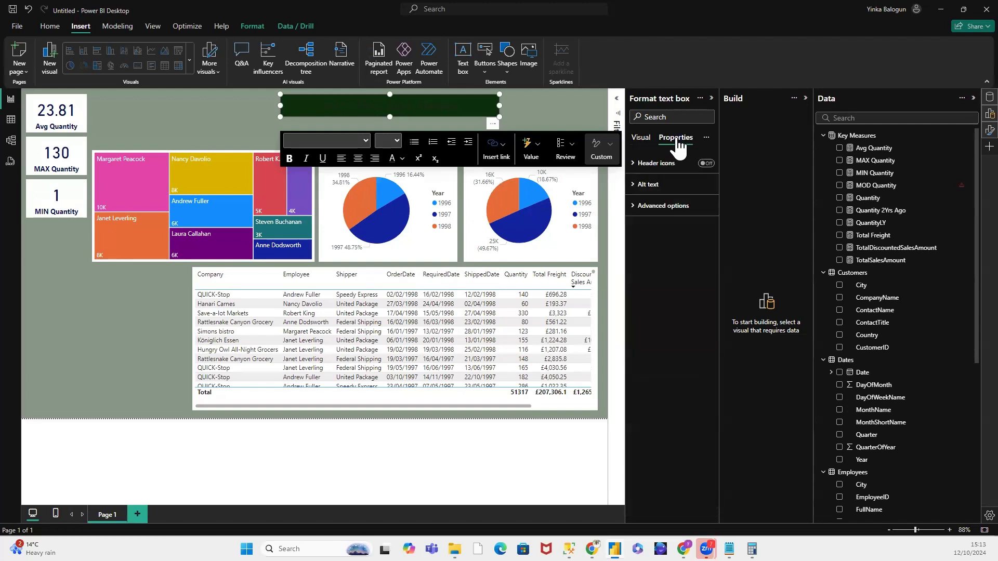
click(645, 141)
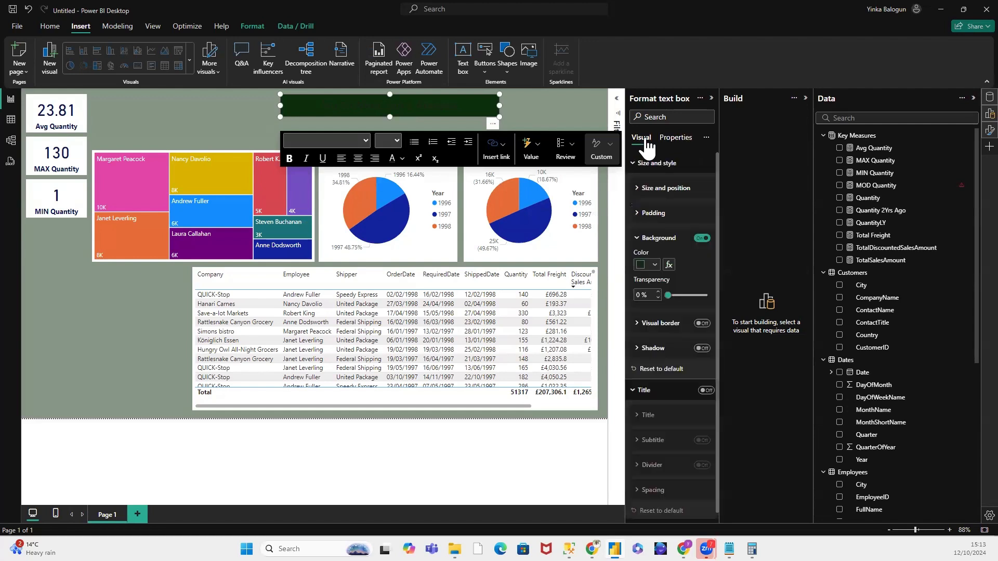
click(637, 191)
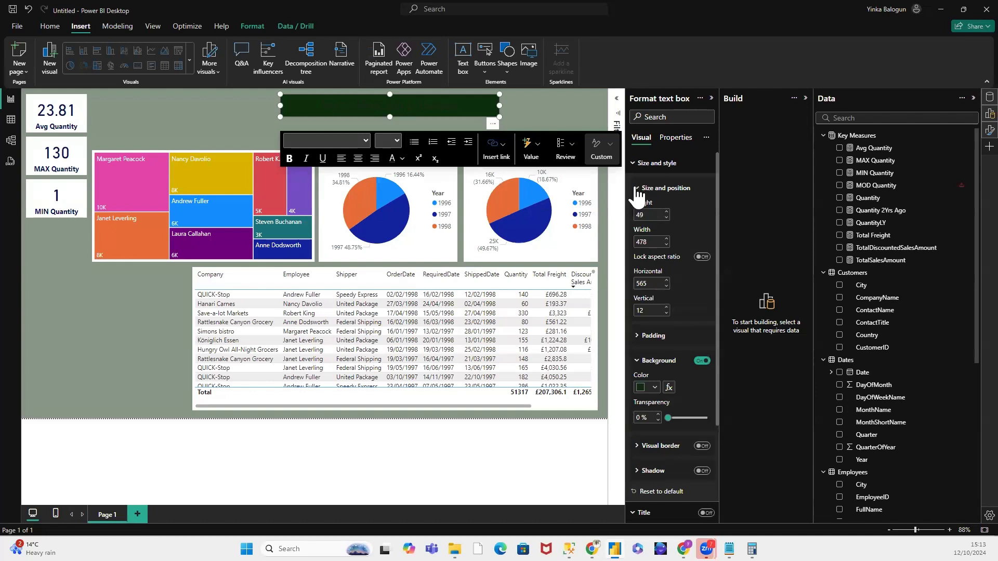
click(637, 192)
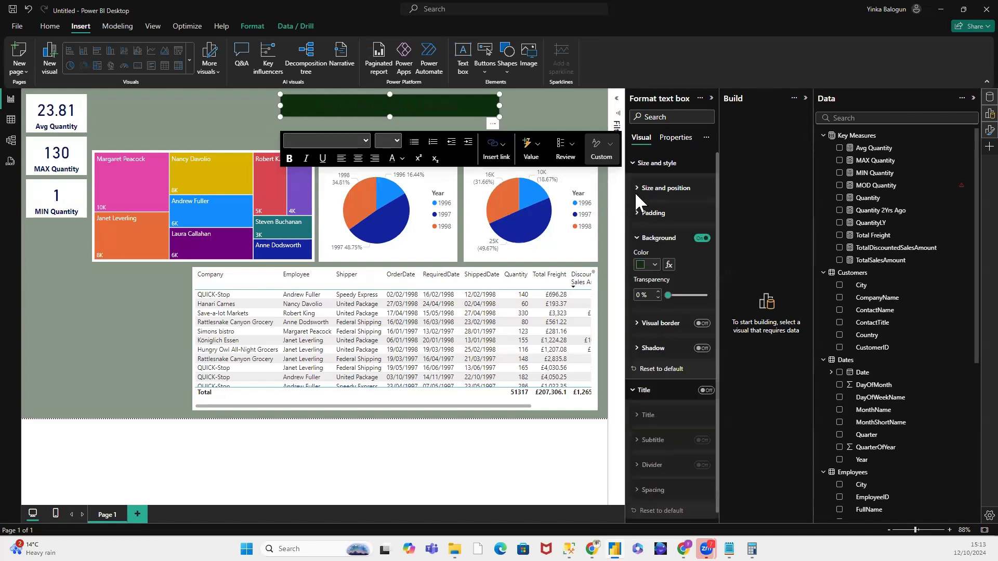
click(639, 243)
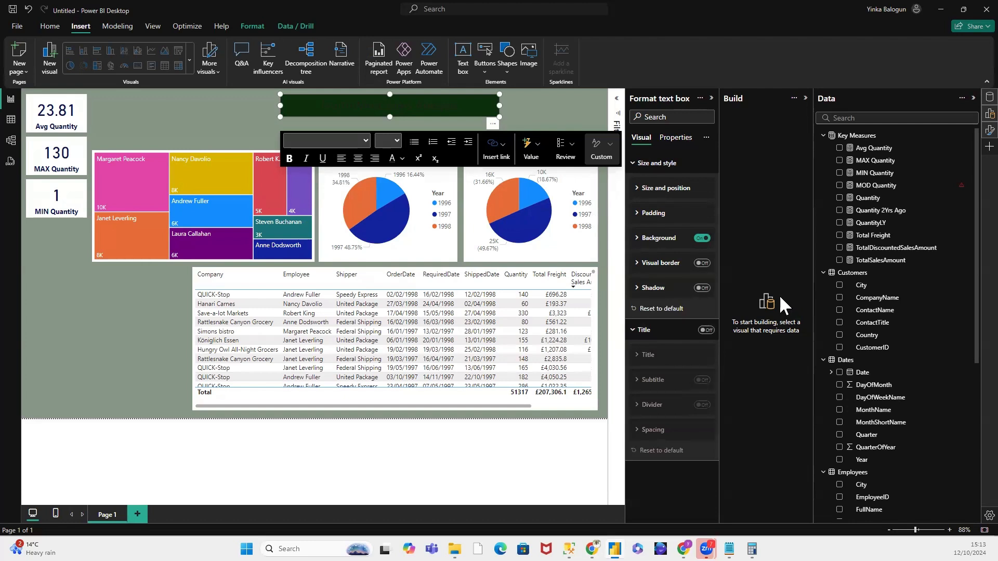
Step: Change the font colour of the "NorthWind Sales Analysis" heading to white
click(446, 100)
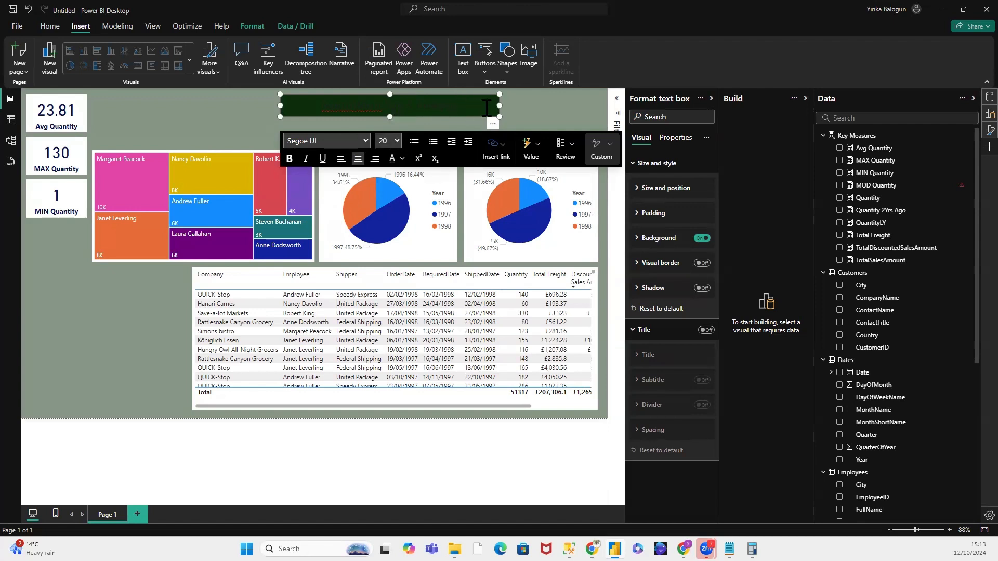
drag(462, 108, 314, 105)
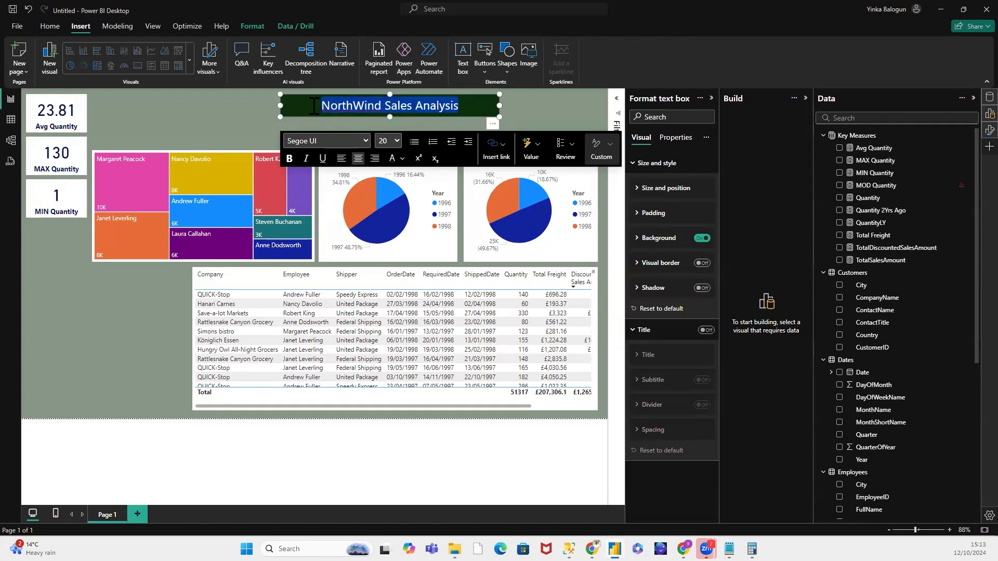
click(403, 158)
click(411, 200)
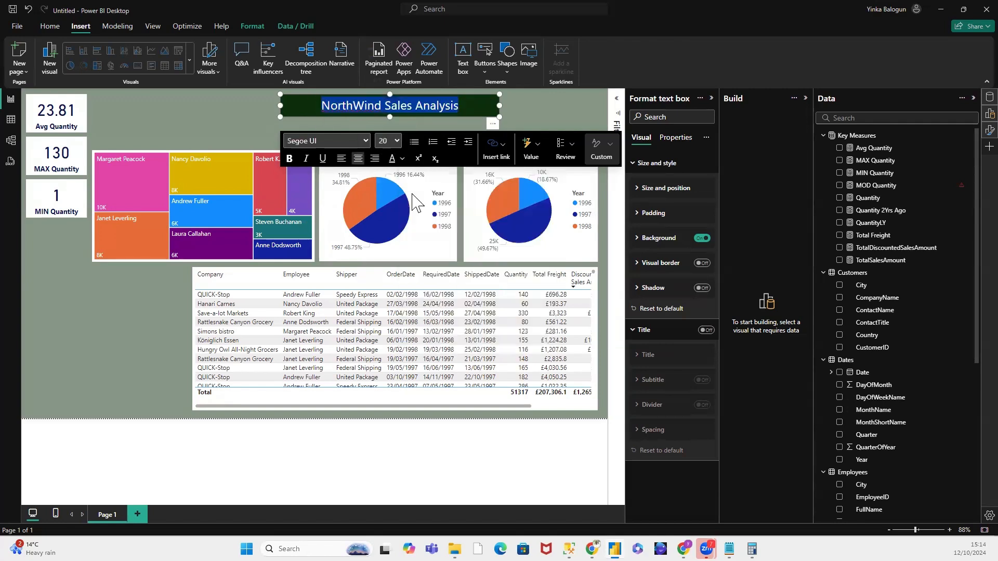
click(528, 101)
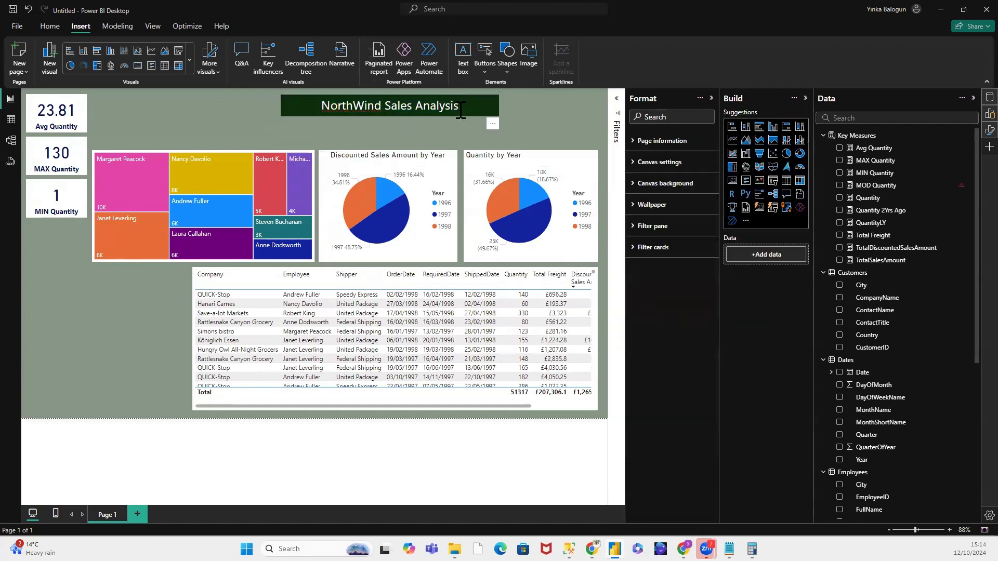
Step: Make the "NorthWind Sales Analysis" heading bold and set its font to Lucida Sans Unicode
drag(460, 109, 319, 112)
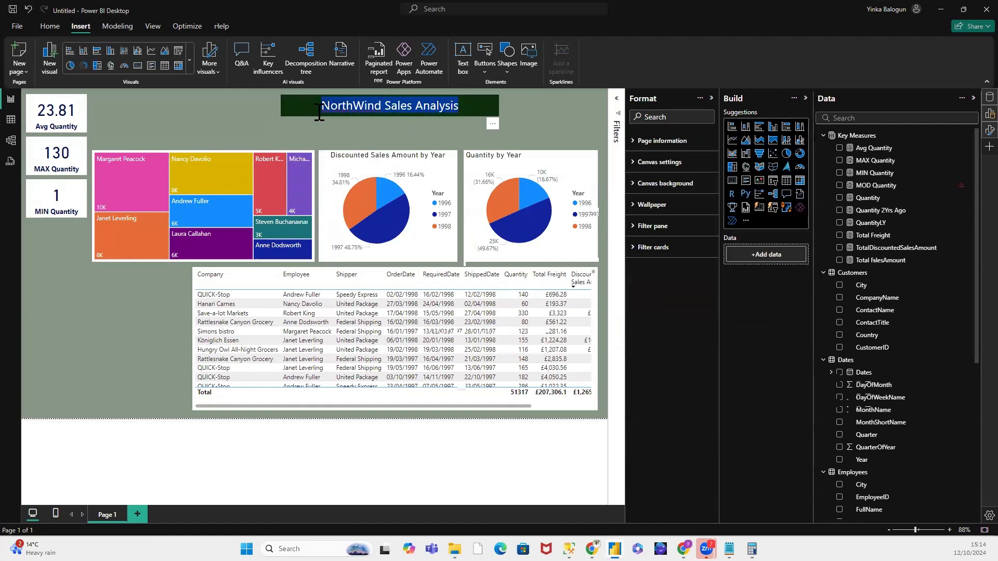
click(289, 159)
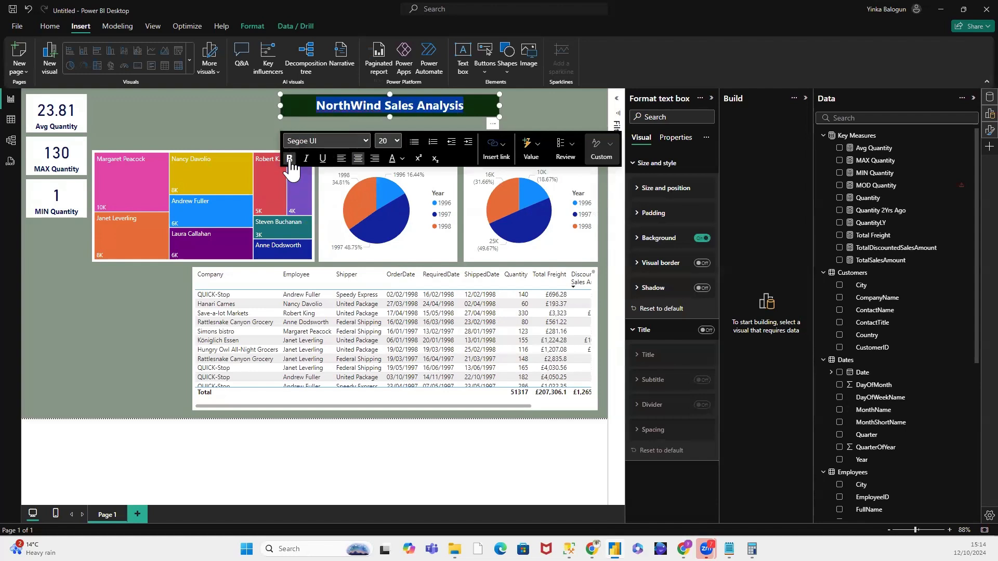
click(367, 139)
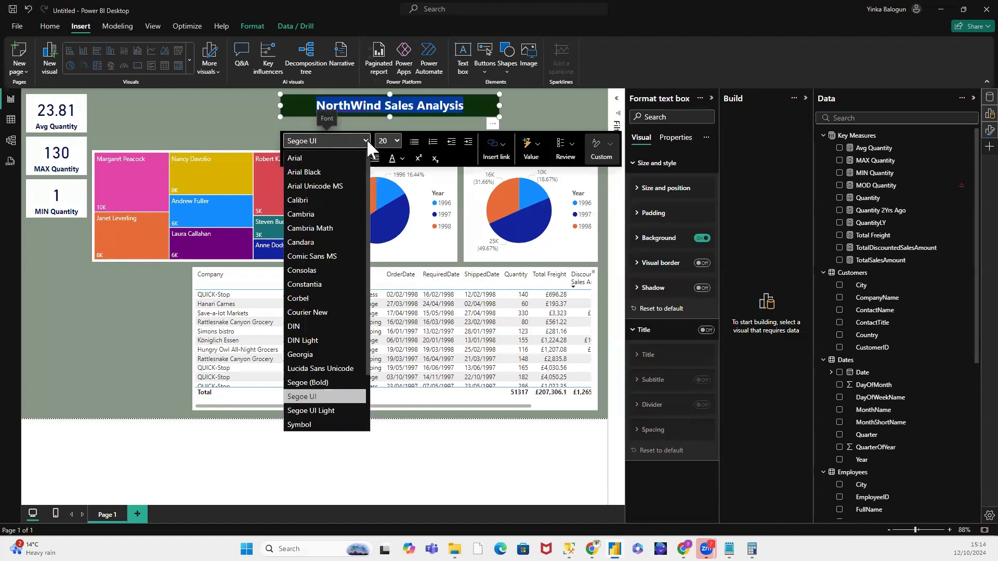
click(334, 368)
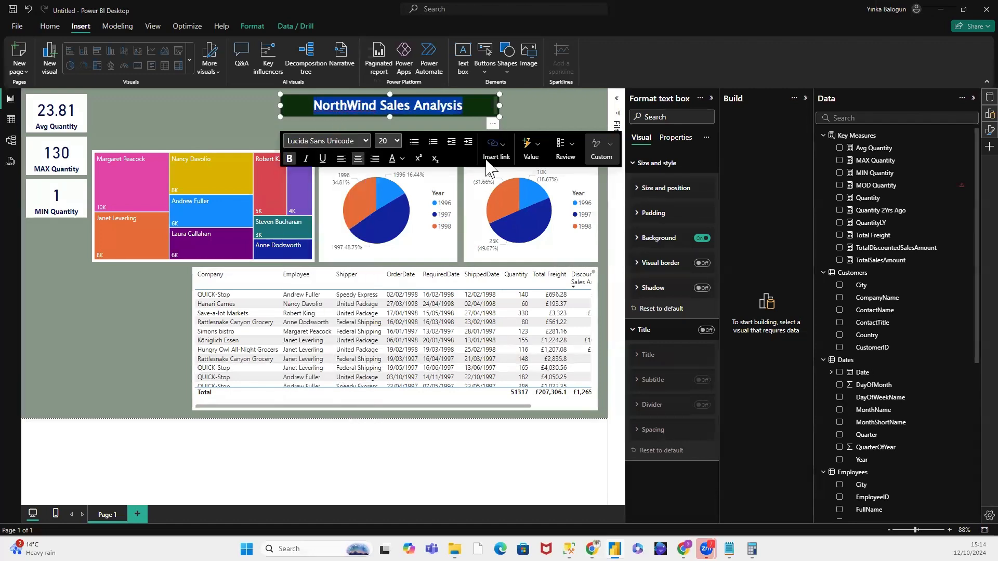
click(530, 98)
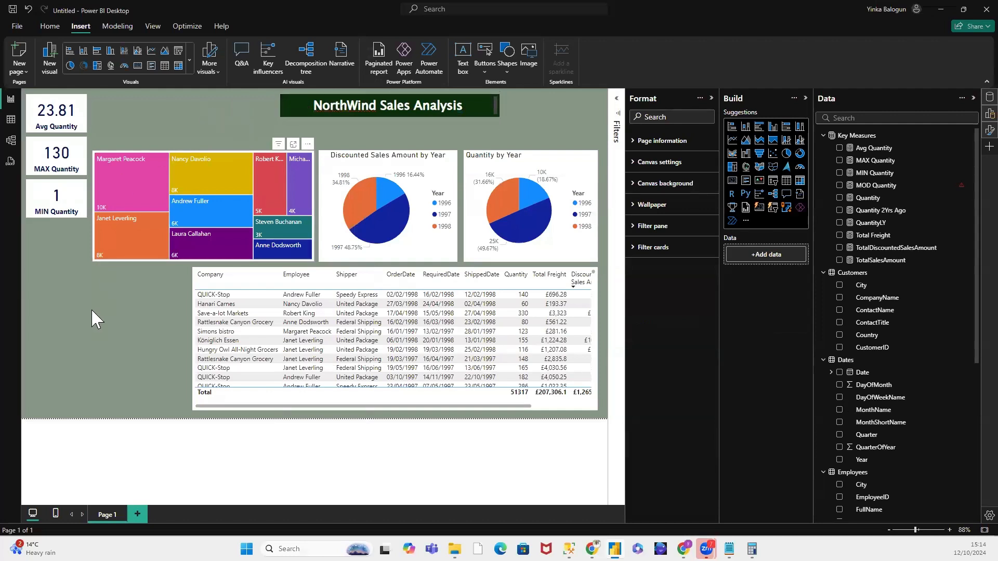
Step: Add a slicer and place it above the treemap beside the Avg Quantity card, about 377 wide and 63 high
mouse_move(117, 197)
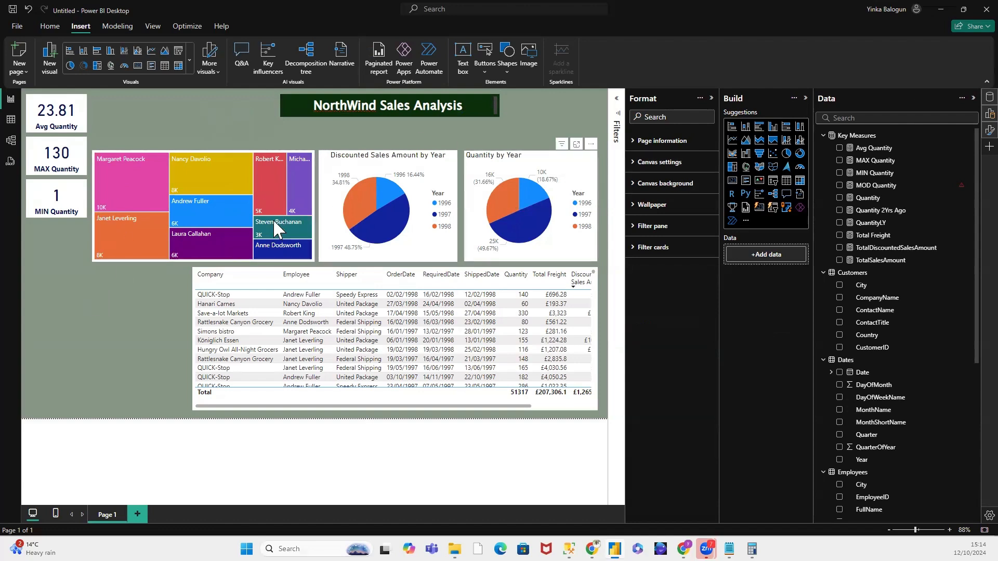
mouse_move(281, 217)
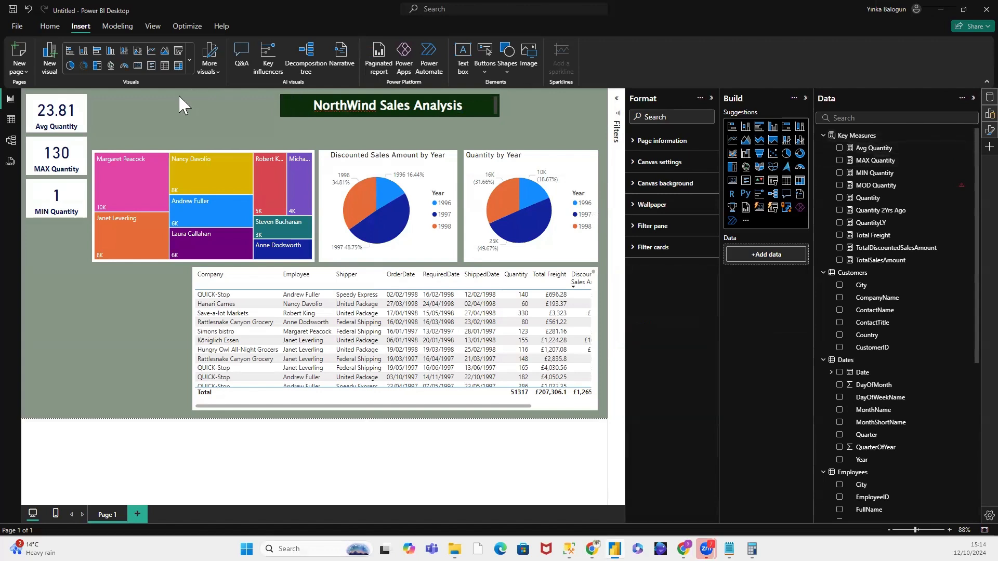
click(773, 183)
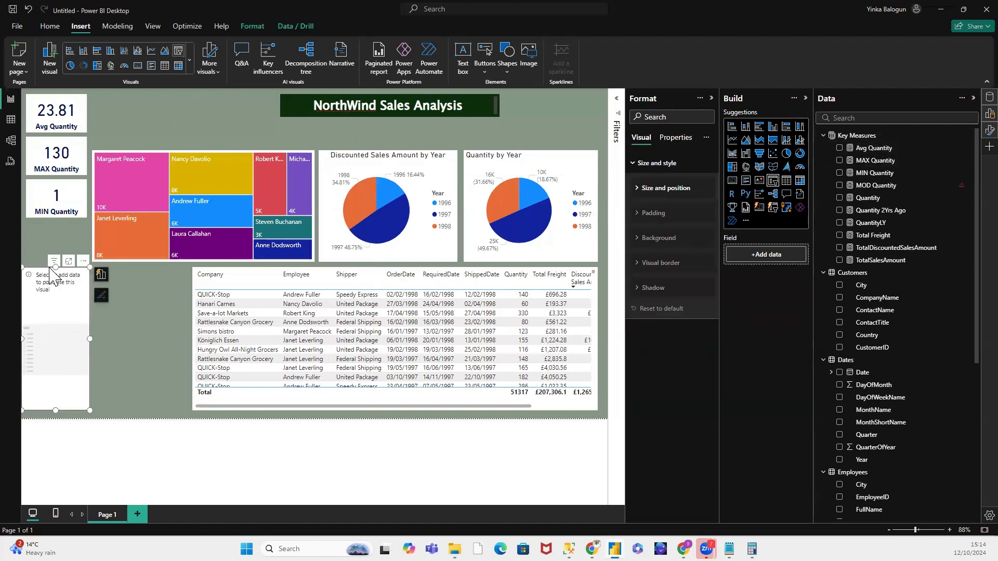
drag(52, 270, 124, 102)
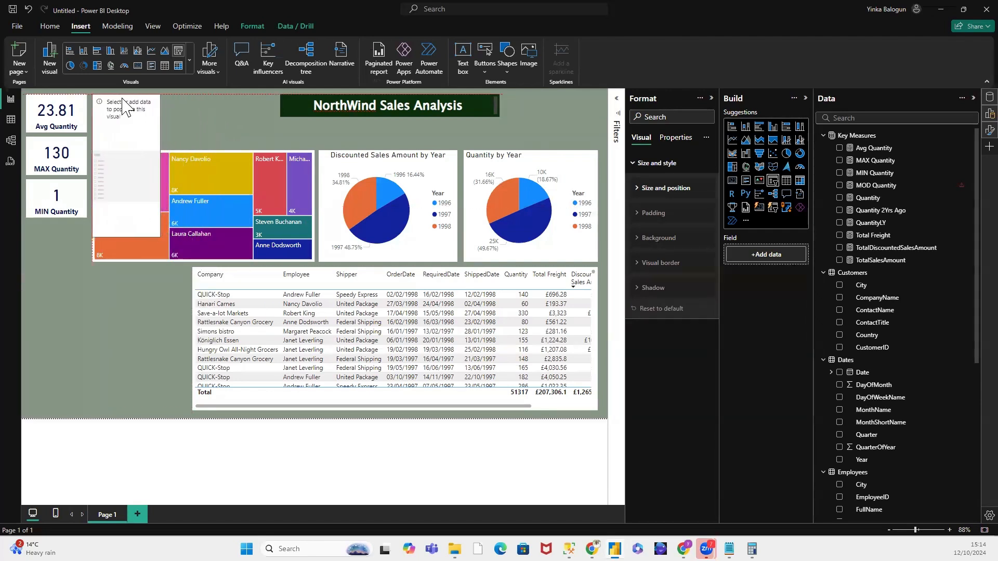
drag(126, 237, 263, 102)
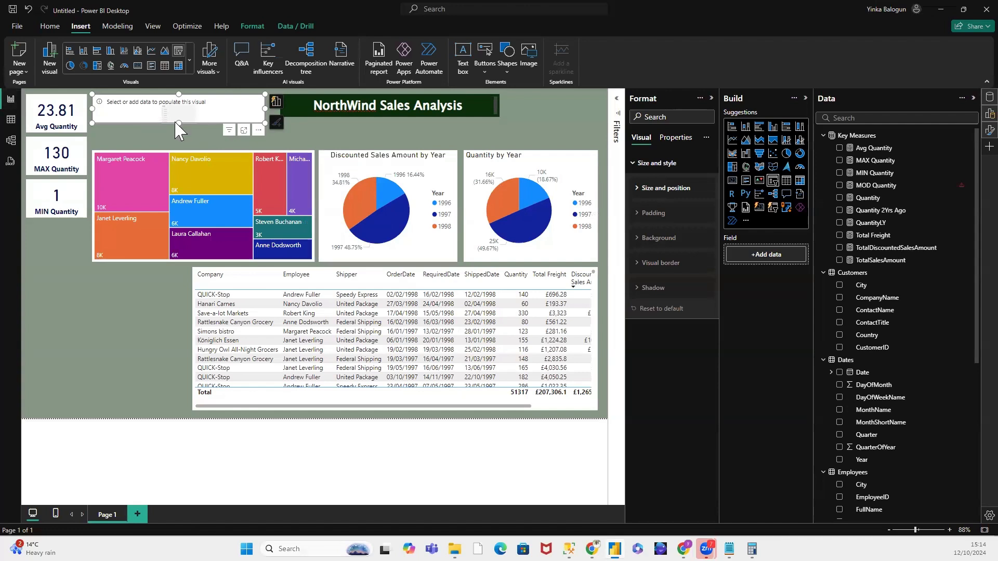
Step: Examine the empty slicer's size and position, header icon and other formatting options
click(636, 164)
click(636, 164)
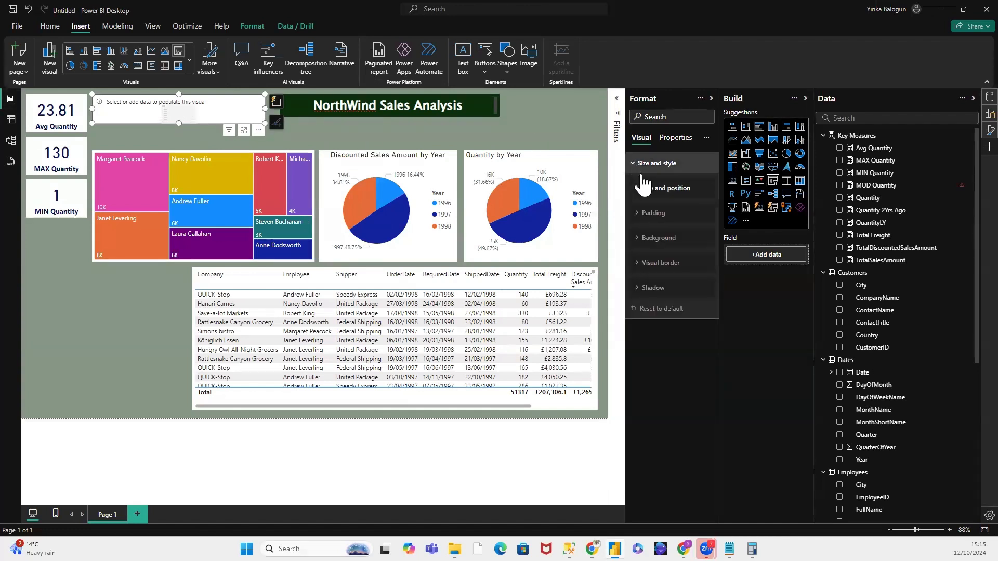
click(643, 192)
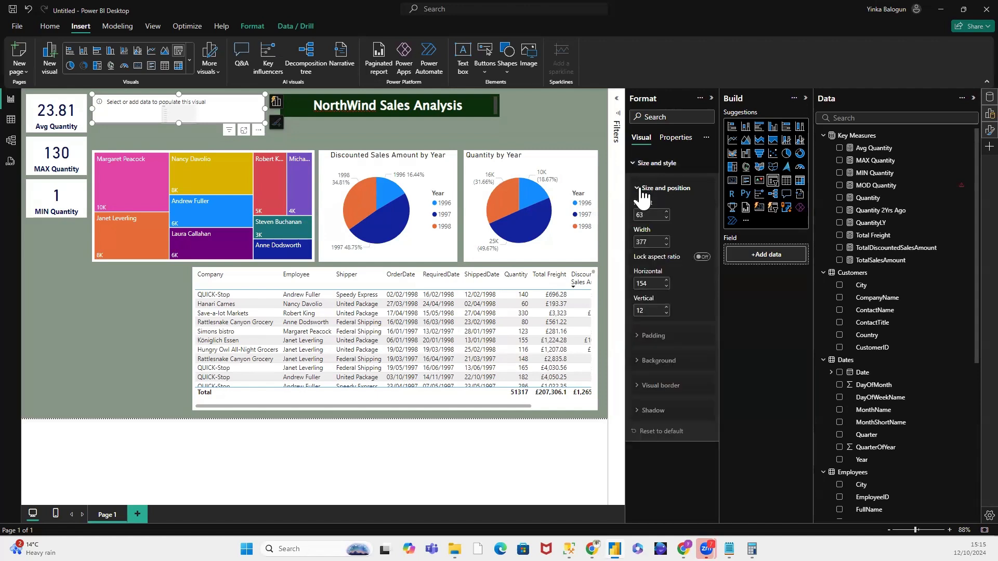
click(642, 192)
click(671, 141)
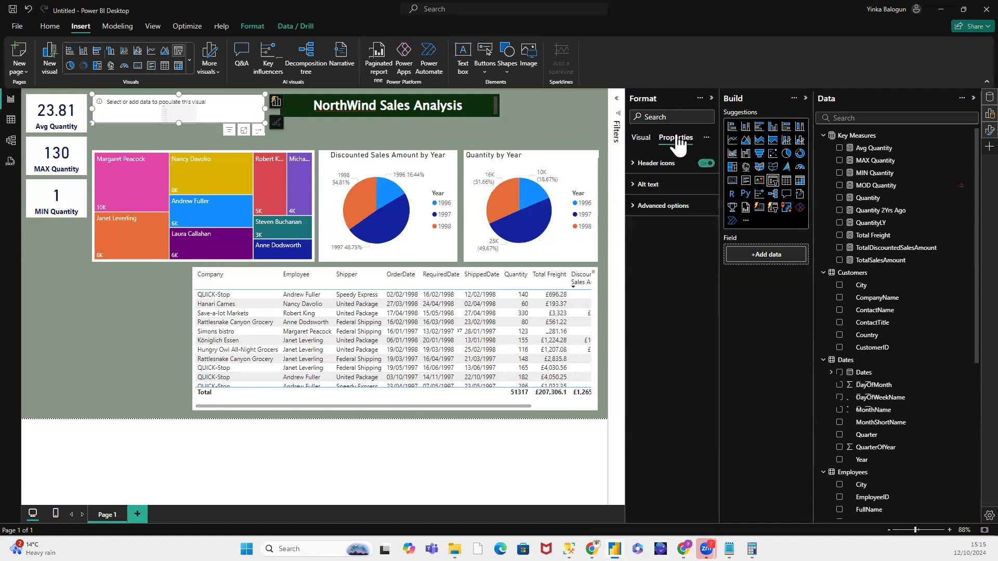
click(642, 138)
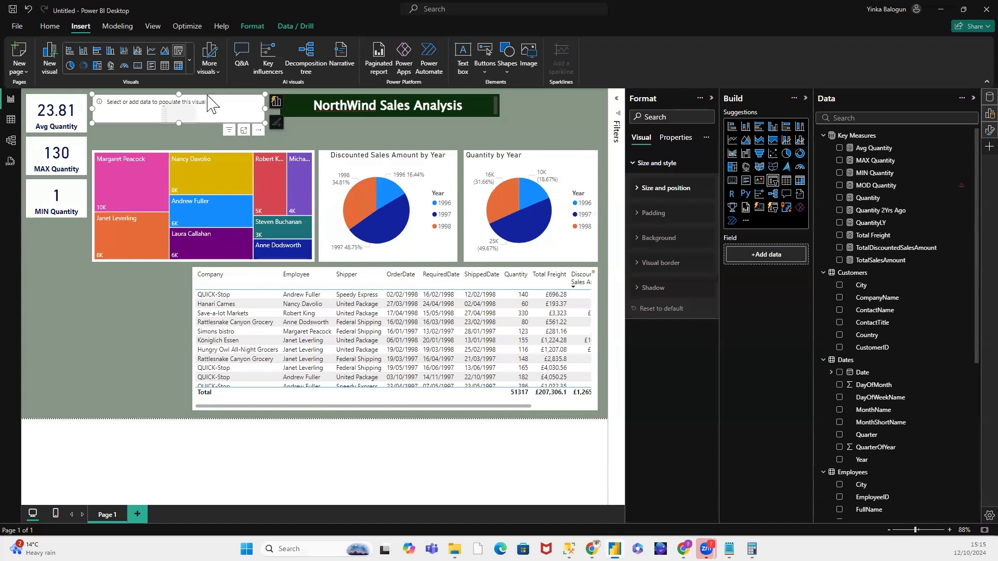
click(258, 132)
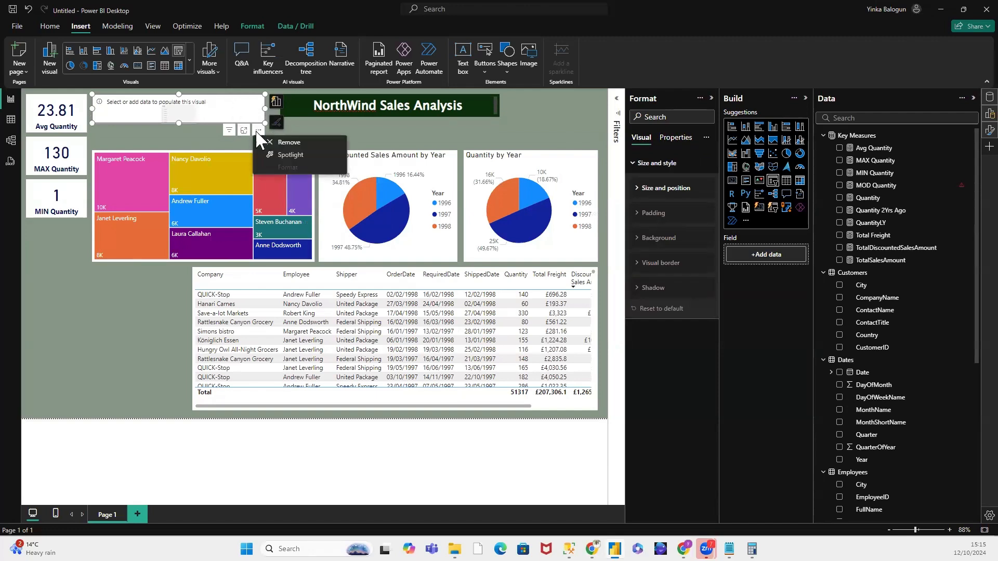
key(Escape)
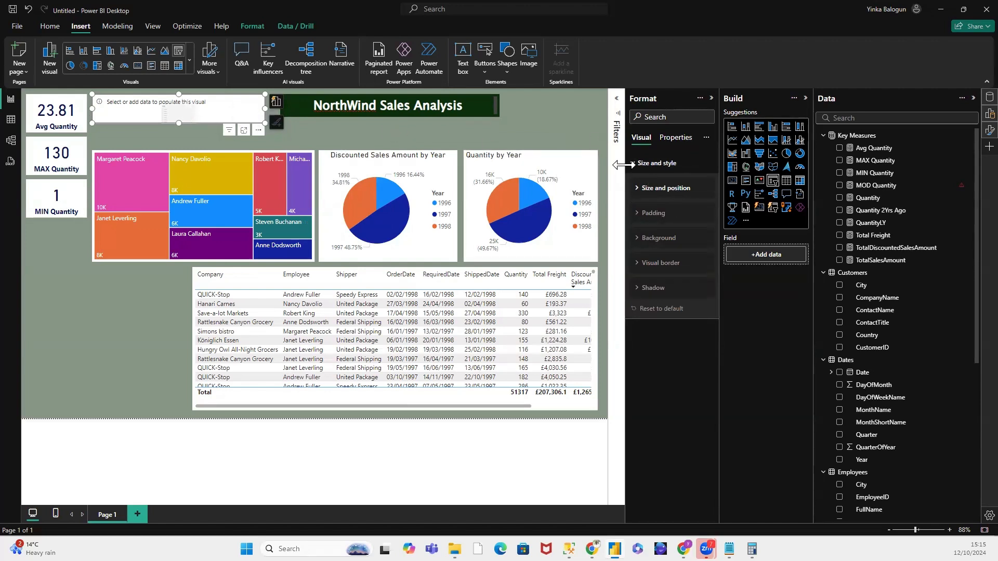
click(637, 190)
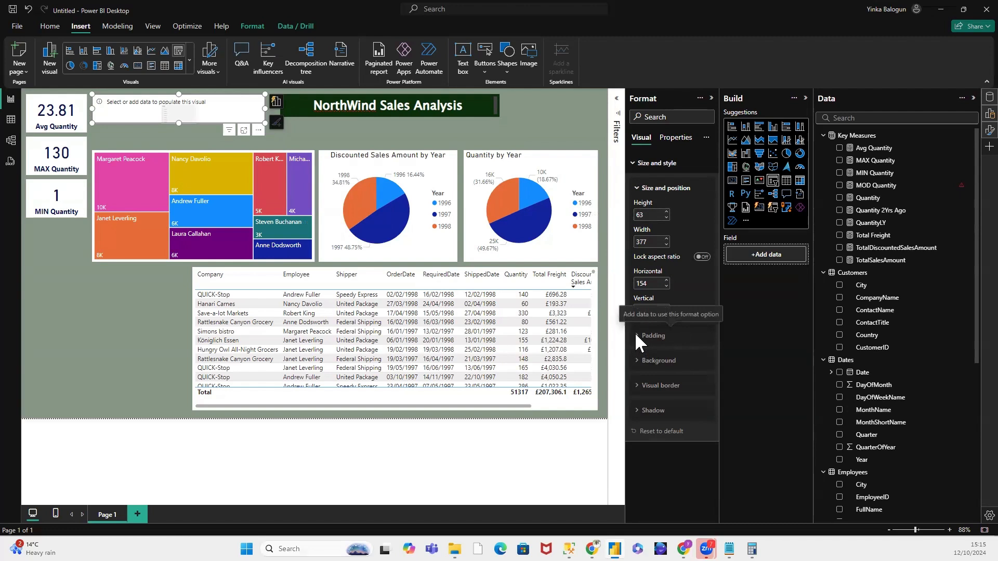
click(640, 164)
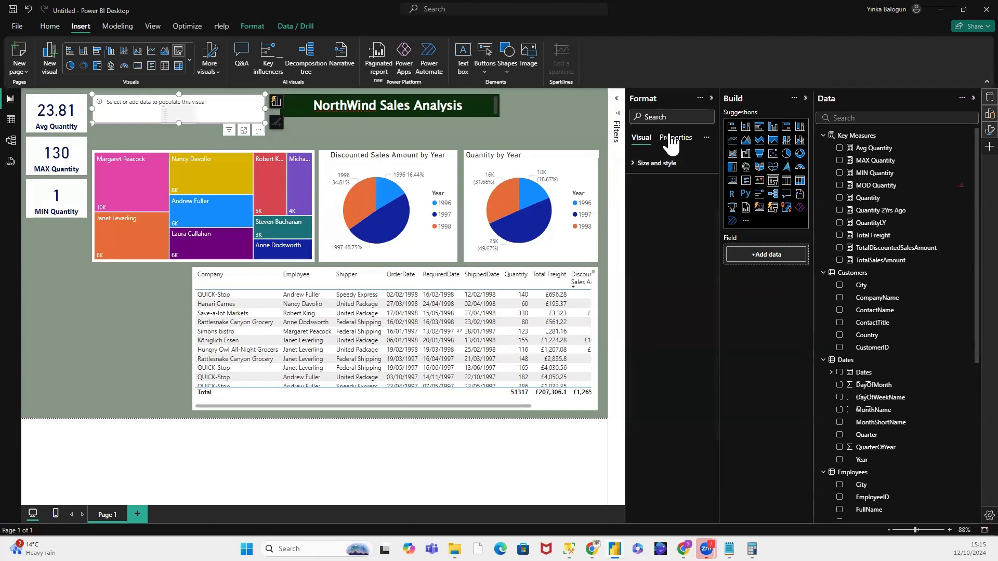
click(706, 138)
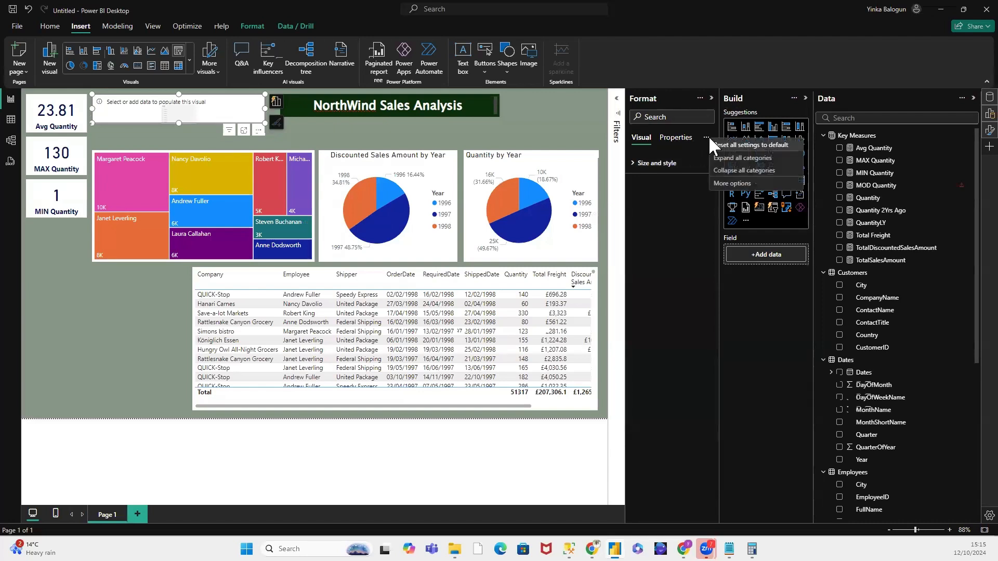
click(686, 139)
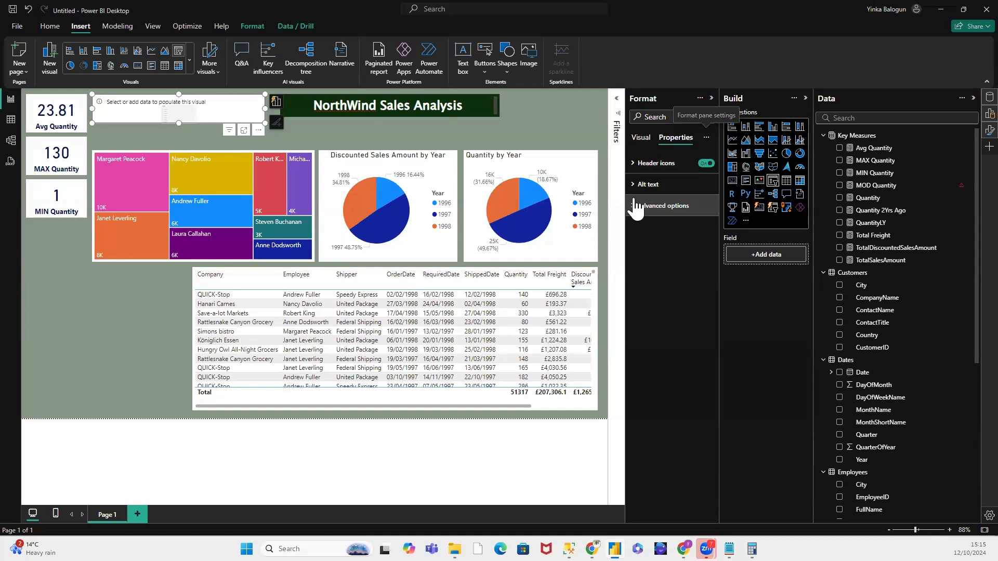
click(634, 164)
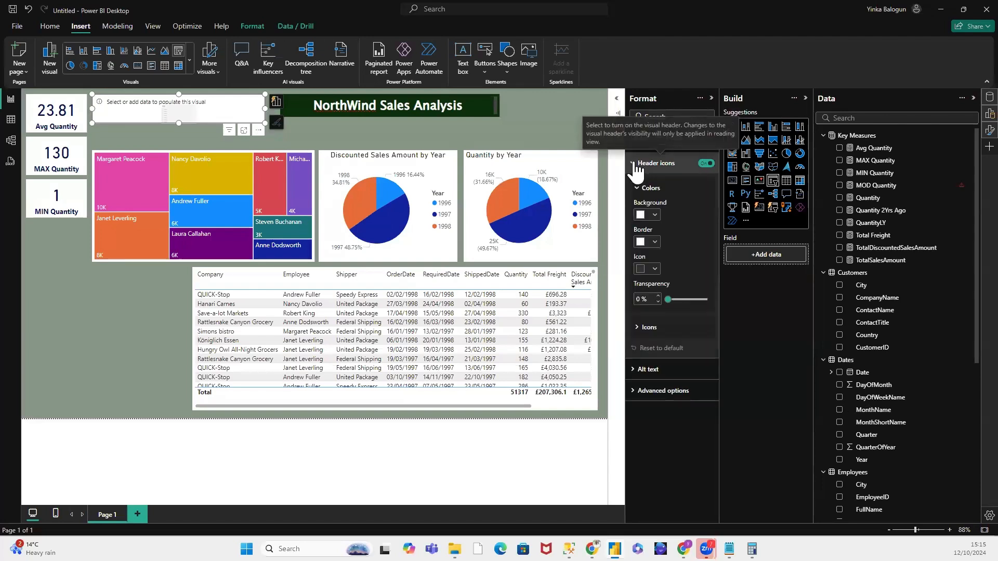
click(634, 164)
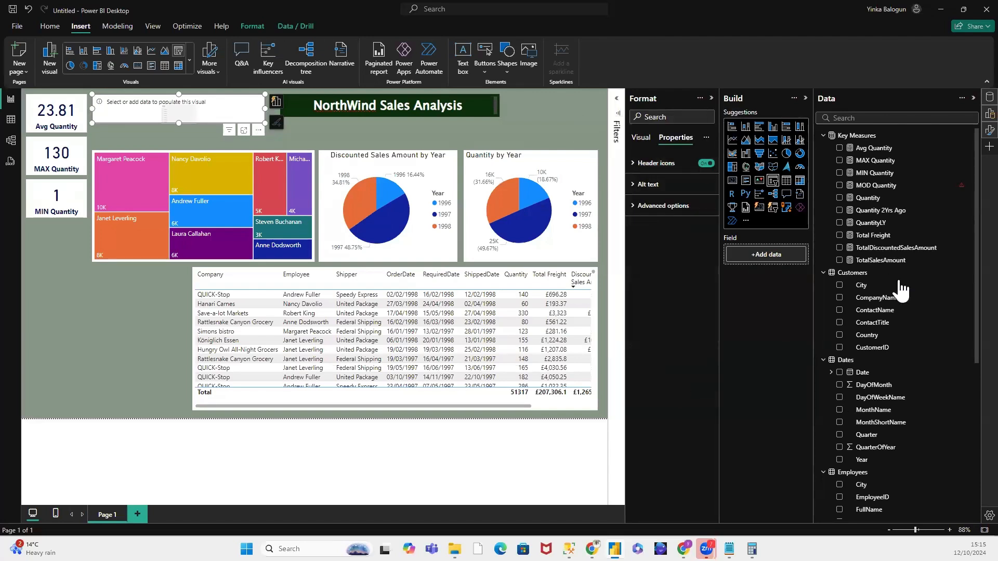
Step: Add the Year field from the Dates table to the slicer and check its data format options
drag(864, 462, 769, 259)
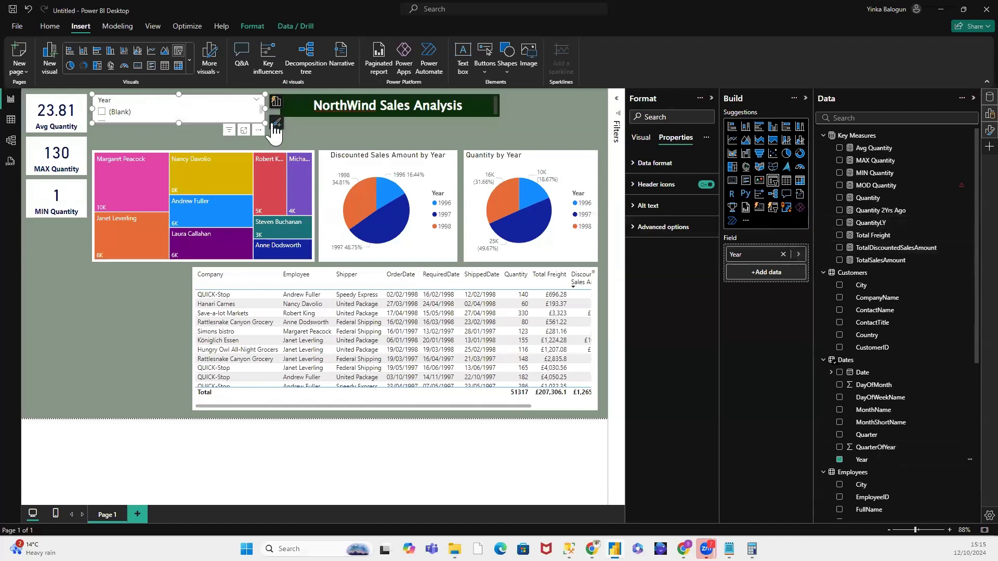
right_click(223, 103)
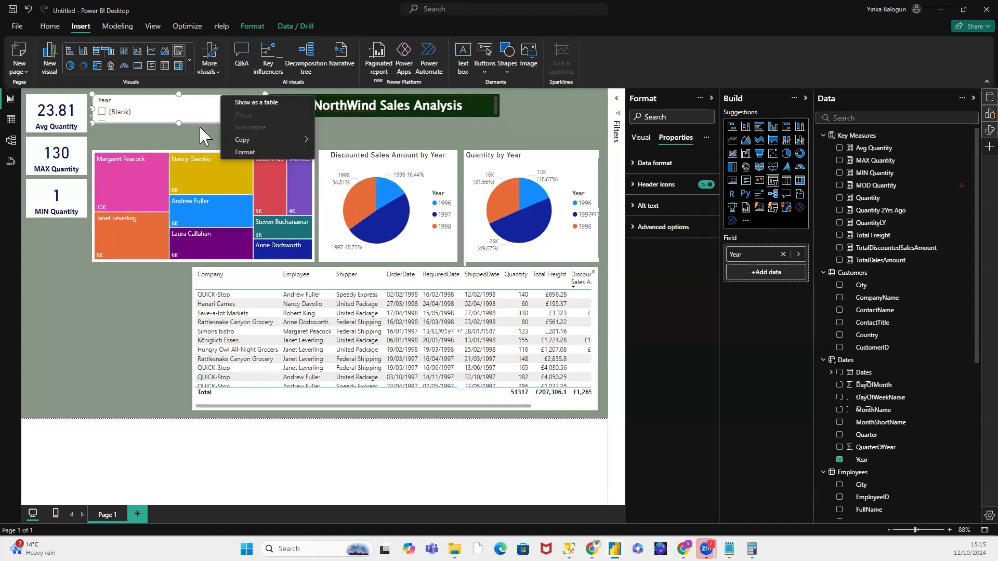
click(272, 152)
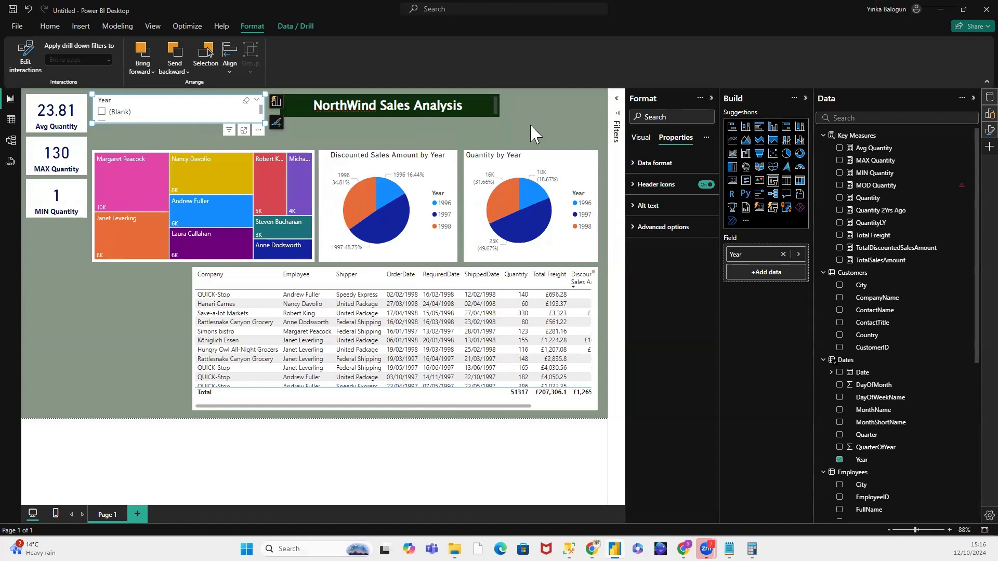
click(636, 165)
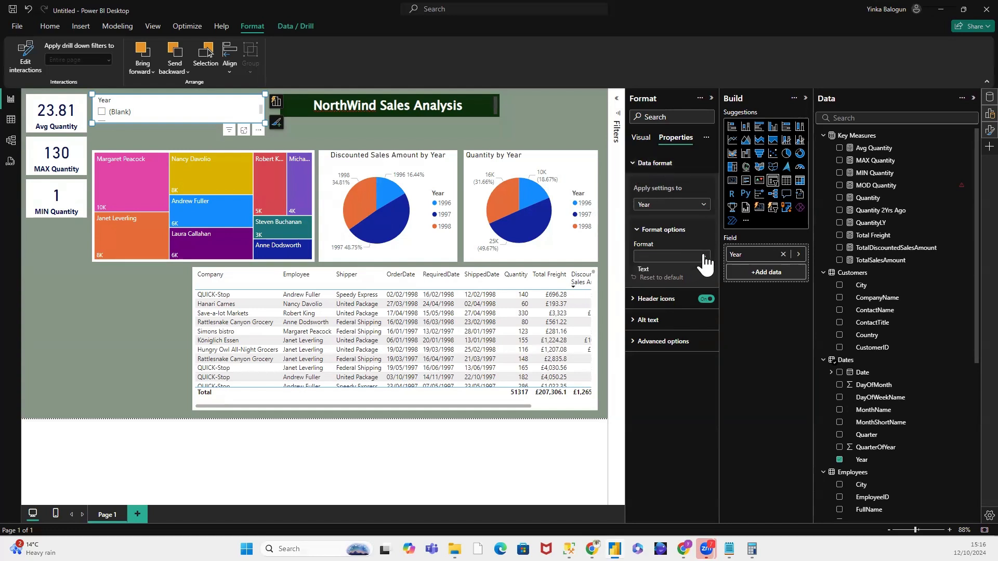
click(633, 302)
click(633, 299)
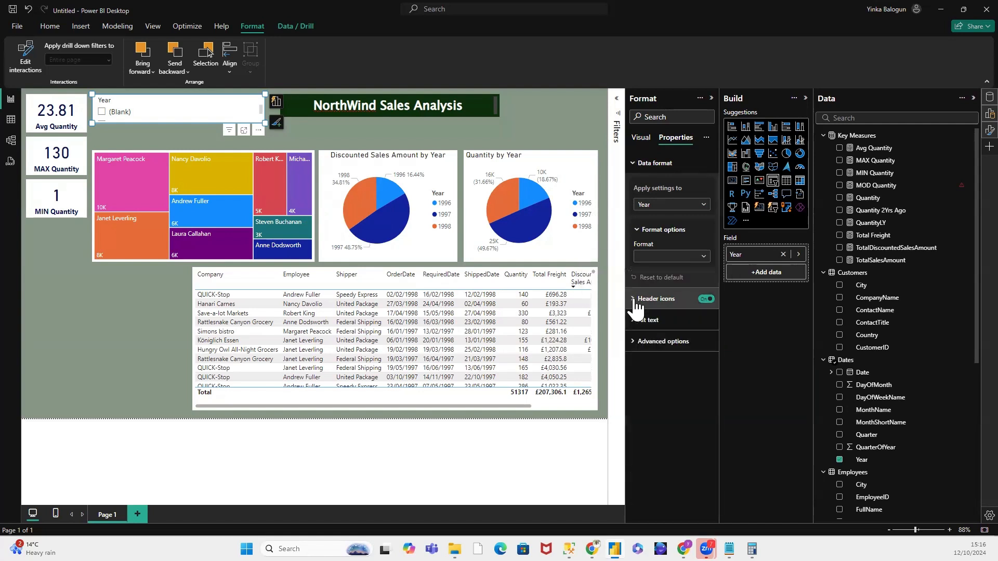
Step: Set the Year slicer's style to Tile and turn its visual title off
click(640, 141)
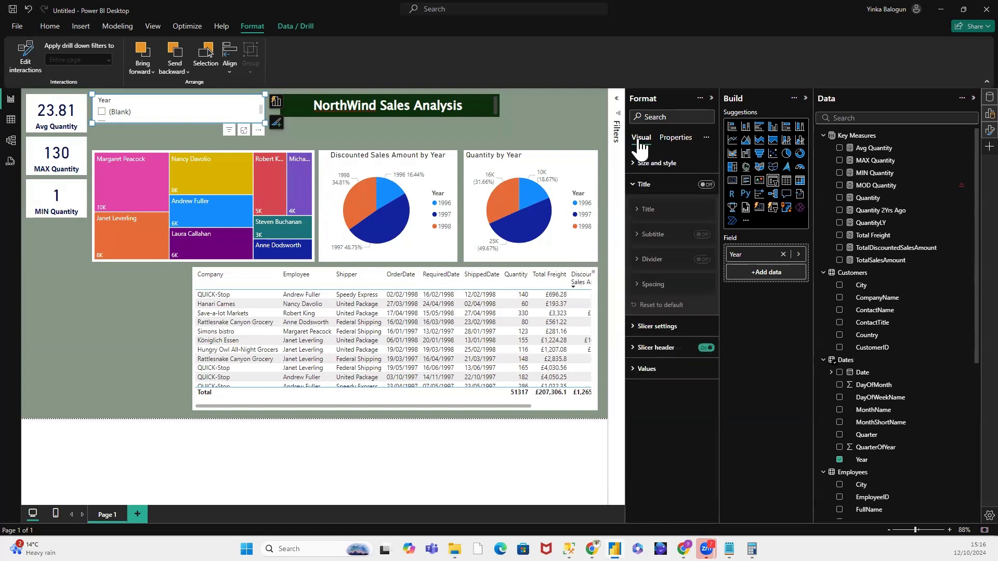
click(706, 184)
click(707, 209)
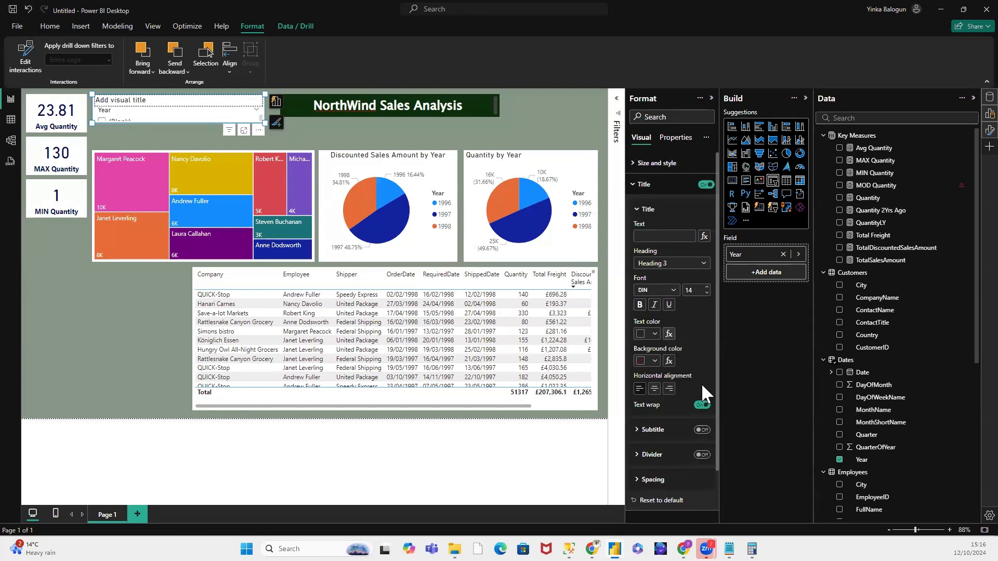
scroll(701, 387, down, 2)
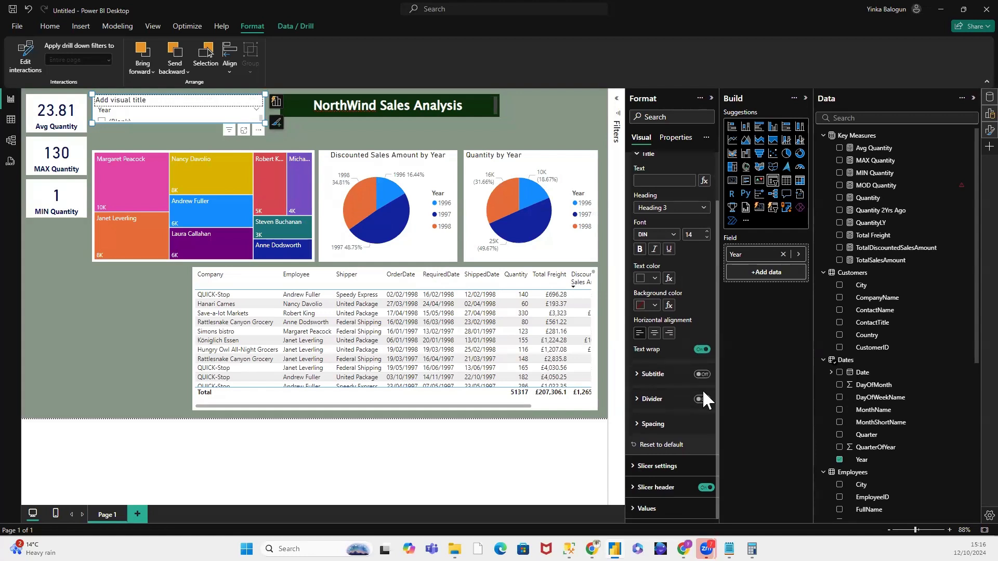
click(649, 466)
scroll(669, 354, down, 3)
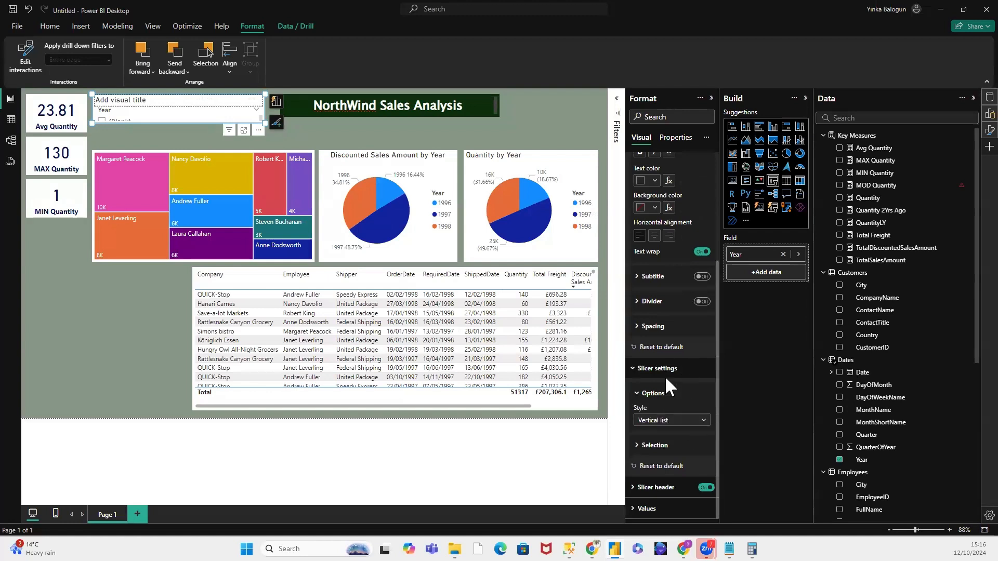
click(705, 421)
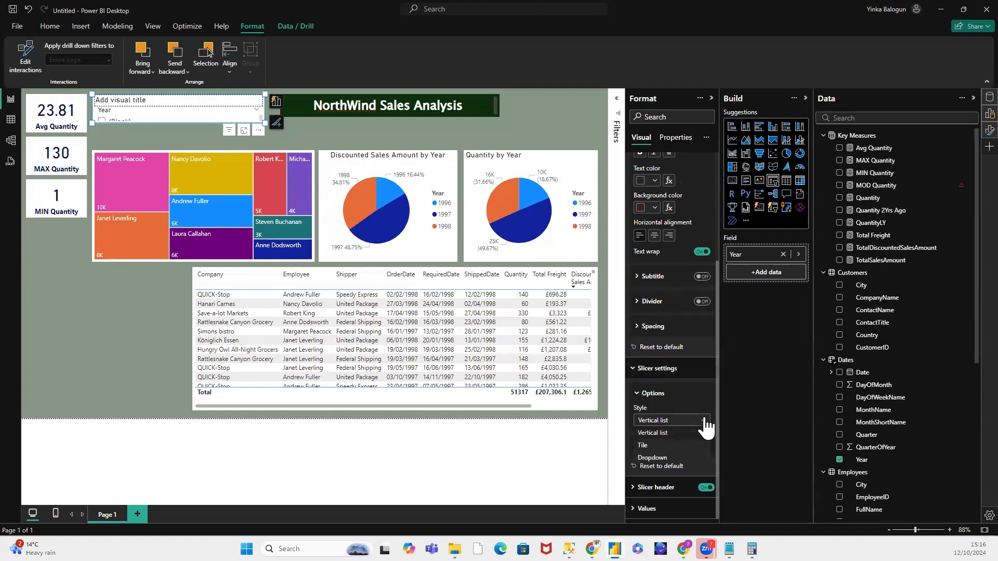
click(646, 445)
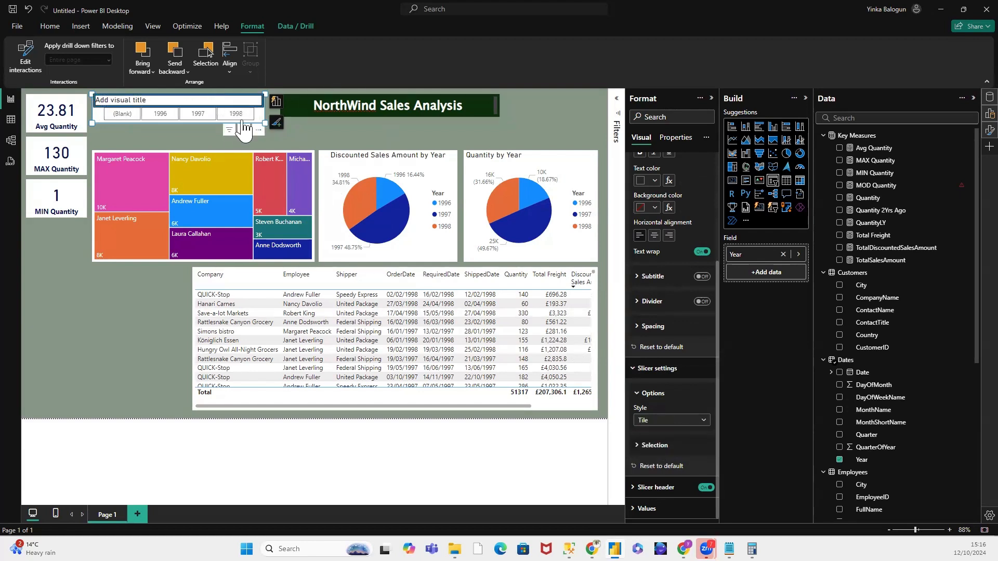
scroll(675, 213, up, 3)
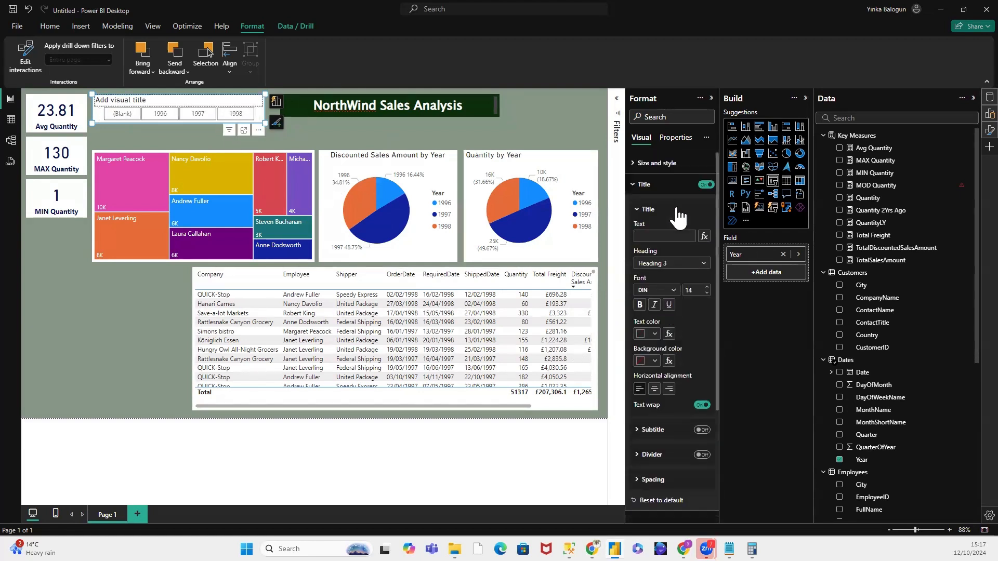
click(705, 184)
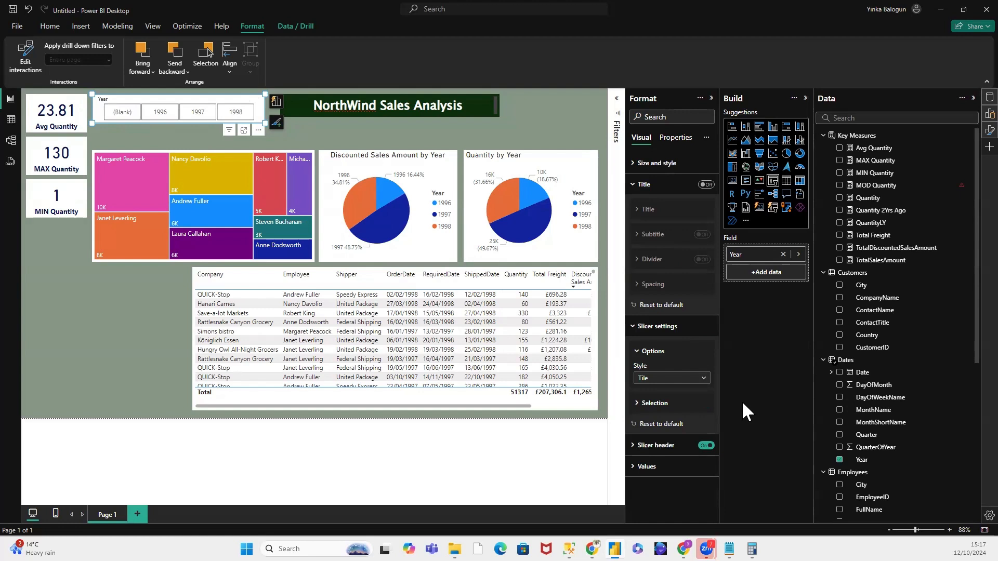
Step: Make the Year slicer's values bold
click(637, 466)
scroll(690, 438, down, 3)
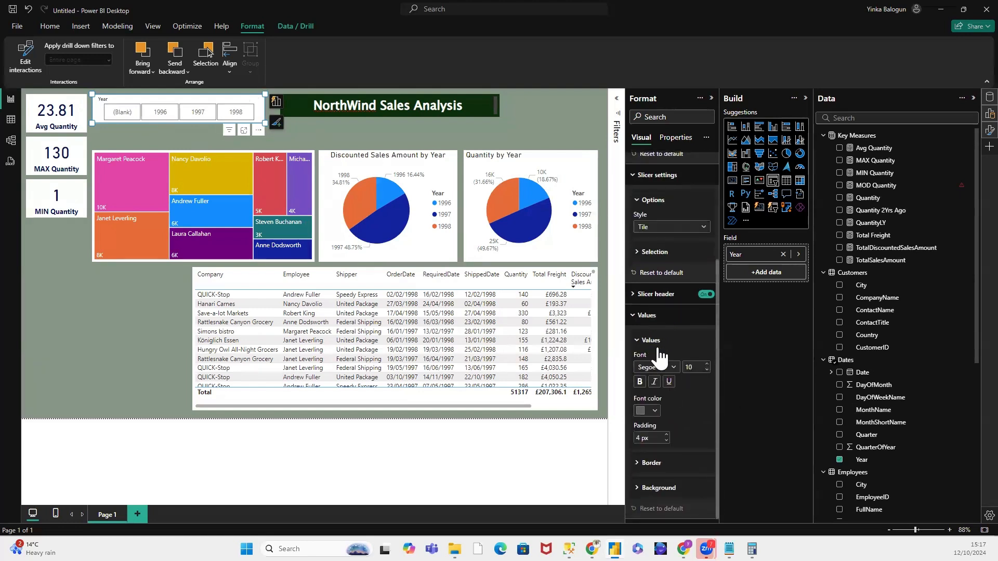
click(640, 382)
click(654, 409)
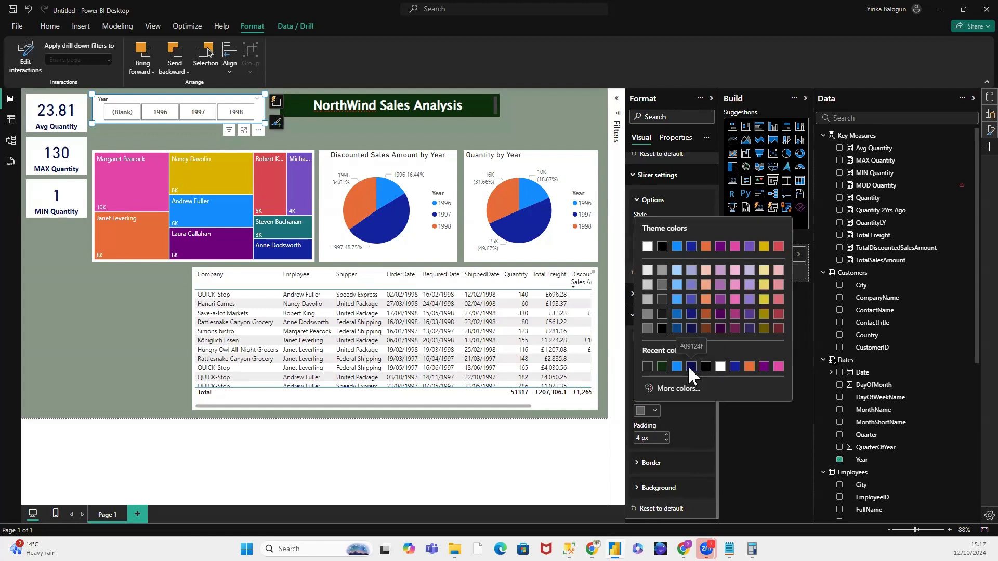
click(552, 124)
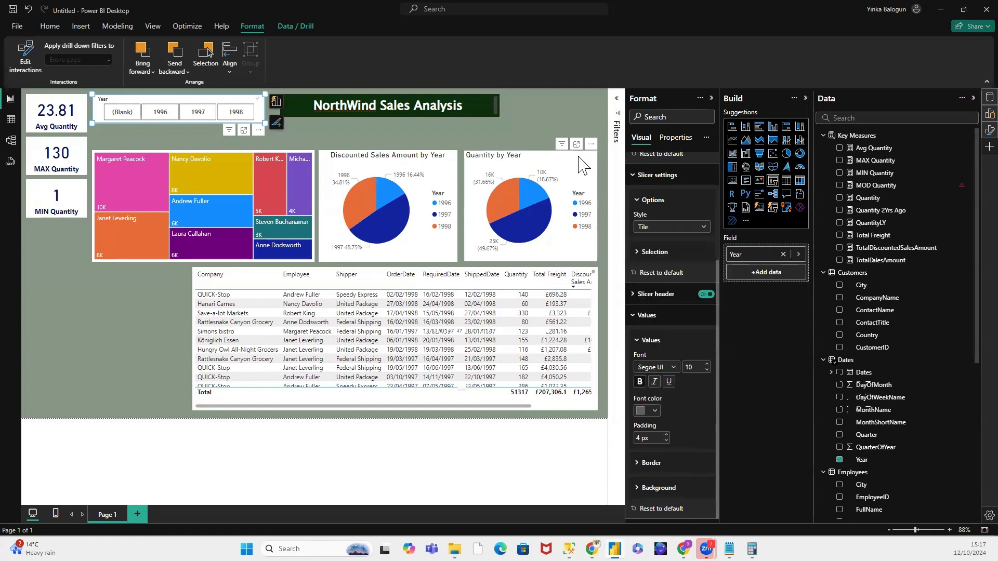
Step: Give the Year slicer's tiles the heading's dark green background and set the values' font colour to white
click(659, 488)
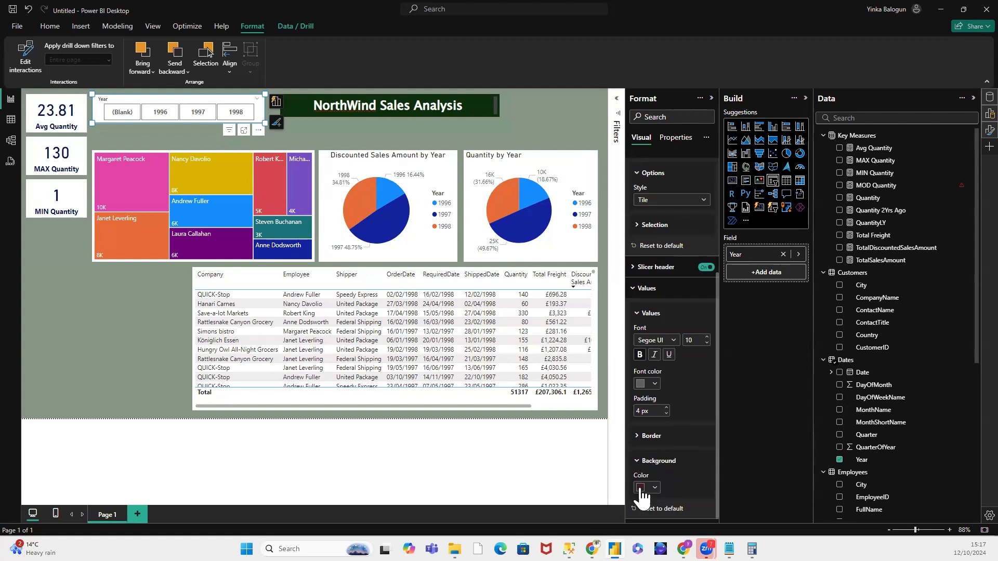
click(641, 487)
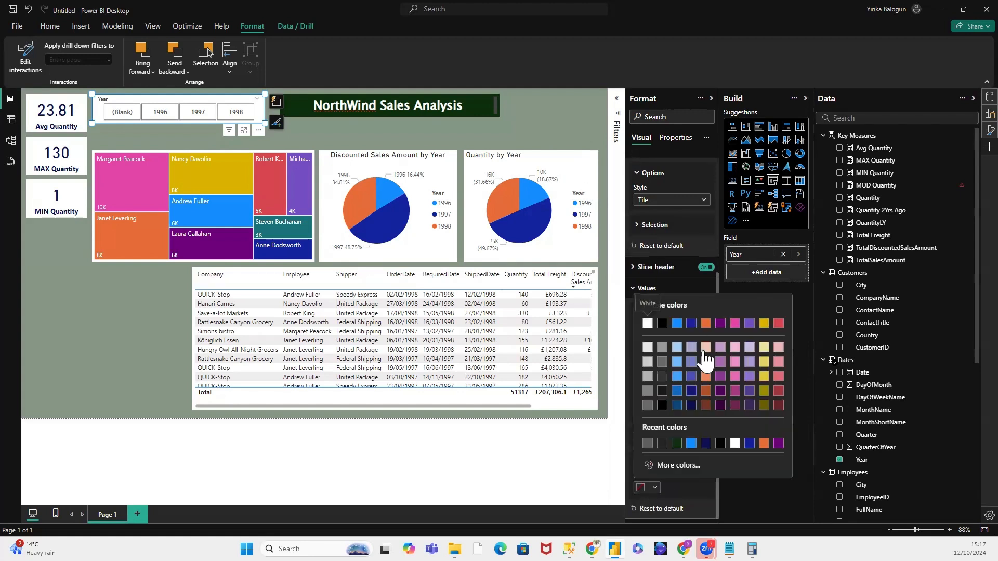
click(676, 442)
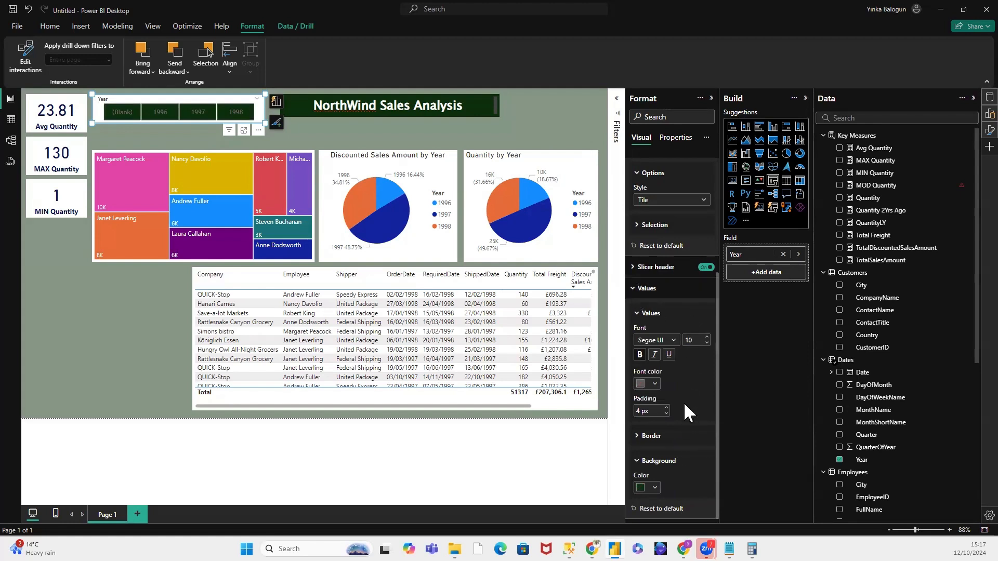
scroll(685, 405, up, 2)
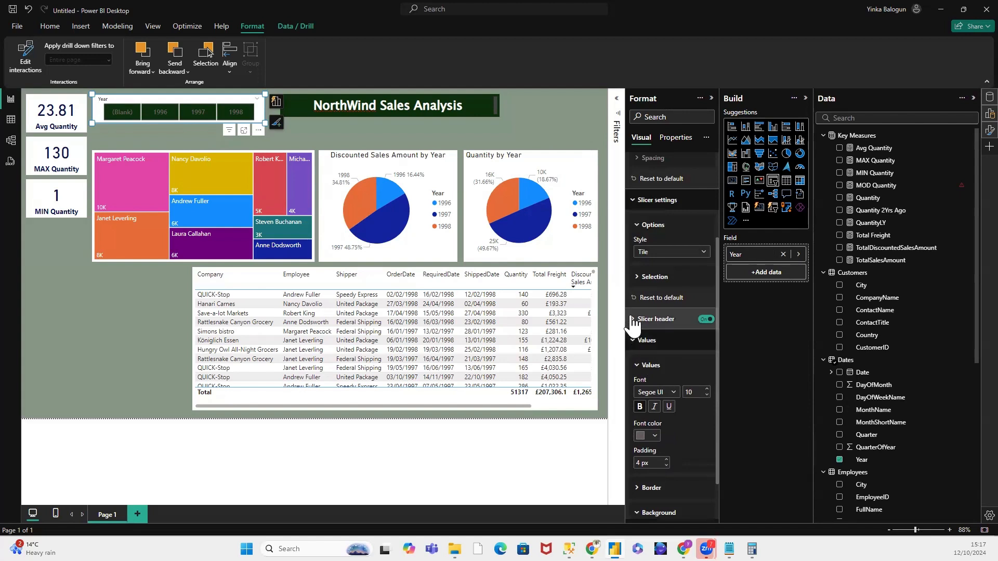
click(653, 436)
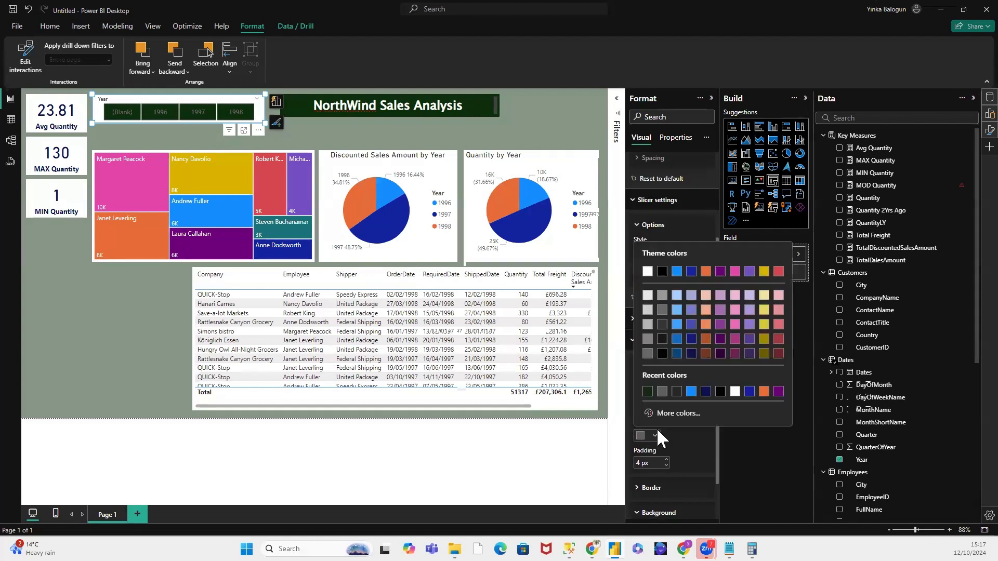
click(647, 269)
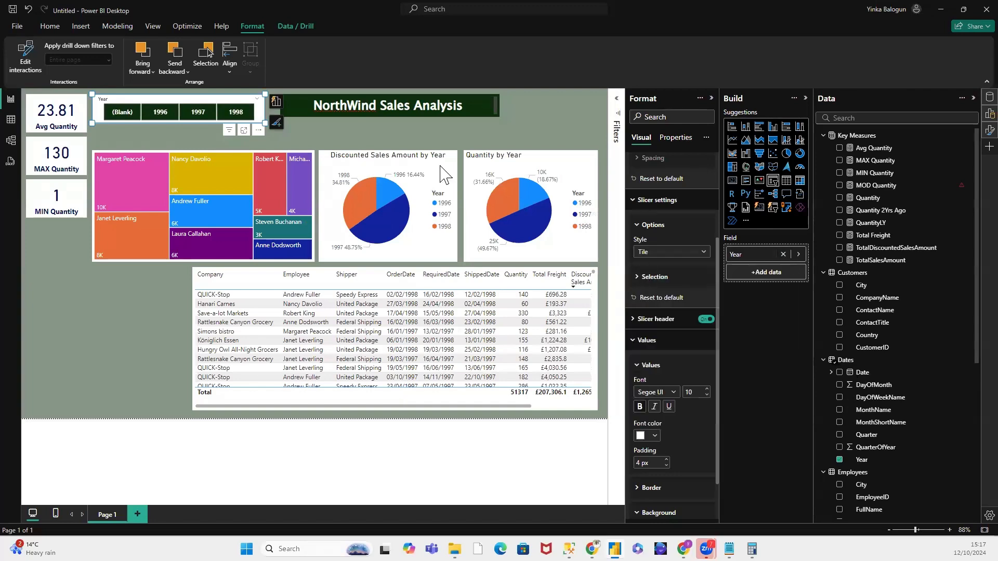
Step: Reposition and slightly shrink the Year slicer between the Avg Quantity card and the heading
click(126, 128)
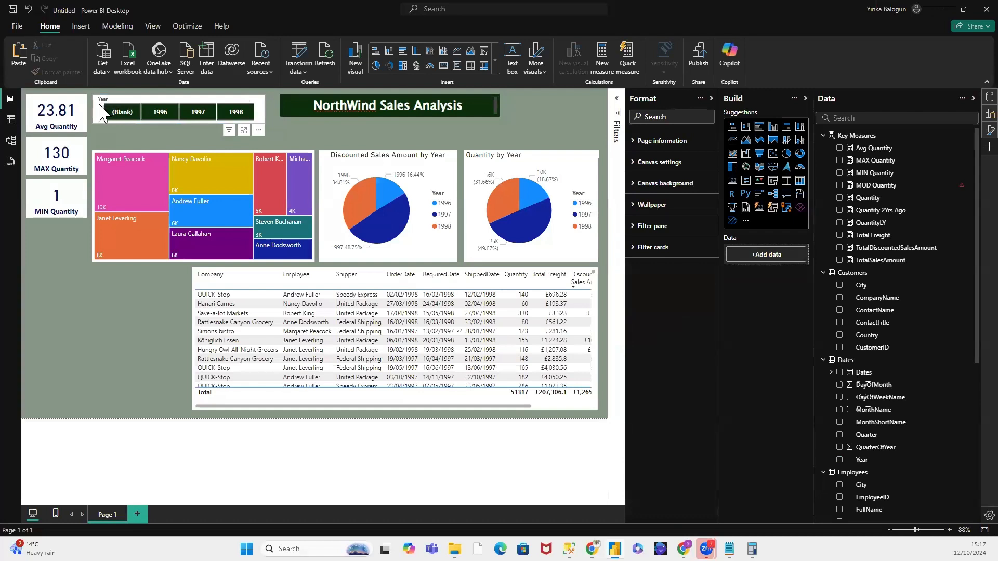
click(99, 118)
drag(95, 108, 139, 95)
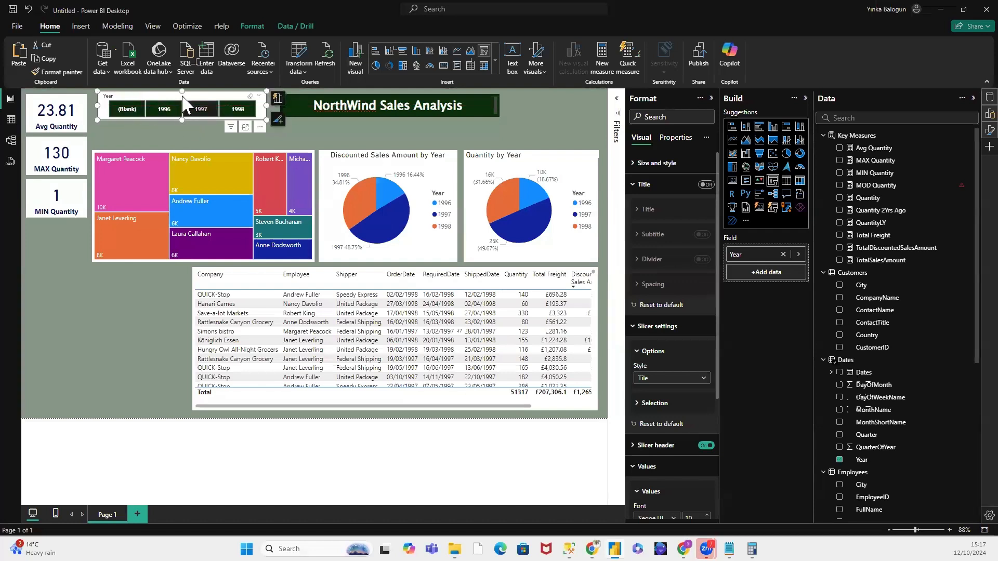
drag(181, 97, 178, 96)
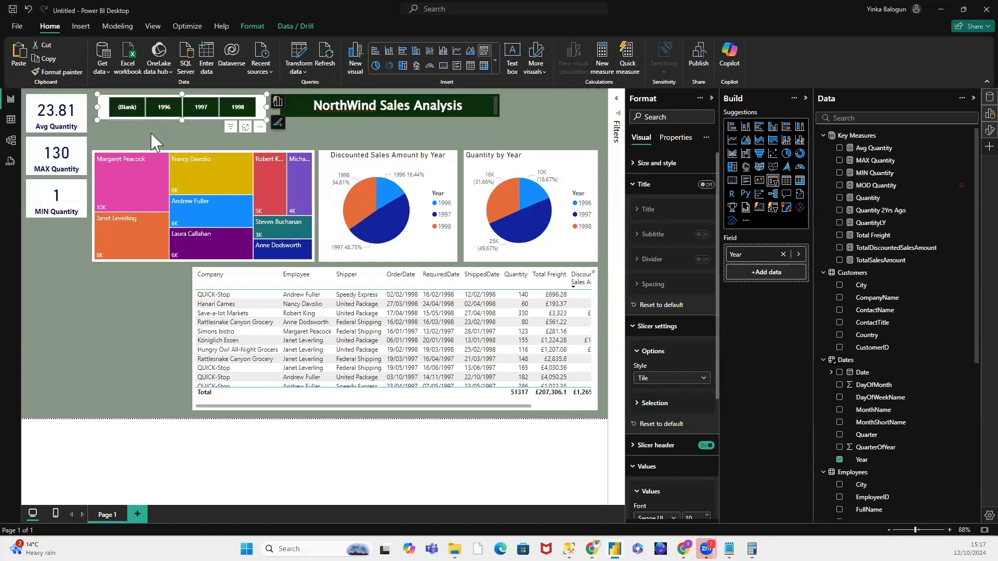
click(180, 141)
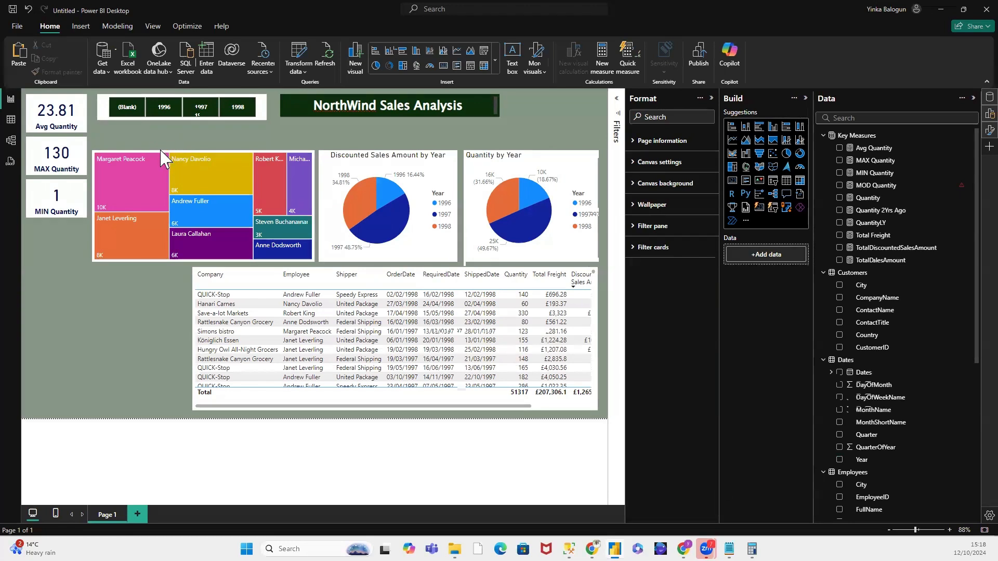
Step: Move the treemap and both pie charts up close beneath the slicer and heading, keeping their tops aligned
drag(162, 140, 161, 130)
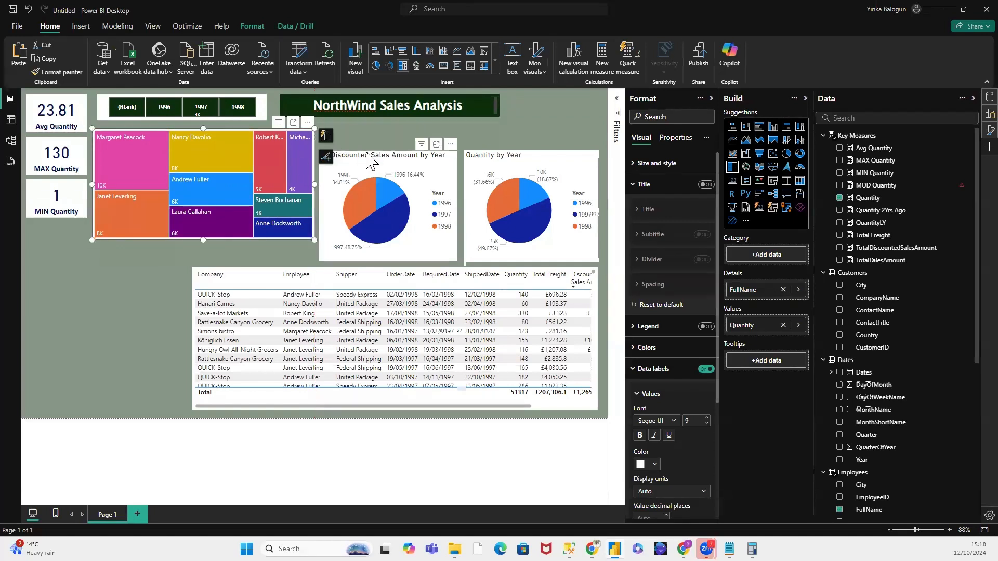
drag(367, 158, 378, 141)
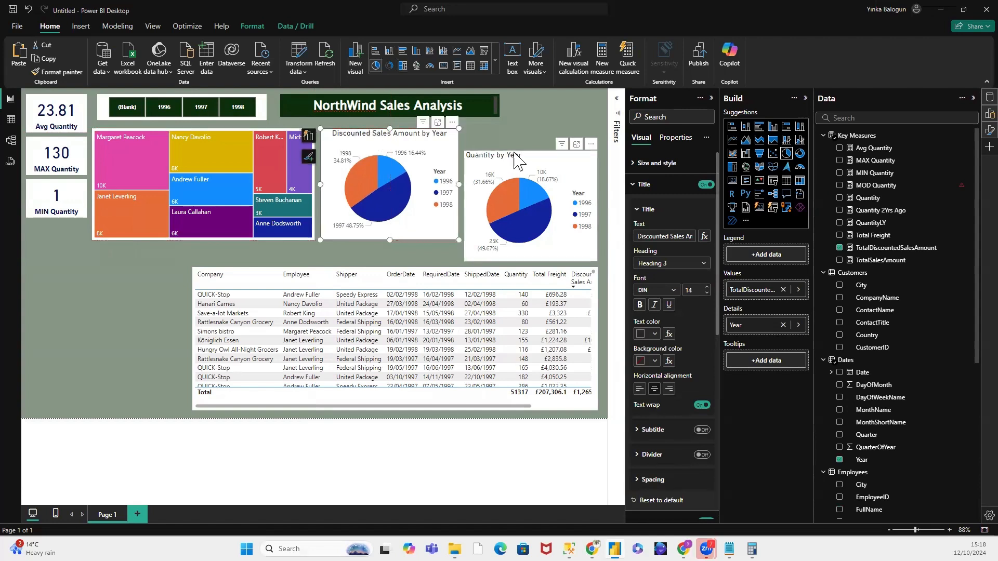
drag(515, 156, 516, 136)
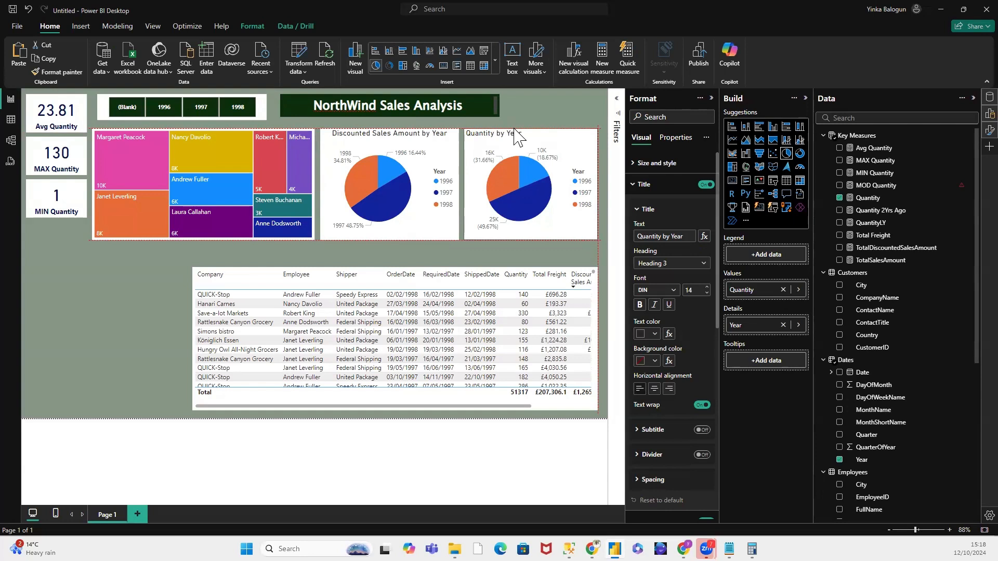
drag(514, 130, 514, 130)
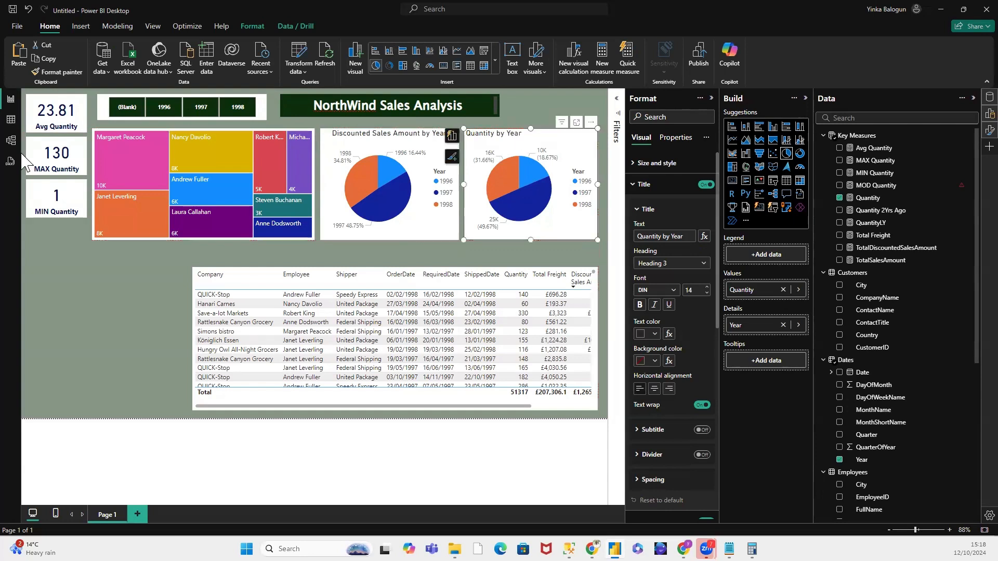
Step: Sort the sales table by the Employee column
click(56, 227)
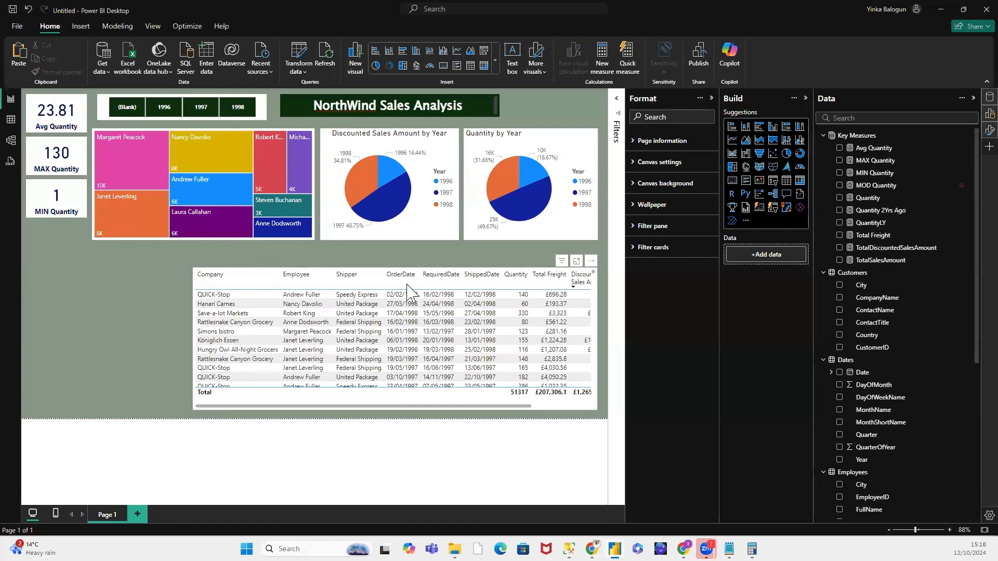
click(296, 274)
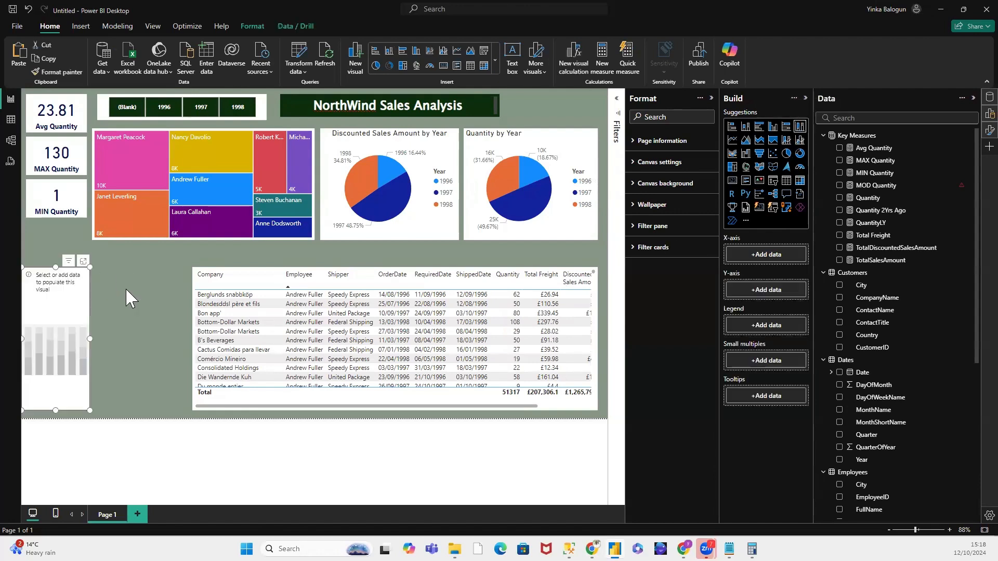
Step: Fit the empty 100% stacked column chart to the space beside the sales table and add TotalDiscountedSalesAmount to its Y-axis
drag(87, 338, 186, 333)
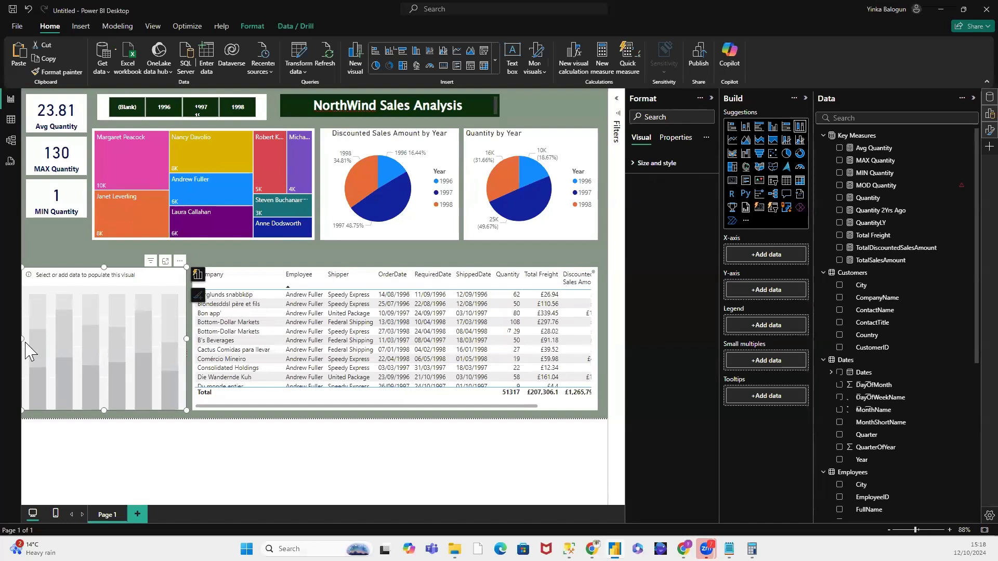
drag(24, 343, 31, 345)
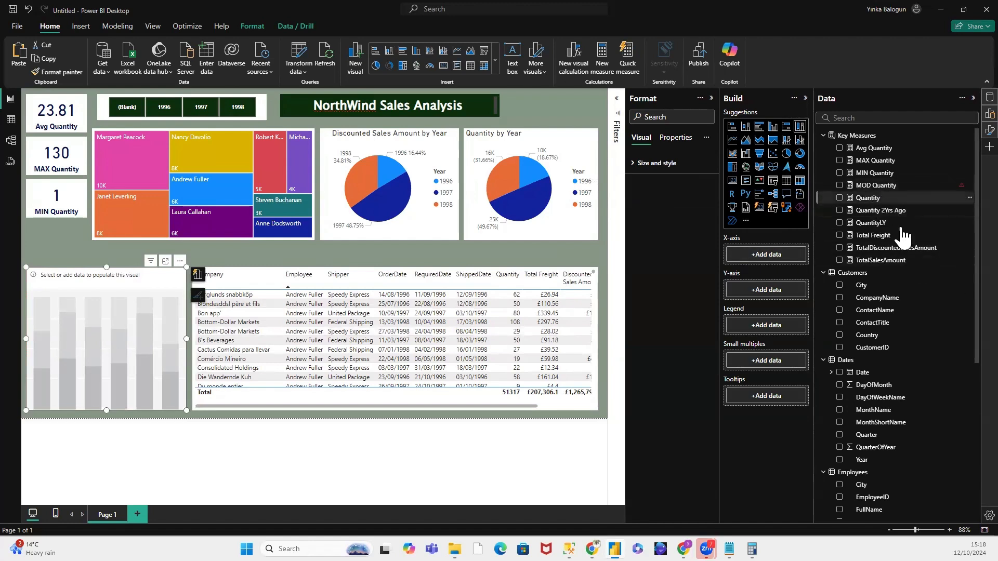
drag(906, 252, 792, 294)
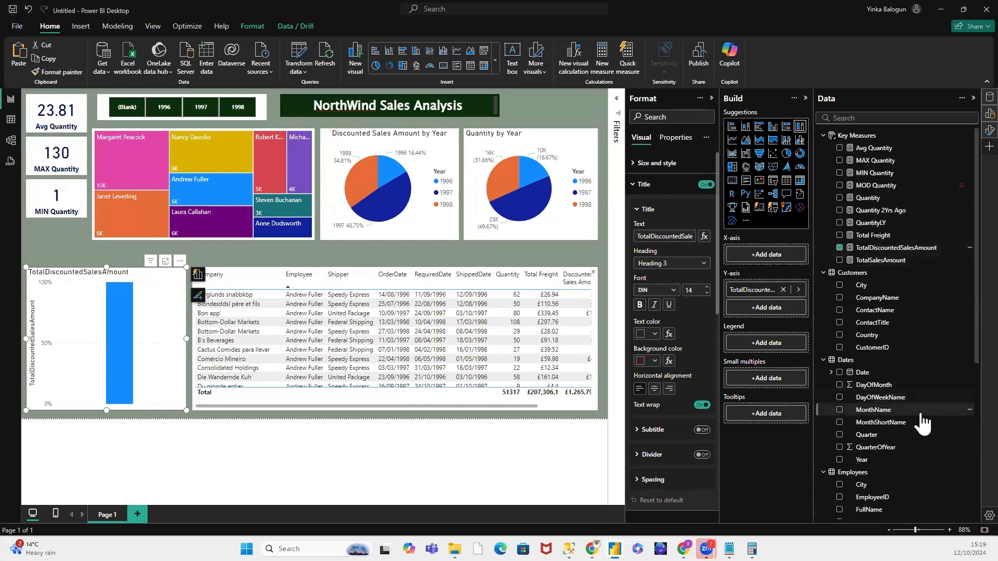
Step: Add Year to the 100% stacked chart's legend and convert it to a clustered column chart
drag(873, 467, 777, 352)
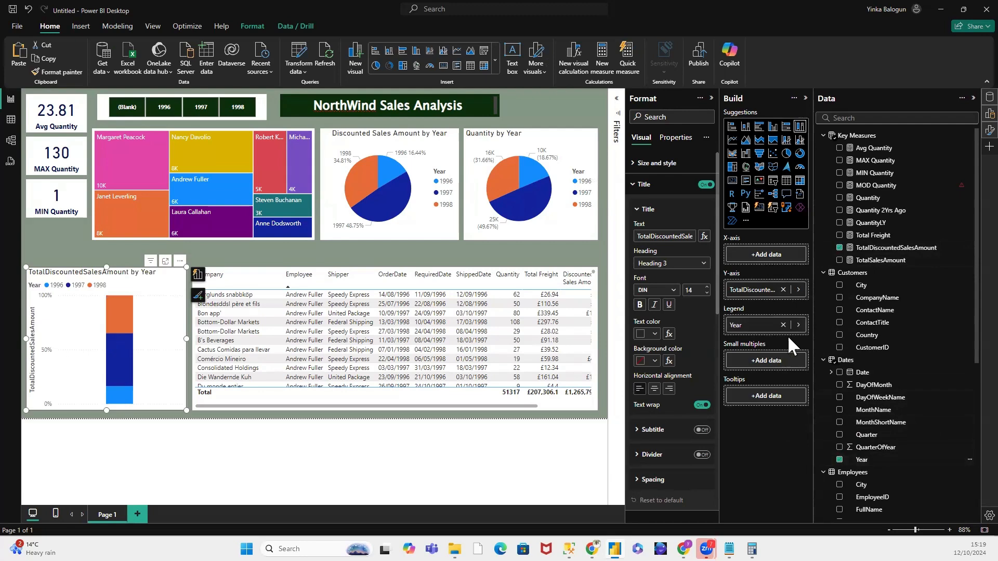
drag(884, 260, 779, 293)
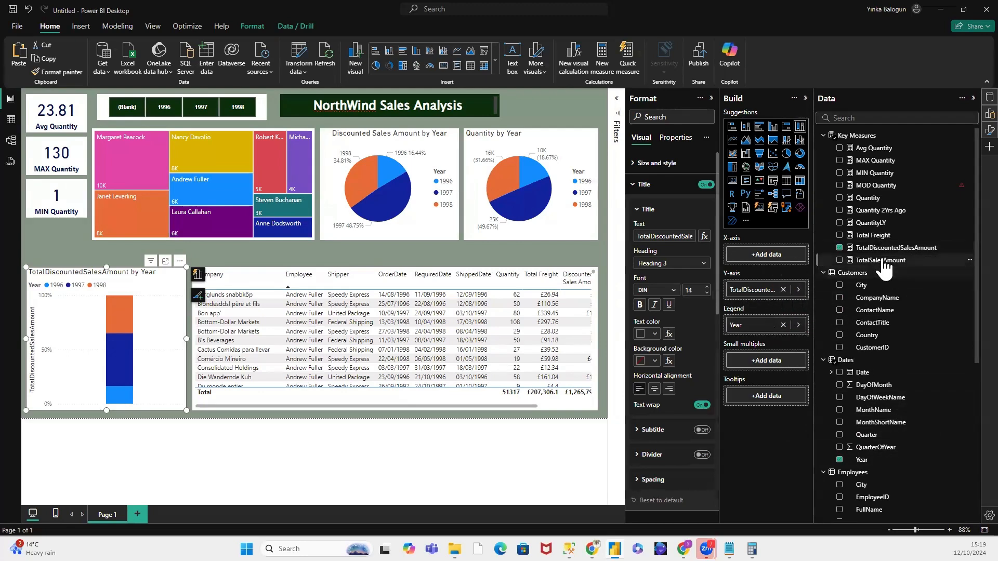
drag(881, 261, 783, 294)
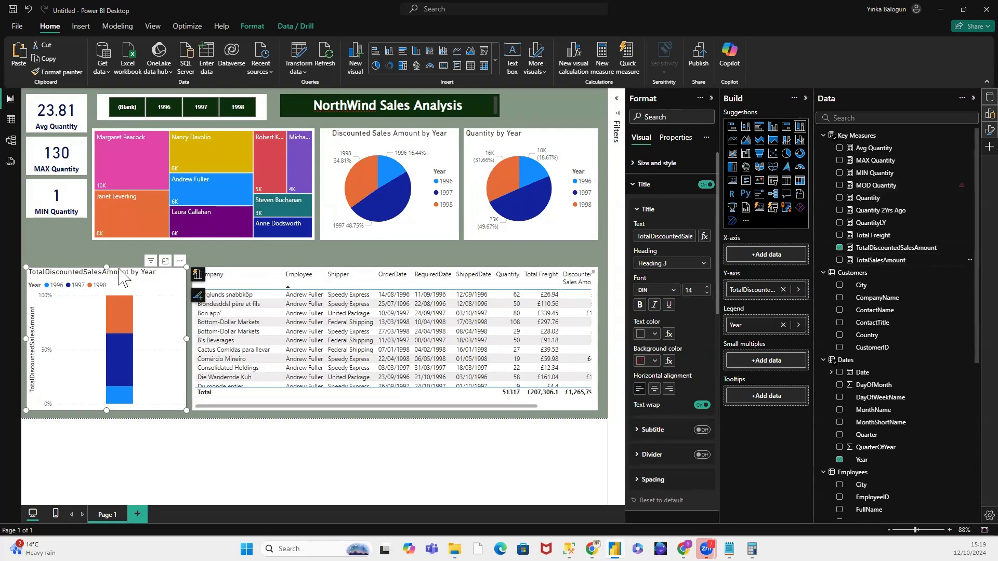
click(774, 129)
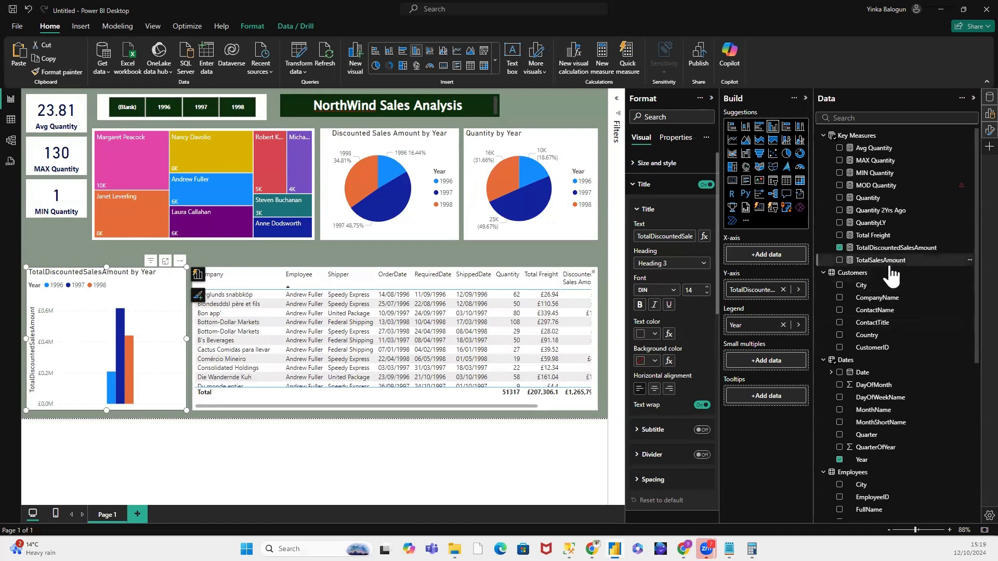
Step: Clear the clustered column chart's fields, try Year and TotalDiscountedSalesAmount on its Y-axis, and convert it to a stacked column chart
scroll(909, 337, down, 6)
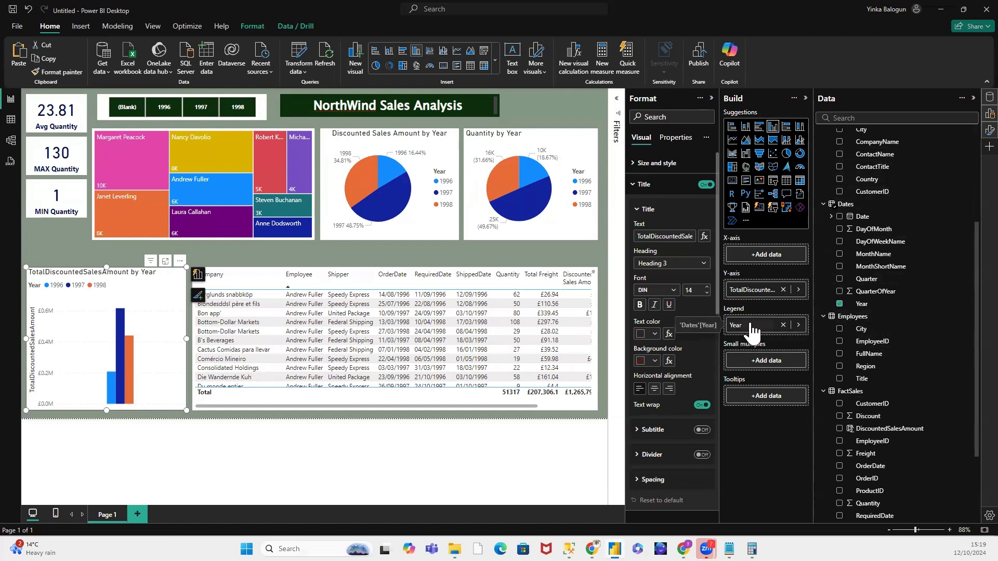
click(783, 289)
click(783, 324)
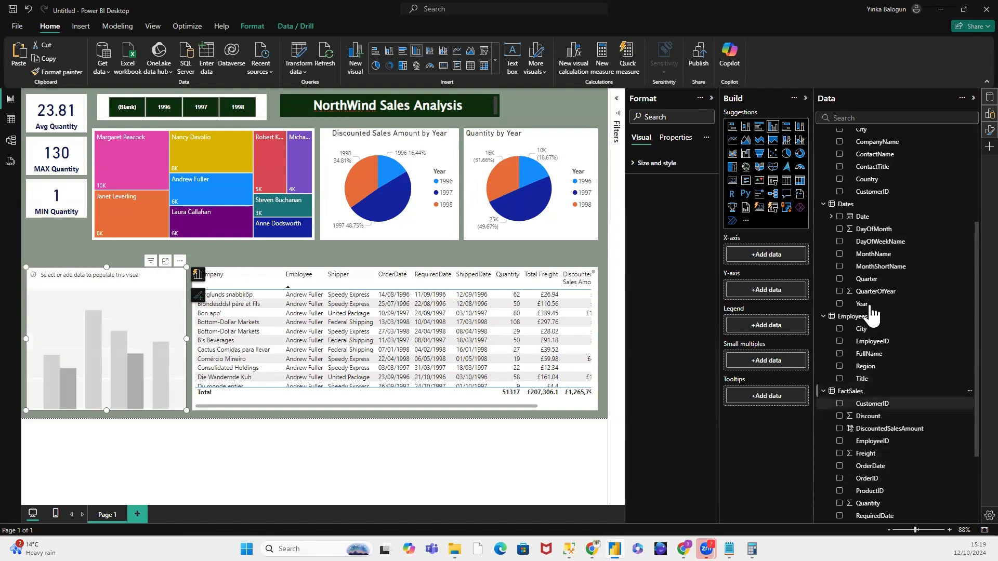
drag(866, 307, 777, 297)
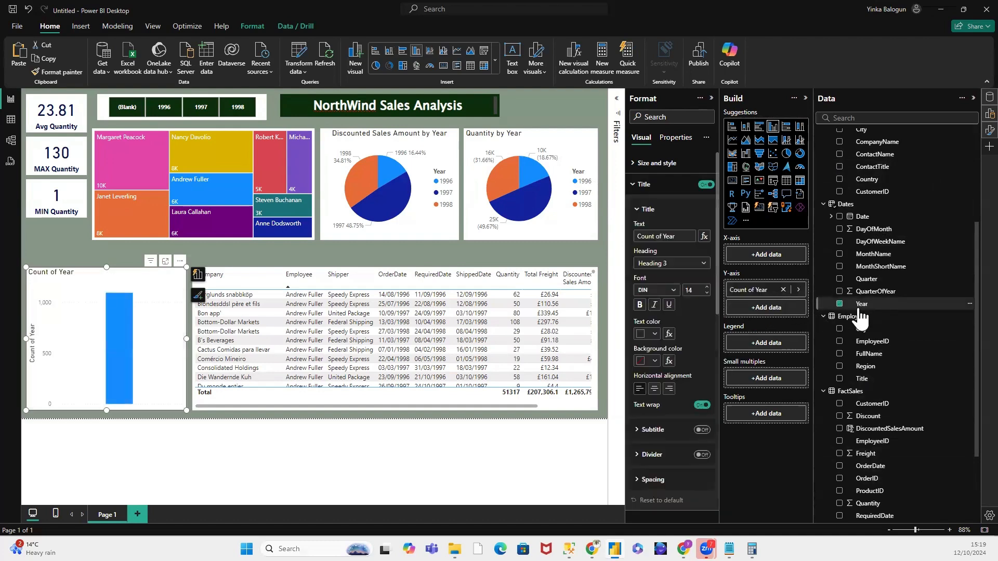
scroll(895, 252, up, 3)
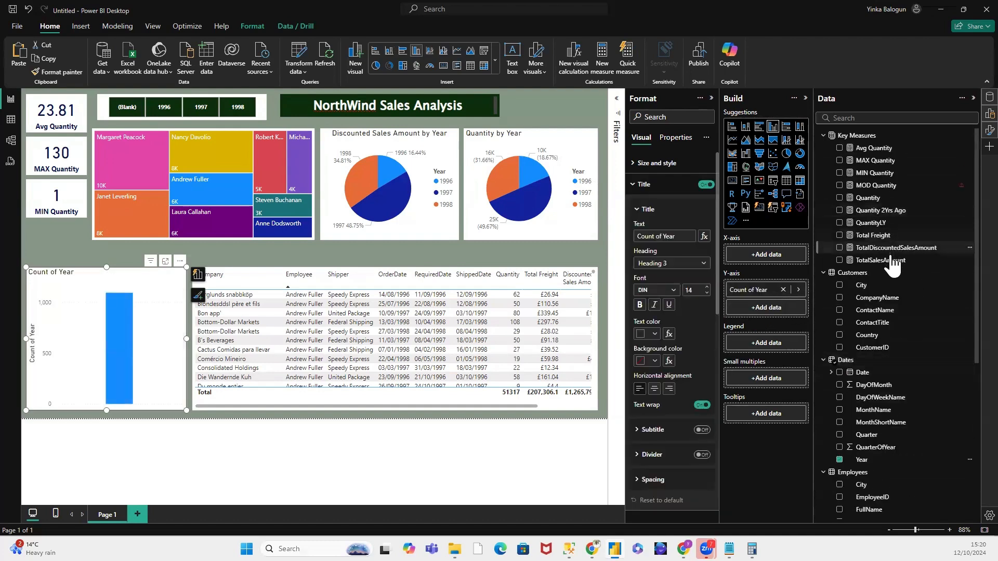
drag(893, 248, 765, 313)
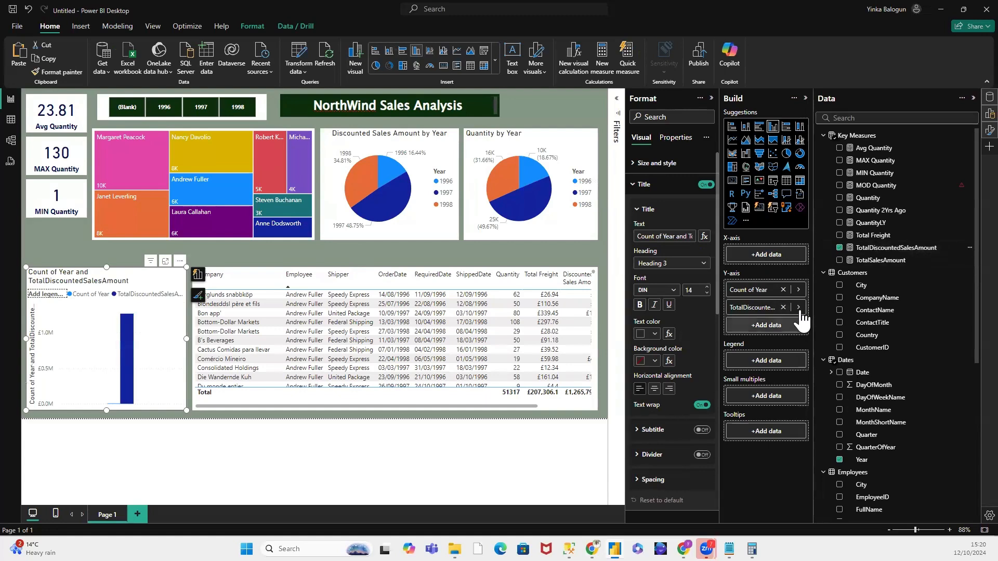
click(782, 308)
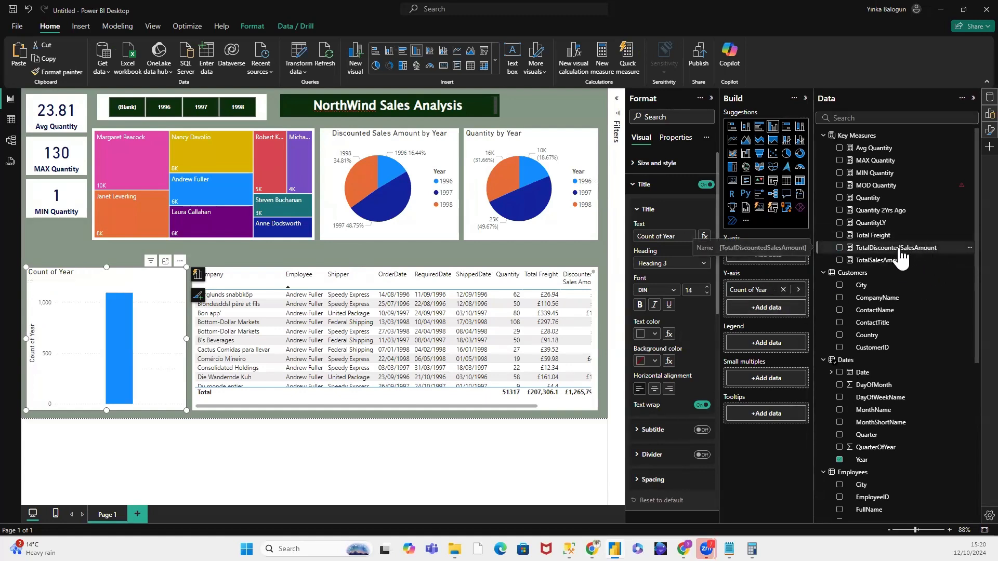
drag(899, 251, 921, 270)
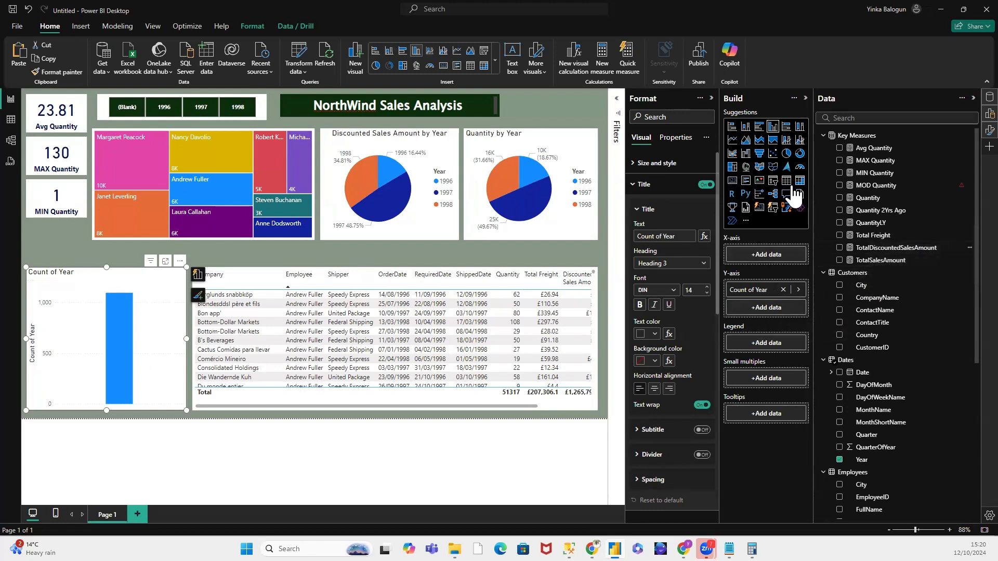
click(746, 129)
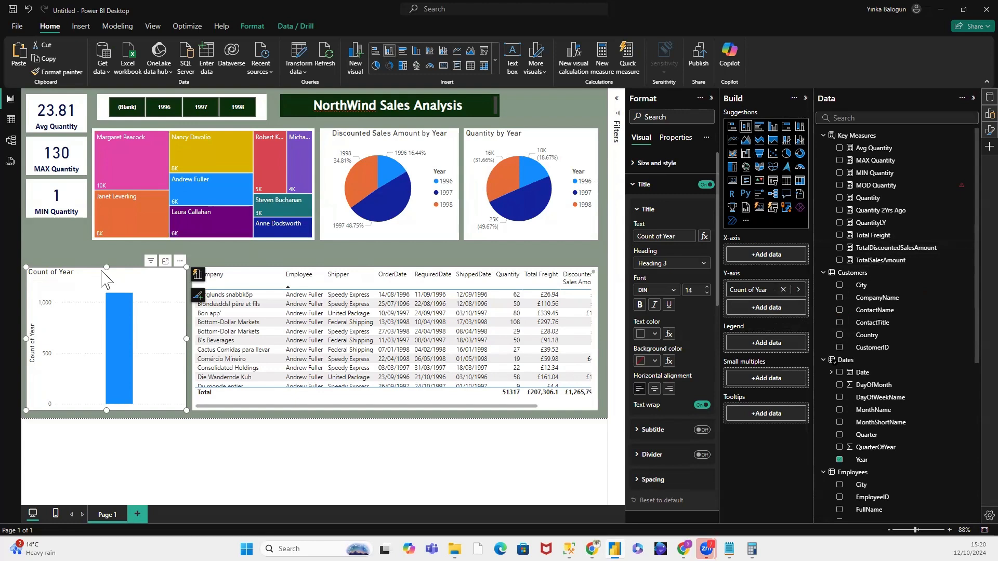
Step: Replace the column chart with a line and clustered column chart, widened to fill most of the space beside the sales table
key(Delete)
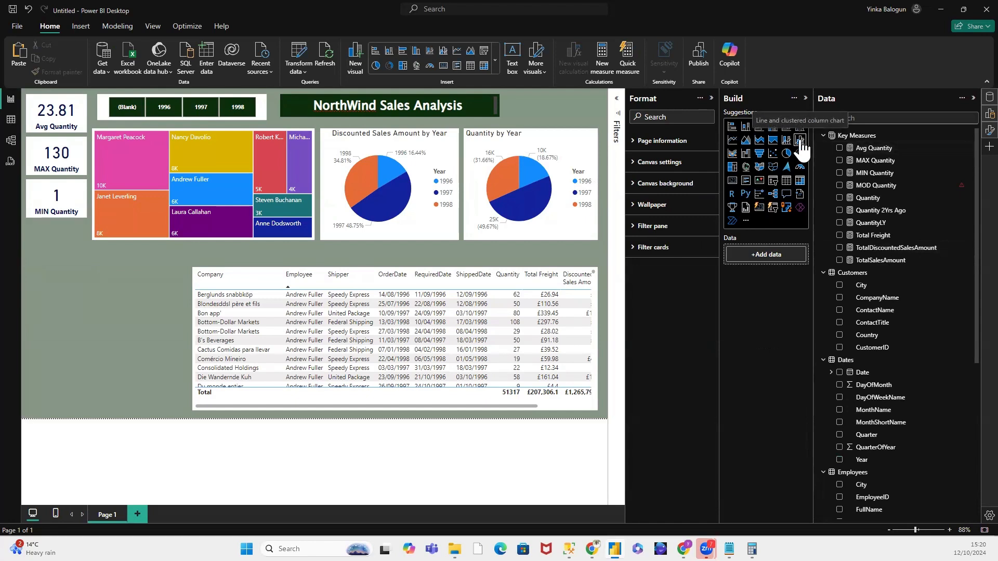
drag(803, 148, 87, 314)
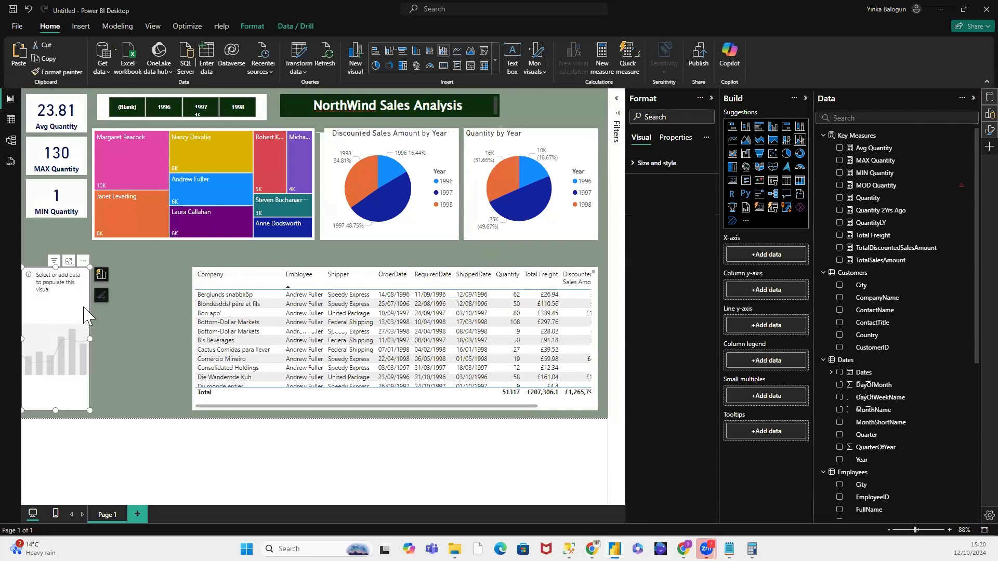
drag(122, 345, 187, 345)
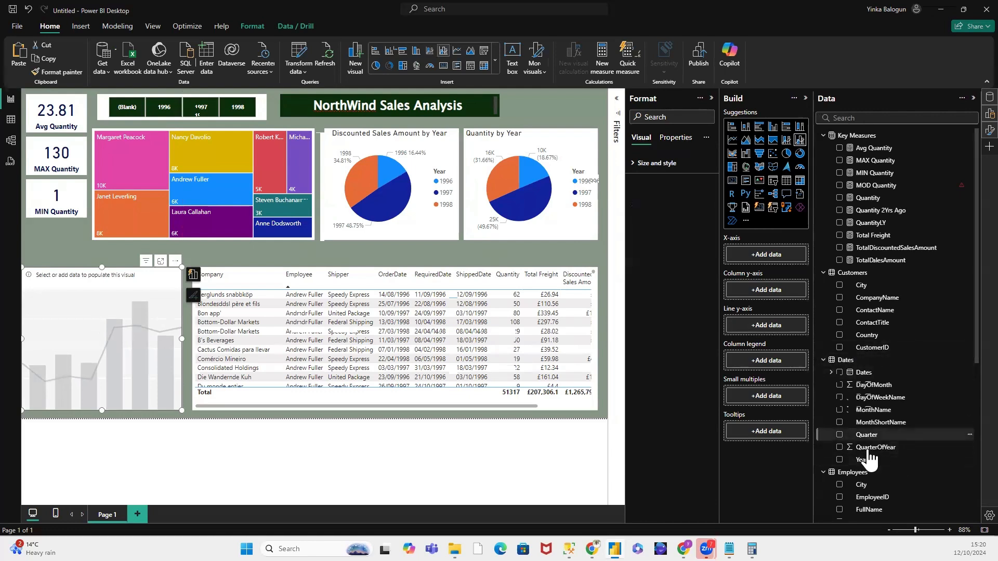
Step: Try Year on the combo chart's column y-axis with TotalDiscountedSalesAmount on another axis, and remove Year from the column y-axis
drag(878, 459, 768, 295)
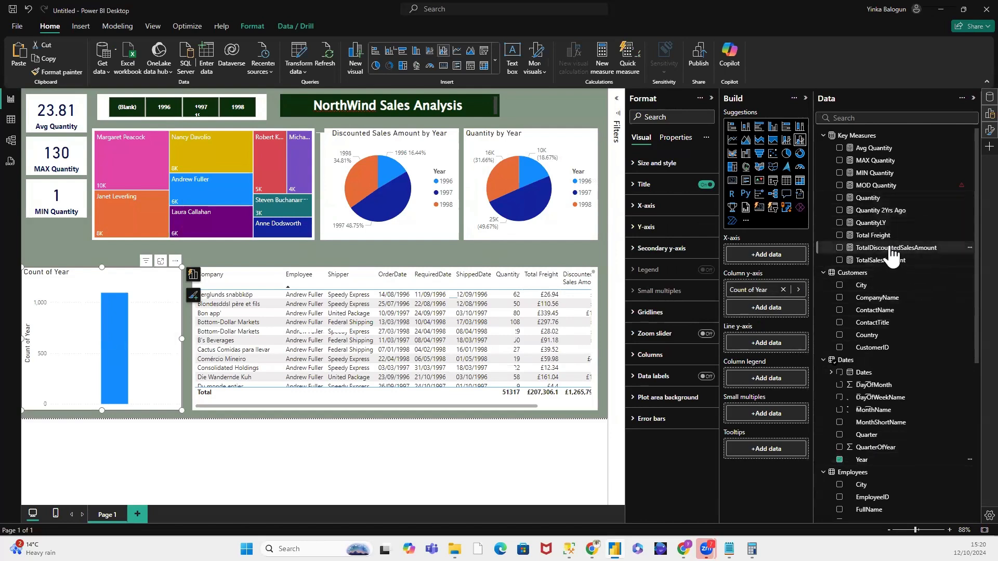
drag(892, 248, 771, 341)
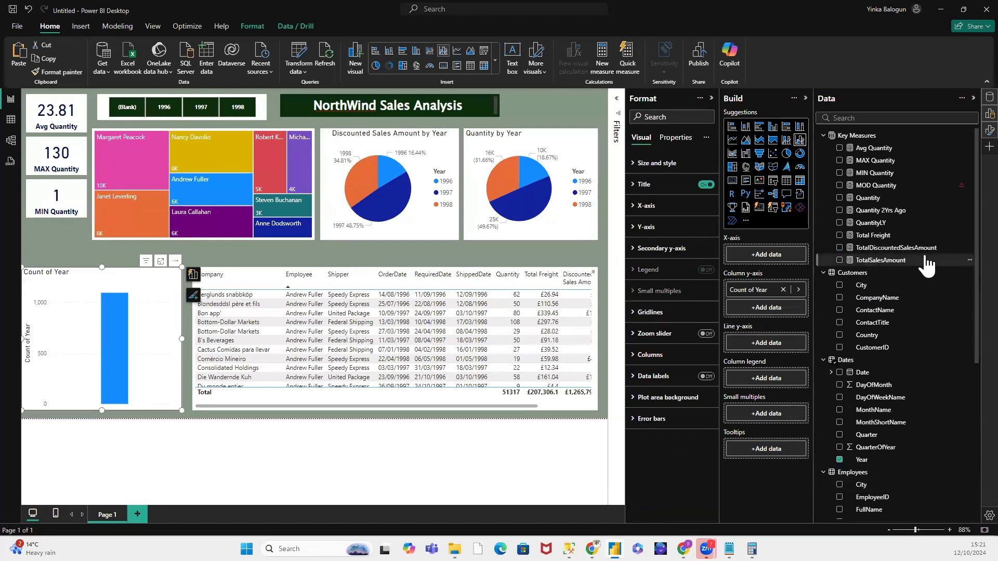
drag(905, 249, 775, 262)
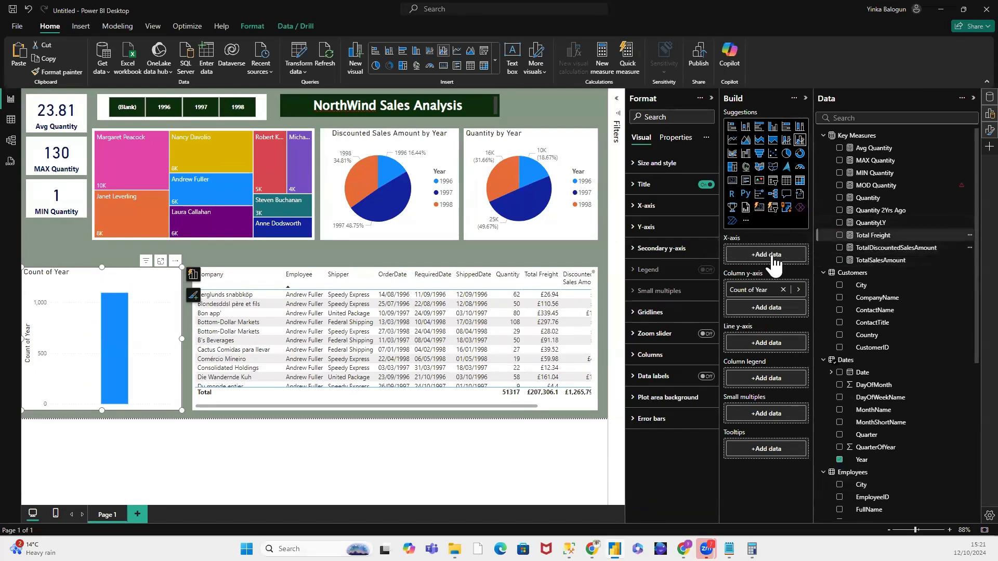
drag(894, 248, 779, 264)
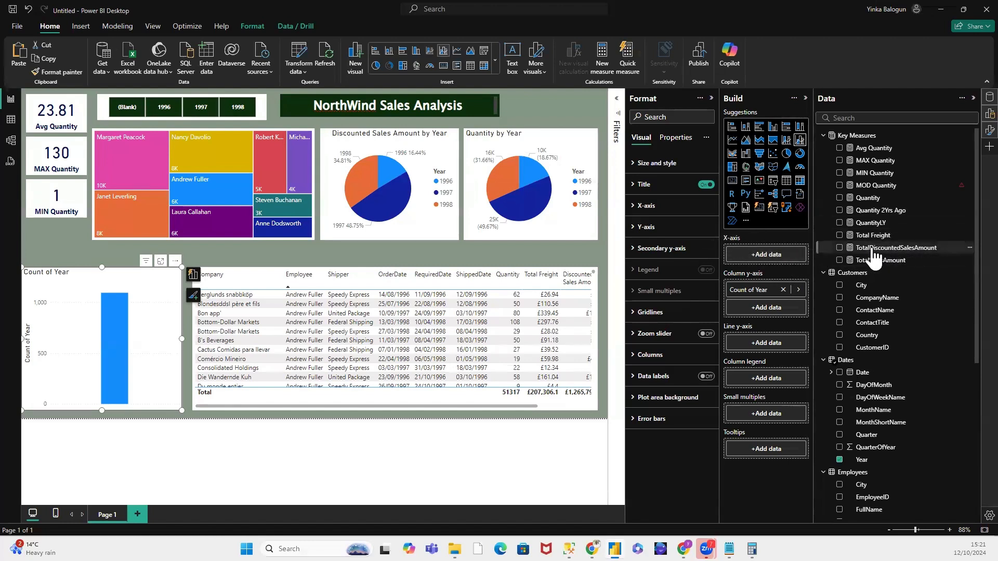
drag(871, 250, 766, 260)
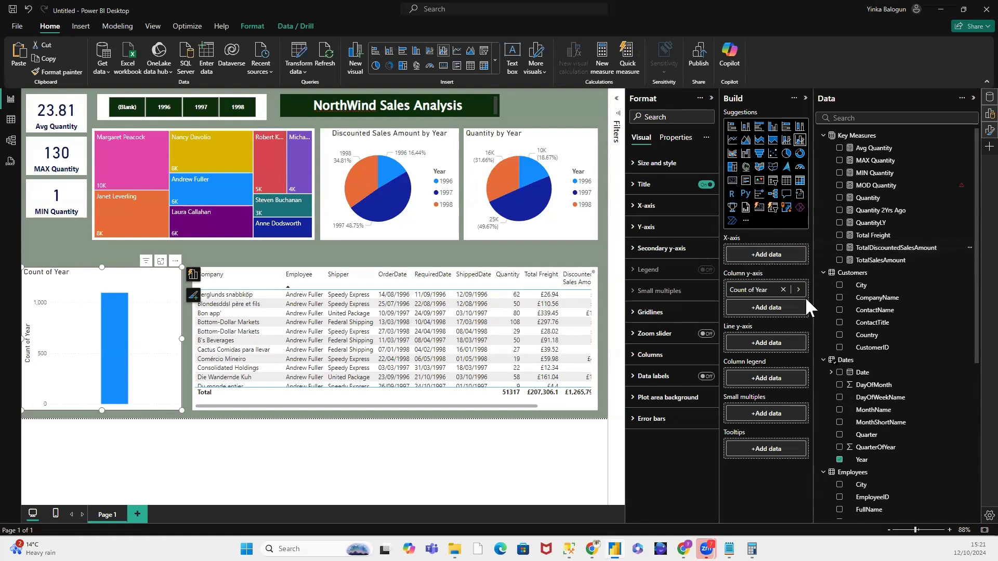
click(783, 290)
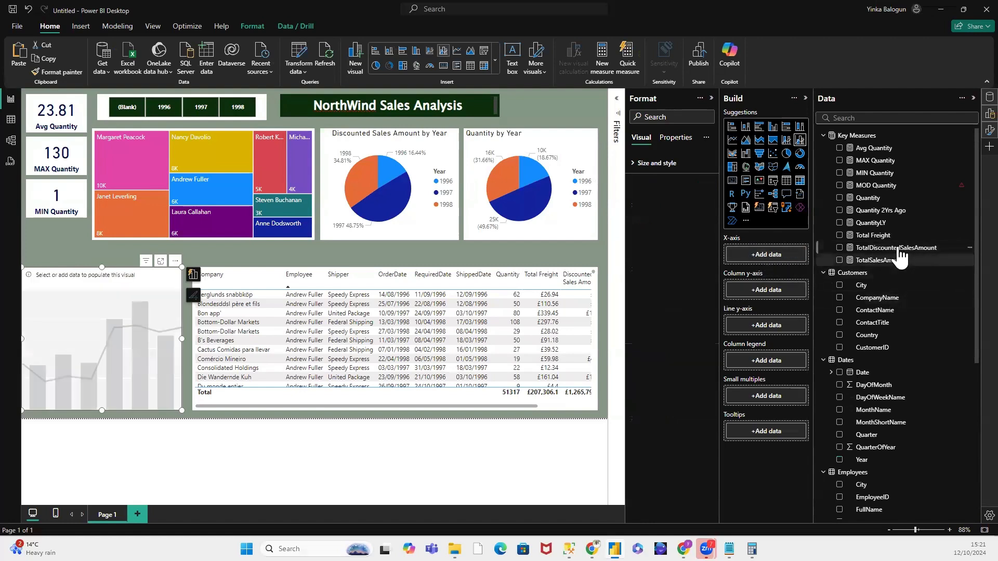
drag(894, 249, 897, 286)
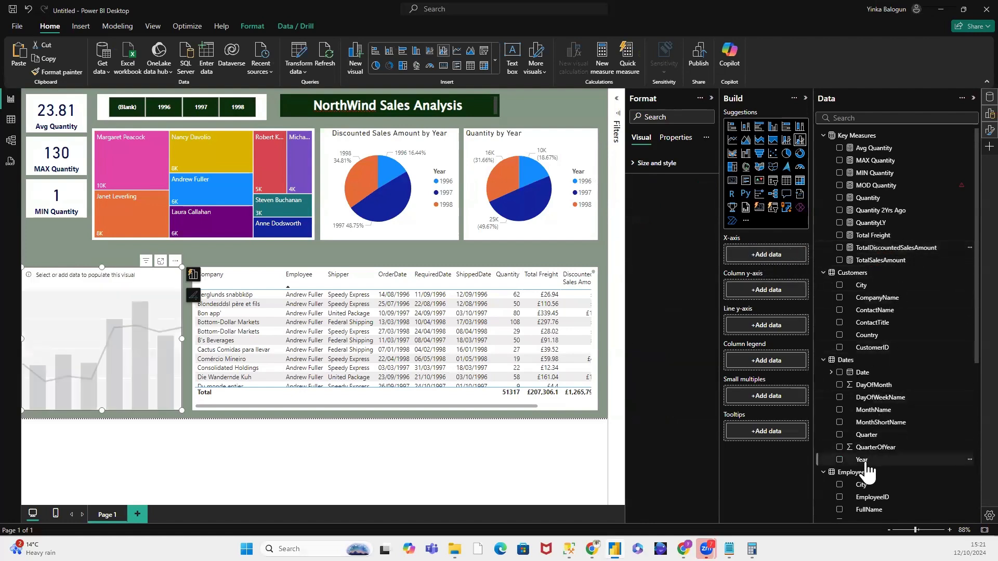
Step: Set Year as the combo chart's X-axis and TotalDiscountedSalesAmount as its column y-axis, and align its side edges with the cards and table
drag(868, 460, 773, 254)
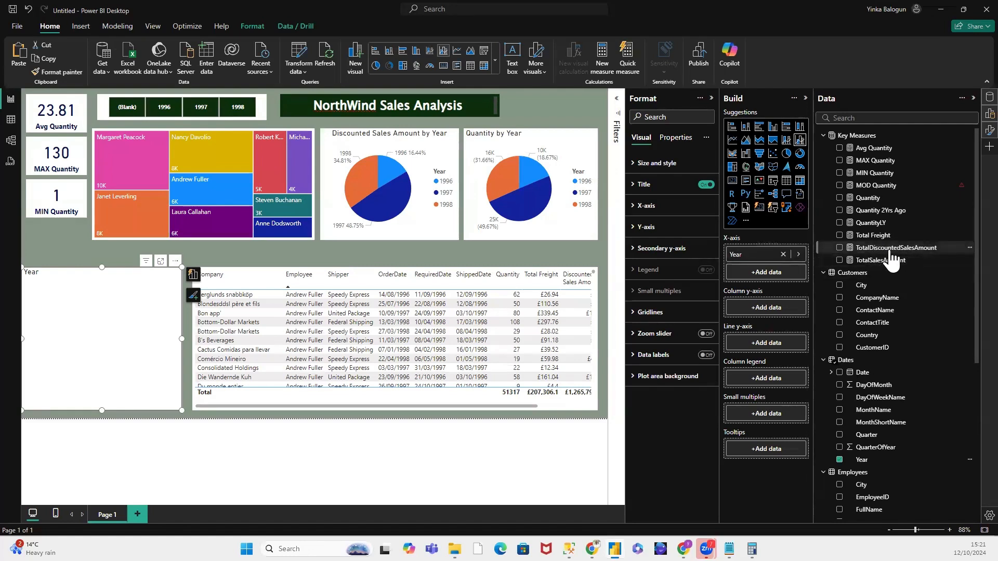
drag(891, 249, 776, 314)
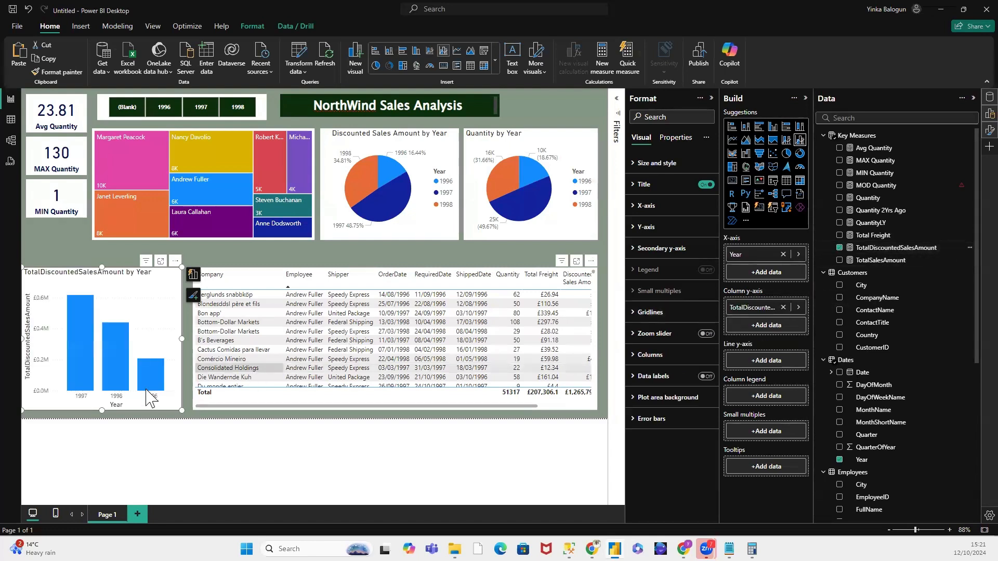
drag(180, 340, 188, 339)
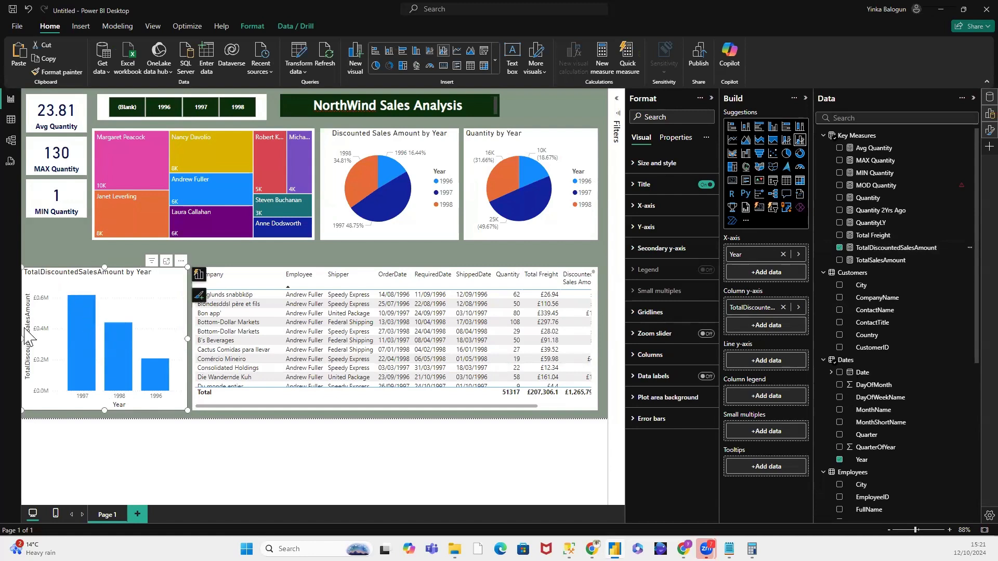
drag(22, 337, 27, 337)
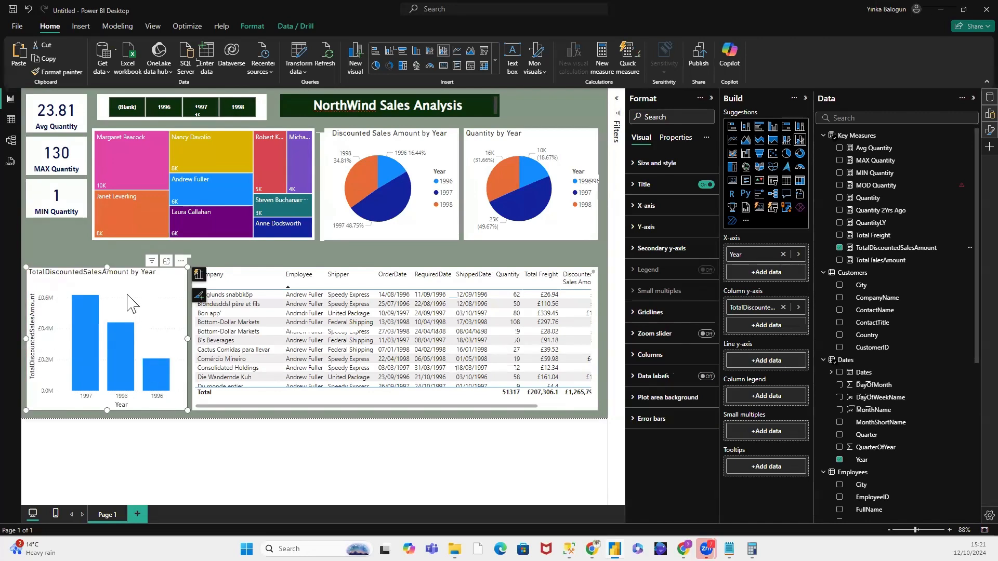
click(110, 257)
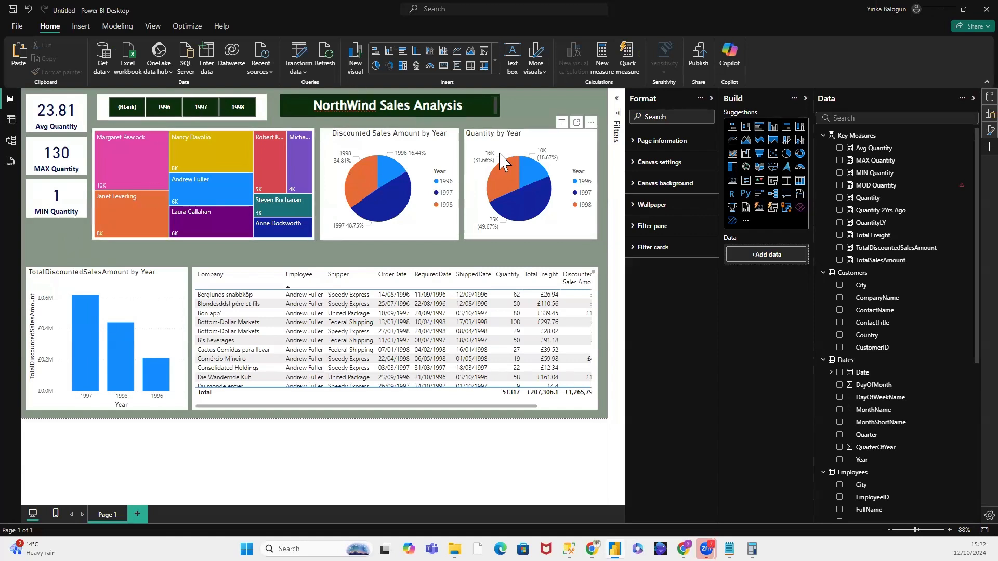
Step: Shorten the TotalDiscountedSalesAmount by Year chart and the sales table by lowering their upper edges to the same level
mouse_move(394, 167)
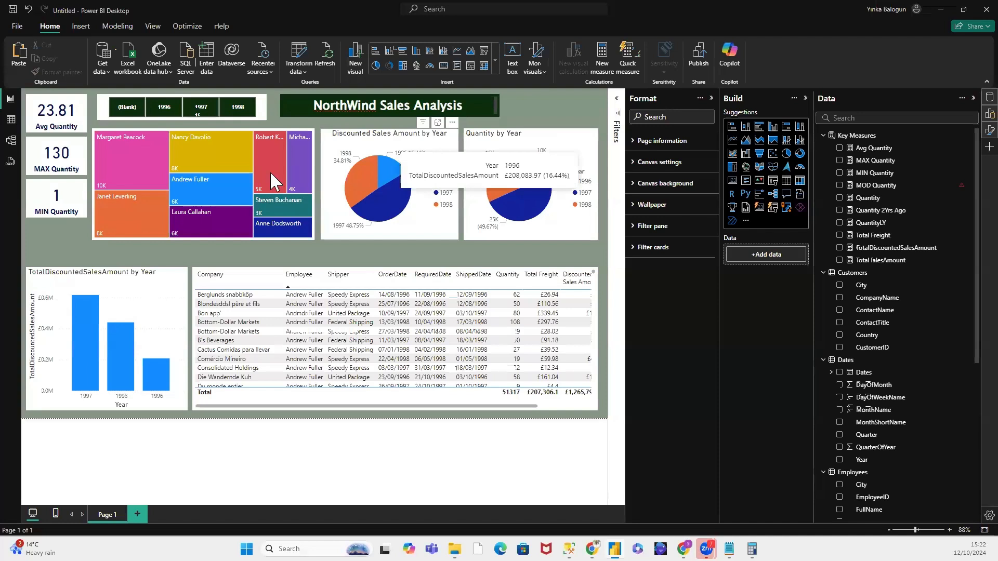
mouse_move(250, 175)
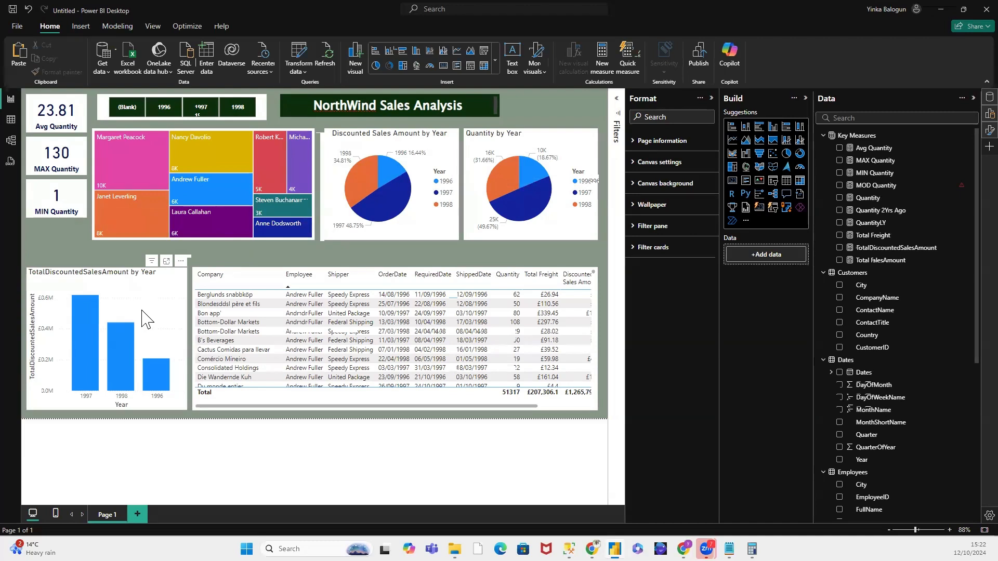
click(108, 274)
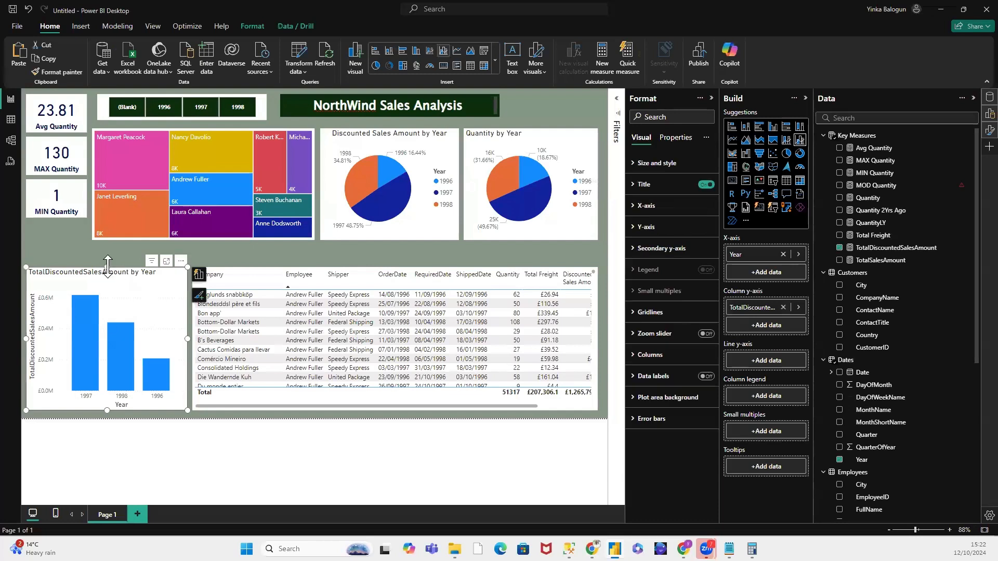
drag(107, 269, 108, 307)
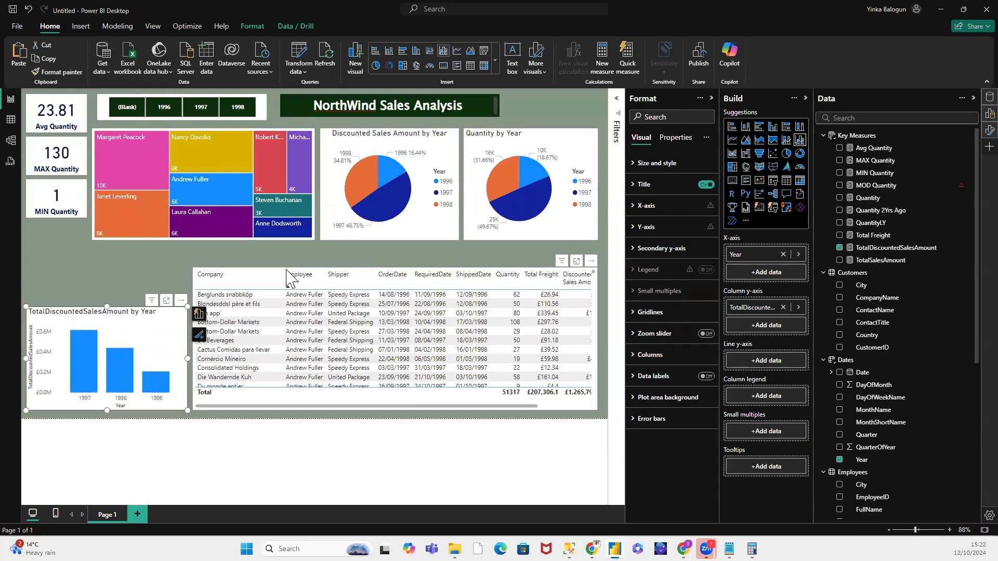
click(289, 277)
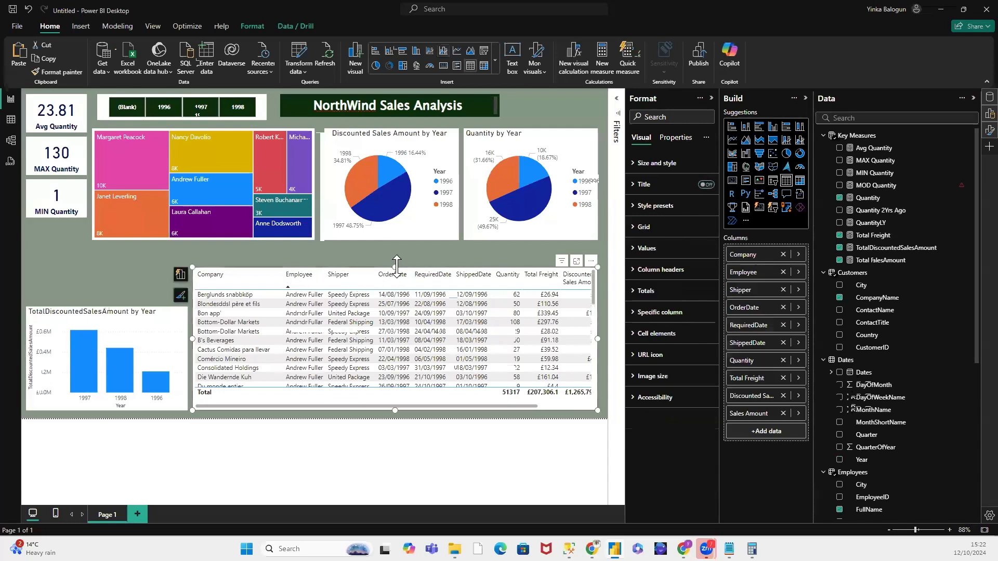
drag(395, 267, 386, 306)
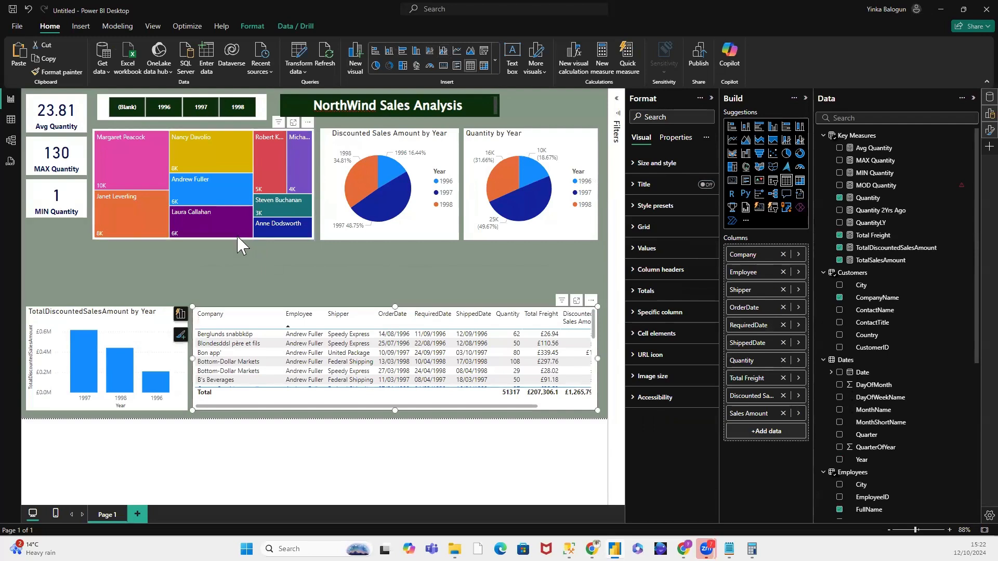
Step: Shorten the employee treemap and both pie charts so their lower edges line up with the MIN Quantity card
click(203, 235)
drag(204, 239, 204, 217)
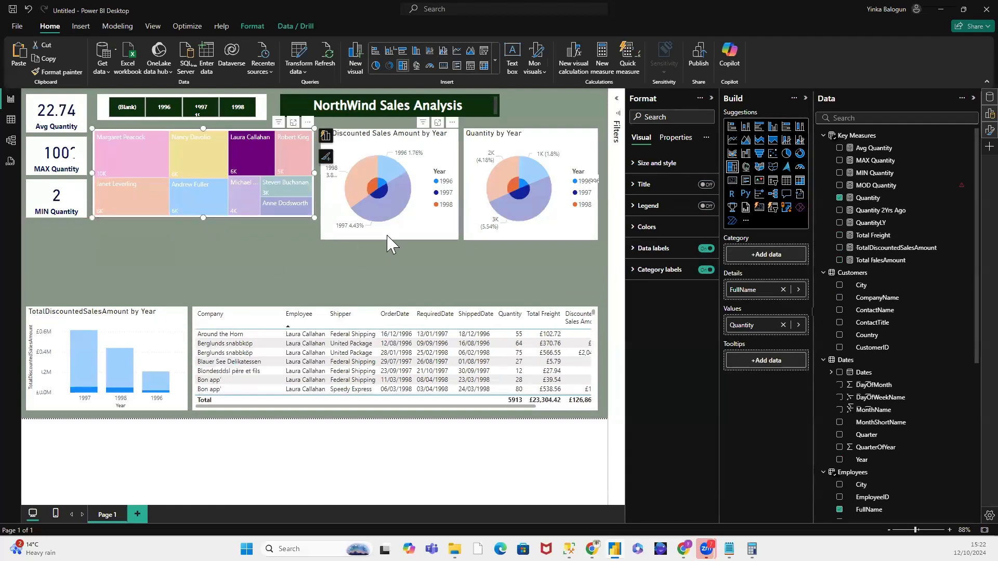
click(381, 197)
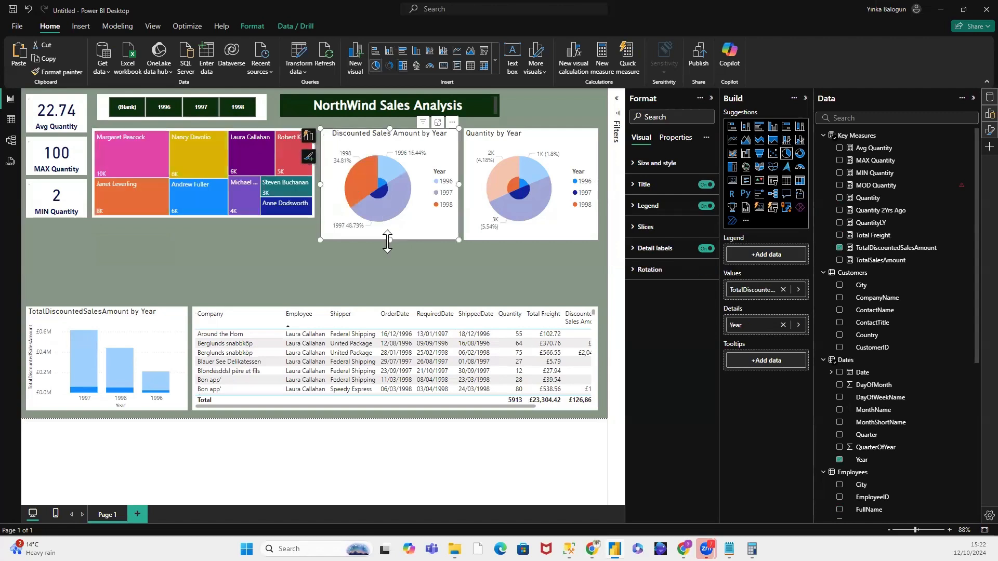
drag(388, 240, 391, 217)
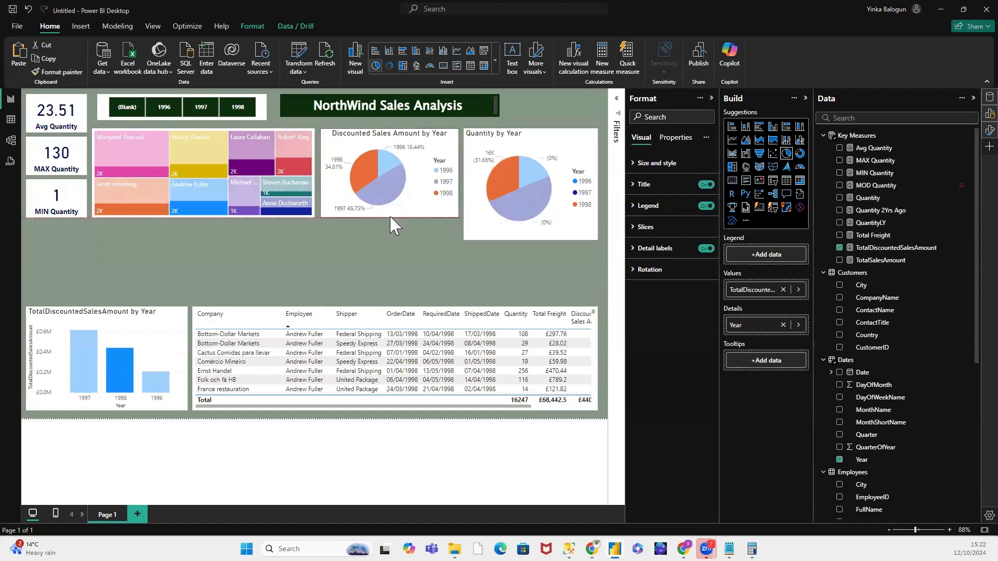
click(531, 236)
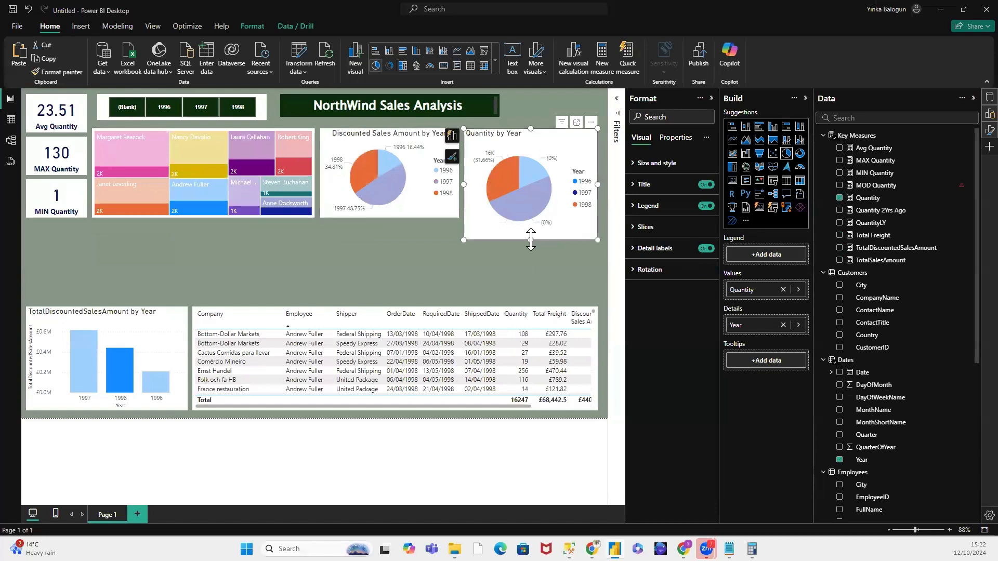
drag(531, 239, 532, 219)
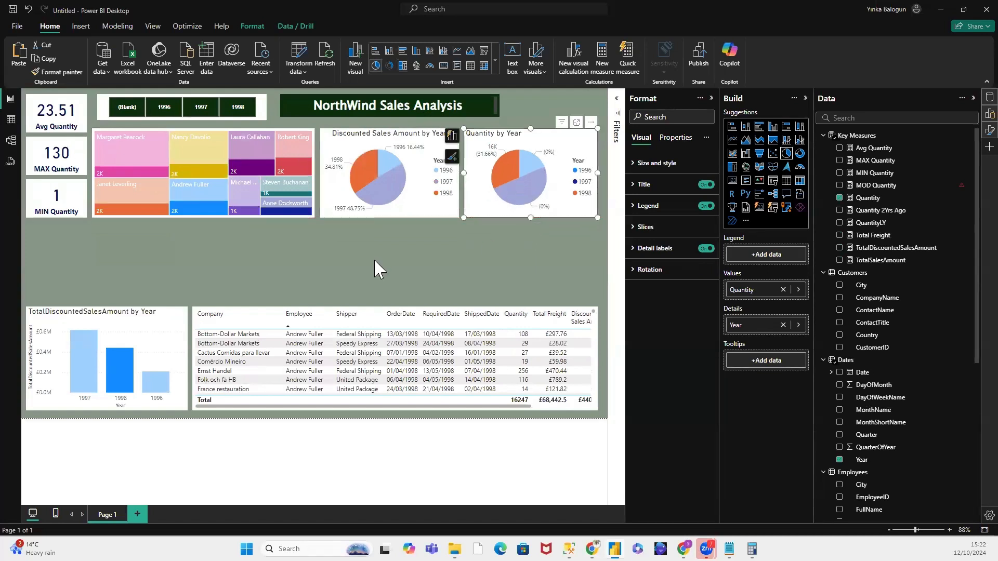
click(309, 248)
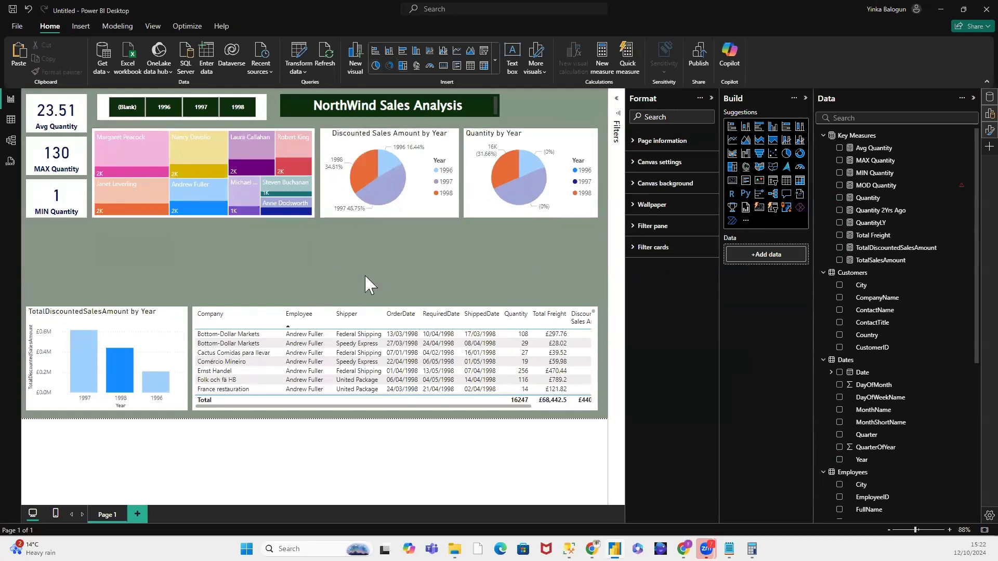
click(148, 155)
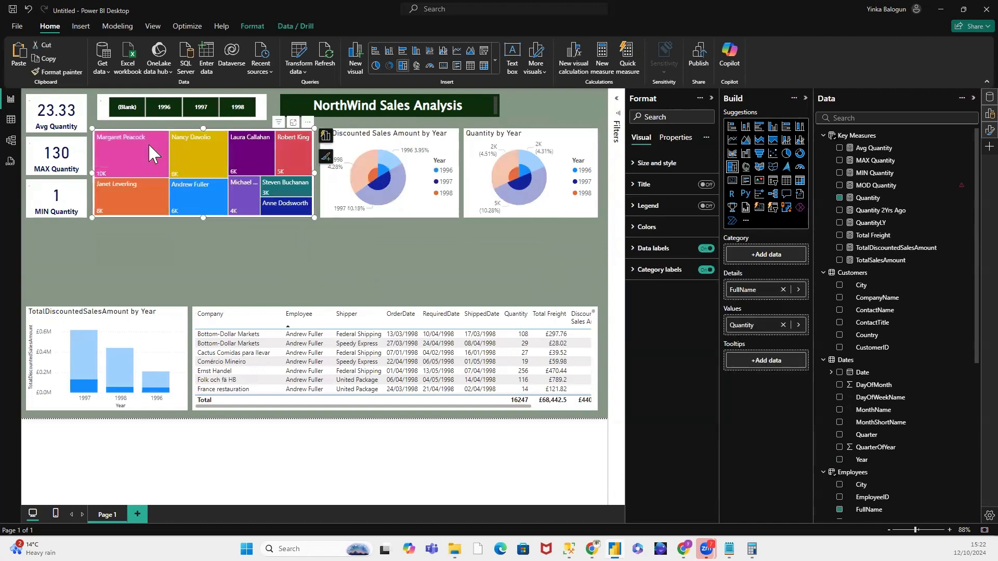
click(325, 264)
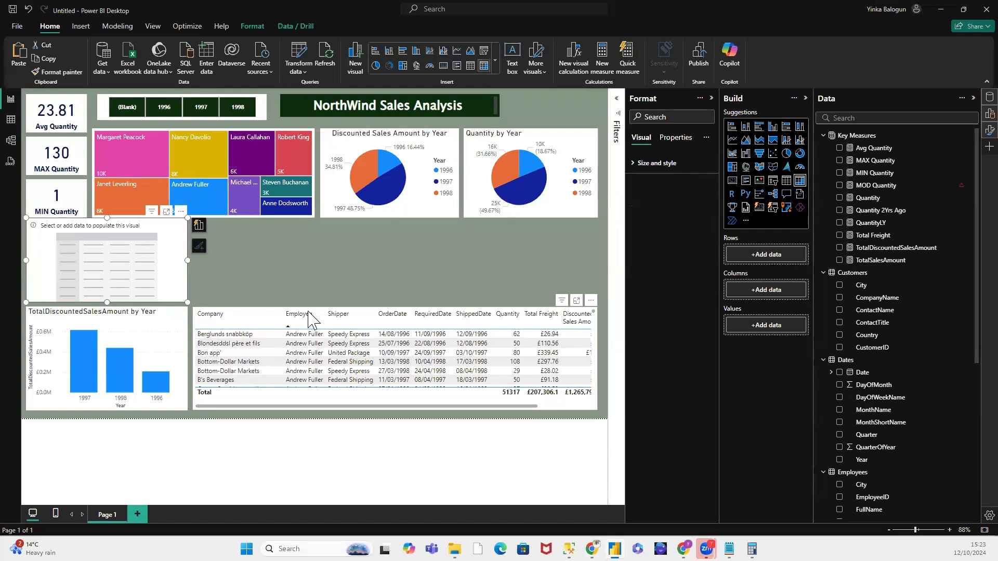
click(229, 314)
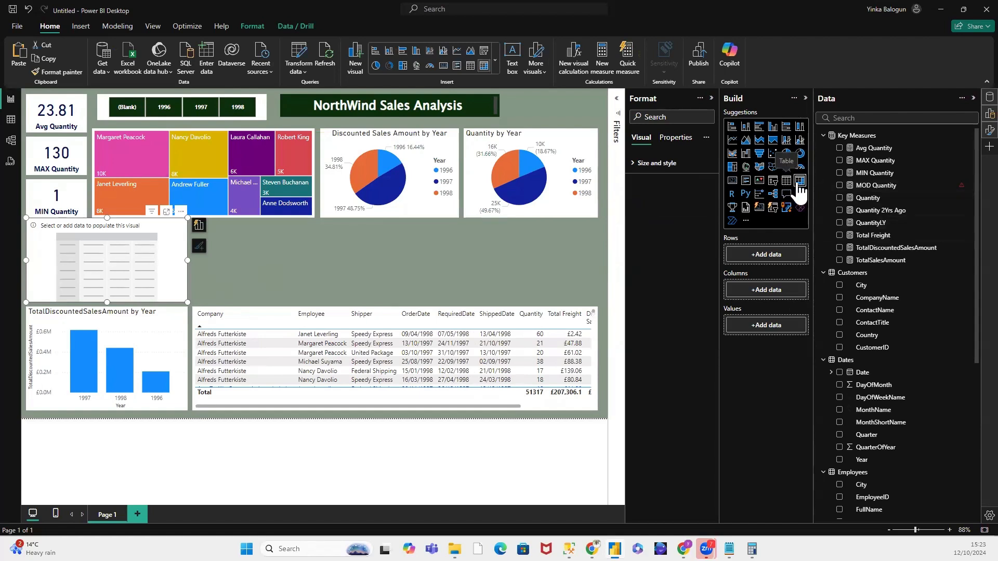
click(294, 260)
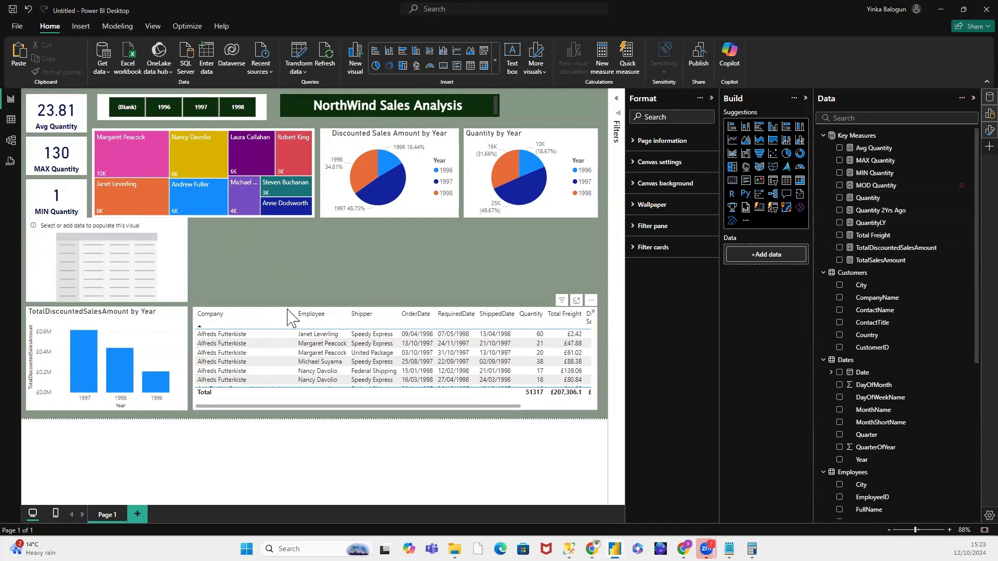
click(288, 312)
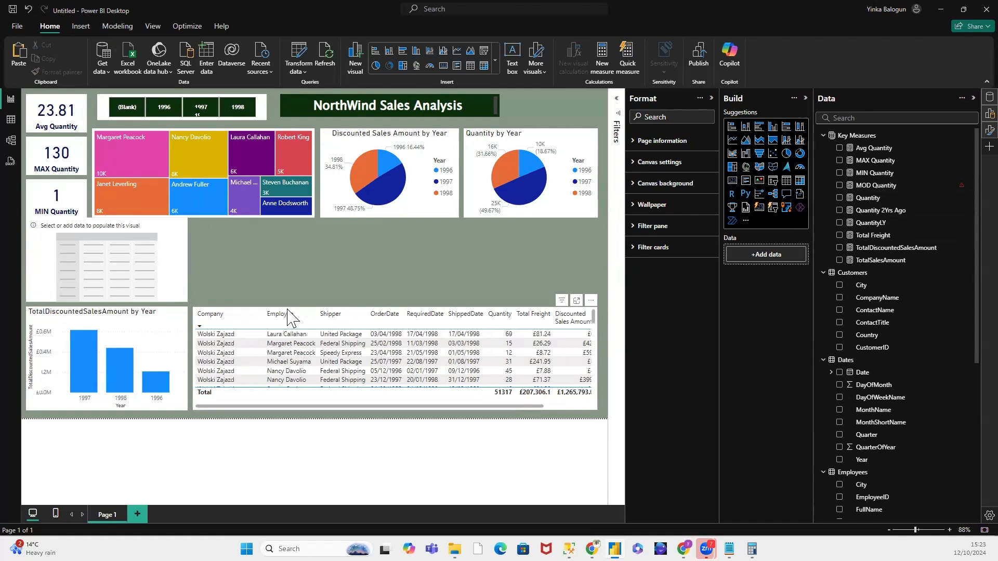
click(801, 182)
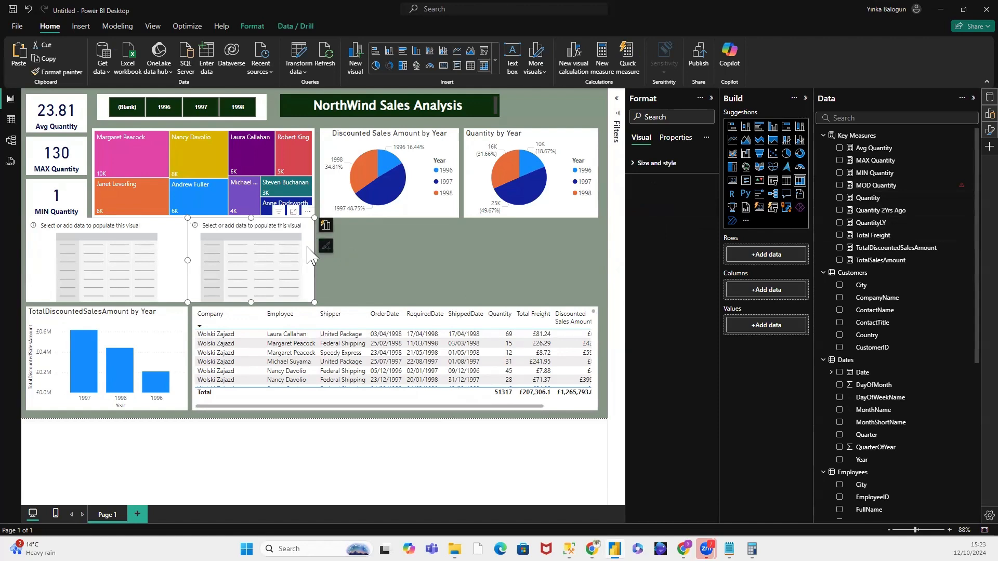
key(Delete)
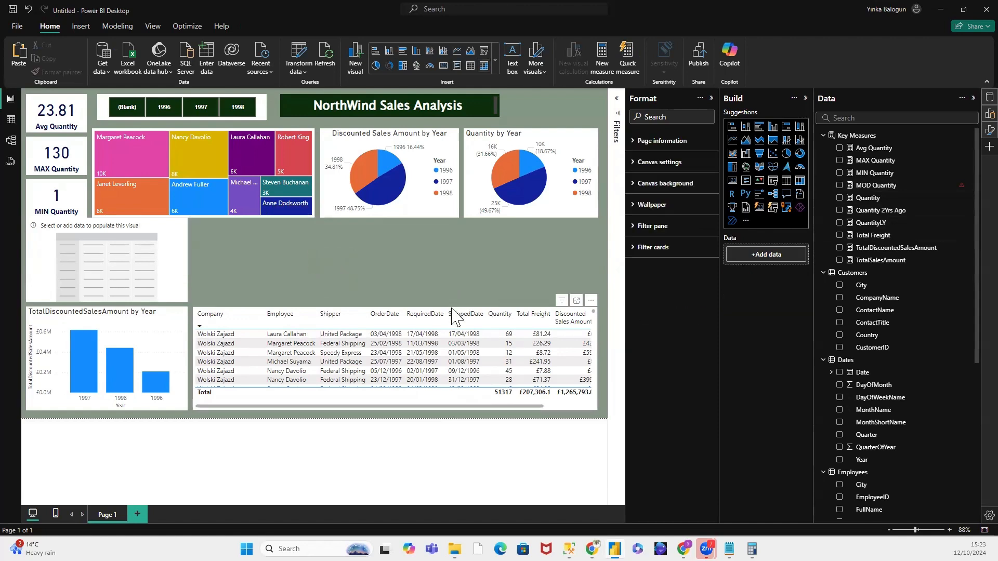
Step: Convert the sales table into a matrix and expand its first company down to the order dates under Federal Shipping
click(452, 314)
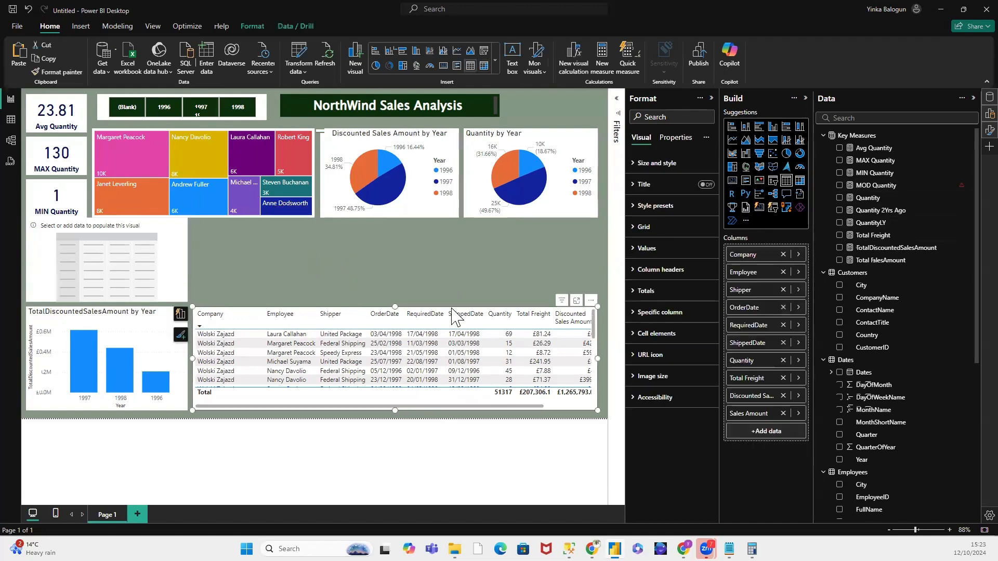
click(801, 181)
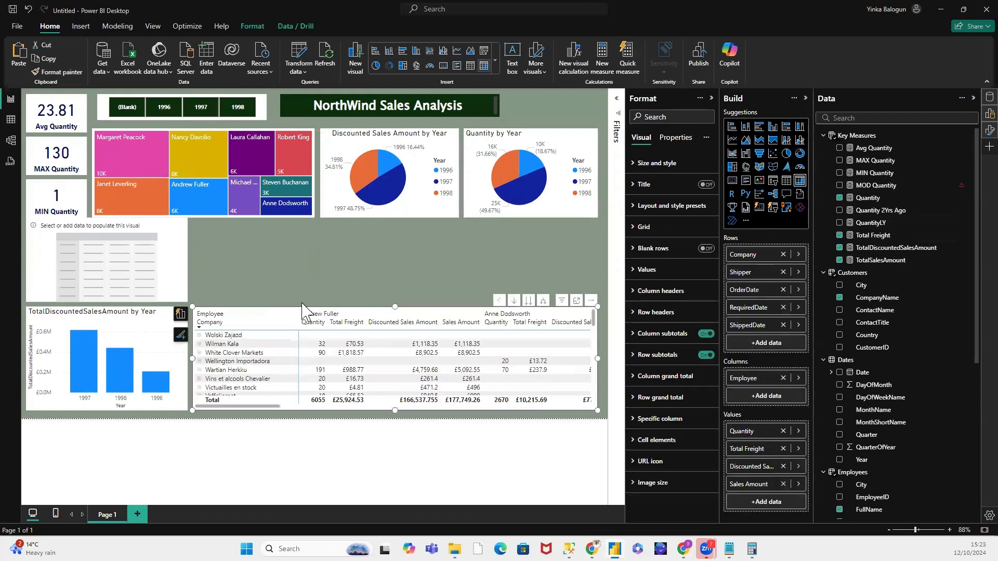
click(200, 335)
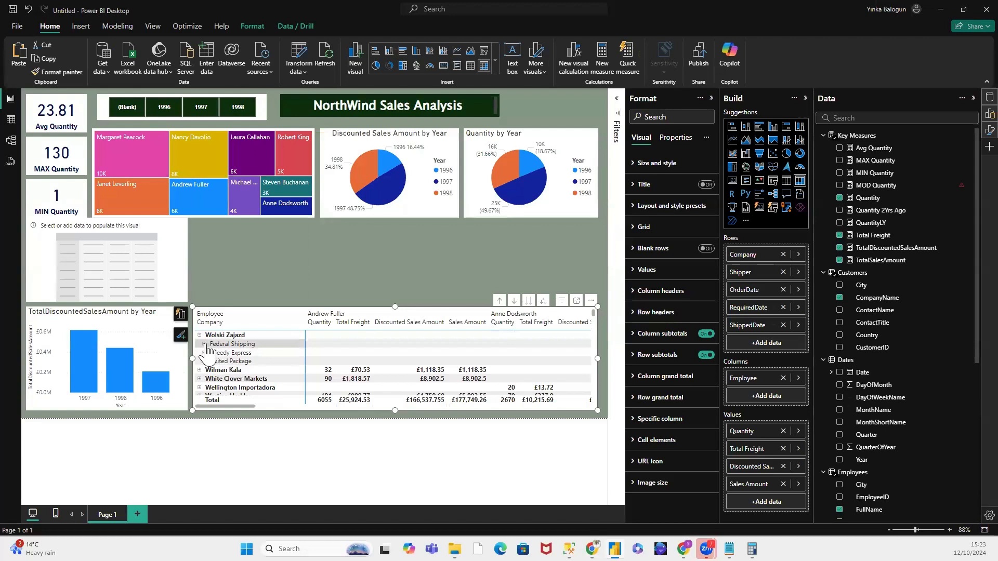
click(205, 344)
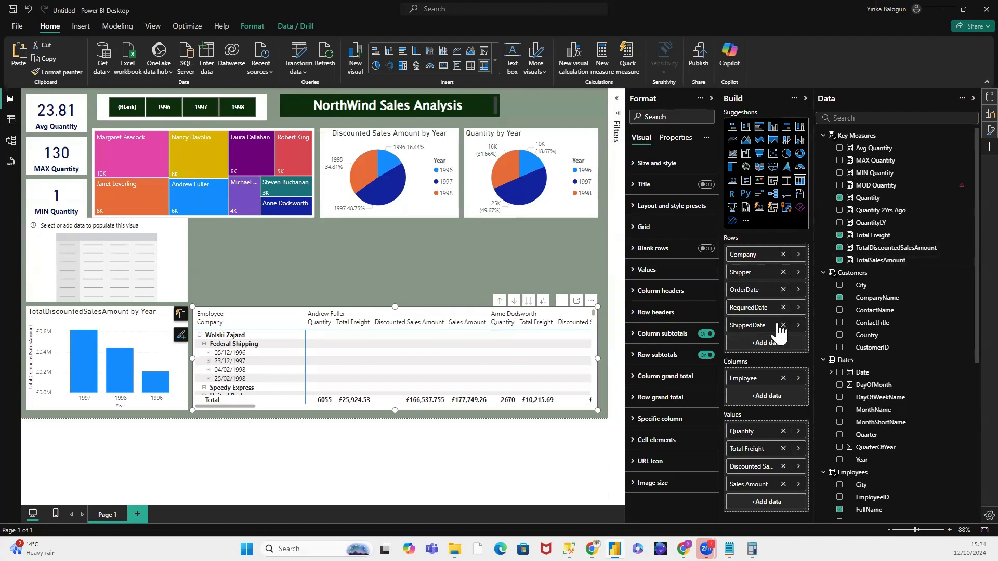
Step: Remove Company, OrderDate, RequiredDate and ShippedDate from the matrix rows and Employee from its columns
click(783, 254)
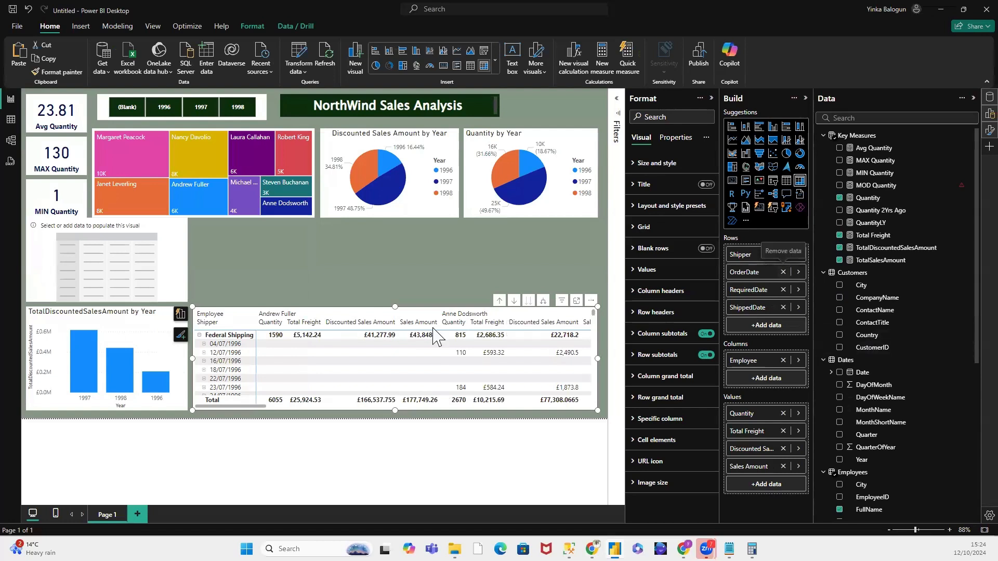
click(783, 272)
click(783, 272)
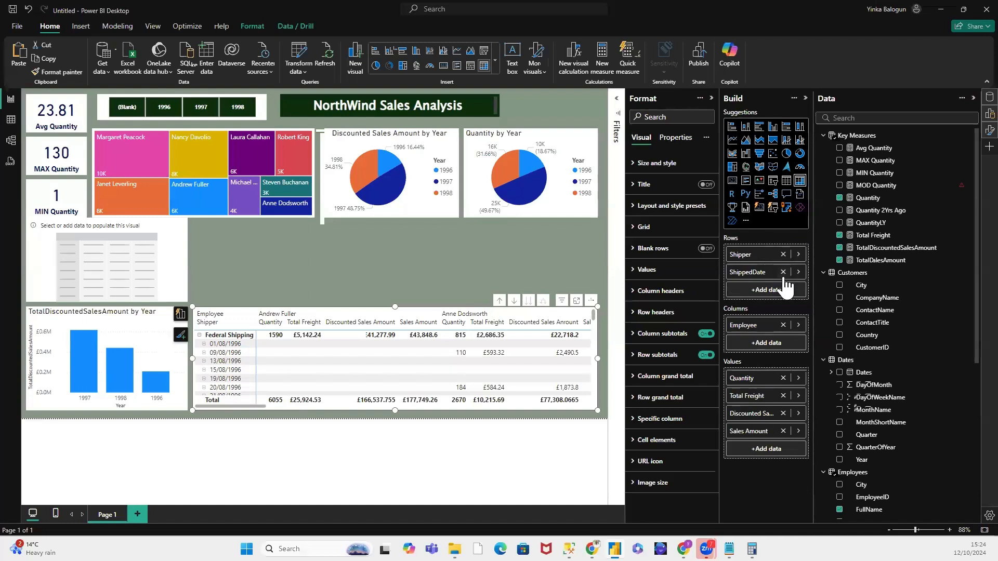
click(783, 273)
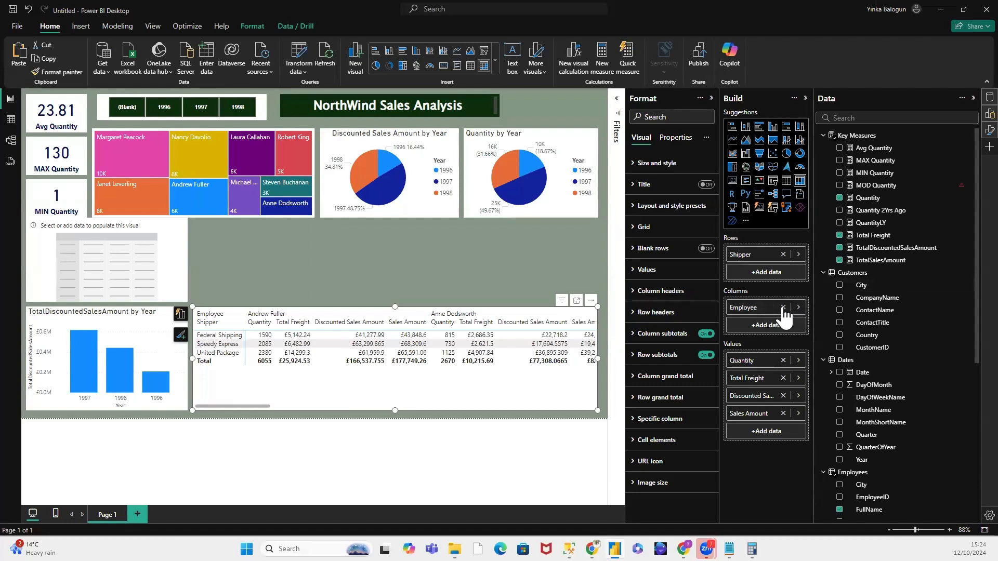
click(783, 307)
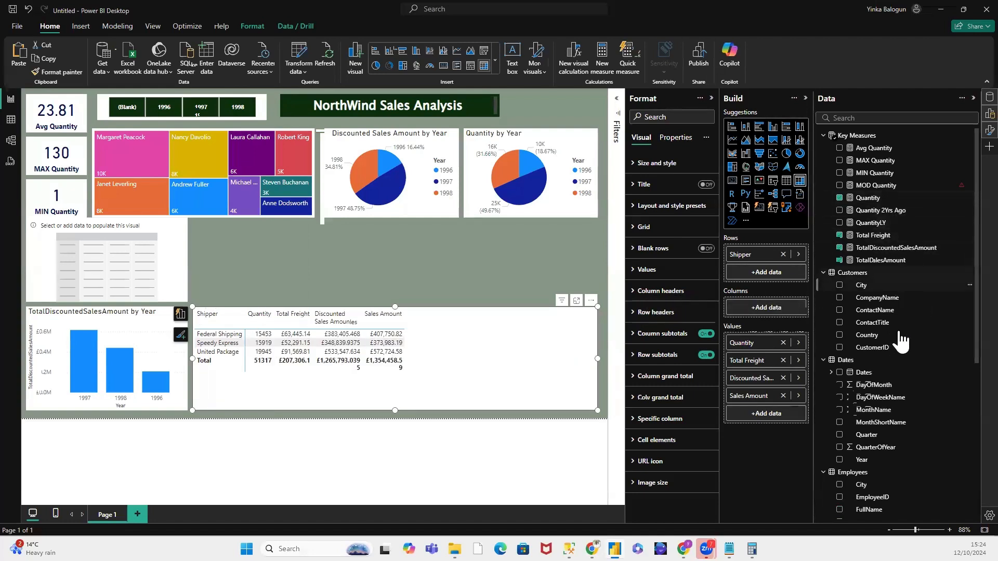
Step: Replace Shipper in the matrix rows with the Employees FullName field and add the Shippers CompanyName field below it
scroll(908, 338, down, 4)
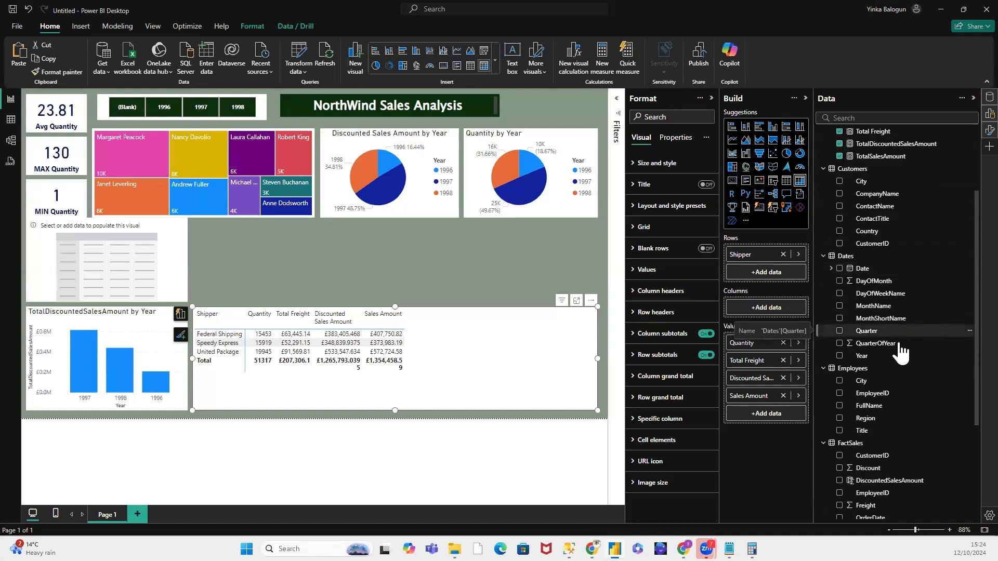
drag(876, 413, 783, 255)
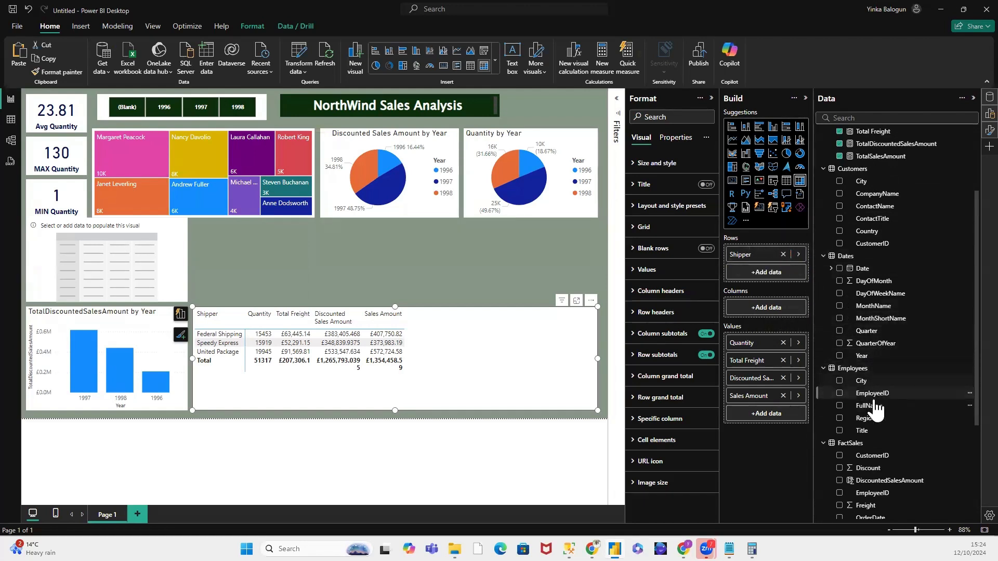
drag(873, 405, 785, 266)
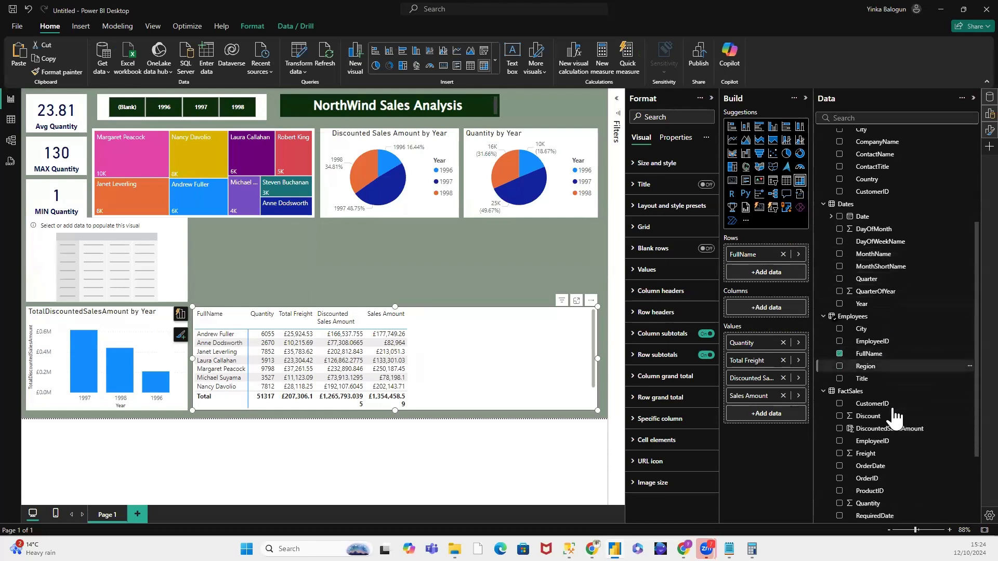
scroll(891, 421, down, 5)
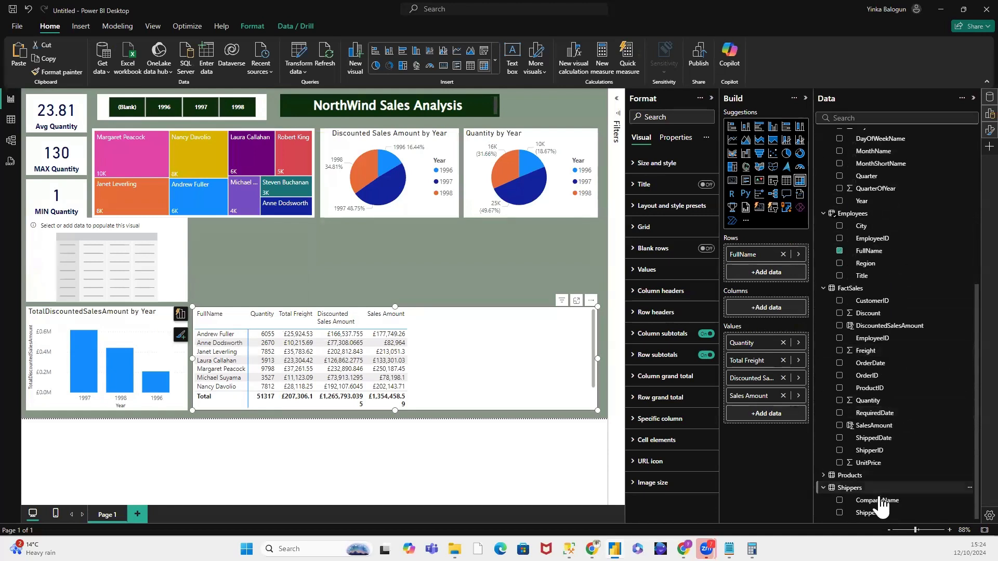
drag(884, 502, 778, 272)
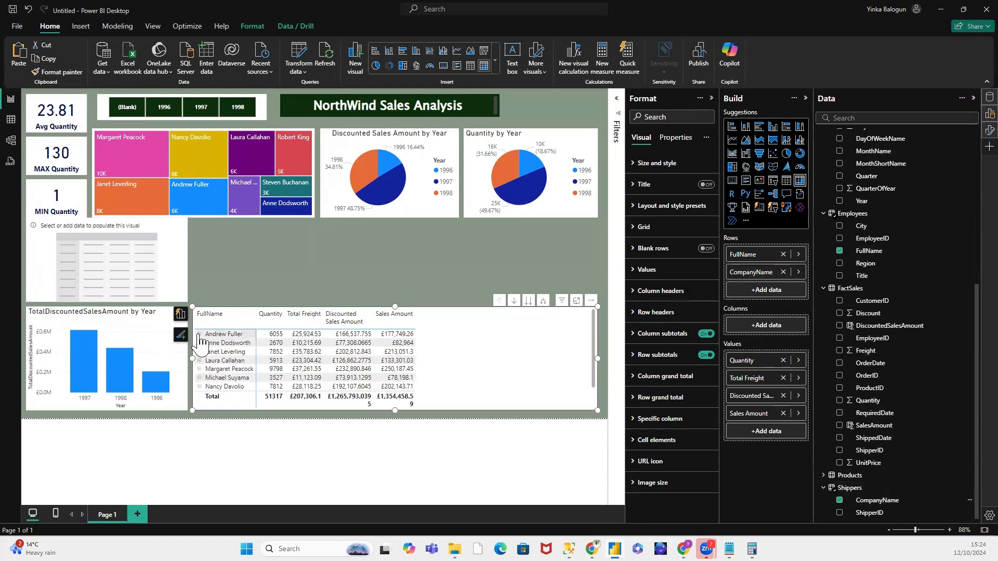
Step: Expand the first employee's row in the matrix, narrow the visual to fit its columns and extend it up to the treemap
click(199, 335)
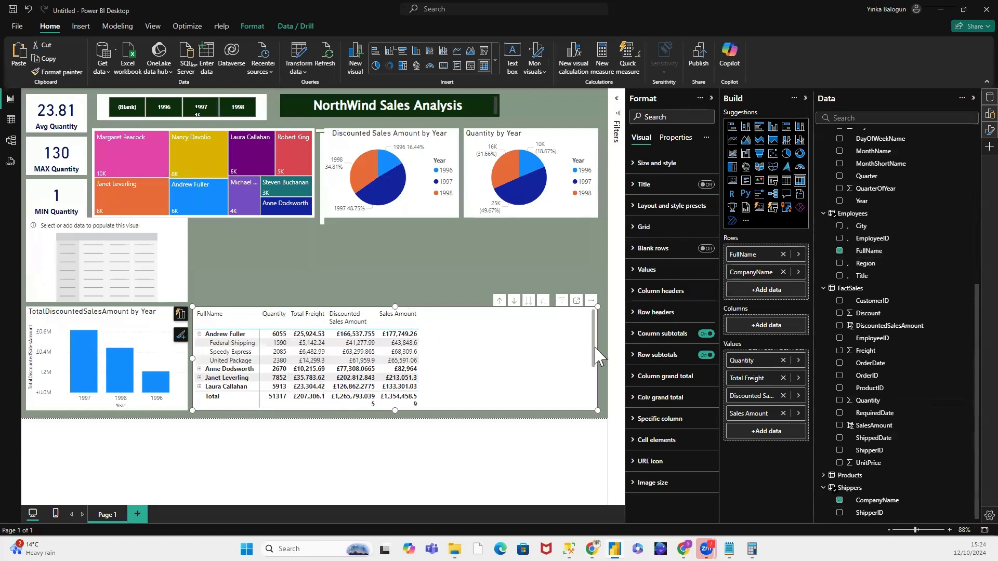
drag(586, 358, 426, 365)
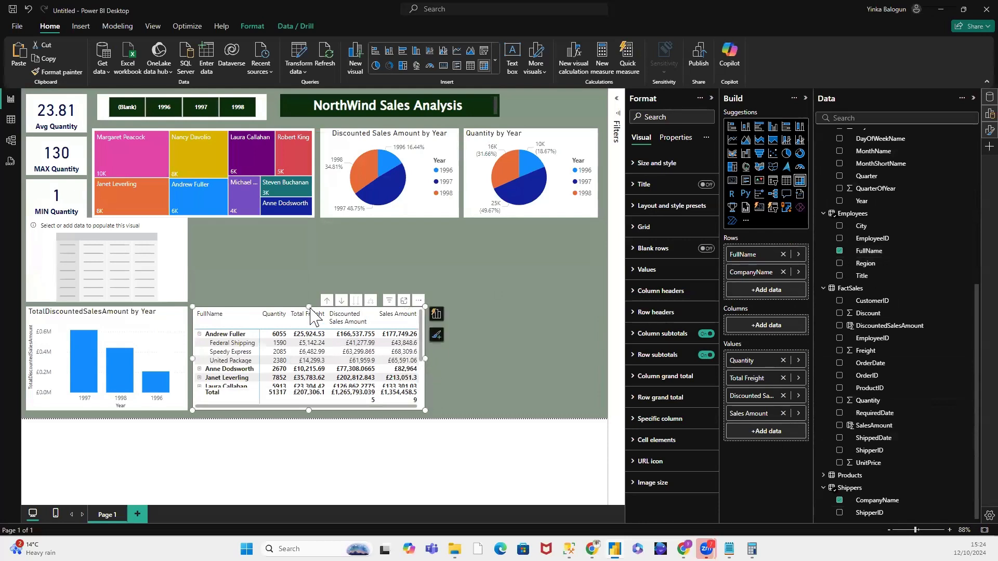
drag(308, 305, 323, 220)
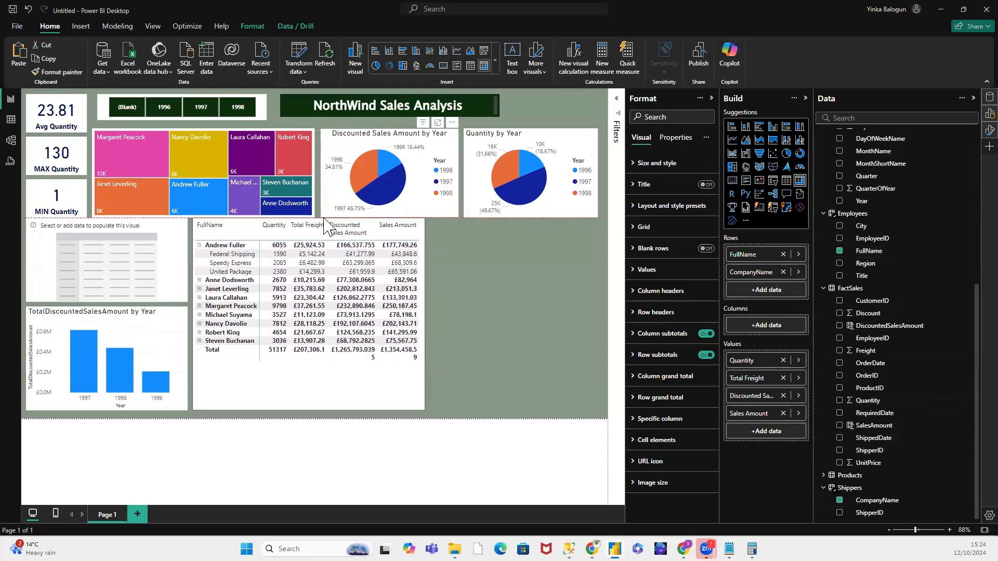
Step: Delete the empty matrix placeholder and move the TotalDiscountedSalesAmount by Year chart to the free area below the Quantity by Year pie chart
click(173, 262)
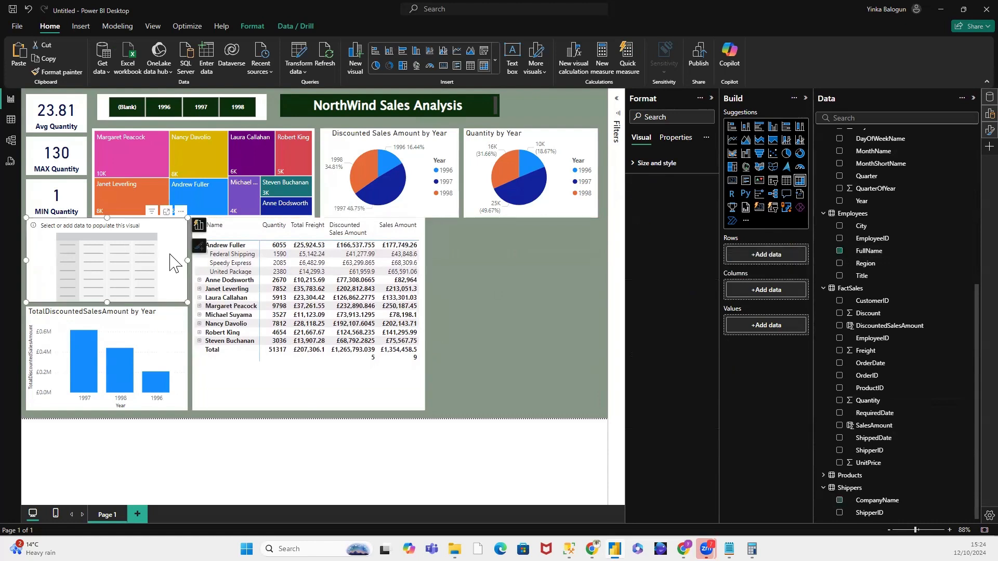
key(Delete)
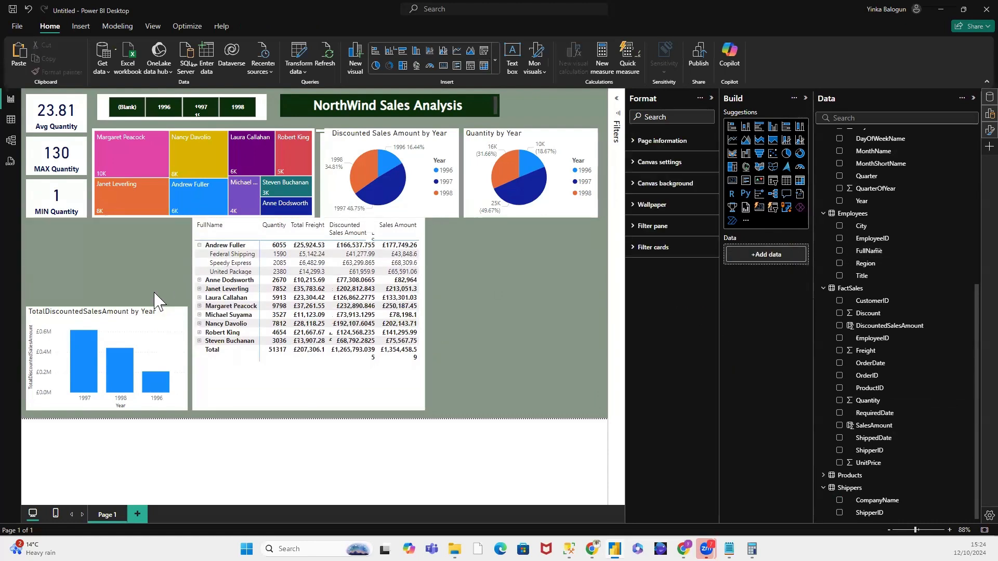
drag(121, 311, 392, 302)
drag(468, 296, 536, 283)
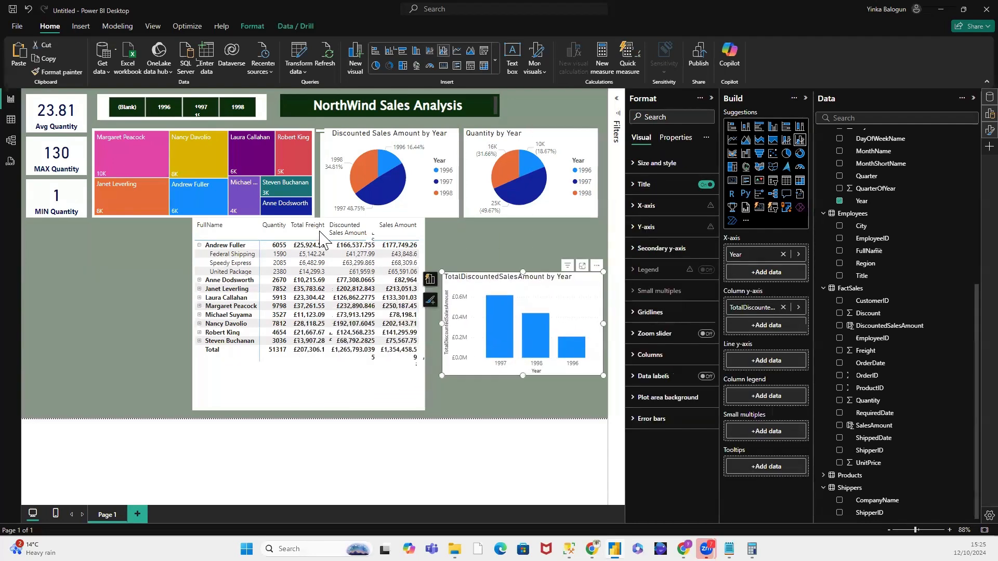
Step: Move the employee matrix below the quantity cards and treemap, aligned with the cards' outer edge, and slightly raise its lower edge
click(279, 227)
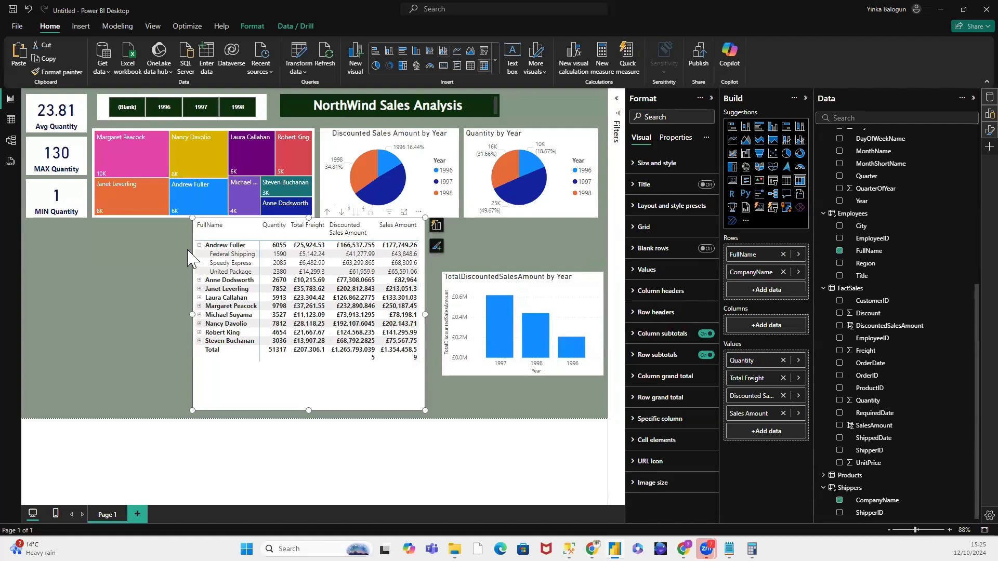
drag(275, 221, 109, 243)
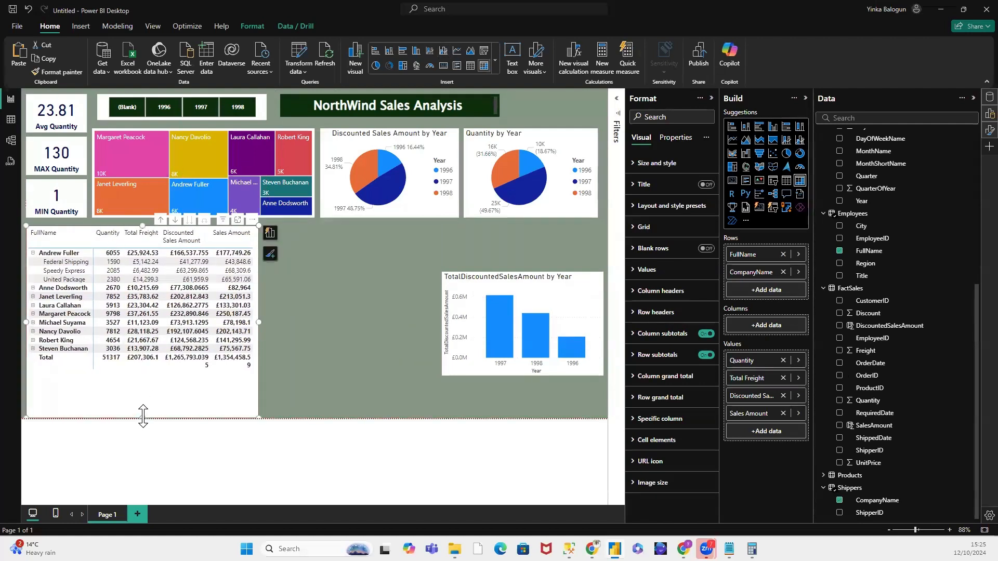
drag(143, 415, 143, 409)
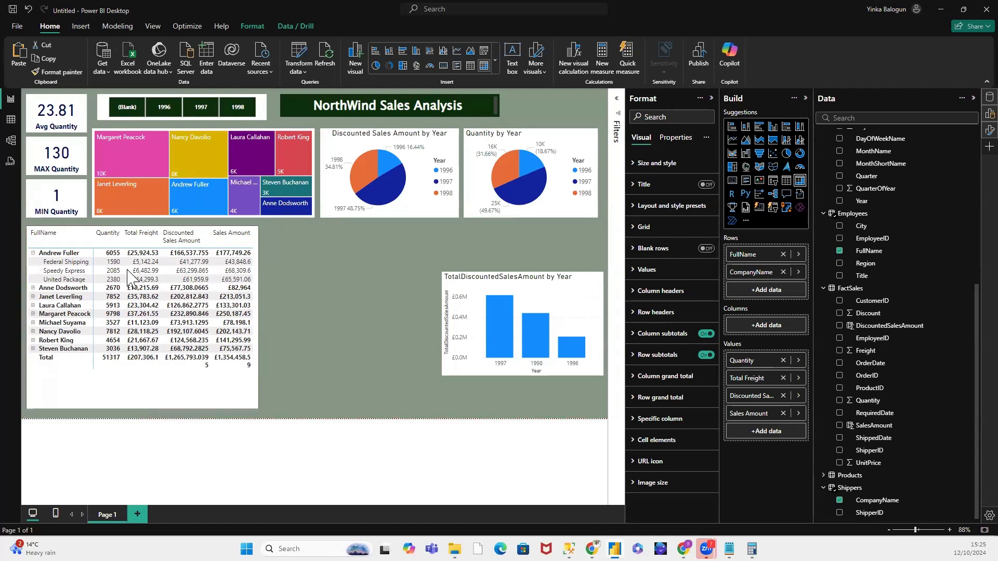
Step: Lower the upper edge of the employee matrix slightly and collapse the first employee's row
click(311, 311)
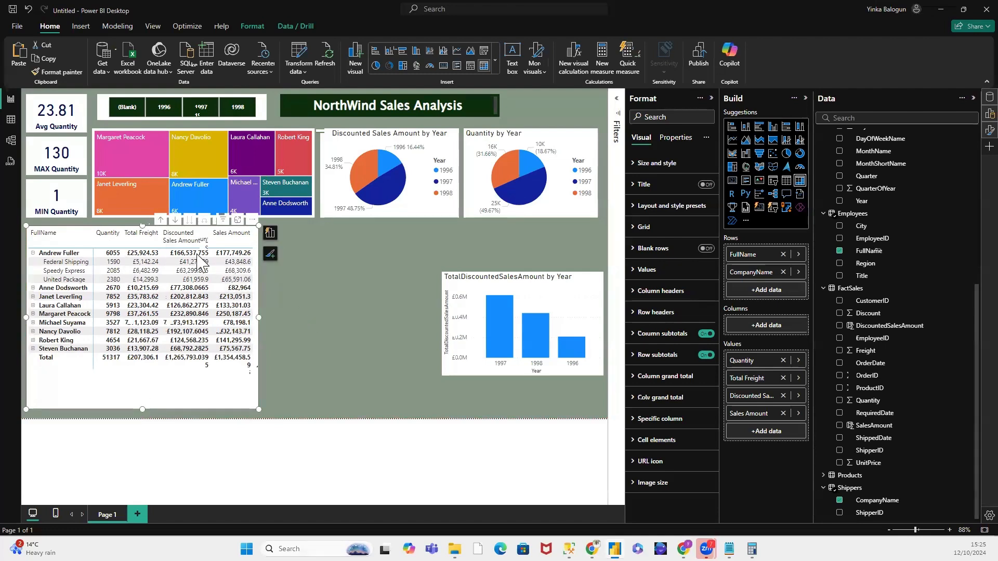
click(147, 235)
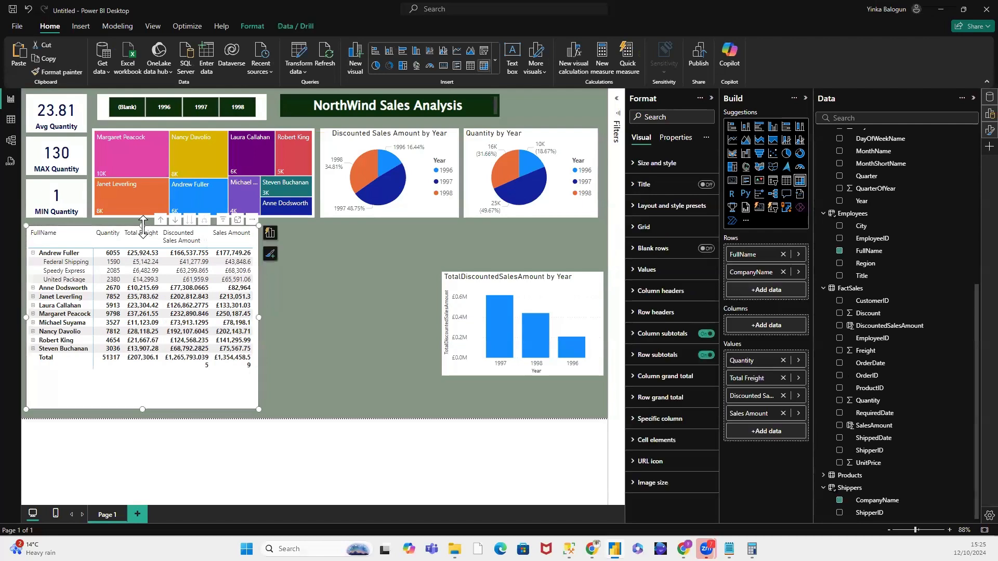
click(304, 332)
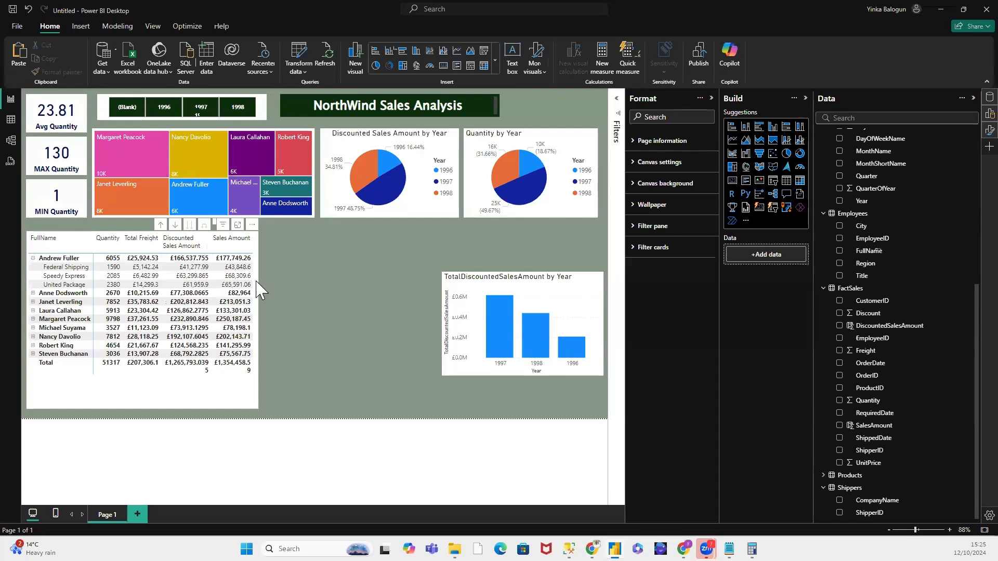
click(33, 258)
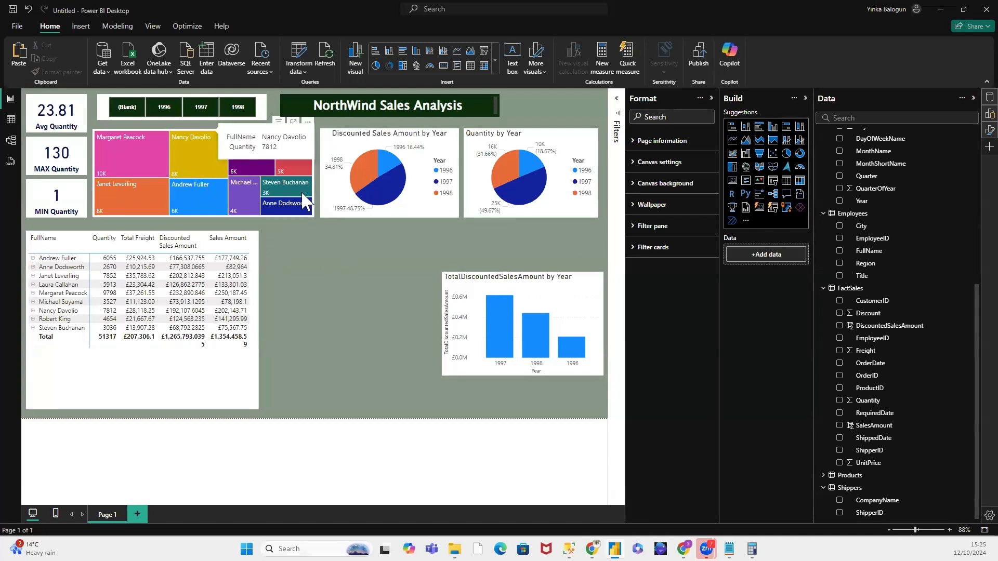
Step: Move the employee treemap to the free area beside the matrix and place the TotalDiscountedSalesAmount by Year chart in its former spot
drag(210, 134, 403, 289)
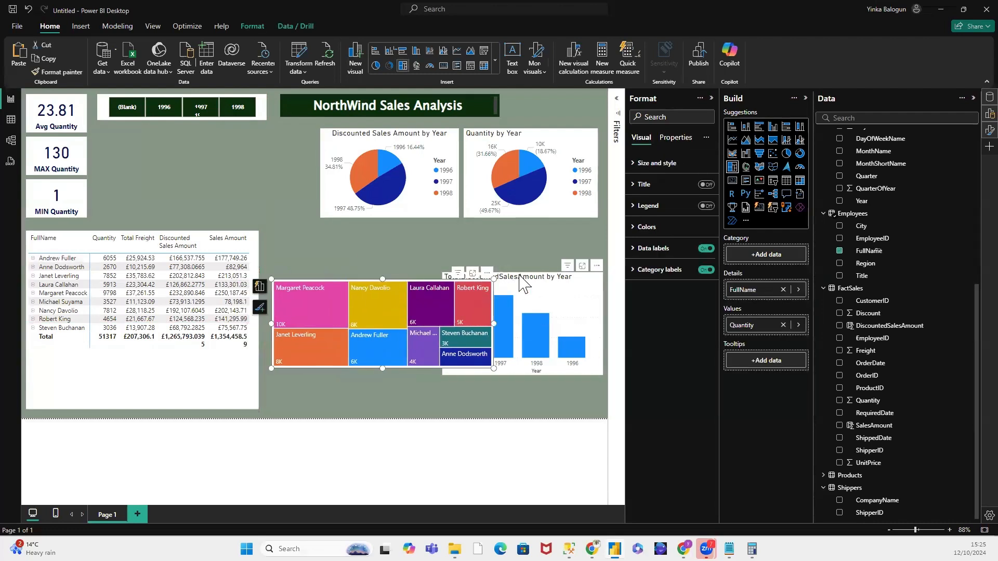
click(519, 286)
drag(203, 160, 213, 143)
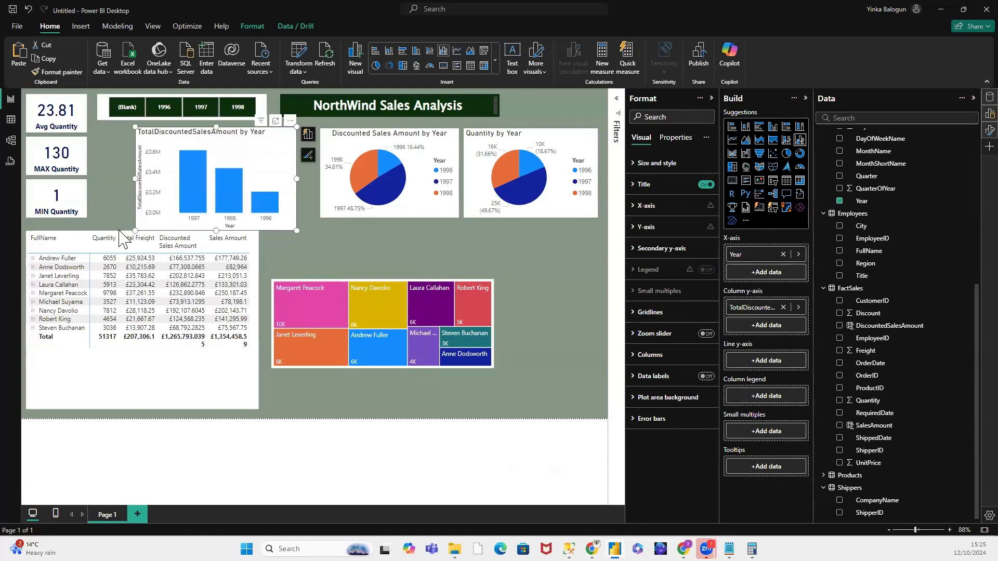
Step: Sort the matrix by Total Freight in descending order and lower its upper edge to leave a gap below the column chart
click(122, 232)
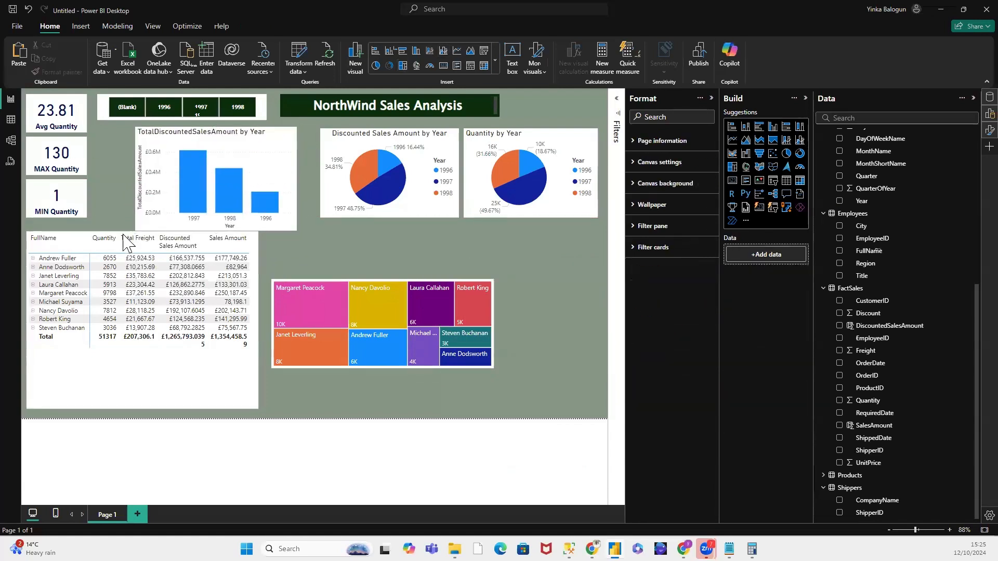
click(126, 238)
click(129, 240)
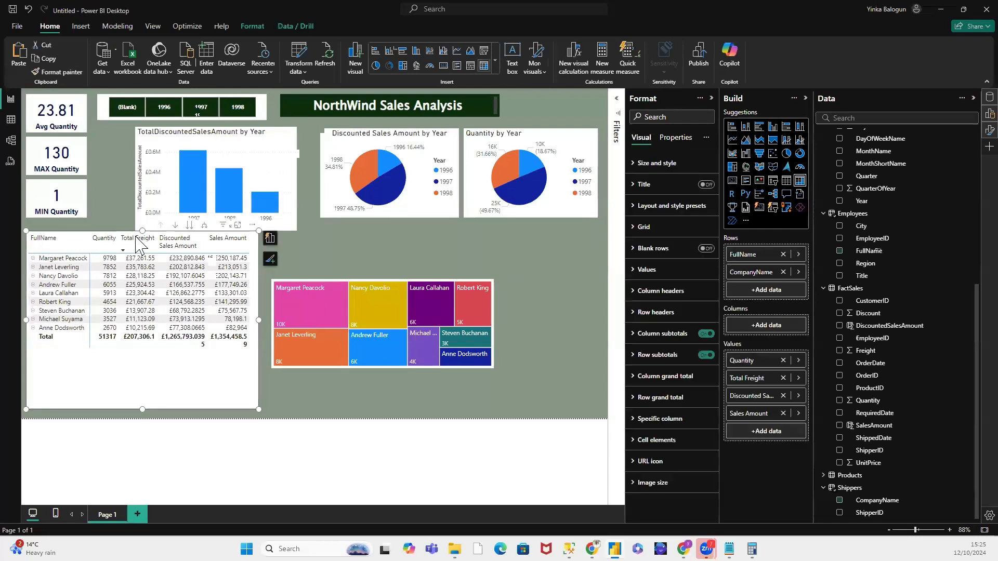
drag(139, 242, 139, 269)
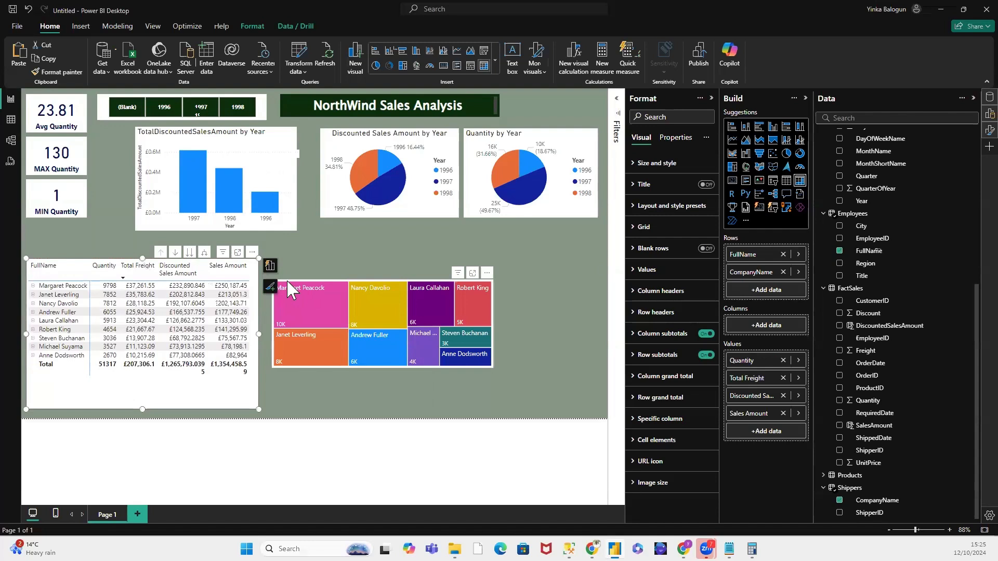
Step: Align the treemap with the matrix's upper edge, extend it down to the matrix's lower edge and clear its highlighting
drag(286, 279, 282, 264)
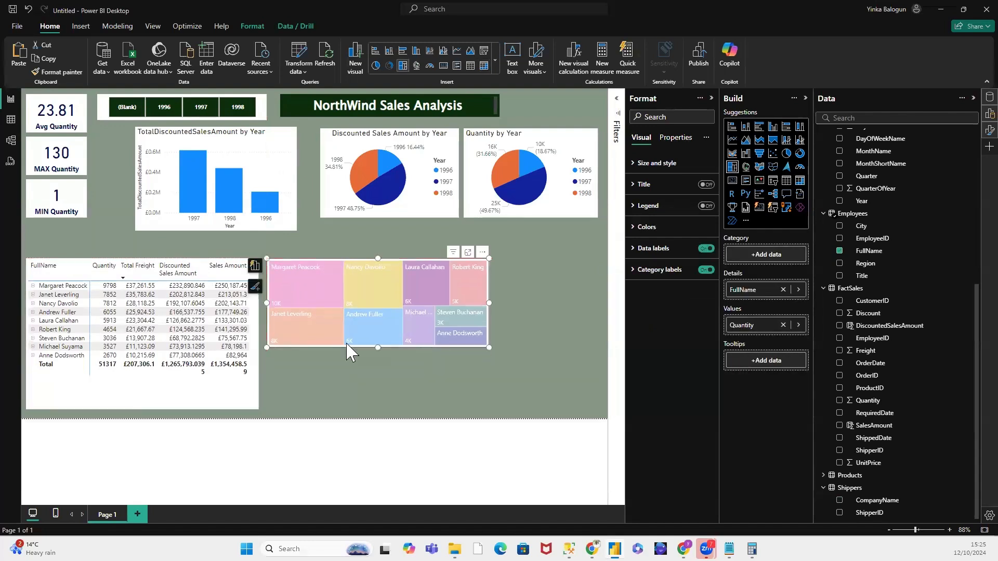
drag(378, 347, 376, 409)
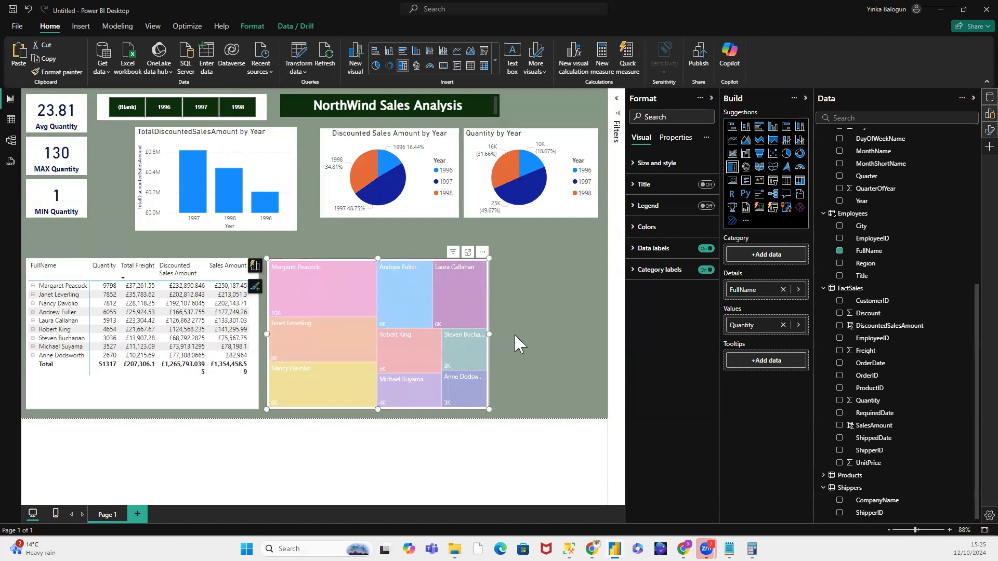
click(504, 344)
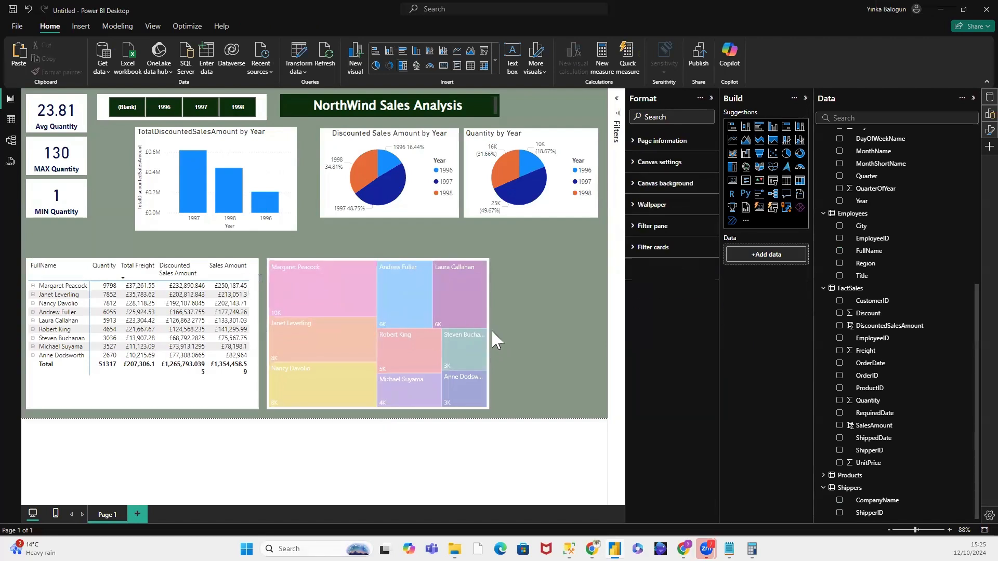
click(458, 305)
click(457, 306)
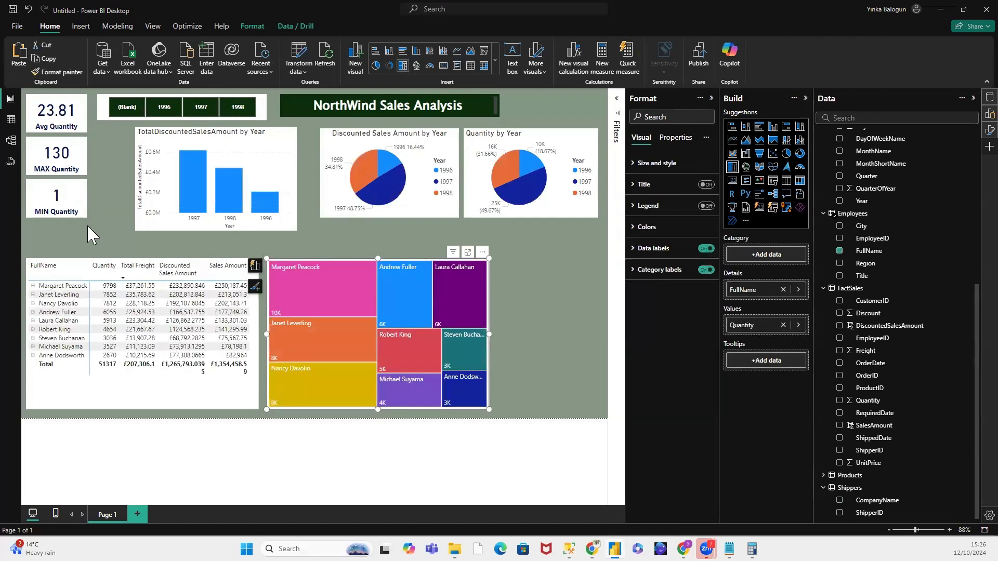
Step: Move the TotalDiscountedSalesAmount by Year chart beside the quantity cards, aligned with the Year slicer's outer edge, and extend it down to the matrix
drag(159, 133, 121, 135)
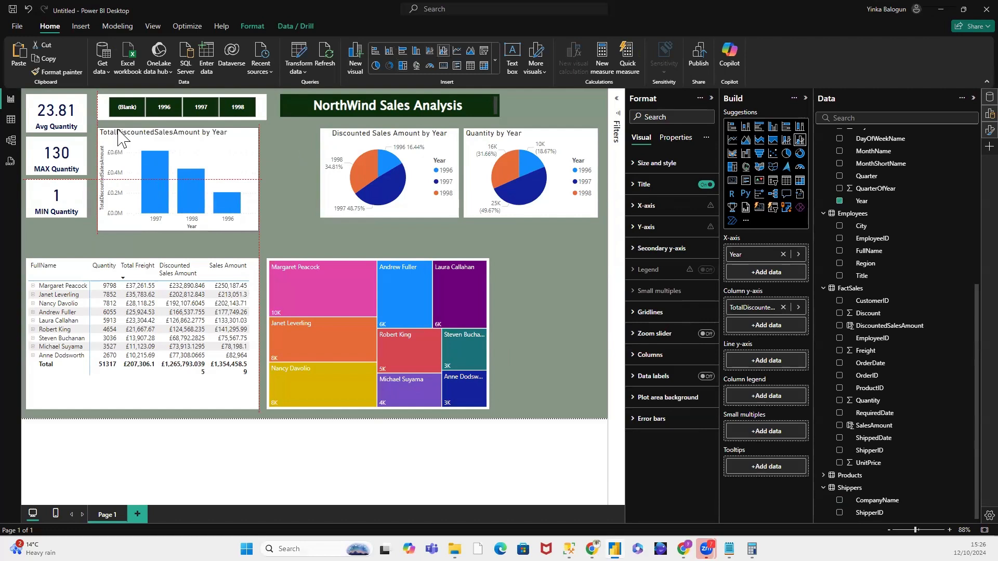
drag(118, 130, 118, 130)
drag(177, 233, 245, 254)
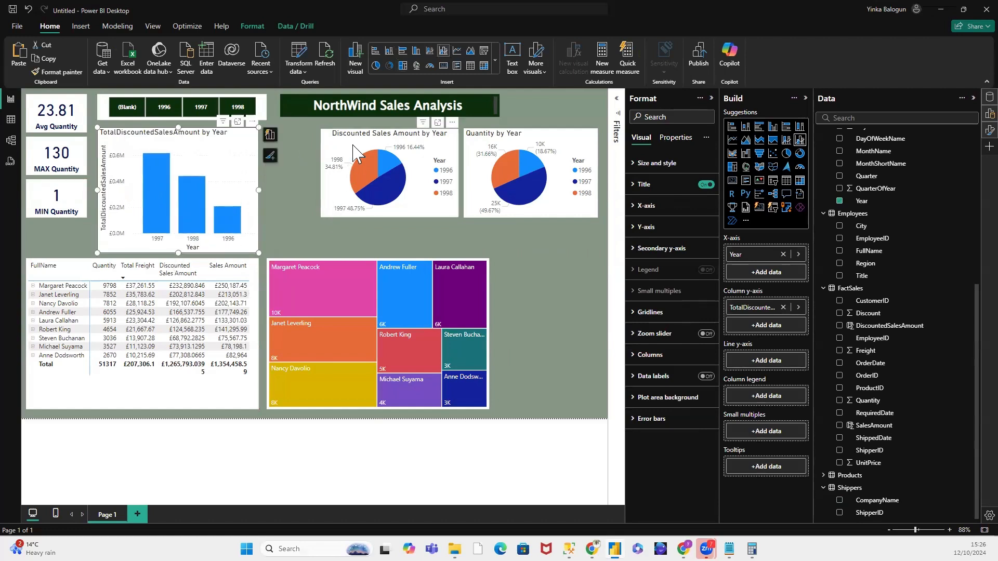
Step: Move the Discounted Sales Amount and Quantity pie charts up beside the column chart and extend both down to its lower edge
drag(353, 141, 294, 140)
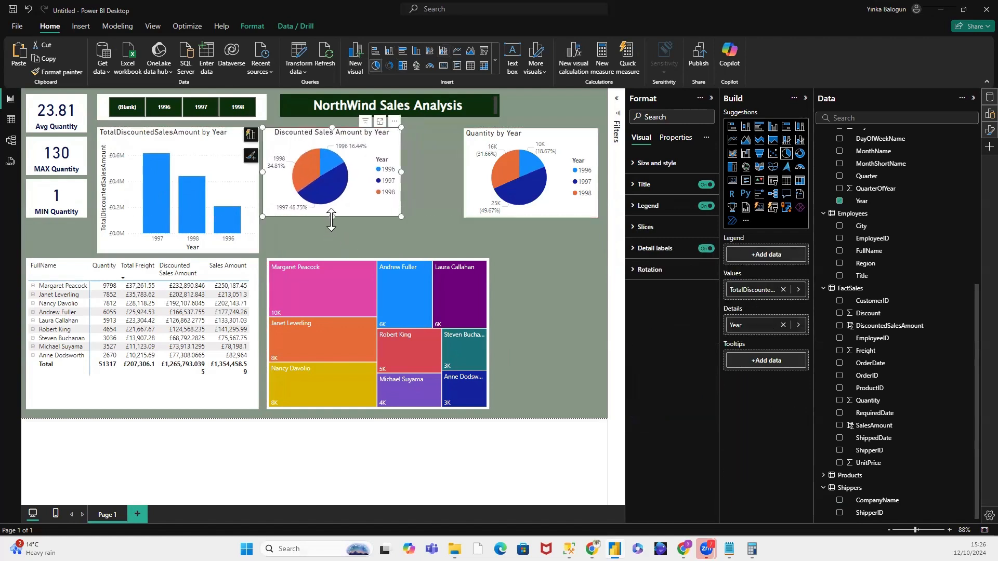
drag(332, 217, 326, 256)
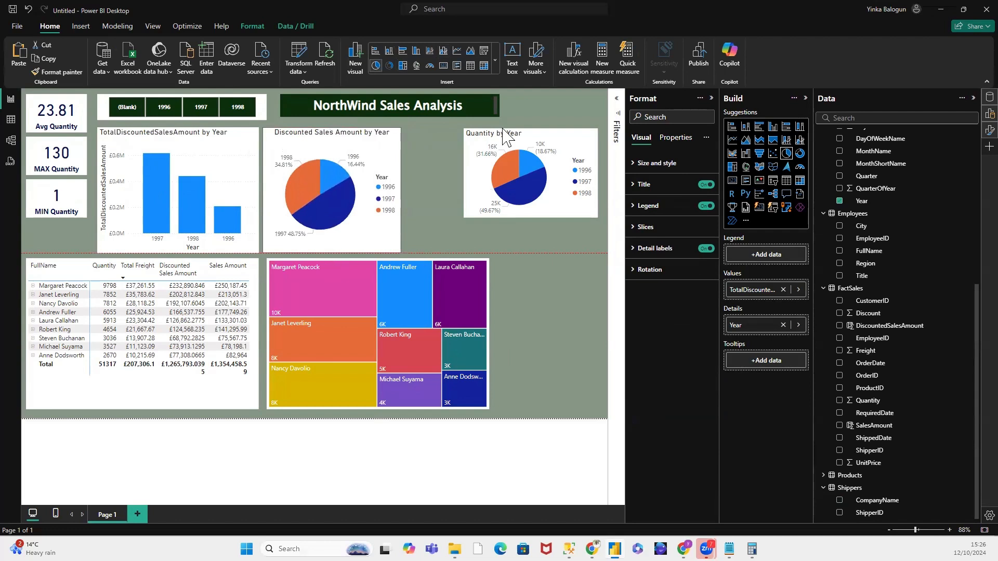
drag(493, 138, 435, 135)
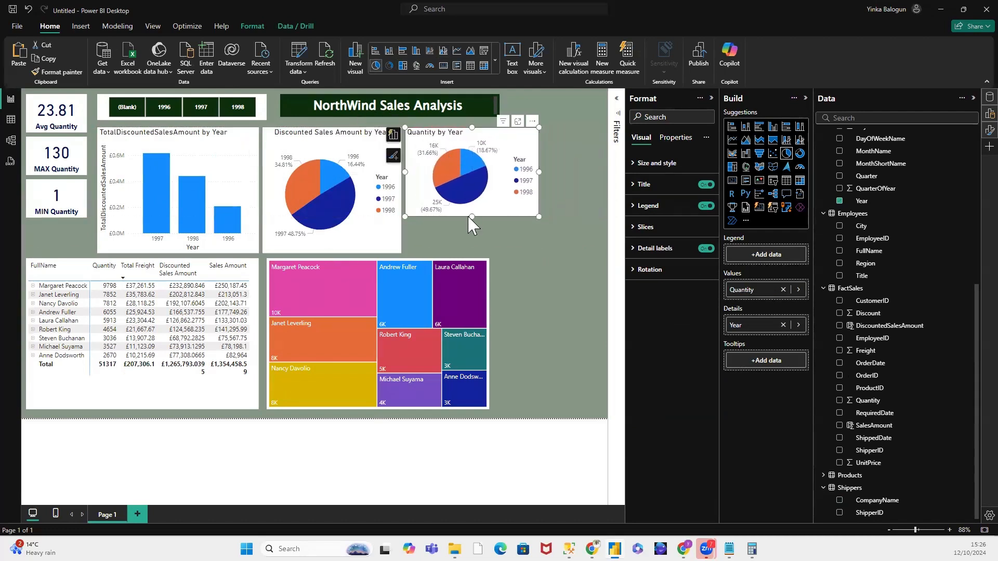
drag(467, 234, 463, 254)
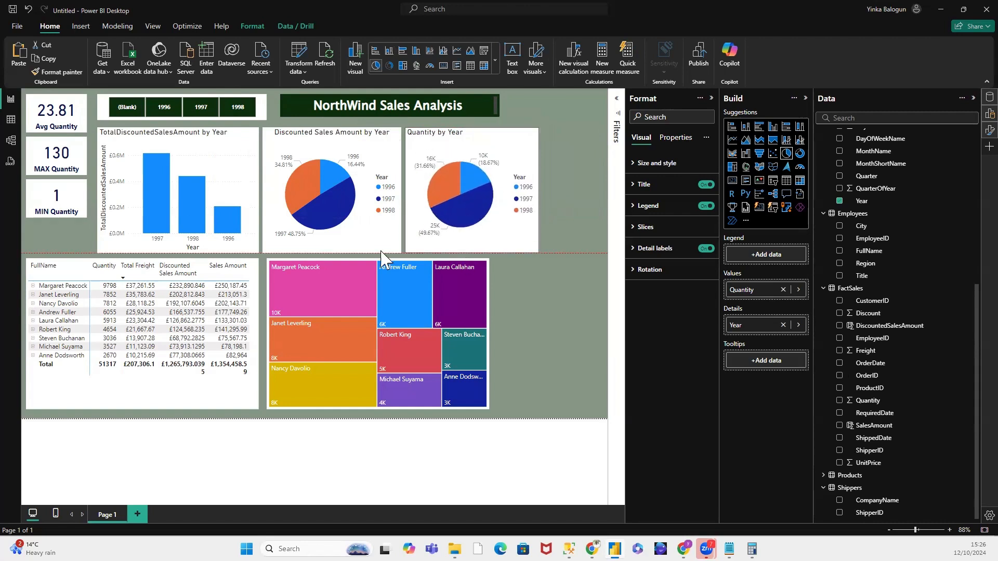
Step: Narrow the TotalDiscountedSalesAmount by Year chart and shift both pie charts toward it to close the gaps
click(256, 197)
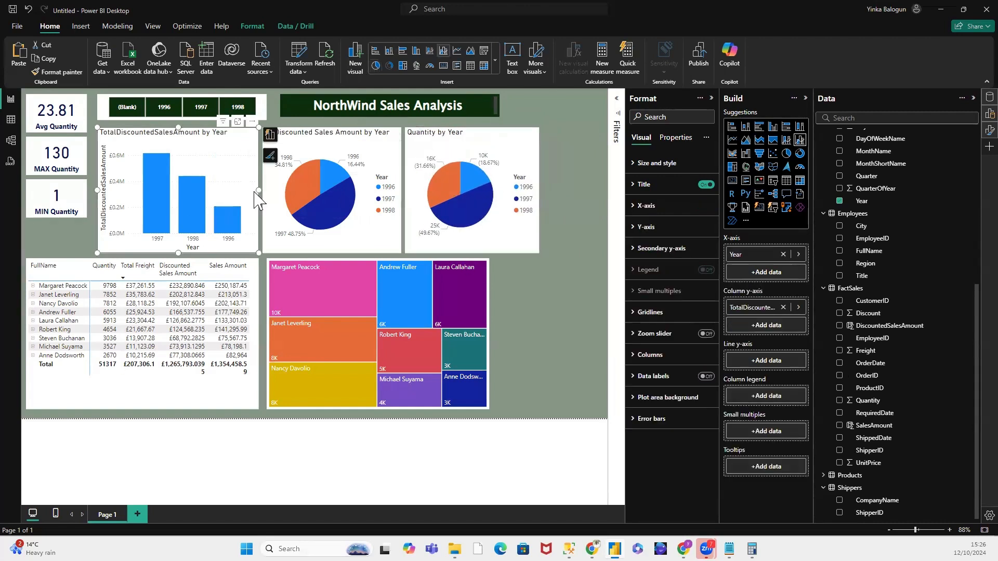
drag(258, 198, 236, 200)
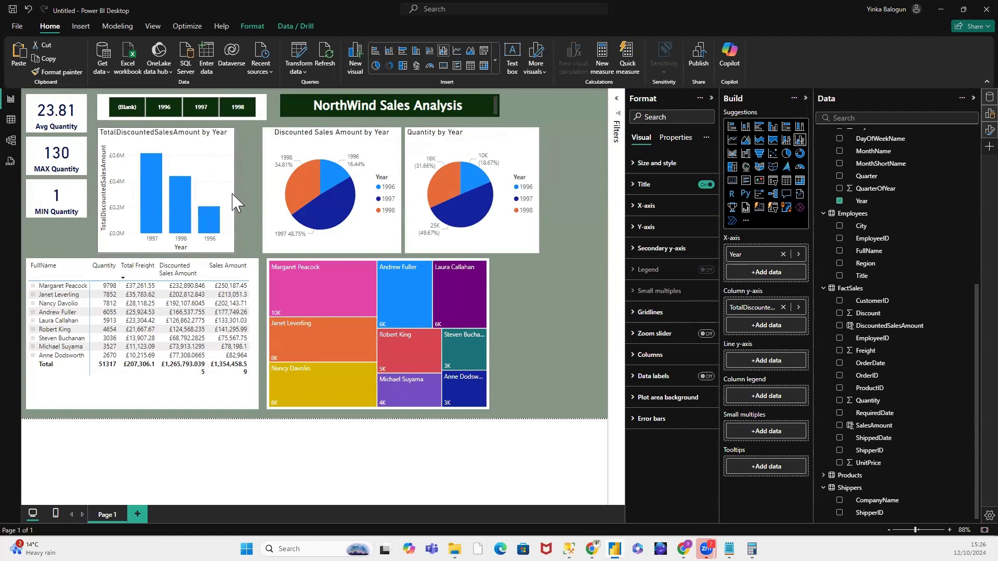
drag(326, 136, 294, 134)
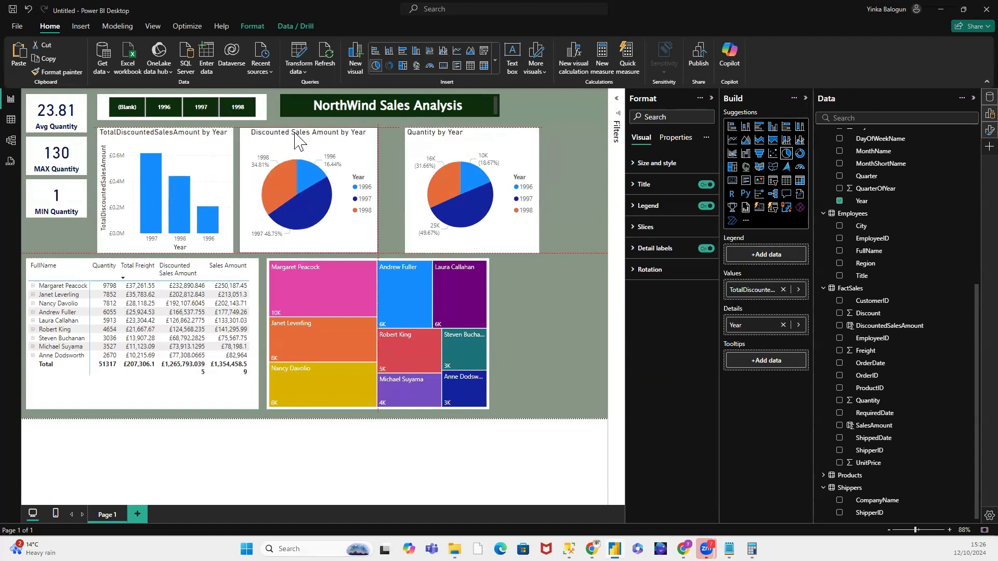
drag(450, 136, 427, 136)
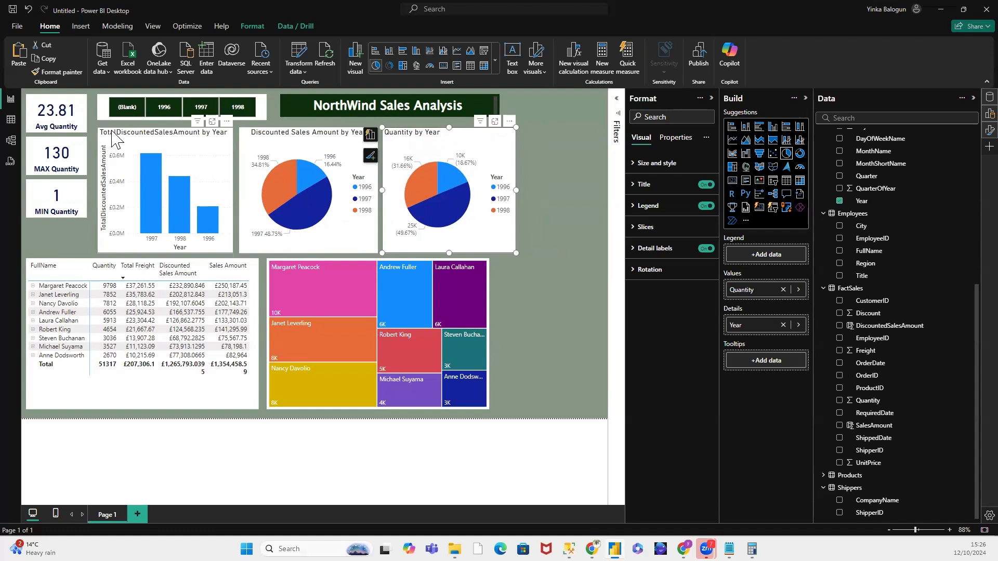
Step: Shift the column chart and both pie charts slightly closer to the quantity cards
drag(107, 133, 107, 138)
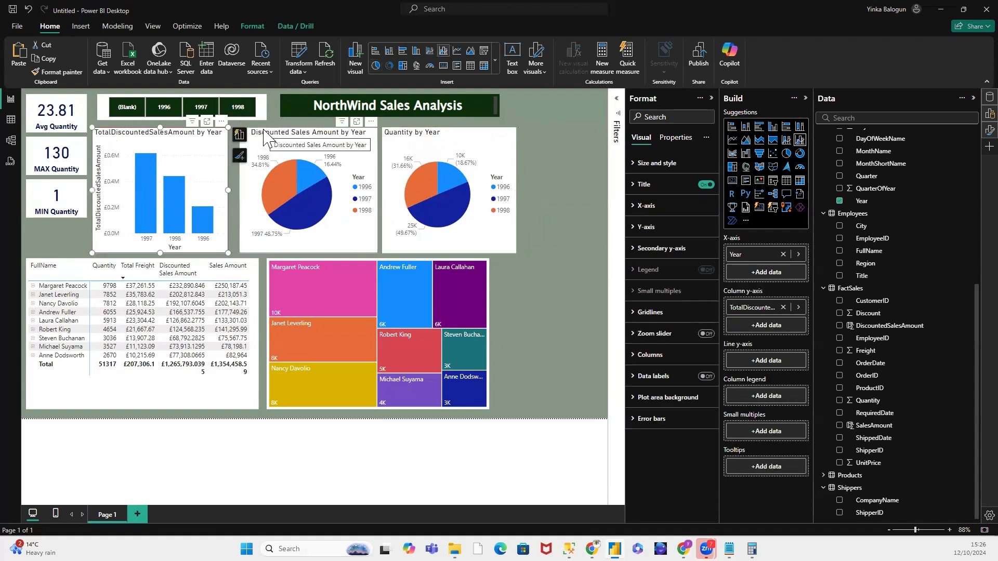
drag(260, 139, 263, 140)
drag(403, 139, 405, 140)
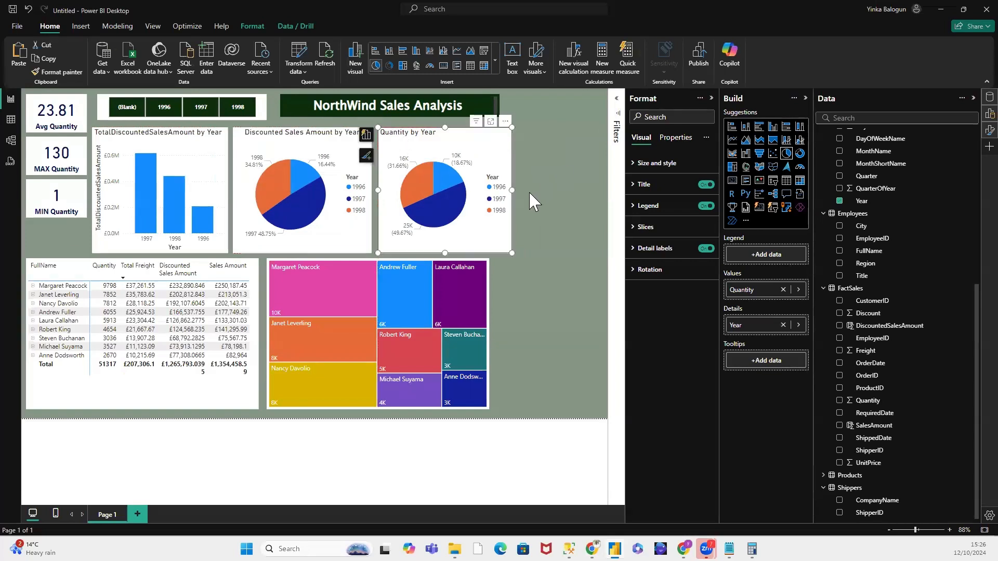
Step: Narrow the Quantity by Year pie, the Discounted Sales Amount by Year pie and the column chart slightly
drag(512, 190, 507, 189)
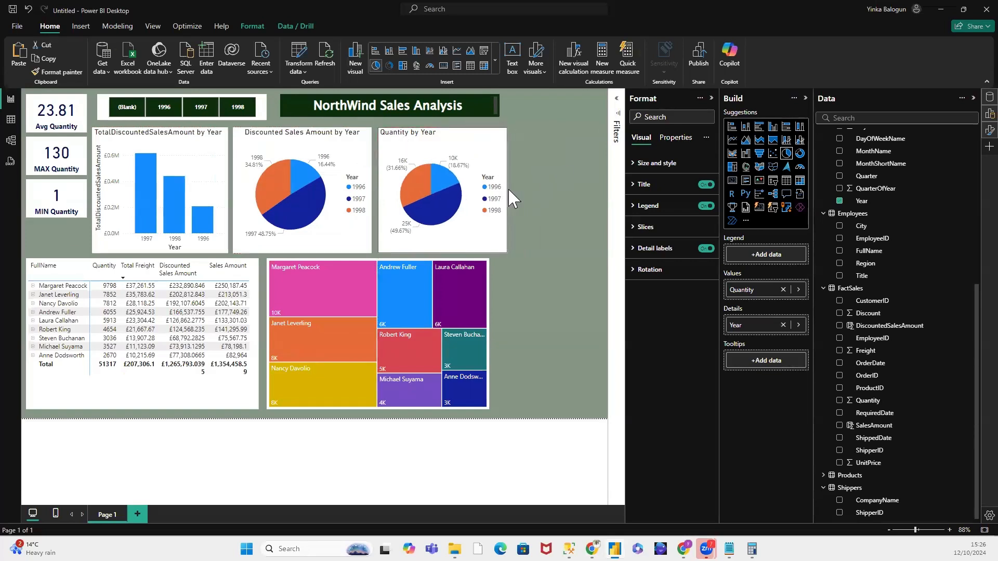
click(370, 186)
drag(367, 190, 359, 191)
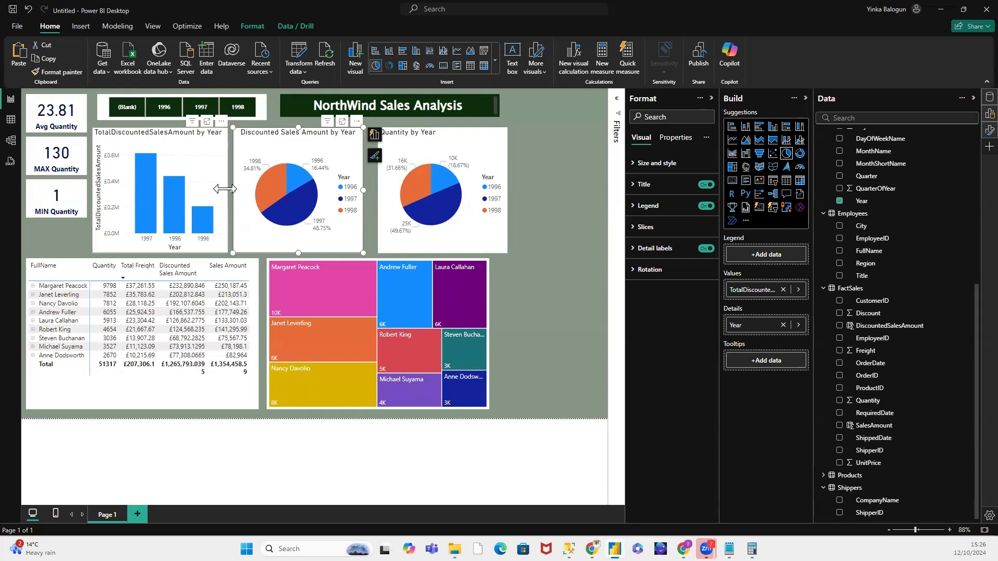
click(225, 192)
drag(227, 190, 222, 189)
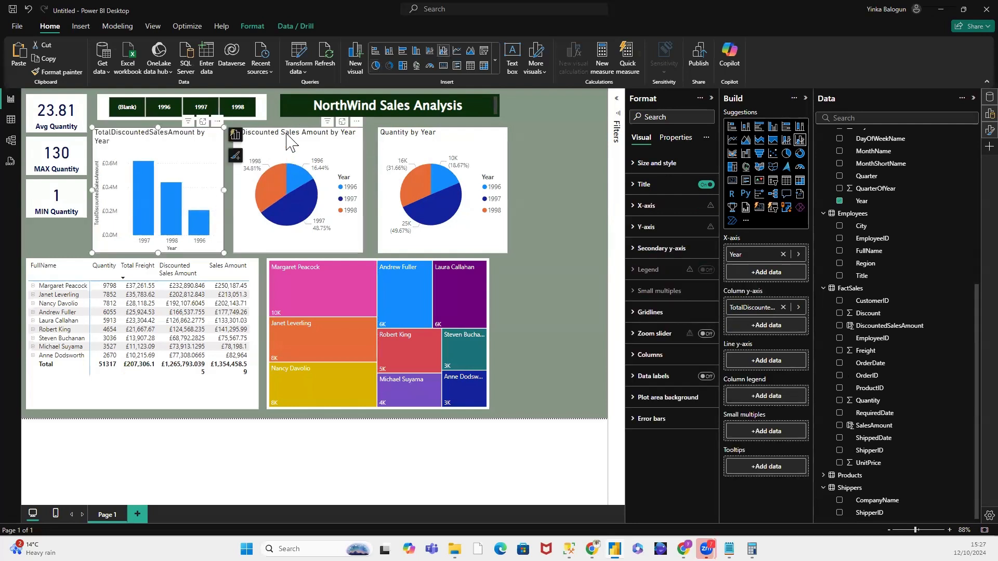
Step: Move both pie charts toward the column chart so all three sit side by side with small gaps
drag(283, 131, 283, 132)
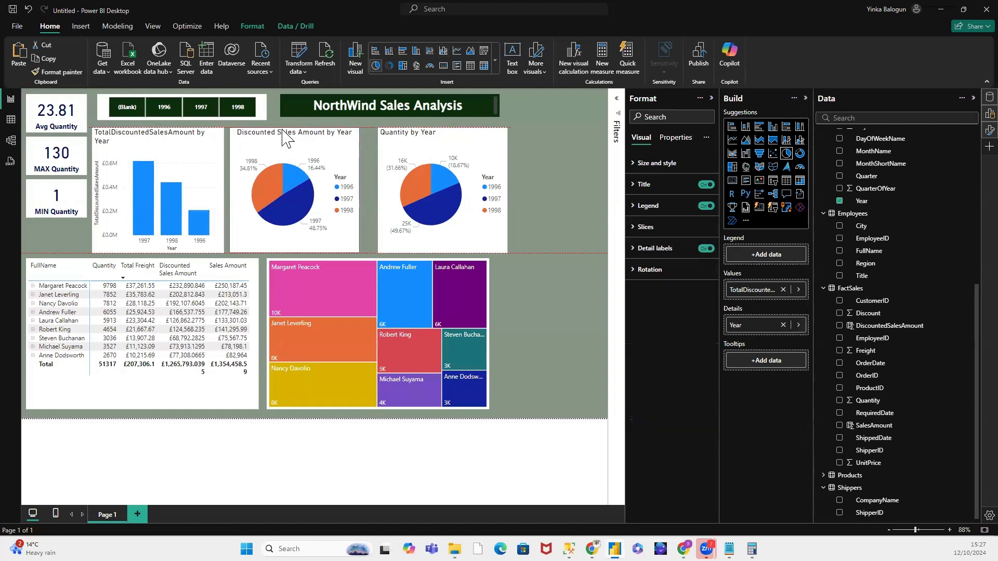
drag(394, 129, 390, 130)
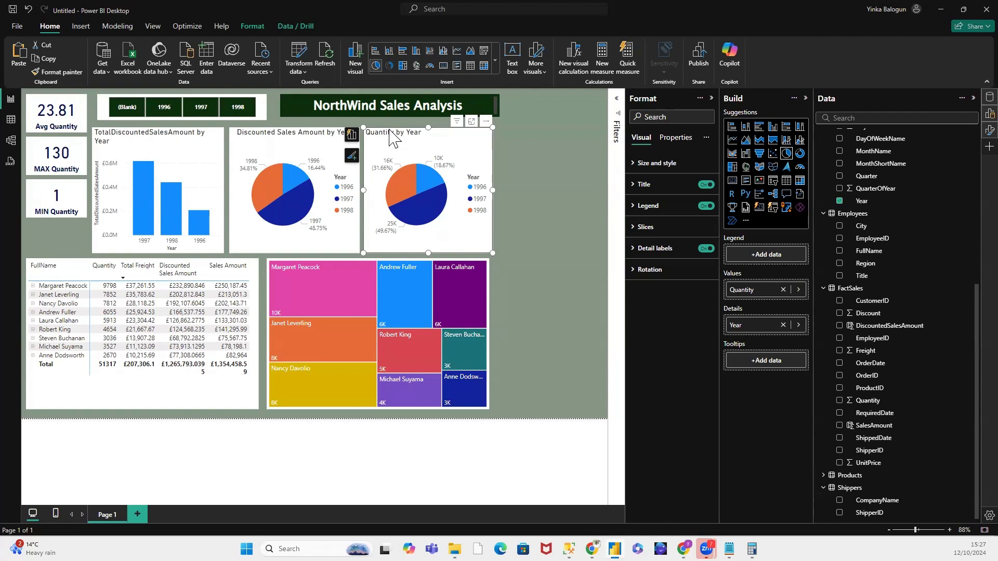
click(523, 160)
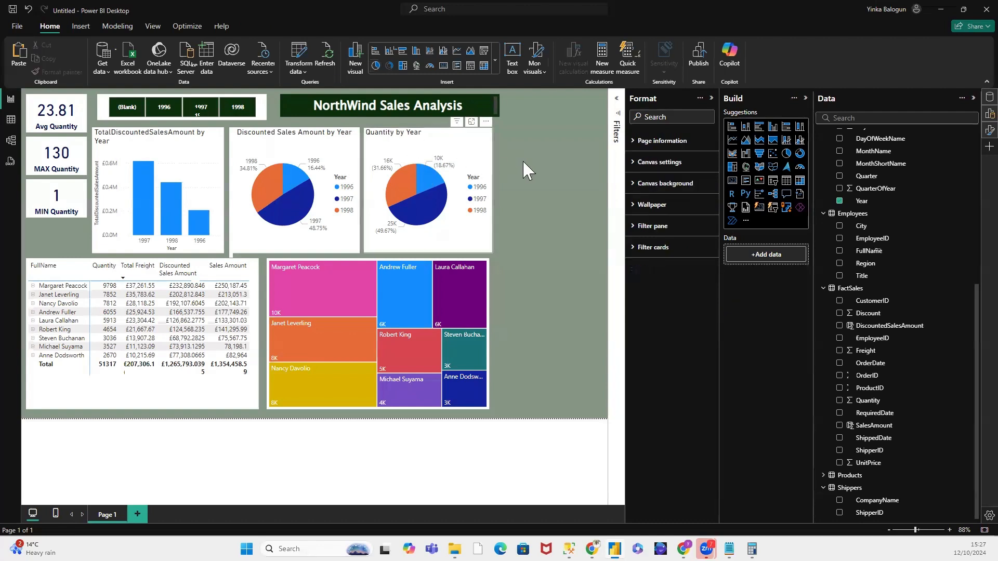
Step: Open the context options of the Quantity by Year pie chart
right_click(436, 137)
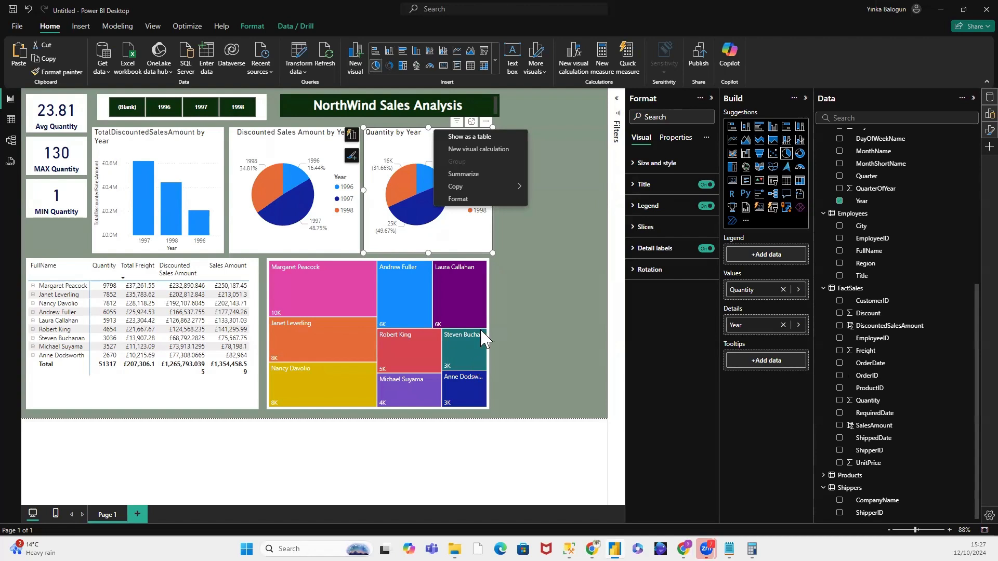
Step: Move the employee treemap to the right edge of the report page, just below the level of the pie charts
click(513, 304)
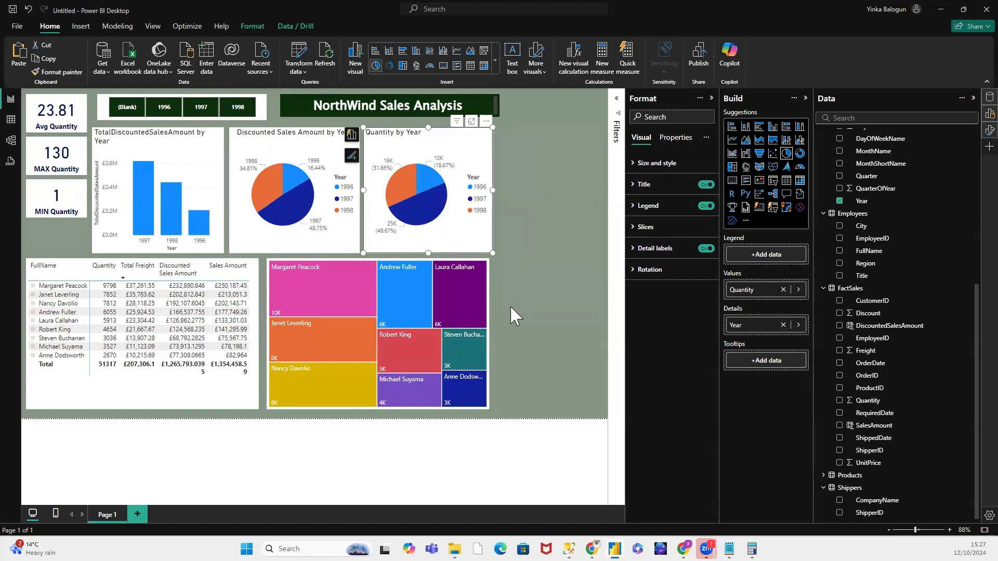
mouse_move(404, 311)
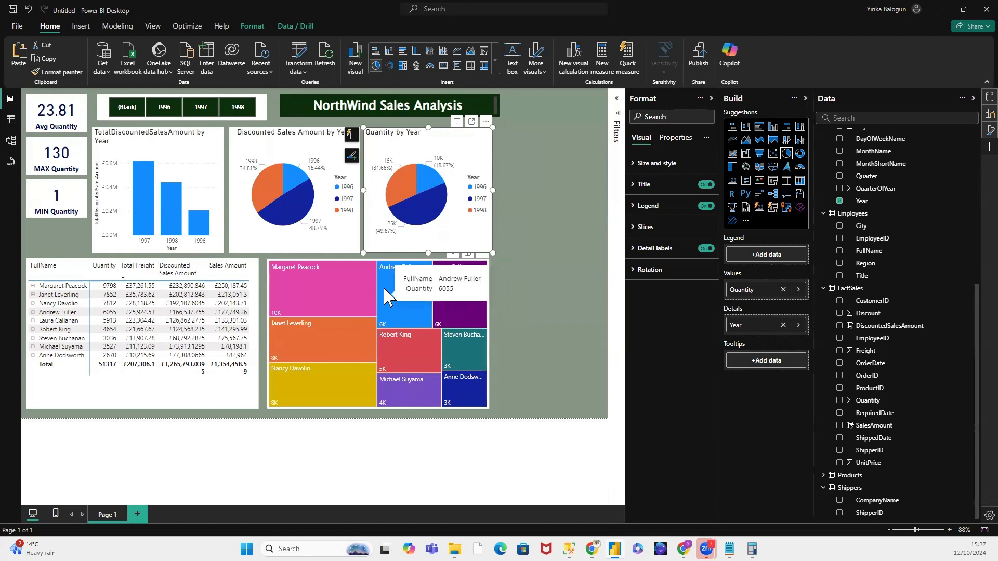
drag(385, 271, 533, 255)
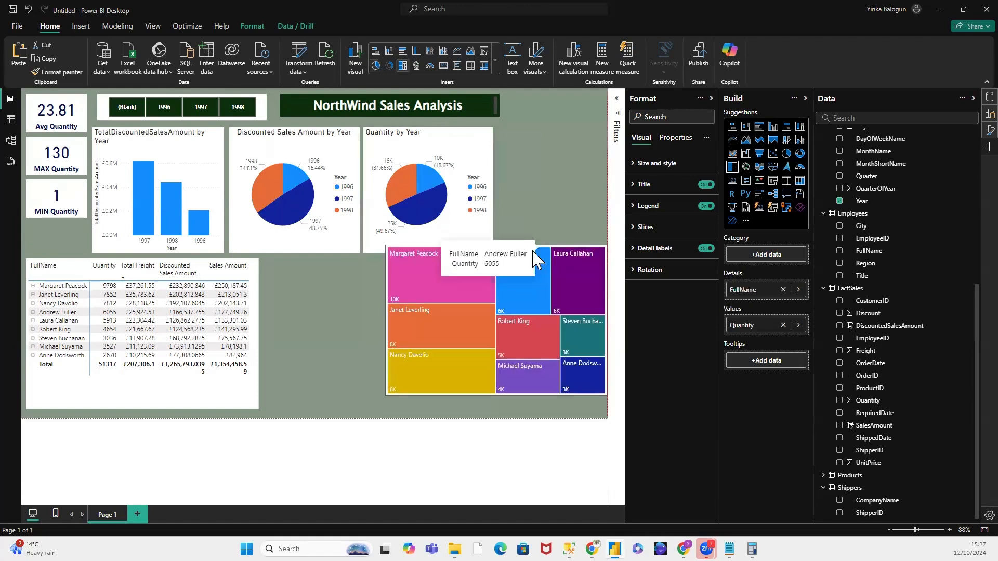
click(538, 254)
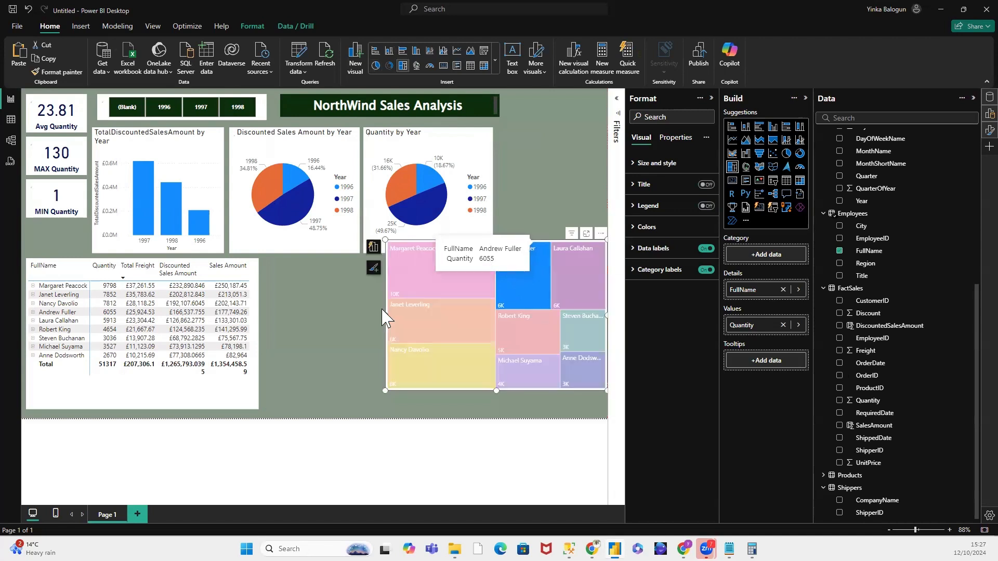
Step: Reshape the employee treemap into a tall, narrow column spanning from the charts' upper edge to the page bottom, and clear its employee highlight
drag(384, 313, 501, 306)
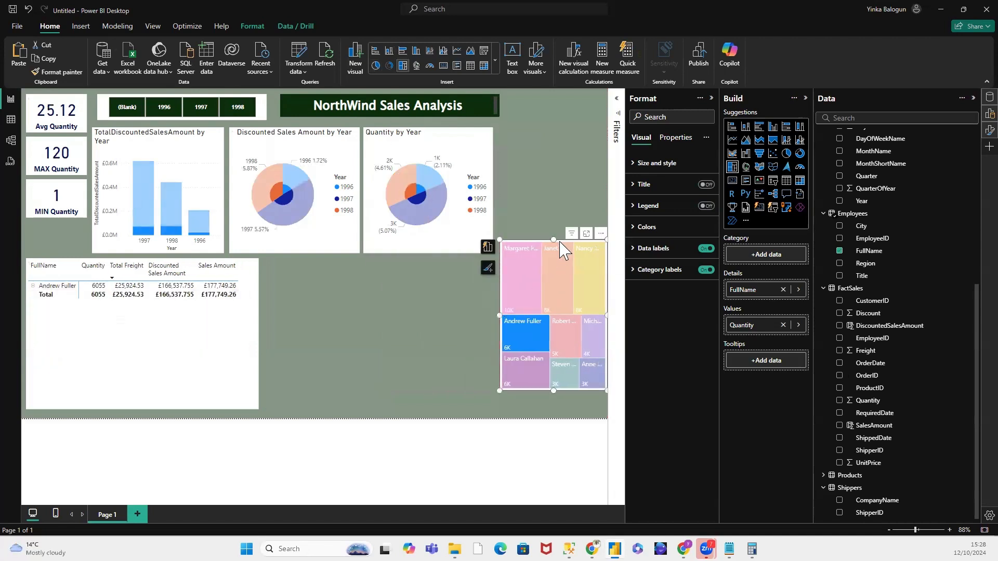
drag(553, 240, 551, 136)
drag(552, 391, 552, 413)
drag(606, 271, 599, 279)
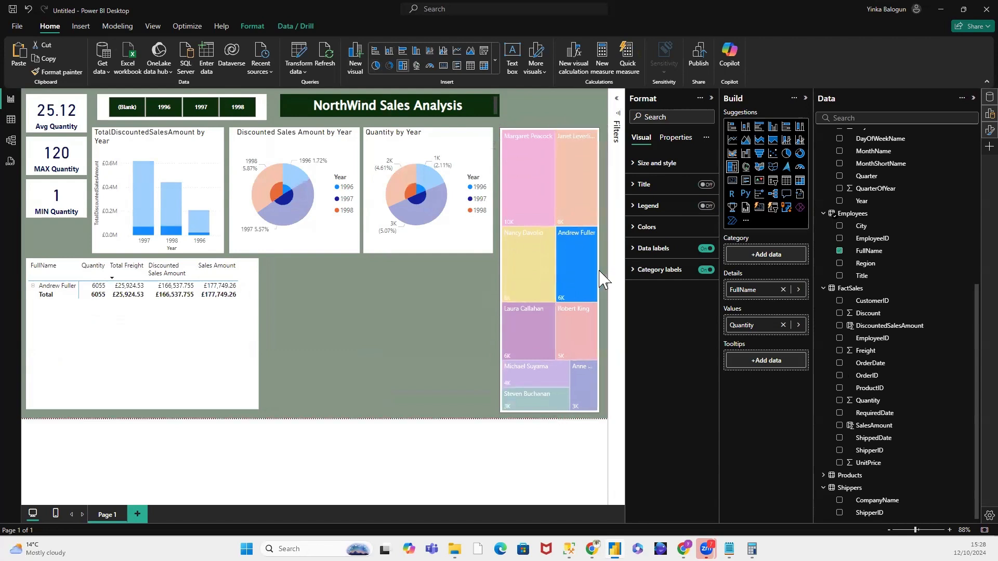
click(583, 271)
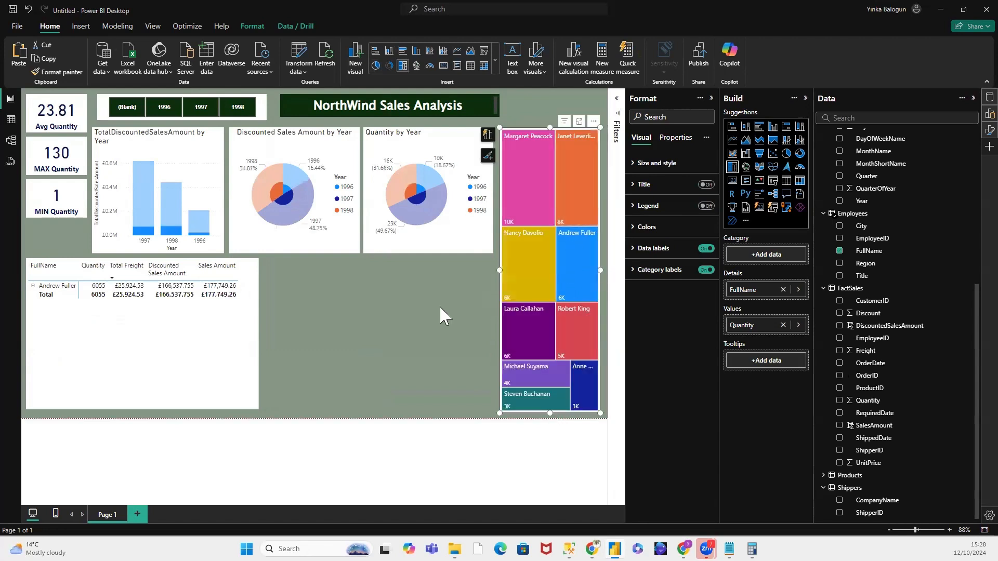
click(269, 299)
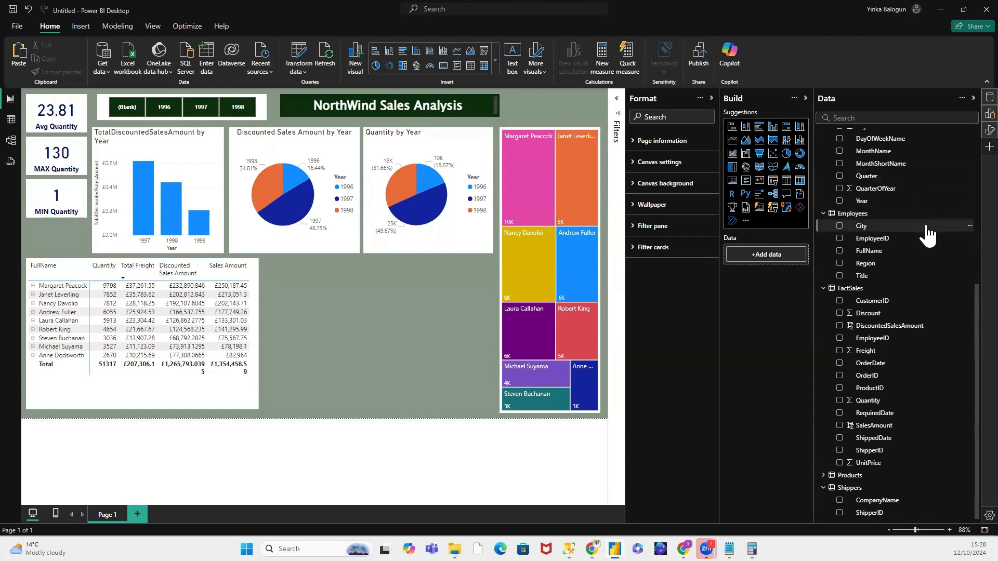
Step: Examine the fields of the model's tables, collapsing Key Measures and Customers, expanding Products and inspecting its QuantityPerUnit column
scroll(926, 233, up, 3)
scroll(926, 235, up, 4)
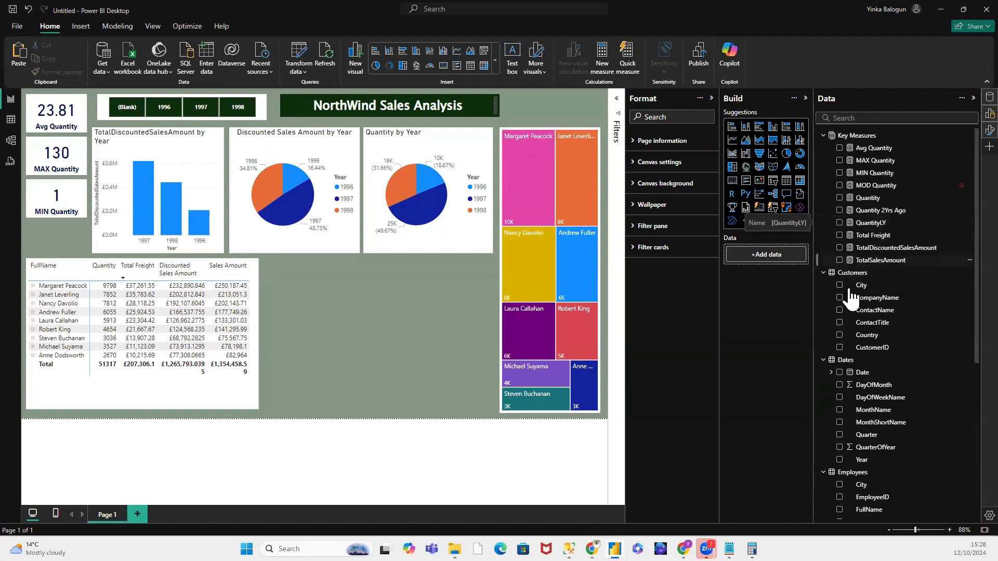
click(823, 273)
click(823, 137)
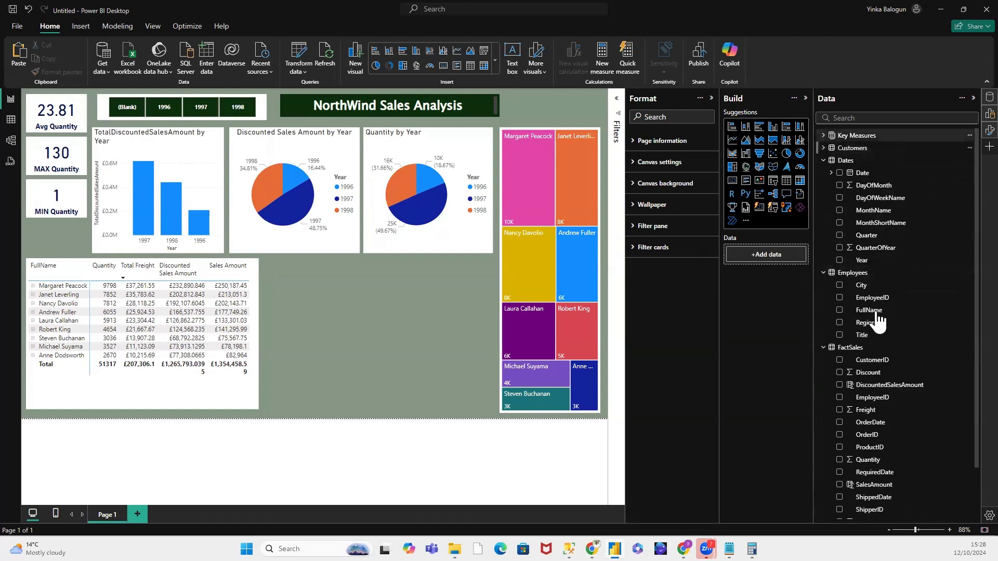
scroll(893, 320, down, 2)
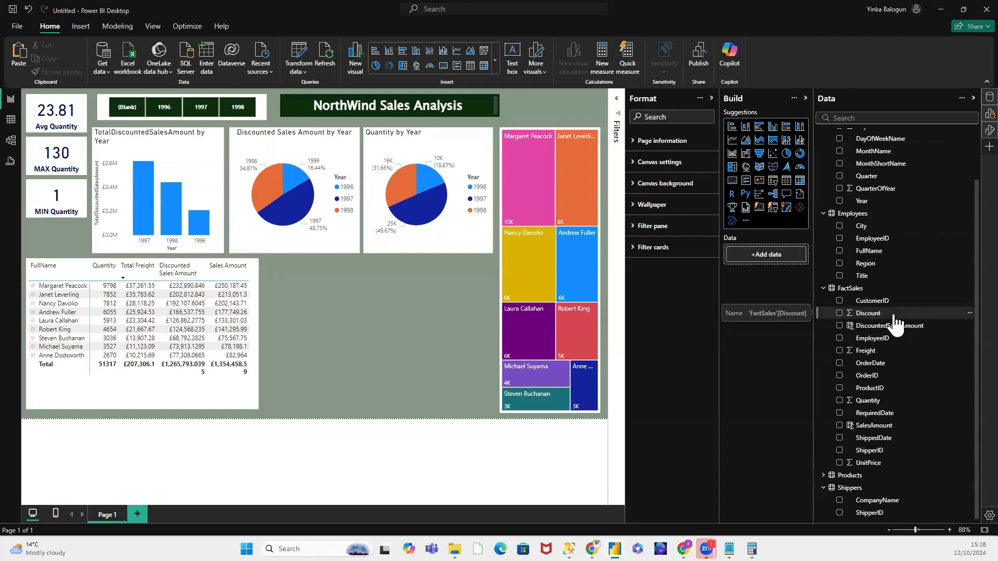
click(837, 474)
scroll(863, 390, down, 3)
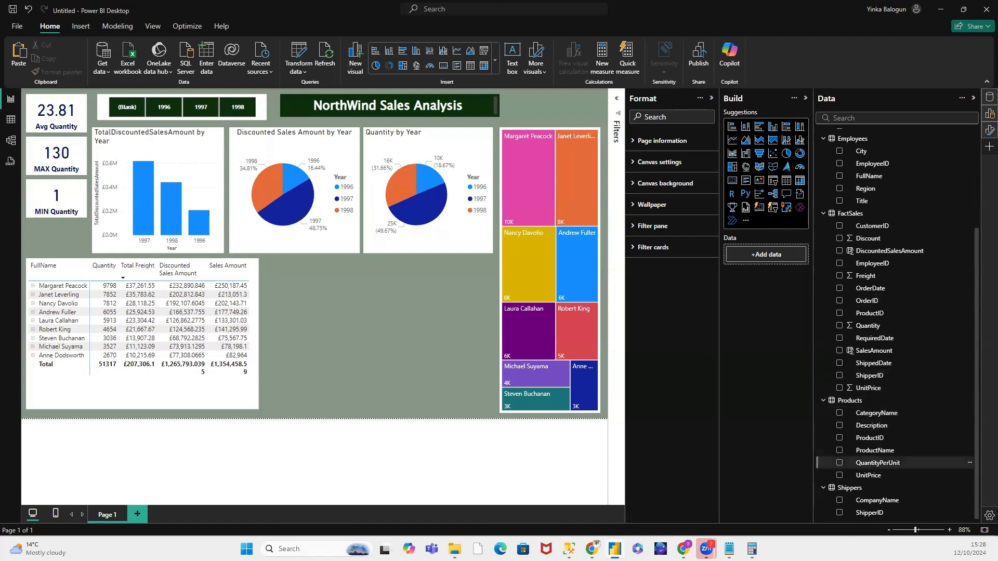
click(878, 463)
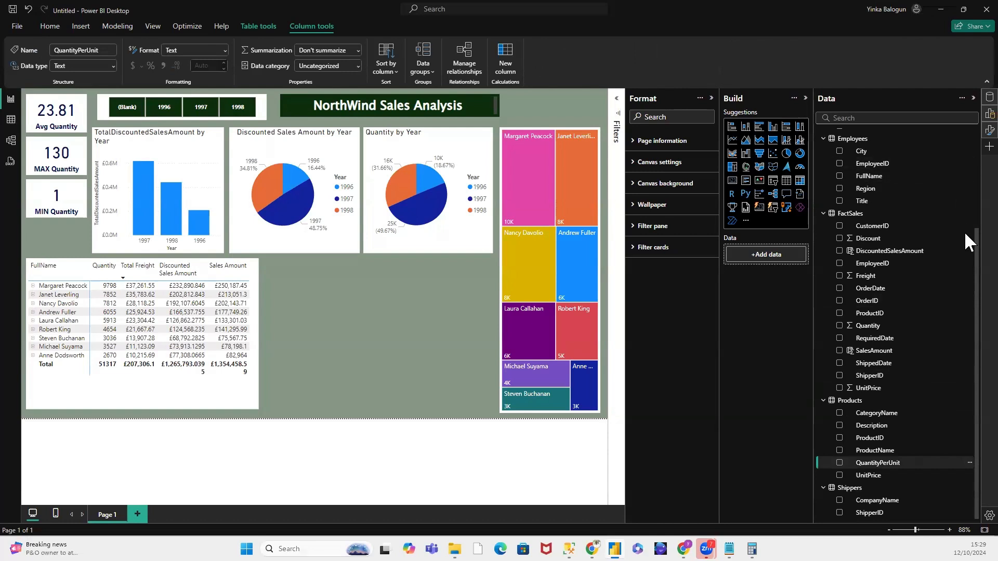
Step: Create a new measure in the Key Measures table and name it Product Cost
drag(969, 240, 967, 119)
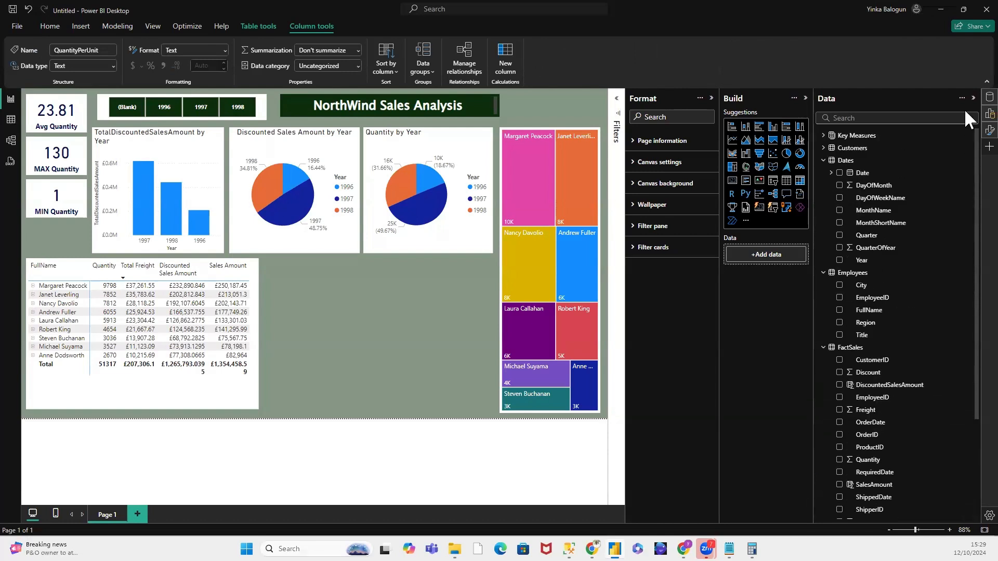
right_click(844, 139)
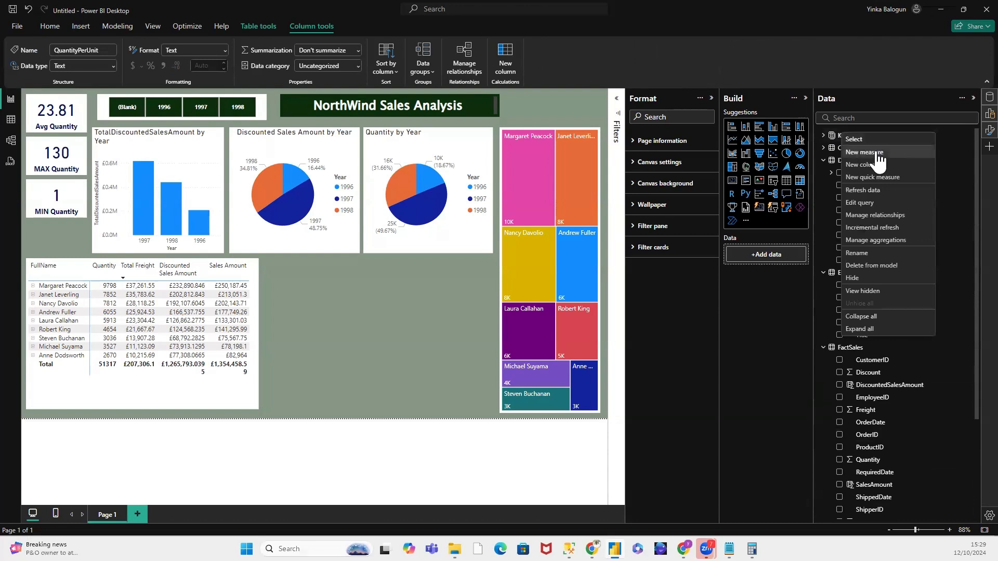
click(877, 154)
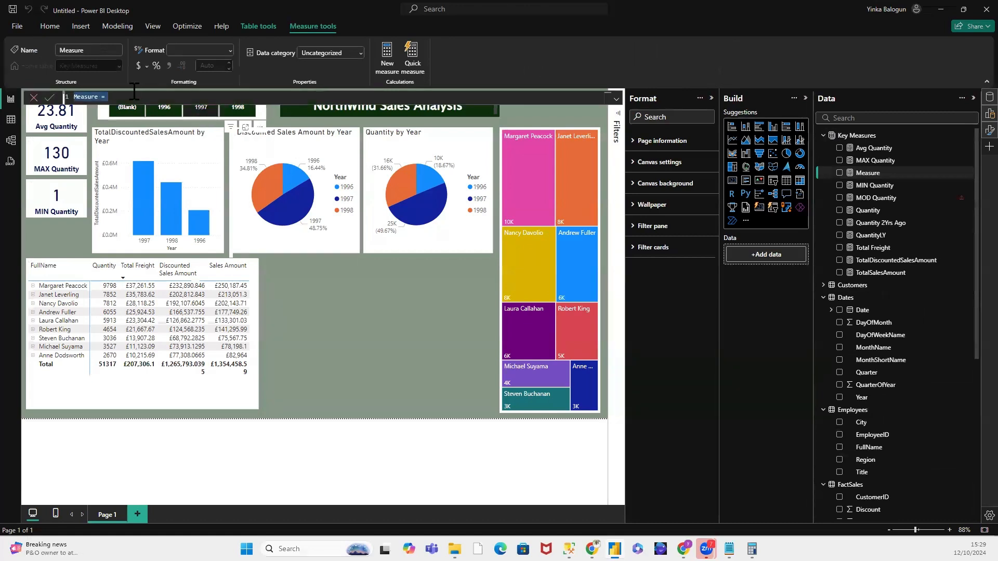
click(100, 97)
drag(100, 97, 73, 102)
text(Produc)
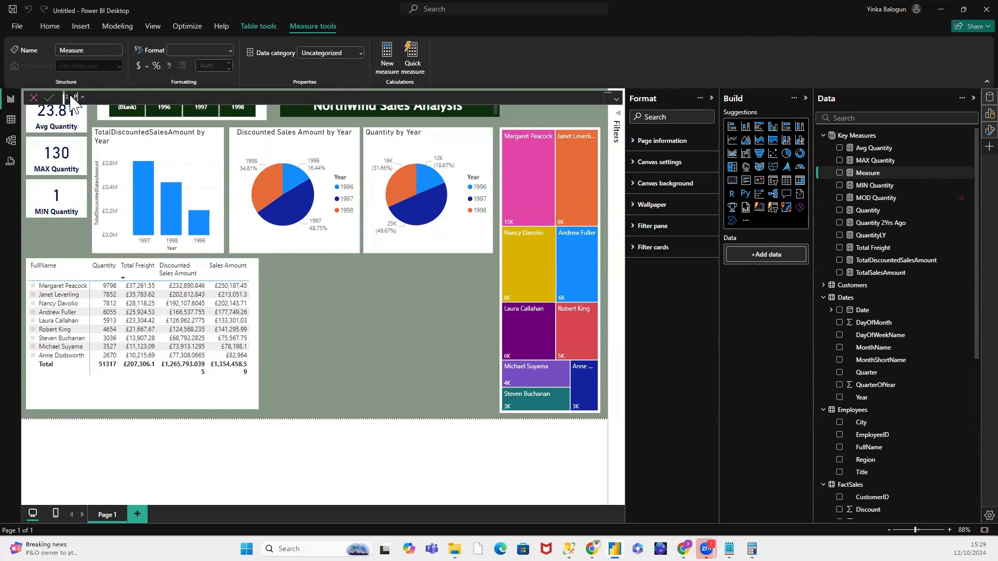
text( Cost)
double_click(93, 98)
click(93, 97)
text(t)
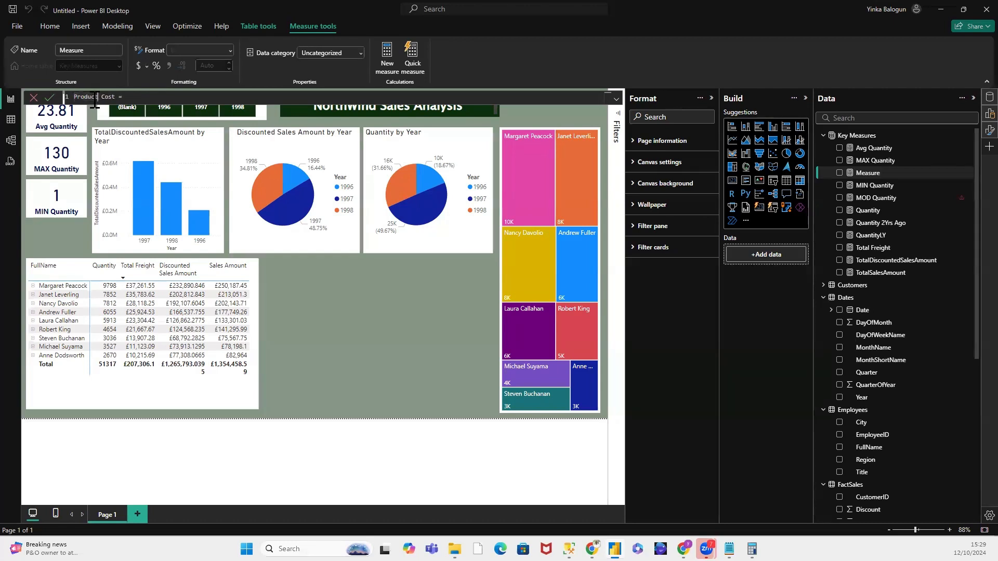
Step: Start the Product Cost formula with SUM( applied to the Products[QuantityPerUnit] column
click(148, 97)
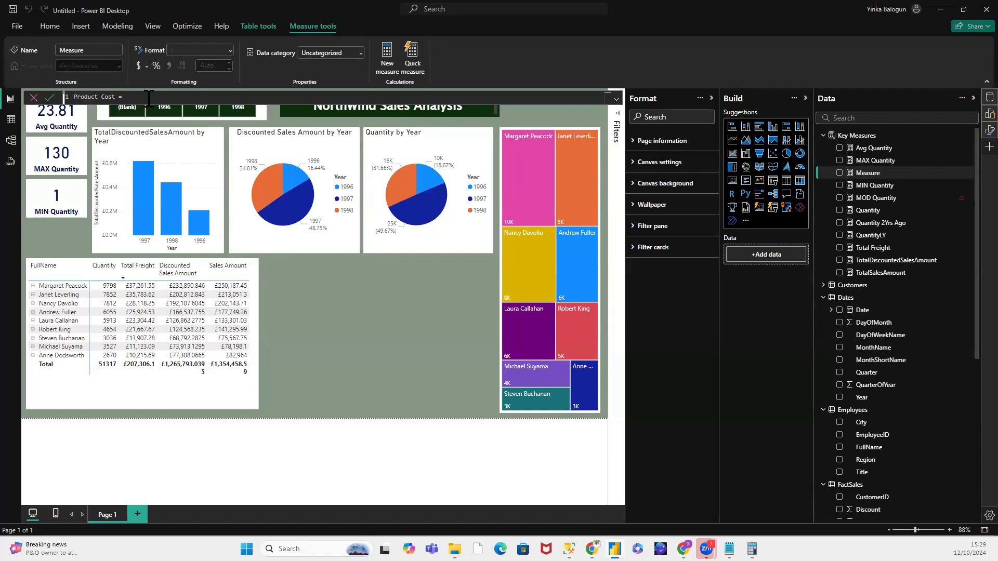
text(Pro)
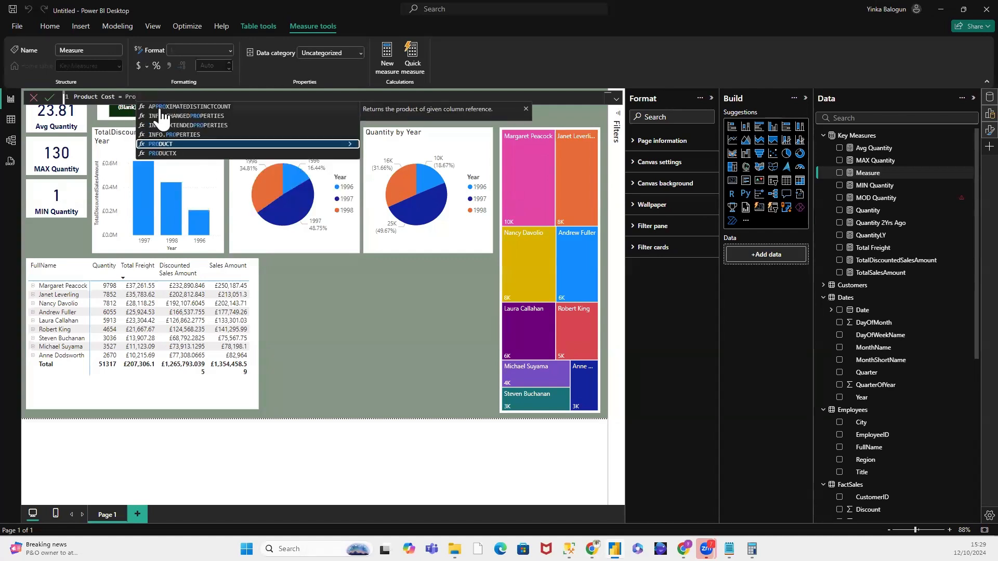
text(duct)
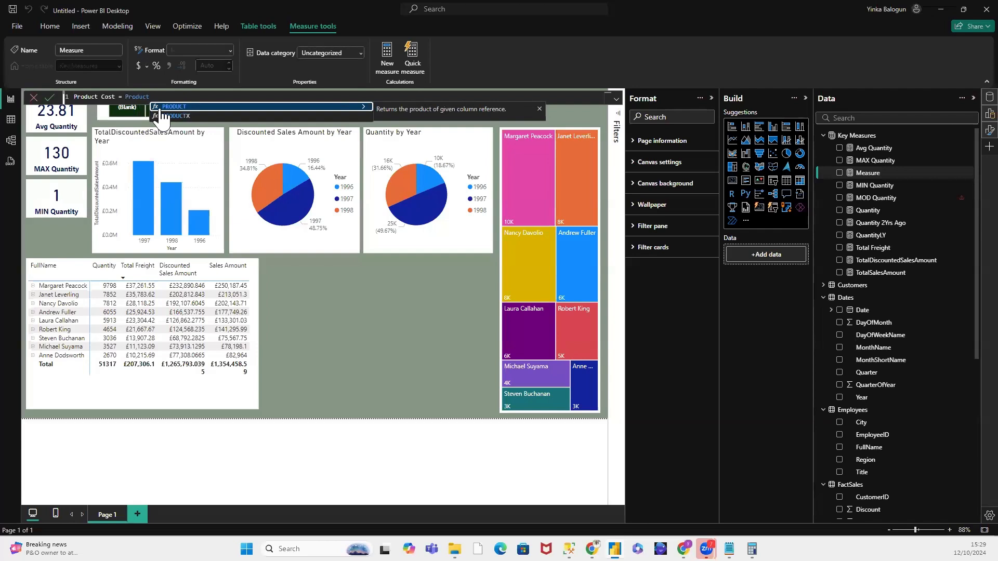
double_click(130, 97)
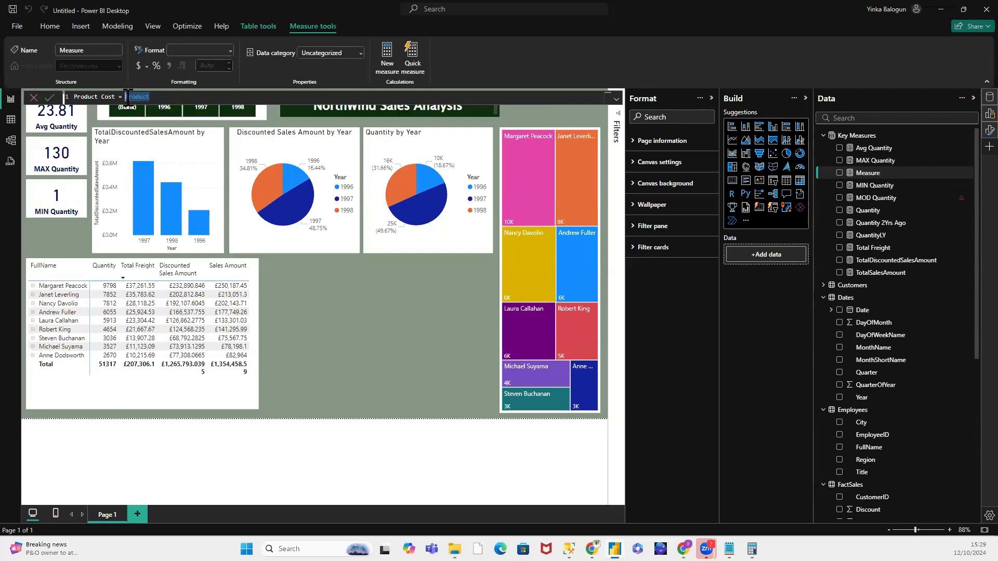
text(S)
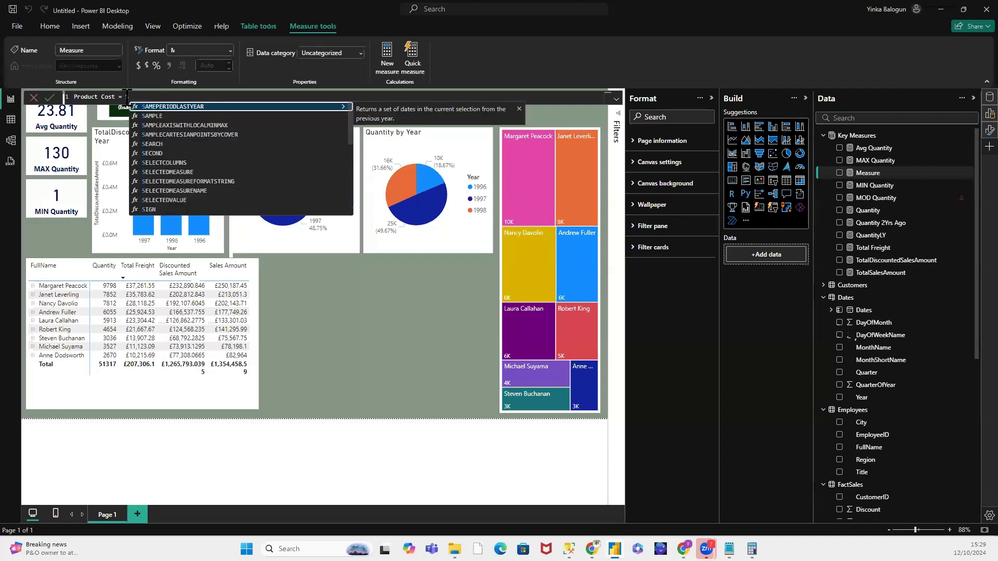
text(UM()
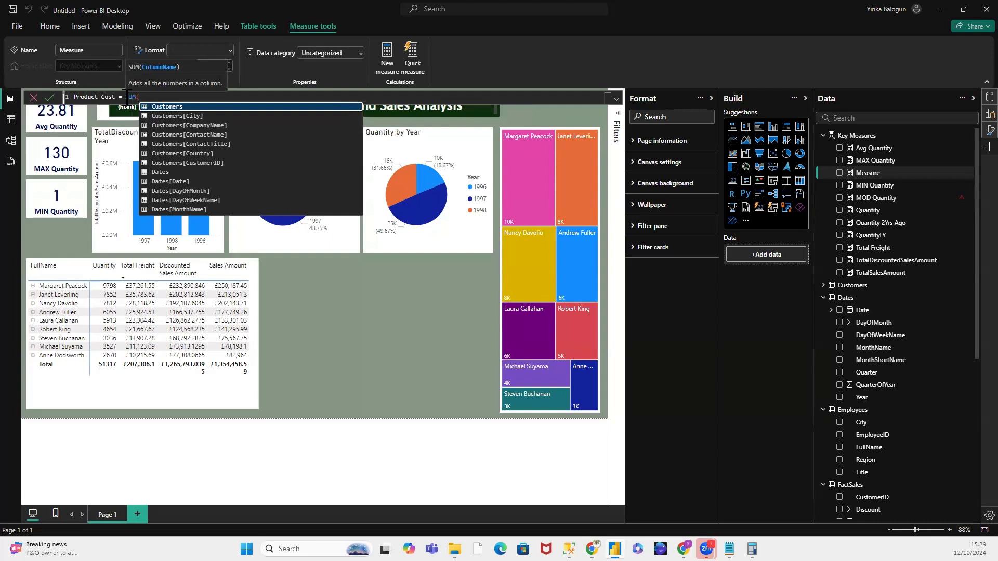
text(prod)
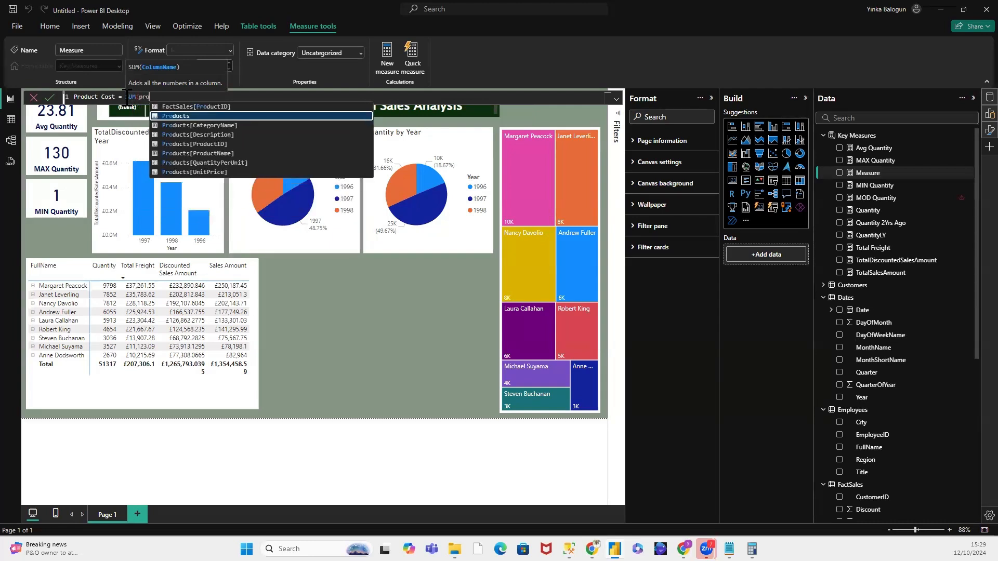
click(229, 163)
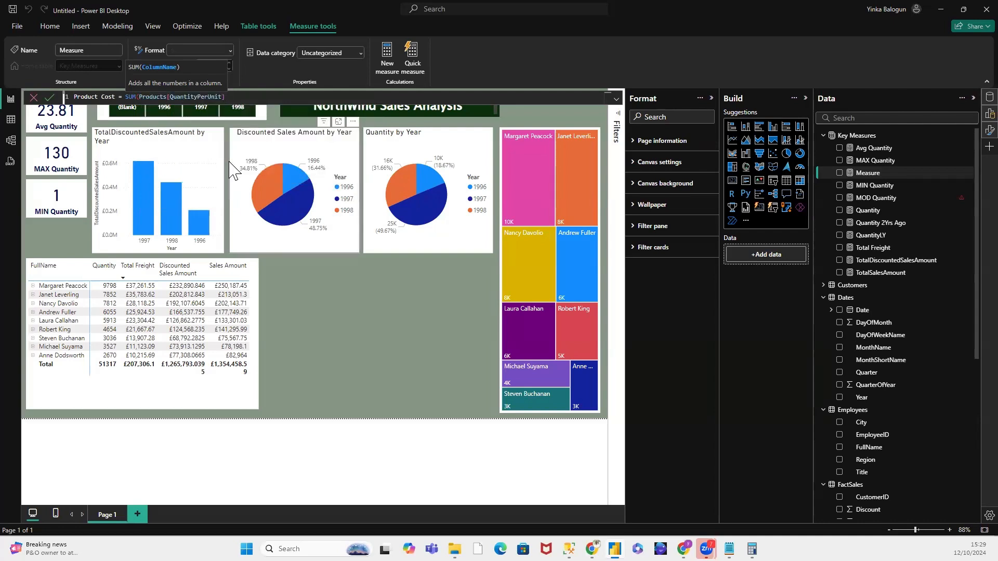
Step: Append a multiplication operator to the Product Cost formula and remove the SUM( function before Products[QuantityPerUnit]
text(* Fac)
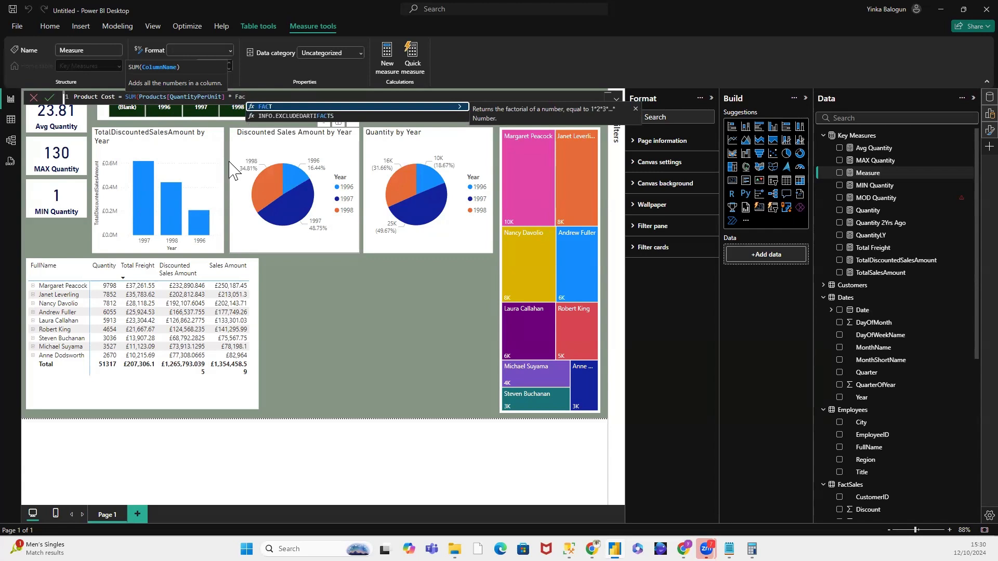
click(141, 97)
key(BackSpace)
key(BackSpace)
key(BackSpace)
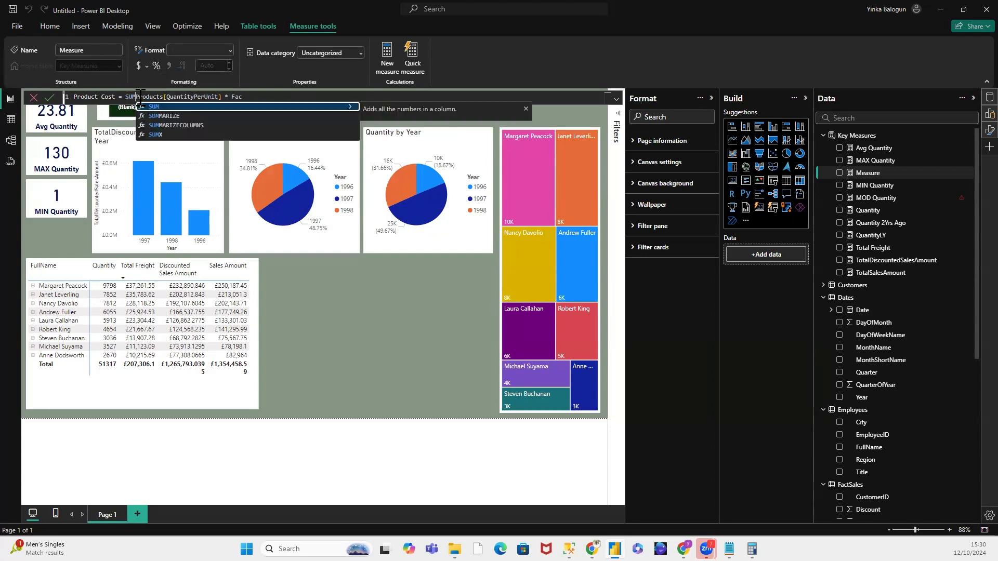
key(BackSpace)
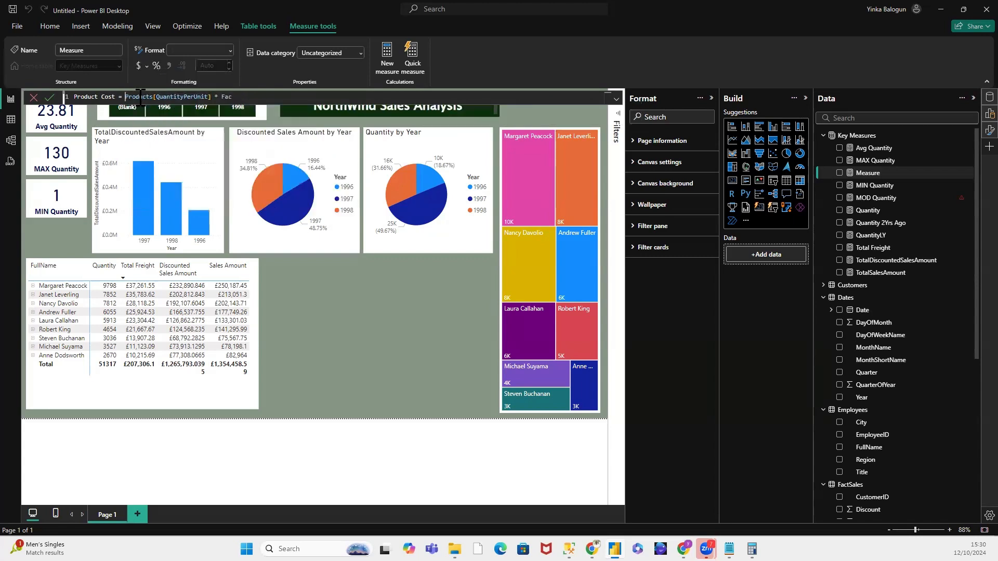
Step: Try to reference the FactSales table as the second factor of the Product Cost formula, and clear the partial reference
click(250, 96)
text(* Fact)
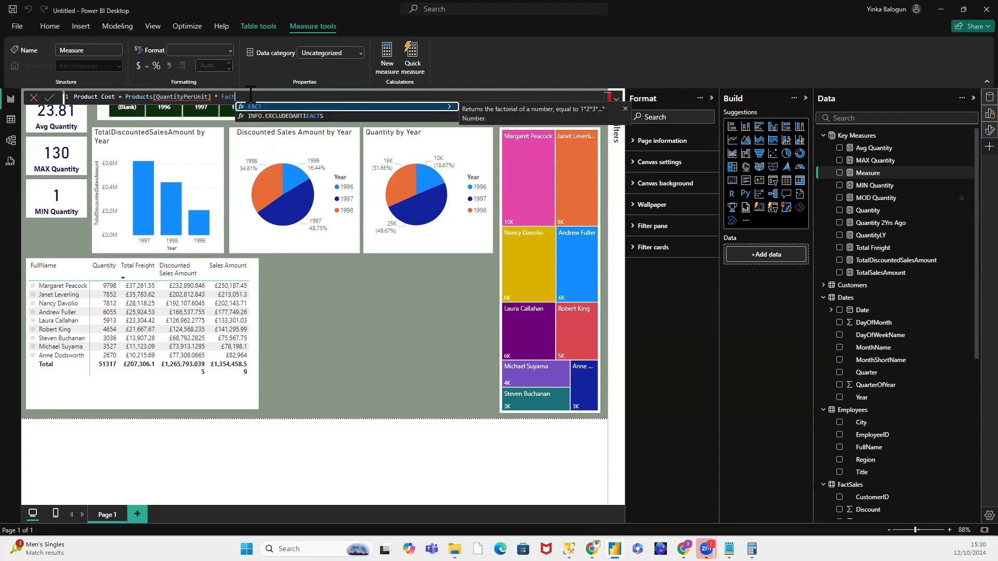
text(Sa)
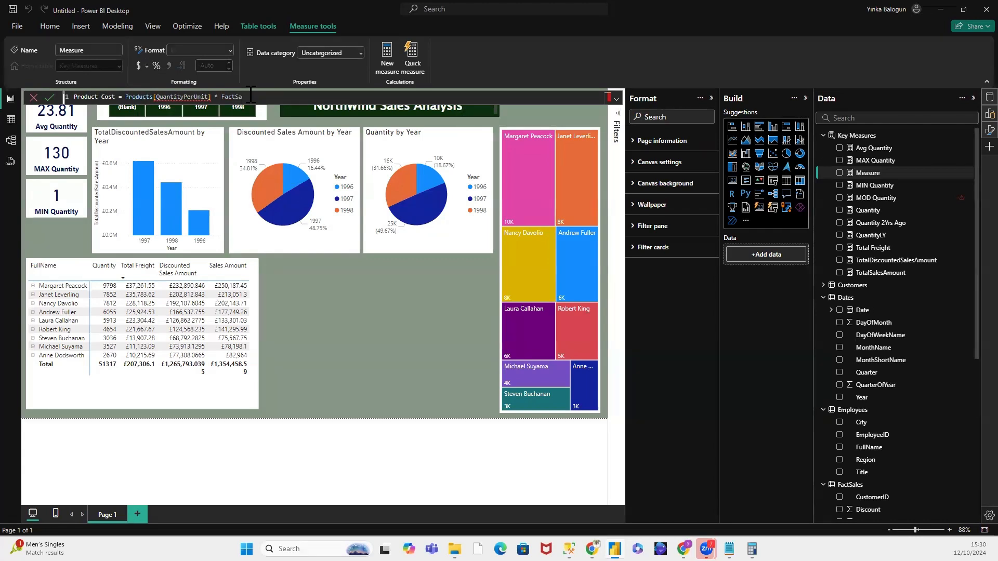
key(BackSpace)
key(BackSpace)
key(BackSpace)
key(BackSpace)
key(BackSpace)
key(BackSpace)
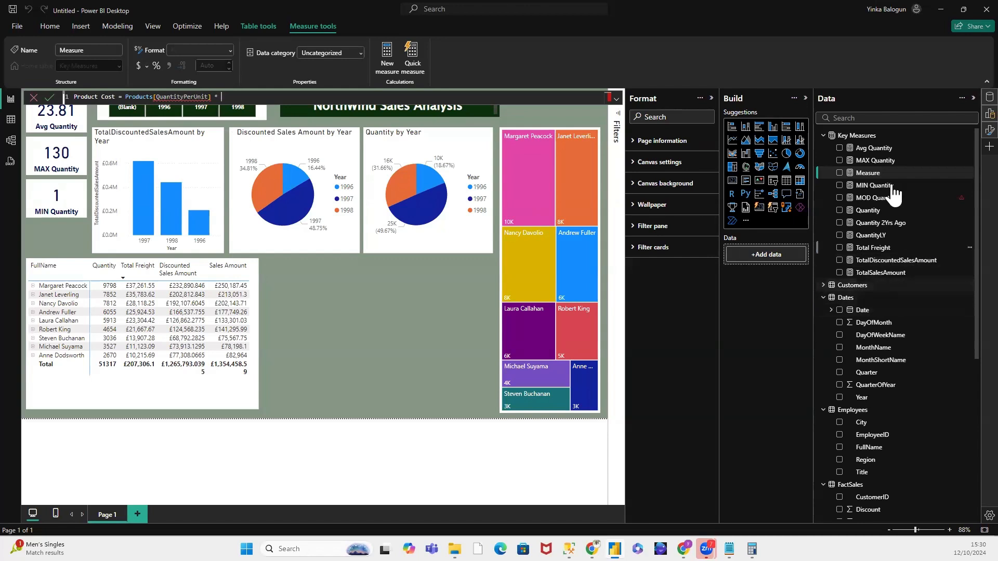
Step: Show the data rows of the FactSales table in the table view to examine its columns
scroll(909, 366, down, 5)
scroll(883, 367, down, 2)
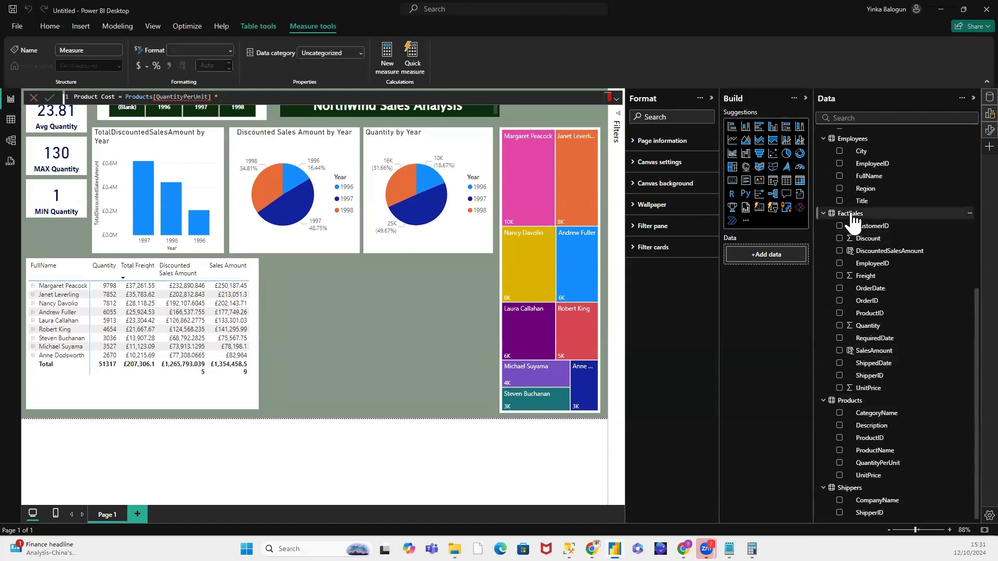
click(13, 118)
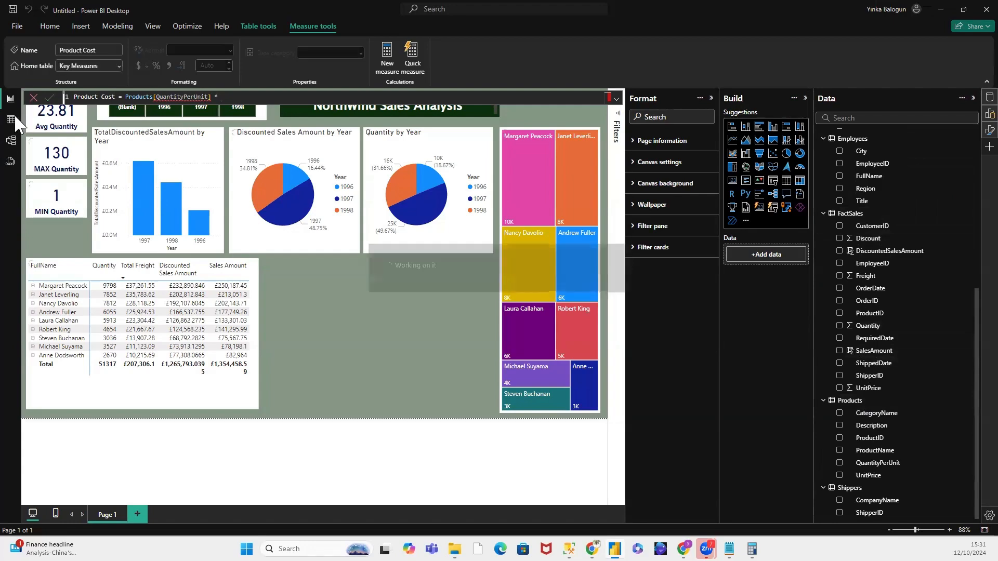
click(12, 117)
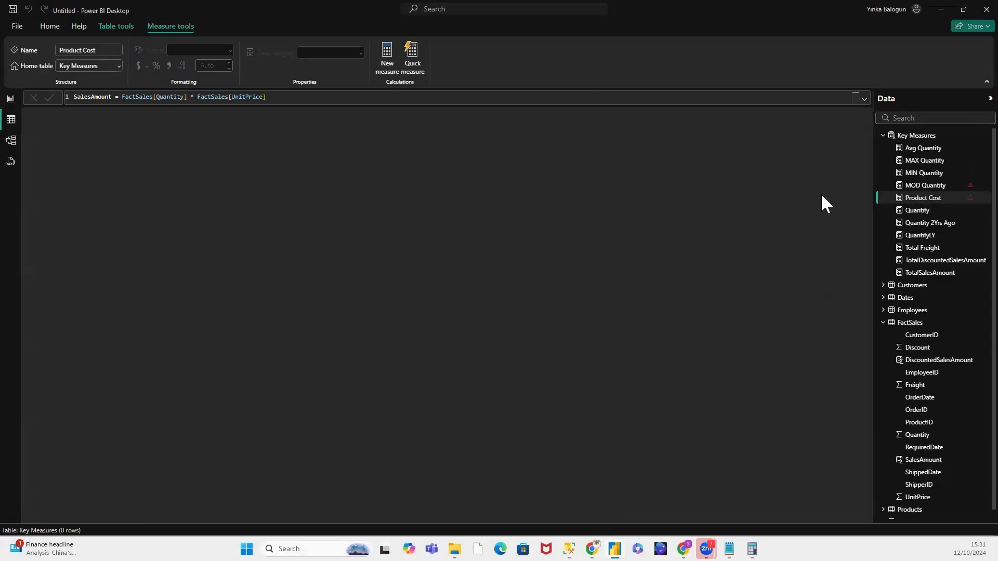
click(920, 325)
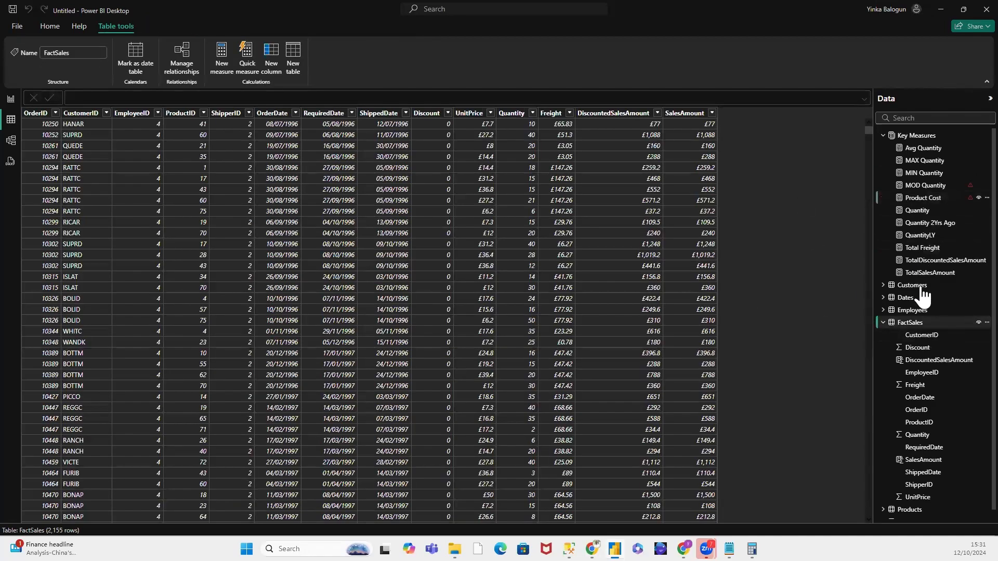
right_click(919, 319)
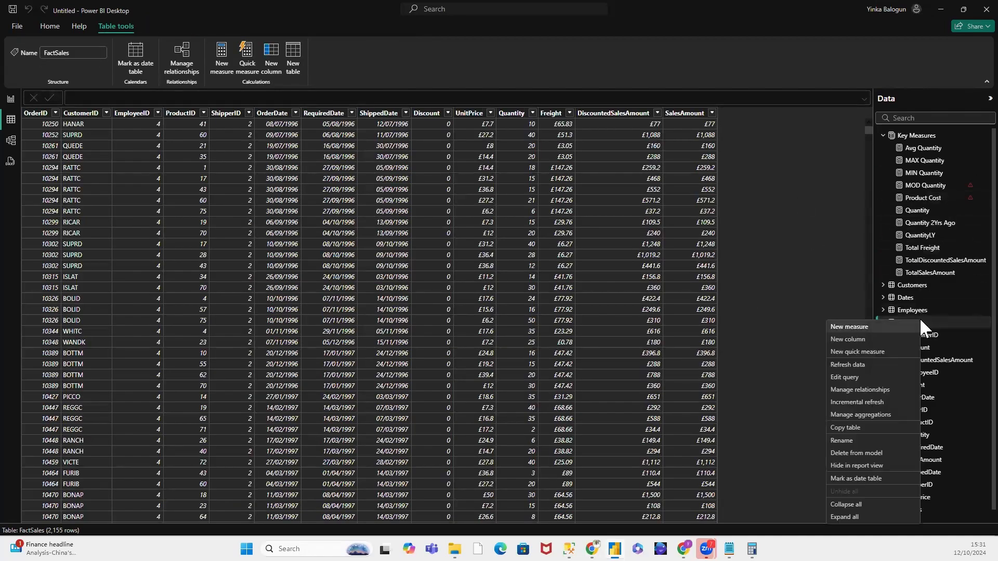
click(878, 339)
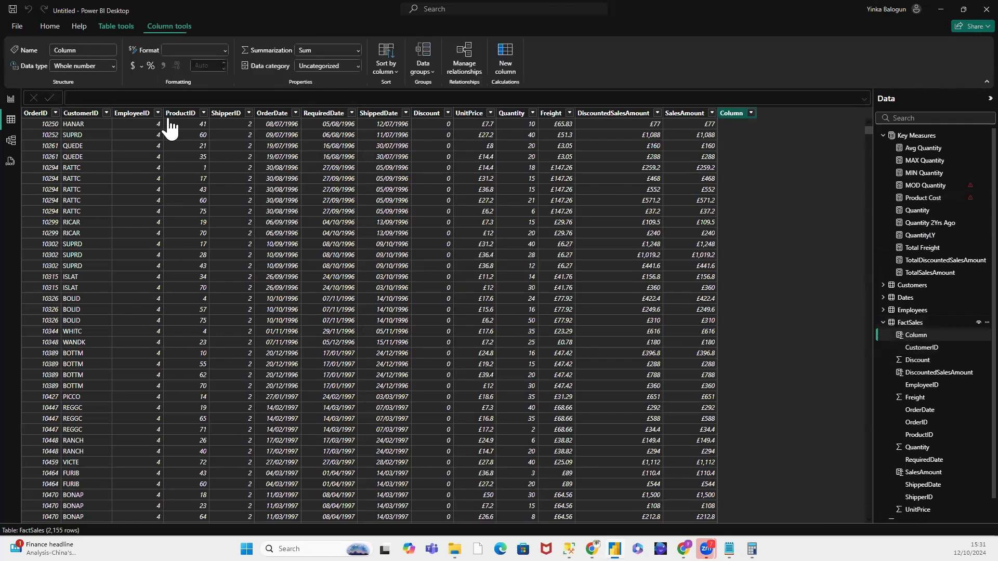
triple_click(101, 97)
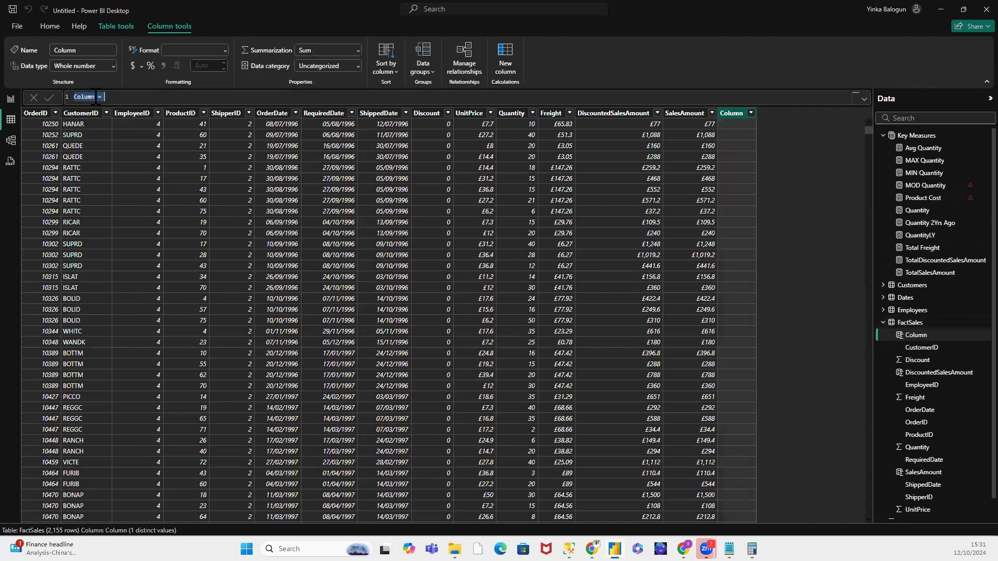
double_click(95, 97)
text(Cost)
click(110, 98)
text(Pr)
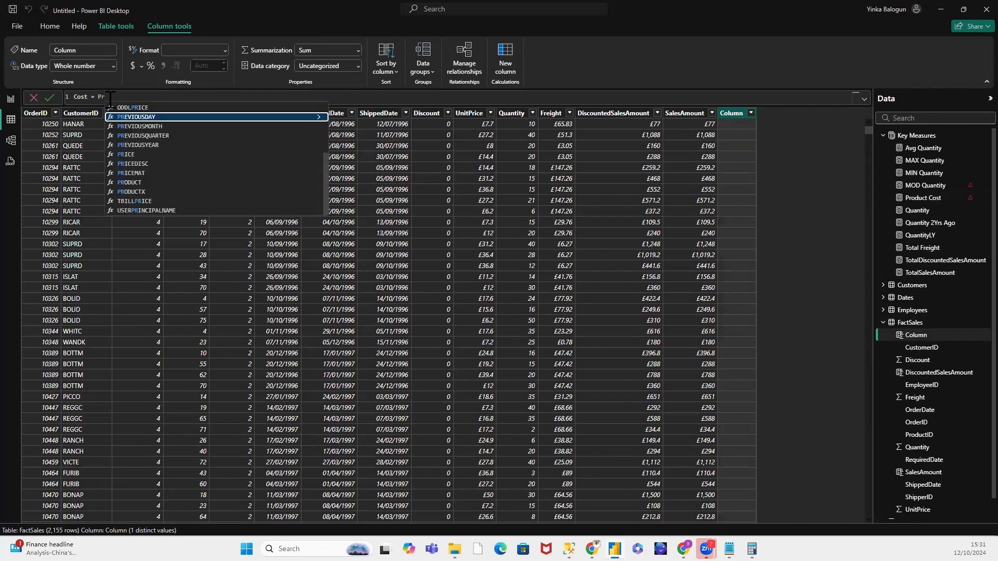
text(oduc)
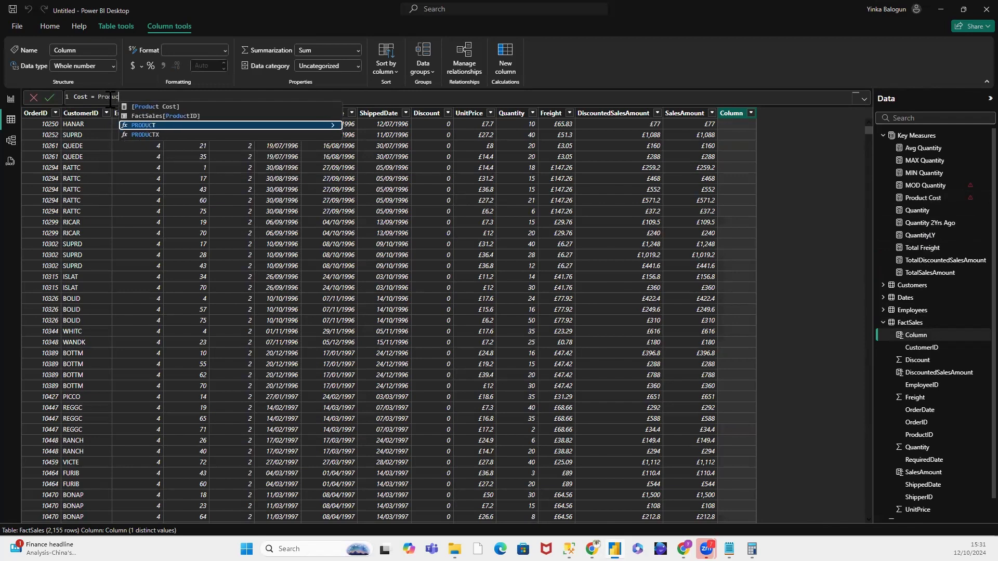
click(173, 107)
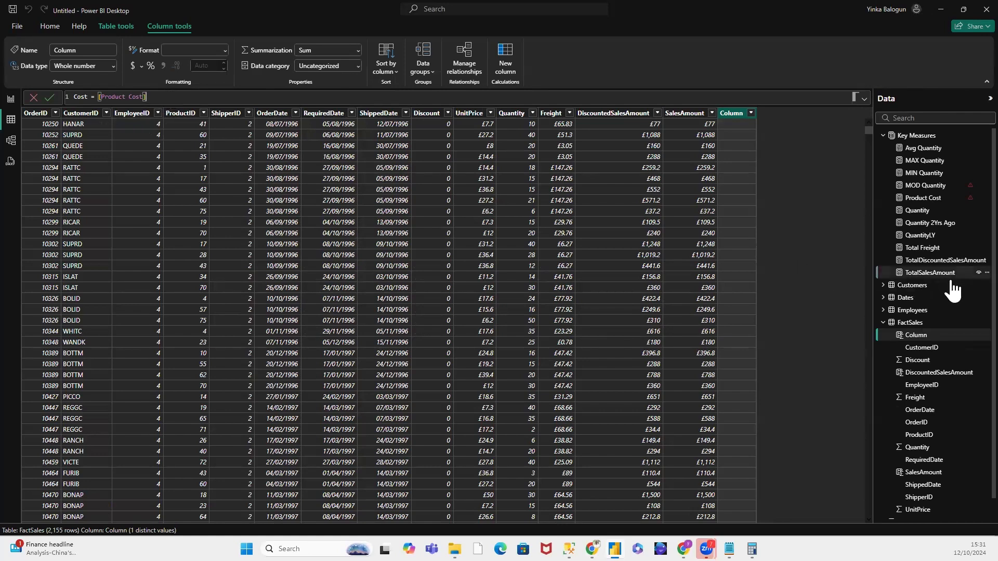
scroll(953, 286, down, 1)
scroll(953, 290, up, 1)
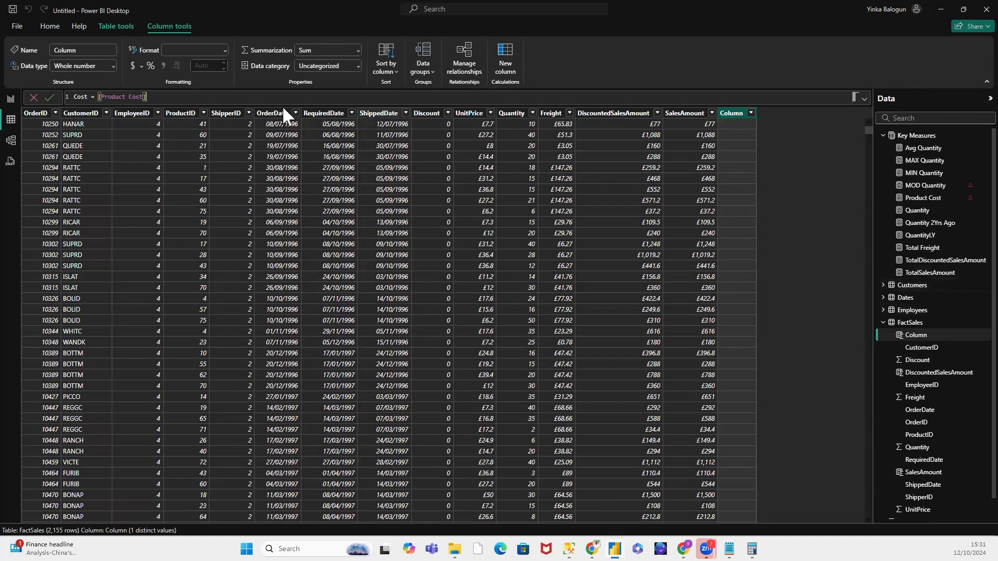
drag(146, 97, 99, 98)
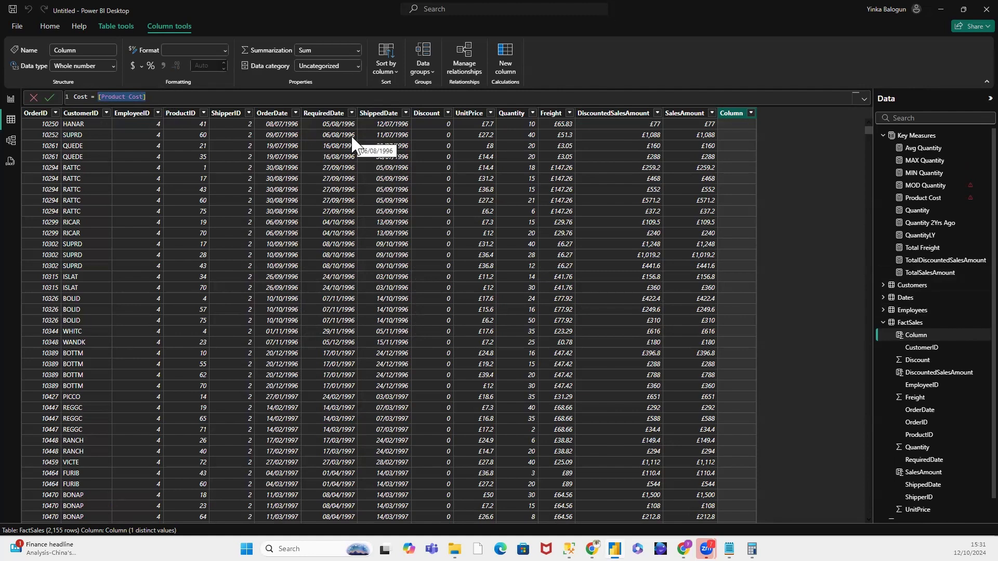
key(BackSpace)
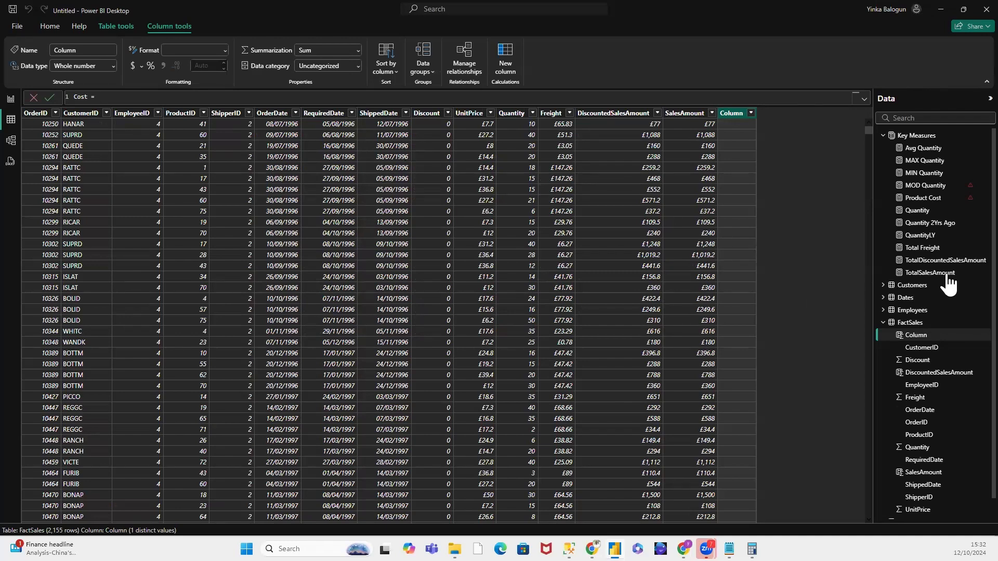
click(34, 97)
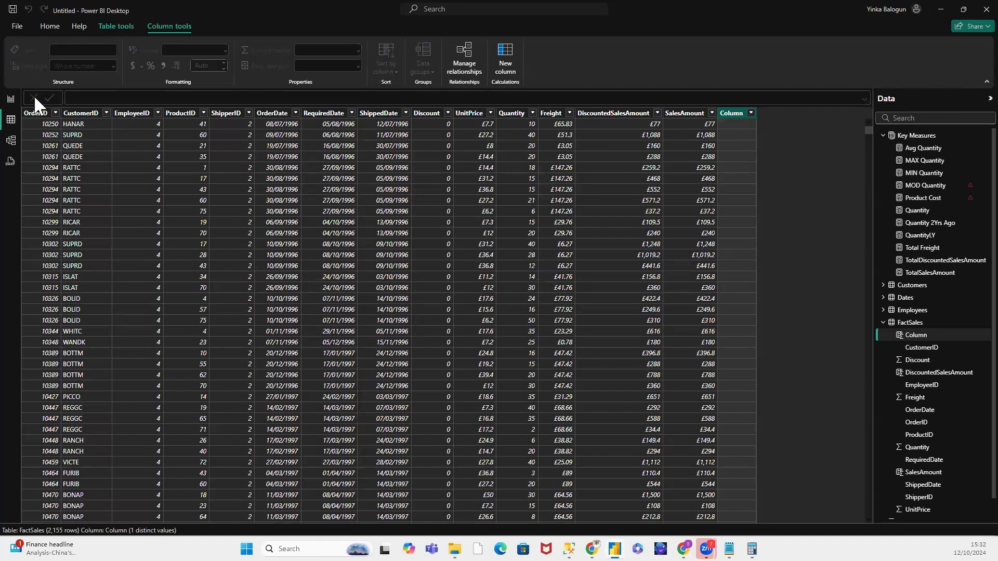
Step: Add a new measure named UnitCost to the Key Measures table
right_click(924, 133)
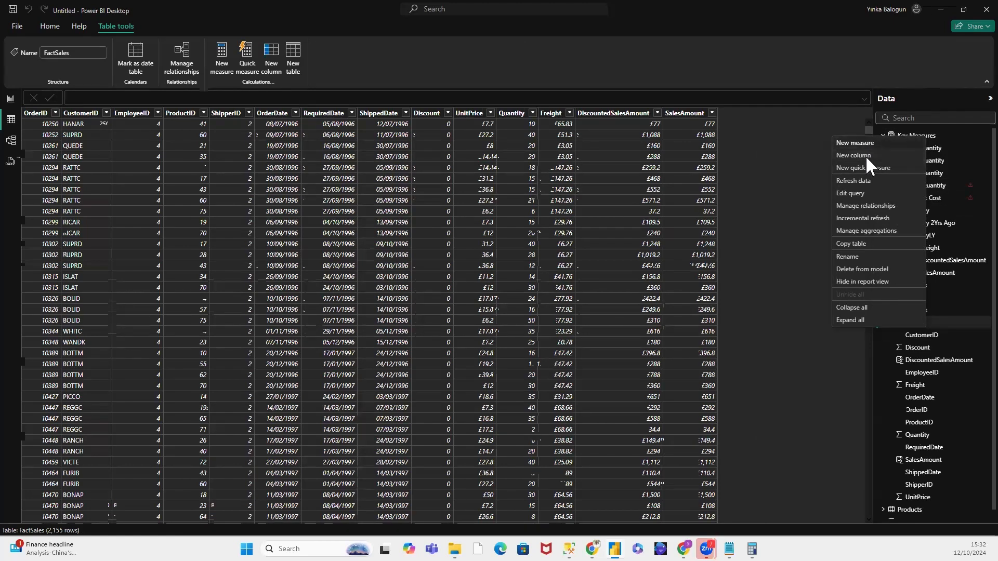
click(865, 155)
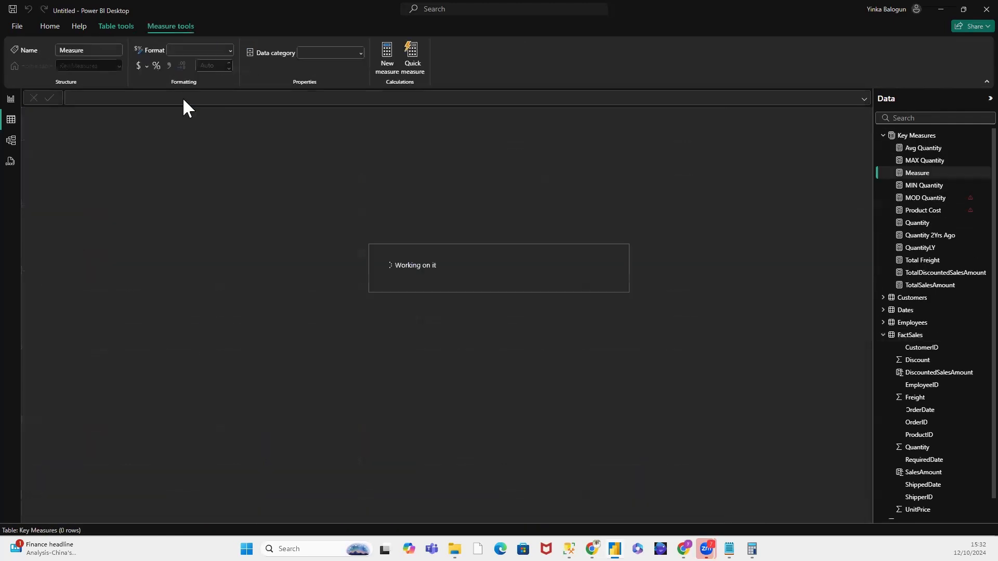
click(101, 98)
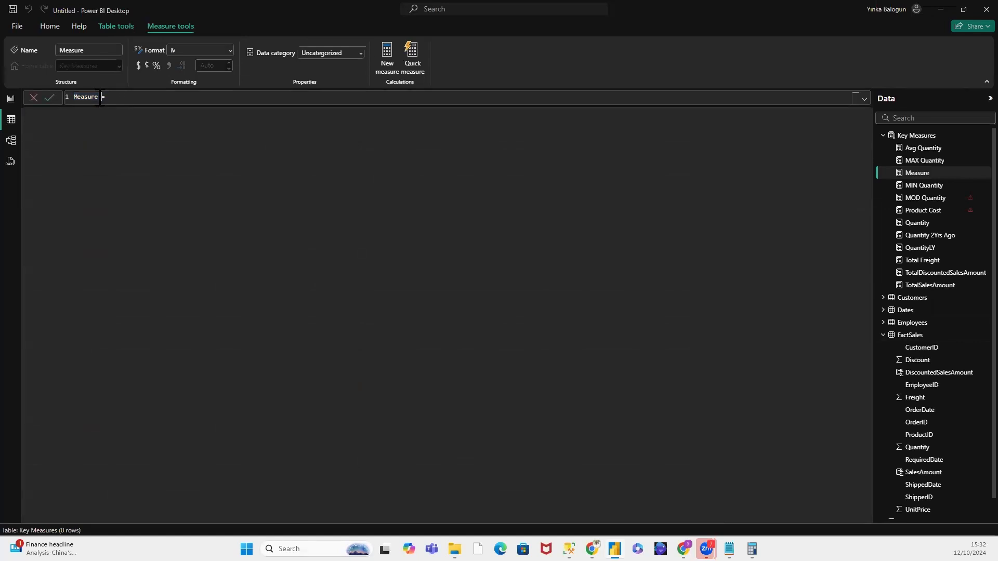
drag(98, 97, 67, 93)
text(t)
key(Right)
key(Right)
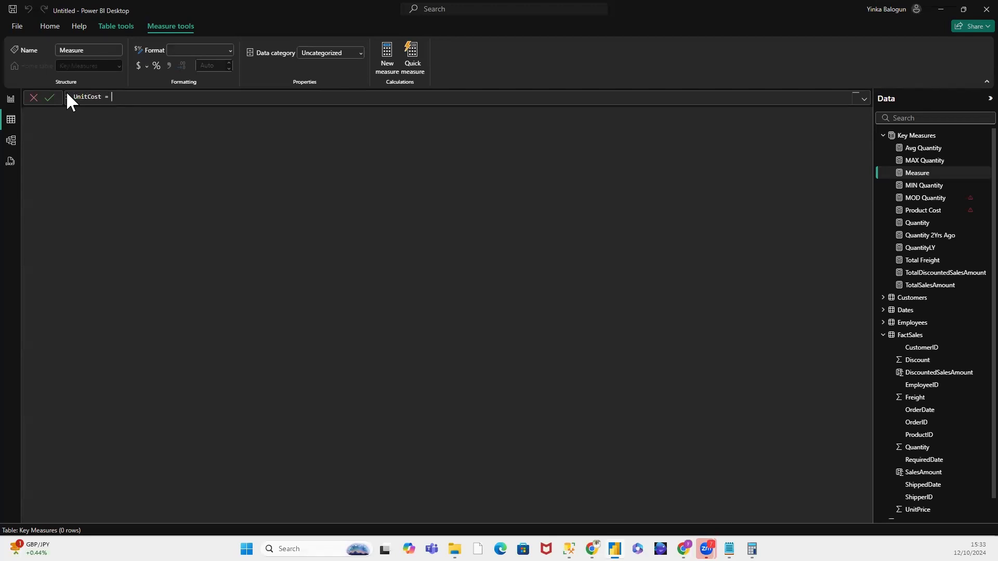
Step: Define the UnitCost measure as SUM(Products[QuantityPerUnit]) and commit the formula
text(SUM()
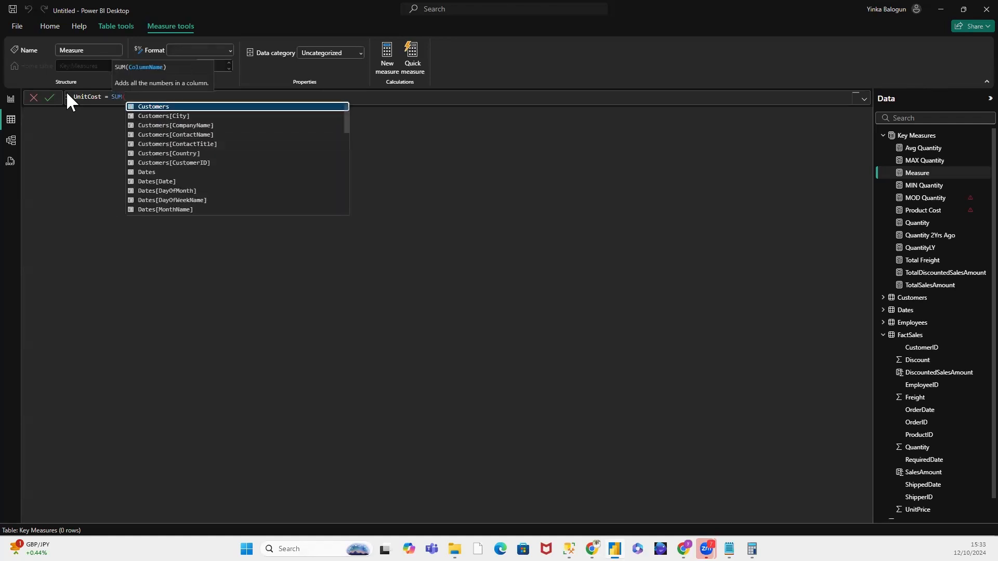
text(Pr)
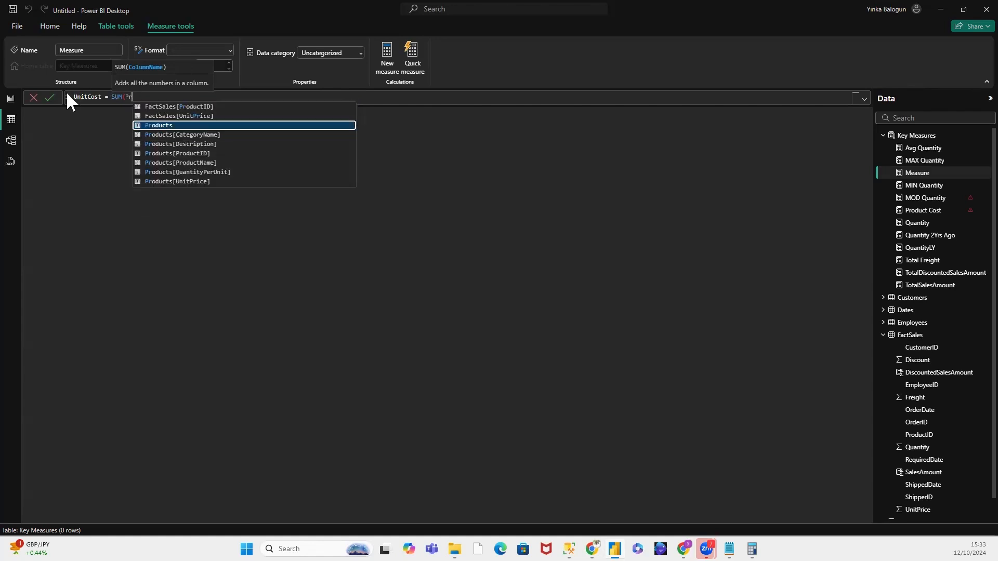
text(oduct)
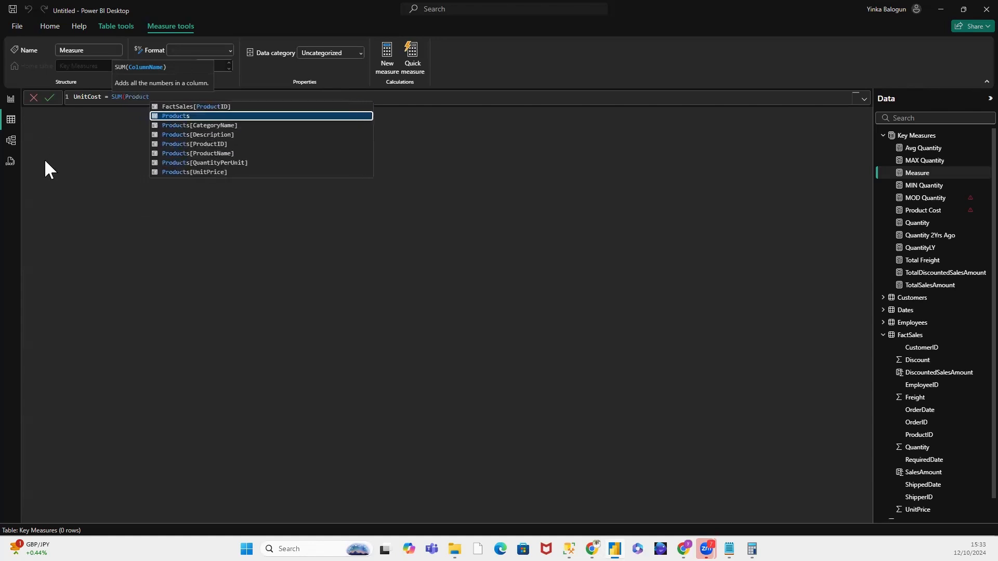
click(240, 163)
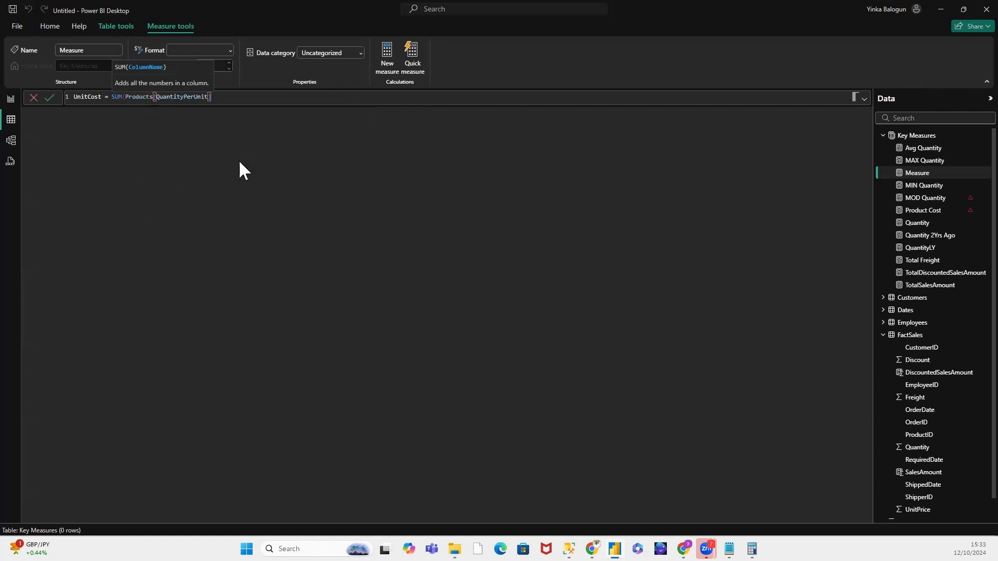
text())
key(Return)
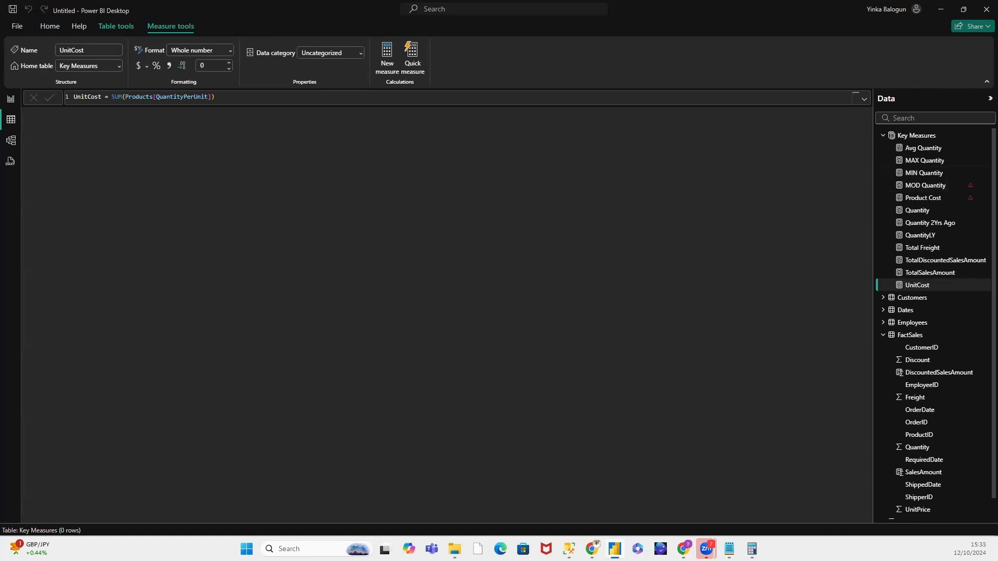
Step: Add a new measure named Cost to the Key Measures table and start its formula with the [Quantity] measure
click(920, 136)
right_click(917, 136)
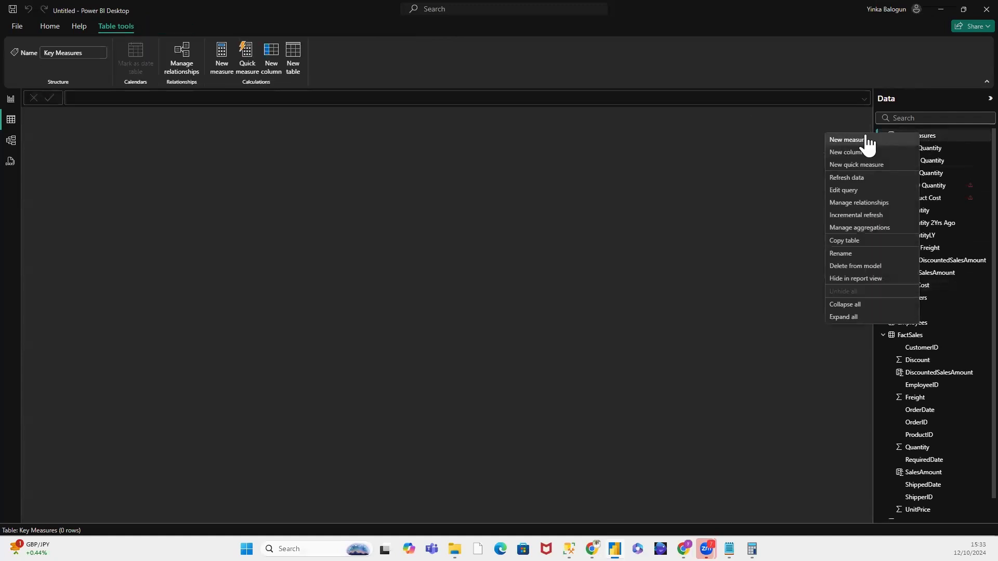
click(787, 149)
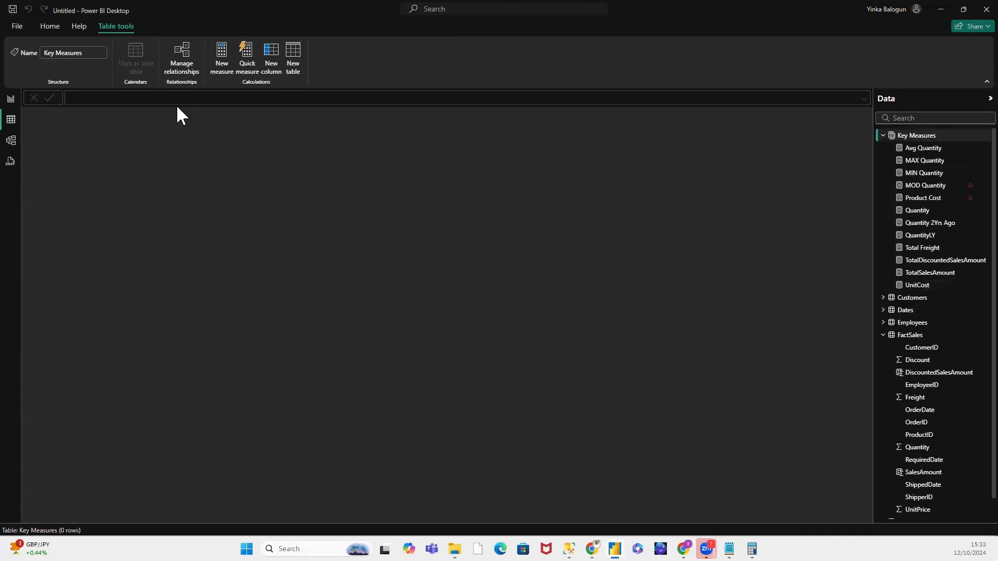
click(100, 97)
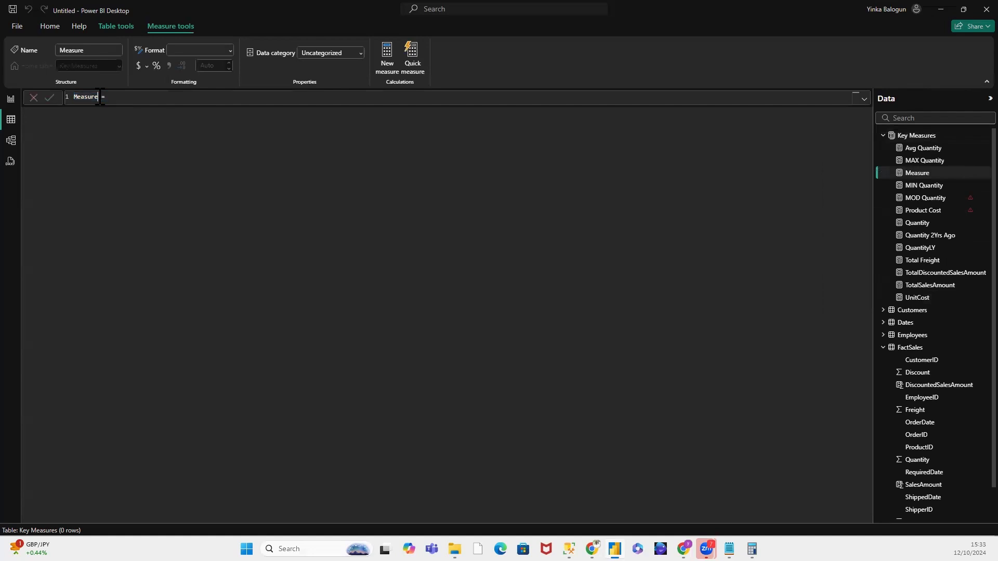
drag(100, 97, 72, 96)
text(Q)
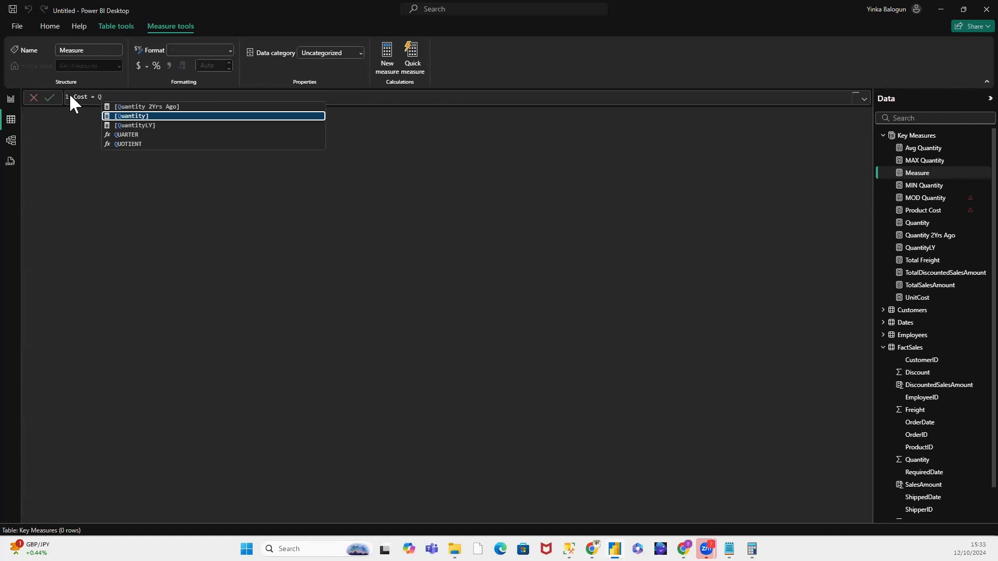
click(143, 115)
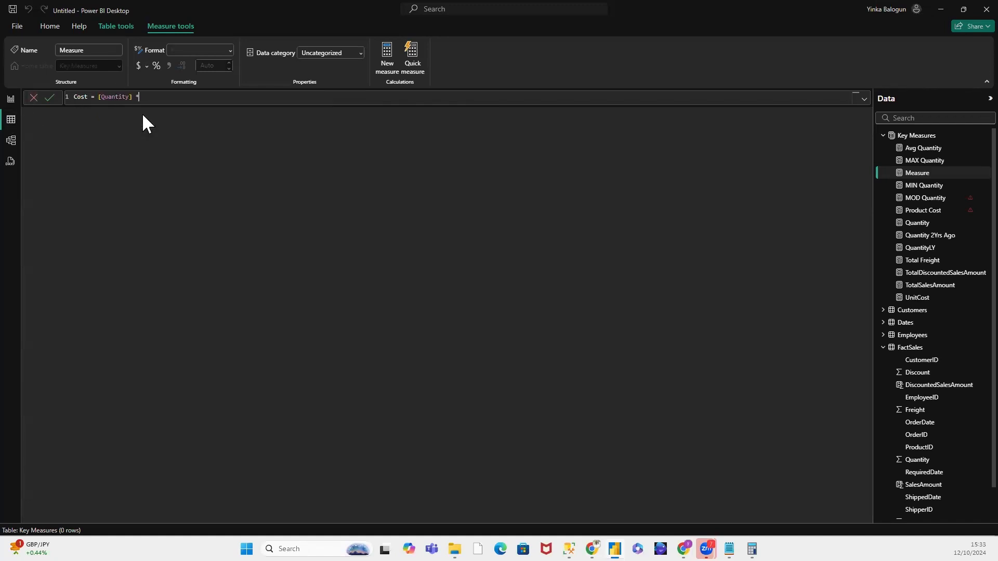
Step: Multiply [Quantity] by the [UnitCost] measure in the Cost formula and commit it
text(* Un)
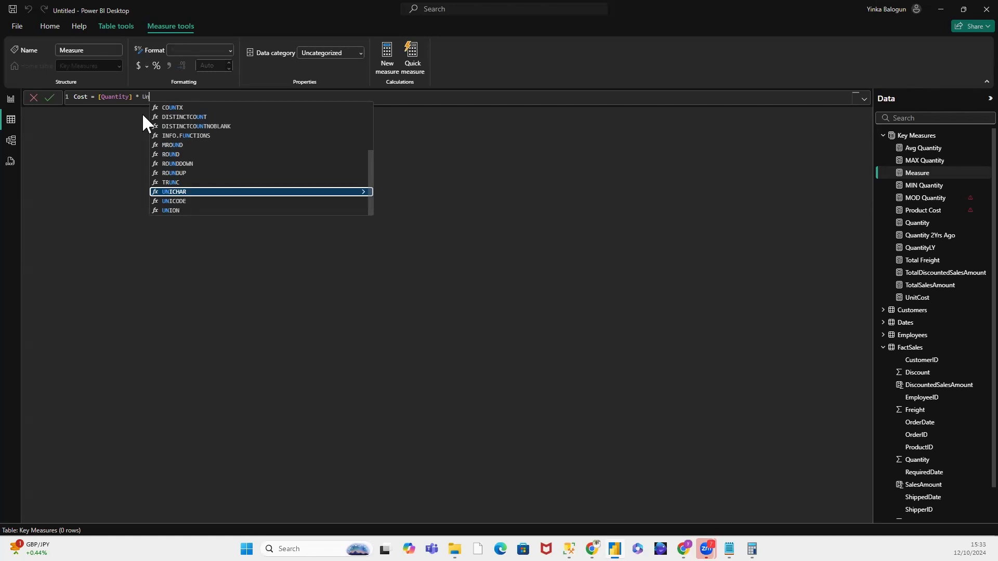
text(it)
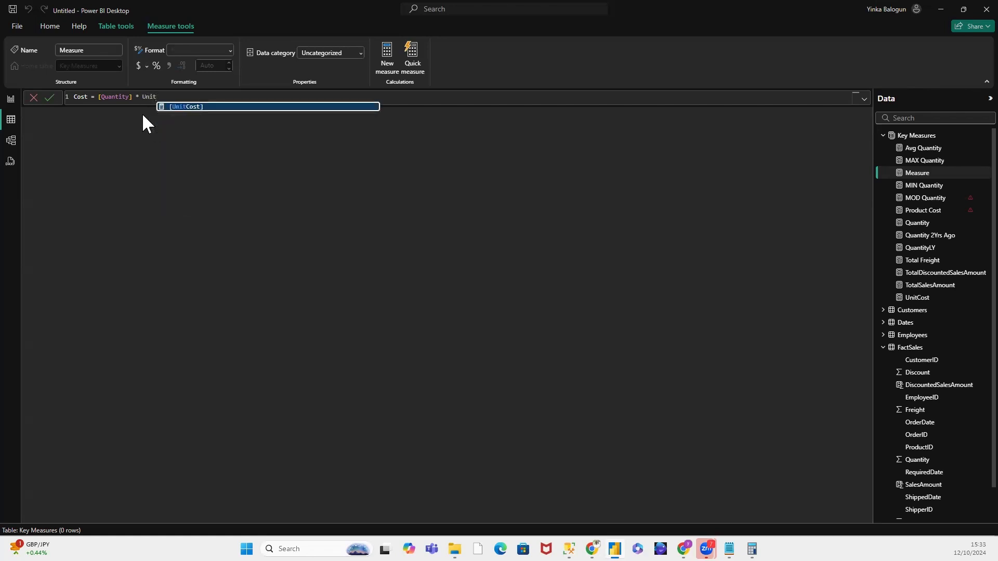
double_click(201, 107)
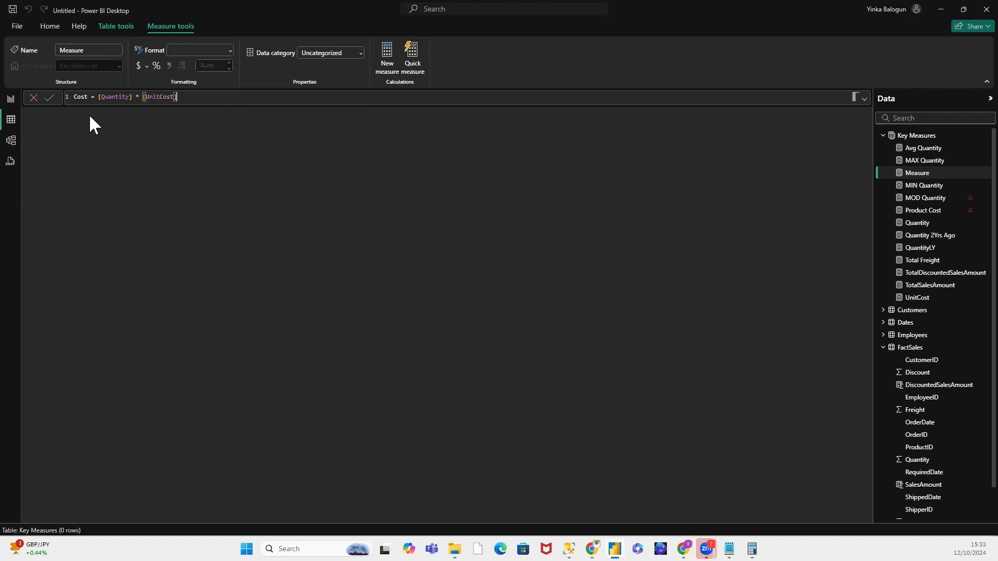
click(48, 98)
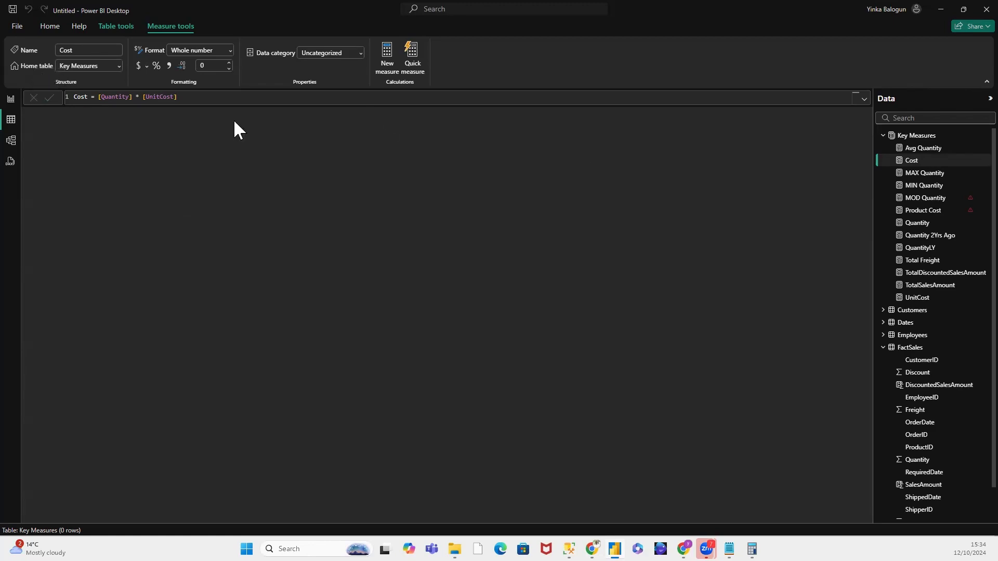
Step: Return to the report view and add a new measure named Profit to the Key Measures table
click(11, 99)
click(438, 316)
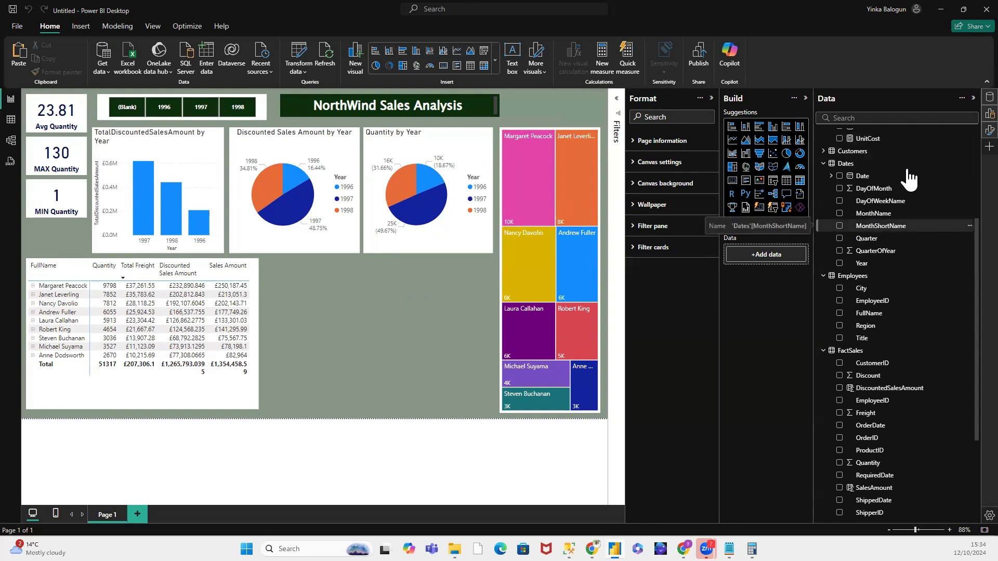
scroll(902, 178, up, 3)
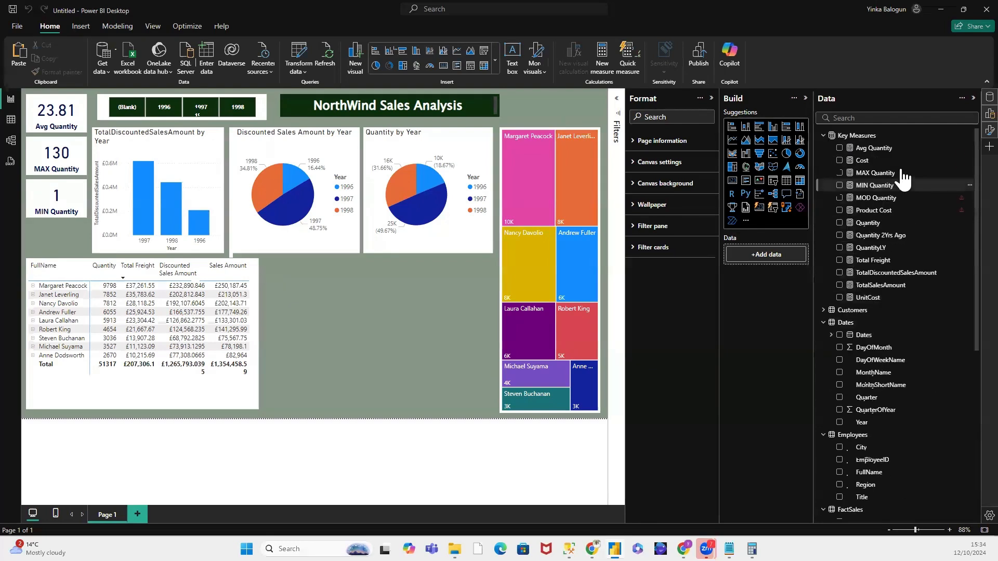
right_click(870, 136)
click(899, 153)
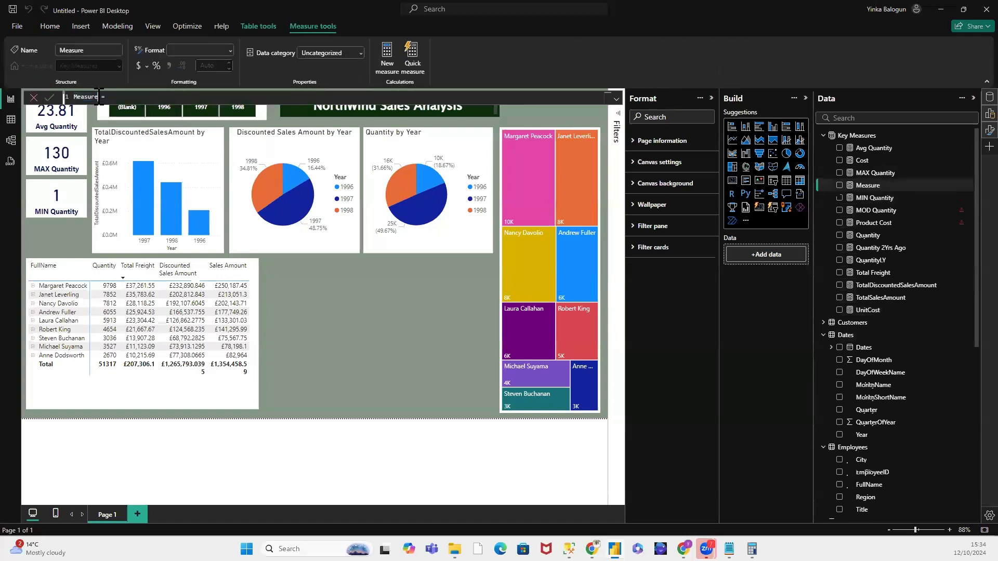
double_click(96, 97)
text(Profit)
Step: Define the Profit measure as [TotalDiscountedSalesAmount] - [Cost] and commit the formula
click(114, 100)
text(Dis)
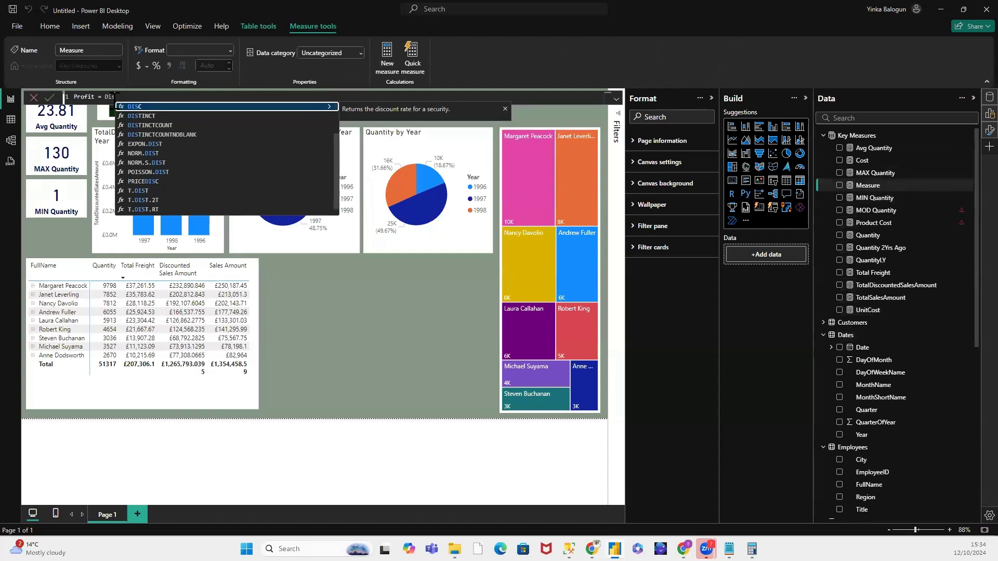
text(coun)
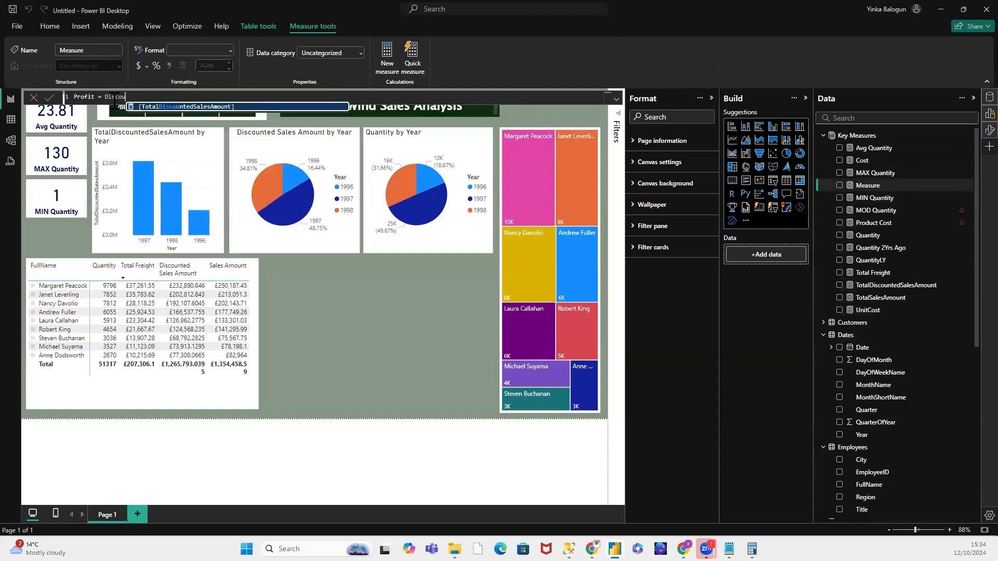
click(227, 114)
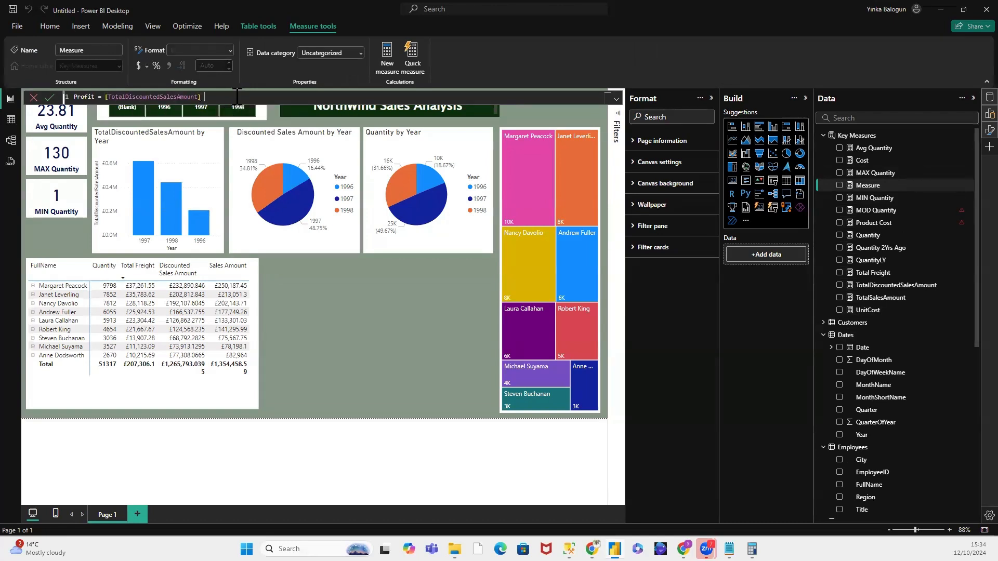
text(- Cost)
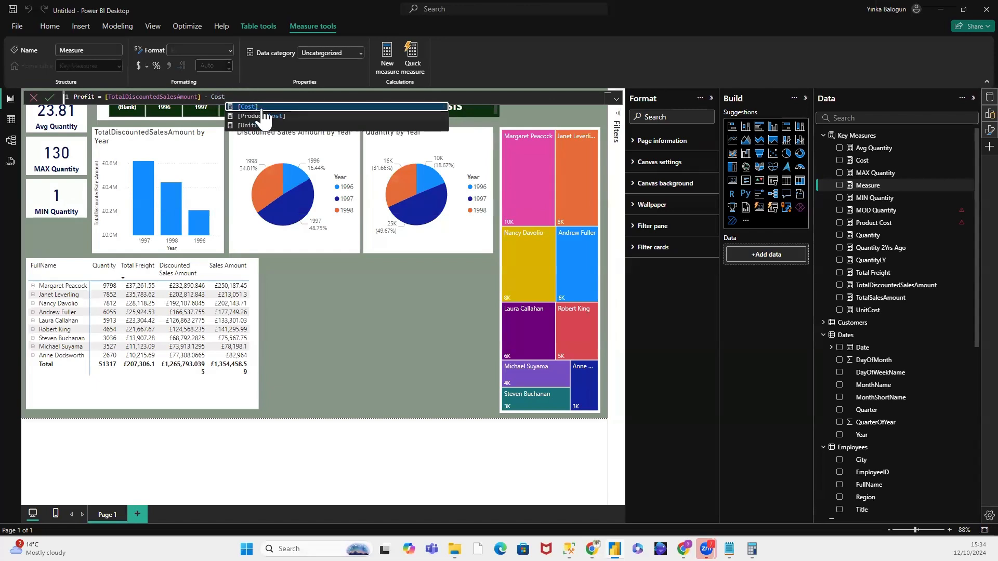
click(260, 107)
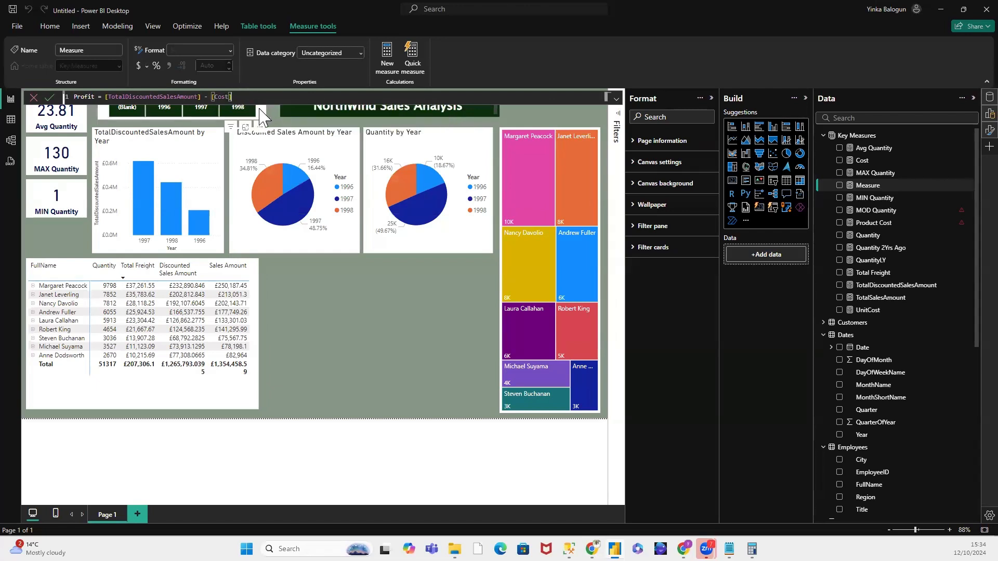
click(51, 97)
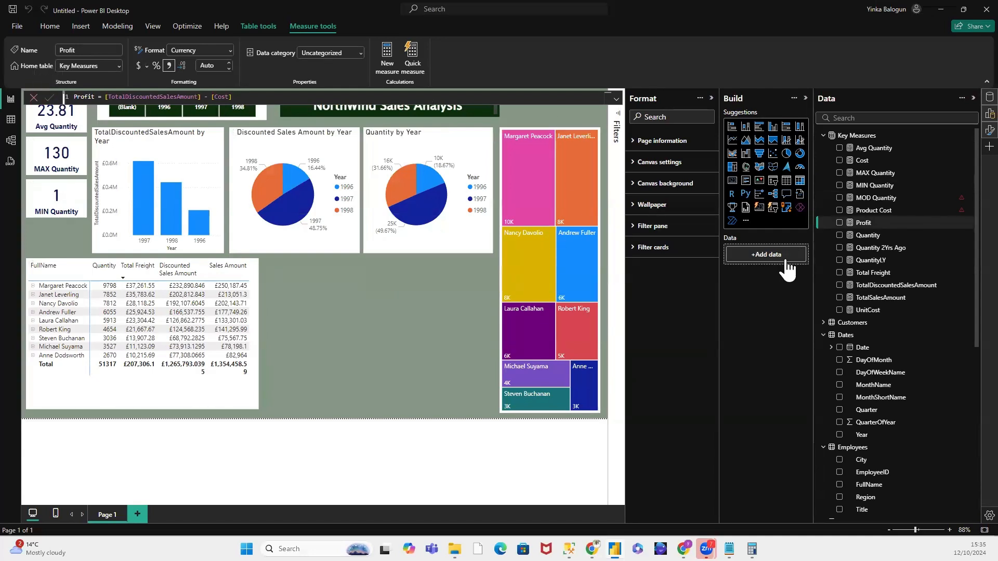
Step: Insert a table visual beside the matrix, widened and filled with the Profit measure, and check its error details
click(346, 313)
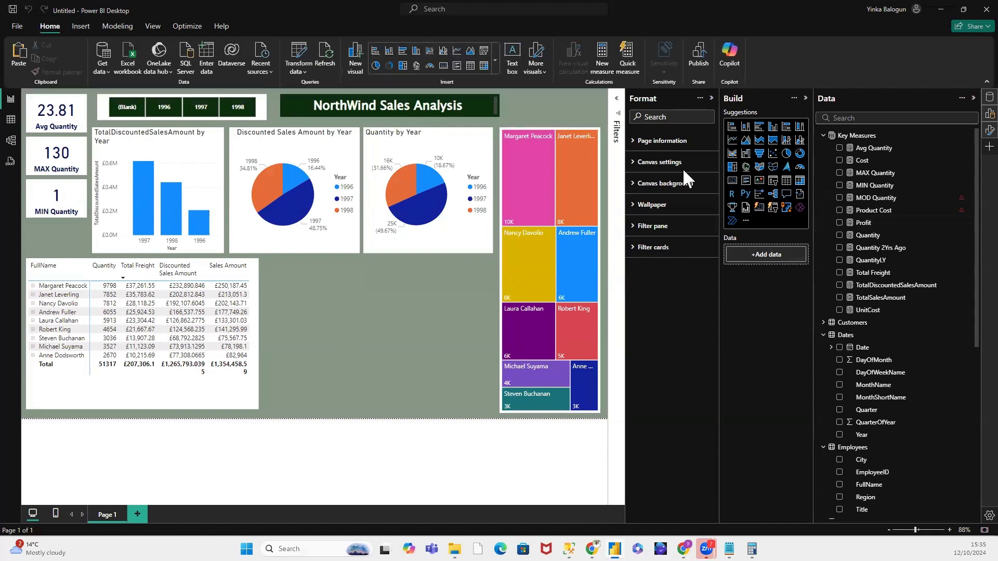
click(786, 180)
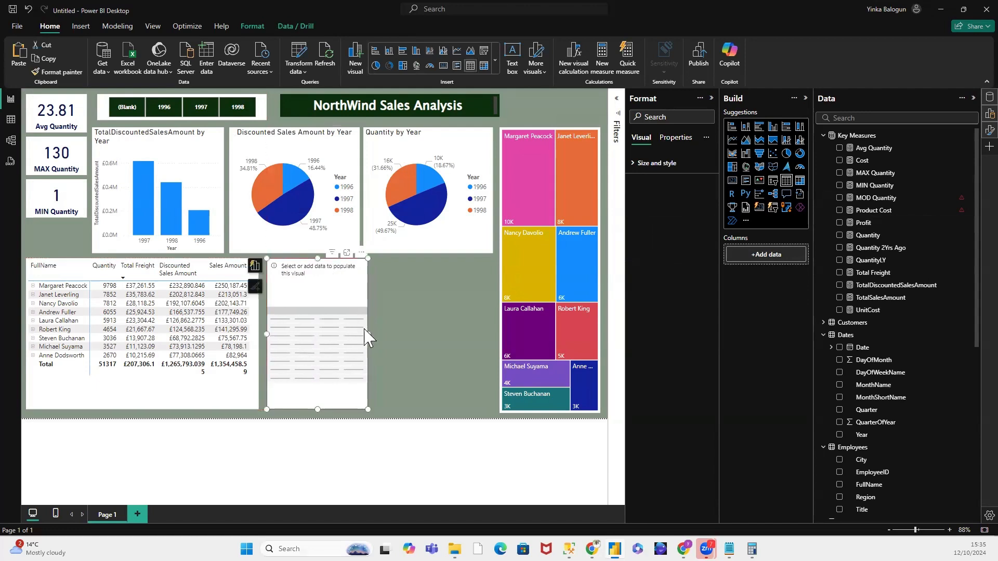
drag(364, 329, 416, 331)
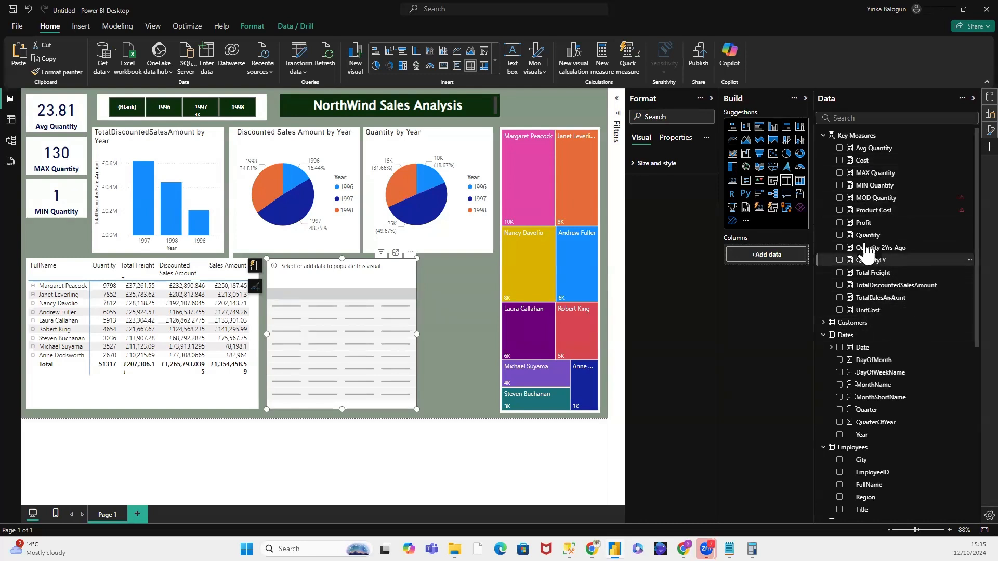
drag(865, 224, 791, 263)
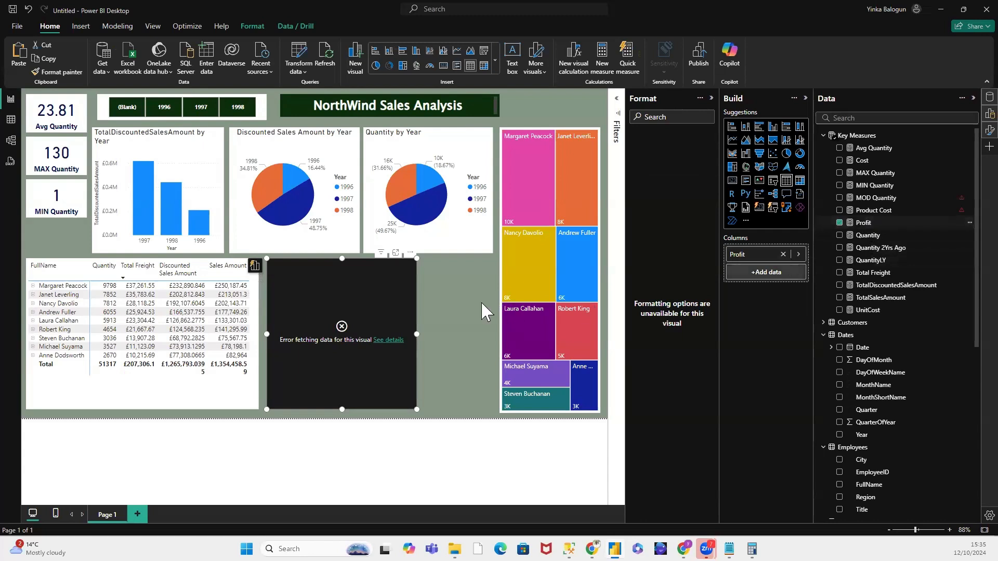
click(390, 340)
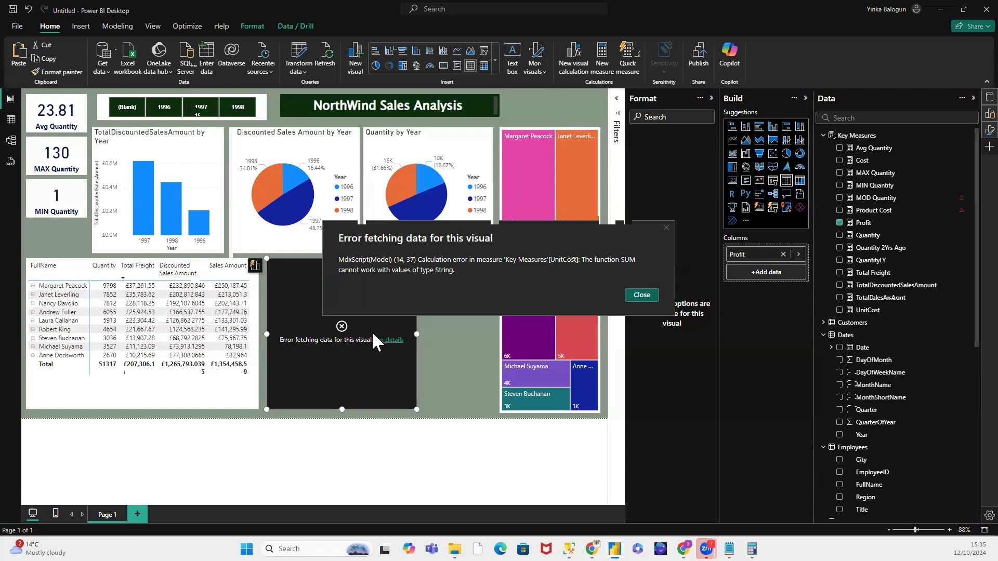
click(646, 295)
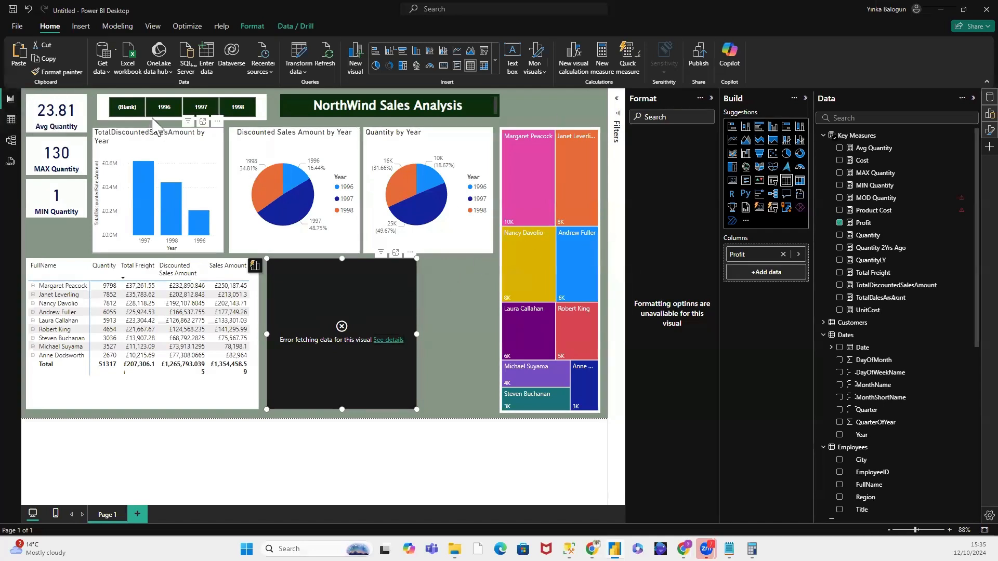
Step: Open the FactSales table in the table view and add a new calculated column named Cost
click(13, 121)
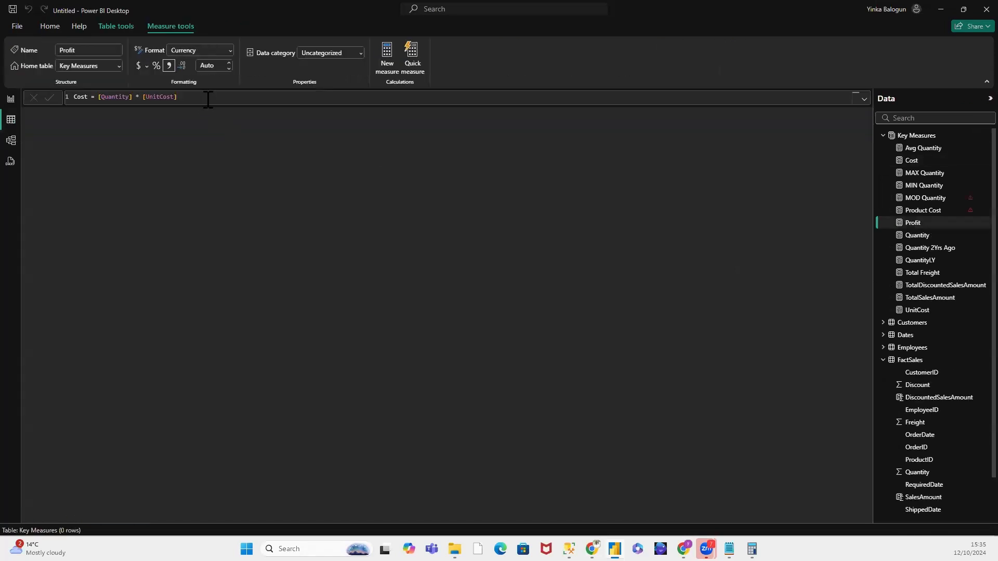
scroll(941, 322, down, 1)
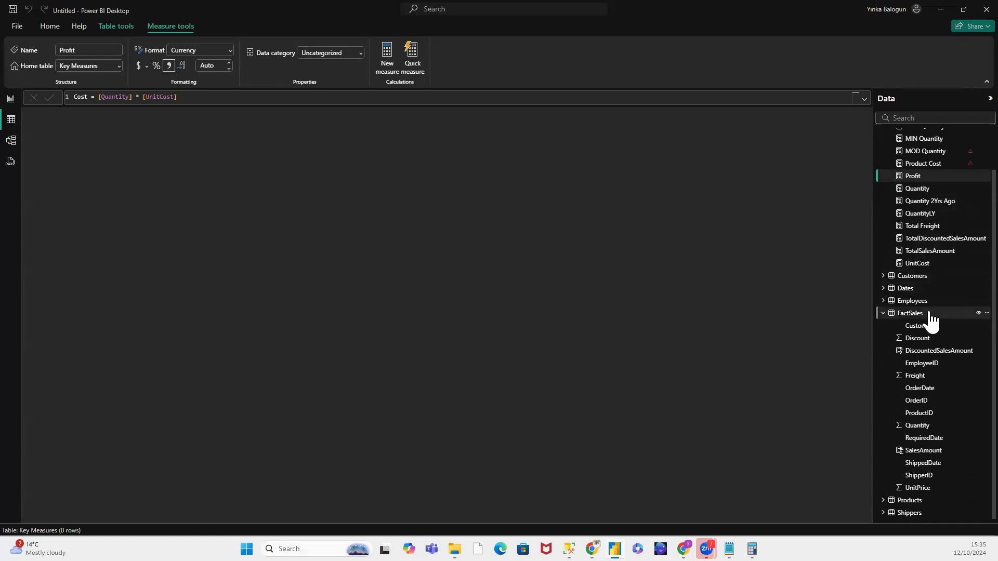
click(917, 315)
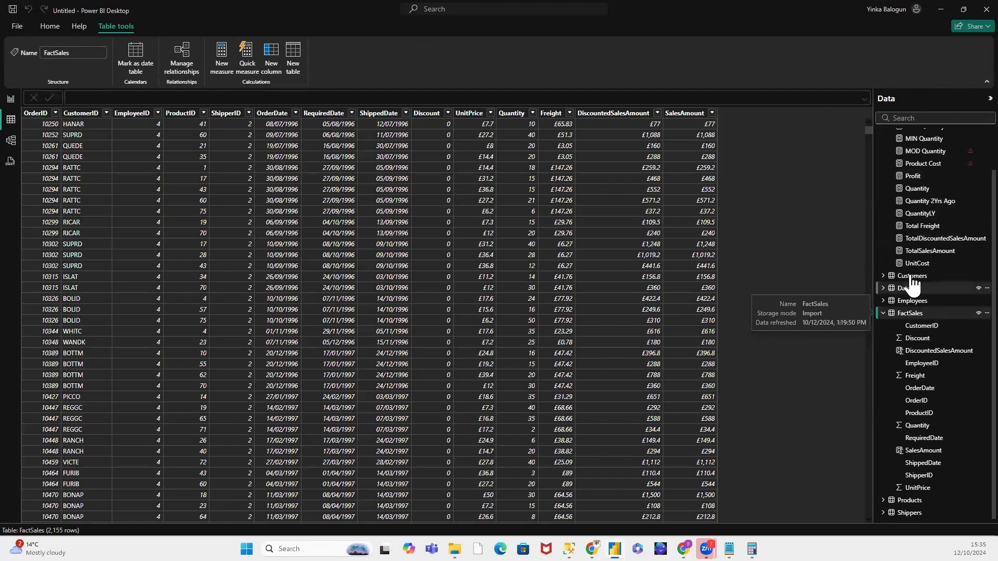
right_click(924, 311)
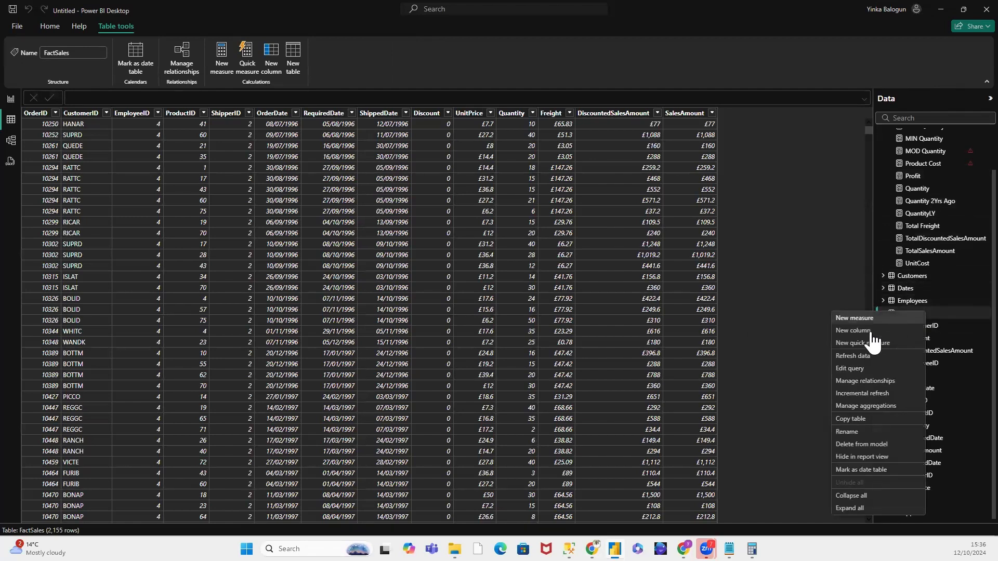
click(433, 177)
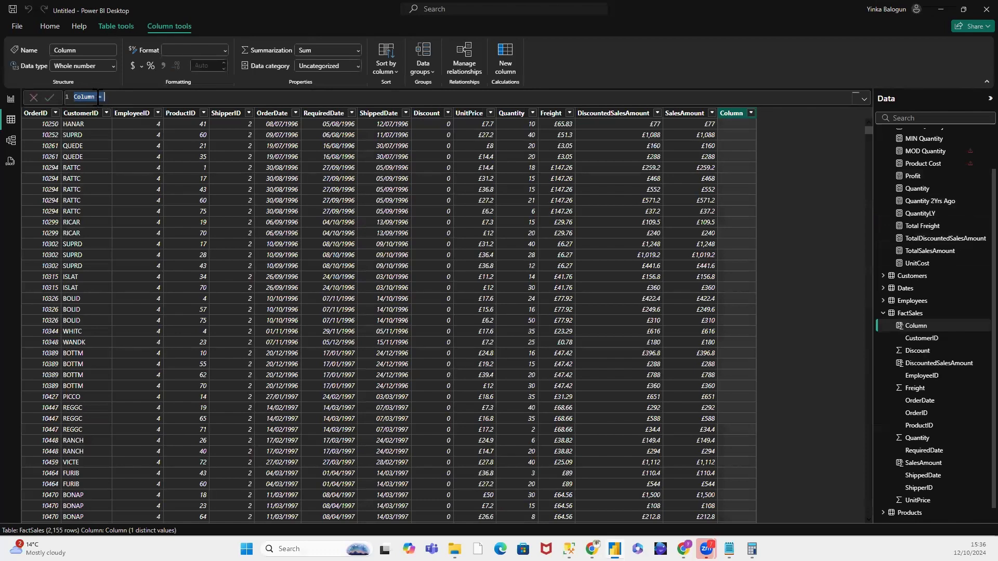
click(98, 97)
double_click(81, 96)
text(Cost)
Step: Start the Cost column's formula with the SUMX function, using FactSales as its table argument
click(106, 100)
text(SU)
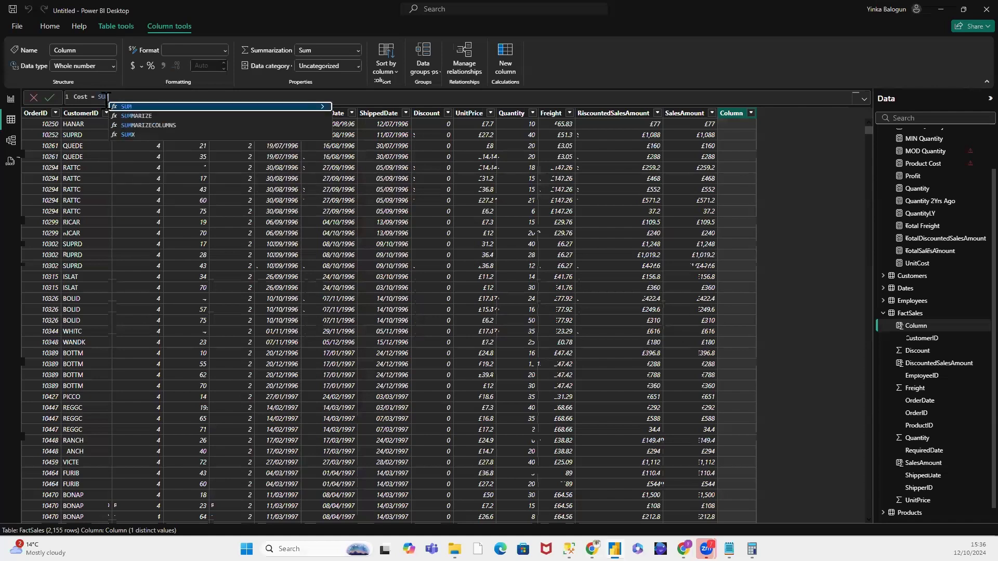
text(MX)
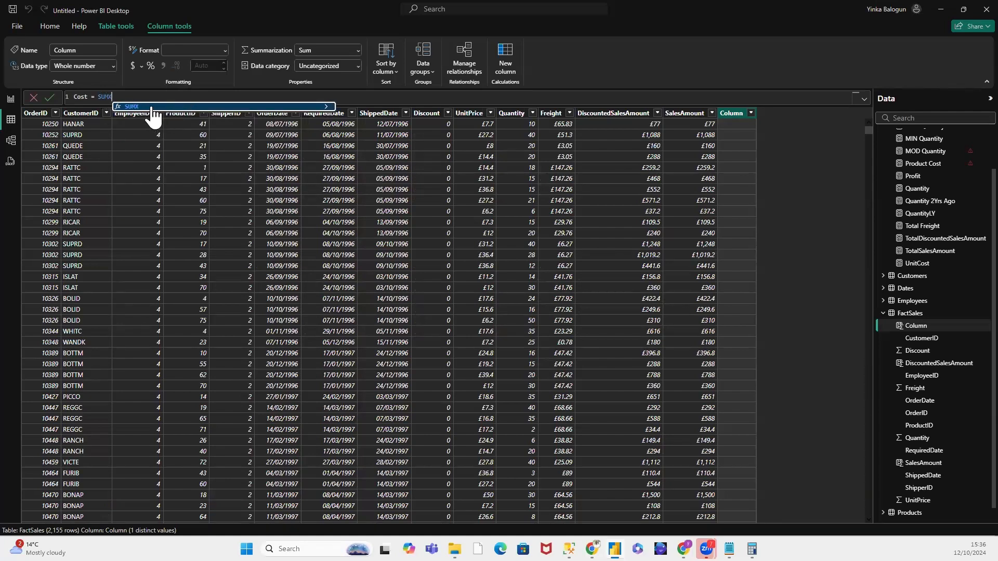
click(329, 109)
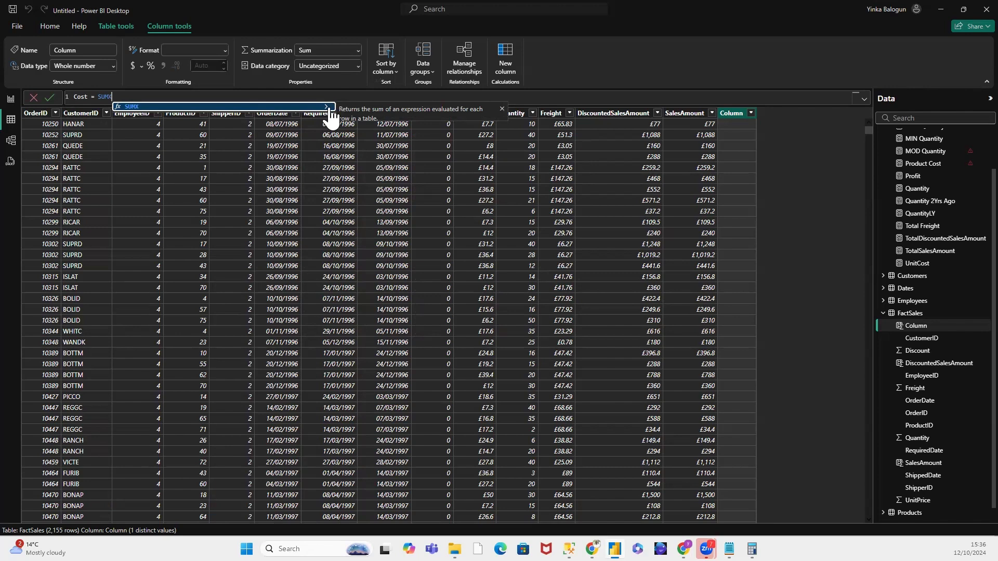
text(()
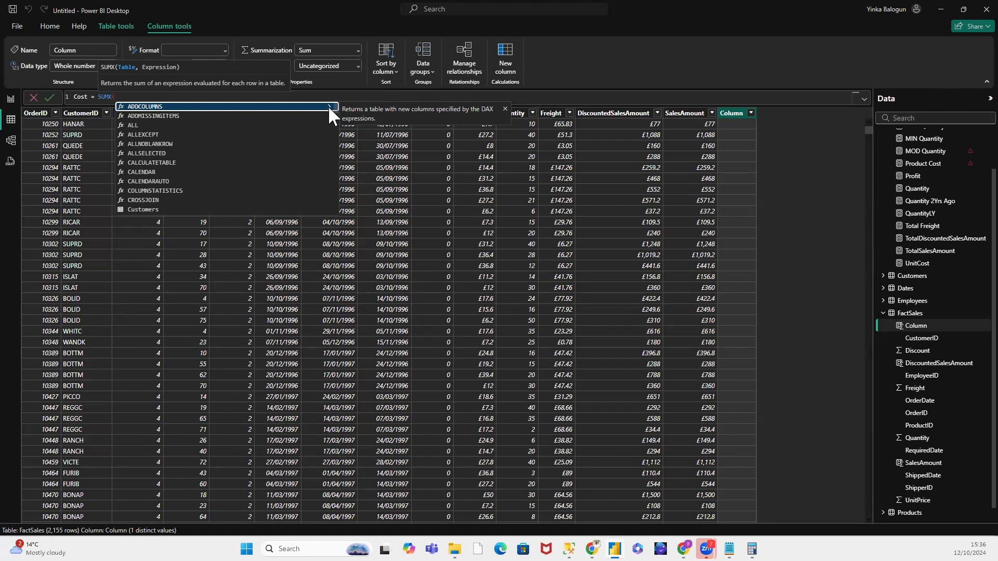
text(Fac)
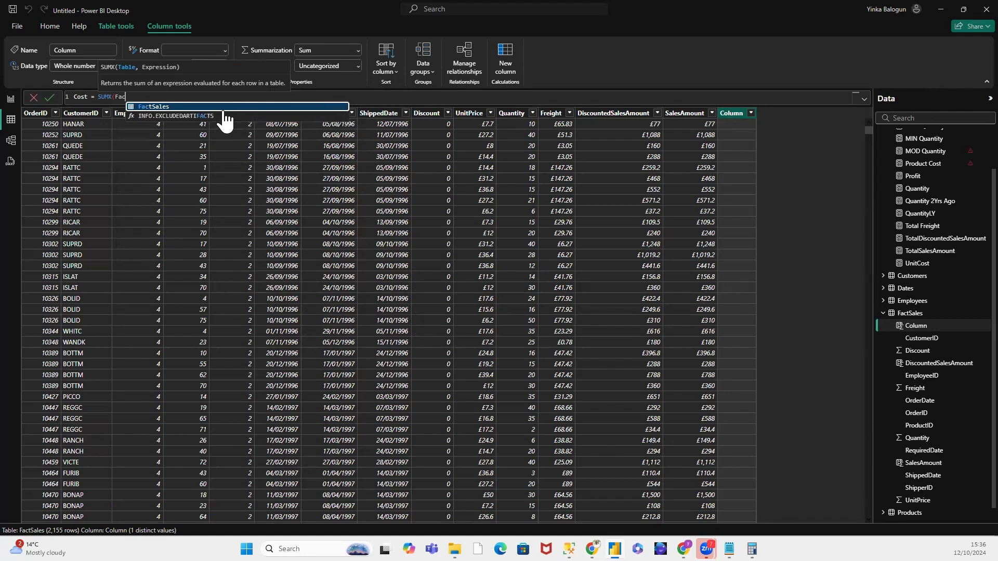
click(223, 106)
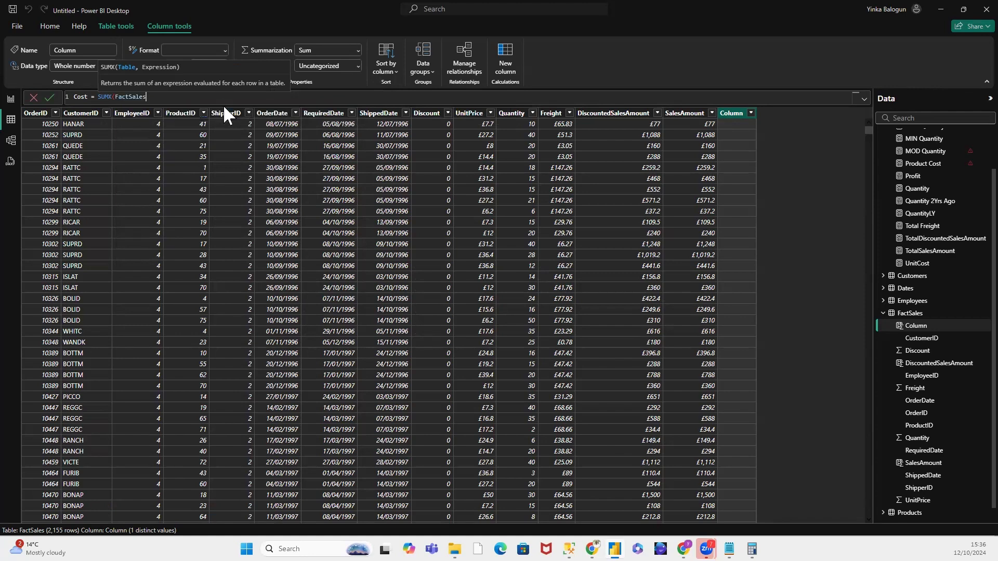
text(.)
key(BackSpace)
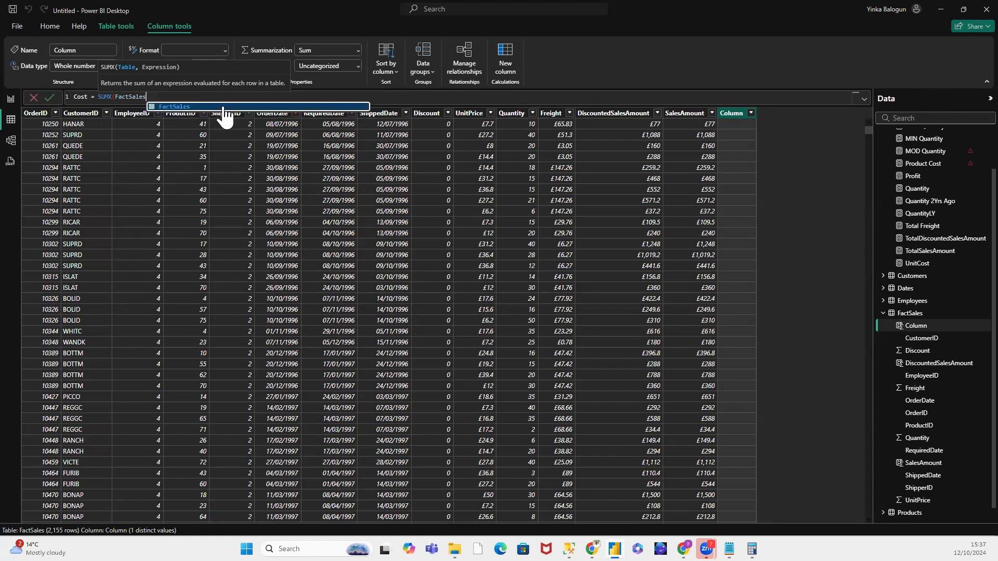
text(,)
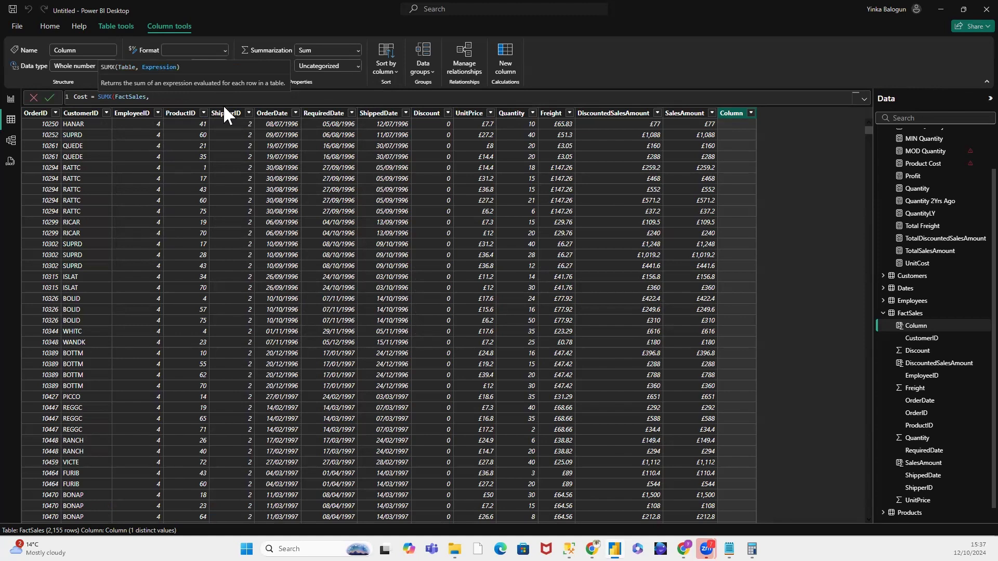
text( Q)
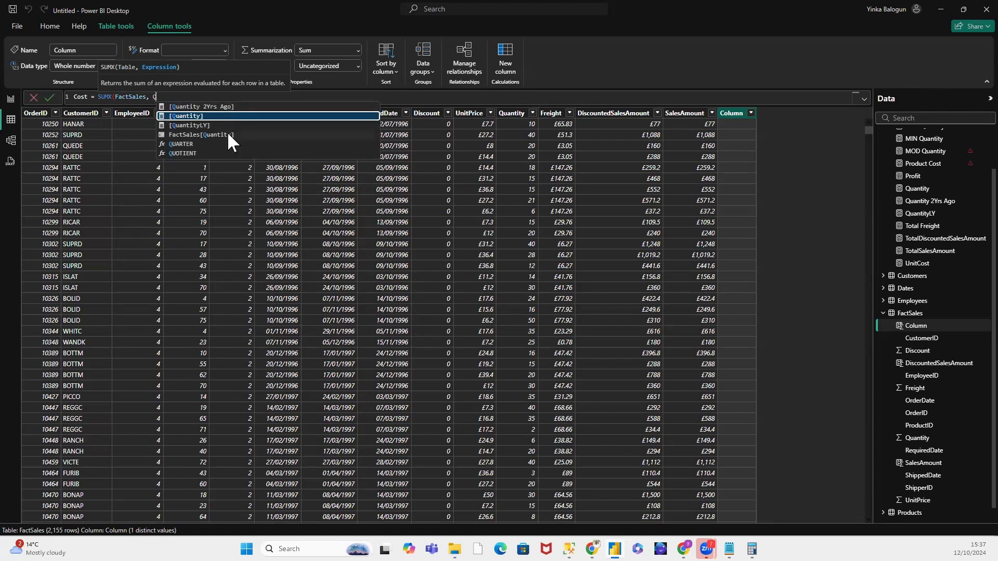
Step: Enter FactSales[Quantity] as the first factor of the SUMX expression, followed by the multiplication operator
click(226, 133)
text(* )
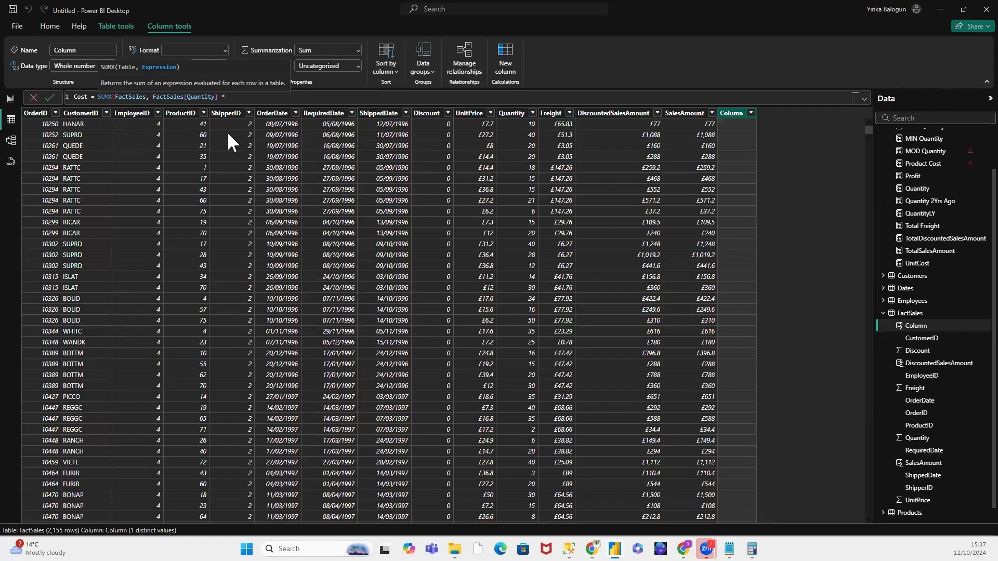
text(Un)
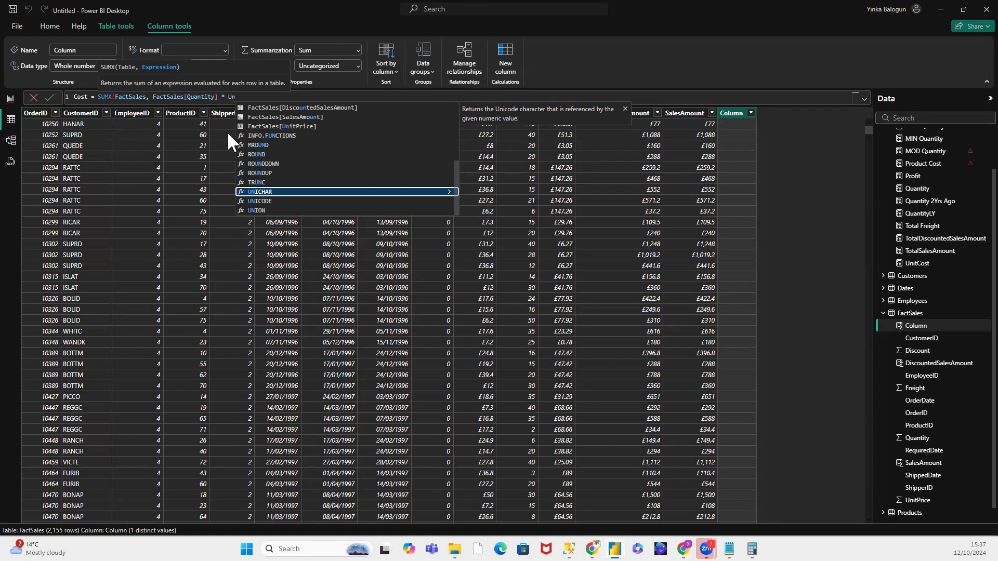
key(Tab)
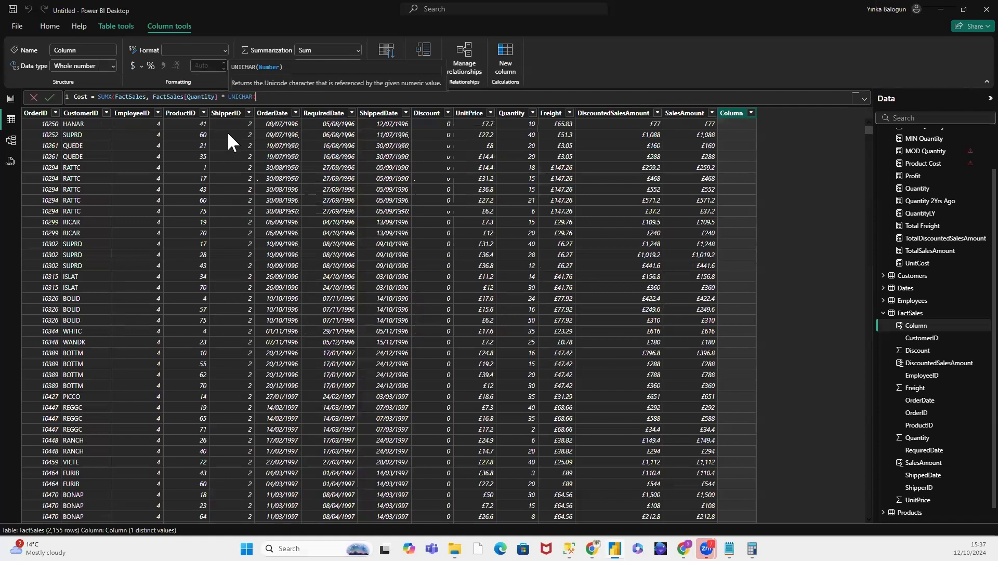
key(BackSpace)
key(BackSpace)
key(BackSpace)
key(BackSpace)
key(BackSpace)
key(BackSpace)
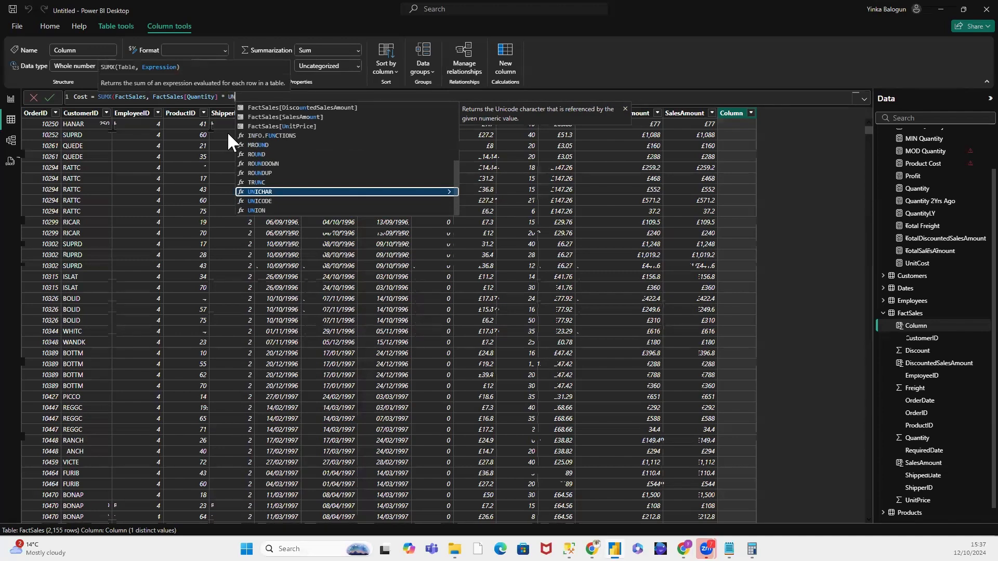
key(BackSpace)
key(BackSpace)
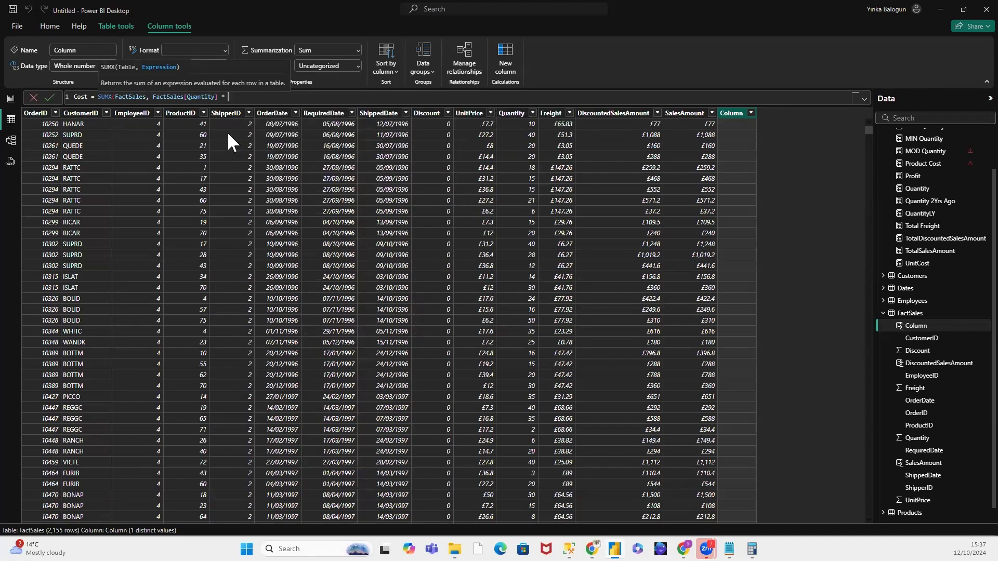
Step: Complete the SUMX expression with the [UnitCost] measure as the second factor and commit the Cost column formula
text(Unit)
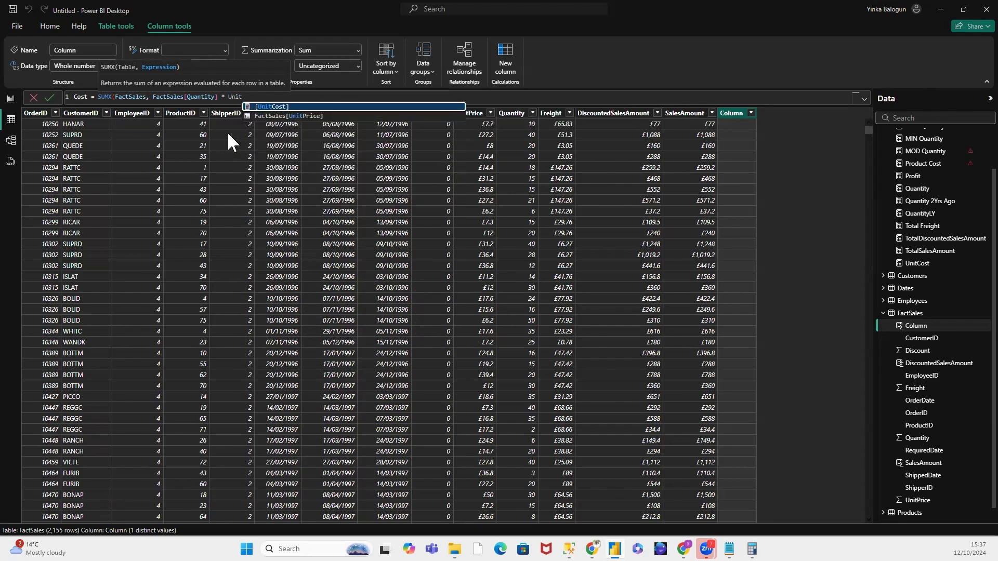
click(279, 105)
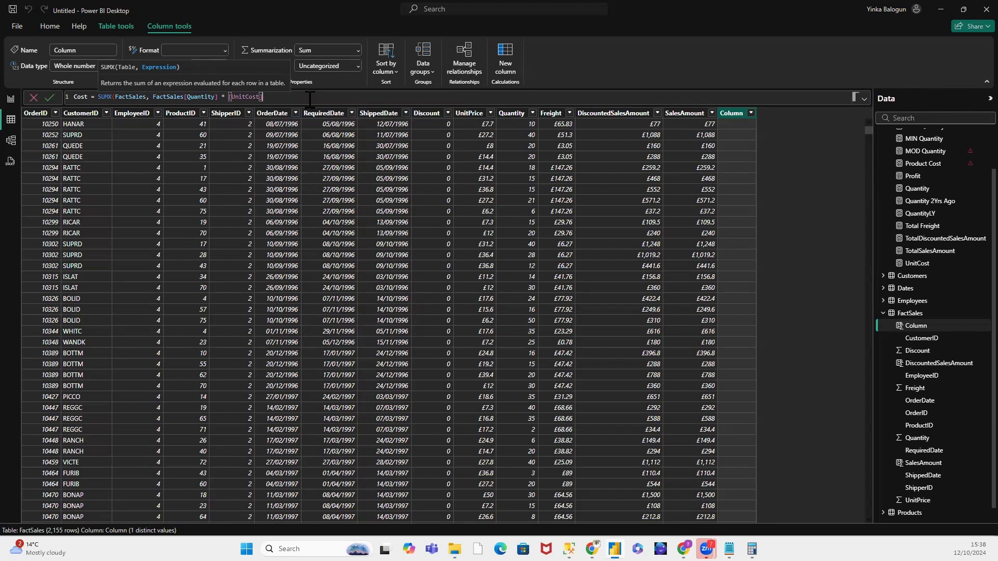
text())
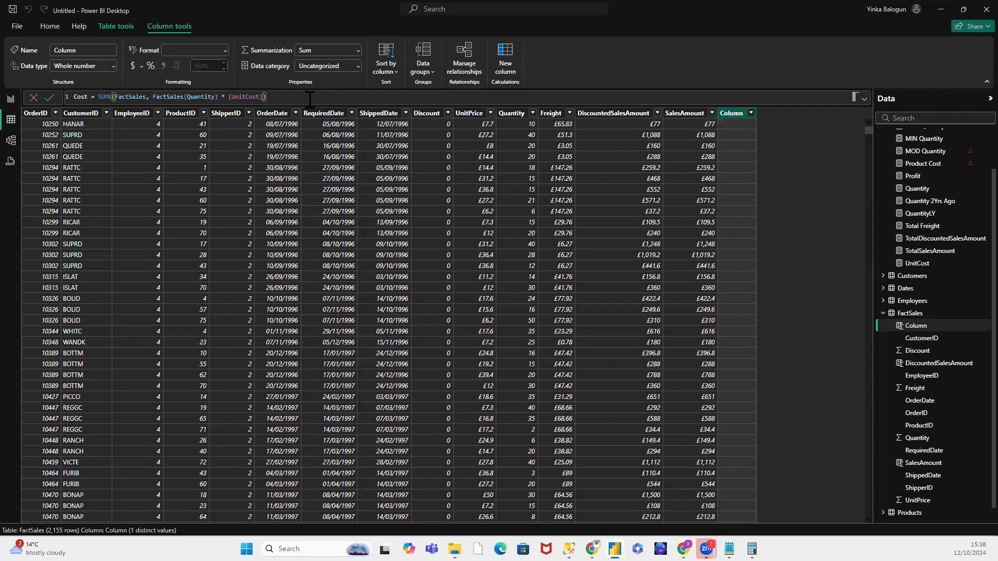
key(Return)
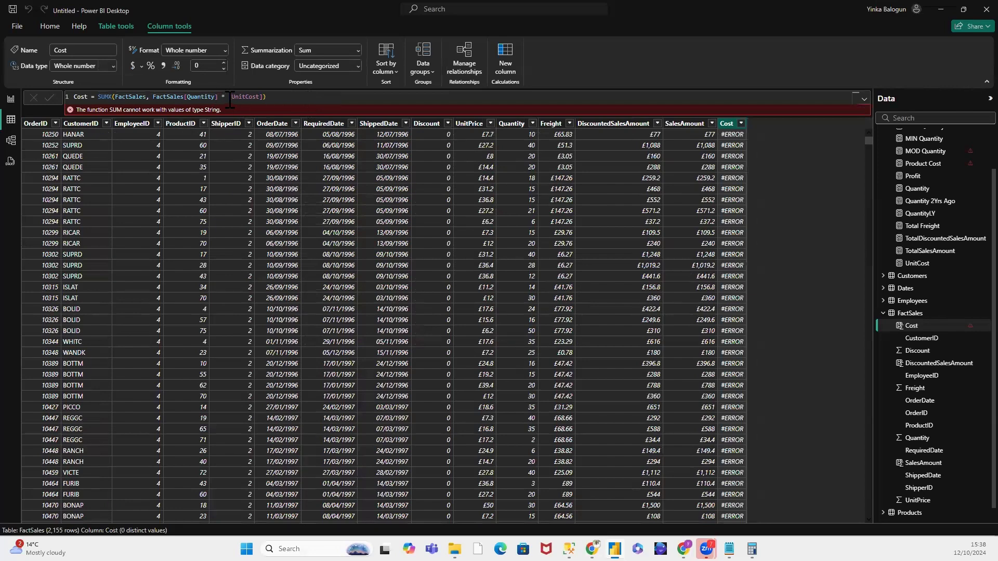
drag(228, 97, 264, 96)
key(BackSpace)
click(35, 98)
drag(266, 97, 52, 103)
click(33, 98)
click(740, 123)
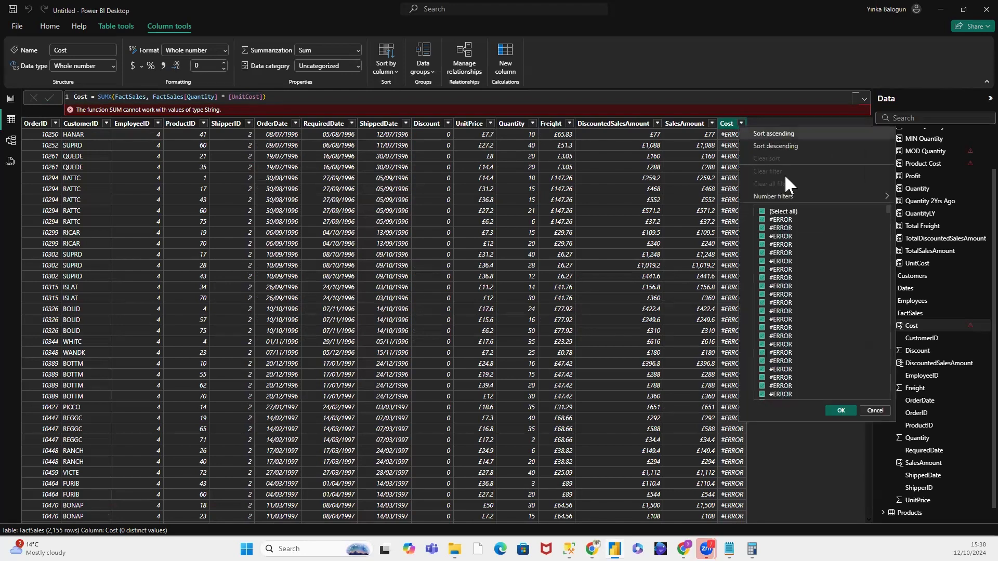
click(876, 411)
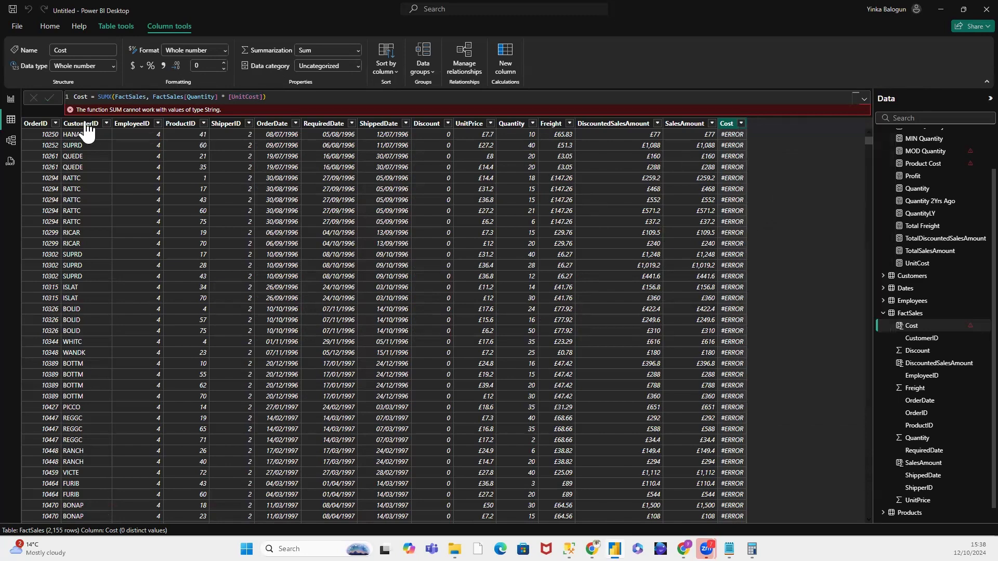
Step: Erase the SUMX expression of the FactSales Cost column and commit the emptied formula
click(865, 99)
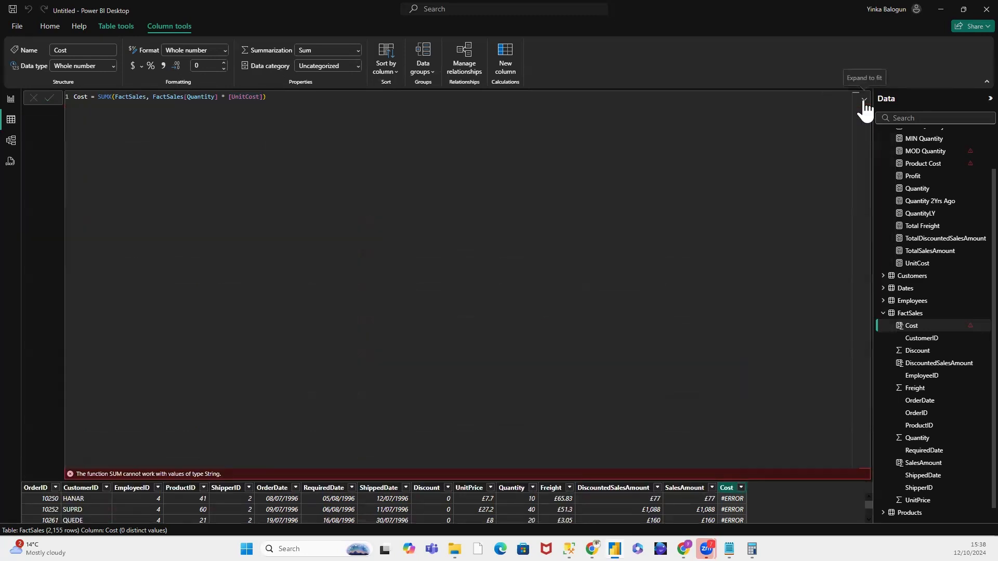
key(ctrl+a)
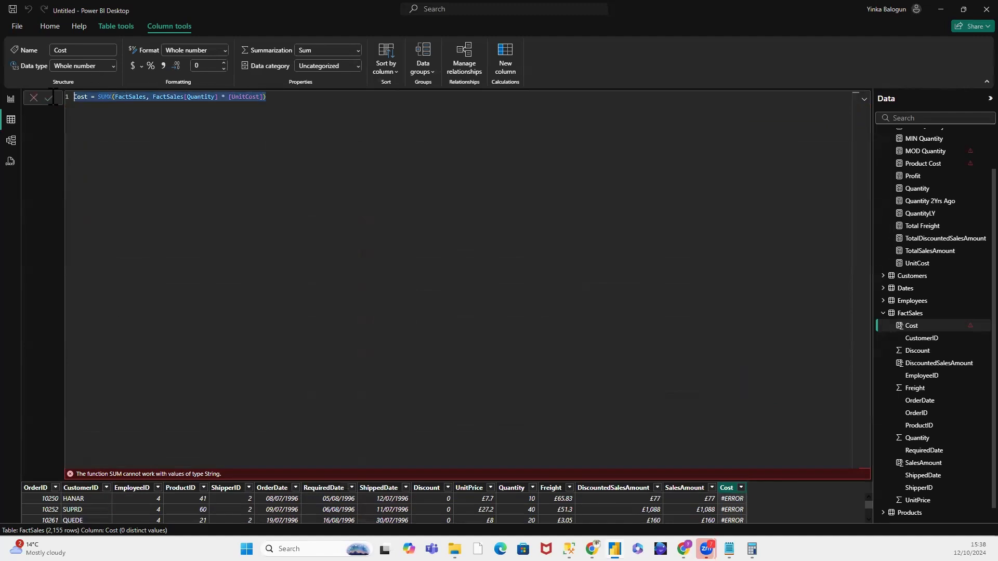
key(BackSpace)
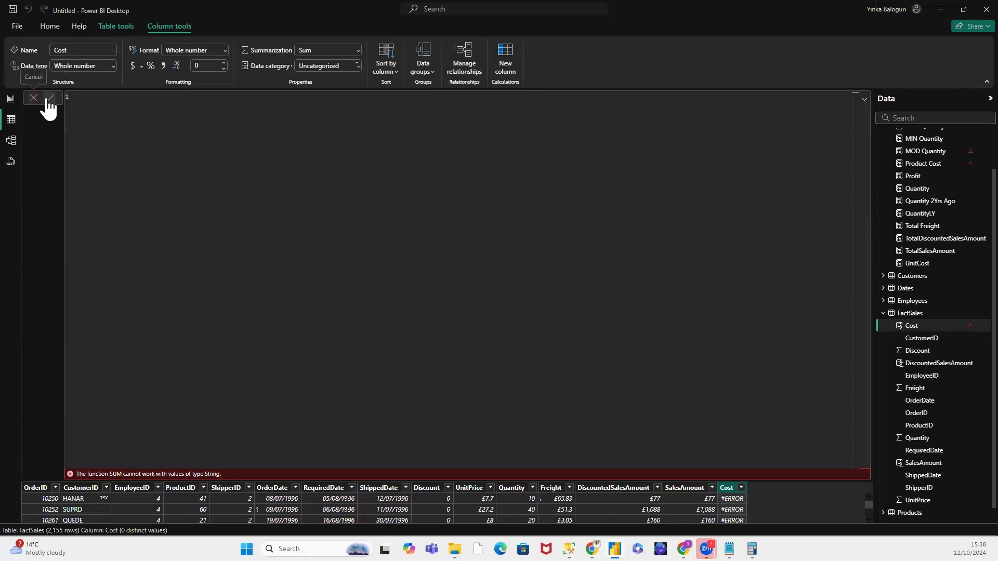
click(47, 101)
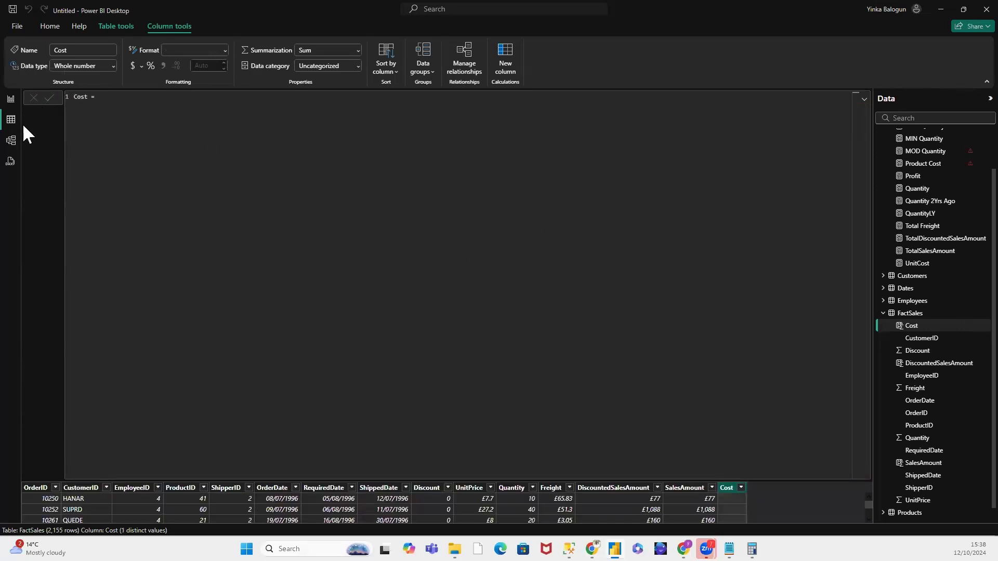
drag(99, 97, 70, 95)
click(30, 97)
drag(100, 99, 49, 94)
click(51, 97)
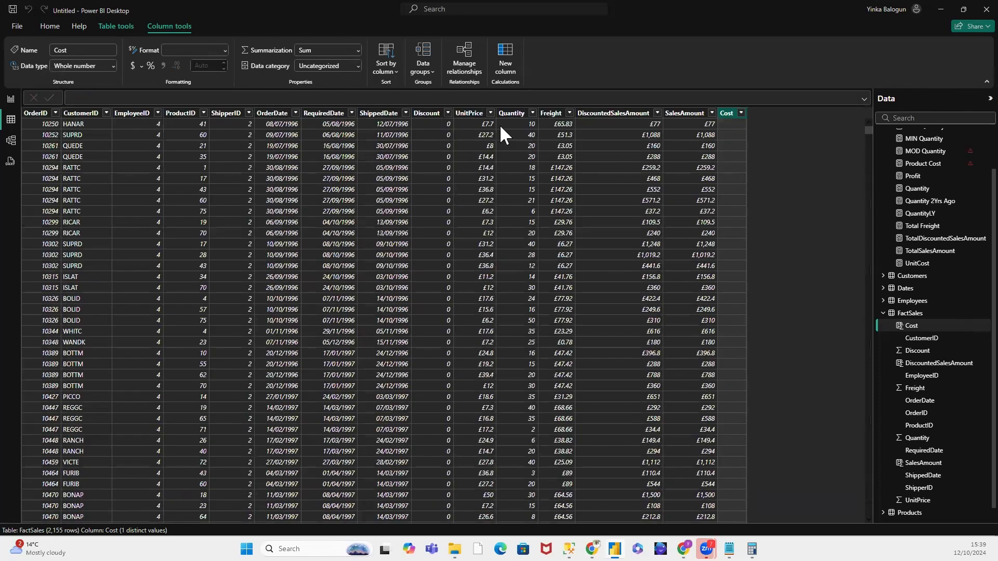
Step: Delete the calculated Cost column of the FactSales table from the model
right_click(910, 323)
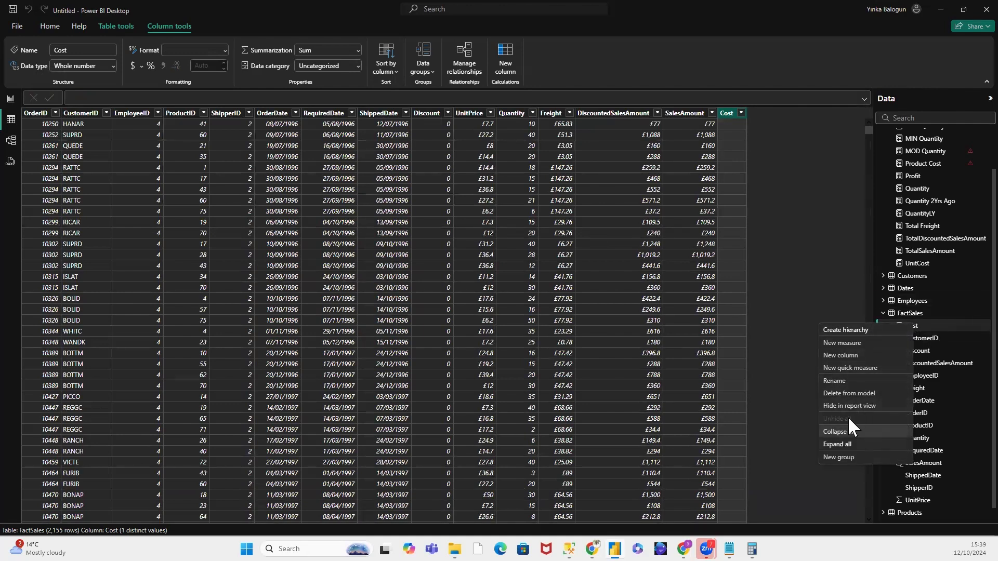
click(855, 393)
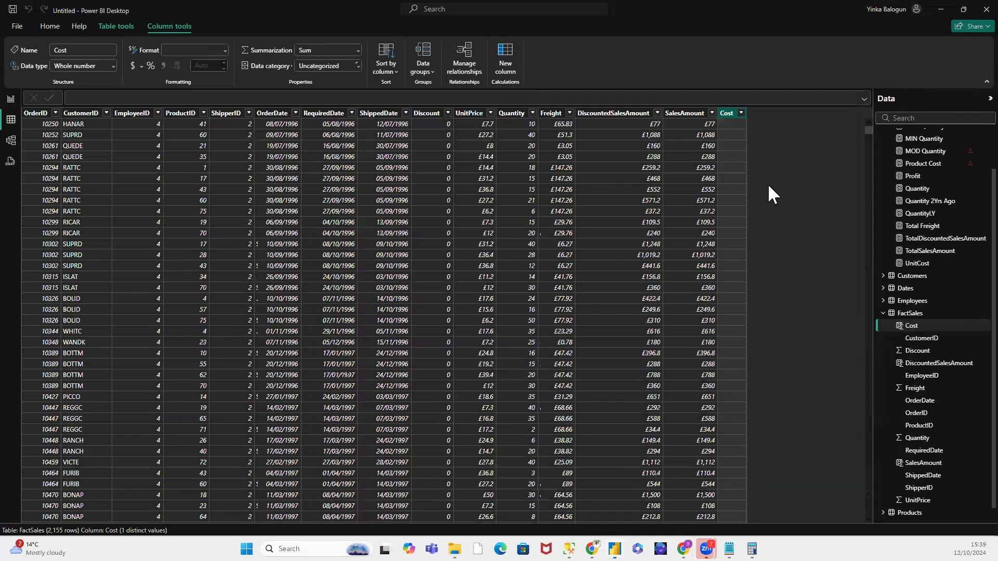
click(563, 294)
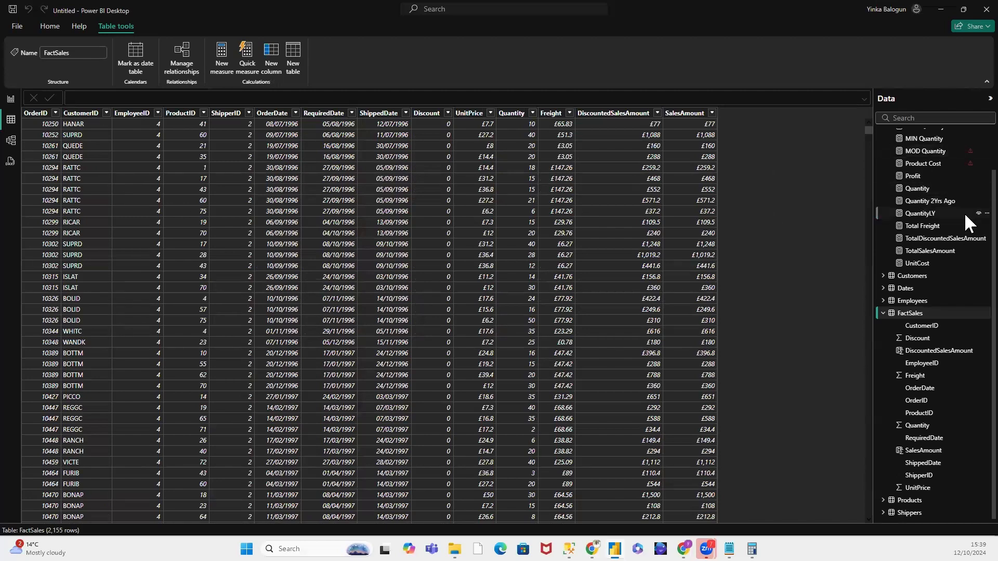
Step: Collapse the Key Measures table and examine the Products table's fields in the model view
scroll(965, 199, up, 3)
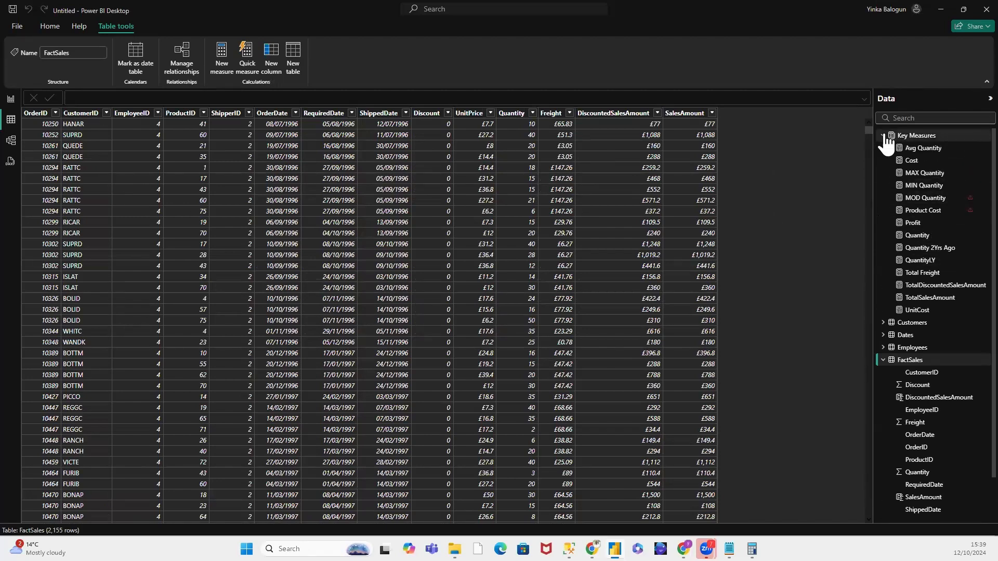
click(883, 136)
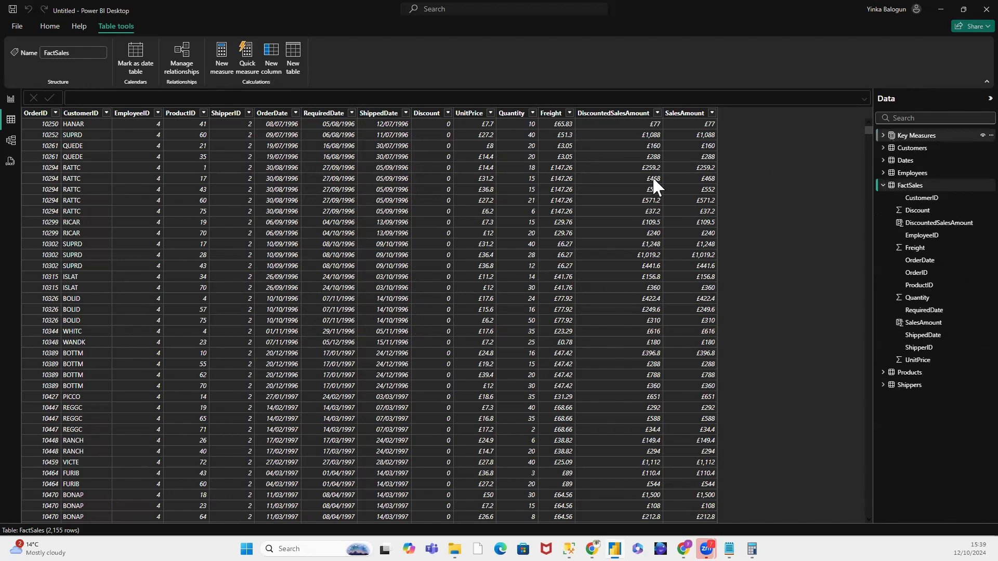
click(11, 140)
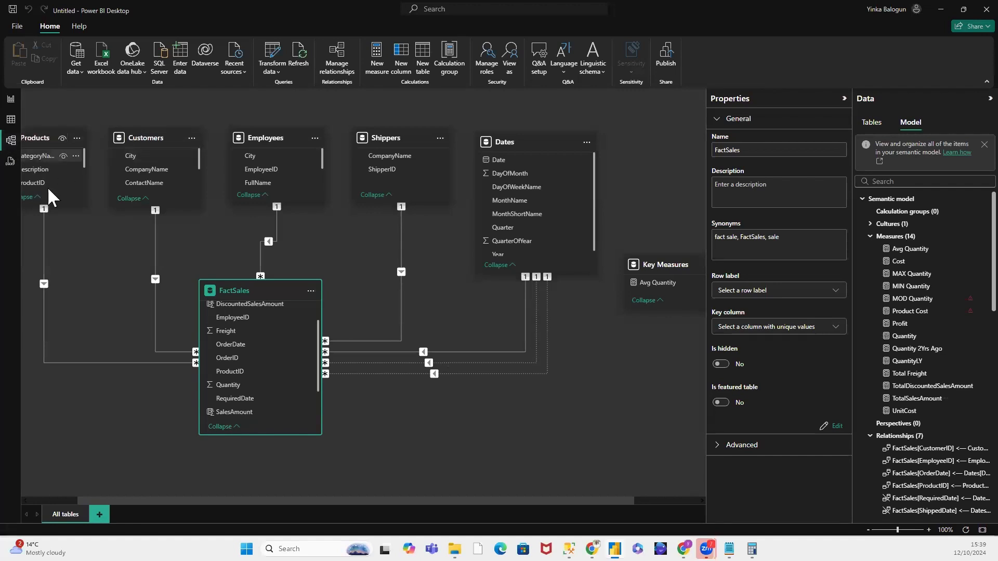
scroll(52, 176, down, 3)
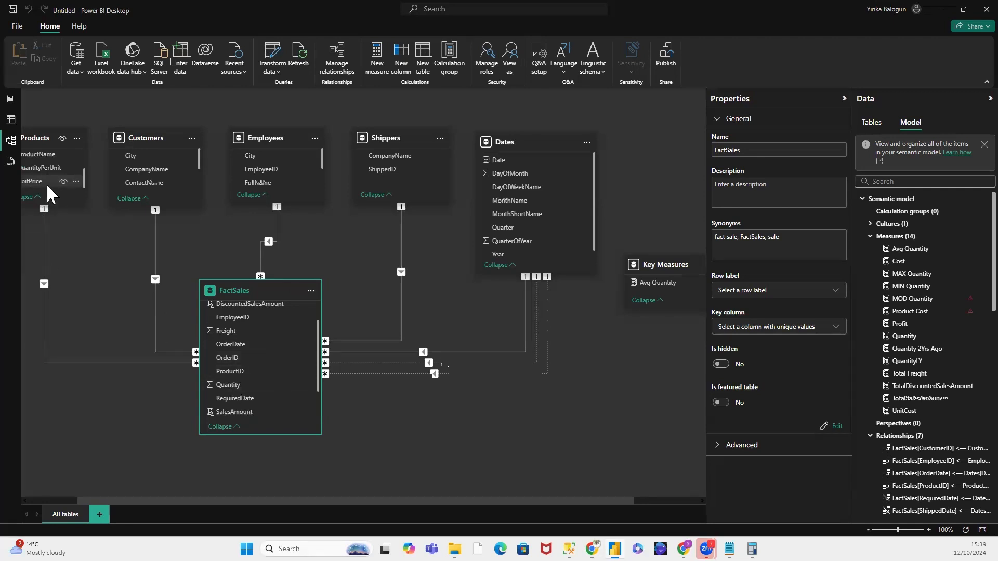
Step: Return to the report view and delete the Product Cost measure from the Key Measures table
click(11, 99)
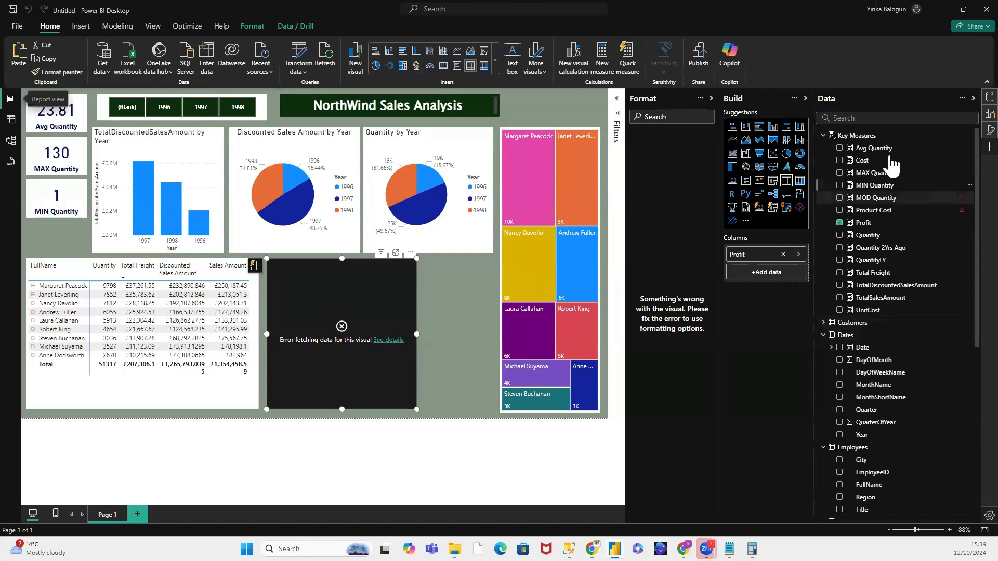
click(969, 211)
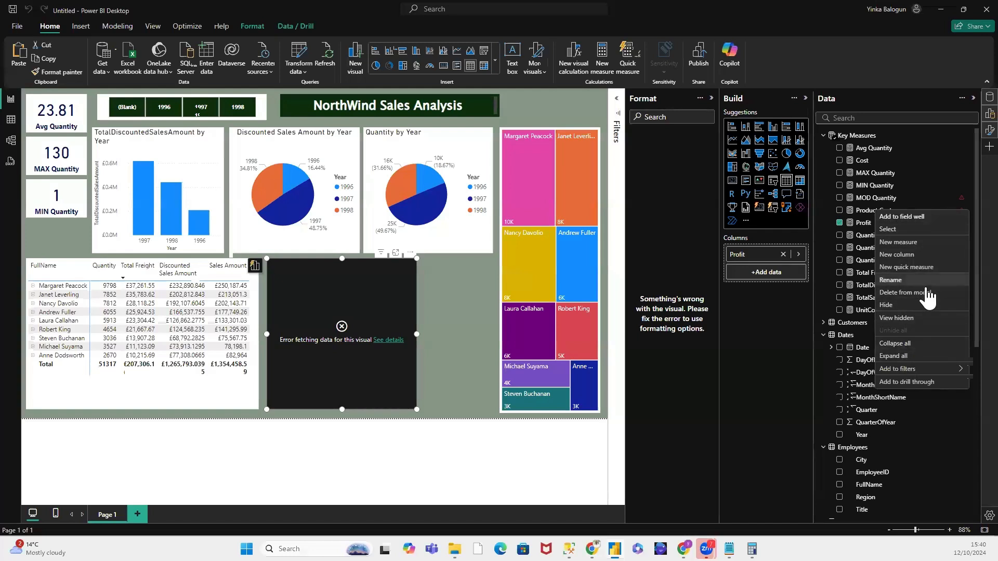
click(905, 292)
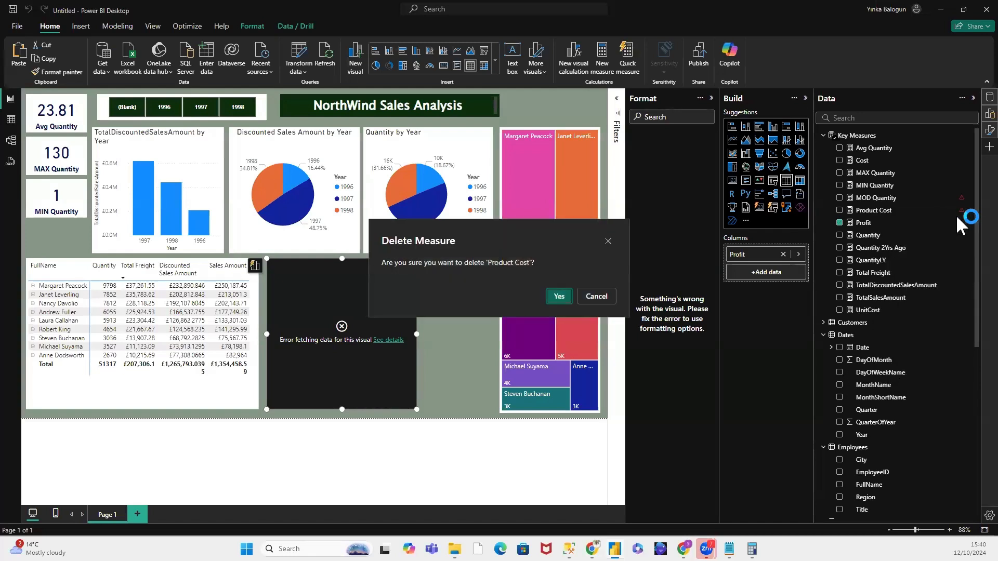
click(558, 296)
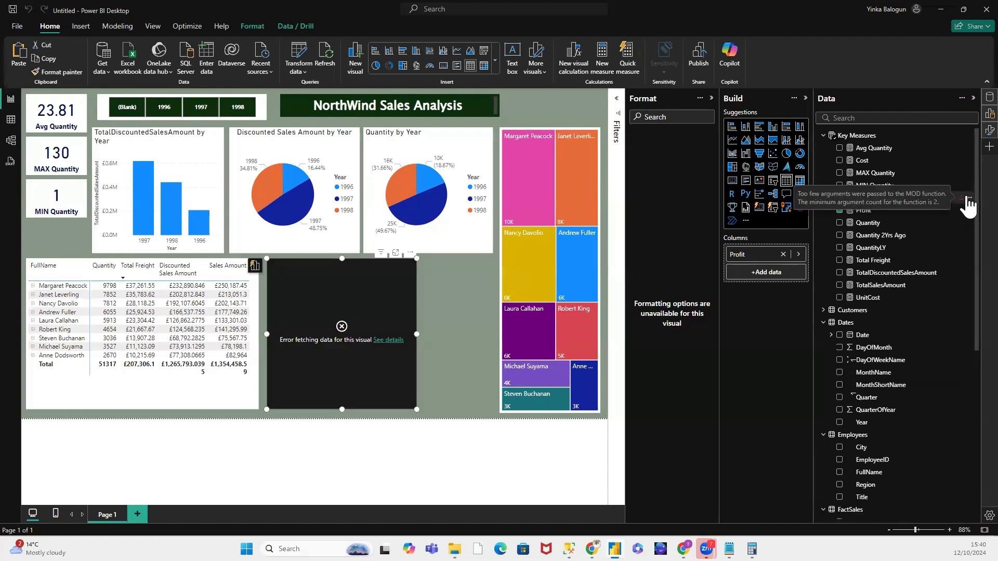
Step: Delete the MOD Quantity measure from the Key Measures table
click(964, 197)
right_click(964, 198)
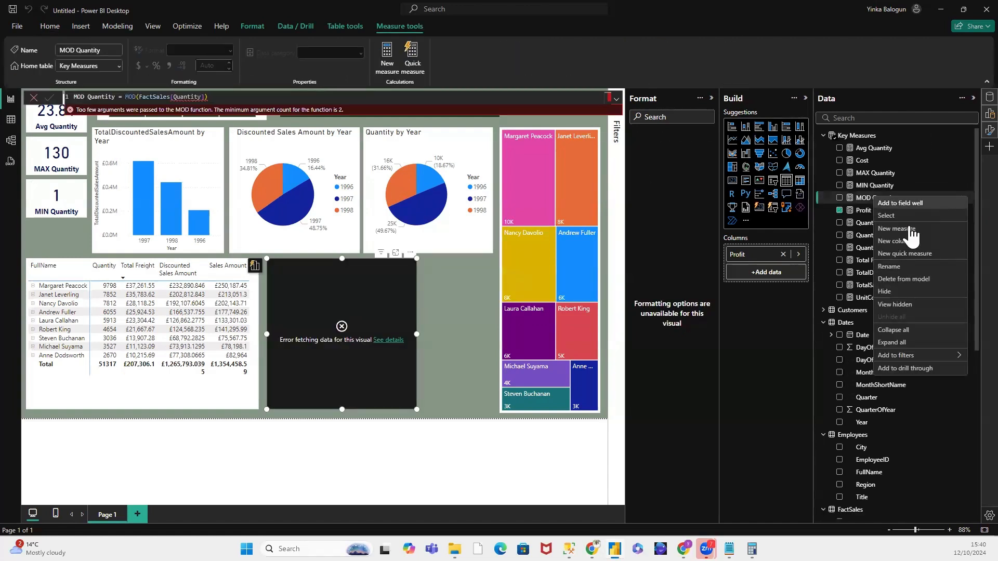
click(904, 278)
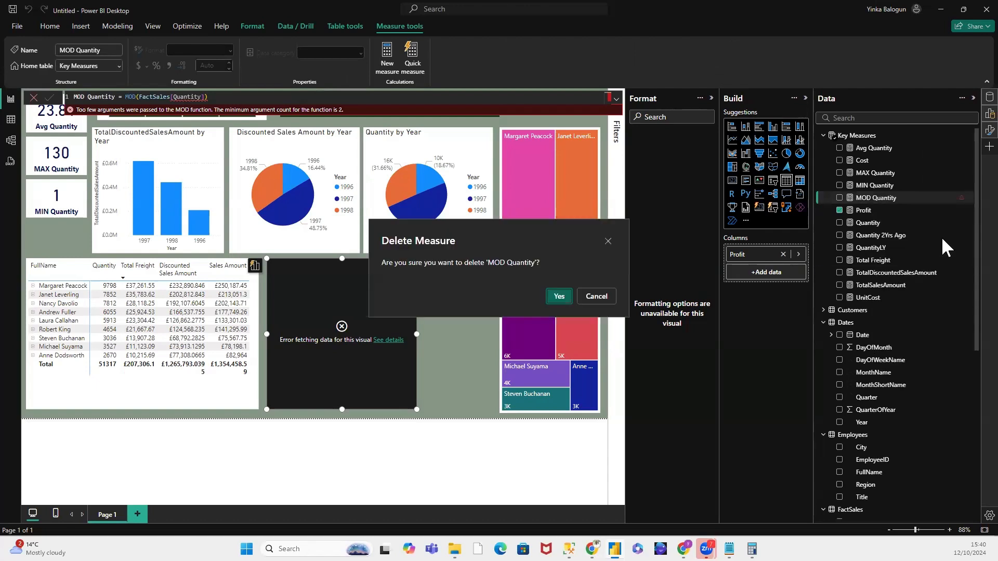
click(561, 296)
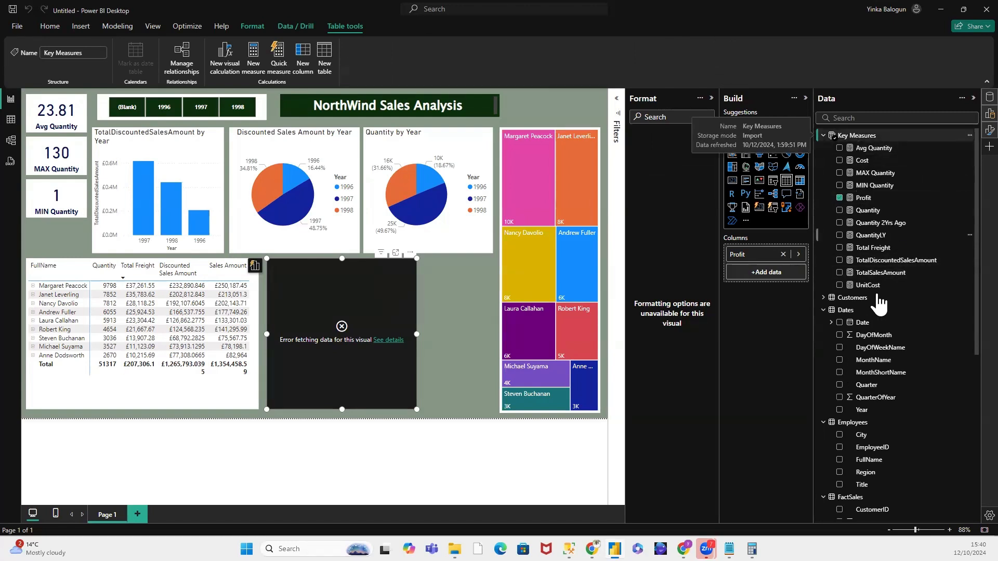
Step: Replace Profit with the UnitCost measure in the failing table visual and read the visual's error details
click(870, 285)
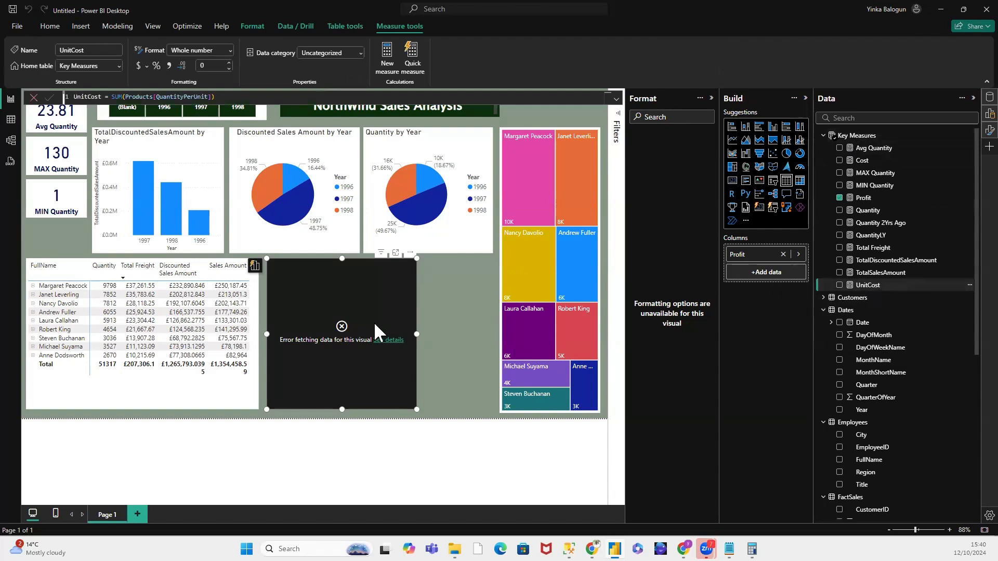
click(782, 254)
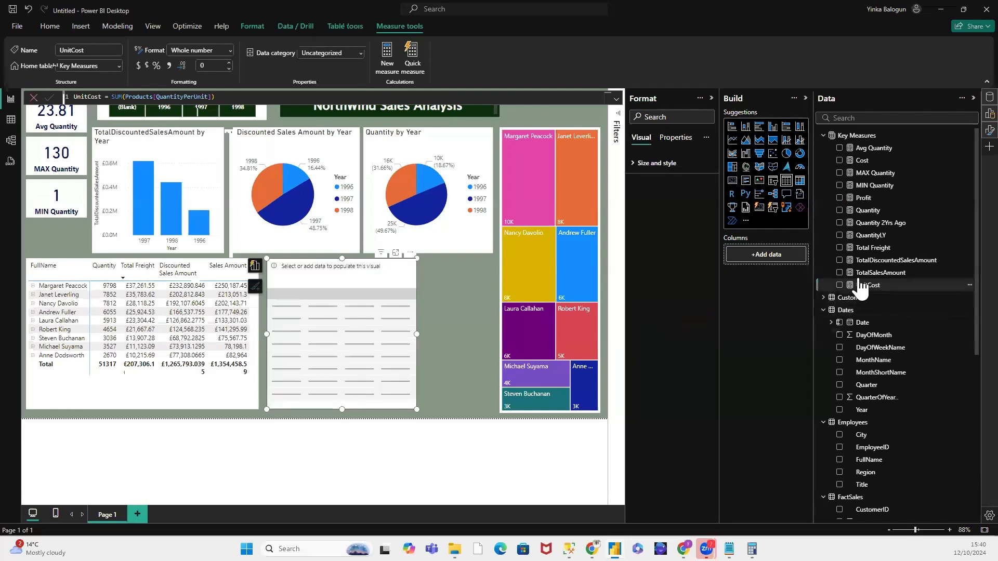
click(774, 252)
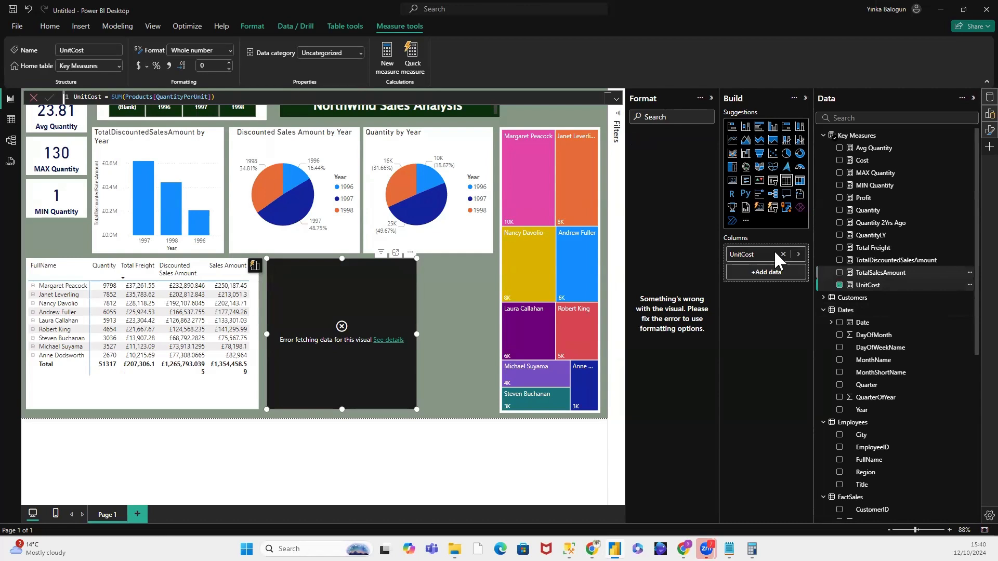
click(387, 340)
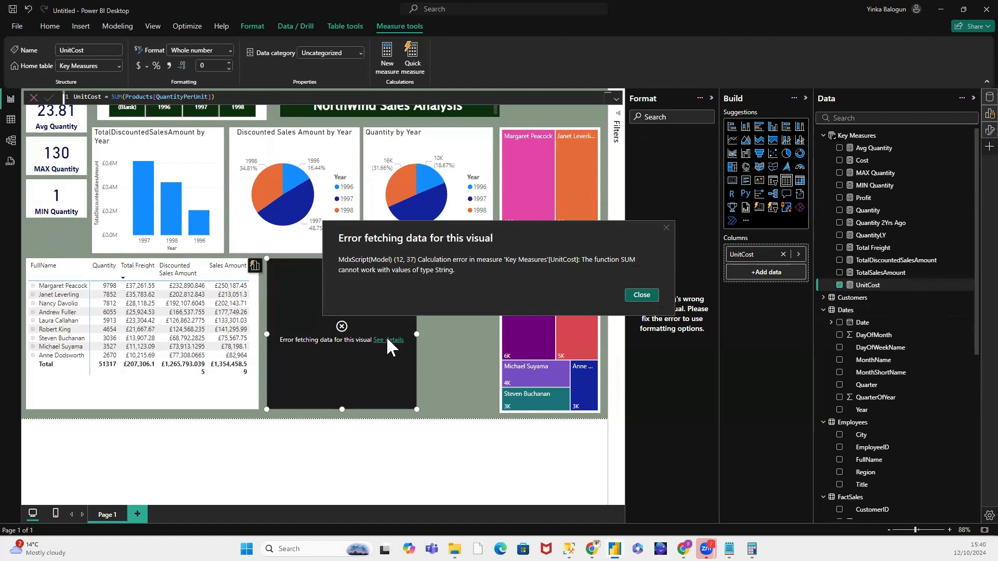
click(666, 227)
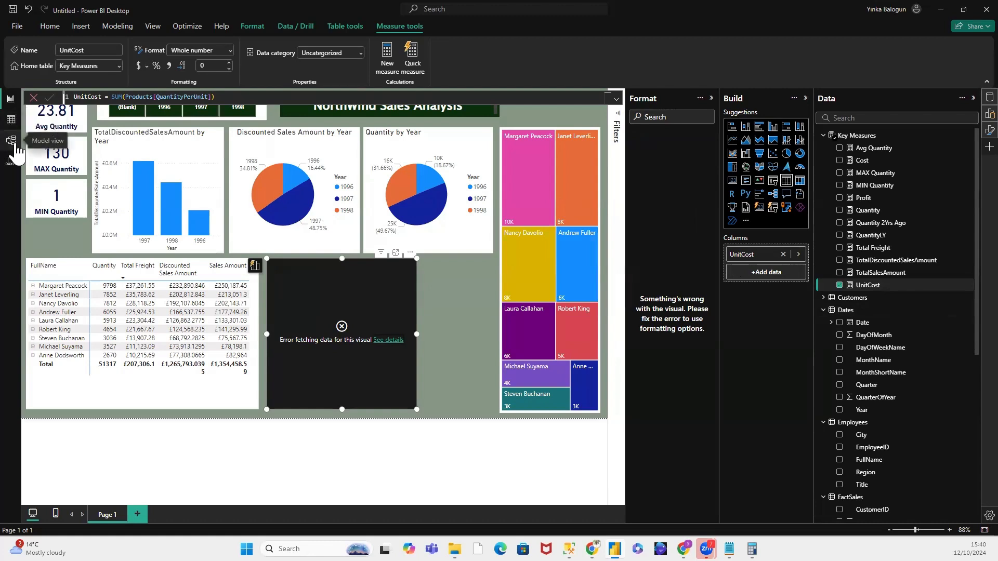
Step: Open the Products table in the table view and change its UnitPrice column's data type to Decimal number
click(11, 120)
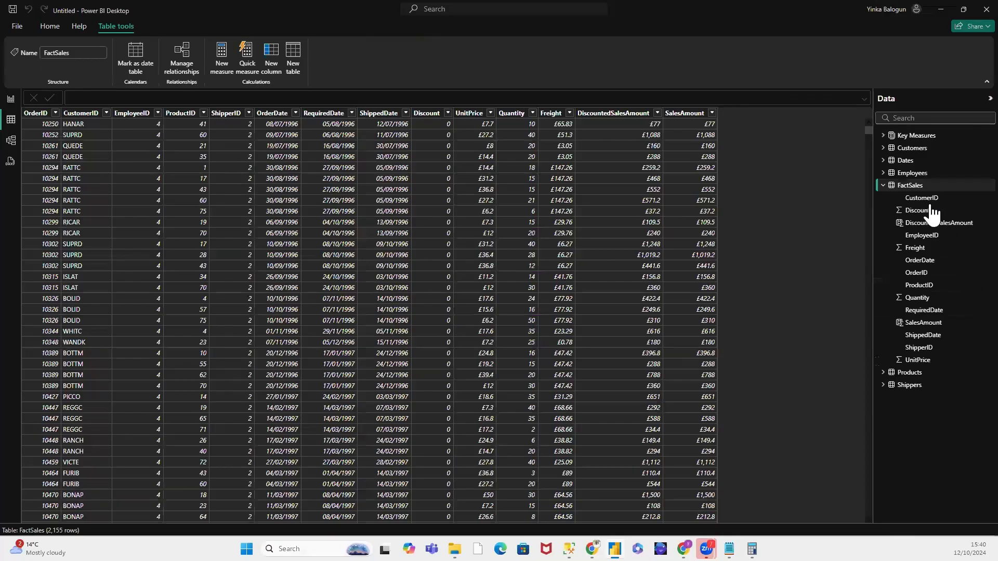
click(883, 185)
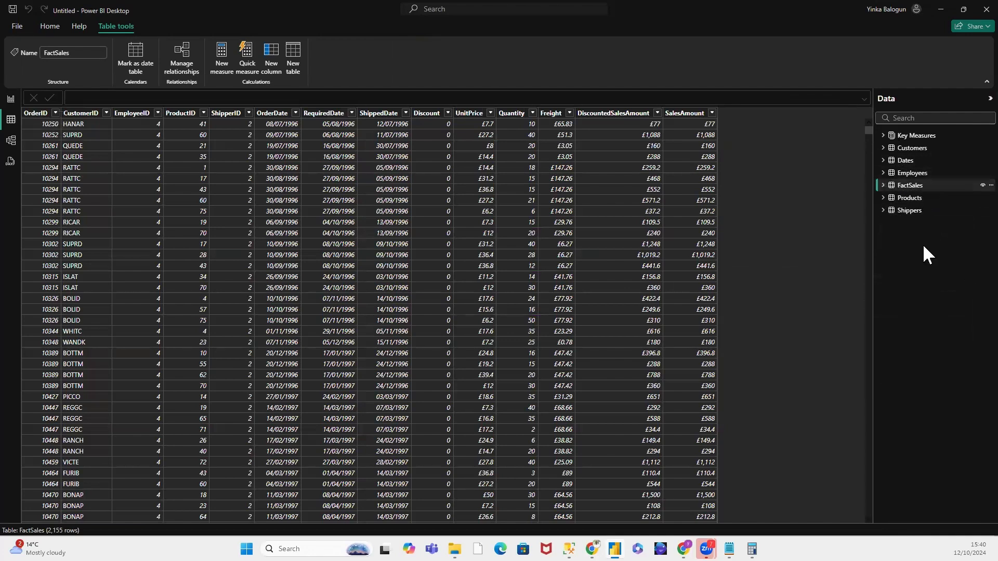
click(889, 199)
click(916, 199)
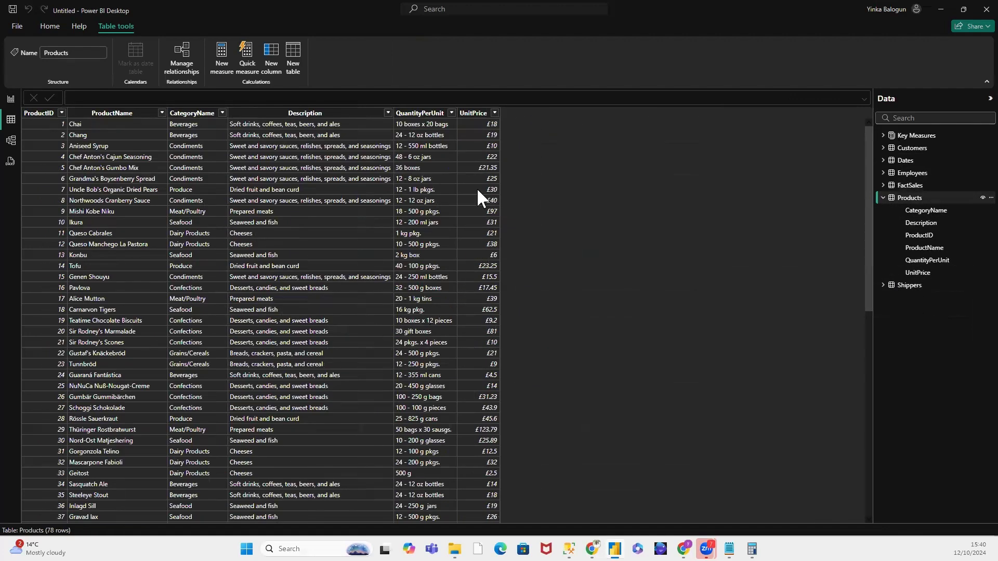
click(474, 114)
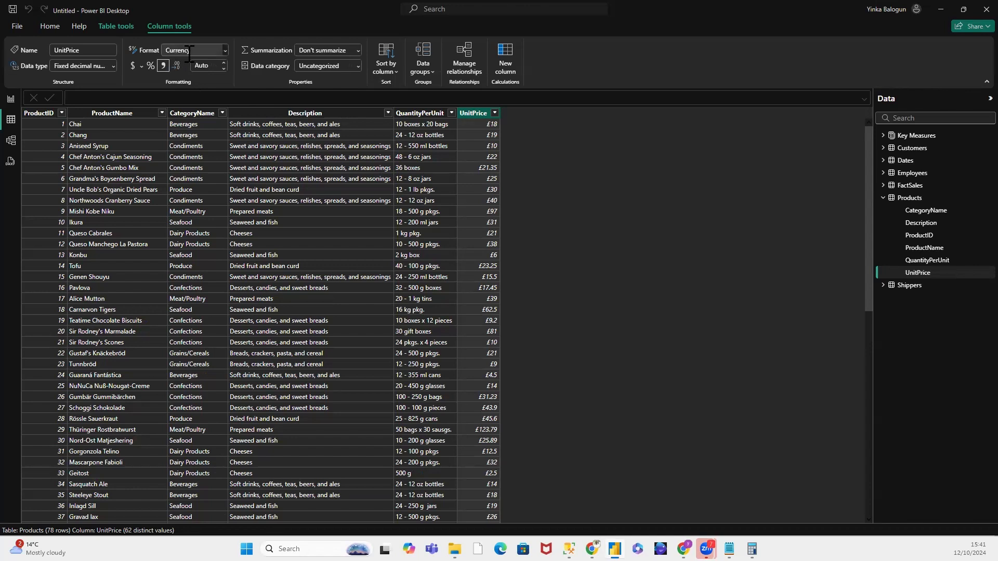
click(110, 64)
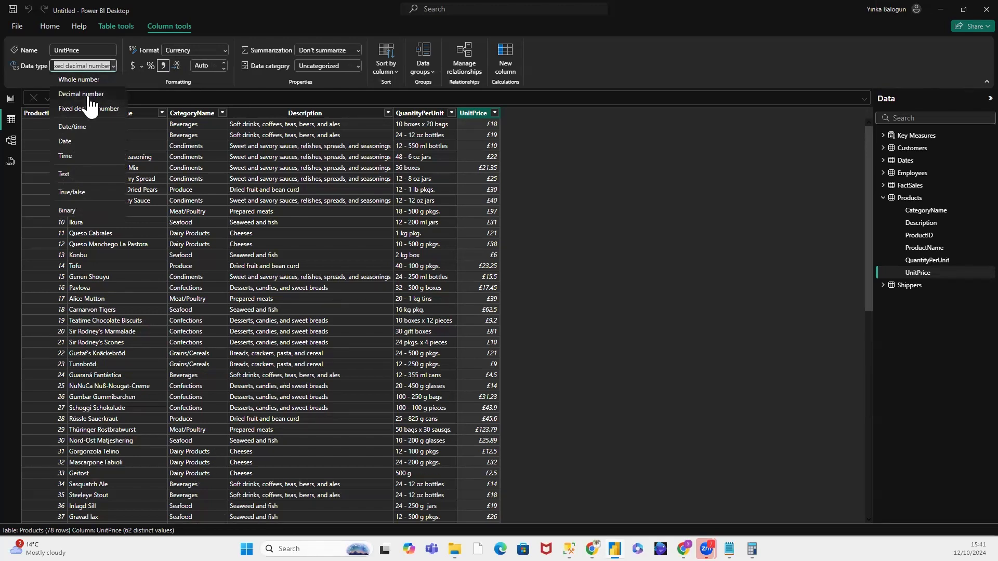
click(758, 282)
click(559, 319)
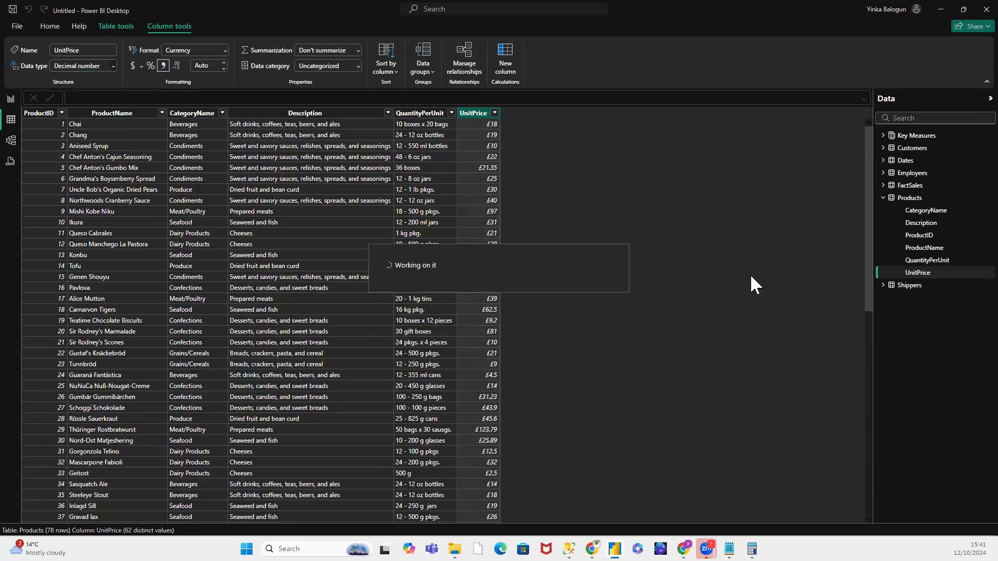
Step: Set the display format of the Products table's UnitPrice column to Decimal number
click(224, 50)
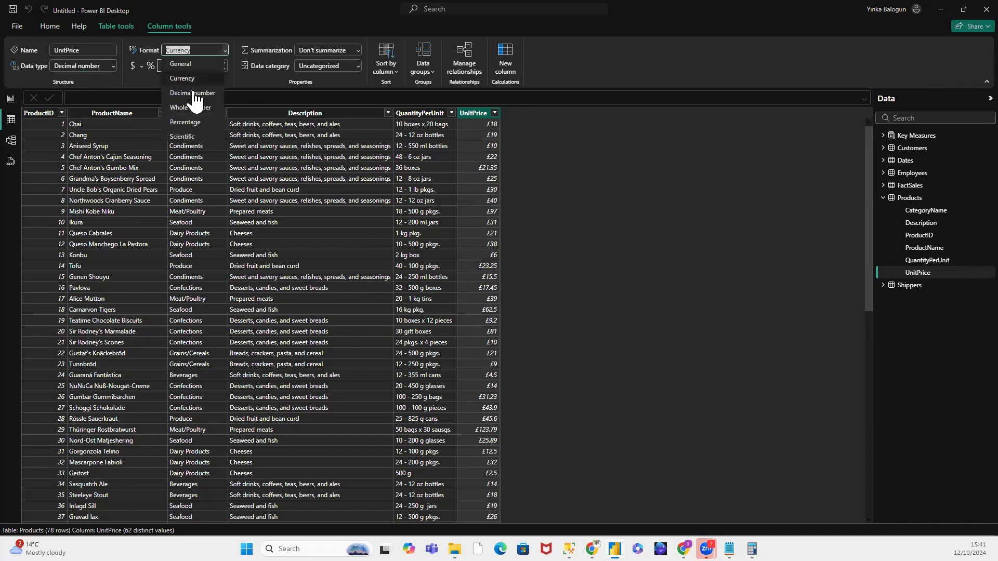
click(793, 150)
key(Down)
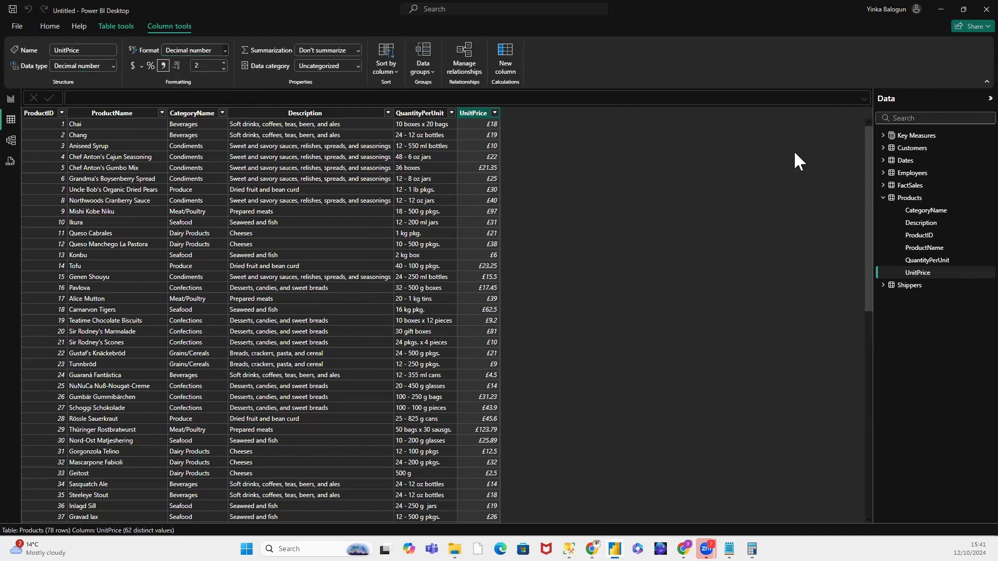
click(683, 196)
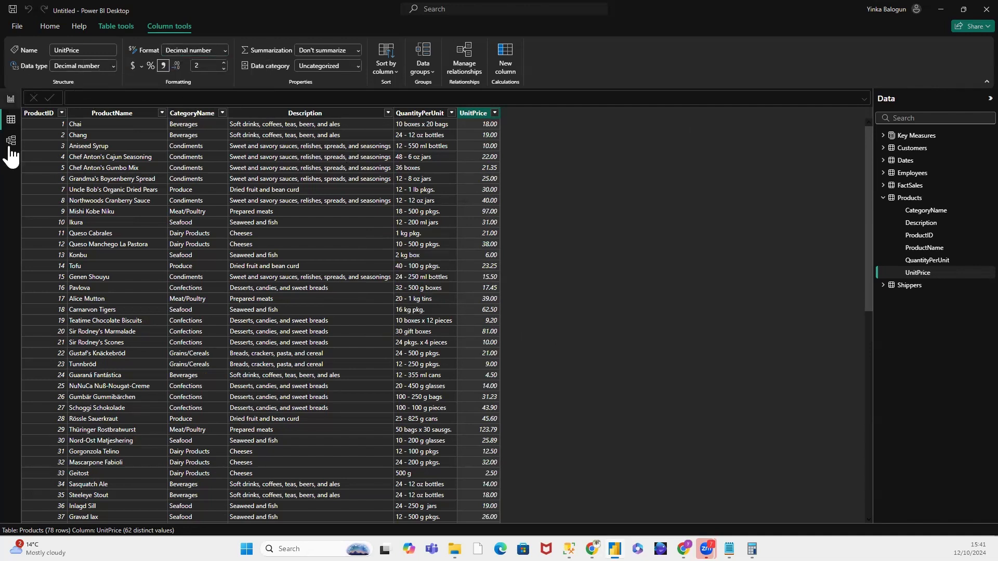
Step: Return to the report page, remove and re-add the UnitCost measure in the failing table visual, and read its error details
click(11, 100)
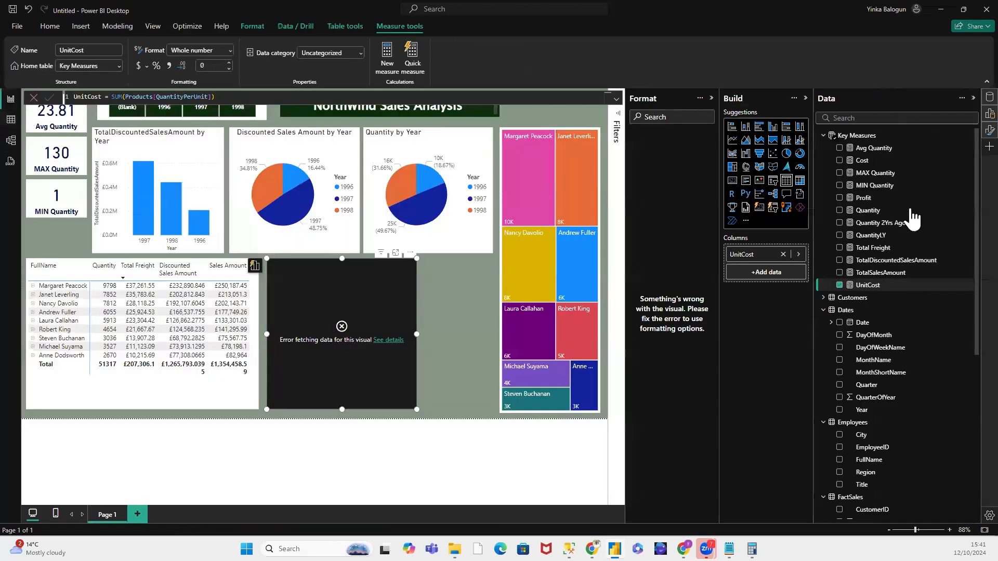
click(863, 286)
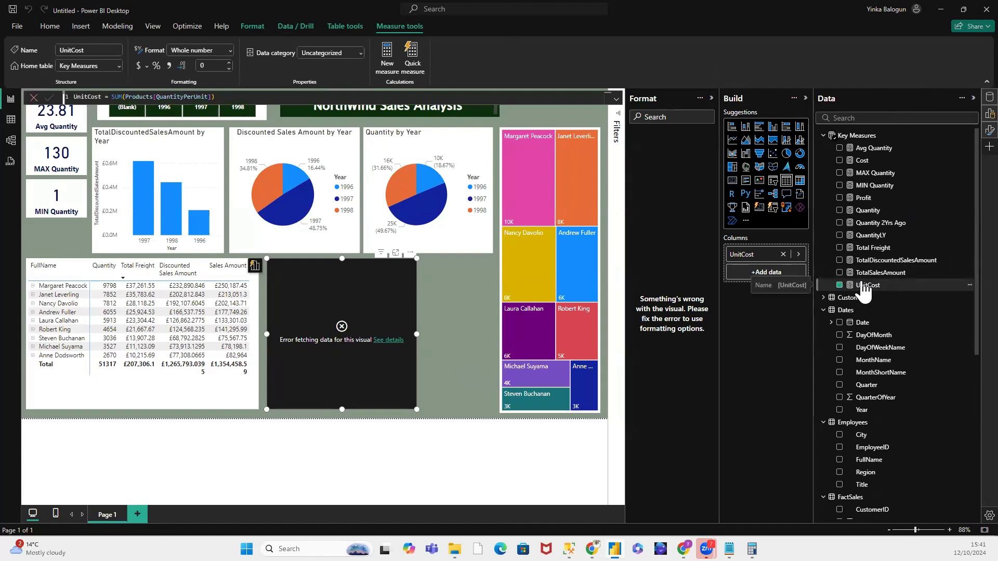
click(782, 254)
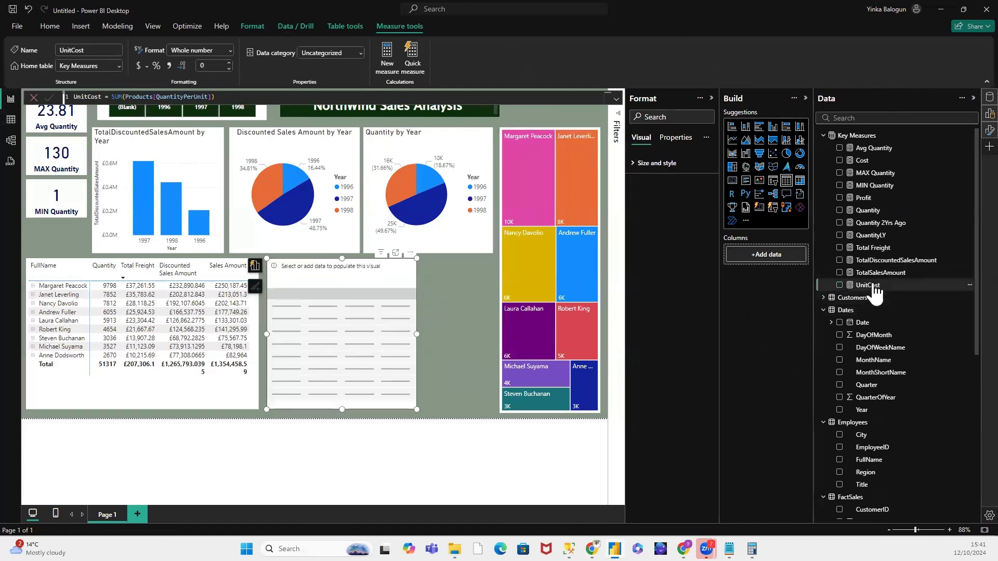
drag(875, 286, 773, 262)
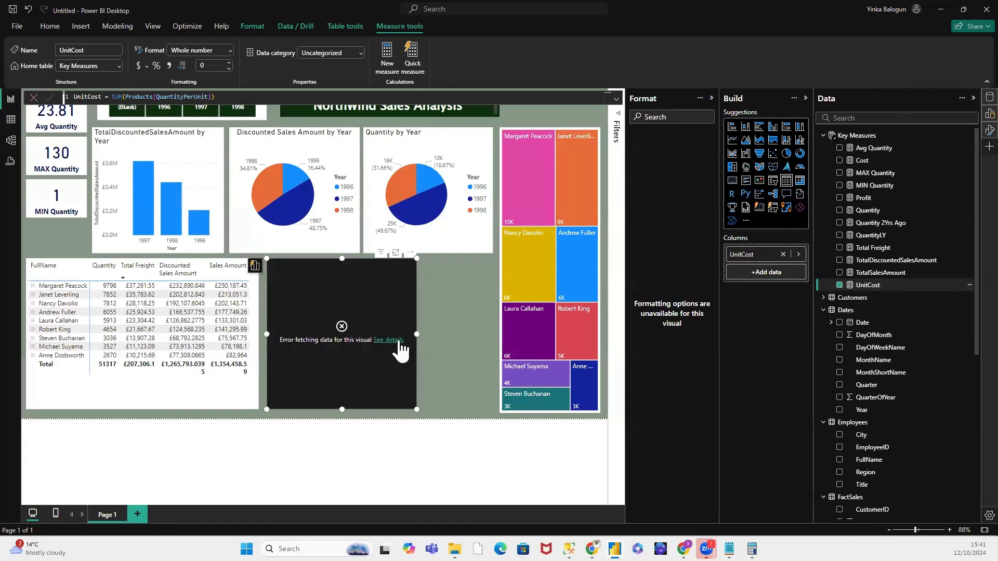
click(390, 341)
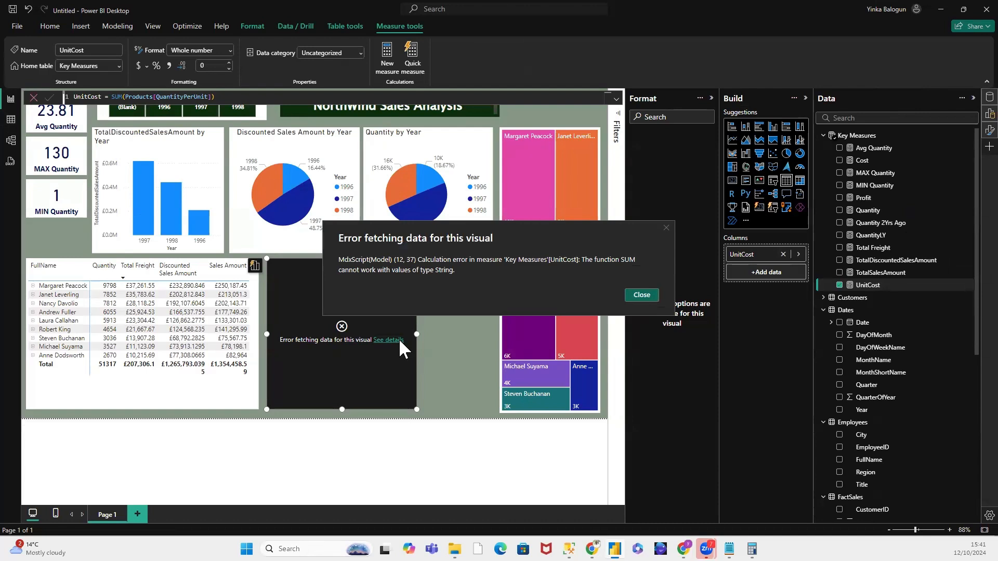
click(642, 295)
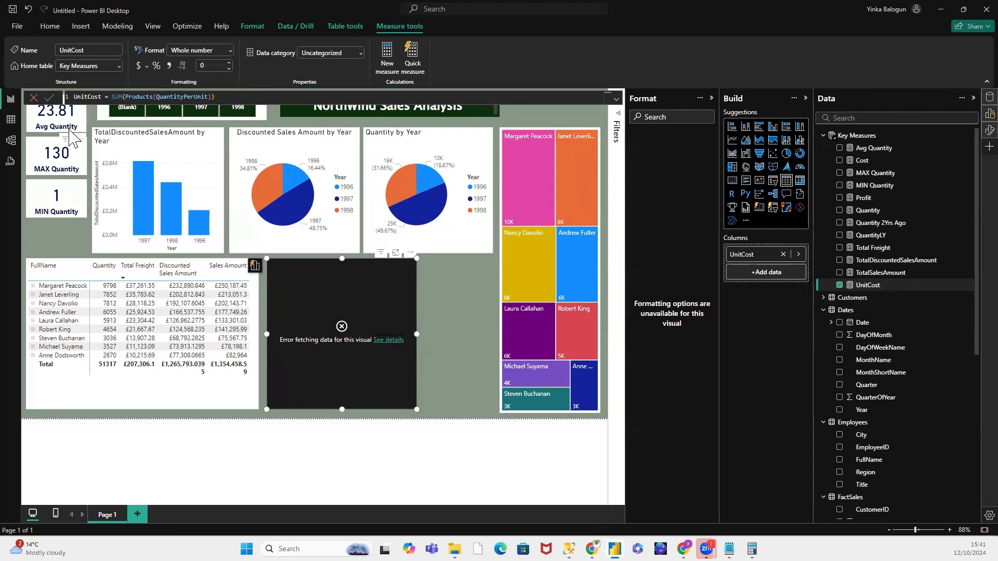
Step: Set the default summarization of the Products table's UnitPrice column to Sum
scroll(945, 390, down, 2)
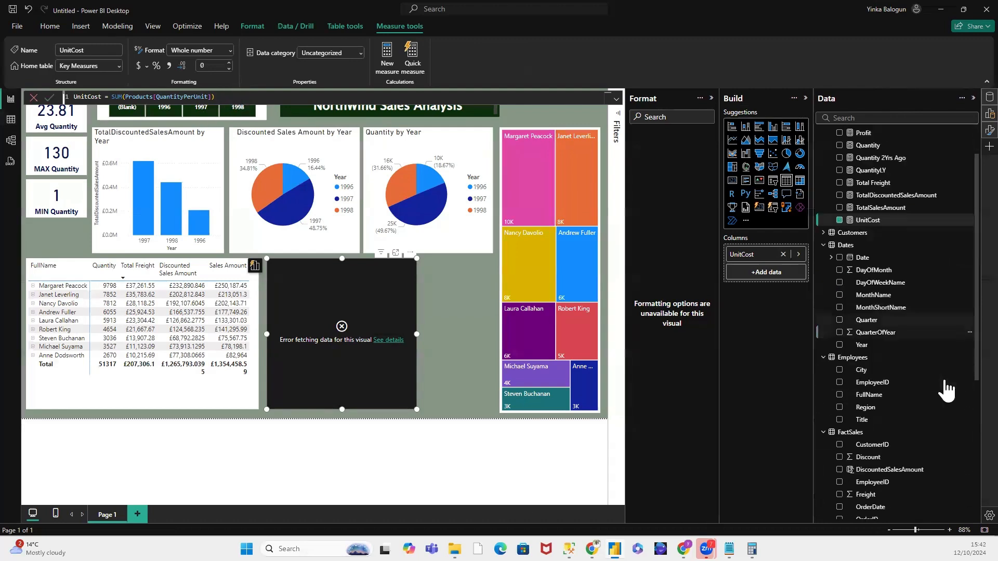
scroll(946, 390, down, 4)
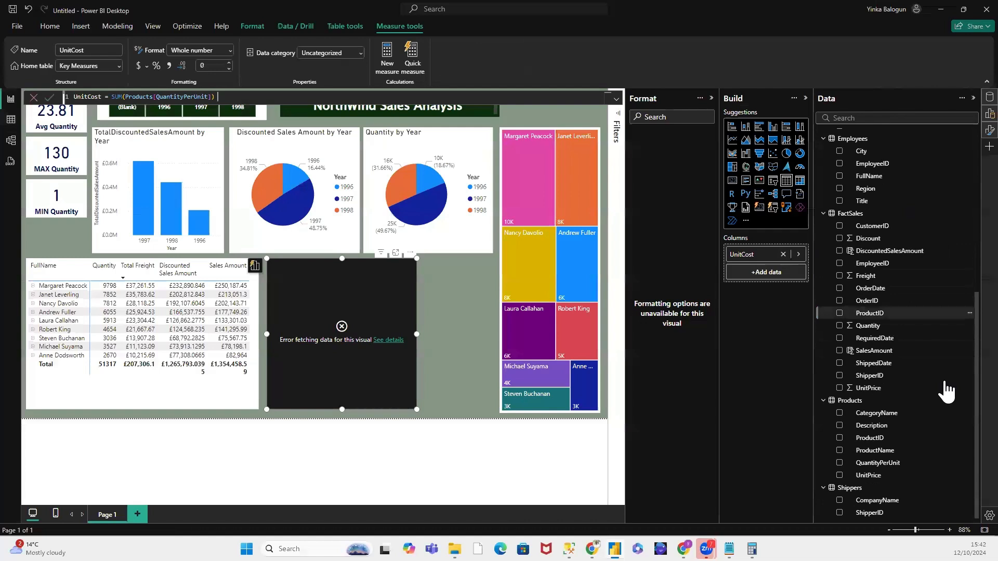
click(882, 476)
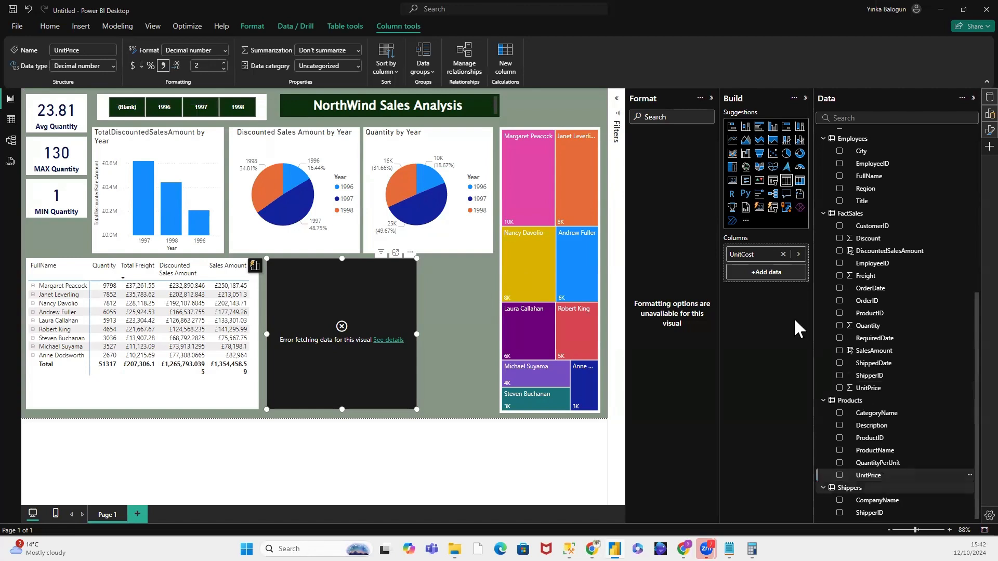
click(358, 50)
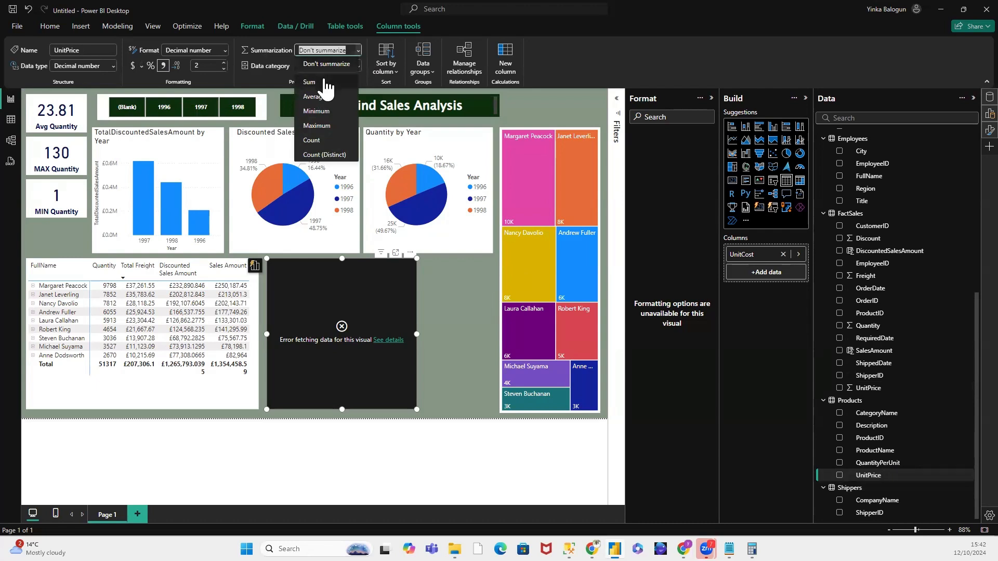
click(526, 53)
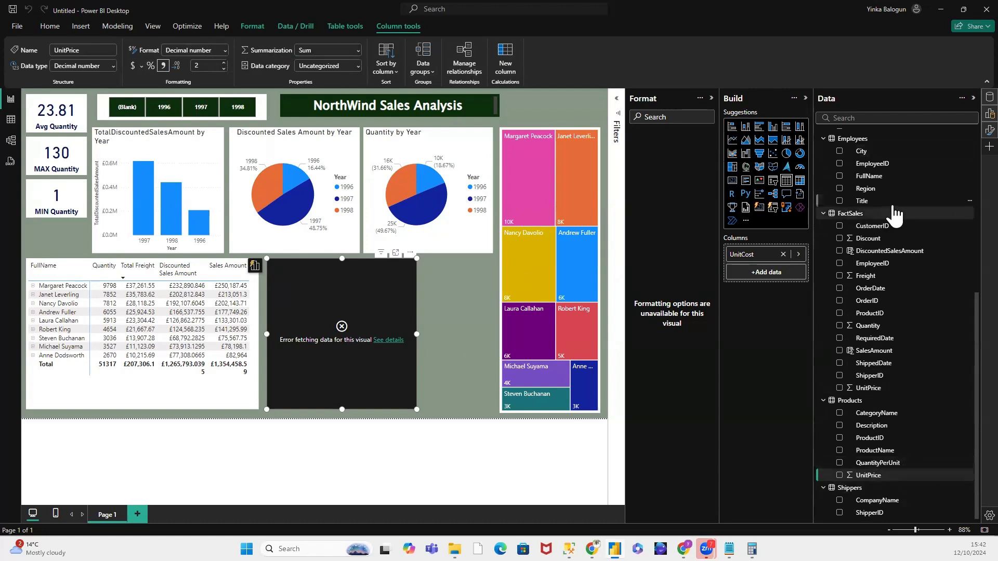
Step: Reload the UnitCost measure in the table visual by taking it out and adding it back as the only column
scroll(895, 213, up, 5)
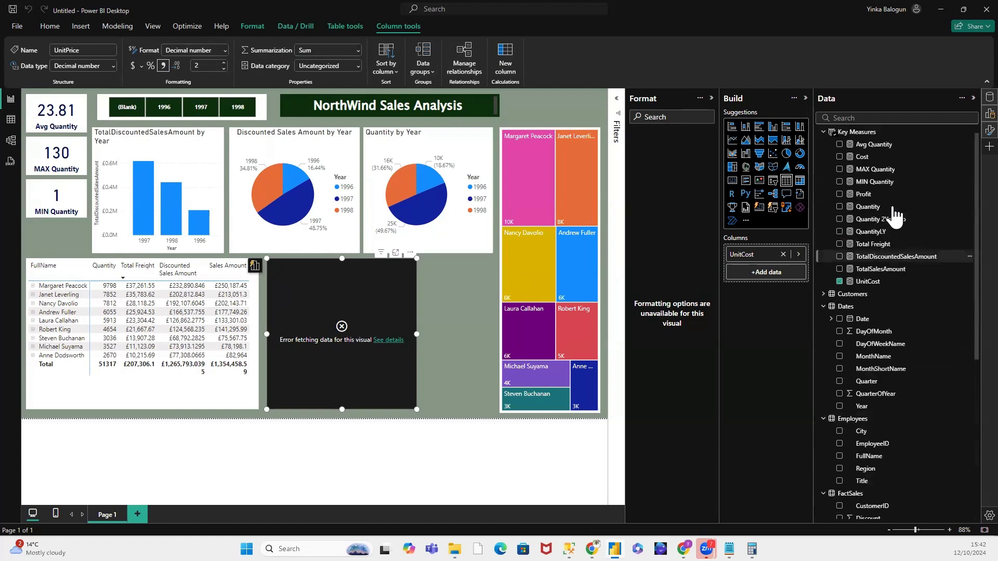
click(868, 287)
click(839, 285)
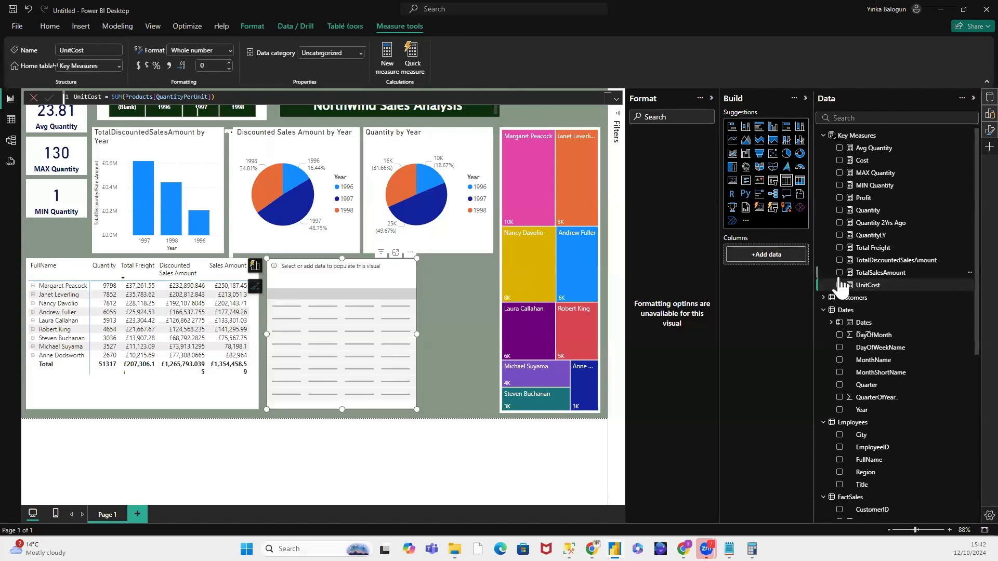
drag(872, 291, 784, 262)
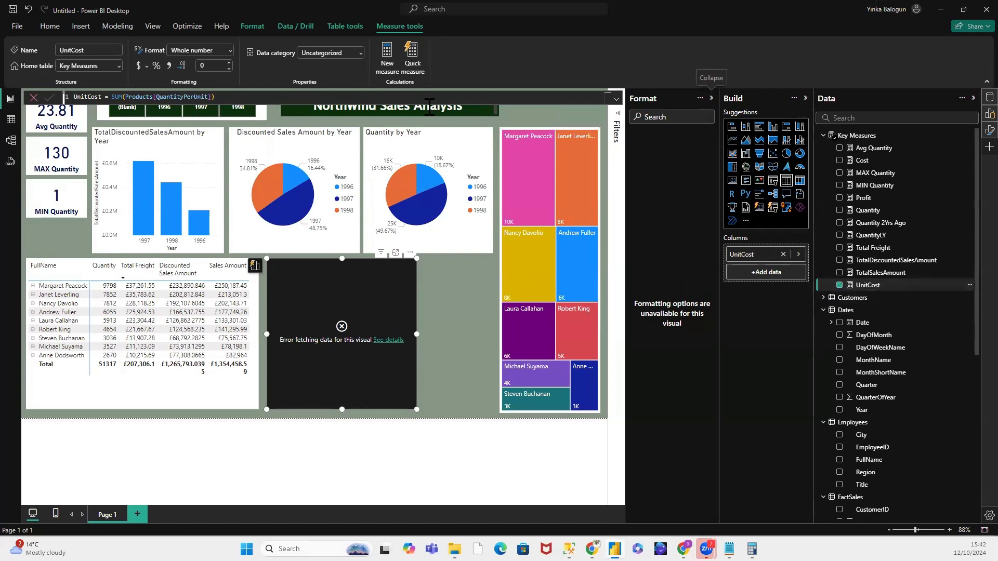
click(67, 229)
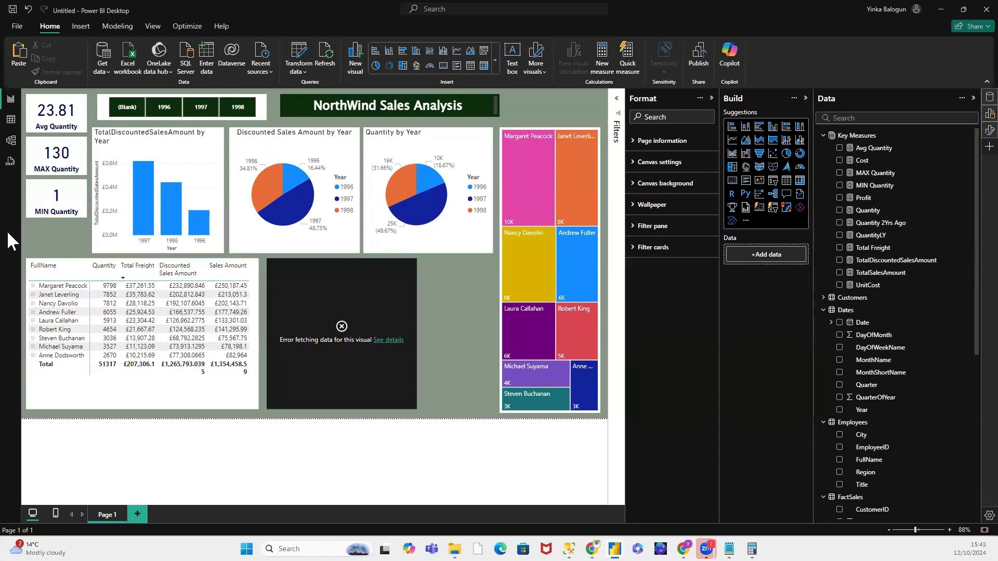
Step: Create a new measure in the Key Measures table and name it "Cummulative Sales" in its formula
click(375, 268)
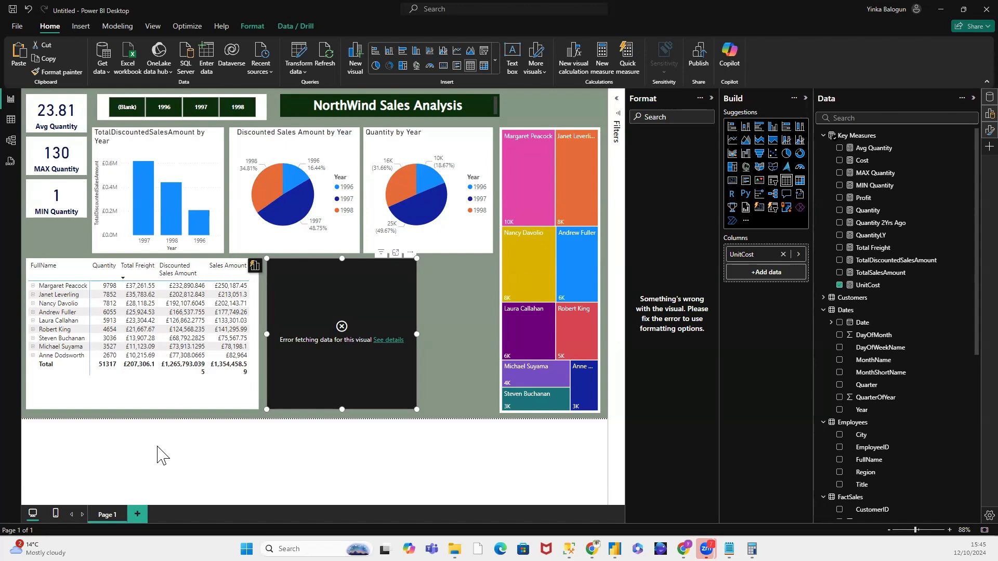
right_click(860, 136)
click(869, 151)
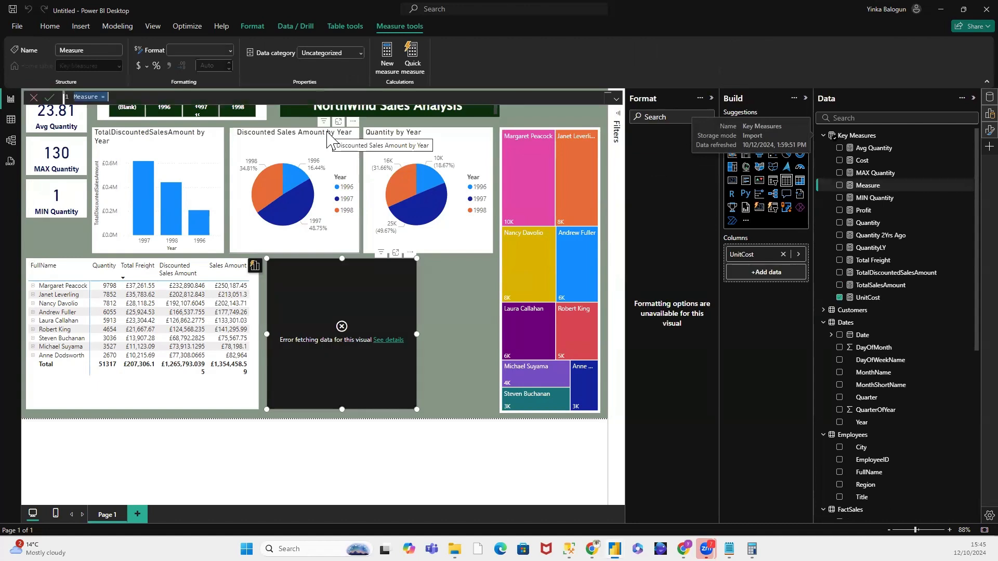
drag(96, 99, 76, 98)
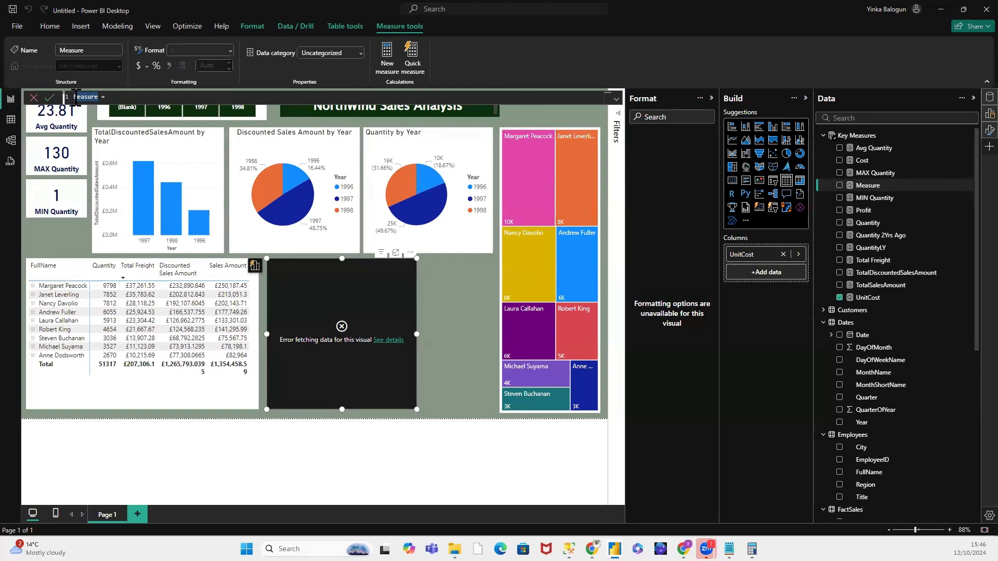
text(Cummulative Sales)
click(154, 97)
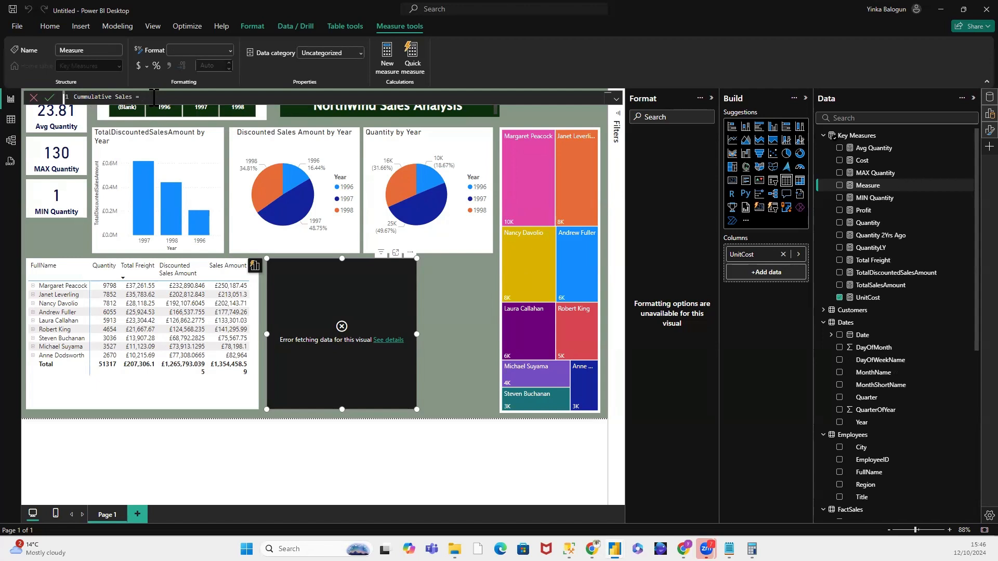
Step: Begin the Cummulative Sales formula with CALCULATE, using [TotalDiscountedSalesAmount] as its expression, and start a new line for the filter argument
text(CAL)
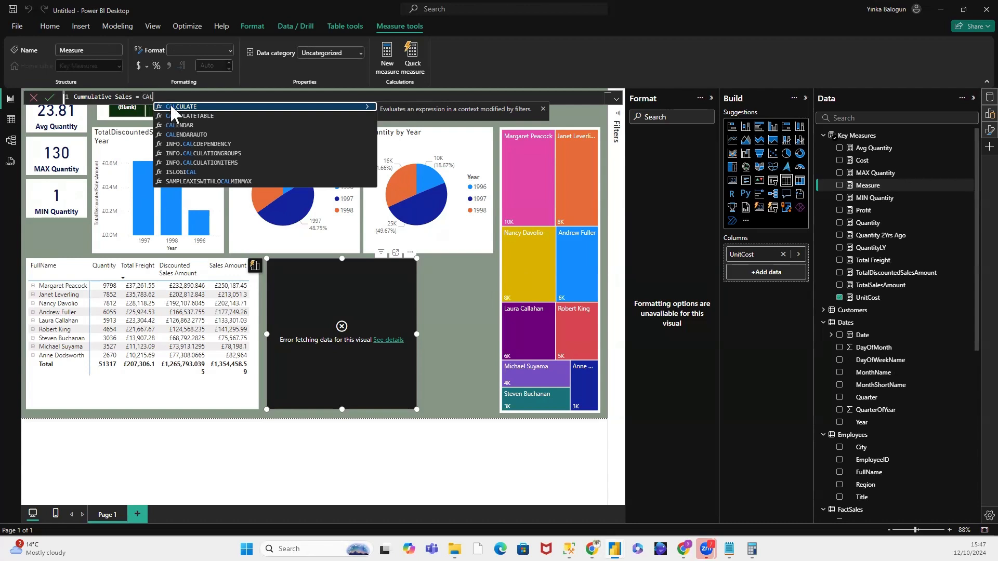
click(171, 107)
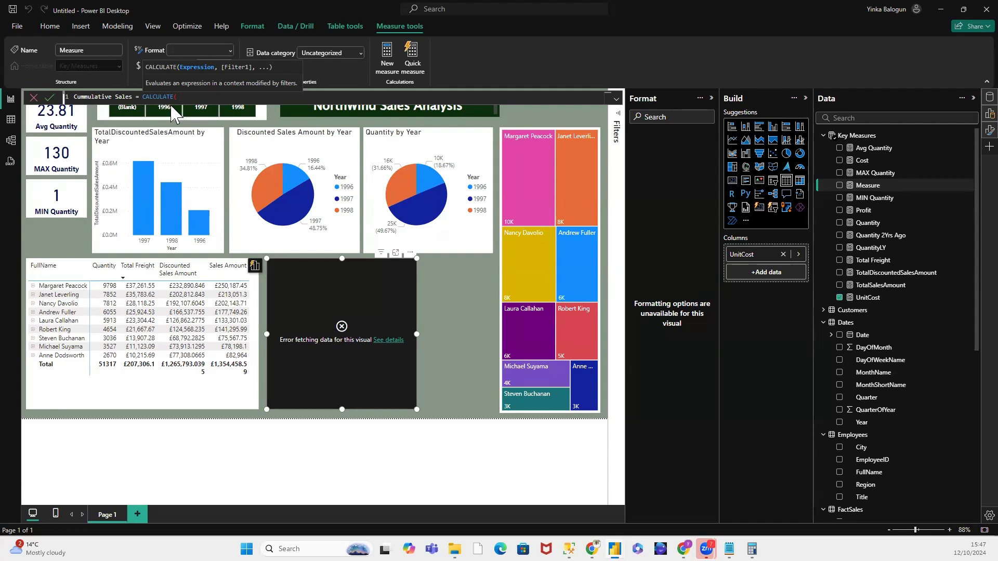
text(To)
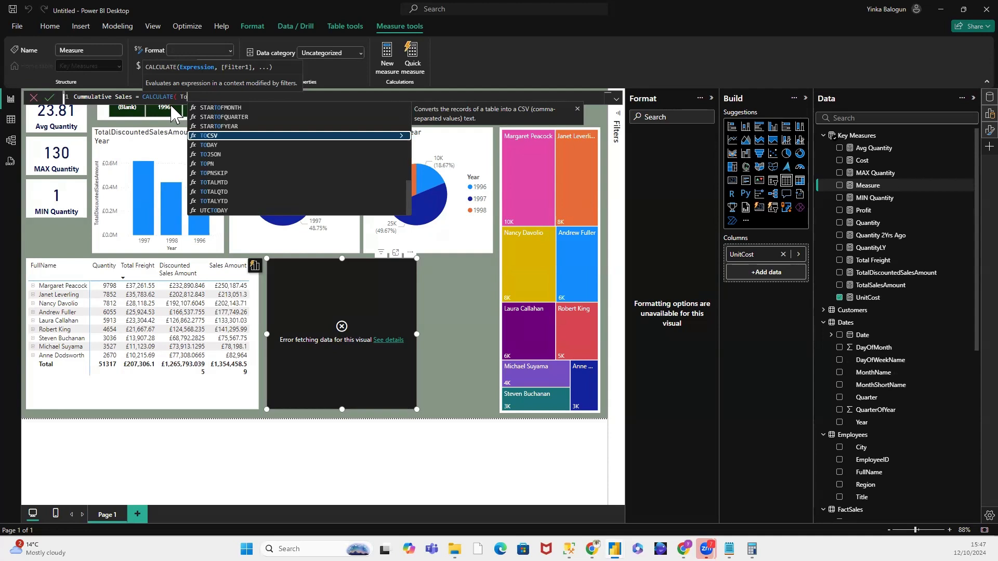
text(ta)
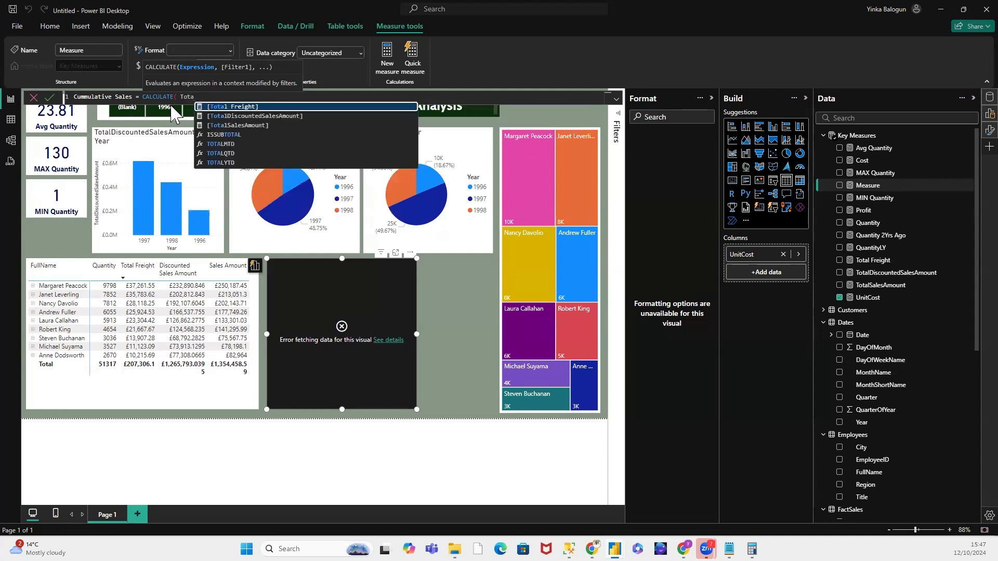
click(287, 115)
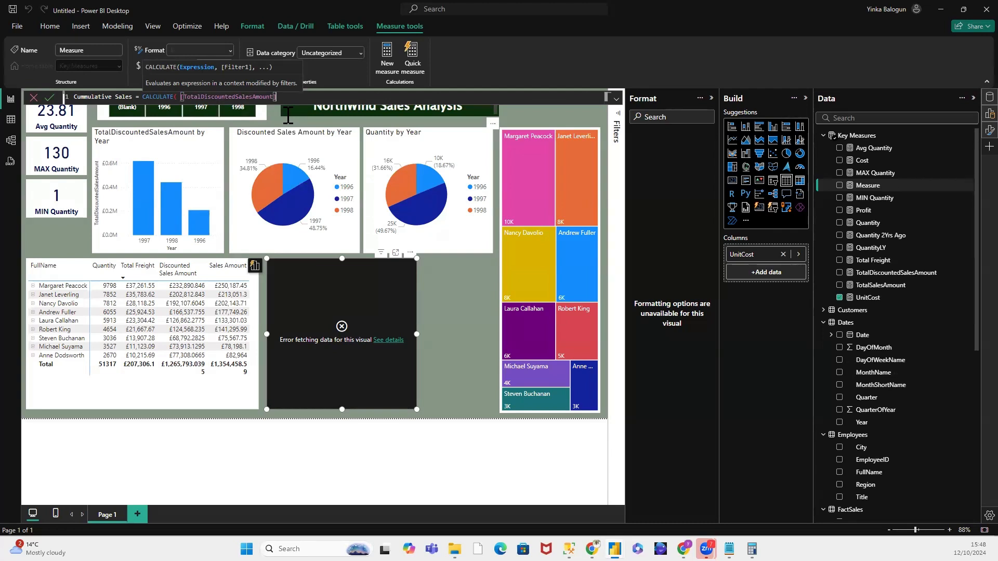
text(<)
key(BackSpace)
text(,)
key(shift+Return)
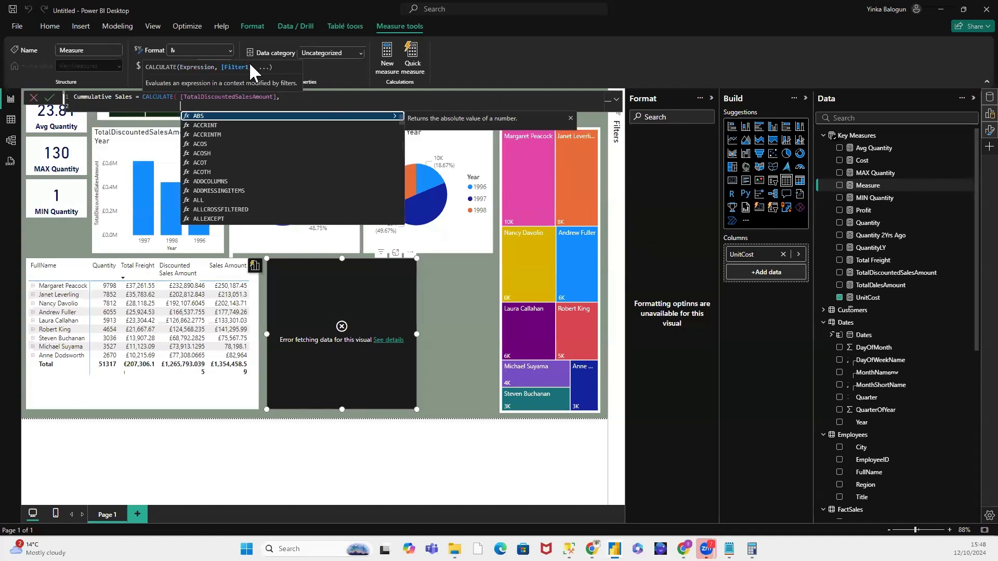
Step: Begin the filter argument of the Cummulative Sales formula with FILTER, using the ALL function as its table
text(FILTE)
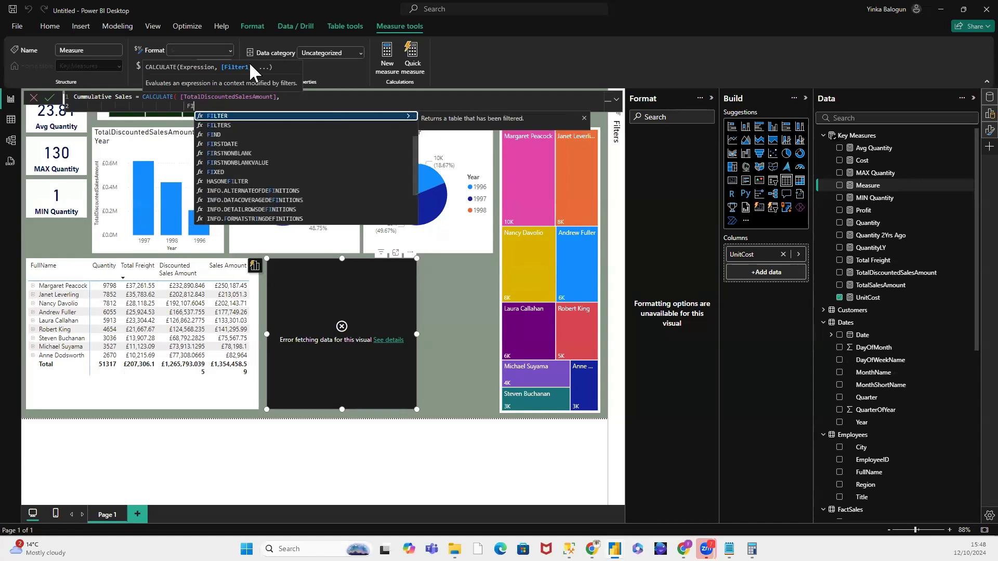
text(R)
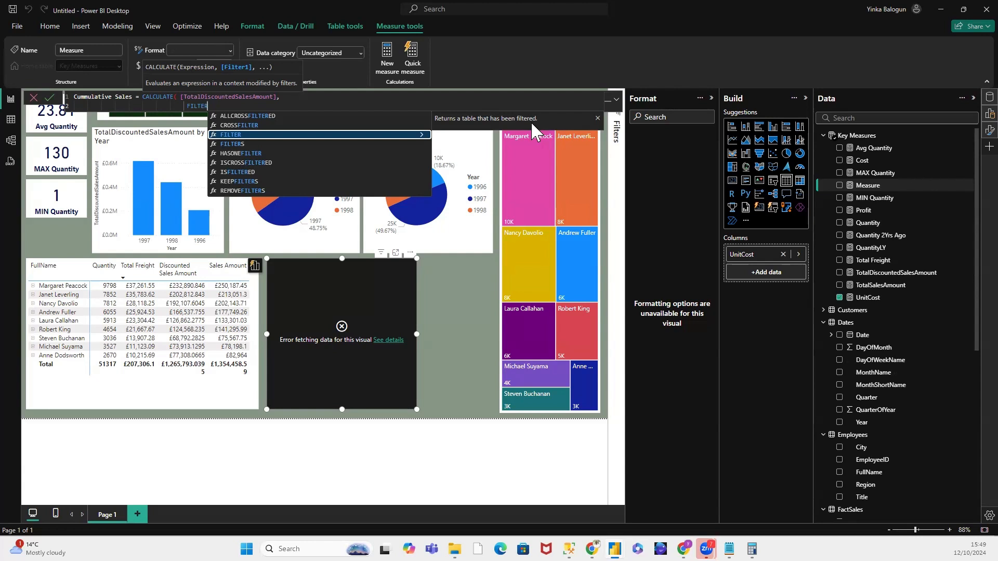
text(()
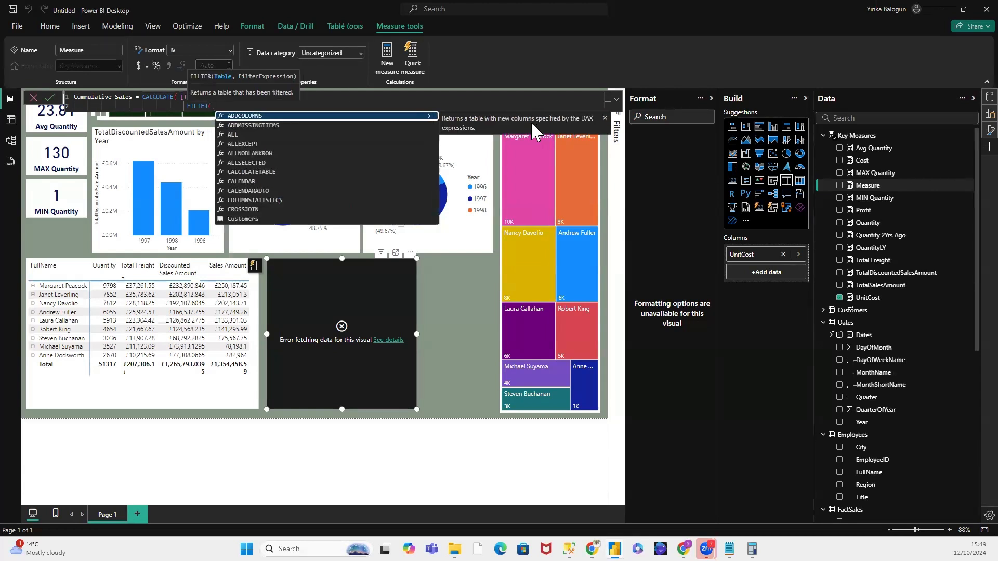
text( ALL)
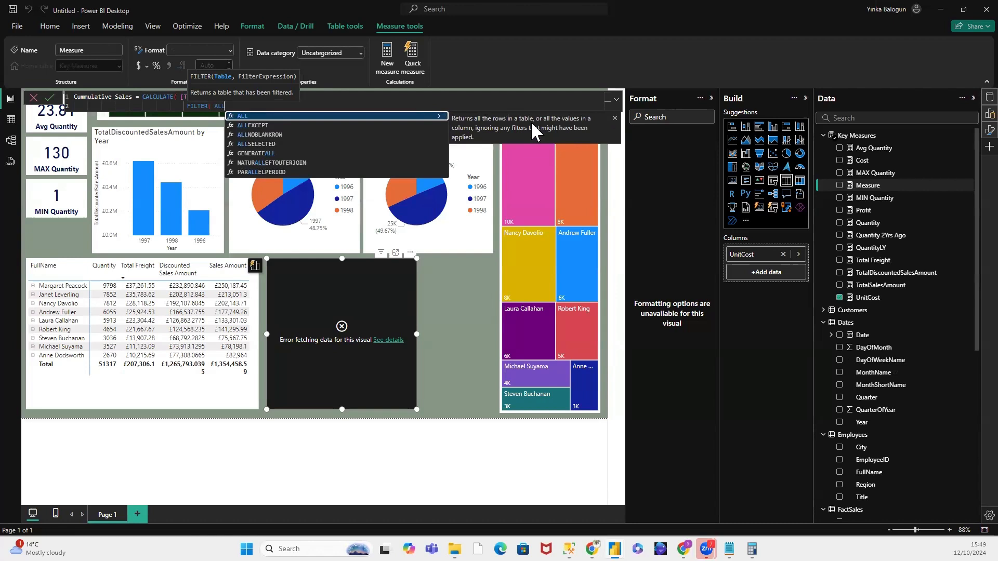
click(310, 98)
drag(178, 98, 278, 97)
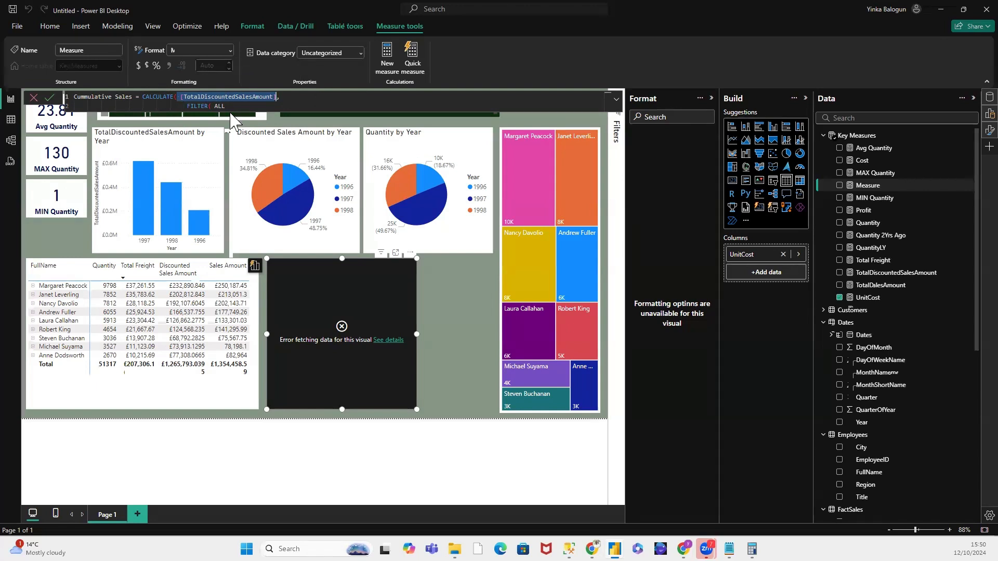
click(235, 107)
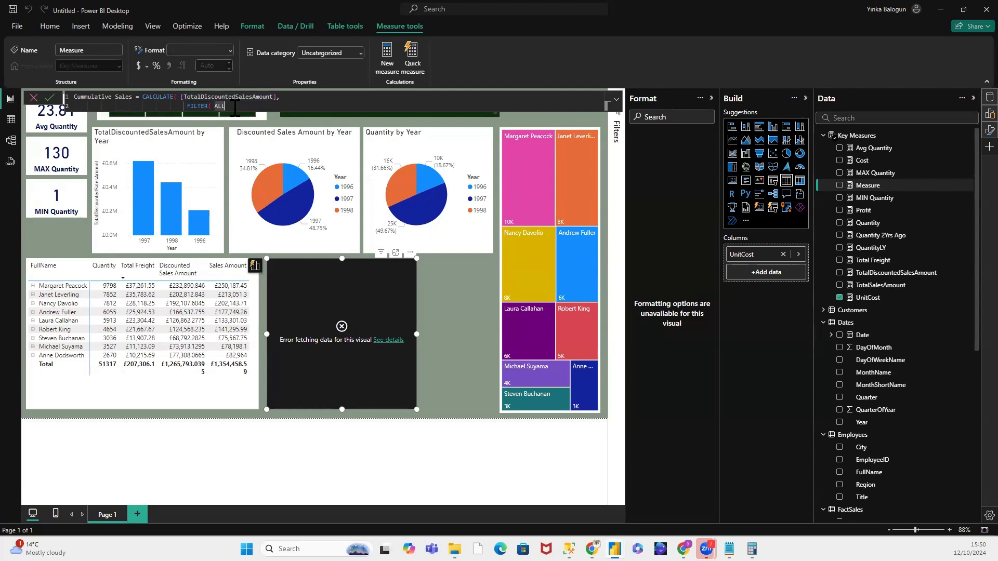
Step: Complete the ALL function with the Dates[Date] column and start a new line for the FILTER condition
text(()
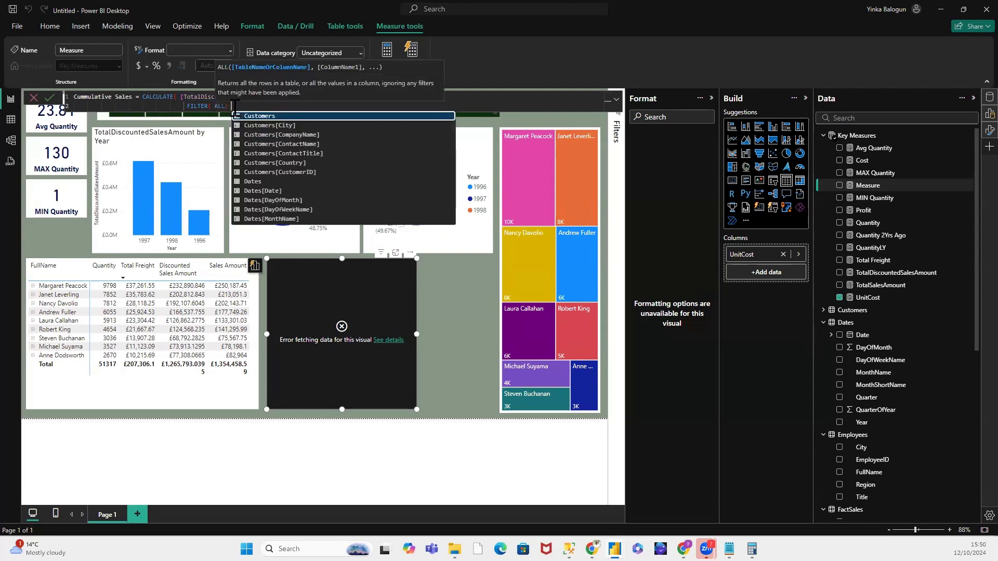
text( Date)
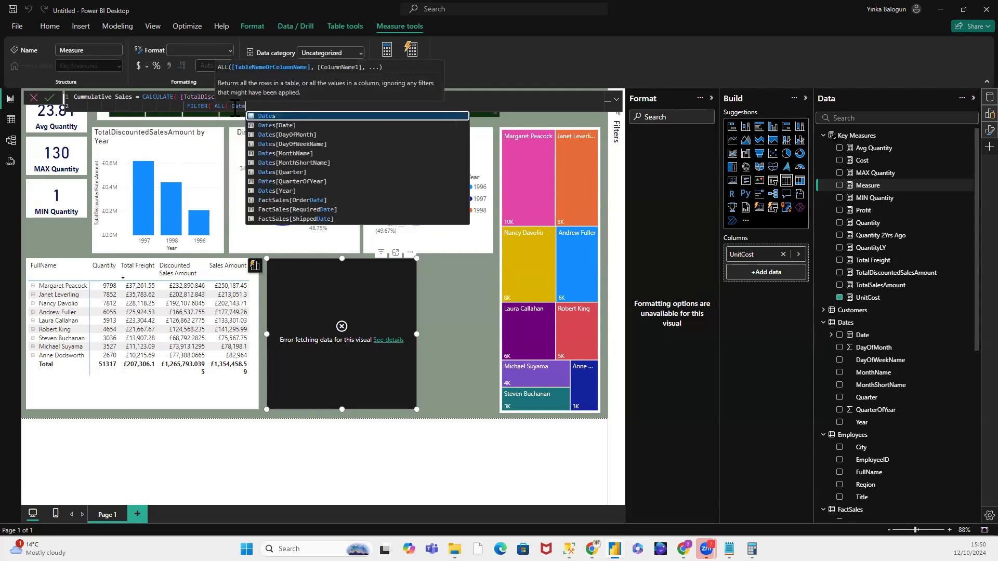
click(285, 125)
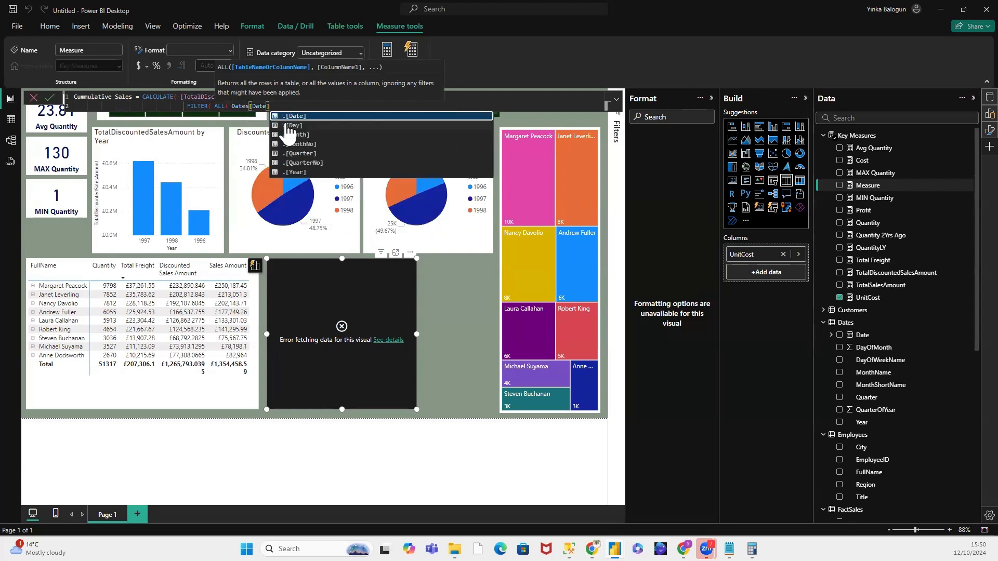
text())
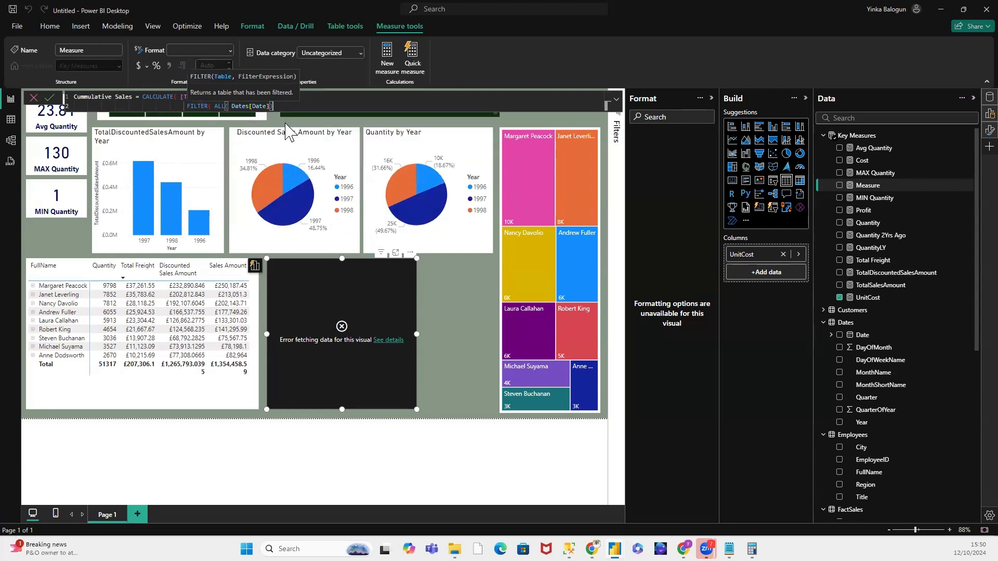
text( <)
key(BackSpace)
text(,)
key(shift+Return)
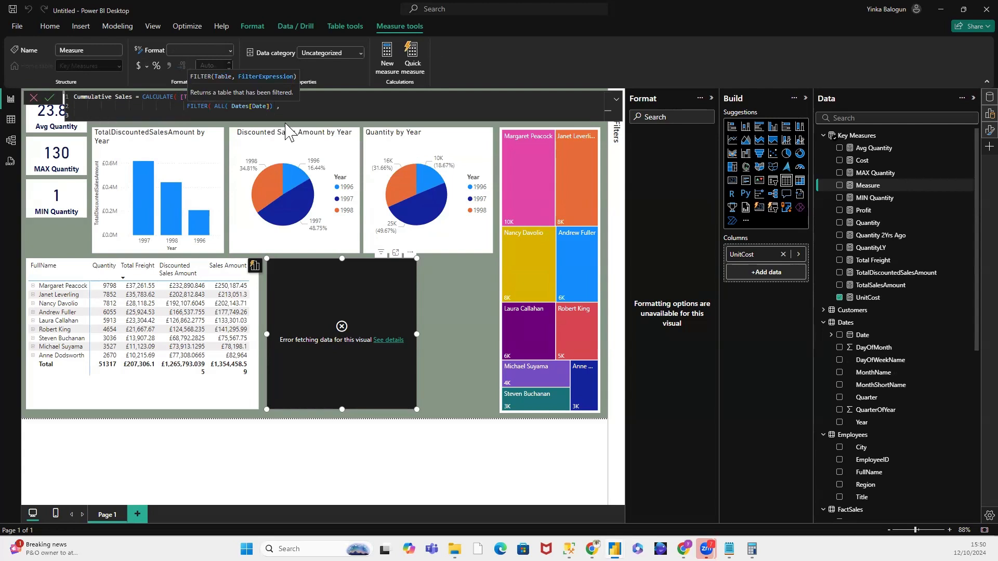
Step: Enter the FILTER condition Dates[Date] <= MAX(Dates[Date]), close the formula and commit the Cummulative Sales measure
text(DA)
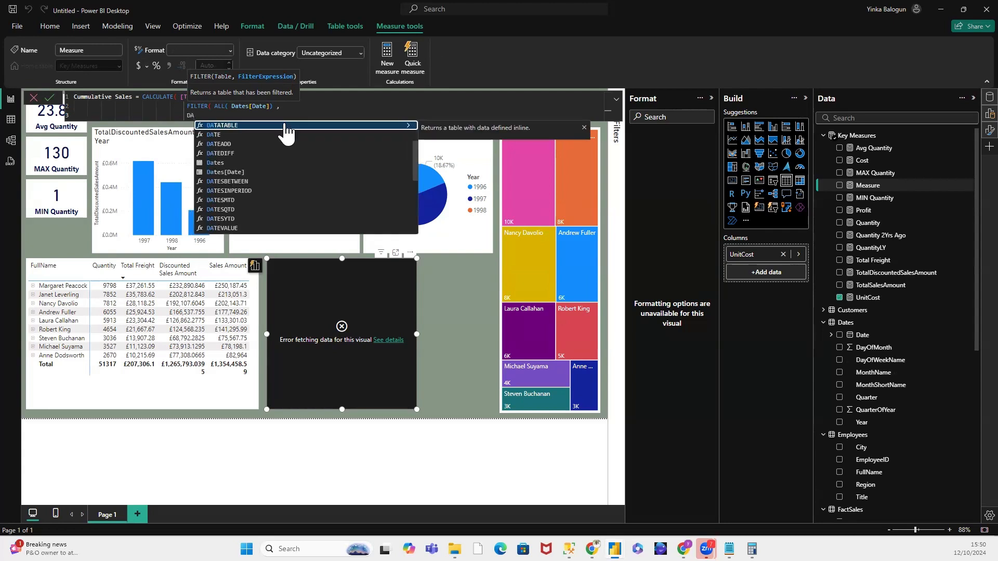
text(TES)
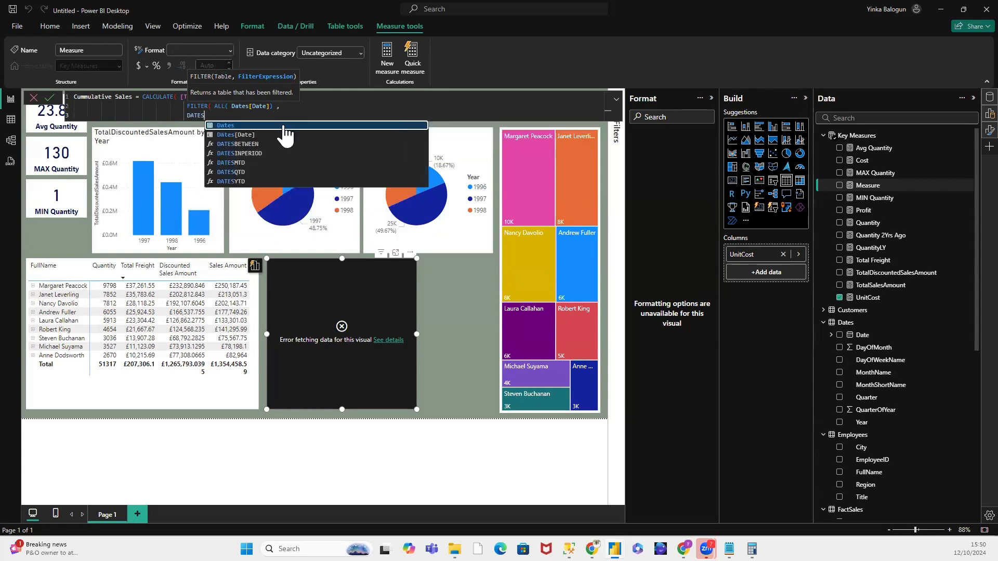
click(252, 135)
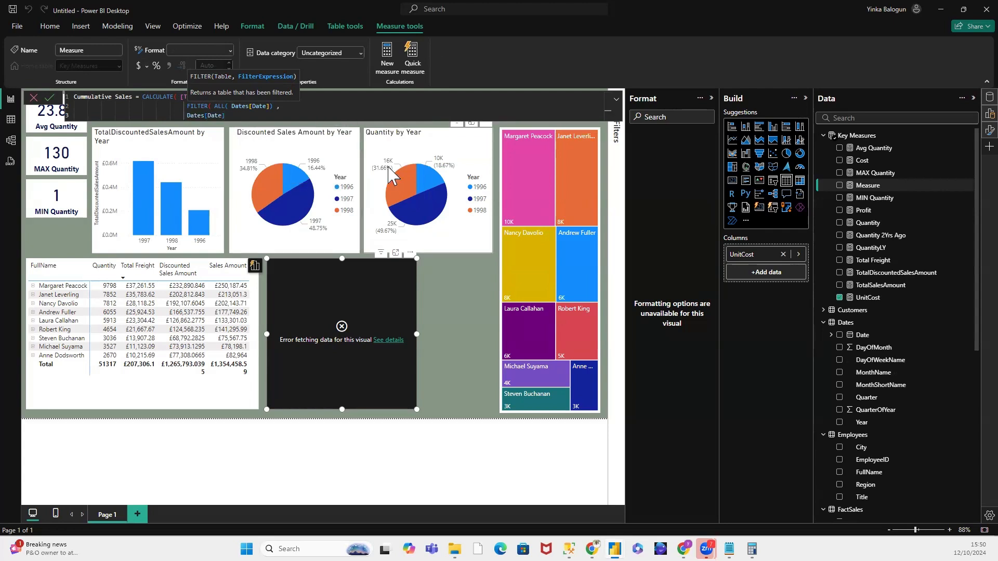
text(<=)
text(MAX)
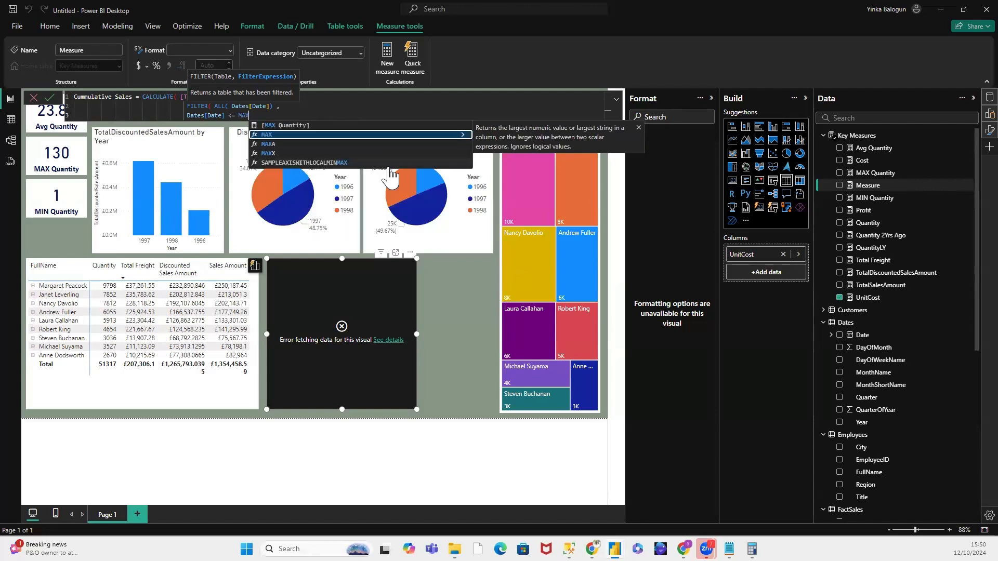
text((Da)
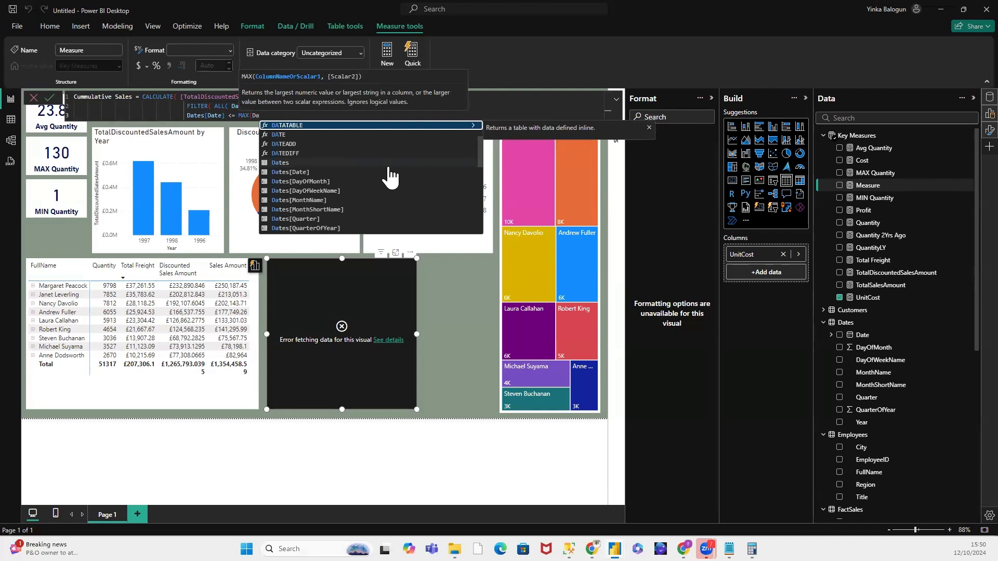
click(299, 172)
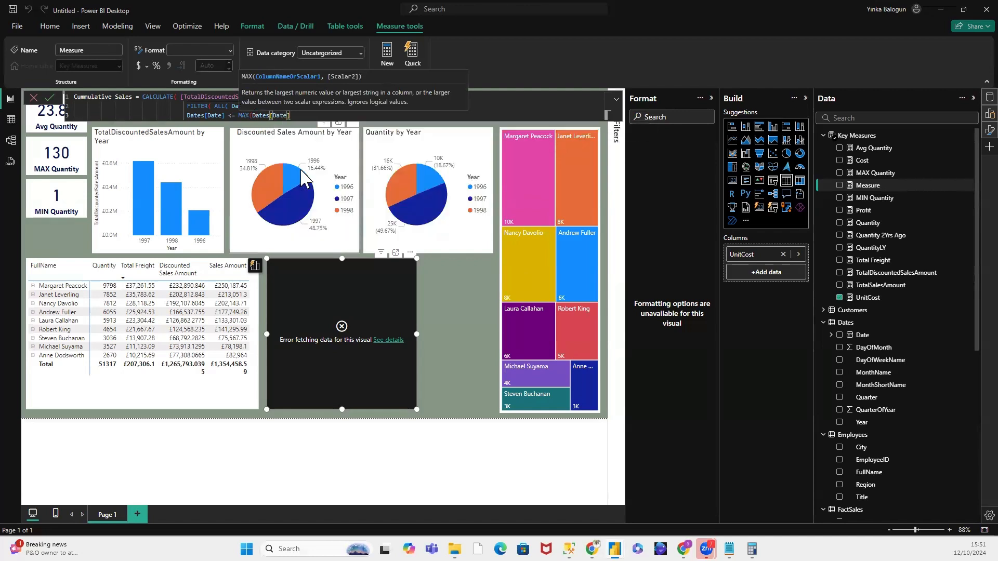
text())
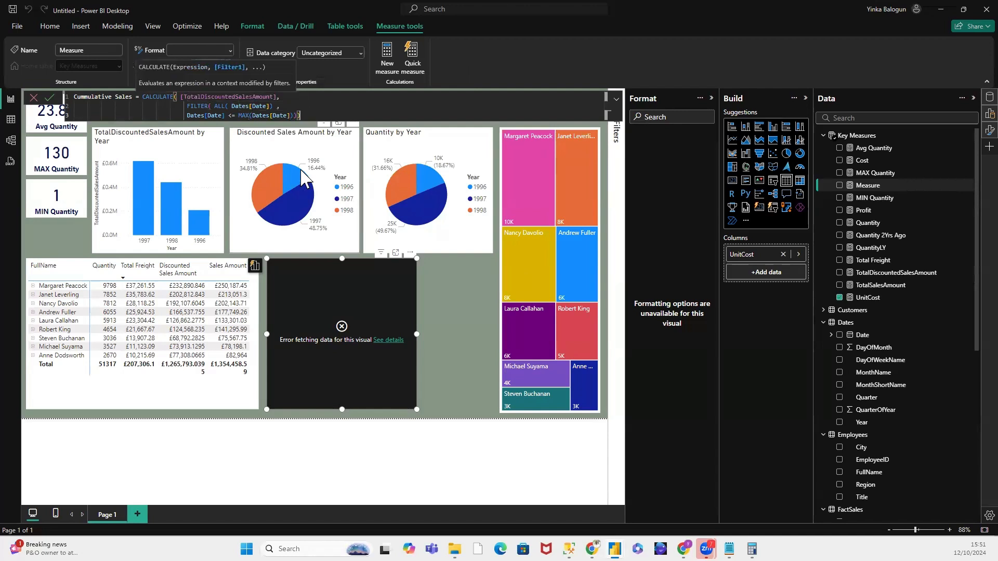
text())
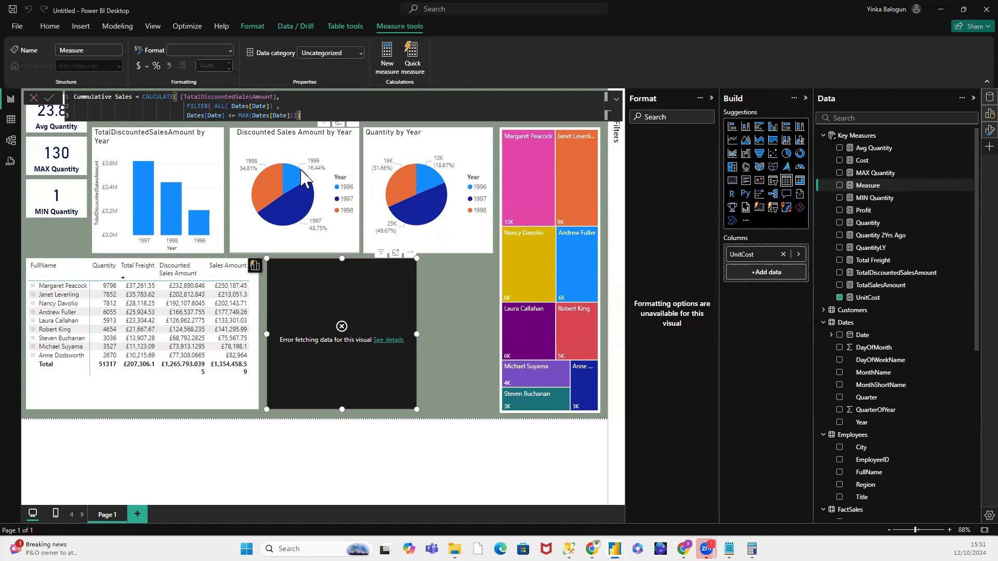
key(Return)
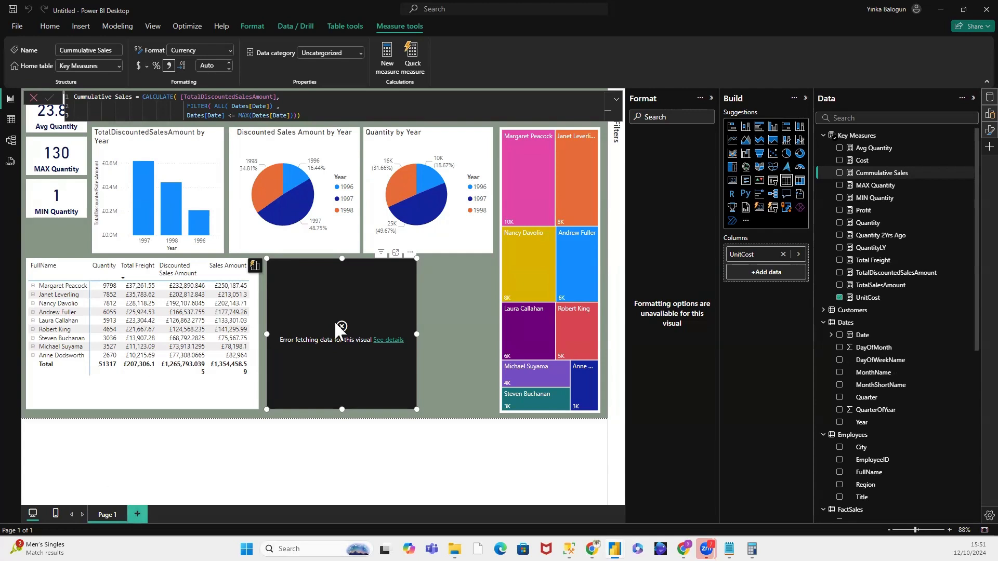
Step: Convert the selected UnitCost table visual to an area chart and assign the Dates table's Date field to its X-axis
click(746, 142)
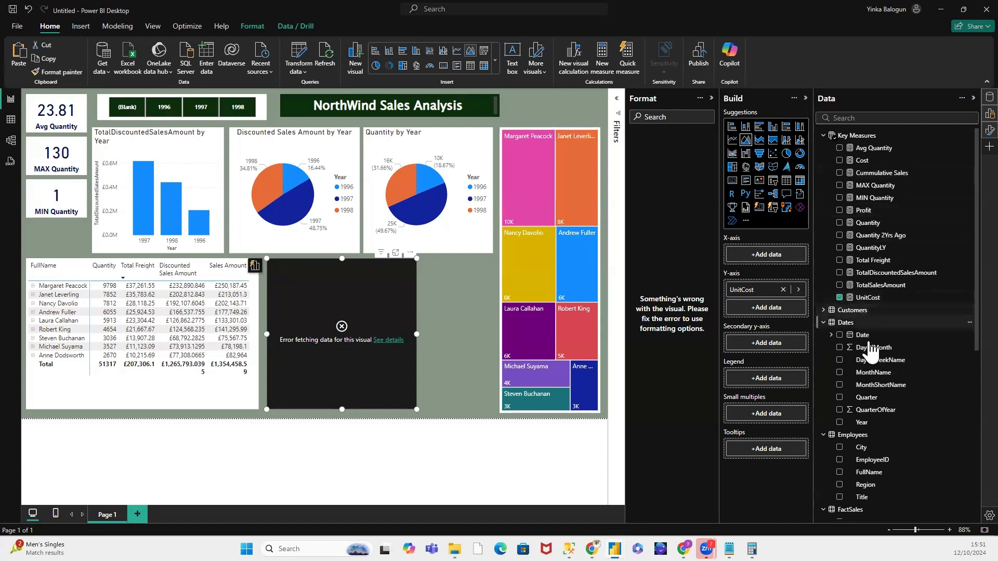
drag(866, 340, 774, 266)
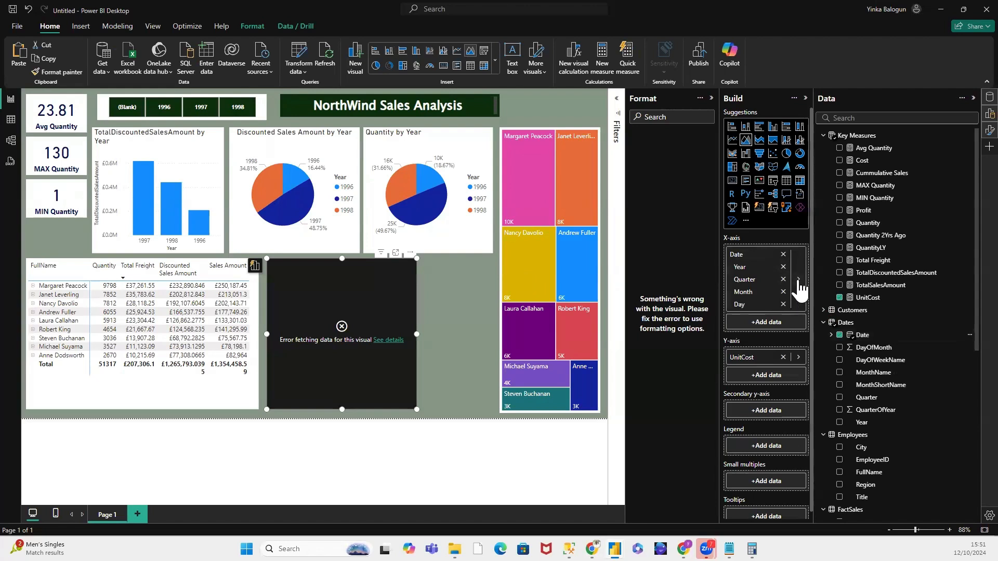
Step: Try to switch the area chart's X-axis from Date Hierarchy to the plain Date field of the Dates table
click(798, 280)
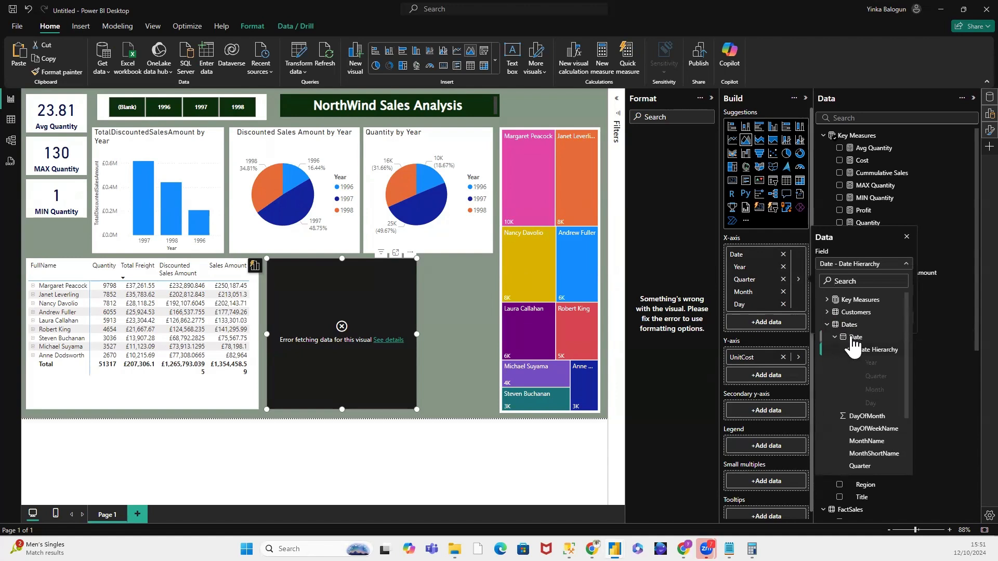
click(769, 296)
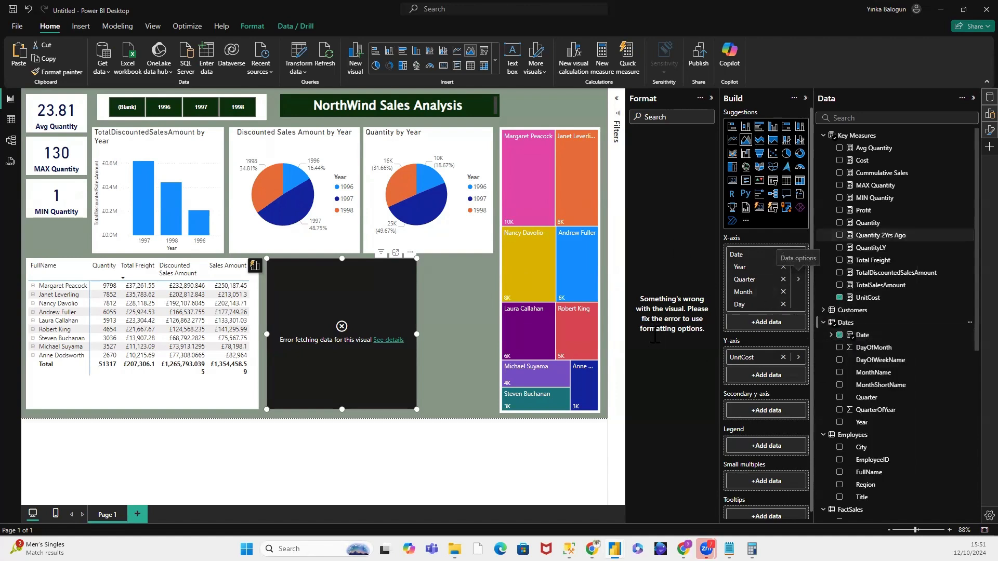
click(798, 283)
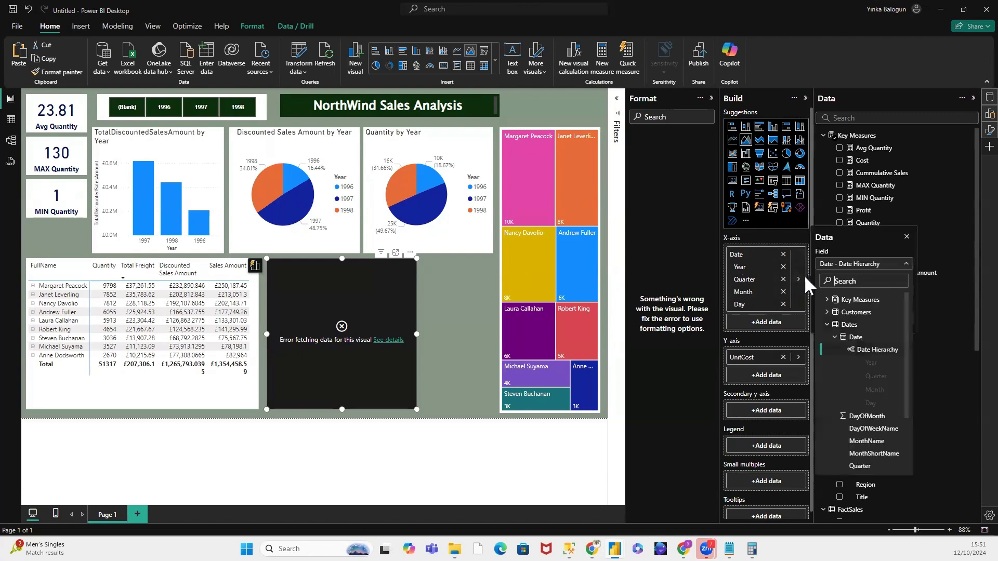
click(834, 336)
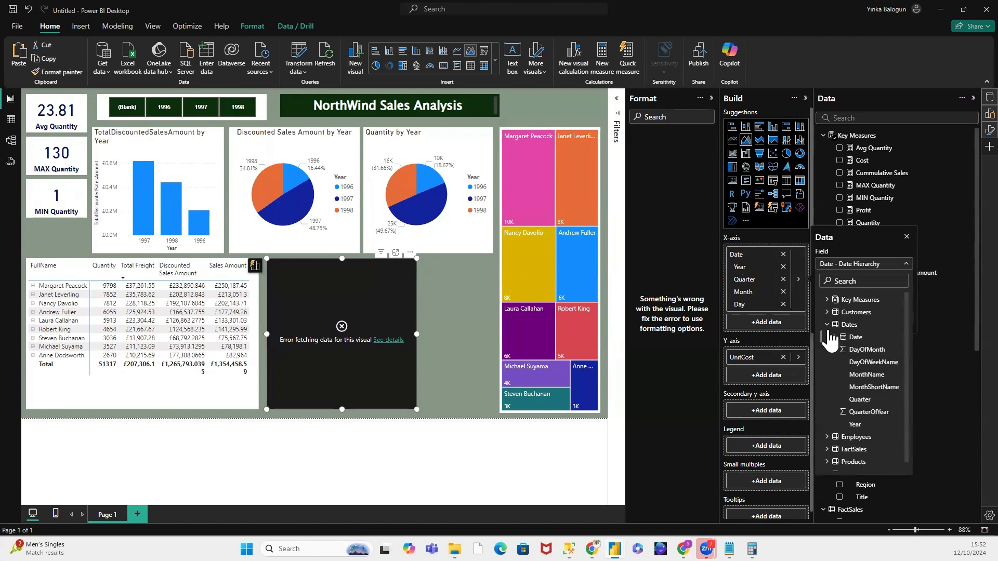
click(827, 324)
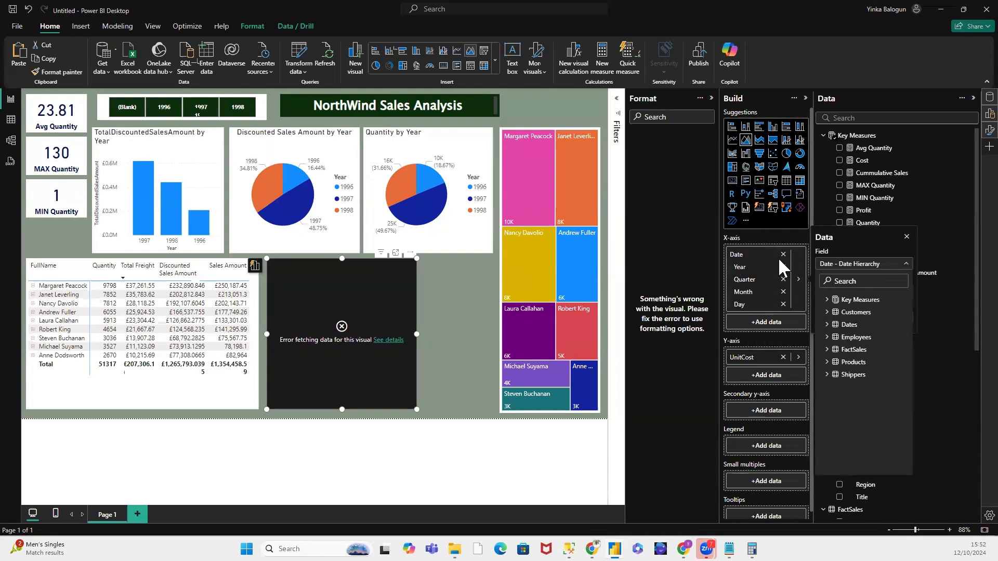
click(798, 269)
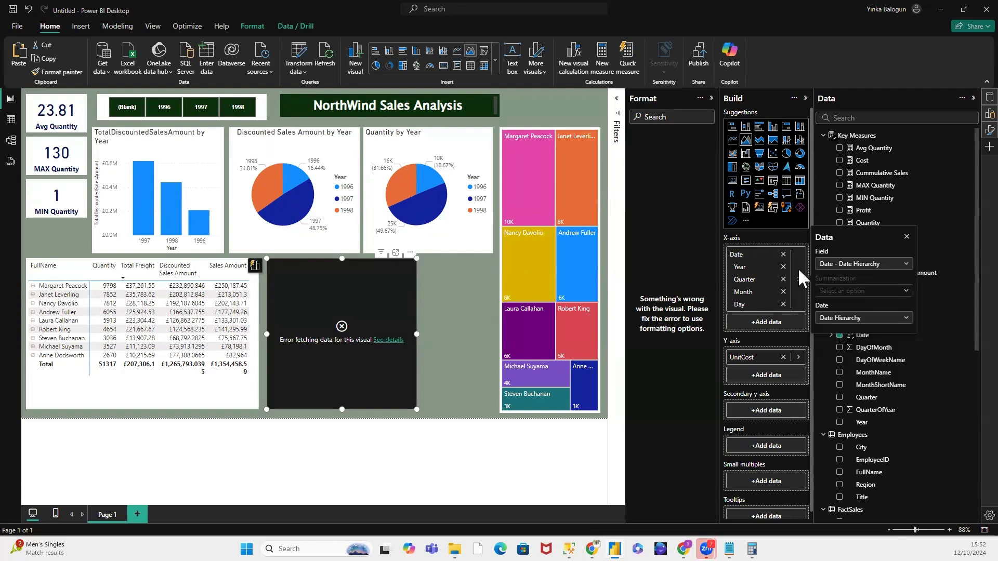
click(799, 277)
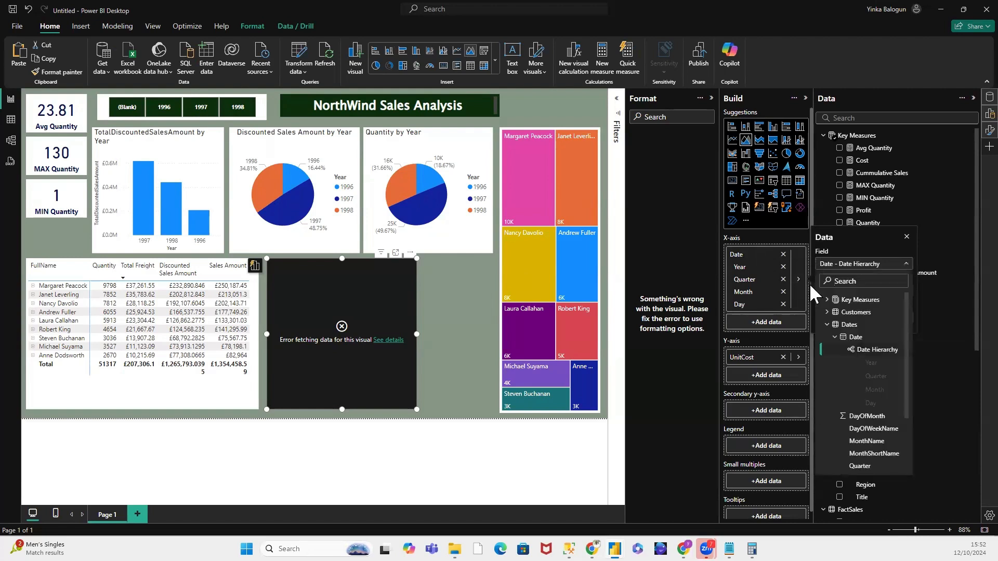
click(851, 349)
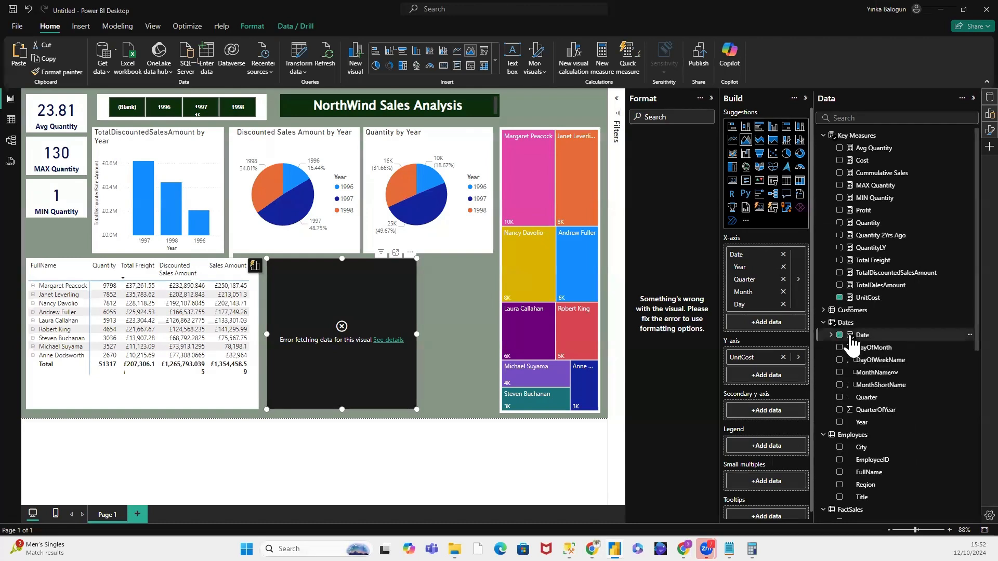
click(798, 276)
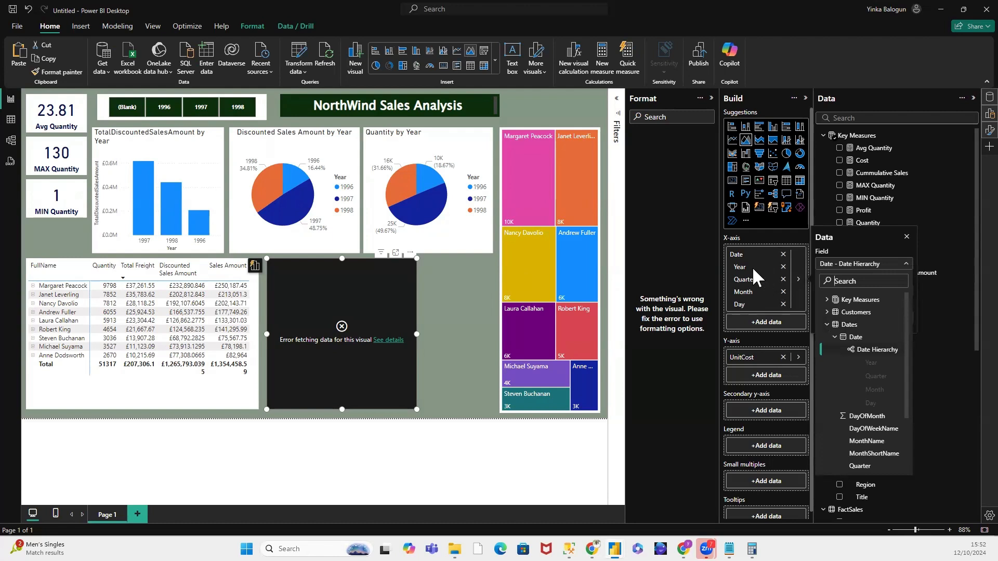
click(740, 254)
click(739, 253)
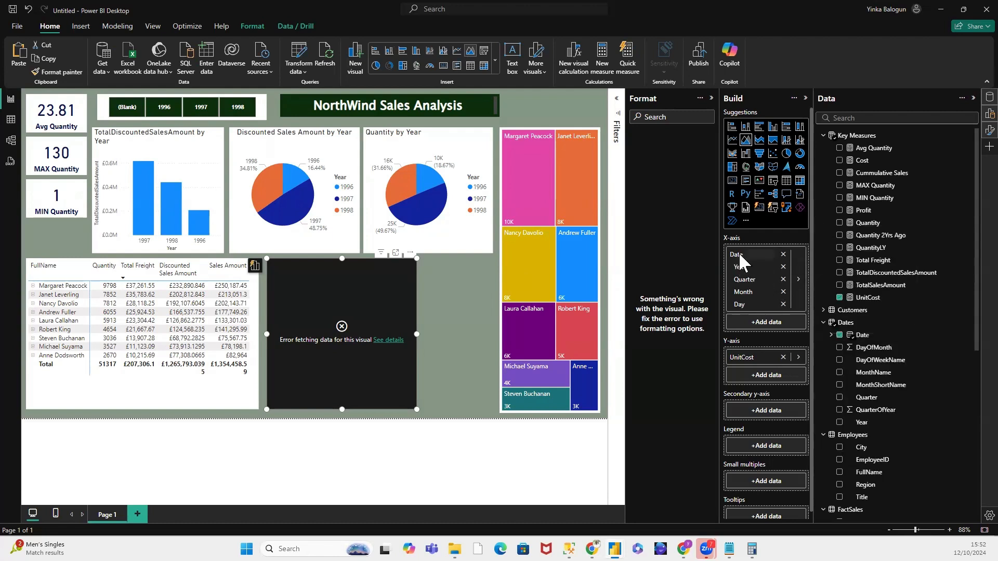
click(738, 252)
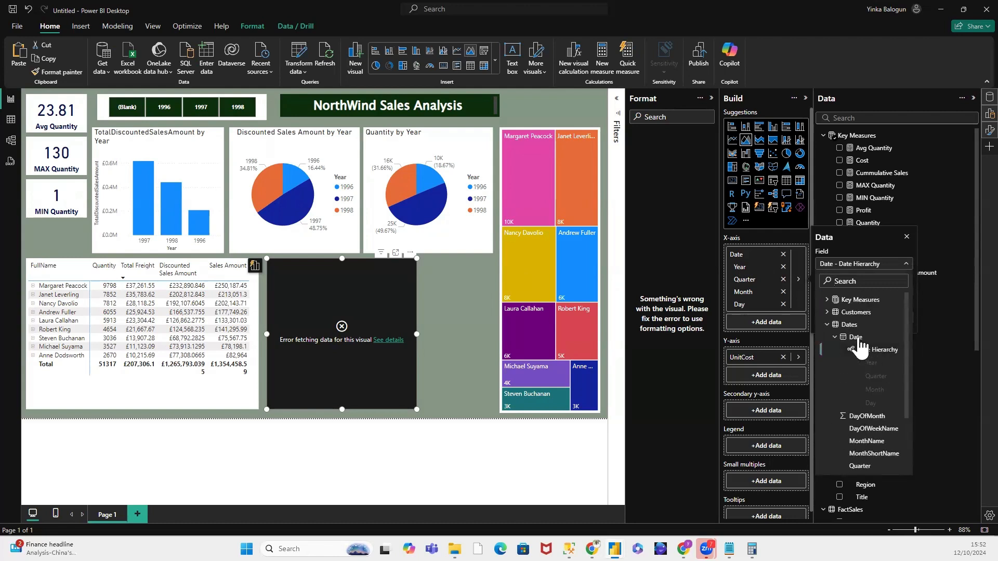
click(860, 349)
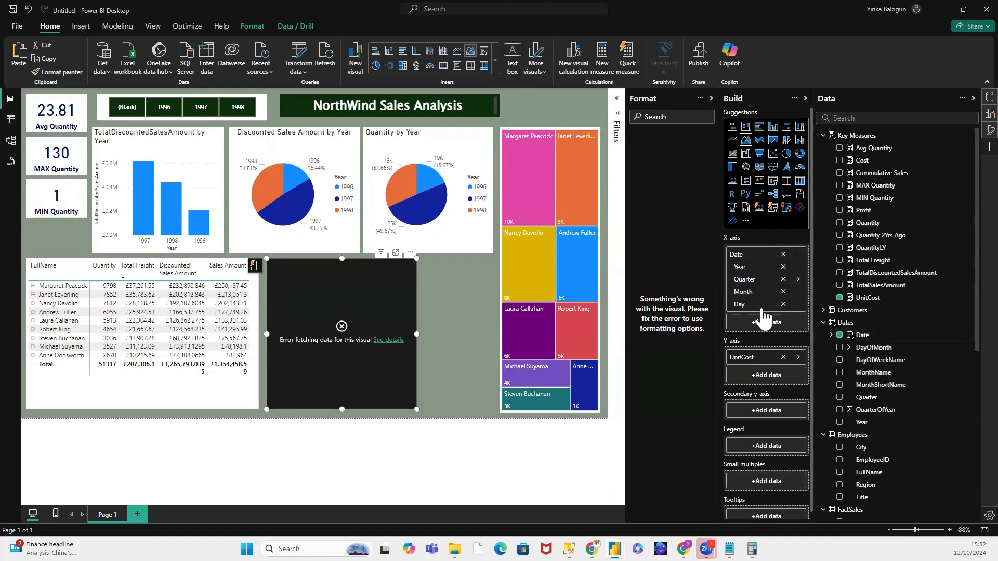
Step: Examine the field choices in the data options of the area chart's X-axis Date field
click(798, 279)
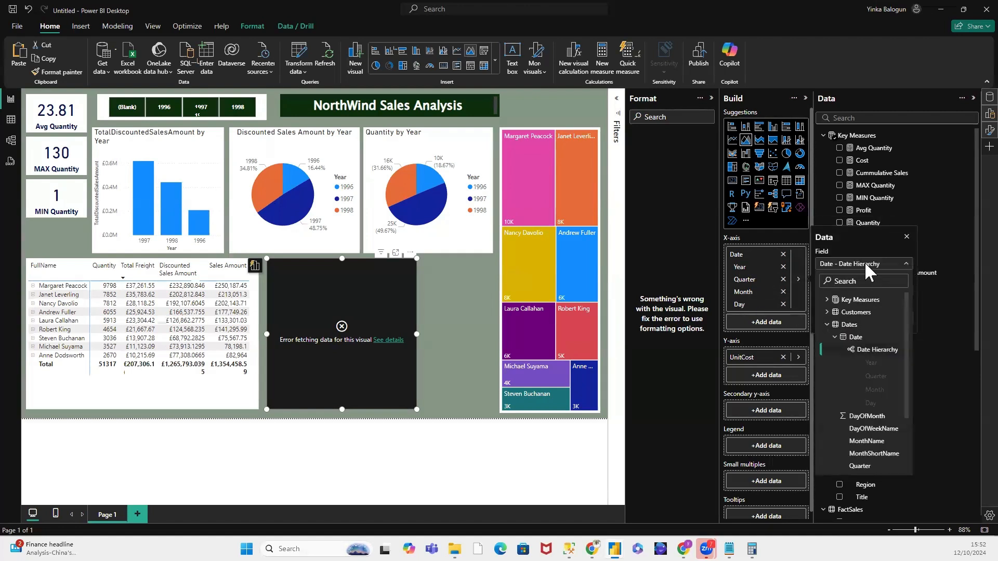
click(906, 263)
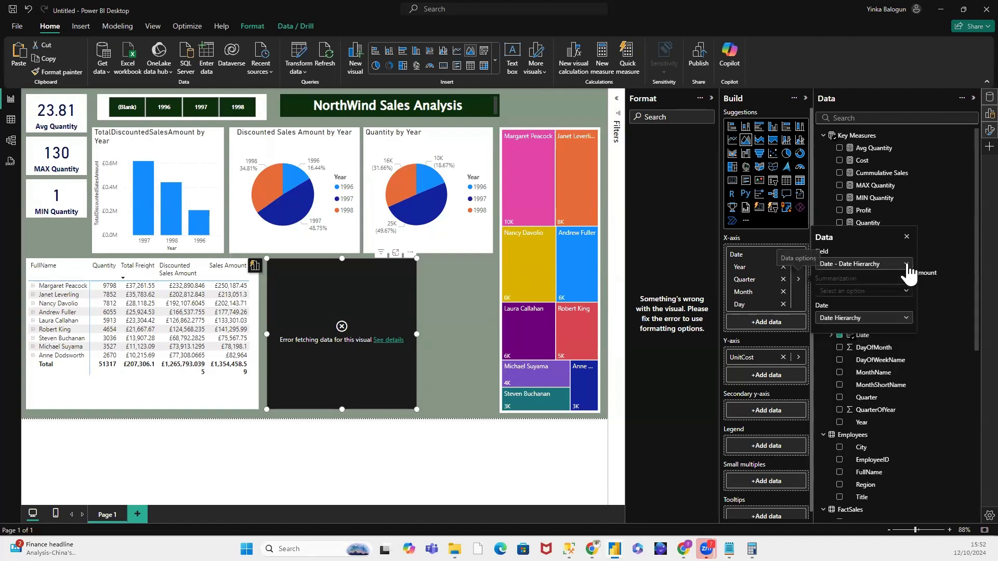
click(878, 260)
click(828, 249)
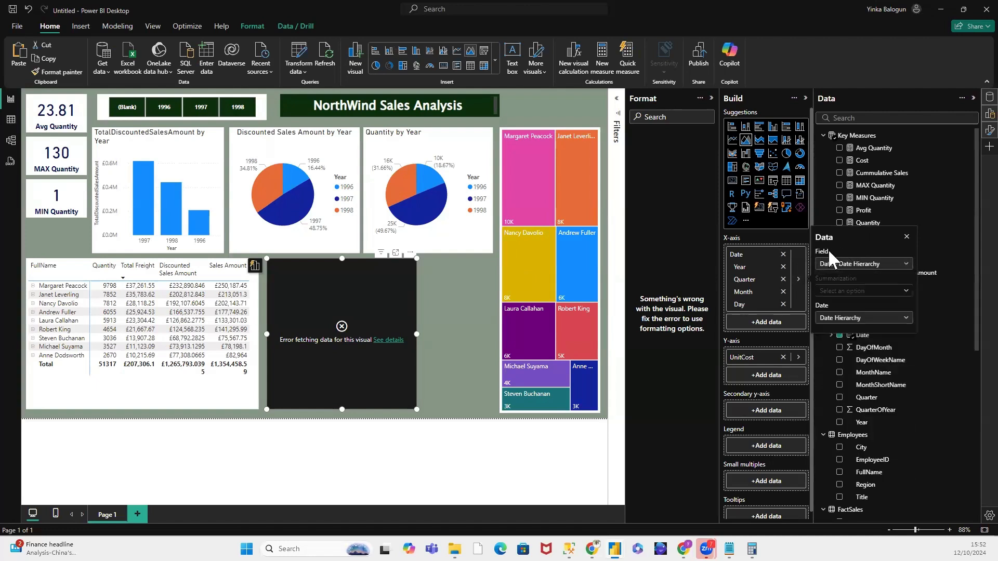
click(878, 272)
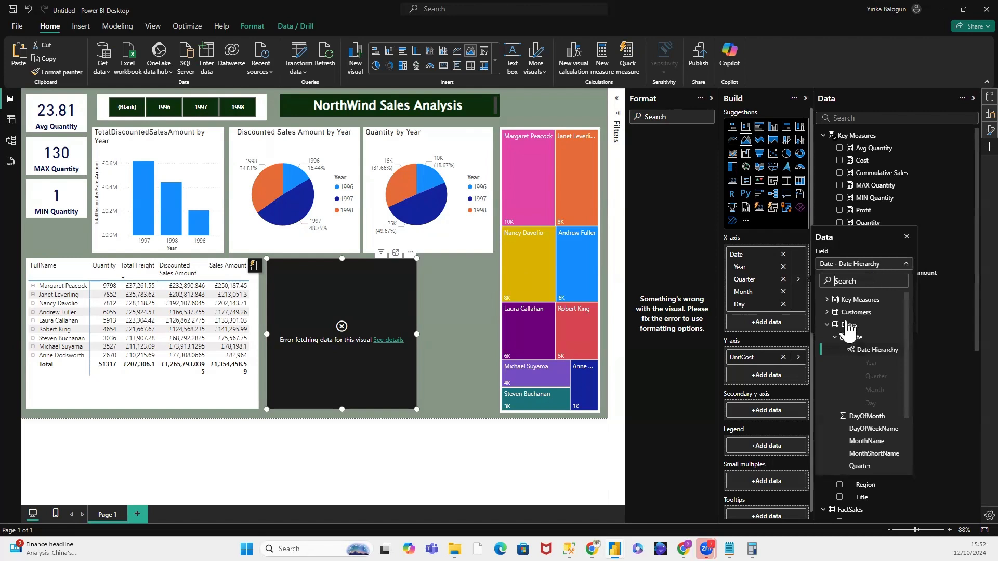
click(826, 325)
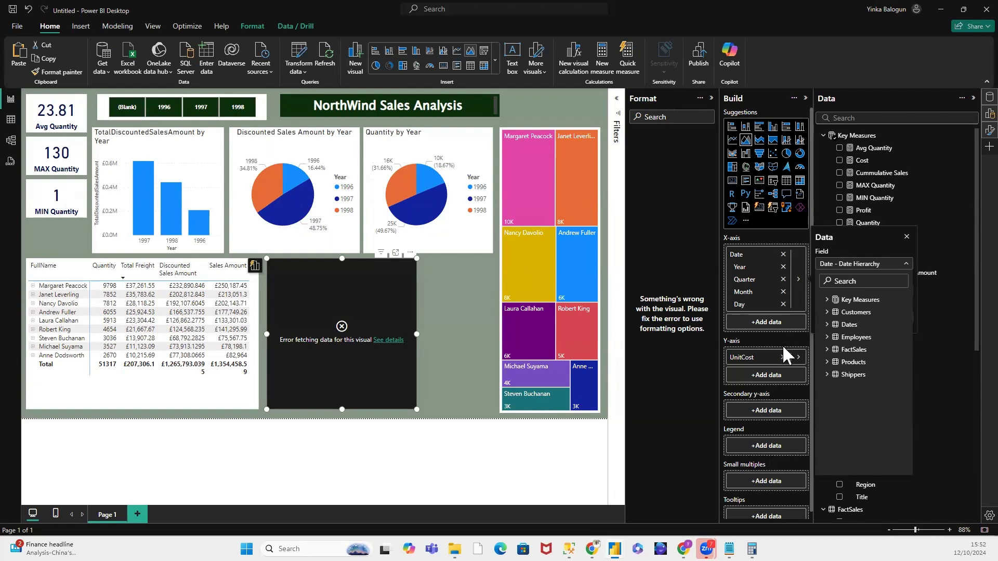
click(874, 172)
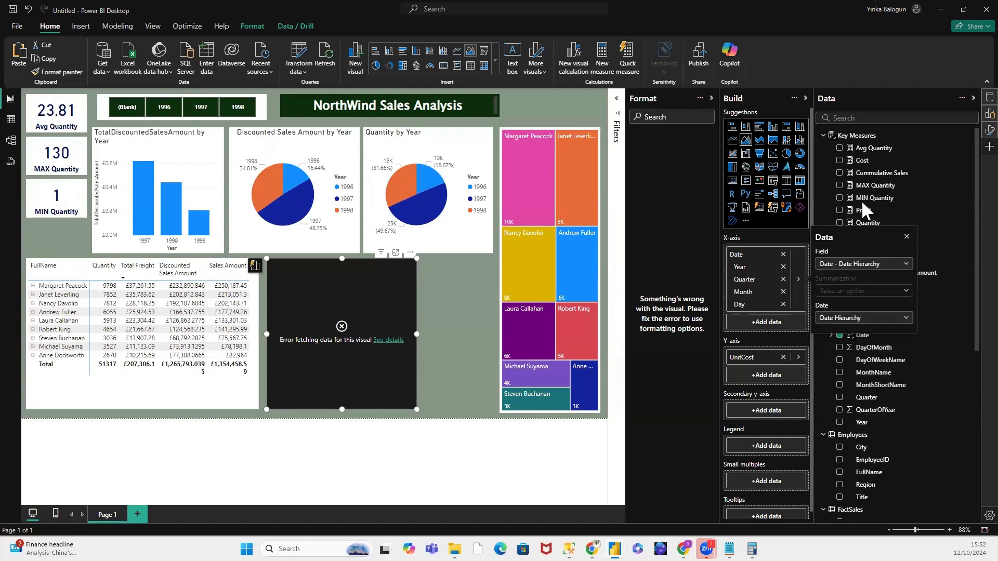
click(491, 364)
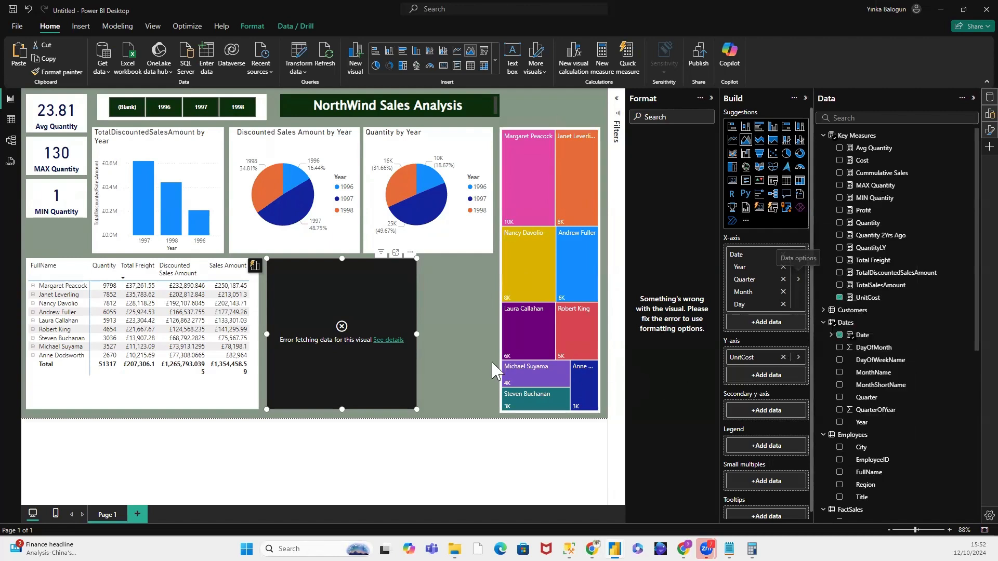
click(464, 328)
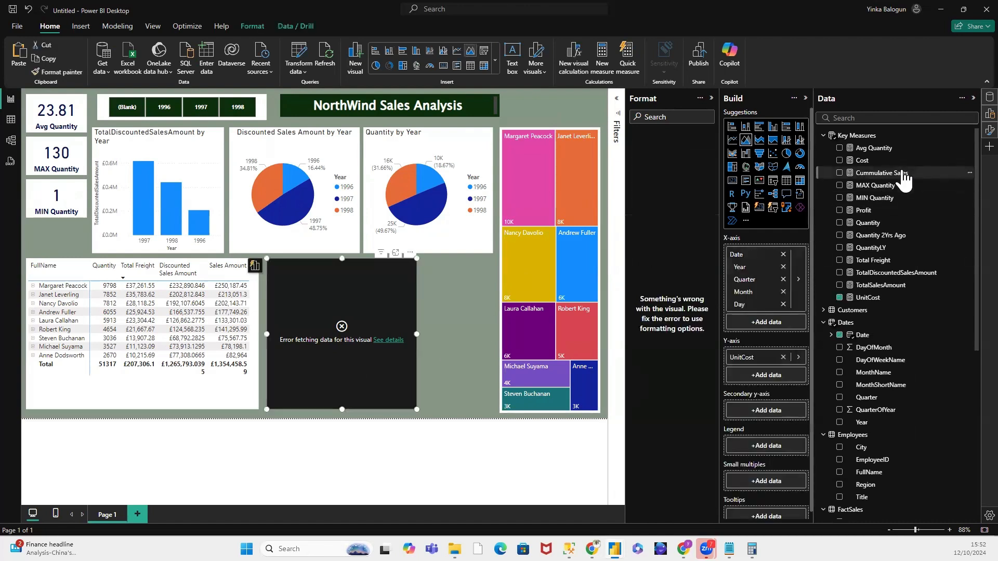
Step: Replace UnitCost with the Cummulative Sales measure on the area chart's Y-axis and widen the chart toward the treemap
drag(901, 174, 778, 379)
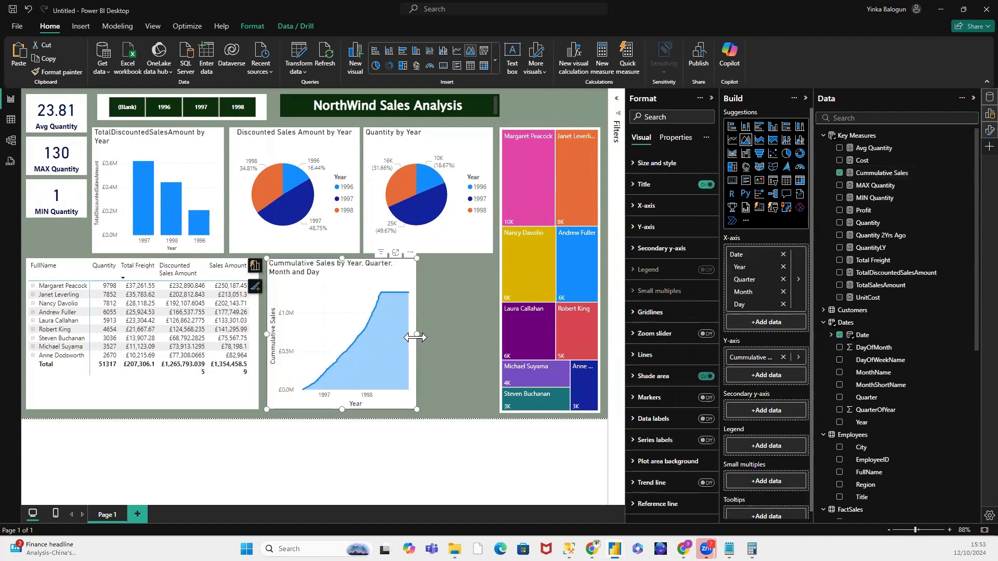
drag(430, 332, 488, 336)
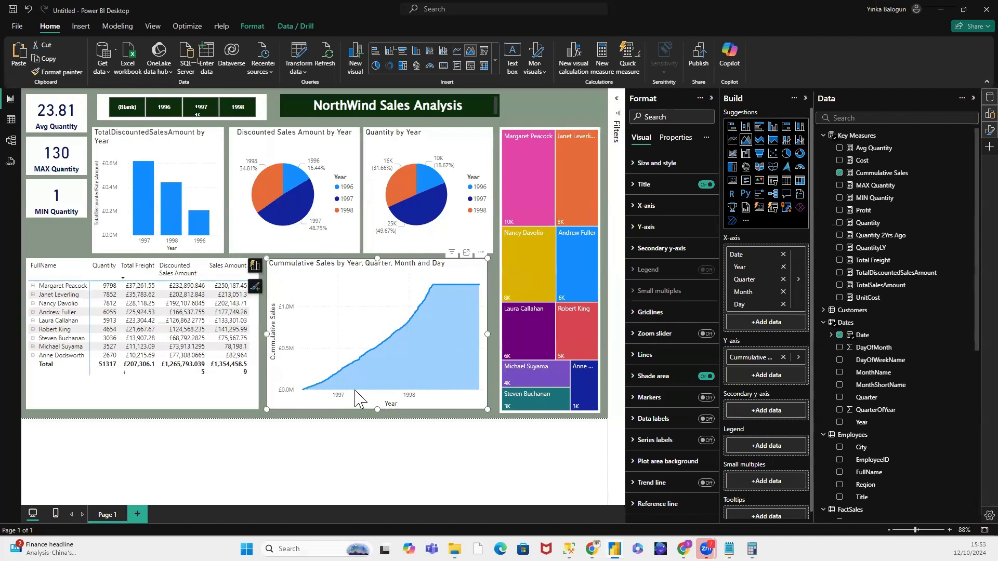
mouse_move(357, 393)
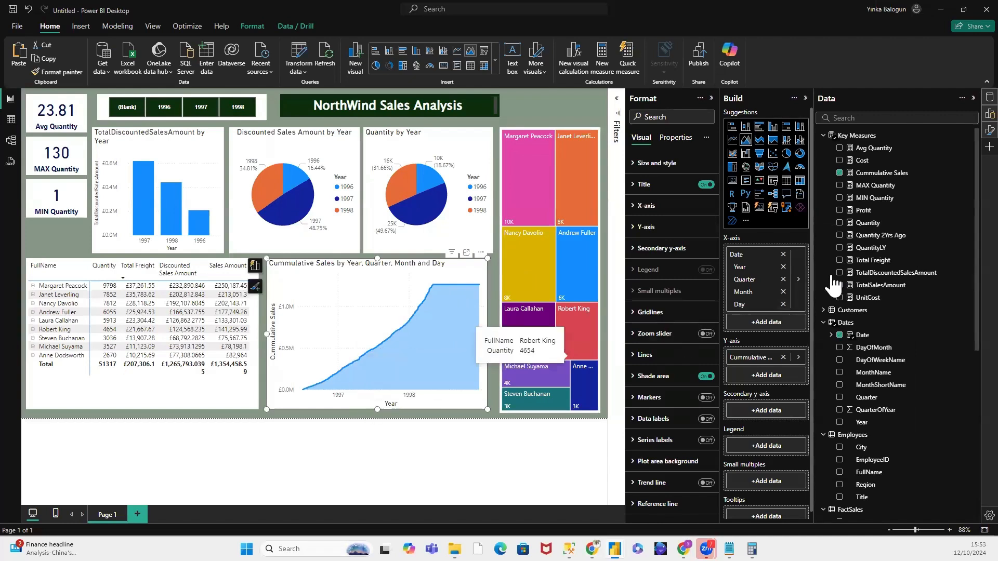
Step: Replace the Date Hierarchy on the area chart's X-axis with the Dates table's QuarterOfYear field
click(798, 280)
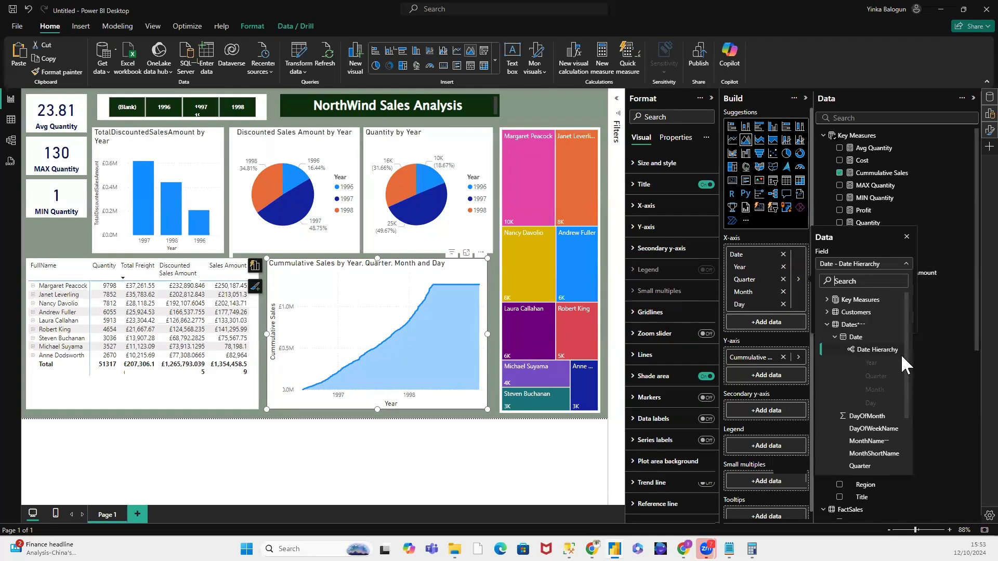
drag(906, 354, 905, 403)
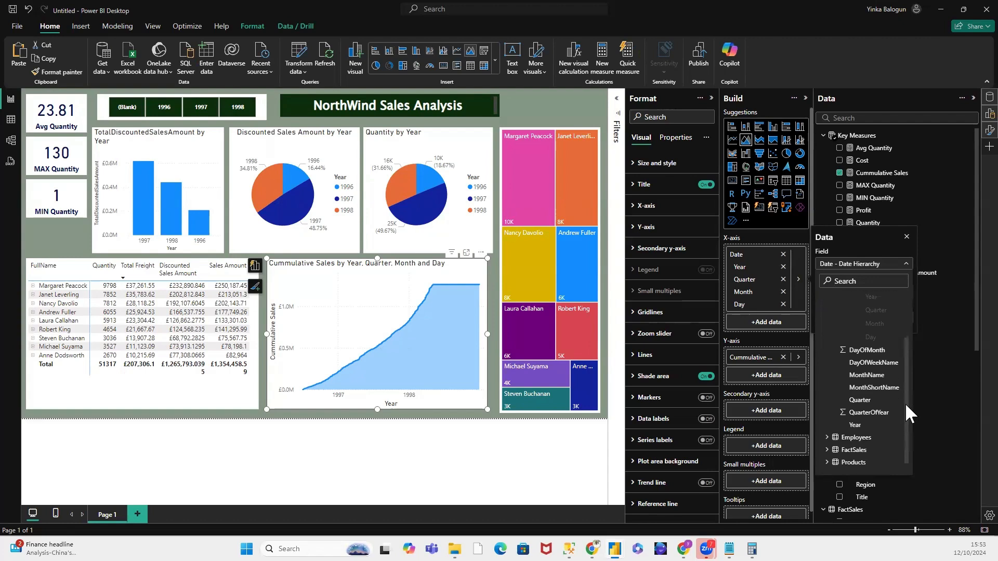
click(868, 411)
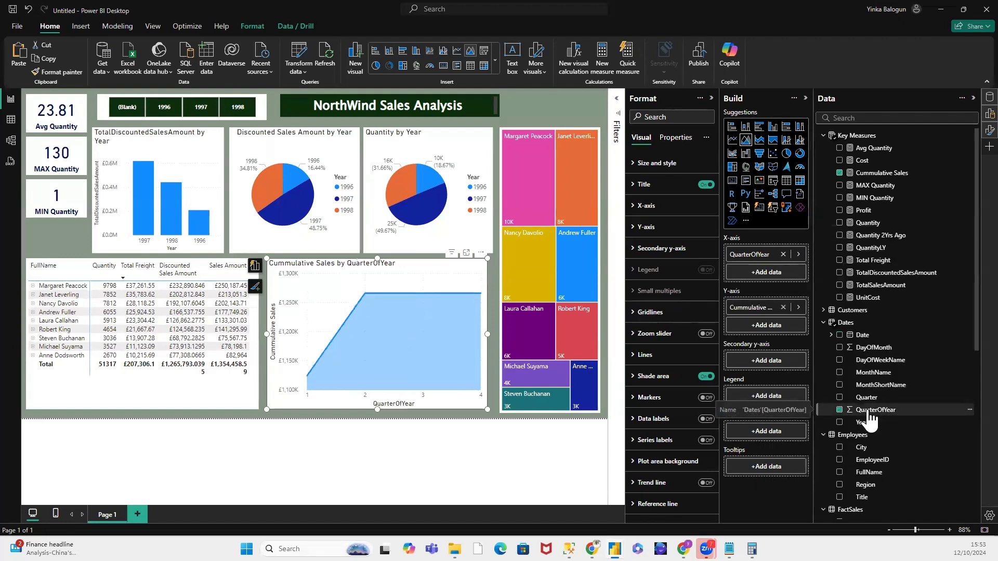
Step: Add the Dates table's Date field with its hierarchy to the area chart's X-axis below QuarterOfYear, keeping the chart selected
click(882, 388)
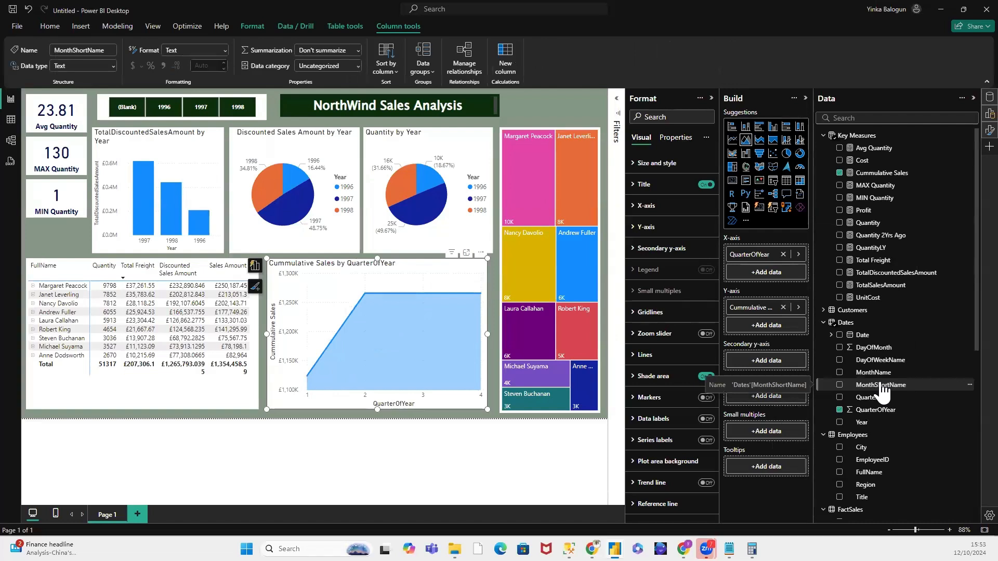
click(830, 336)
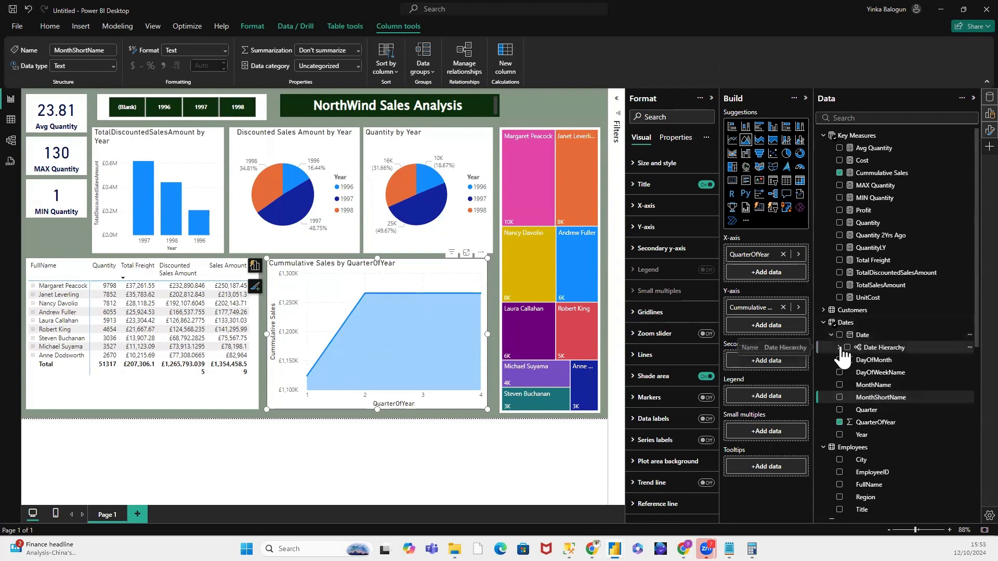
click(839, 347)
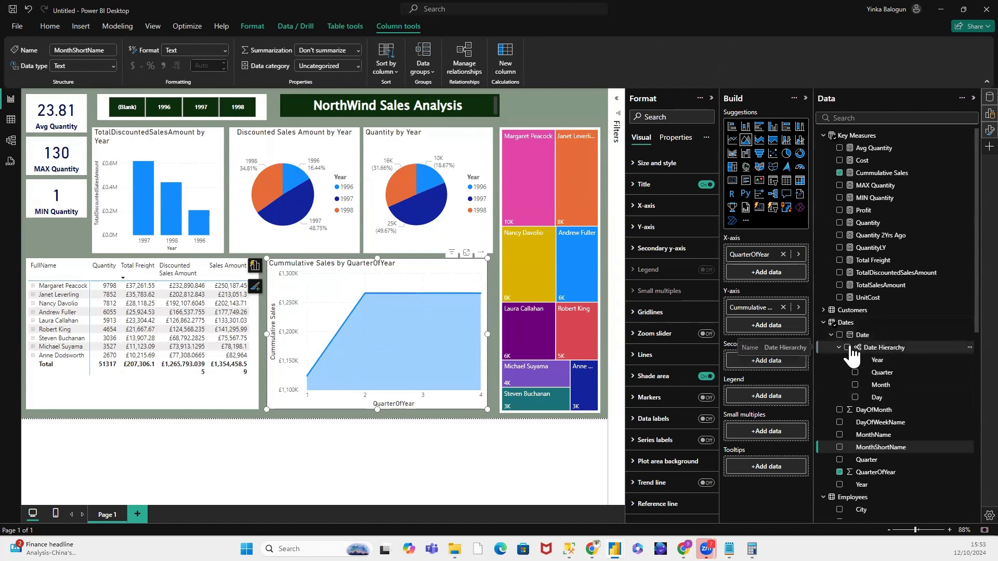
click(879, 361)
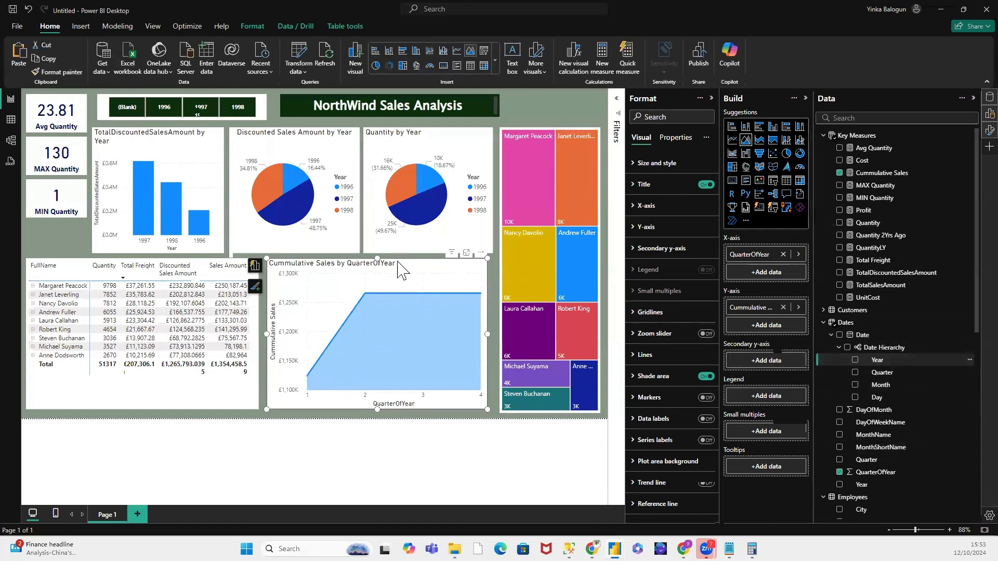
click(823, 323)
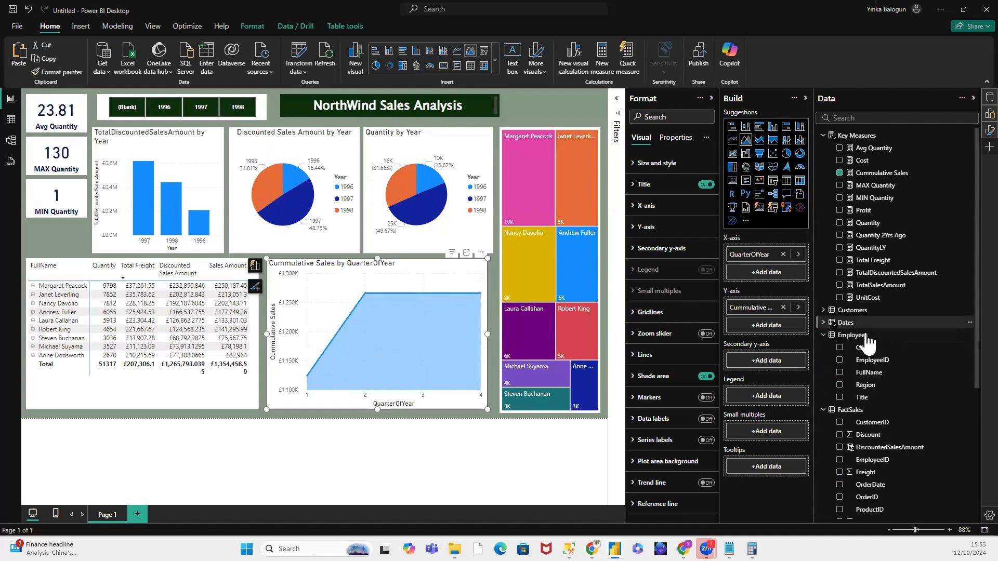
click(824, 323)
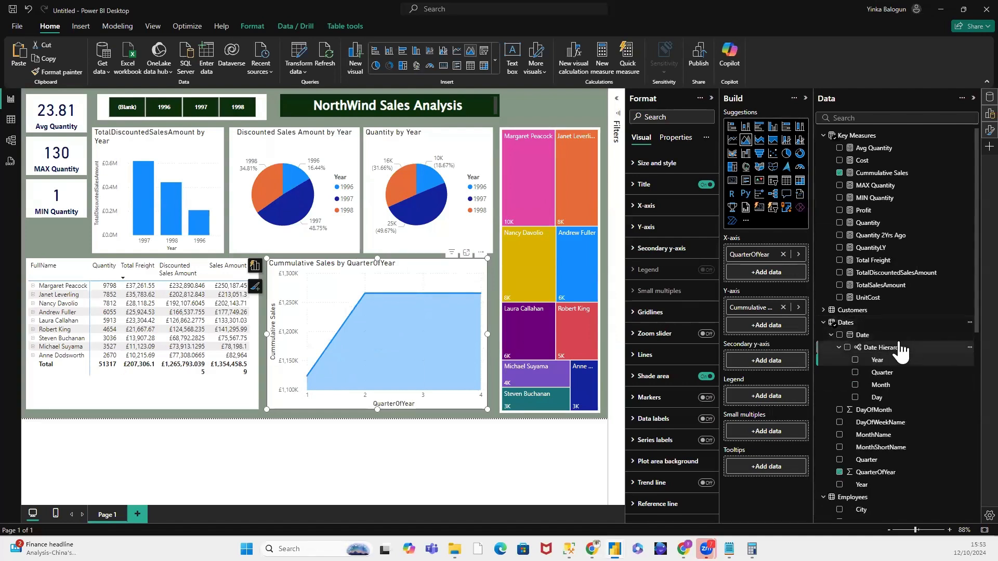
click(840, 335)
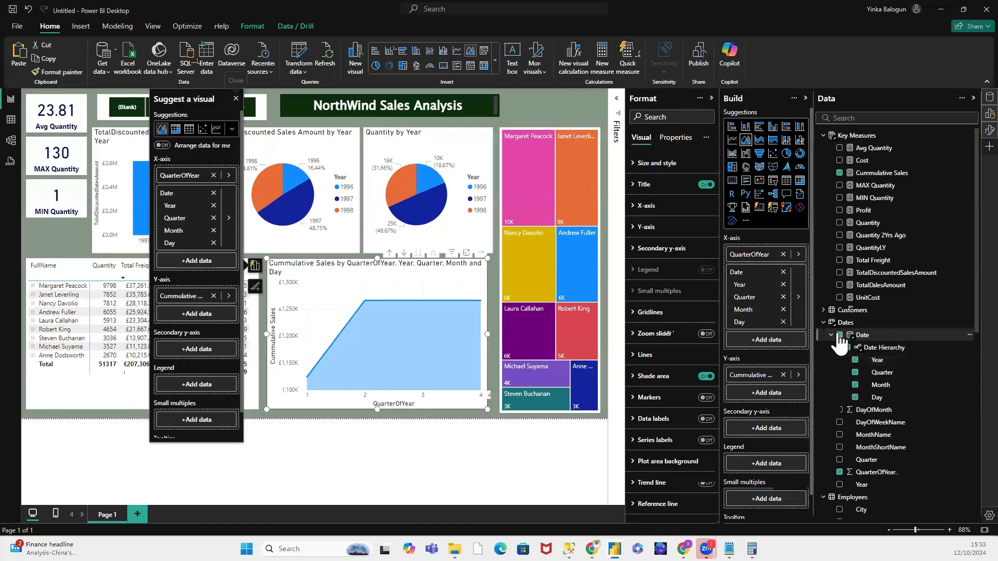
click(531, 99)
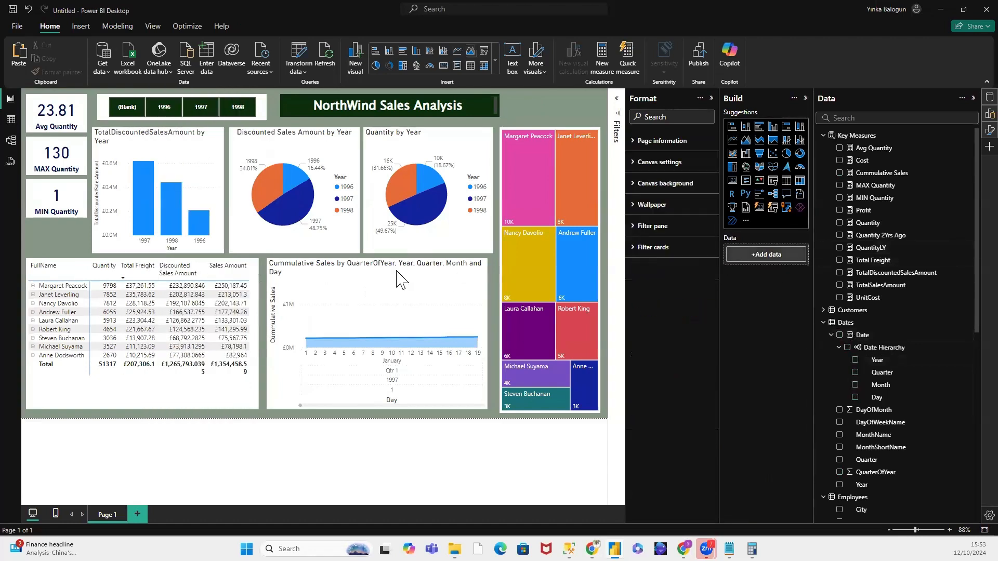
click(354, 267)
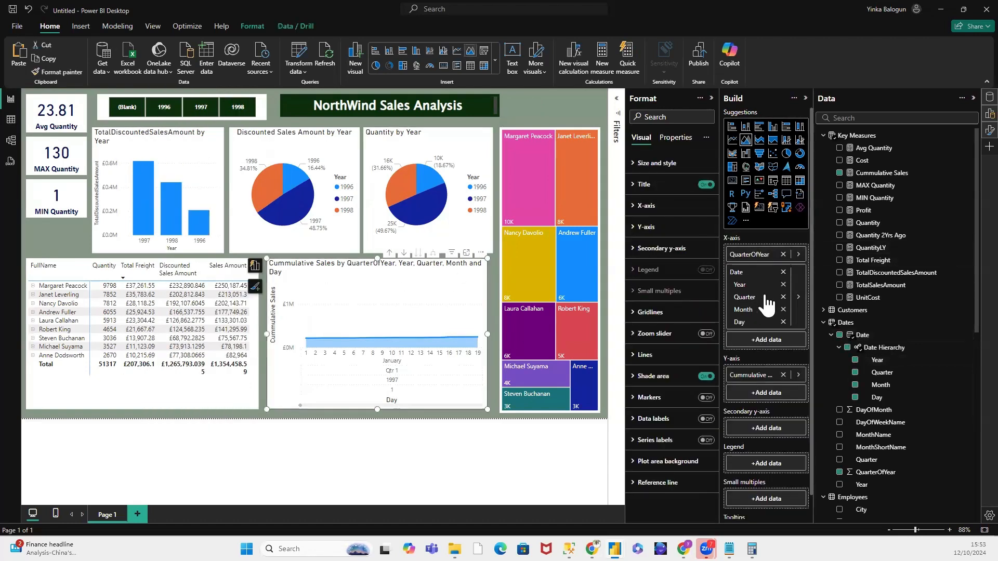
Step: Examine the Date Hierarchy levels and other Dates fields offered in the data options for the area chart's X-axis Date field
click(797, 299)
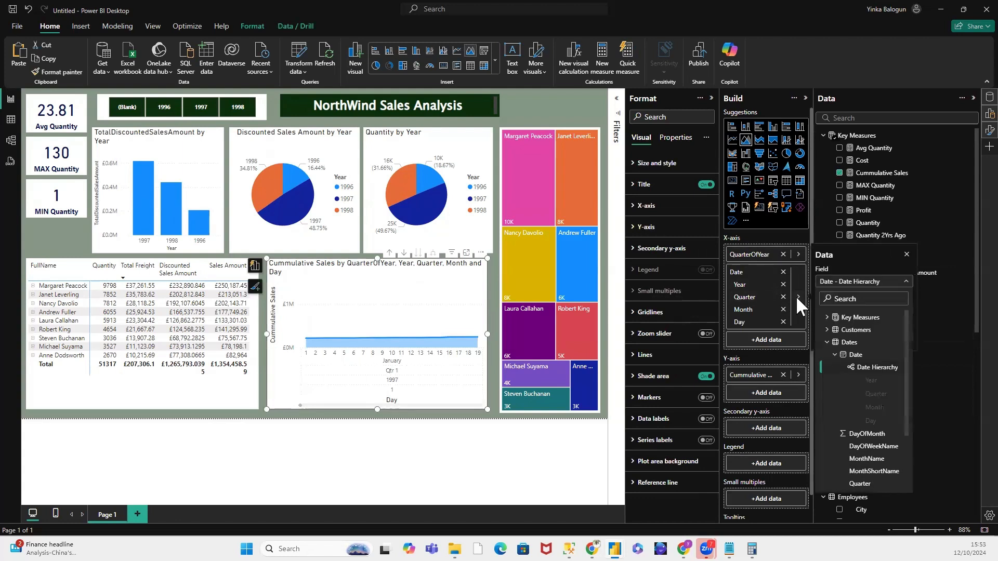
click(858, 367)
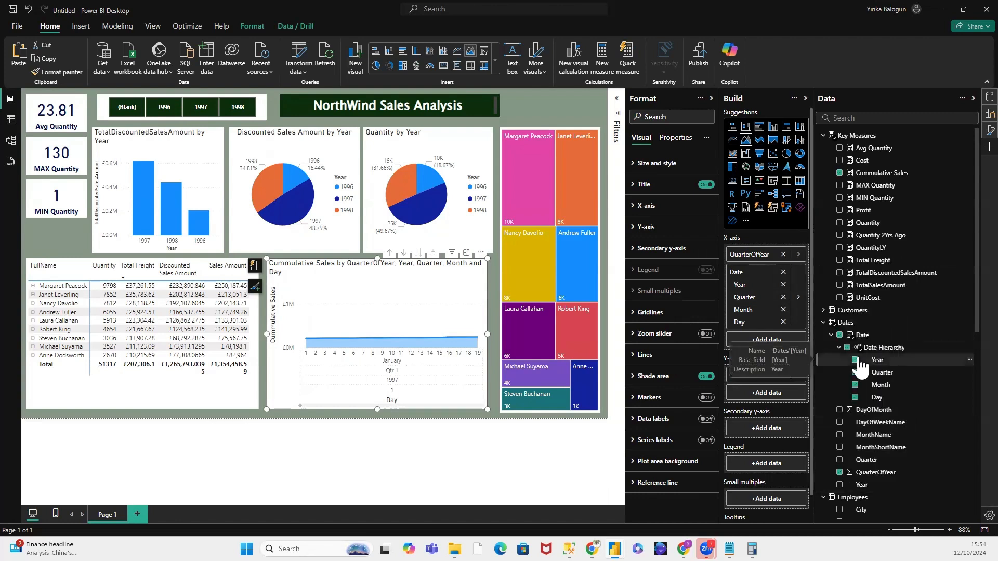
click(799, 299)
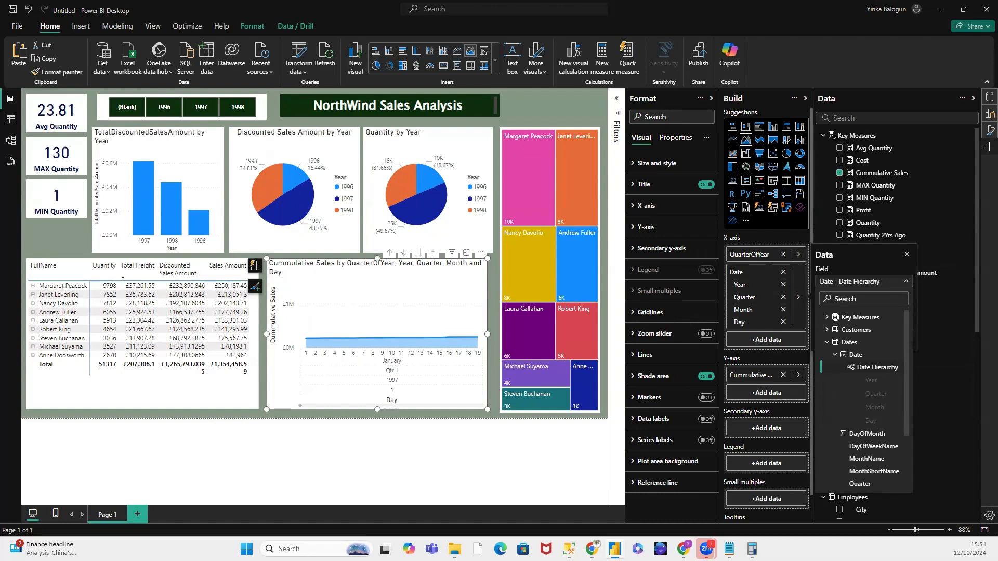
click(827, 342)
click(827, 343)
click(912, 367)
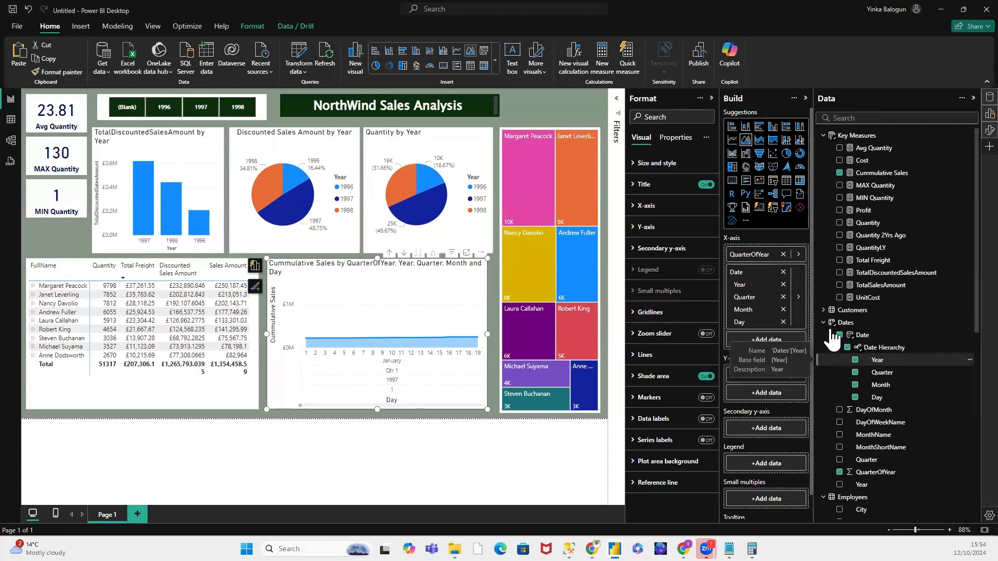
click(799, 301)
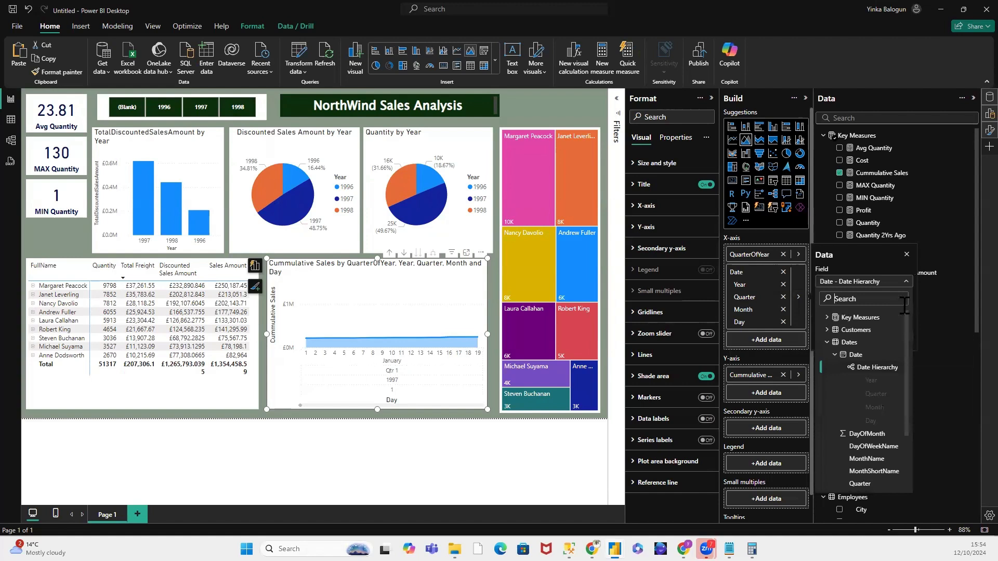
click(865, 367)
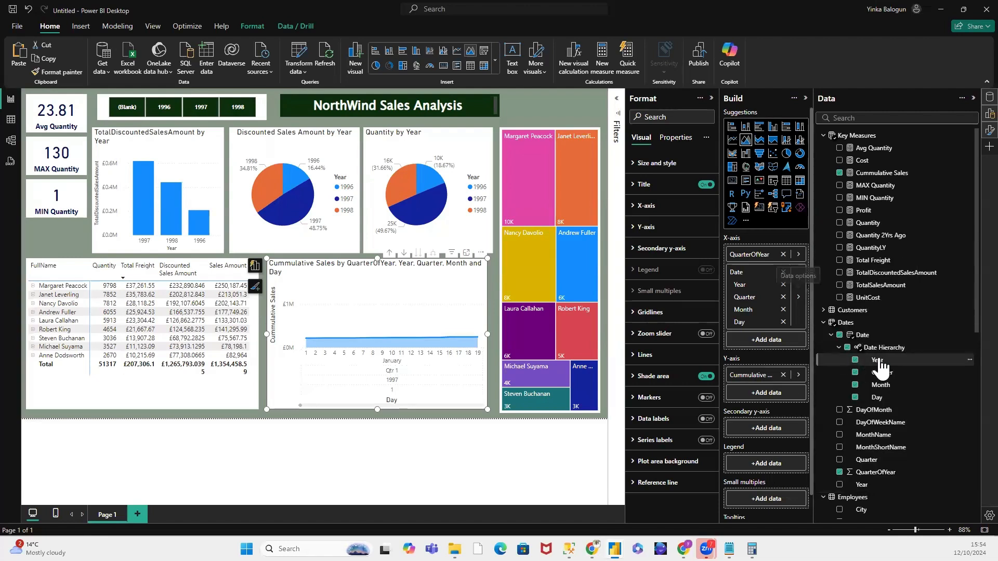
Step: Toggle the Dates table's Date Hierarchy on the area chart's X-axis and leave it removed, keeping QuarterOfYear
click(846, 348)
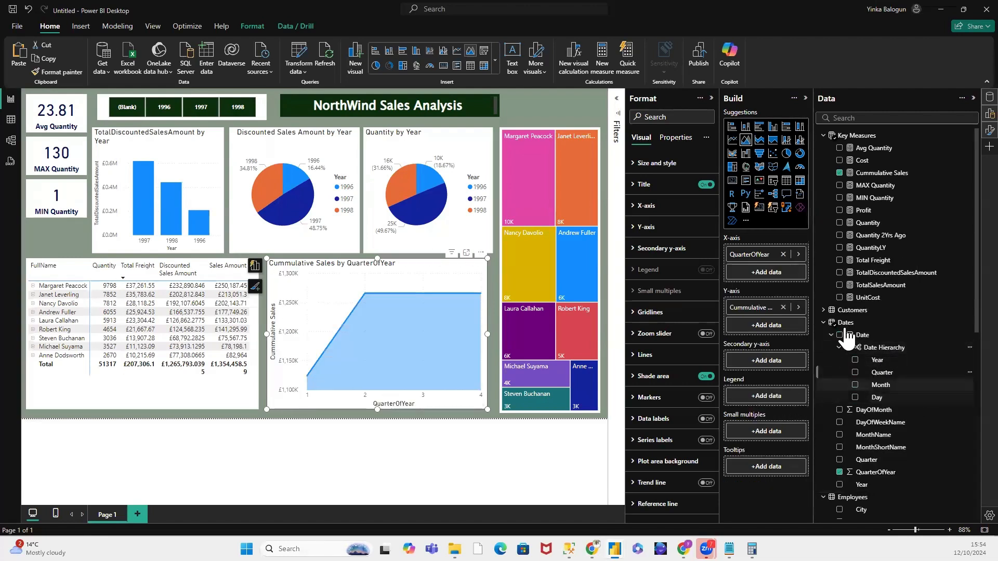
click(840, 336)
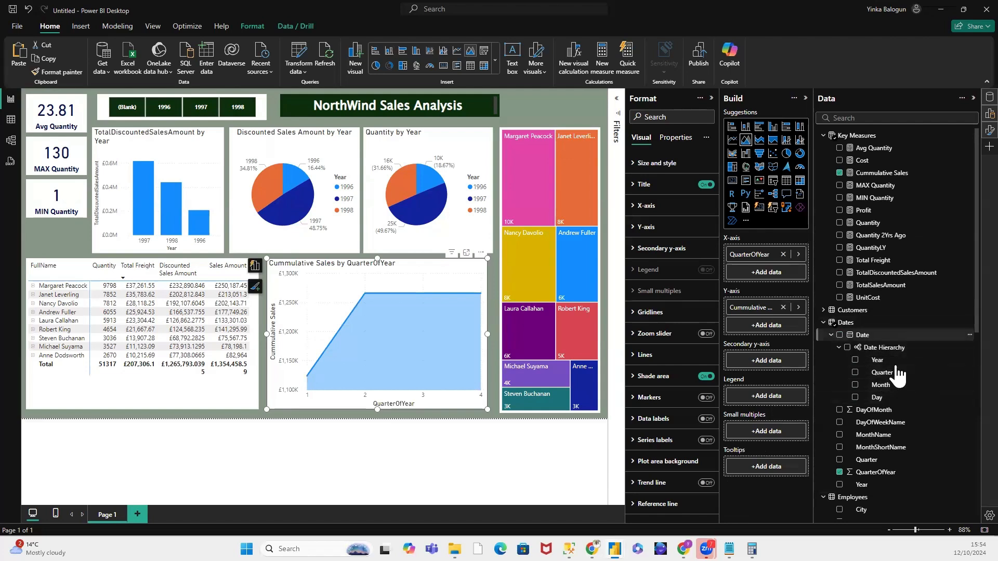
click(852, 347)
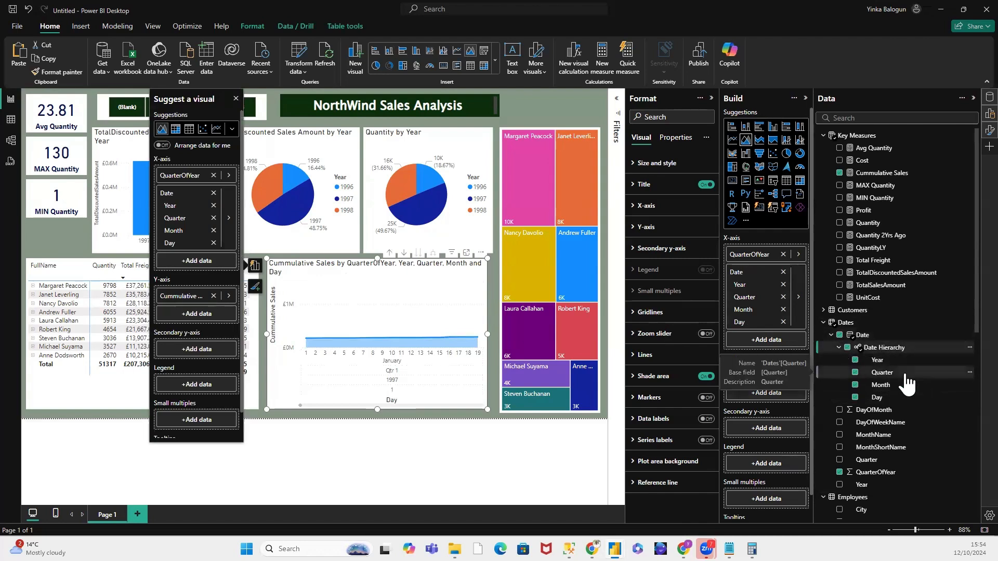
click(848, 348)
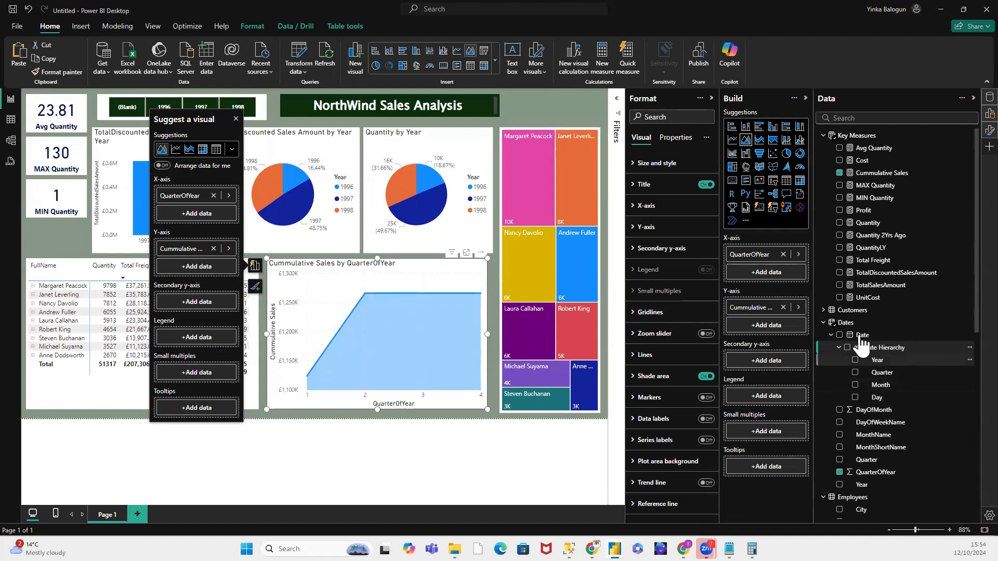
click(838, 337)
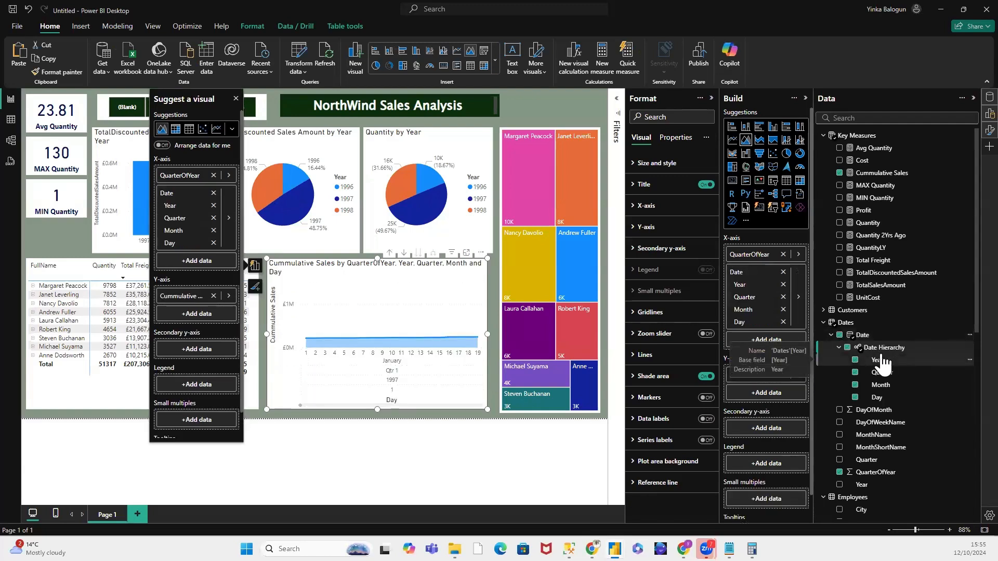
click(854, 359)
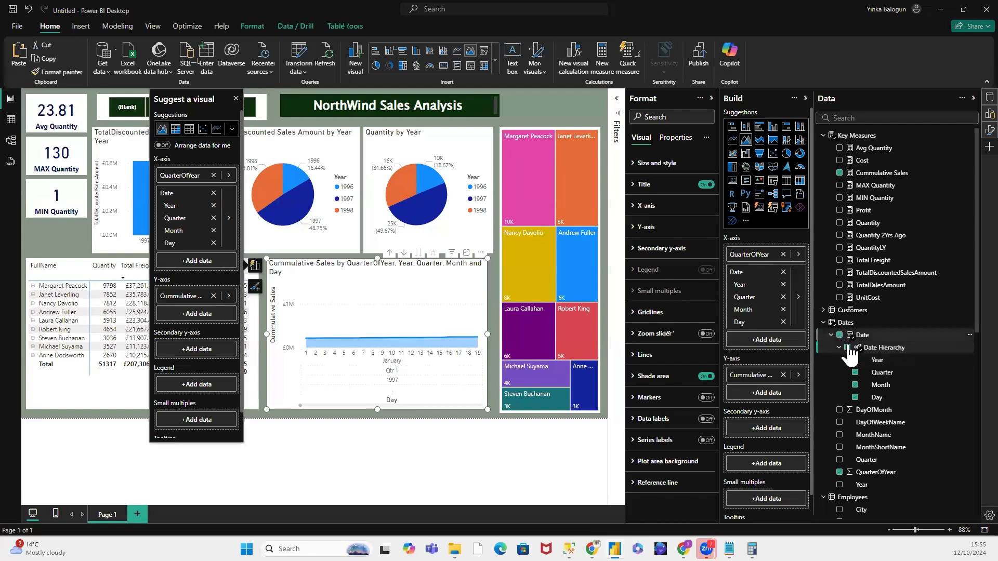
click(891, 400)
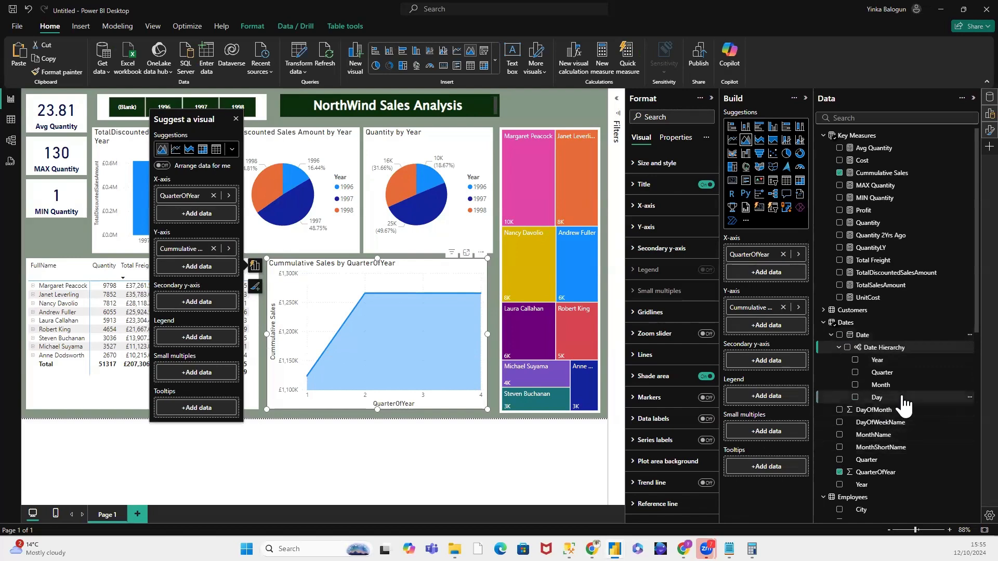
Step: Replace QuarterOfYear on the area chart's X-axis with the Dates table's Date field and its hierarchy, and deselect the chart
click(863, 337)
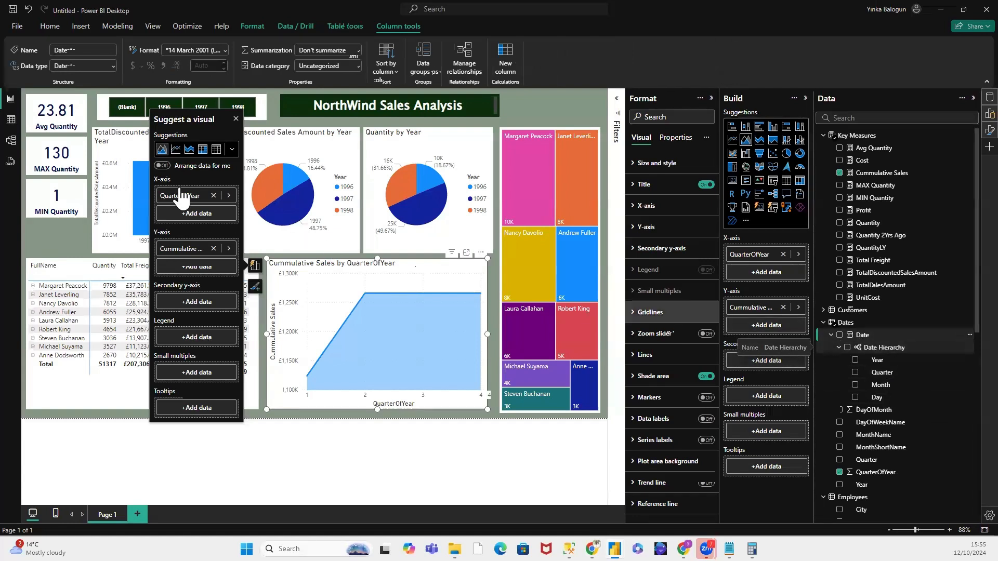
click(213, 195)
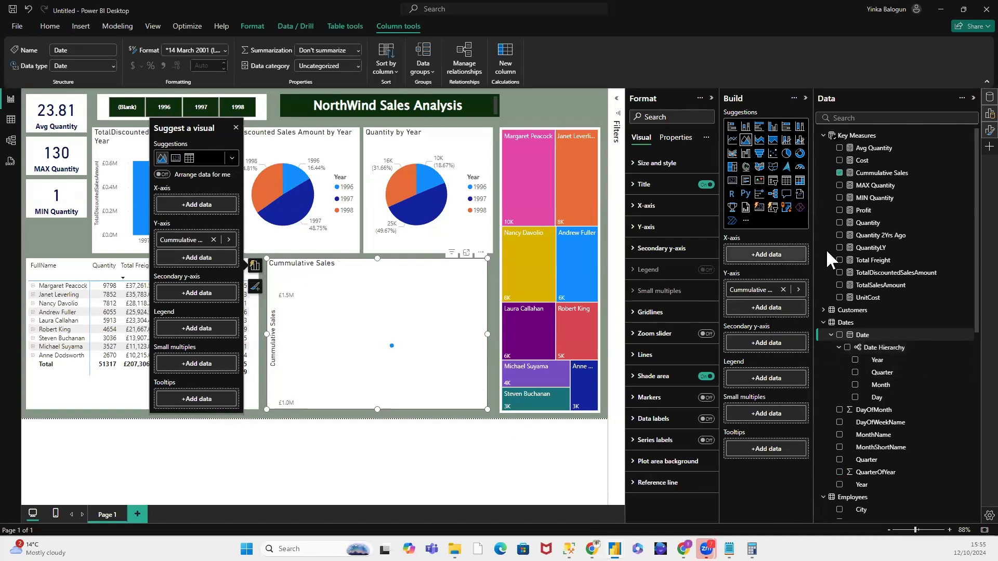
drag(862, 334, 766, 255)
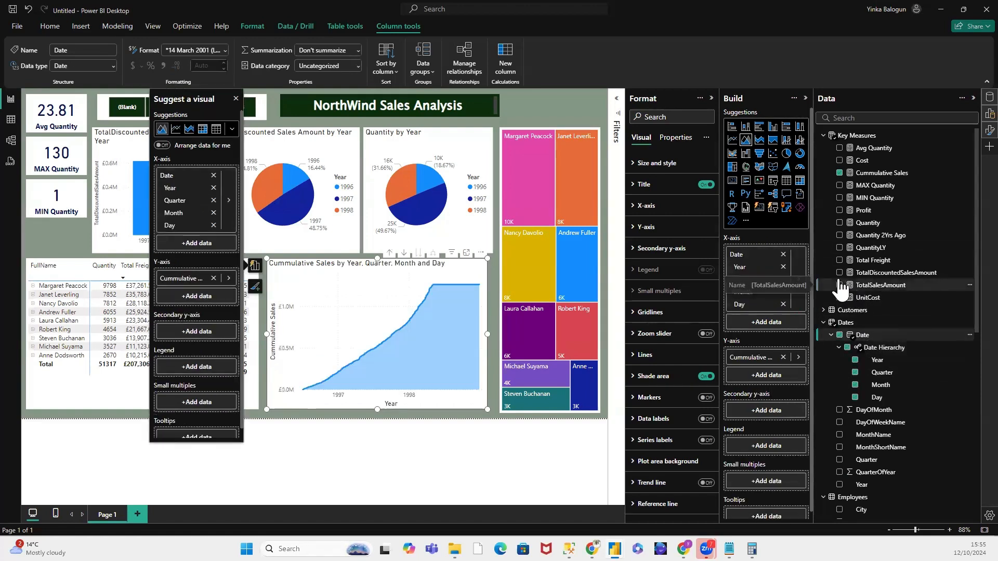
click(541, 118)
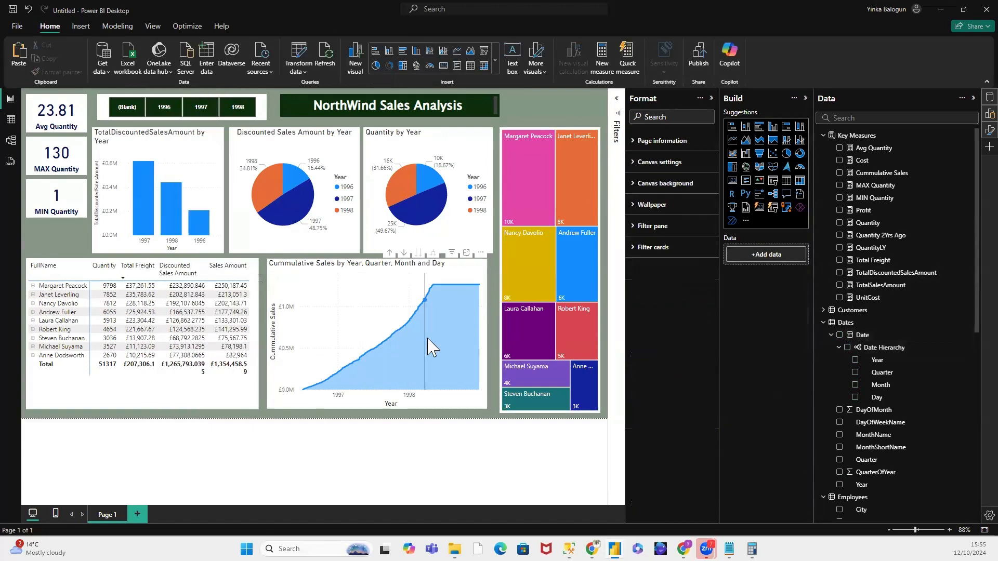
mouse_move(420, 332)
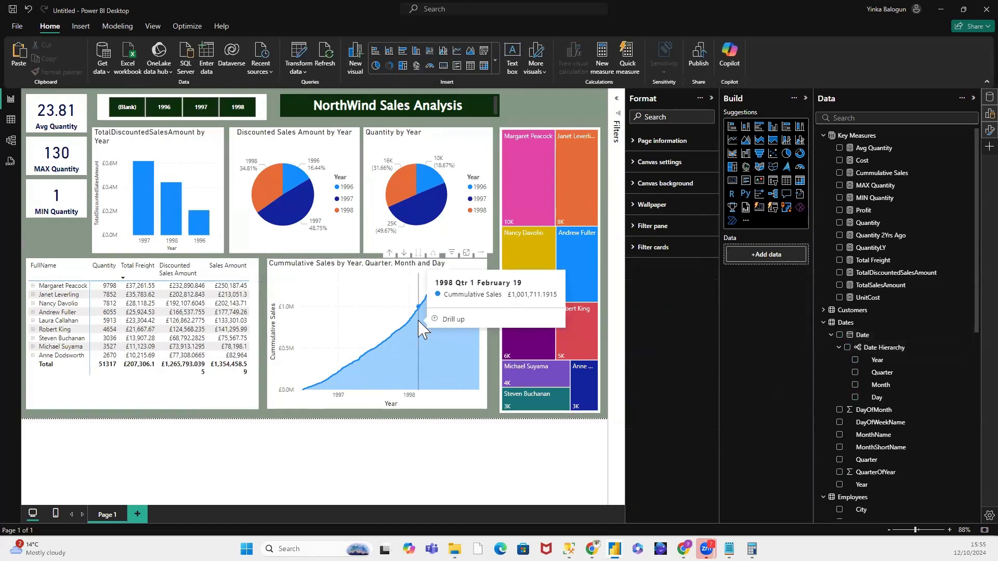
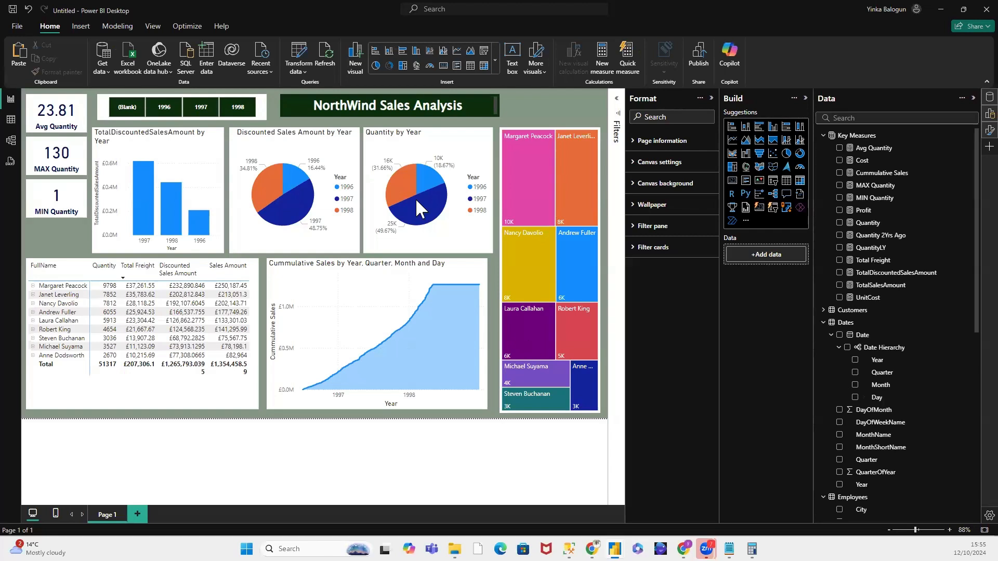
Step: Add a new measure to the Key Measures table
right_click(852, 136)
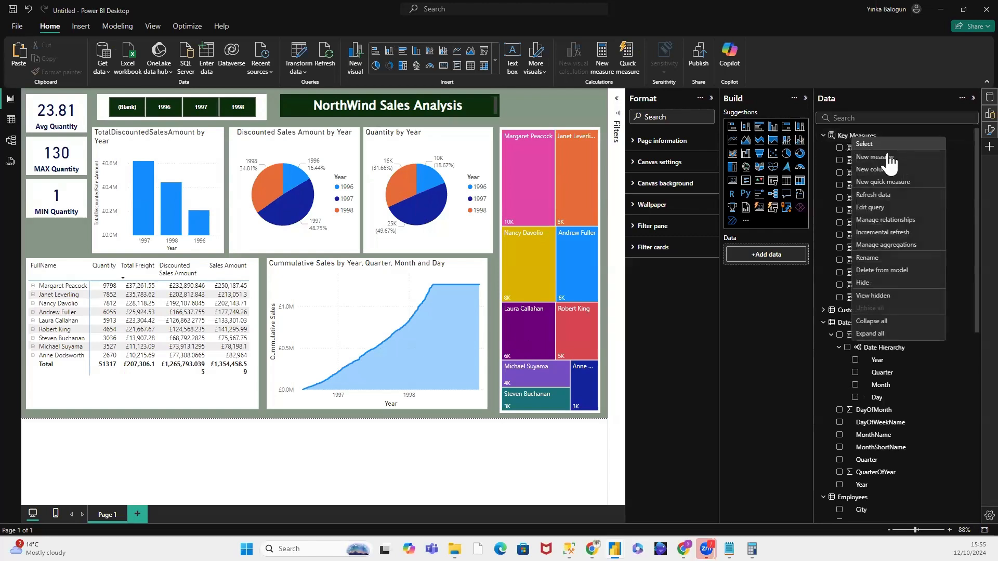
click(889, 158)
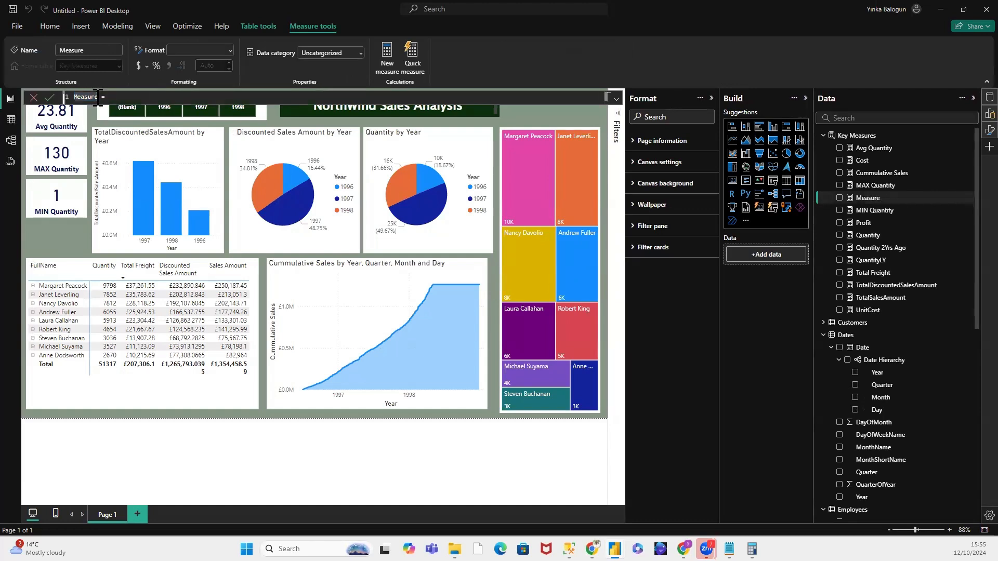
text(Cumm)
key(BackSpace)
text(ulative Sales)
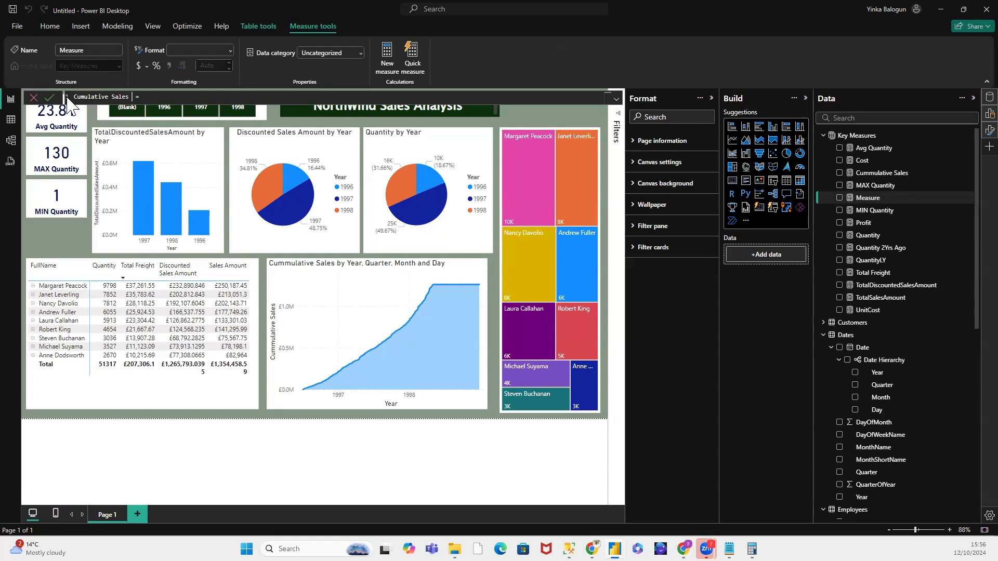
text( LY)
key(Right)
key(Right)
text(CA)
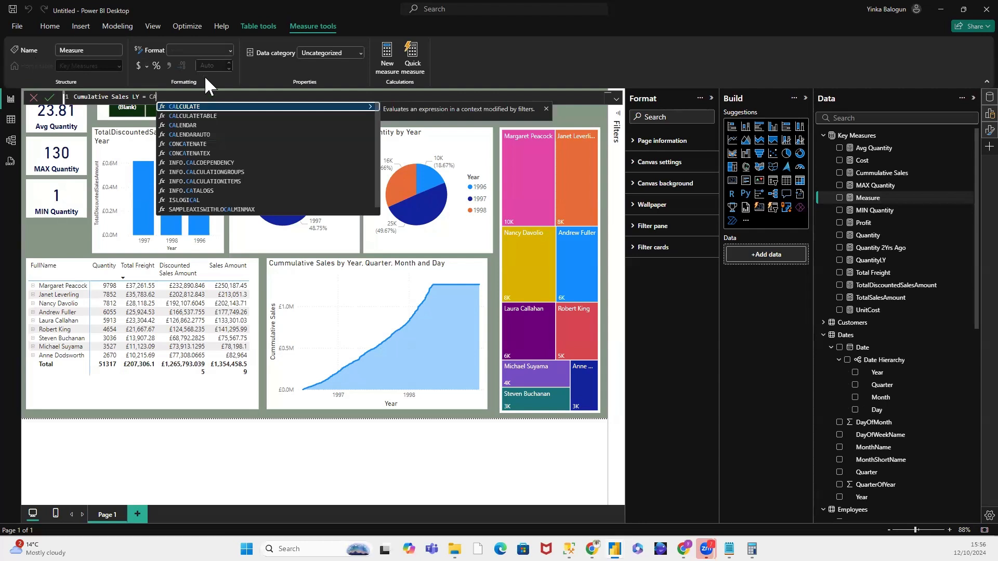
click(205, 107)
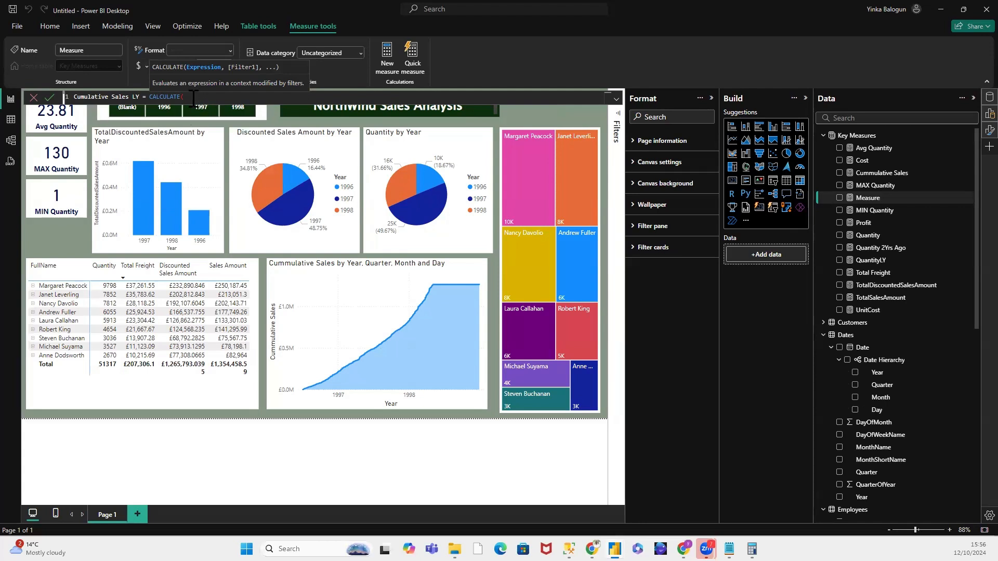
click(193, 97)
key(ctrl+a)
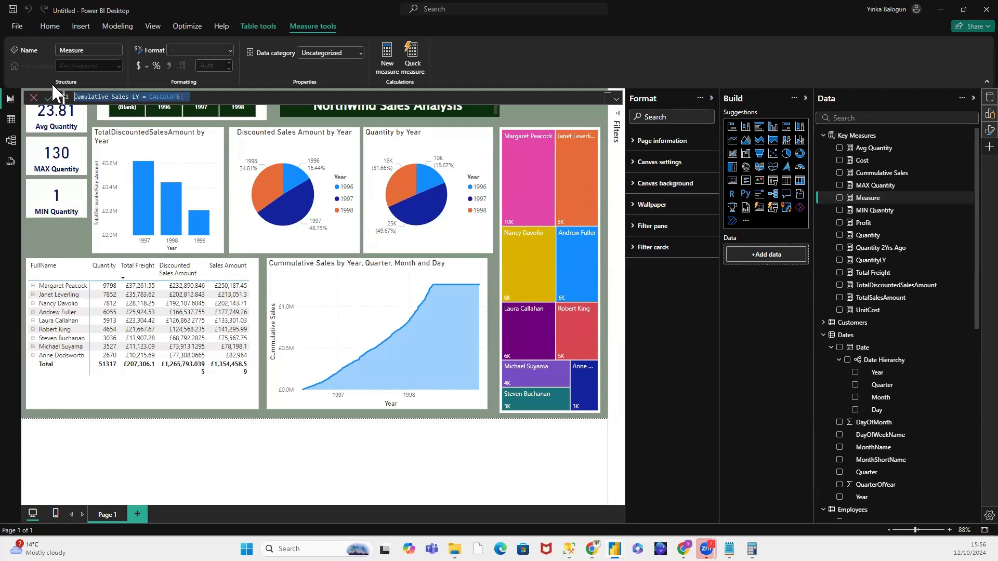
key(BackSpace)
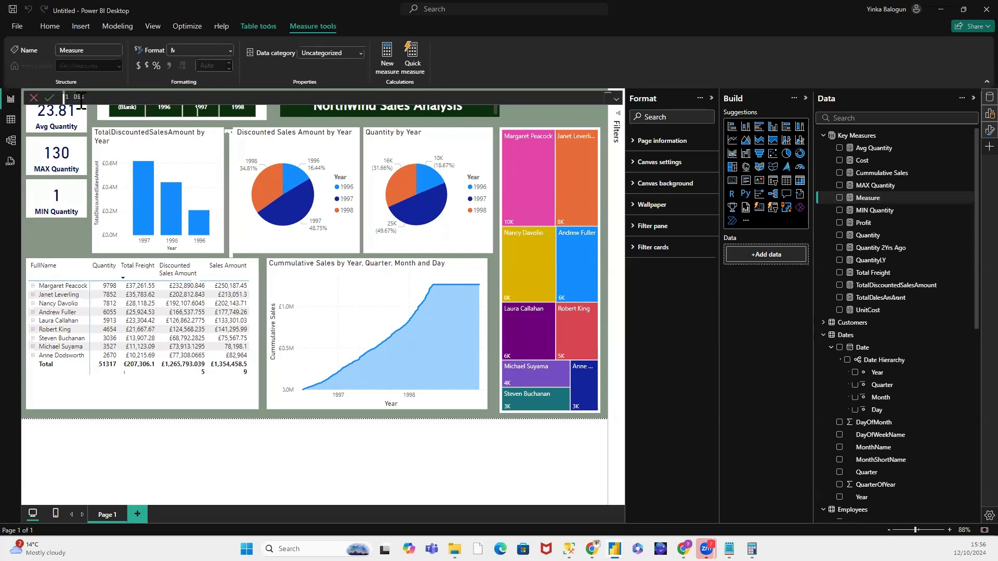
Step: Name the new measure DiscountedSalesAmountLY and begin its formula with the CALCULATE function
text(ountedSalesLas)
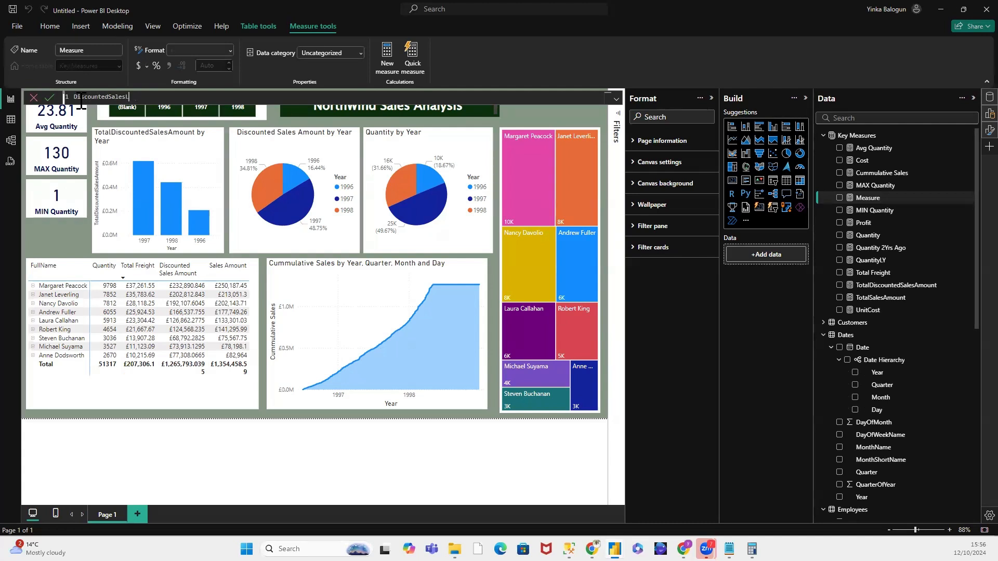
text(mountLY = CA)
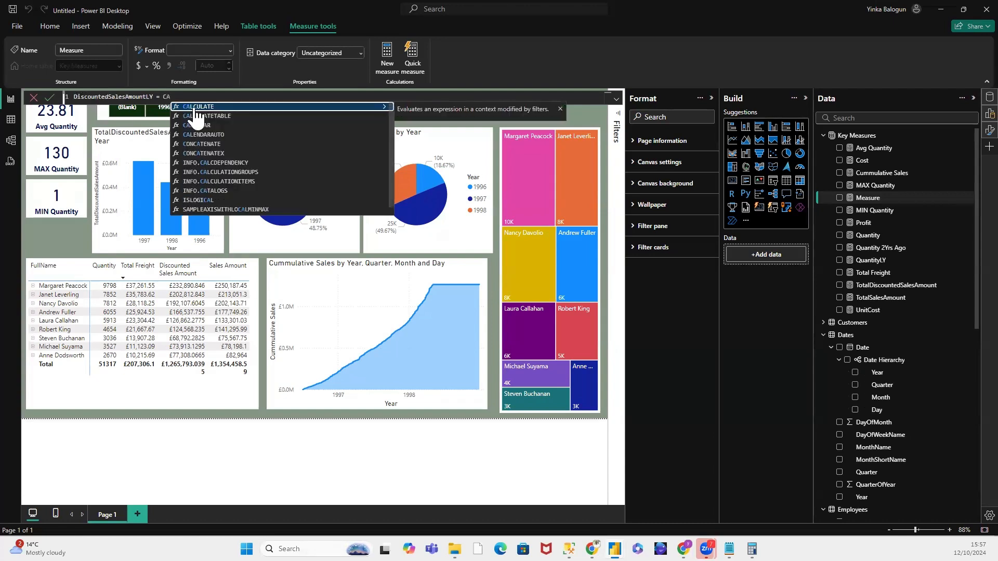
key(Tab)
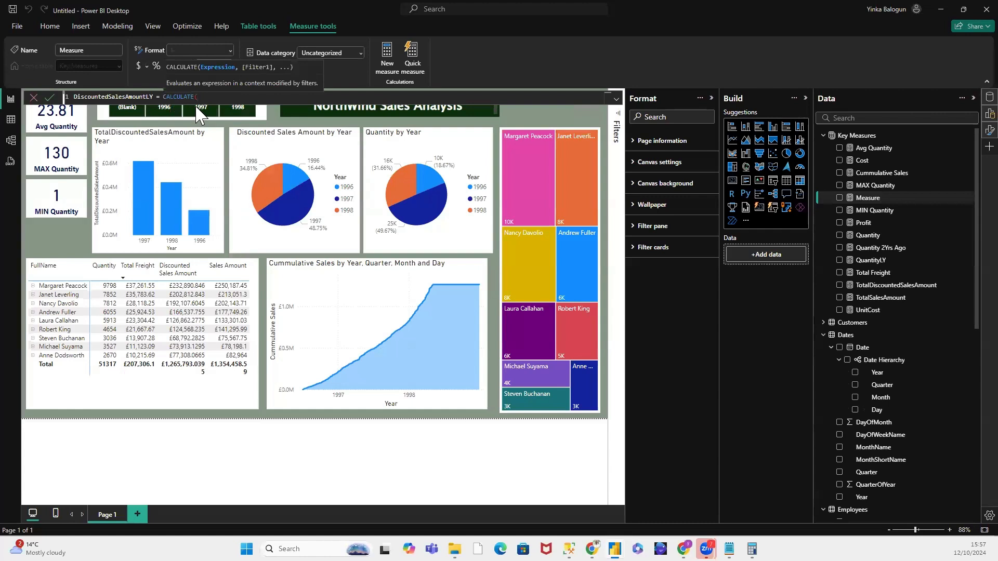
Step: Complete the CALCULATE formula with [TotalDiscountedSalesAmount] and the filter SAMEPERIODLASTYEAR(Dates[Date]), and commit the measure
text(Dis)
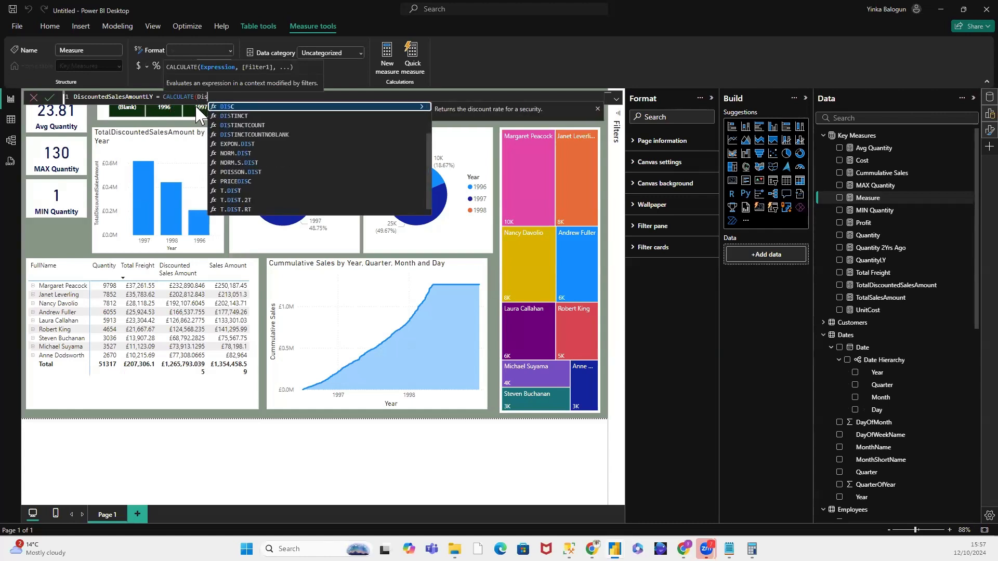
text(c)
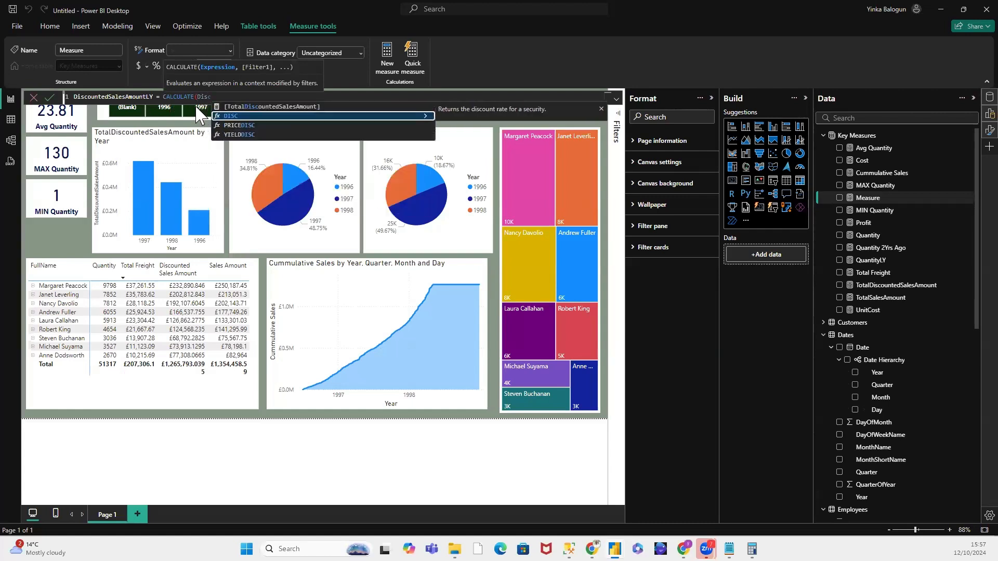
click(291, 107)
text(, )
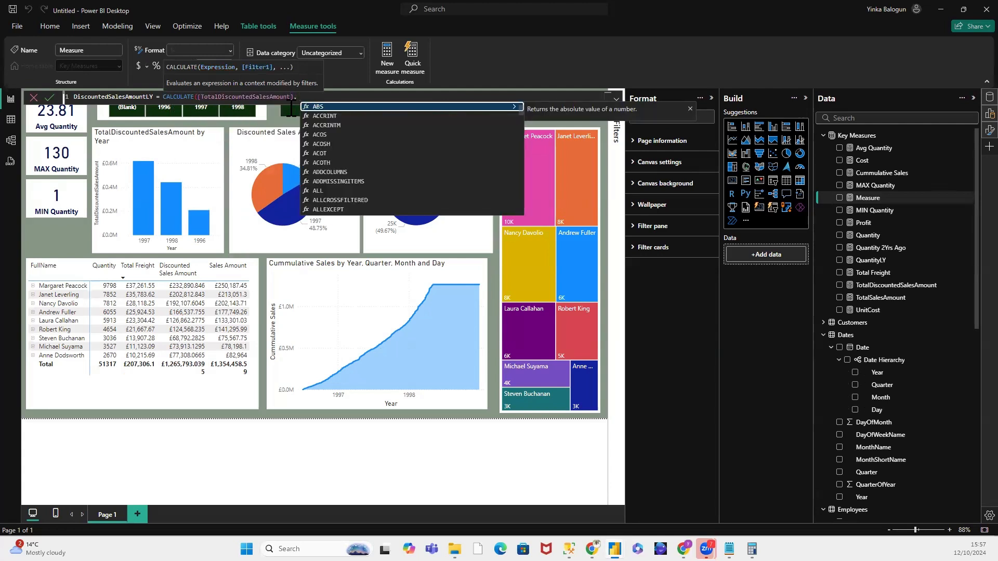
text(Same)
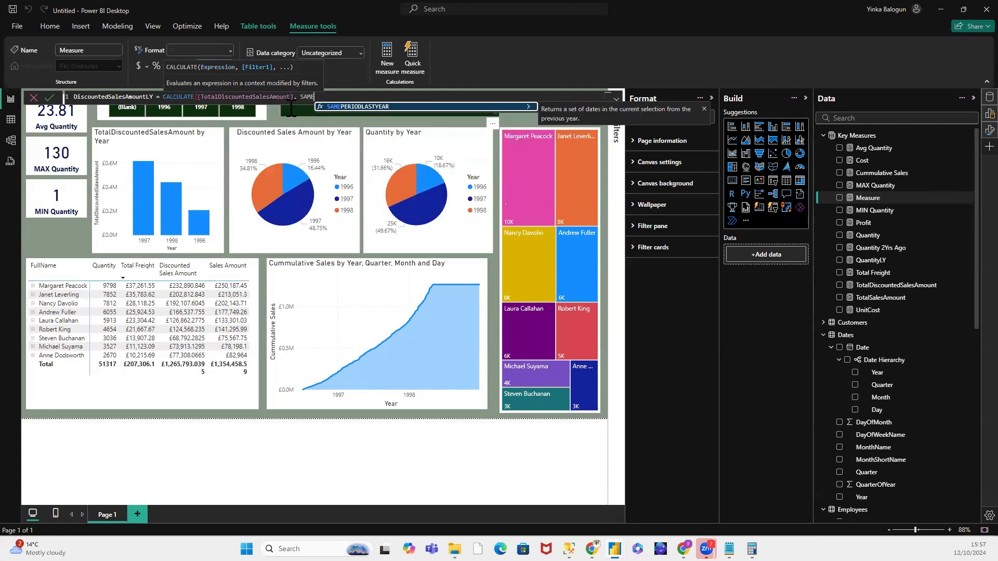
click(368, 107)
text(Dat)
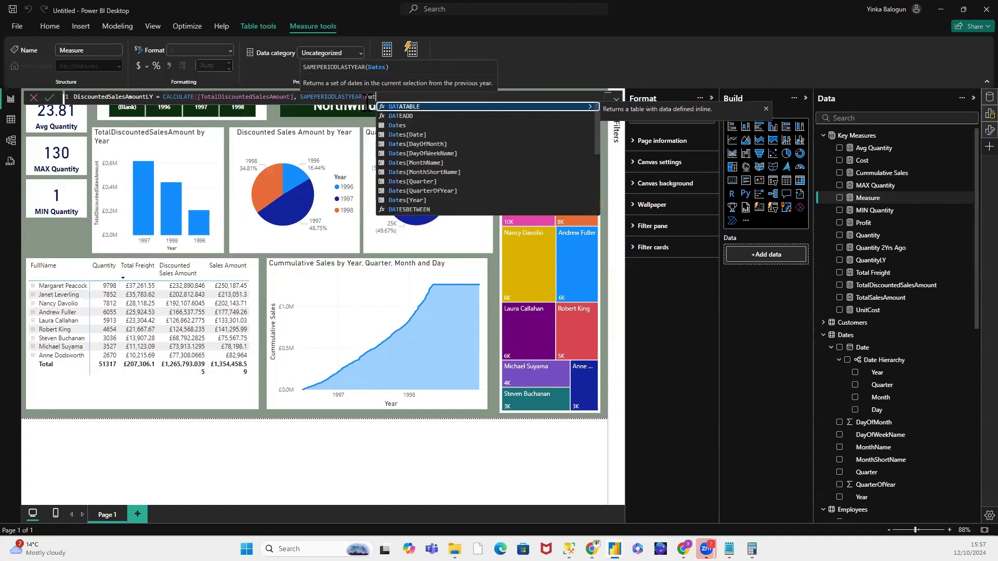
click(451, 138)
text())
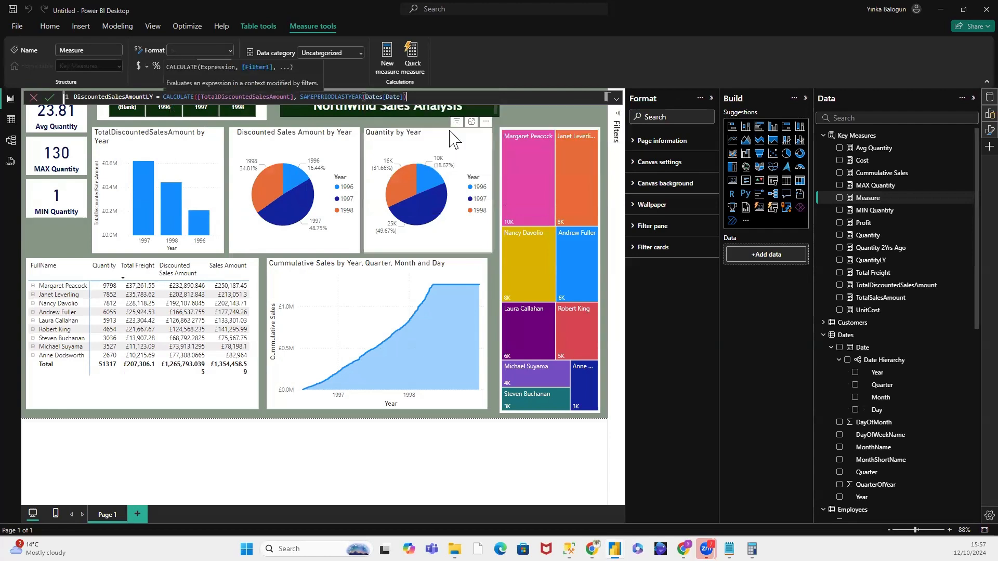
text())
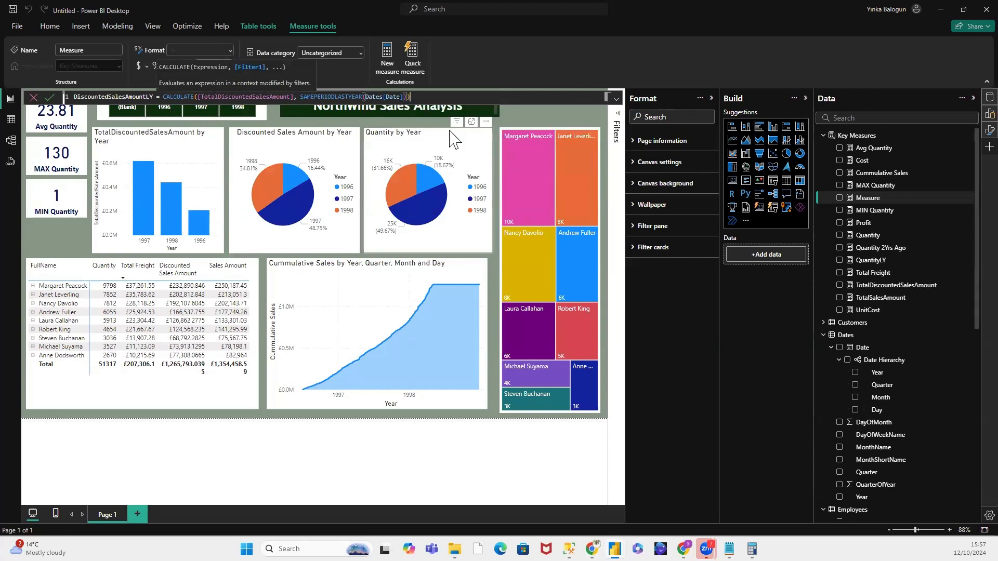
click(49, 97)
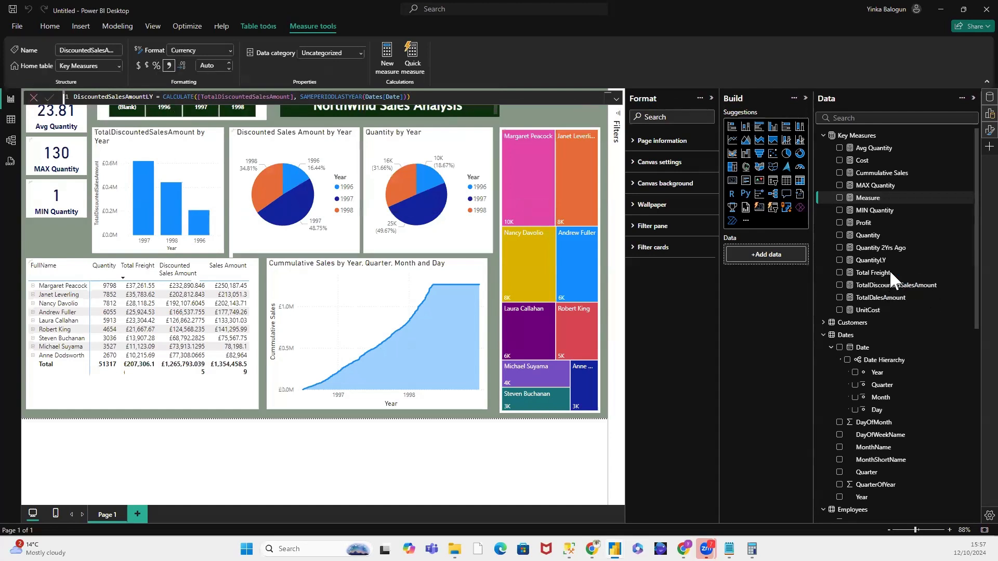
Step: Add another new measure to the Key Measures table and name it Cumulative Sales LY
right_click(865, 133)
click(887, 153)
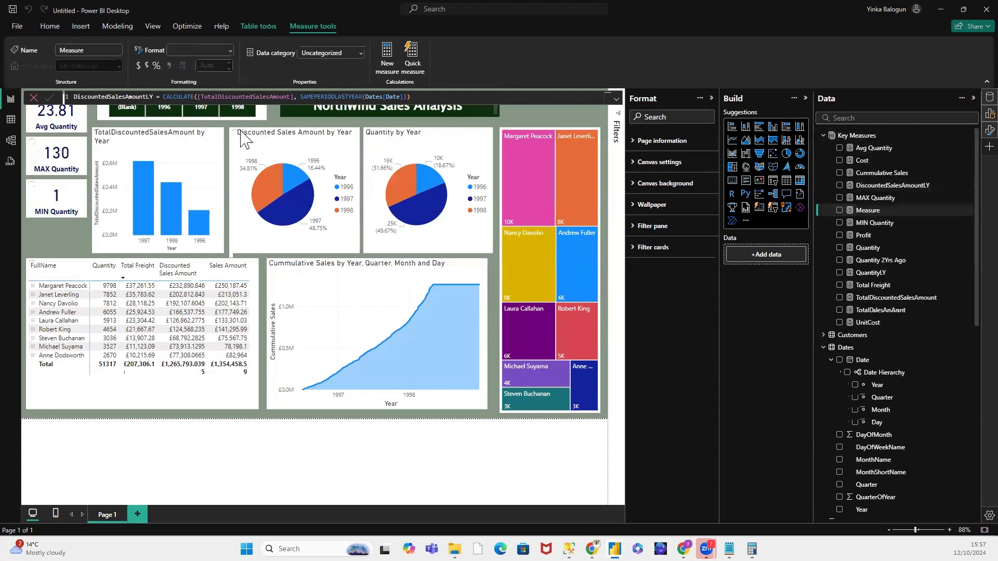
click(100, 95)
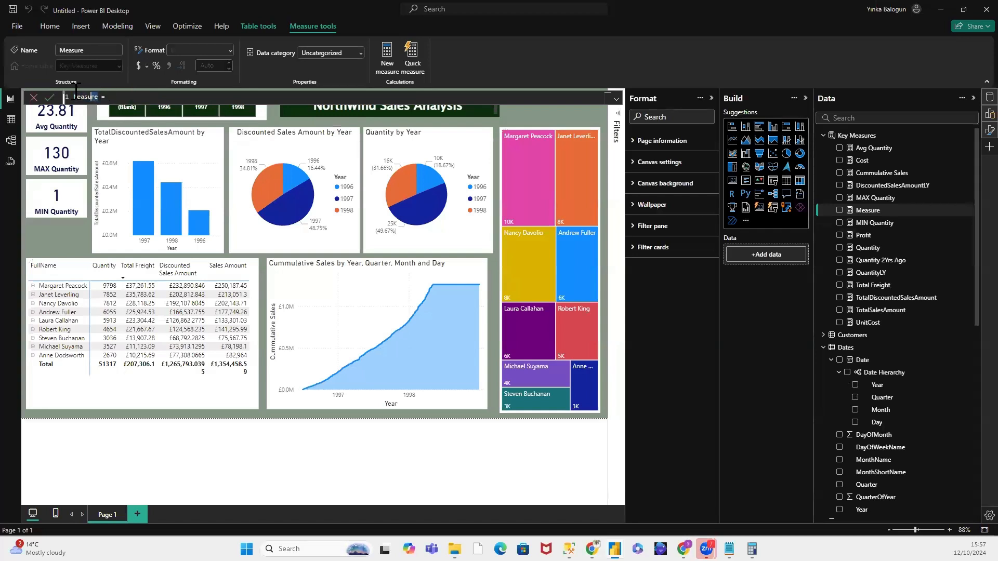
double_click(68, 96)
text(Cumulative Sales LY = CA)
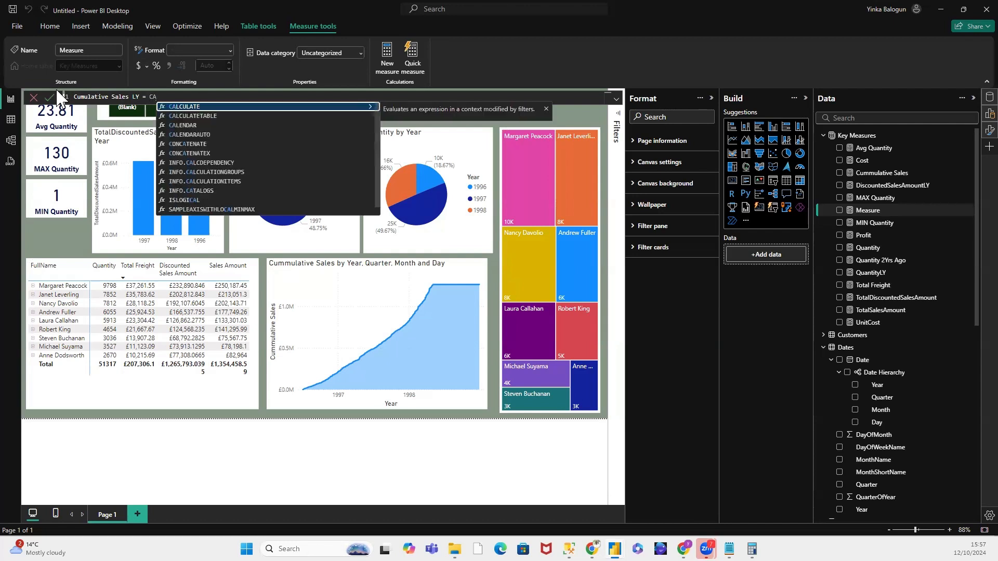
Step: Begin the Cumulative Sales LY formula with CALCULATE, using [DiscountedSalesAmountLY] as its expression
click(170, 106)
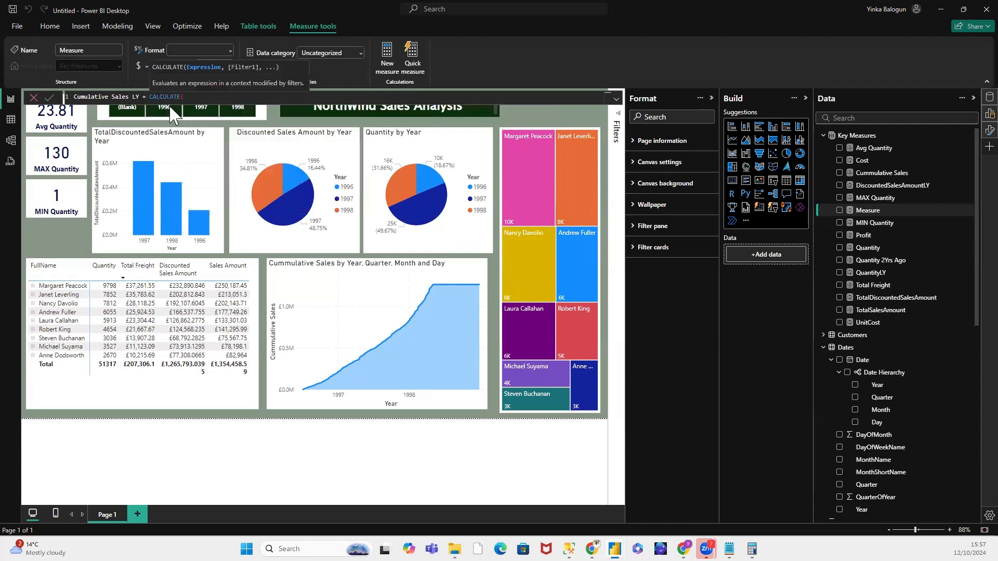
text(Di)
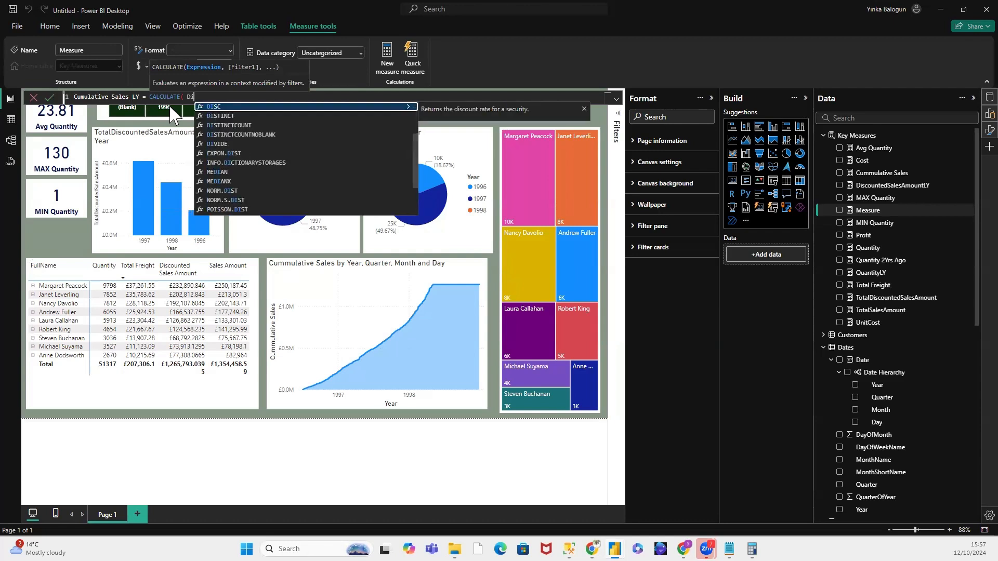
text(sco)
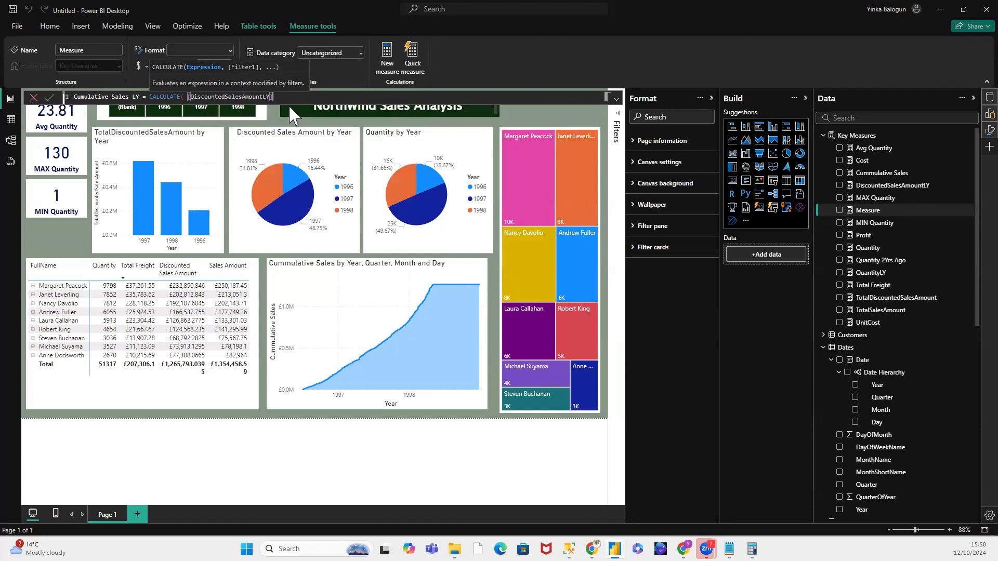
click(289, 108)
text(,)
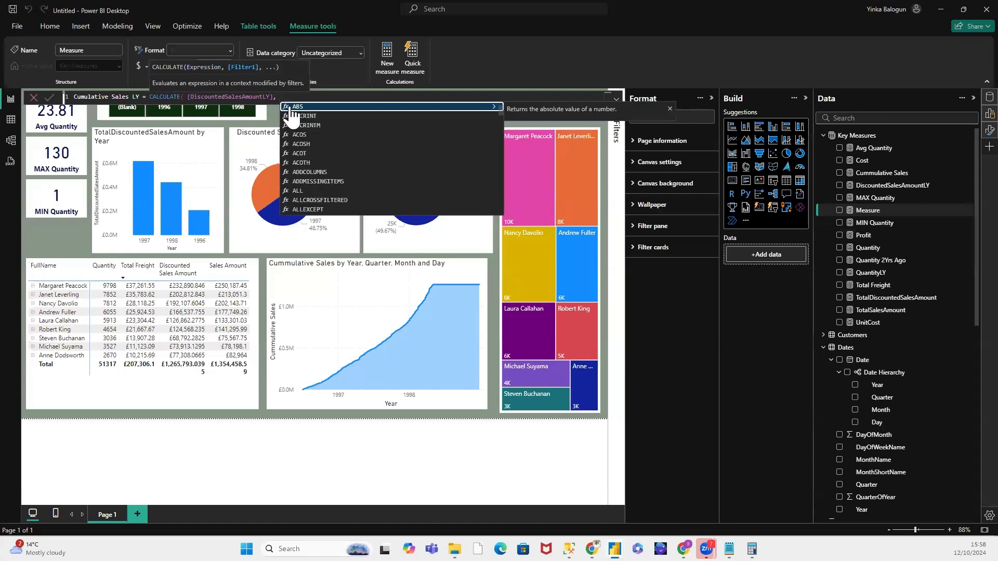
Step: On a new line of the Cumulative Sales LY formula, begin a FILTER argument that uses ALLSELECTED(Dates) as its table
key(shift+Return)
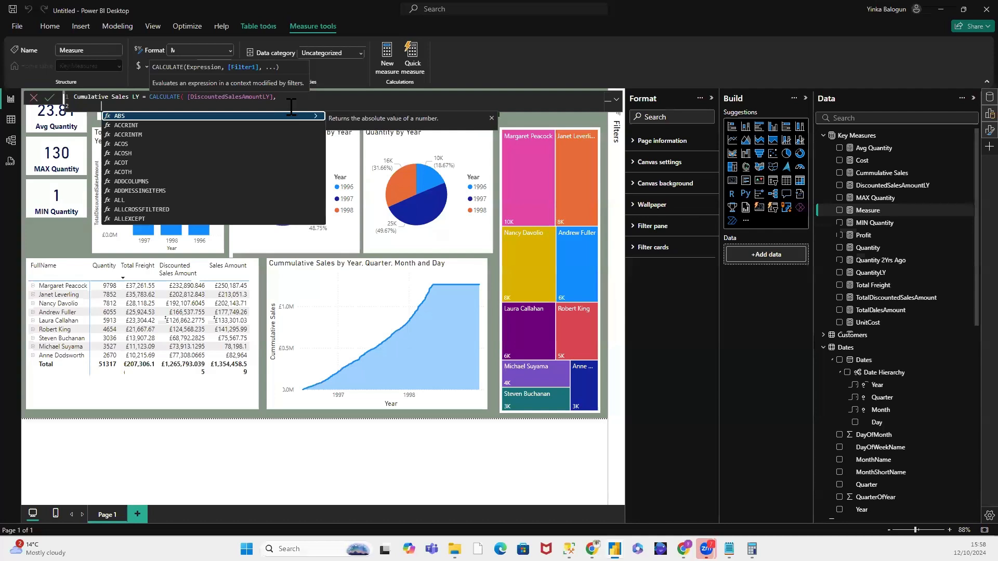
text(F)
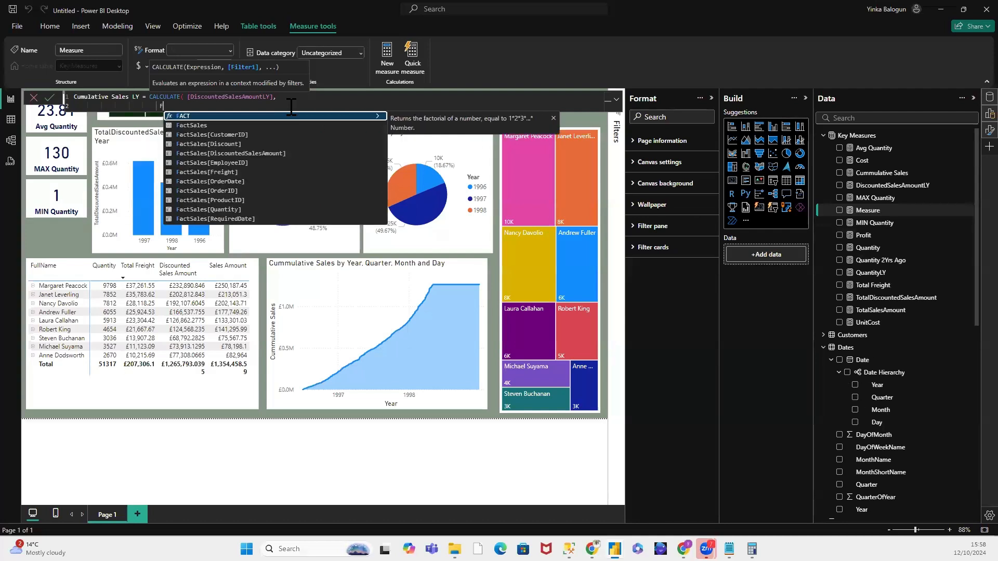
text(IL)
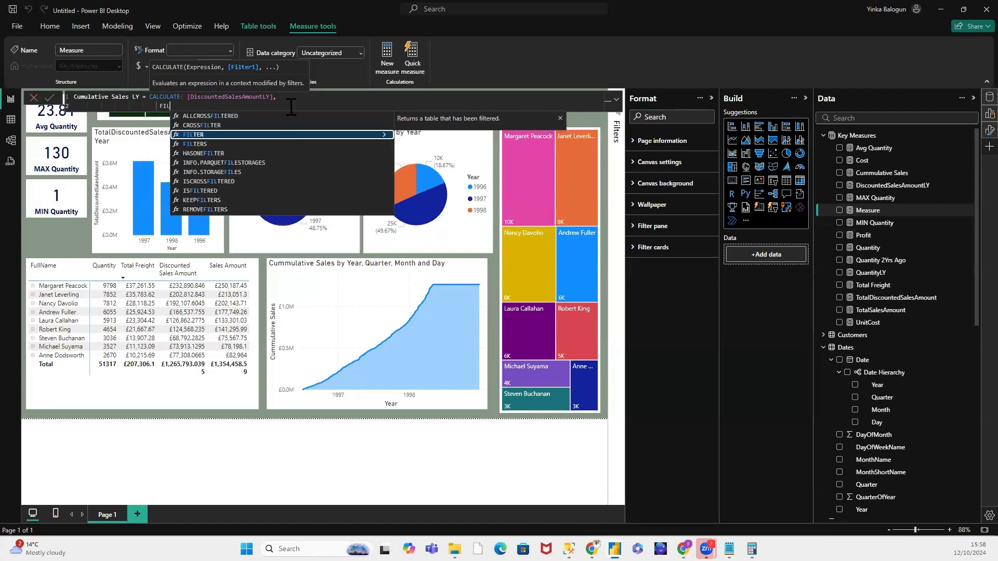
text(TER(A)
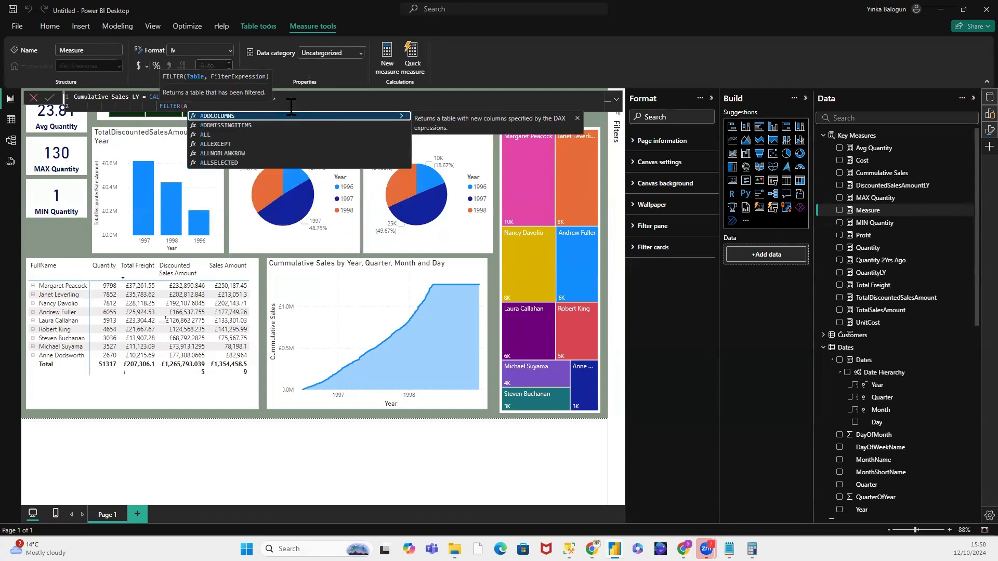
text(LL)
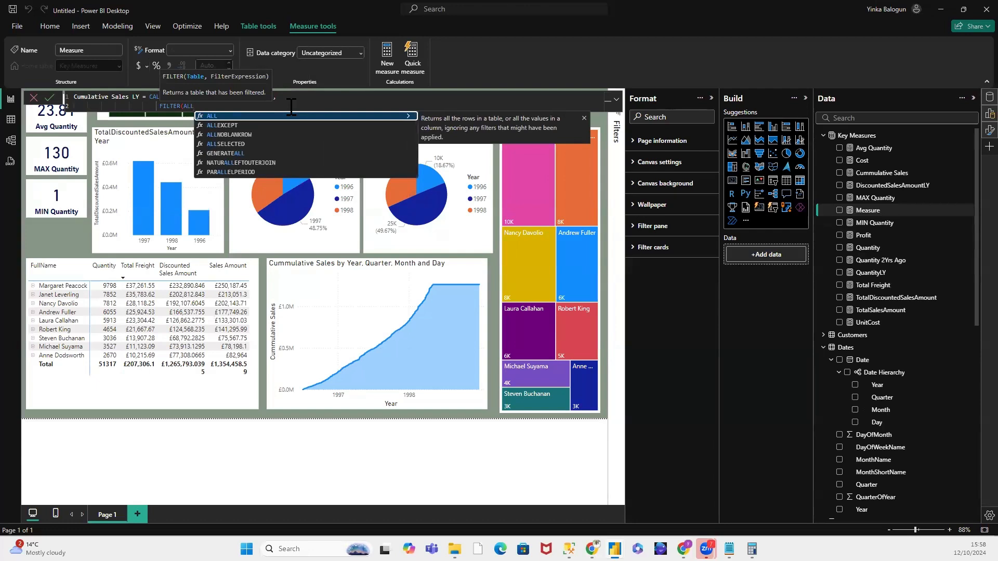
text(SELECTE)
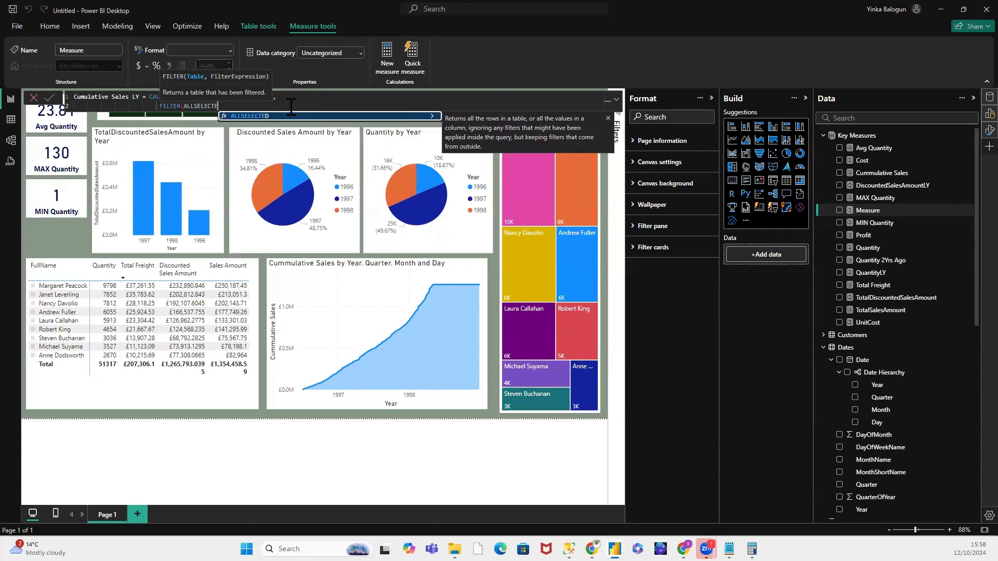
text(D)
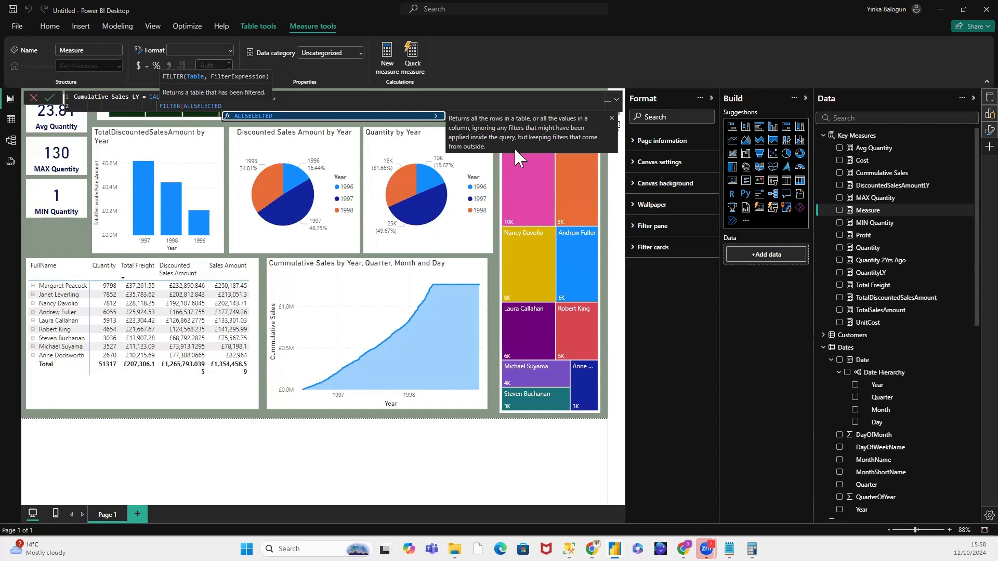
text(()
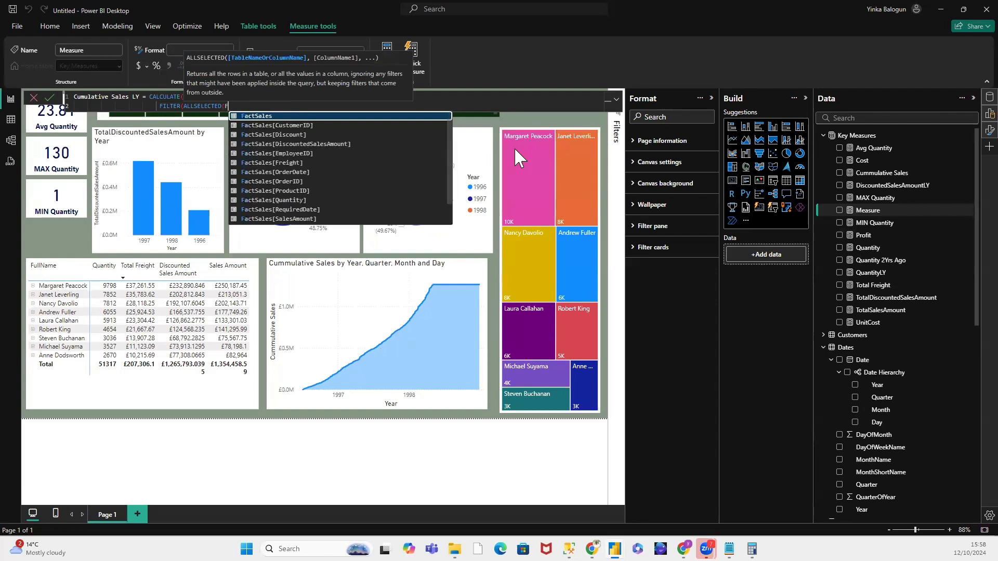
text(Dat)
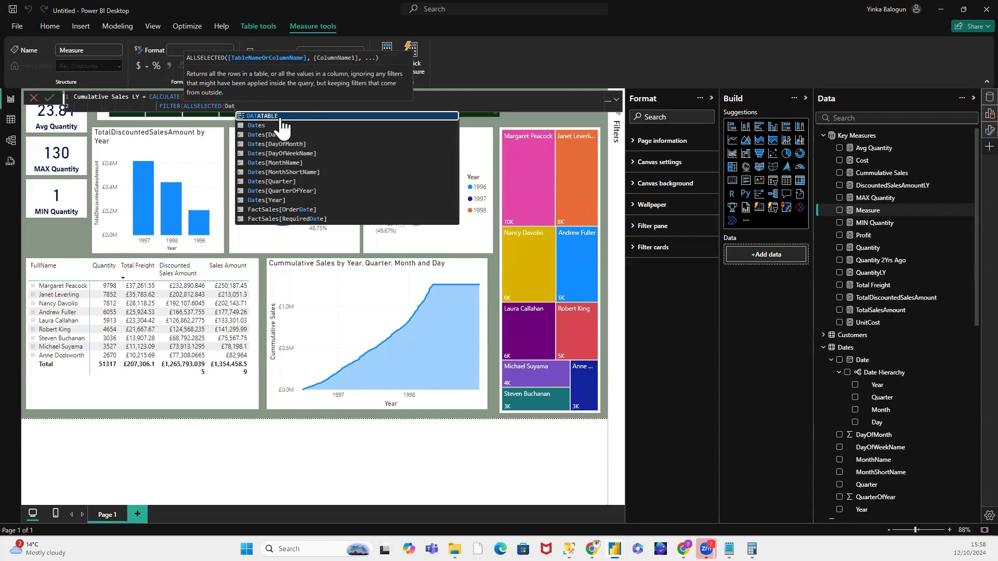
click(262, 125)
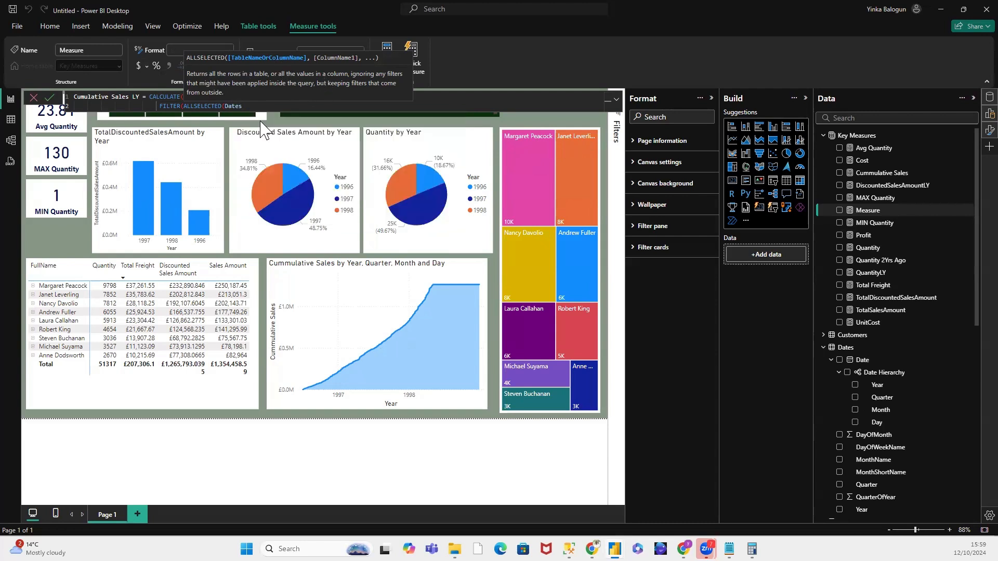
text() <)
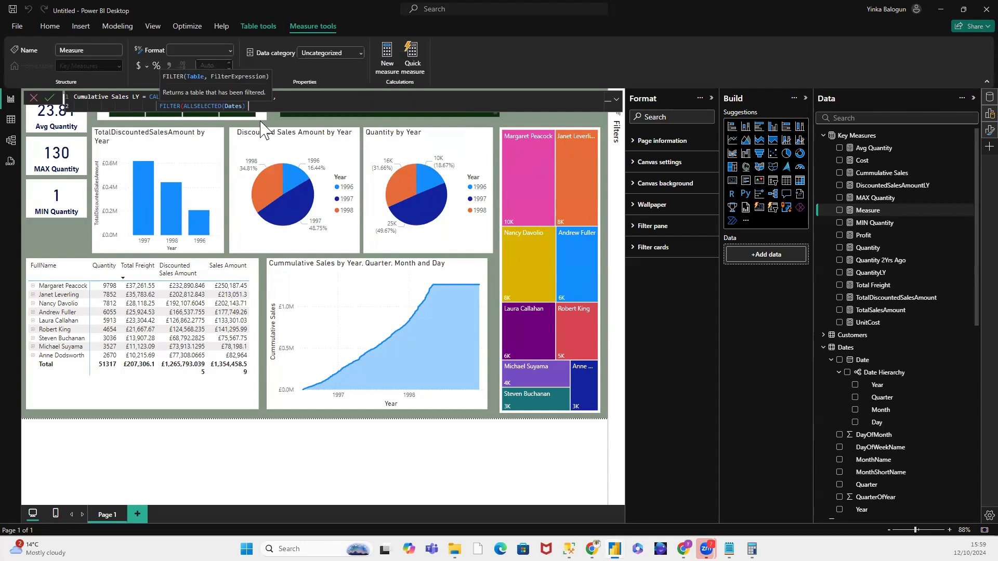
Step: Start the filter condition on a third formula line with Dates[Date] and the <= operator
key(shift+Return)
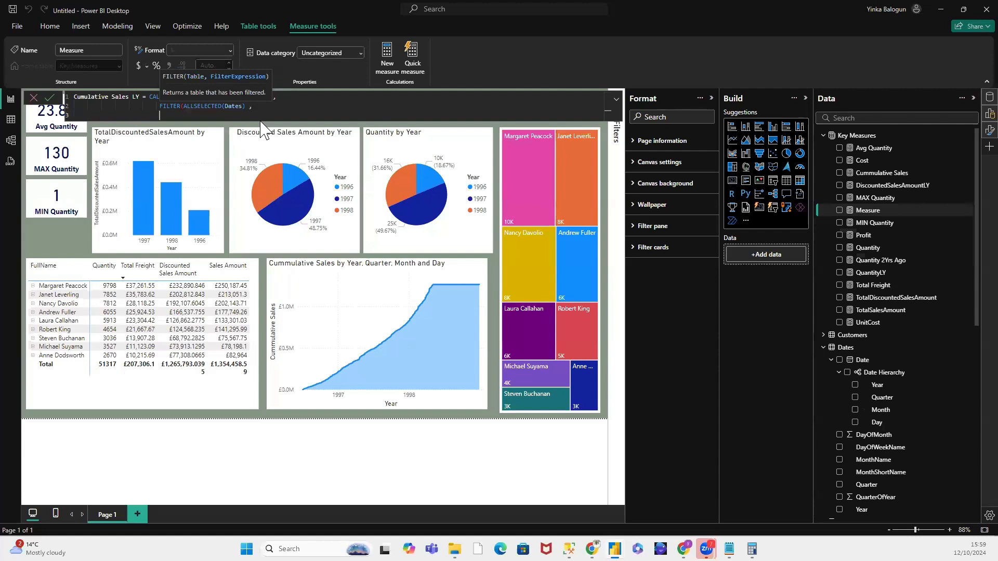
text(Dates)
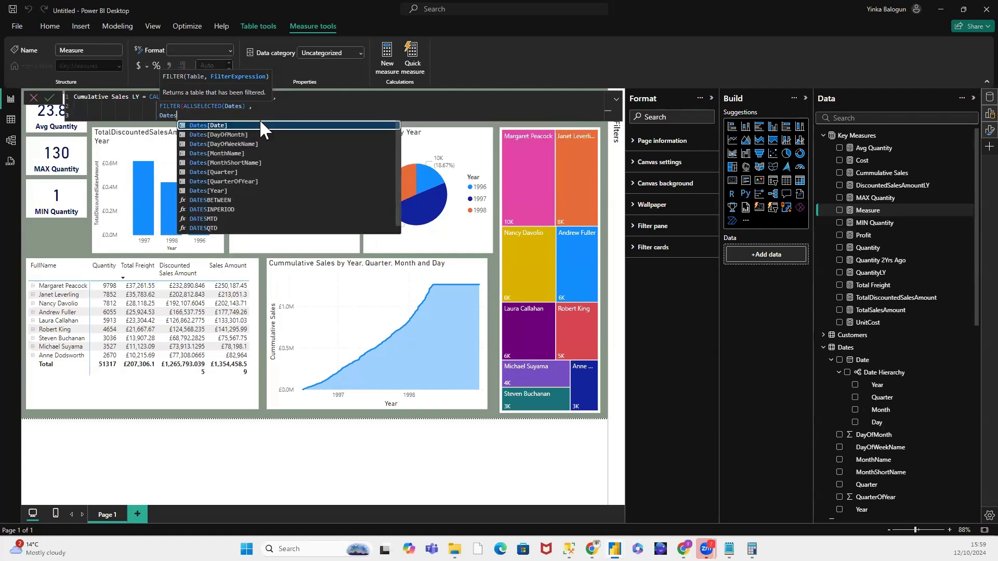
click(261, 124)
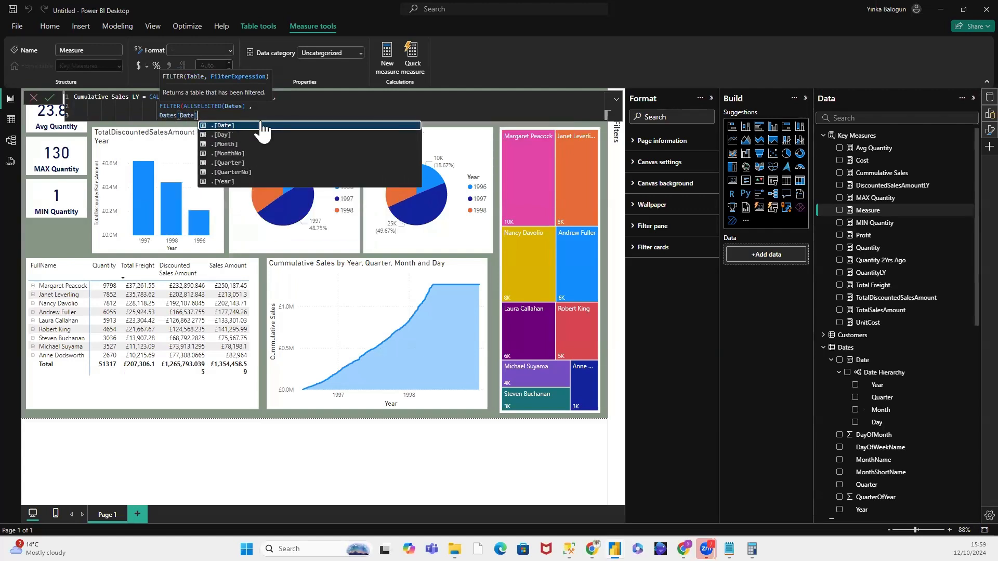
text(,)
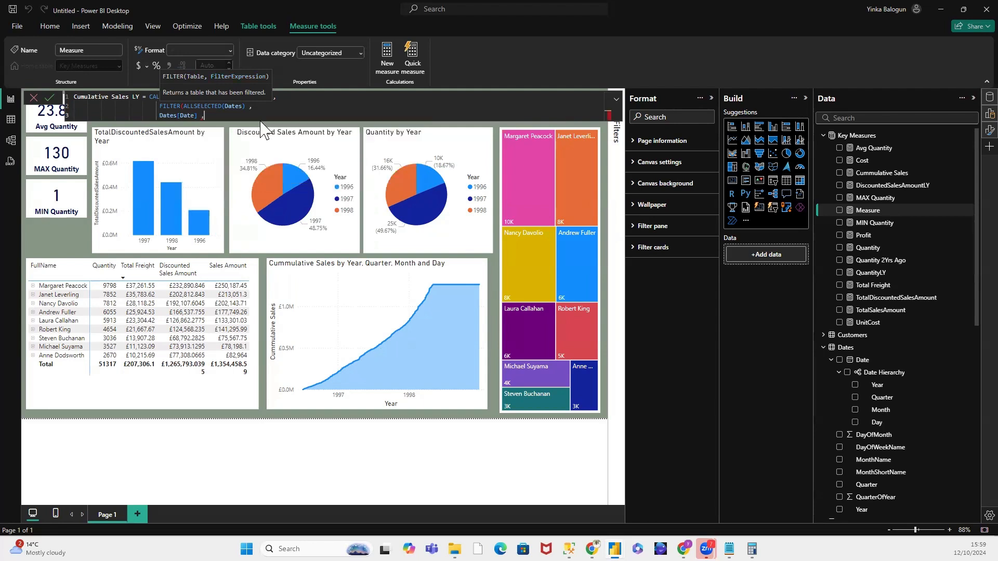
text(=)
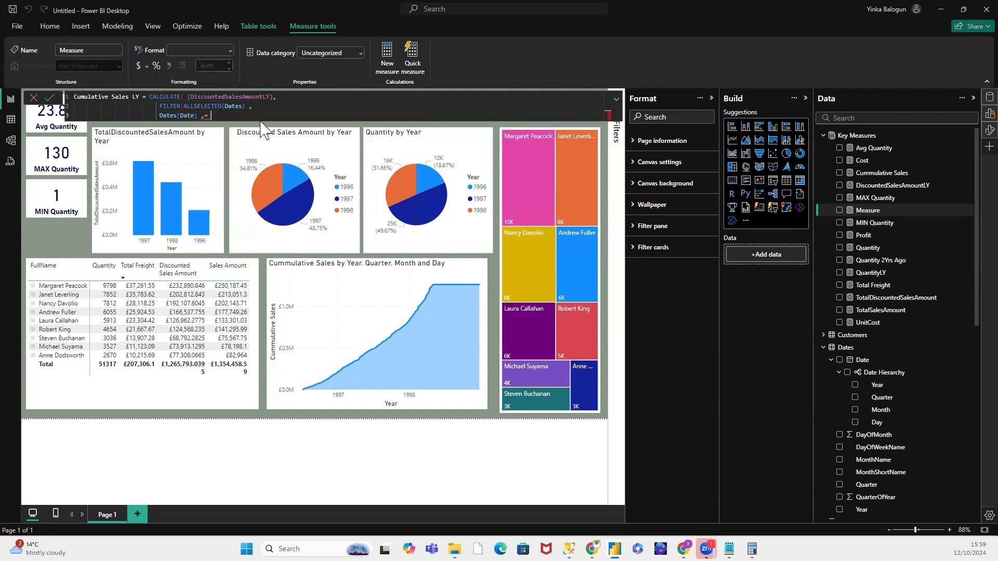
key(BackSpace)
key(BackSpace)
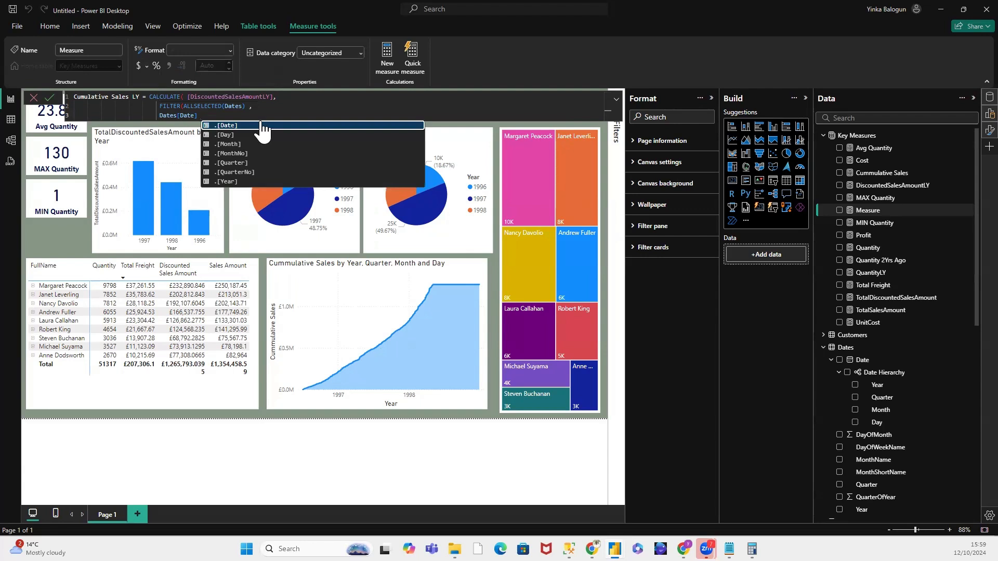
text(<)
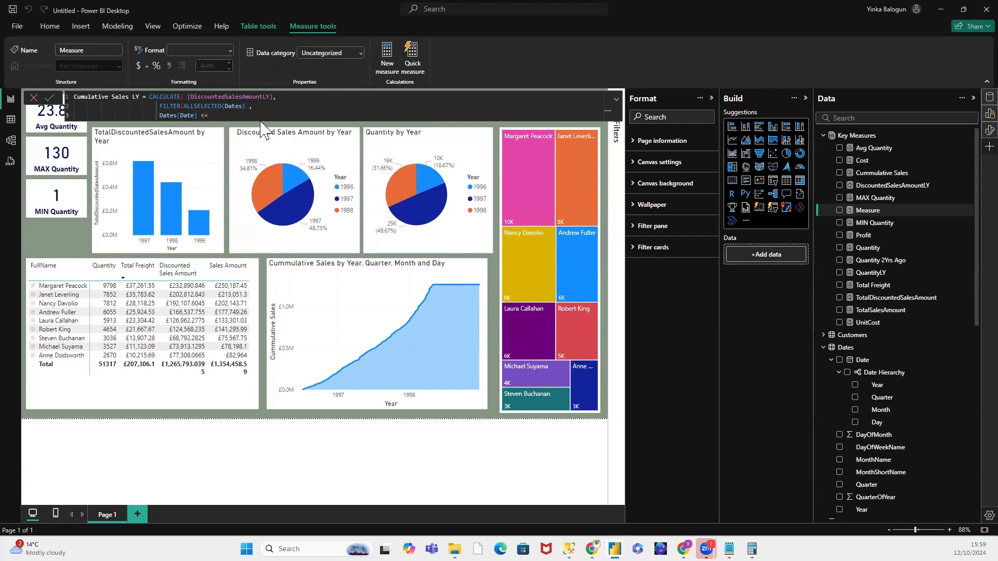
text(= MAX)
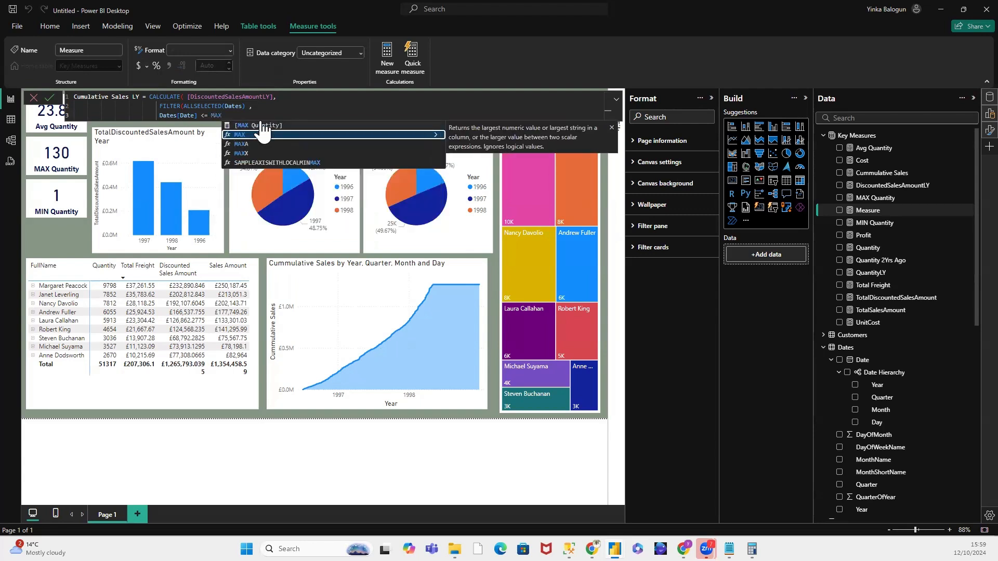
text((da)
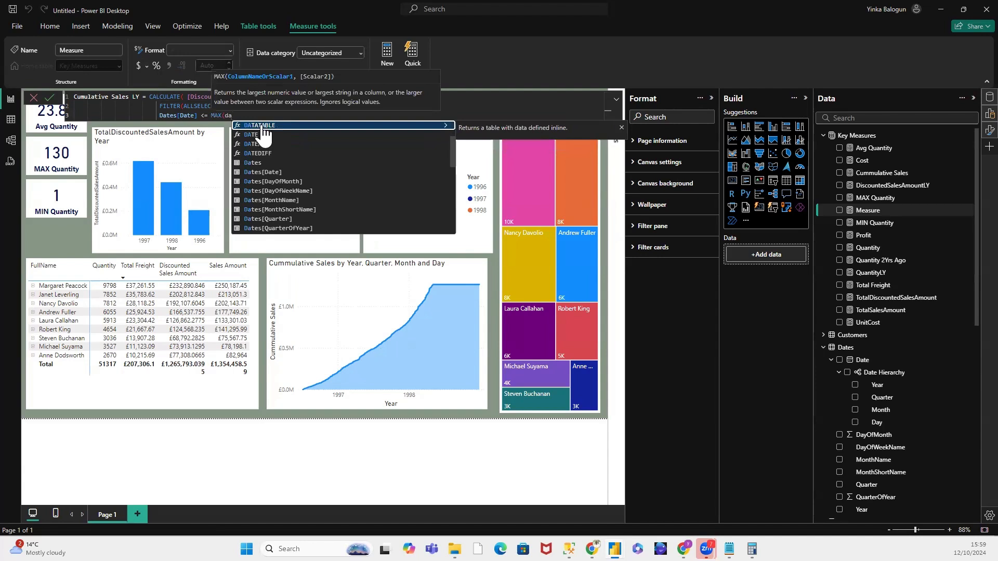
Step: Complete the filter condition with MAX(Dates[Date]), close all the functions, and commit the Cumulative Sales LY measure
click(275, 172)
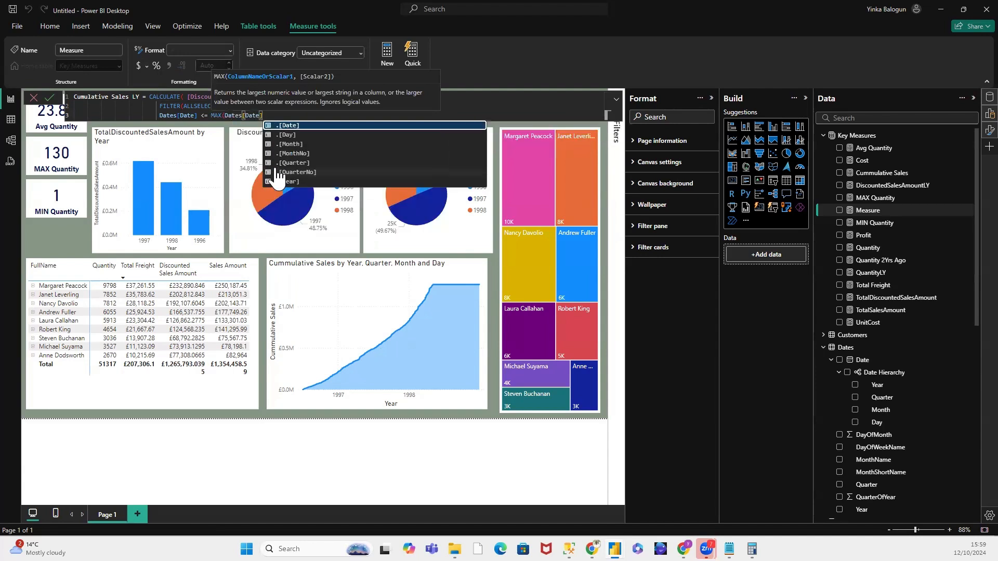
text())
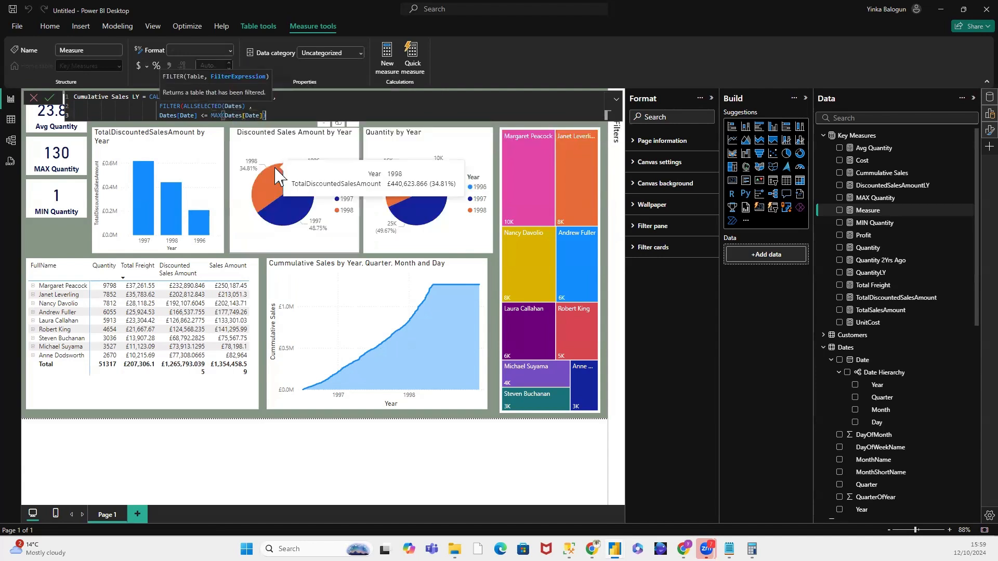
text())
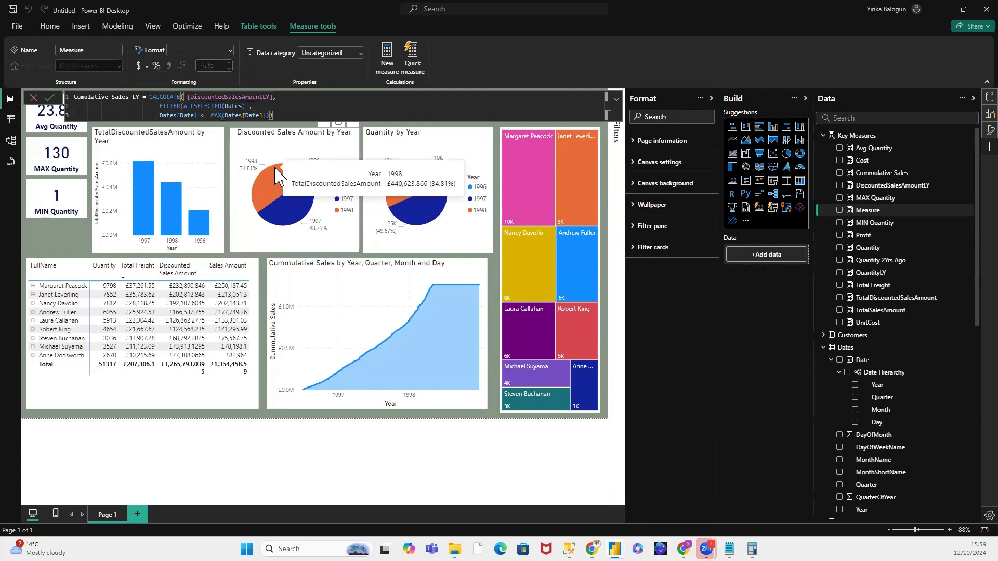
text())
key(Return)
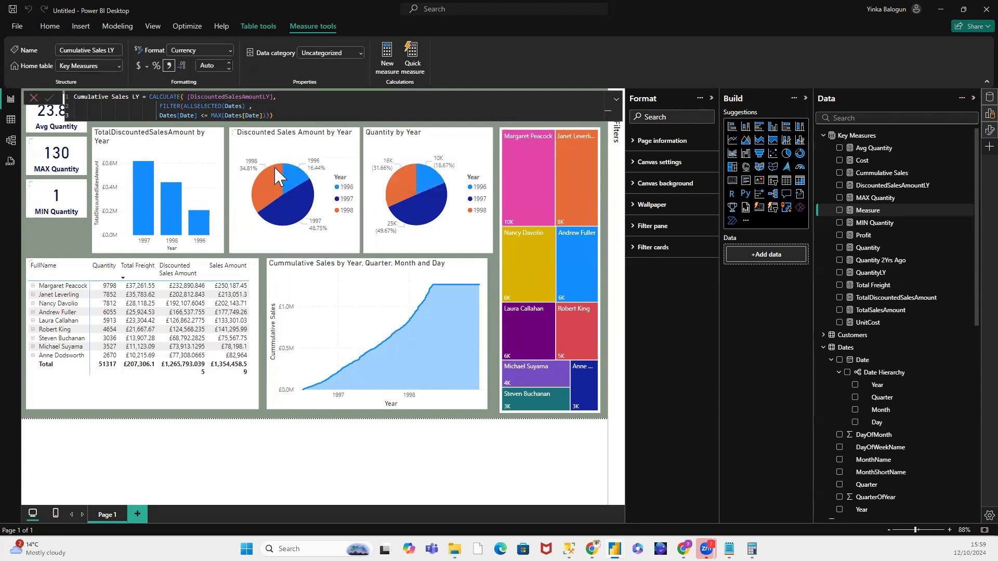
Step: Add the Cumulative Sales LY measure to the Y-axis of the Cummulative Sales area chart, below Cummulative Sales
click(362, 269)
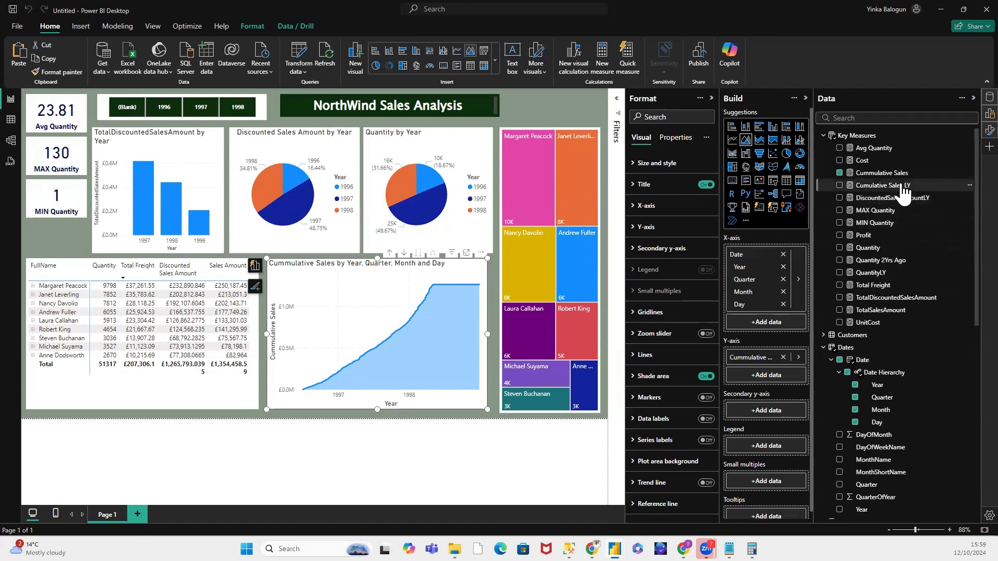
drag(902, 193, 802, 380)
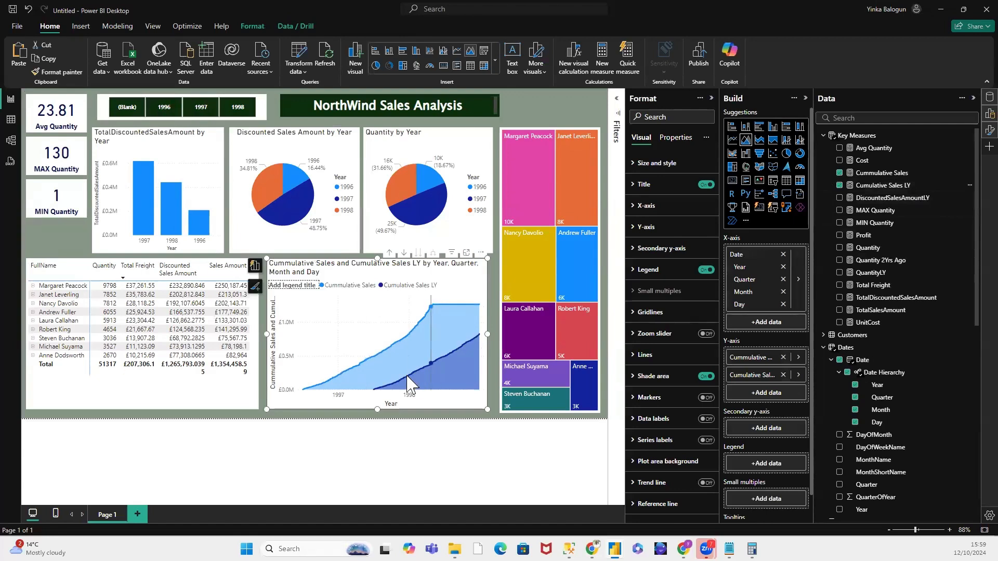
mouse_move(414, 370)
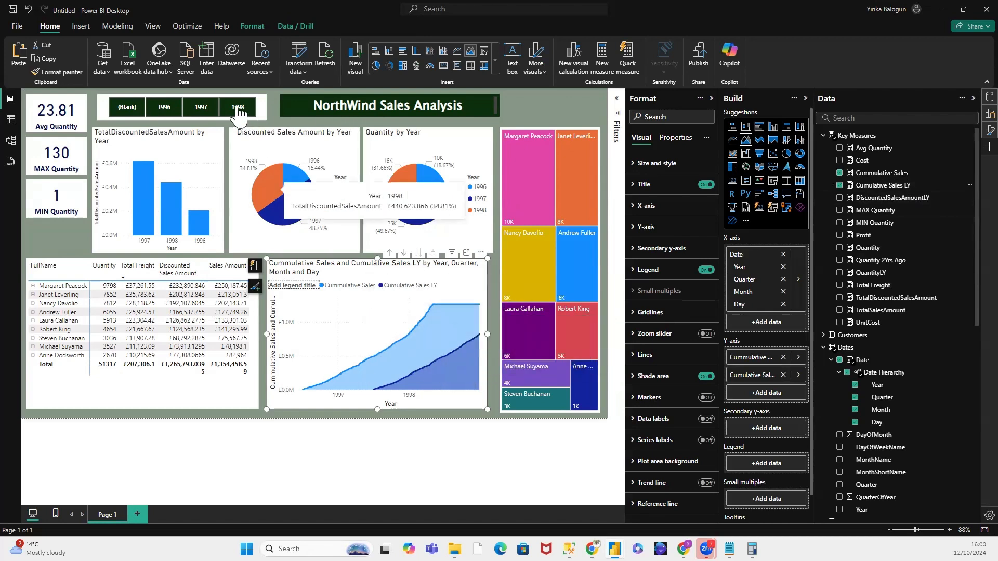
Step: Compare the cumulative area chart for 1997 and 1996 using the year slicer, and clear the year selection
click(199, 109)
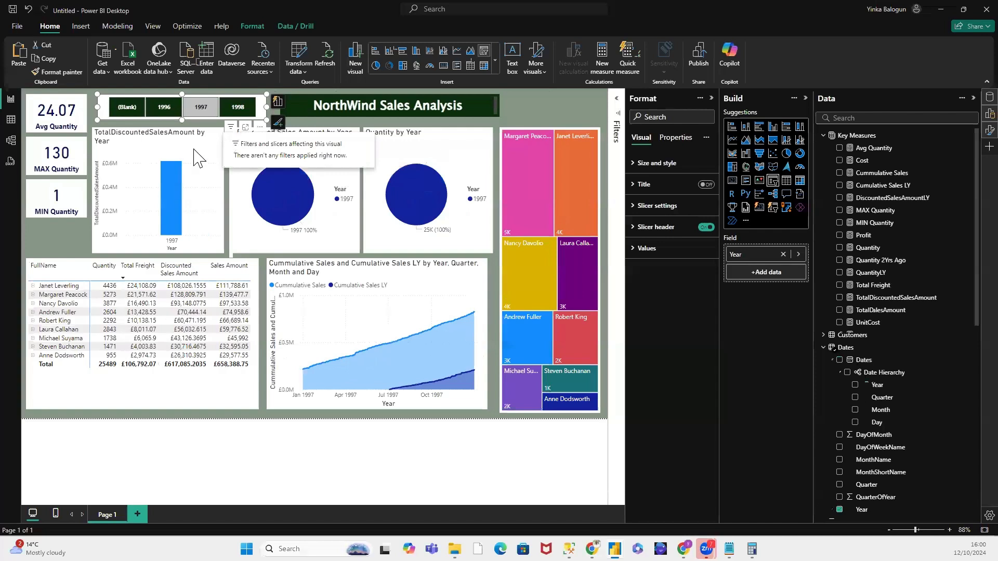
click(165, 110)
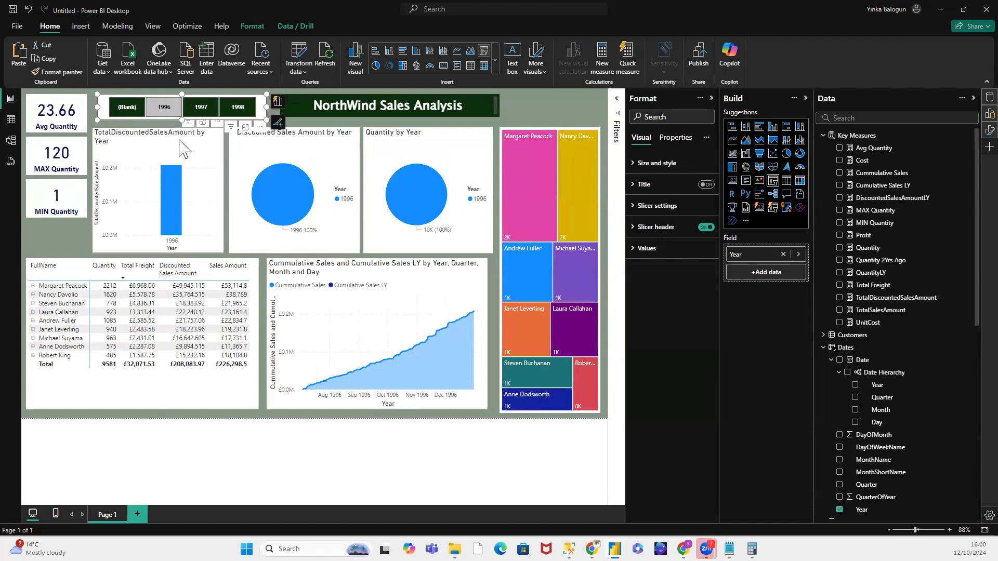
click(203, 106)
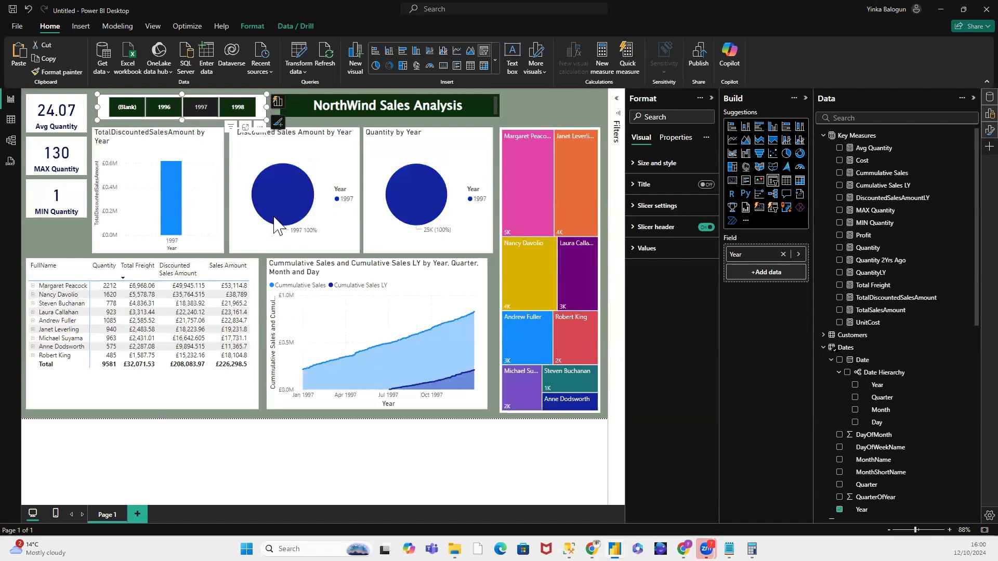
click(205, 109)
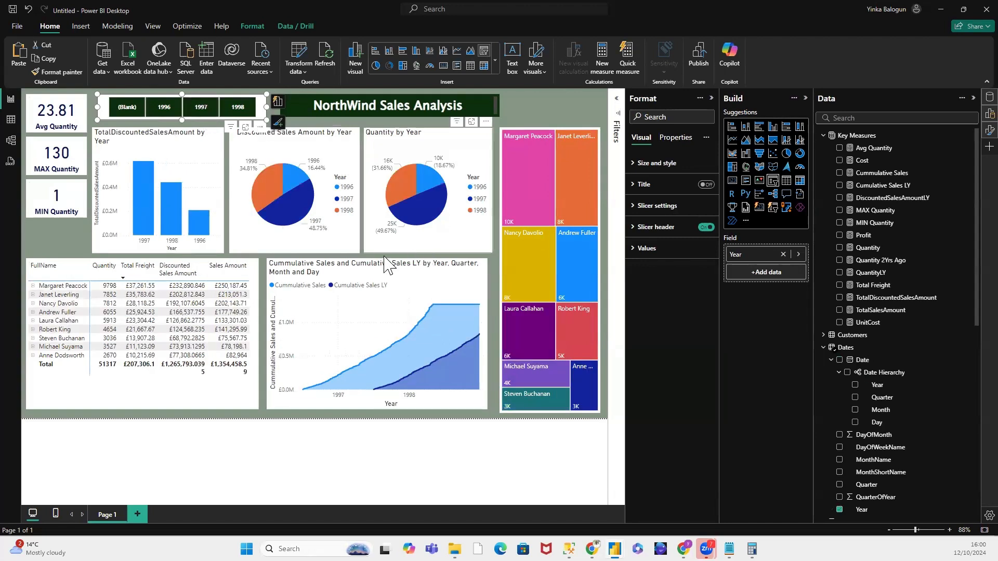
click(529, 115)
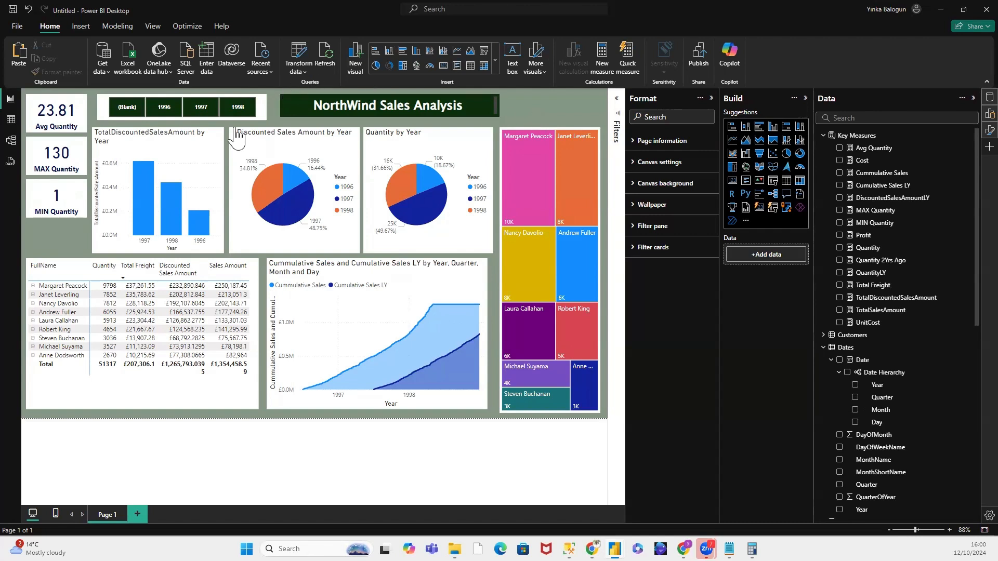
Step: Show the Products table in the data table view to examine its columns and rows
click(10, 120)
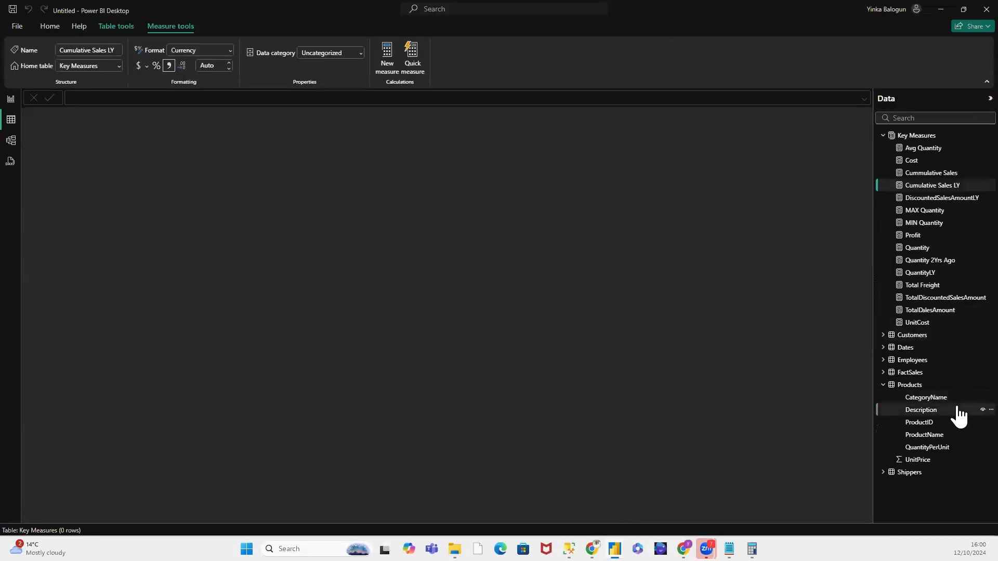
click(916, 388)
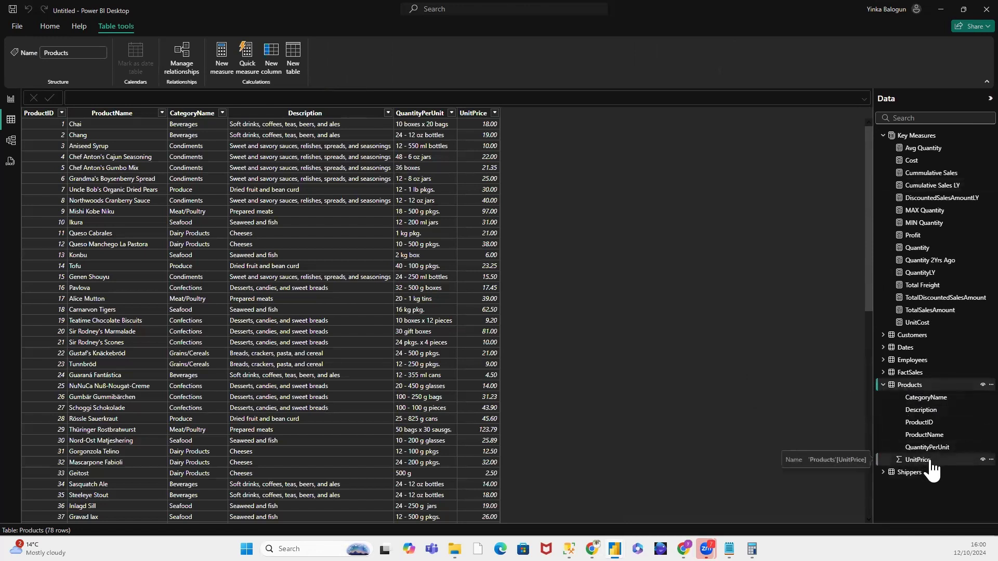
click(918, 471)
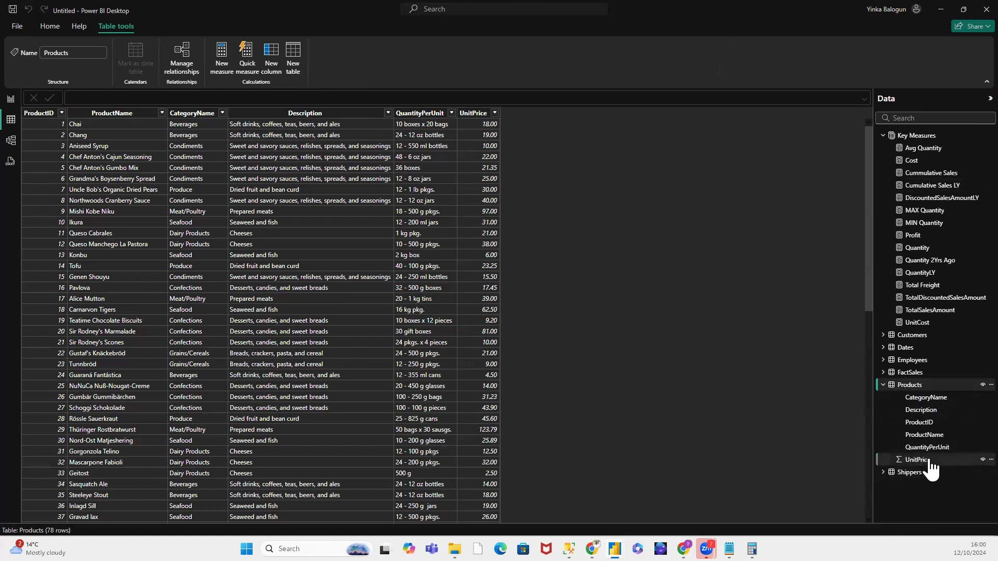
Step: Return to the report page and review the year slicer's style, selection settings and value font options
click(923, 462)
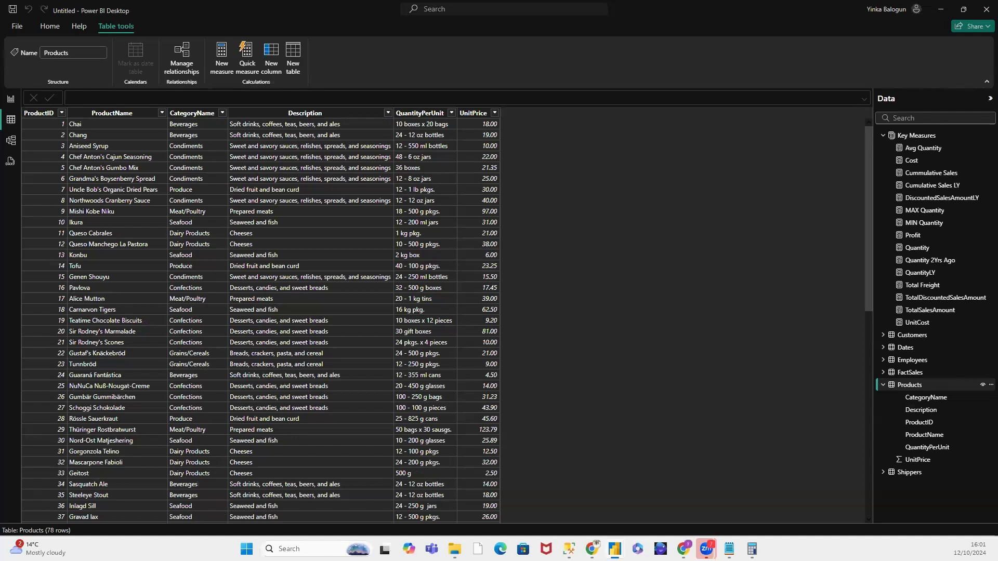
click(10, 97)
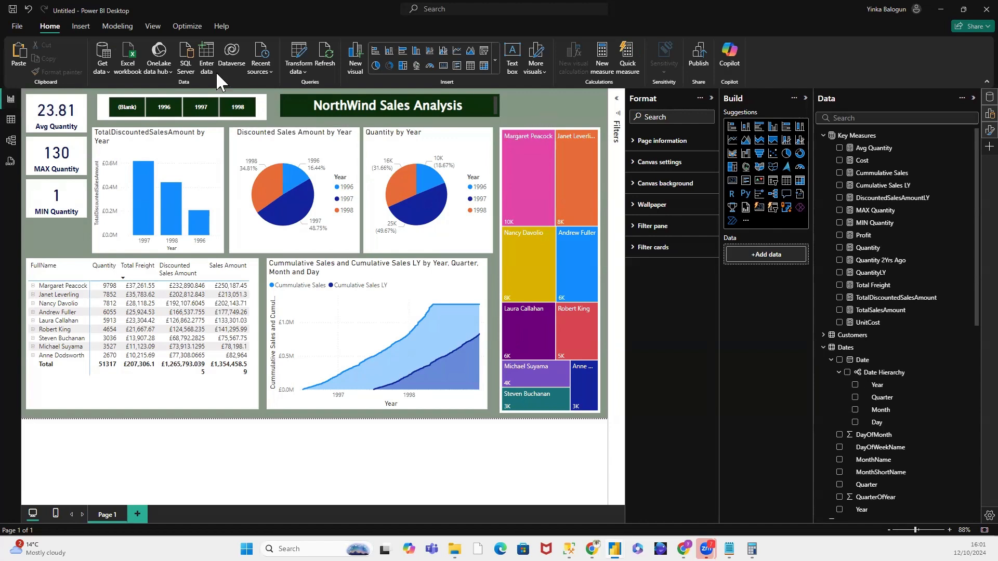
click(192, 102)
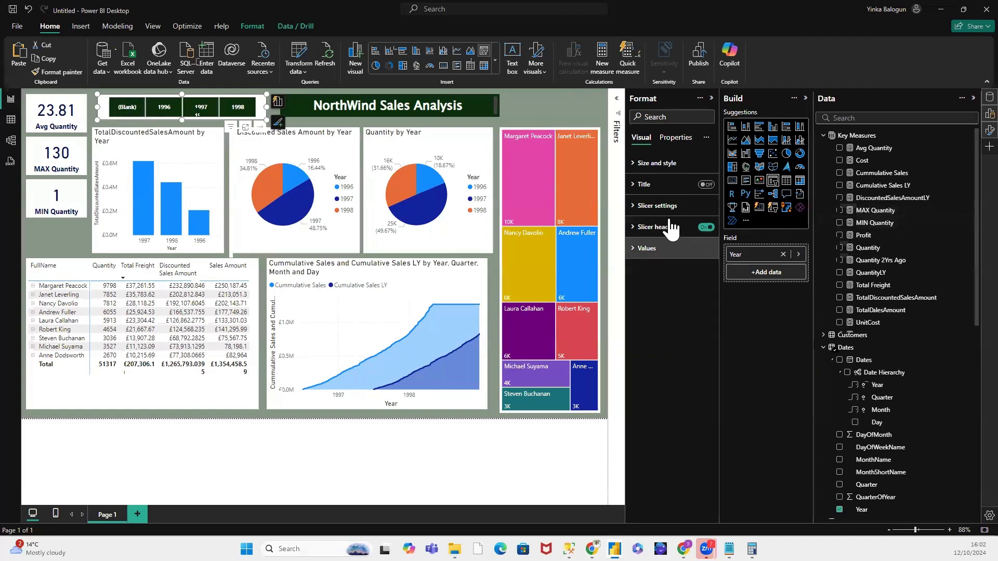
click(636, 207)
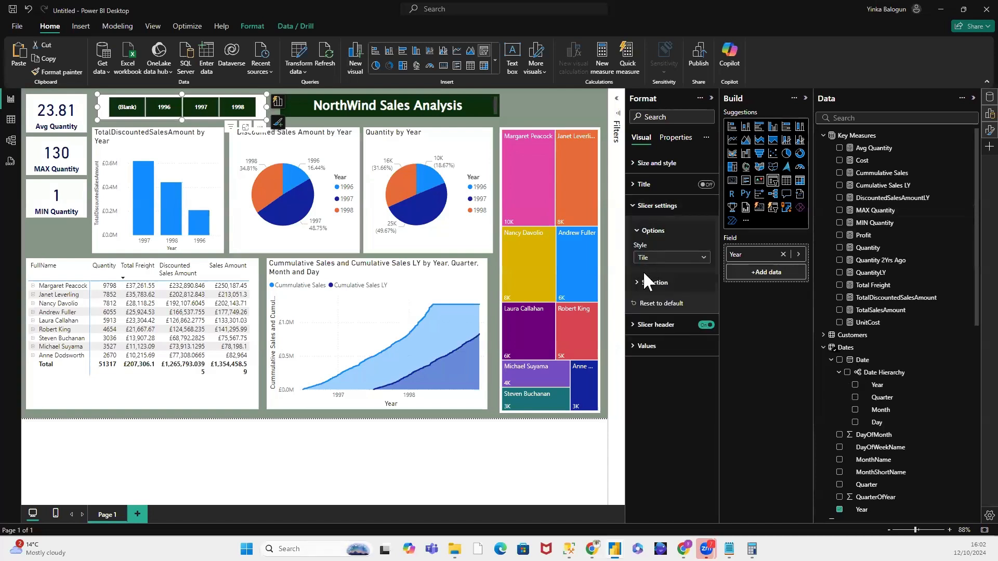
click(638, 283)
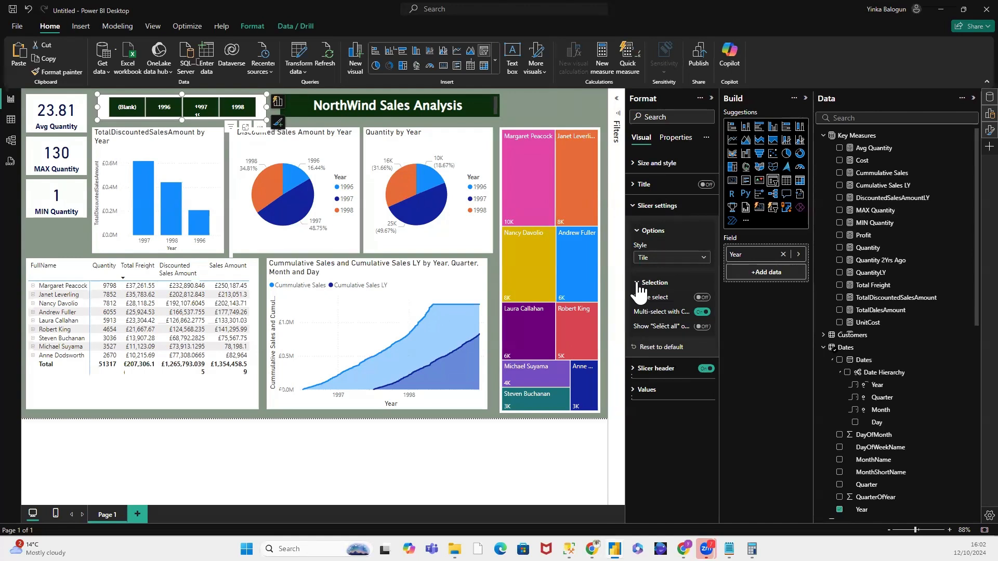
click(636, 391)
scroll(708, 370, down, 1)
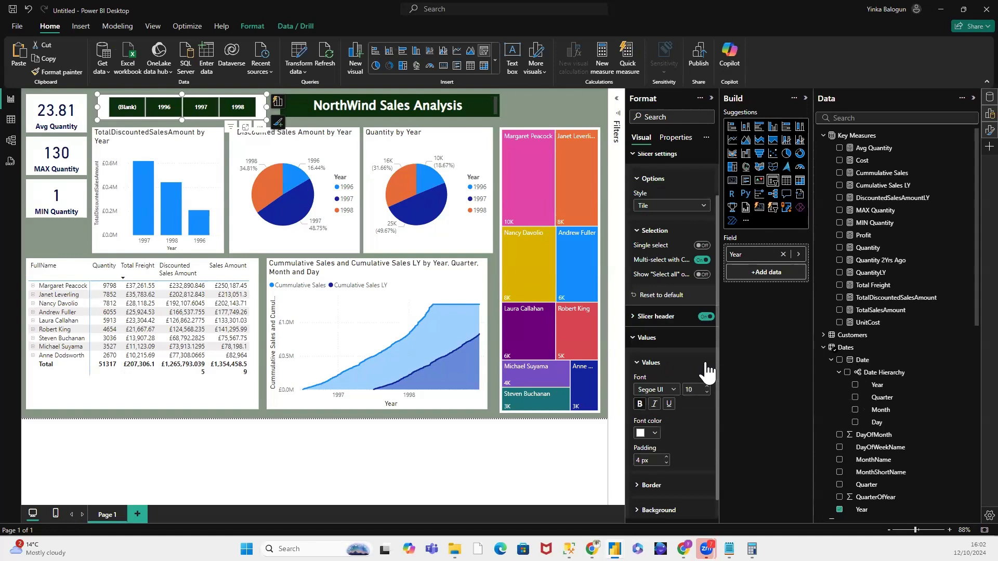
scroll(707, 370, down, 1)
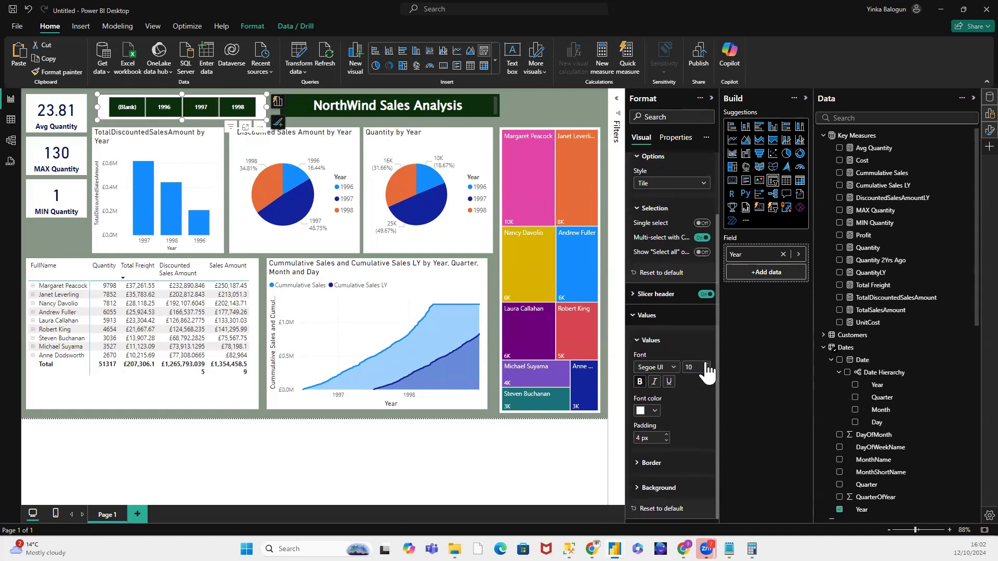
click(639, 344)
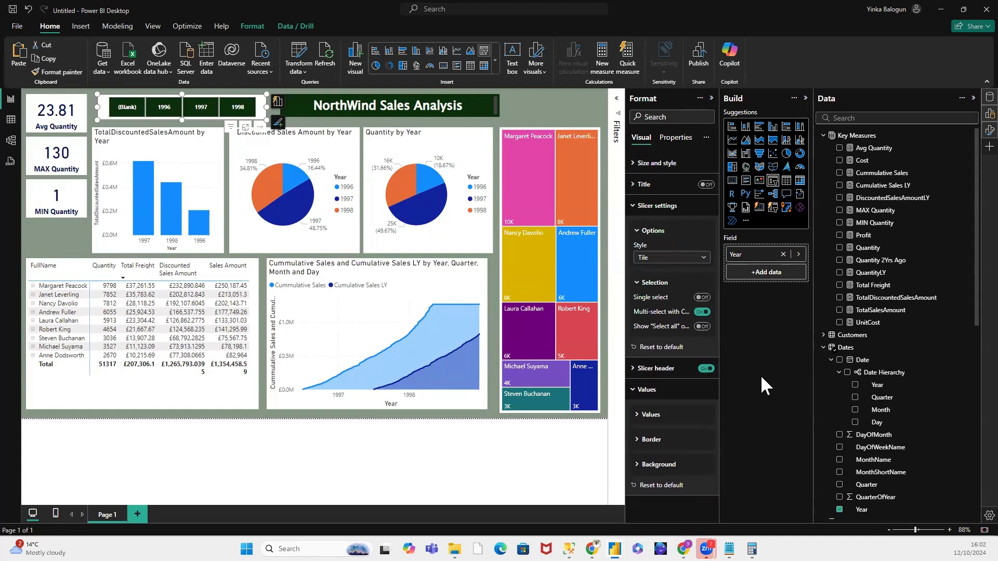
Step: Review the year slicer's size and position options and its value formatting, and collapse the opened format sections
click(633, 164)
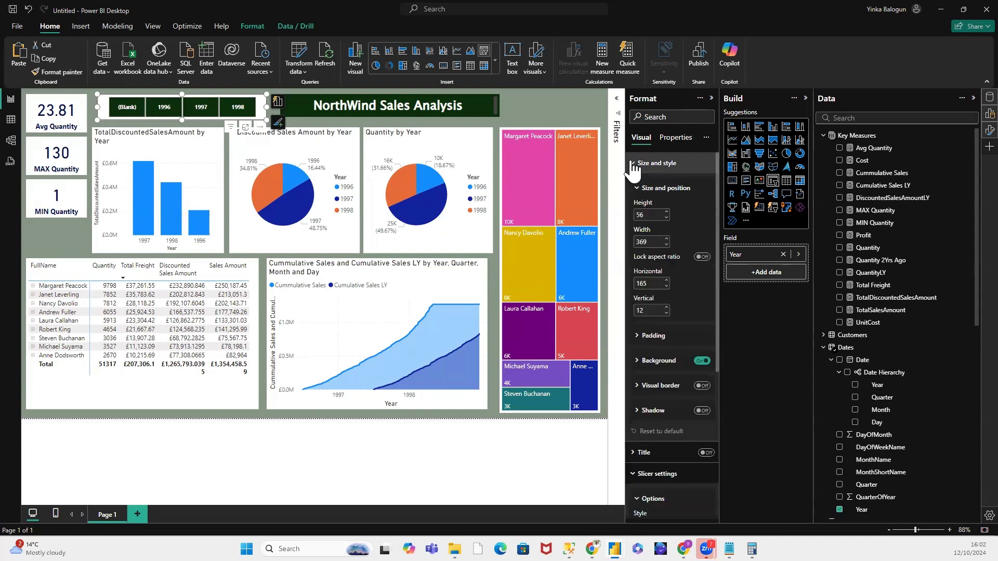
click(633, 164)
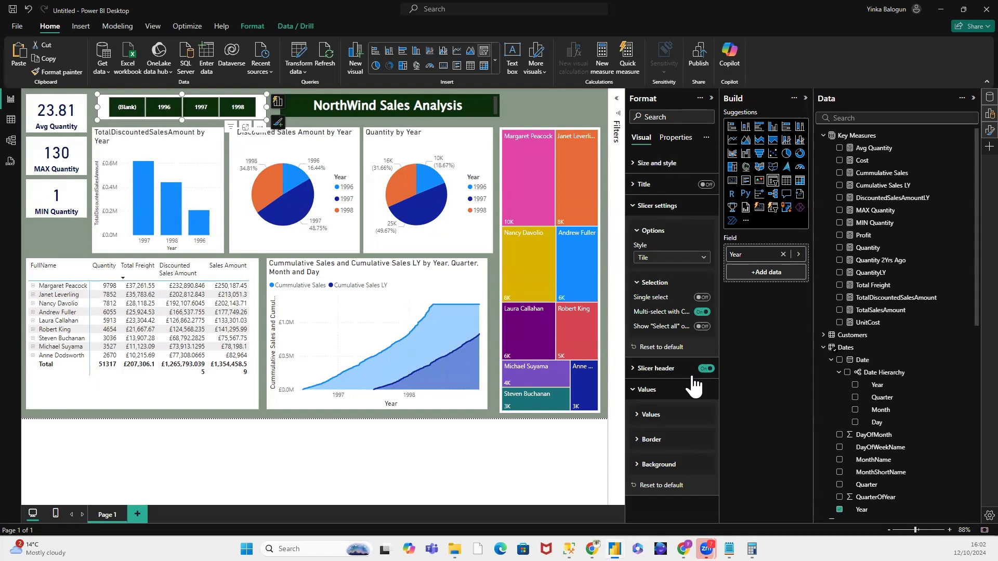
click(639, 418)
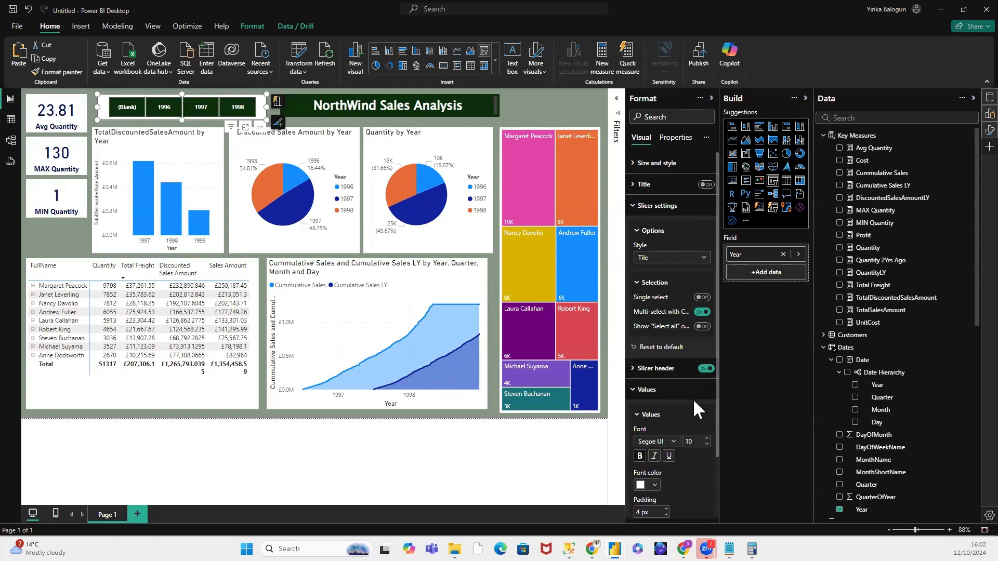
scroll(694, 410, down, 2)
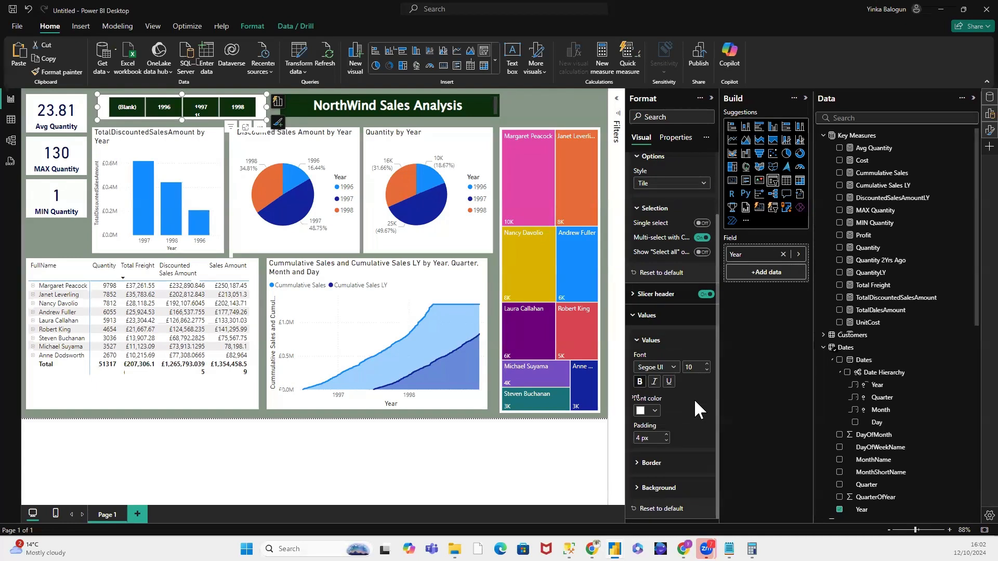
click(644, 315)
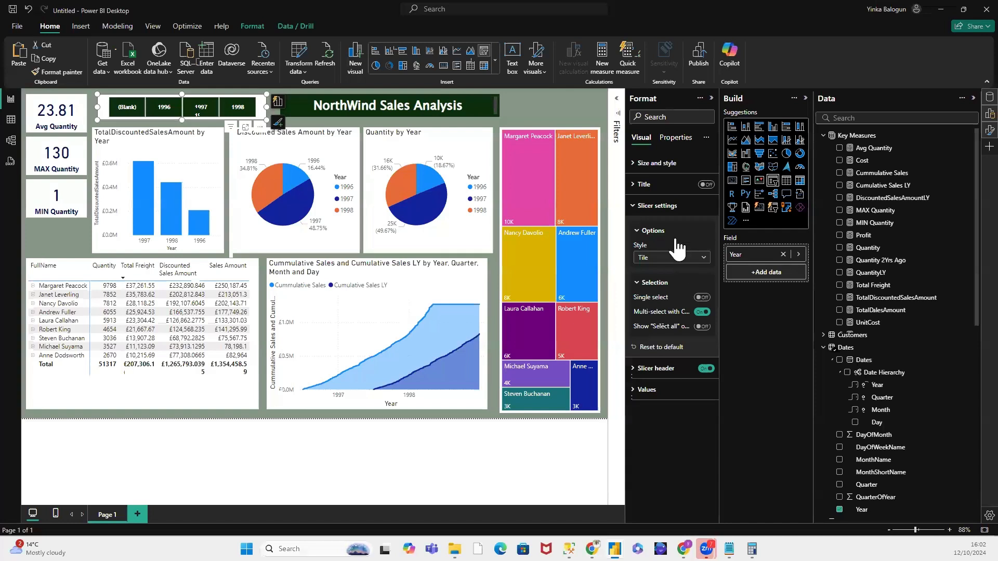
click(631, 207)
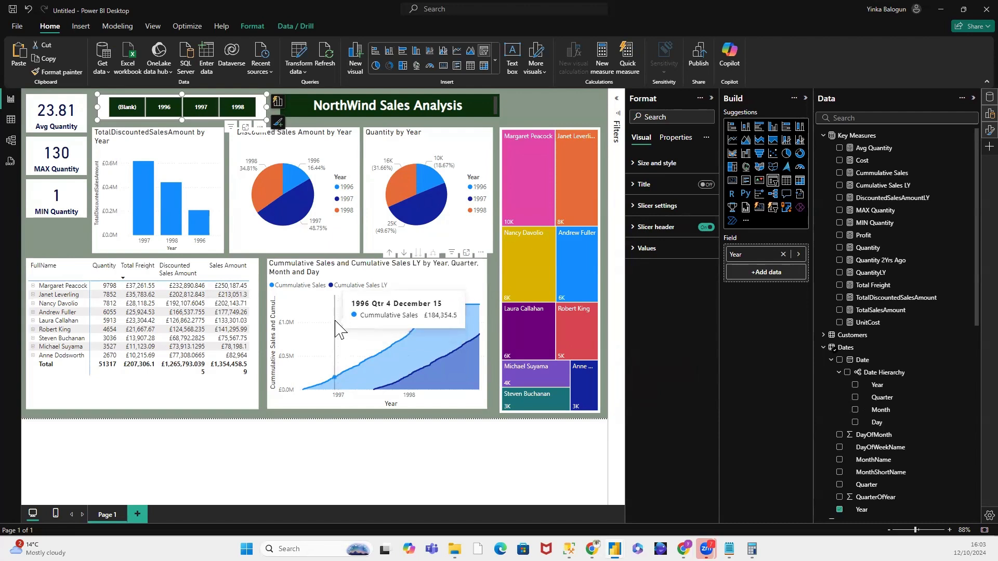
mouse_move(335, 321)
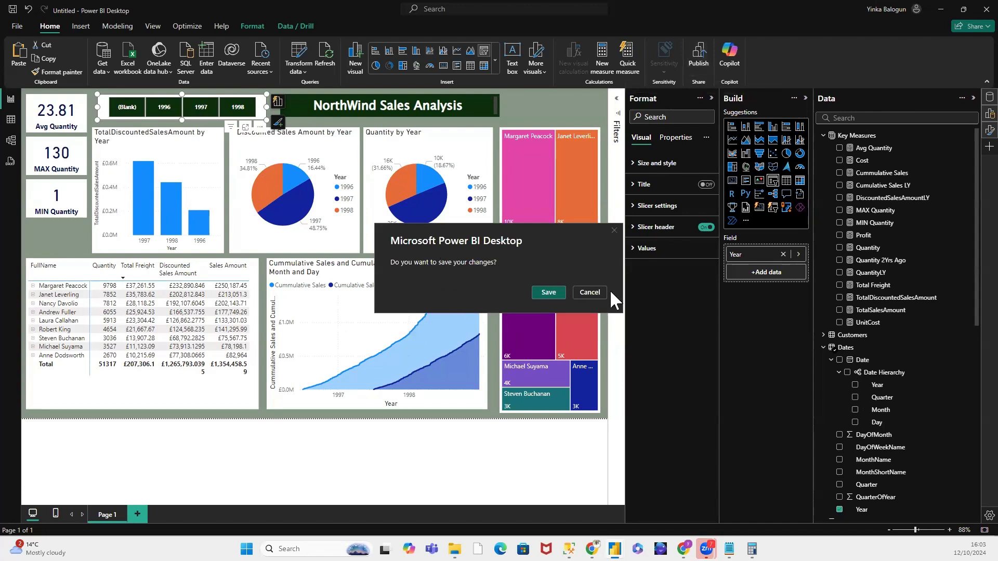
Step: Try to save the report as Northwind Sales Analysis in the Power BI Projects folder
click(614, 230)
click(17, 26)
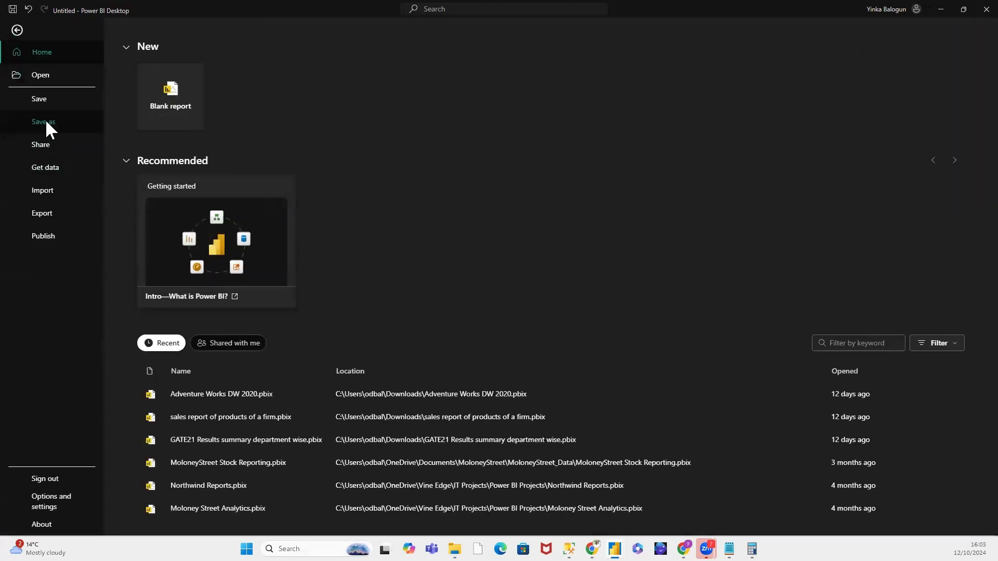
click(45, 121)
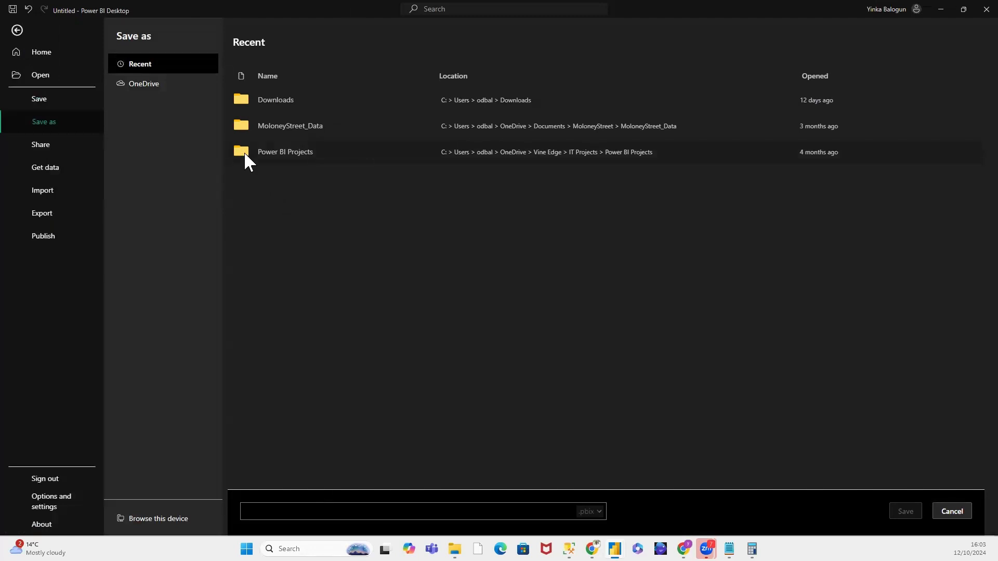
click(329, 512)
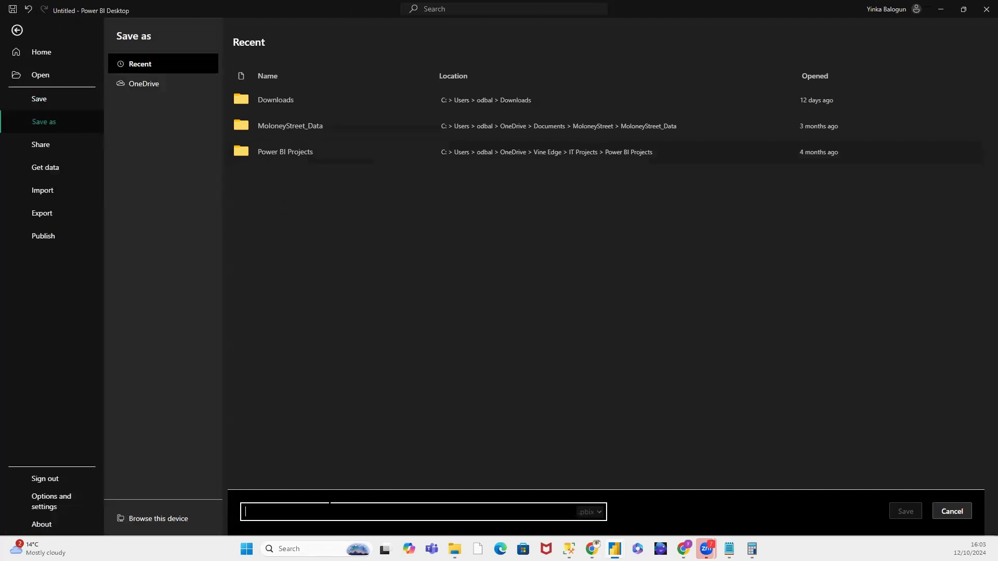
text(No)
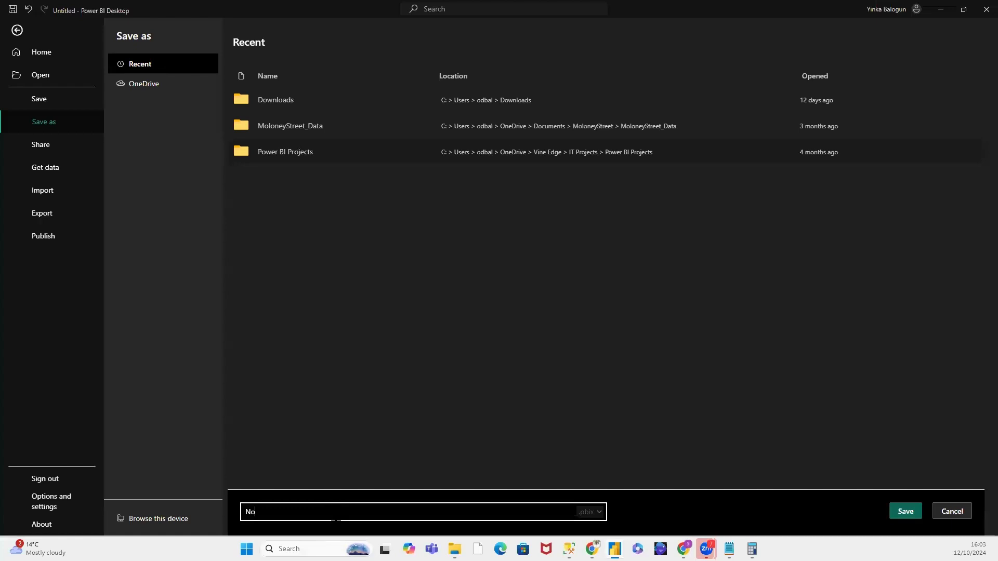
text(rthwind Sales Analysis)
click(902, 520)
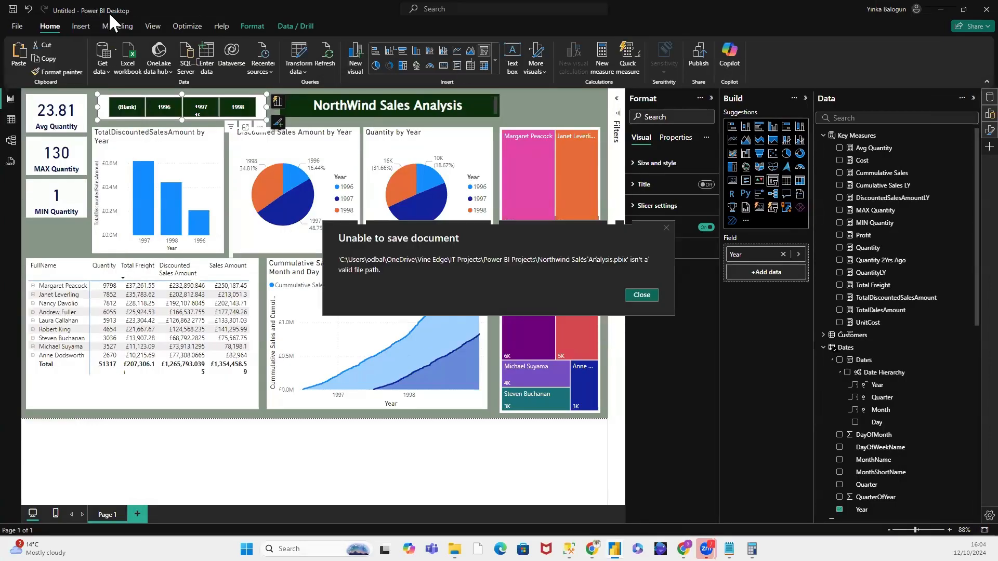
click(640, 295)
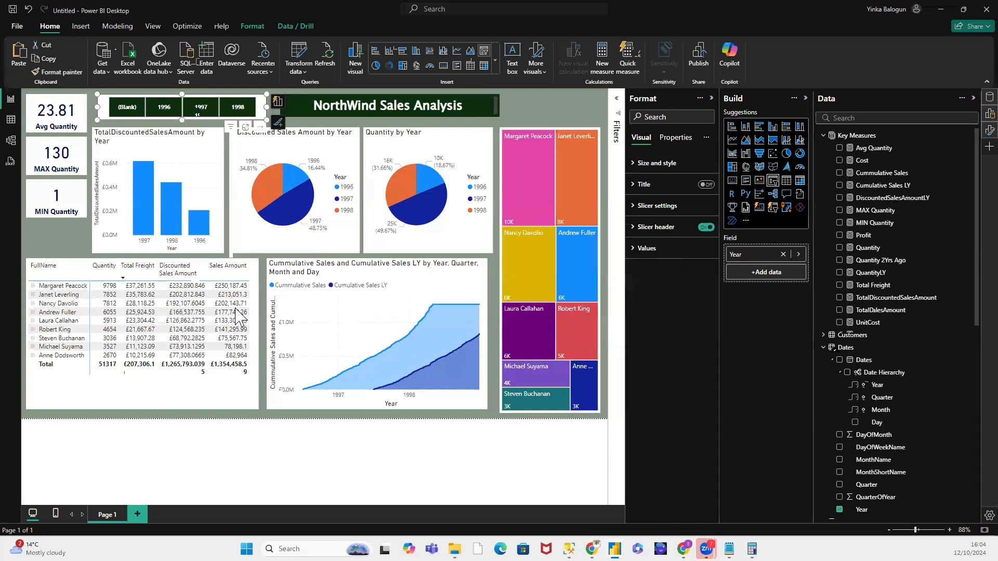
Step: Check the recent folders and OneDrive as alternative save locations for the report
click(14, 11)
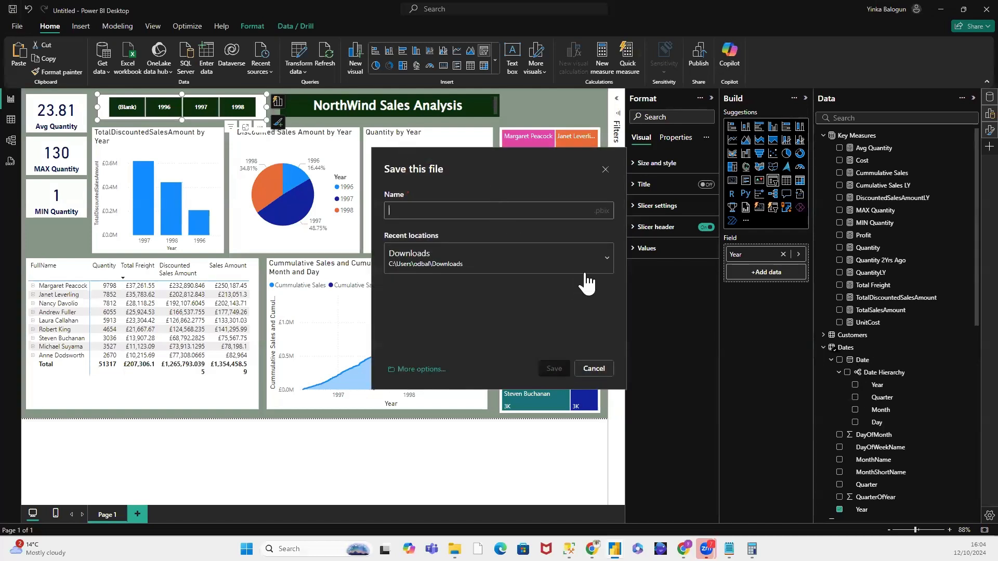
click(606, 258)
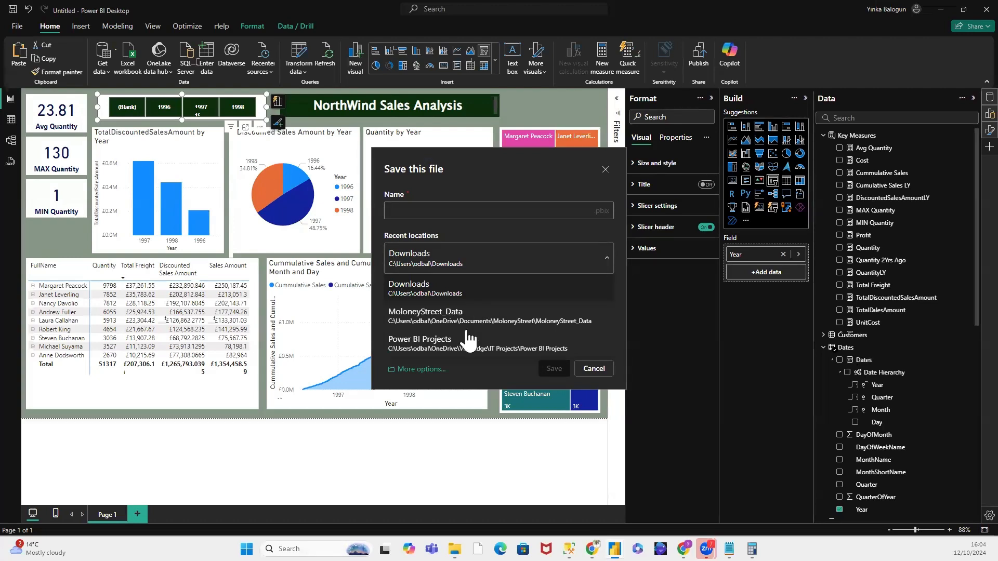
click(428, 381)
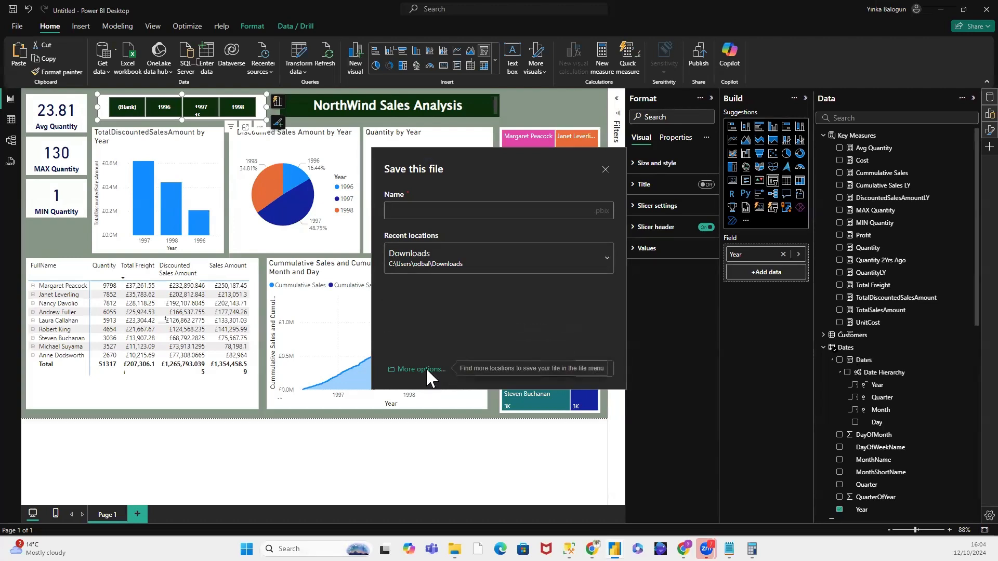
click(425, 369)
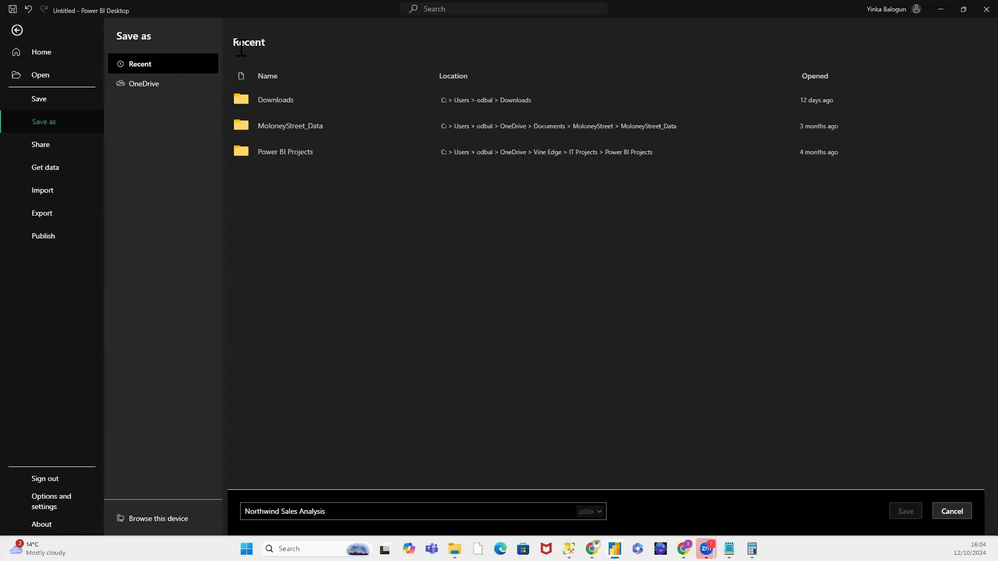
click(160, 84)
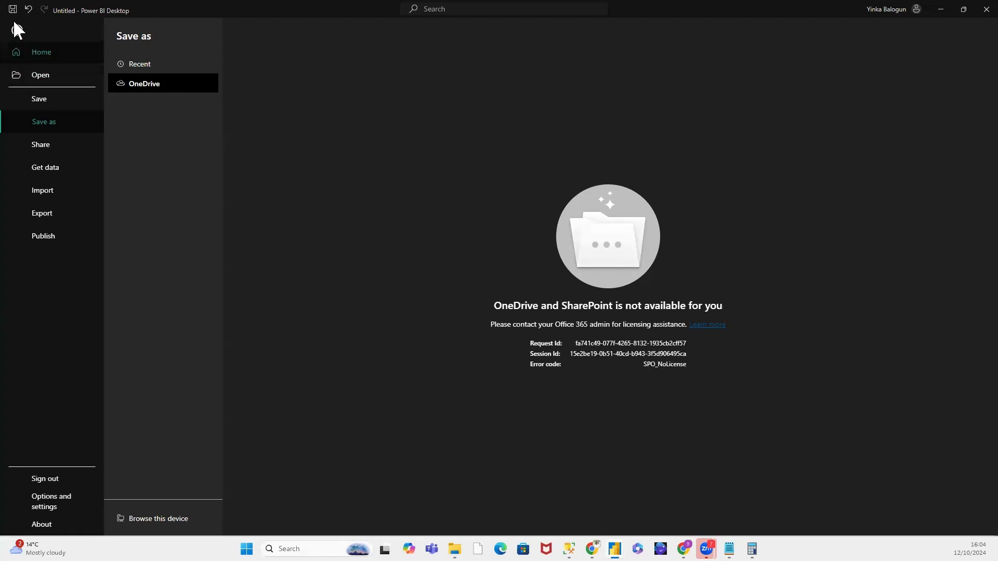
Step: Save the report as Northwind Sales Analysis in the MoloneyStreet_Data folder
click(40, 112)
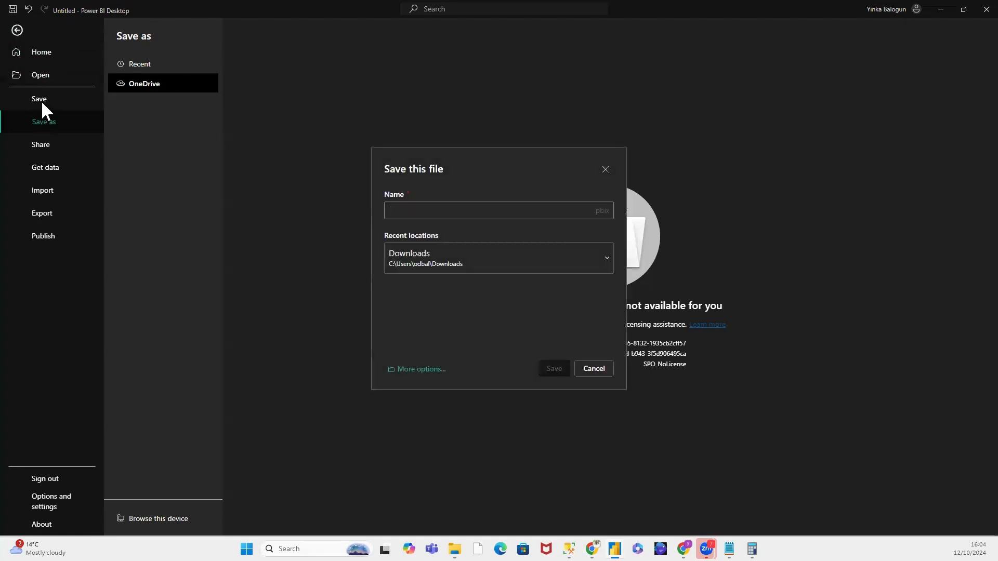
click(606, 258)
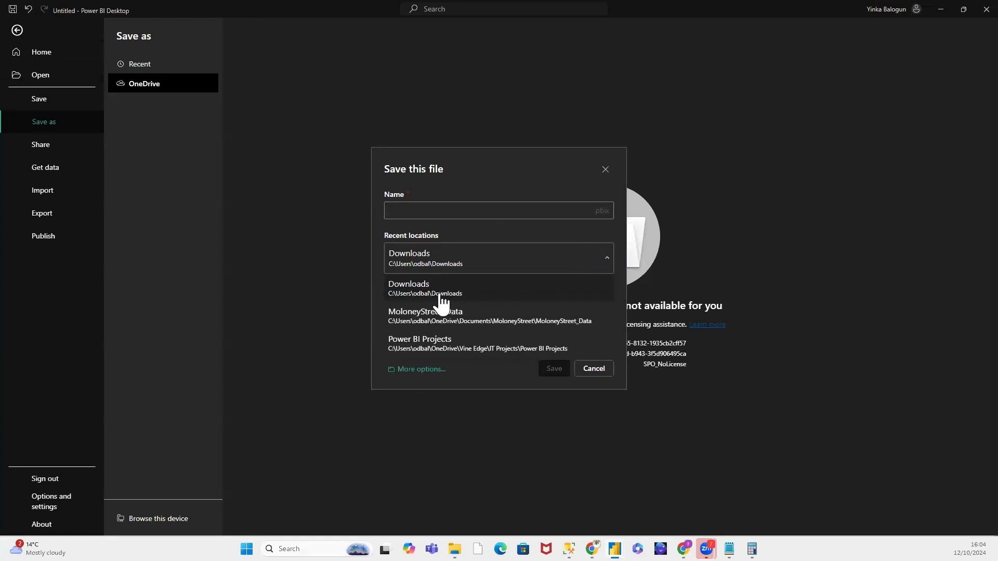
click(515, 324)
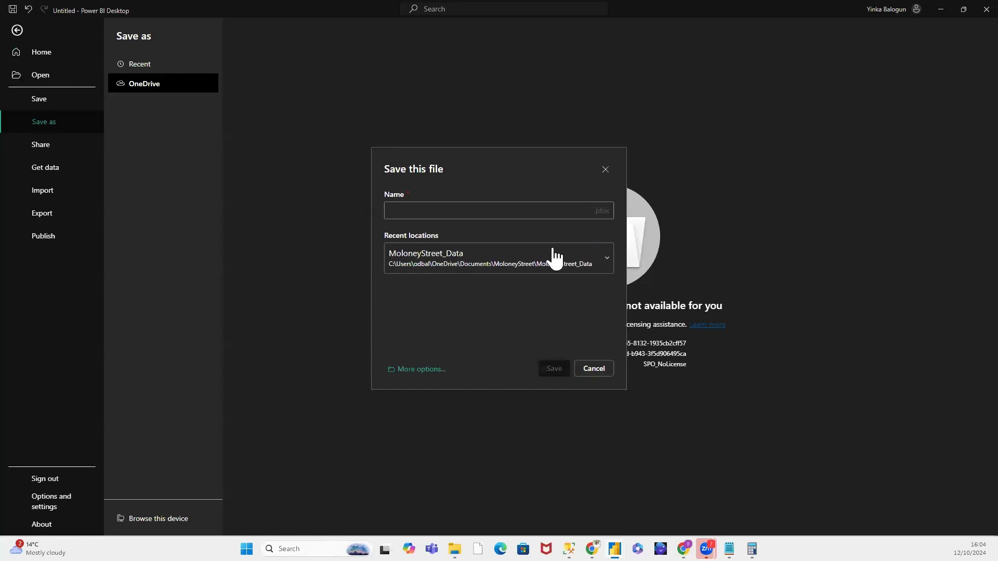
click(570, 211)
text(N)
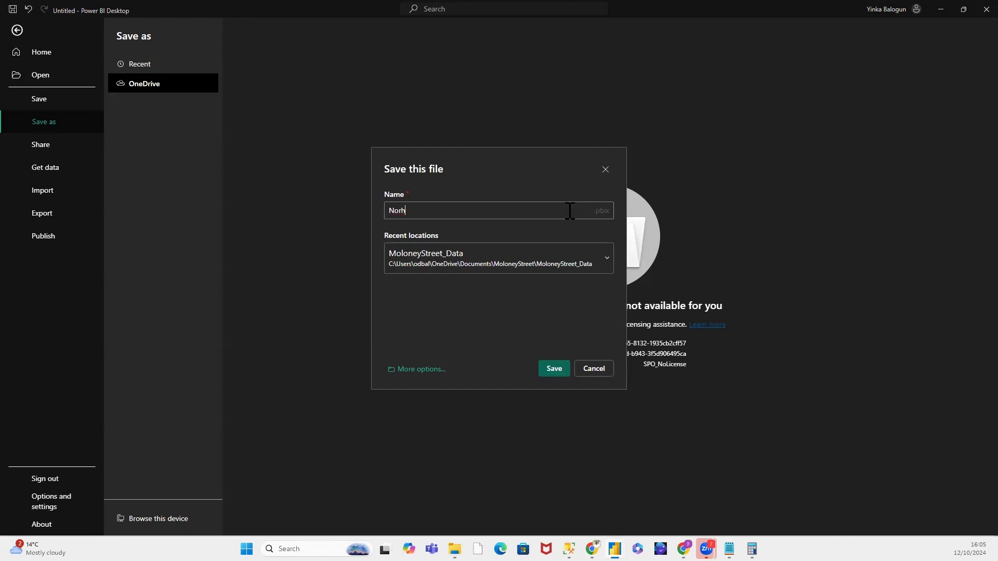
text(orthwind Sales Analysis)
click(553, 370)
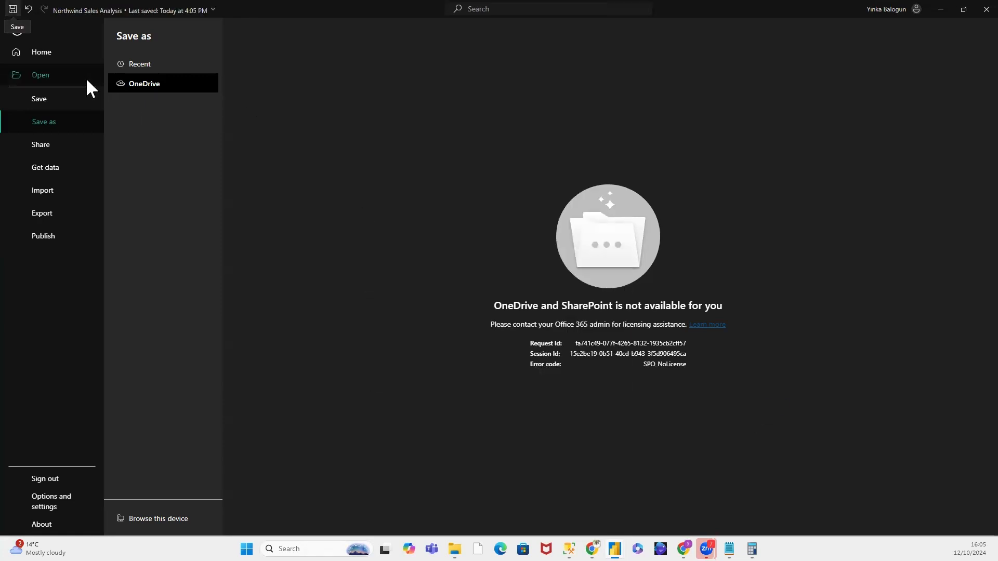
Step: Return to the report page and try to publish the report with My workspace as the destination
click(36, 54)
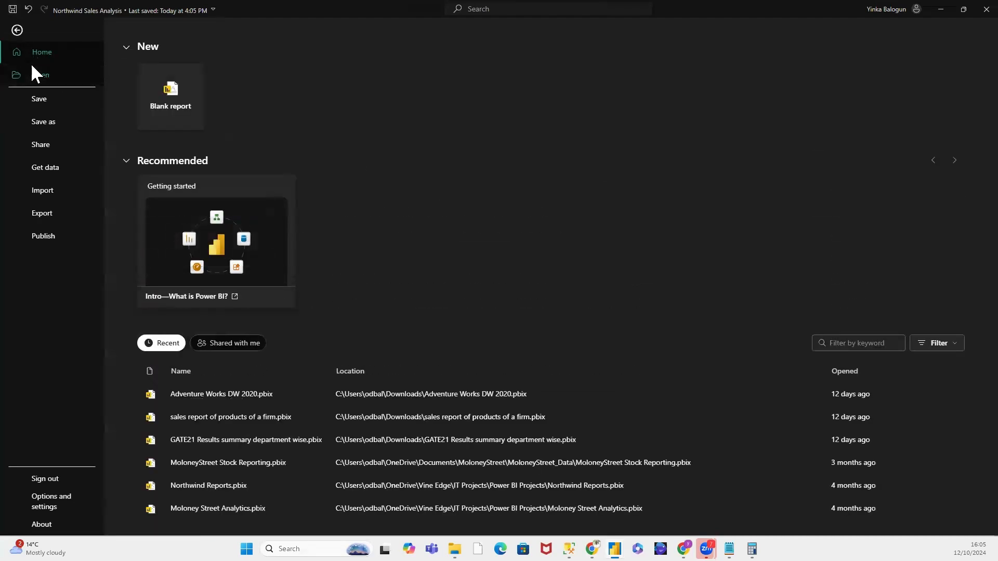
click(16, 31)
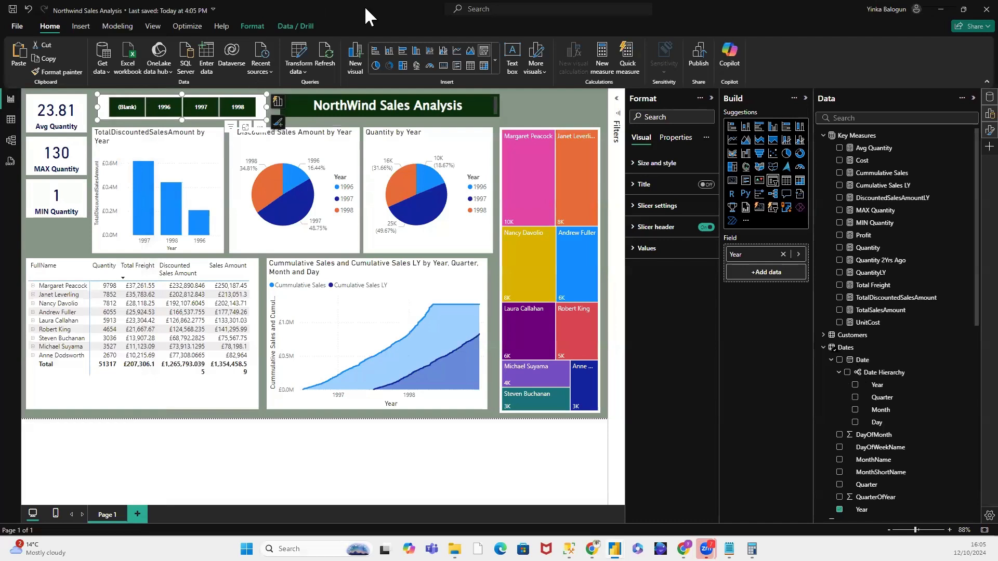
click(699, 54)
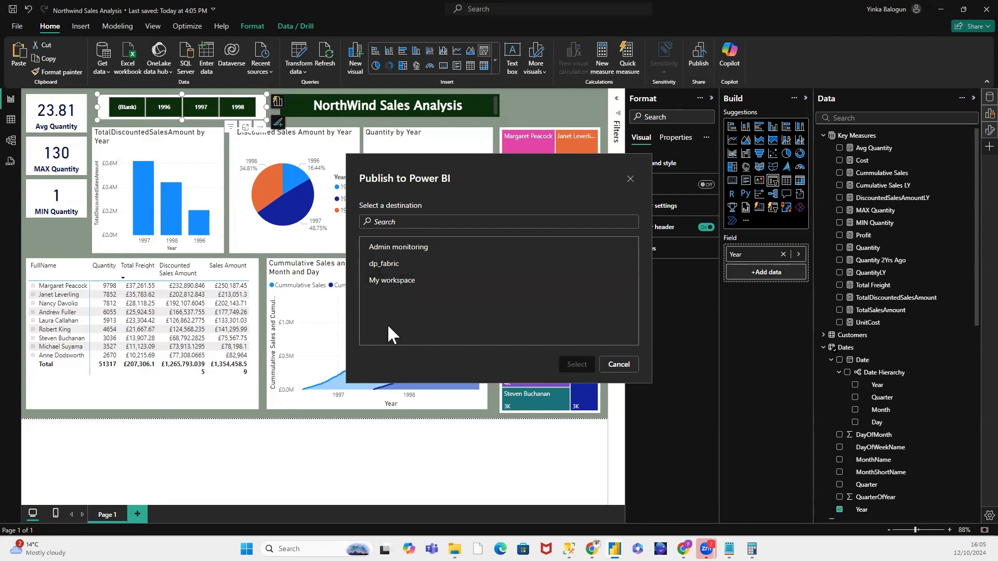
click(399, 283)
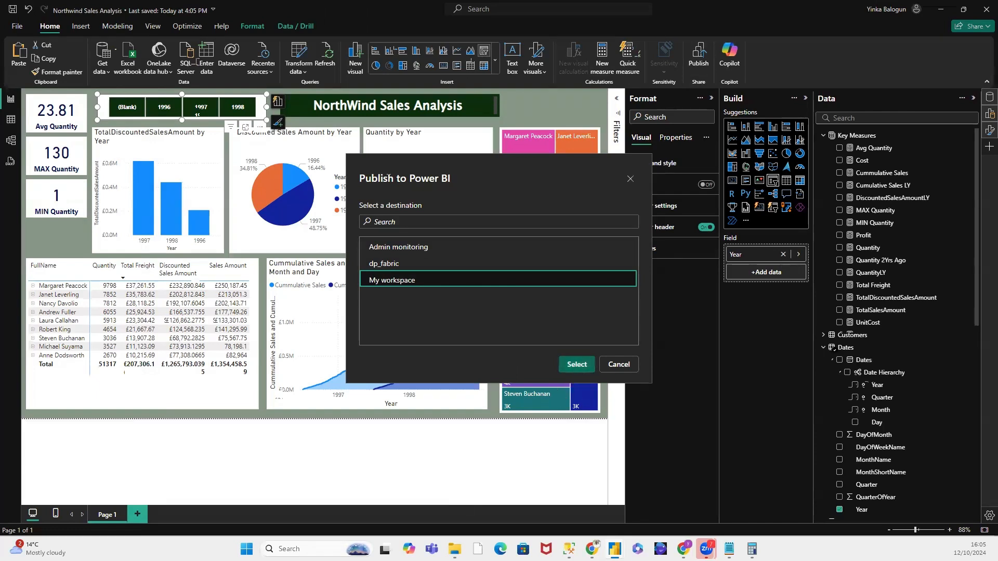
Step: Switch to the Power BI service in Chrome, find the On-premises data gateway app on the computer, and check its status
mouse_move(592, 549)
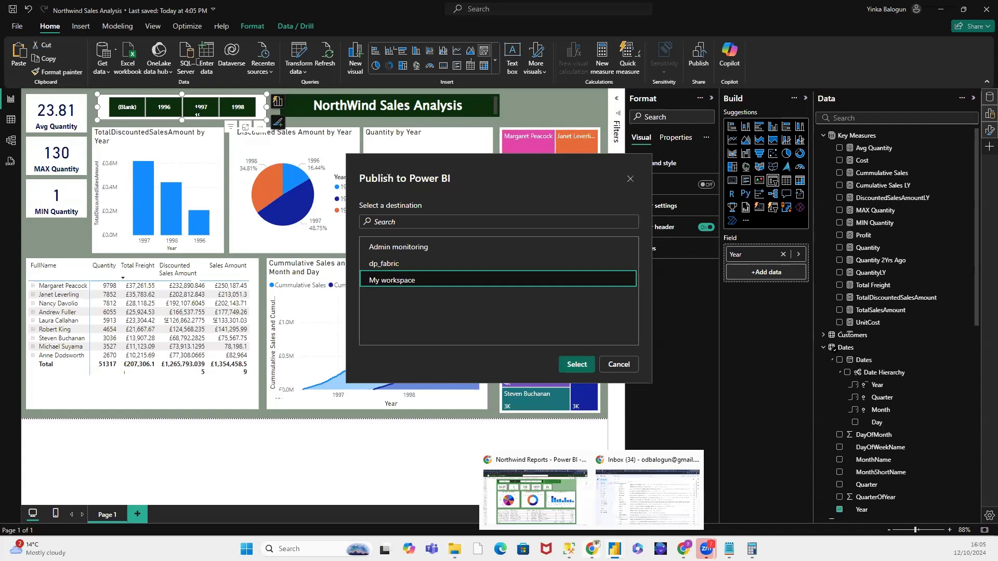
click(535, 494)
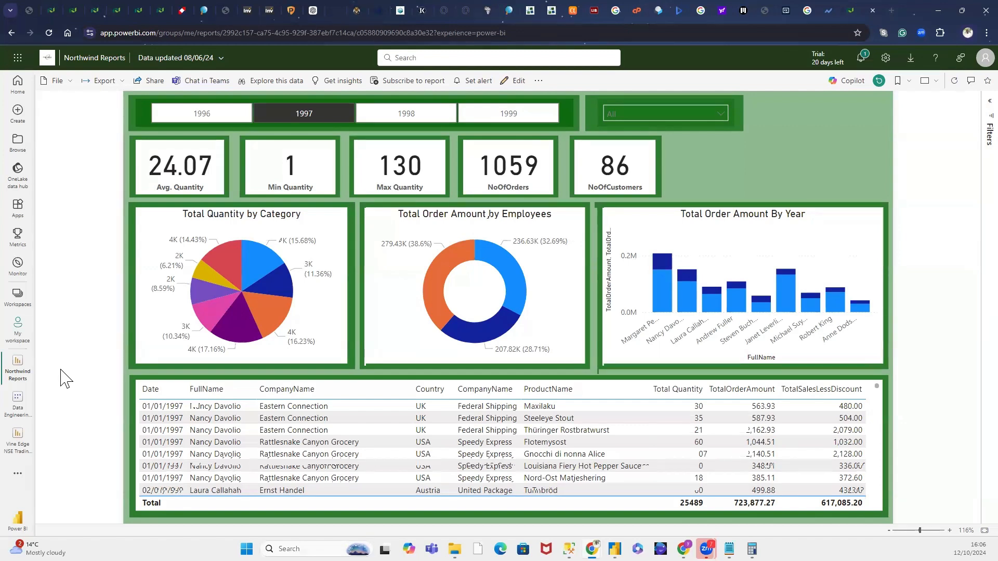
click(304, 549)
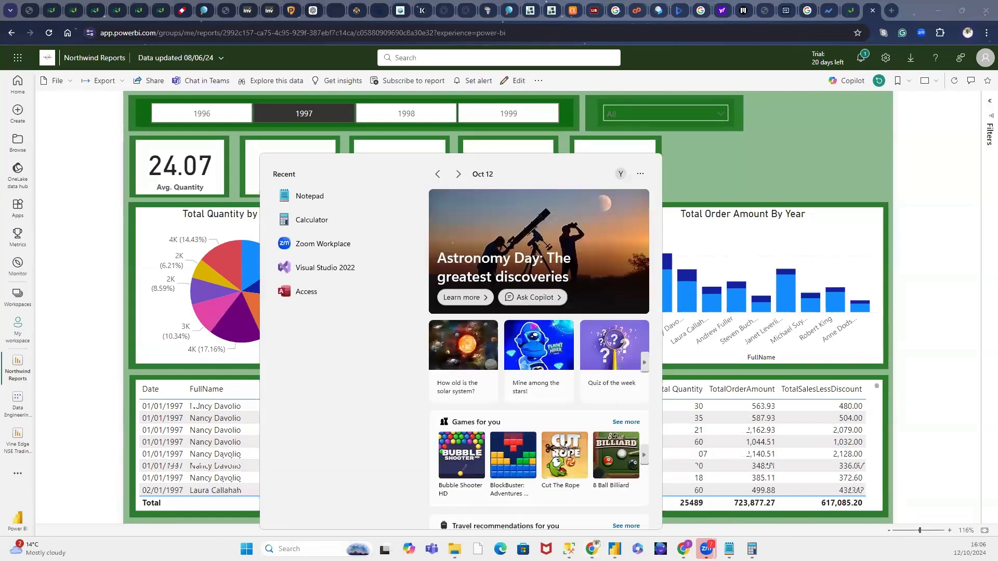
text(Gatewa)
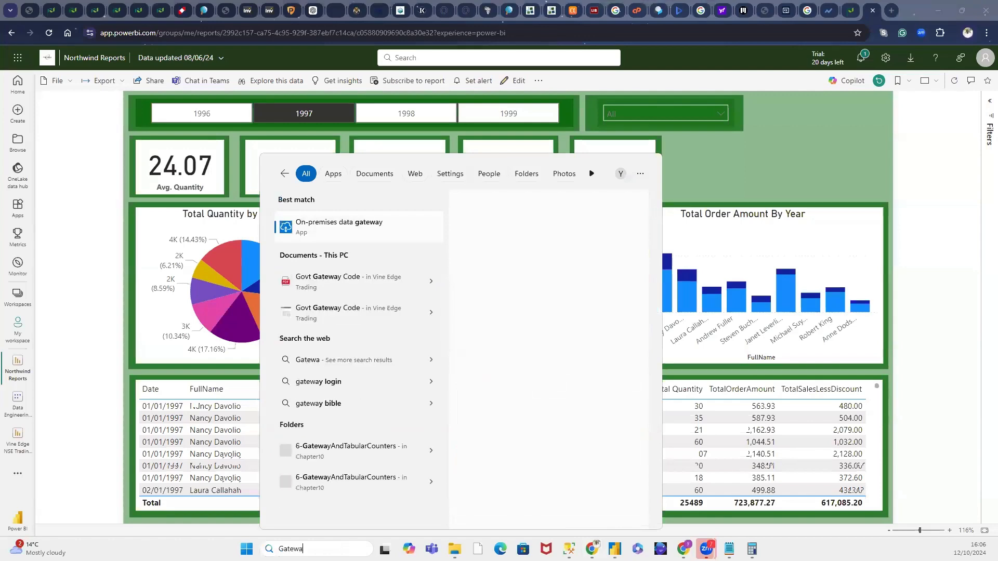
click(326, 227)
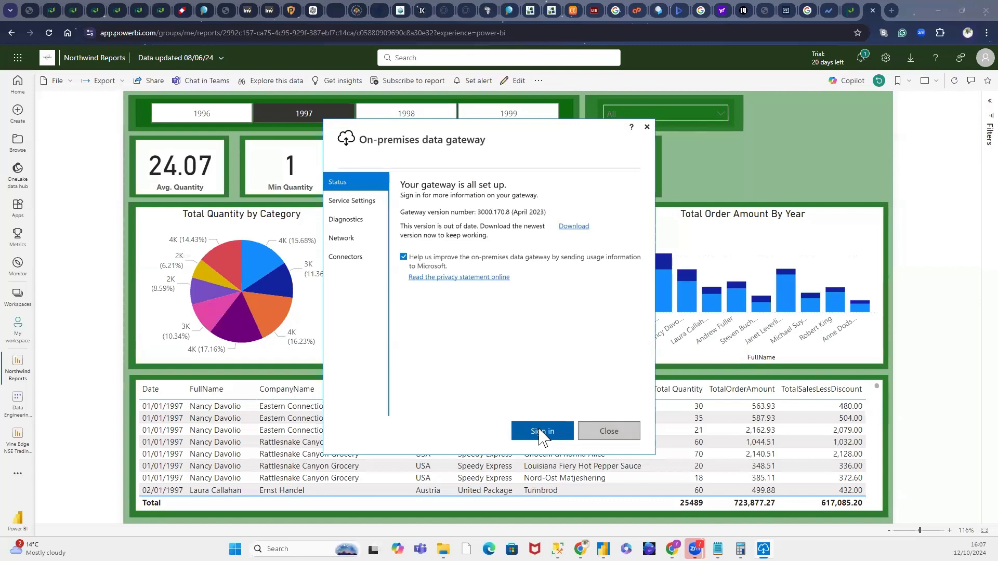
click(646, 127)
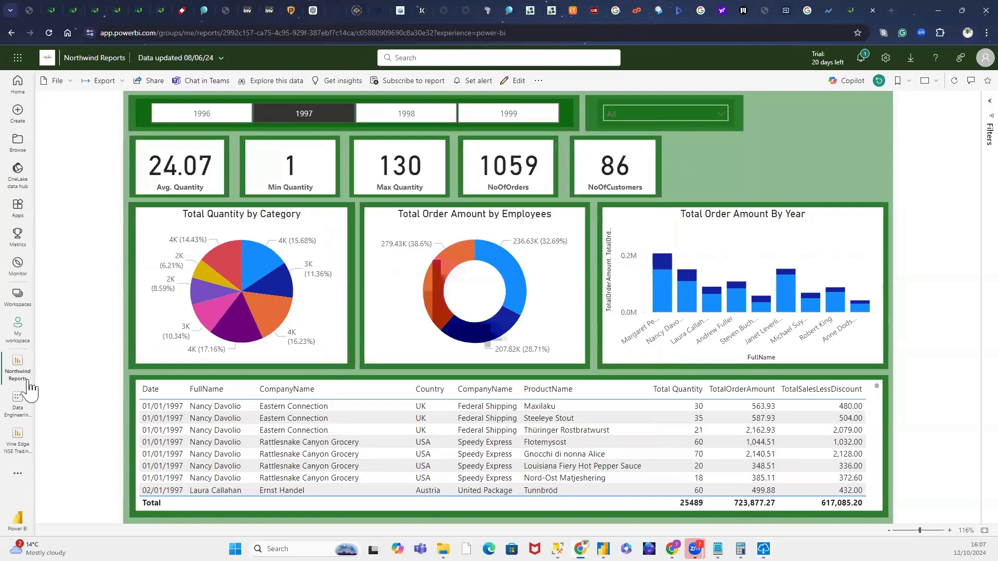
Step: Open My workspace and check the refresh history of the Northwind Reports semantic model
click(21, 344)
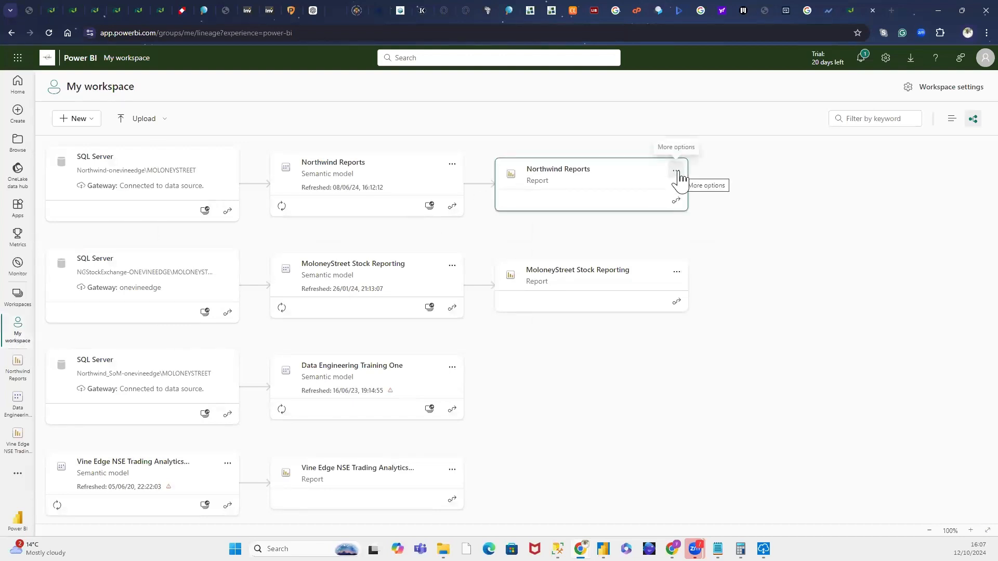
click(451, 166)
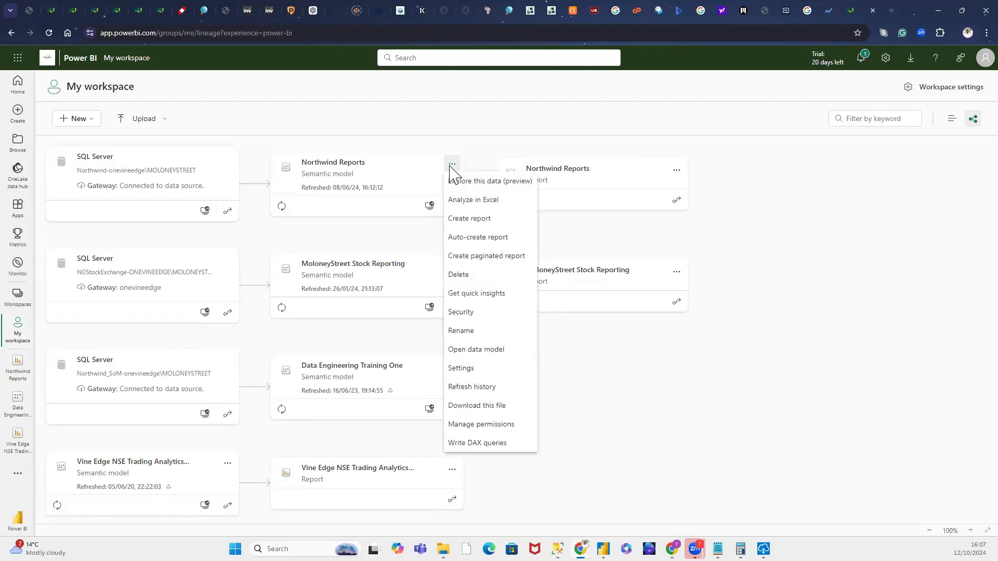
click(487, 387)
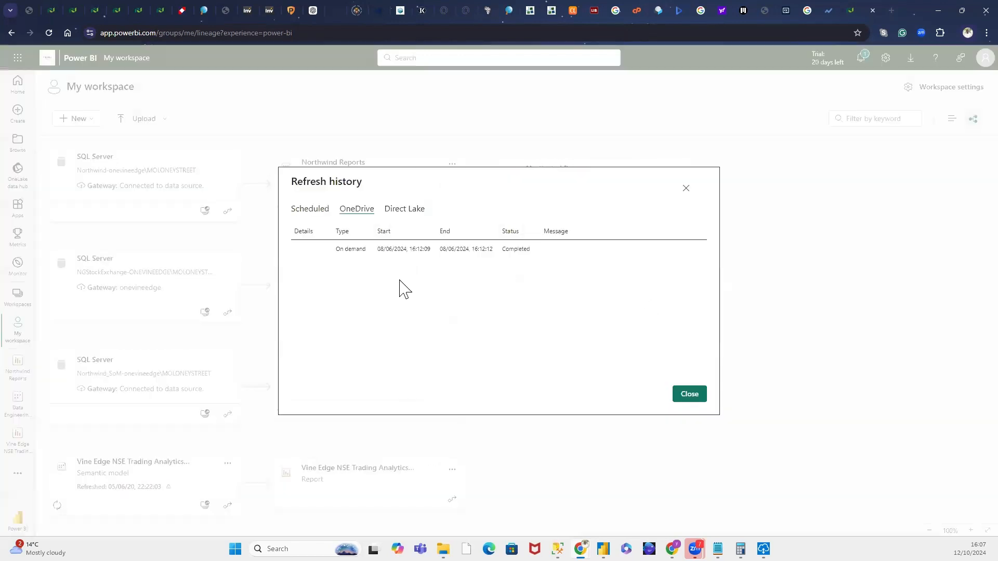
click(685, 396)
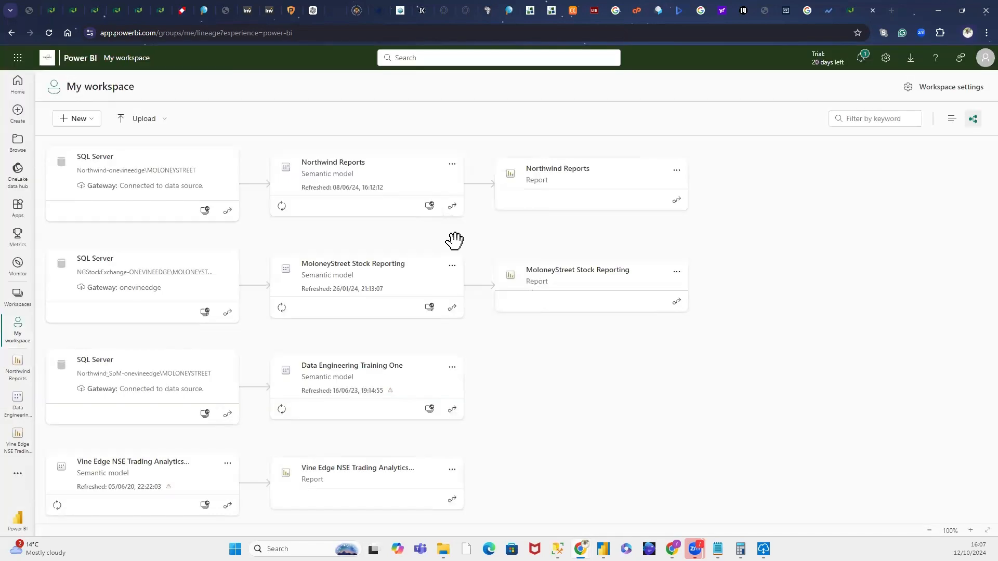
Step: Review the gateway and cloud connections and the refresh schedule options in the Northwind Reports semantic model settings
click(453, 165)
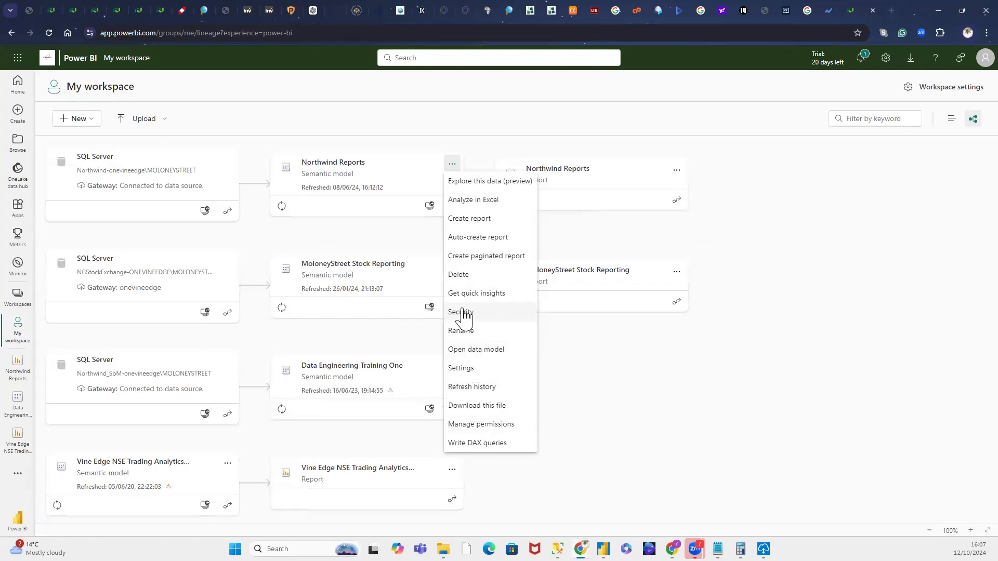
click(462, 369)
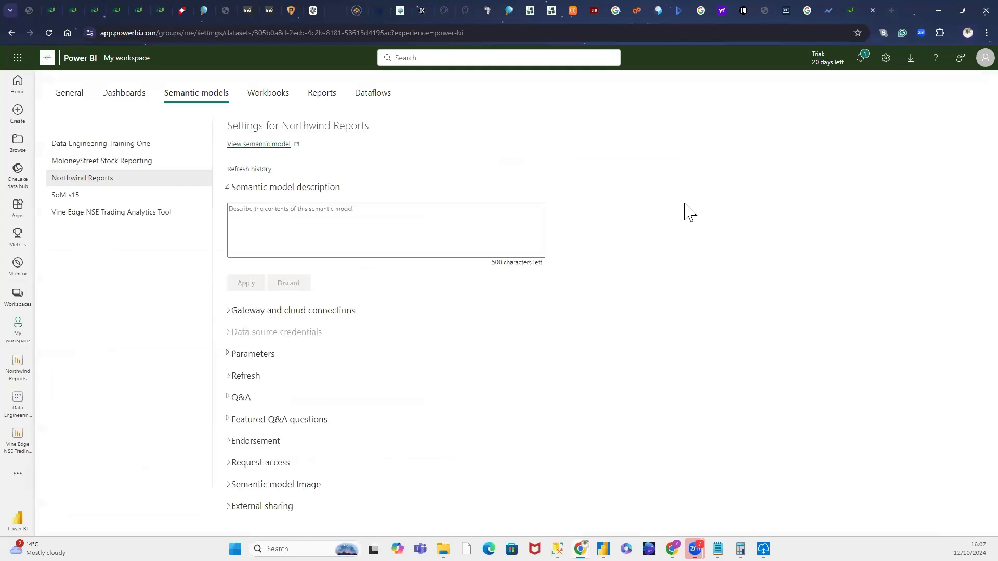
click(233, 314)
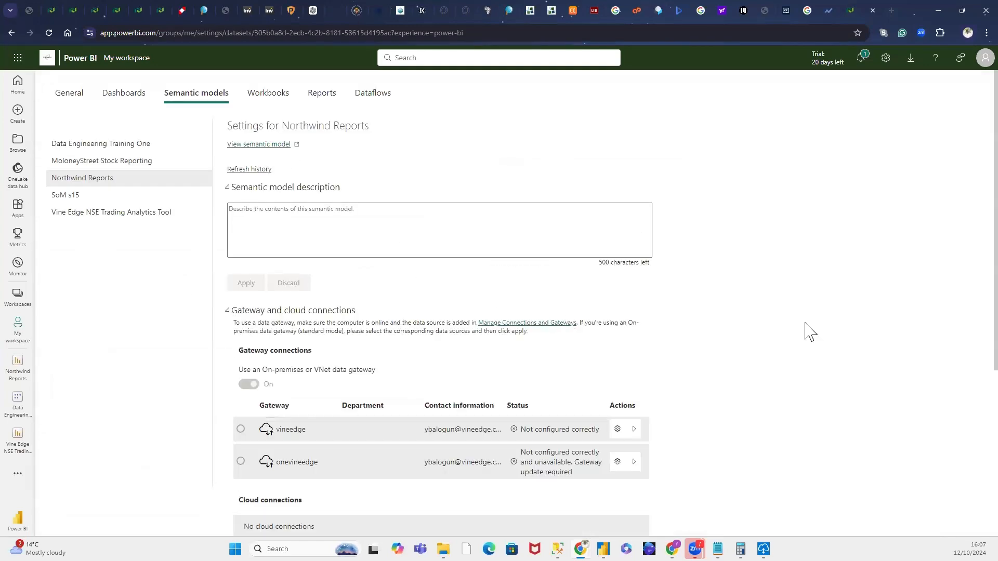
scroll(804, 331, down, 3)
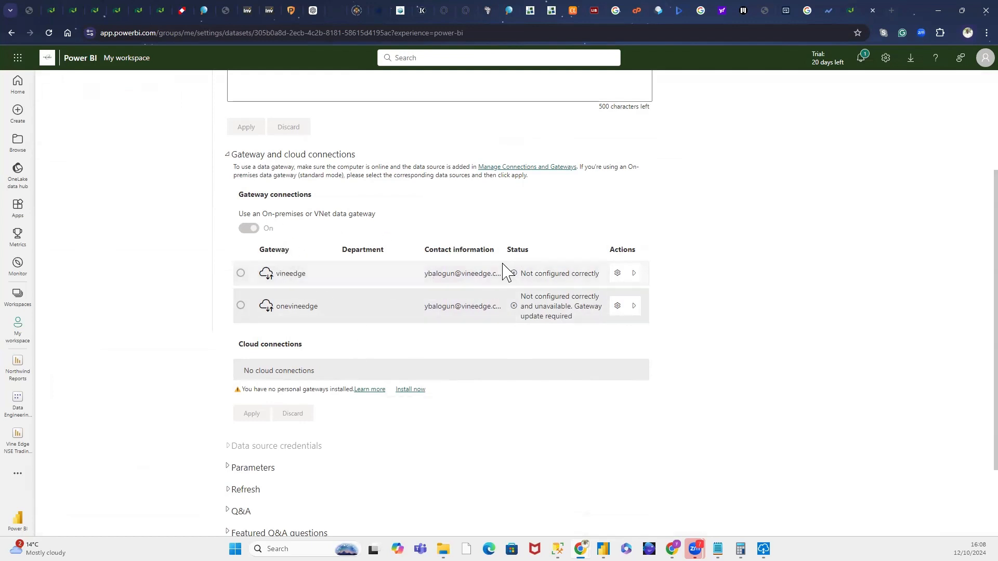
scroll(522, 314, down, 2)
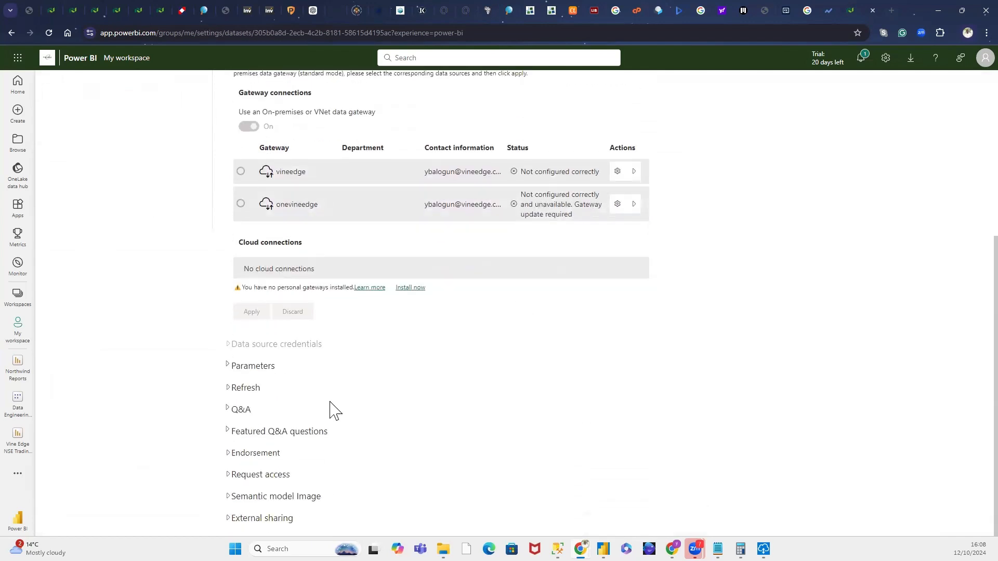
click(249, 387)
scroll(252, 403, down, 4)
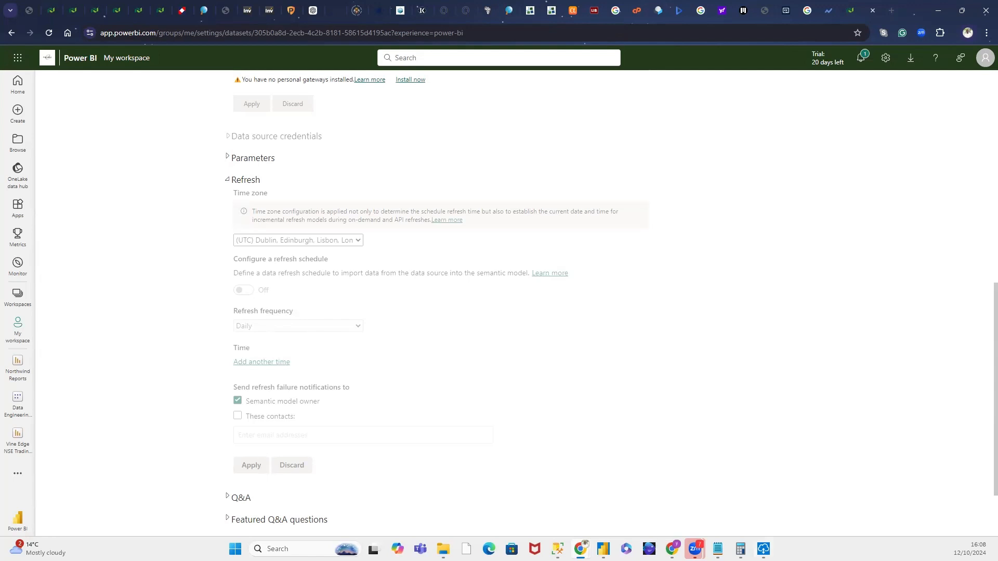
Step: Recheck the On-premises data gateway status, and switch back to Power BI Desktop to cancel publishing the Northwind Sales Analysis report
click(763, 549)
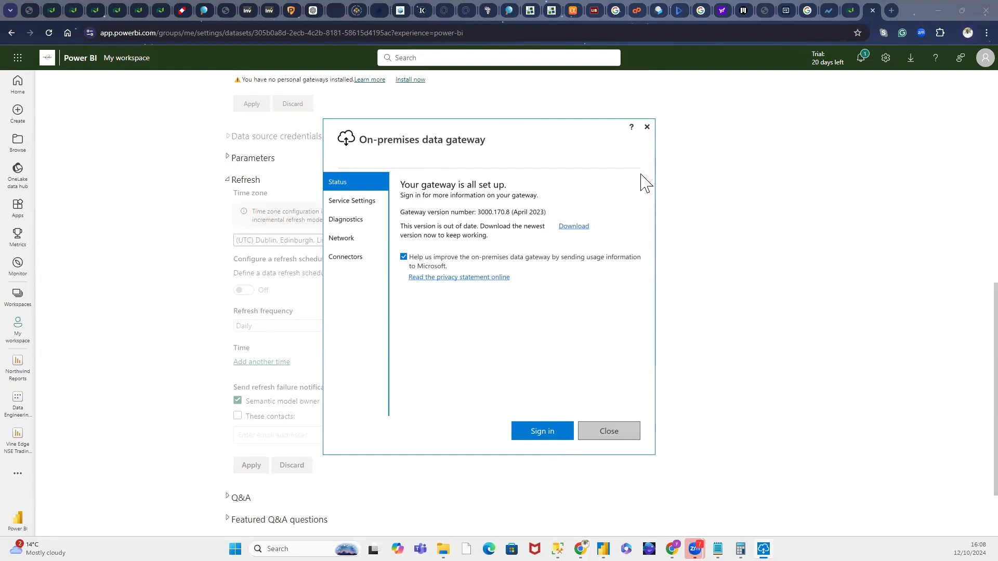
click(623, 438)
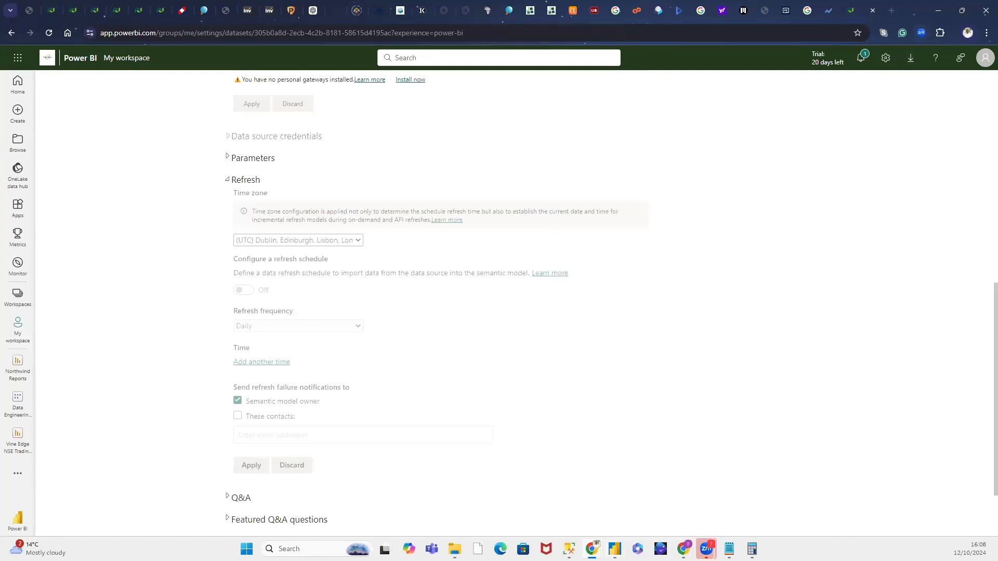
mouse_move(615, 549)
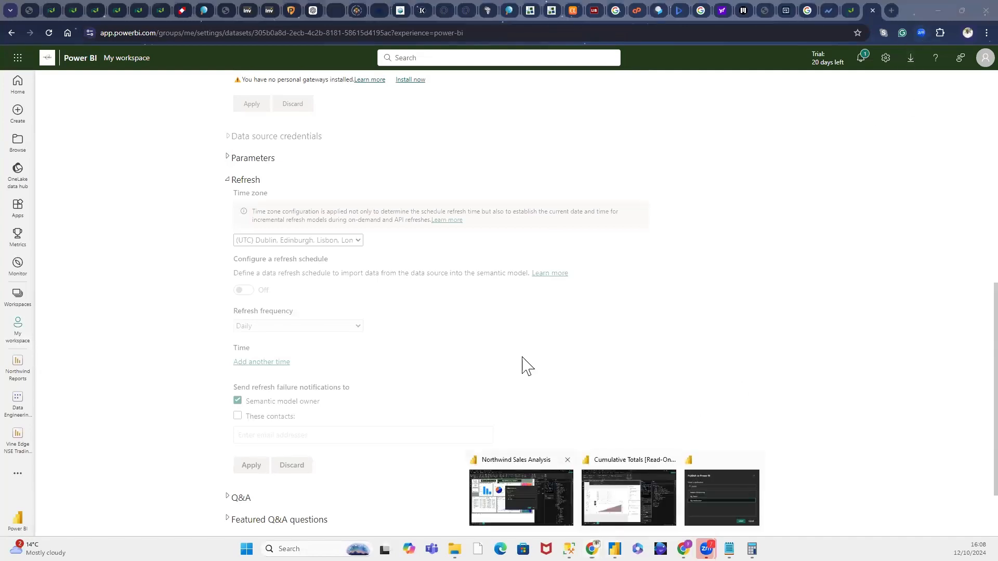
click(522, 497)
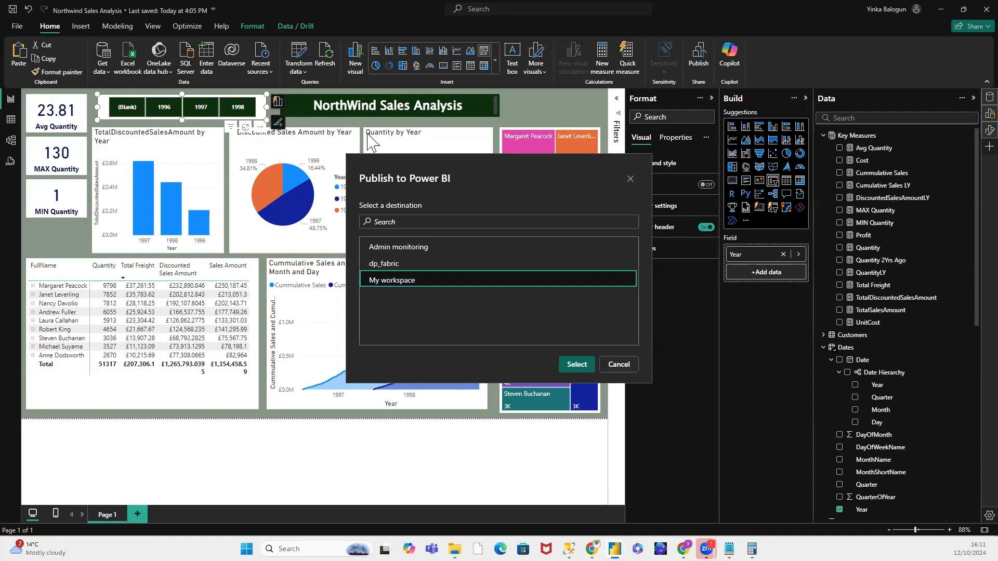
click(630, 181)
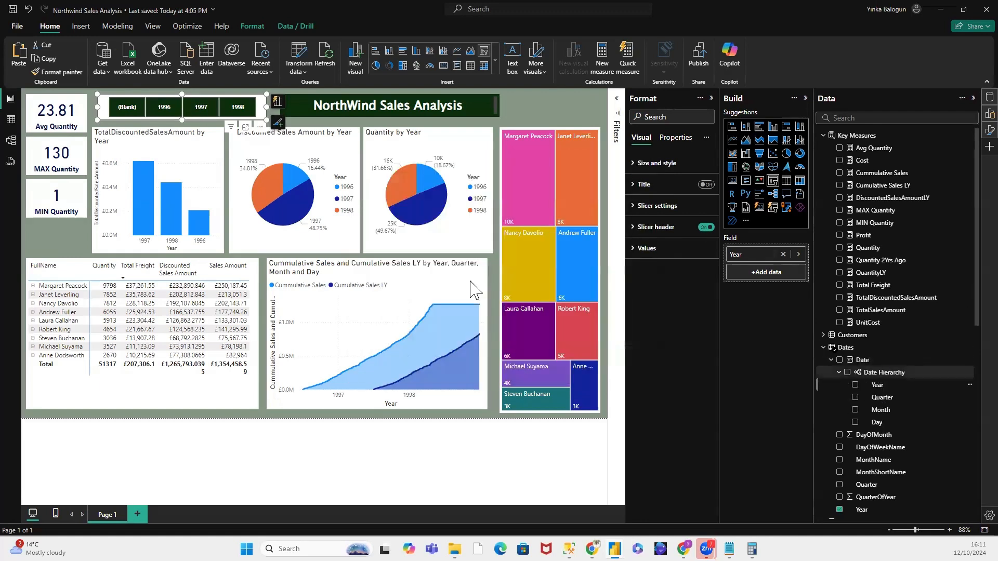